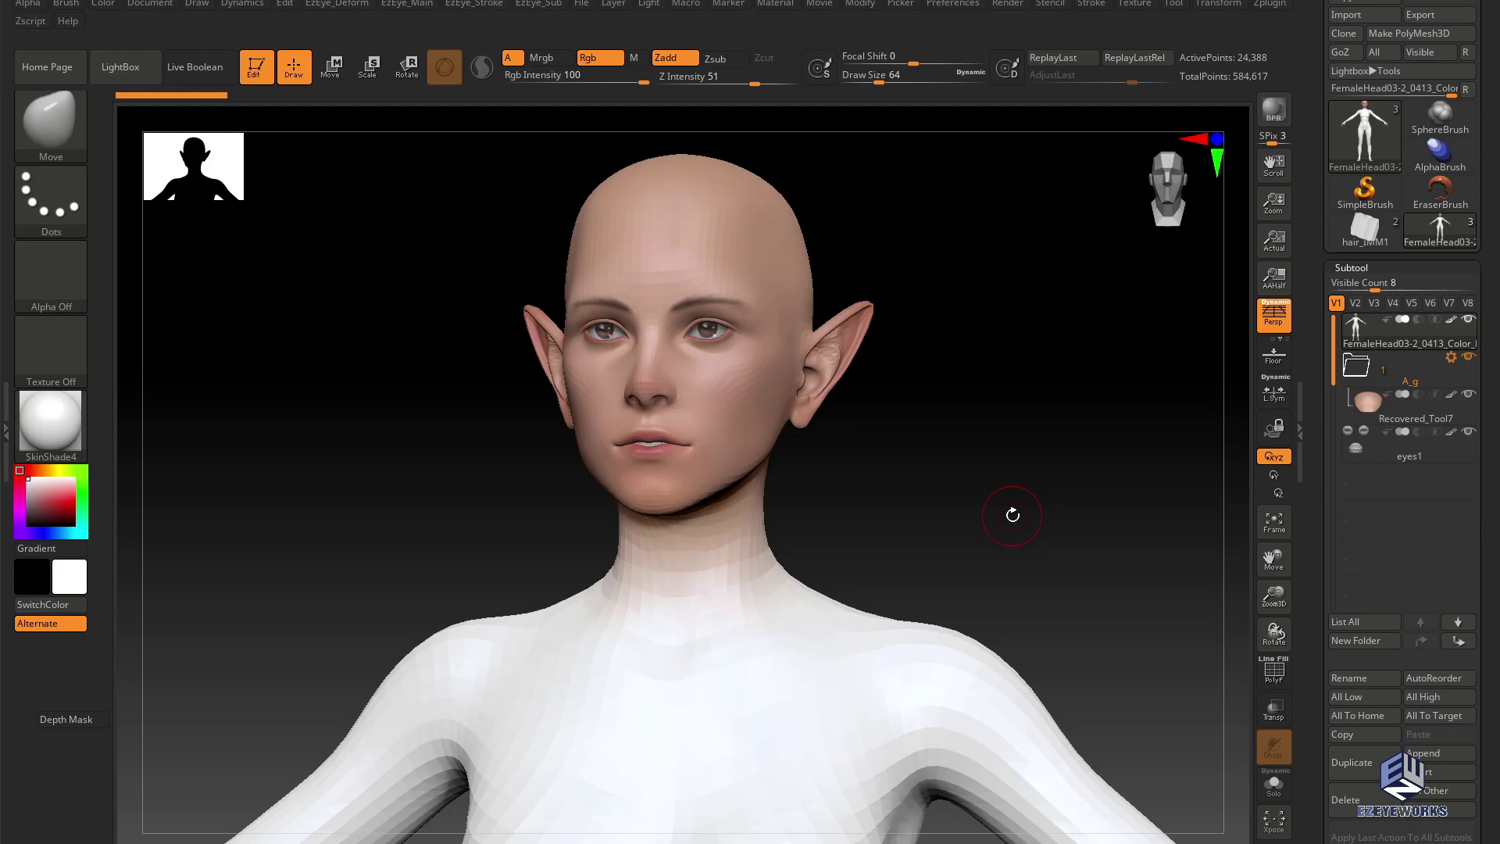
# - Choose the InsertMesh brush as the current sculpting brush in place of Move
pyautogui.moveTo(1012, 515); pyautogui.dragTo(1008, 519)
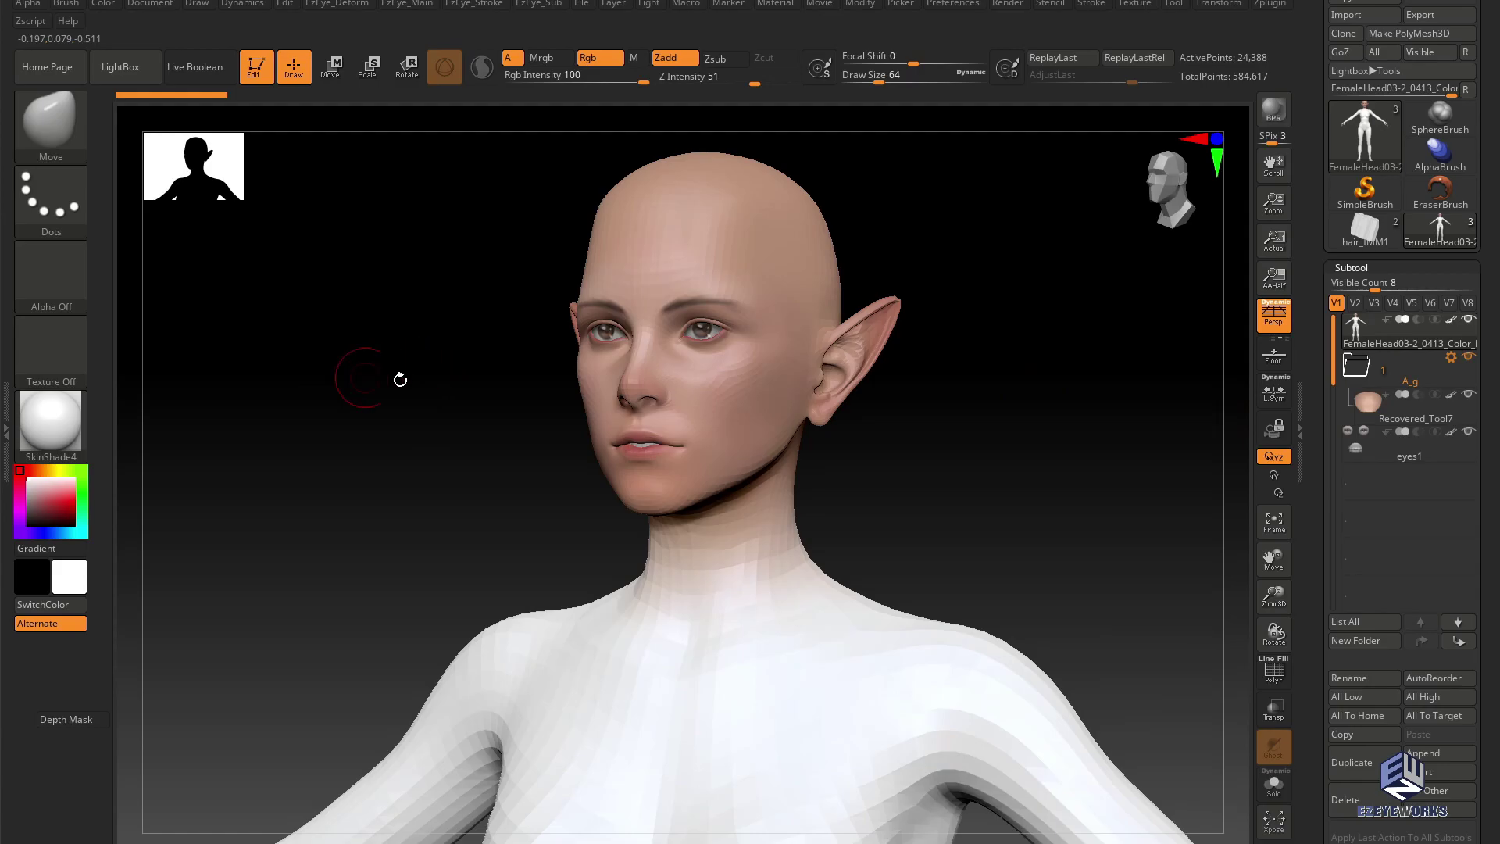
pyautogui.moveTo(234, 358); pyautogui.dragTo(221, 354)
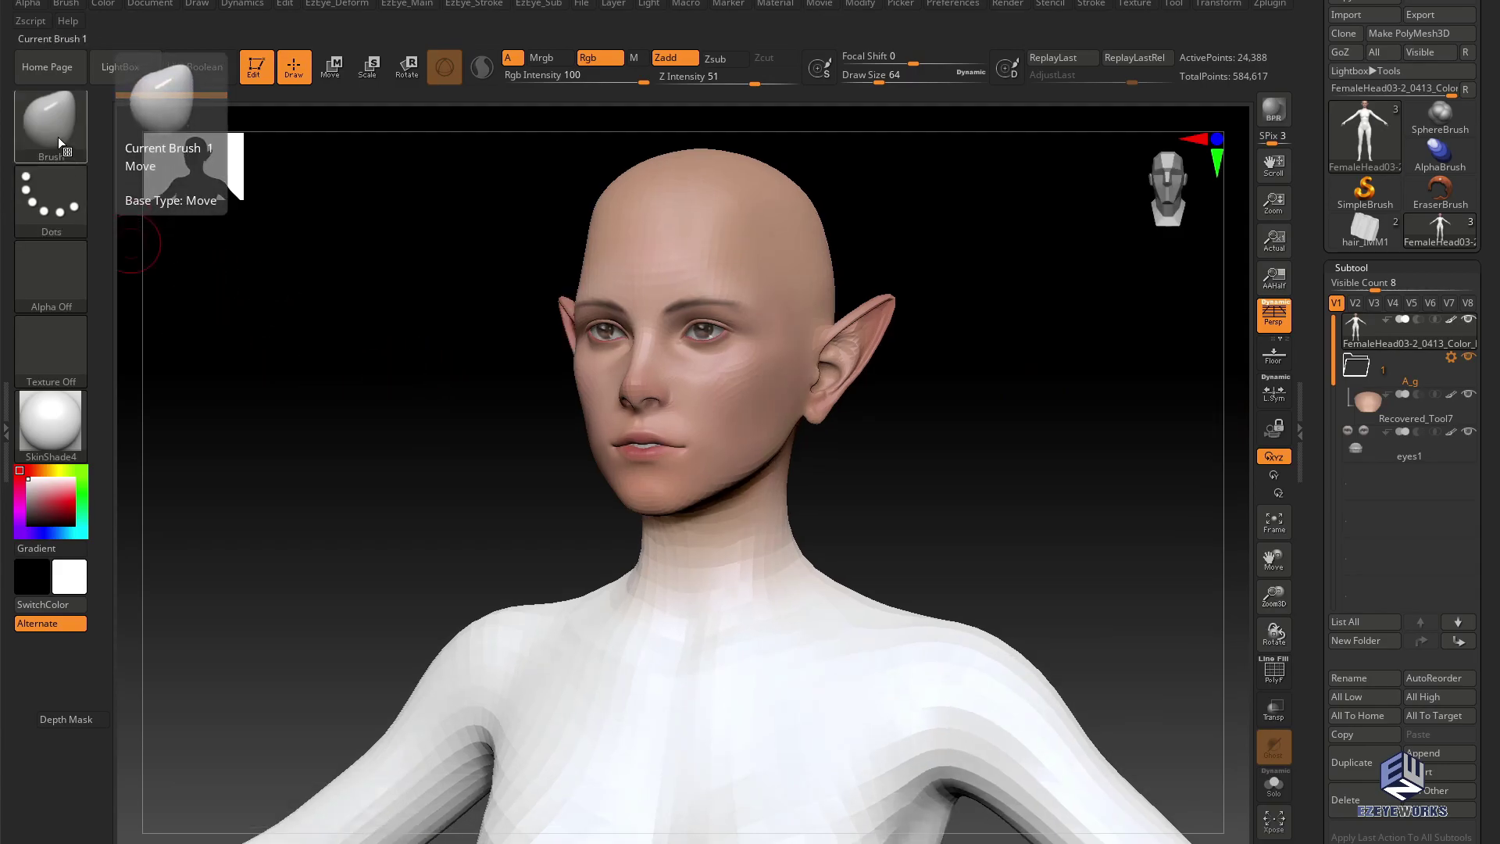
pyautogui.click(243, 336)
pyautogui.click(55, 140)
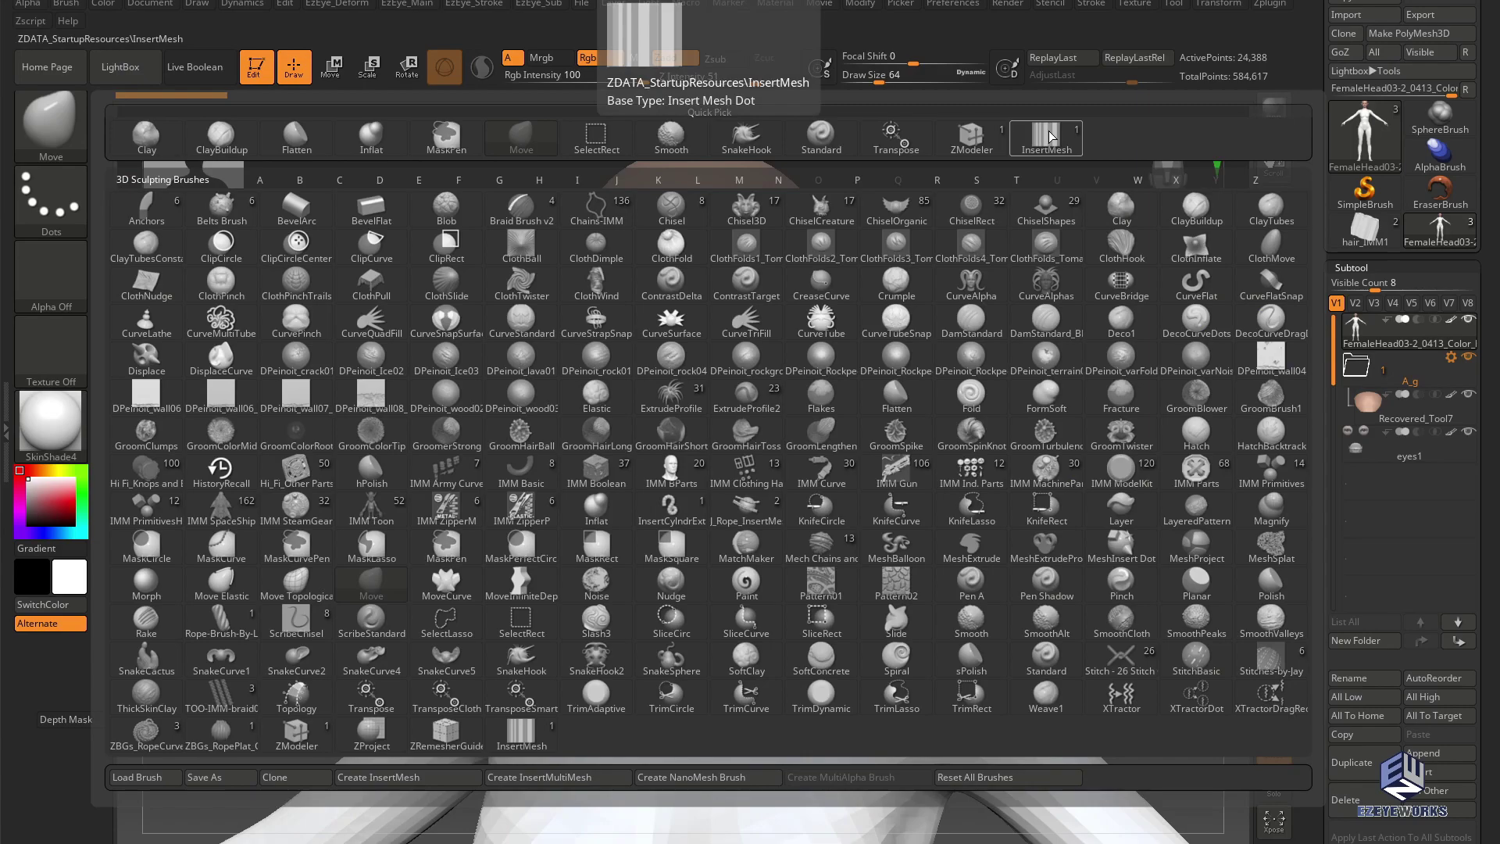
pyautogui.click(1047, 137)
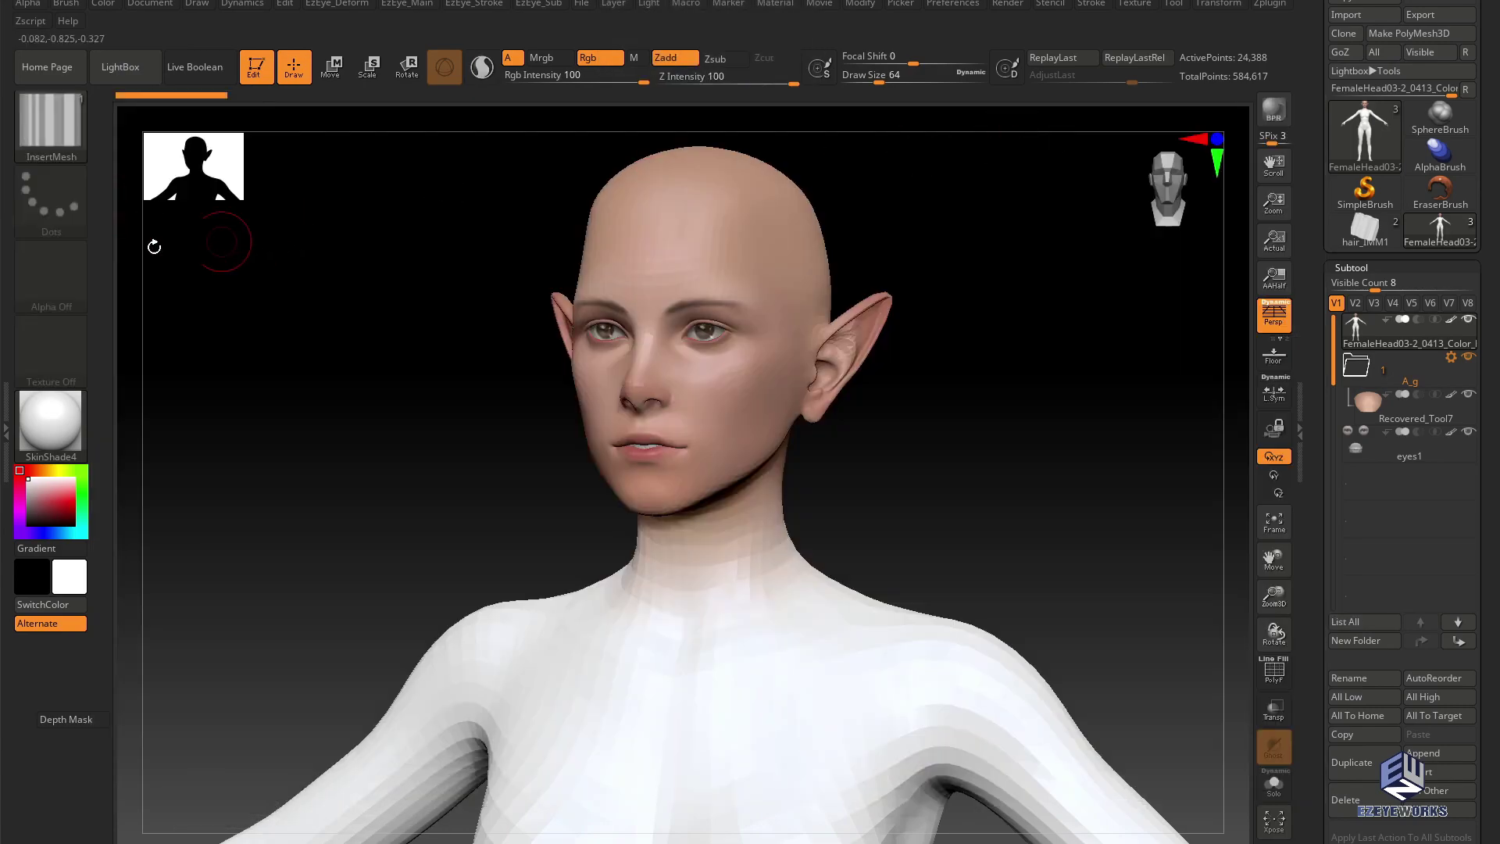
pyautogui.moveTo(318, 348); pyautogui.dragTo(328, 348)
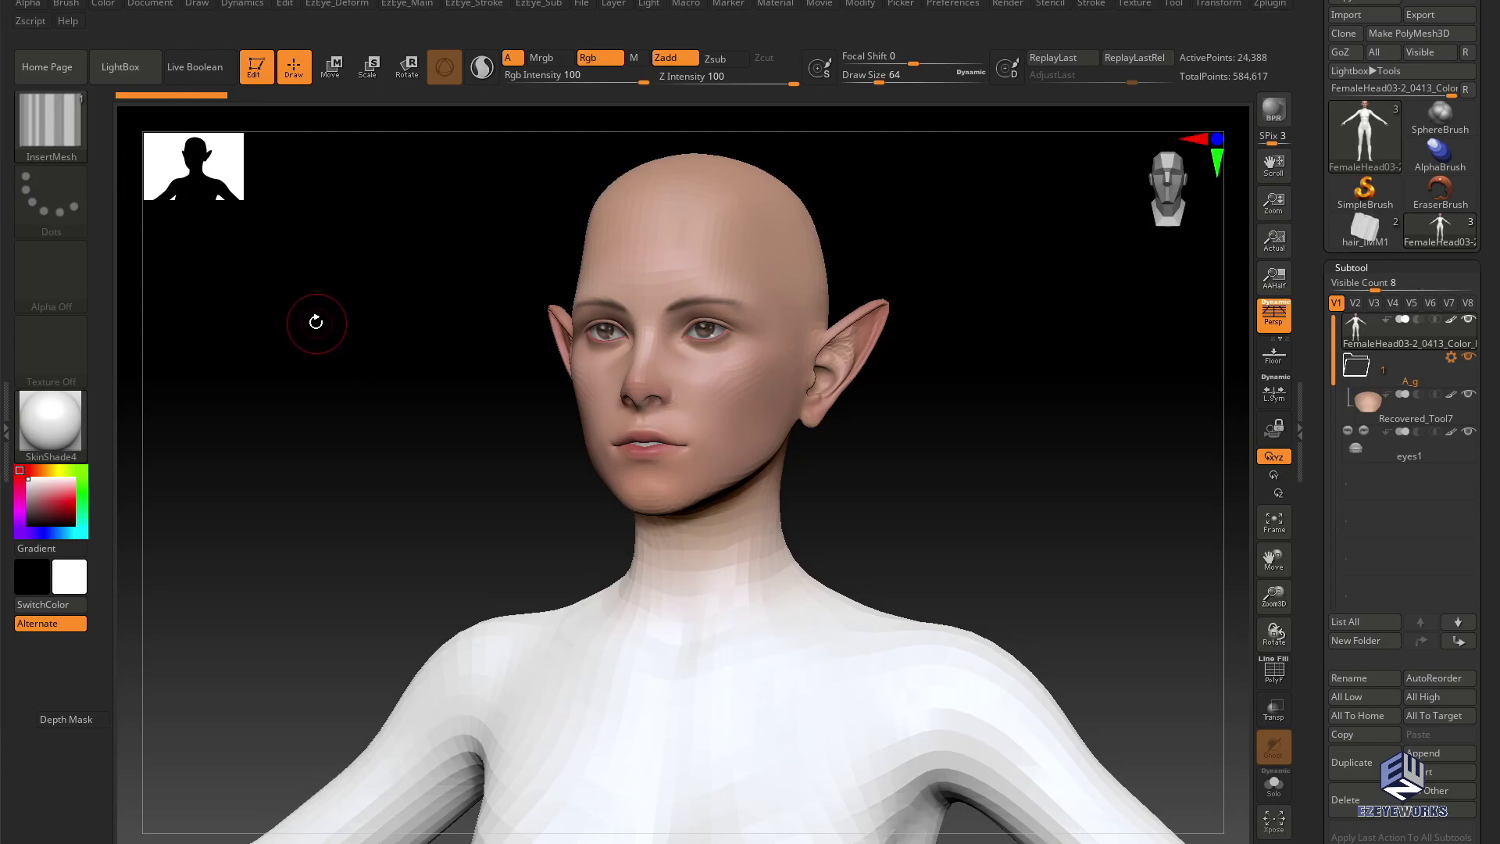
# - Enable Curve Mode for the InsertMesh brush and dock the Stroke settings with the Curve Falloff graph expanded
pyautogui.hotkey('alt', '4')
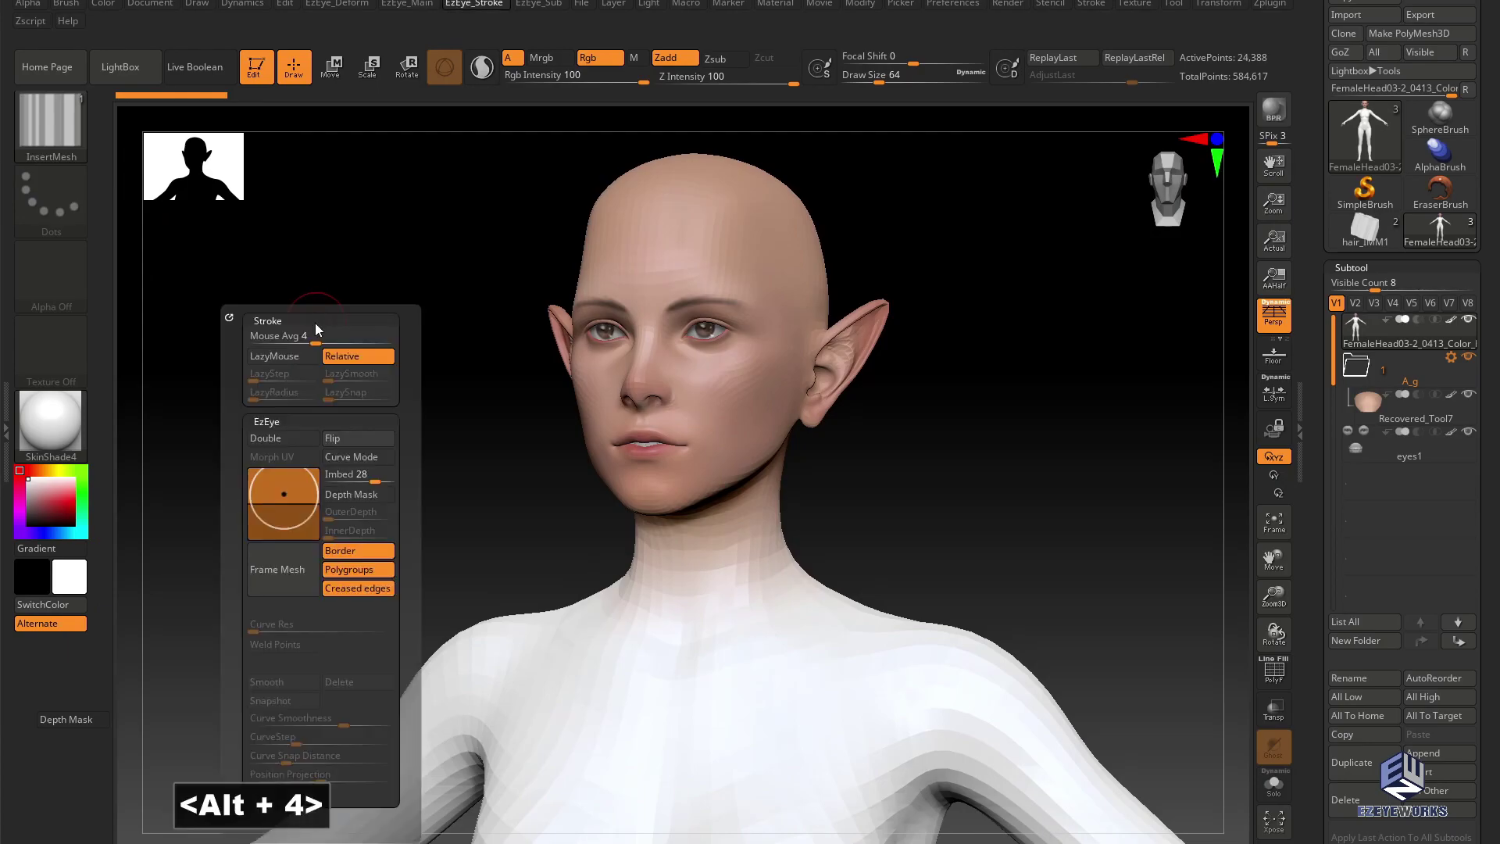
pyautogui.click(349, 463)
pyautogui.click(1091, 5)
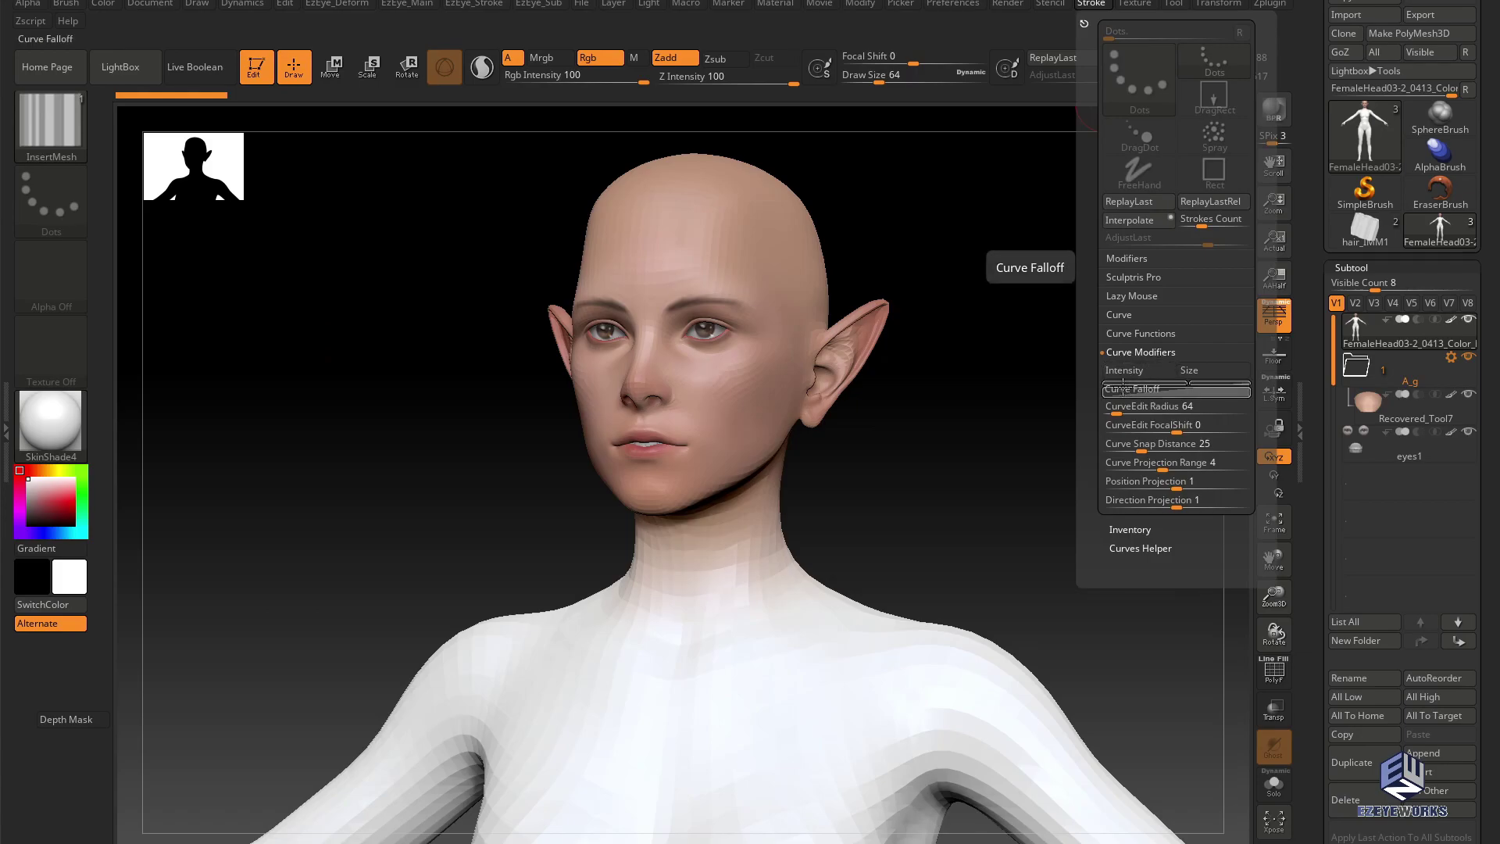
pyautogui.click(1123, 388)
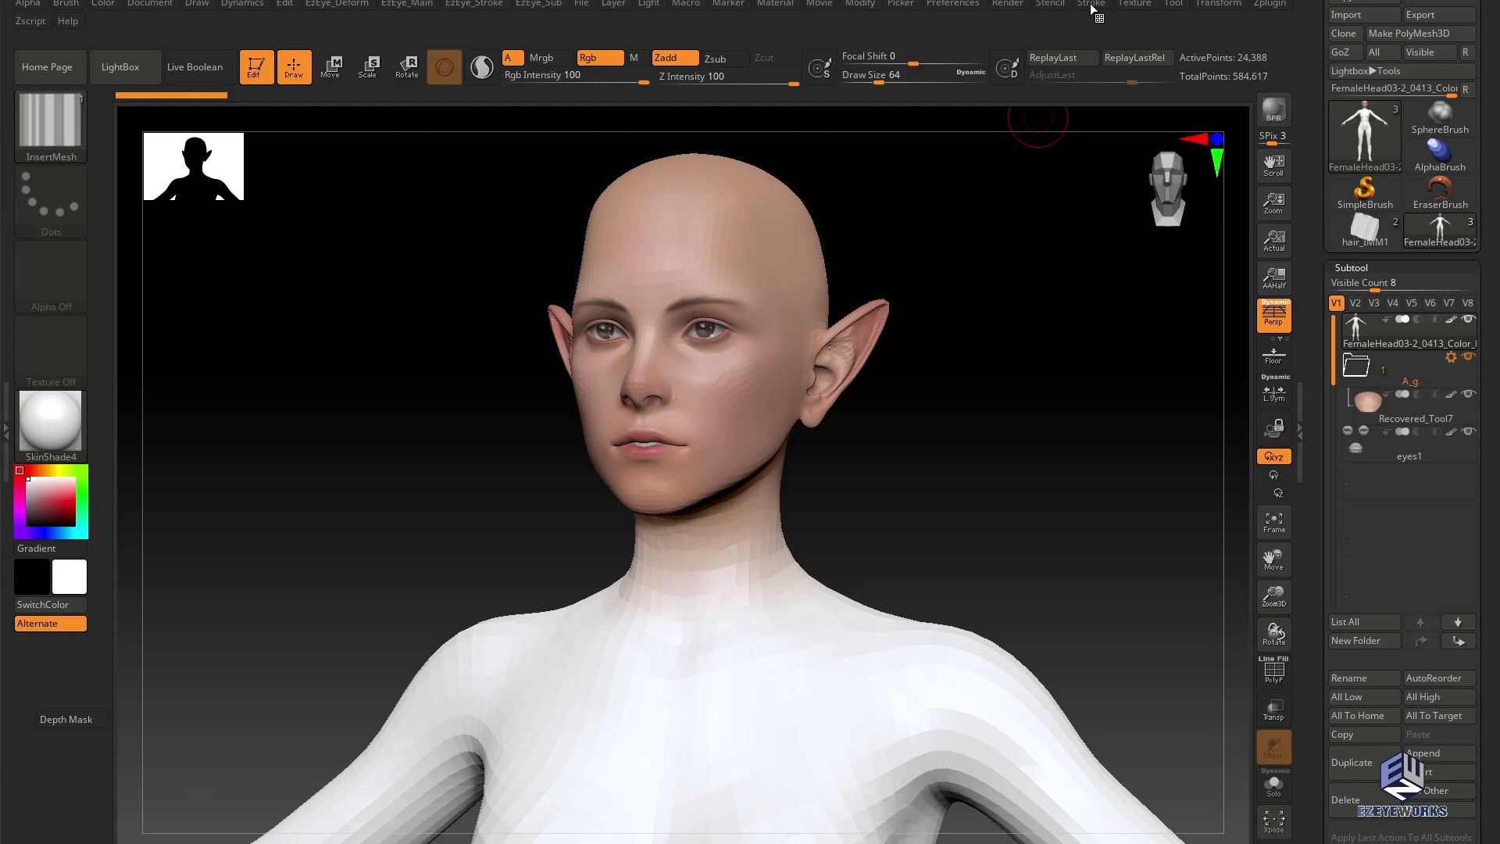
pyautogui.click(1091, 6)
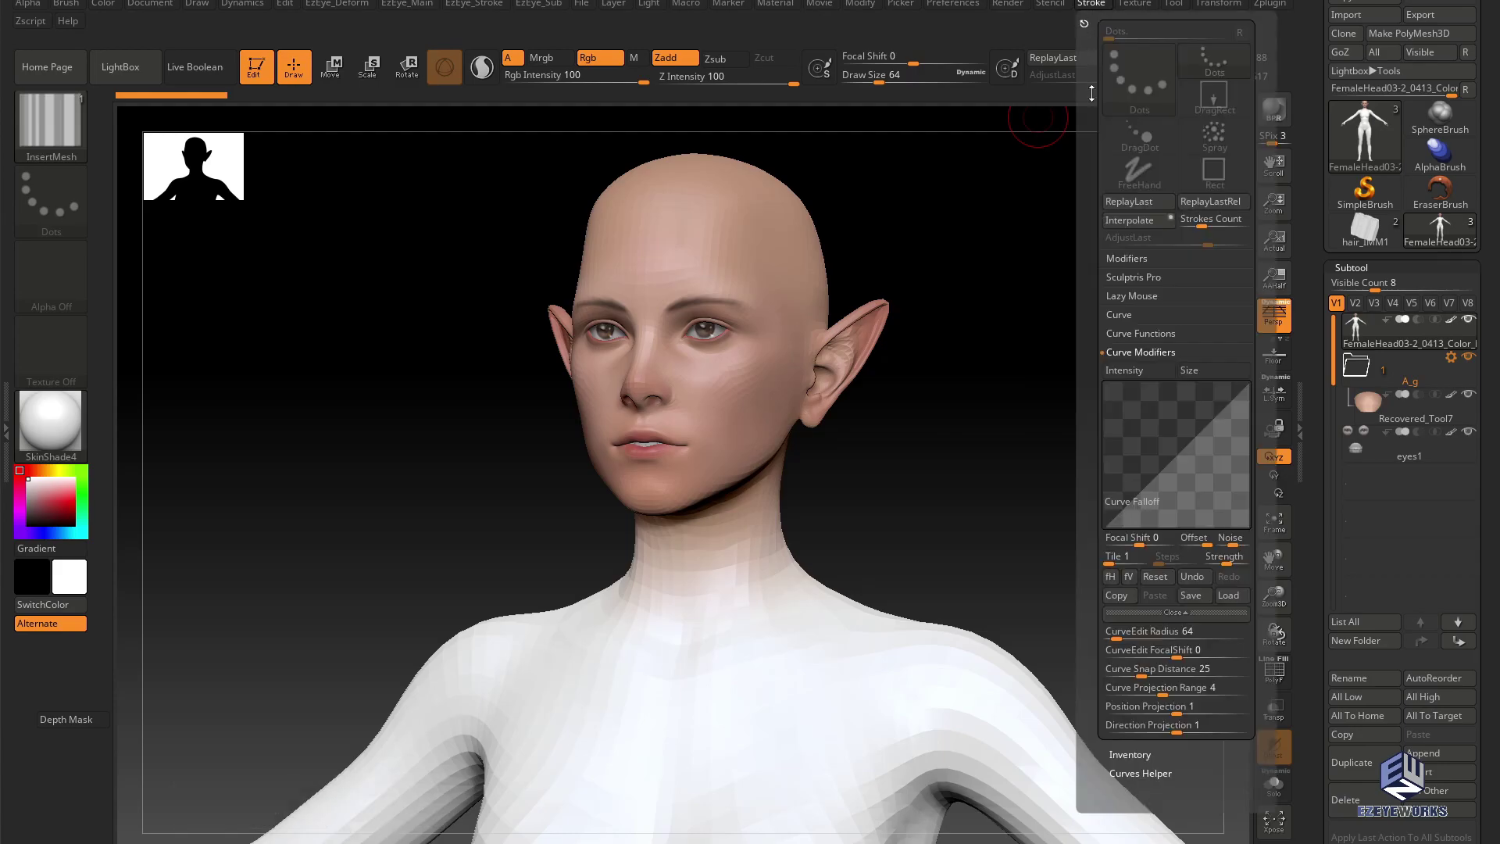
pyautogui.click(1083, 23)
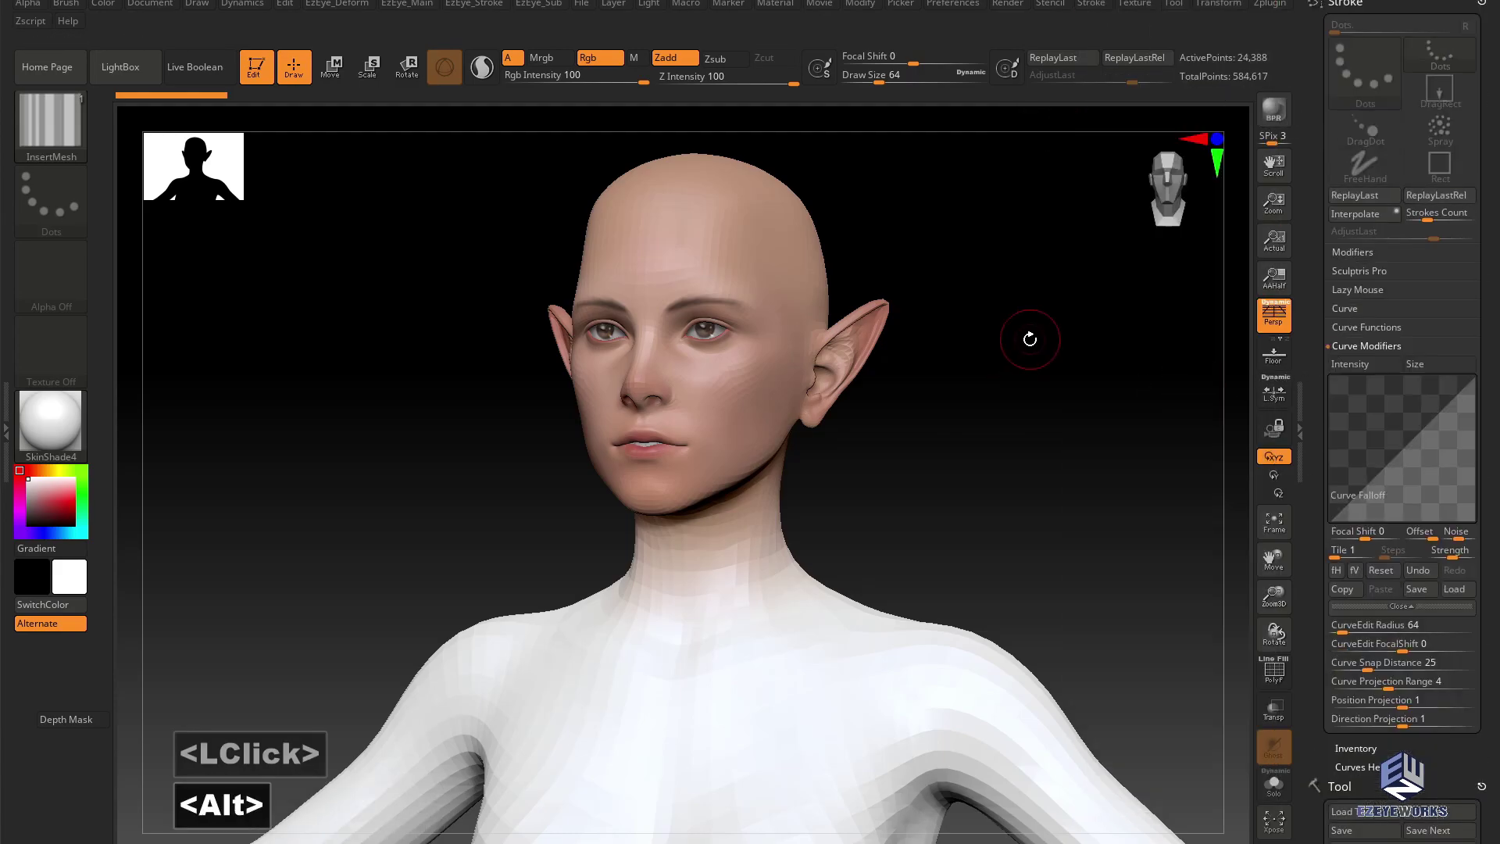
# - Switch the brush's Curve Mode off and back on to compare which curve modifiers are available
pyautogui.hotkey('alt', 's')
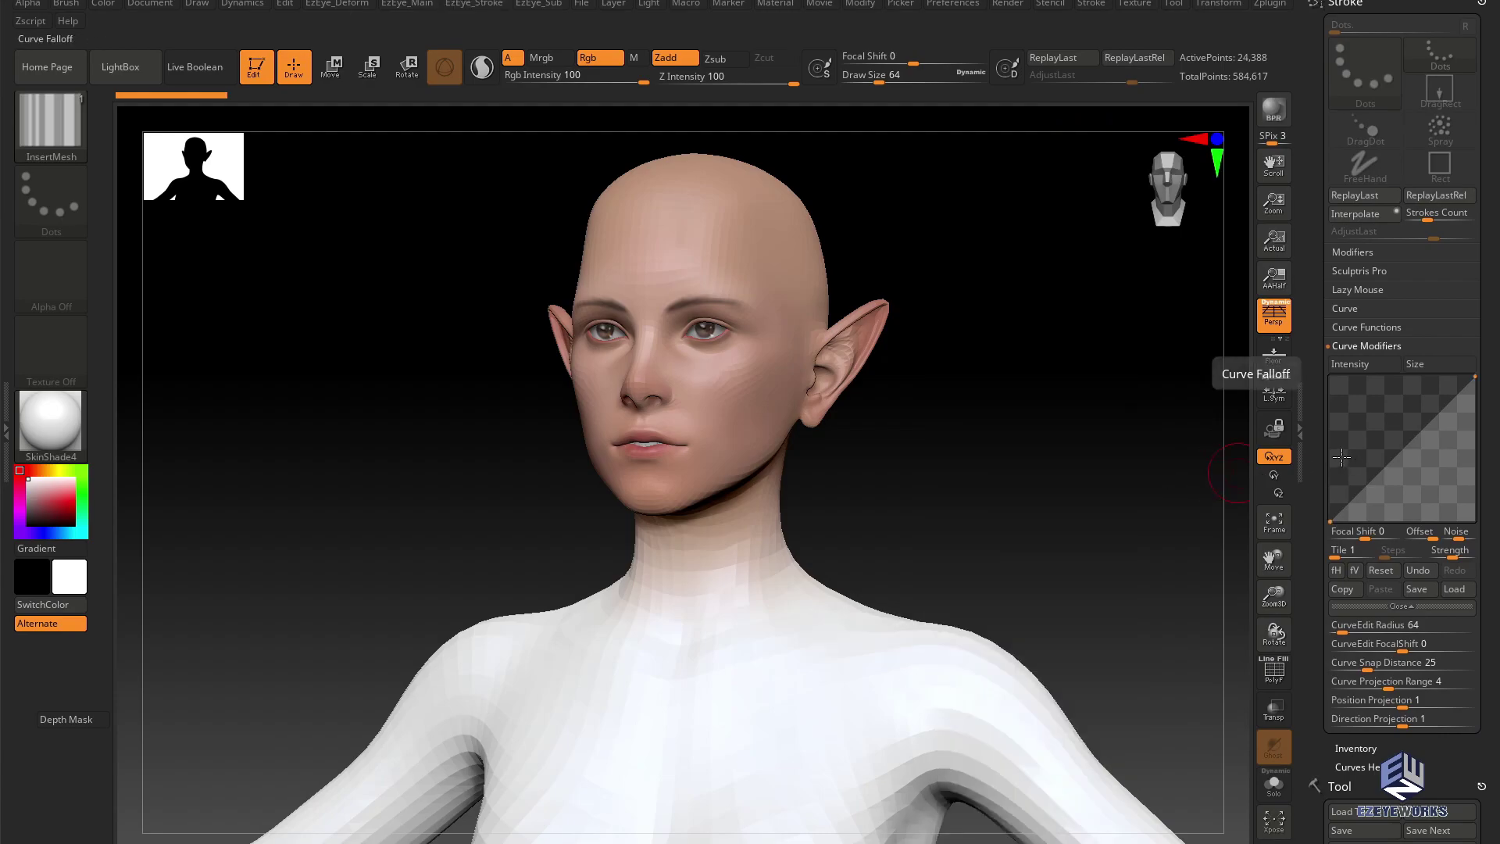
pyautogui.click(1094, 435)
pyautogui.hotkey('alt', 's')
pyautogui.click(1129, 494)
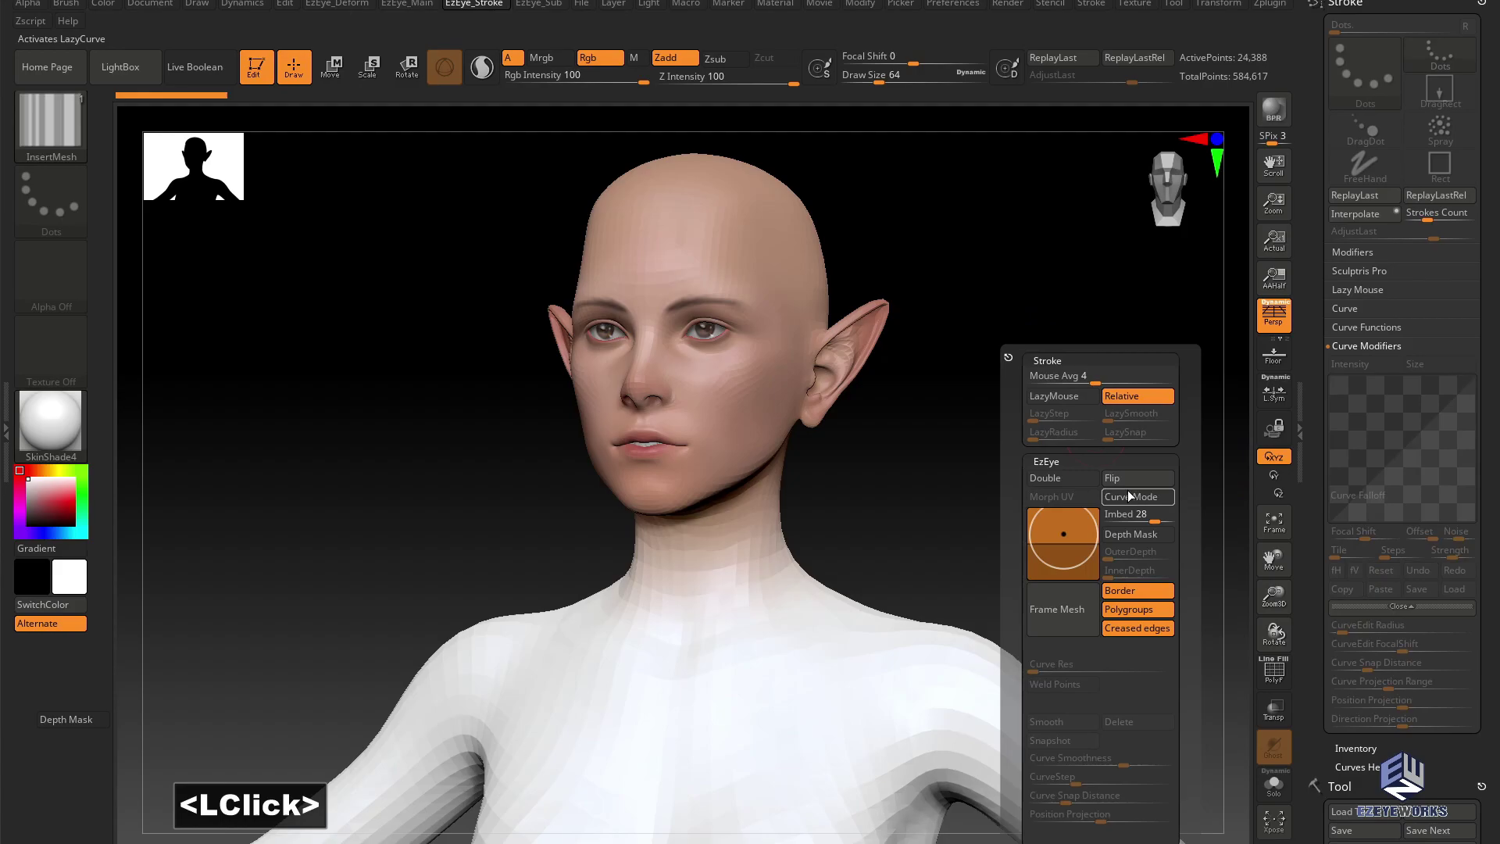
pyautogui.hotkey('alt', '4')
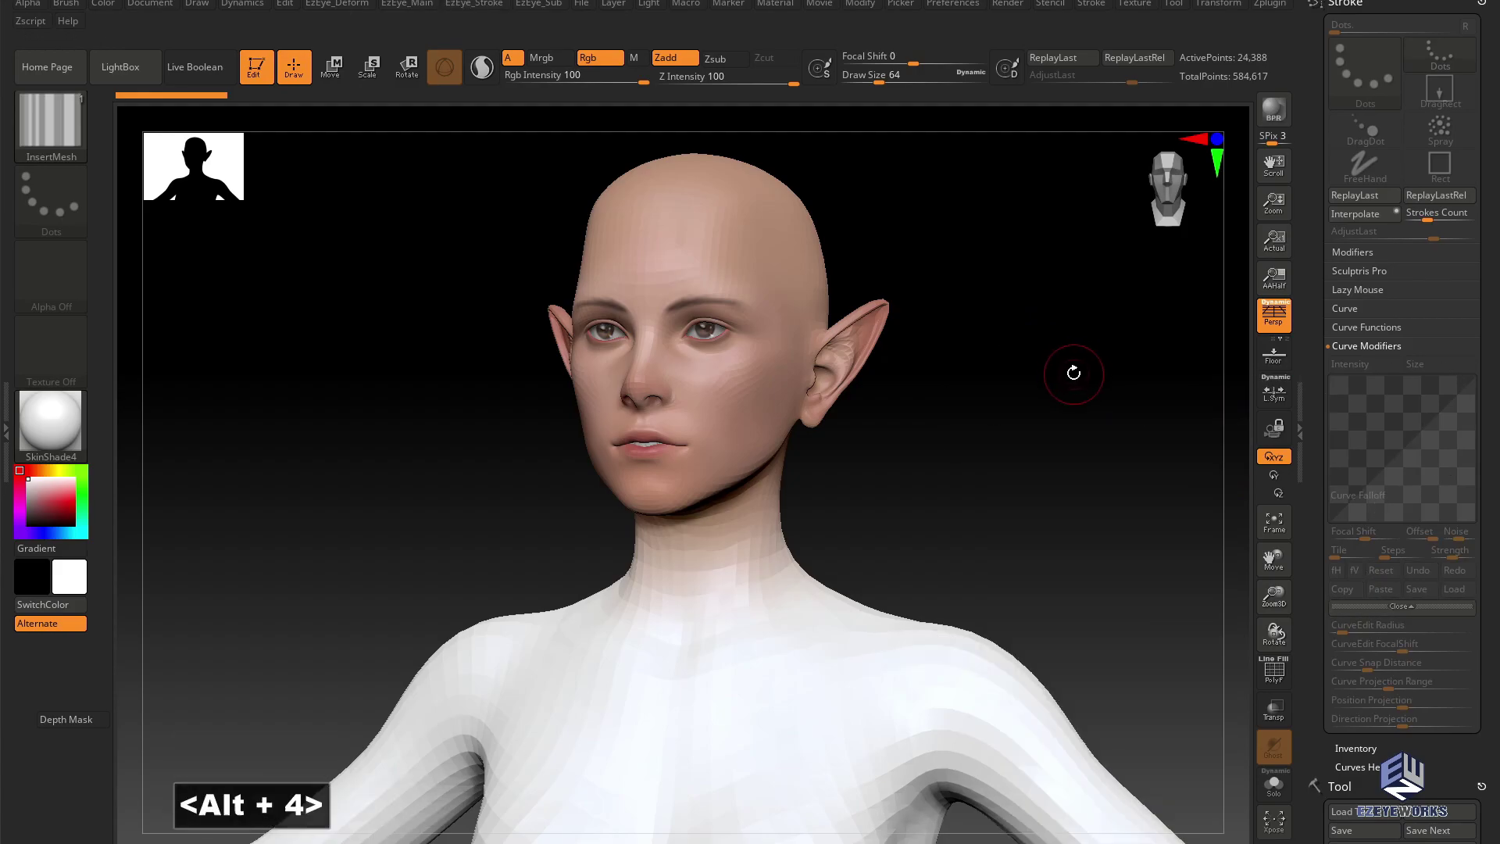
pyautogui.click(1125, 496)
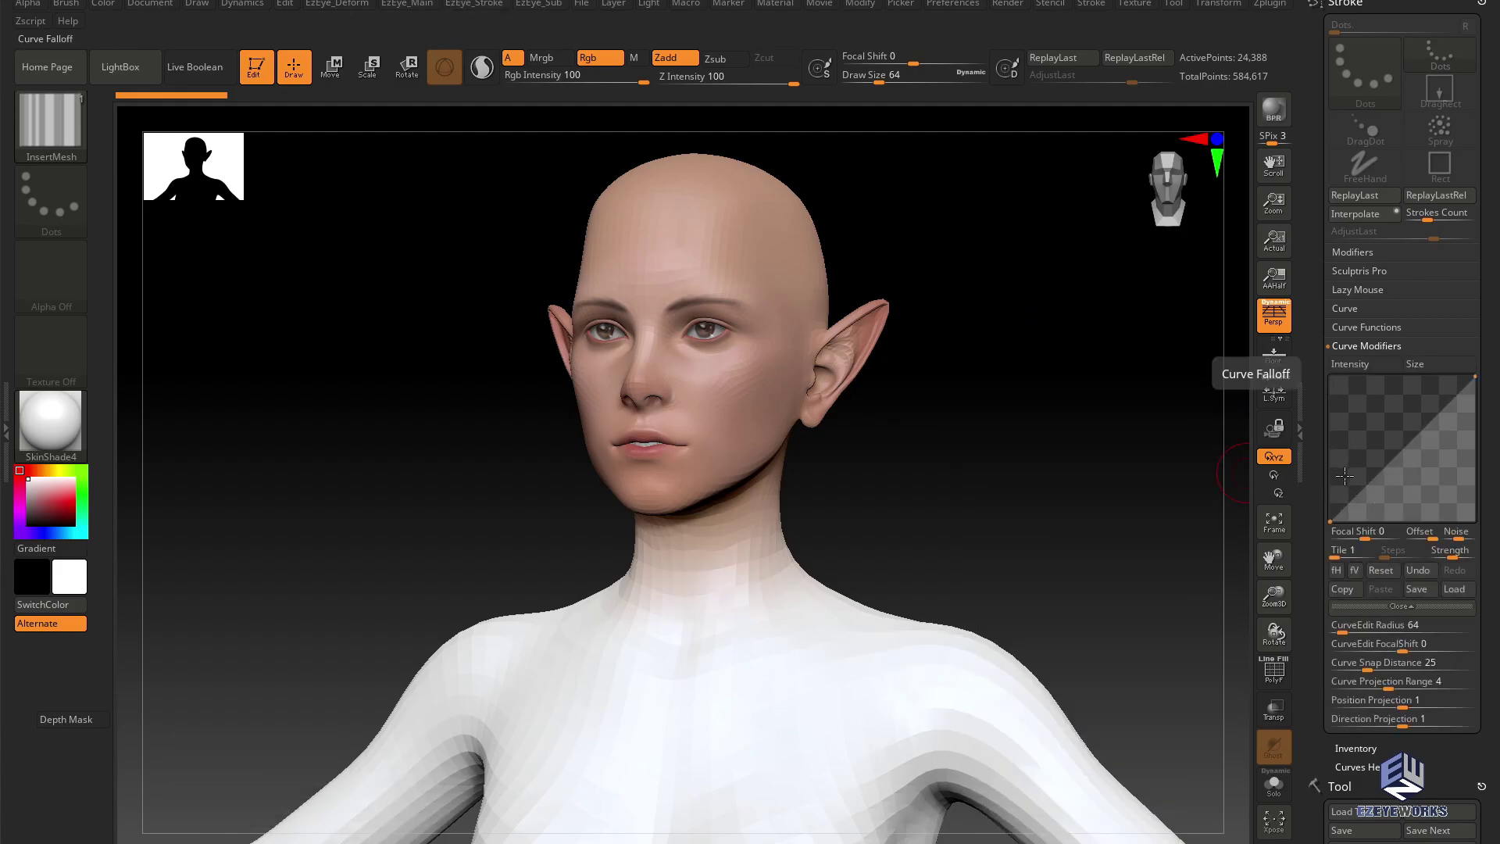
# - Reverse the Curve Falloff so it slopes down from start to end, and enable the Size curve modifier
pyautogui.moveTo(1334, 515); pyautogui.dragTo(1473, 517)
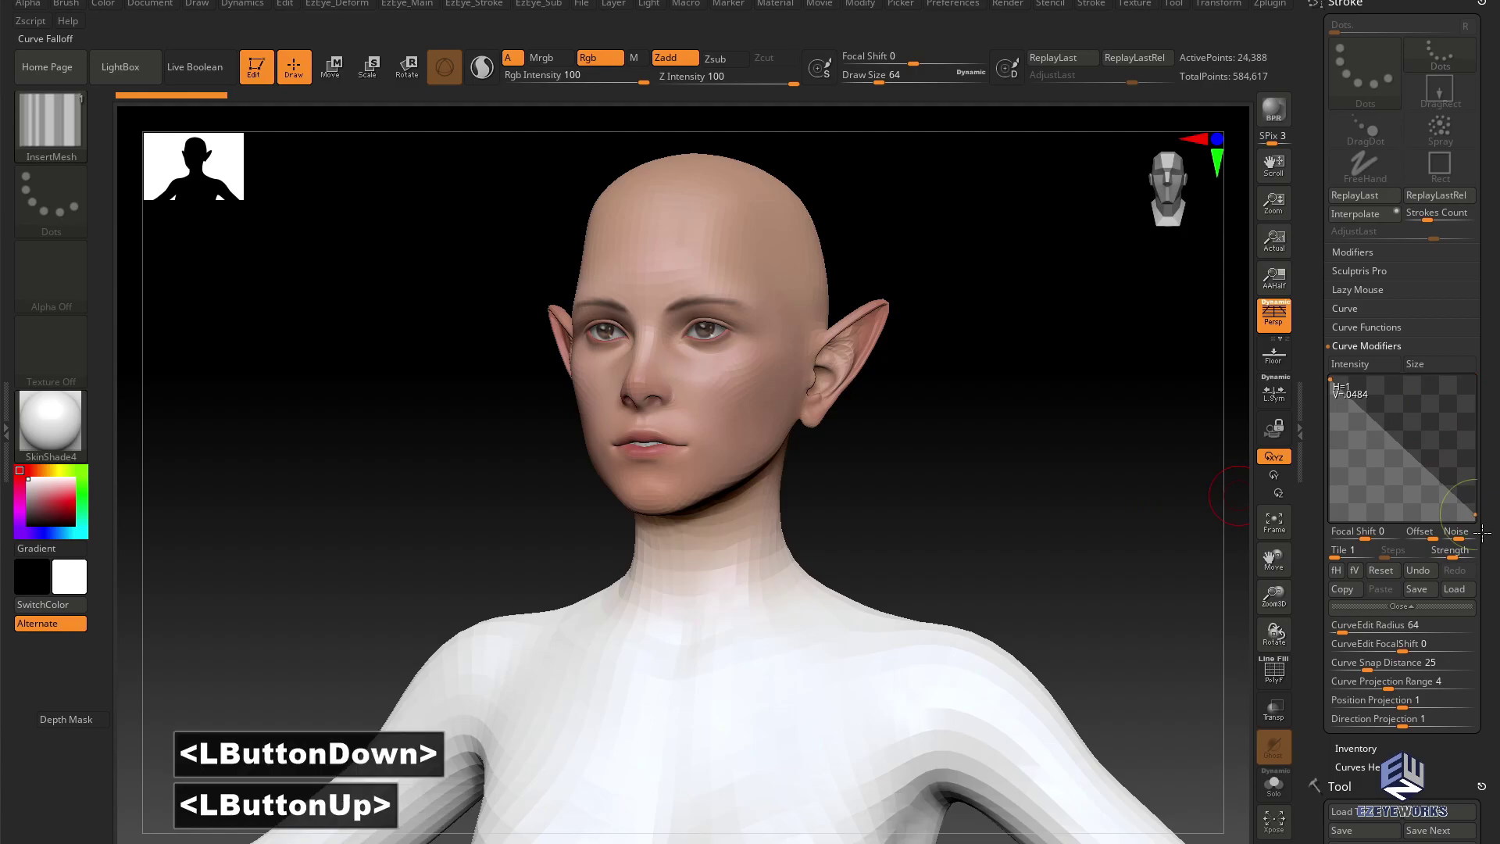
pyautogui.click(1430, 362)
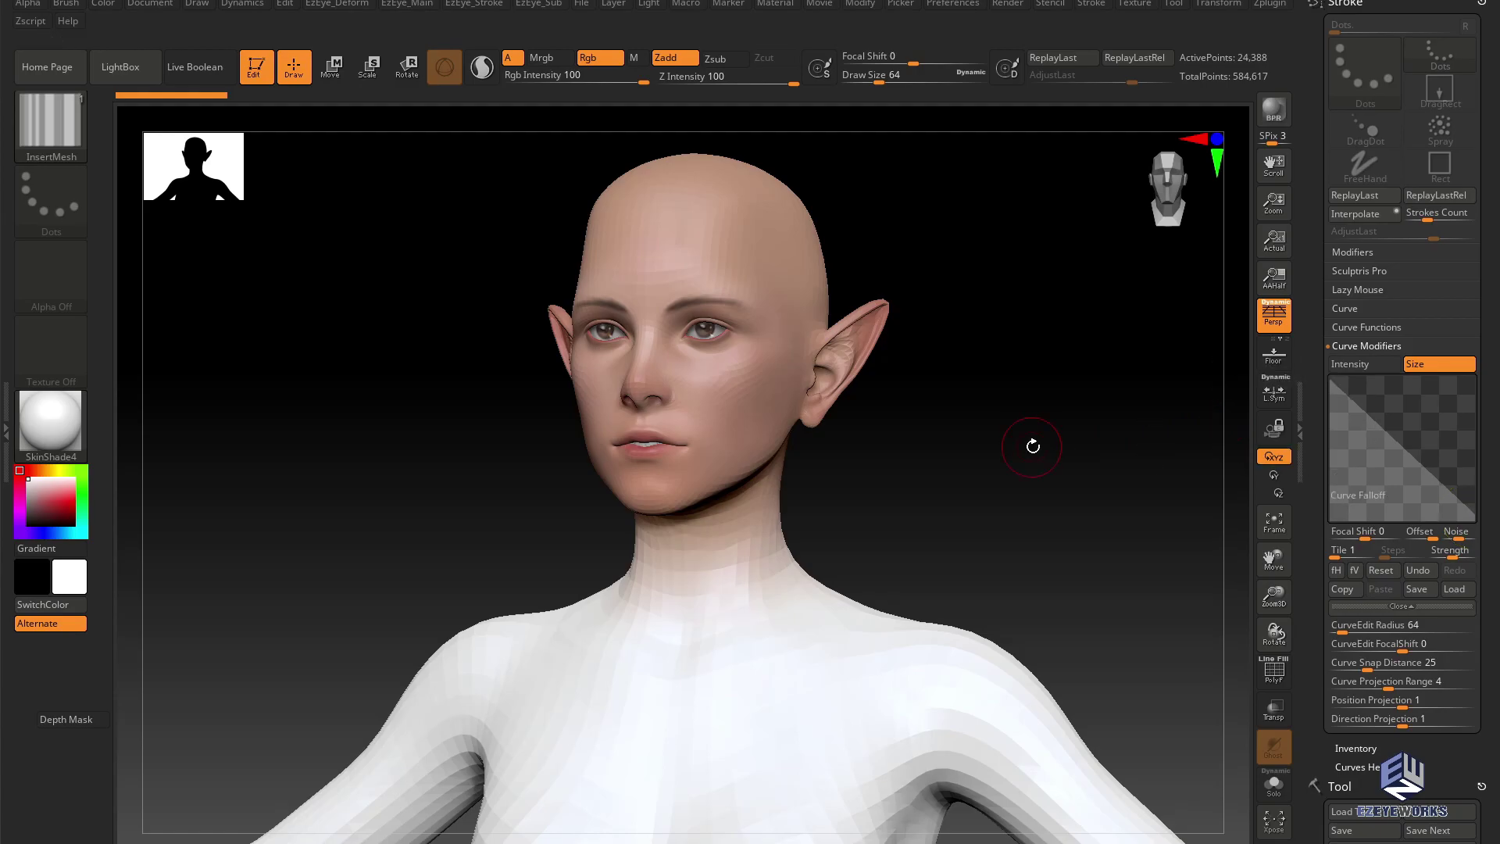
pyautogui.click(1019, 431)
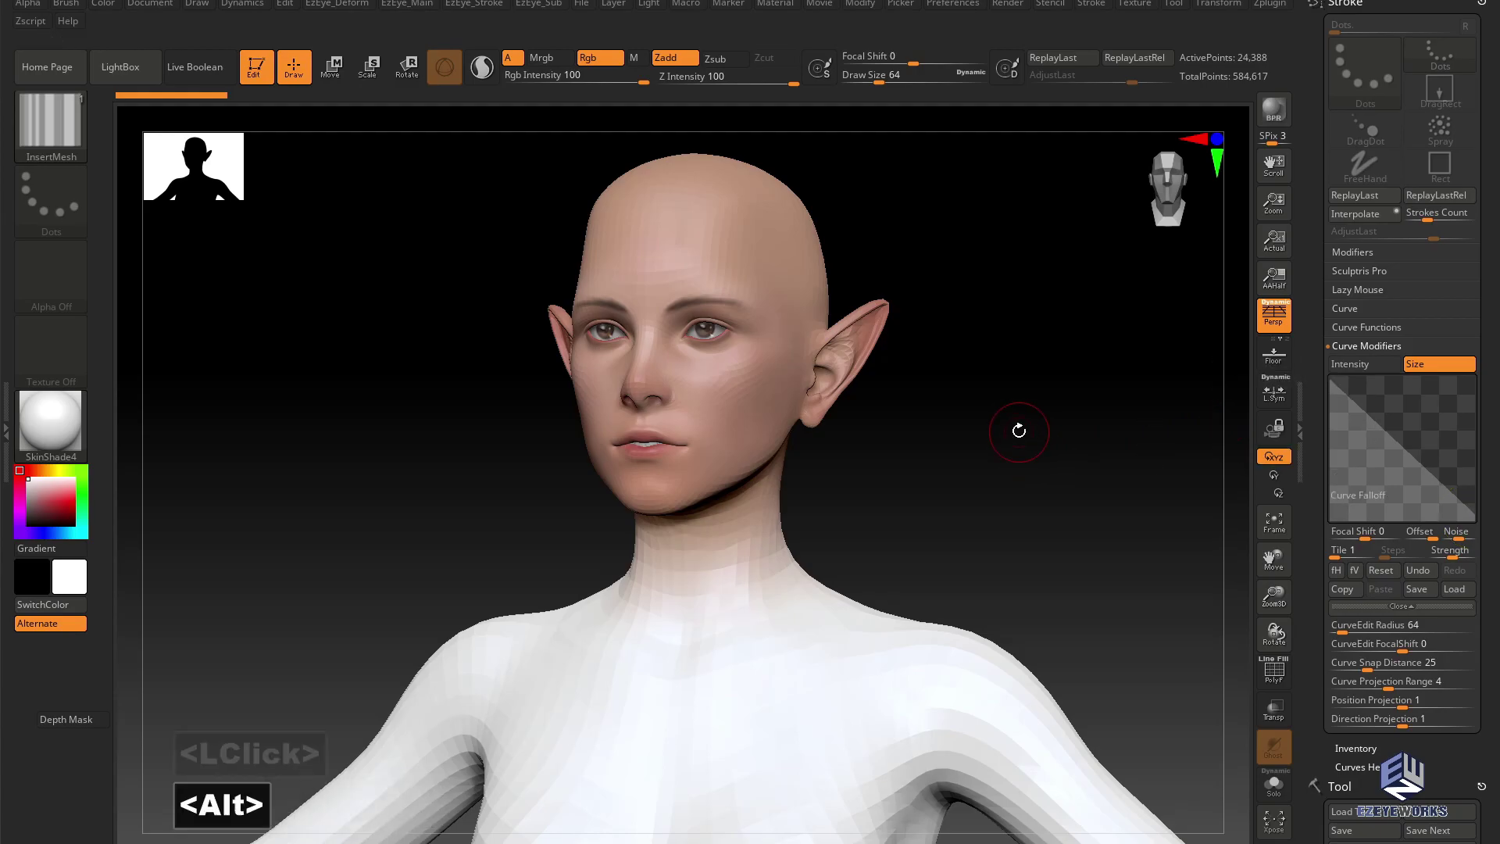
# - Enable Weld Points for the brush and set Curve Res to 10
pyautogui.hotkey('alt', 's')
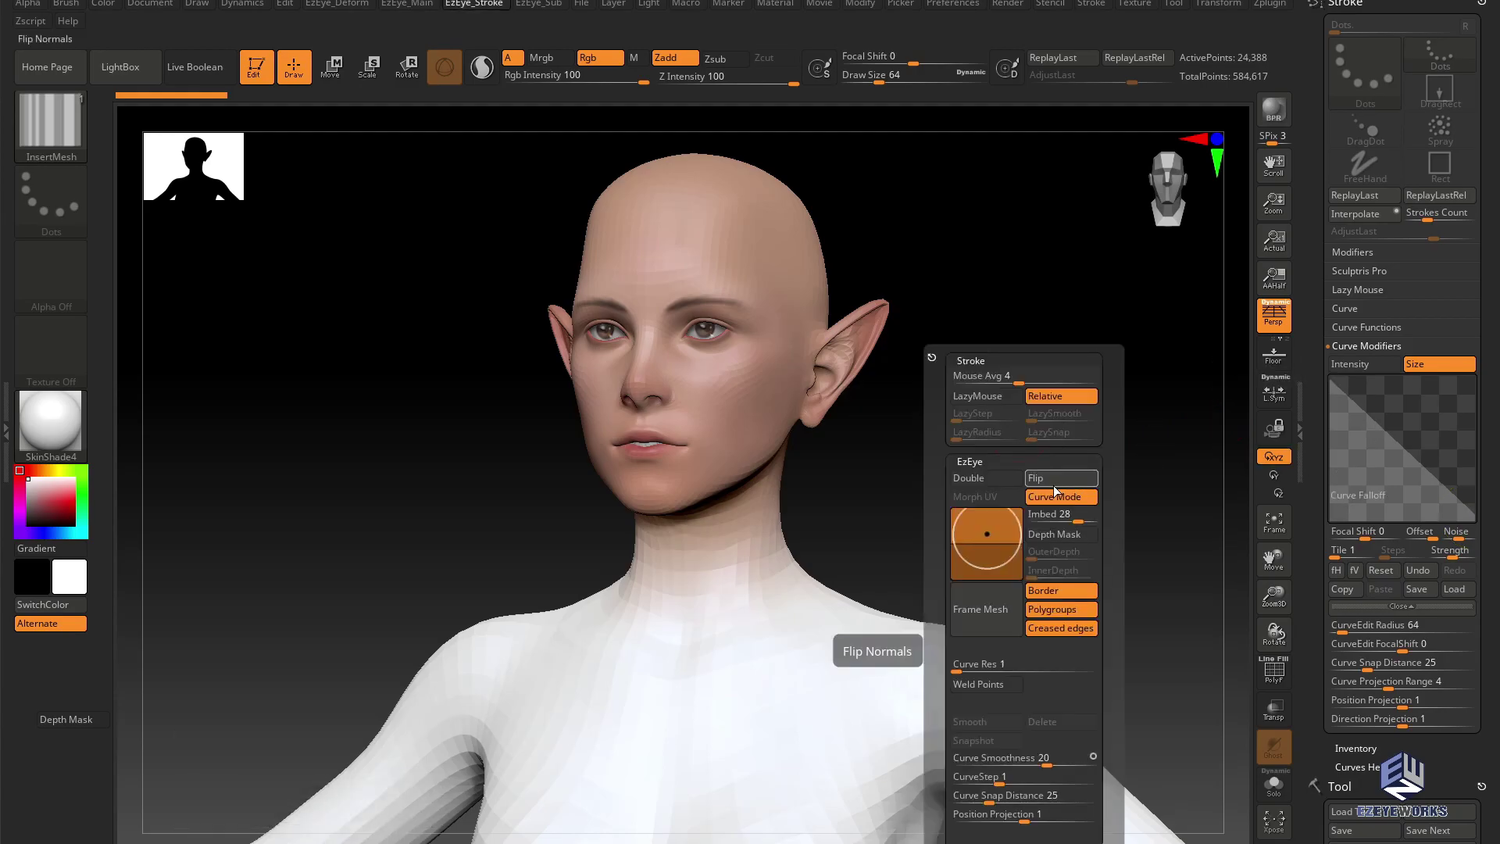
pyautogui.click(972, 686)
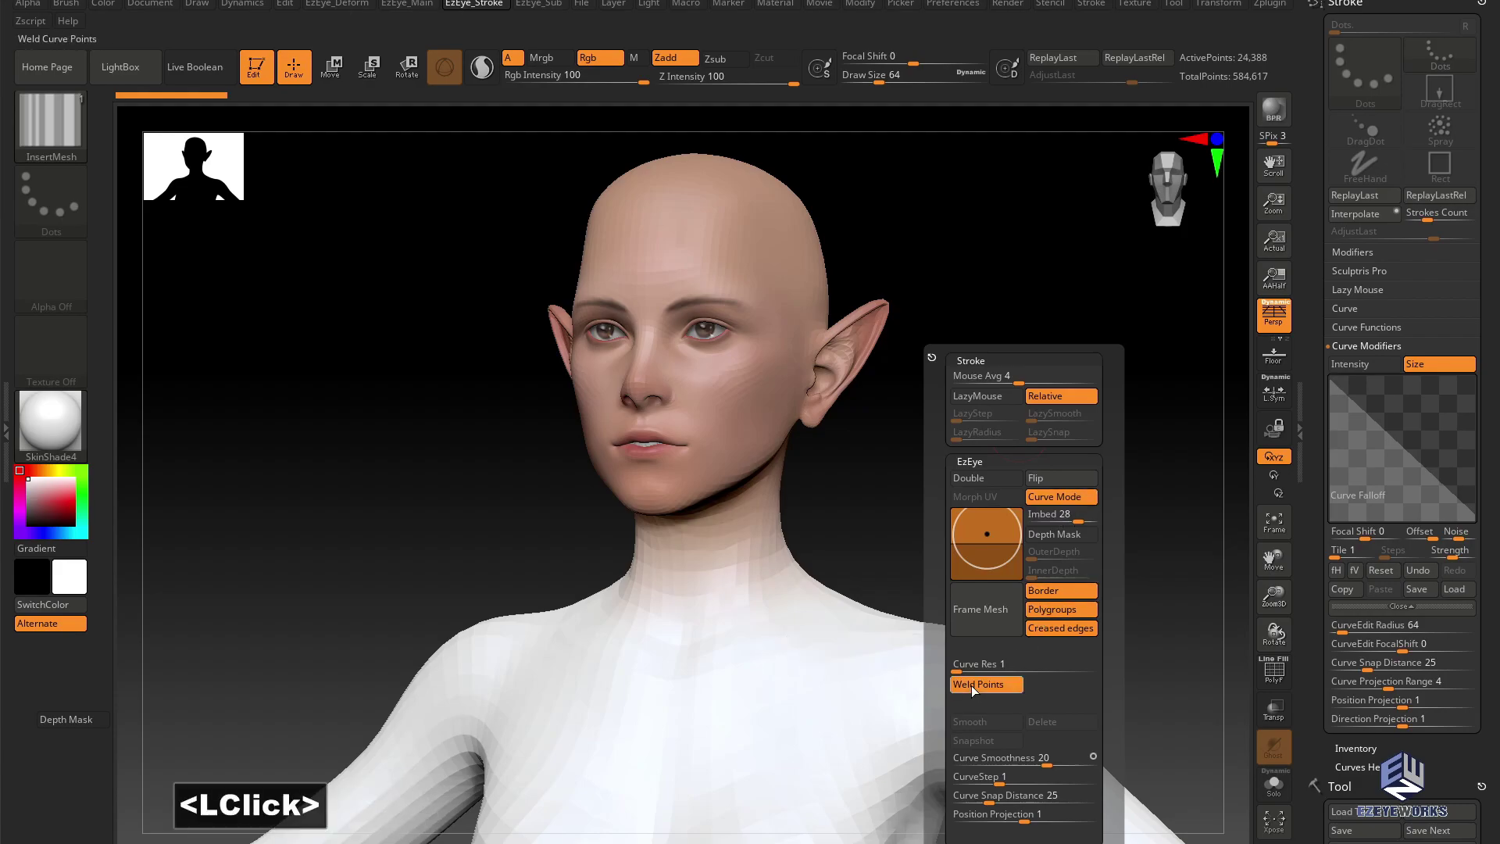
pyautogui.click(978, 664)
pyautogui.write('10')
pyautogui.press('Return')
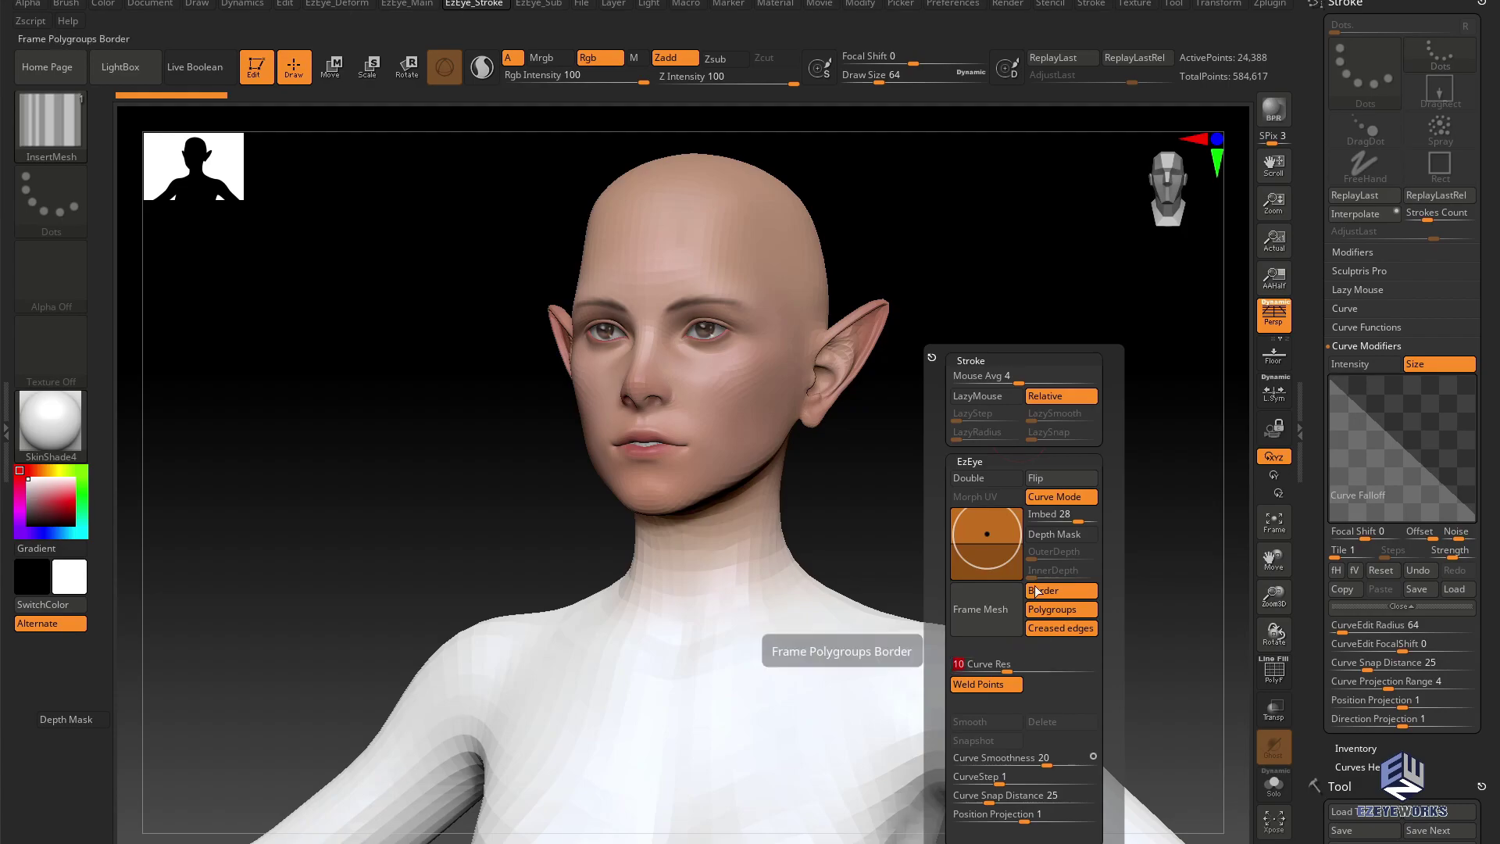
# - Set the InsertMesh brush's Imbed value to 15
pyautogui.click(1073, 514)
pyautogui.moveTo(1073, 514); pyautogui.dragTo(1080, 516)
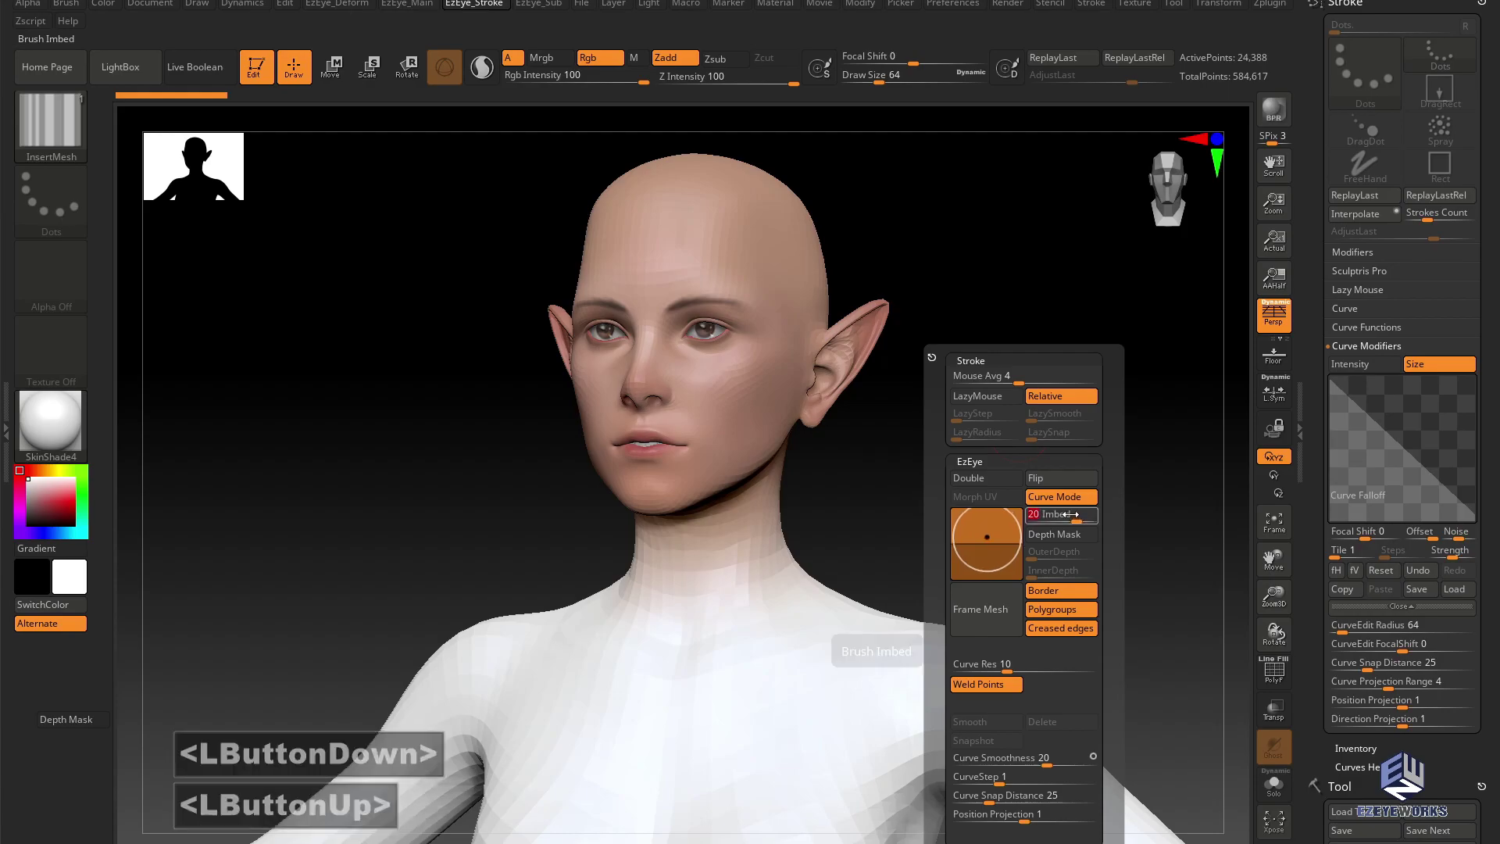
pyautogui.write('15')
pyautogui.press('Return')
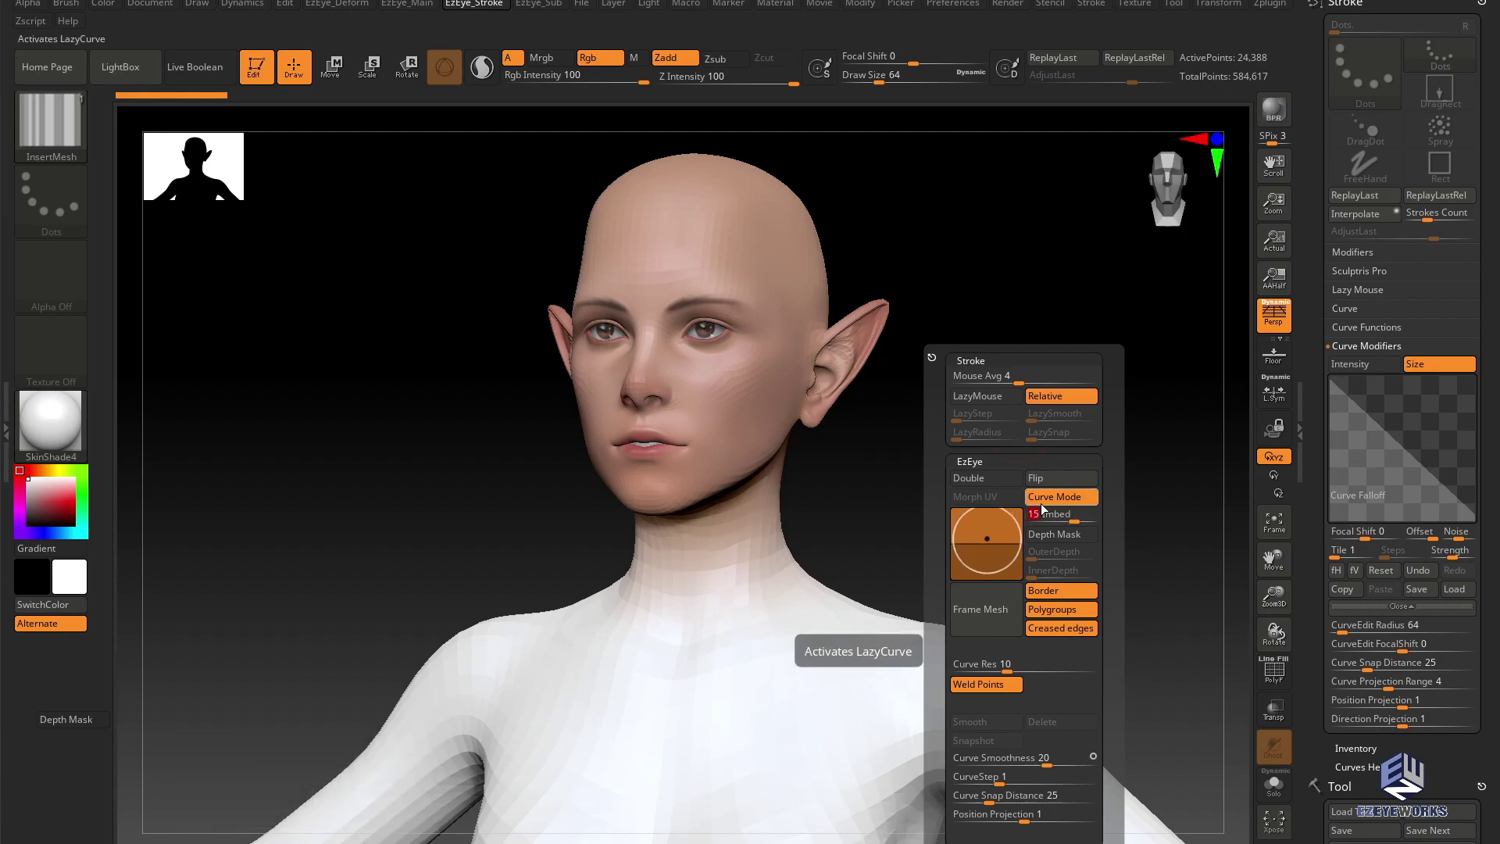
# - Make the scalp patch subtool at the back of the head active with its polyframe shown, and collapse the Stroke settings
pyautogui.moveTo(924, 406); pyautogui.dragTo(910, 133)
pyautogui.moveTo(1094, 168); pyautogui.dragTo(926, 205)
pyautogui.keyDown('alt'); pyautogui.moveTo(1094, 288); pyautogui.dragTo(783, 331); pyautogui.keyUp('alt')
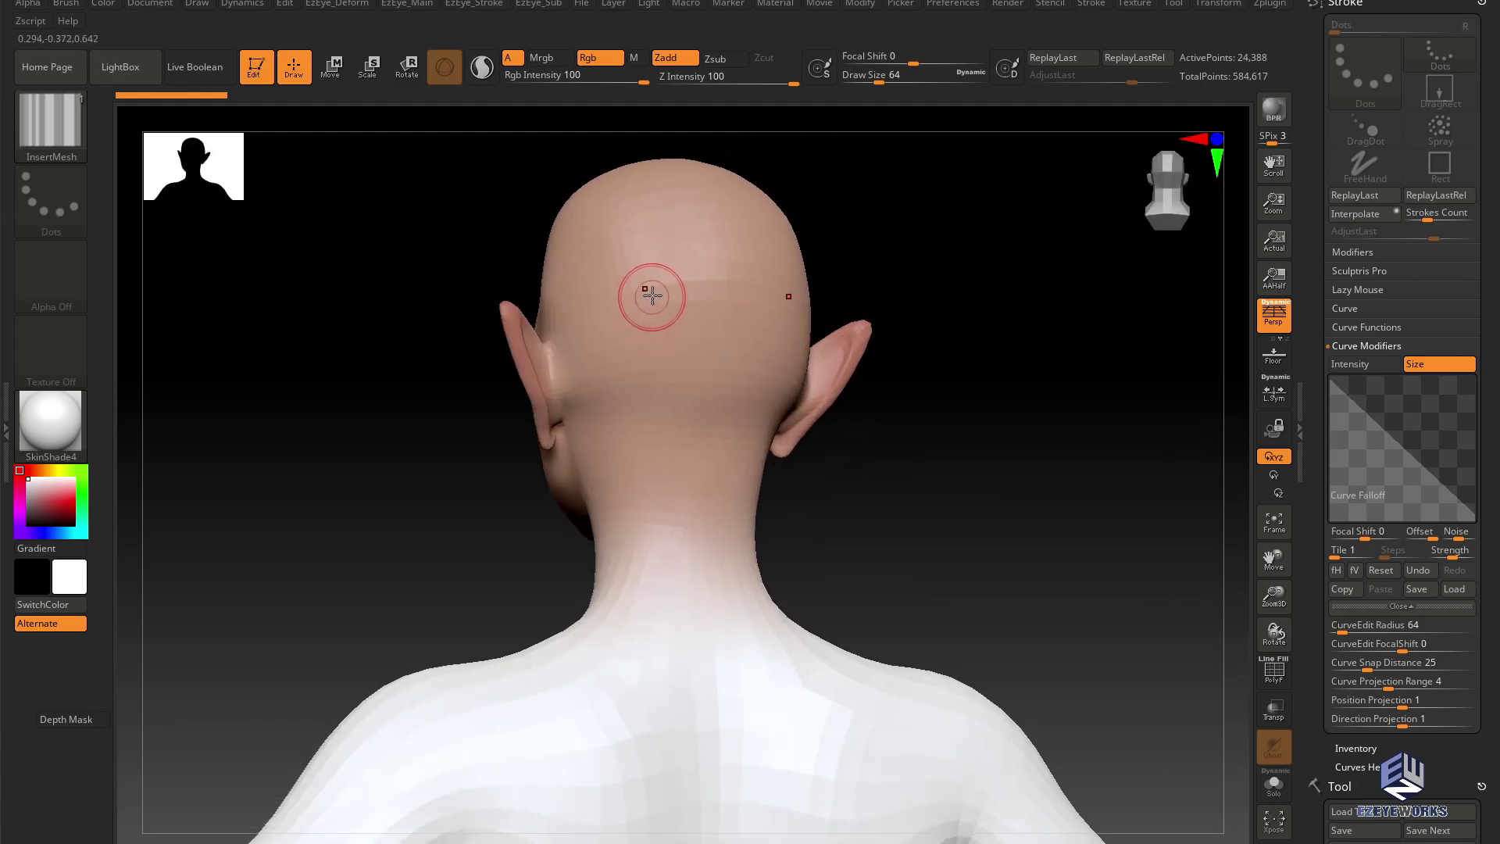
pyautogui.hotkey('shift', 'f')
pyautogui.hotkey('shift', 'f')
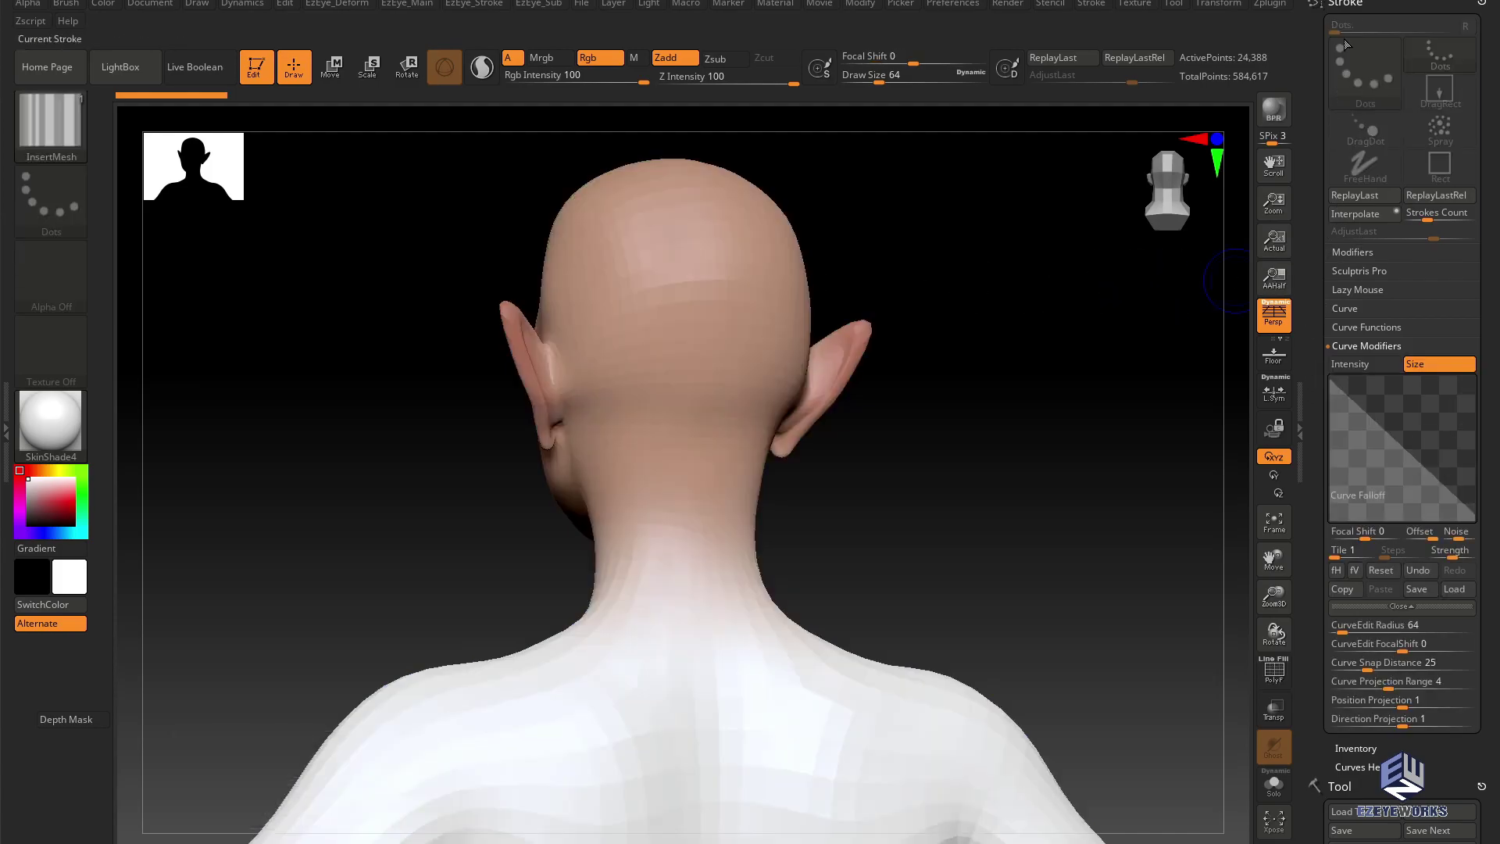
pyautogui.click(1326, 4)
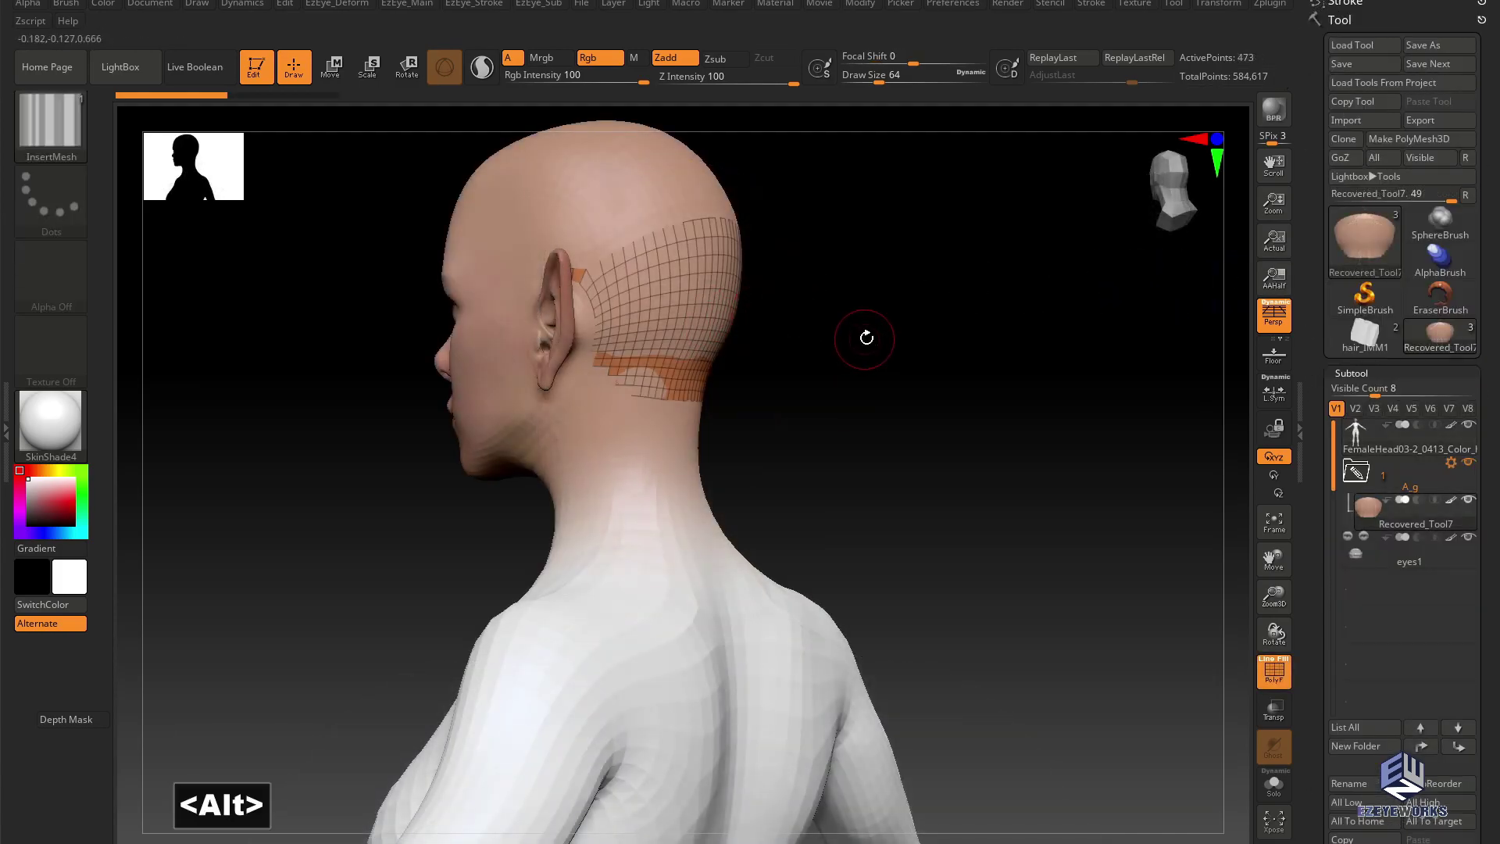
# - Examine the scalp patch's polygon layout and polygroups from the back and side of the head
pyautogui.keyDown('alt'); pyautogui.click(852, 336); pyautogui.keyUp('alt')
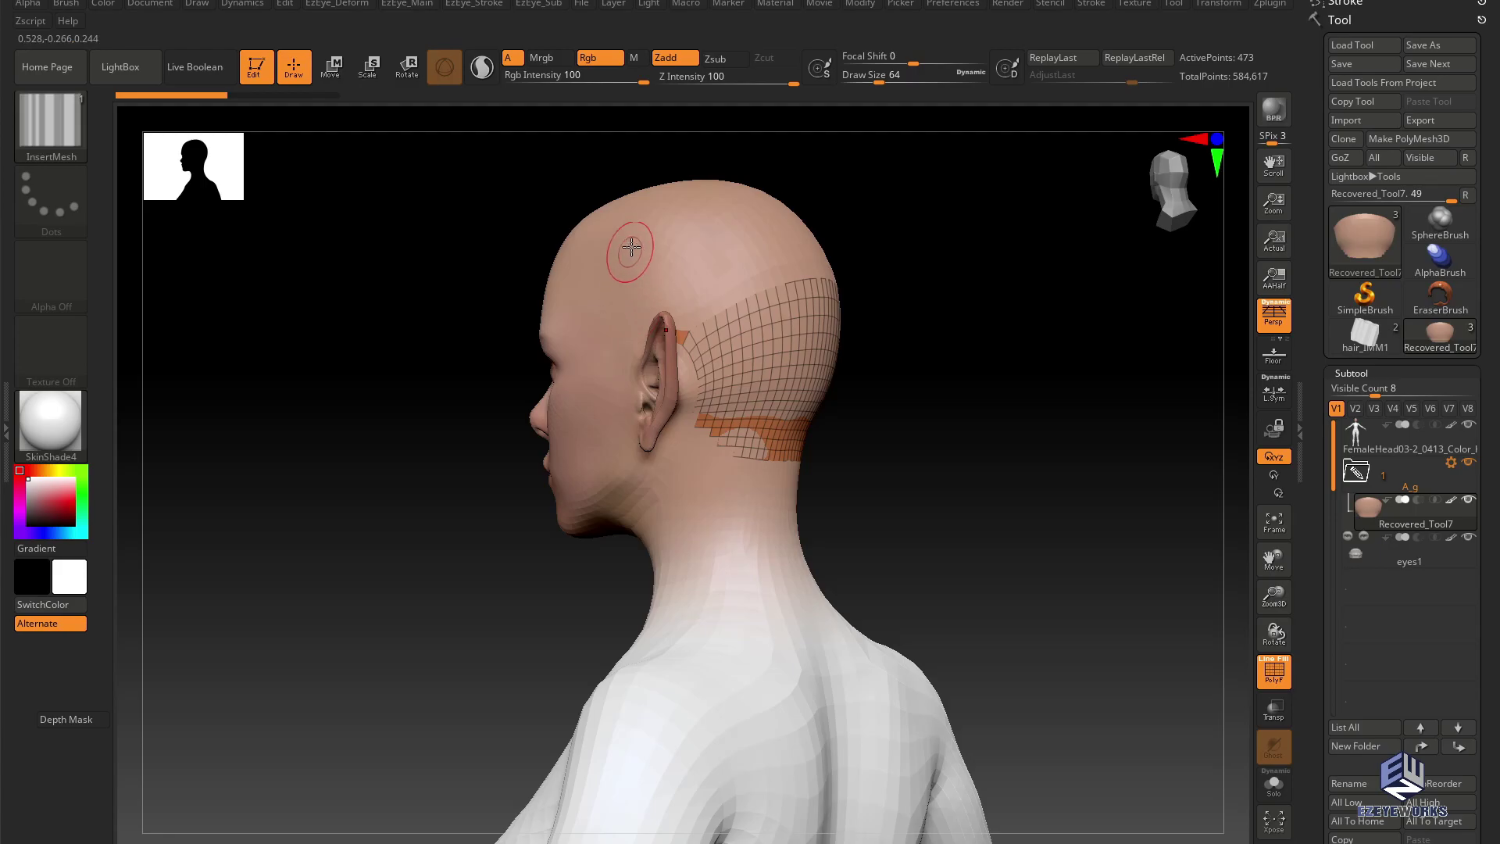
pyautogui.moveTo(941, 376); pyautogui.dragTo(911, 378)
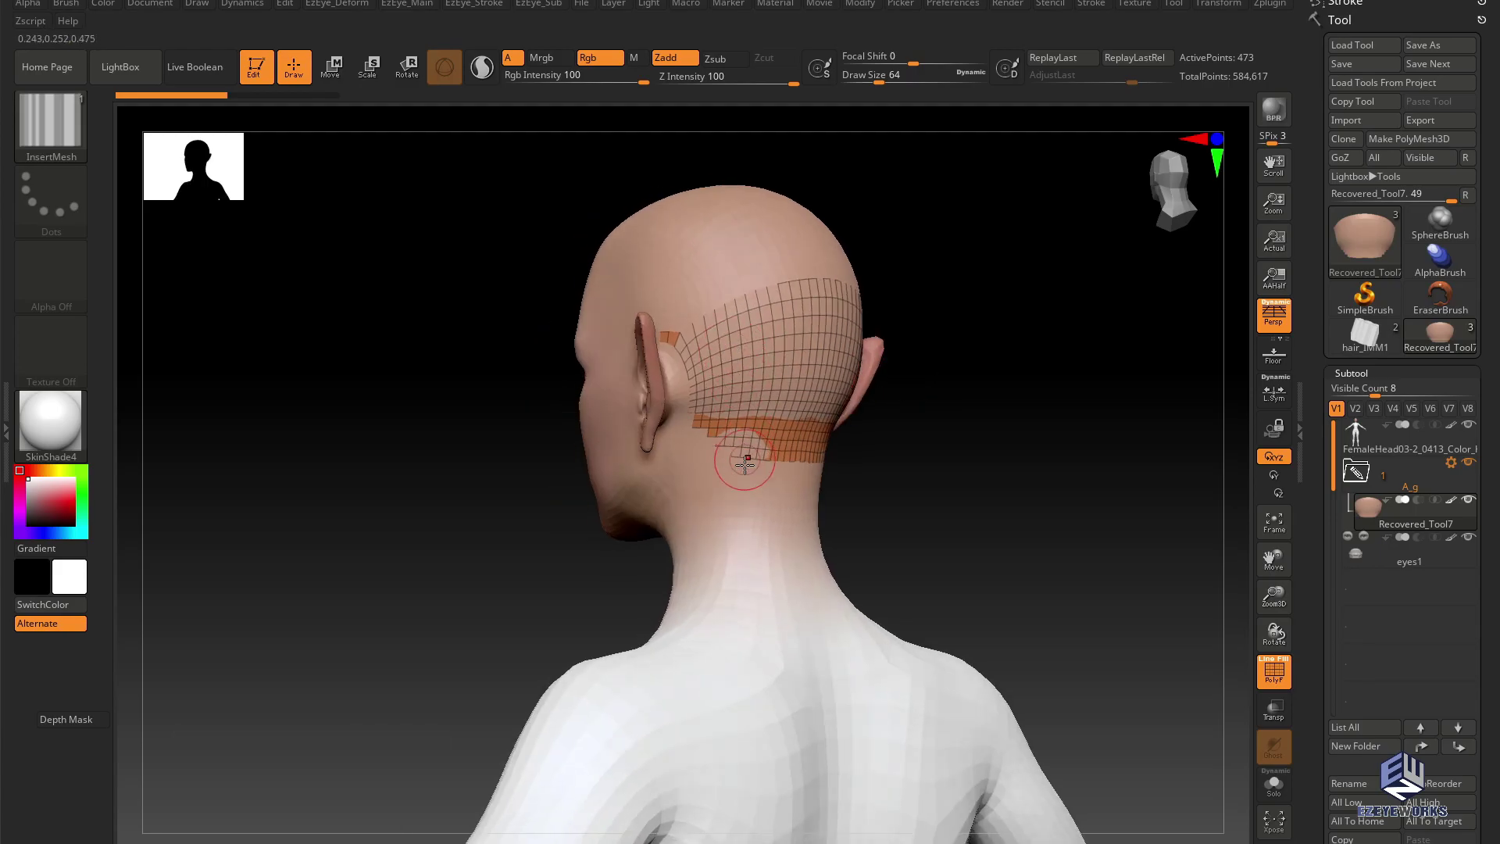
pyautogui.moveTo(557, 631); pyautogui.dragTo(612, 606)
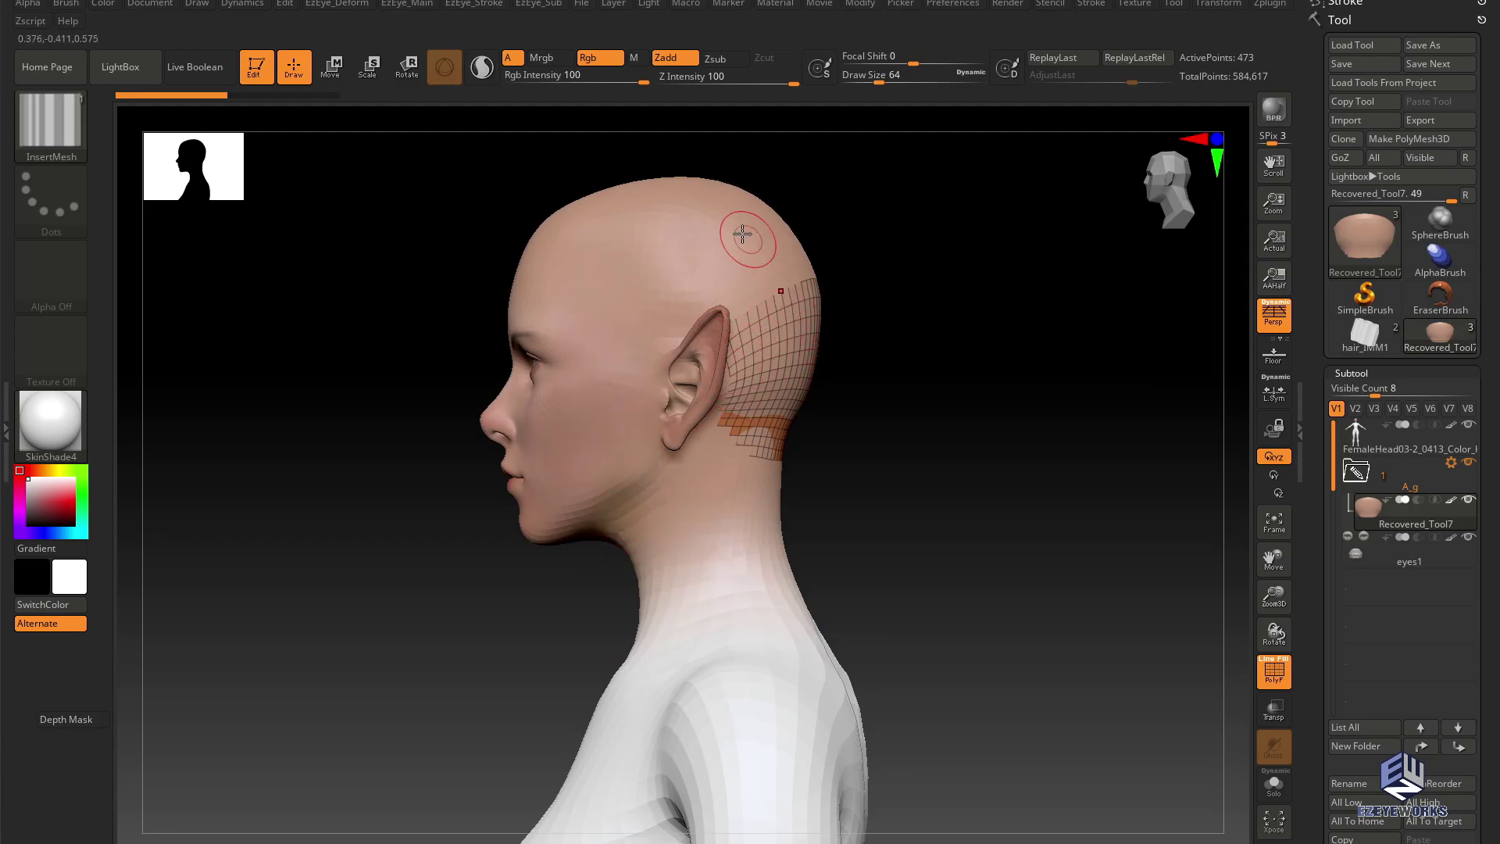
pyautogui.moveTo(925, 422)
pyautogui.mouseDown()
pyautogui.moveTo(888, 401)
pyautogui.moveTo(964, 409)
pyautogui.moveTo(898, 419)
pyautogui.mouseUp()
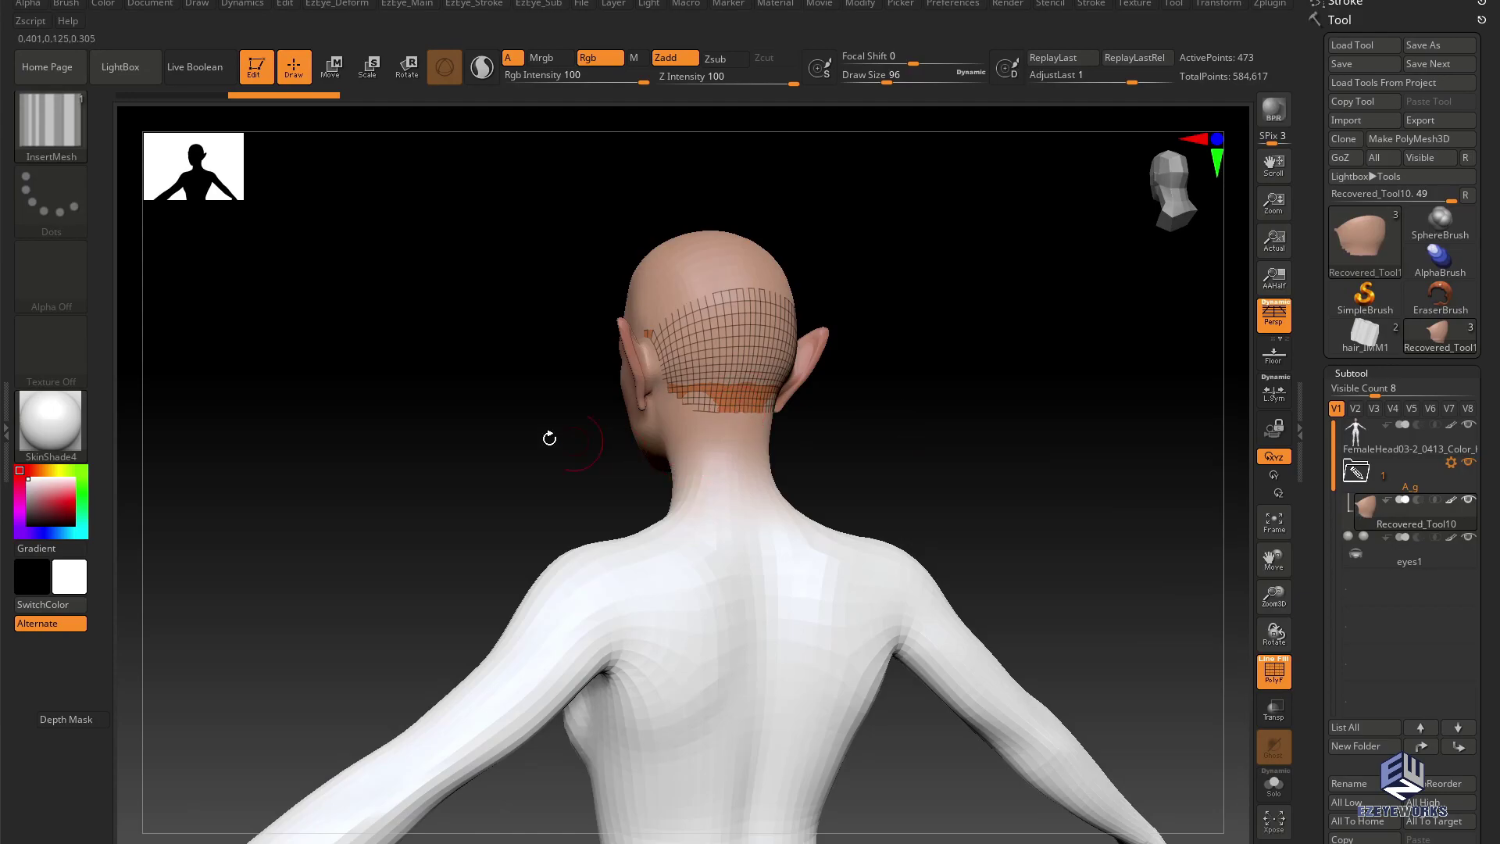
pyautogui.moveTo(546, 435); pyautogui.dragTo(687, 320)
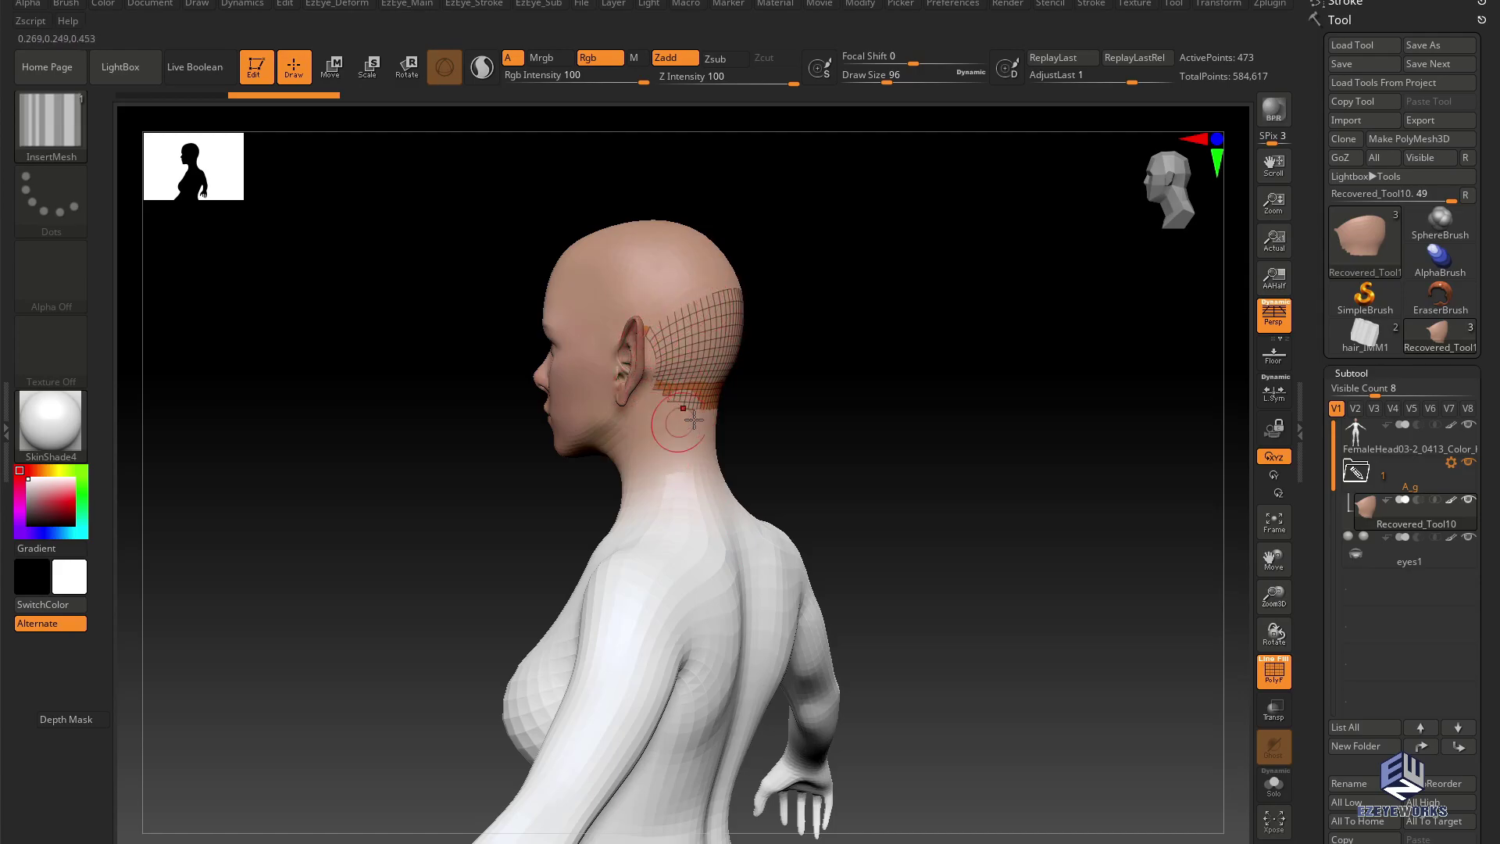
pyautogui.moveTo(547, 529); pyautogui.dragTo(609, 531)
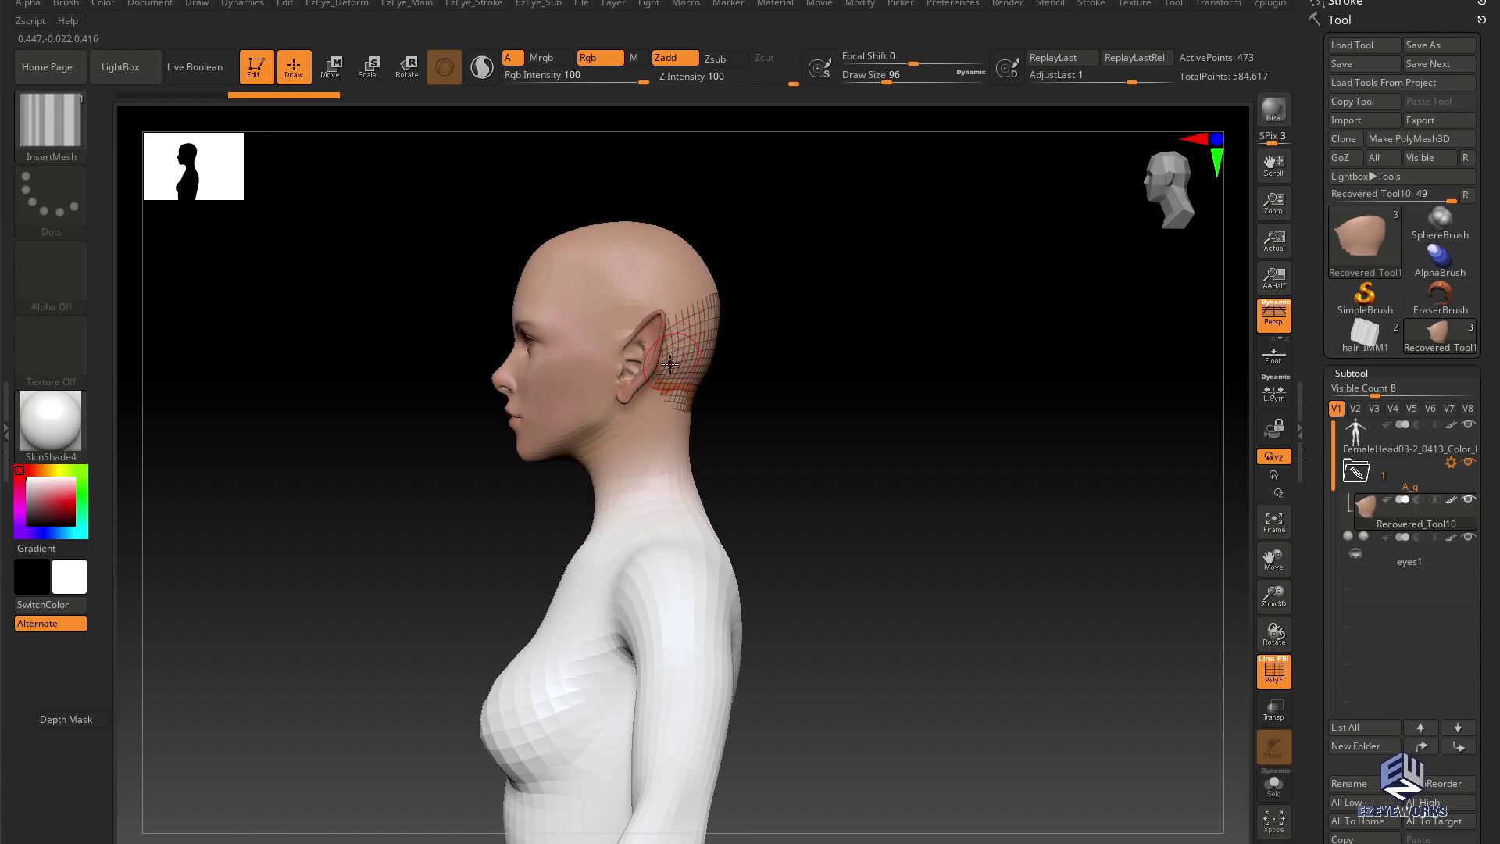
pyautogui.moveTo(575, 531); pyautogui.dragTo(495, 526)
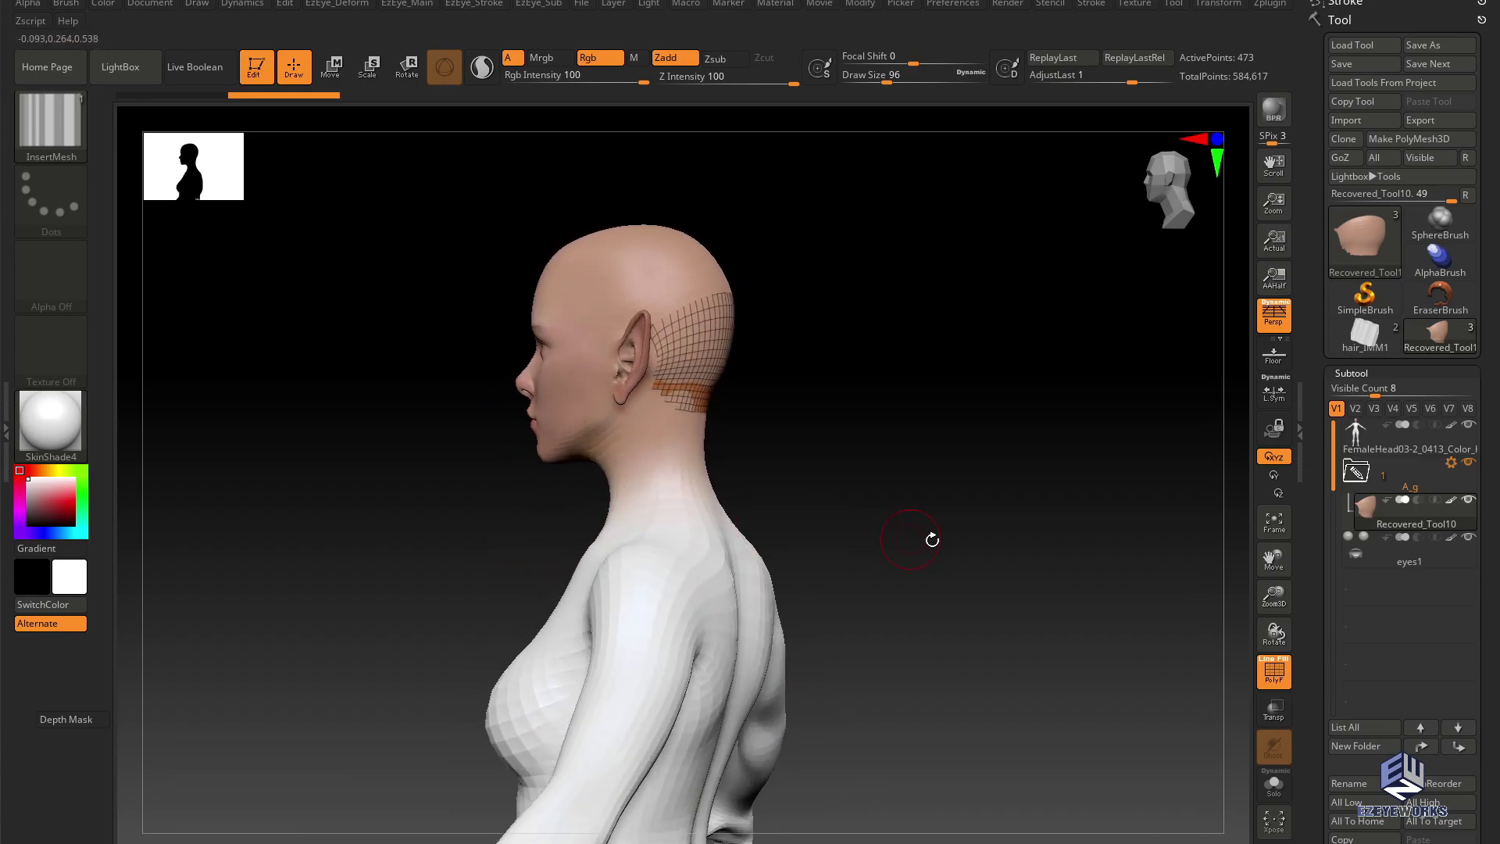
# - Duplicate the scalp patch subtool and regroup the active copy's polygons into a new polygroup
pyautogui.click(1369, 515)
pyautogui.click(1133, 500)
pyautogui.hotkey('alt', '1')
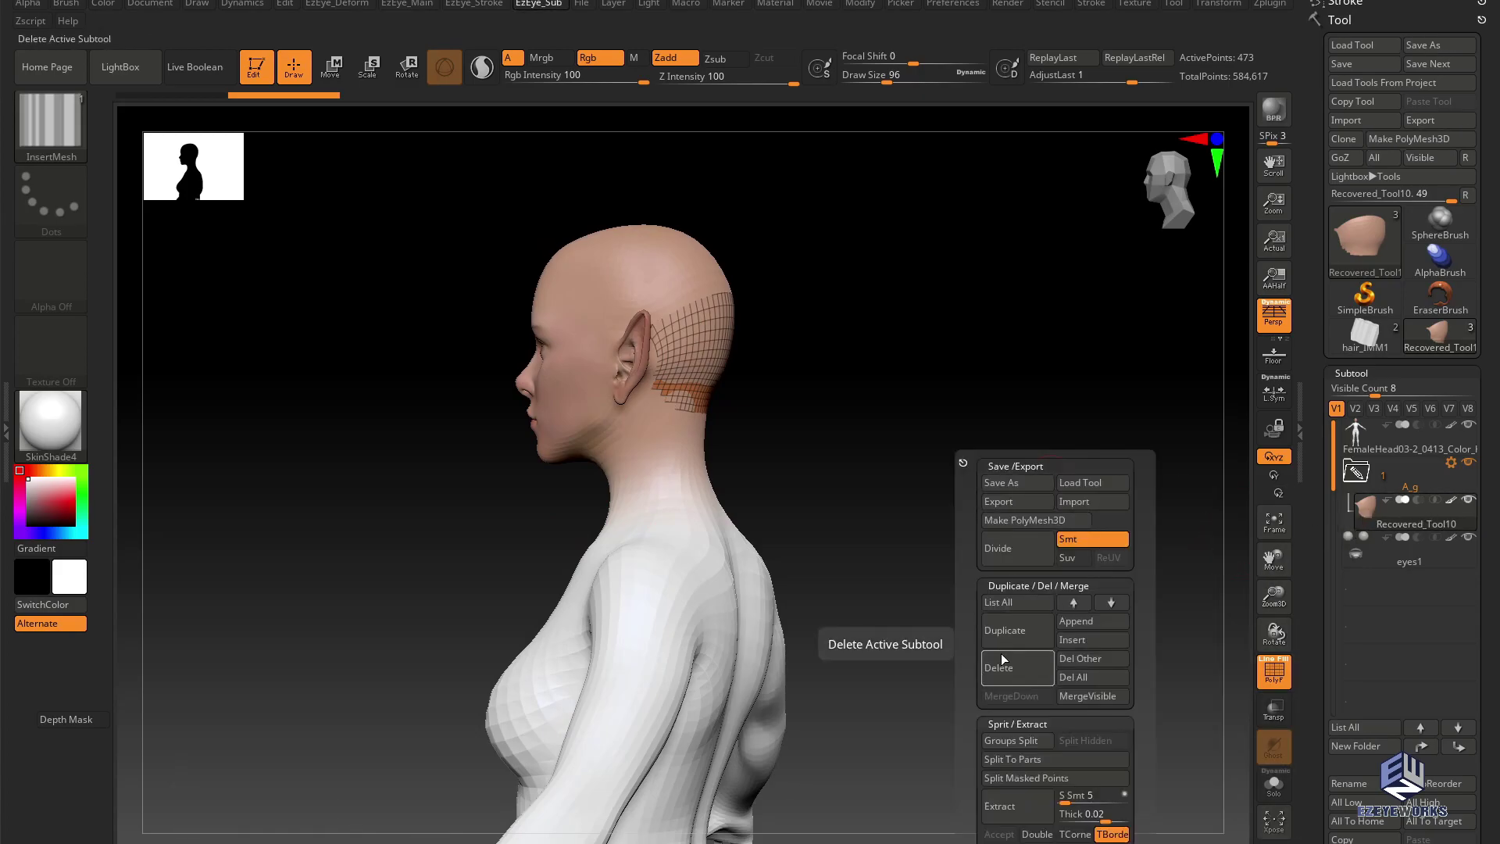
pyautogui.click(1004, 630)
pyautogui.moveTo(971, 485); pyautogui.dragTo(940, 593)
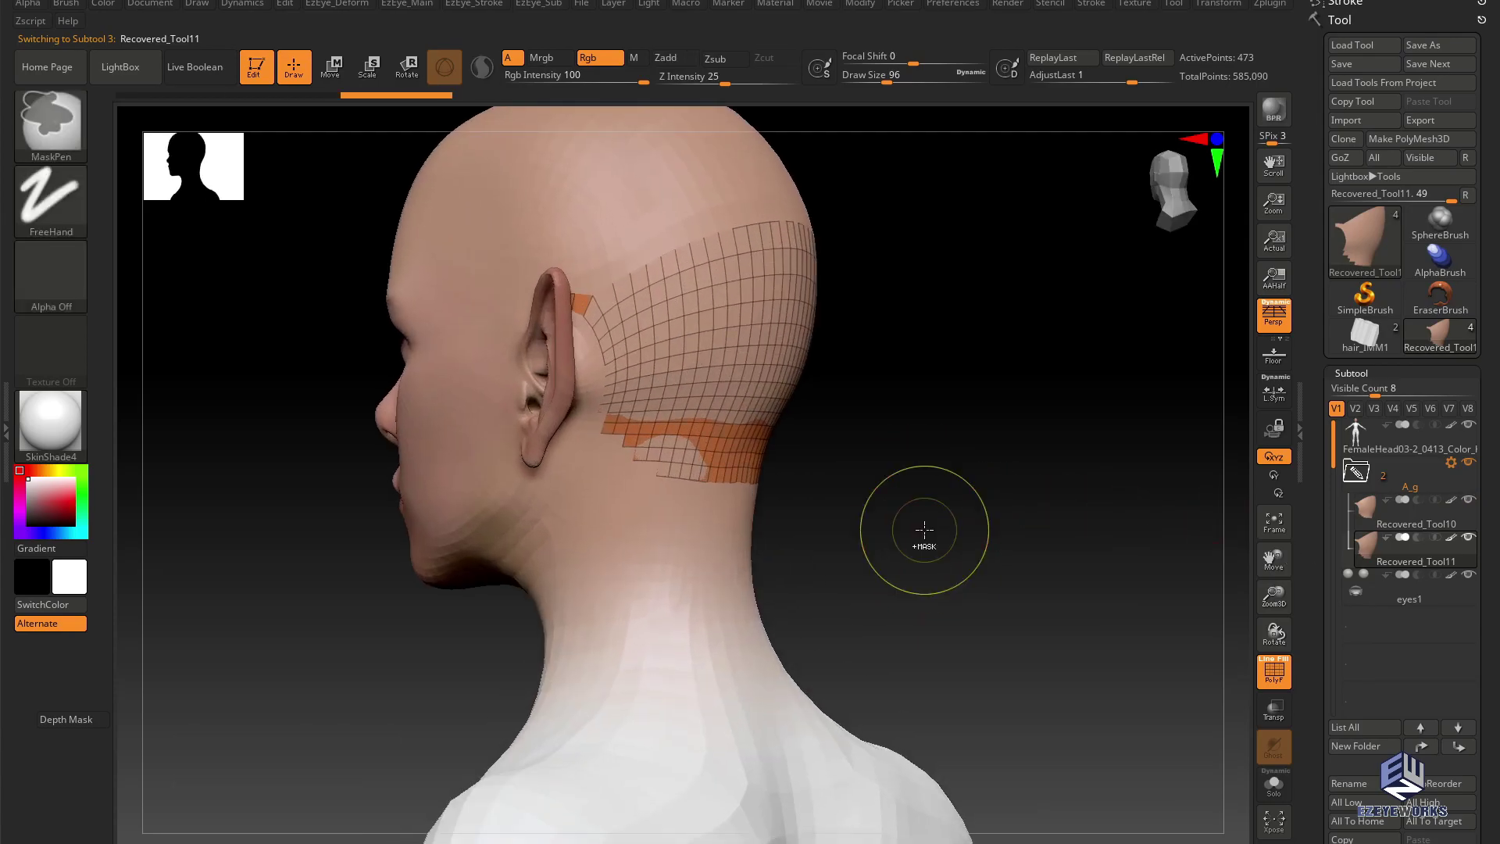
pyautogui.hotkey('ctrl', 'w')
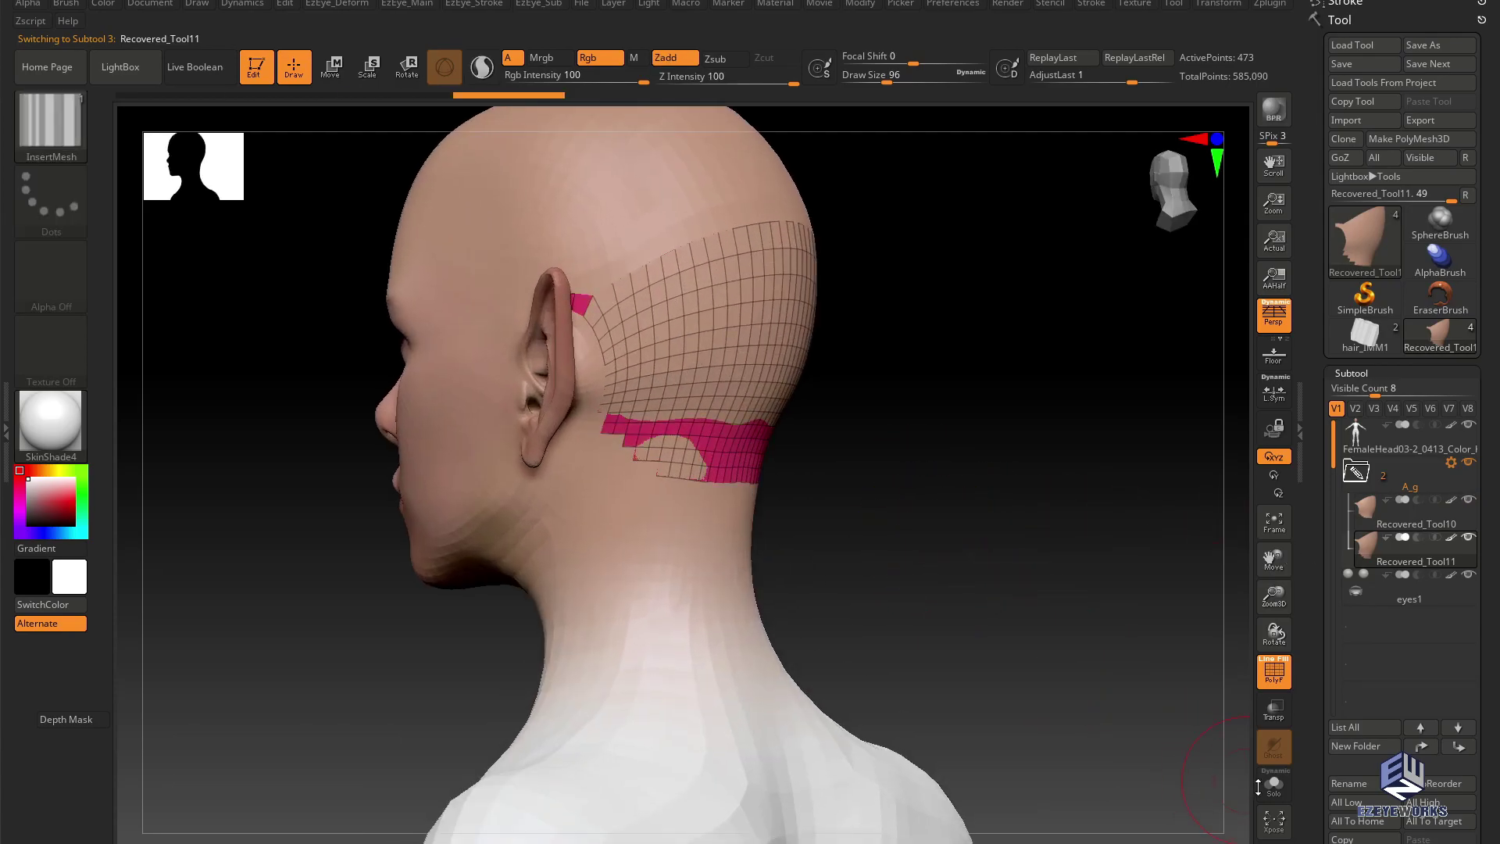
# - Isolate the duplicated scalp patch to inspect its polygons from the side, and bring the other subtools back into view
pyautogui.click(1272, 785)
pyautogui.moveTo(961, 576); pyautogui.dragTo(997, 563)
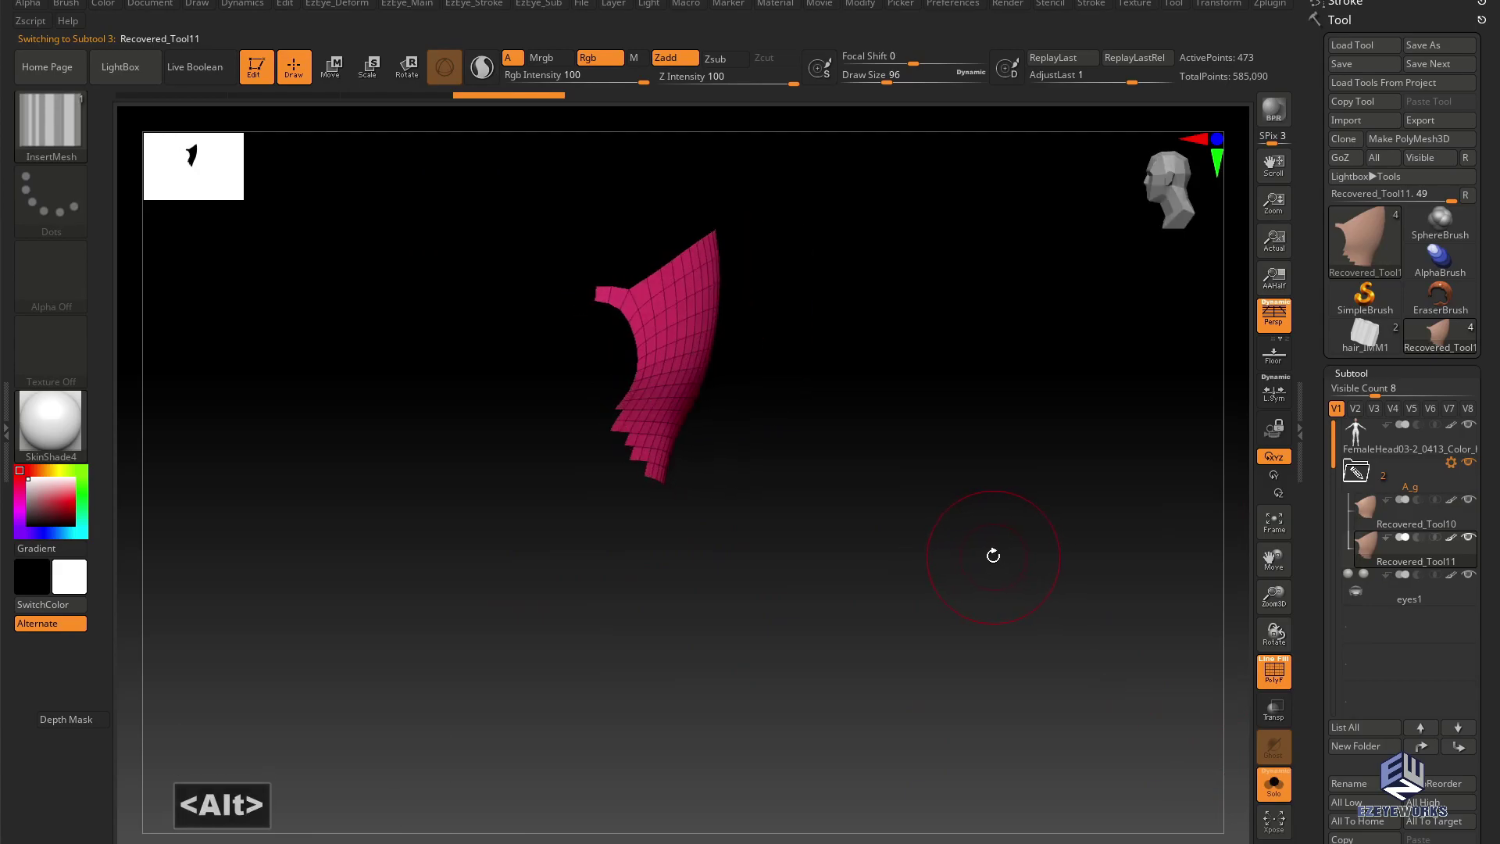
pyautogui.hotkey('alt', '4')
pyautogui.click(949, 478)
pyautogui.moveTo(792, 507); pyautogui.dragTo(924, 583)
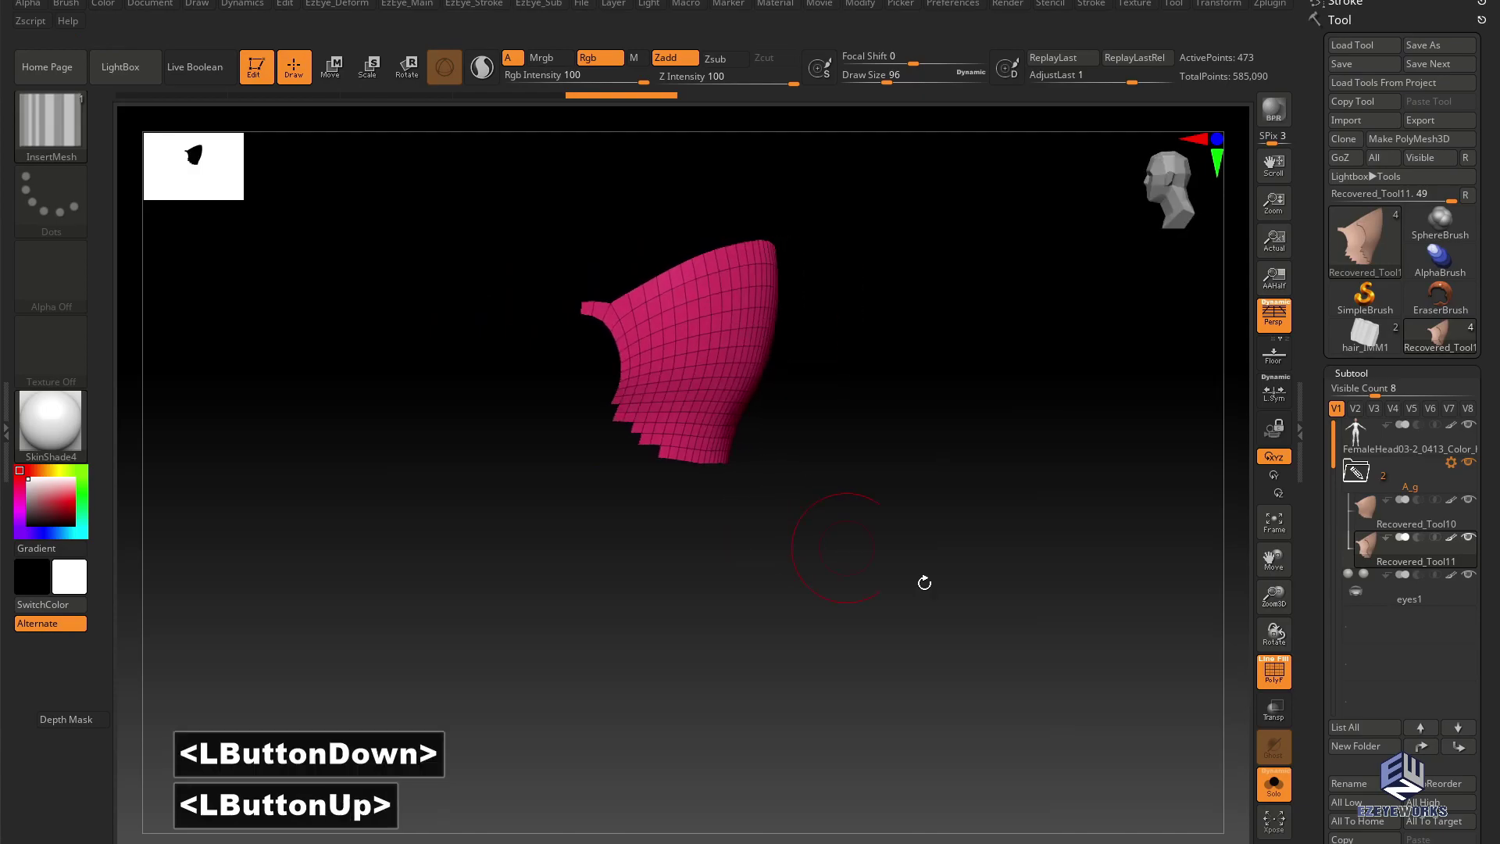
pyautogui.click(1274, 785)
# - Enlarge the Draw Size to about 256 and switch to the Move brush to reshape the duplicated scalp patch
pyautogui.keyDown('alt'); pyautogui.moveTo(1132, 713); pyautogui.dragTo(887, 489); pyautogui.keyUp('alt')
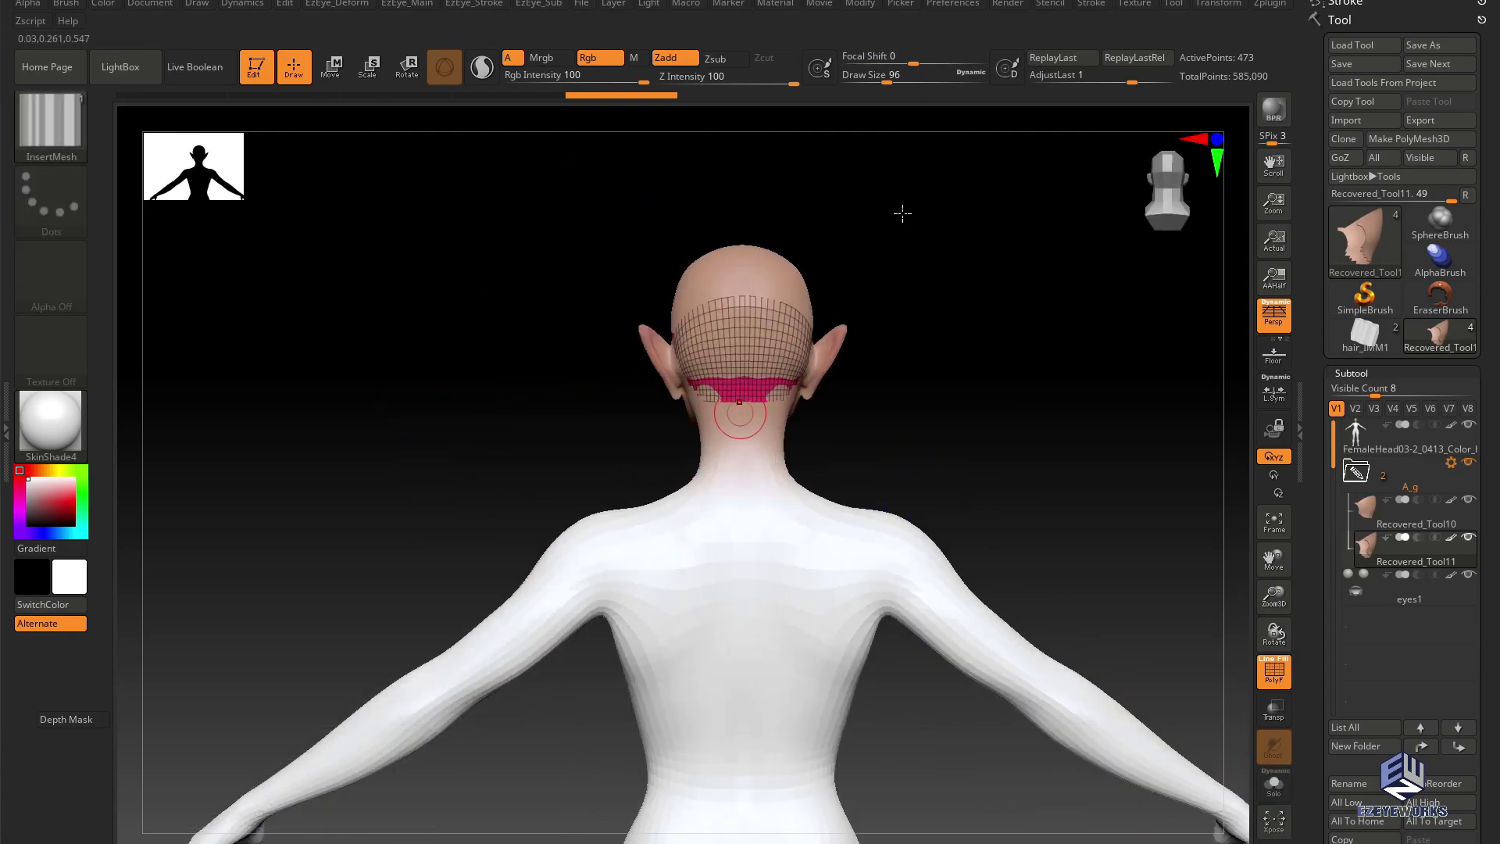
pyautogui.moveTo(589, 439); pyautogui.dragTo(594, 441)
pyautogui.press('space')
pyautogui.moveTo(688, 415); pyautogui.dragTo(706, 414)
pyautogui.moveTo(551, 470); pyautogui.dragTo(560, 474)
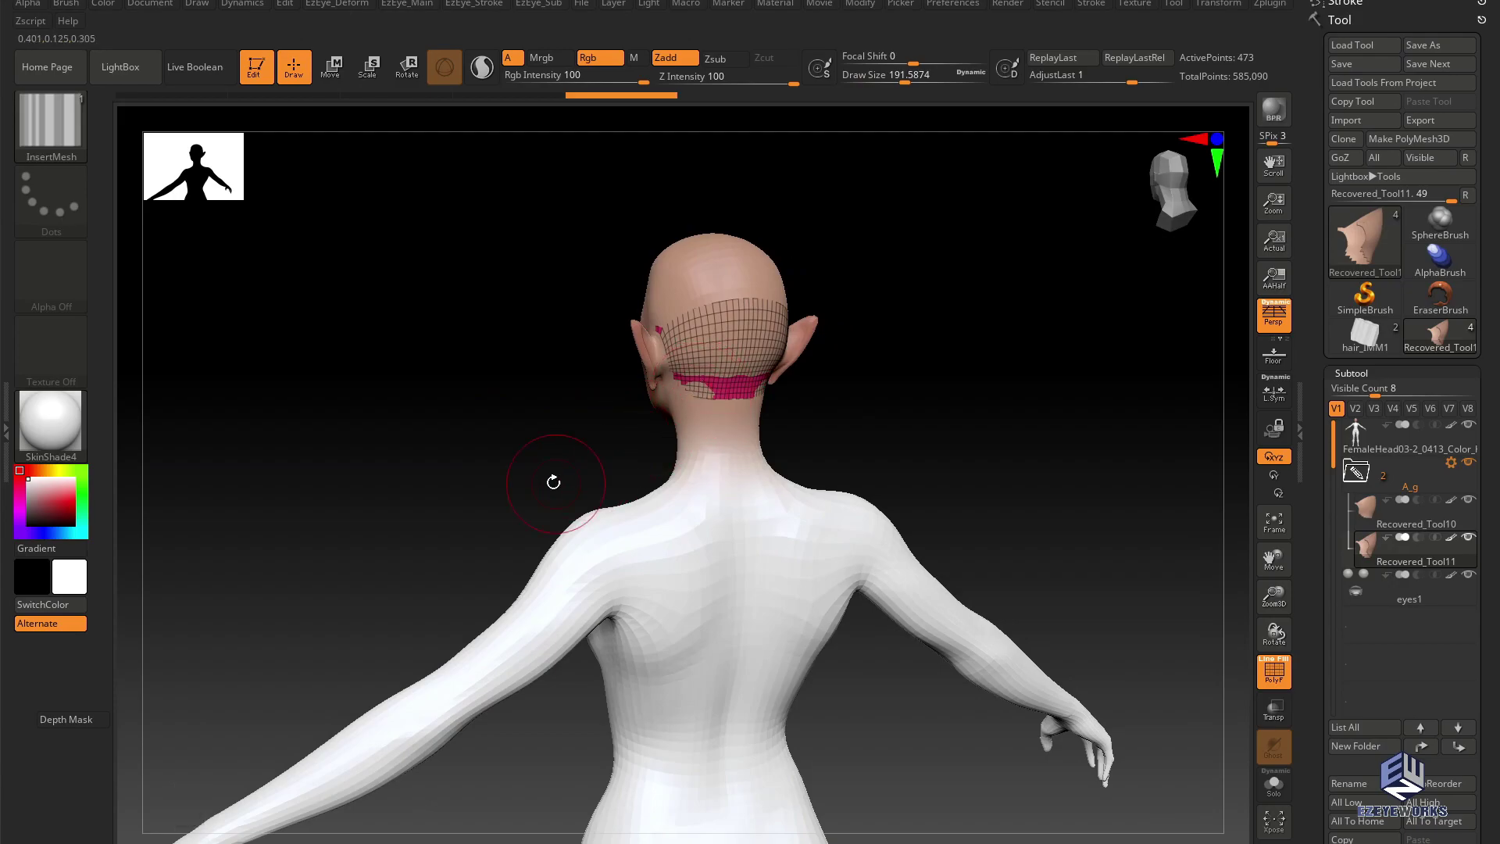
pyautogui.moveTo(553, 482); pyautogui.dragTo(574, 475)
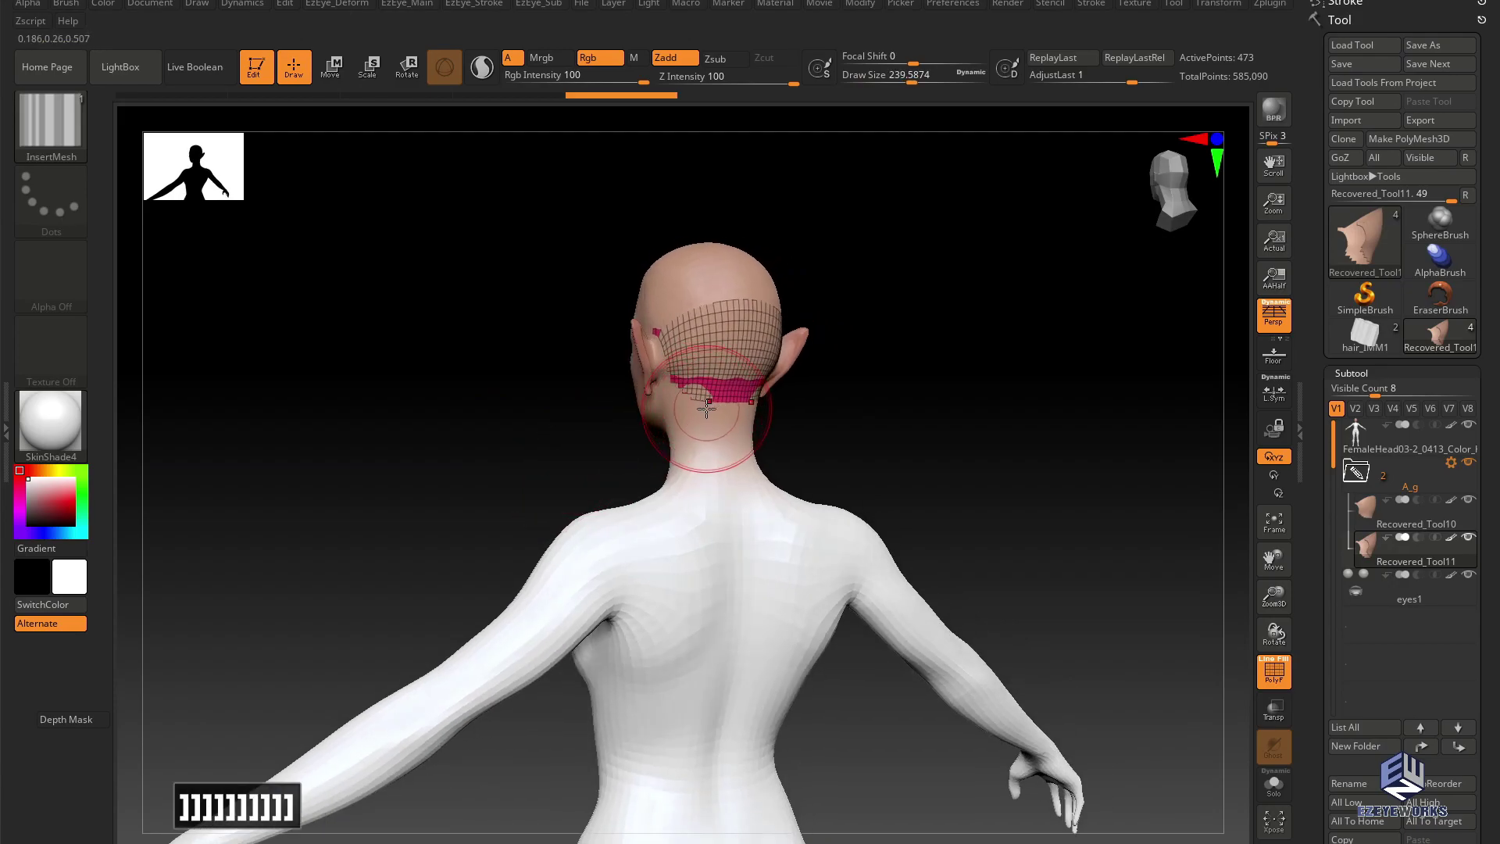
pyautogui.press(']')
pyautogui.moveTo(707, 408); pyautogui.dragTo(705, 422)
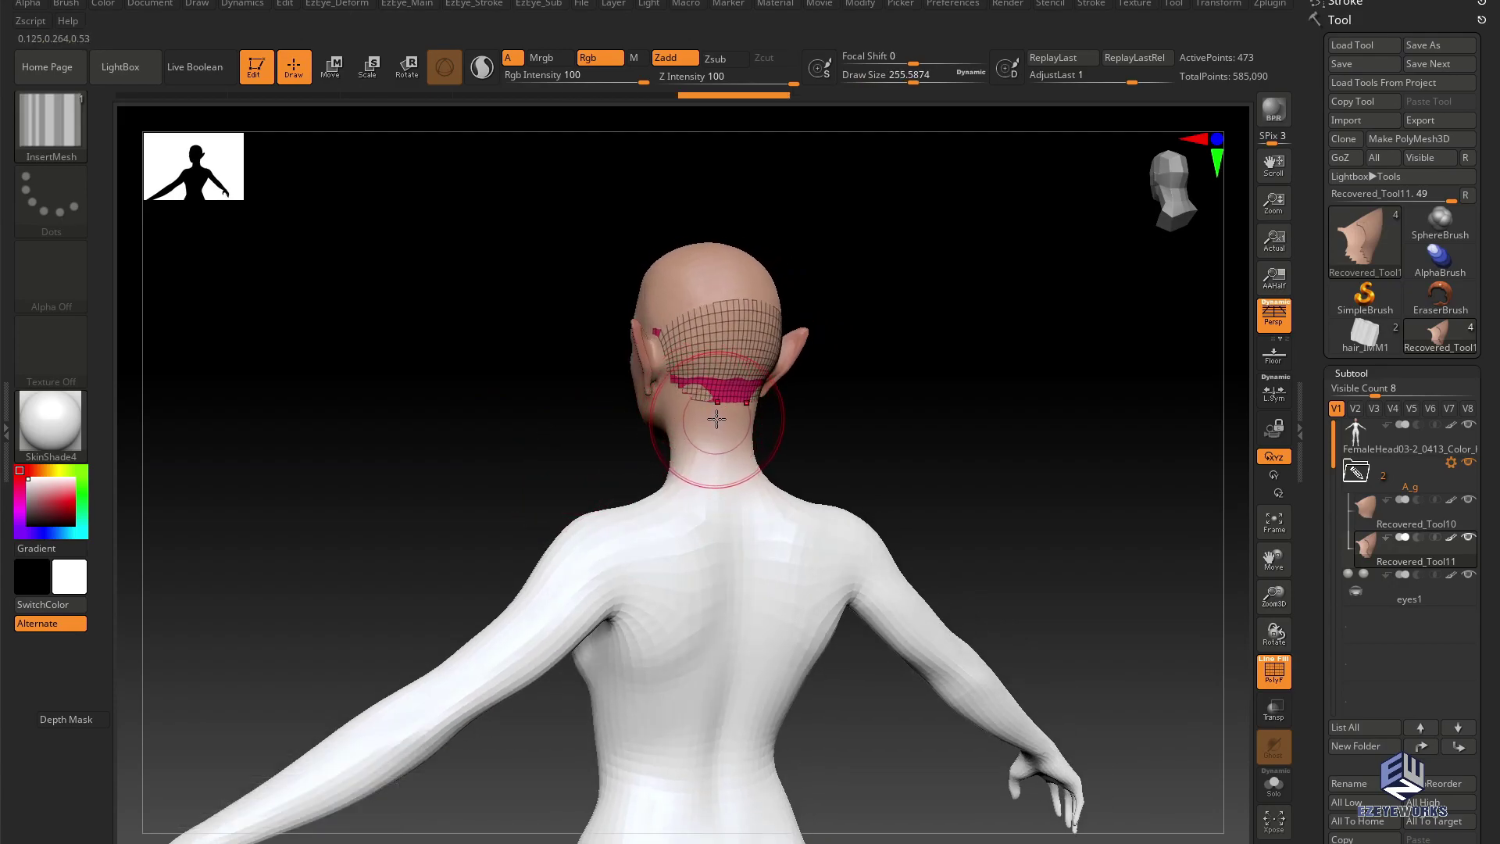
pyautogui.press('1')
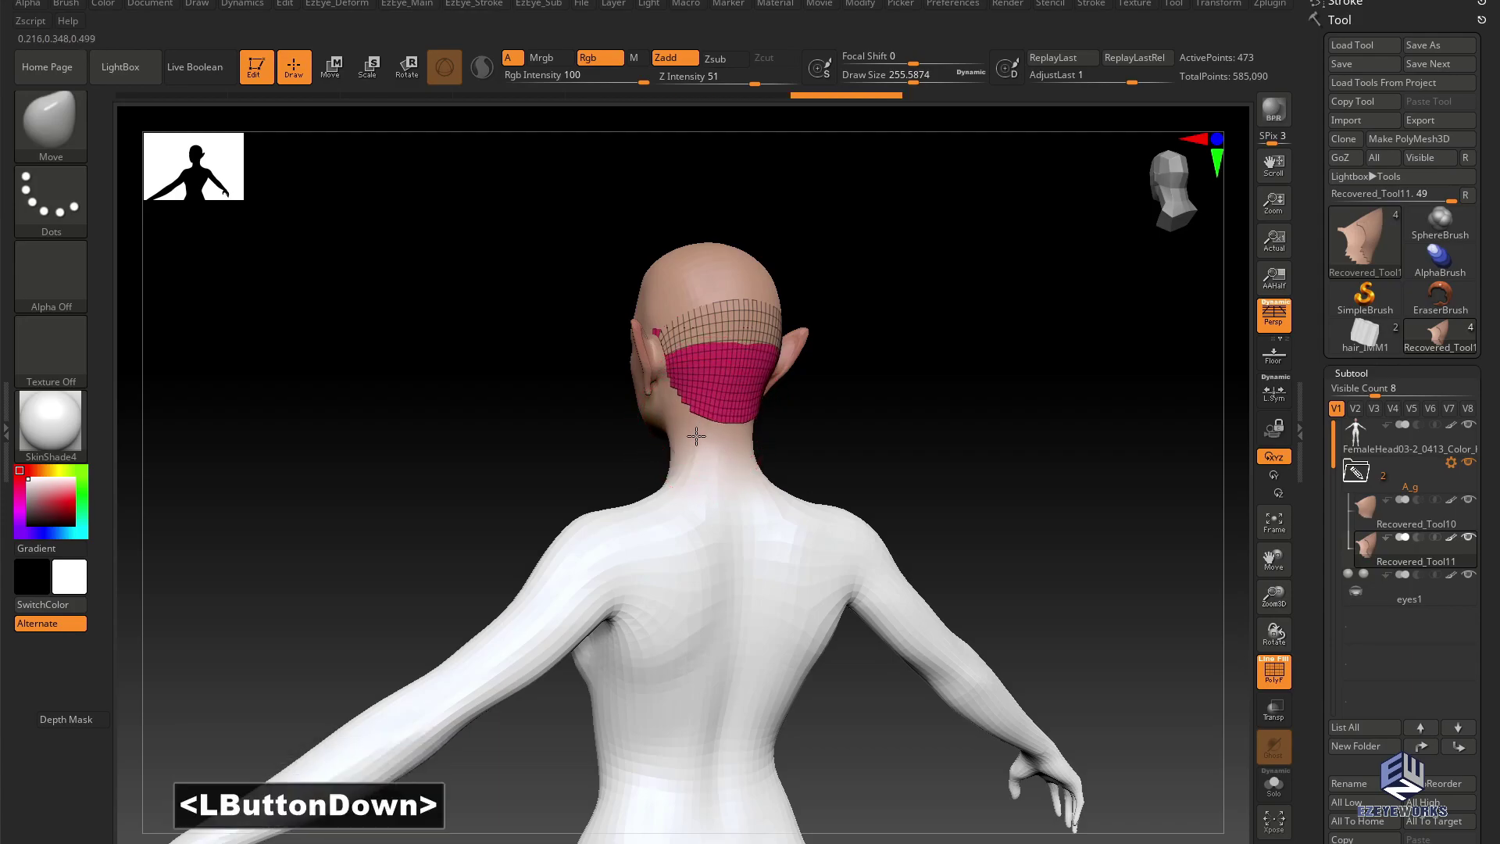
# - Stretch the patch's lower edge down along the nape to the shoulders and smooth the stretched polygons
pyautogui.moveTo(570, 471); pyautogui.dragTo(693, 443)
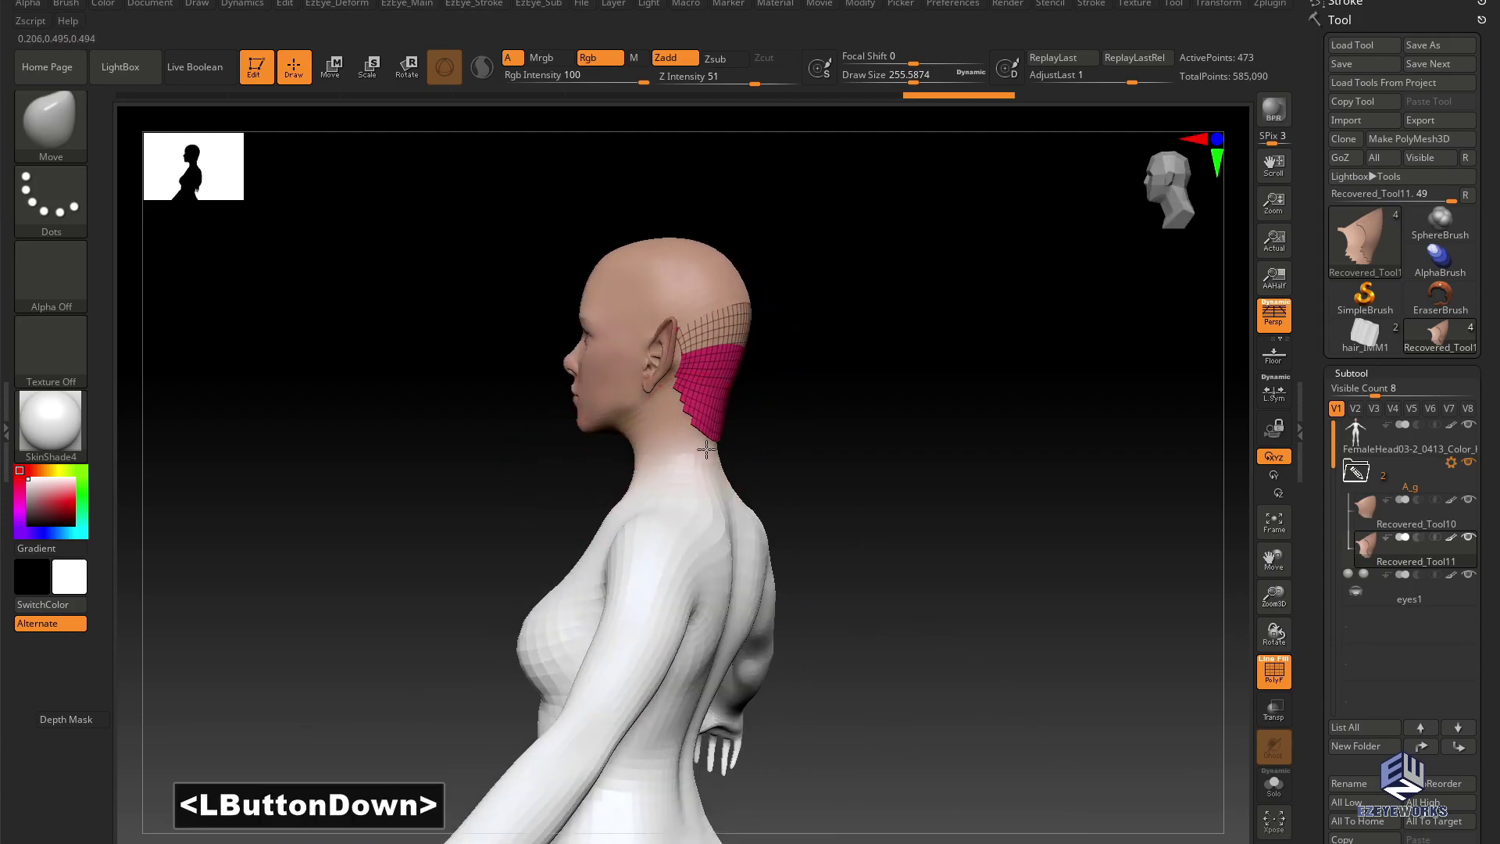
pyautogui.moveTo(767, 479)
pyautogui.mouseDown()
pyautogui.moveTo(689, 440)
pyautogui.moveTo(707, 464)
pyautogui.moveTo(614, 500)
pyautogui.mouseUp()
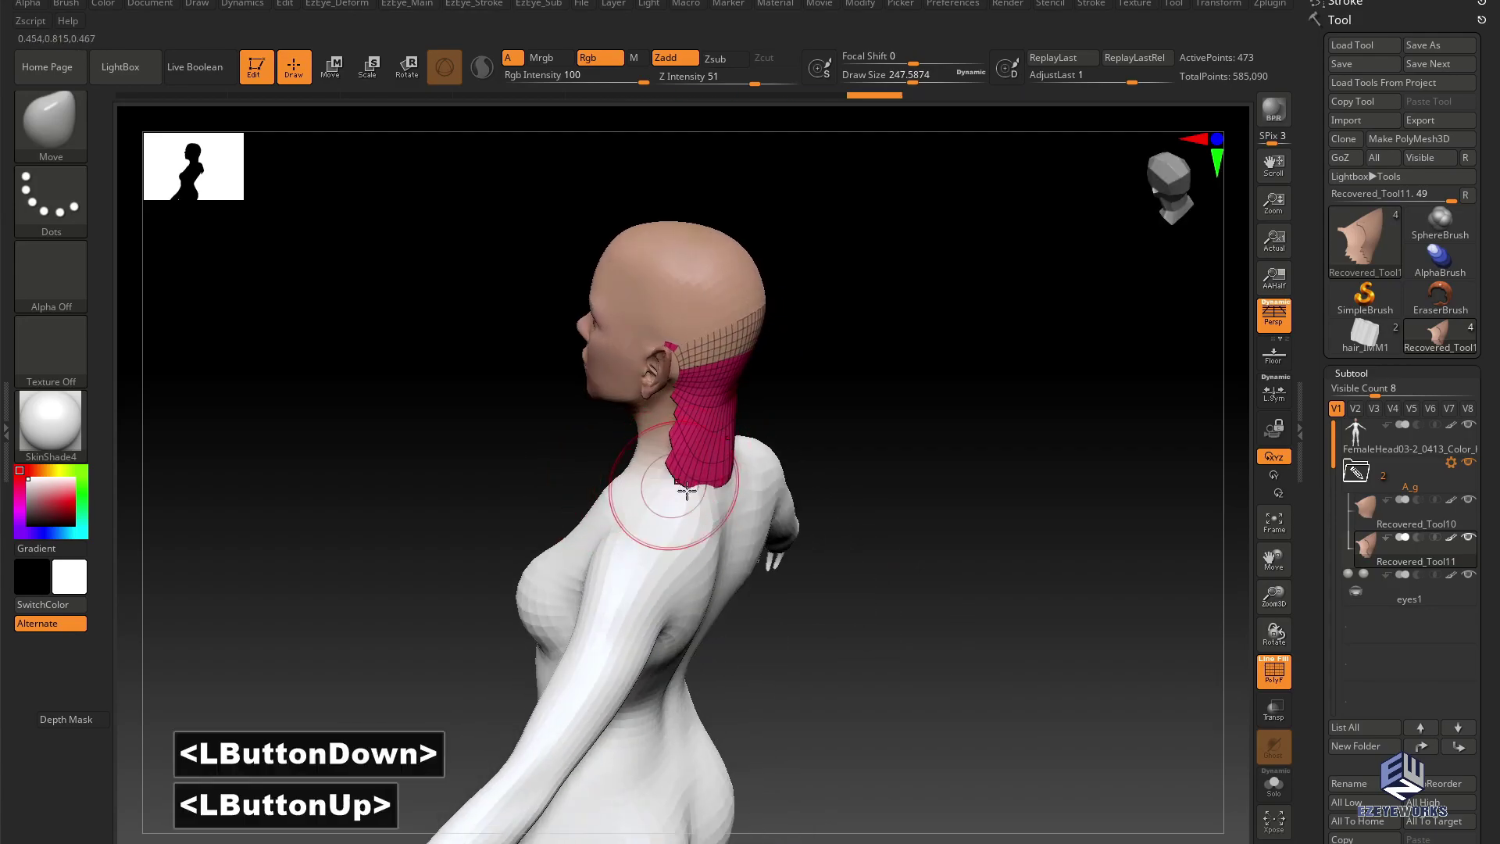
pyautogui.moveTo(724, 490)
pyautogui.mouseDown()
pyautogui.moveTo(519, 472)
pyautogui.moveTo(680, 489)
pyautogui.moveTo(729, 512)
pyautogui.mouseUp()
pyautogui.keyDown('shift'); pyautogui.moveTo(715, 477); pyautogui.dragTo(713, 441); pyautogui.keyUp('shift')
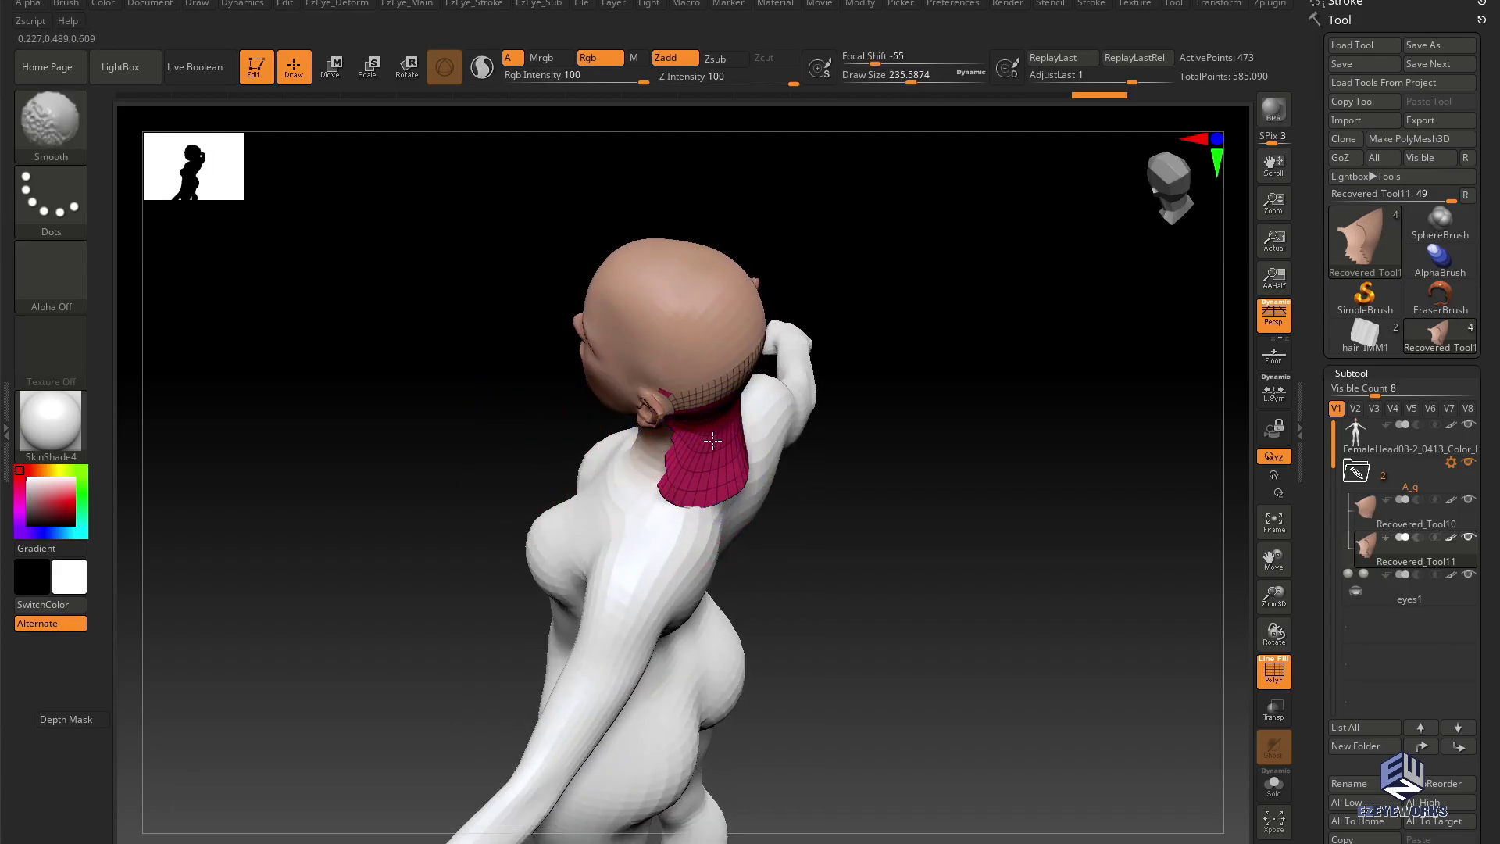
pyautogui.moveTo(671, 519); pyautogui.dragTo(593, 421)
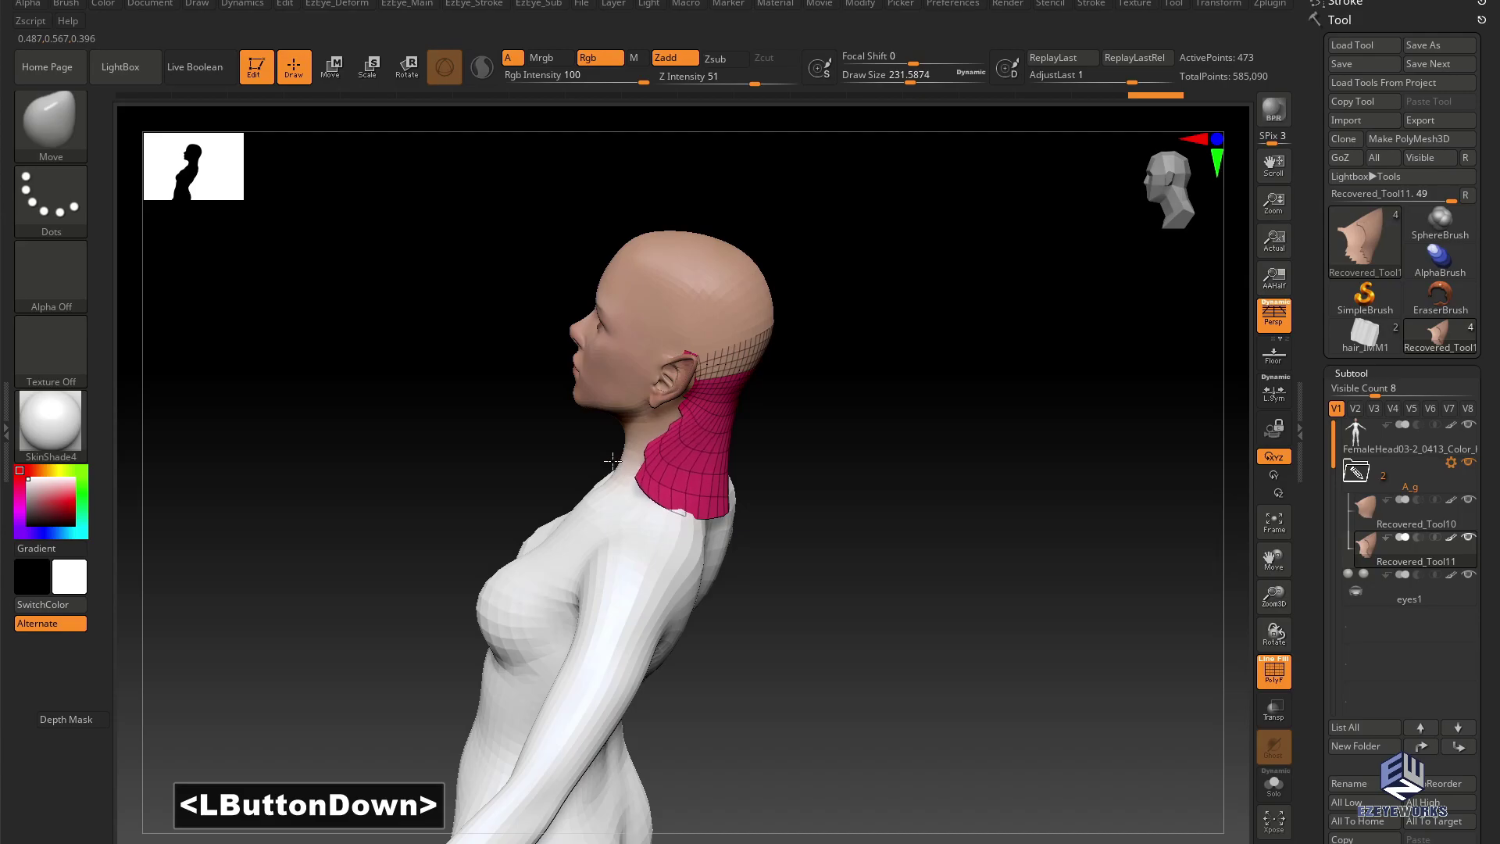
# - Sweep the patch's lower side edges forward around the neck using a Draw Size of about 220, and smooth them
pyautogui.moveTo(485, 432); pyautogui.dragTo(683, 494)
pyautogui.keyDown('shift'); pyautogui.moveTo(673, 486); pyautogui.dragTo(677, 462); pyautogui.keyUp('shift')
pyautogui.moveTo(816, 508); pyautogui.dragTo(710, 555)
pyautogui.press('[')
pyautogui.press('[')
pyautogui.press('[')
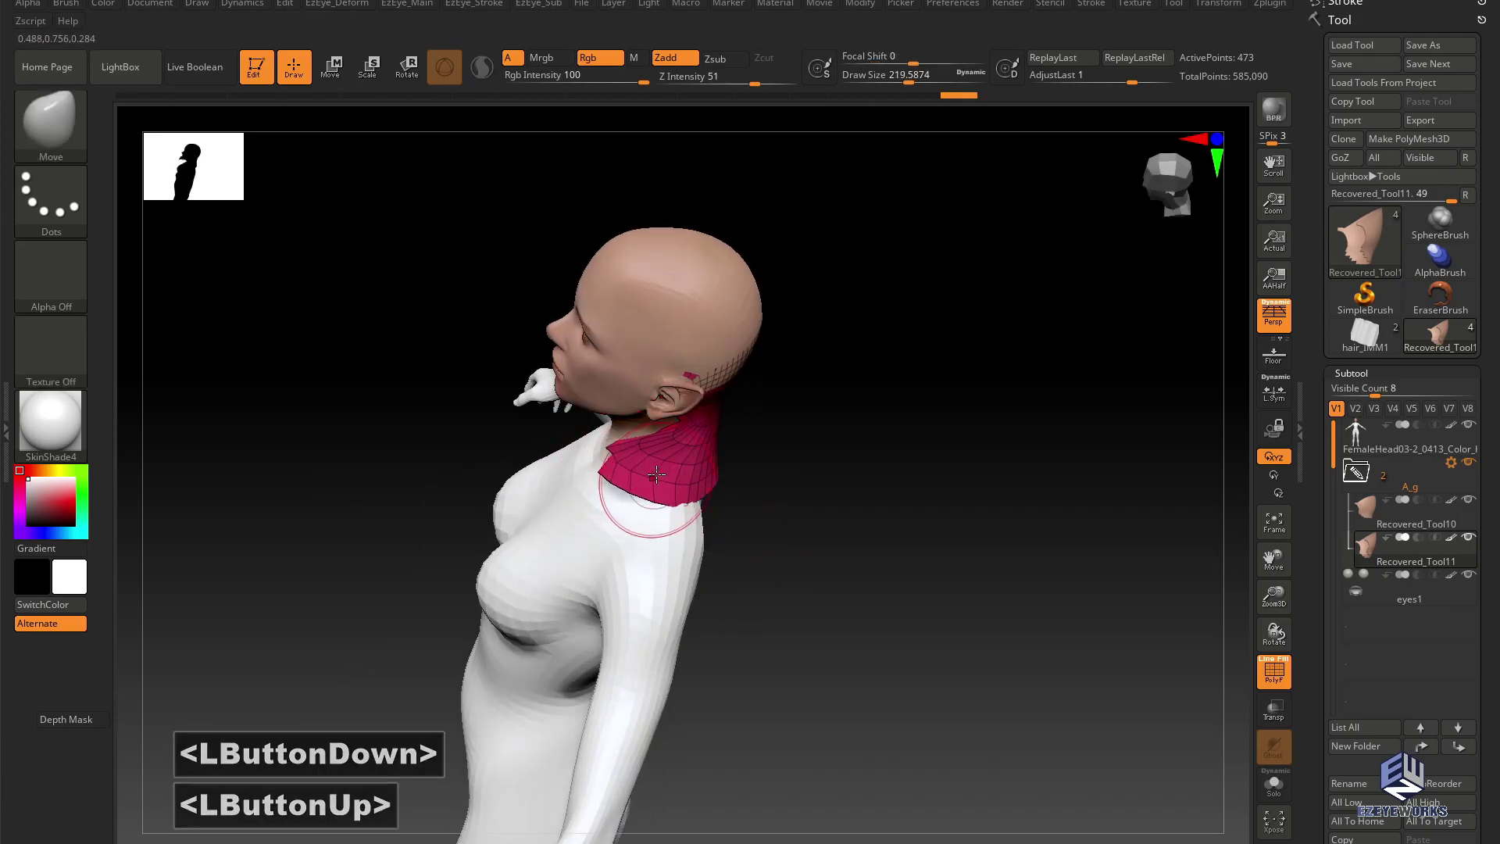
pyautogui.keyDown('shift'); pyautogui.moveTo(662, 500); pyautogui.dragTo(673, 490); pyautogui.keyUp('shift')
pyautogui.moveTo(852, 477); pyautogui.dragTo(742, 434)
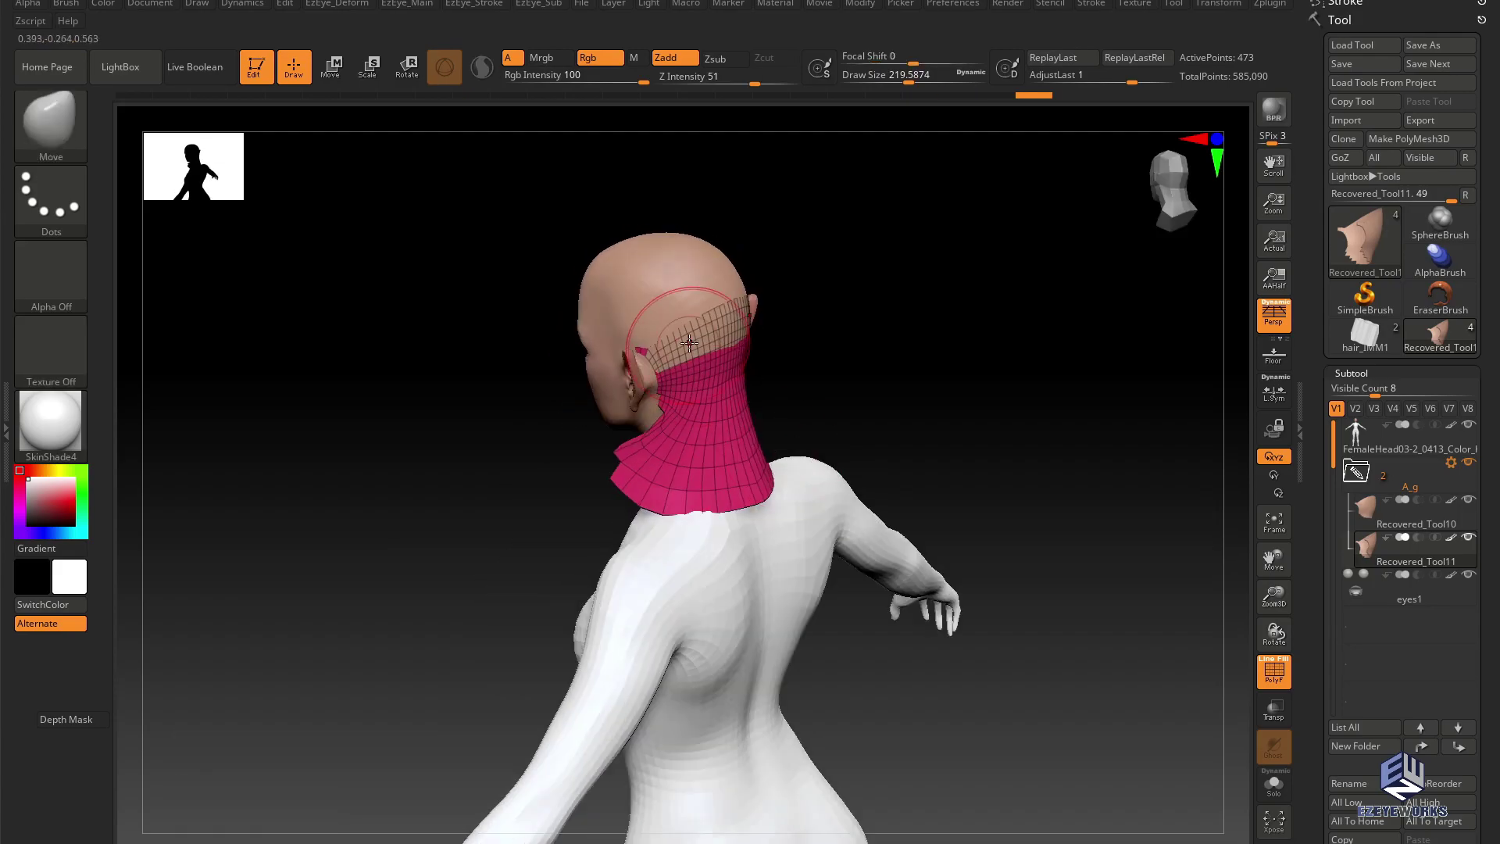
# - Refine the patch's side edge below the ear and smooth its front corner above the shoulder
pyautogui.moveTo(521, 501); pyautogui.dragTo(704, 361)
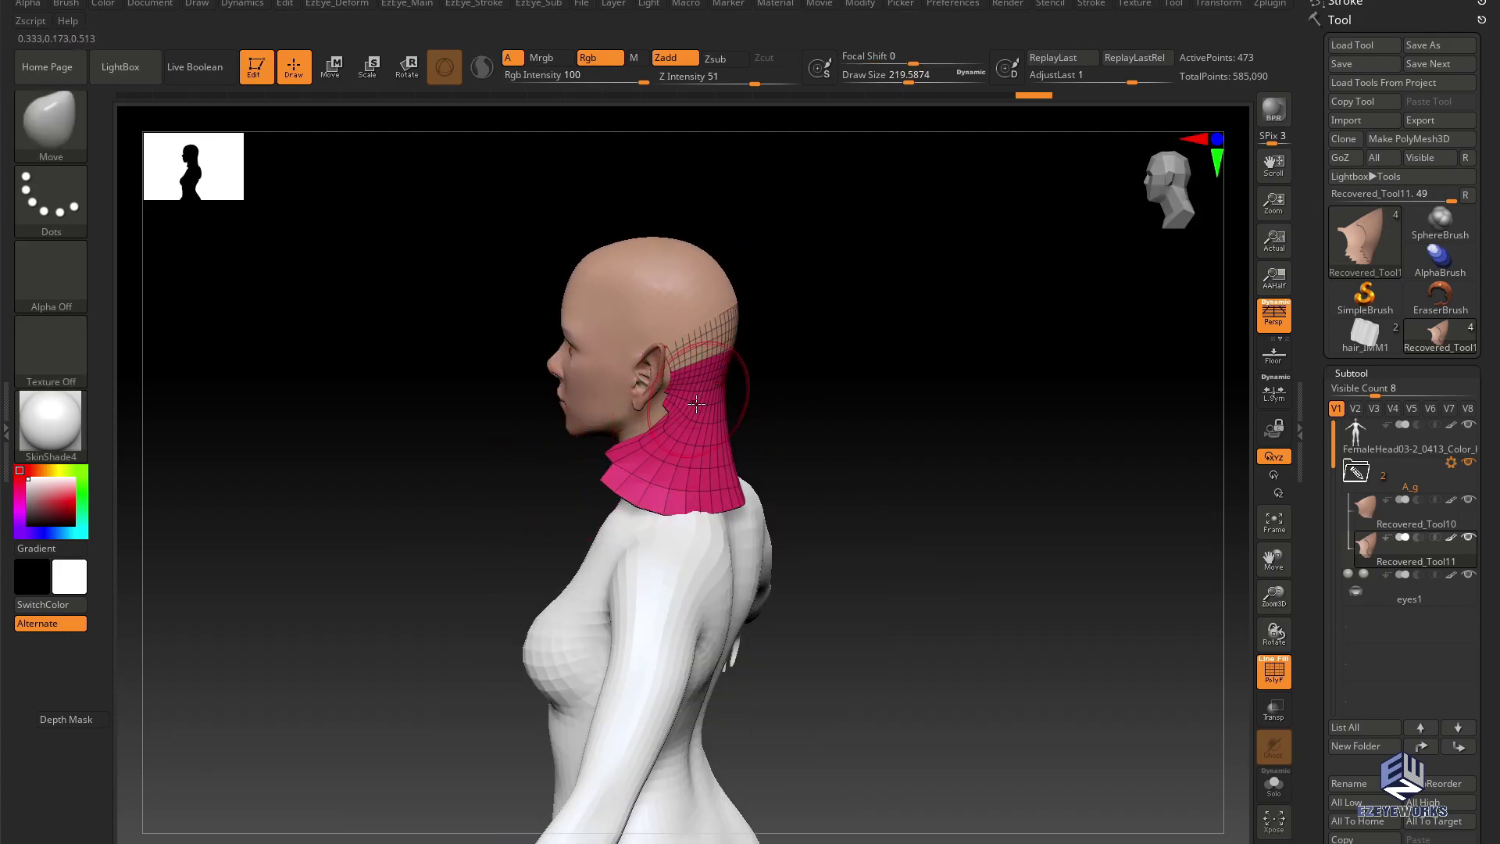
pyautogui.moveTo(588, 495); pyautogui.dragTo(704, 394)
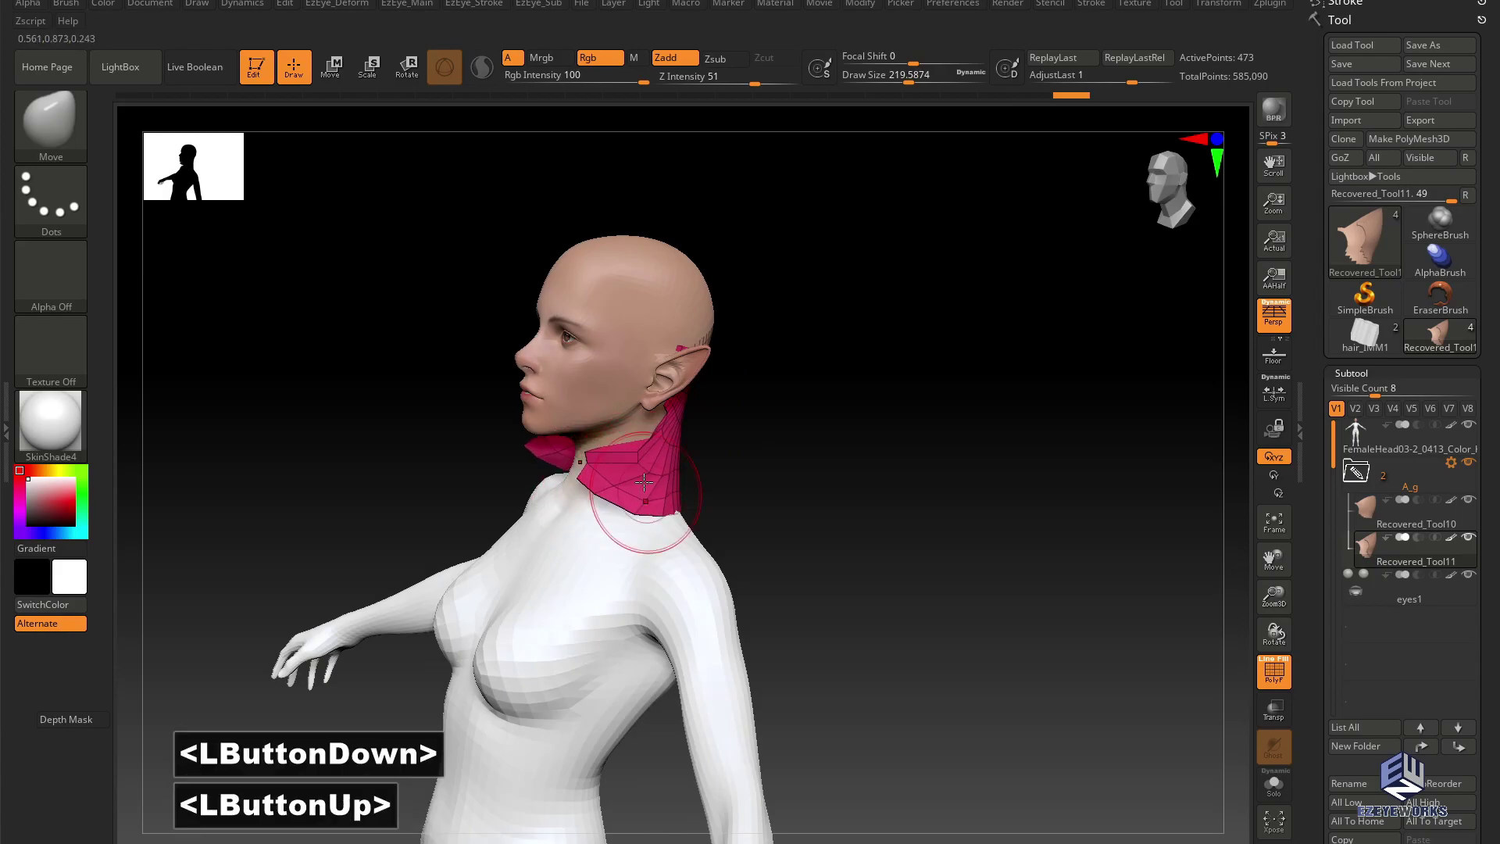
pyautogui.keyDown('shift'); pyautogui.moveTo(650, 450); pyautogui.dragTo(661, 458); pyautogui.keyUp('shift')
pyautogui.moveTo(844, 478); pyautogui.dragTo(705, 444)
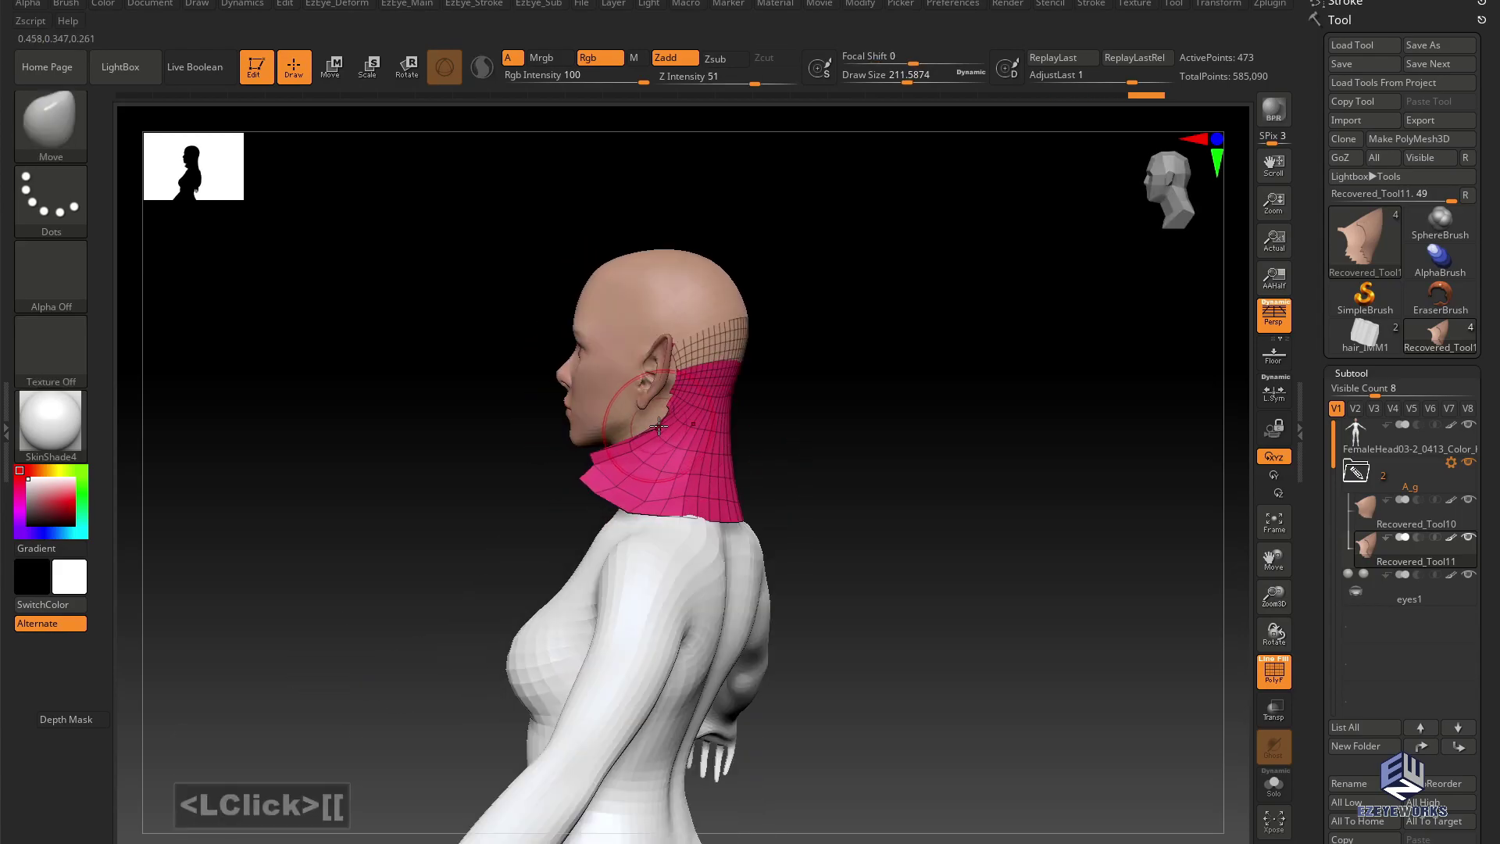
pyautogui.keyDown('shift'); pyautogui.moveTo(636, 400); pyautogui.dragTo(632, 385); pyautogui.keyUp('shift')
# - Lift the patch off the scalp behind the ear with a slightly larger Move brush, and smooth its hem over the shoulder
pyautogui.moveTo(528, 389); pyautogui.dragTo(450, 373)
pyautogui.press(']')
pyautogui.press(']')
pyautogui.moveTo(662, 365); pyautogui.dragTo(647, 367)
pyautogui.moveTo(539, 437); pyautogui.dragTo(469, 513)
pyautogui.press(']')
pyautogui.press(']')
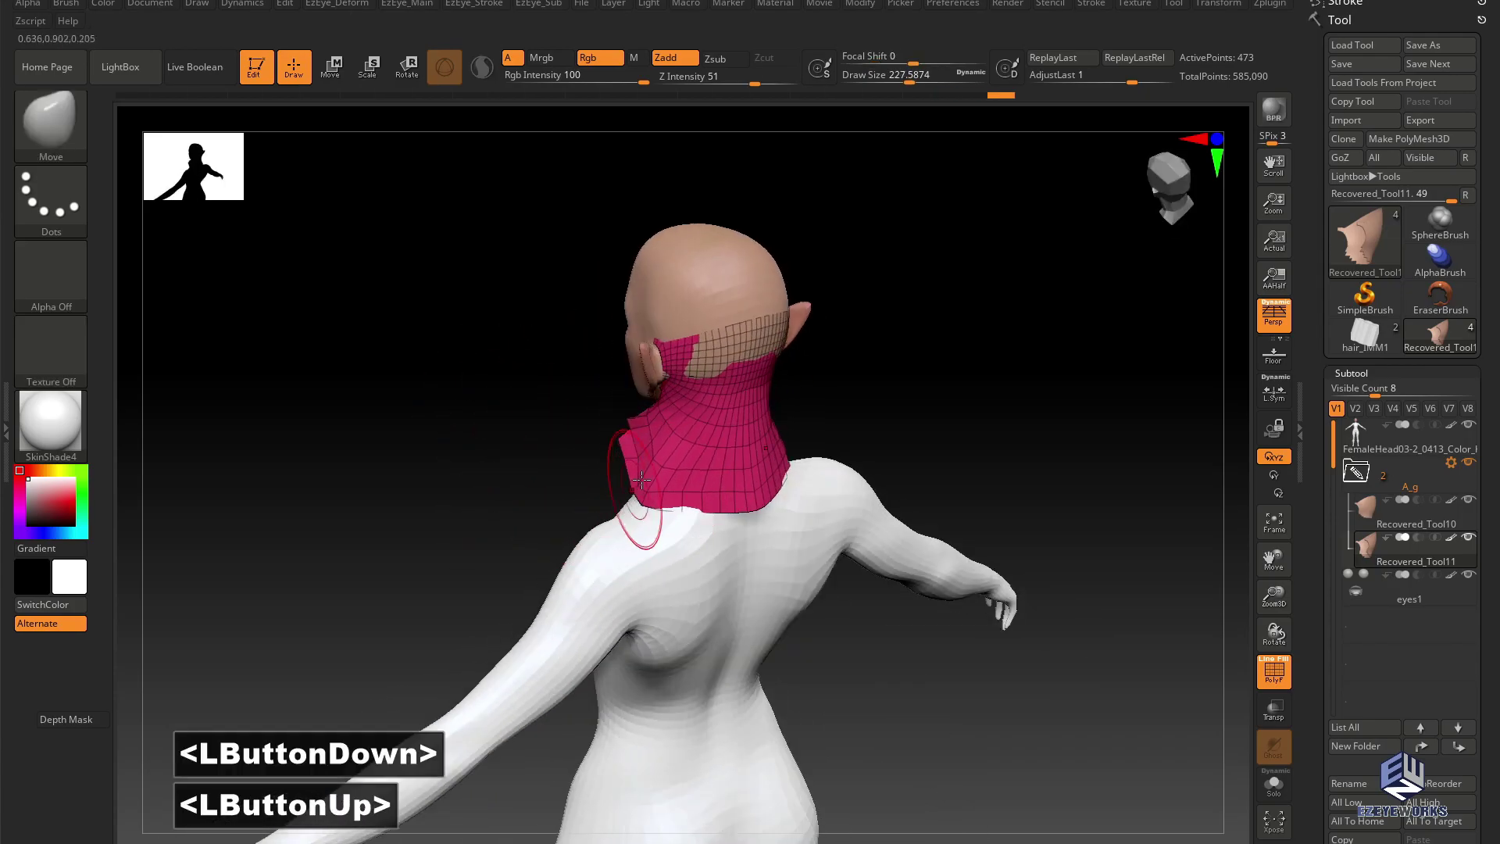
pyautogui.keyDown('shift'); pyautogui.moveTo(634, 490); pyautogui.dragTo(635, 492); pyautogui.keyUp('shift')
pyautogui.keyDown('shift'); pyautogui.click(553, 451); pyautogui.keyUp('shift')
# - Pull the patch's rear hem outward and down behind the shoulders with a Draw Size of about 284, smoothing the back
pyautogui.press(']')
pyautogui.moveTo(552, 451)
pyautogui.mouseDown()
pyautogui.moveTo(684, 514)
pyautogui.moveTo(676, 486)
pyautogui.moveTo(729, 487)
pyautogui.mouseUp()
pyautogui.keyDown('shift'); pyautogui.moveTo(797, 547); pyautogui.dragTo(797, 560); pyautogui.keyUp('shift')
pyautogui.press(']')
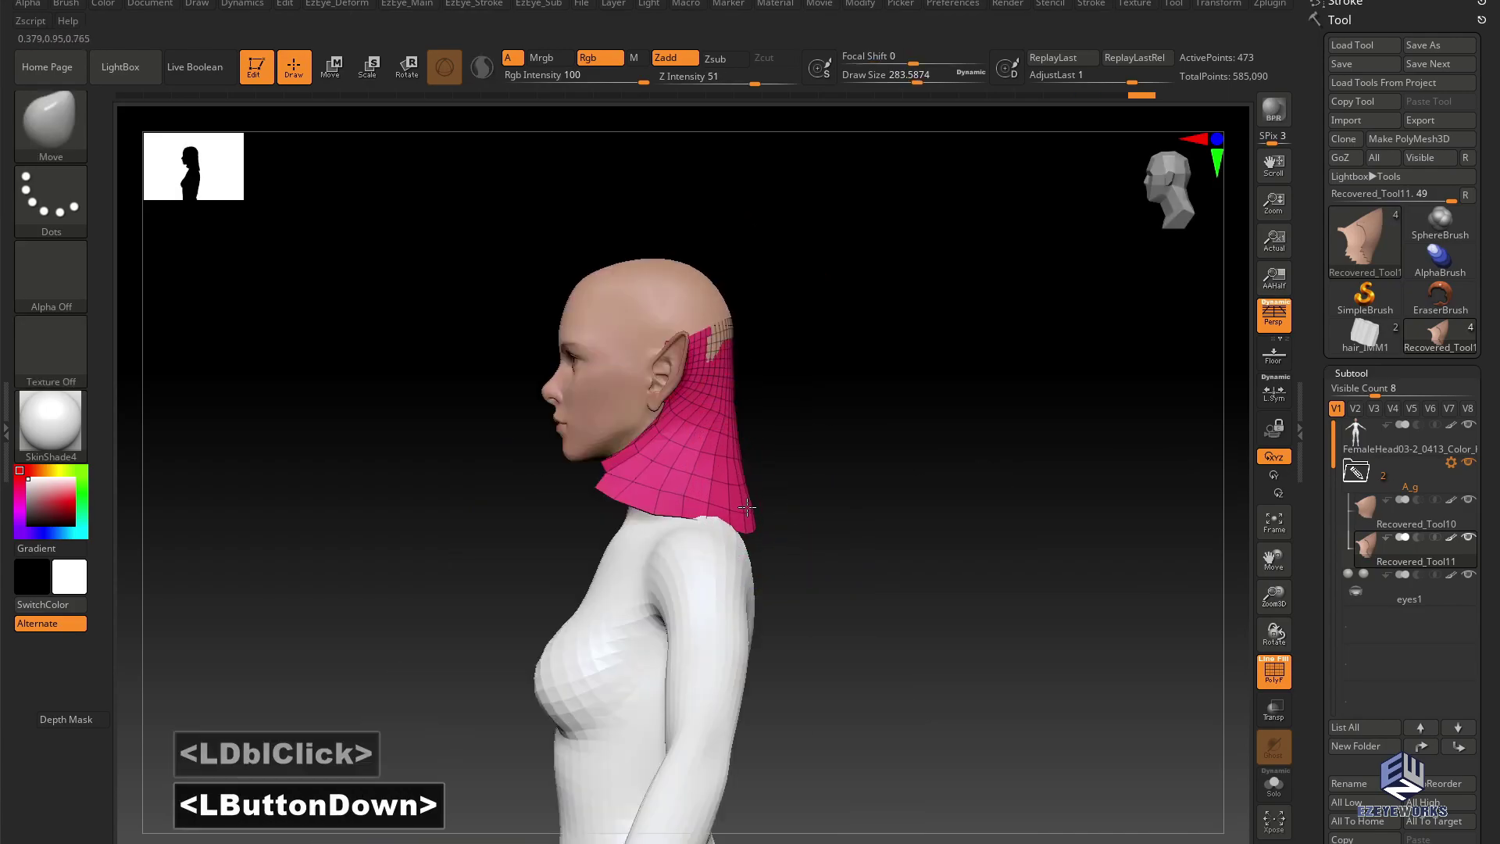
pyautogui.moveTo(828, 559); pyautogui.dragTo(800, 551)
pyautogui.moveTo(742, 476)
pyautogui.keyDown('shift'); pyautogui.mouseDown()
pyautogui.moveTo(734, 437)
pyautogui.moveTo(743, 485)
pyautogui.mouseUp(); pyautogui.keyUp('shift')
pyautogui.moveTo(852, 516)
pyautogui.mouseDown()
pyautogui.moveTo(786, 536)
pyautogui.moveTo(742, 469)
pyautogui.moveTo(731, 414)
pyautogui.mouseUp()
pyautogui.keyDown('shift'); pyautogui.moveTo(764, 499); pyautogui.dragTo(780, 550); pyautogui.keyUp('shift')
# - Extend the rear hem over the upper back and smooth the patch where it crosses the shoulder
pyautogui.press('[')
pyautogui.moveTo(924, 750); pyautogui.dragTo(848, 723)
pyautogui.moveTo(798, 592); pyautogui.dragTo(792, 576)
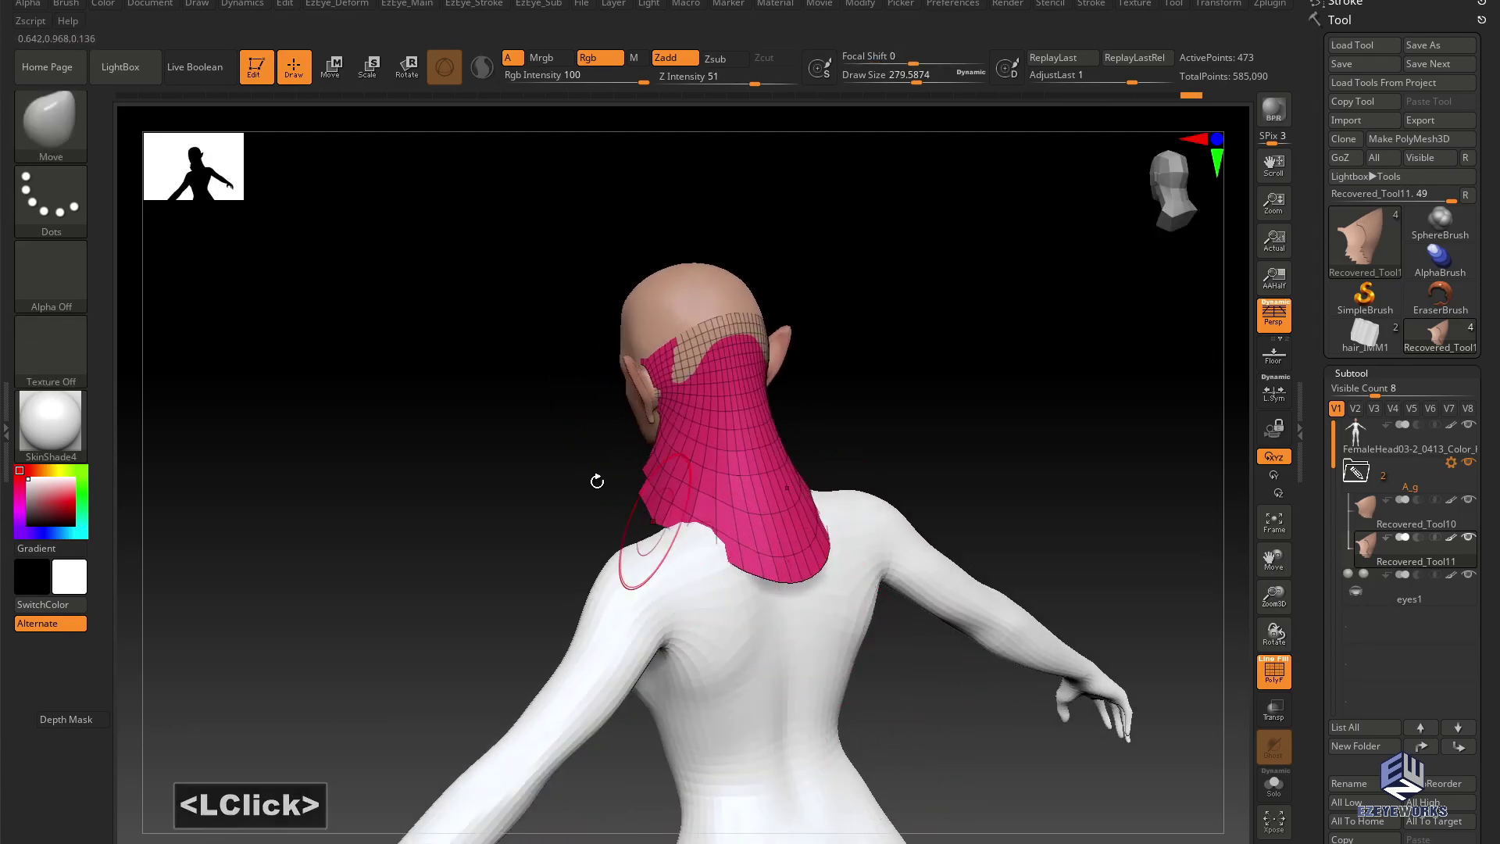
pyautogui.moveTo(596, 479); pyautogui.dragTo(574, 488)
pyautogui.press(']')
pyautogui.moveTo(676, 473)
pyautogui.keyDown('shift'); pyautogui.mouseDown()
pyautogui.moveTo(672, 500)
pyautogui.moveTo(705, 467)
pyautogui.moveTo(695, 539)
pyautogui.mouseUp(); pyautogui.keyUp('shift')
pyautogui.moveTo(618, 508)
pyautogui.mouseDown()
pyautogui.moveTo(761, 466)
pyautogui.moveTo(758, 422)
pyautogui.mouseUp()
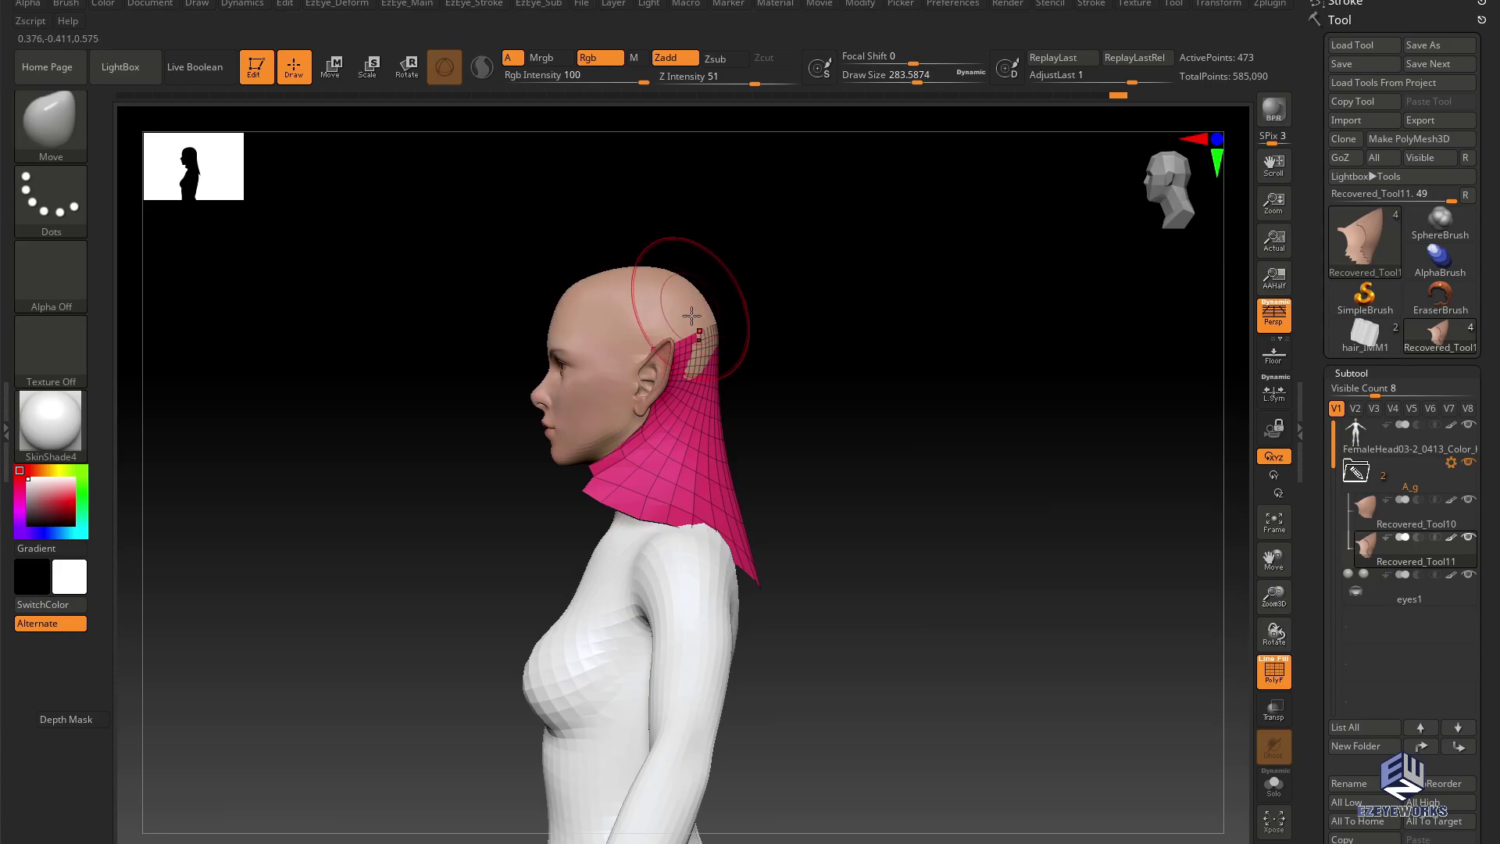
# - Pull the patch's front corners down toward the chest, smooth them, and refine the side edges with a Draw Size of about 248
pyautogui.moveTo(812, 500); pyautogui.dragTo(884, 492)
pyautogui.keyDown('shift'); pyautogui.moveTo(647, 467); pyautogui.dragTo(635, 484); pyautogui.keyUp('shift')
pyautogui.moveTo(833, 511); pyautogui.dragTo(777, 536)
pyautogui.moveTo(685, 533); pyautogui.dragTo(606, 581)
pyautogui.keyDown('shift'); pyautogui.moveTo(618, 516); pyautogui.dragTo(625, 532); pyautogui.keyUp('shift')
pyautogui.moveTo(514, 499)
pyautogui.mouseDown()
pyautogui.moveTo(658, 506)
pyautogui.moveTo(605, 509)
pyautogui.moveTo(639, 528)
pyautogui.mouseUp()
pyautogui.press('[')
pyautogui.press('[')
pyautogui.moveTo(756, 466)
pyautogui.mouseDown()
pyautogui.moveTo(681, 461)
pyautogui.moveTo(682, 421)
pyautogui.mouseUp()
pyautogui.press('[')
pyautogui.press('[')
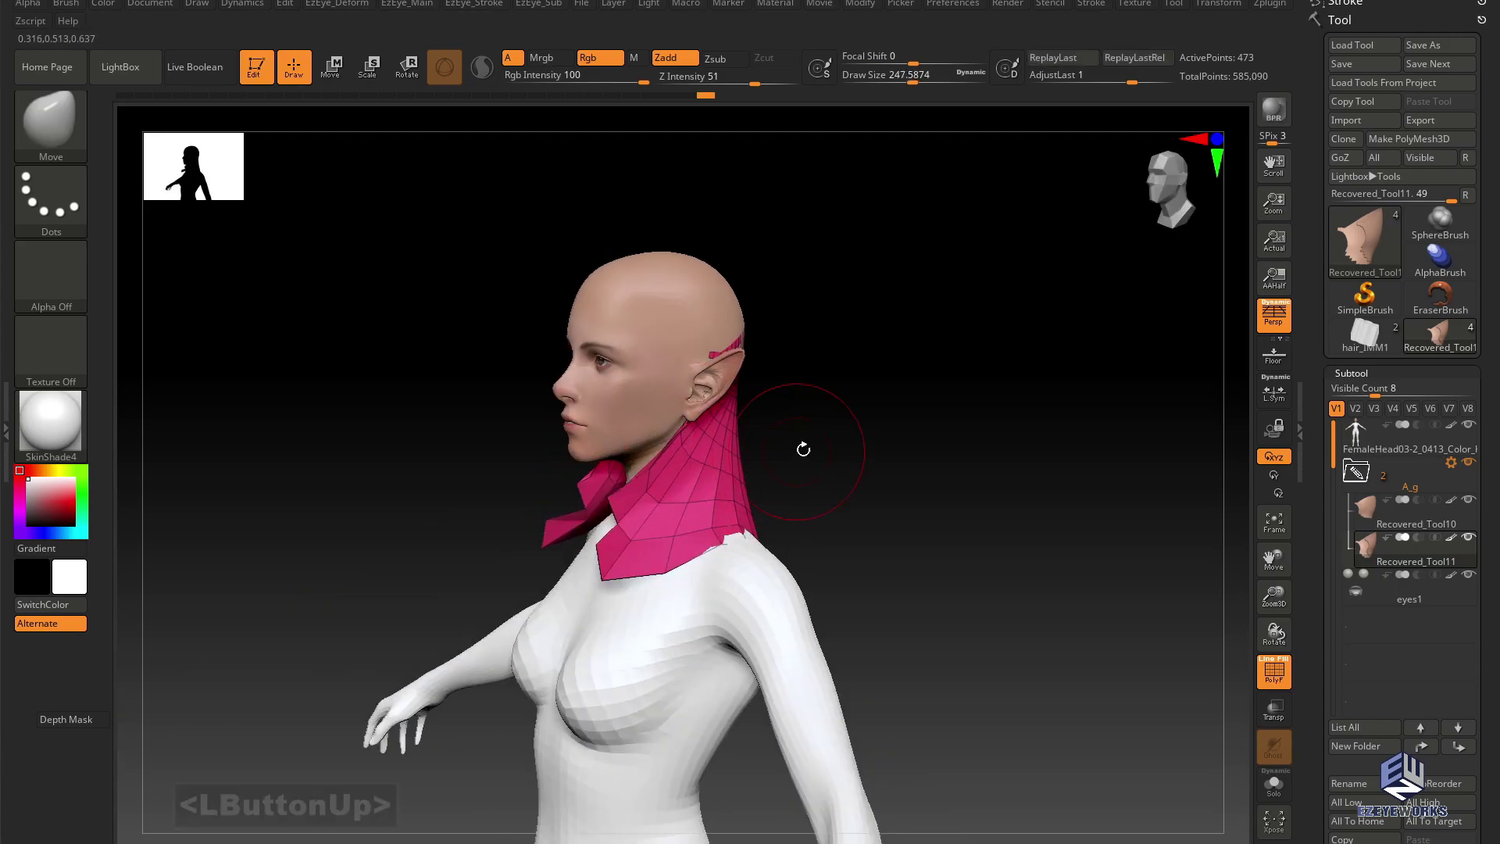
# - Remesh the stretched patch with ZRemesher to give it an even polygon layout
pyautogui.moveTo(803, 449); pyautogui.dragTo(695, 345)
pyautogui.hotkey('alt', '2')
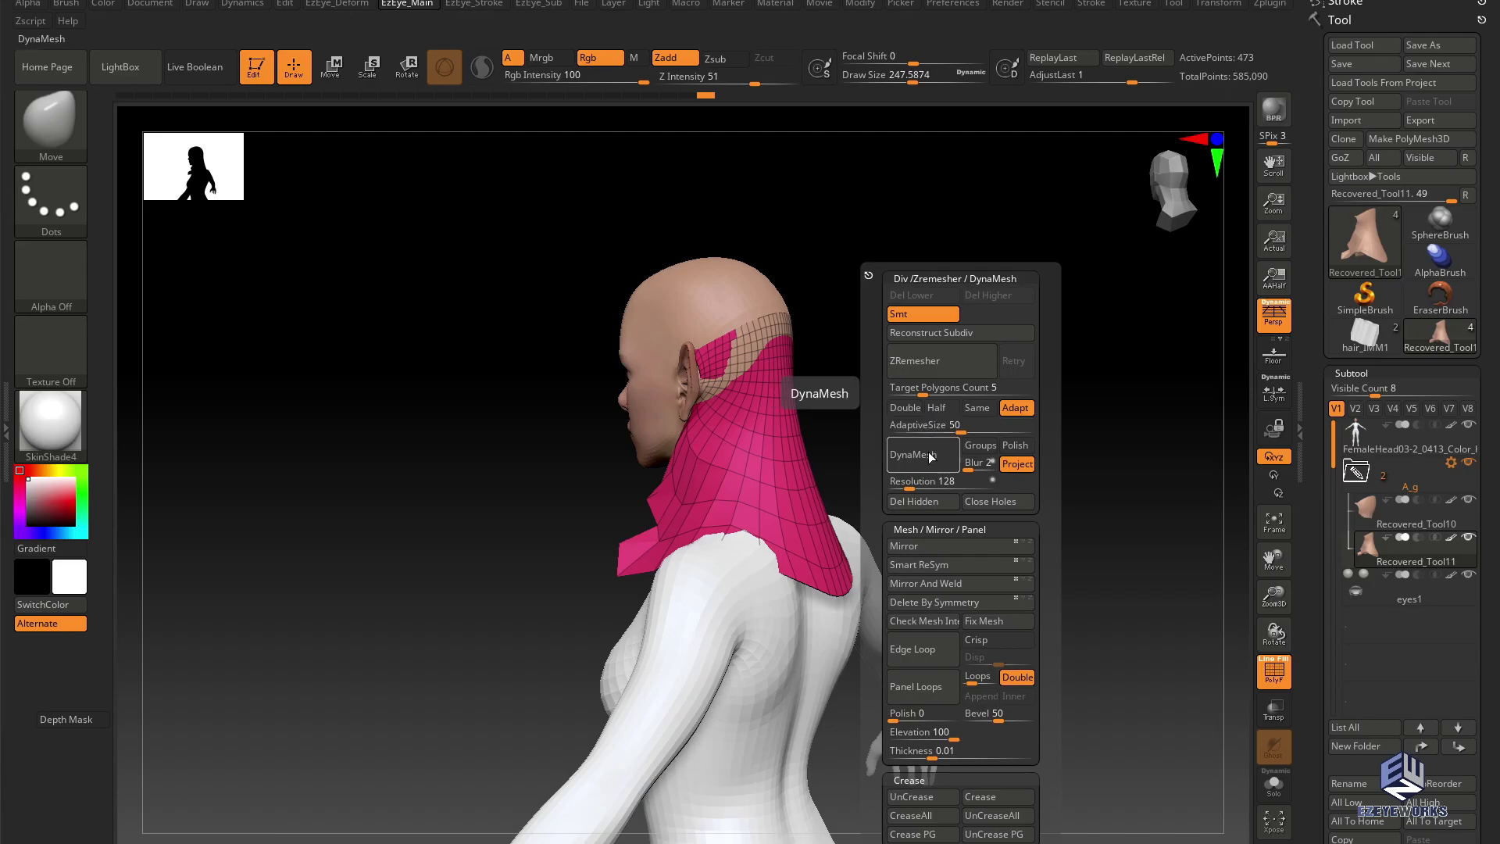
pyautogui.click(941, 370)
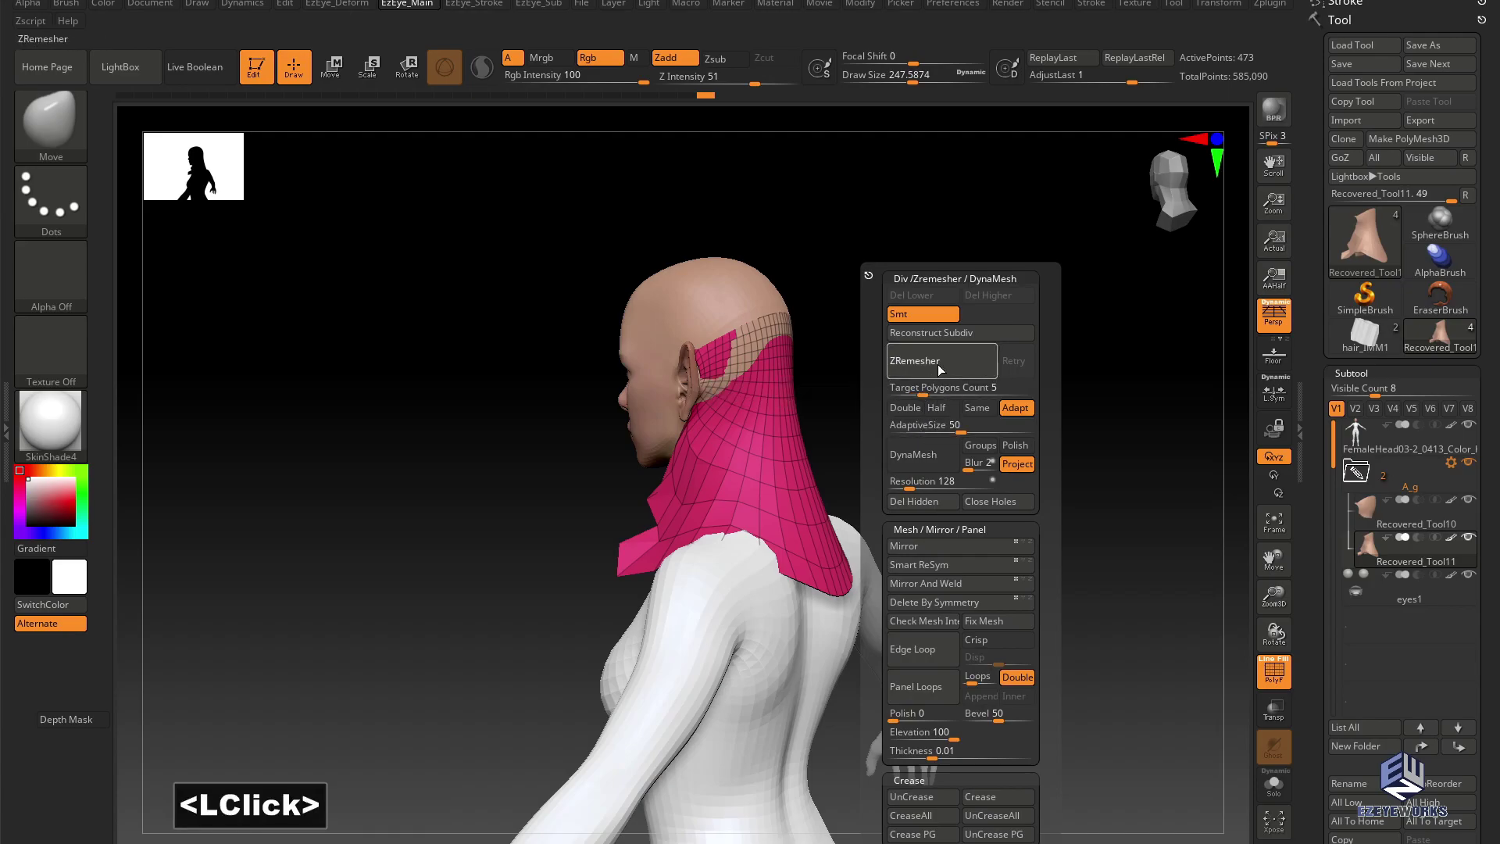
pyautogui.moveTo(425, 516); pyautogui.dragTo(570, 512)
pyautogui.keyDown('shift'); pyautogui.click(950, 502); pyautogui.keyUp('shift')
pyautogui.moveTo(951, 503); pyautogui.dragTo(992, 507)
# - Smooth the remeshed patch and reshape its front corner over the chest with a Draw Size of about 256
pyautogui.keyDown('shift'); pyautogui.moveTo(682, 503); pyautogui.dragTo(684, 459); pyautogui.keyUp('shift')
pyautogui.moveTo(469, 409); pyautogui.dragTo(509, 410)
pyautogui.press(']')
pyautogui.press(']')
pyautogui.press(']')
pyautogui.moveTo(717, 537); pyautogui.dragTo(630, 569)
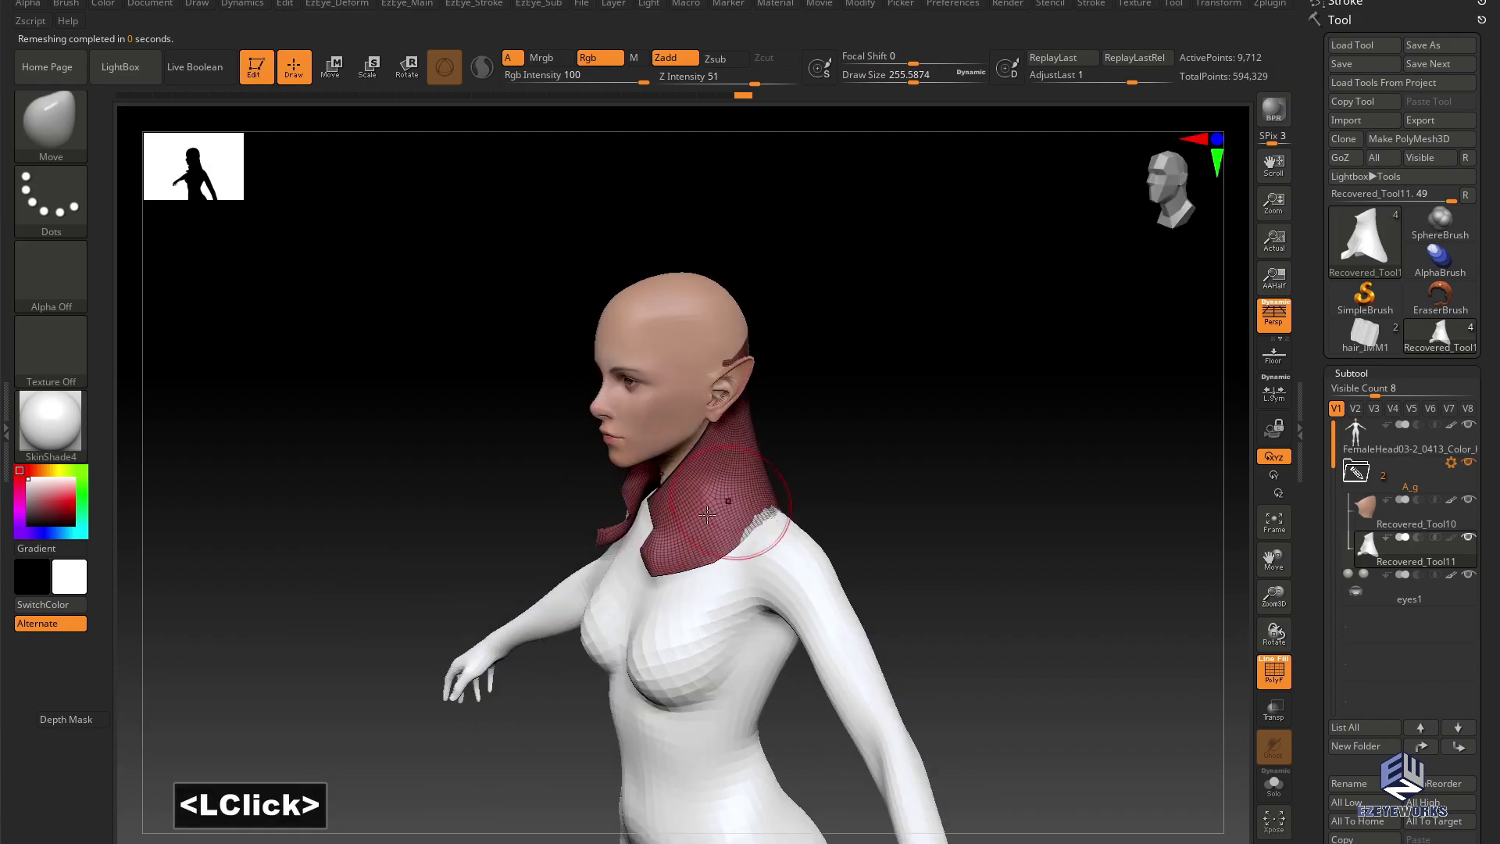
pyautogui.moveTo(629, 570); pyautogui.dragTo(637, 568)
pyautogui.moveTo(496, 479); pyautogui.dragTo(570, 483)
pyautogui.moveTo(720, 510)
pyautogui.mouseDown()
pyautogui.moveTo(717, 452)
pyautogui.moveTo(809, 482)
pyautogui.mouseUp()
# - Adjust the patch's fit along the side of the neck below the ear with a smaller Move brush
pyautogui.keyDown('alt'); pyautogui.moveTo(860, 438); pyautogui.dragTo(876, 532); pyautogui.keyUp('alt')
pyautogui.moveTo(877, 500); pyautogui.dragTo(871, 457)
pyautogui.press('[')
pyautogui.press('[')
pyautogui.press('[')
pyautogui.moveTo(699, 433); pyautogui.dragTo(741, 420)
pyautogui.moveTo(839, 413); pyautogui.dragTo(596, 445)
# - Refine the patch's contour around the neck and front edge with a Draw Size of about 252, smoothing the surface
pyautogui.moveTo(445, 282); pyautogui.dragTo(604, 353)
pyautogui.moveTo(504, 249); pyautogui.dragTo(452, 245)
pyautogui.press(']')
pyautogui.moveTo(600, 407); pyautogui.dragTo(589, 413)
pyautogui.moveTo(508, 283); pyautogui.dragTo(440, 284)
pyautogui.keyDown('shift'); pyautogui.click(438, 317); pyautogui.keyUp('shift')
pyautogui.press('[')
pyautogui.keyDown('shift'); pyautogui.moveTo(799, 280); pyautogui.dragTo(803, 306); pyautogui.keyUp('shift')
pyautogui.moveTo(961, 305); pyautogui.dragTo(867, 295)
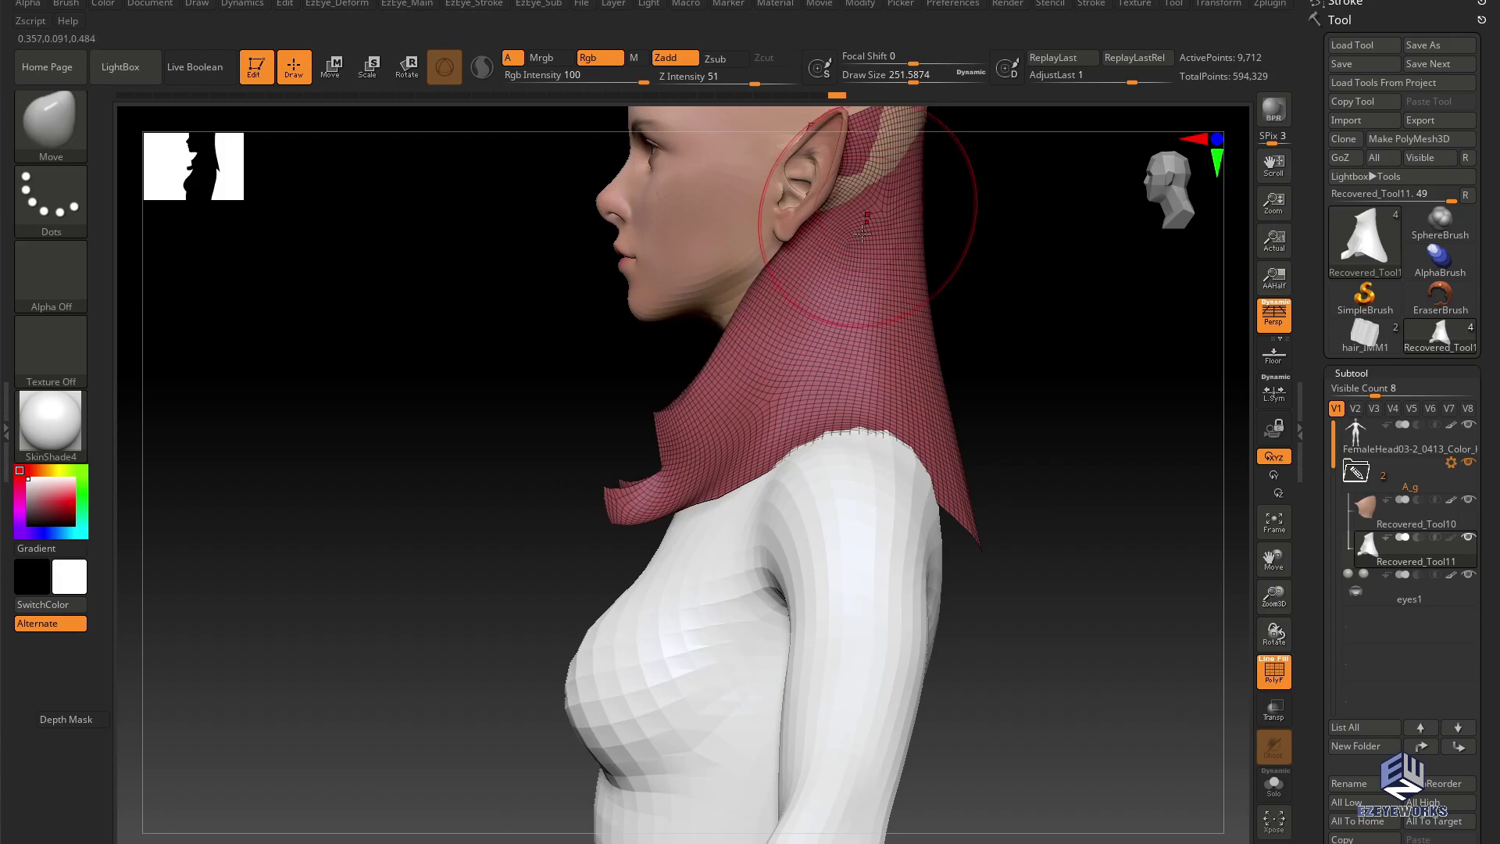
# - Adjust the patch's shoulder and nape contours from the back with a larger Move brush
pyautogui.moveTo(613, 354); pyautogui.dragTo(683, 349)
pyautogui.moveTo(654, 424); pyautogui.dragTo(696, 440)
pyautogui.press(']')
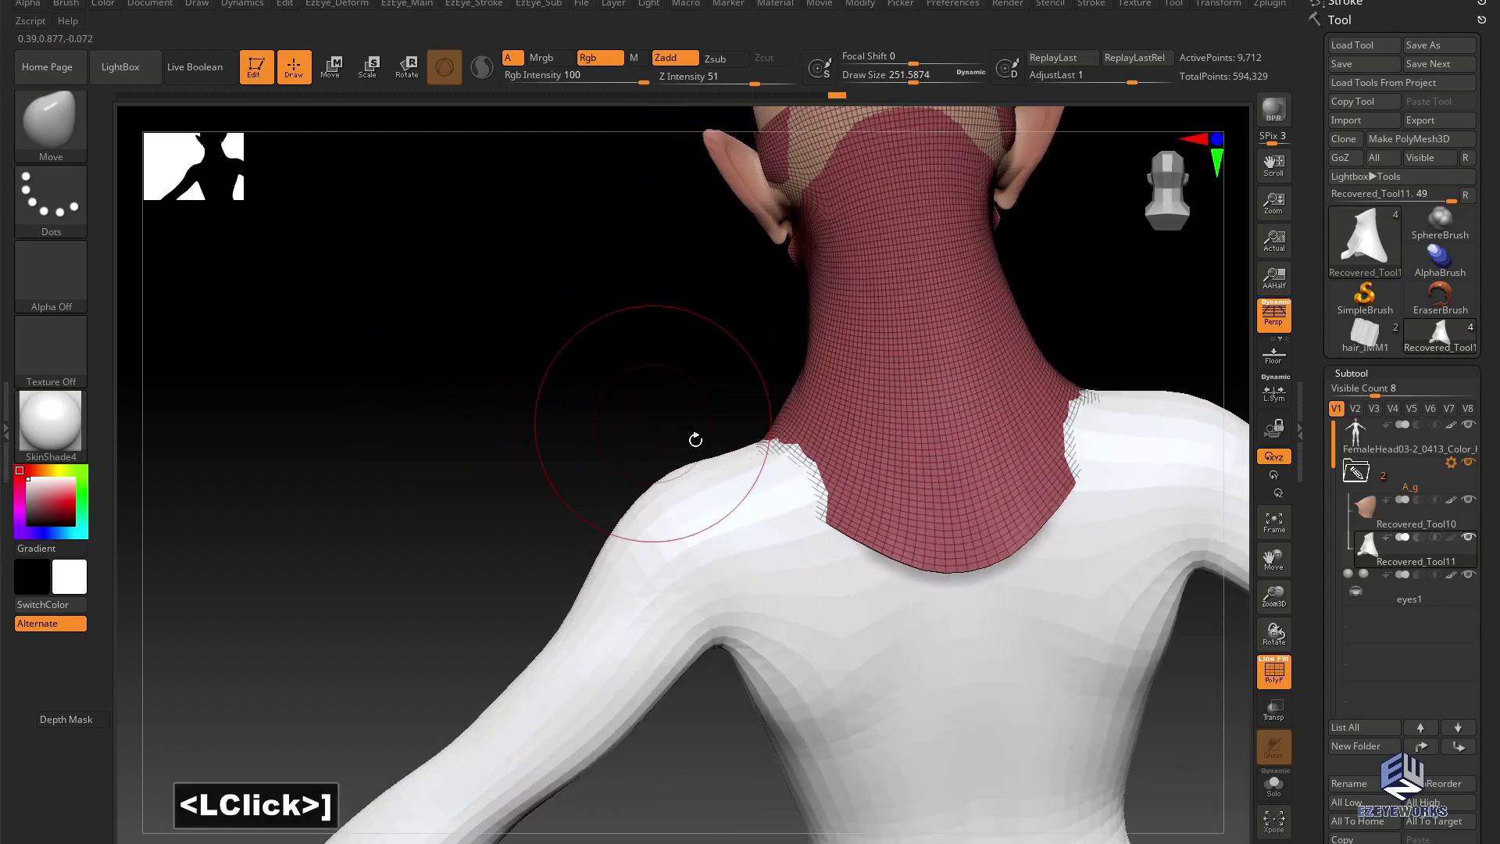
pyautogui.moveTo(798, 466); pyautogui.dragTo(764, 477)
pyautogui.press(']')
pyautogui.press(']')
pyautogui.moveTo(833, 337); pyautogui.dragTo(827, 349)
pyautogui.moveTo(930, 535)
pyautogui.mouseDown()
pyautogui.moveTo(925, 619)
pyautogui.moveTo(892, 571)
pyautogui.mouseUp()
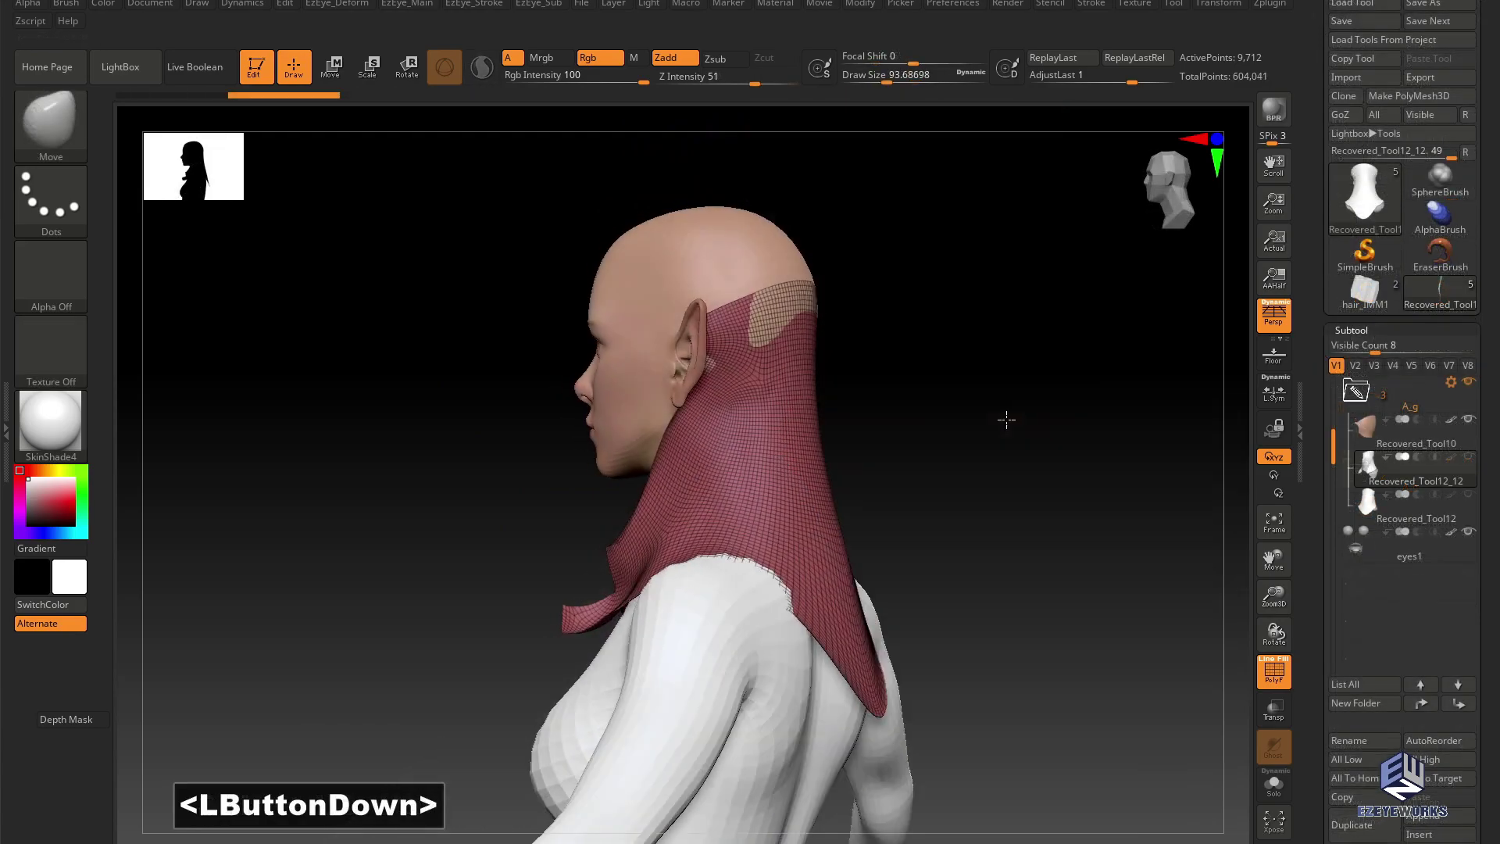
# - Select the InsertMesh brush, set its Draw Size to 64, and display the Stroke settings with Curve Modifiers
pyautogui.moveTo(1005, 419); pyautogui.dragTo(948, 429)
pyautogui.moveTo(469, 352); pyautogui.dragTo(438, 373)
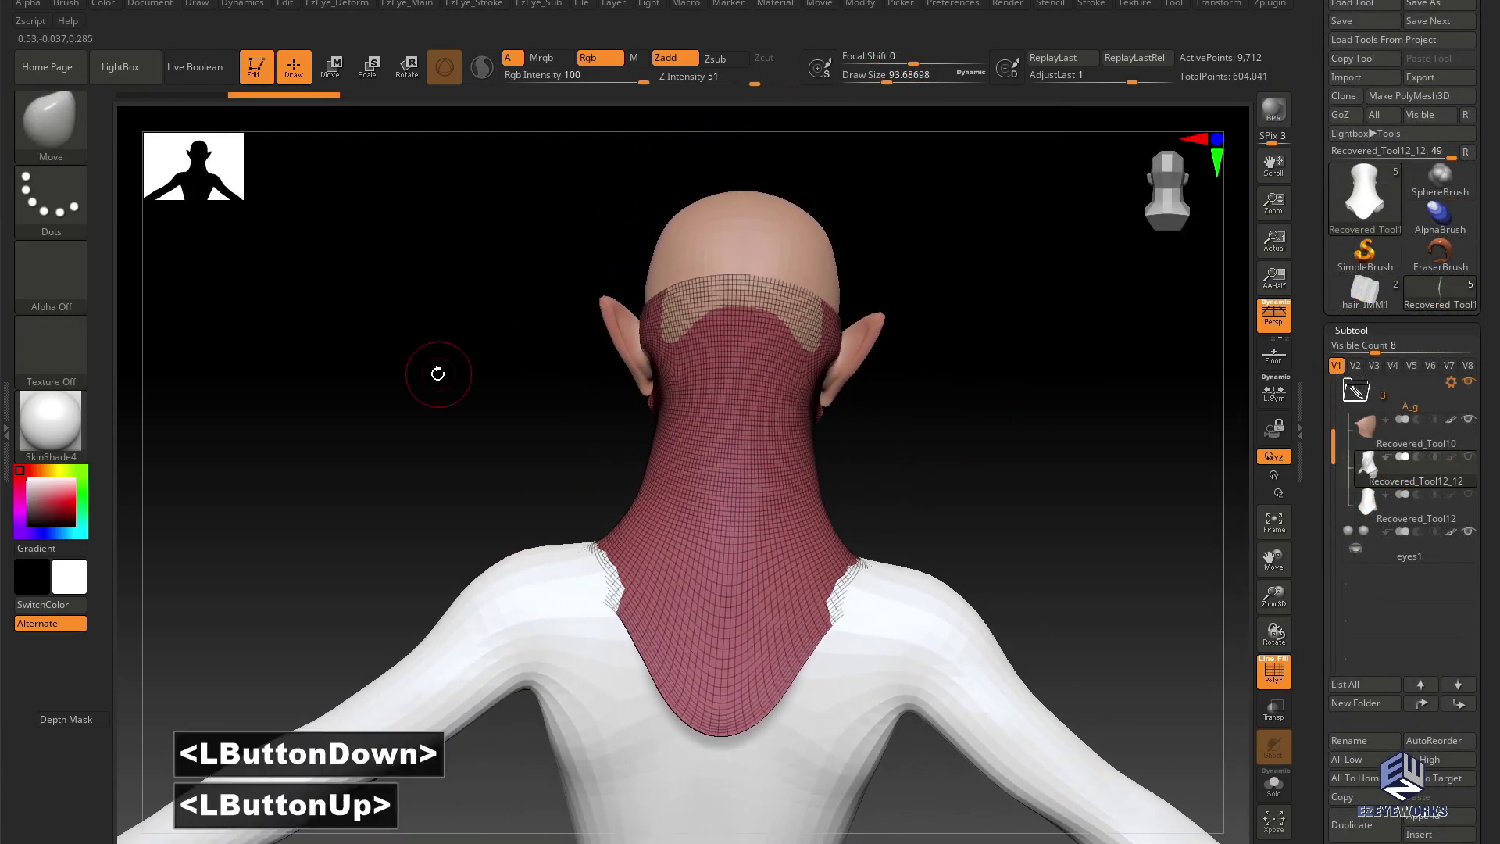
pyautogui.click(51, 121)
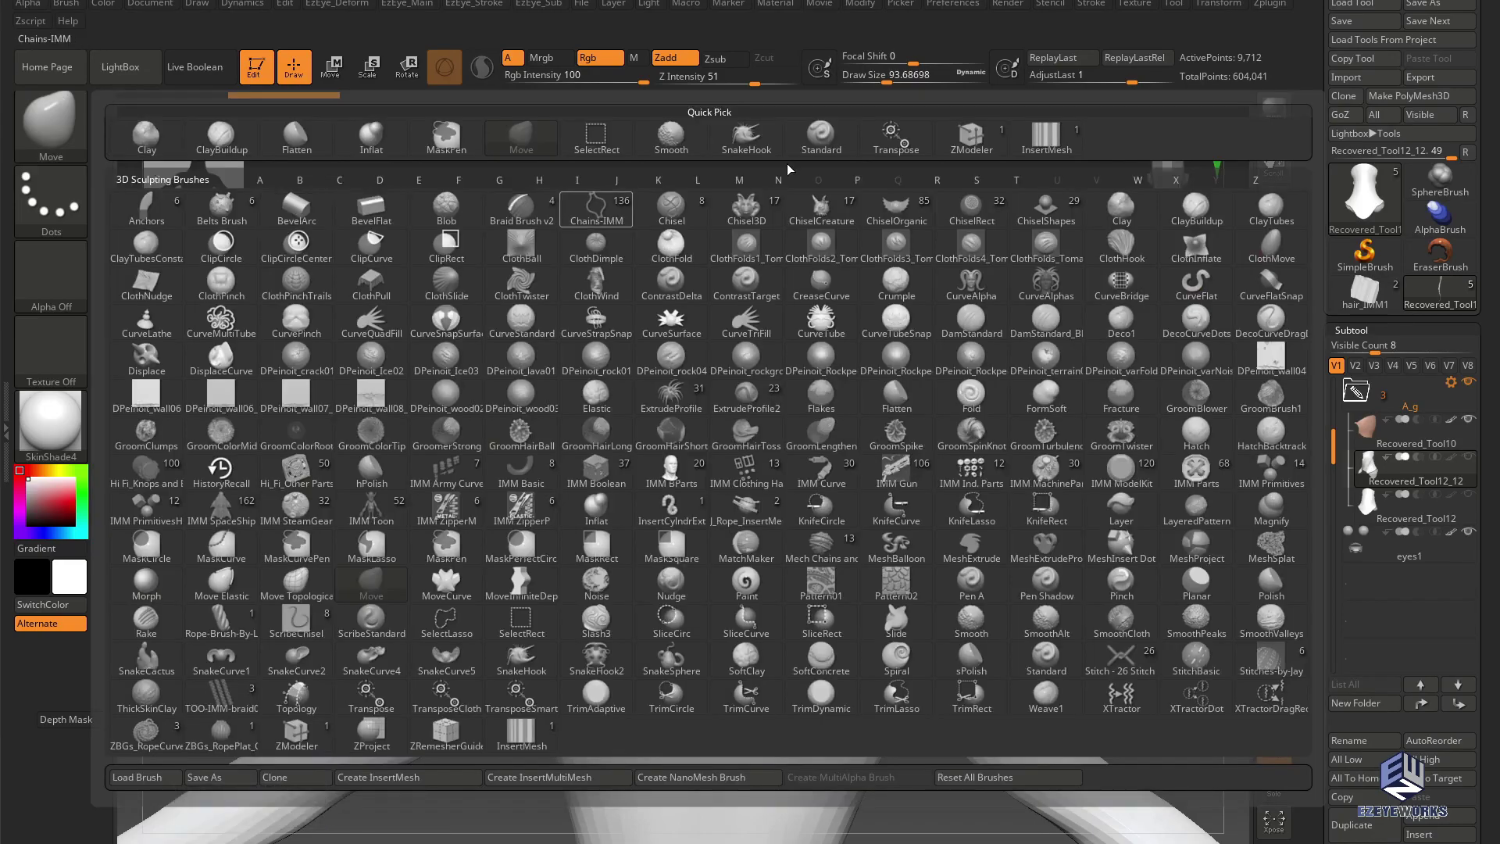
pyautogui.click(283, 376)
pyautogui.keyDown('shift'); pyautogui.click(515, 302); pyautogui.keyUp('shift')
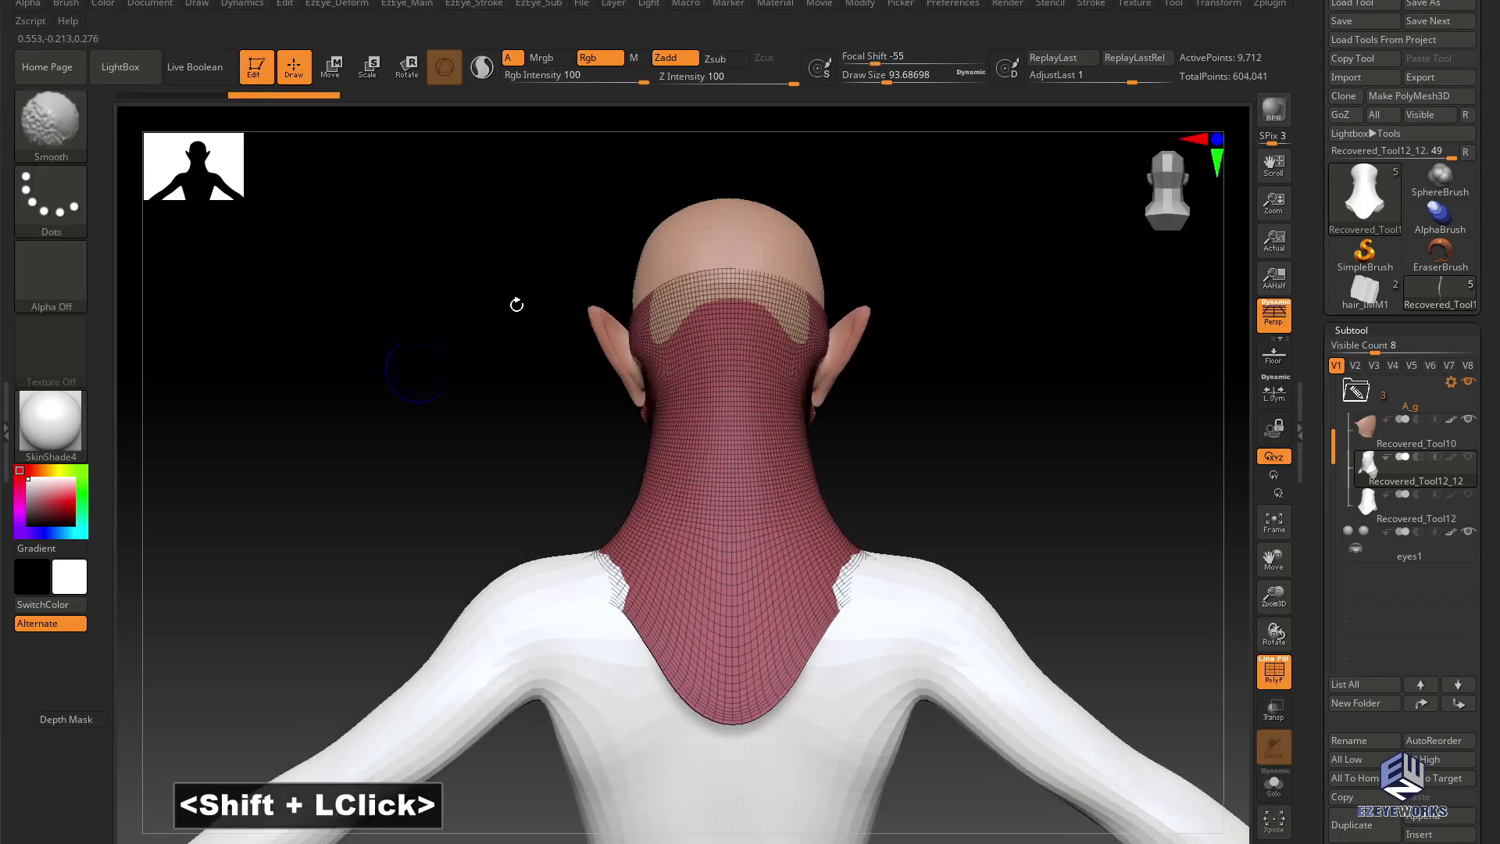
pyautogui.click(906, 72)
pyautogui.write('64')
pyautogui.press('Return')
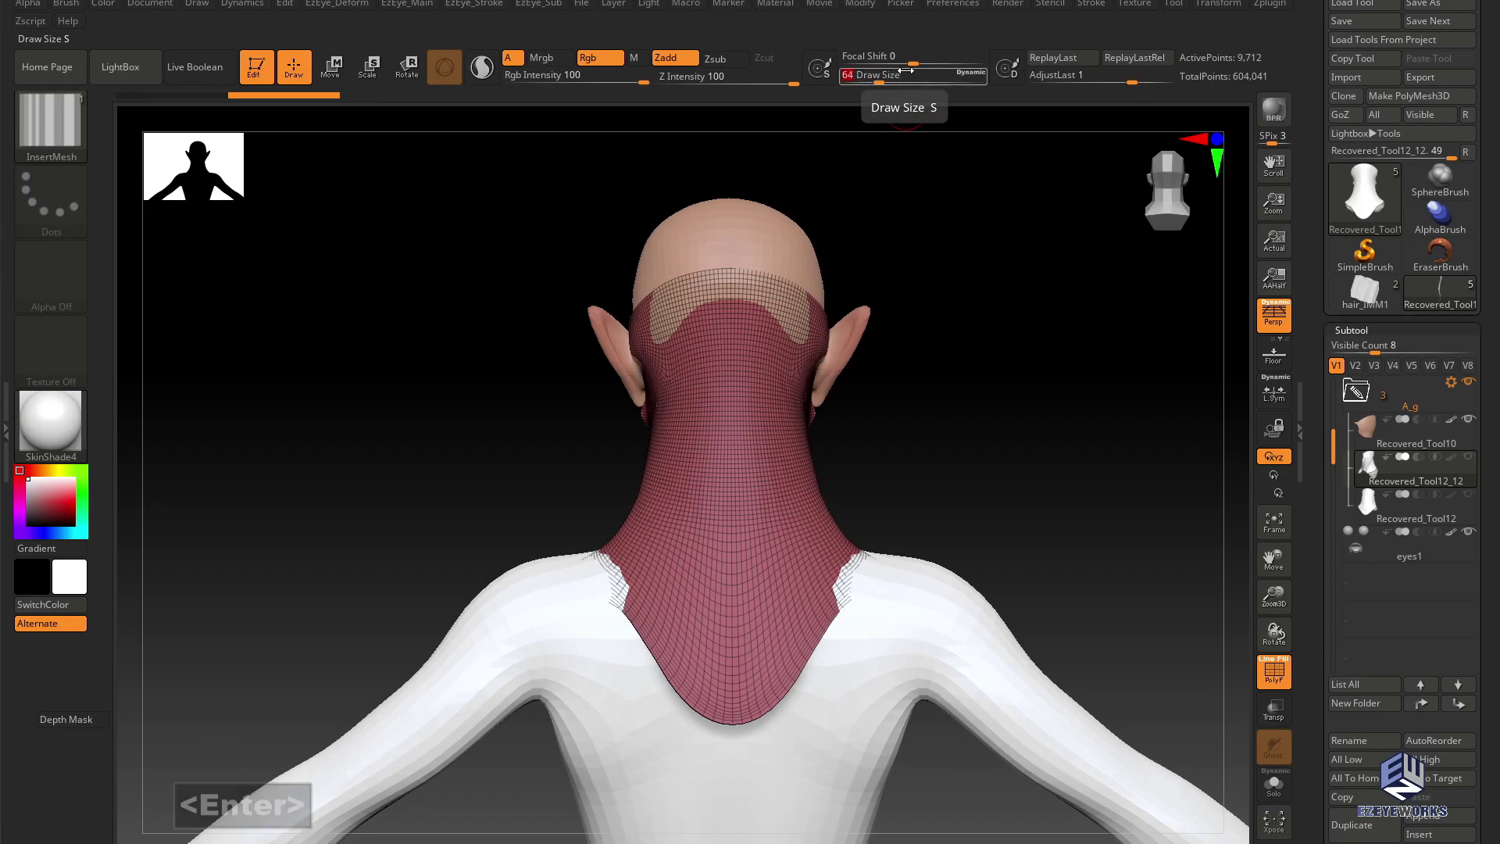
pyautogui.click(1149, 5)
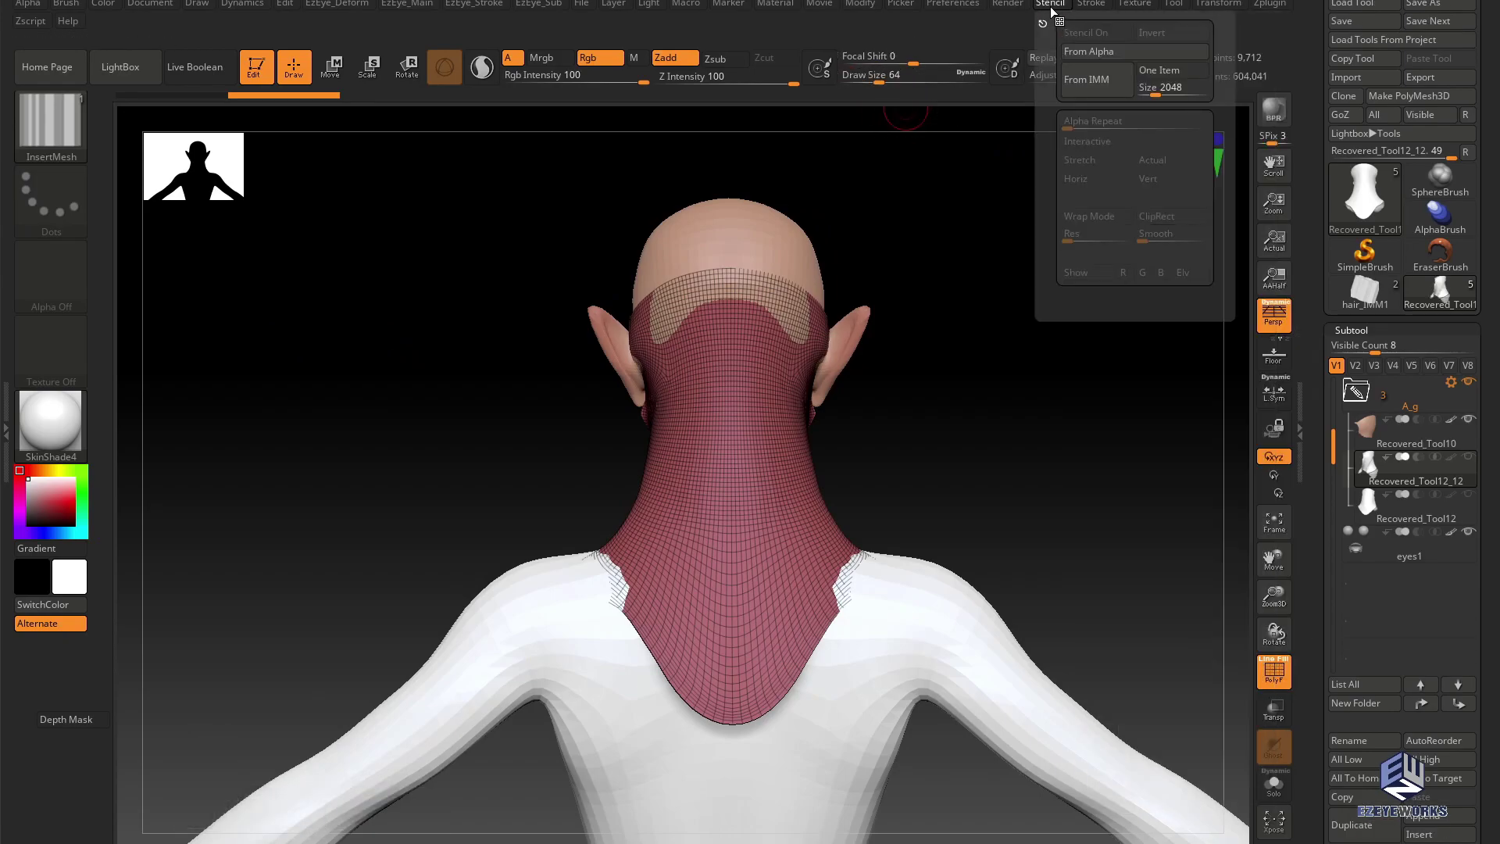
pyautogui.click(1083, 19)
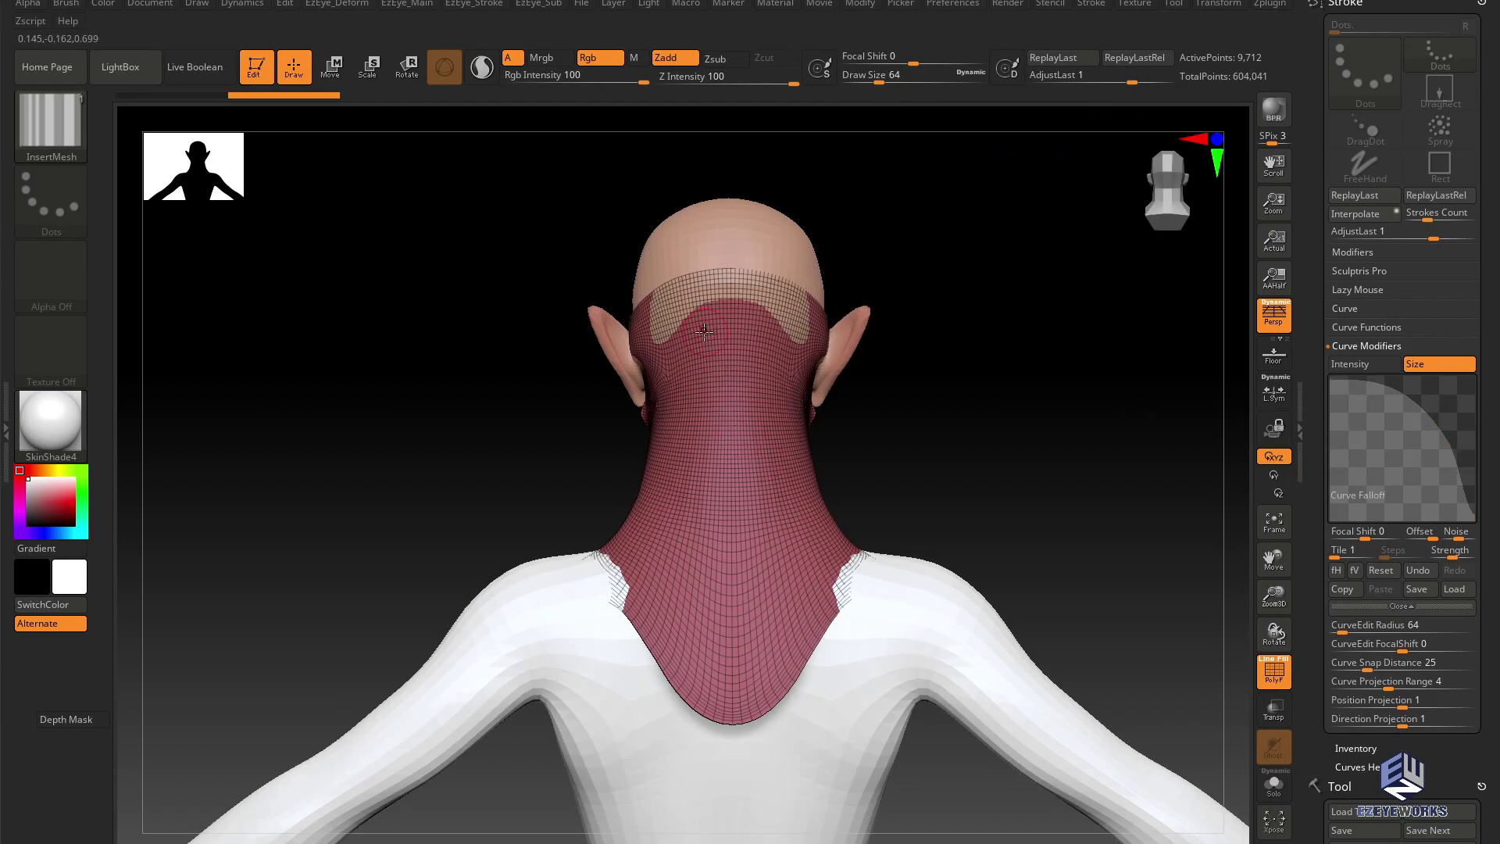
# - Draw an InsertMesh hair strand from the hairline at the back of the head down the neck towards the guide surface's lower tip
pyautogui.moveTo(507, 313)
pyautogui.mouseDown()
pyautogui.moveTo(529, 321)
pyautogui.moveTo(708, 209)
pyautogui.mouseUp()
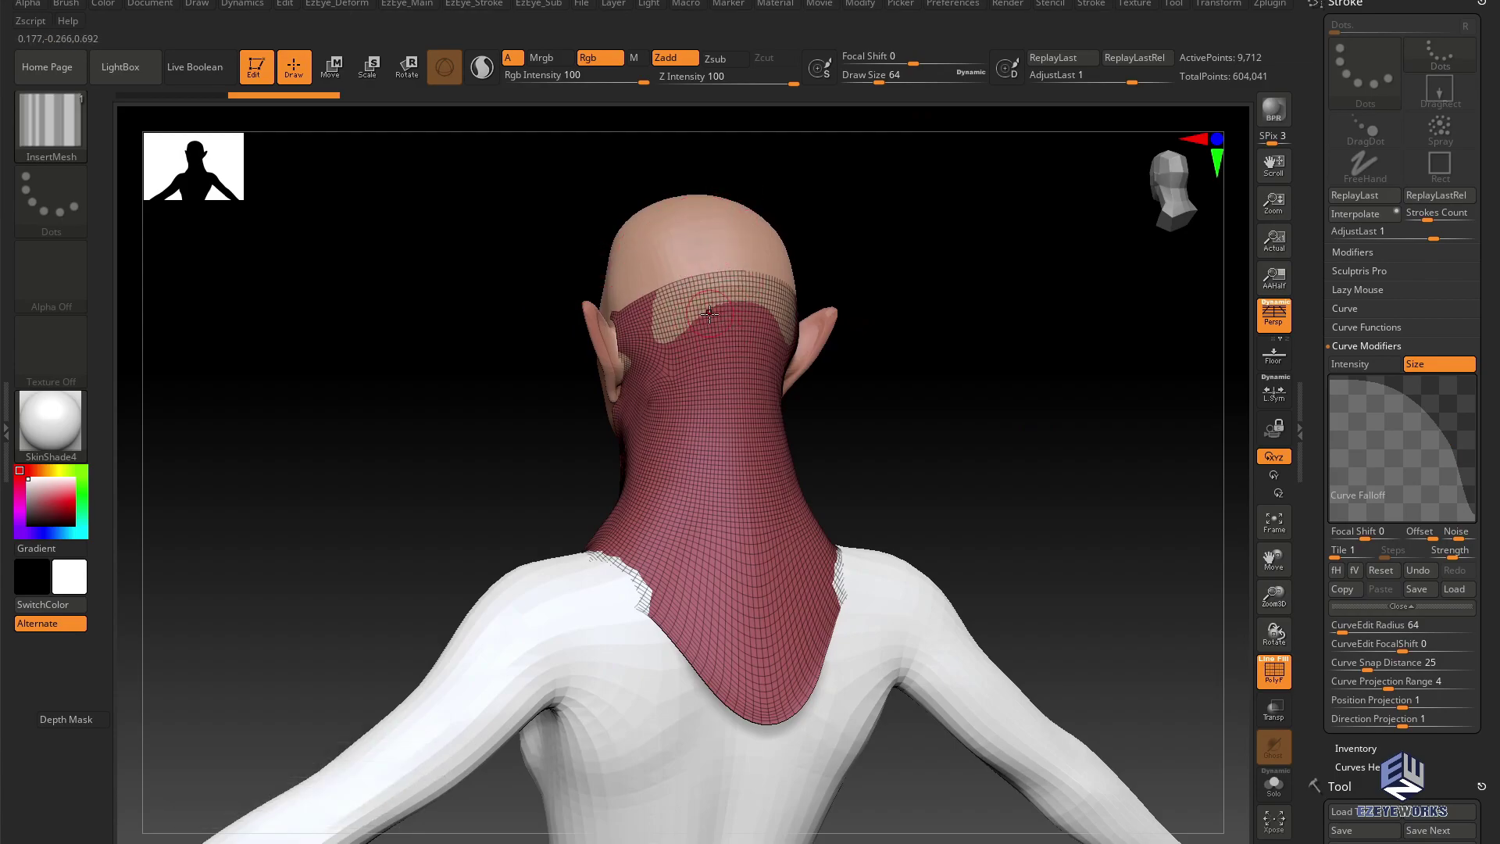
pyautogui.moveTo(906, 403); pyautogui.dragTo(883, 413)
pyautogui.moveTo(711, 283); pyautogui.dragTo(716, 319)
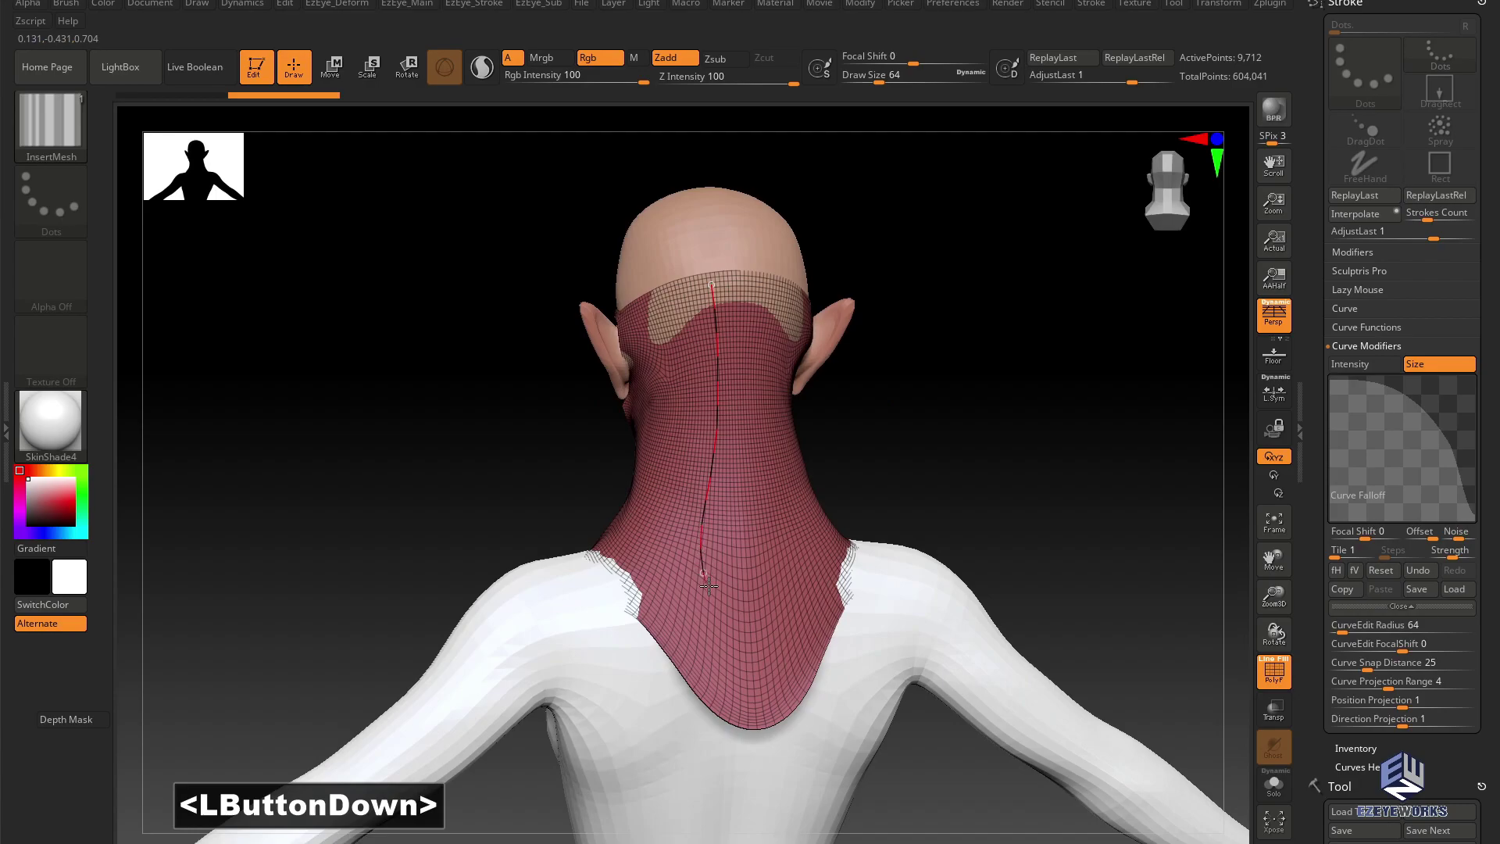
pyautogui.moveTo(720, 675); pyautogui.dragTo(714, 686)
pyautogui.moveTo(904, 465)
pyautogui.mouseDown()
pyautogui.moveTo(946, 460)
pyautogui.moveTo(906, 456)
pyautogui.mouseUp()
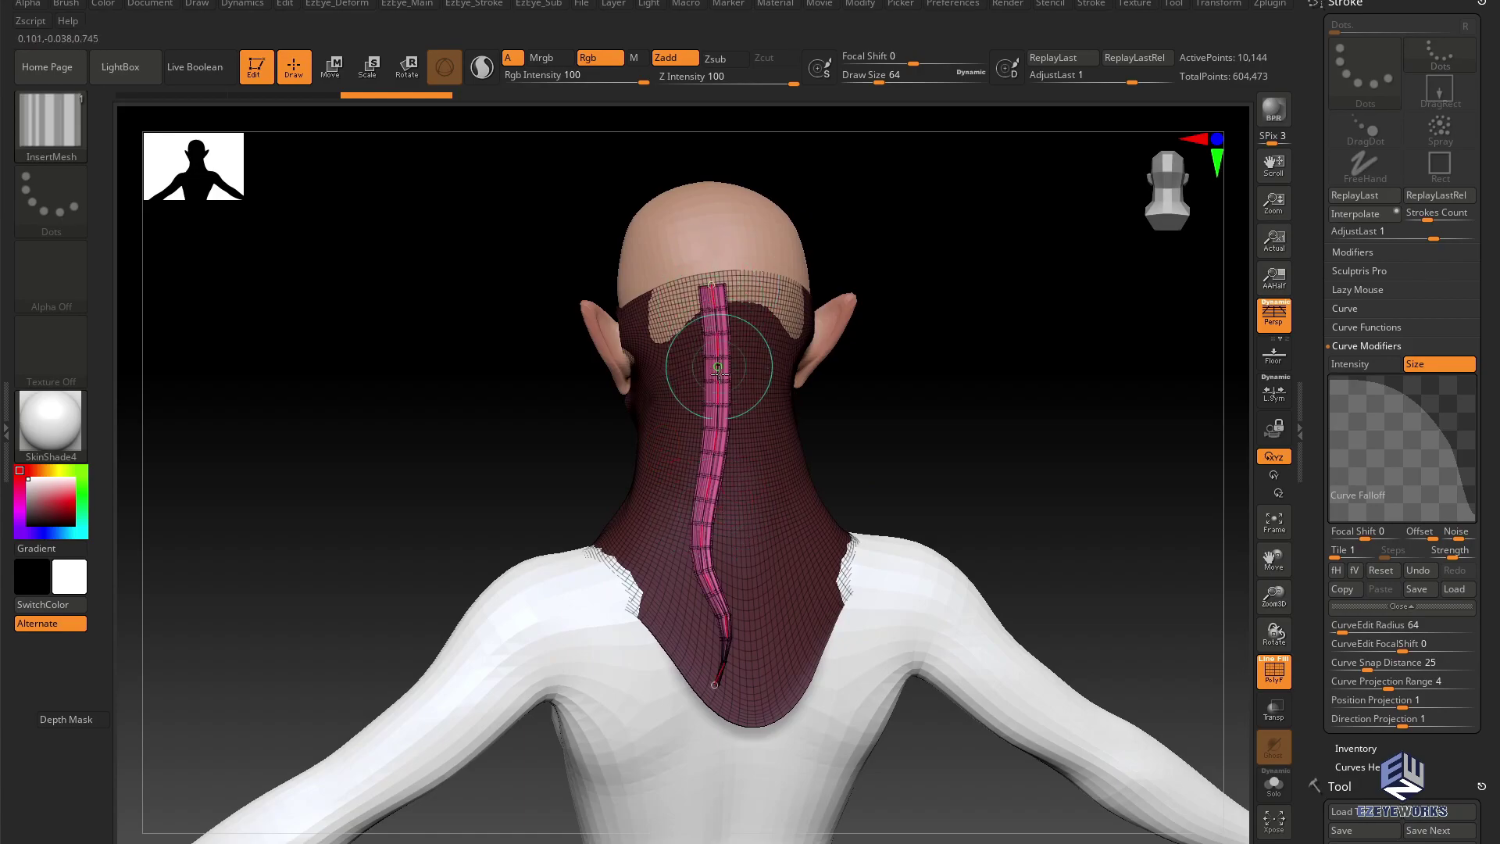
# - Turn off the polyframe and split the first strand from the guide surface using Split Masked Points
pyautogui.moveTo(938, 377); pyautogui.dragTo(888, 368)
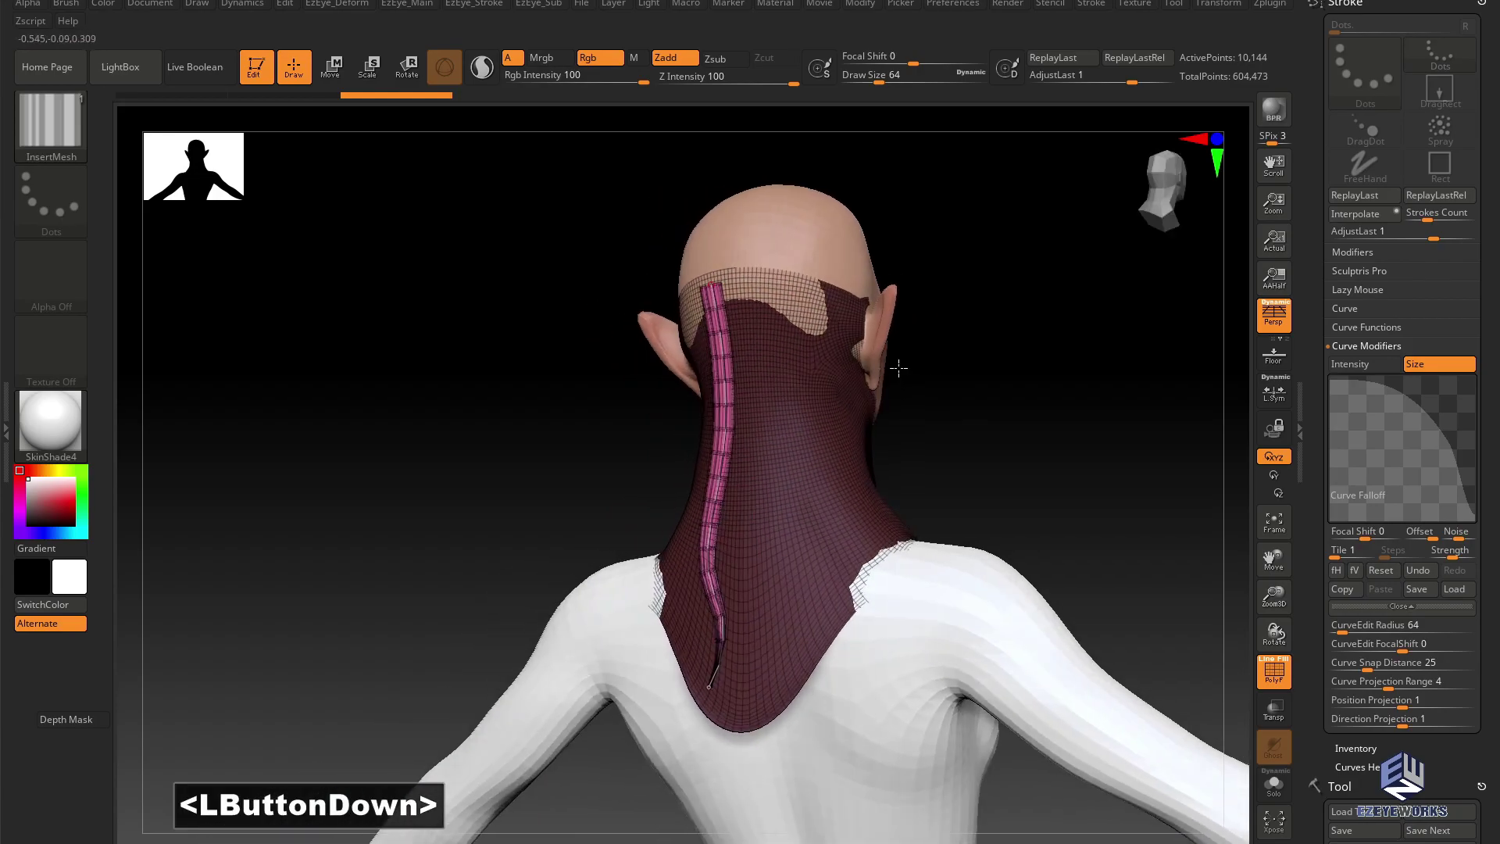
pyautogui.moveTo(589, 429); pyautogui.dragTo(821, 409)
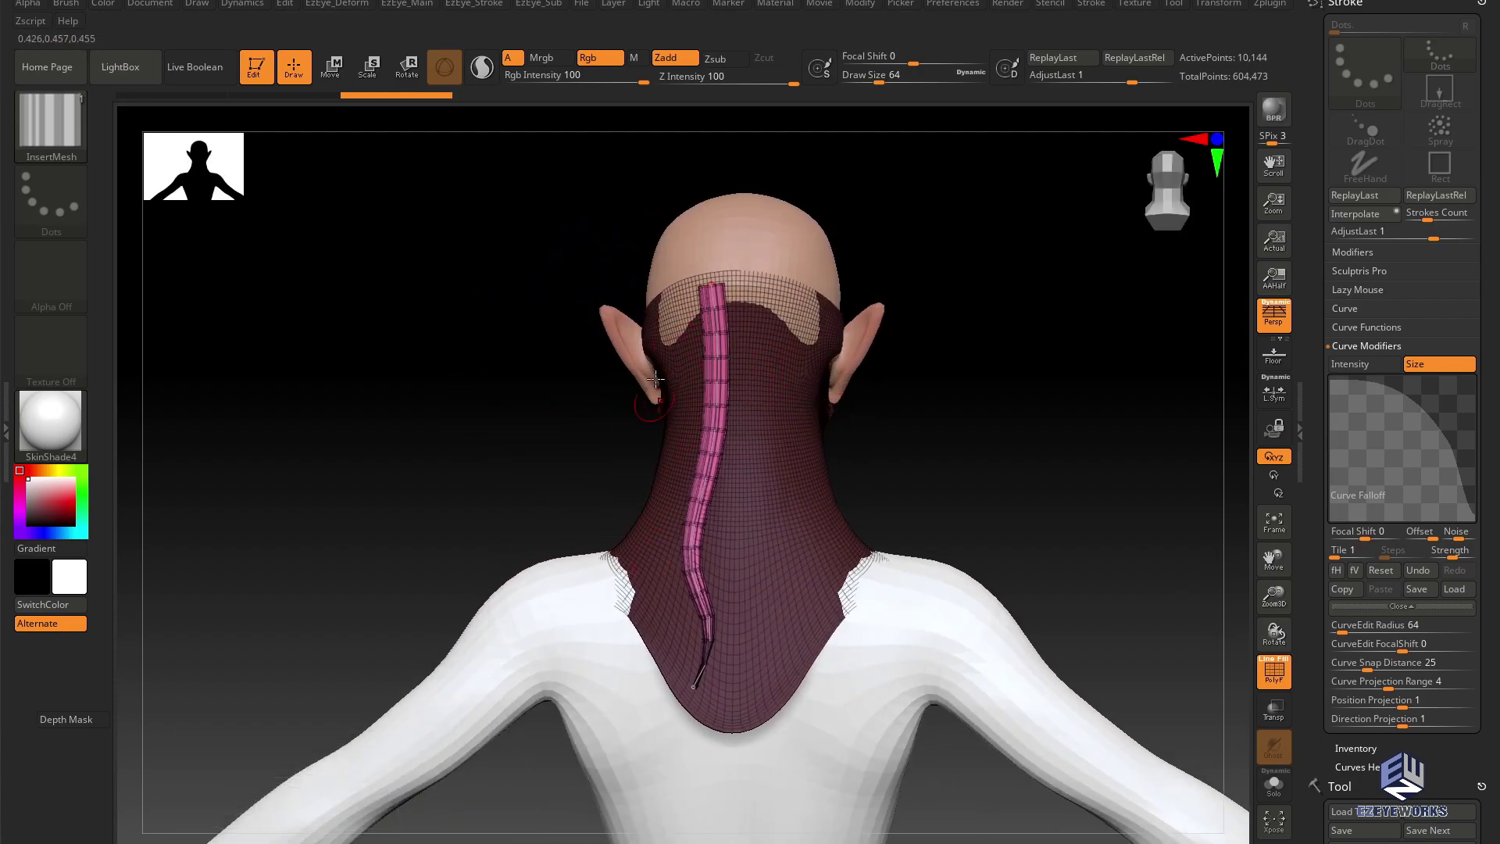
pyautogui.moveTo(594, 503); pyautogui.dragTo(582, 444)
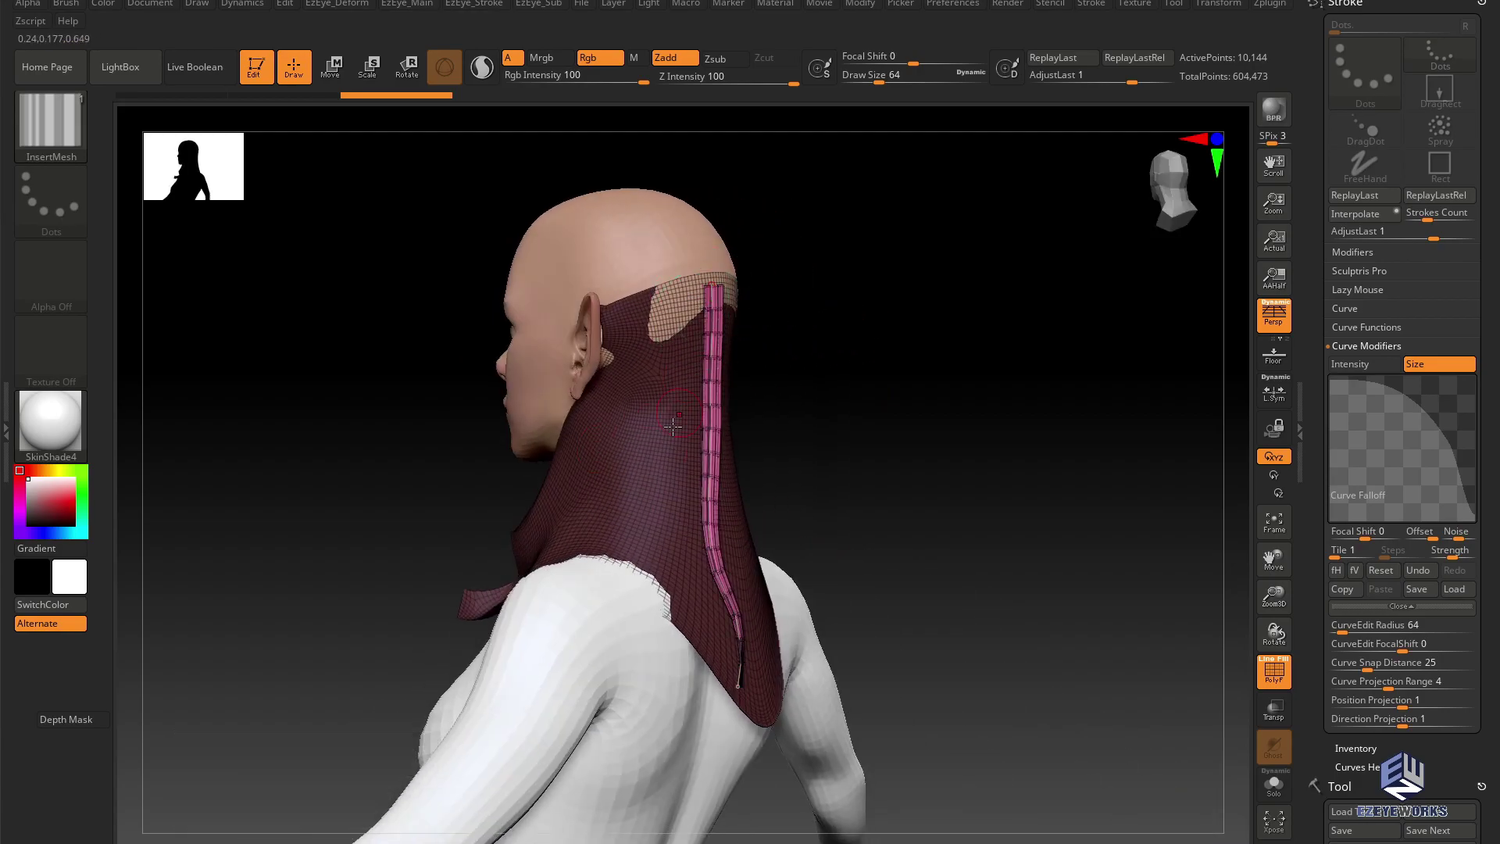
pyautogui.moveTo(879, 465); pyautogui.dragTo(662, 400)
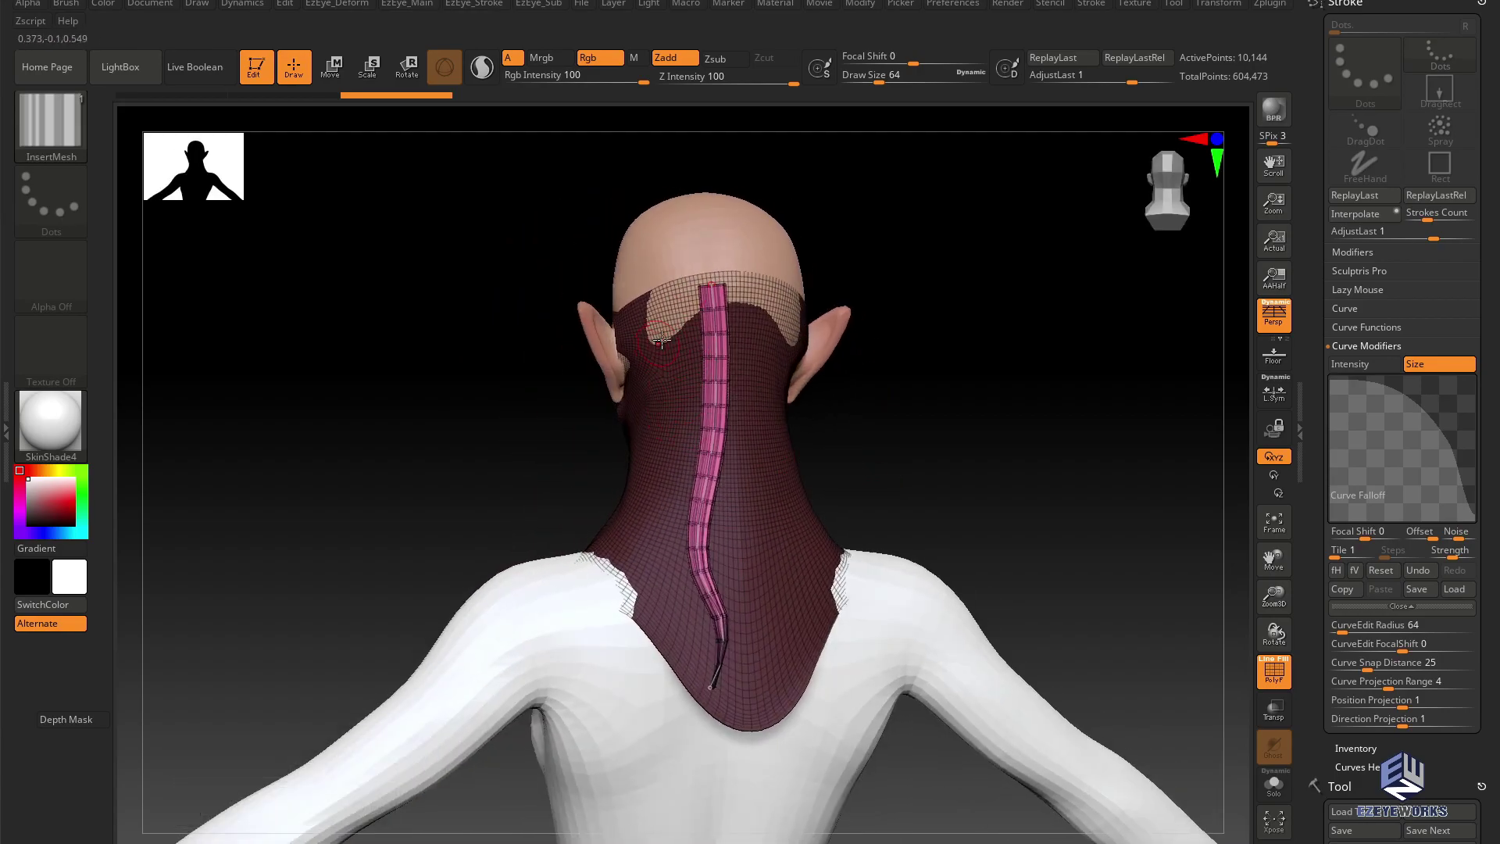
pyautogui.moveTo(881, 435)
pyautogui.mouseDown()
pyautogui.moveTo(904, 429)
pyautogui.moveTo(854, 439)
pyautogui.mouseUp()
pyautogui.hotkey('shift', 'f')
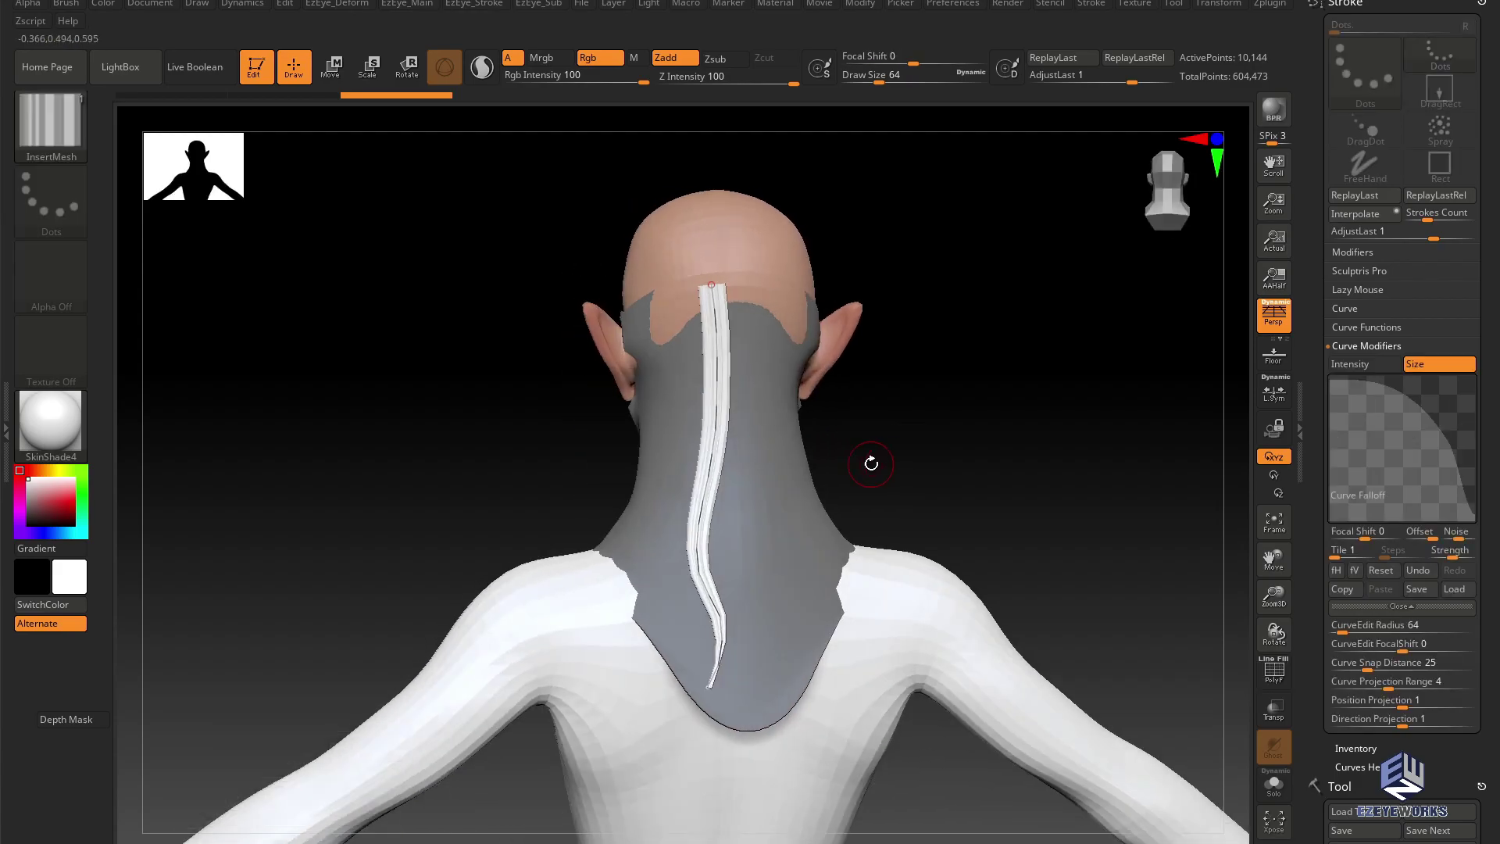
pyautogui.hotkey('alt', '1')
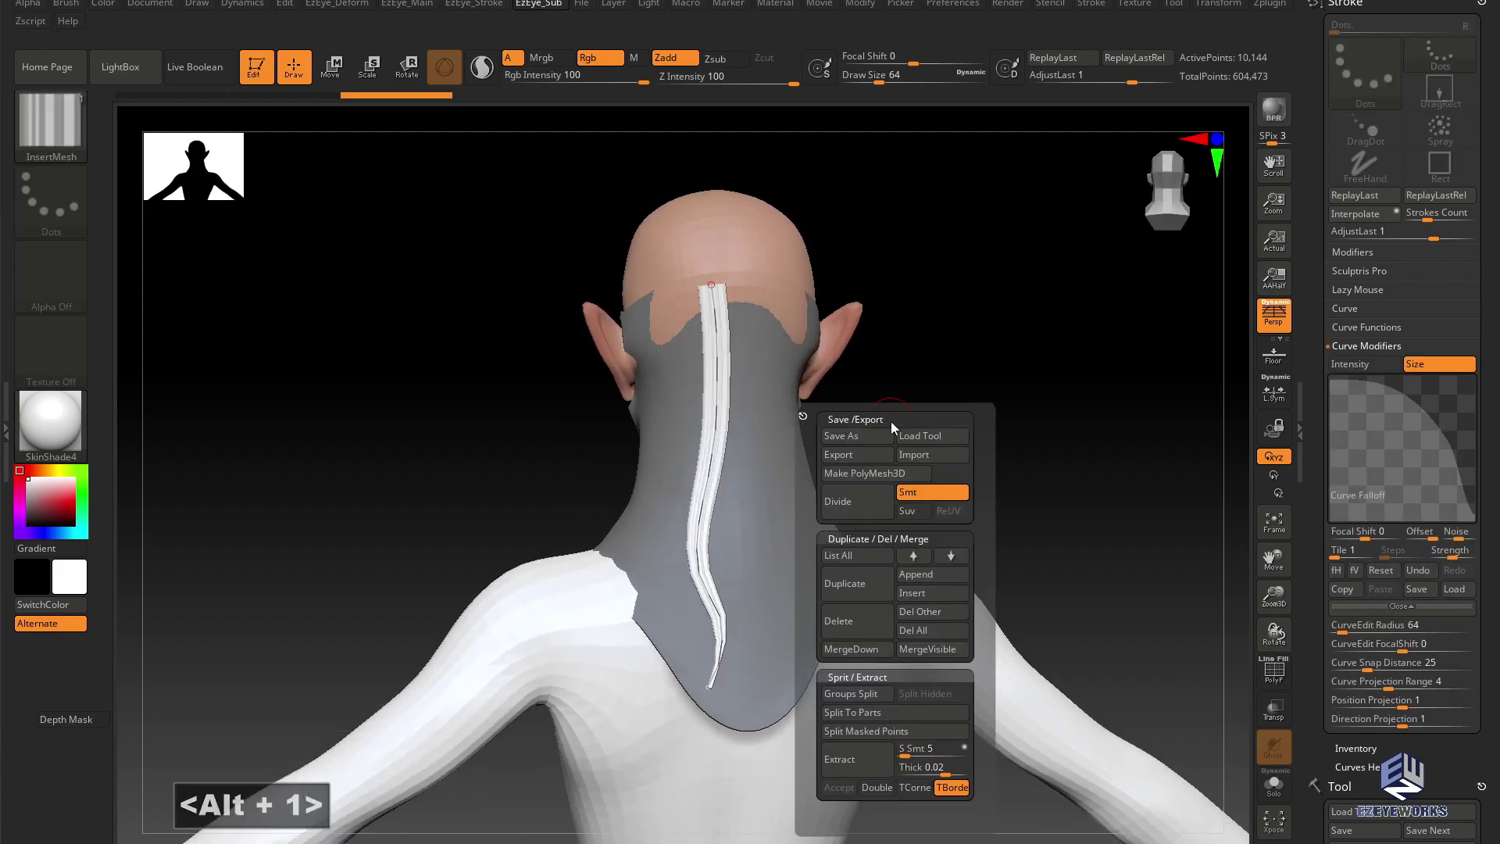
pyautogui.click(875, 733)
# - Isolate the strand over a ghosted body and mask all of it except the small segment at its lower end
pyautogui.keyDown('alt'); pyautogui.moveTo(910, 355); pyautogui.dragTo(959, 409); pyautogui.keyUp('alt')
pyautogui.press('1')
pyautogui.keyDown('alt'); pyautogui.moveTo(1012, 648); pyautogui.dragTo(994, 478); pyautogui.keyUp('alt')
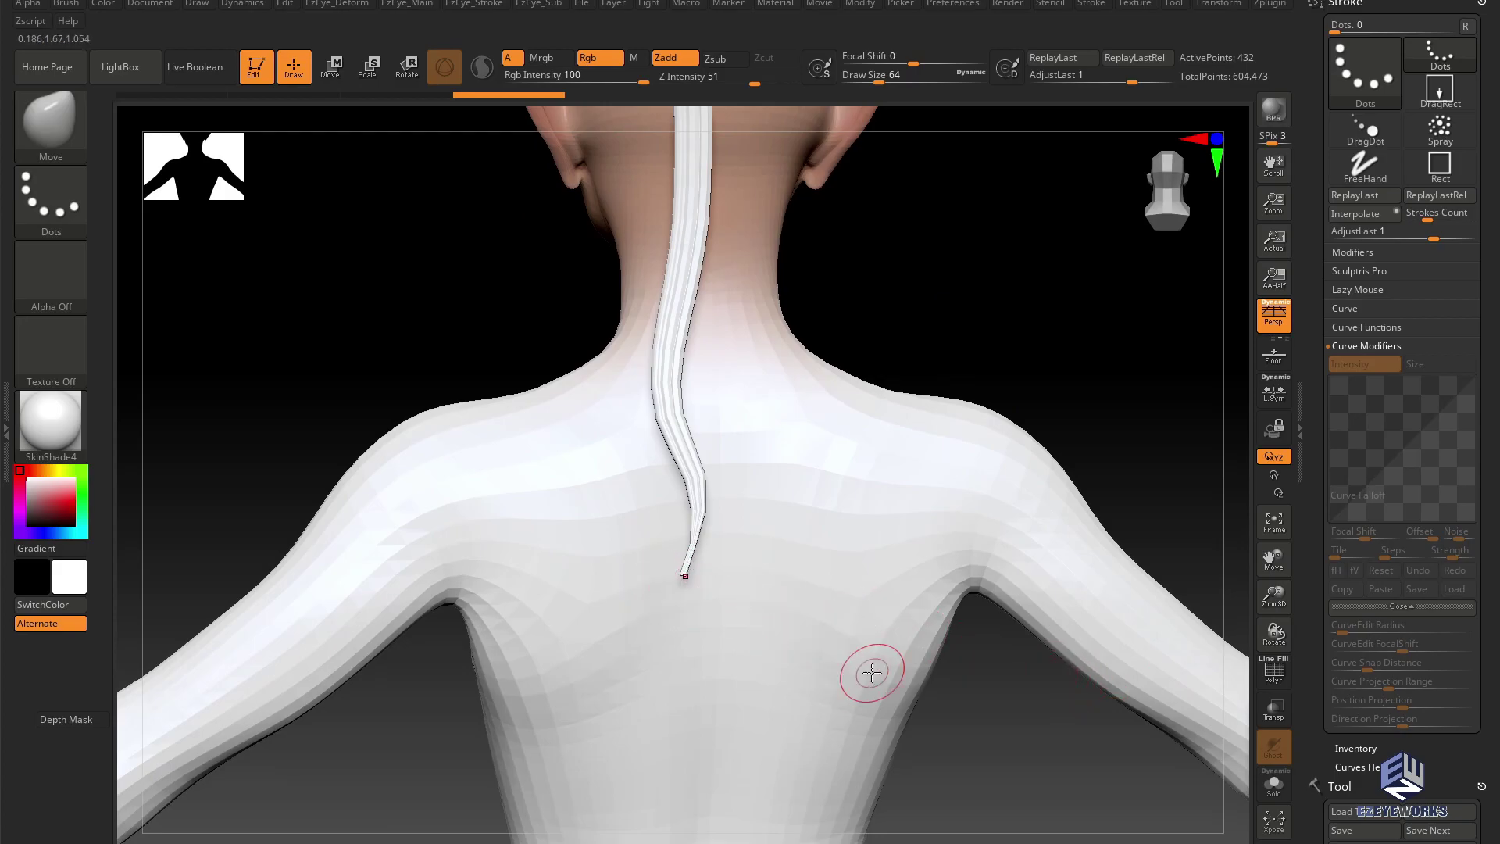
pyautogui.press('`')
pyautogui.keyDown('alt'); pyautogui.moveTo(559, 676); pyautogui.dragTo(613, 637); pyautogui.keyUp('alt')
pyautogui.keyDown('alt'); pyautogui.moveTo(603, 647); pyautogui.dragTo(602, 495); pyautogui.keyUp('alt')
pyautogui.press('ctrl')
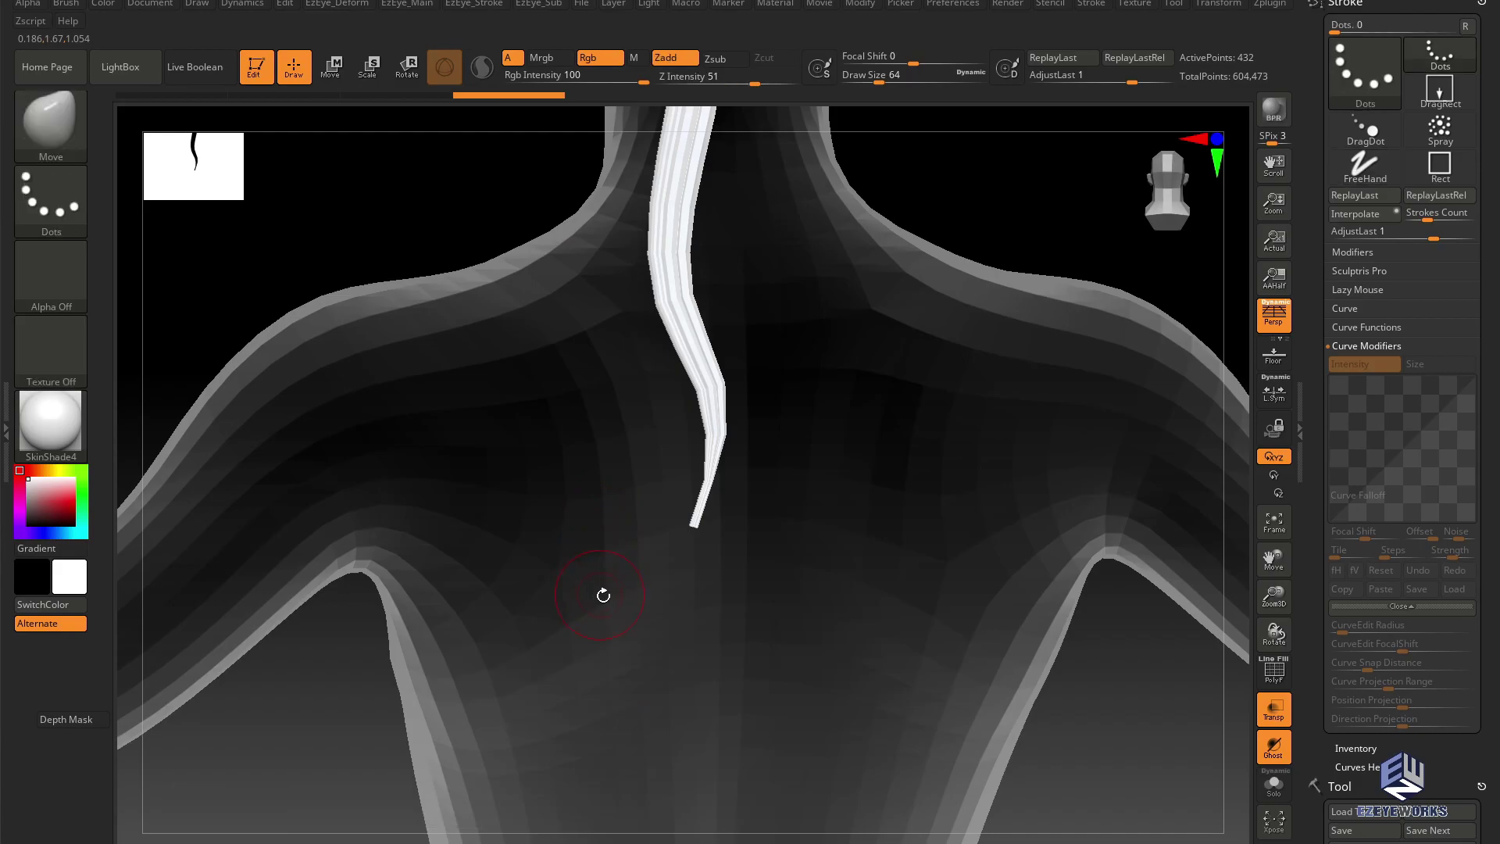
pyautogui.keyDown('ctrl'); pyautogui.moveTo(606, 606); pyautogui.dragTo(743, 536); pyautogui.keyUp('ctrl')
pyautogui.keyDown('ctrl'); pyautogui.click(766, 583); pyautogui.keyUp('ctrl')
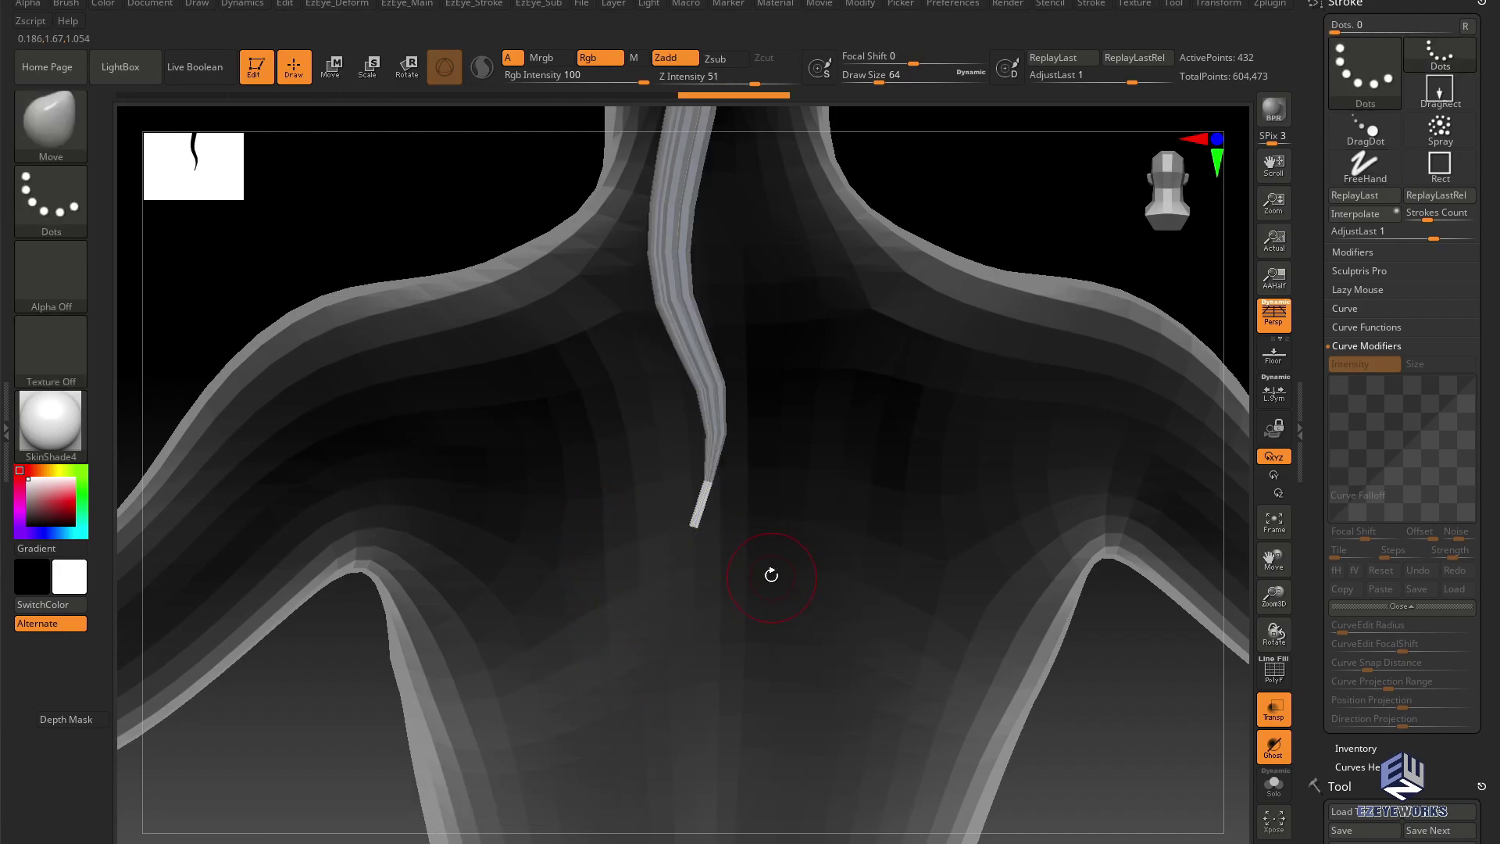
# - Shrink the strand's unmasked end to a sharp point with the gizmo centred on it, and clear the mask
pyautogui.press('w')
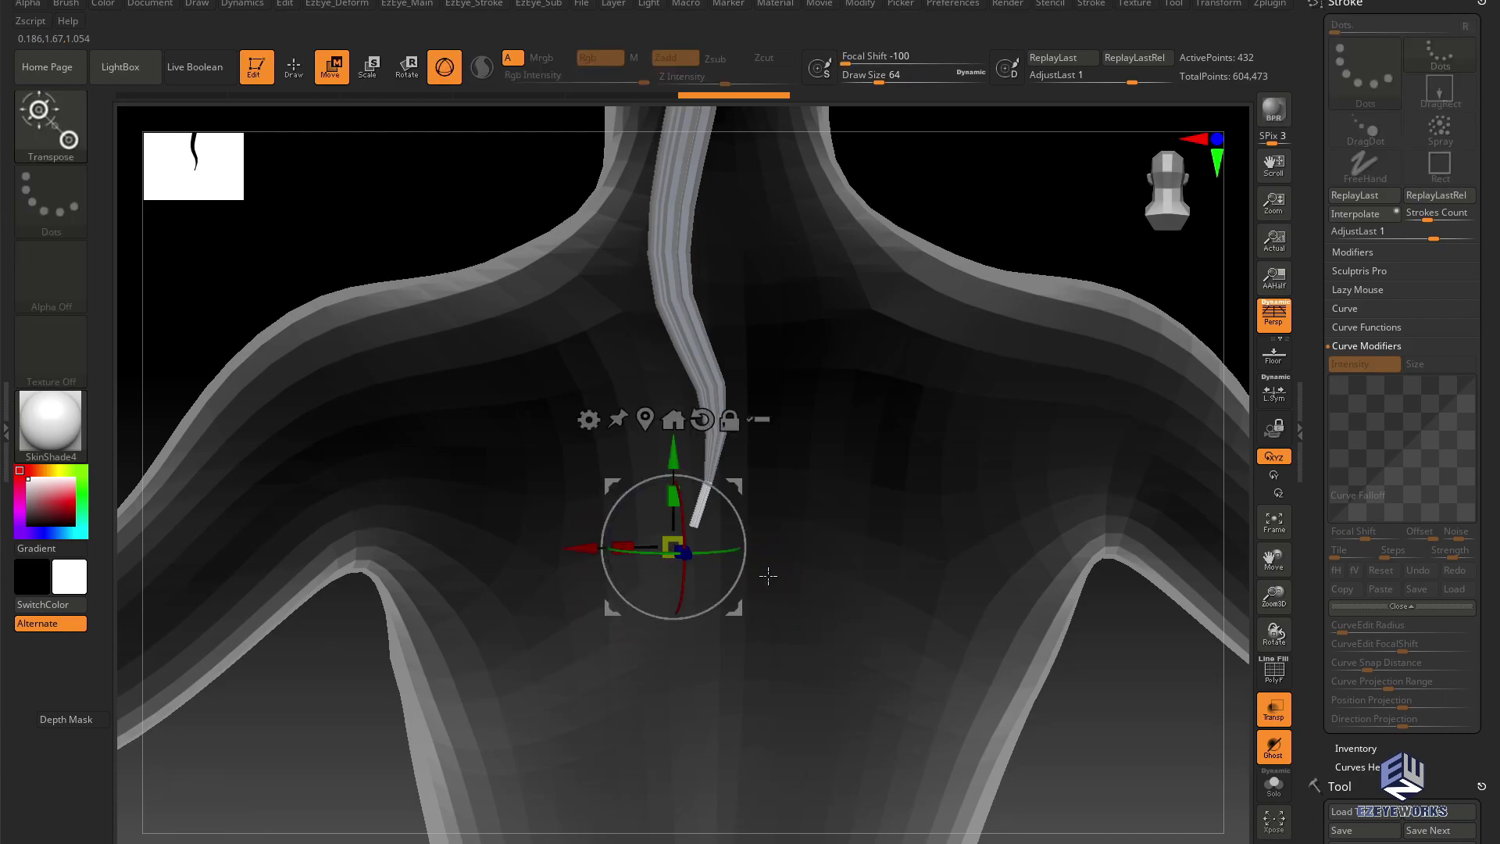
pyautogui.keyDown('alt'); pyautogui.click(646, 422); pyautogui.keyUp('alt')
pyautogui.moveTo(684, 516); pyautogui.dragTo(700, 598)
pyautogui.press('q')
pyautogui.moveTo(794, 549)
pyautogui.mouseDown()
pyautogui.moveTo(834, 546)
pyautogui.moveTo(857, 460)
pyautogui.moveTo(1189, 408)
pyautogui.mouseUp()
pyautogui.keyDown('ctrl'); pyautogui.click(864, 606); pyautogui.keyUp('ctrl')
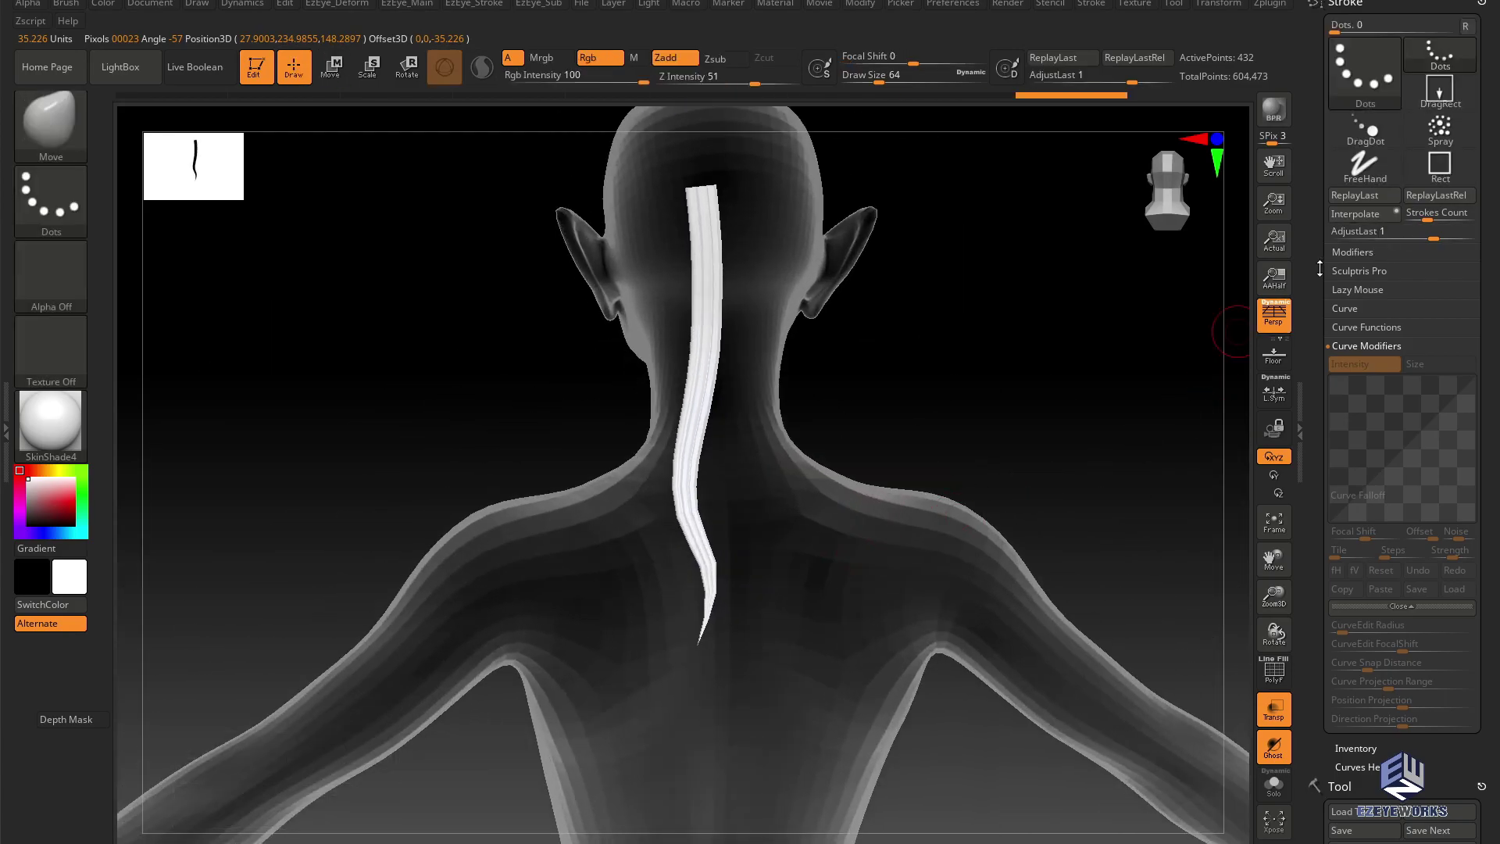
# - Make the guide surface Recovered_Tool12_13 active with its polyframe on, and show the strand subtool Recovered_Tool12_12
pyautogui.click(1326, 363)
pyautogui.click(1315, 10)
pyautogui.click(1381, 543)
pyautogui.keyDown('alt'); pyautogui.click(1029, 376); pyautogui.keyUp('alt')
pyautogui.hotkey('shift', 'f')
pyautogui.hotkey('shift', 'f')
pyautogui.press("'")
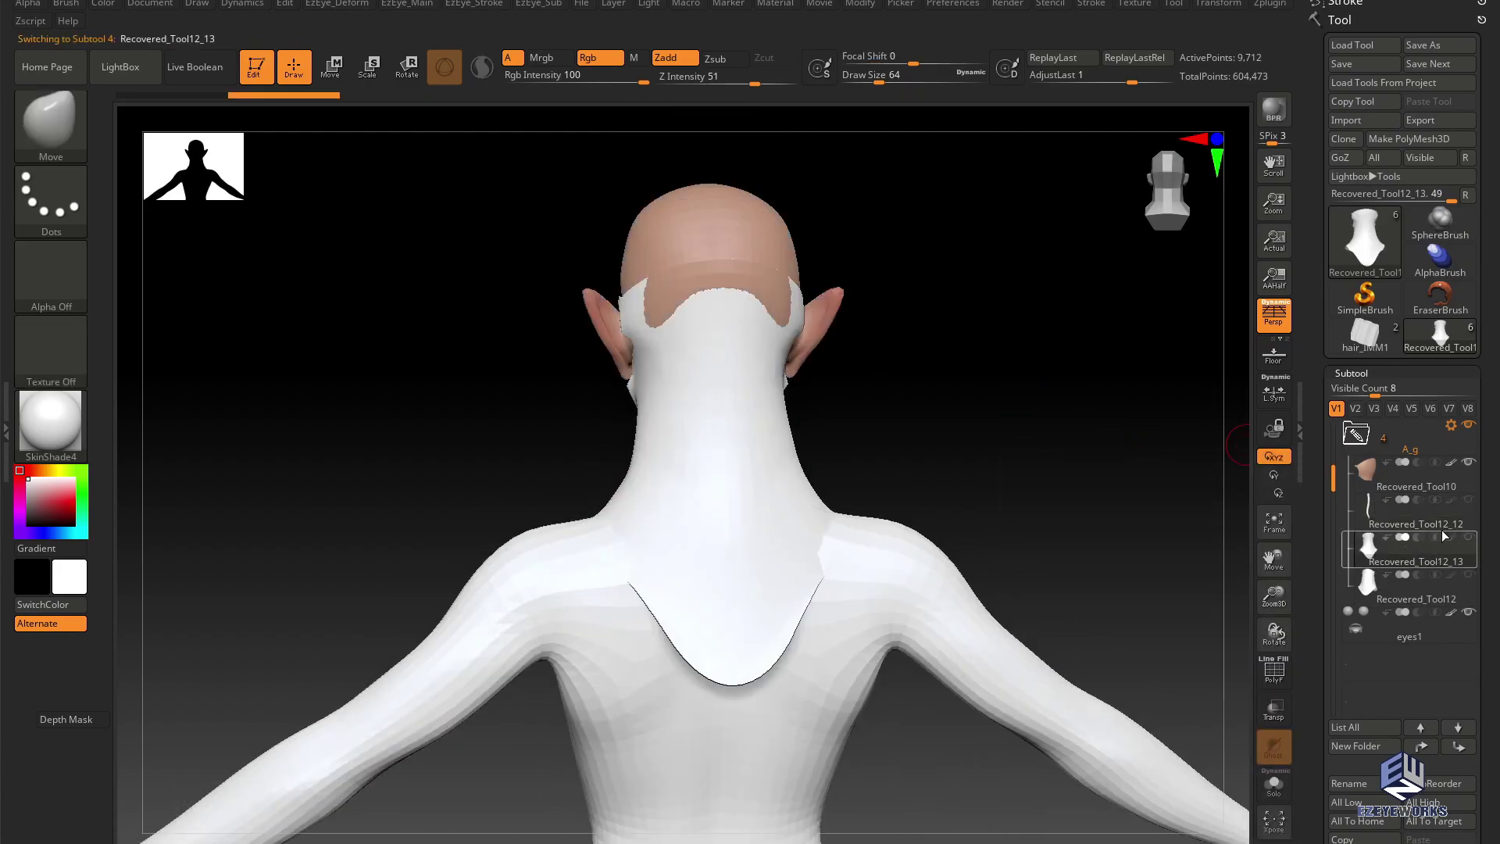
pyautogui.click(1468, 499)
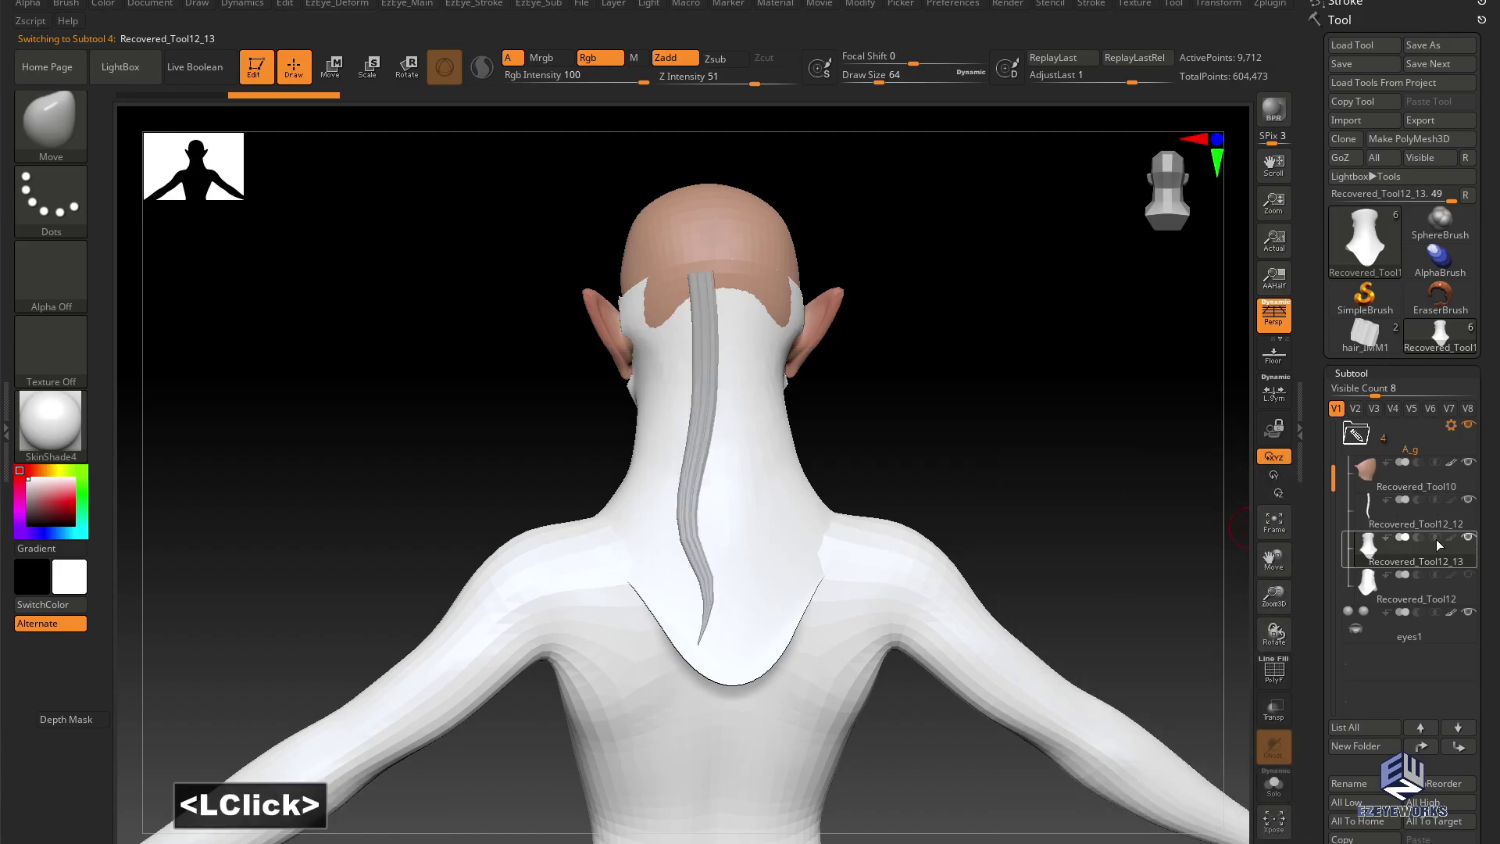
pyautogui.moveTo(1079, 477); pyautogui.dragTo(1028, 469)
pyautogui.hotkey('shift', 'f')
pyautogui.keyDown('alt'); pyautogui.click(663, 349); pyautogui.keyUp('alt')
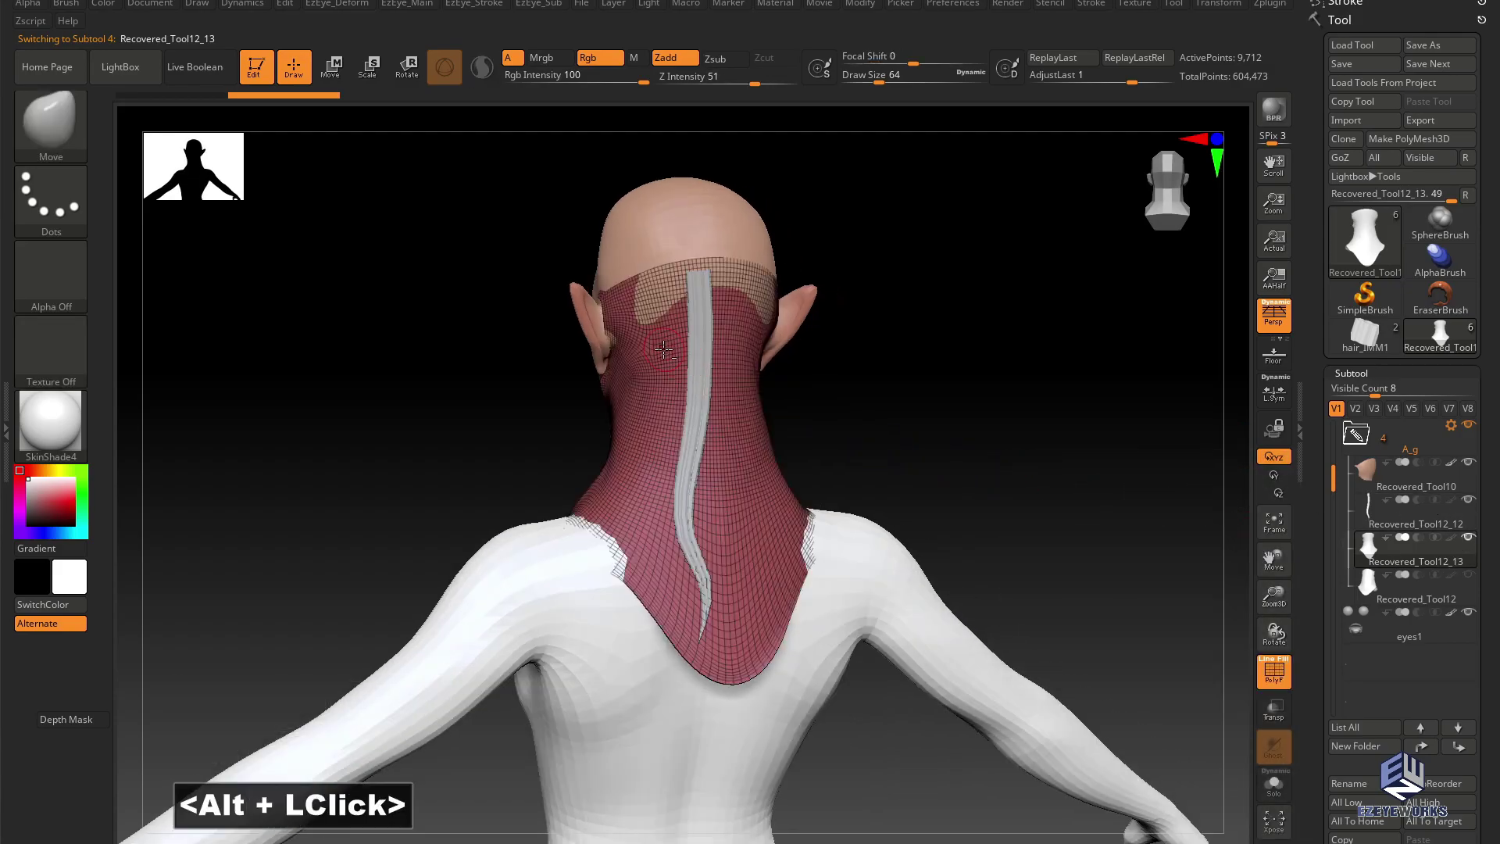
# - Draw a second InsertMesh strand just right of the first, from the hairline down to the guide surface's lower tip
pyautogui.click(39, 111)
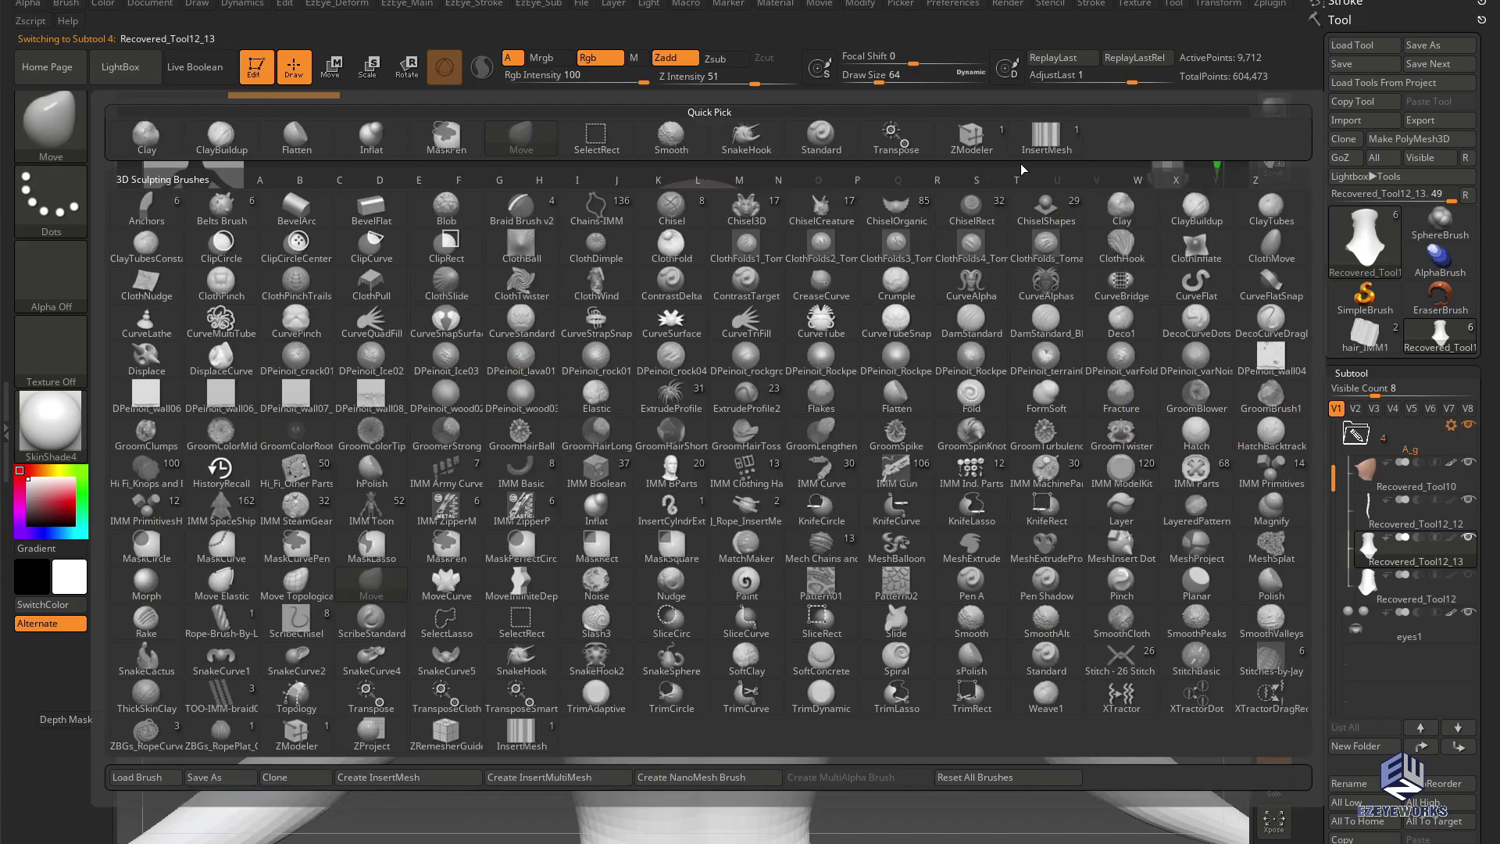
pyautogui.click(1046, 138)
pyautogui.moveTo(581, 377)
pyautogui.mouseDown()
pyautogui.moveTo(526, 375)
pyautogui.moveTo(579, 348)
pyautogui.mouseUp()
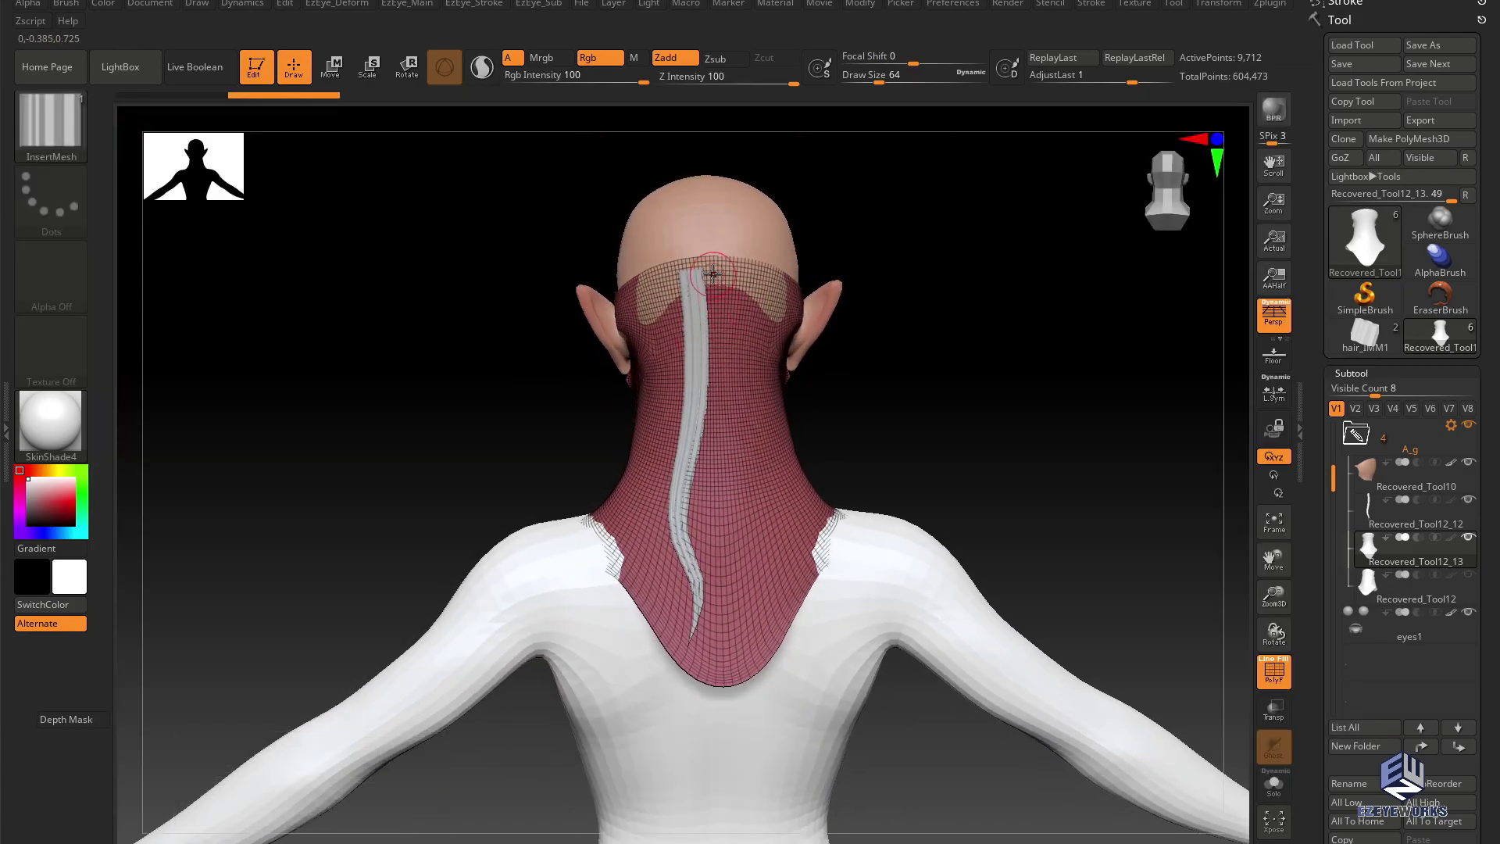
pyautogui.moveTo(712, 274); pyautogui.dragTo(713, 297)
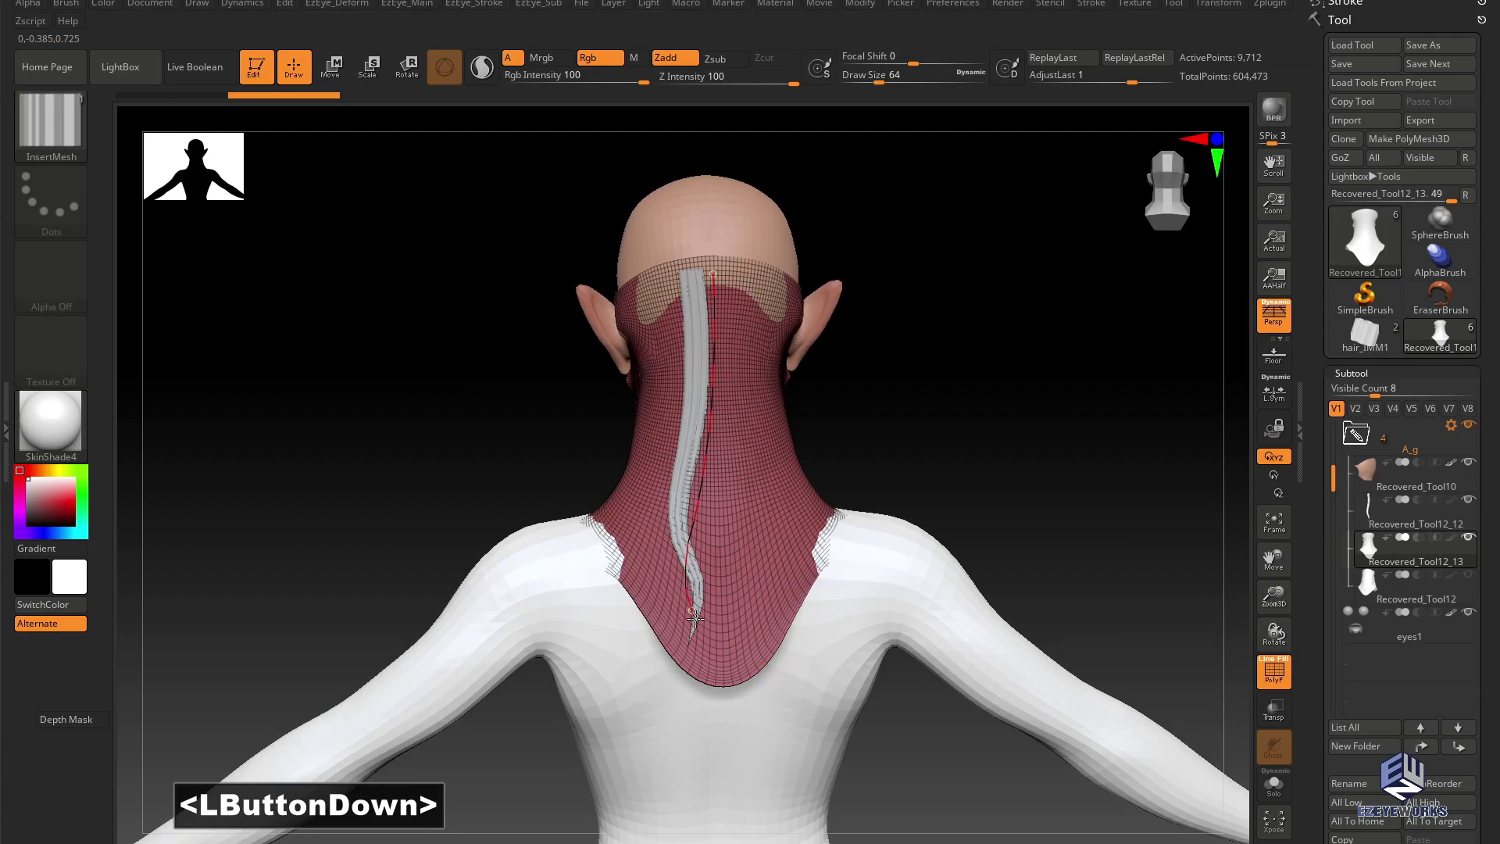
pyautogui.moveTo(709, 661); pyautogui.dragTo(708, 663)
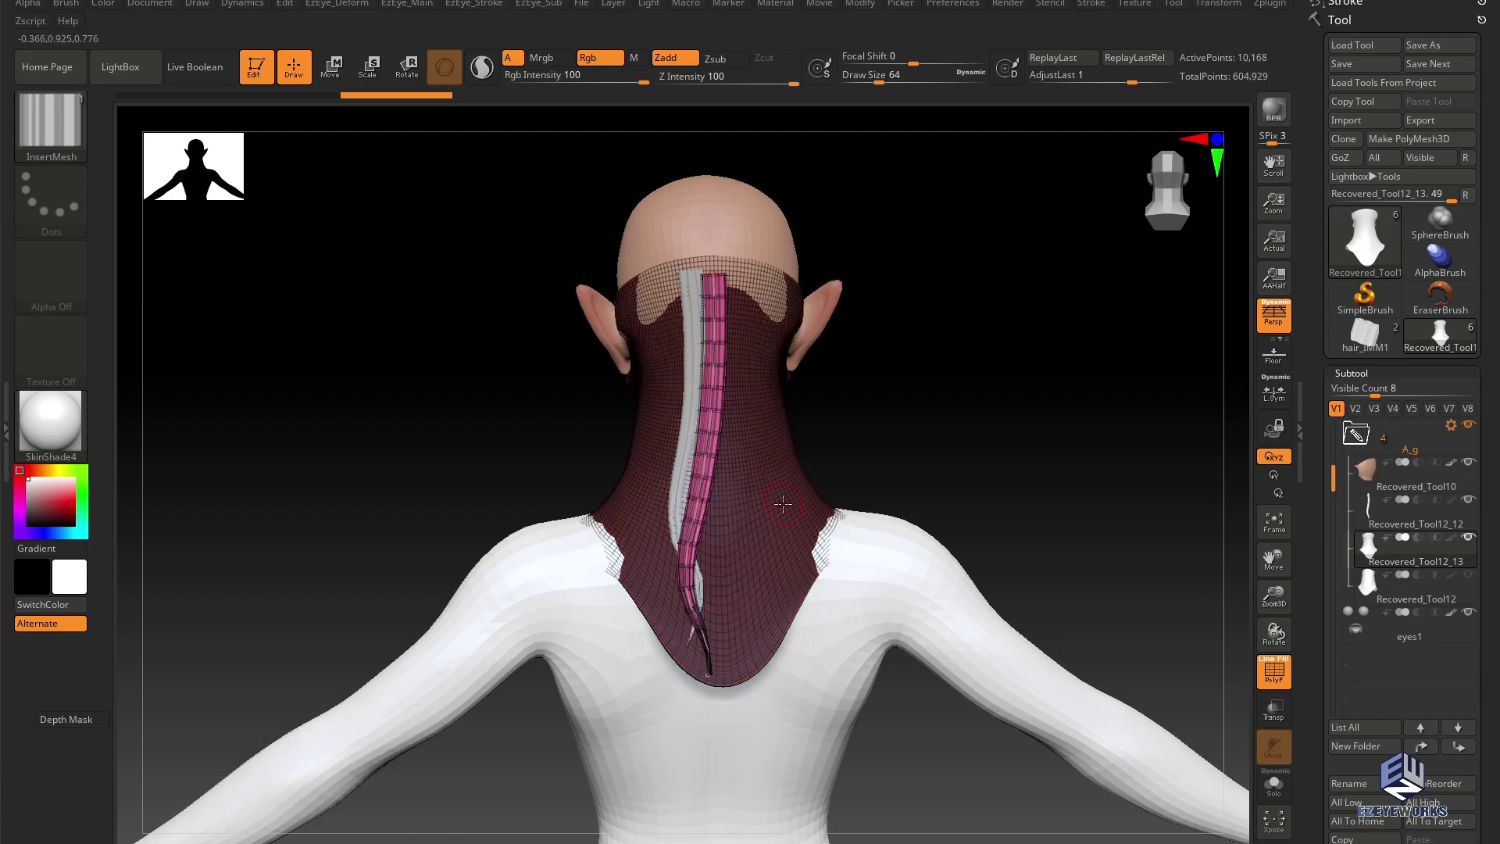
# - Turn off the polyframe and split the second strand into its own subtool using Split Masked Points
pyautogui.keyDown('alt'); pyautogui.moveTo(934, 425); pyautogui.dragTo(965, 491); pyautogui.keyUp('alt')
pyautogui.hotkey('shift', 'f')
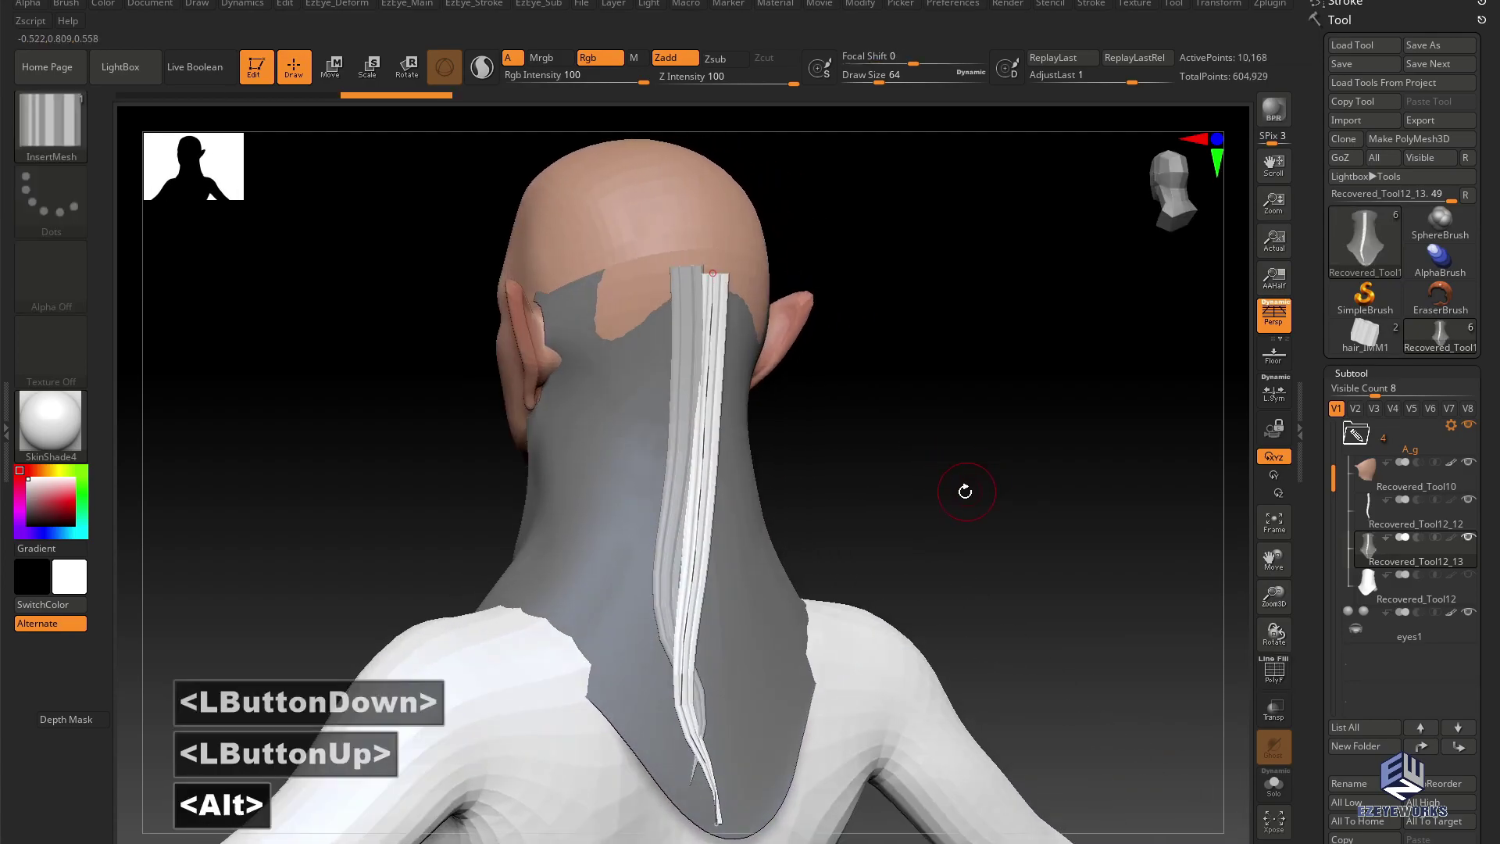
pyautogui.hotkey('alt', 's')
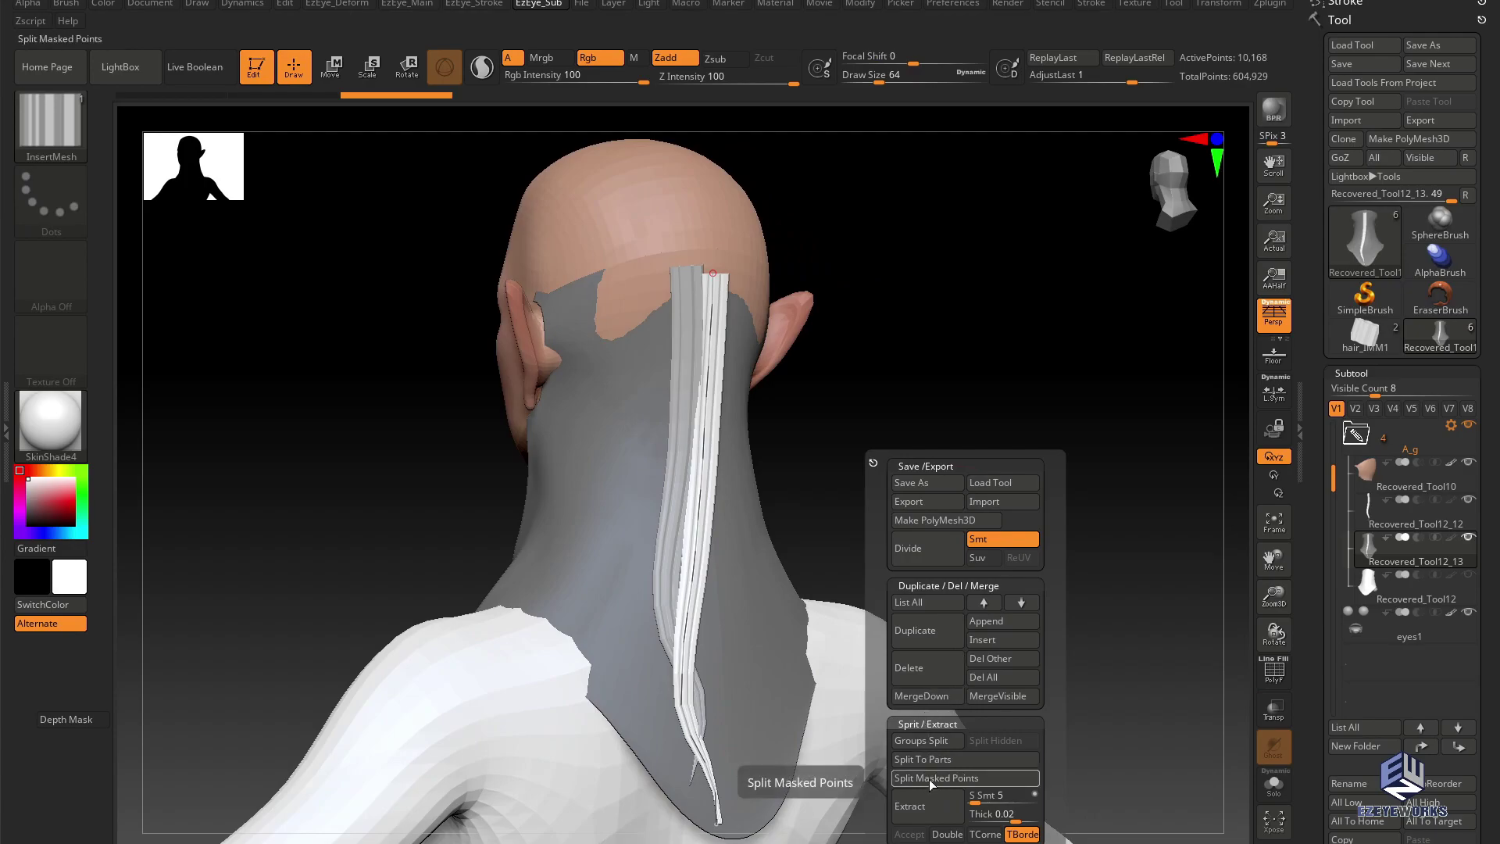
pyautogui.click(930, 780)
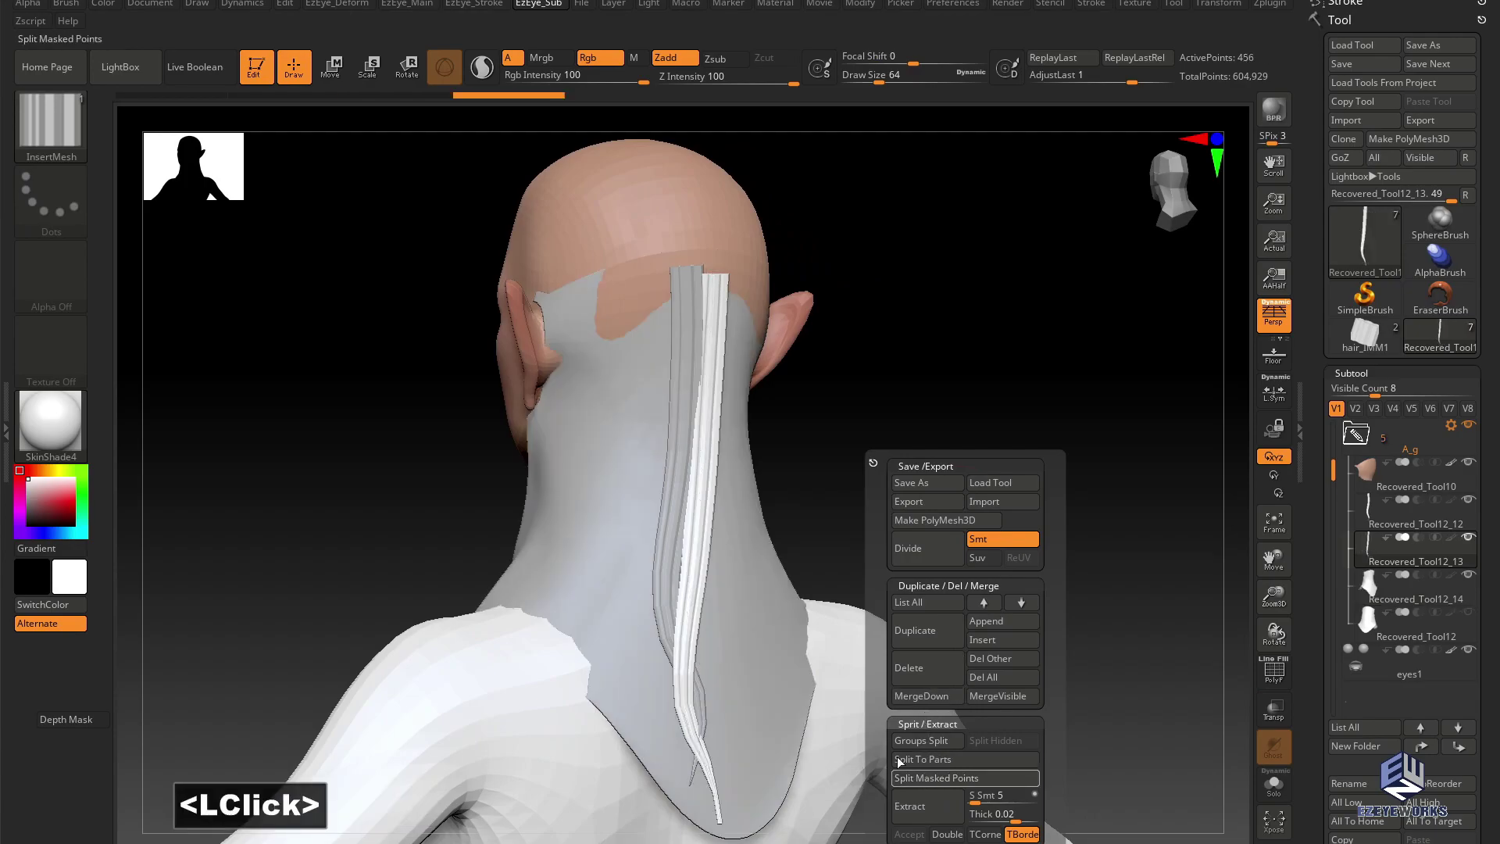
# - Reselect the guide surface with its polyframe on and draw a third InsertMesh strand left of the first down the neck
pyautogui.keyDown('alt'); pyautogui.click(753, 555); pyautogui.keyUp('alt')
pyautogui.moveTo(873, 552); pyautogui.dragTo(932, 534)
pyautogui.hotkey('shift', 'f')
pyautogui.hotkey('shift', 'f')
pyautogui.hotkey('shift', 'f')
pyautogui.hotkey('shift', 'f')
pyautogui.hotkey('shift', 'f')
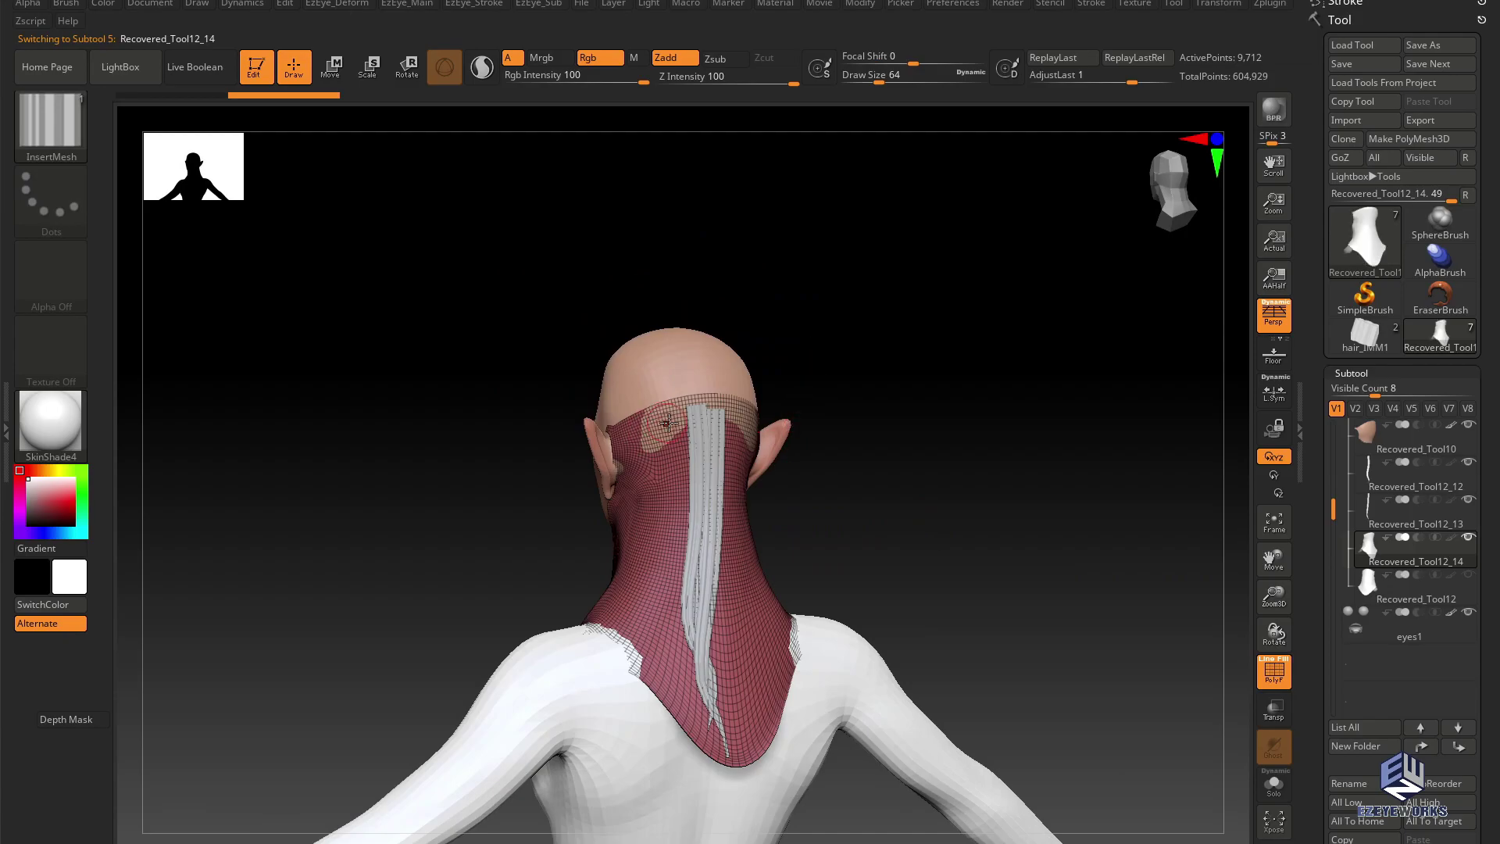
pyautogui.click(676, 427)
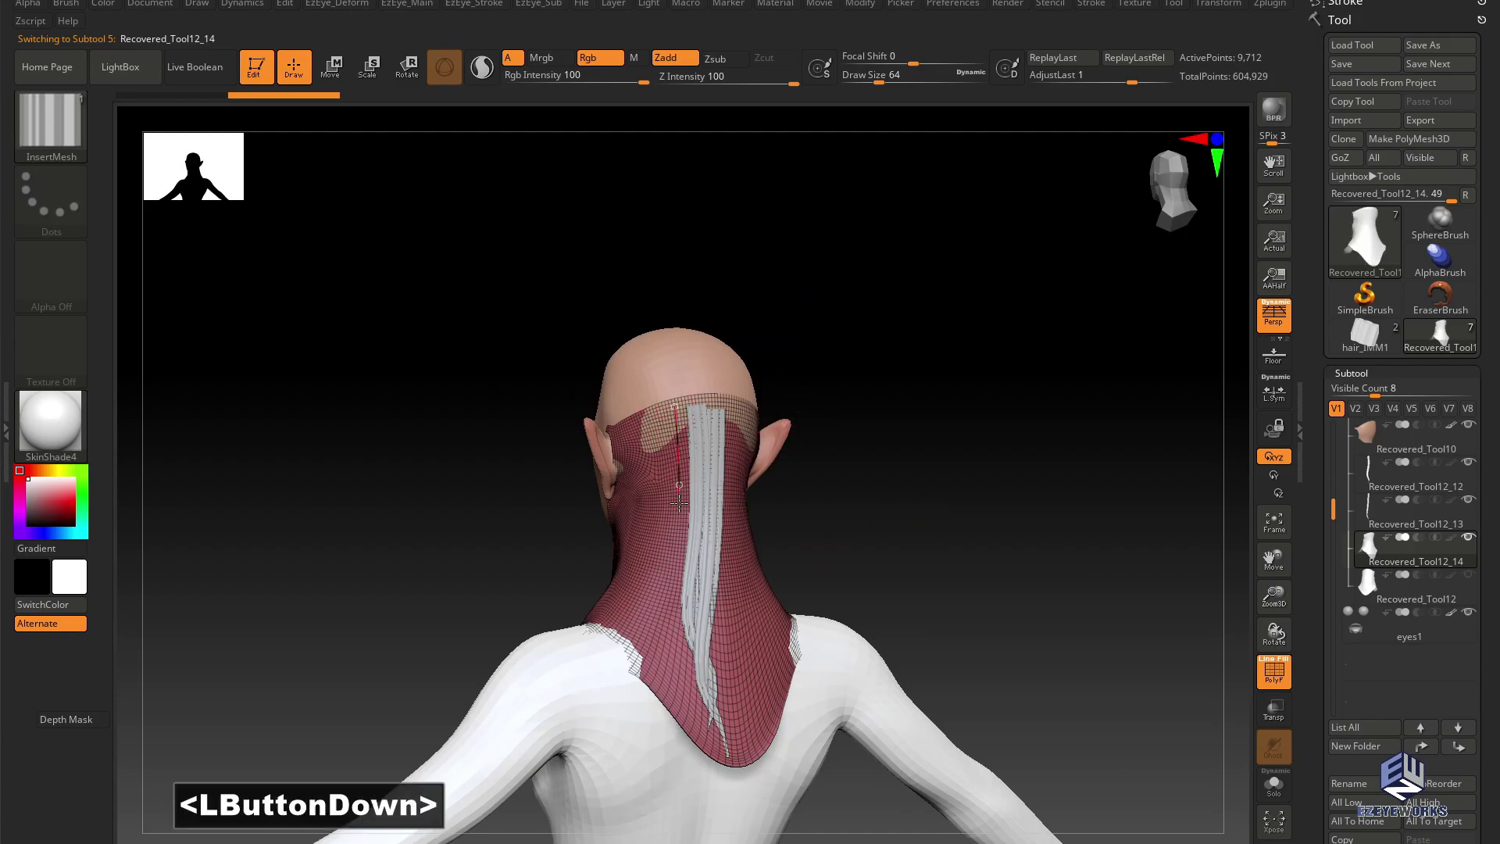
pyautogui.moveTo(677, 541); pyautogui.dragTo(673, 577)
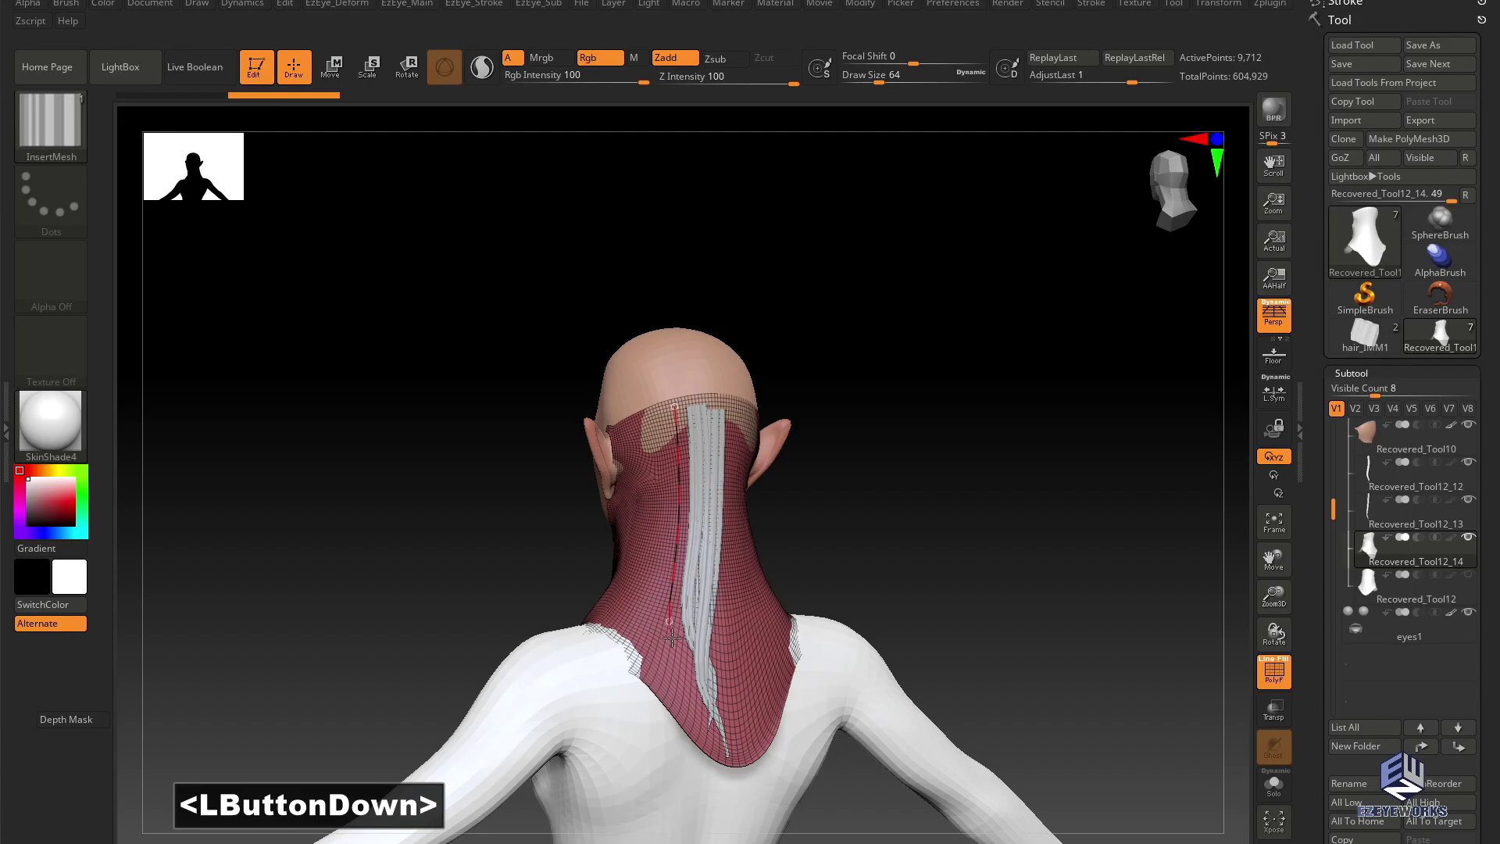
pyautogui.moveTo(679, 719); pyautogui.dragTo(680, 717)
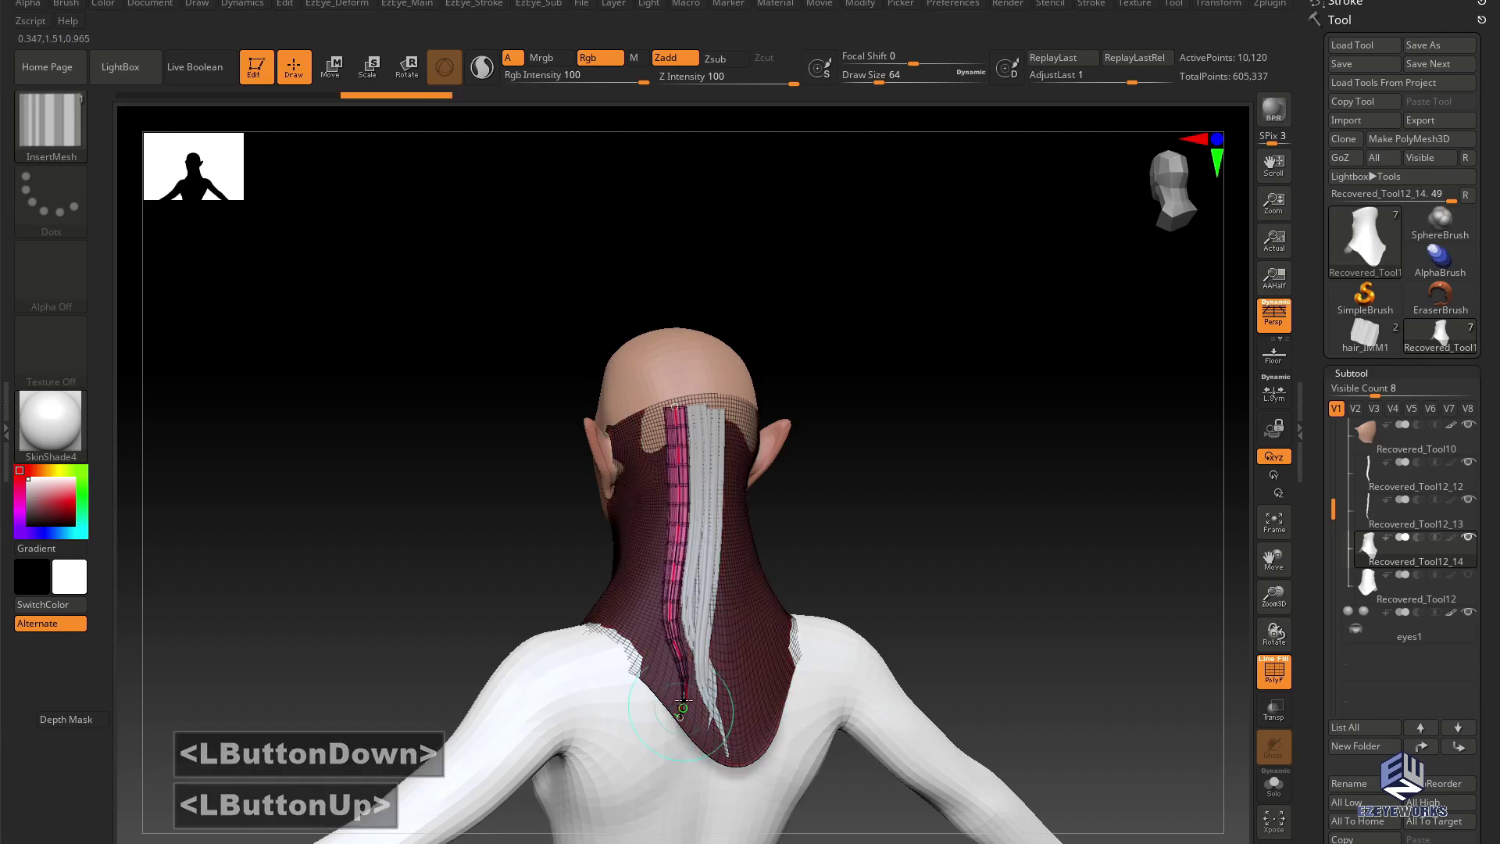
# - Hide the polyframe and separate the third strand from the guide surface using Split Masked Points
pyautogui.hotkey('shift', 'f')
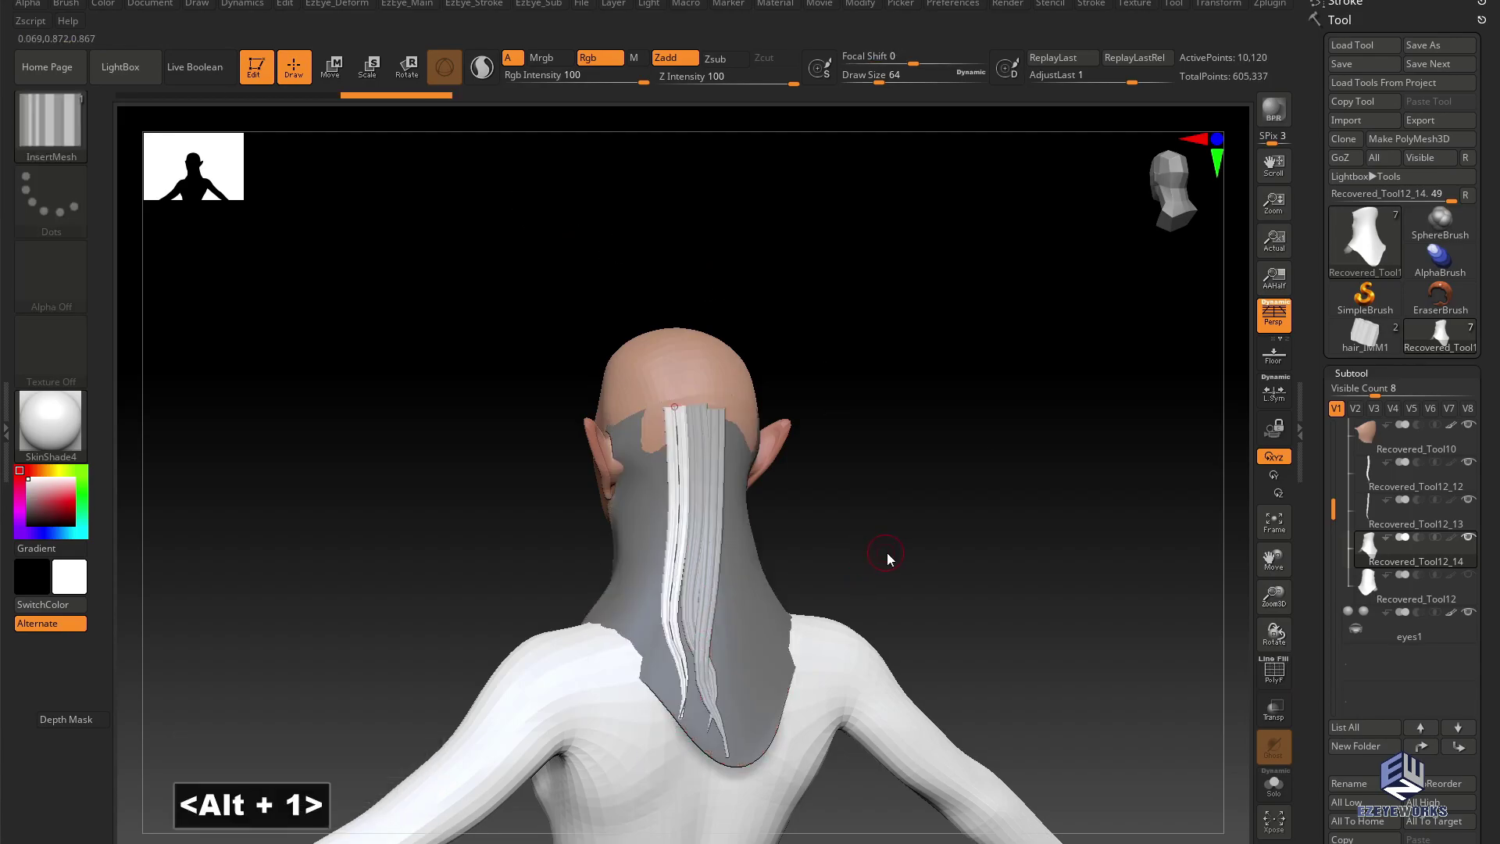
pyautogui.hotkey('alt', 's')
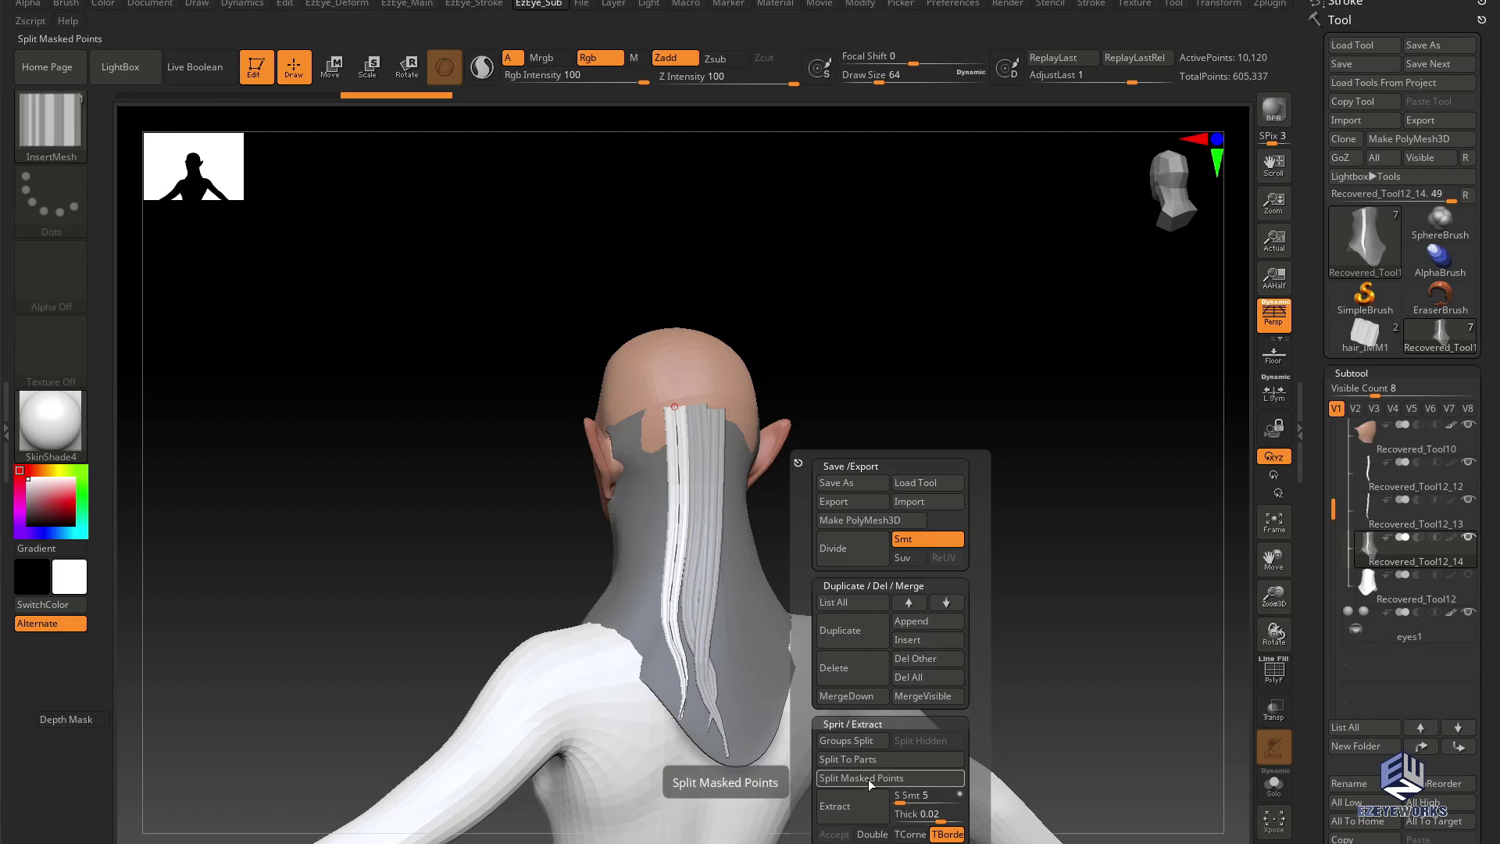
pyautogui.click(868, 780)
# - Reselect the guide surface and draw a fourth InsertMesh strand left of the third, curving in towards the lower tip
pyautogui.keyDown('alt'); pyautogui.click(730, 585); pyautogui.keyUp('alt')
pyautogui.moveTo(857, 559)
pyautogui.mouseDown()
pyautogui.moveTo(917, 553)
pyautogui.moveTo(499, 440)
pyautogui.moveTo(661, 436)
pyautogui.mouseUp()
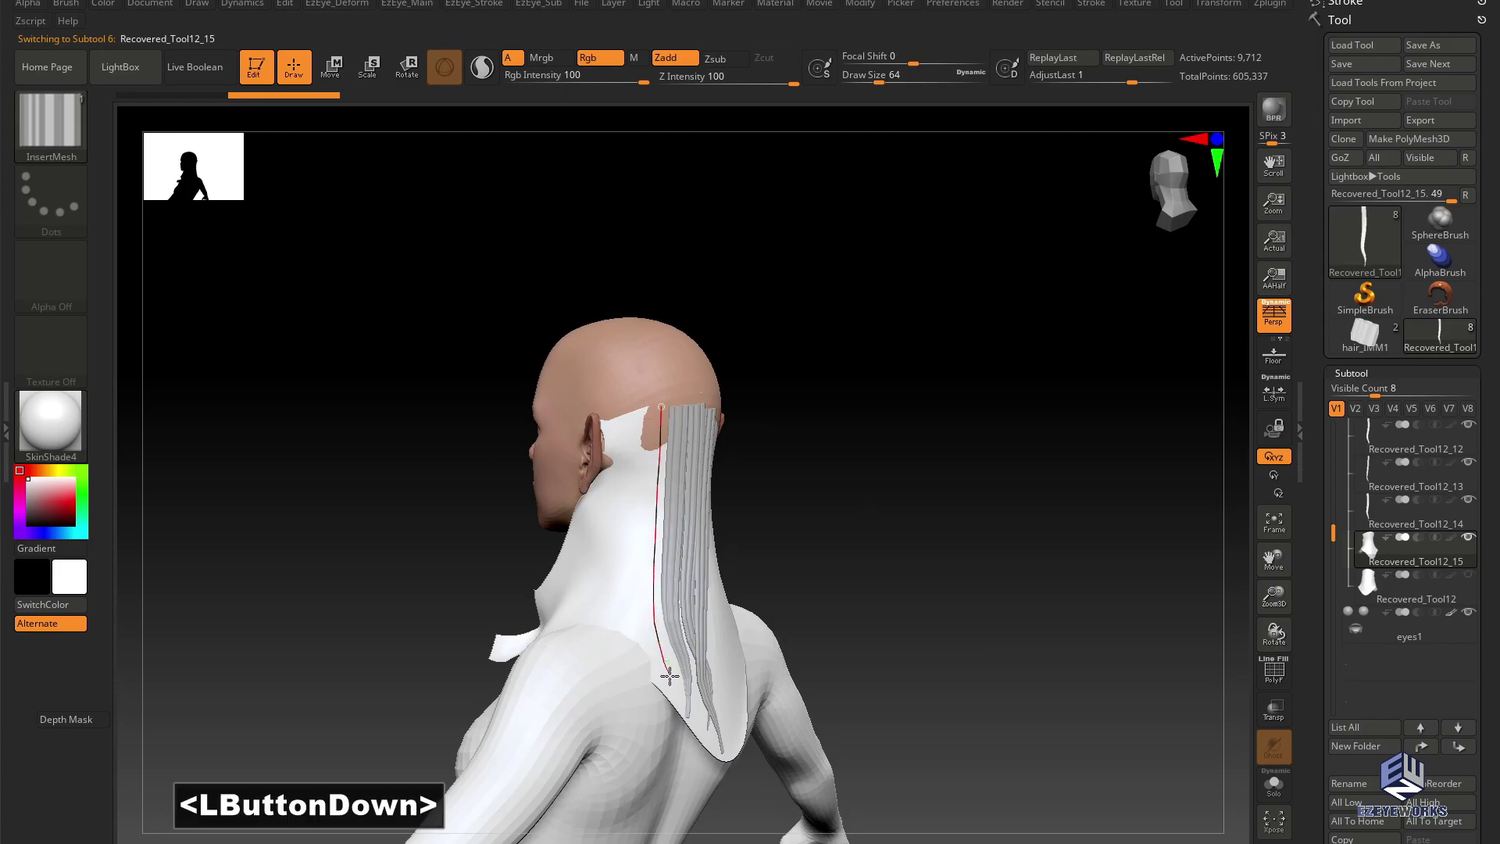
pyautogui.moveTo(687, 697); pyautogui.dragTo(688, 699)
# - Separate the fourth hair strand from the guide surface using Split Masked Points
pyautogui.moveTo(812, 515); pyautogui.dragTo(860, 512)
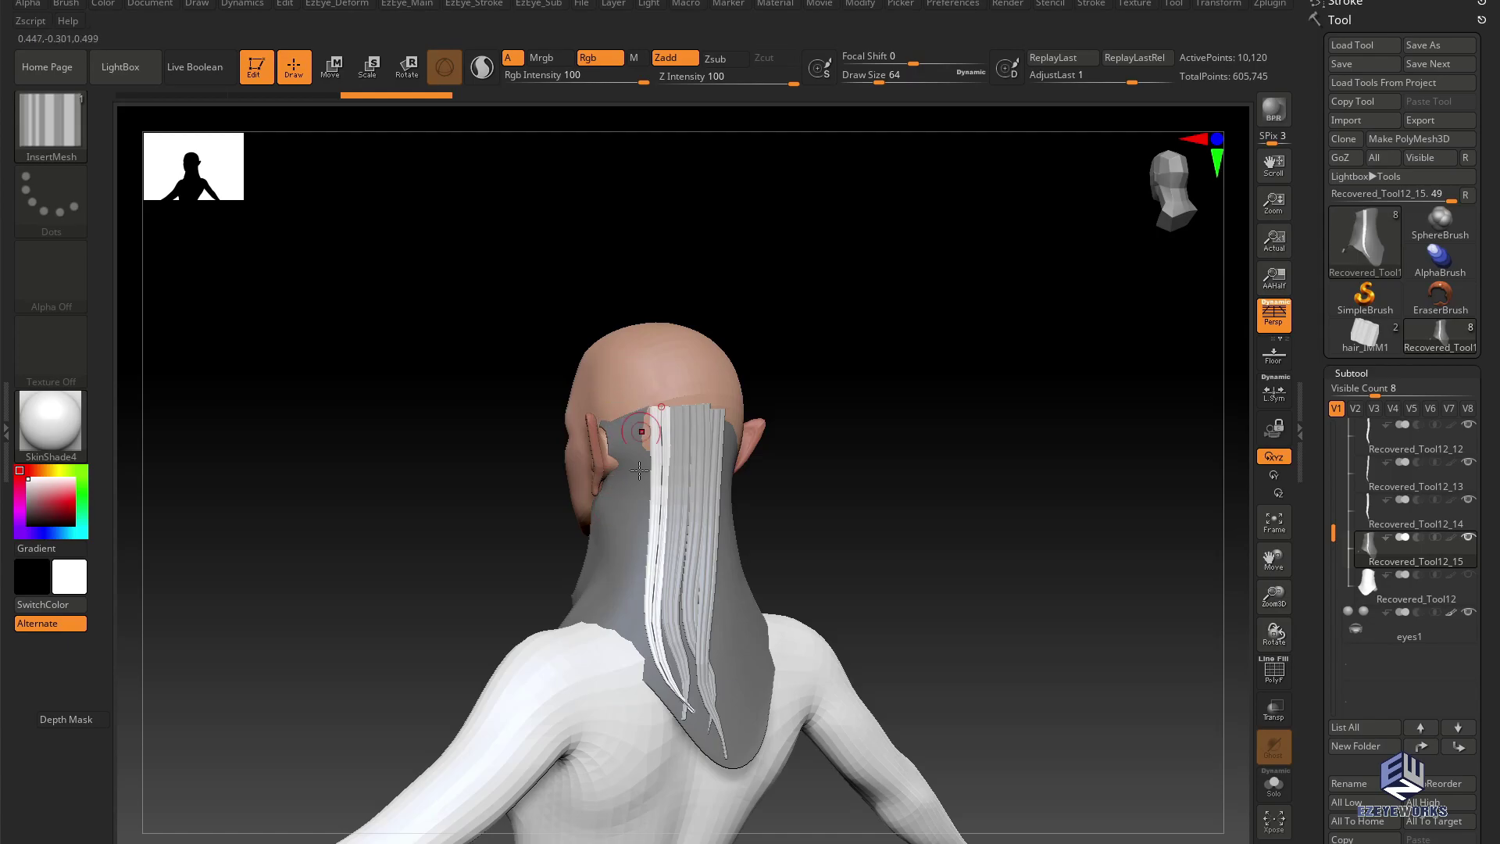
pyautogui.moveTo(508, 367); pyautogui.dragTo(539, 358)
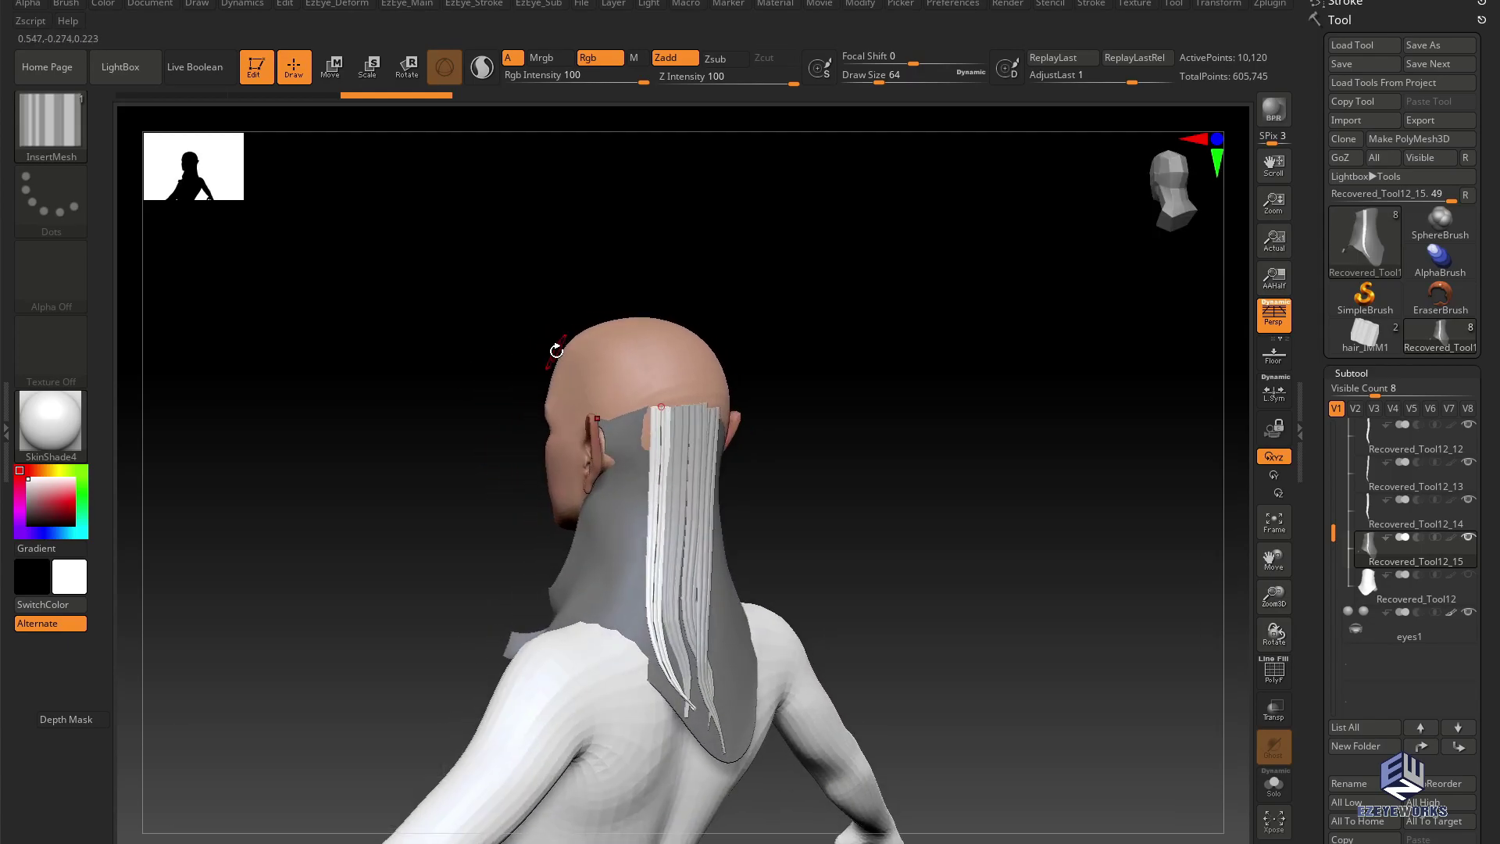
pyautogui.moveTo(867, 428); pyautogui.dragTo(828, 429)
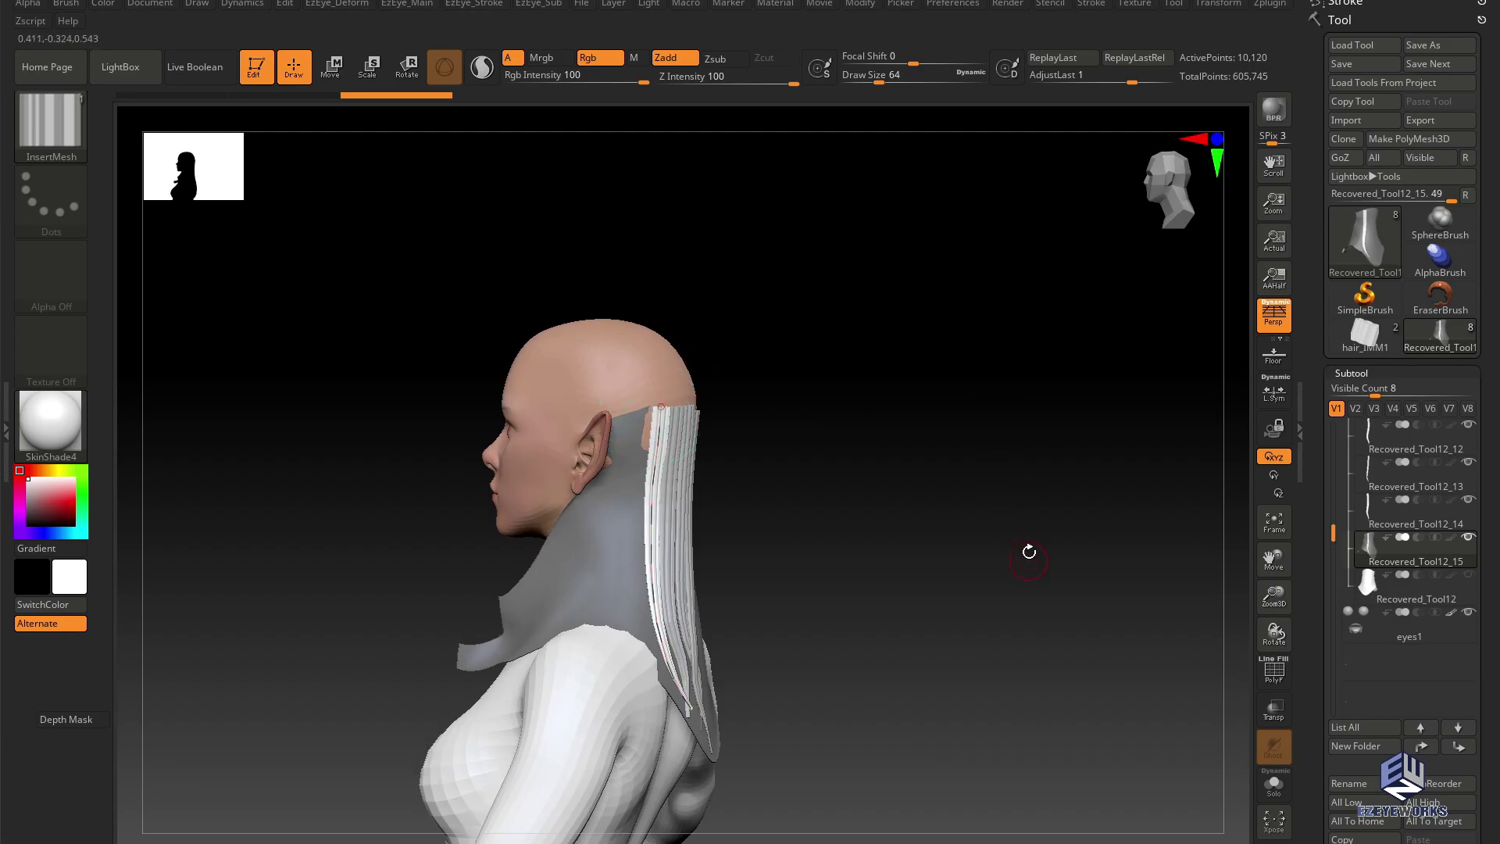
pyautogui.moveTo(1012, 572); pyautogui.dragTo(850, 544)
pyautogui.hotkey('alt', '1')
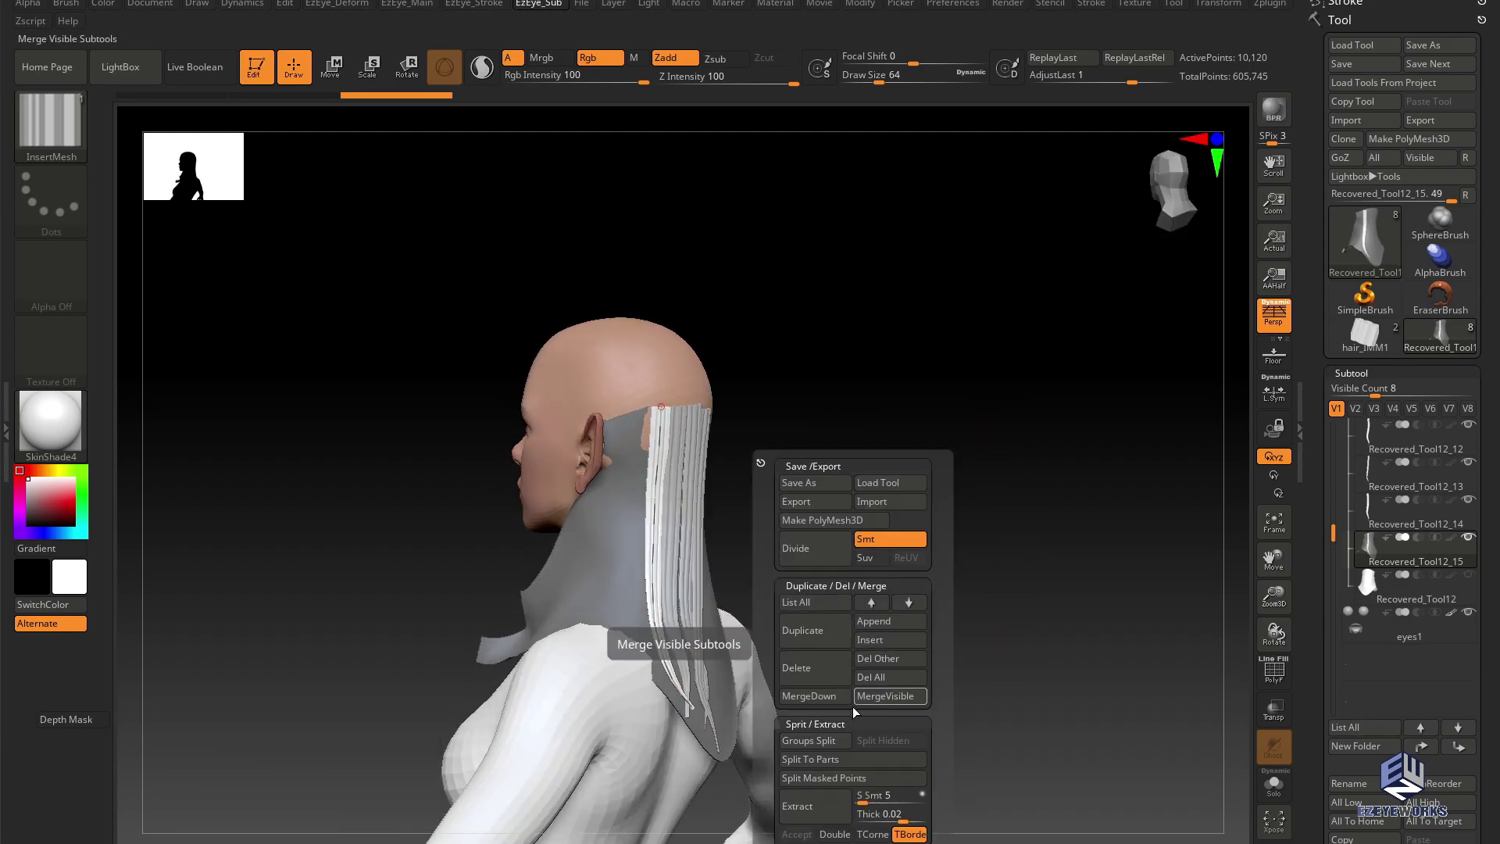
pyautogui.click(838, 778)
# - Reselect the guide surface and draw a fifth InsertMesh strand beside the fourth on the ear side, curving down to the back
pyautogui.keyDown('alt'); pyautogui.click(613, 526); pyautogui.keyUp('alt')
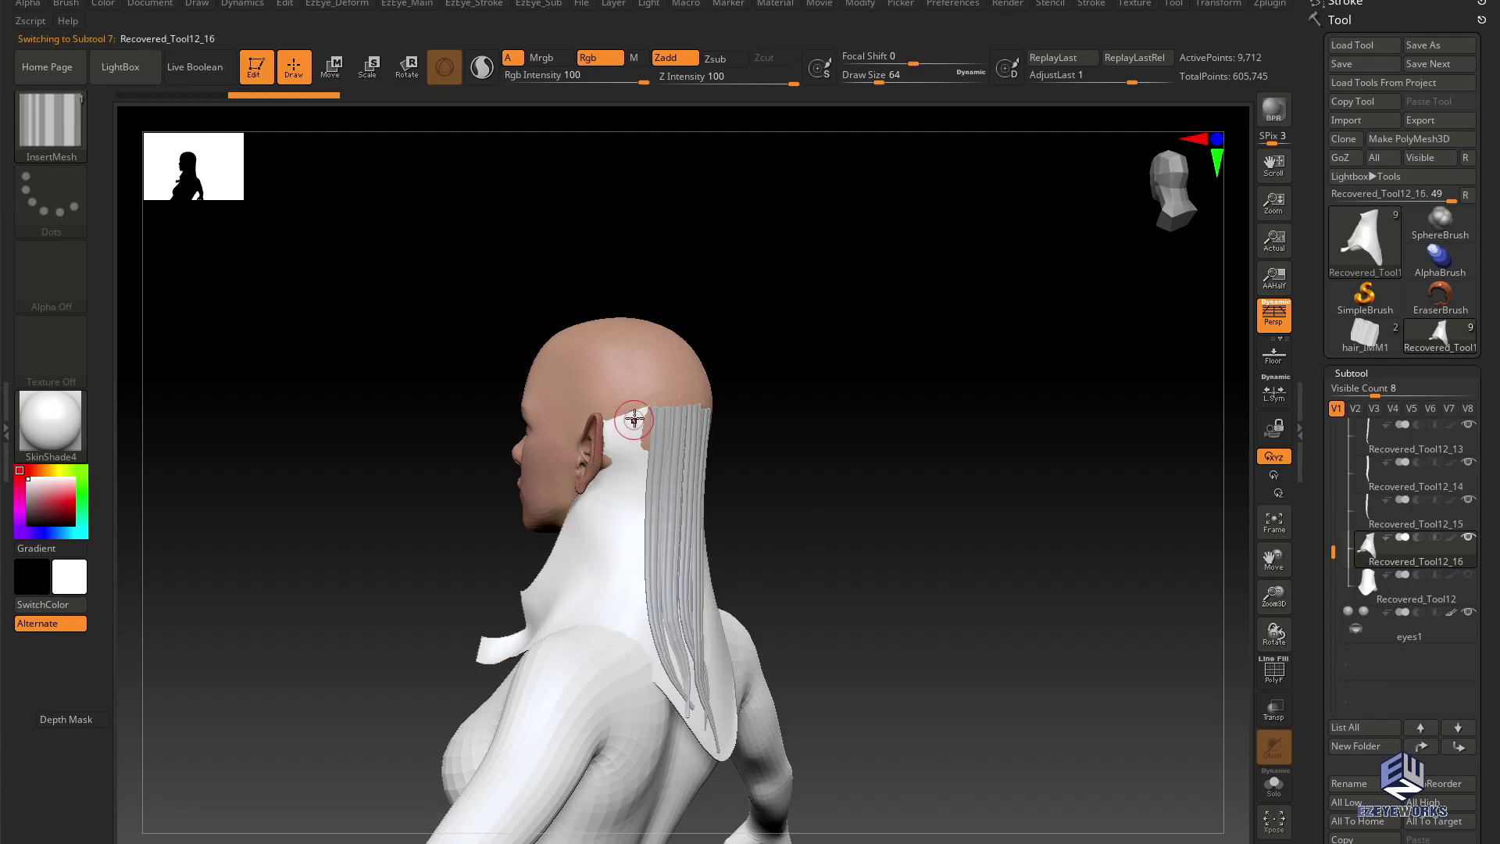
pyautogui.moveTo(641, 412); pyautogui.dragTo(639, 439)
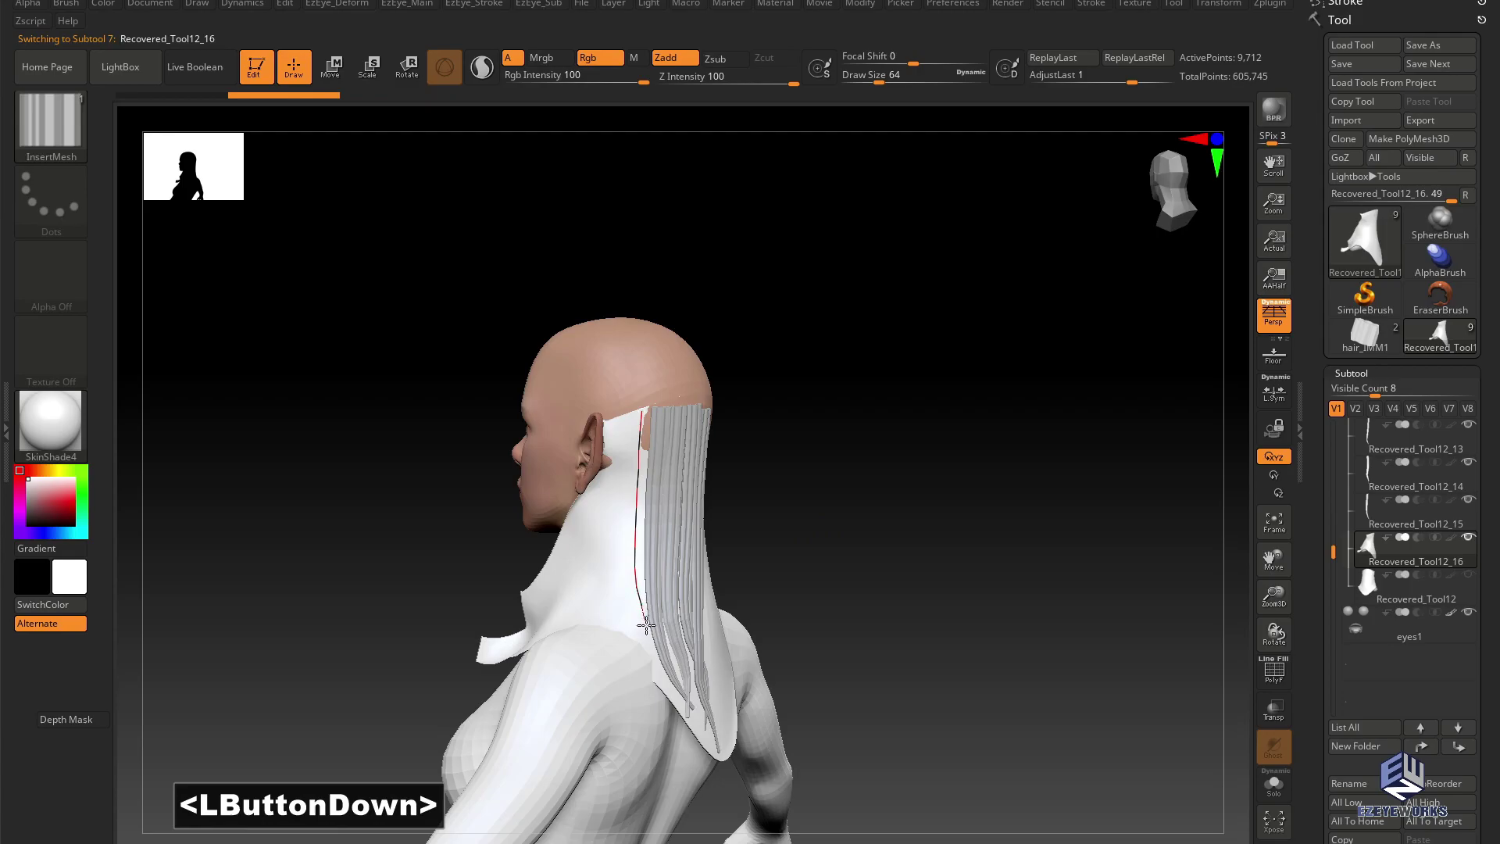
pyautogui.moveTo(709, 694); pyautogui.dragTo(711, 696)
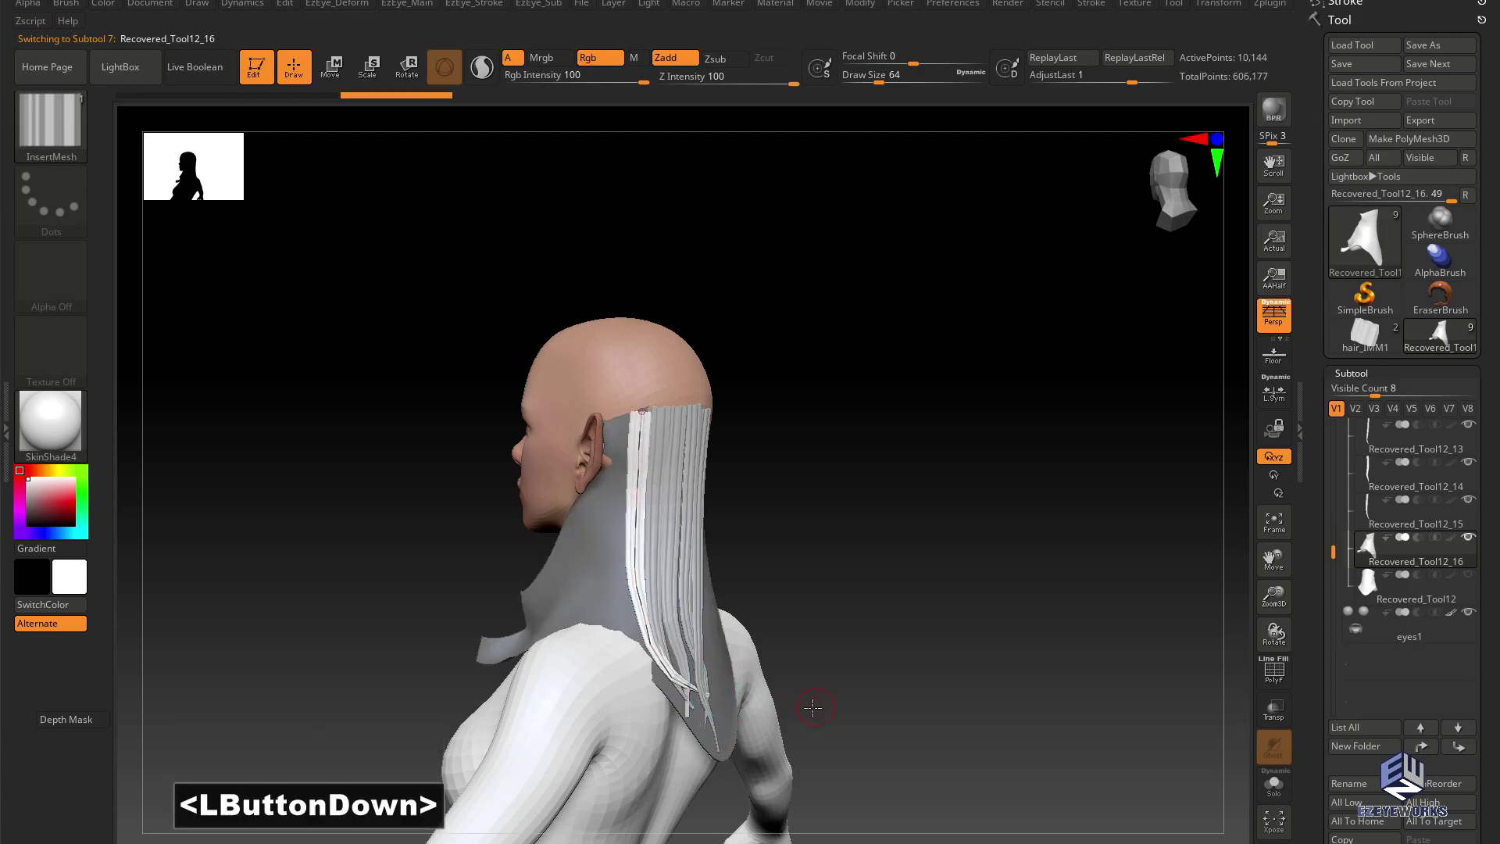
pyautogui.moveTo(810, 706); pyautogui.dragTo(765, 668)
pyautogui.moveTo(946, 534); pyautogui.dragTo(782, 536)
# - Reshape the lower end of the fifth strand's curve so its tip follows the guide's lower back edge
pyautogui.click(743, 654)
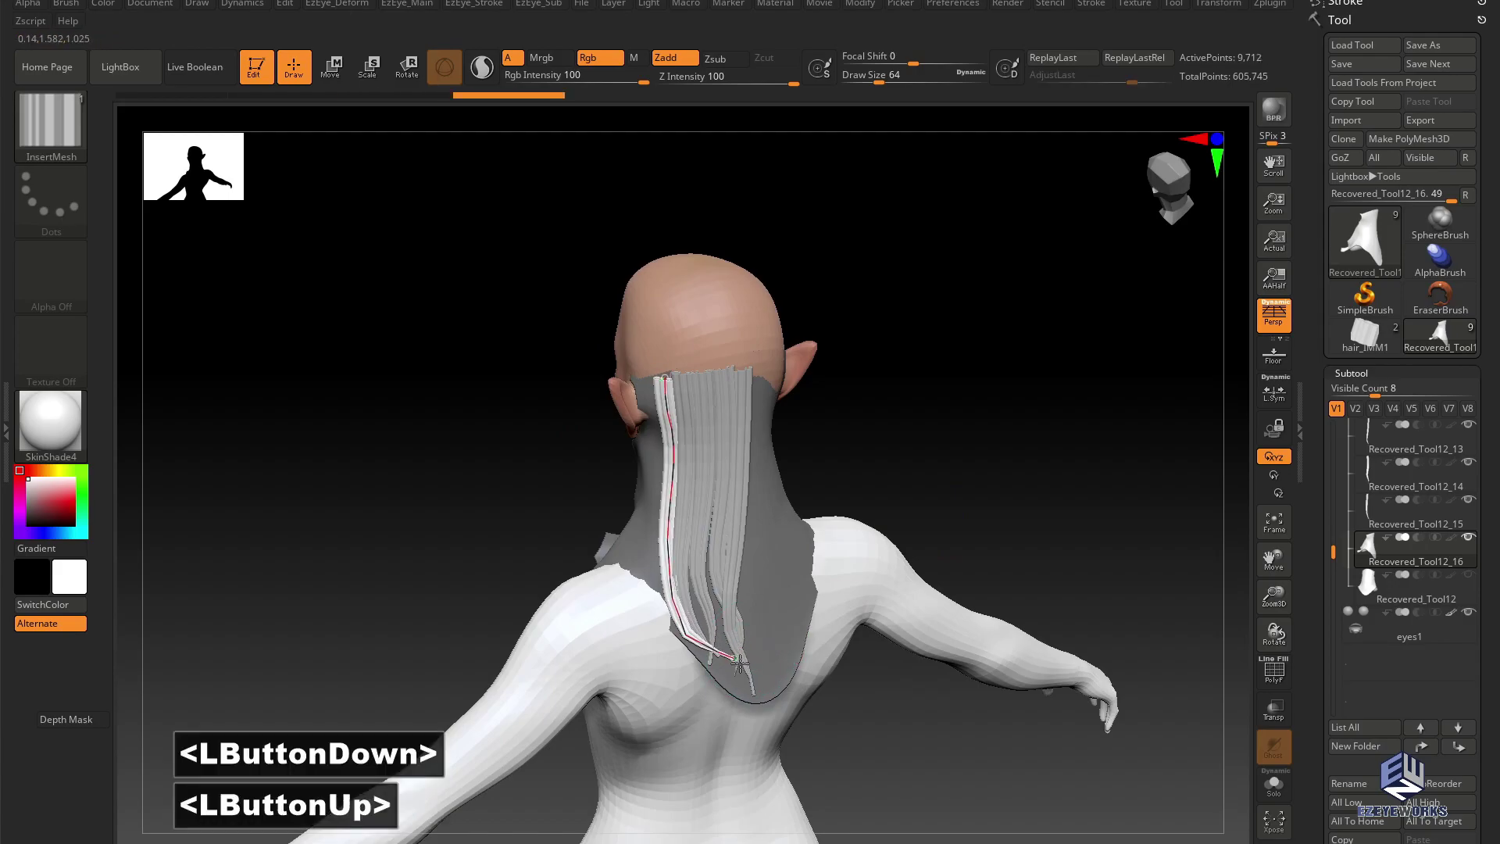
pyautogui.click(740, 655)
pyautogui.click(740, 655)
pyautogui.moveTo(740, 655); pyautogui.dragTo(729, 662)
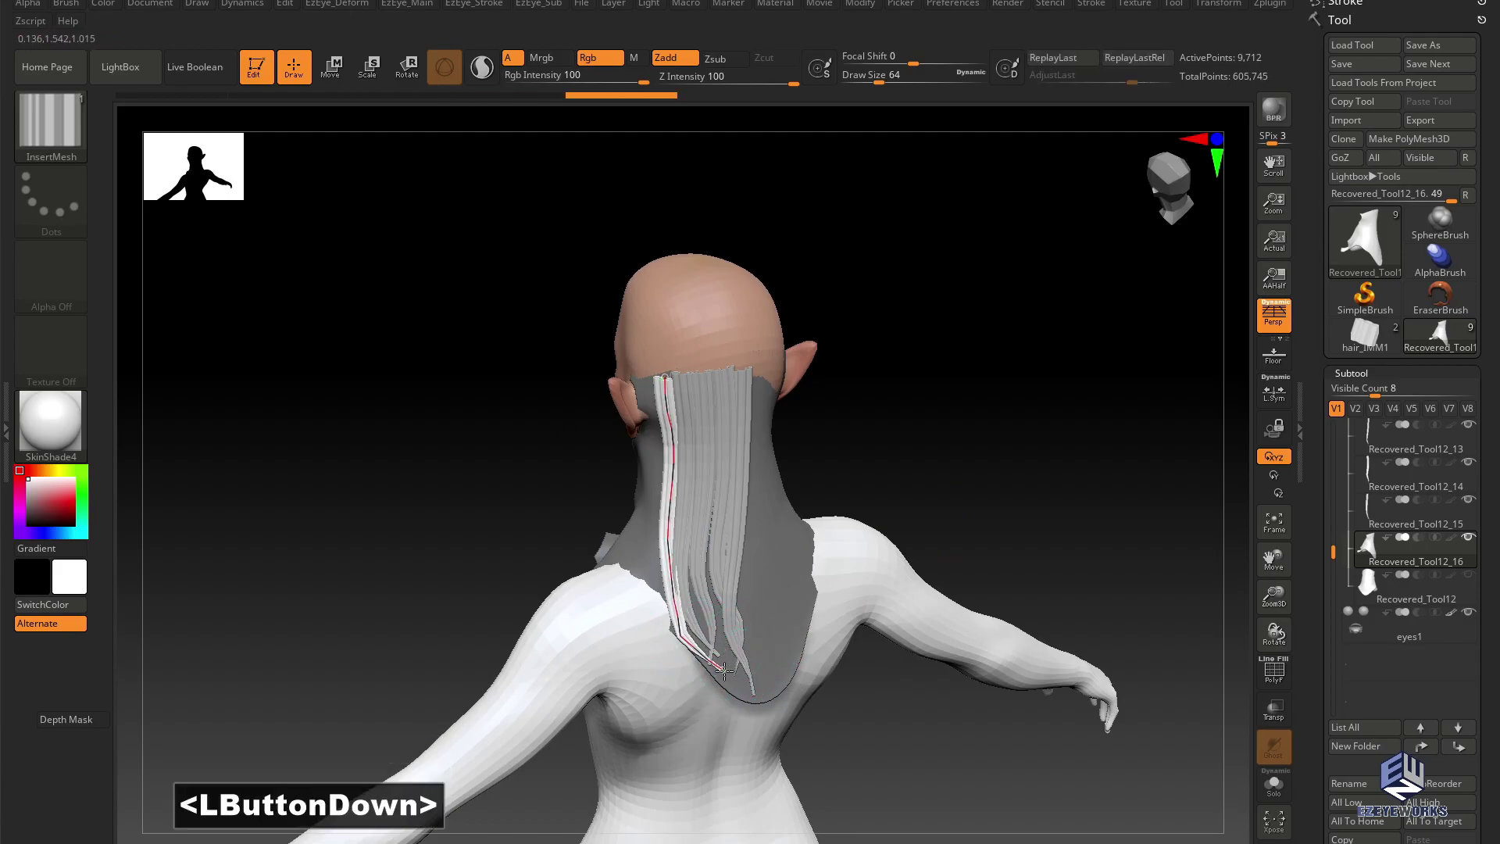
pyautogui.click(688, 632)
pyautogui.click(691, 630)
pyautogui.moveTo(898, 442); pyautogui.dragTo(930, 429)
pyautogui.keyDown('shift'); pyautogui.click(917, 511); pyautogui.keyUp('shift')
pyautogui.keyDown('alt'); pyautogui.moveTo(917, 511); pyautogui.dragTo(941, 593); pyautogui.keyUp('alt')
pyautogui.keyDown('alt'); pyautogui.moveTo(898, 539); pyautogui.dragTo(978, 579); pyautogui.keyUp('alt')
pyautogui.moveTo(898, 353); pyautogui.dragTo(868, 367)
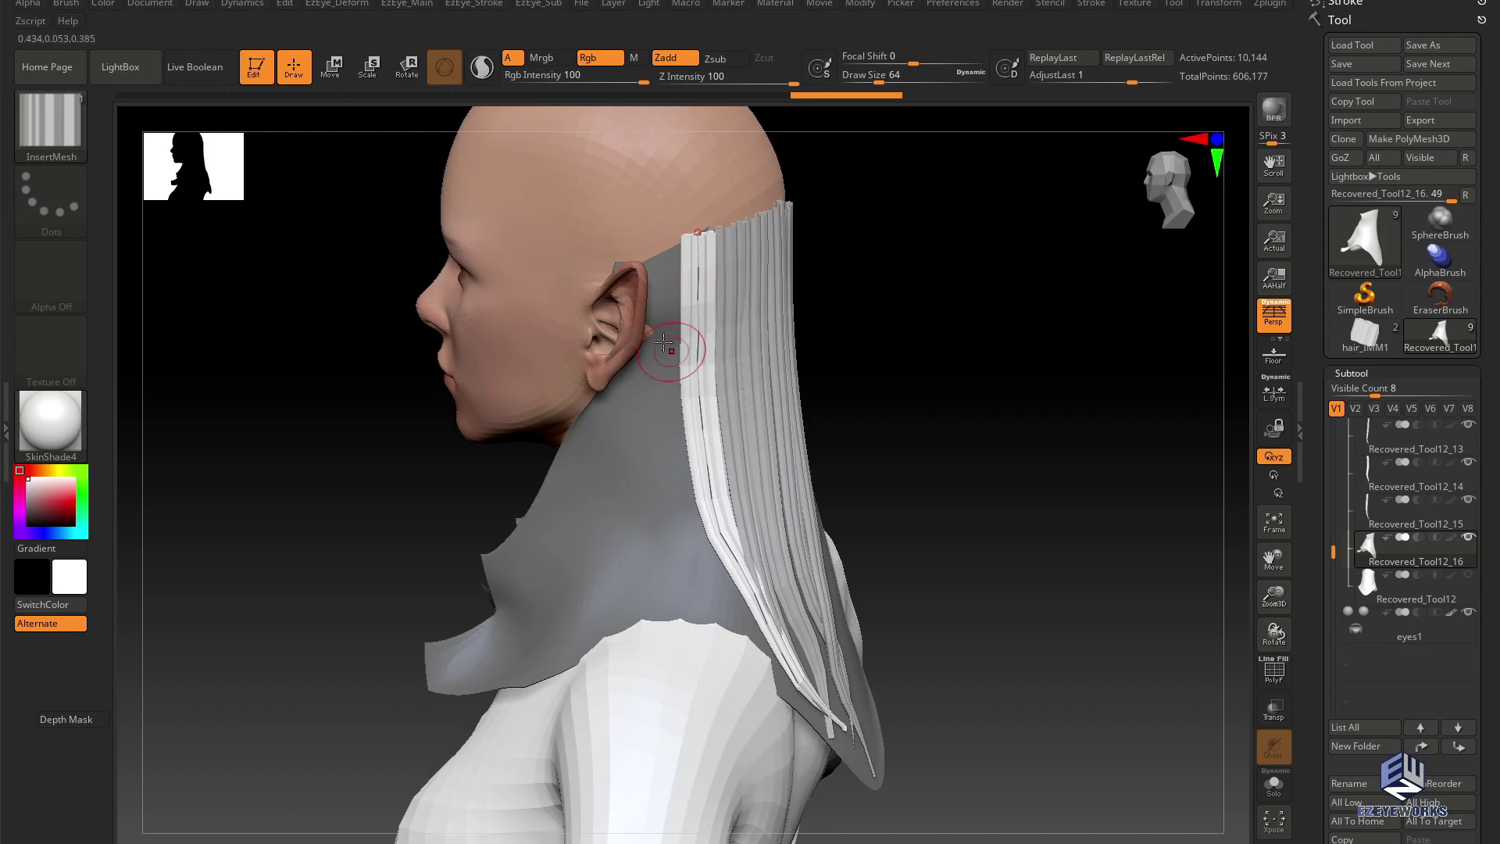
pyautogui.moveTo(940, 526); pyautogui.dragTo(998, 513)
pyautogui.moveTo(929, 391); pyautogui.dragTo(880, 409)
pyautogui.moveTo(635, 267); pyautogui.dragTo(640, 319)
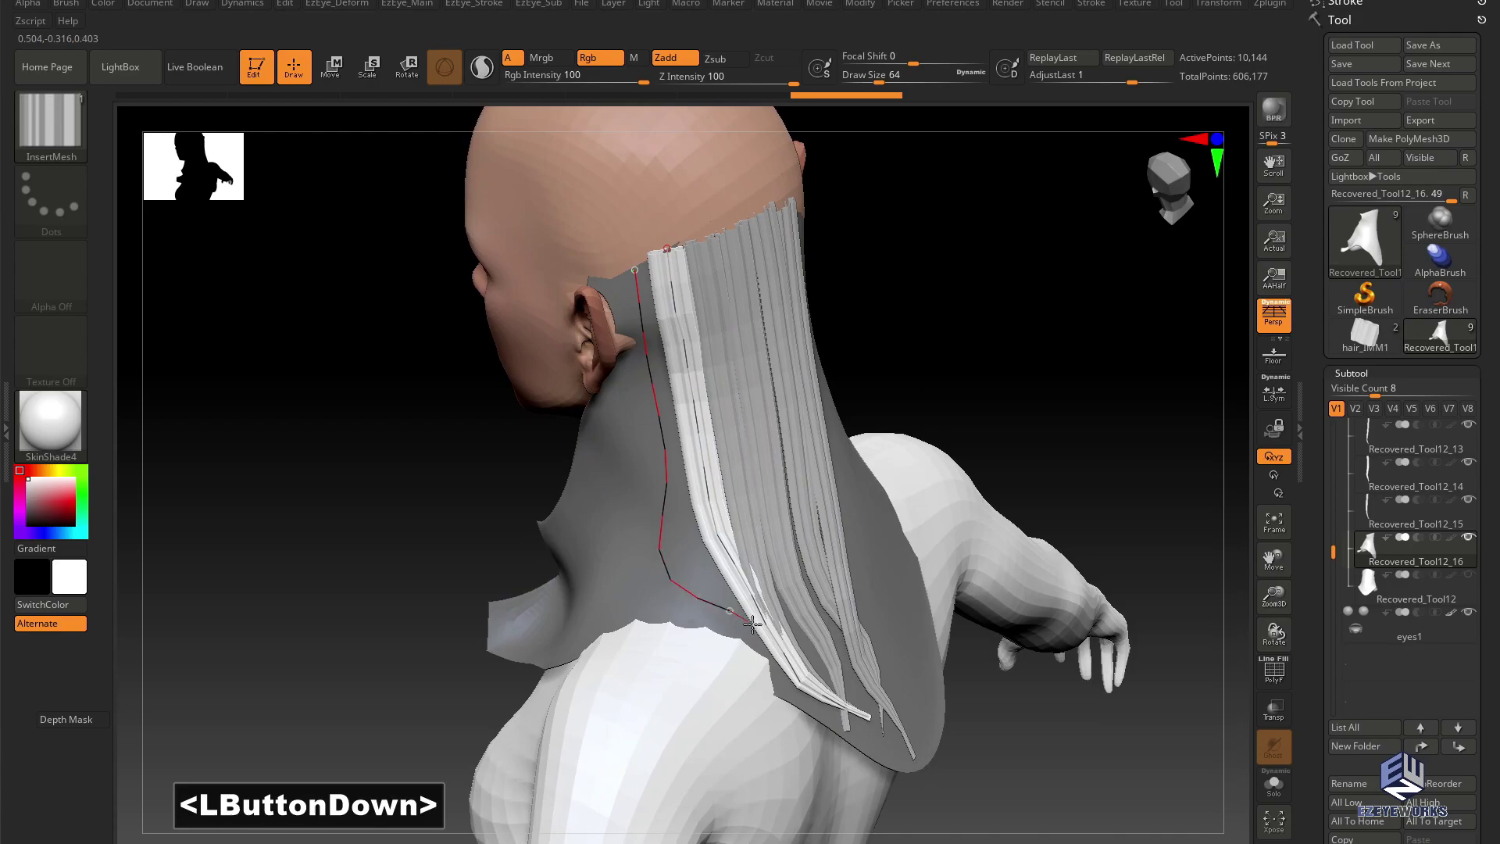
pyautogui.moveTo(784, 686); pyautogui.dragTo(786, 686)
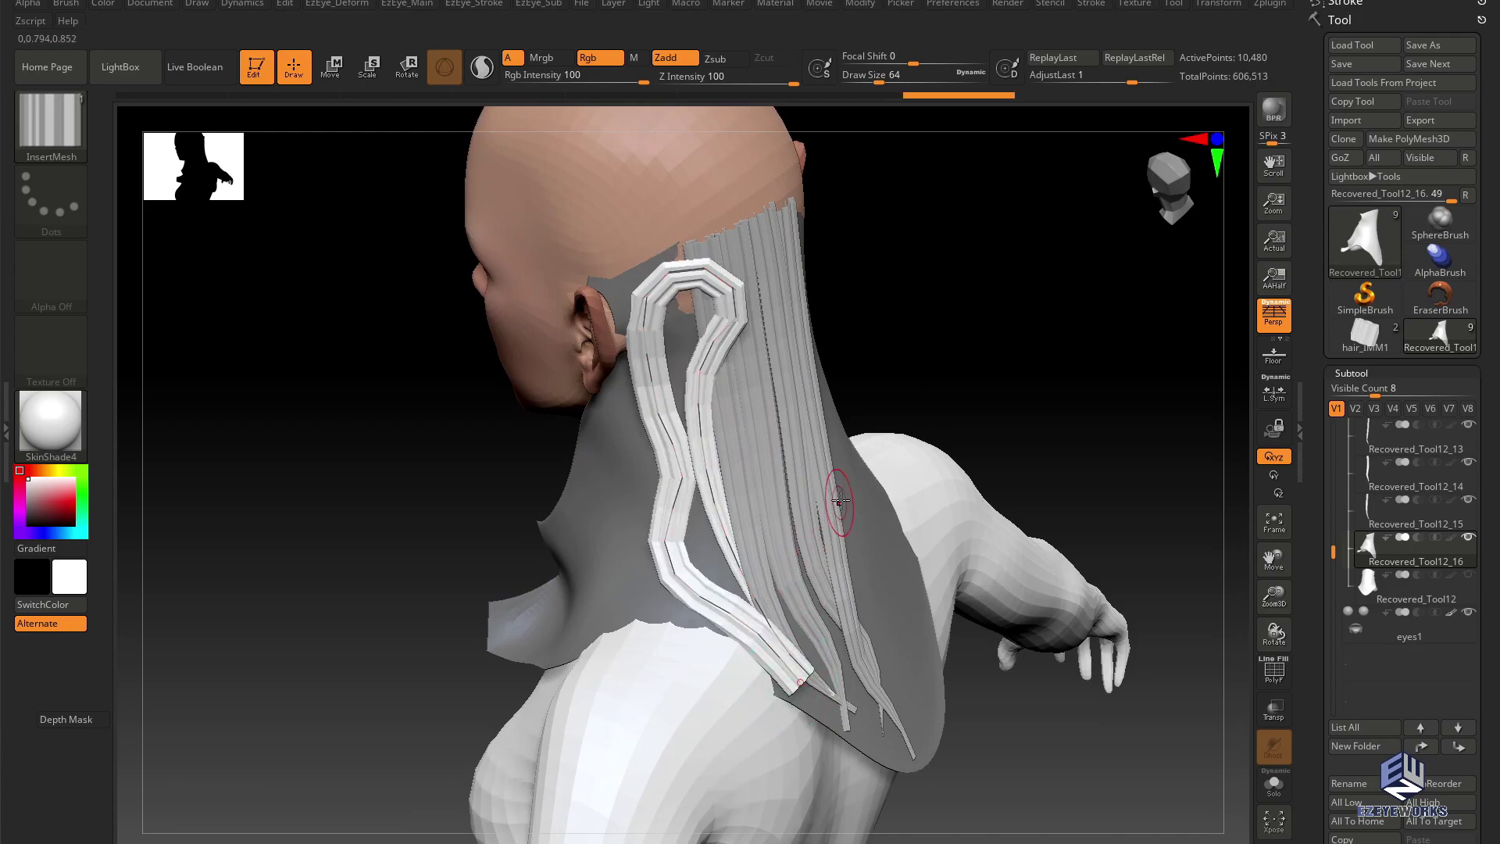
pyautogui.moveTo(913, 384); pyautogui.dragTo(868, 375)
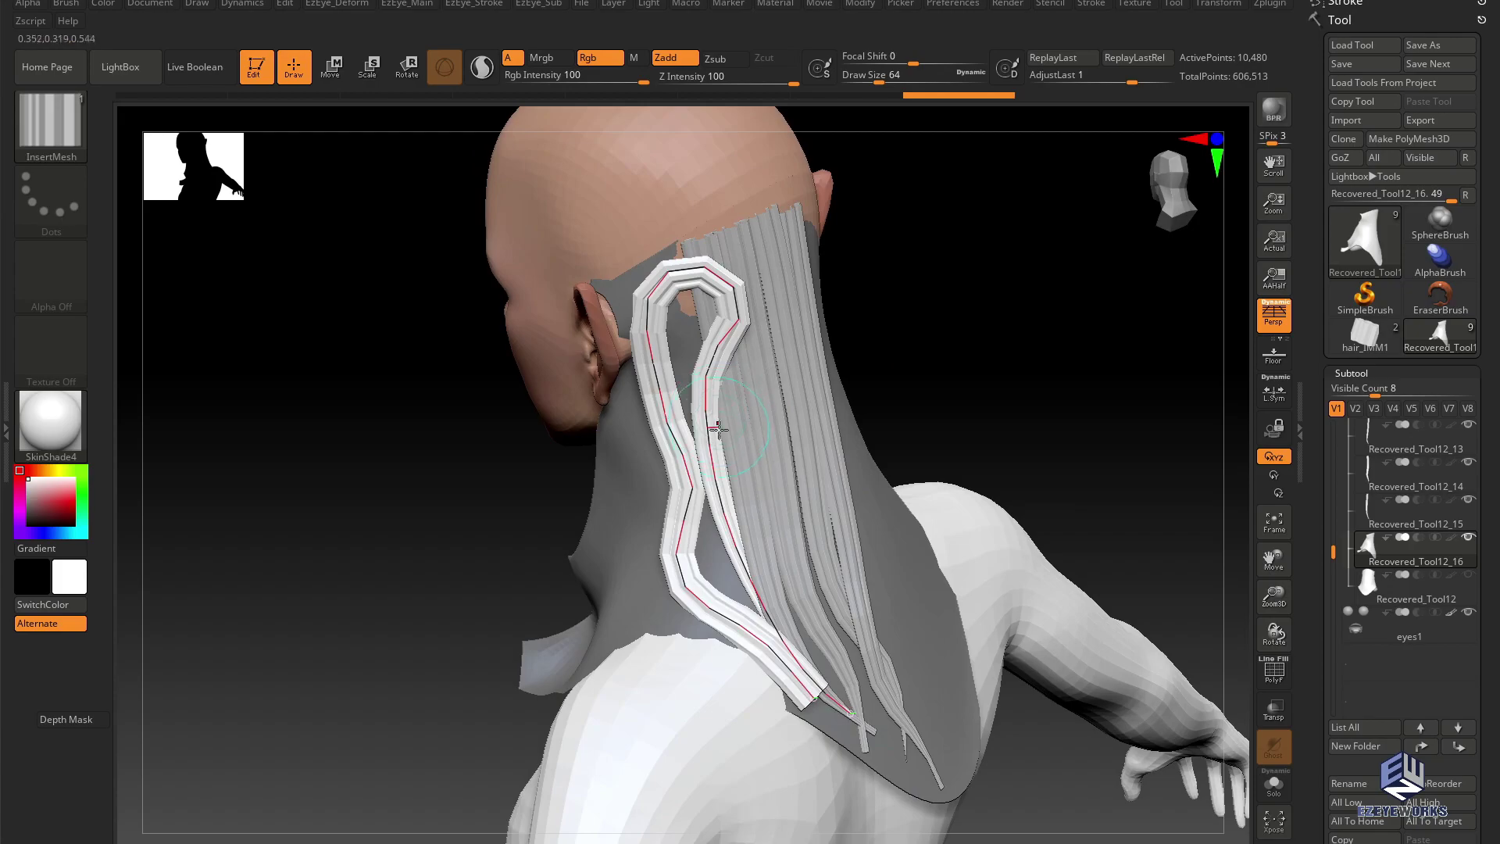
pyautogui.hotkey('ctrl', 'z')
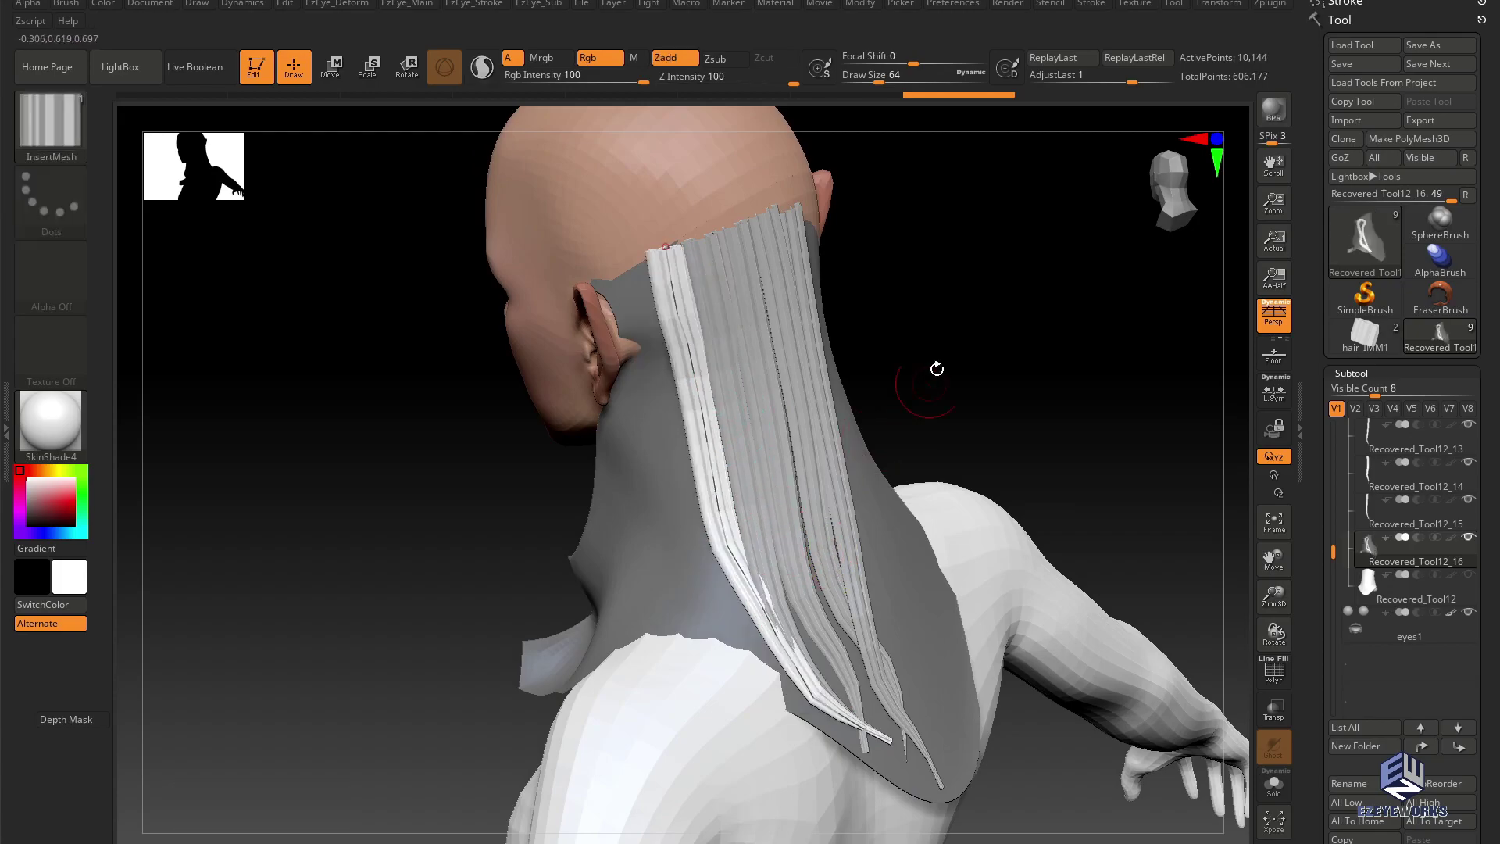
# - Split the fifth strand into its own subtool with Split Masked Points and reselect the guide surface
pyautogui.hotkey('alt', '1')
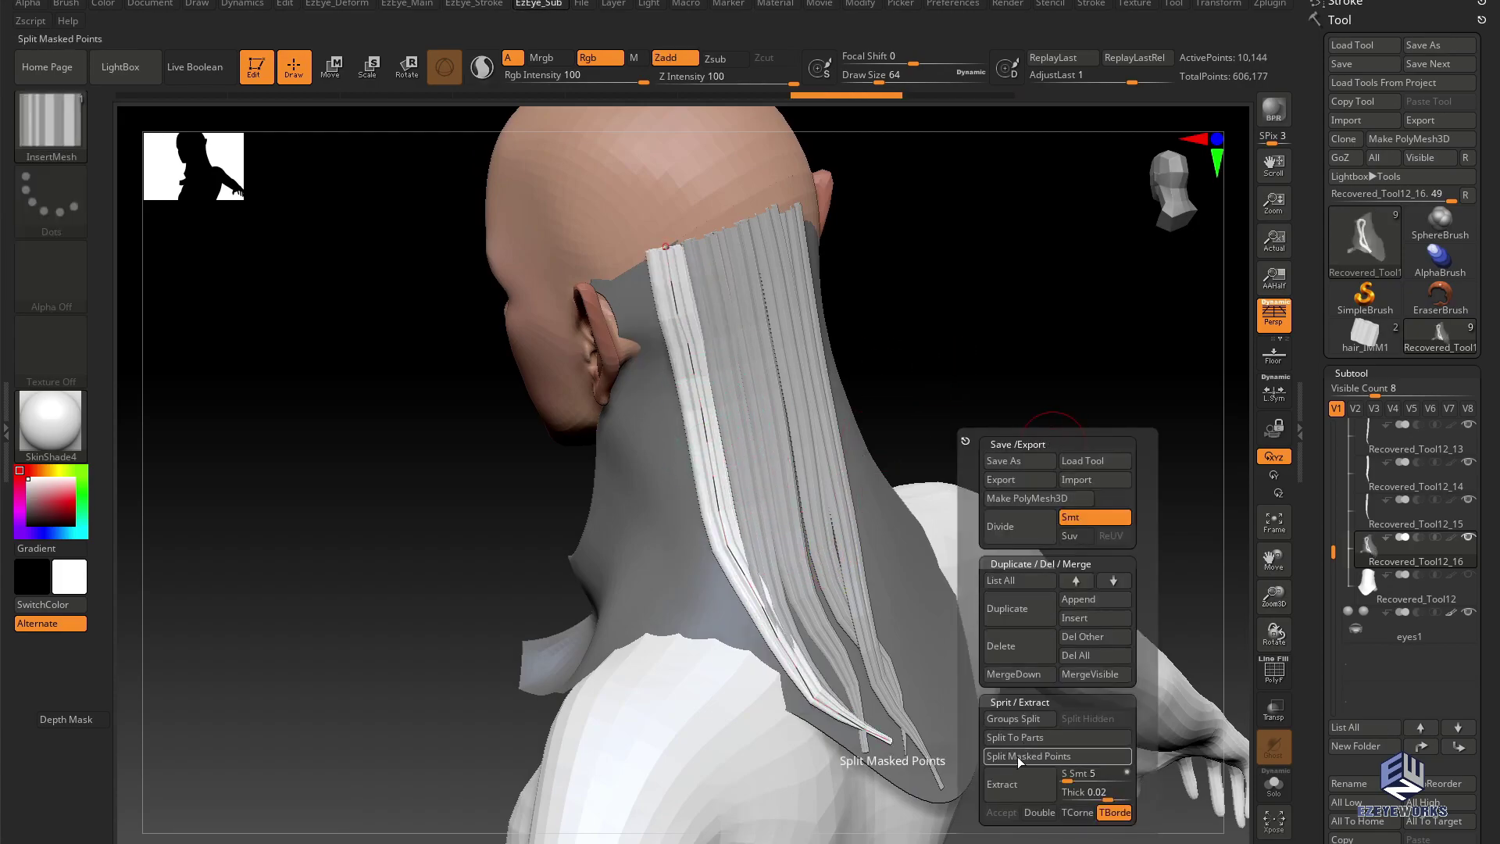
pyautogui.click(1022, 758)
pyautogui.keyDown('alt'); pyautogui.click(663, 449); pyautogui.keyUp('alt')
pyautogui.keyDown('shift'); pyautogui.moveTo(859, 414); pyautogui.dragTo(909, 473); pyautogui.keyUp('shift')
pyautogui.doubleClick(961, 392)
pyautogui.moveTo(941, 383); pyautogui.dragTo(889, 396)
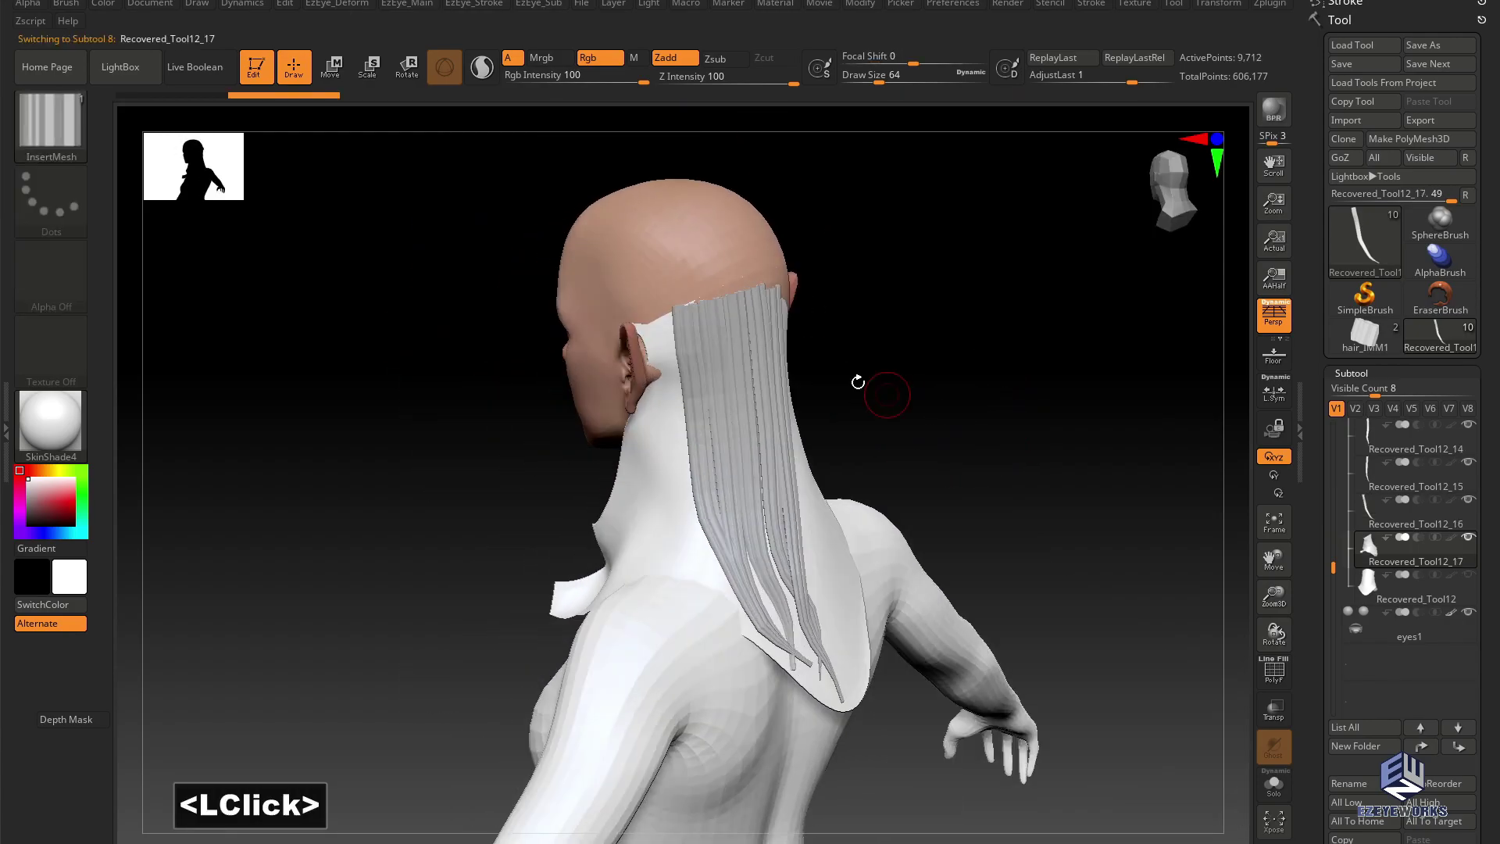
# - Draw a sixth InsertMesh strand from behind the ear over the shoulder to the back and separate it with Split Masked Points
pyautogui.moveTo(664, 324); pyautogui.dragTo(662, 321)
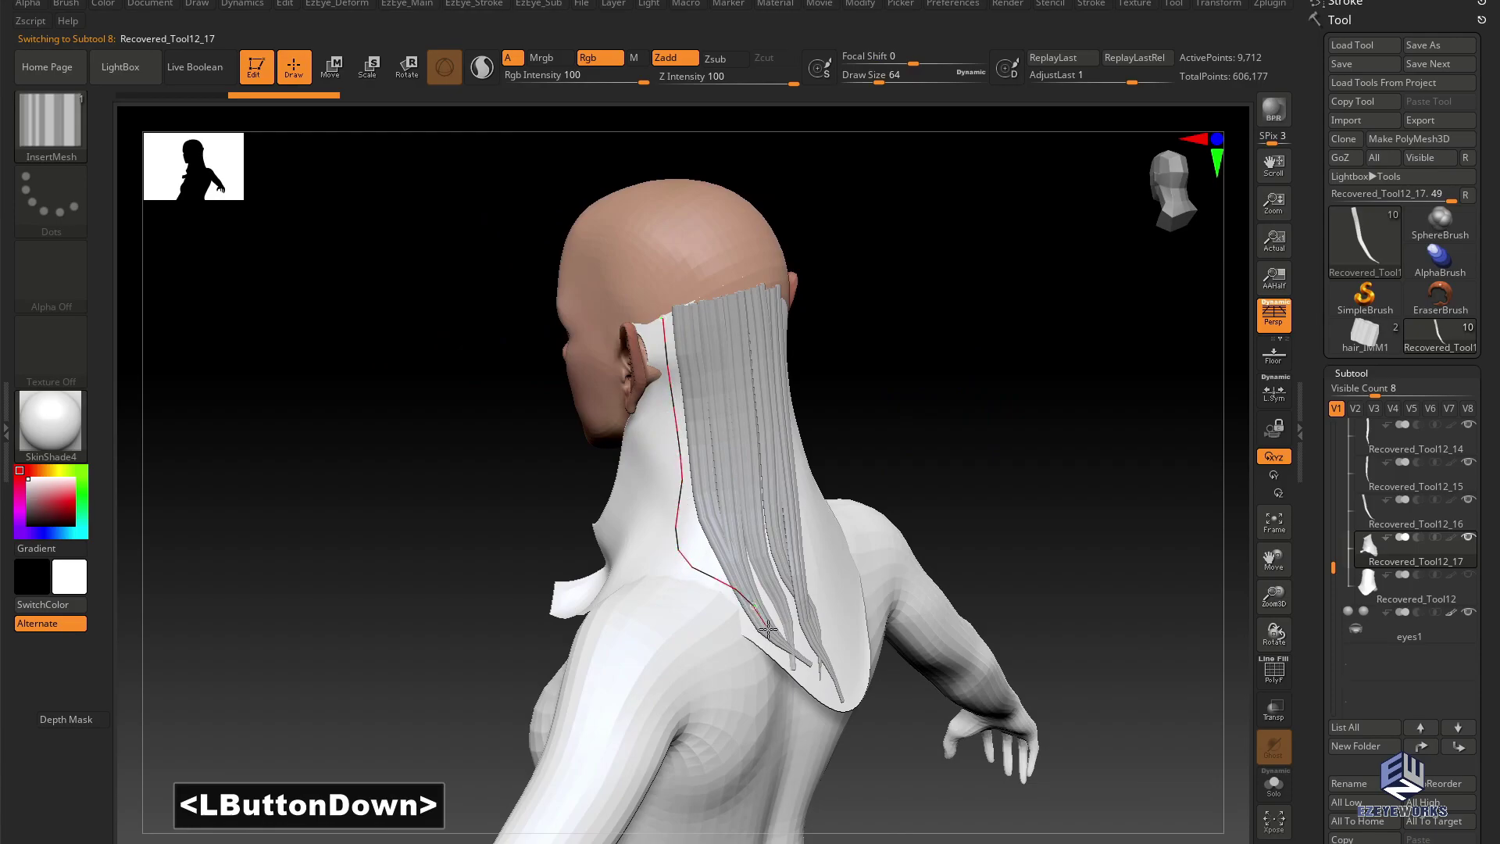
pyautogui.moveTo(778, 653); pyautogui.dragTo(778, 653)
pyautogui.moveTo(994, 502)
pyautogui.mouseDown()
pyautogui.moveTo(971, 509)
pyautogui.moveTo(991, 487)
pyautogui.mouseUp()
pyautogui.moveTo(848, 425); pyautogui.dragTo(904, 383)
pyautogui.hotkey('alt', '1')
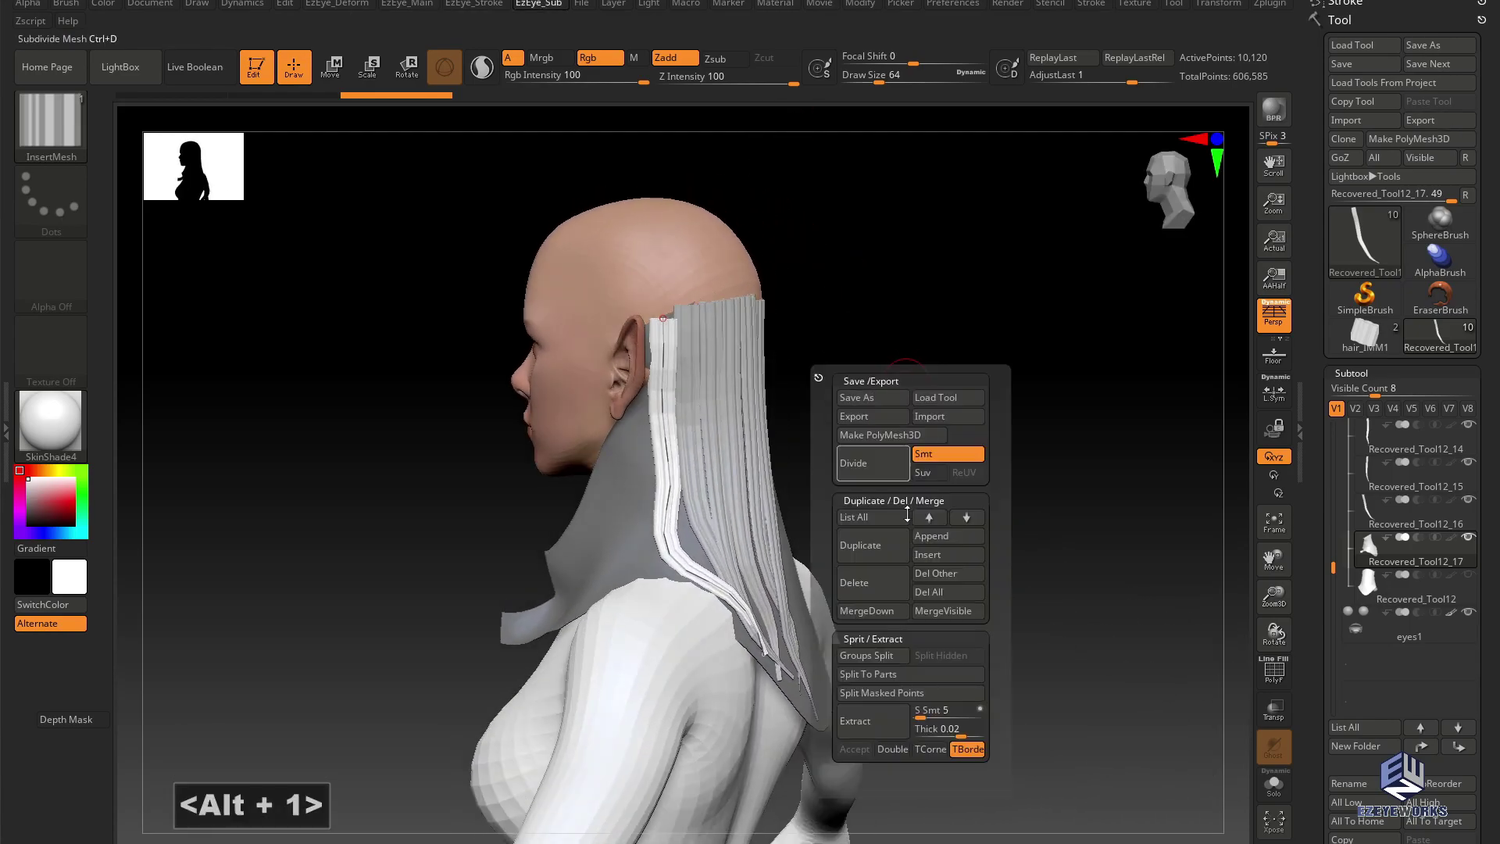
pyautogui.click(887, 693)
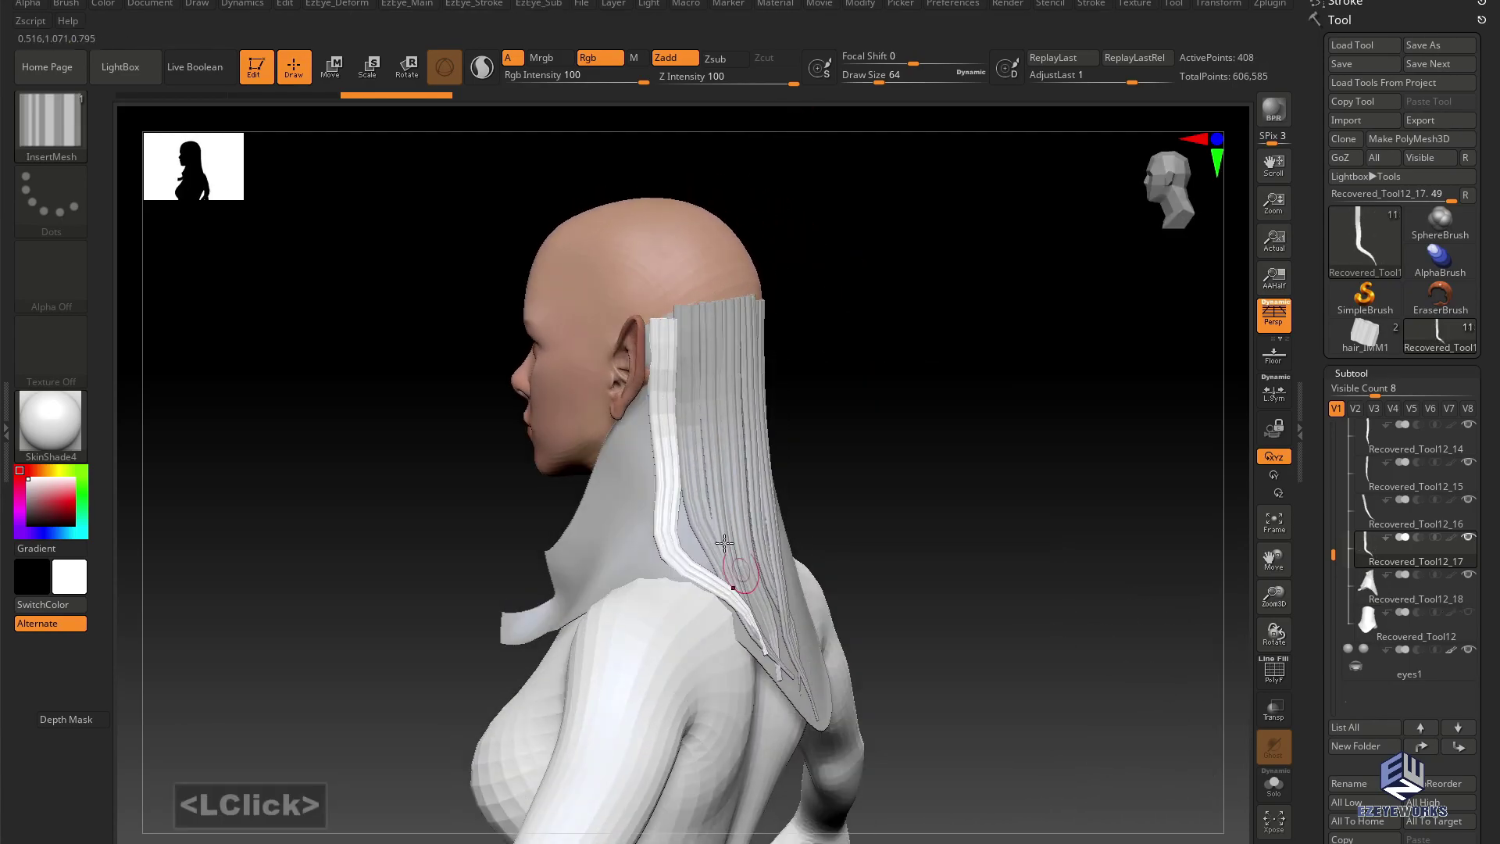
# - Reselect the guide surface and draw a seventh InsertMesh strand from behind the ear down the side of the neck
pyautogui.moveTo(893, 457)
pyautogui.mouseDown()
pyautogui.moveTo(917, 429)
pyautogui.moveTo(891, 479)
pyautogui.moveTo(911, 439)
pyautogui.mouseUp()
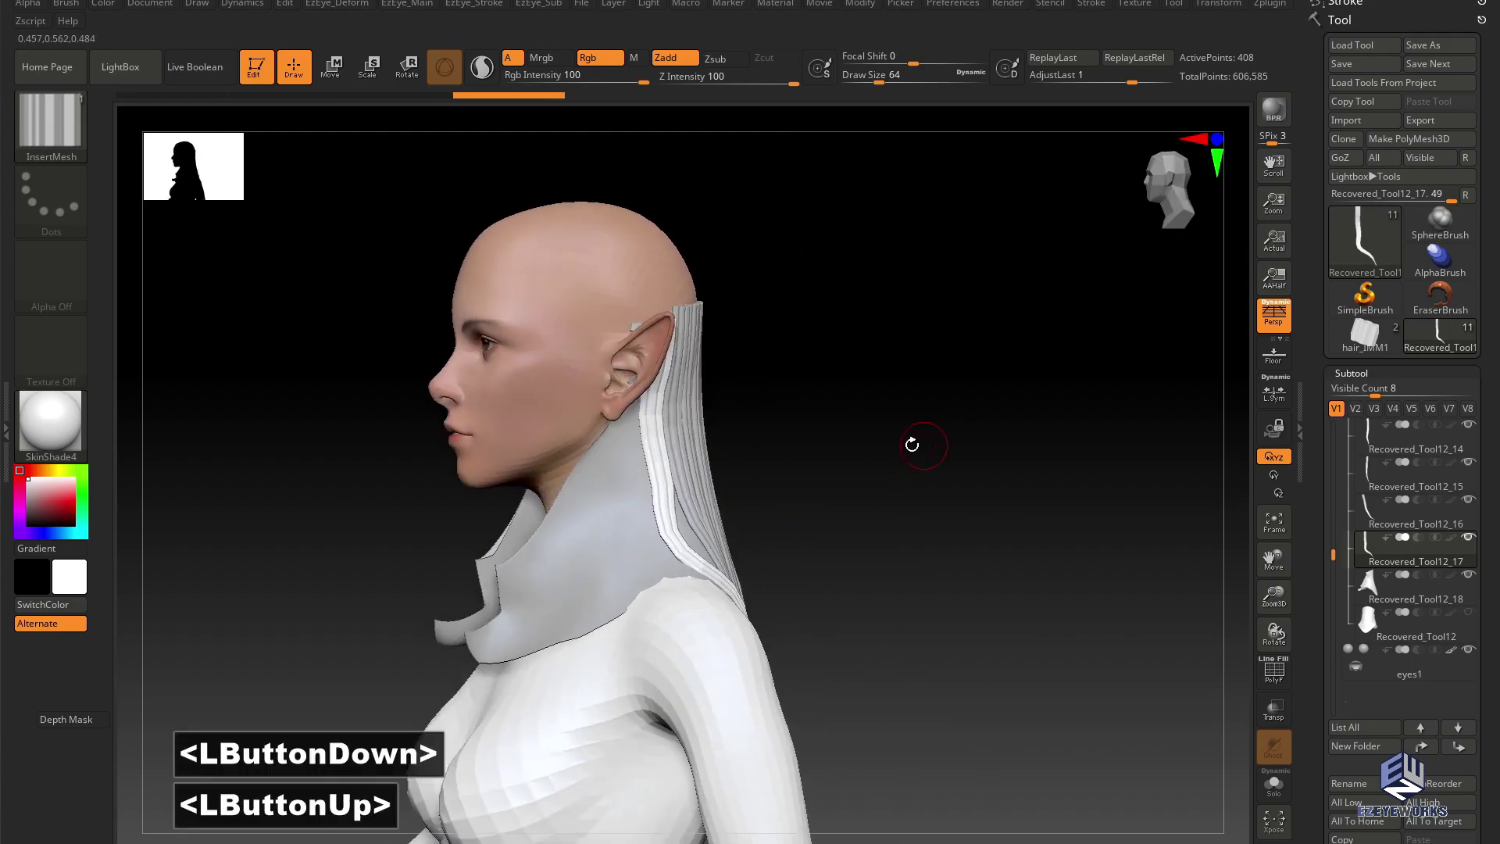
pyautogui.keyDown('alt'); pyautogui.click(651, 489); pyautogui.keyUp('alt')
pyautogui.moveTo(661, 503); pyautogui.dragTo(395, 473)
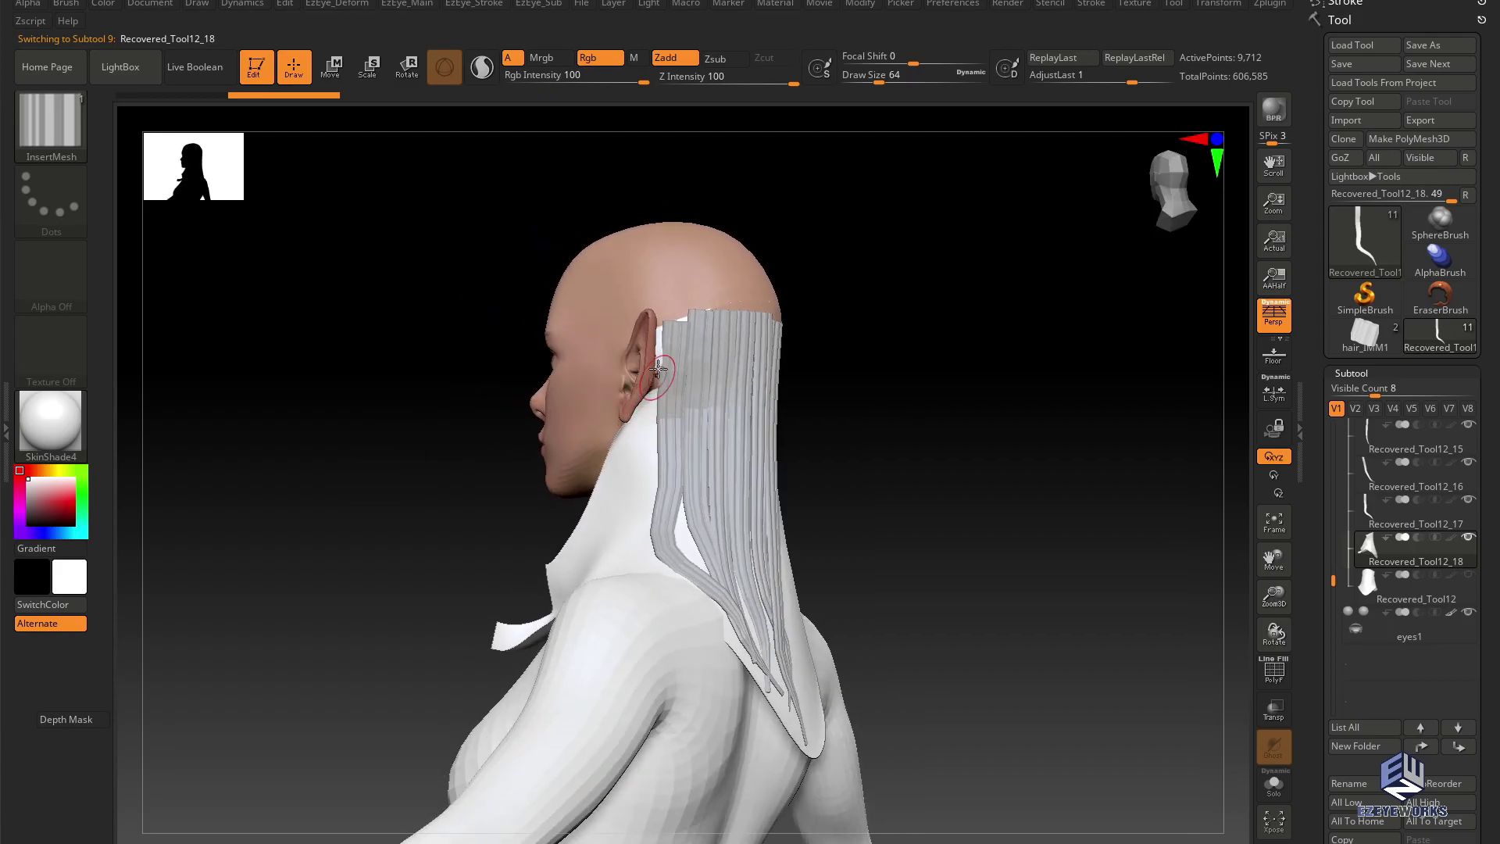
pyautogui.moveTo(660, 339); pyautogui.dragTo(661, 344)
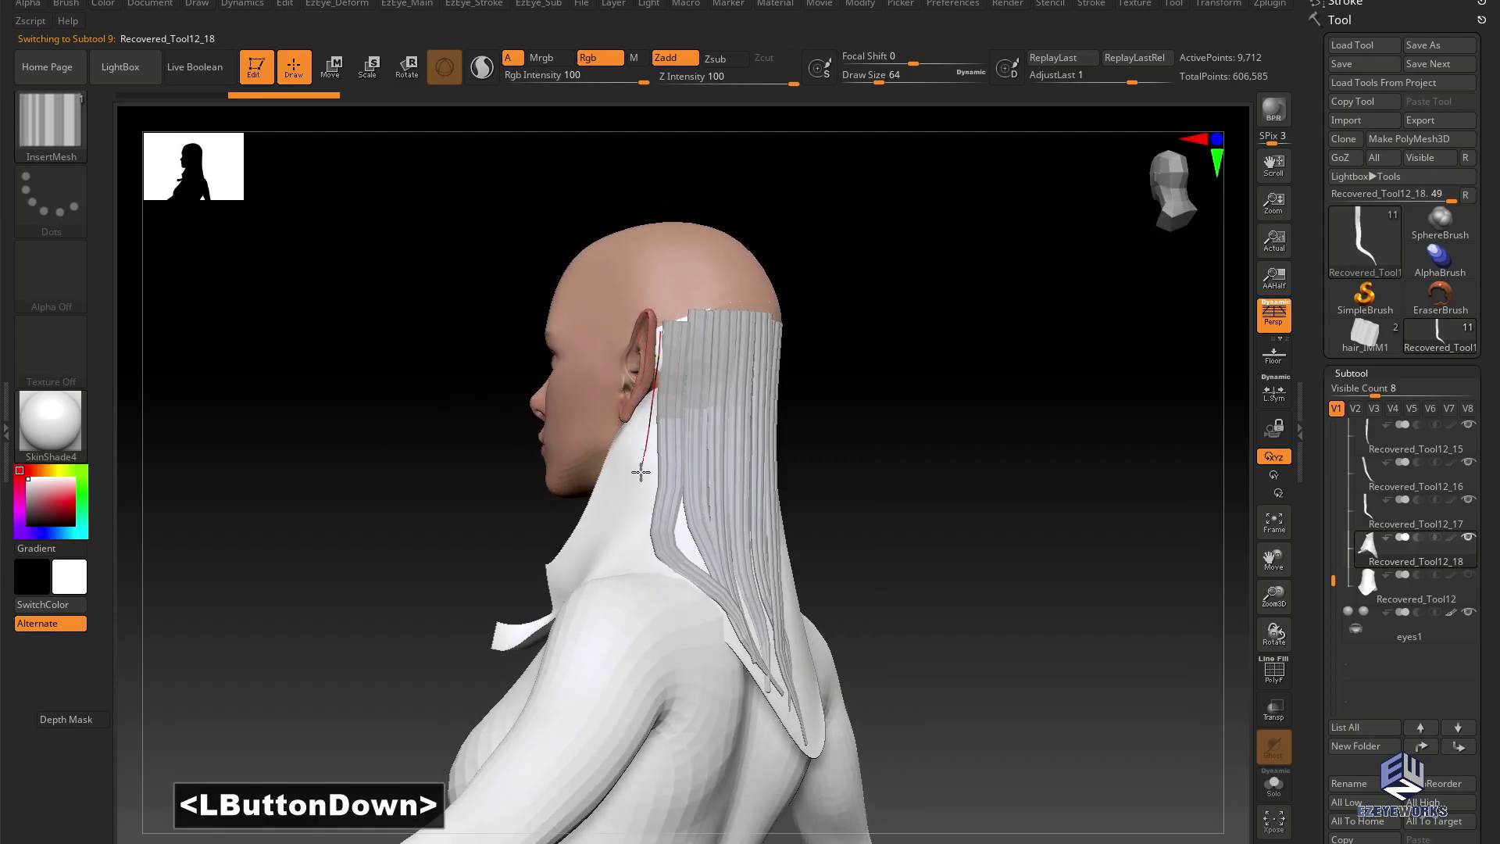
pyautogui.moveTo(586, 578); pyautogui.dragTo(584, 582)
pyautogui.moveTo(461, 513)
pyautogui.mouseDown()
pyautogui.moveTo(703, 547)
pyautogui.moveTo(649, 563)
pyautogui.mouseUp()
# - Extend the seventh strand's curve forward from its tip toward the guide's lower front edge
pyautogui.moveTo(915, 539)
pyautogui.mouseDown()
pyautogui.moveTo(839, 535)
pyautogui.moveTo(888, 462)
pyautogui.moveTo(971, 622)
pyautogui.moveTo(1076, 276)
pyautogui.mouseUp()
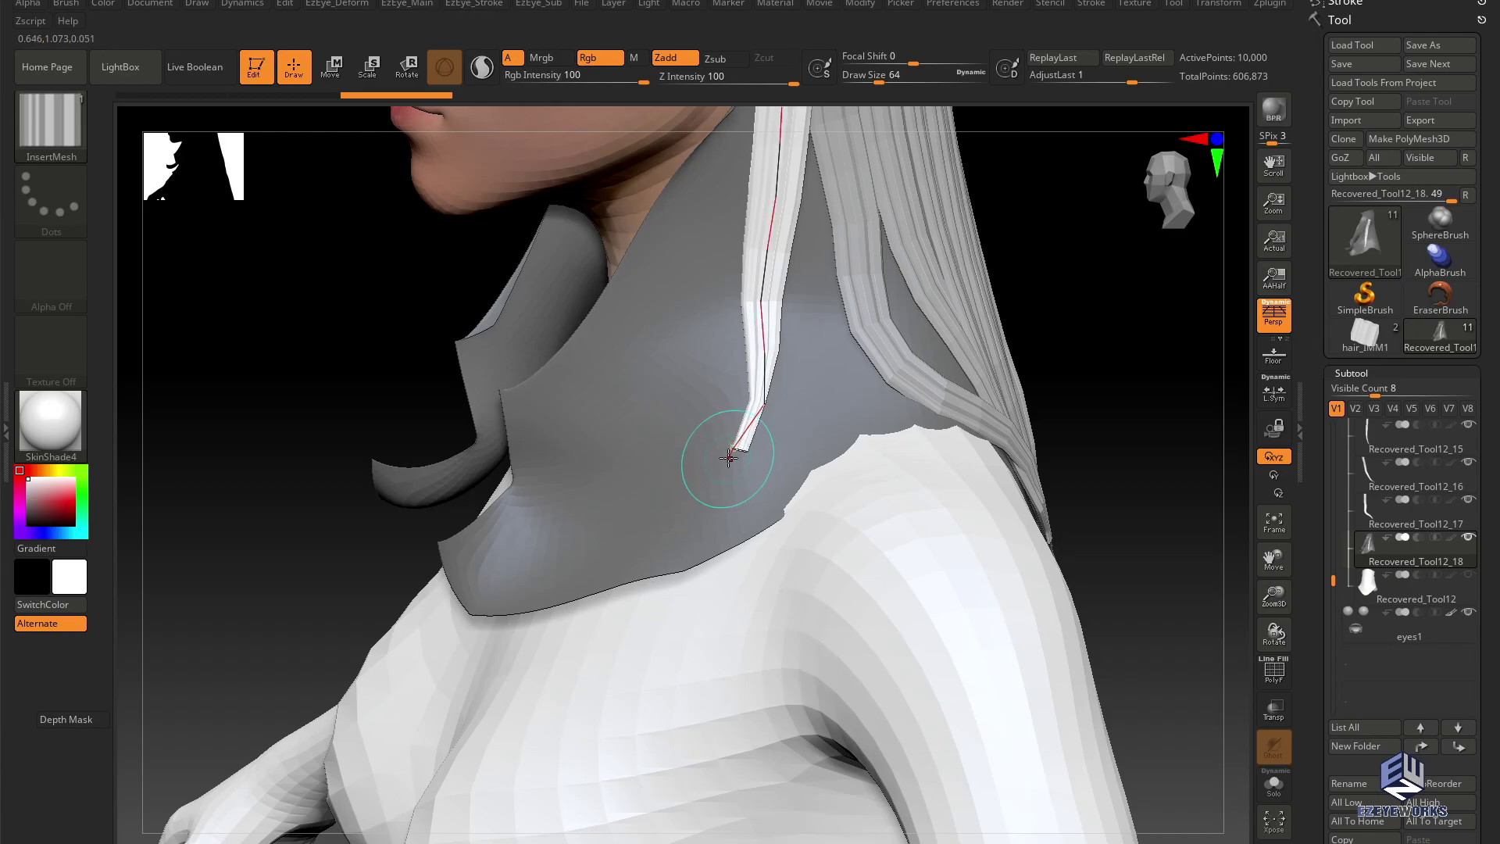
pyautogui.moveTo(722, 464); pyautogui.dragTo(703, 488)
pyautogui.moveTo(636, 530); pyautogui.dragTo(614, 544)
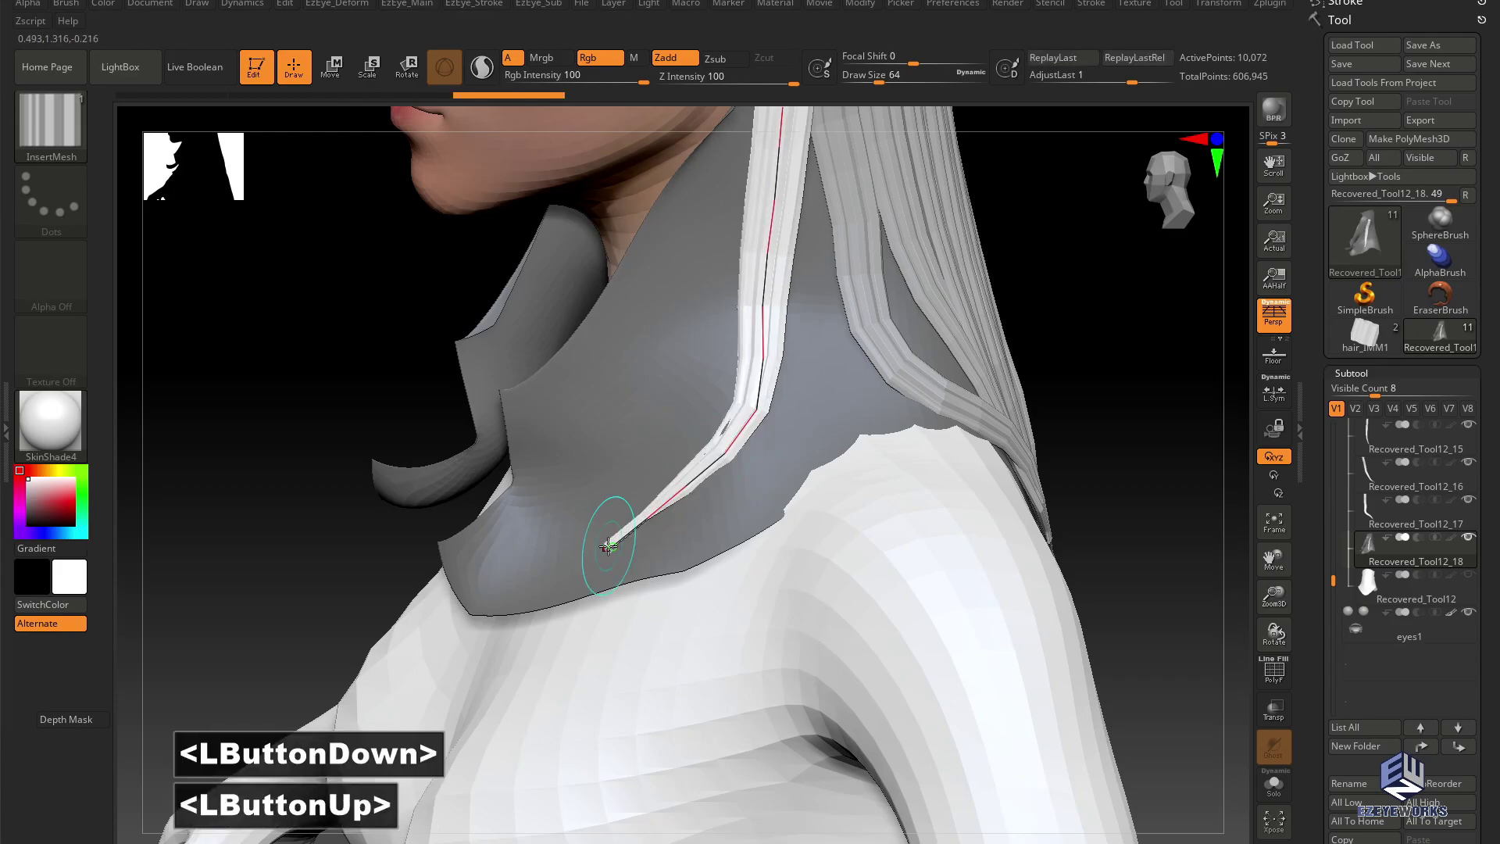
# - Separate the seventh strand from the guide surface using Split Masked Points
pyautogui.keyDown('alt'); pyautogui.moveTo(1118, 500); pyautogui.dragTo(1052, 387); pyautogui.keyUp('alt')
pyautogui.keyDown('shift'); pyautogui.click(1052, 387); pyautogui.keyUp('shift')
pyautogui.keyDown('alt'); pyautogui.moveTo(1041, 437); pyautogui.dragTo(958, 463); pyautogui.keyUp('alt')
pyautogui.moveTo(957, 462)
pyautogui.mouseDown()
pyautogui.moveTo(1047, 472)
pyautogui.moveTo(965, 486)
pyautogui.mouseUp()
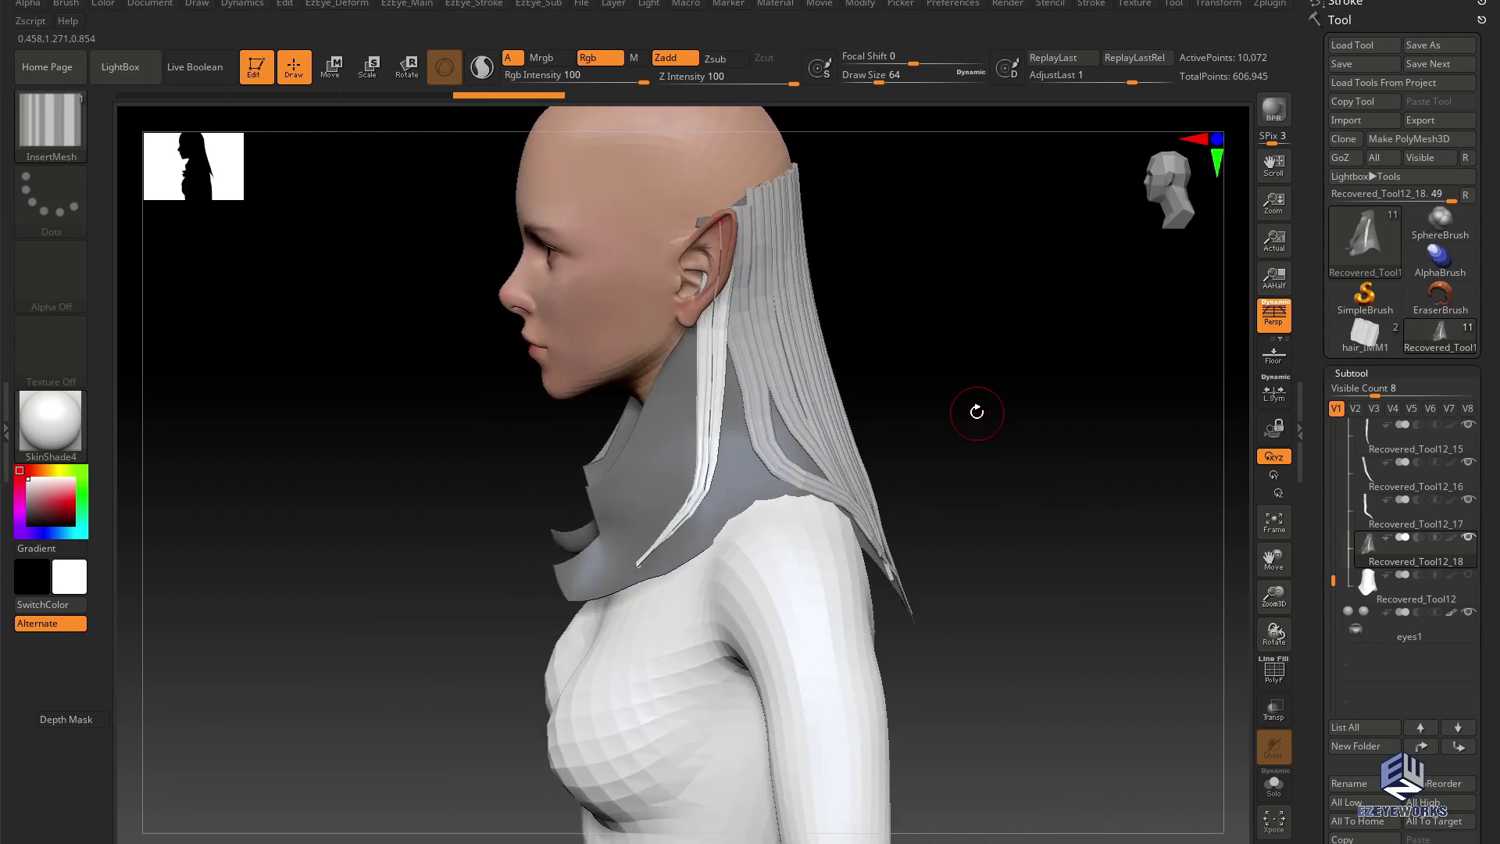
pyautogui.moveTo(975, 408); pyautogui.dragTo(870, 318)
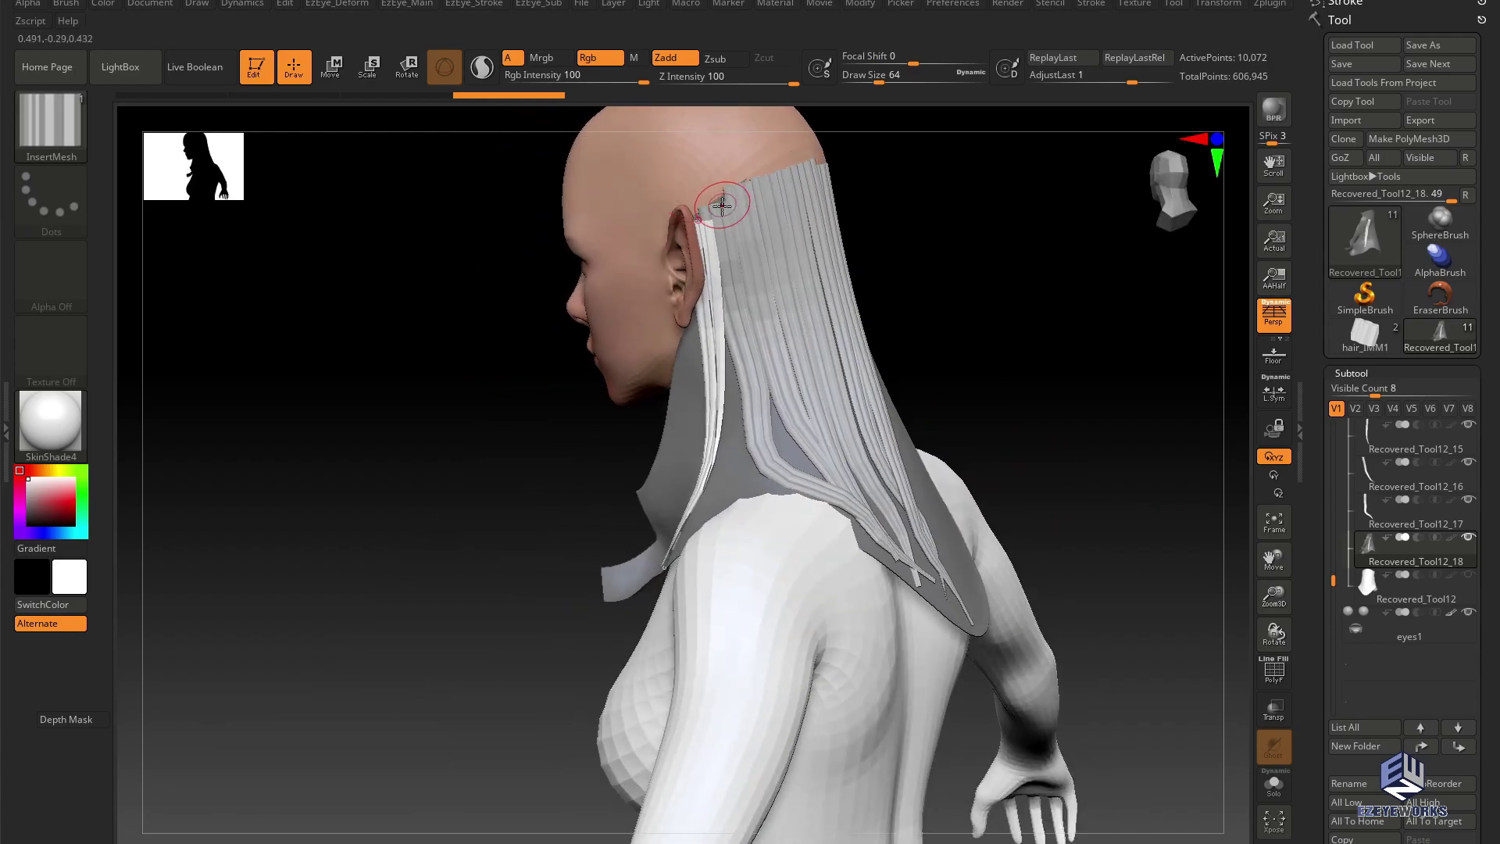
pyautogui.moveTo(947, 328); pyautogui.dragTo(1025, 335)
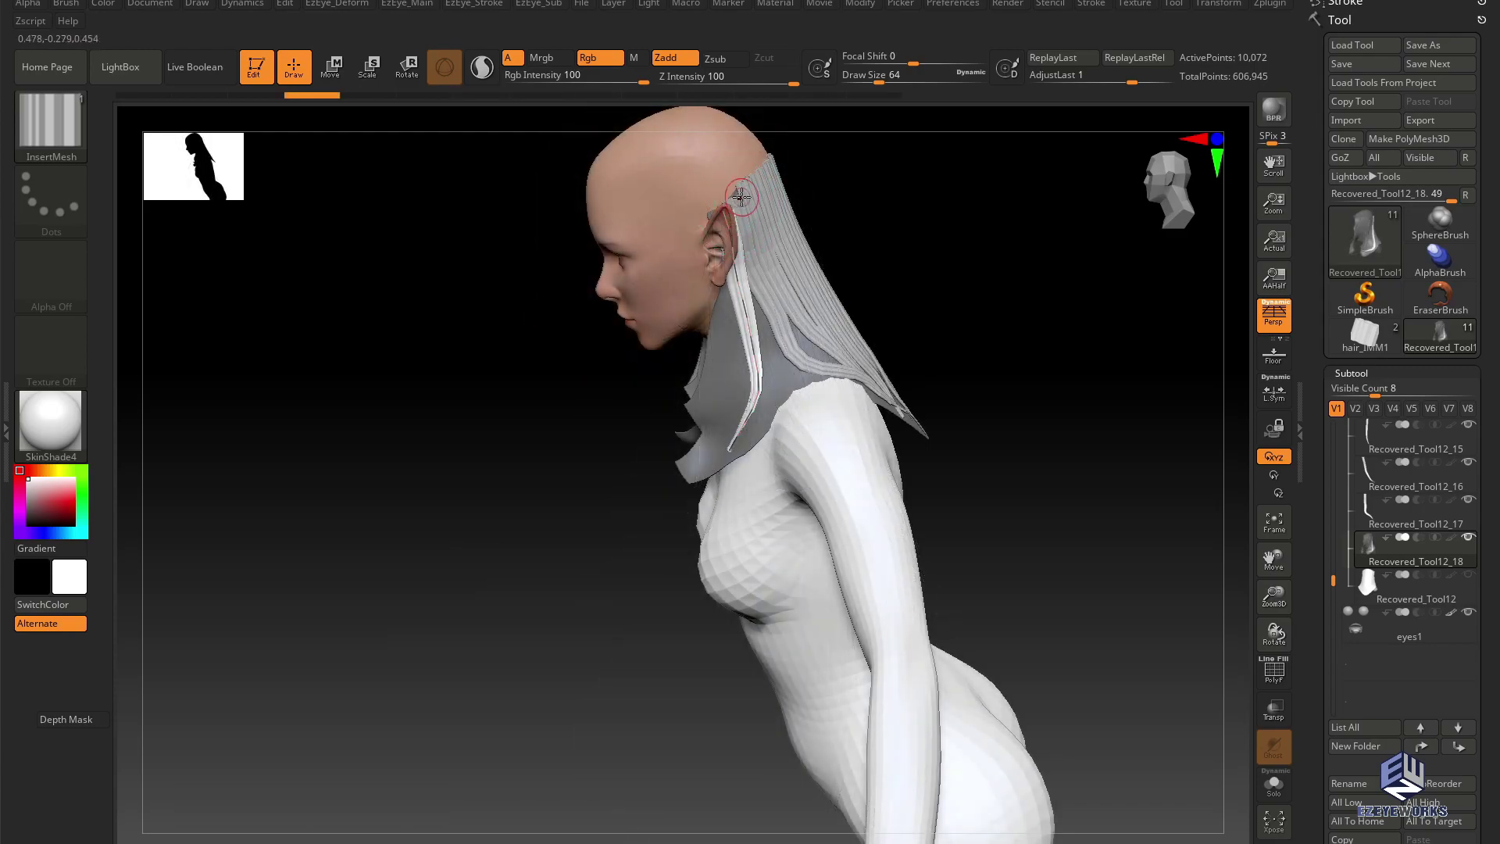
pyautogui.hotkey('alt', '1')
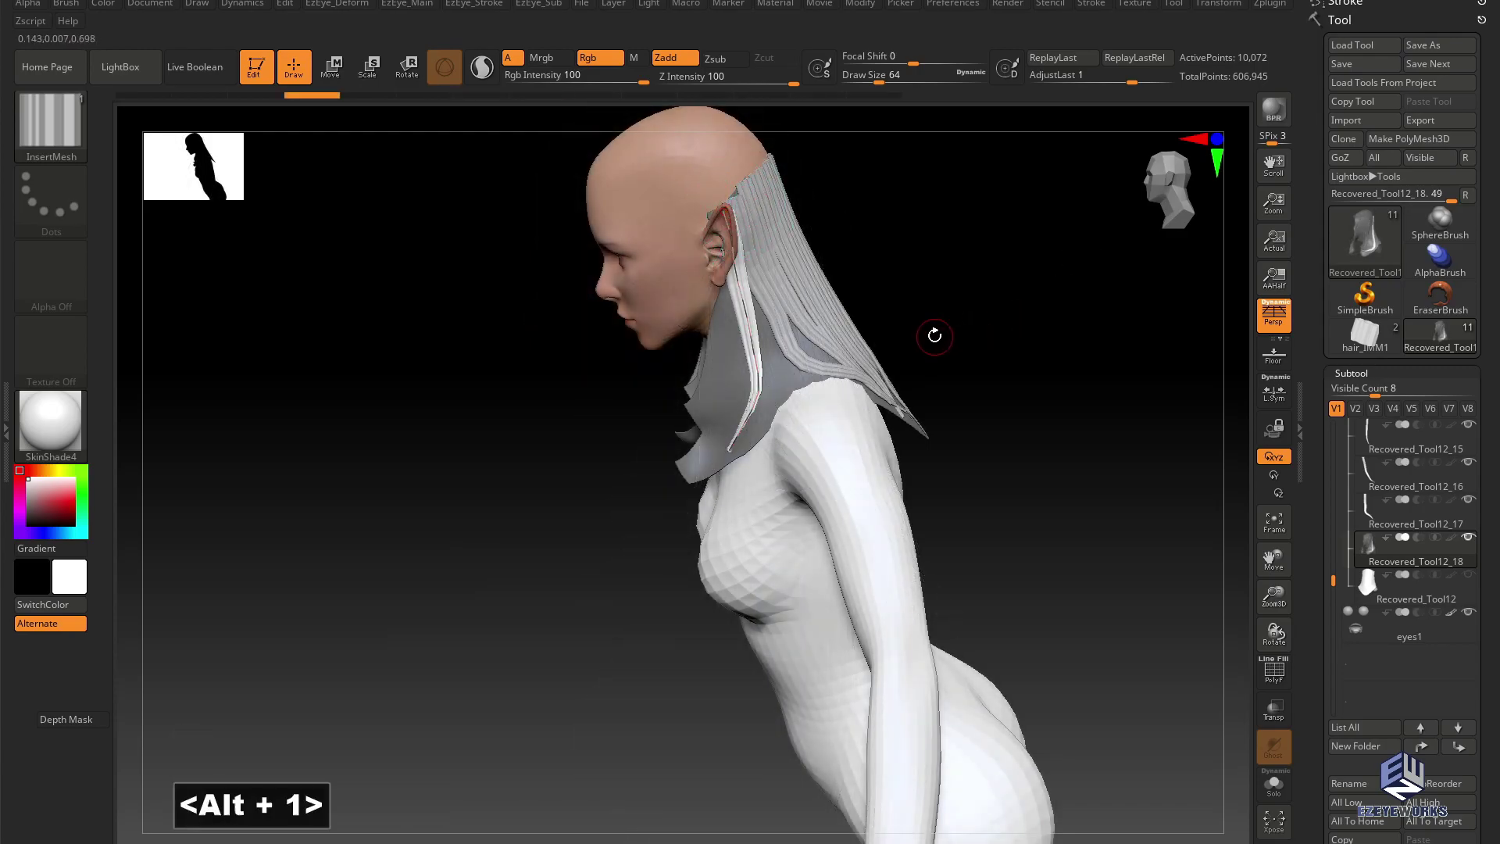
pyautogui.click(911, 645)
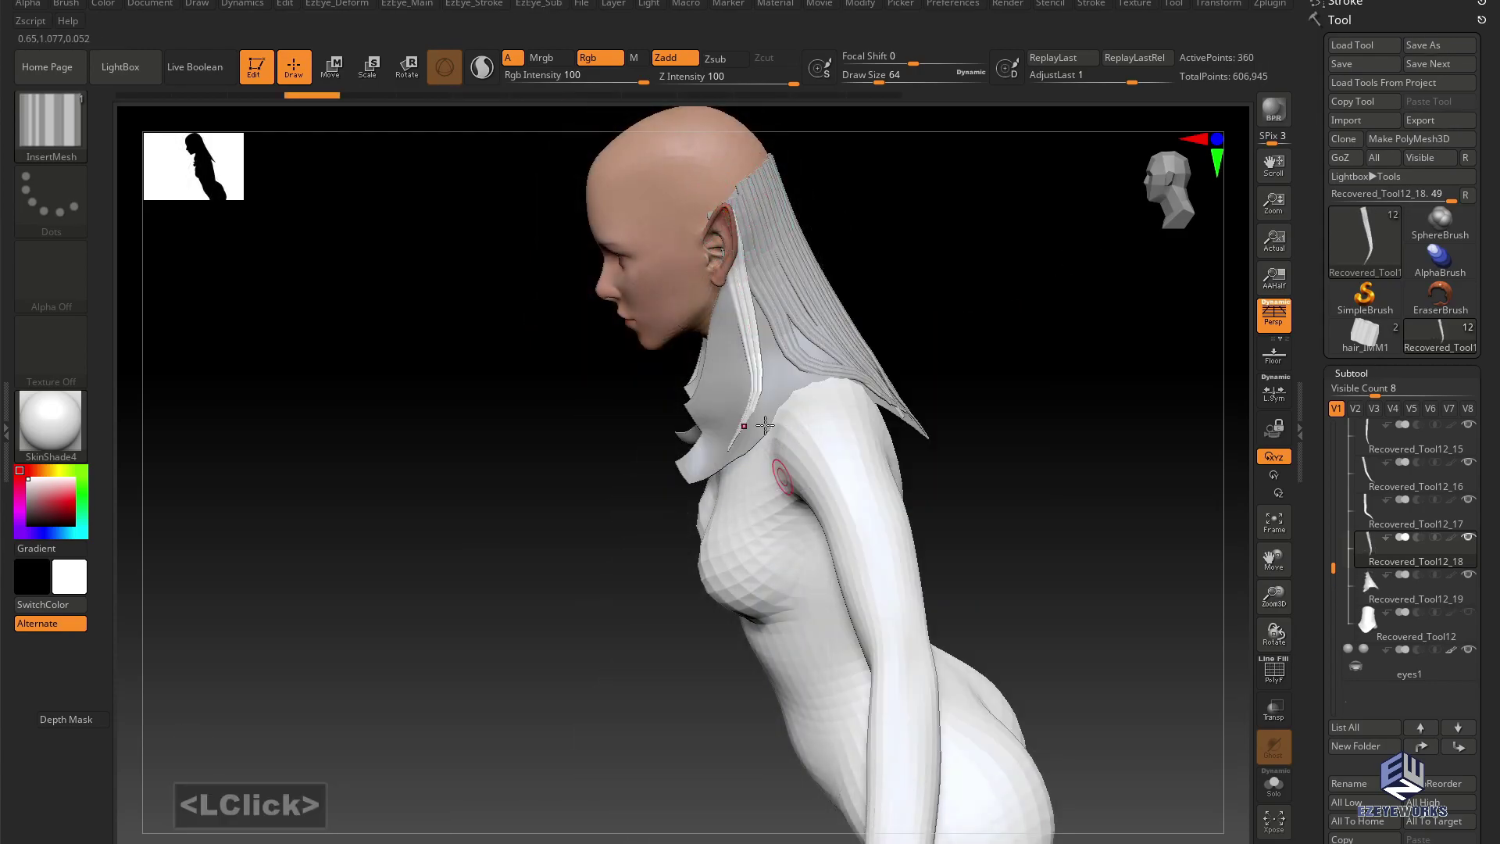
# - Reselect the guide surface and draw an eighth InsertMesh strand down the neck between the sixth and seventh strands
pyautogui.keyDown('alt'); pyautogui.click(763, 349); pyautogui.keyUp('alt')
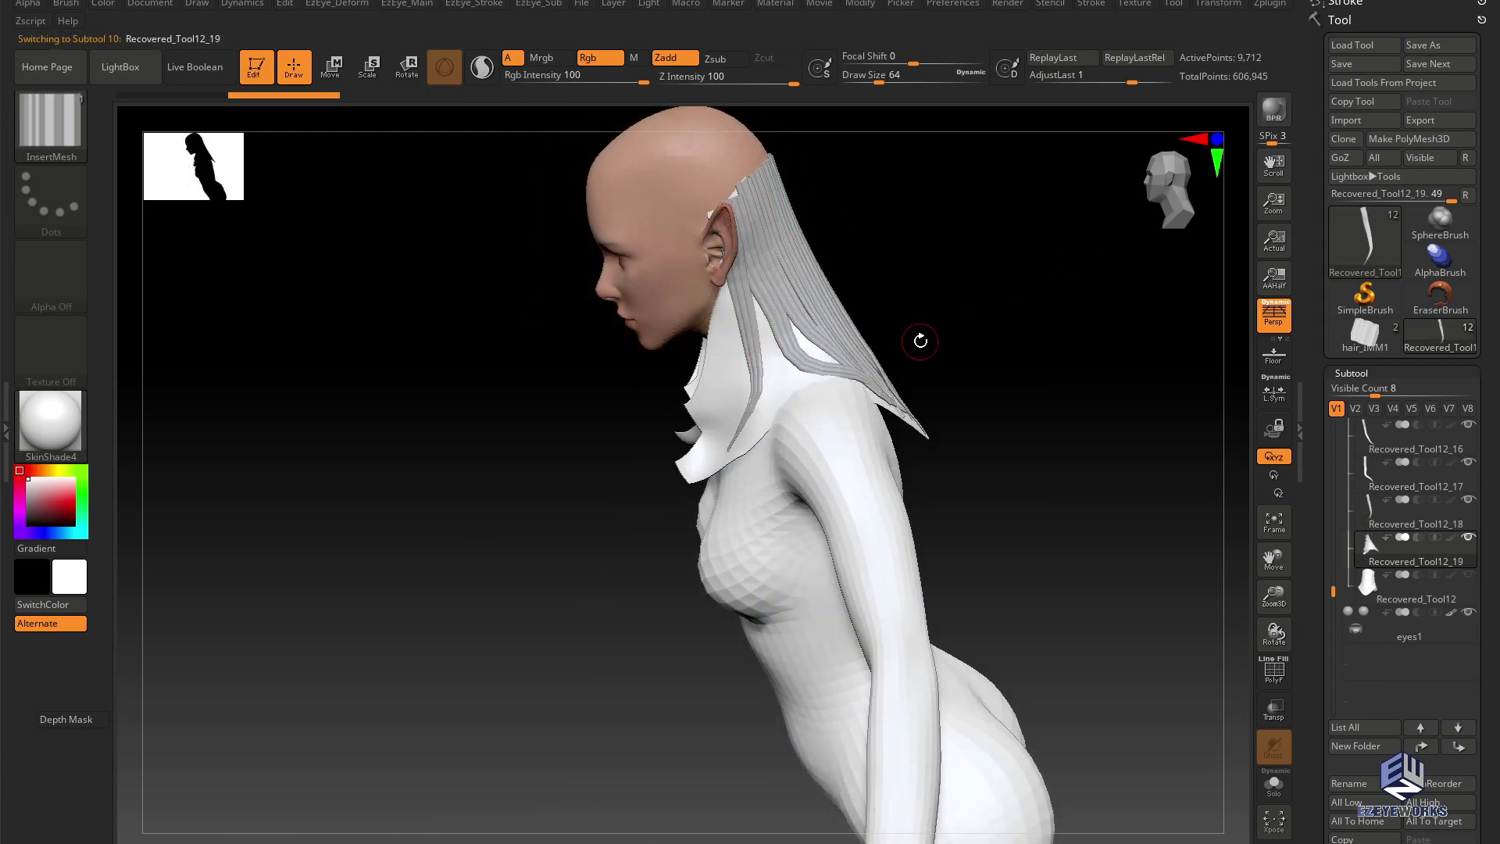
pyautogui.click(737, 194)
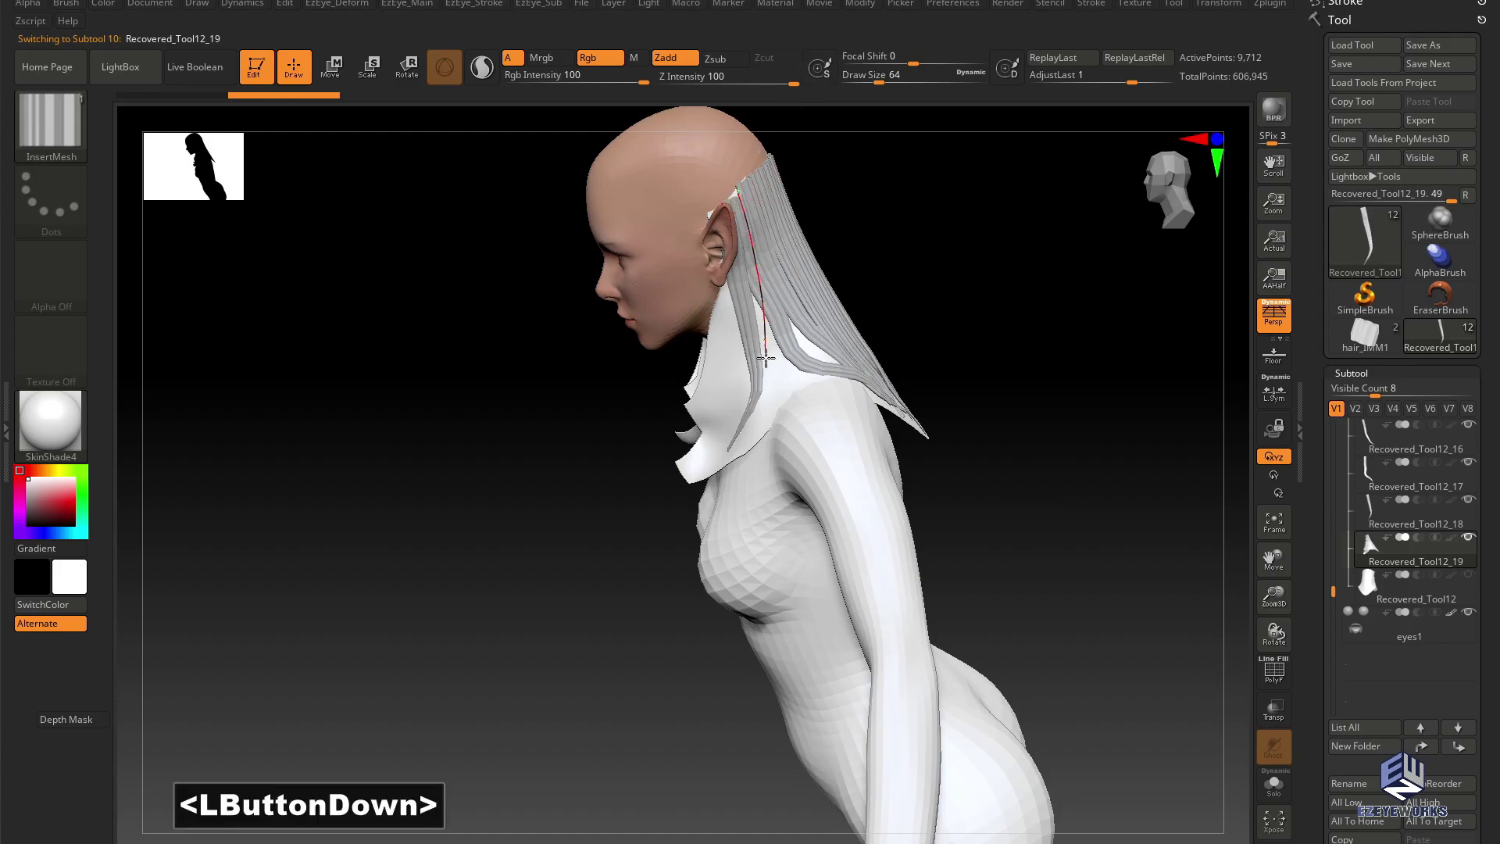
pyautogui.moveTo(764, 395); pyautogui.dragTo(761, 410)
pyautogui.moveTo(960, 430)
pyautogui.mouseDown()
pyautogui.moveTo(1058, 412)
pyautogui.moveTo(974, 509)
pyautogui.moveTo(998, 479)
pyautogui.moveTo(1047, 498)
pyautogui.moveTo(996, 362)
pyautogui.mouseUp()
pyautogui.moveTo(995, 363); pyautogui.dragTo(987, 338)
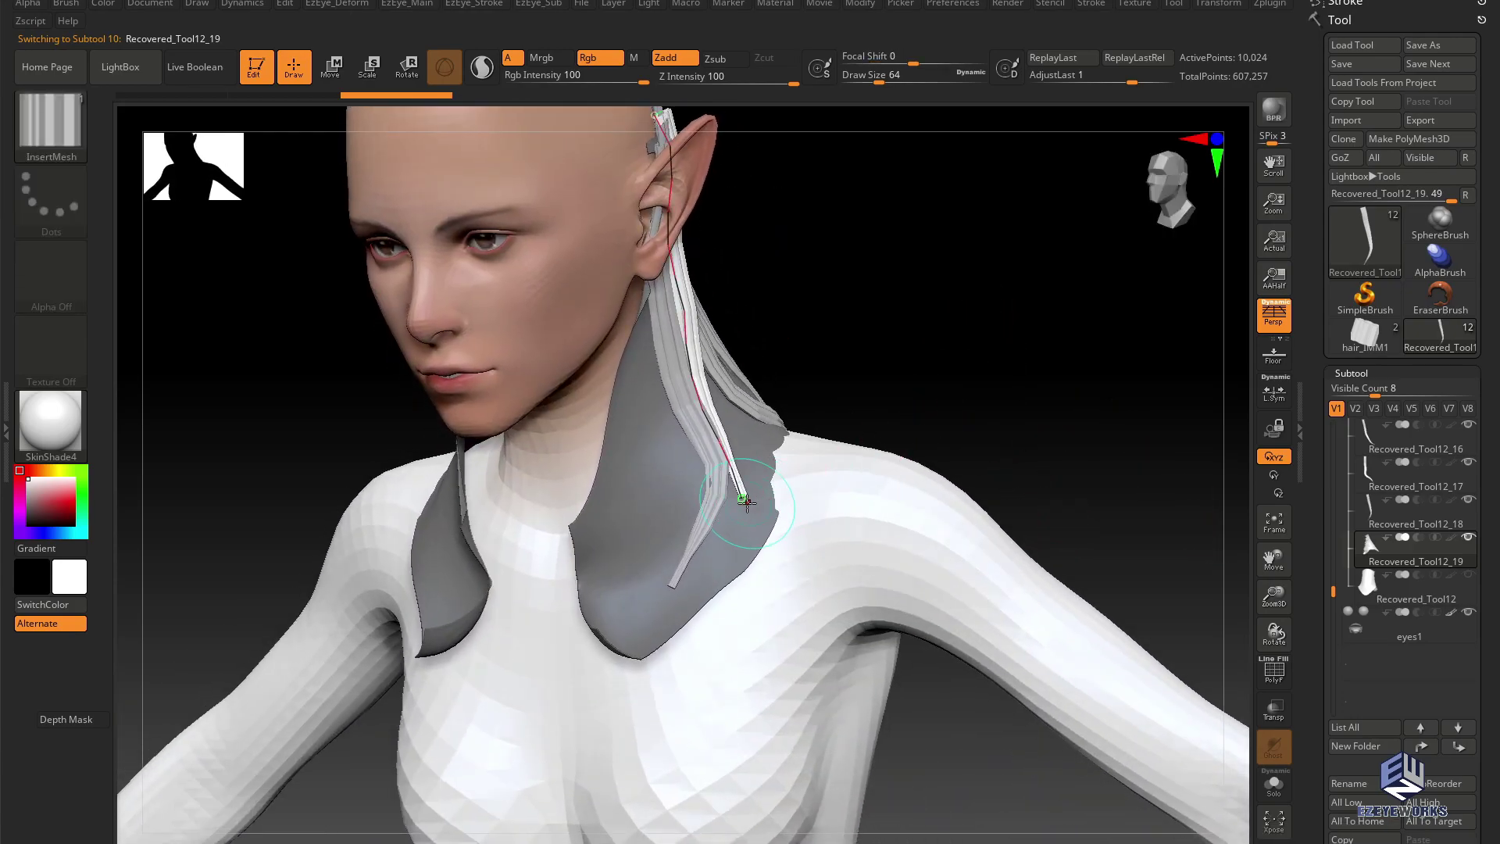
# - Extend the eighth strand's curve forward across the shoulder to the guide's front edge and adjust its bend
pyautogui.moveTo(739, 517); pyautogui.dragTo(726, 534)
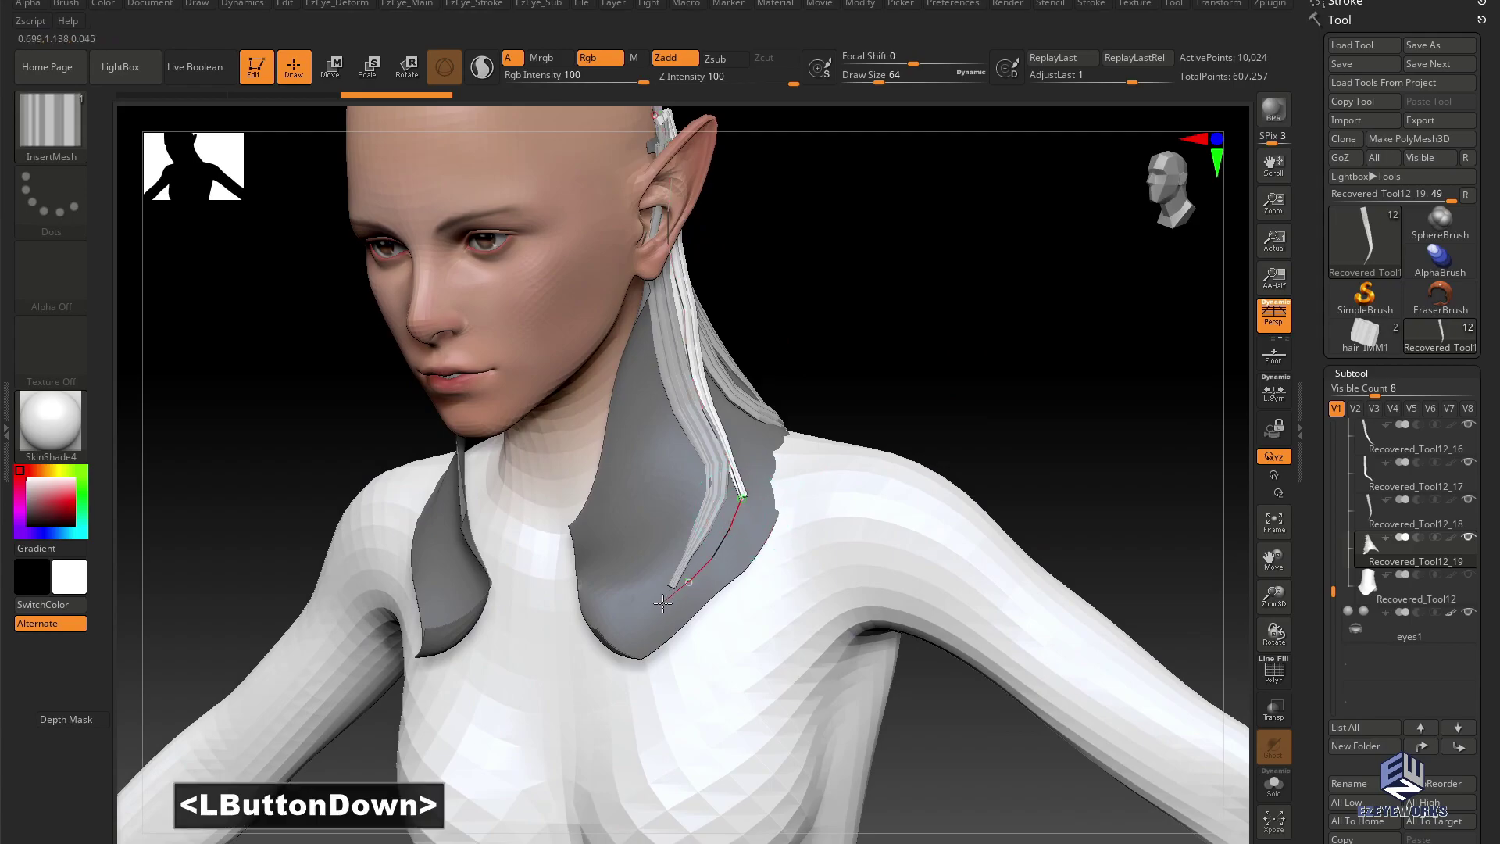
pyautogui.moveTo(624, 622); pyautogui.dragTo(624, 623)
pyautogui.keyDown('alt'); pyautogui.moveTo(994, 375); pyautogui.dragTo(969, 360); pyautogui.keyUp('alt')
pyautogui.keyDown('shift'); pyautogui.moveTo(969, 361); pyautogui.dragTo(963, 358); pyautogui.keyUp('shift')
pyautogui.moveTo(894, 426); pyautogui.dragTo(779, 511)
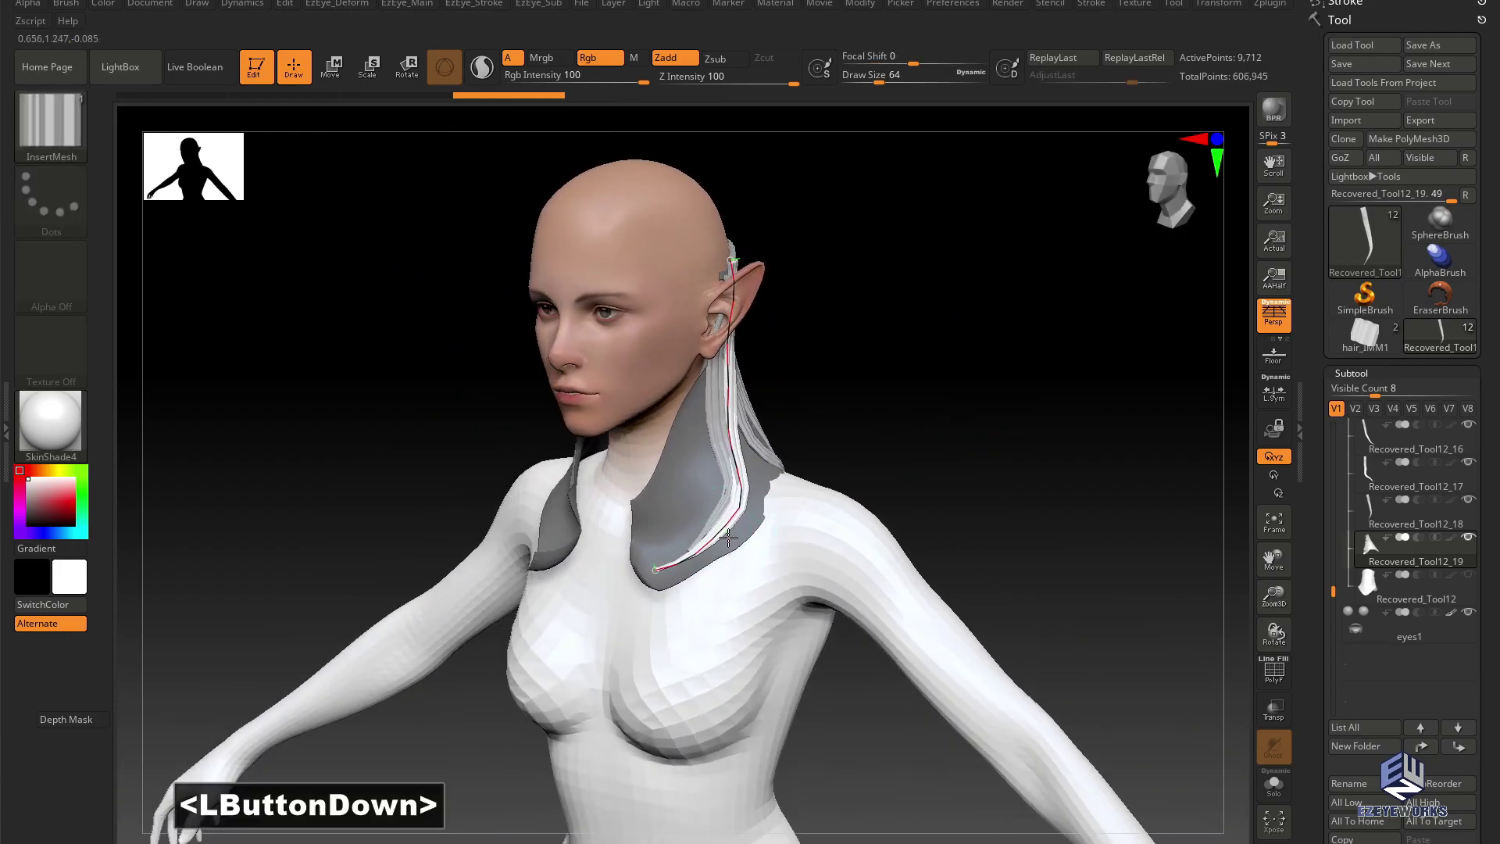
pyautogui.moveTo(929, 390)
pyautogui.mouseDown()
pyautogui.moveTo(820, 369)
pyautogui.moveTo(961, 419)
pyautogui.moveTo(801, 489)
pyautogui.mouseUp()
# - Select the seventh strand and adjust its lower end along the shoulder with the Move brush at a reduced draw size
pyautogui.keyDown('alt'); pyautogui.click(756, 382); pyautogui.keyUp('alt')
pyautogui.press('space')
pyautogui.moveTo(451, 444); pyautogui.dragTo(558, 469)
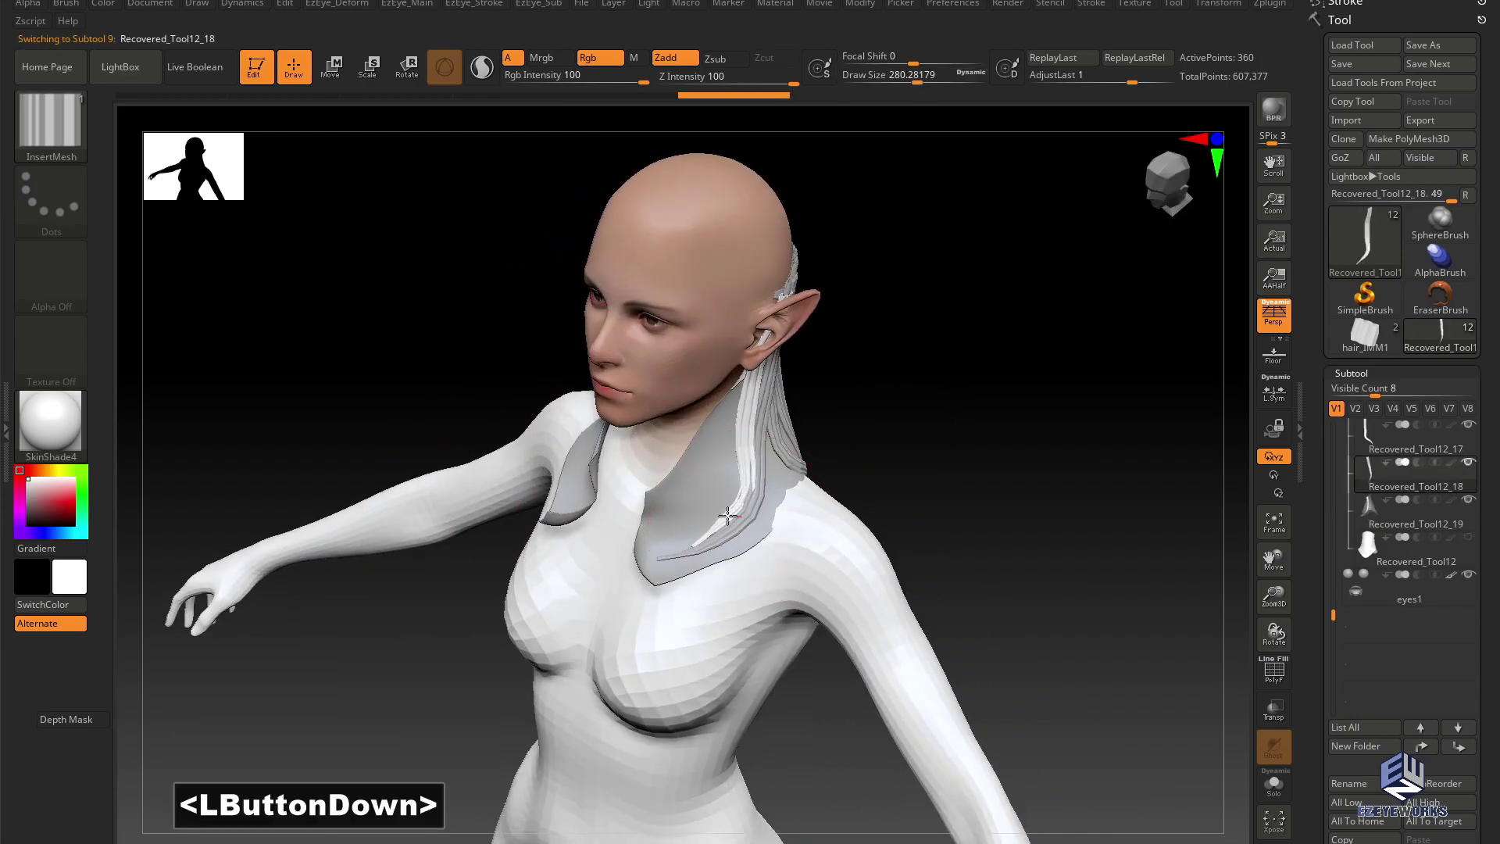
pyautogui.press('b')
pyautogui.press('m')
pyautogui.press('v')
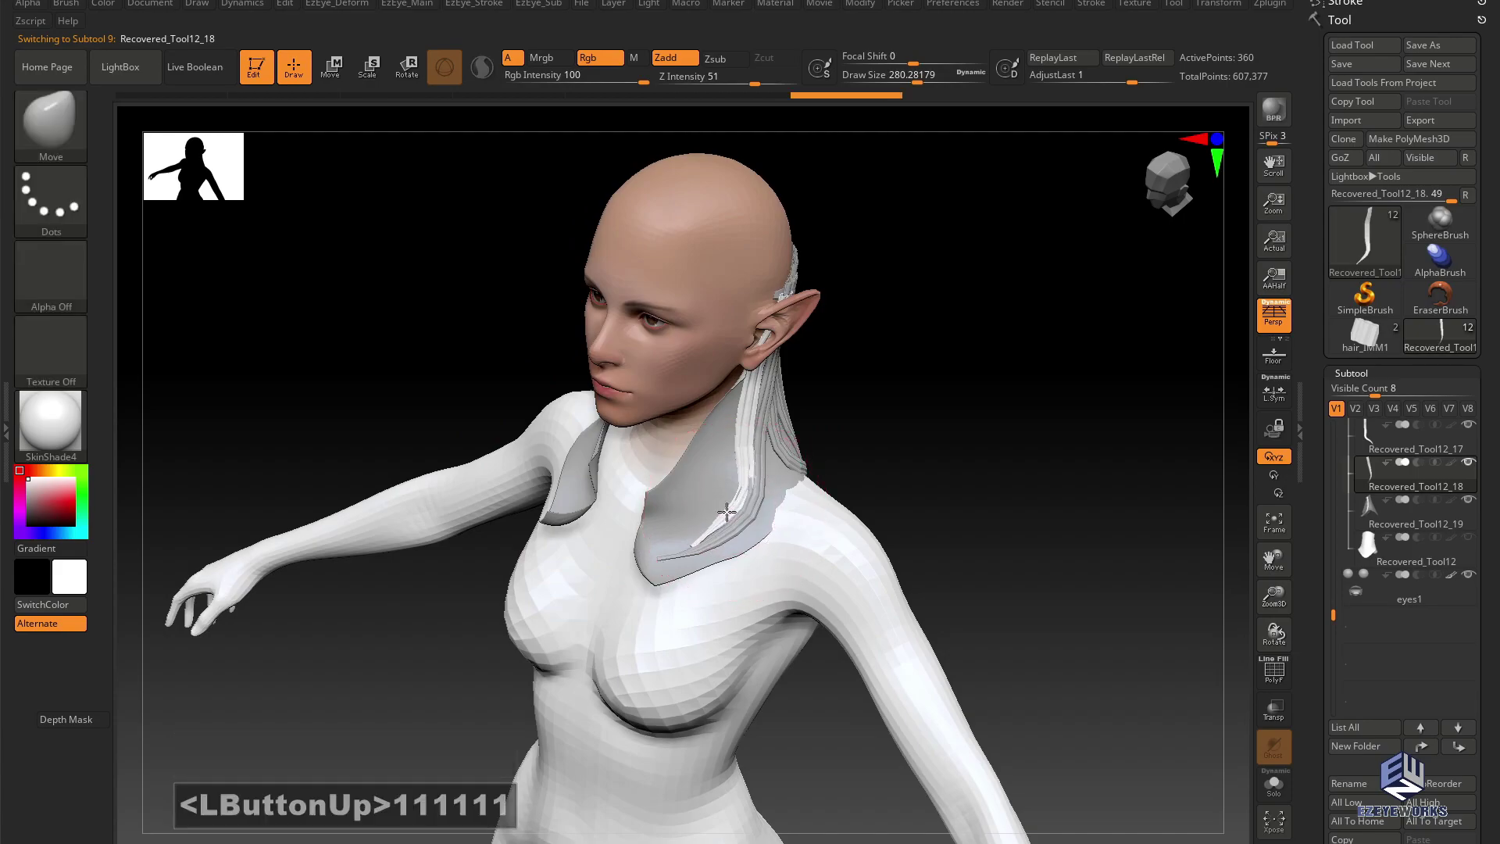
pyautogui.moveTo(739, 513); pyautogui.dragTo(934, 455)
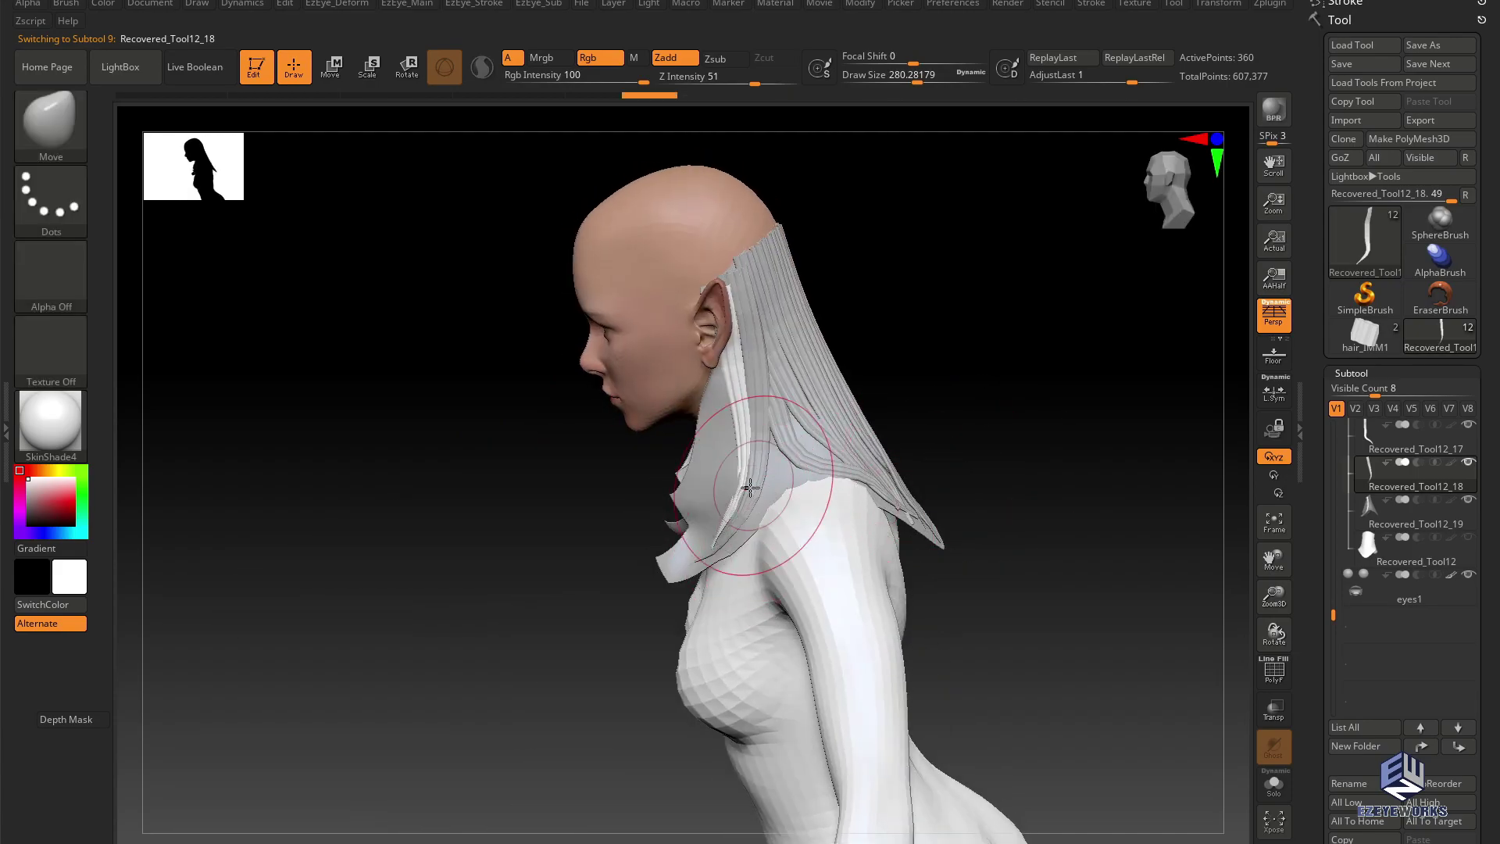
pyautogui.moveTo(516, 564)
pyautogui.mouseDown()
pyautogui.moveTo(625, 577)
pyautogui.moveTo(598, 550)
pyautogui.mouseUp()
pyautogui.press('space')
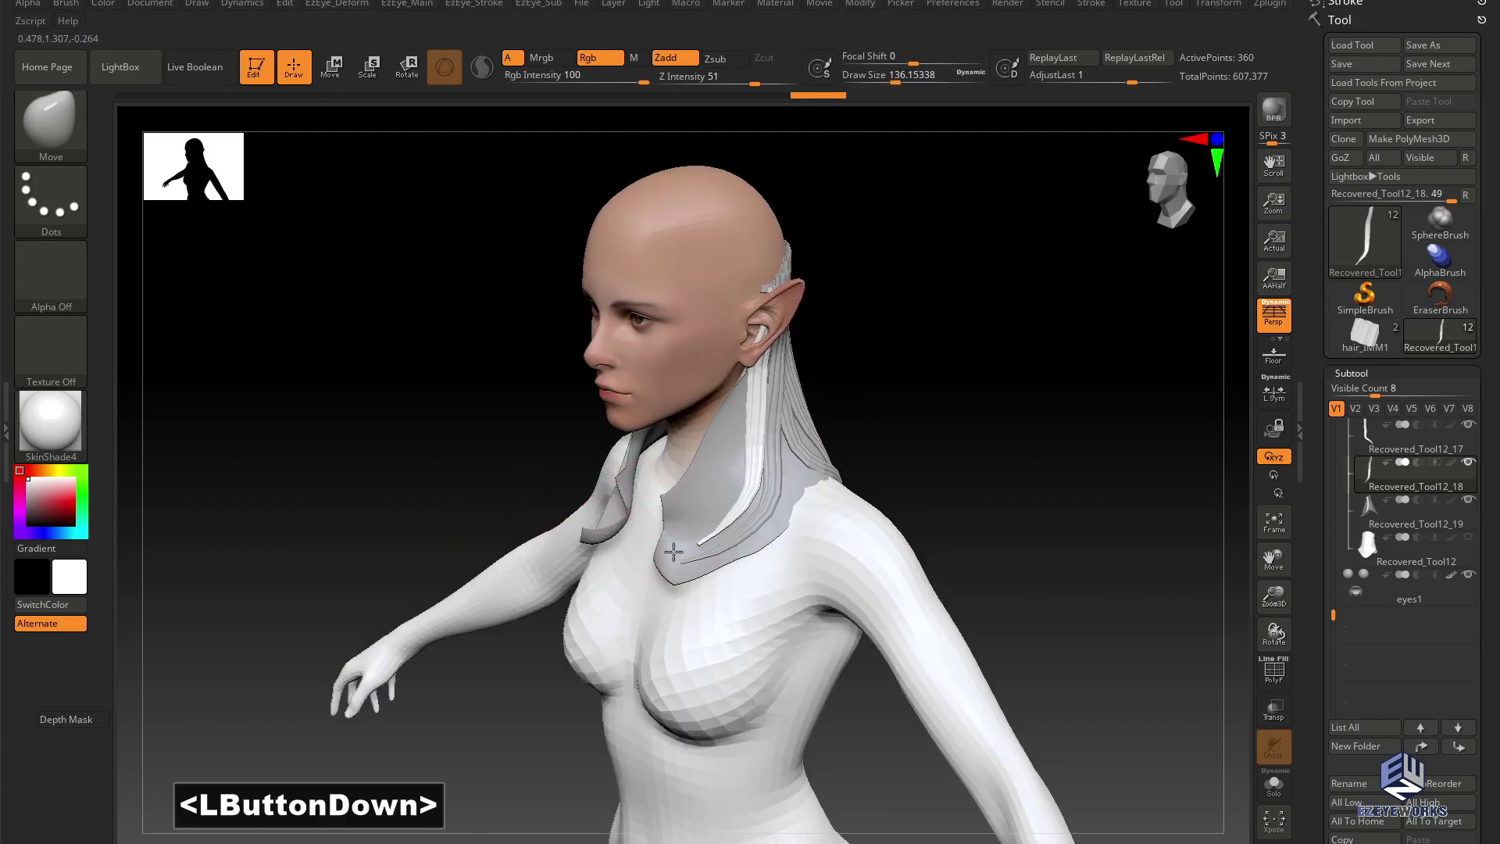
pyautogui.click(746, 544)
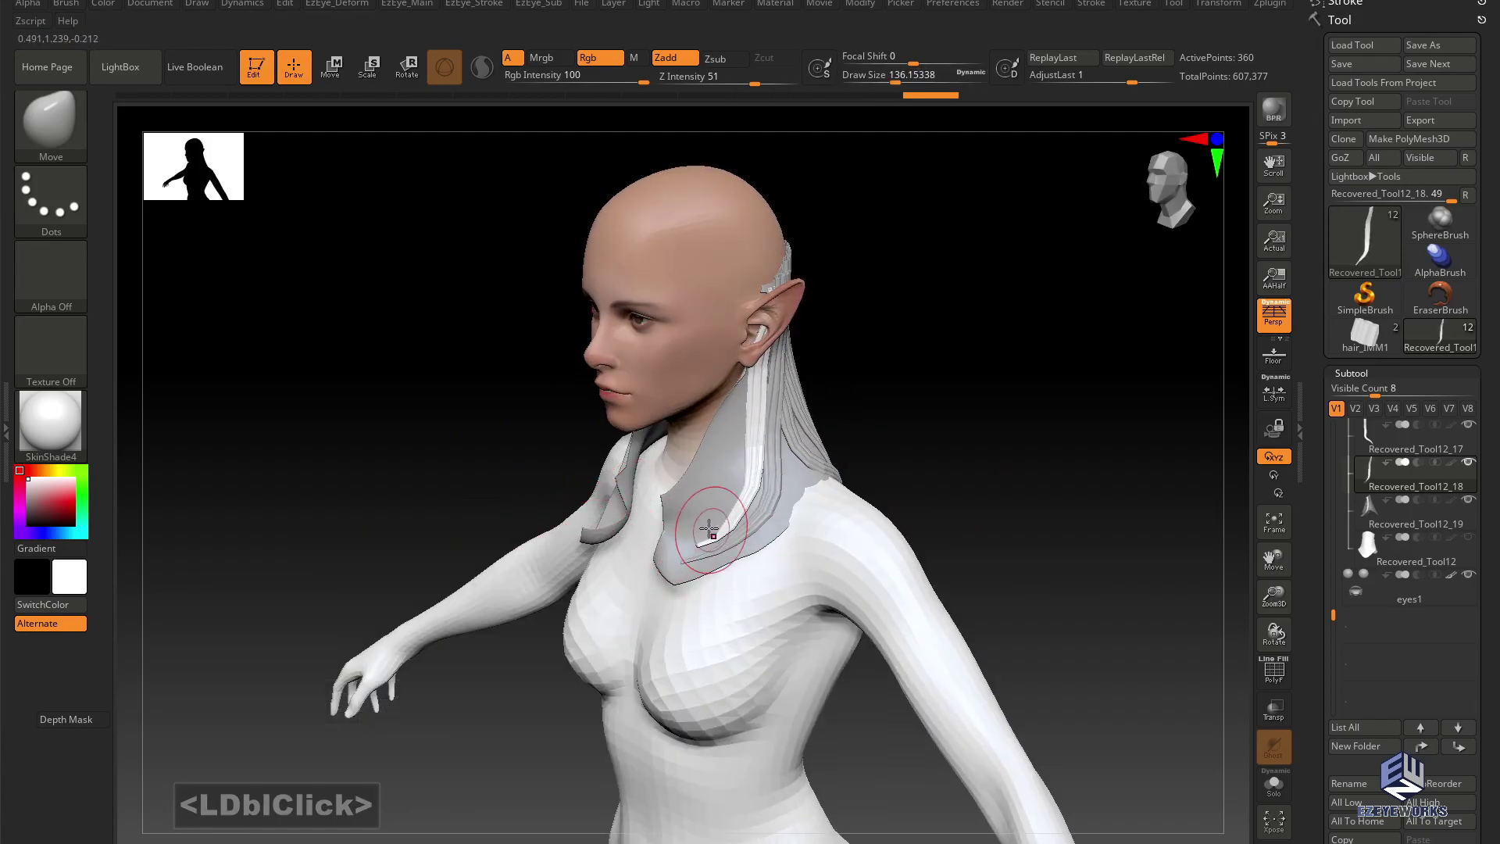
pyautogui.moveTo(699, 523); pyautogui.dragTo(701, 525)
pyautogui.moveTo(704, 527)
pyautogui.mouseDown()
pyautogui.moveTo(739, 532)
pyautogui.moveTo(764, 512)
pyautogui.mouseUp()
pyautogui.moveTo(868, 333); pyautogui.dragTo(814, 278)
pyautogui.keyDown('shift'); pyautogui.click(620, 385); pyautogui.keyUp('shift')
pyautogui.moveTo(620, 385); pyautogui.dragTo(645, 403)
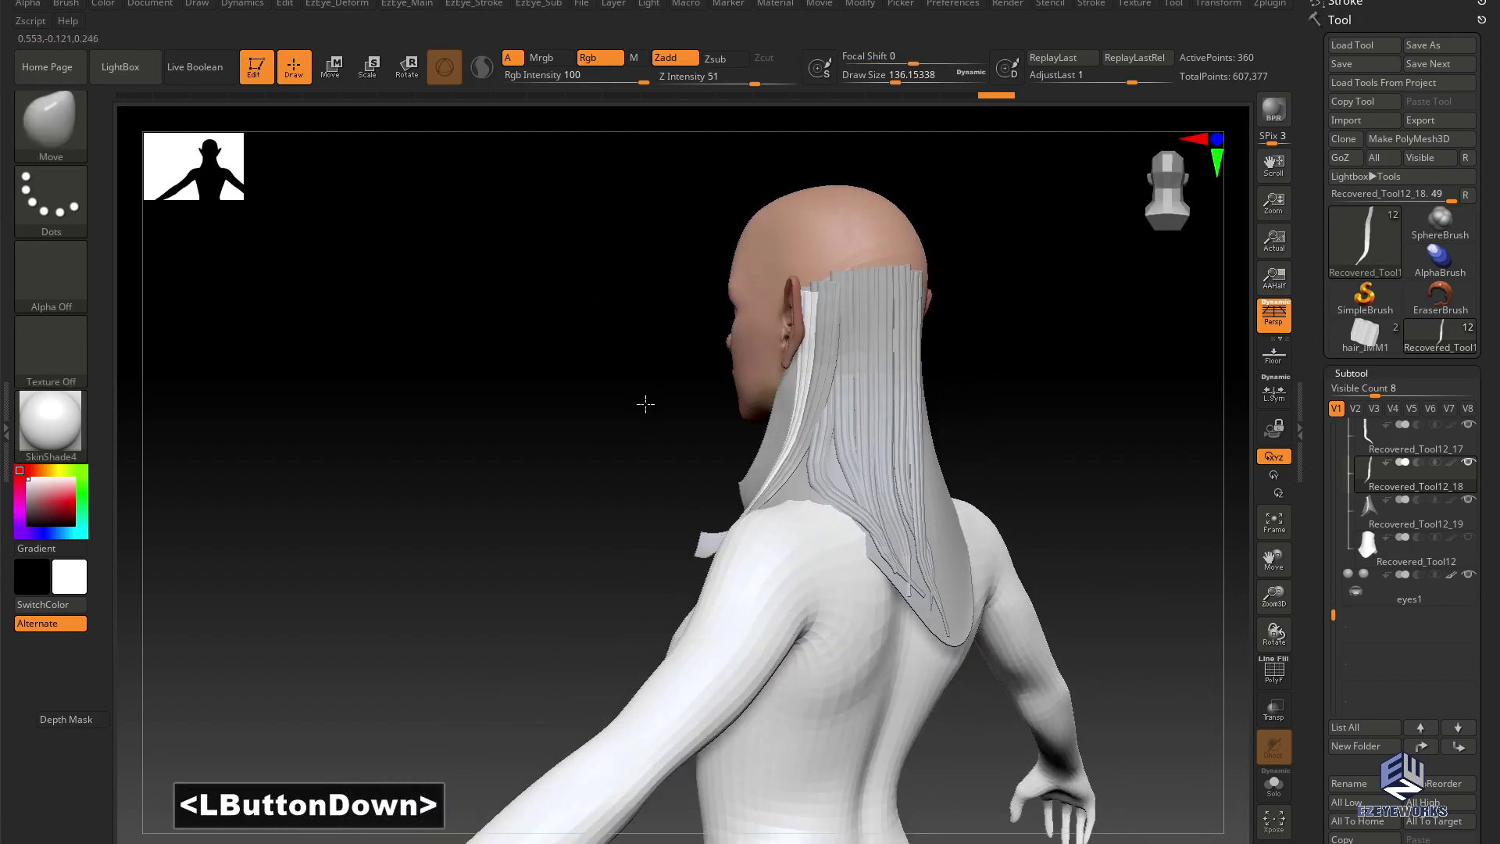
# - Separate the eighth strand from the guide surface using Split Masked Points and hide the guide surface
pyautogui.press('alt')
pyautogui.keyDown('alt'); pyautogui.click(770, 440); pyautogui.keyUp('alt')
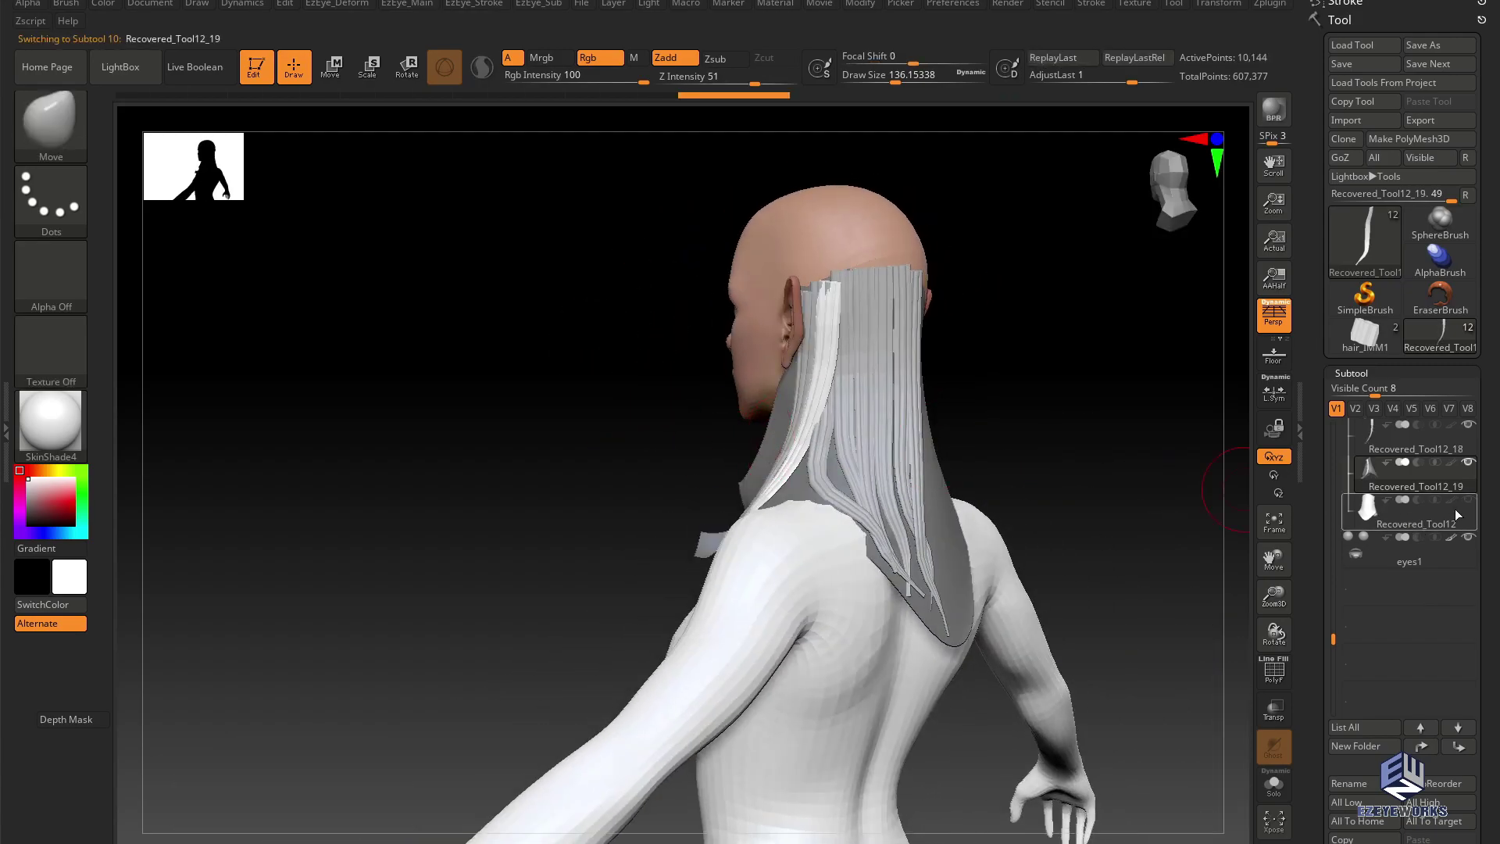
pyautogui.keyDown('ctrl'); pyautogui.click(1059, 403); pyautogui.keyUp('ctrl')
pyautogui.hotkey('alt', '1')
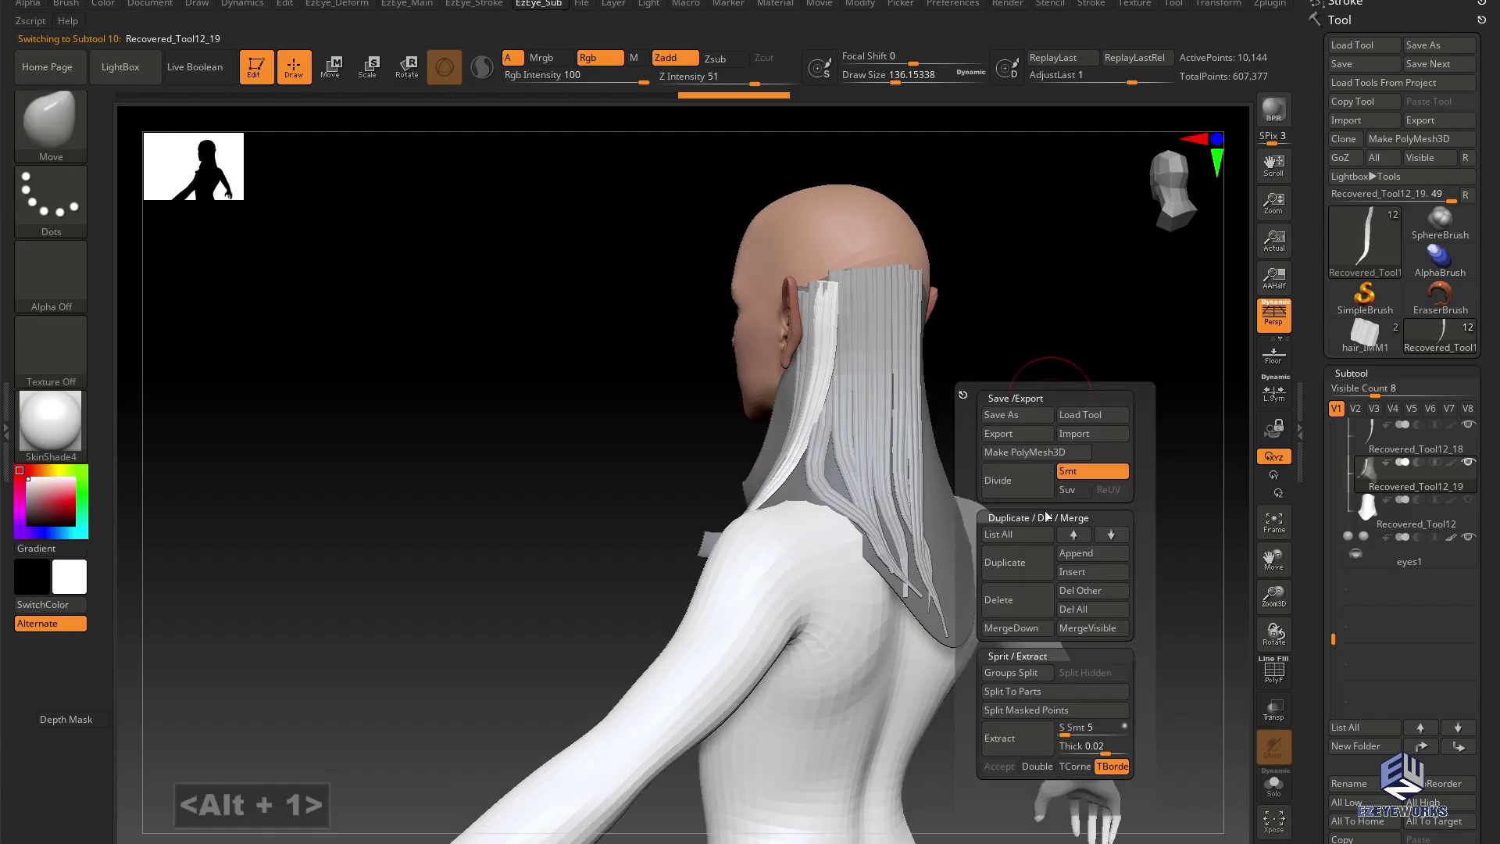
pyautogui.click(1011, 710)
pyautogui.click(1154, 435)
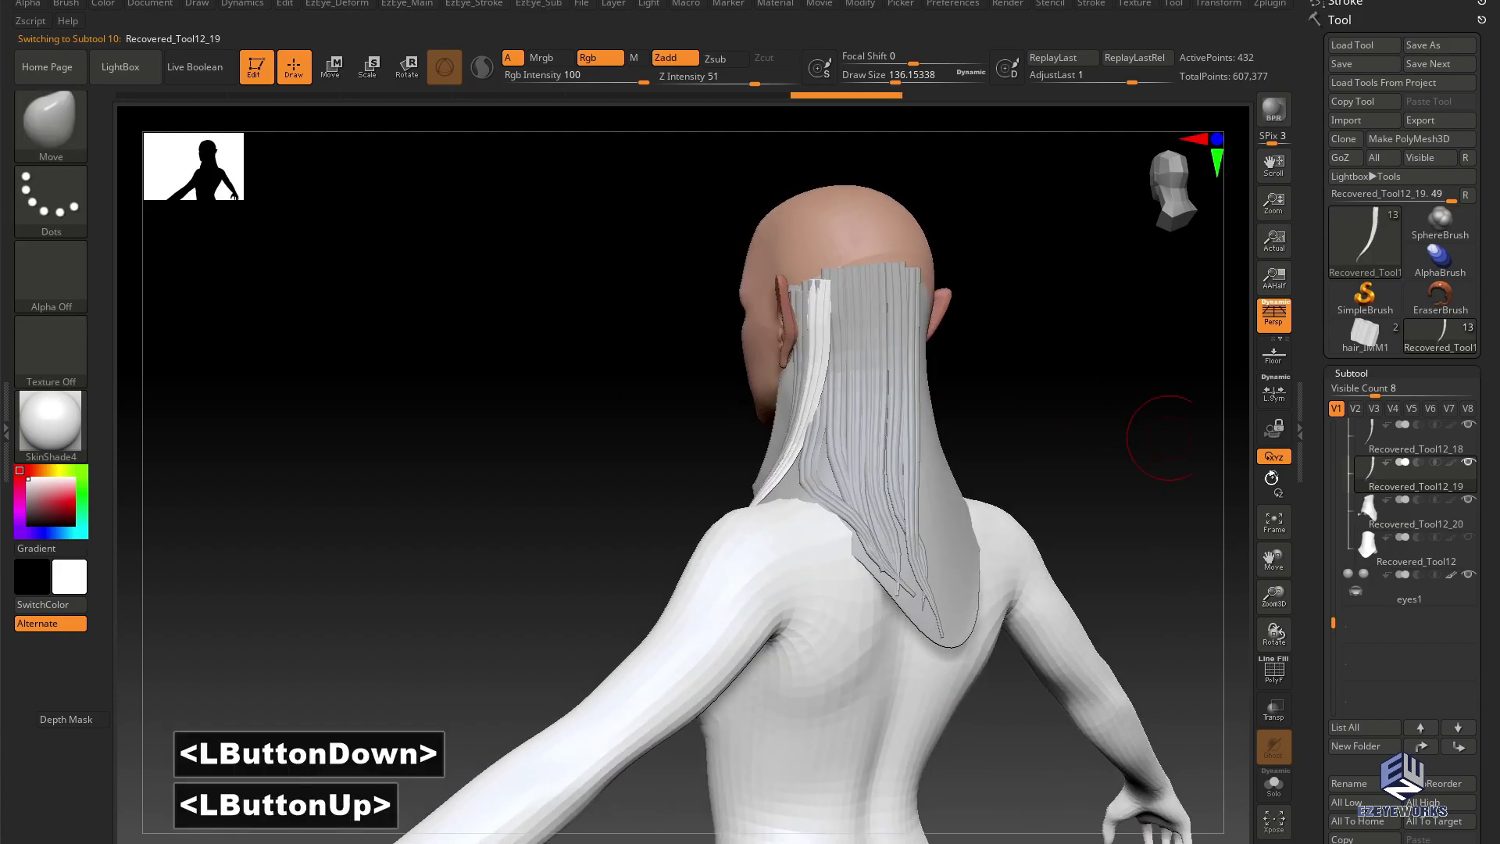
pyautogui.click(1469, 507)
# - Duplicate the nape strand closest to the head's centre line and mirror the copy
pyautogui.moveTo(1196, 438); pyautogui.dragTo(1044, 389)
pyautogui.keyDown('alt'); pyautogui.click(877, 336); pyautogui.keyUp('alt')
pyautogui.keyDown('alt'); pyautogui.click(891, 336); pyautogui.keyUp('alt')
pyautogui.keyDown('shift'); pyautogui.moveTo(1043, 389); pyautogui.dragTo(1058, 395); pyautogui.keyUp('shift')
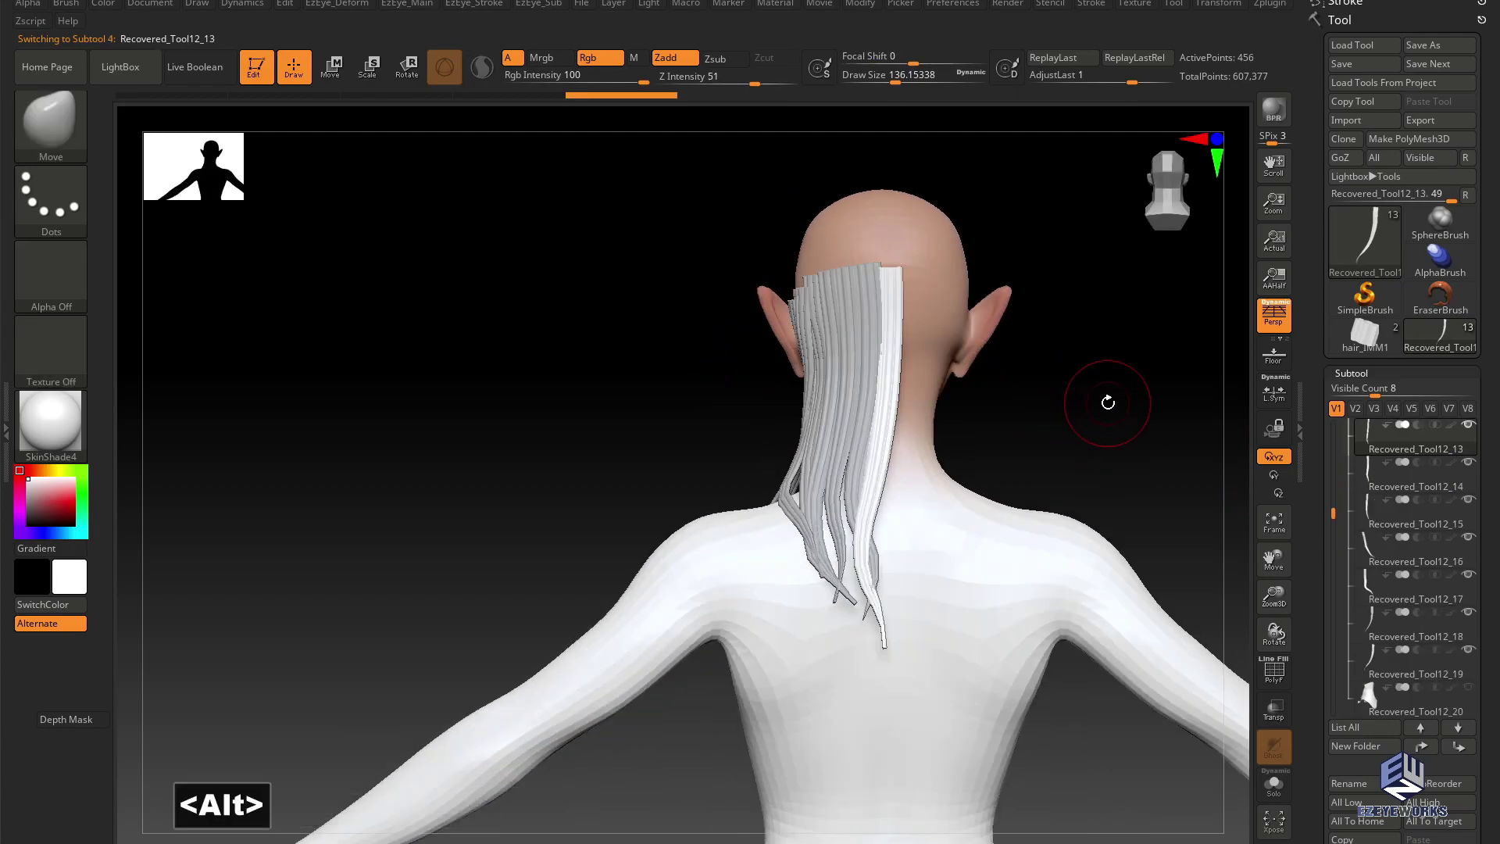
pyautogui.hotkey('alt', 'q')
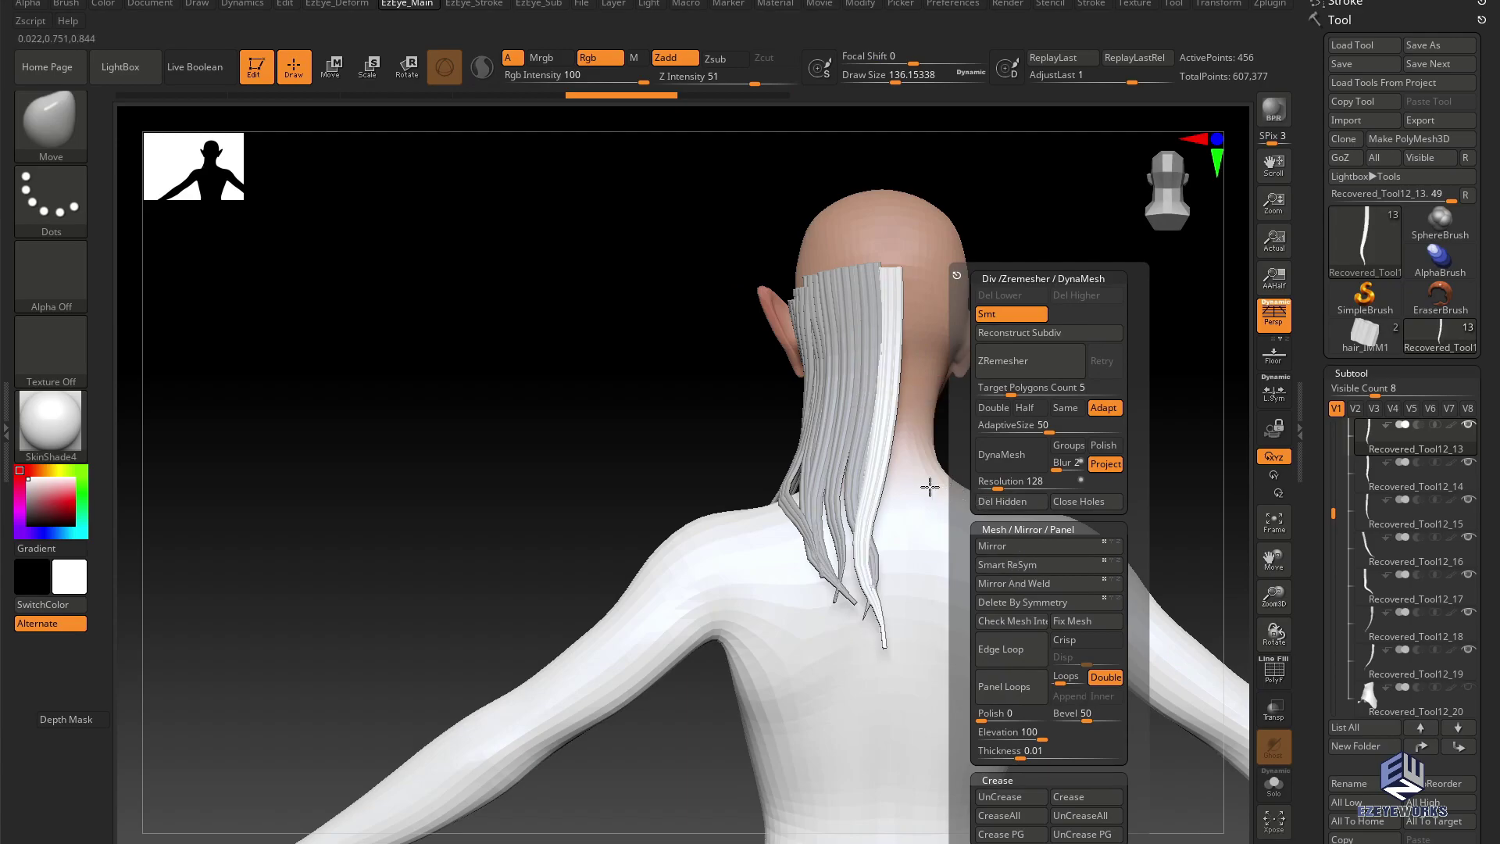
pyautogui.hotkey('alt', '1')
pyautogui.click(886, 638)
pyautogui.hotkey('alt', '2')
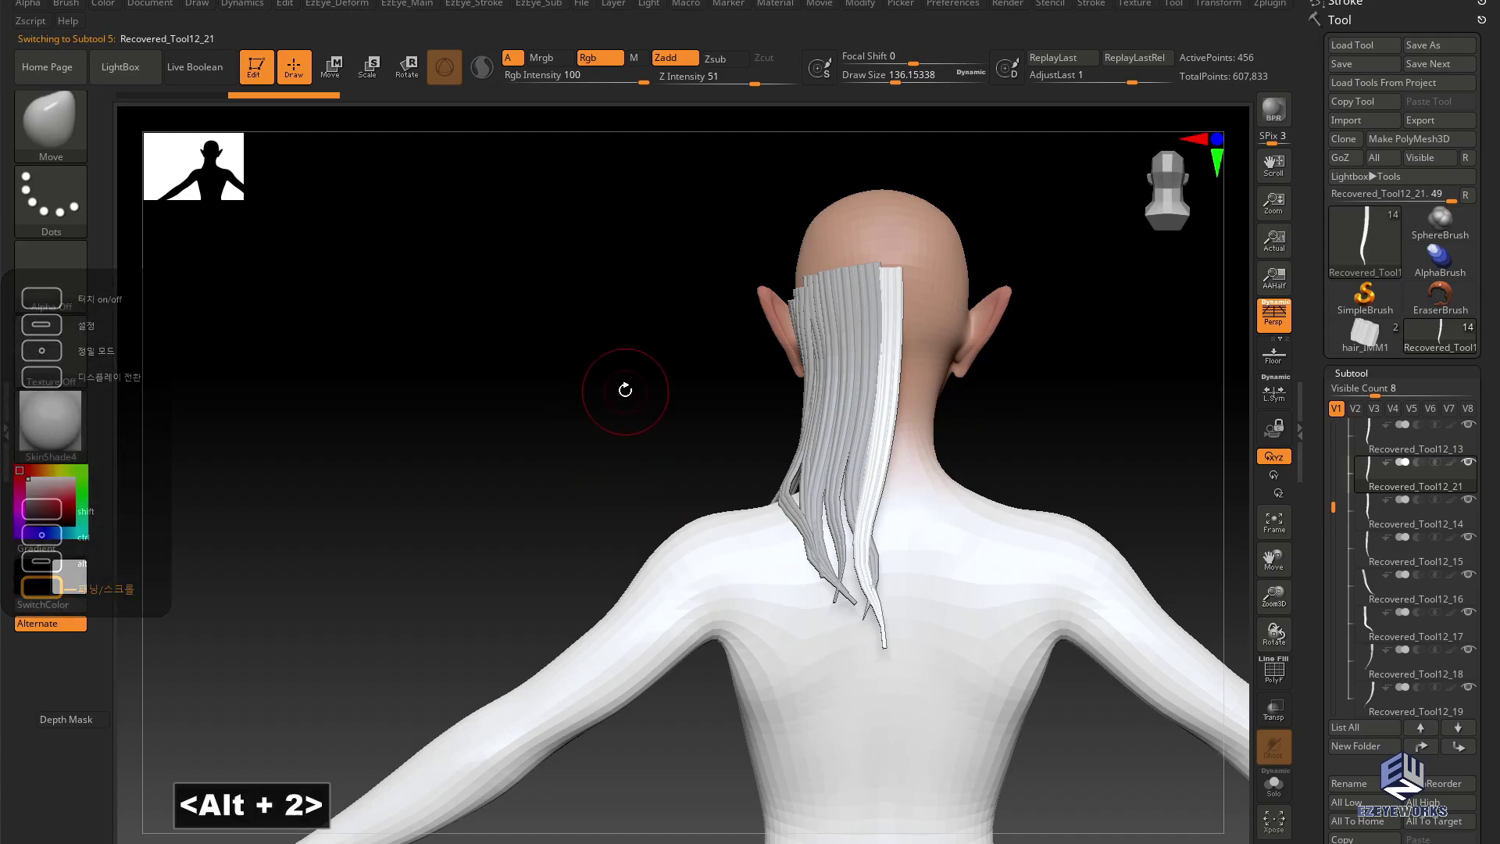
pyautogui.click(594, 551)
# - Shift the first mirrored strand against its neighbour at the nape with the Move brush at a draw size of about 305
pyautogui.press('space')
pyautogui.moveTo(908, 365); pyautogui.dragTo(937, 366)
pyautogui.moveTo(1078, 372); pyautogui.dragTo(1047, 367)
pyautogui.moveTo(1155, 385); pyautogui.dragTo(1145, 380)
pyautogui.moveTo(898, 314); pyautogui.dragTo(921, 322)
pyautogui.moveTo(890, 387); pyautogui.dragTo(909, 399)
pyautogui.moveTo(1094, 390); pyautogui.dragTo(895, 396)
pyautogui.moveTo(892, 317); pyautogui.dragTo(902, 313)
pyautogui.moveTo(672, 314)
pyautogui.mouseDown()
pyautogui.moveTo(753, 325)
pyautogui.moveTo(742, 332)
pyautogui.mouseUp()
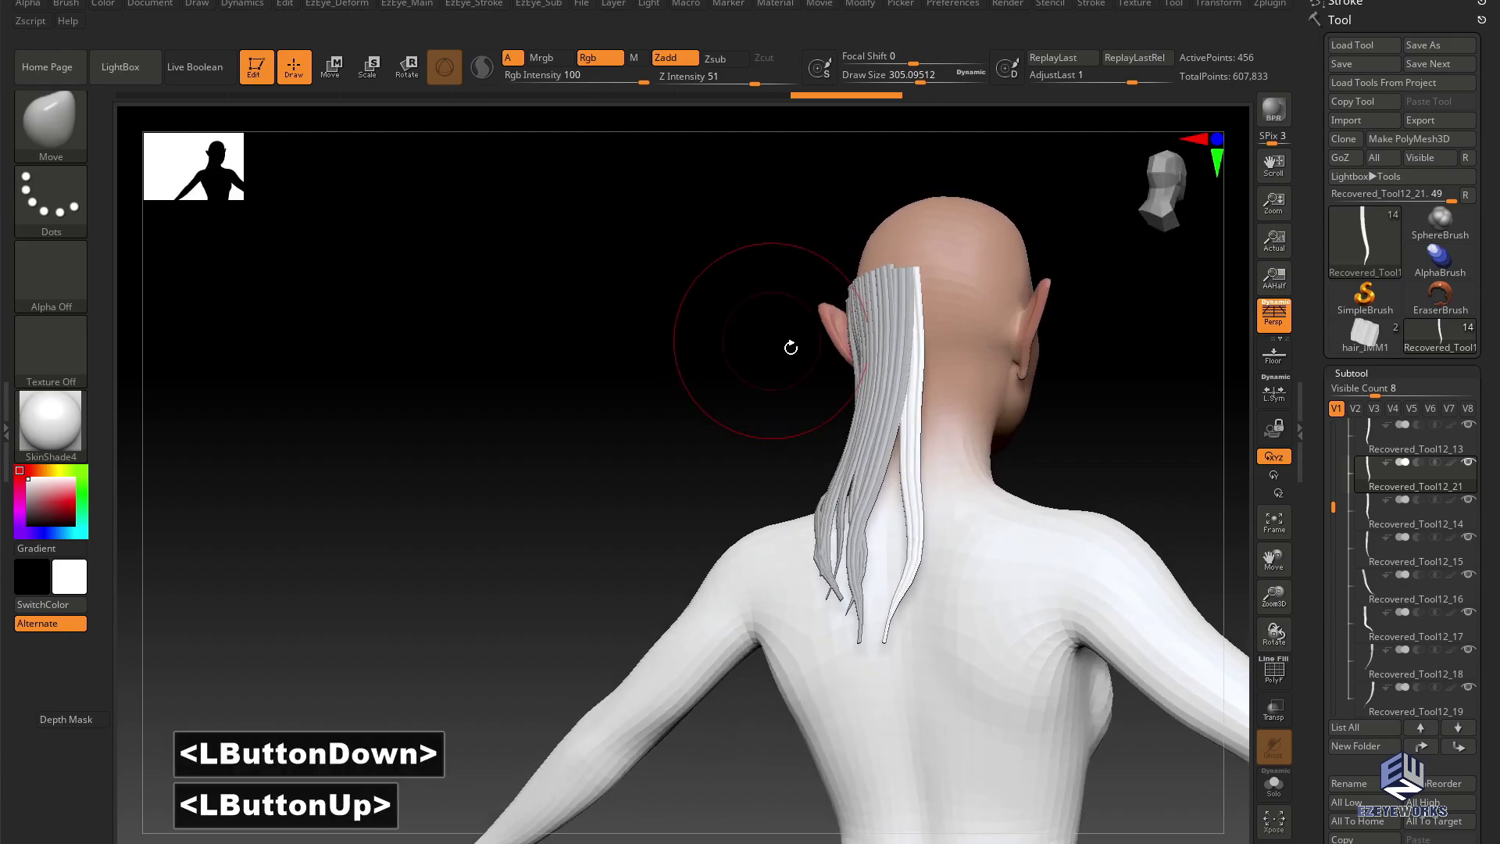
# - Reshape the first mirrored strand's lower end and tip with the Move brush at a draw size of about 124
pyautogui.moveTo(1112, 386); pyautogui.dragTo(1018, 453)
pyautogui.moveTo(926, 506)
pyautogui.mouseDown()
pyautogui.moveTo(911, 503)
pyautogui.moveTo(923, 554)
pyautogui.moveTo(906, 557)
pyautogui.mouseUp()
pyautogui.moveTo(913, 590)
pyautogui.mouseDown()
pyautogui.moveTo(890, 566)
pyautogui.moveTo(912, 621)
pyautogui.moveTo(896, 597)
pyautogui.mouseUp()
pyautogui.press('space')
pyautogui.click(911, 616)
pyautogui.click(911, 603)
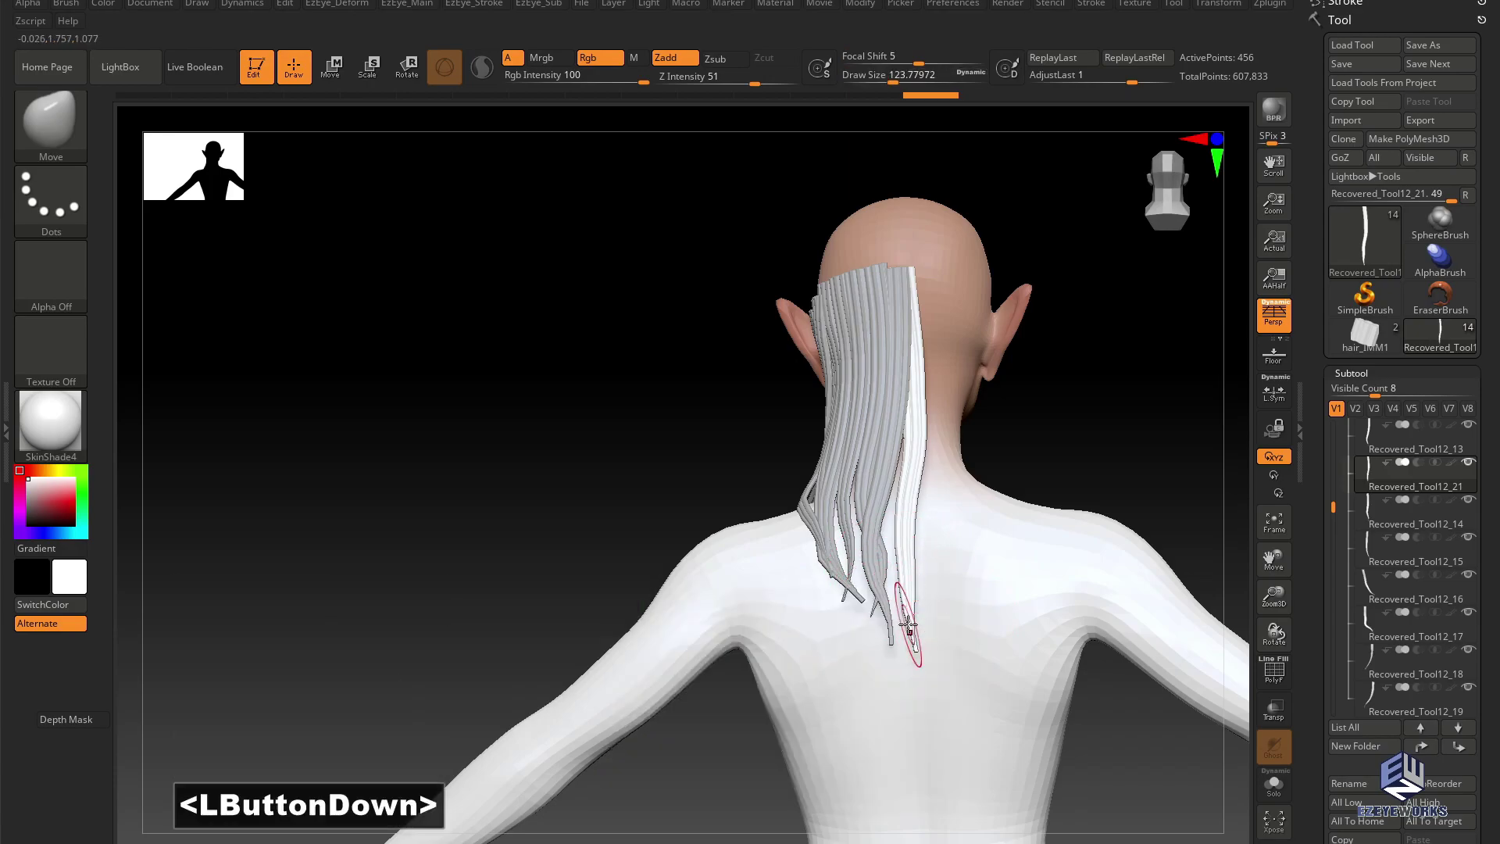
# - Duplicate the next strand outward from the centre of the nape and mirror the copy
pyautogui.keyDown('alt'); pyautogui.click(870, 474); pyautogui.keyUp('alt')
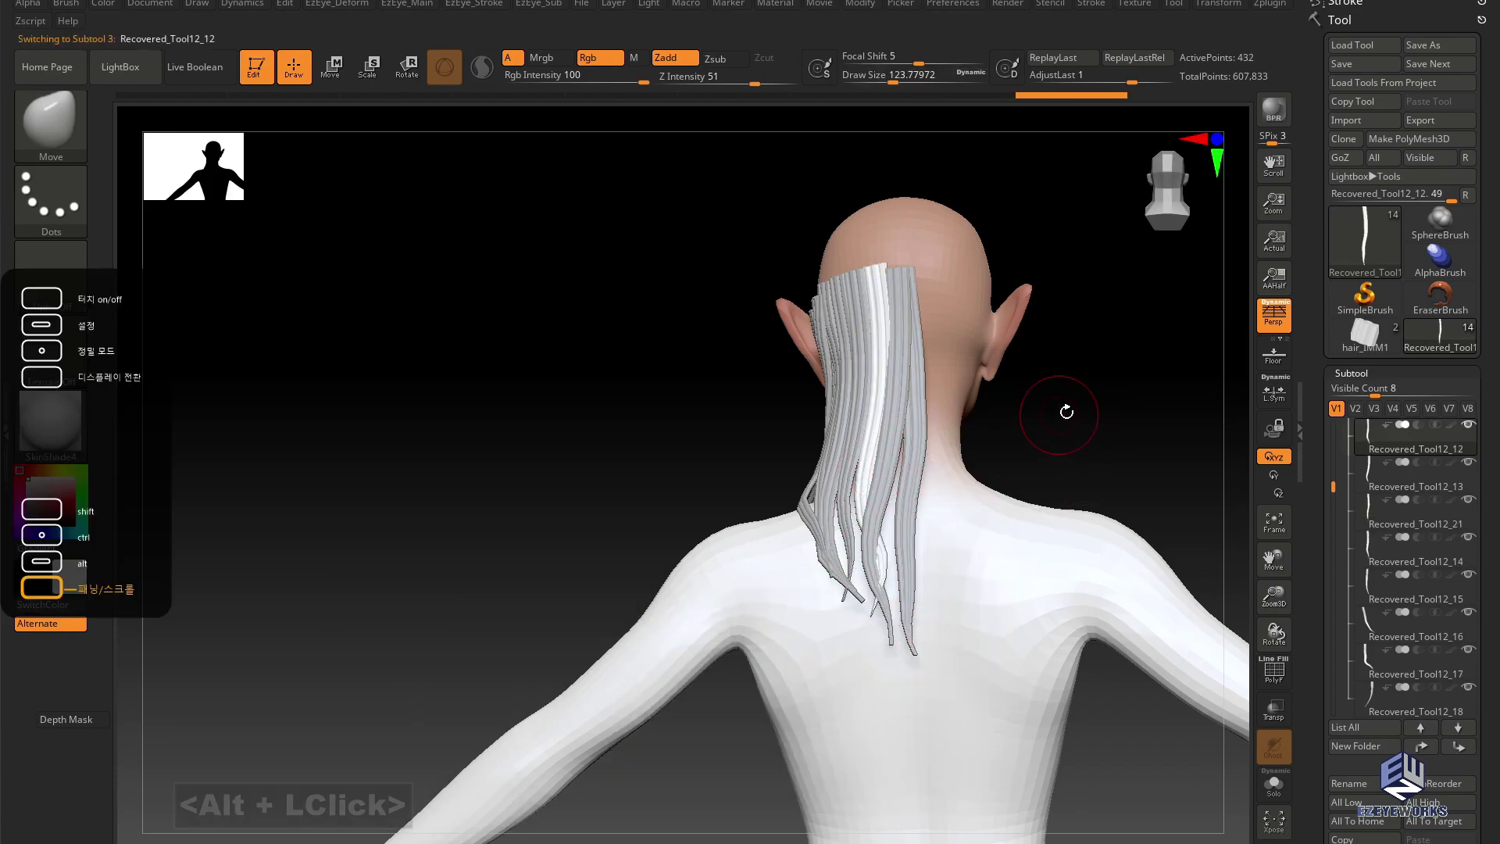
pyautogui.keyDown('shift'); pyautogui.moveTo(1065, 412); pyautogui.dragTo(1045, 425); pyautogui.keyUp('shift')
pyautogui.press('4')
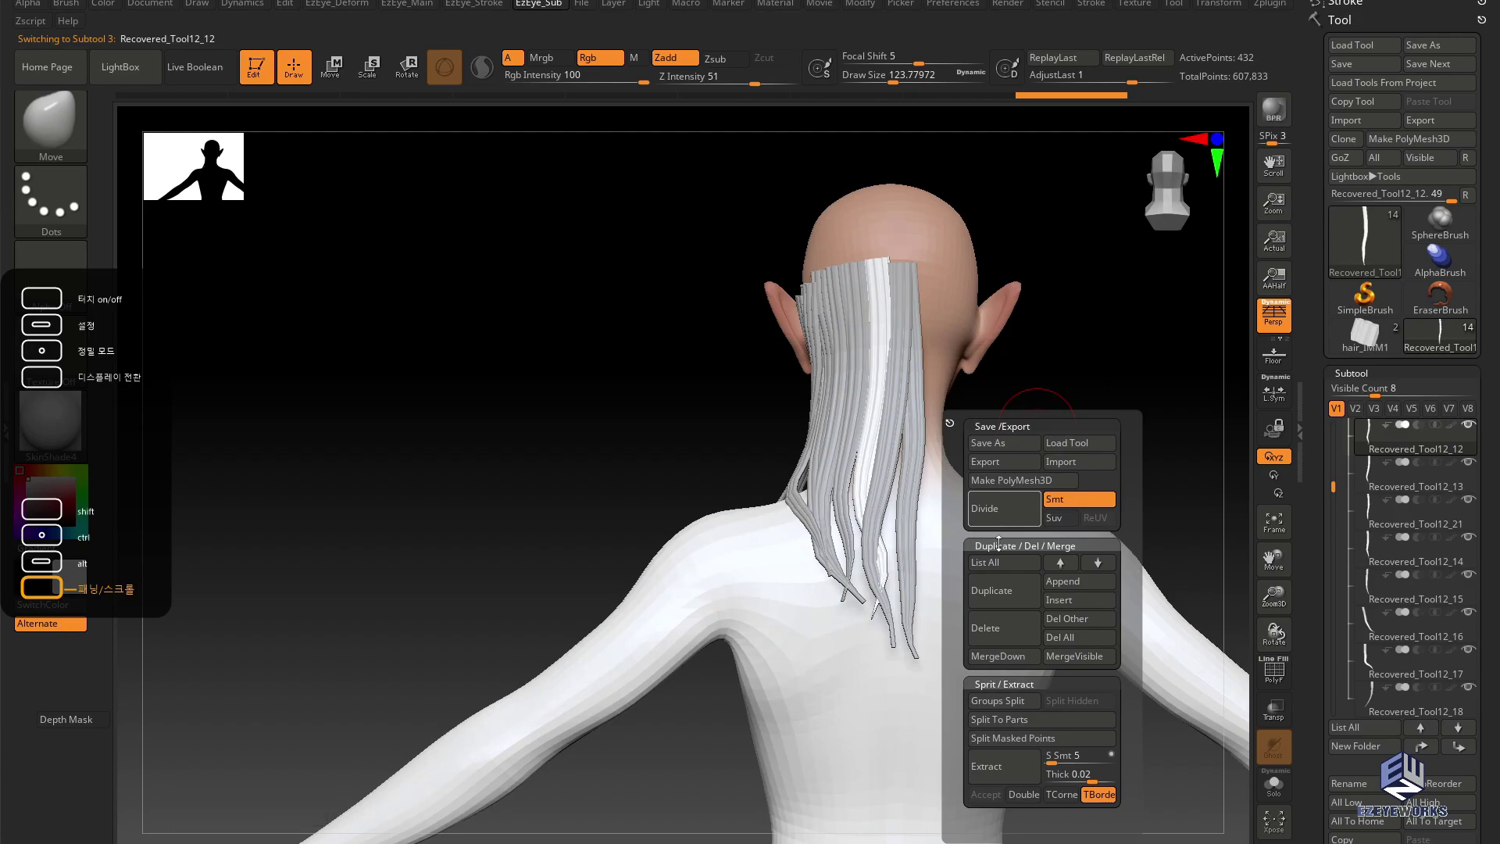
pyautogui.click(992, 598)
pyautogui.press('1')
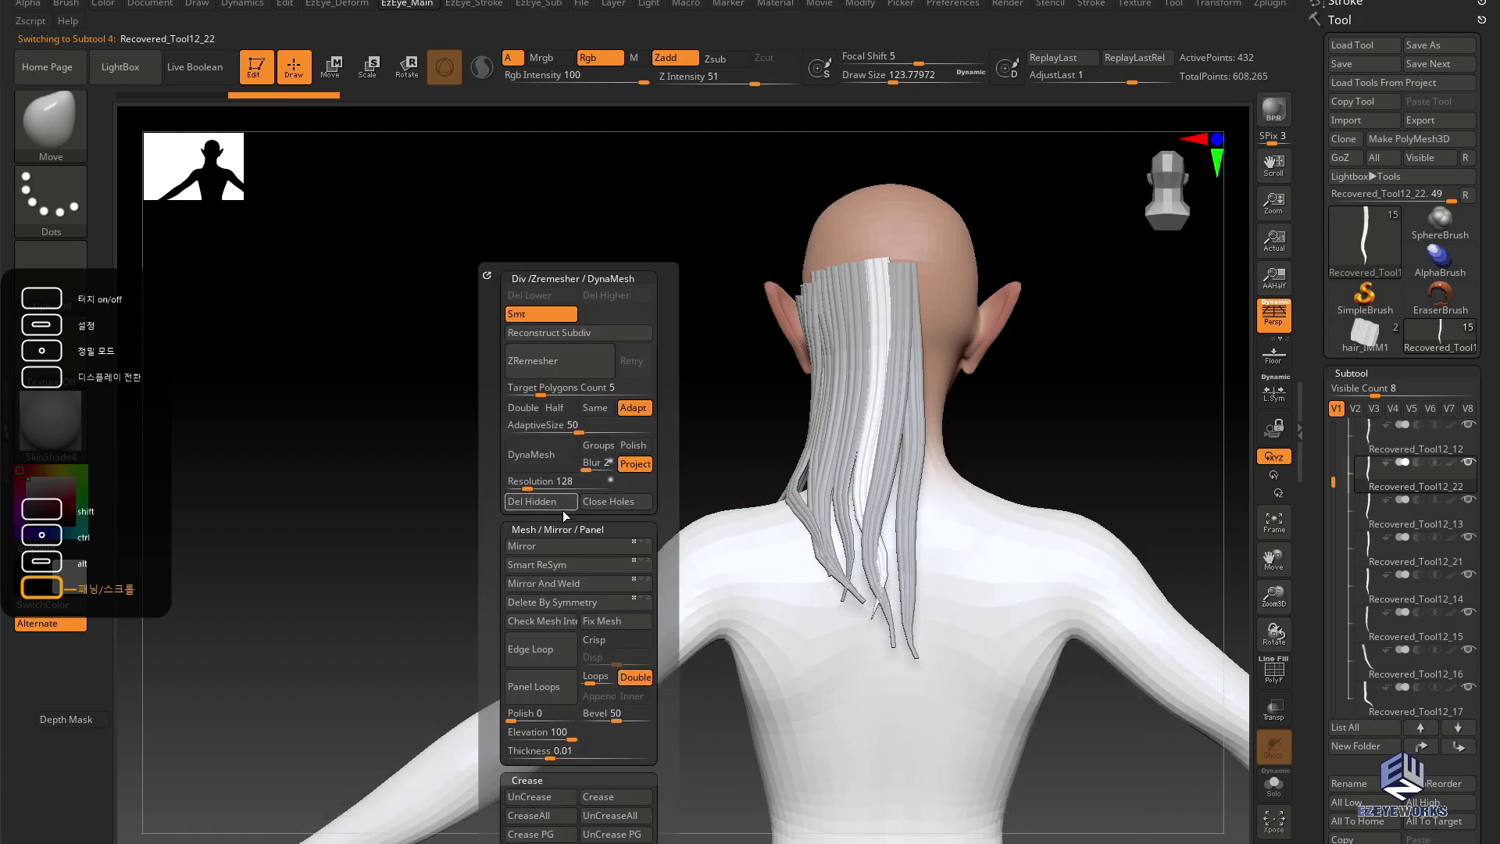
pyautogui.click(550, 550)
# - Position the second mirrored strand beside the first and bend it along the neck with the Move brush at about 299 draw size
pyautogui.press('space')
pyautogui.moveTo(950, 429); pyautogui.dragTo(975, 429)
pyautogui.moveTo(940, 487); pyautogui.dragTo(924, 512)
pyautogui.moveTo(928, 507); pyautogui.dragTo(930, 511)
pyautogui.moveTo(1122, 461)
pyautogui.mouseDown()
pyautogui.moveTo(1009, 453)
pyautogui.moveTo(903, 546)
pyautogui.mouseUp()
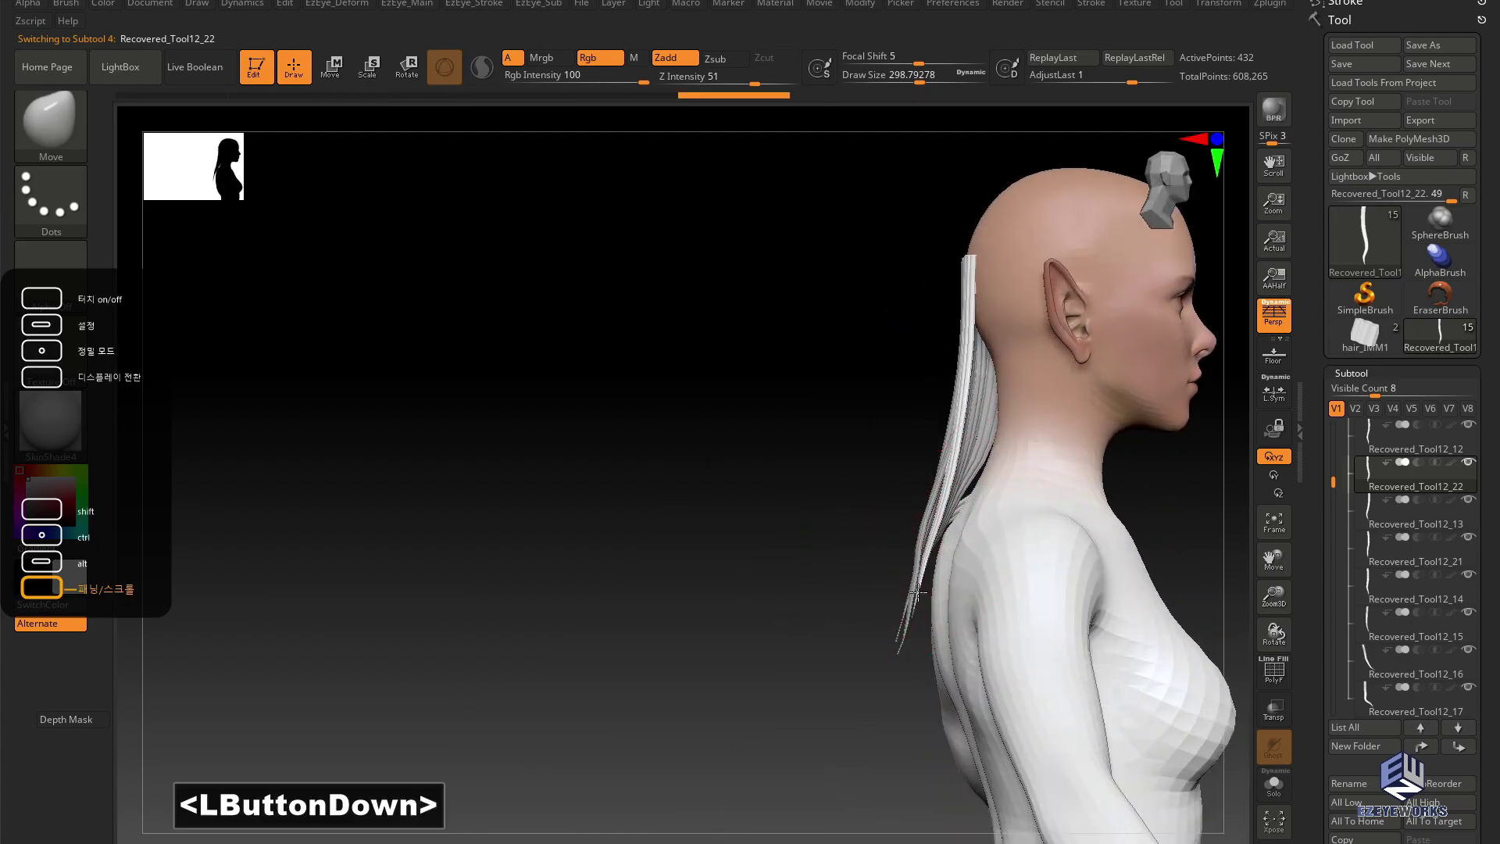
pyautogui.moveTo(769, 574)
pyautogui.mouseDown()
pyautogui.moveTo(878, 555)
pyautogui.moveTo(921, 522)
pyautogui.mouseUp()
pyautogui.moveTo(1131, 412)
pyautogui.mouseDown()
pyautogui.moveTo(962, 415)
pyautogui.moveTo(949, 296)
pyautogui.mouseUp()
pyautogui.moveTo(750, 339); pyautogui.dragTo(889, 320)
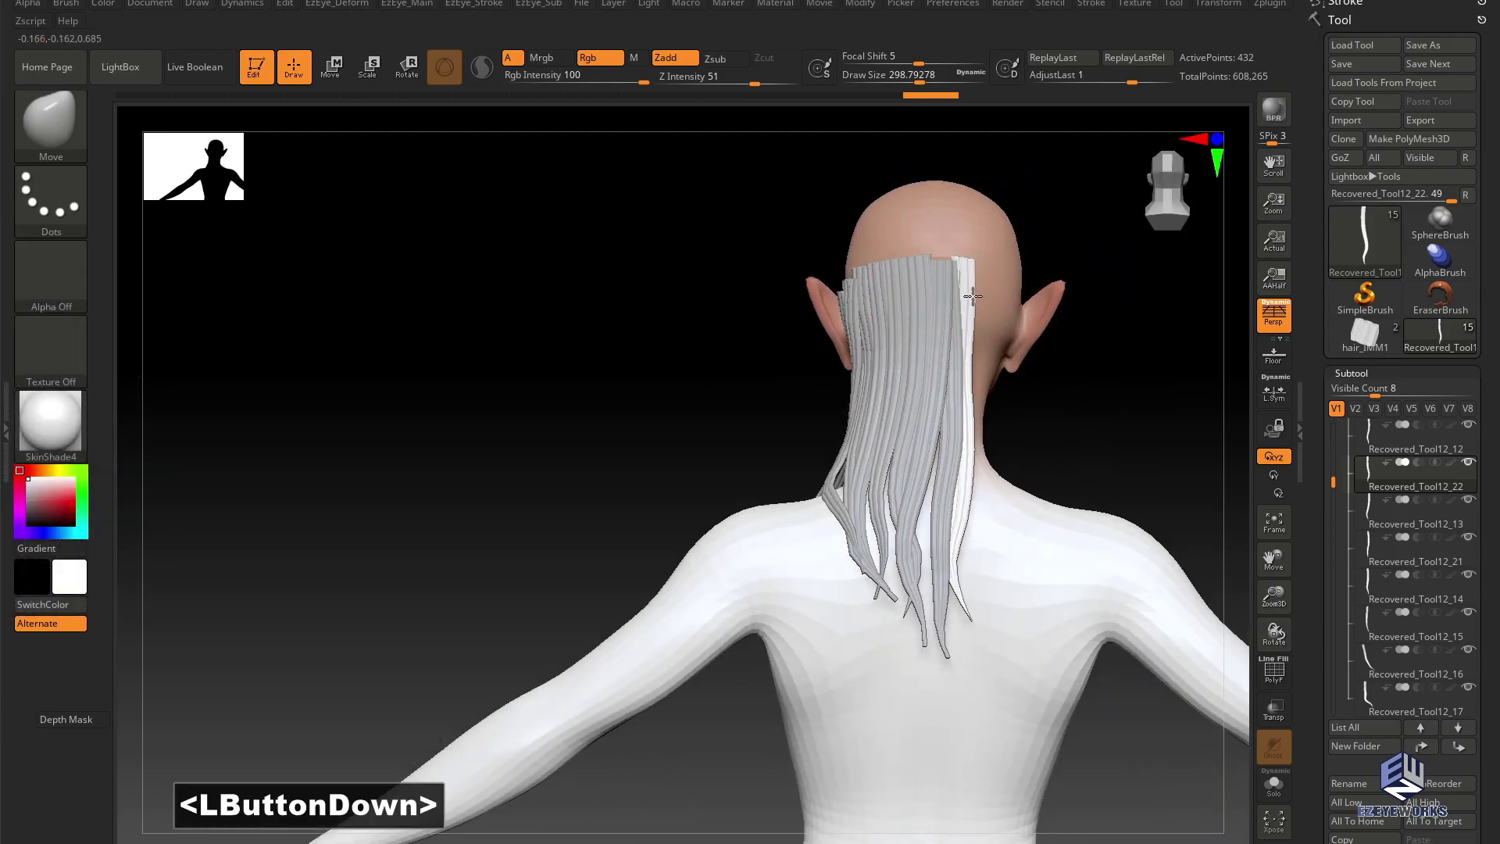
# - Duplicate the Recovered_Tool12_14 strand on the original half of the nape and mirror the copy
pyautogui.keyDown('alt'); pyautogui.click(883, 465); pyautogui.keyUp('alt')
pyautogui.press('2')
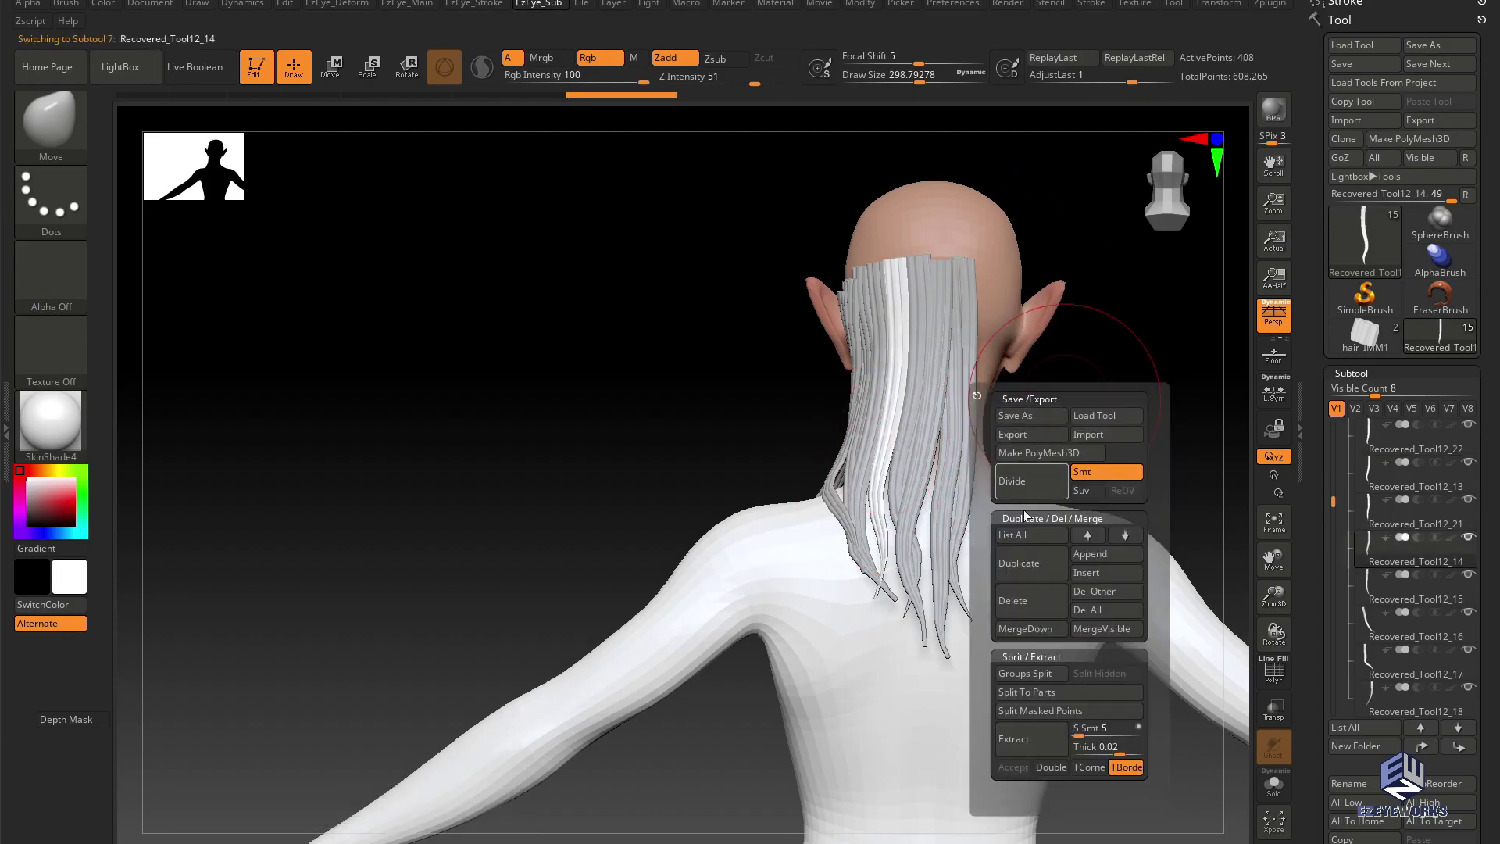
pyautogui.click(1022, 563)
pyautogui.hotkey('alt', '2')
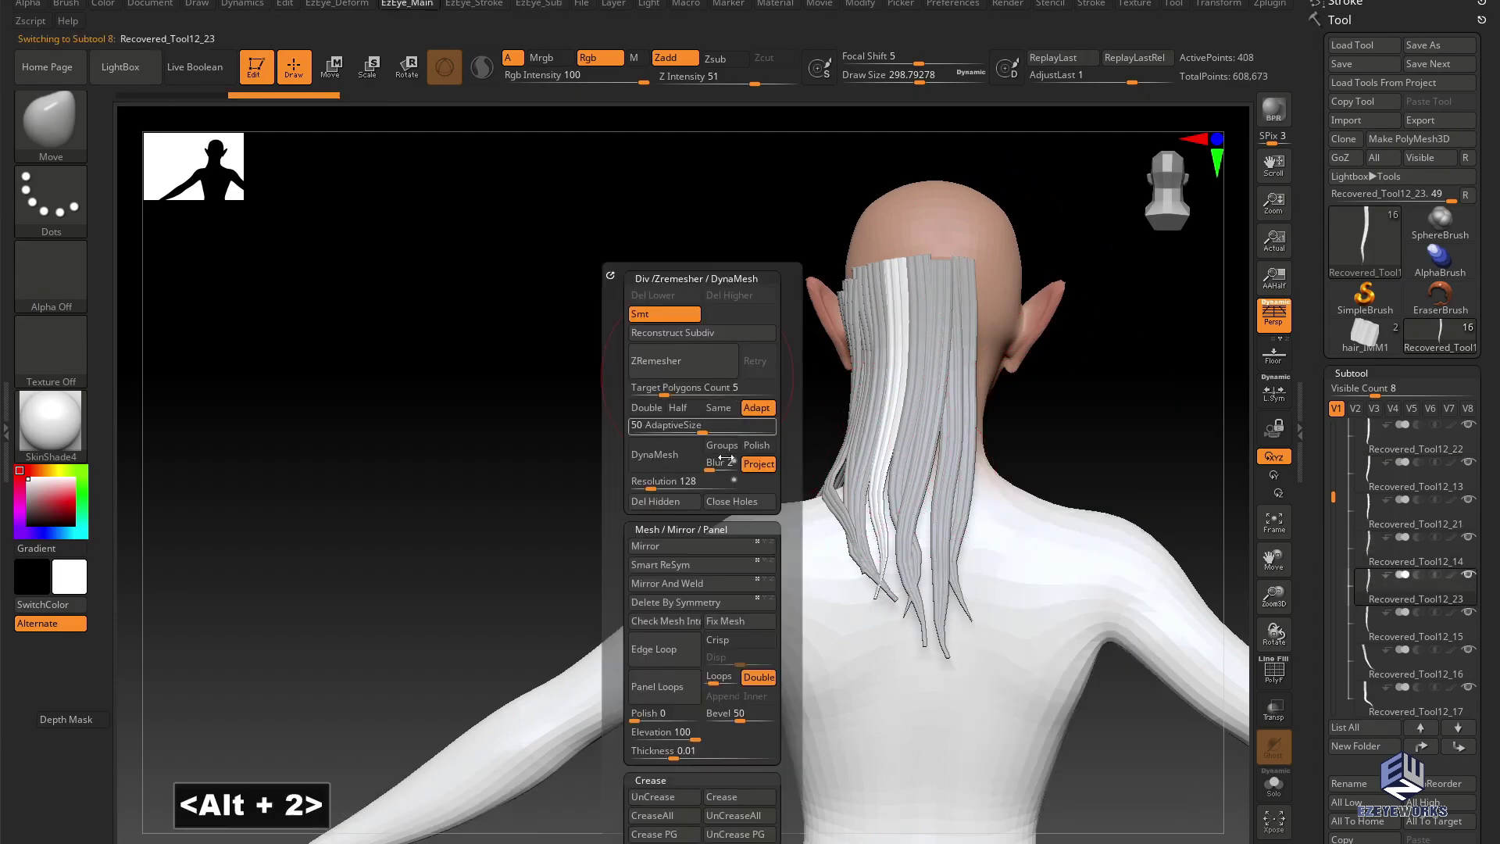
pyautogui.click(686, 550)
# - Bend the third mirrored strand's middle and lower end around the neck with the Move brush, reducing the draw size to about 274
pyautogui.moveTo(1031, 392); pyautogui.dragTo(1041, 403)
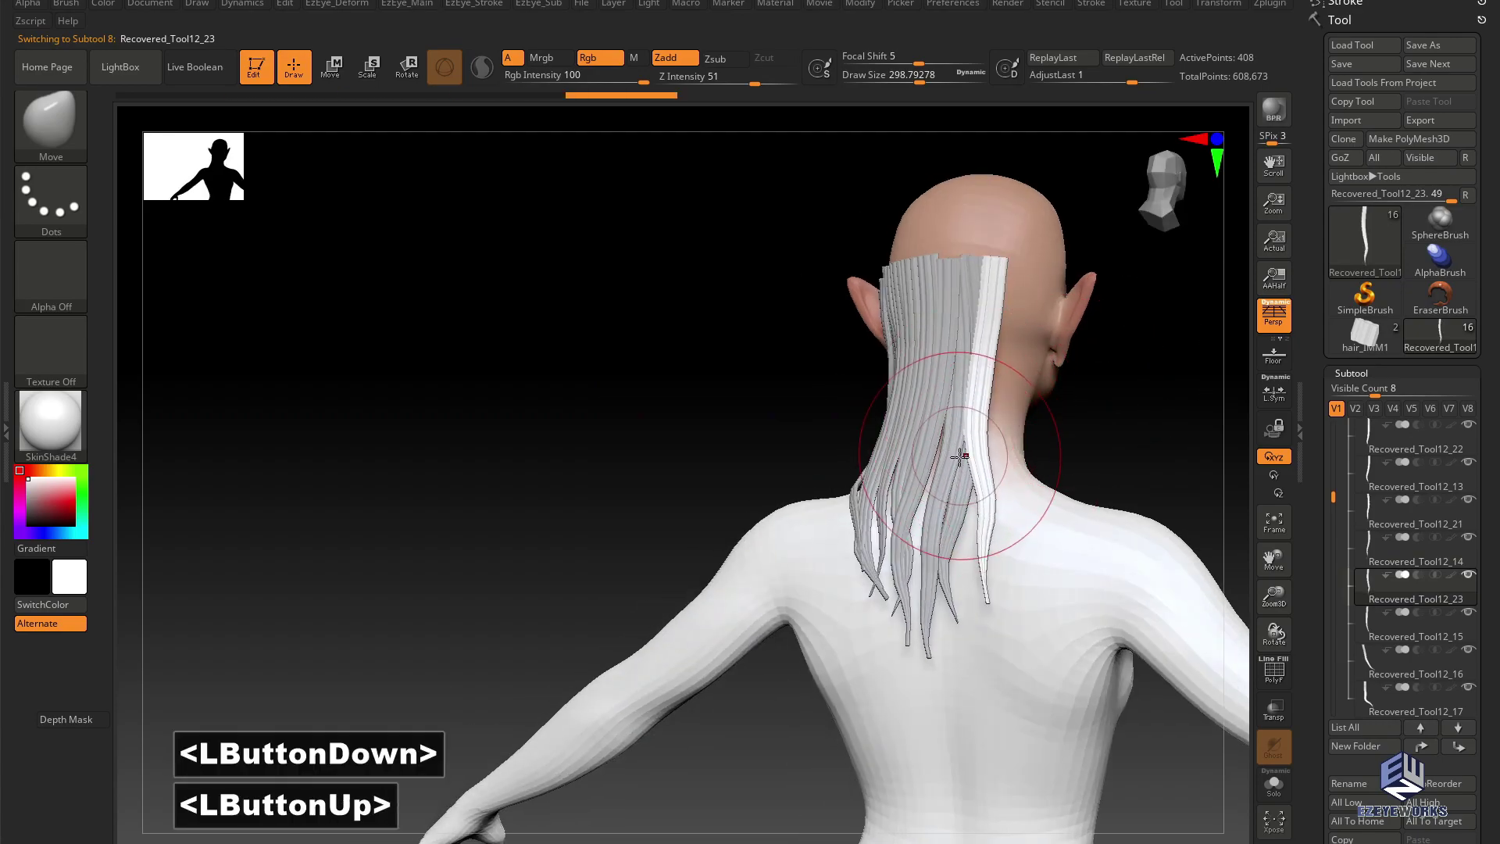
pyautogui.press('space')
pyautogui.moveTo(959, 456); pyautogui.dragTo(968, 456)
pyautogui.moveTo(1187, 429); pyautogui.dragTo(1094, 447)
pyautogui.moveTo(982, 500); pyautogui.dragTo(953, 504)
pyautogui.moveTo(852, 484)
pyautogui.mouseDown()
pyautogui.moveTo(992, 489)
pyautogui.moveTo(980, 538)
pyautogui.moveTo(960, 545)
pyautogui.mouseUp()
pyautogui.moveTo(974, 564); pyautogui.dragTo(967, 559)
pyautogui.press('space')
pyautogui.moveTo(960, 508); pyautogui.dragTo(973, 537)
pyautogui.keyDown('alt'); pyautogui.moveTo(1016, 367); pyautogui.dragTo(997, 403); pyautogui.keyUp('alt')
pyautogui.moveTo(1086, 392); pyautogui.dragTo(986, 408)
pyautogui.keyDown('alt'); pyautogui.moveTo(1133, 422); pyautogui.dragTo(1026, 445); pyautogui.keyUp('alt')
pyautogui.keyDown('alt'); pyautogui.moveTo(1032, 341); pyautogui.dragTo(976, 331); pyautogui.keyUp('alt')
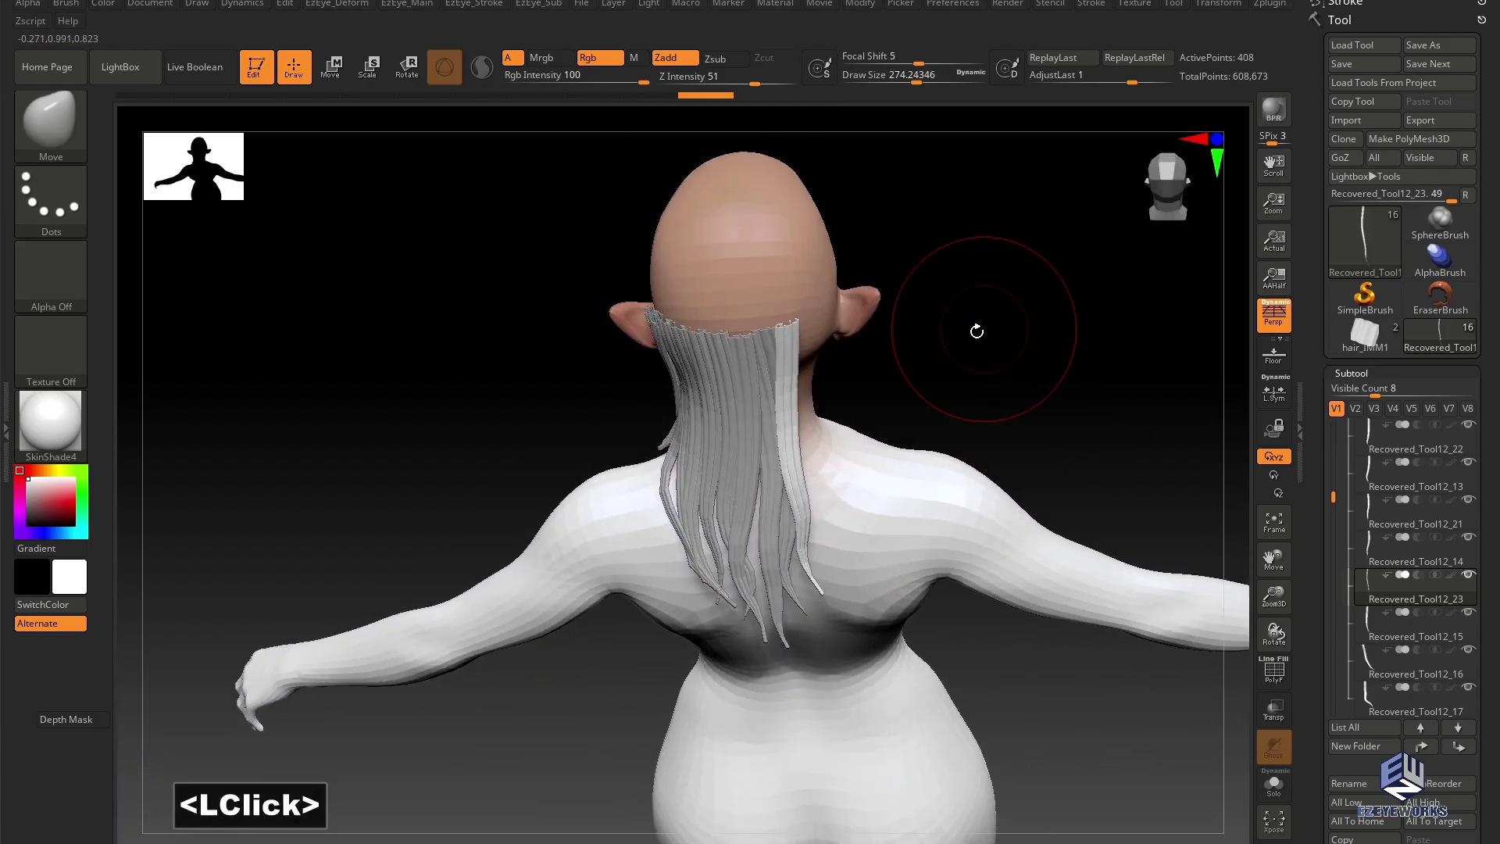
# - Duplicate the Recovered_Tool12_14 strand a second time and mirror the copy
pyautogui.keyDown('alt'); pyautogui.click(723, 419); pyautogui.keyUp('alt')
pyautogui.moveTo(927, 391); pyautogui.dragTo(927, 325)
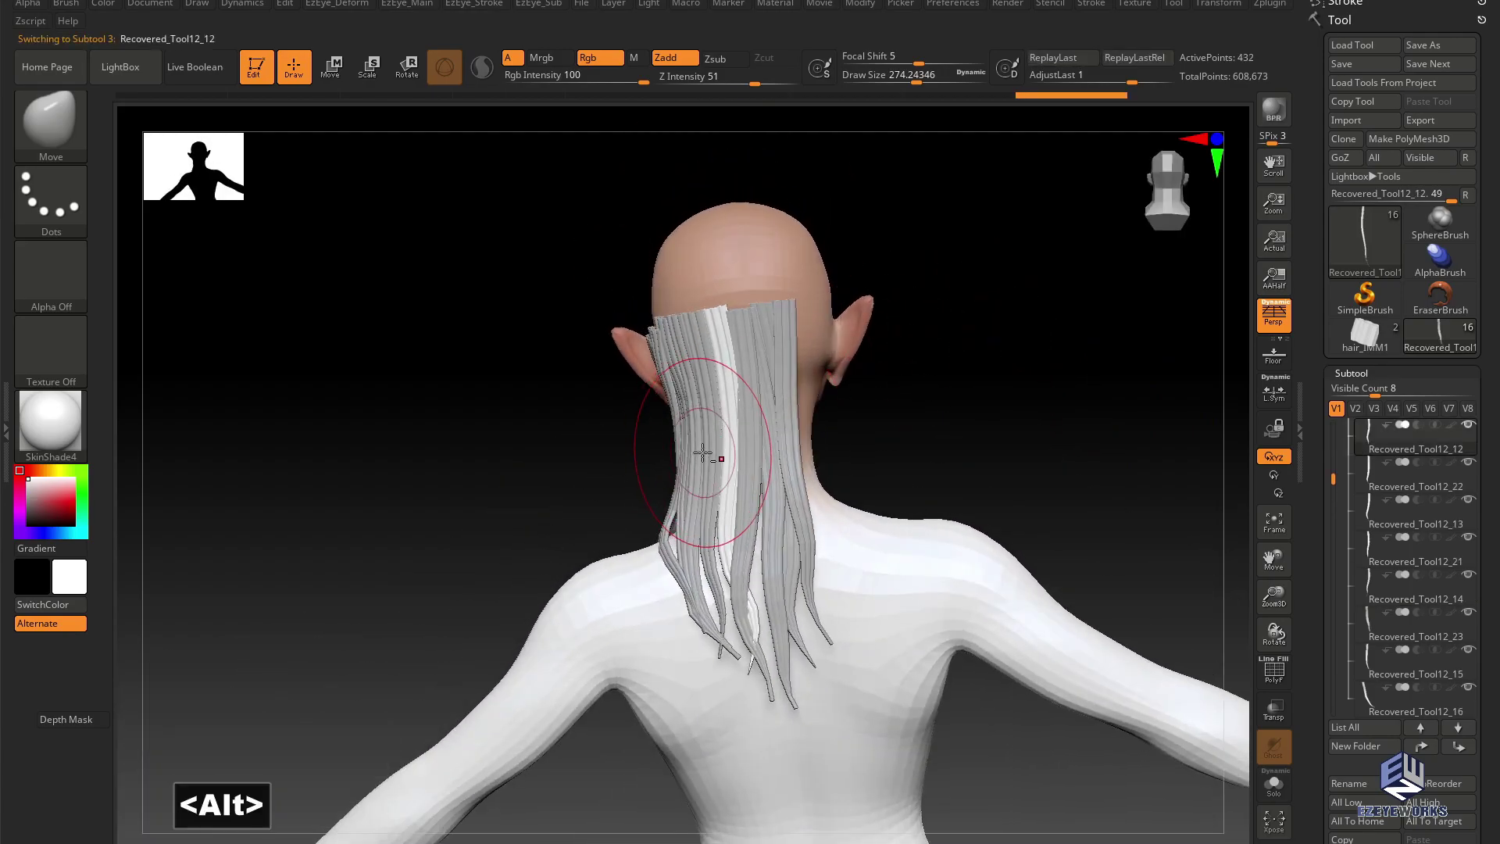
pyautogui.keyDown('alt'); pyautogui.click(707, 481); pyautogui.keyUp('alt')
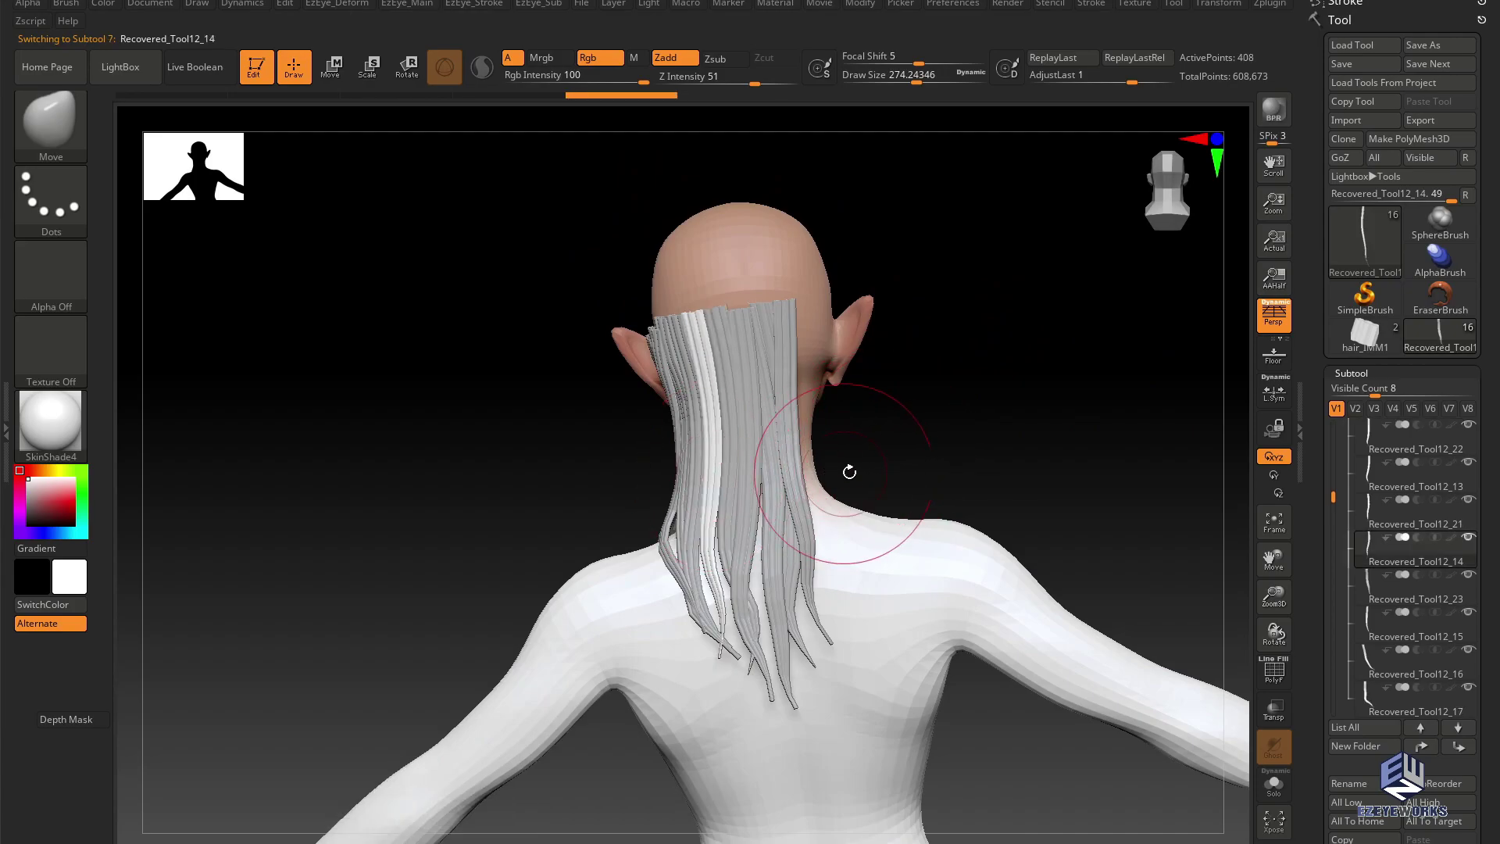
pyautogui.hotkey('alt', '1')
pyautogui.click(840, 631)
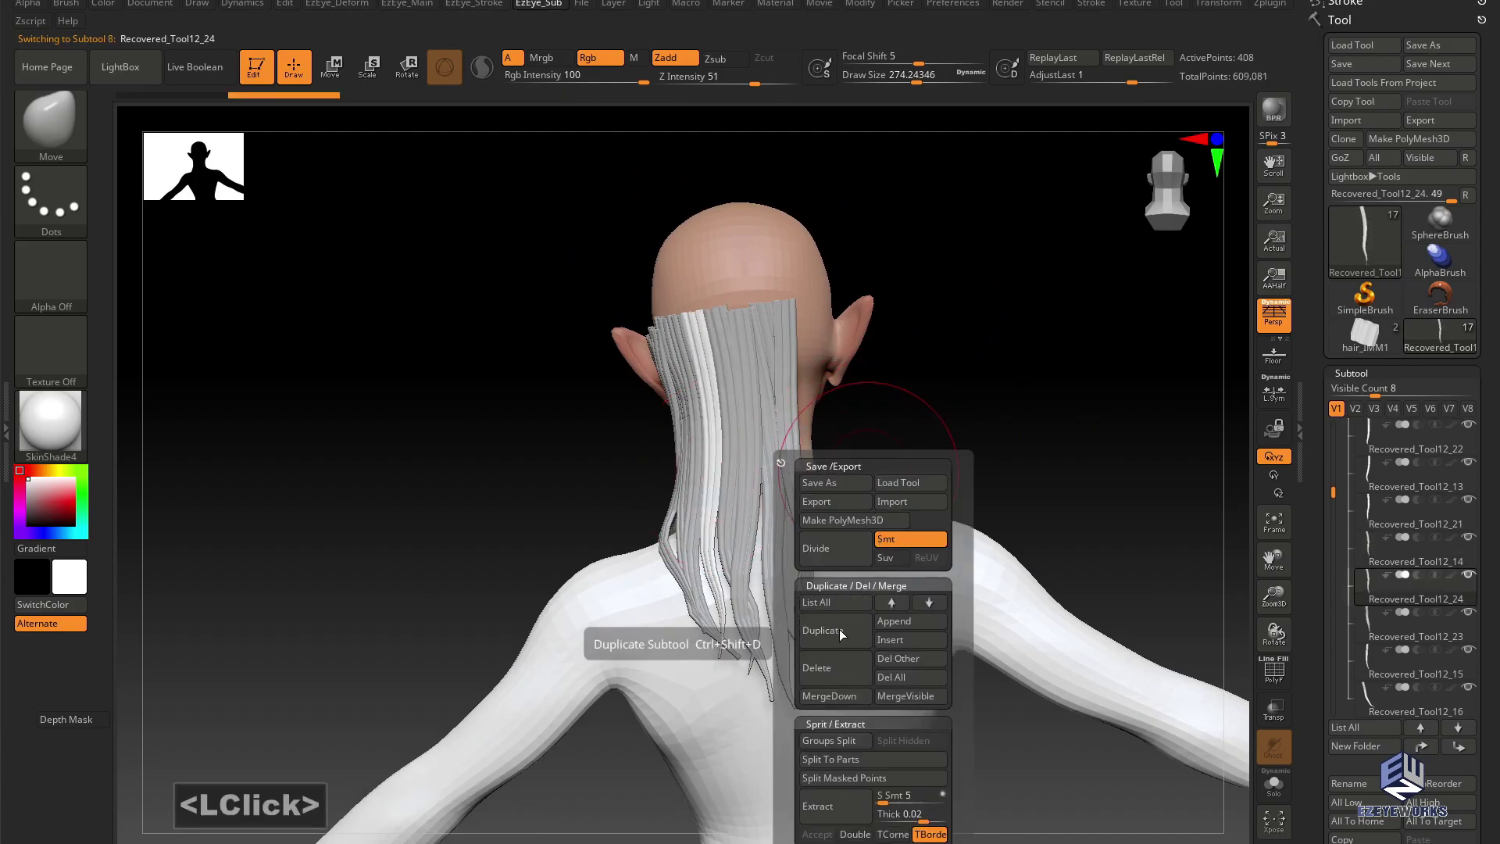
pyautogui.hotkey('alt', '2')
# - Move the fourth mirrored strand outward behind the ear and bend its lower end toward the back at about 358 draw size
pyautogui.moveTo(1117, 385); pyautogui.dragTo(1004, 412)
pyautogui.press('space')
pyautogui.moveTo(754, 429)
pyautogui.mouseDown()
pyautogui.moveTo(769, 428)
pyautogui.moveTo(743, 426)
pyautogui.mouseUp()
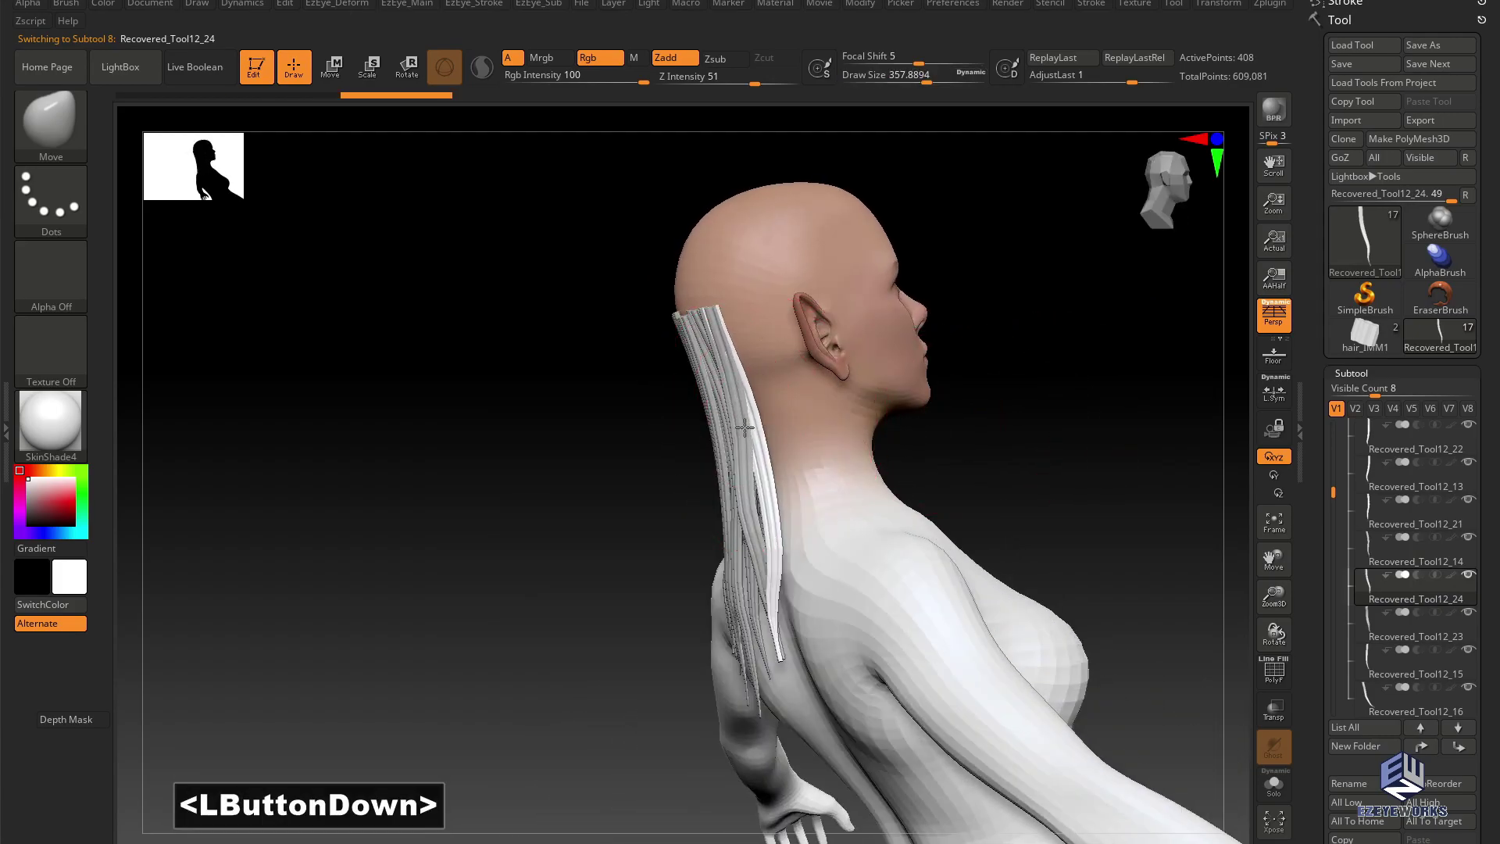
pyautogui.moveTo(628, 397)
pyautogui.mouseDown()
pyautogui.moveTo(734, 424)
pyautogui.moveTo(779, 519)
pyautogui.moveTo(788, 508)
pyautogui.moveTo(785, 616)
pyautogui.mouseUp()
pyautogui.moveTo(899, 468)
pyautogui.keyDown('shift'); pyautogui.mouseDown()
pyautogui.moveTo(937, 468)
pyautogui.moveTo(927, 429)
pyautogui.mouseUp(); pyautogui.keyUp('shift')
pyautogui.moveTo(795, 486); pyautogui.dragTo(800, 506)
pyautogui.moveTo(784, 519)
pyautogui.mouseDown()
pyautogui.moveTo(789, 537)
pyautogui.moveTo(766, 560)
pyautogui.mouseUp()
pyautogui.moveTo(1008, 434); pyautogui.dragTo(893, 456)
pyautogui.moveTo(804, 522); pyautogui.dragTo(782, 546)
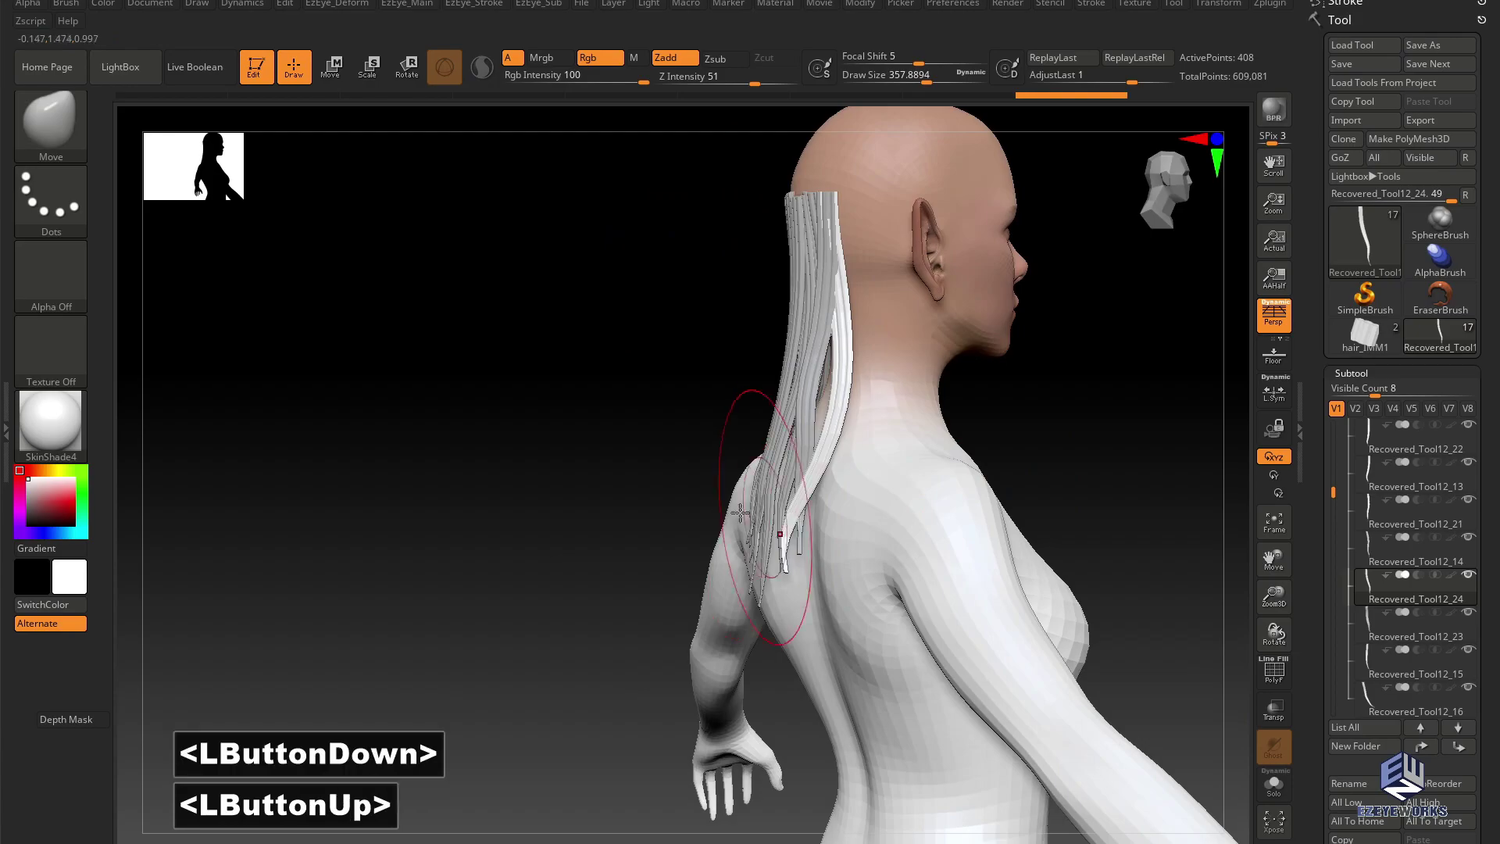
pyautogui.keyDown('shift'); pyautogui.moveTo(618, 500); pyautogui.dragTo(723, 494); pyautogui.keyUp('shift')
pyautogui.moveTo(825, 495)
pyautogui.mouseDown()
pyautogui.moveTo(812, 504)
pyautogui.moveTo(820, 464)
pyautogui.mouseUp()
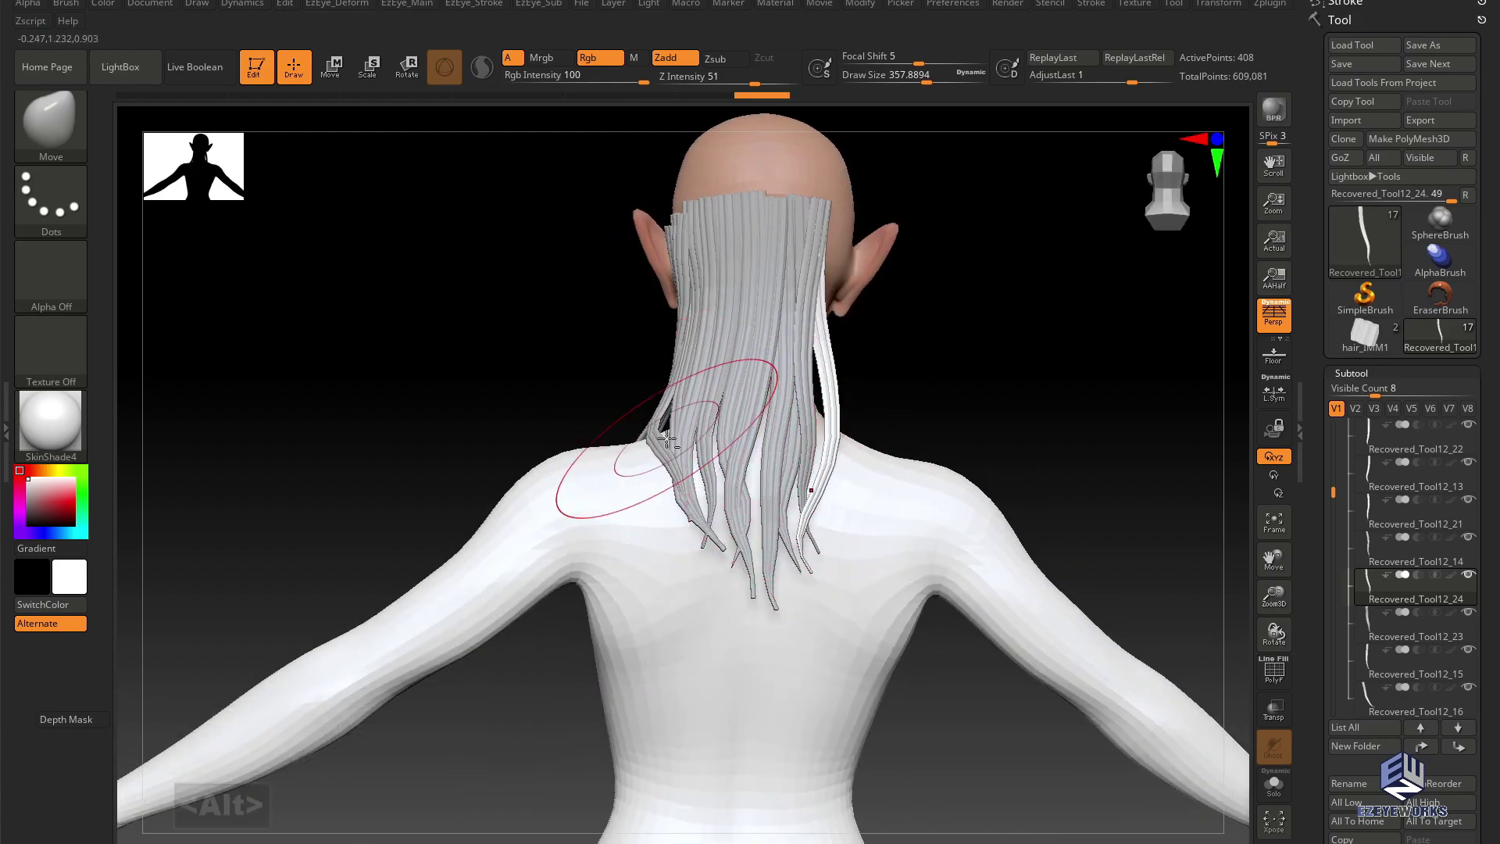
# - Duplicate the Recovered_Tool12_15 strand near the outer part of the nape and mirror the copy
pyautogui.keyDown('alt'); pyautogui.click(620, 486); pyautogui.keyUp('alt')
pyautogui.moveTo(897, 401); pyautogui.dragTo(914, 385)
pyautogui.hotkey('alt', '1')
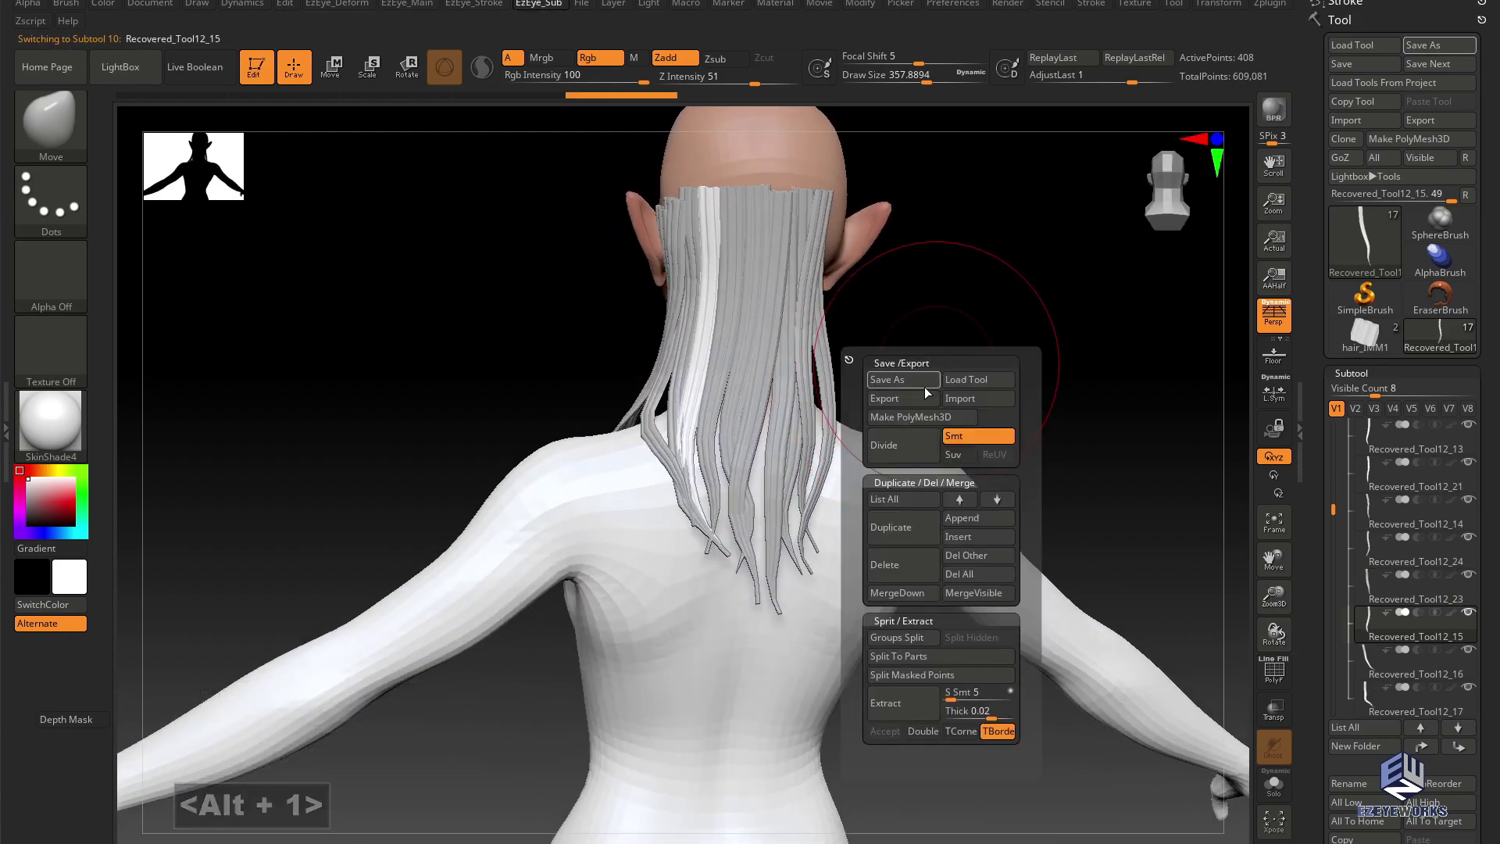
pyautogui.click(898, 524)
pyautogui.hotkey('alt', '2')
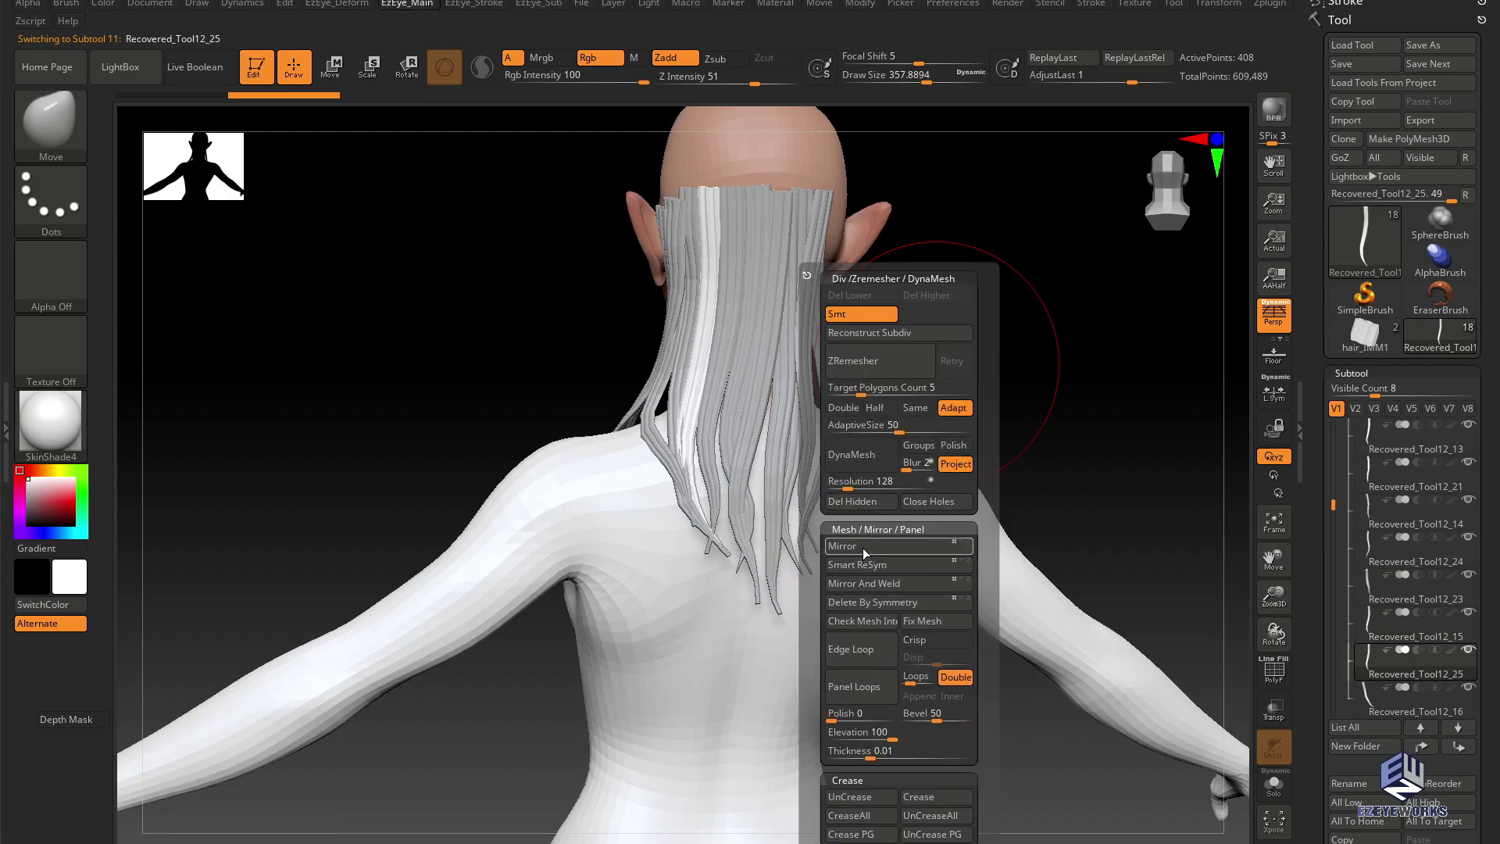
pyautogui.click(862, 547)
# - Fit the fifth mirrored strand along the side of the neck beside the fourth with the Move brush
pyautogui.moveTo(576, 385); pyautogui.dragTo(553, 367)
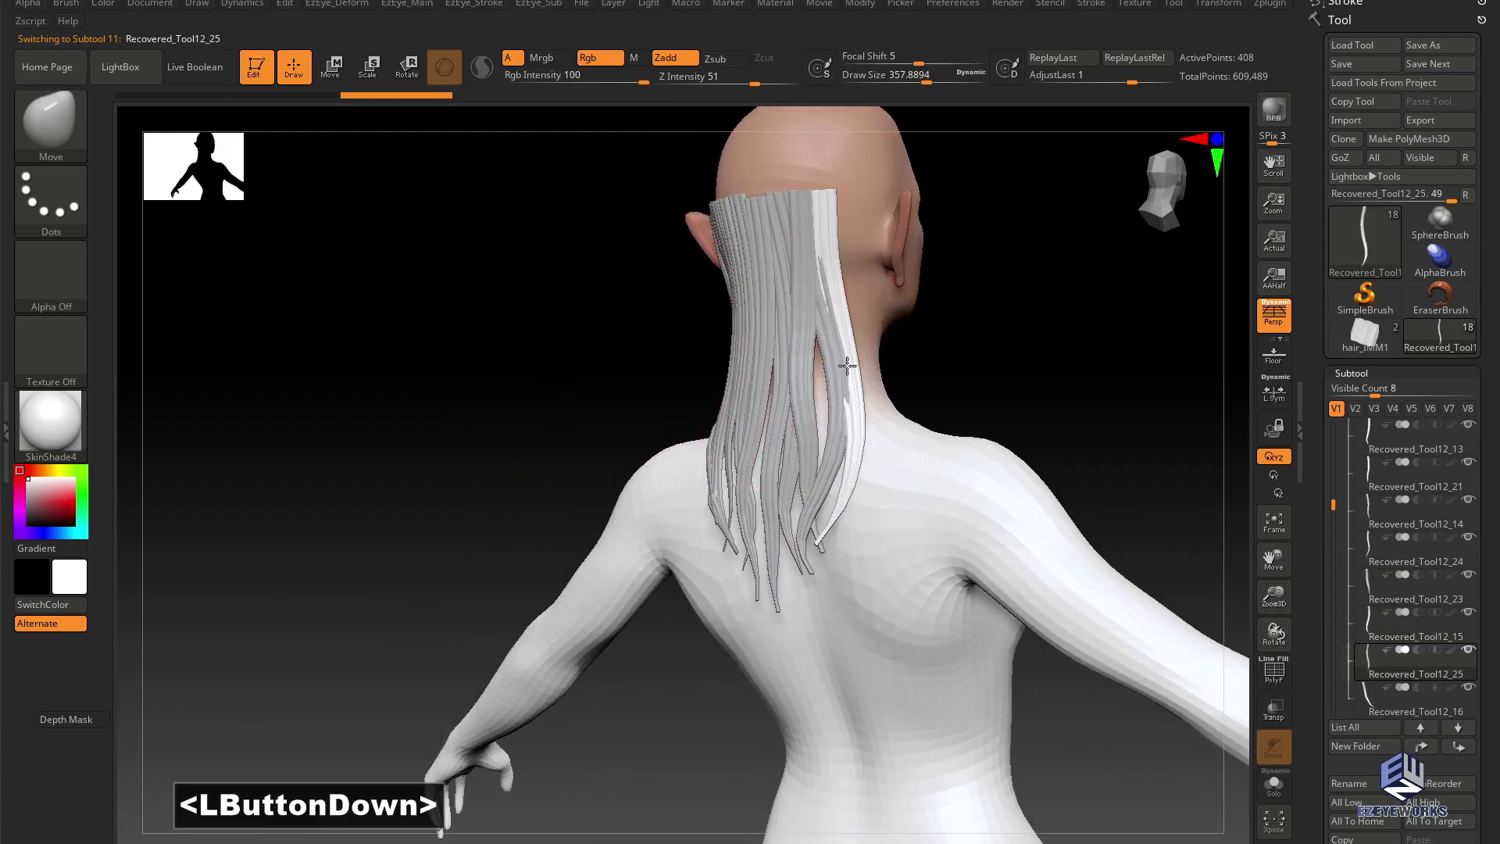
pyautogui.moveTo(1094, 390); pyautogui.dragTo(815, 414)
pyautogui.moveTo(610, 414); pyautogui.dragTo(858, 414)
pyautogui.moveTo(824, 462); pyautogui.dragTo(831, 462)
pyautogui.moveTo(805, 525); pyautogui.dragTo(814, 524)
pyautogui.moveTo(916, 357); pyautogui.dragTo(878, 359)
pyautogui.moveTo(1004, 355); pyautogui.dragTo(895, 396)
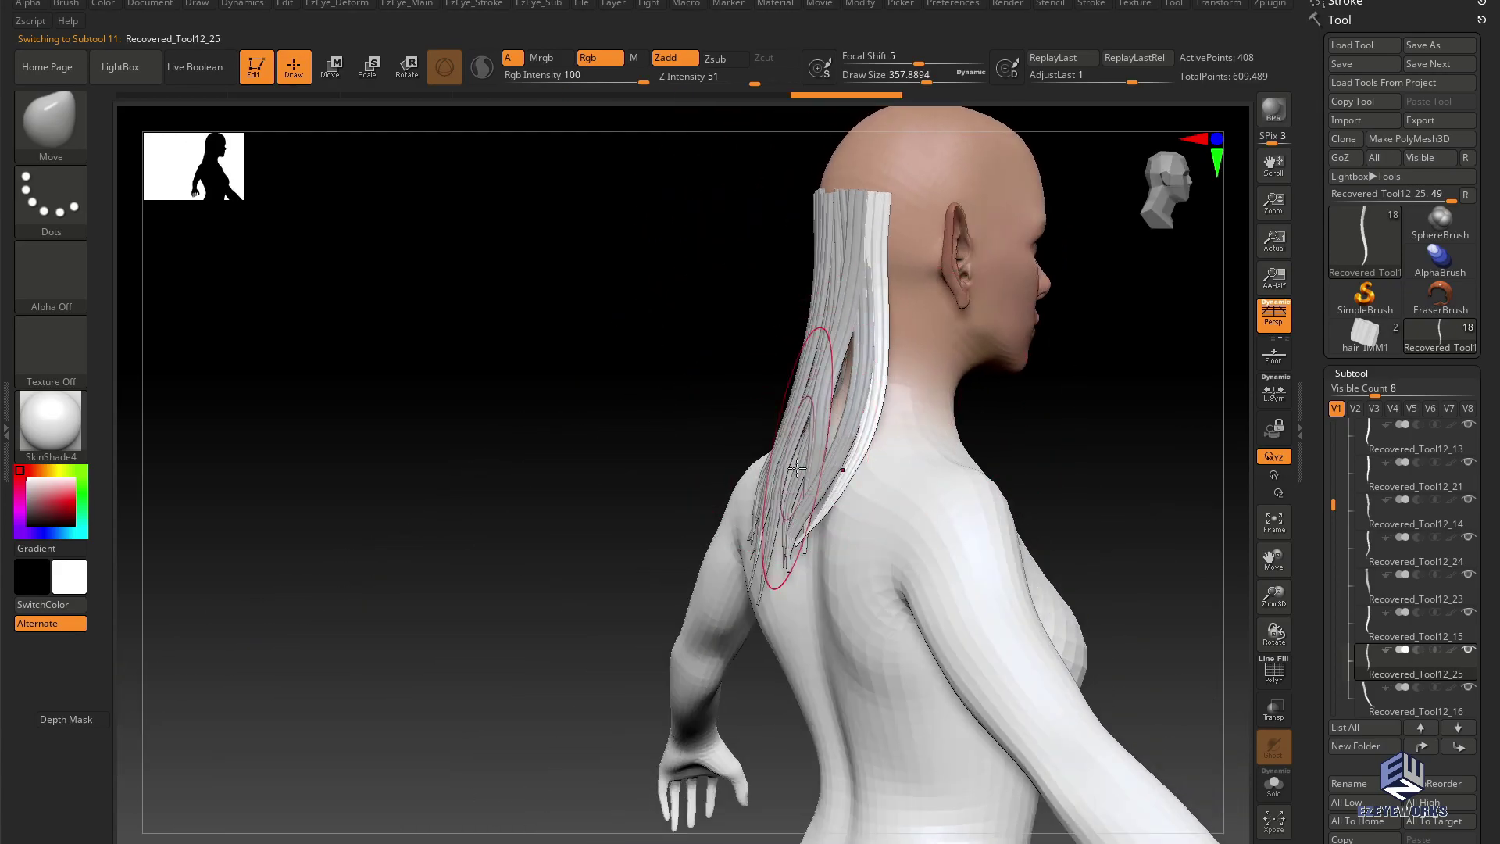
# - Refine the lower tip of the fifth mirrored strand with the Move brush, reducing the draw size to 112
pyautogui.press('space')
pyautogui.moveTo(786, 543); pyautogui.dragTo(772, 546)
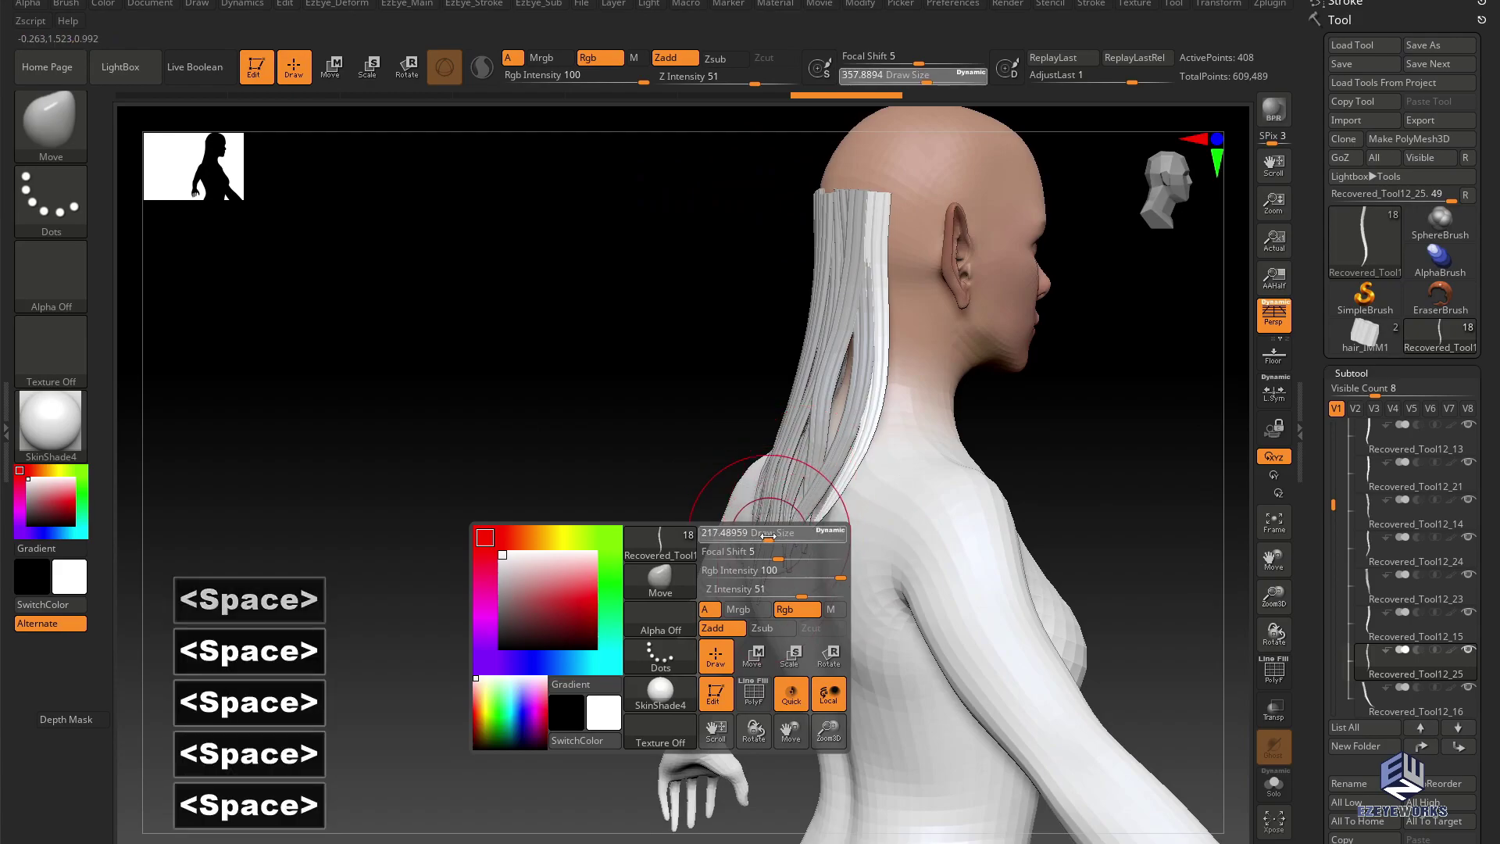
pyautogui.moveTo(667, 491)
pyautogui.mouseDown()
pyautogui.moveTo(826, 477)
pyautogui.moveTo(848, 490)
pyautogui.mouseUp()
pyautogui.moveTo(795, 547)
pyautogui.mouseDown()
pyautogui.moveTo(798, 502)
pyautogui.moveTo(779, 552)
pyautogui.moveTo(798, 538)
pyautogui.mouseUp()
pyautogui.press('space')
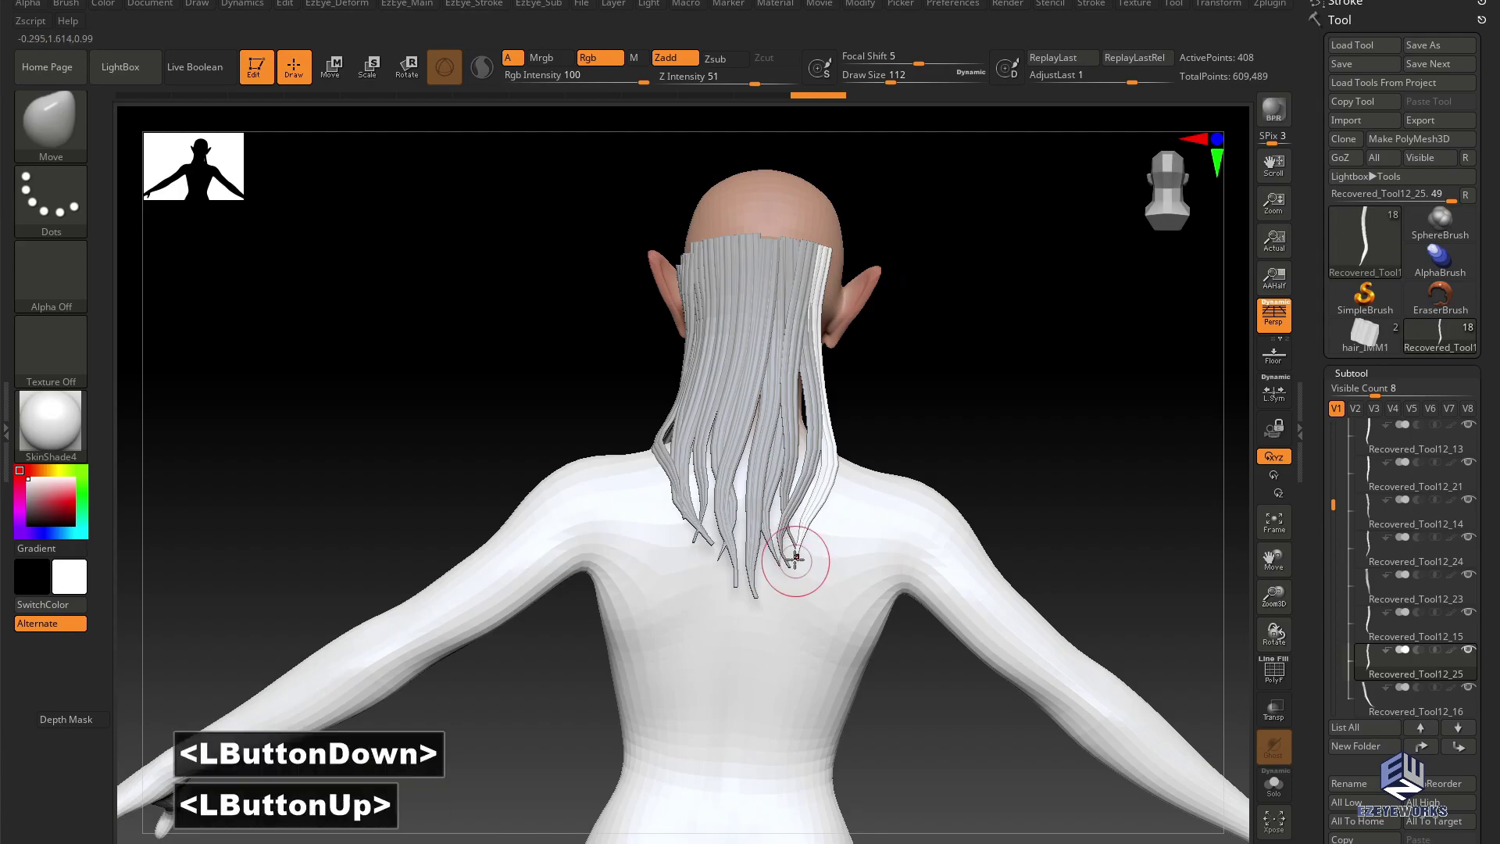
# - Push the middle and upper part of the fifth mirrored strand against its neighbours at about 299 draw size
pyautogui.press('space')
pyautogui.moveTo(805, 497); pyautogui.dragTo(822, 497)
pyautogui.press('space')
pyautogui.moveTo(822, 397); pyautogui.dragTo(833, 397)
pyautogui.moveTo(819, 399); pyautogui.dragTo(809, 399)
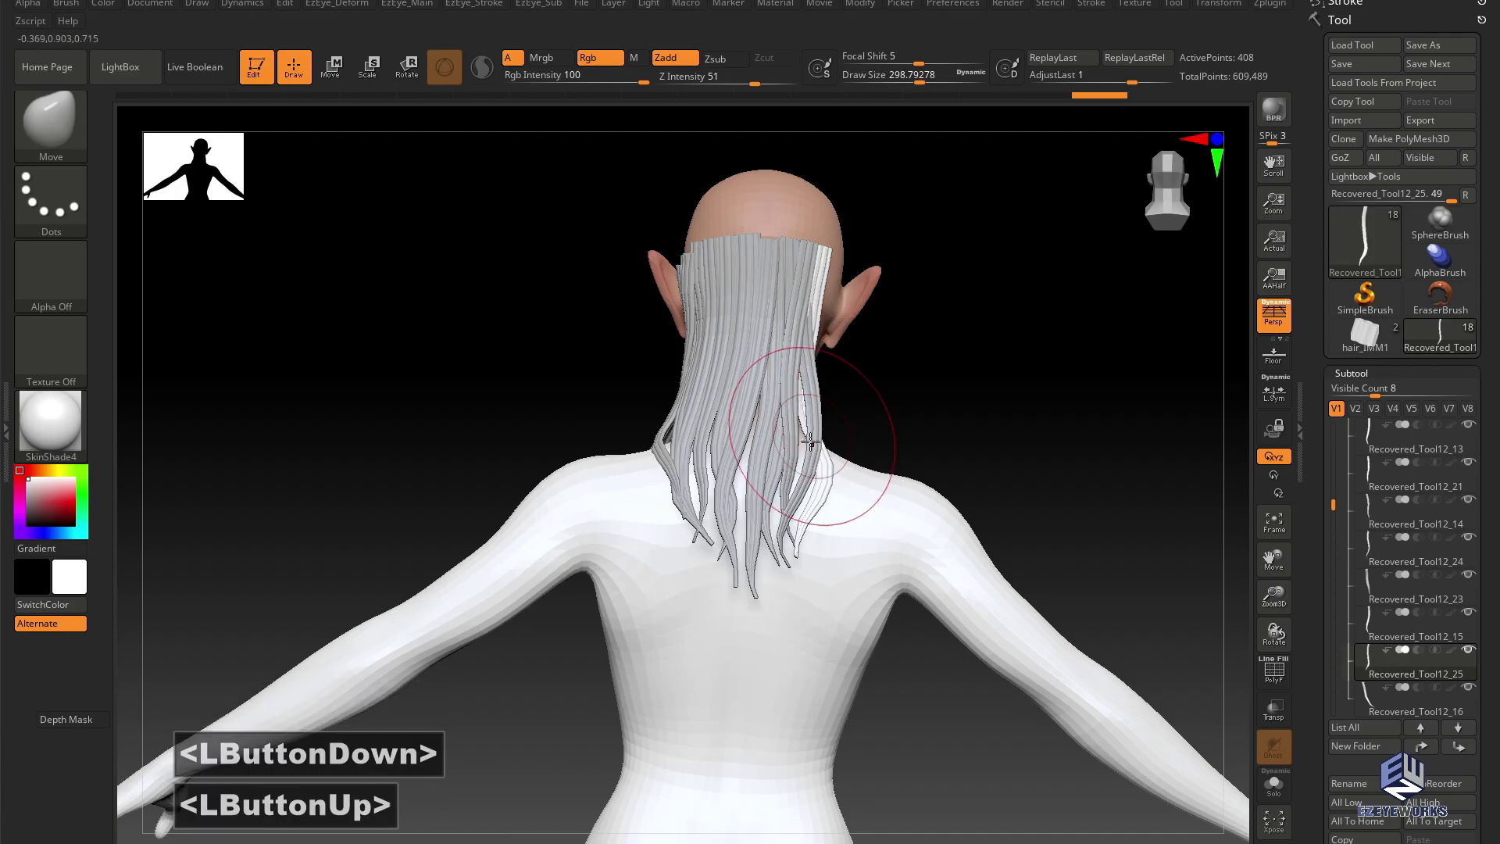
pyautogui.moveTo(855, 437)
pyautogui.mouseDown()
pyautogui.moveTo(820, 343)
pyautogui.moveTo(846, 309)
pyautogui.mouseUp()
pyautogui.moveTo(785, 309)
pyautogui.mouseDown()
pyautogui.moveTo(829, 295)
pyautogui.moveTo(848, 261)
pyautogui.mouseUp()
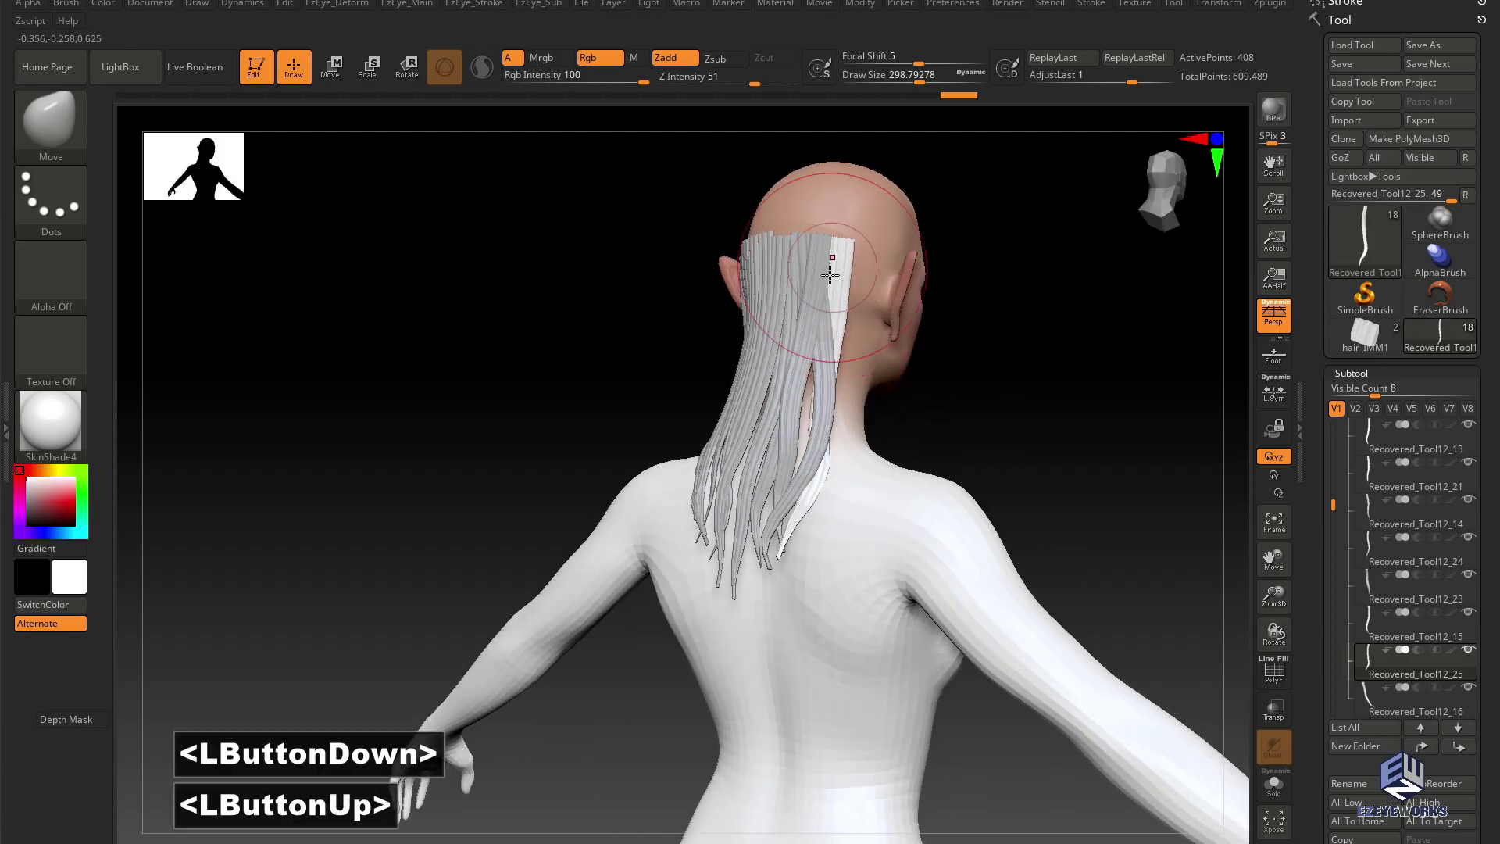
pyautogui.moveTo(955, 350); pyautogui.dragTo(1001, 353)
# - Duplicate the Recovered_Tool12_15 strand once more and mirror the copy
pyautogui.keyDown('alt'); pyautogui.click(722, 261); pyautogui.keyUp('alt')
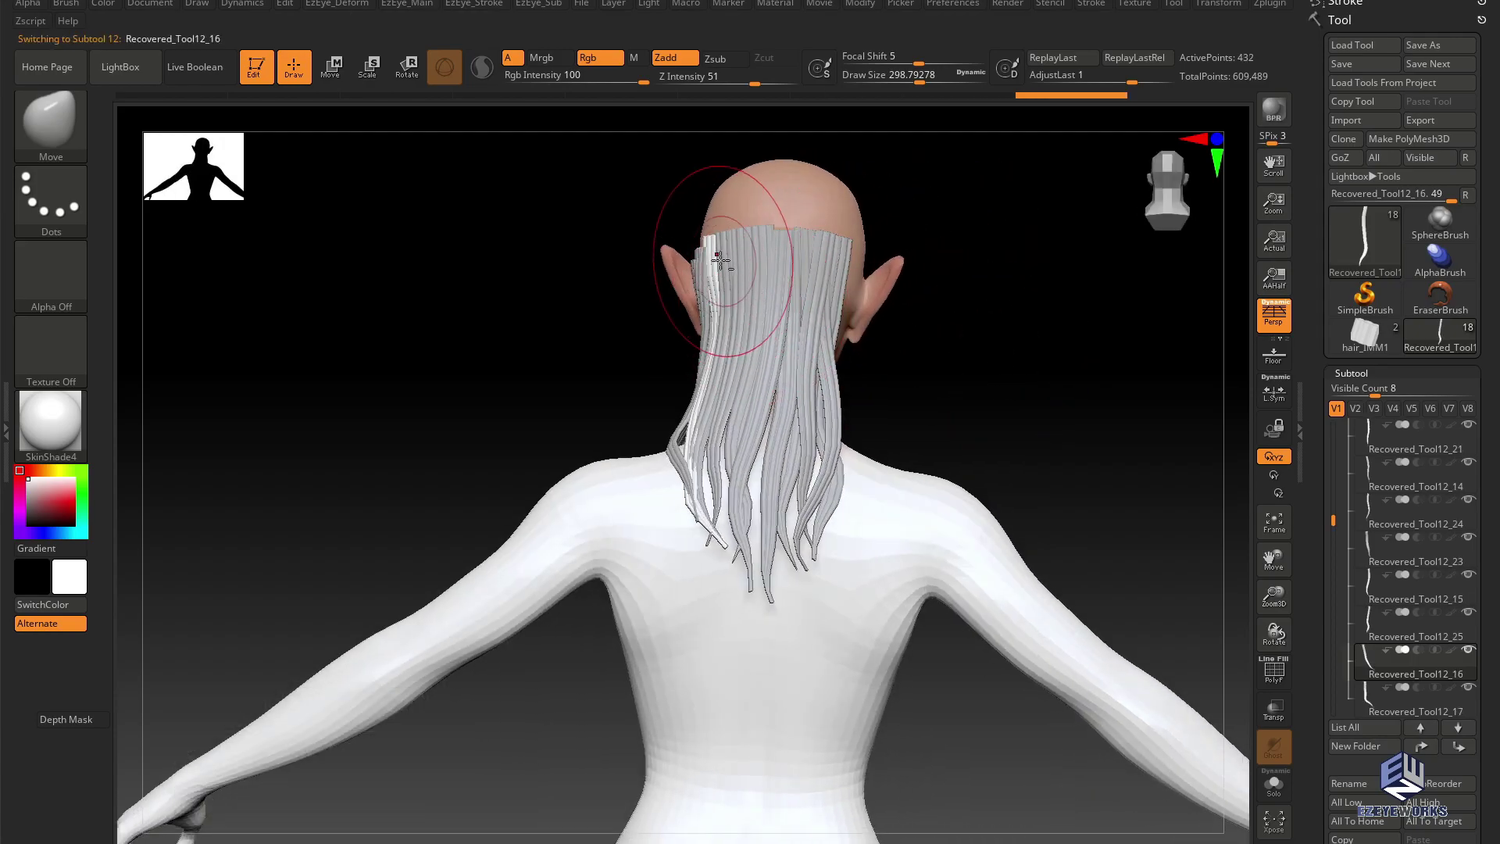
pyautogui.keyDown('alt'); pyautogui.click(728, 266); pyautogui.keyUp('alt')
pyautogui.hotkey('alt', '2')
pyautogui.hotkey('alt', '1')
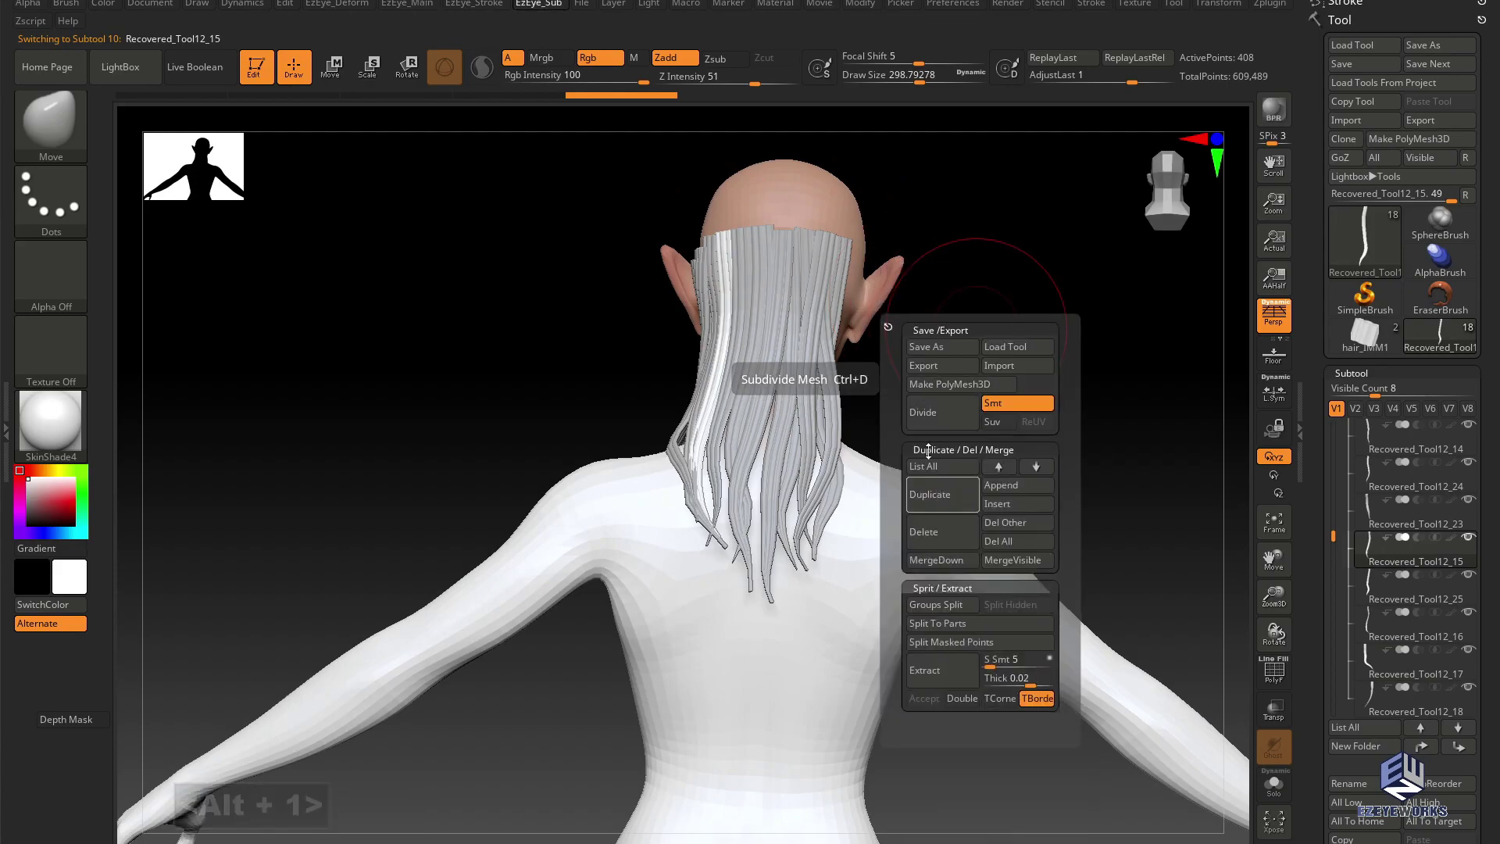
pyautogui.click(934, 498)
pyautogui.hotkey('alt', '2')
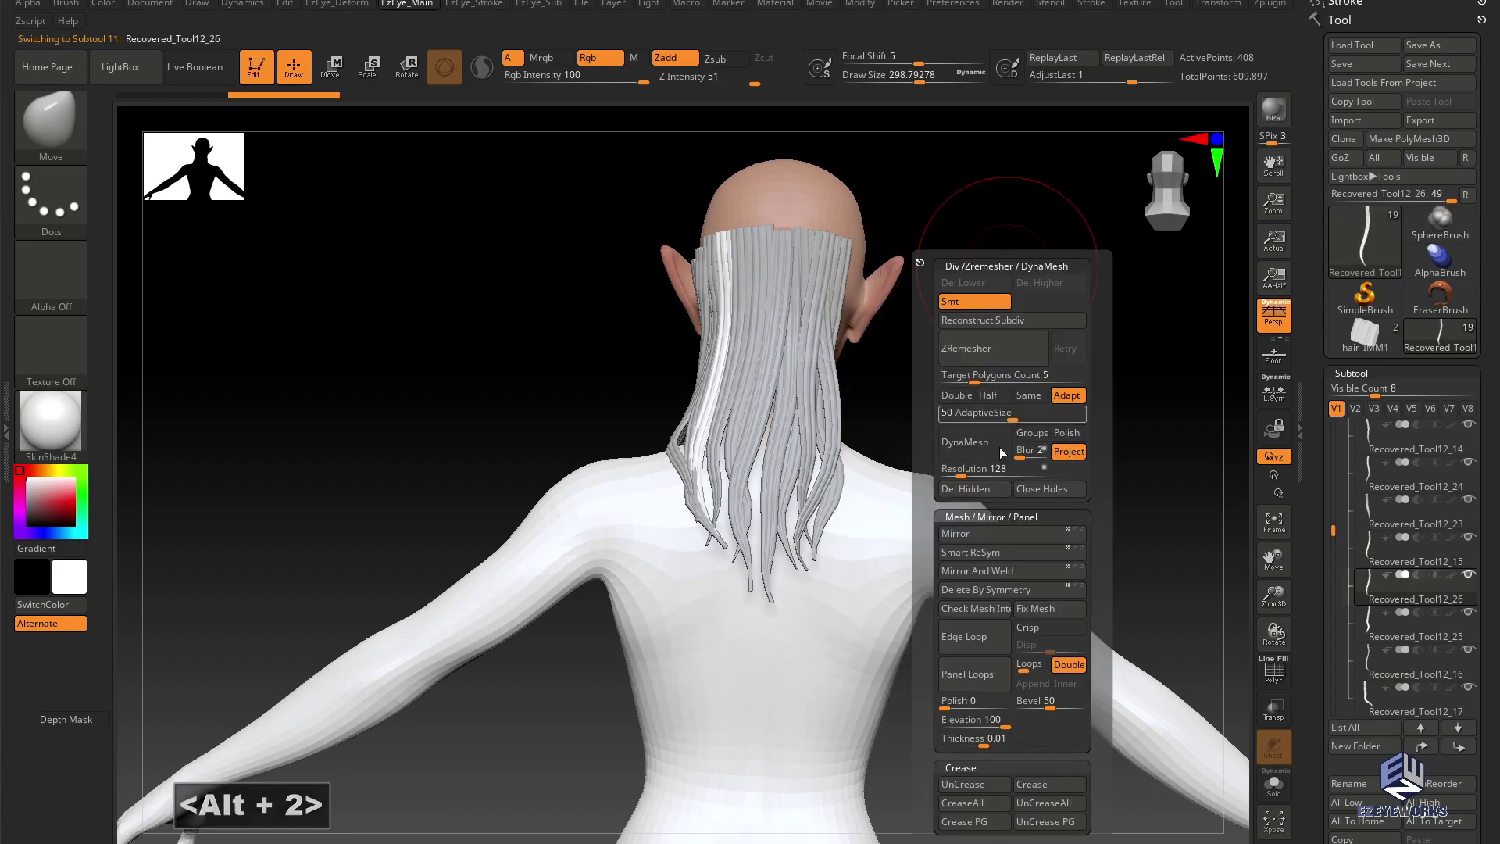
pyautogui.click(970, 532)
# - Shift the sixth mirrored strand's root and middle outward toward the ear with the Move brush
pyautogui.moveTo(871, 362); pyautogui.dragTo(883, 319)
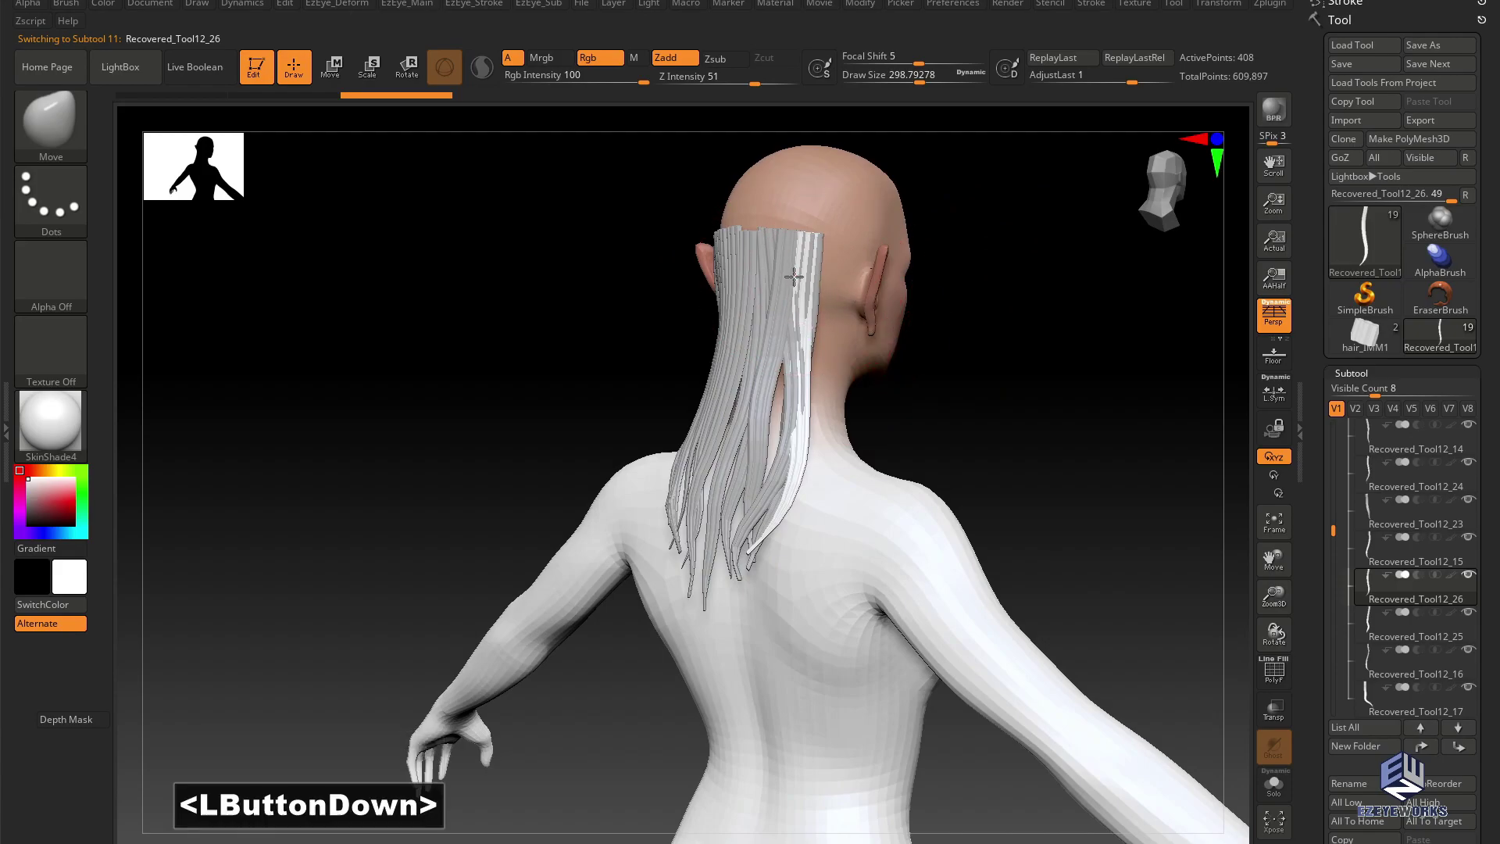
pyautogui.moveTo(808, 278); pyautogui.dragTo(814, 273)
pyautogui.moveTo(812, 266); pyautogui.dragTo(826, 269)
pyautogui.moveTo(953, 362)
pyautogui.mouseDown()
pyautogui.moveTo(816, 363)
pyautogui.moveTo(811, 424)
pyautogui.mouseUp()
pyautogui.moveTo(810, 465); pyautogui.dragTo(800, 469)
pyautogui.moveTo(594, 500); pyautogui.dragTo(688, 506)
# - Bend the sixth mirrored strand's lower end into place beside the others and refine its tip at draw size 112
pyautogui.moveTo(798, 533); pyautogui.dragTo(812, 528)
pyautogui.moveTo(802, 515); pyautogui.dragTo(819, 507)
pyautogui.moveTo(782, 538); pyautogui.dragTo(728, 587)
pyautogui.moveTo(745, 640)
pyautogui.mouseDown()
pyautogui.moveTo(768, 577)
pyautogui.moveTo(745, 523)
pyautogui.moveTo(736, 557)
pyautogui.moveTo(799, 560)
pyautogui.mouseUp()
pyautogui.press('space')
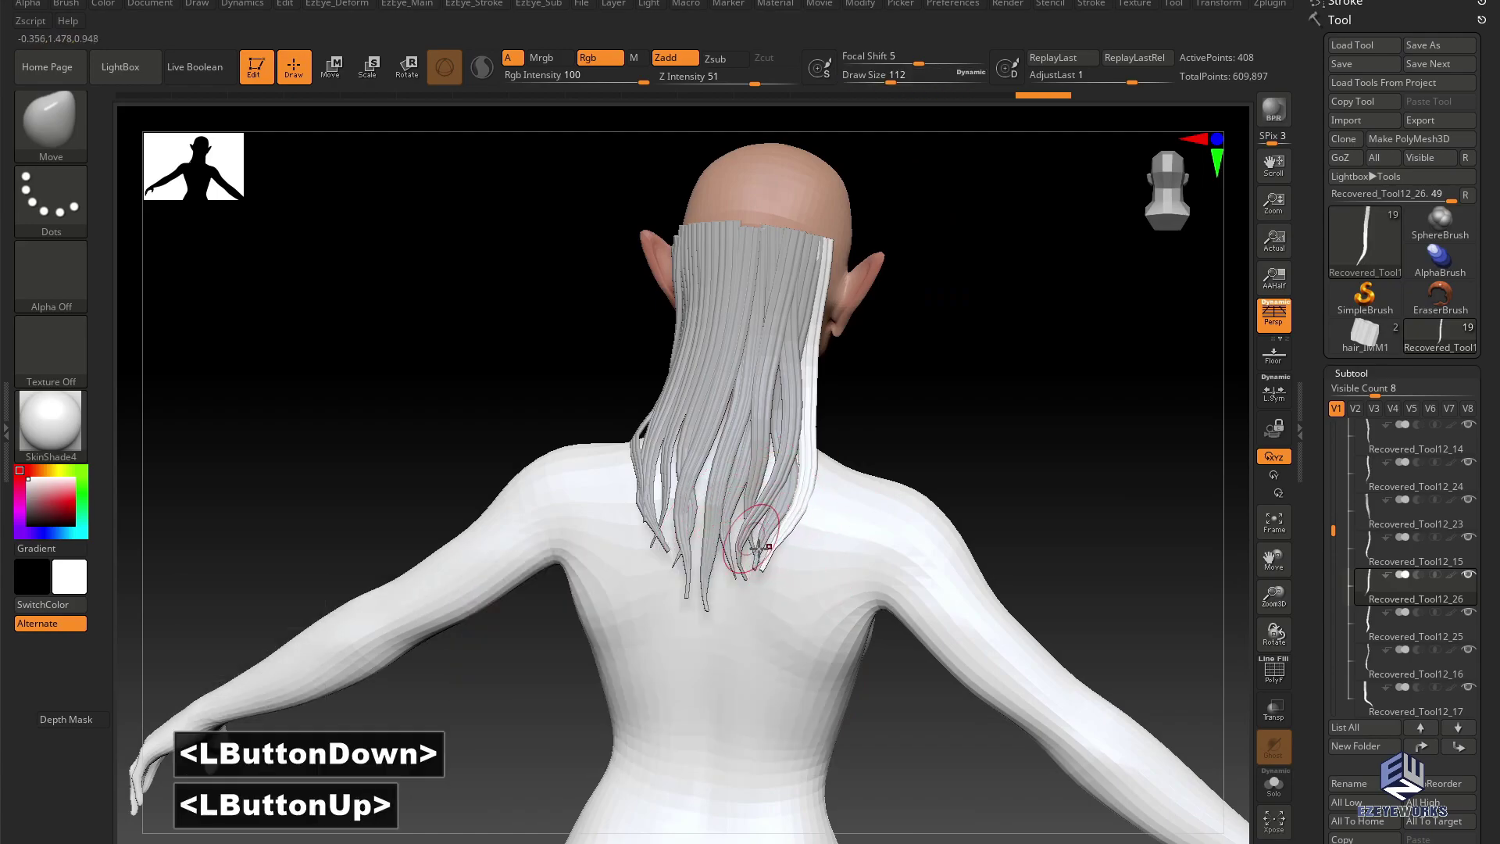
pyautogui.moveTo(761, 571); pyautogui.dragTo(765, 568)
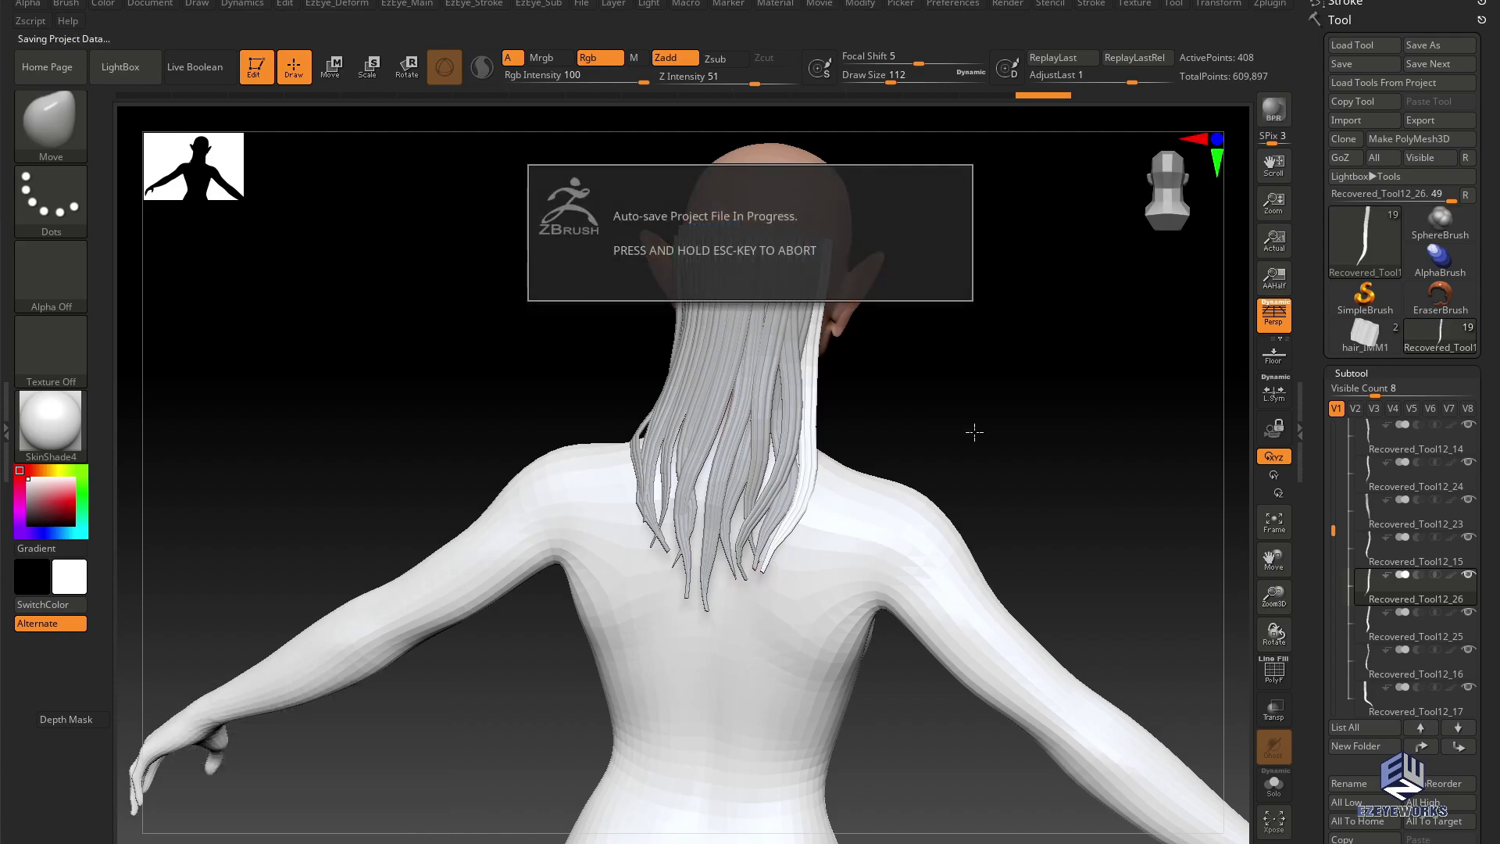
pyautogui.click(984, 410)
pyautogui.moveTo(987, 401)
pyautogui.mouseDown()
pyautogui.moveTo(1039, 368)
pyautogui.moveTo(961, 407)
pyautogui.moveTo(998, 416)
pyautogui.mouseUp()
# - Isolate the lower tip of the Recovered_Tool12_17 strand with an inverted mask and place the move gizmo on it
pyautogui.keyDown('alt'); pyautogui.click(645, 416); pyautogui.keyUp('alt')
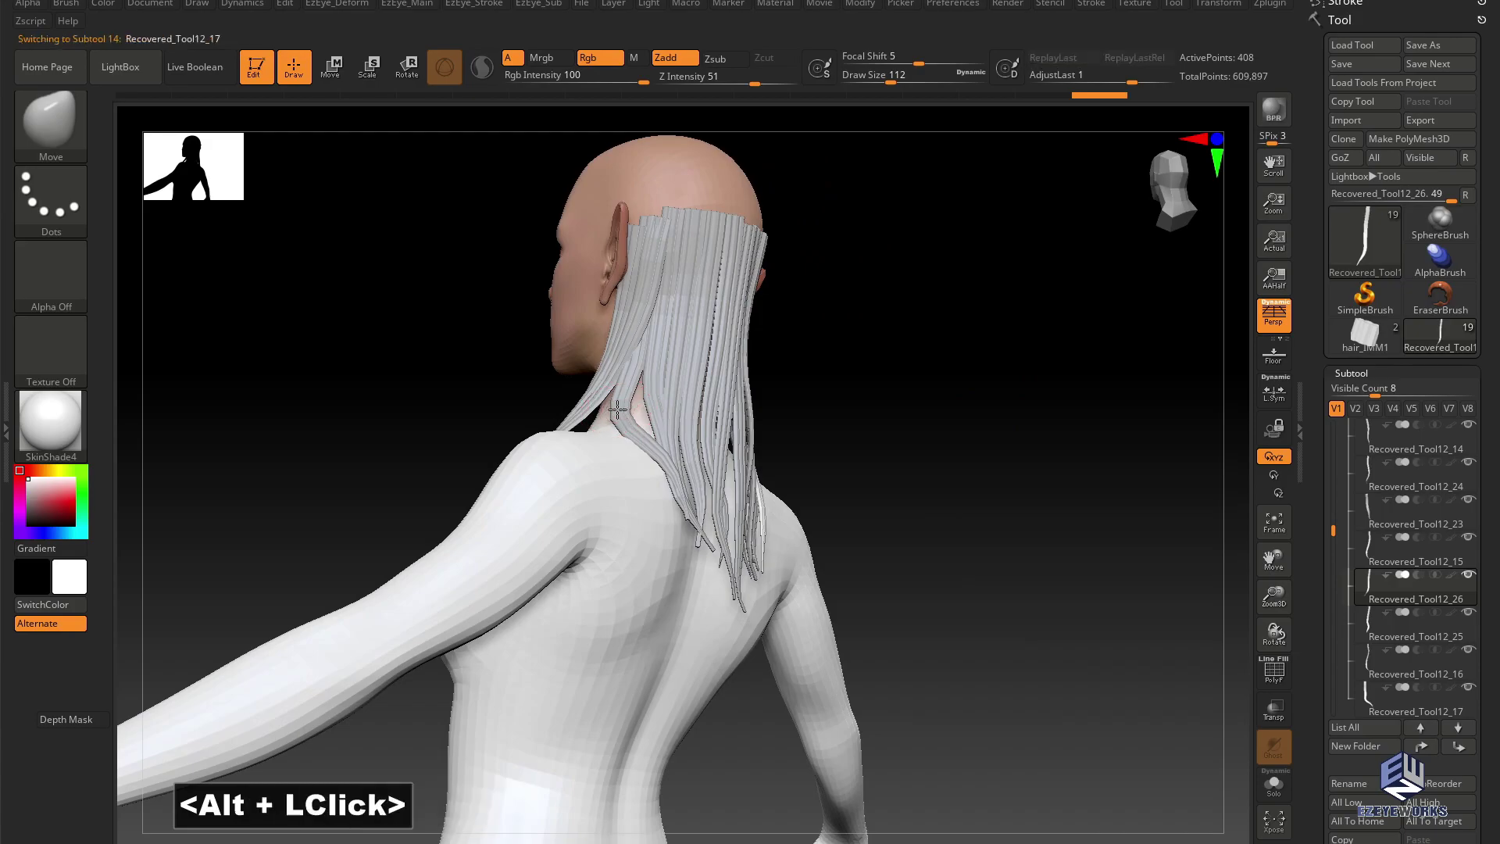
pyautogui.moveTo(873, 375)
pyautogui.mouseDown()
pyautogui.moveTo(854, 325)
pyautogui.moveTo(678, 443)
pyautogui.mouseUp()
pyautogui.press('space')
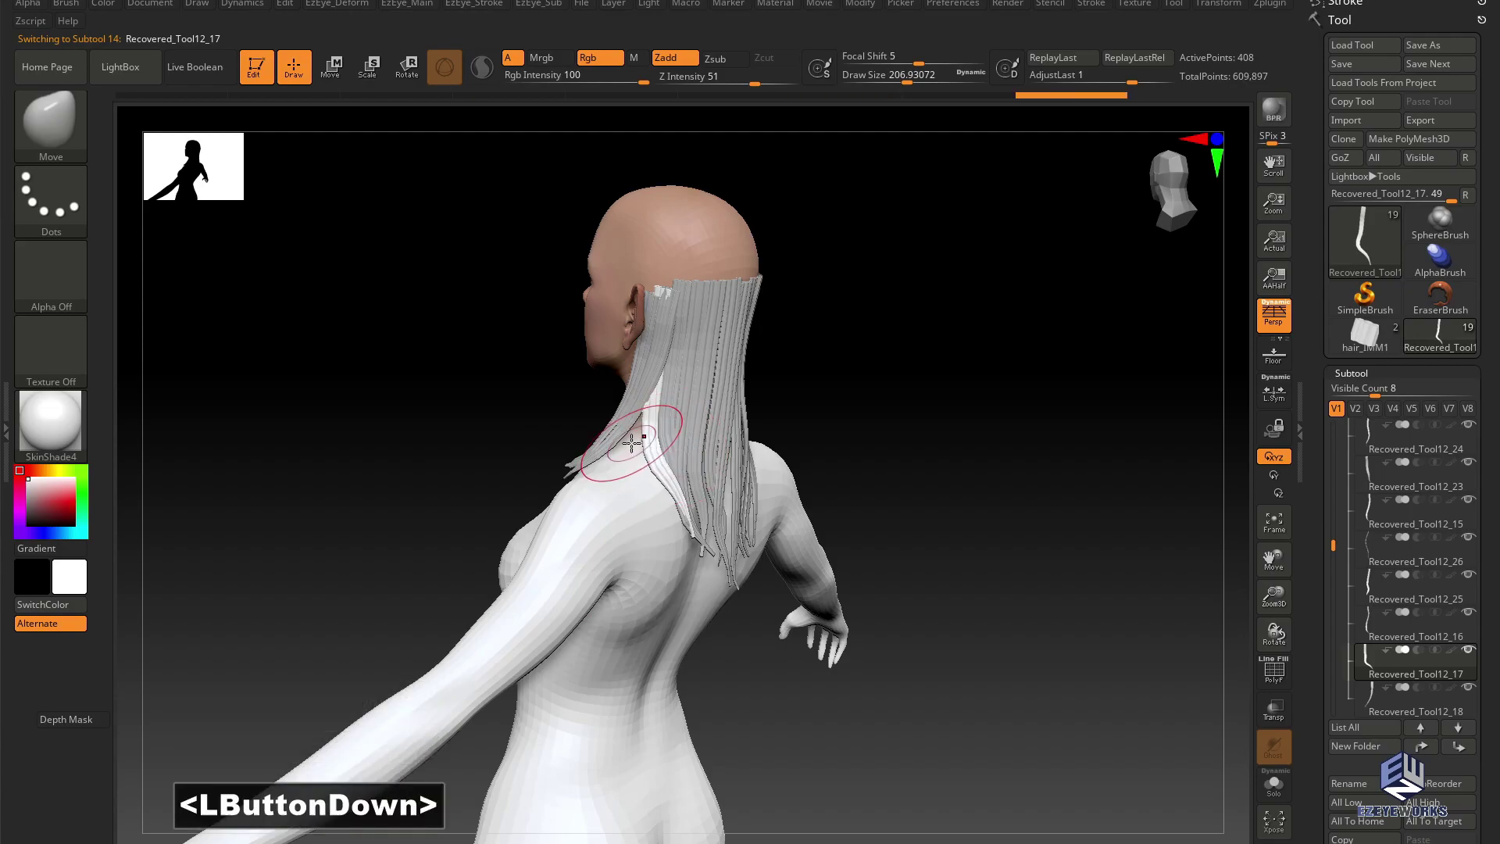
pyautogui.moveTo(922, 418); pyautogui.dragTo(816, 405)
pyautogui.keyDown('alt'); pyautogui.moveTo(487, 391); pyautogui.dragTo(508, 351); pyautogui.keyUp('alt')
pyautogui.keyDown('alt'); pyautogui.moveTo(507, 351); pyautogui.dragTo(538, 543); pyautogui.keyUp('alt')
pyautogui.keyDown('alt'); pyautogui.moveTo(1147, 759); pyautogui.dragTo(1136, 576); pyautogui.keyUp('alt')
pyautogui.press('space')
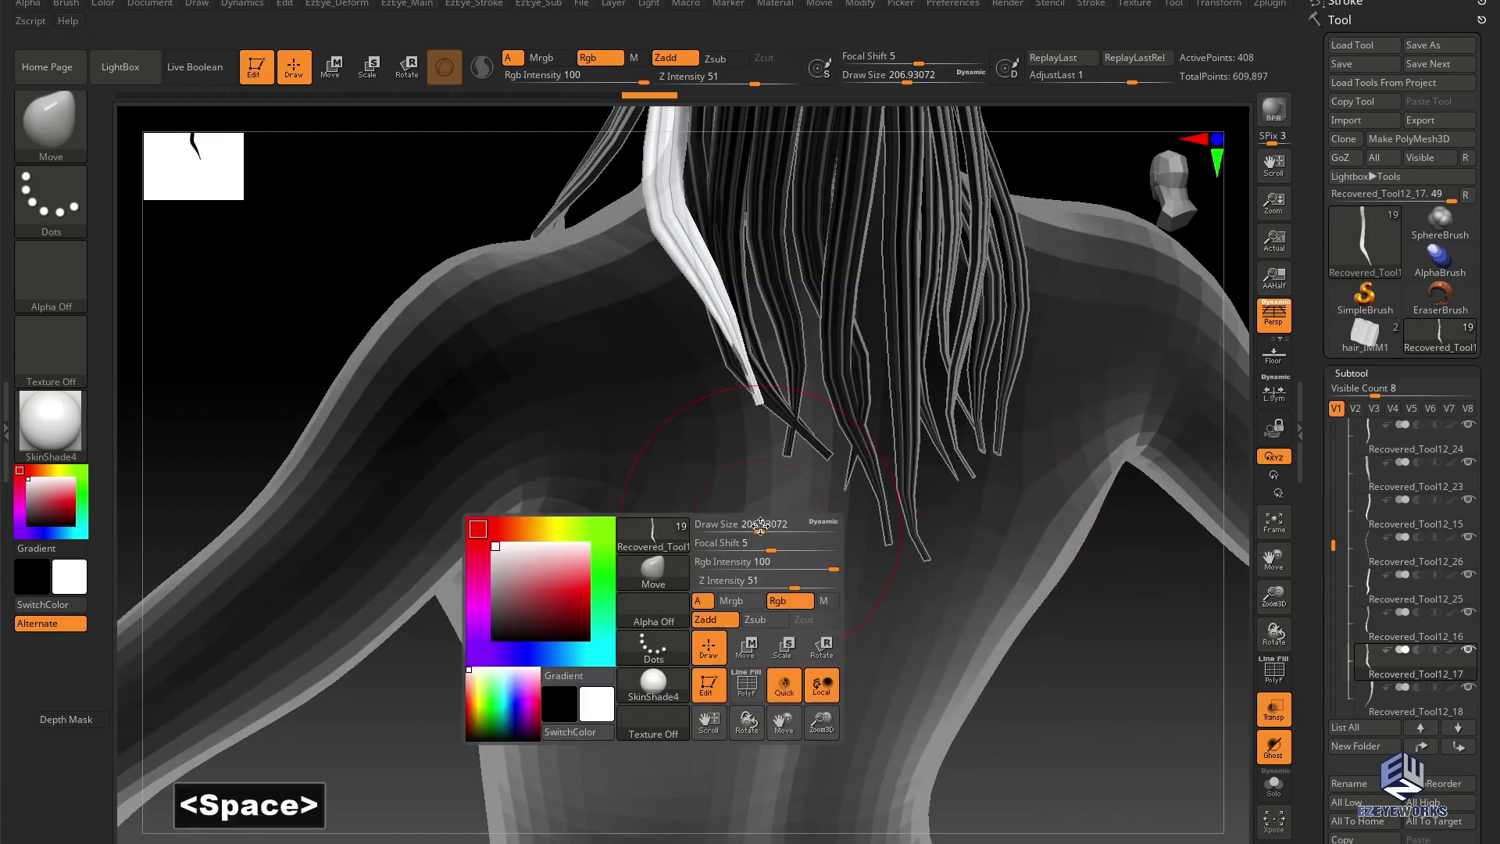
pyautogui.moveTo(739, 523); pyautogui.dragTo(736, 523)
pyautogui.keyDown('ctrl'); pyautogui.moveTo(715, 450); pyautogui.dragTo(798, 362); pyautogui.keyUp('ctrl')
pyautogui.keyDown('ctrl'); pyautogui.click(751, 499); pyautogui.keyUp('ctrl')
pyautogui.press('w')
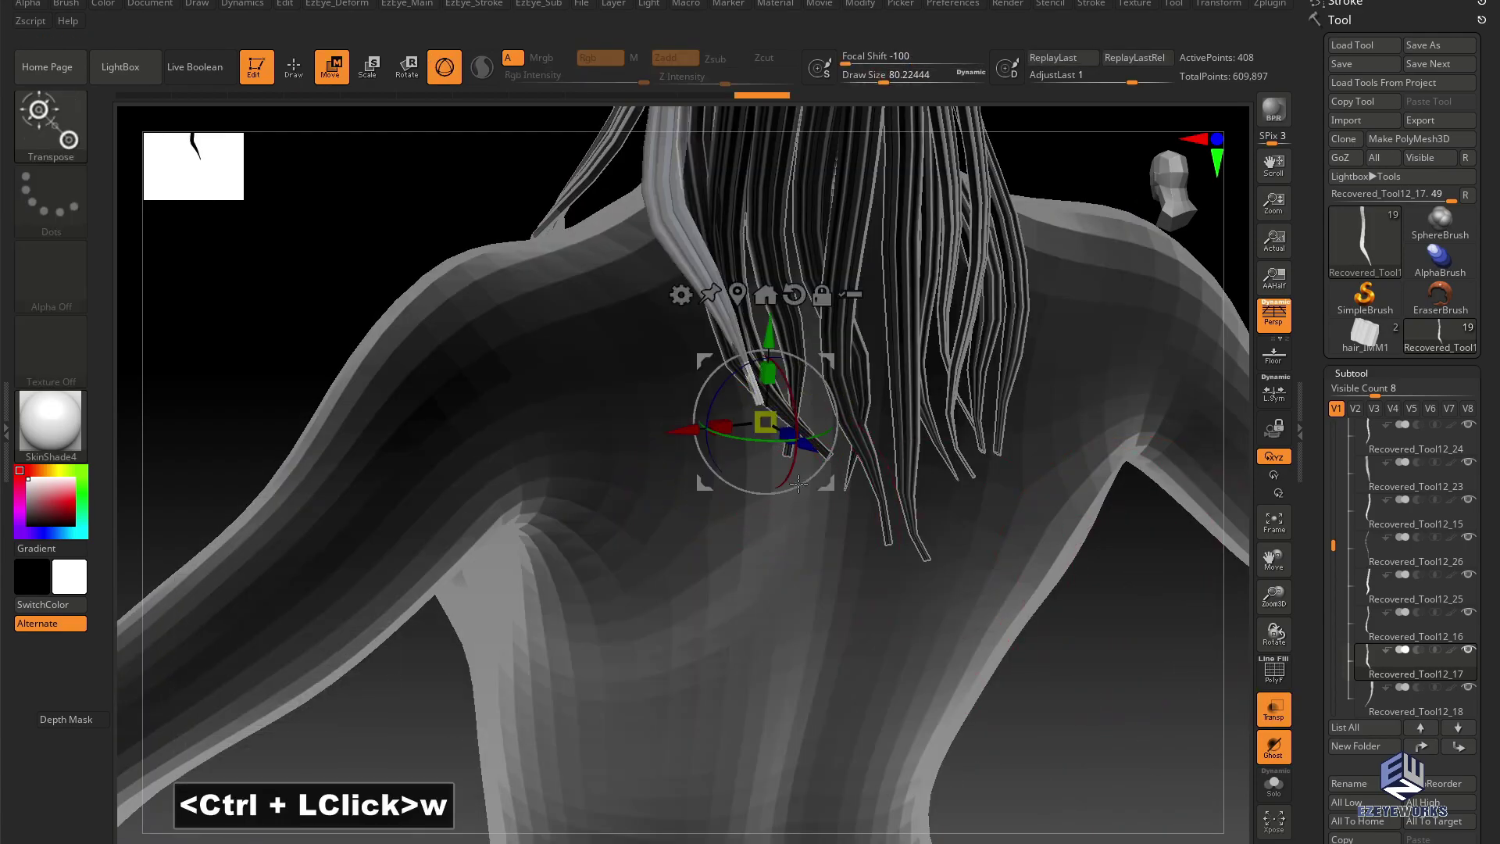
pyautogui.keyDown('alt'); pyautogui.click(751, 307); pyautogui.keyUp('alt')
# - Duplicate the Recovered_Tool12_19 strand behind the ear and mirror the copy
pyautogui.keyDown('shift'); pyautogui.click(667, 329); pyautogui.keyUp('shift')
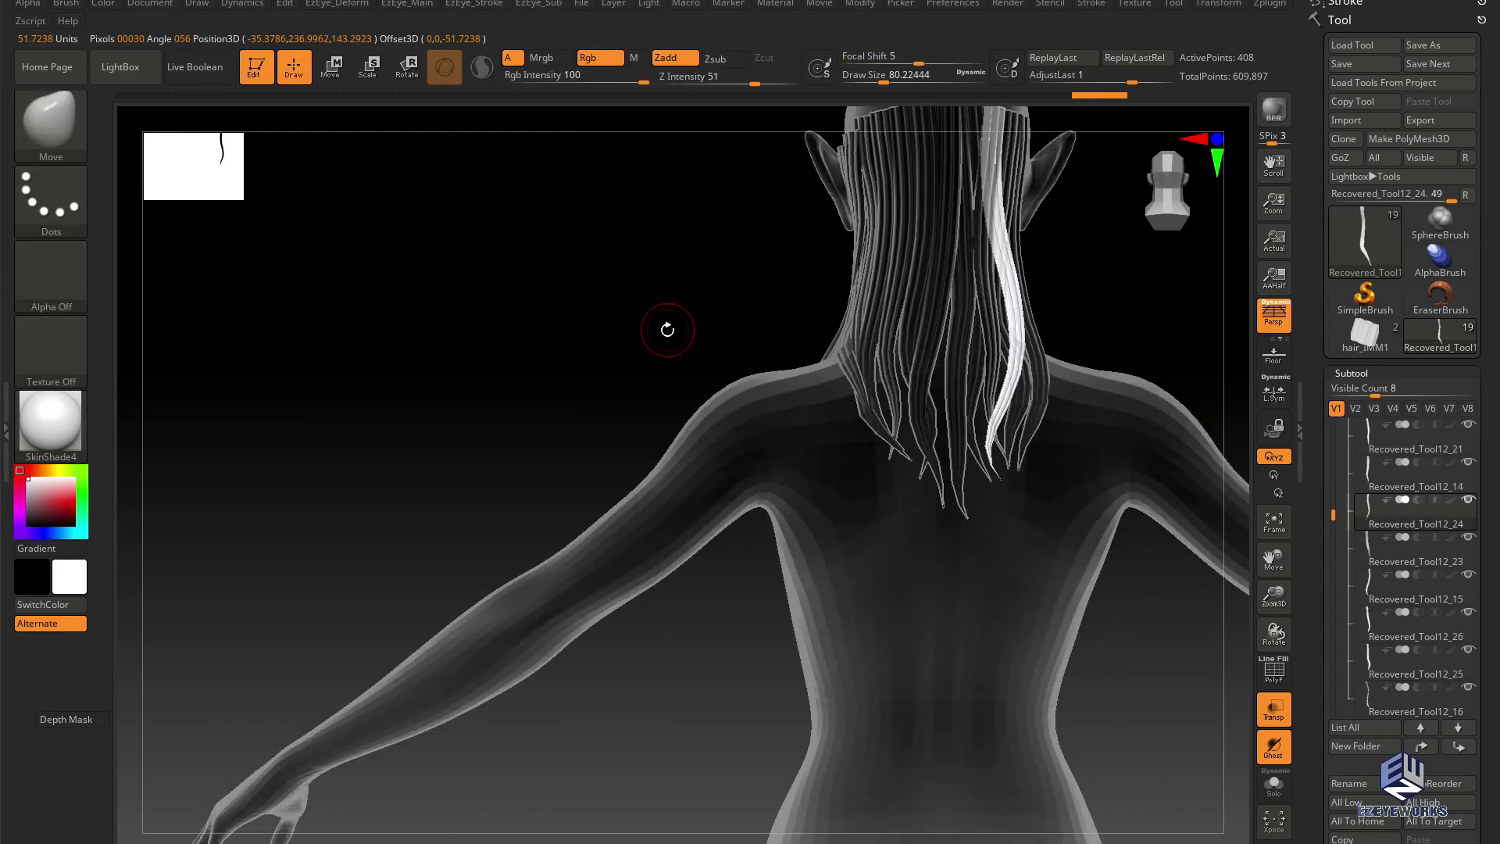
pyautogui.keyDown('alt'); pyautogui.moveTo(672, 337); pyautogui.dragTo(571, 369); pyautogui.keyUp('alt')
pyautogui.keyDown('alt'); pyautogui.click(519, 315); pyautogui.keyUp('alt')
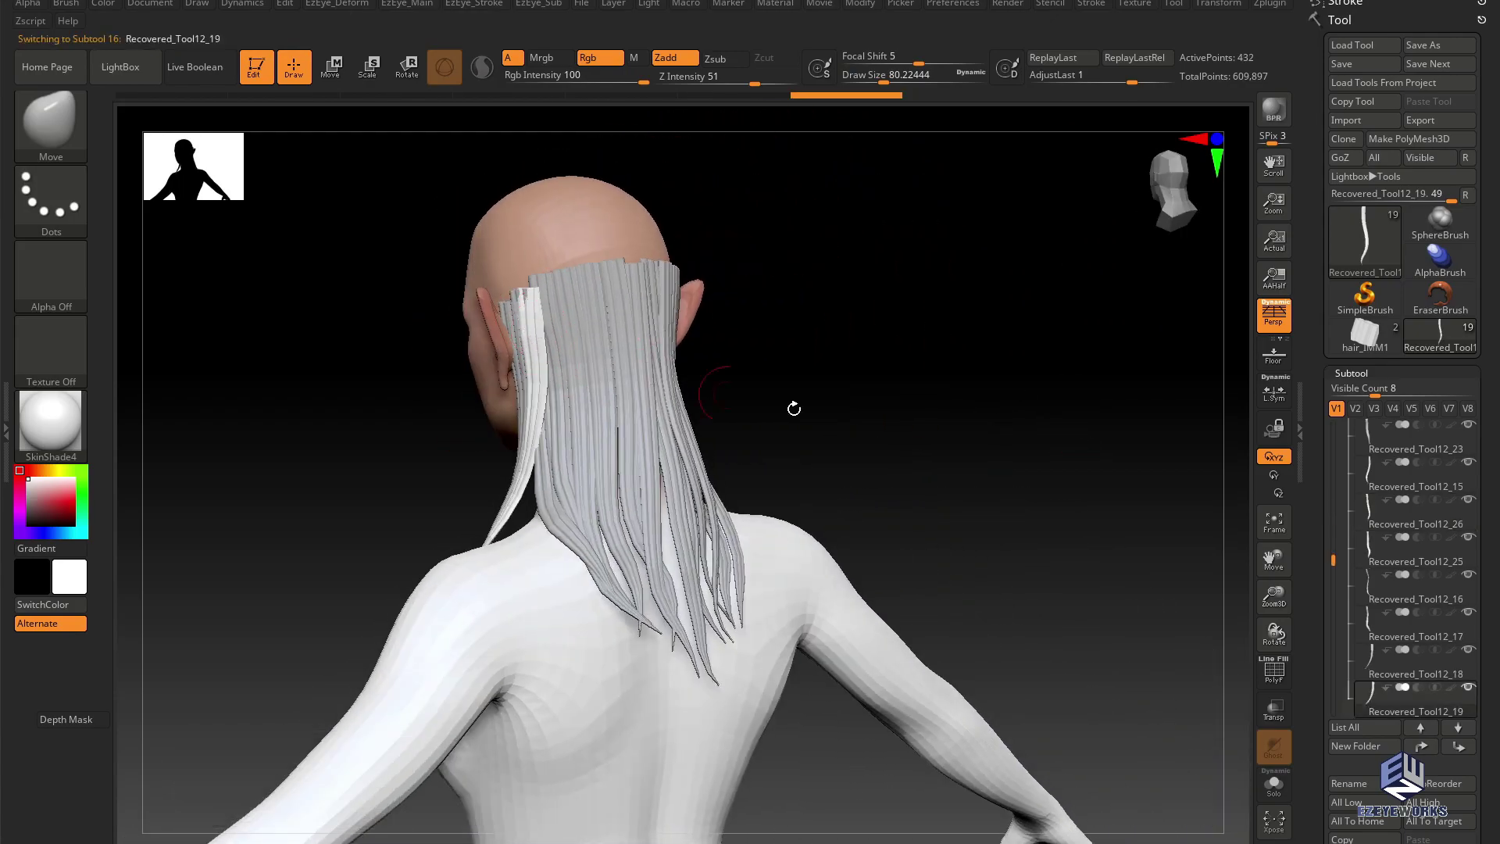
pyautogui.moveTo(859, 407); pyautogui.dragTo(826, 417)
pyautogui.hotkey('alt', '1')
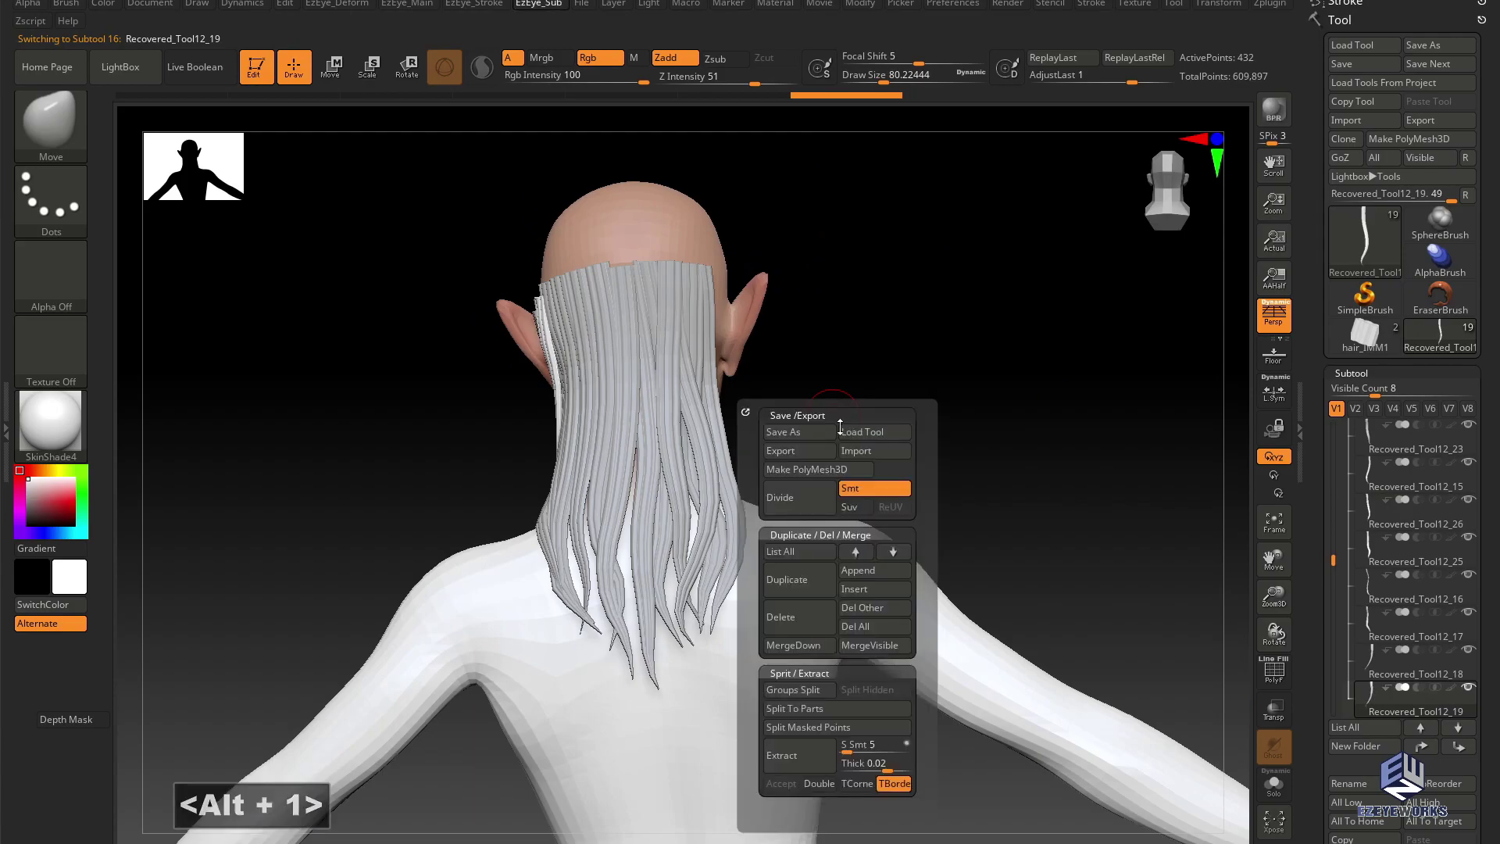
pyautogui.click(819, 578)
pyautogui.hotkey('alt', '2')
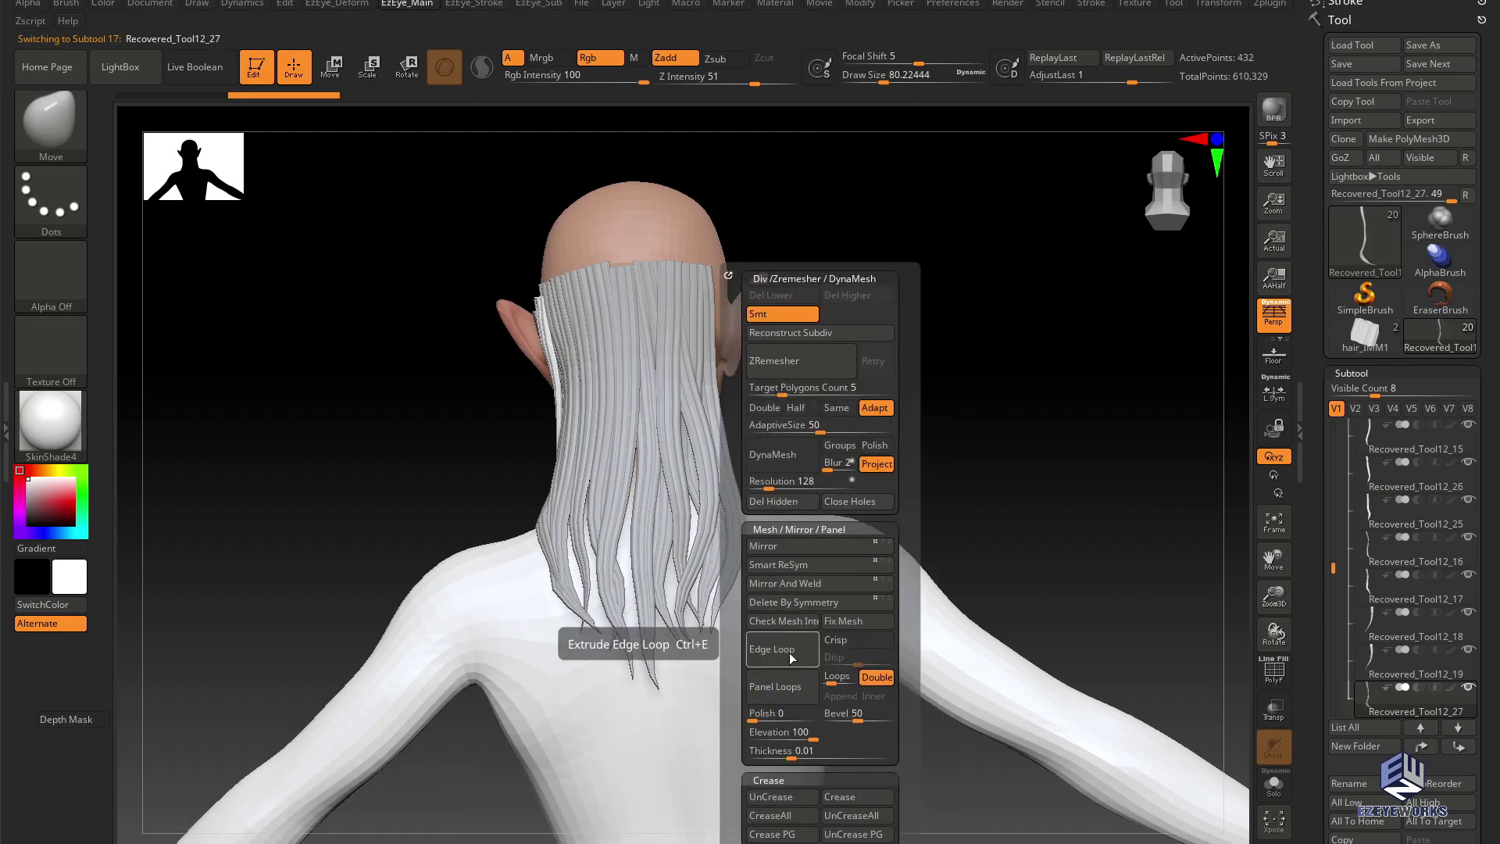
pyautogui.click(791, 561)
# - Duplicate the Recovered_Tool12_18 strand at the side of the neck and mirror the copy
pyautogui.moveTo(978, 446); pyautogui.dragTo(568, 310)
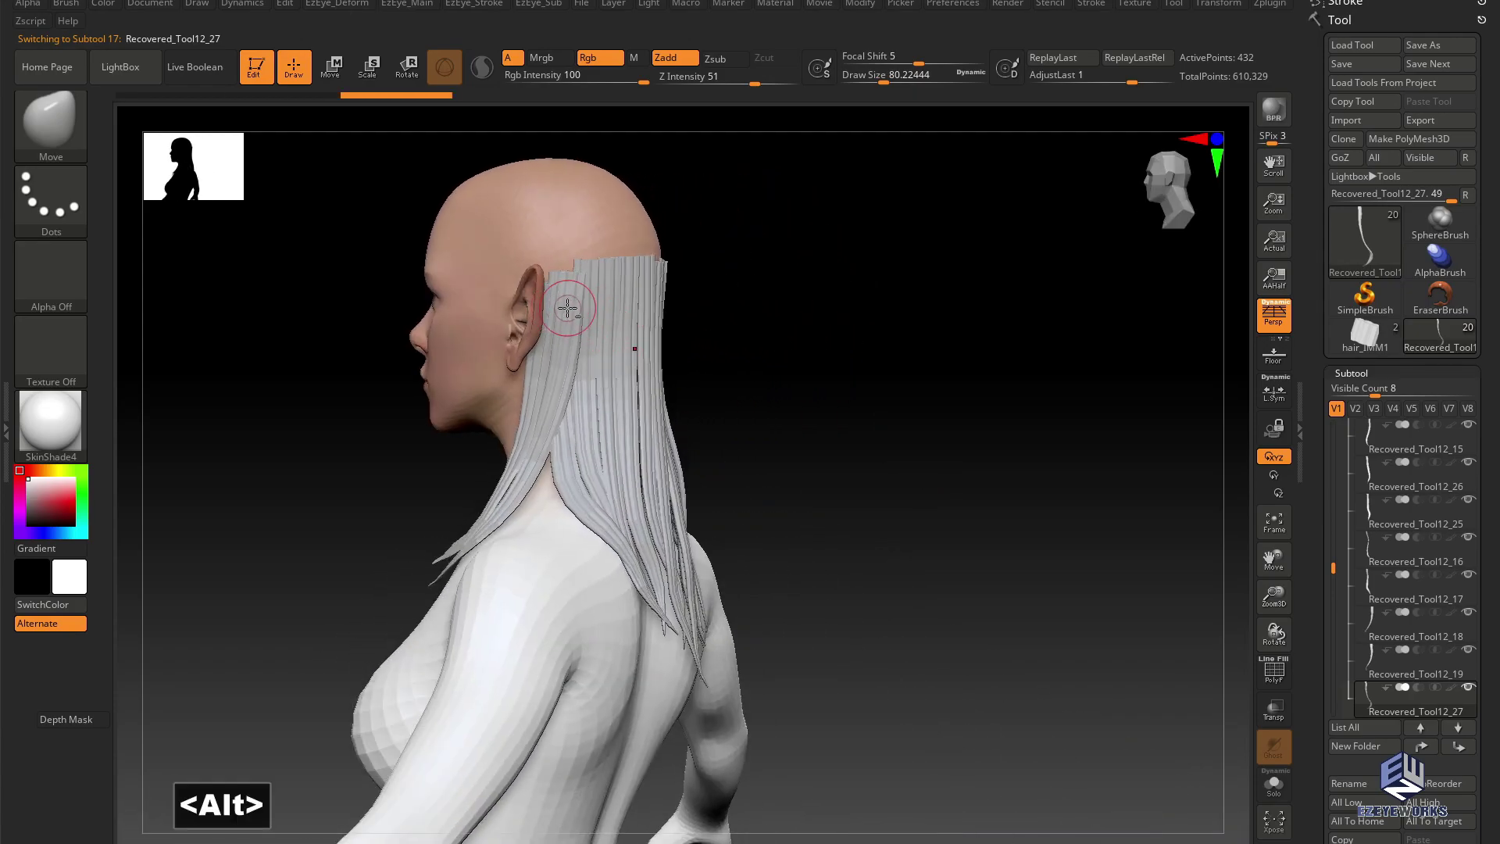
pyautogui.keyDown('alt'); pyautogui.click(568, 309); pyautogui.keyUp('alt')
pyautogui.moveTo(878, 378); pyautogui.dragTo(930, 391)
pyautogui.keyDown('alt'); pyautogui.click(750, 425); pyautogui.keyUp('alt')
pyautogui.hotkey('alt', '1')
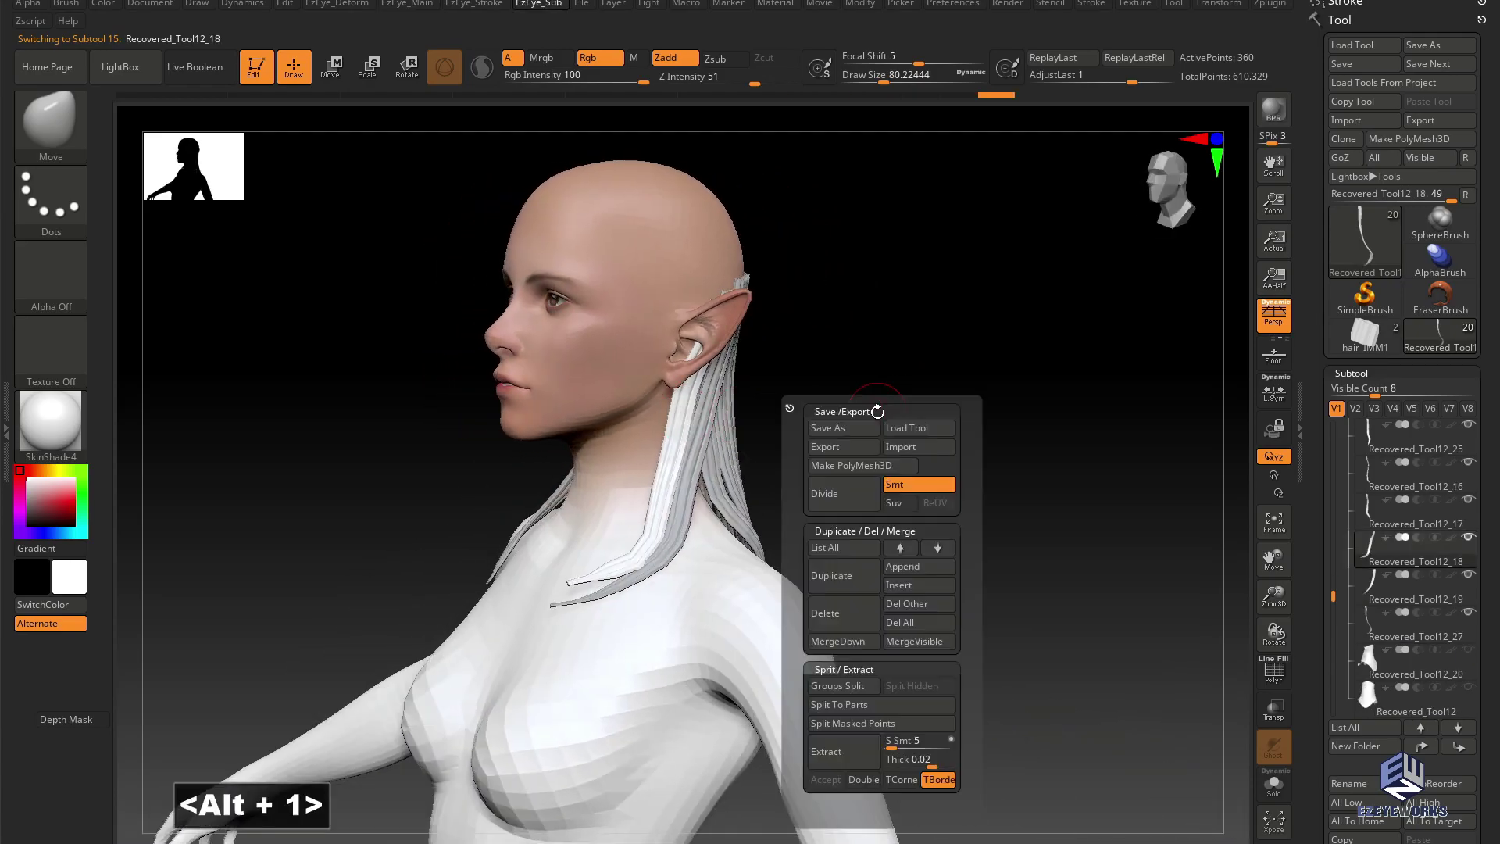
pyautogui.click(860, 570)
pyautogui.hotkey('alt', '2')
pyautogui.click(826, 548)
# - Reshape the middle and lower part of the Recovered_Tool12_17 strand with the Move brush at about 239 draw size
pyautogui.moveTo(406, 445); pyautogui.dragTo(706, 410)
pyautogui.moveTo(500, 418); pyautogui.dragTo(657, 431)
pyautogui.keyDown('alt'); pyautogui.click(723, 486); pyautogui.keyUp('alt')
pyautogui.moveTo(1055, 489); pyautogui.dragTo(775, 610)
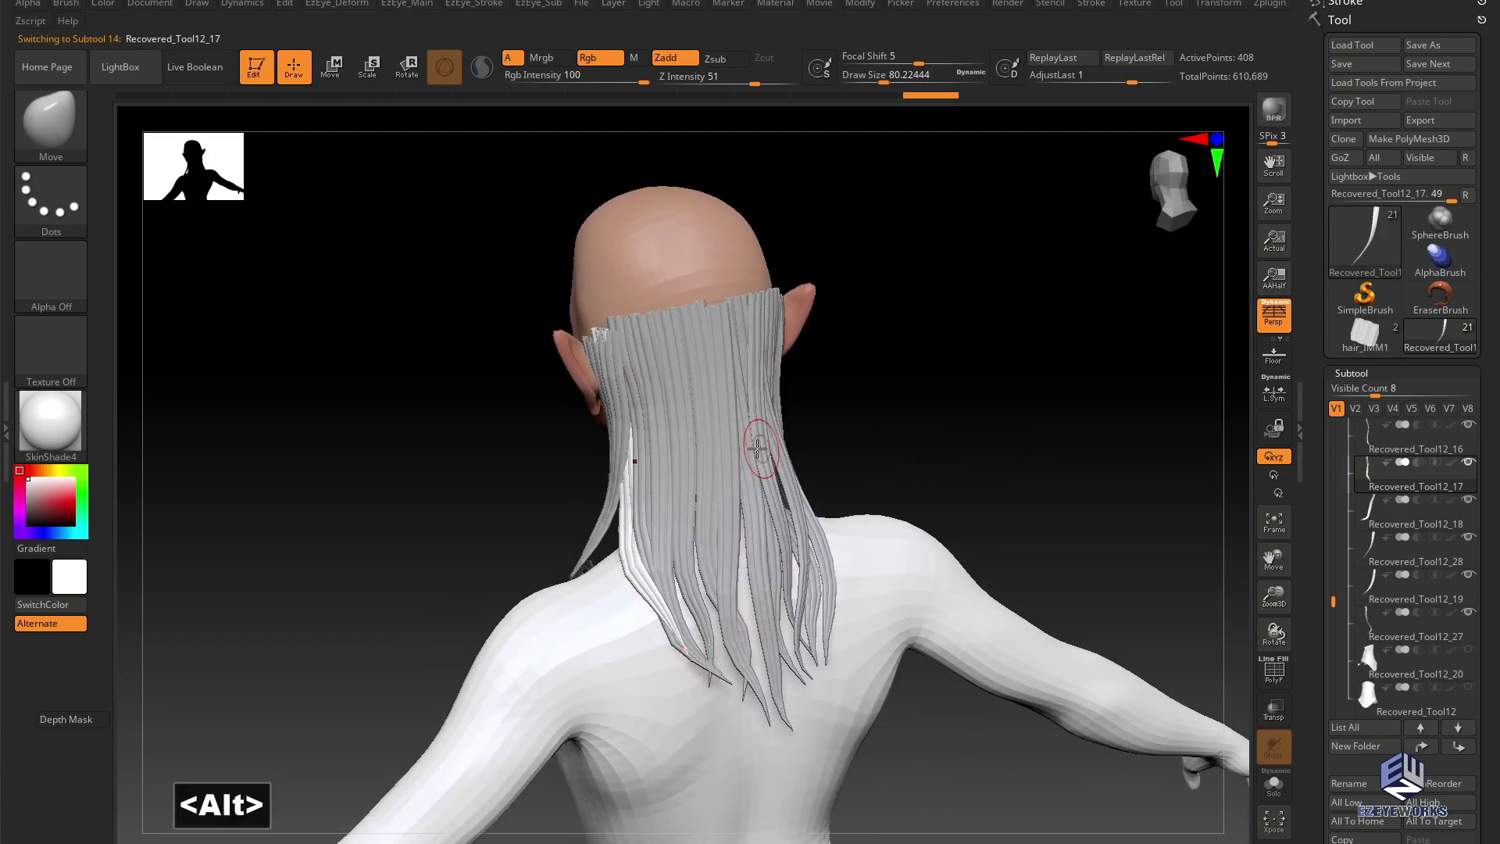
pyautogui.press('space')
pyautogui.click(639, 472)
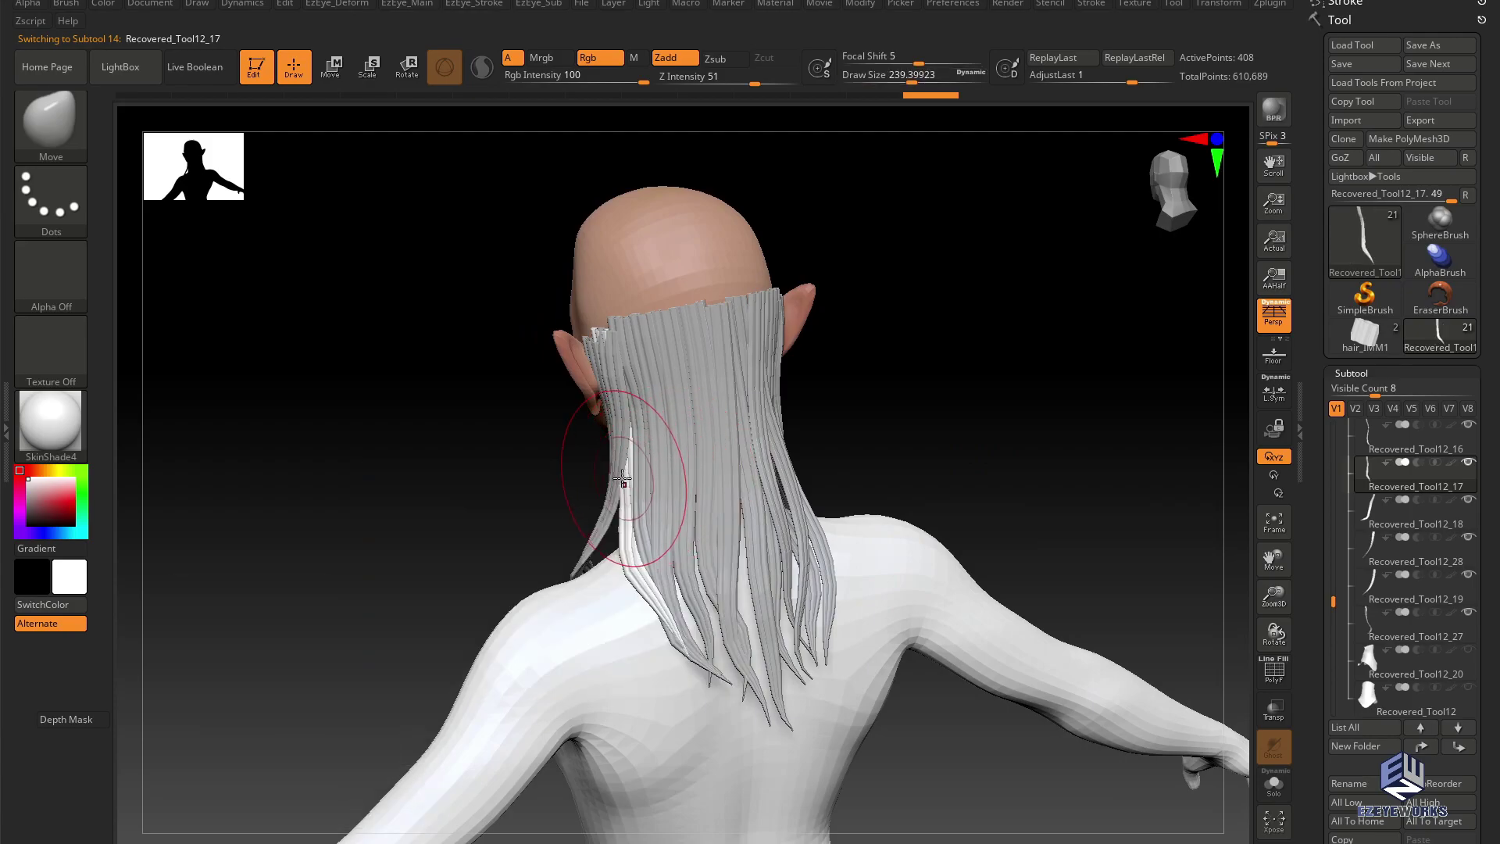
pyautogui.moveTo(622, 477); pyautogui.dragTo(614, 500)
pyautogui.moveTo(453, 473); pyautogui.dragTo(563, 495)
pyautogui.moveTo(642, 522)
pyautogui.mouseDown()
pyautogui.moveTo(624, 537)
pyautogui.moveTo(687, 536)
pyautogui.mouseUp()
# - Duplicate the reshaped Recovered_Tool12_17 strand and mirror the copy
pyautogui.moveTo(973, 482); pyautogui.dragTo(871, 464)
pyautogui.hotkey('alt', '1')
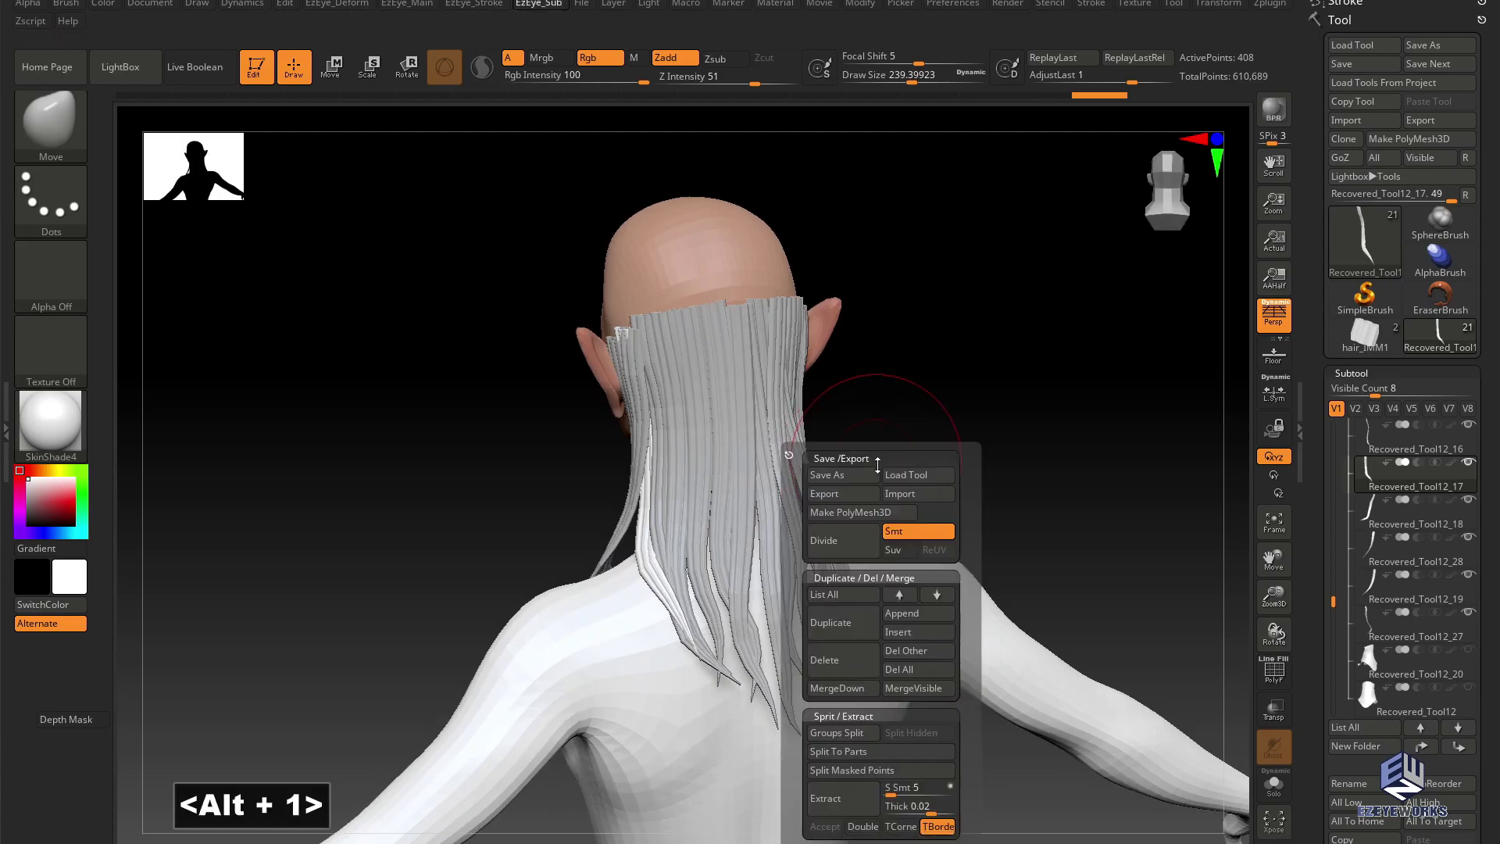
pyautogui.click(840, 621)
pyautogui.hotkey('alt', '2')
pyautogui.click(842, 560)
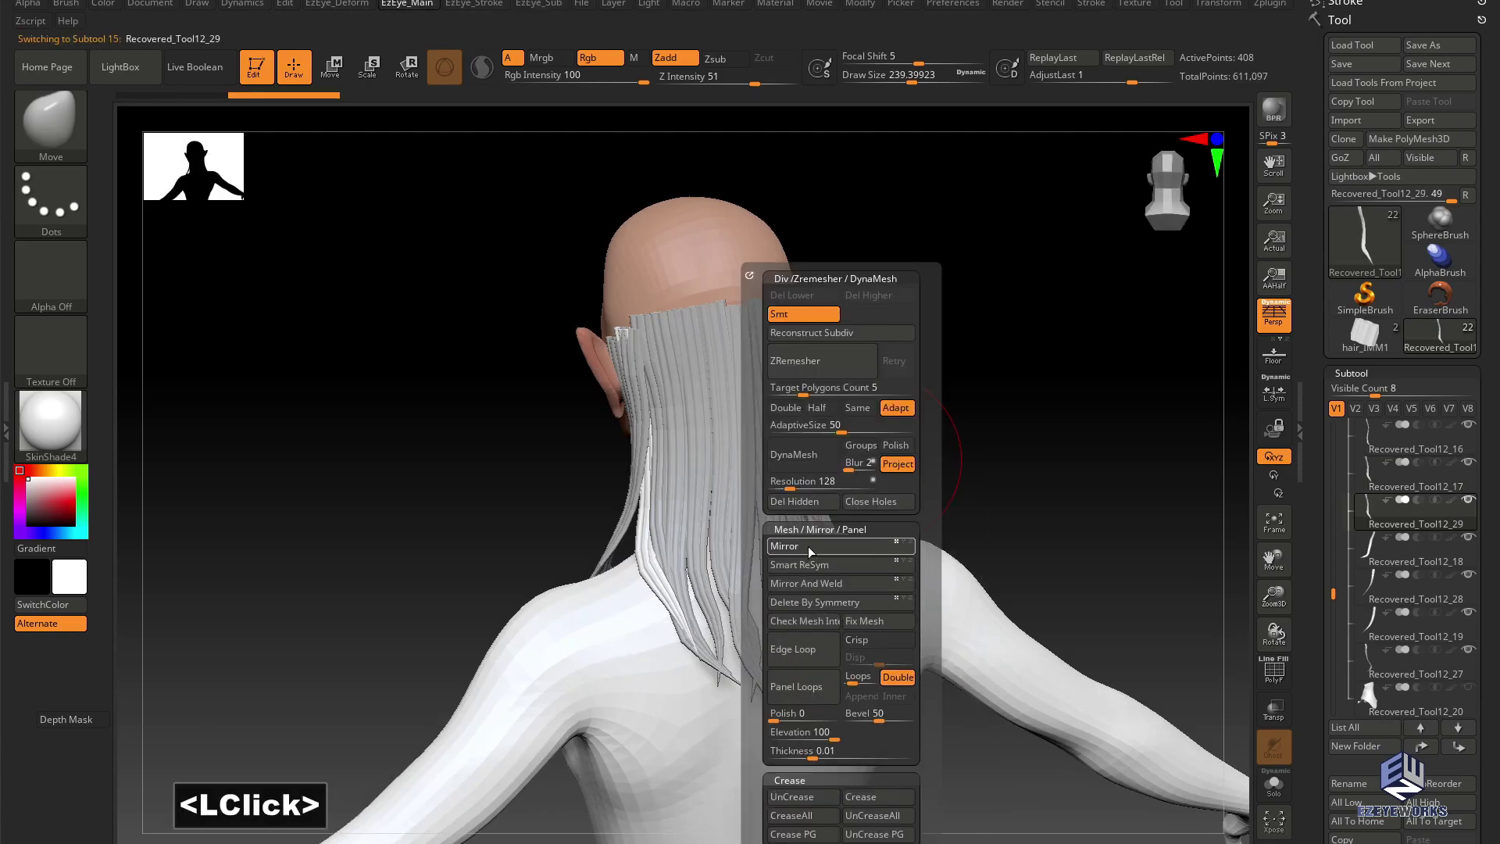
# - Duplicate the Recovered_Tool12_16 strand at the outer nape and mirror the copy
pyautogui.moveTo(447, 489); pyautogui.dragTo(415, 489)
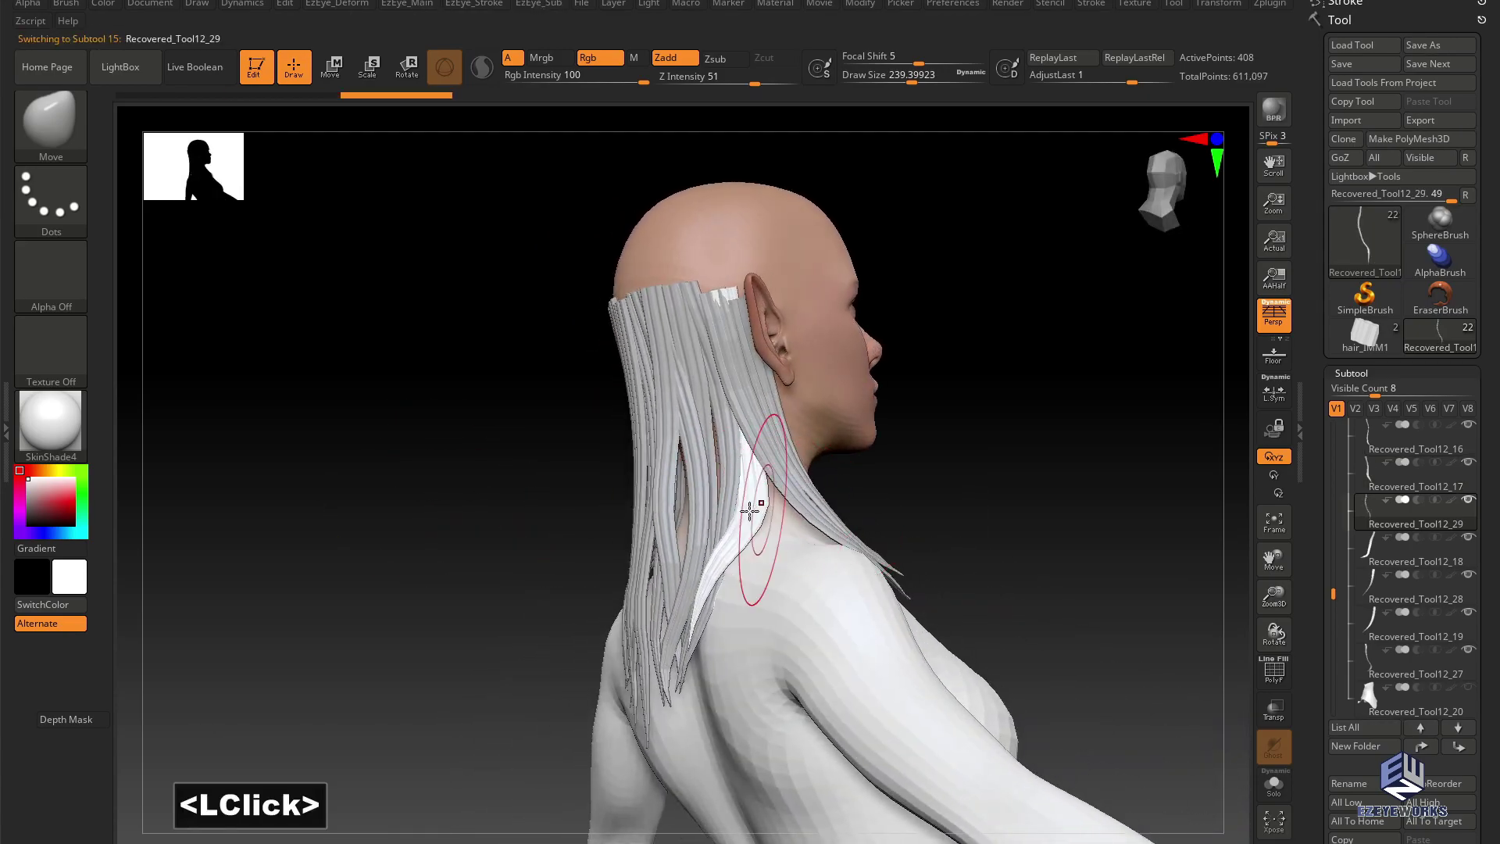
pyautogui.moveTo(565, 479); pyautogui.dragTo(695, 528)
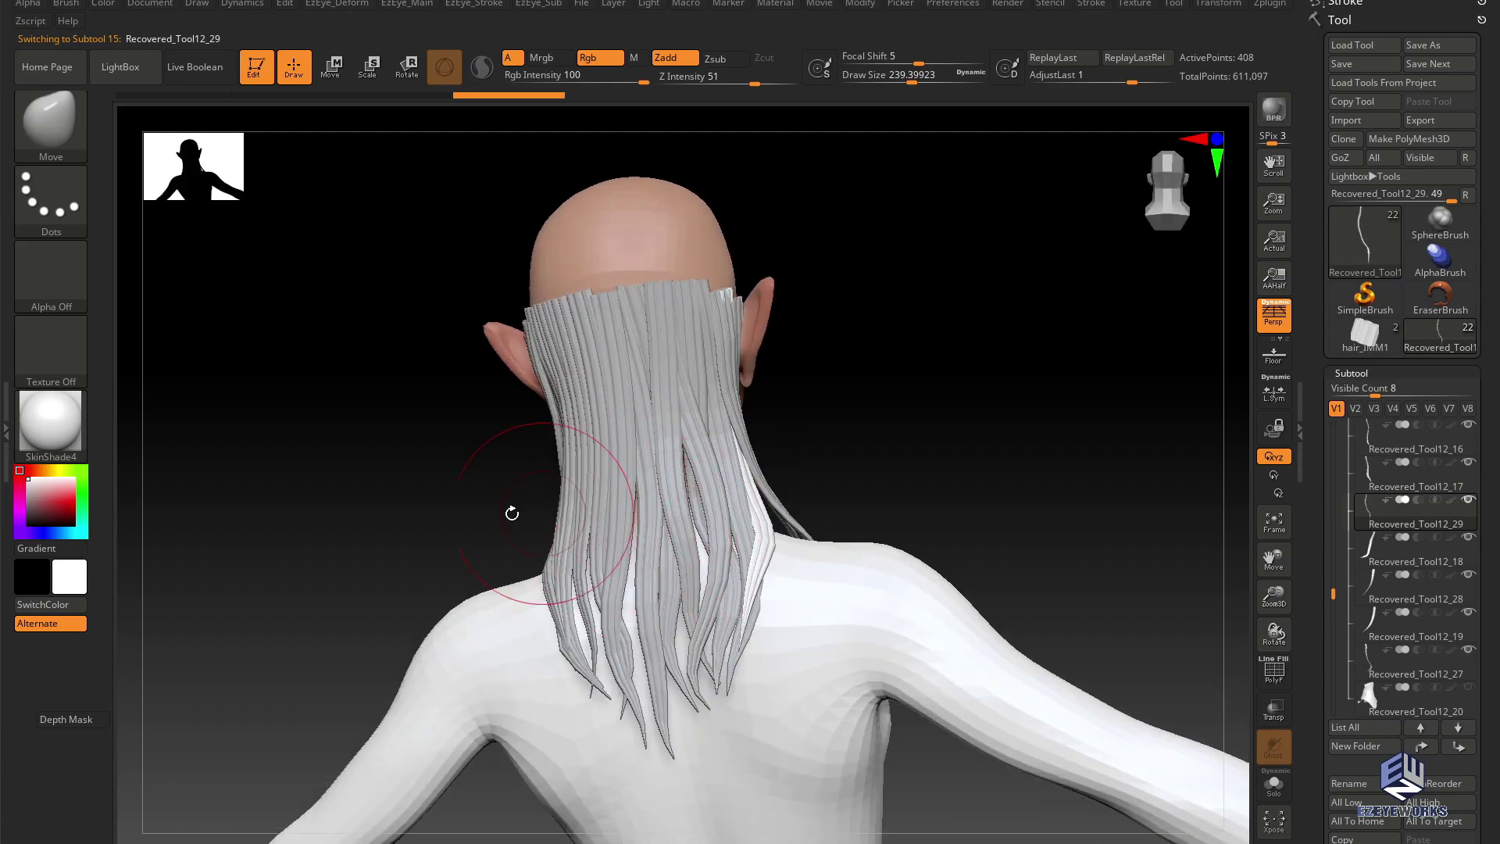
pyautogui.moveTo(539, 513); pyautogui.dragTo(579, 523)
pyautogui.keyDown('alt'); pyautogui.click(582, 525); pyautogui.keyUp('alt')
pyautogui.moveTo(949, 448); pyautogui.dragTo(923, 450)
pyautogui.hotkey('alt', '1')
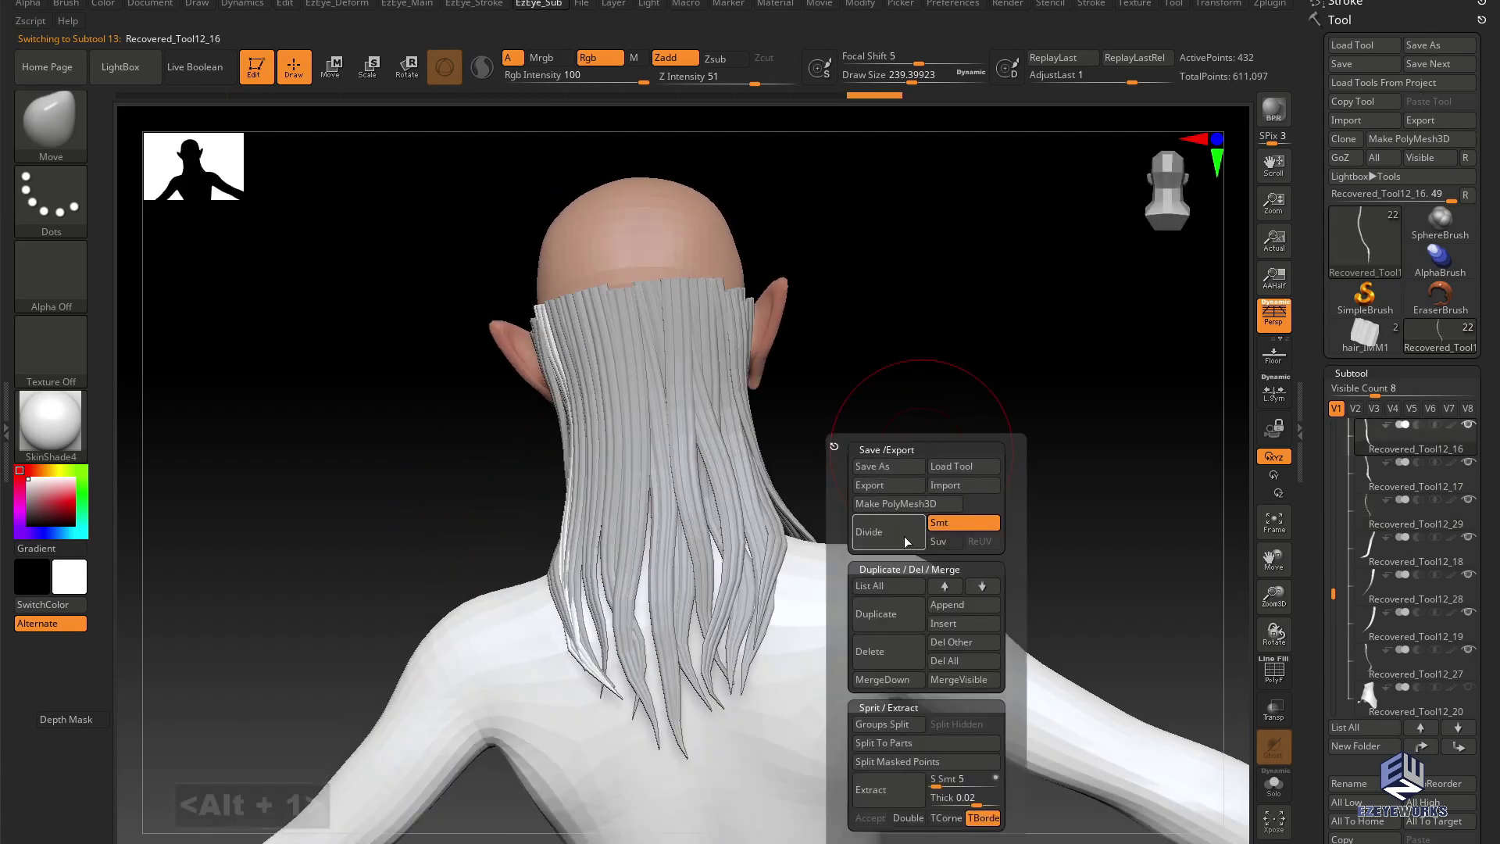
pyautogui.click(887, 614)
pyautogui.hotkey('alt', '2')
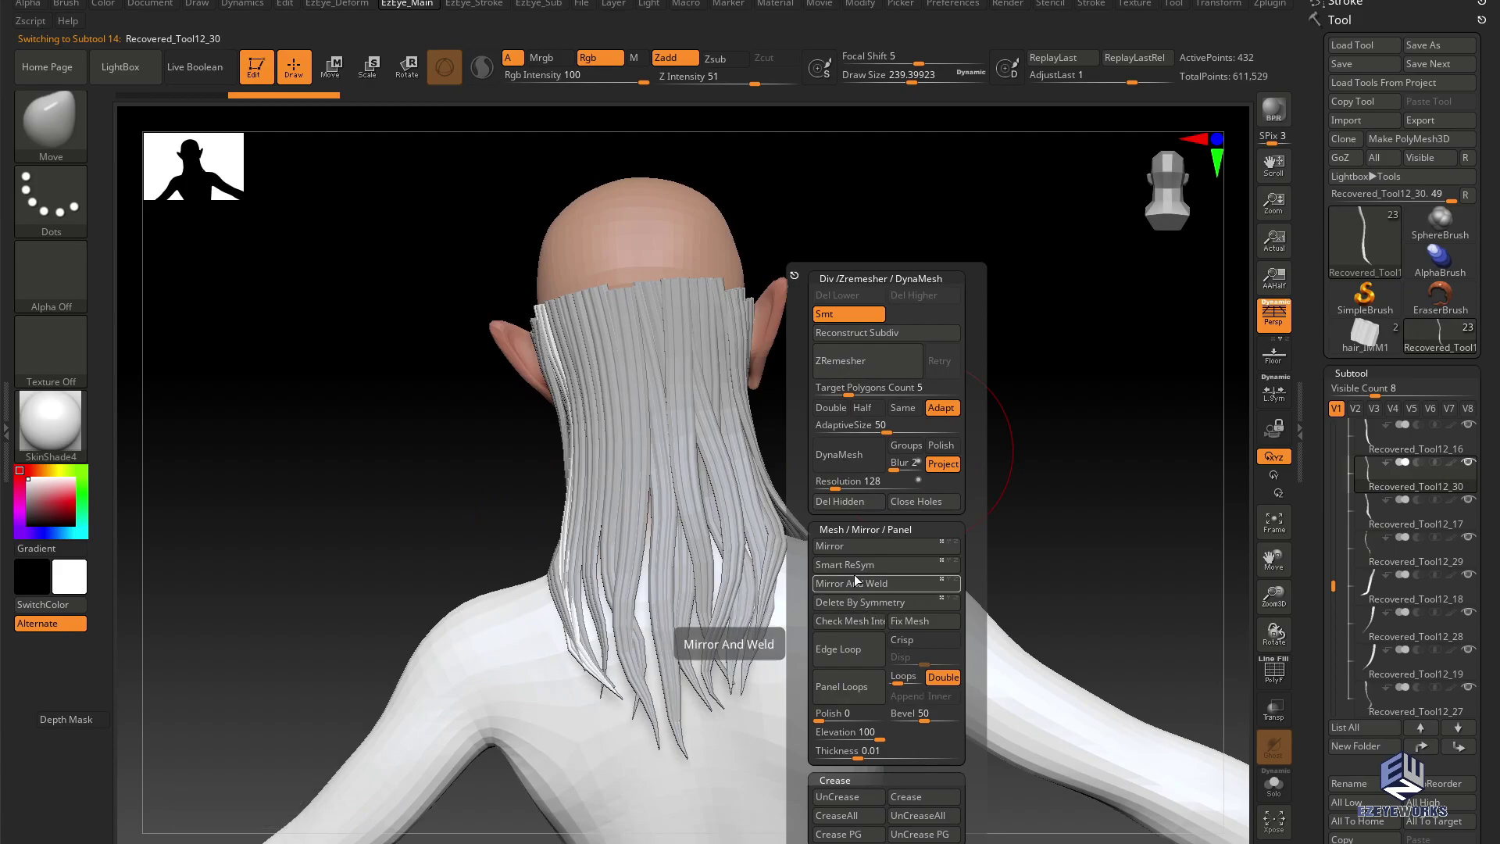
pyautogui.click(852, 555)
# - Move the mirrored copy of the Recovered_Tool12_16 strand toward the gap in the nape hair at about 331 draw size
pyautogui.moveTo(536, 472); pyautogui.dragTo(429, 489)
pyautogui.moveTo(553, 490); pyautogui.dragTo(562, 492)
pyautogui.press('space')
pyautogui.moveTo(666, 502); pyautogui.dragTo(738, 490)
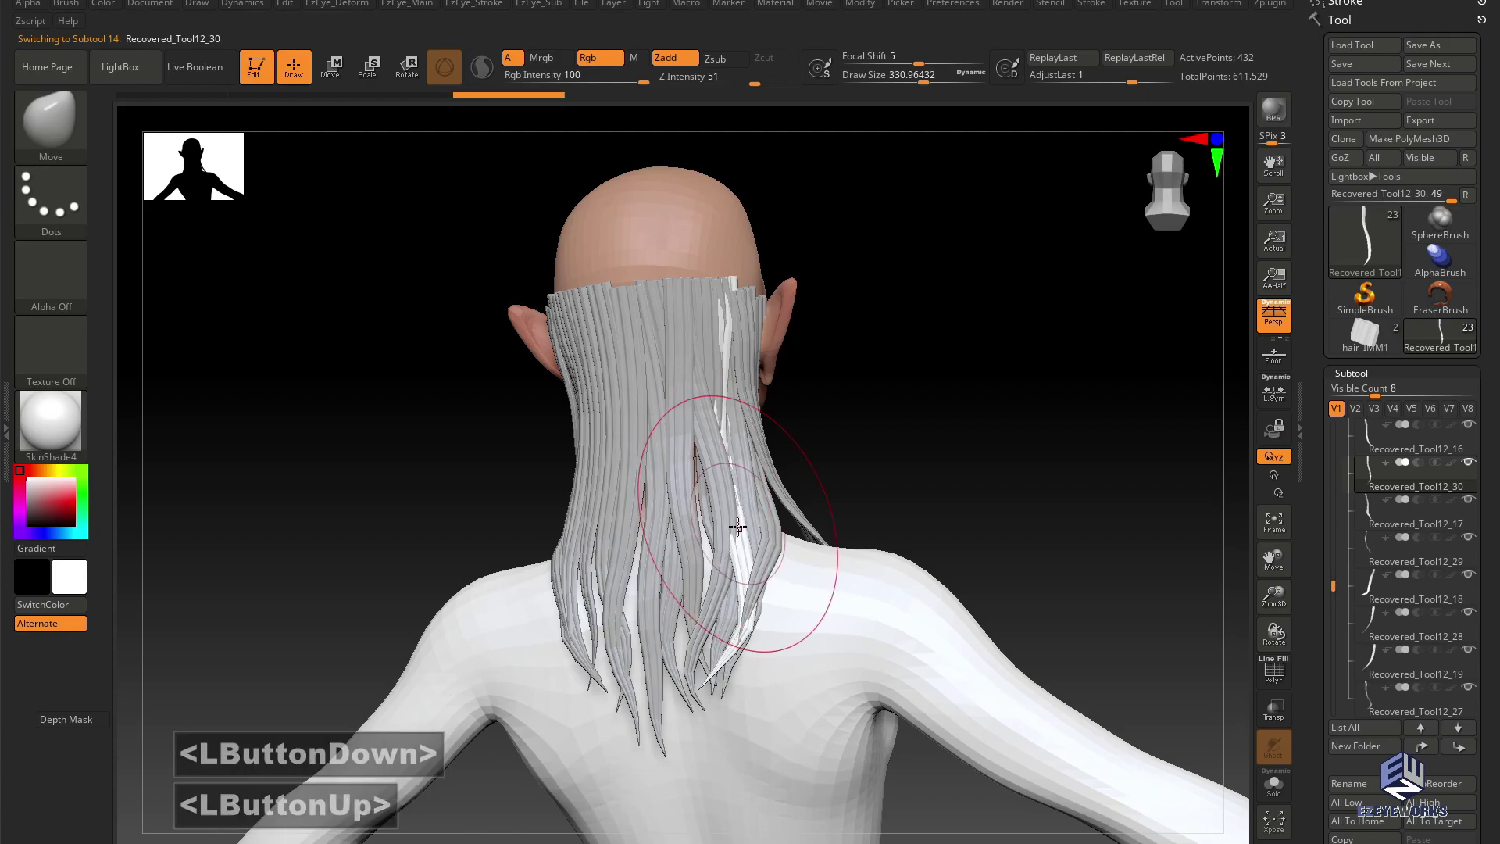
pyautogui.moveTo(733, 359); pyautogui.dragTo(717, 360)
pyautogui.moveTo(706, 468); pyautogui.dragTo(685, 492)
# - Tuck the middle of the mirrored Recovered_Tool12_16 copy under the surrounding strands, checking it from above and the side
pyautogui.moveTo(954, 428); pyautogui.dragTo(844, 436)
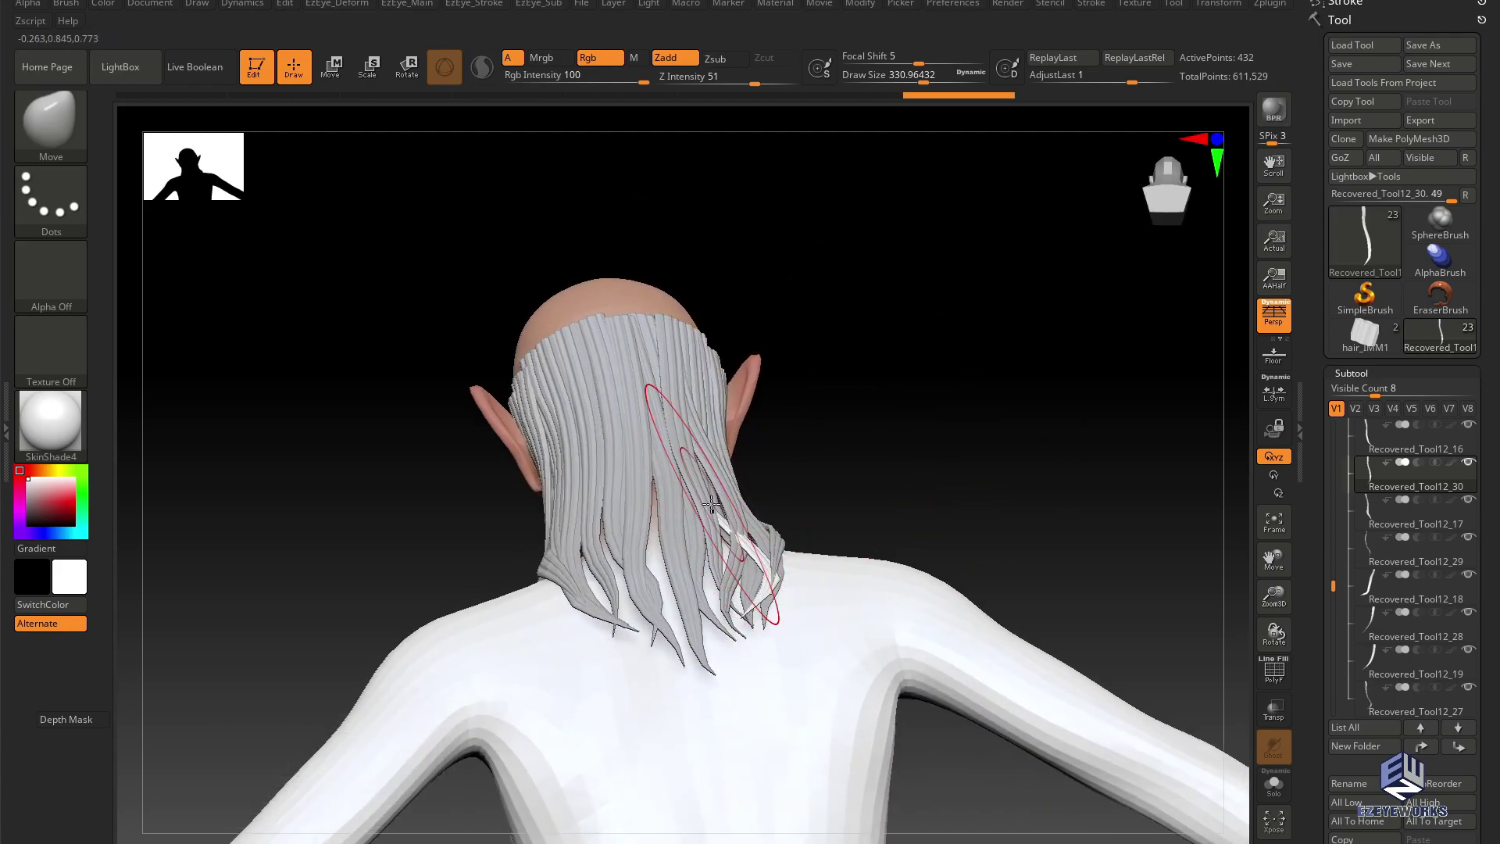
pyautogui.moveTo(942, 500)
pyautogui.mouseDown()
pyautogui.moveTo(888, 553)
pyautogui.moveTo(812, 565)
pyautogui.mouseUp()
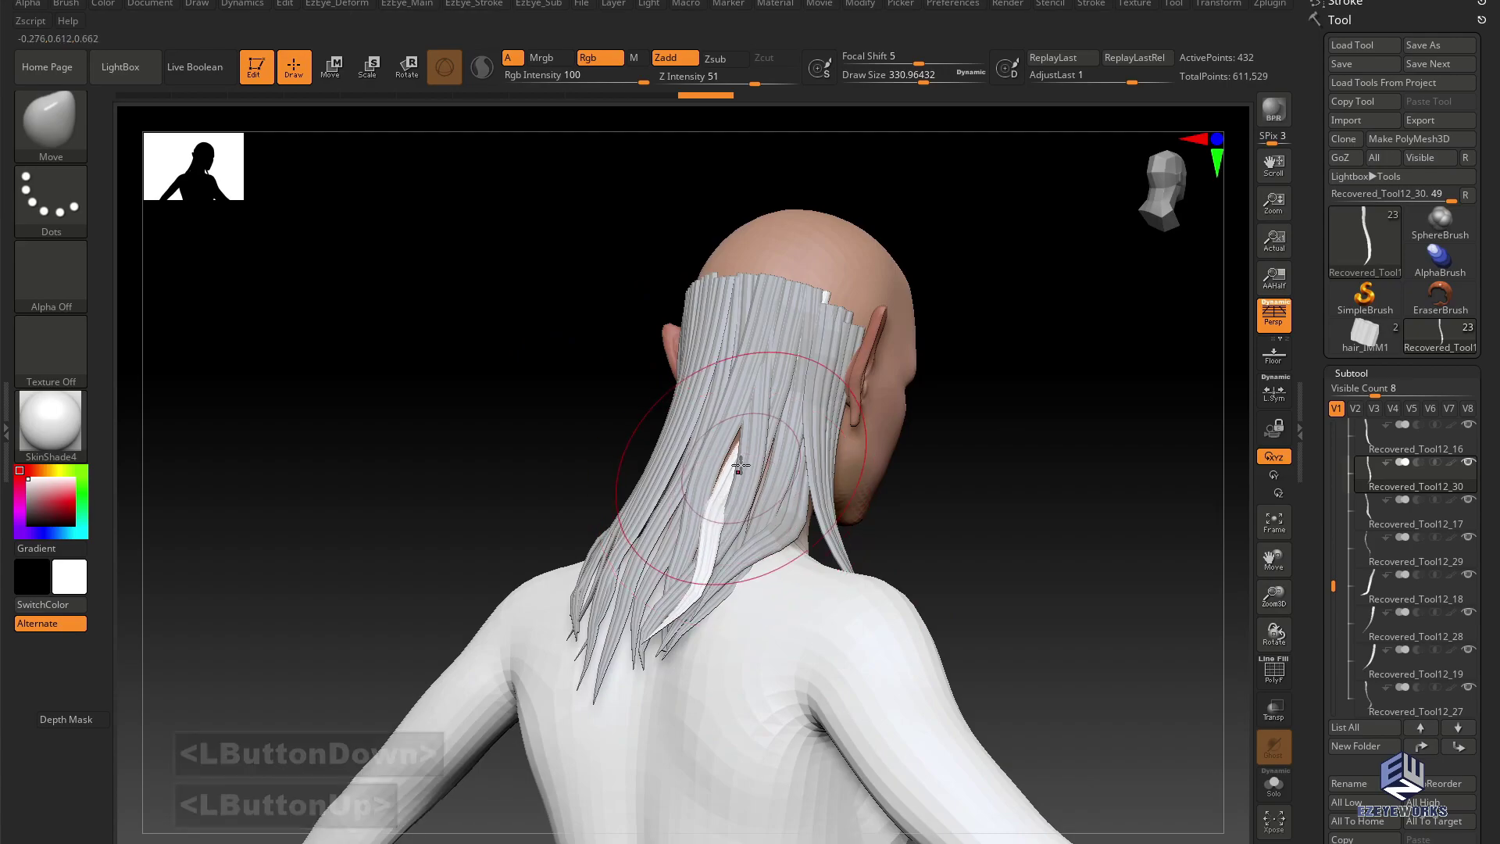
pyautogui.moveTo(730, 461)
pyautogui.mouseDown()
pyautogui.moveTo(1032, 519)
pyautogui.moveTo(776, 526)
pyautogui.mouseUp()
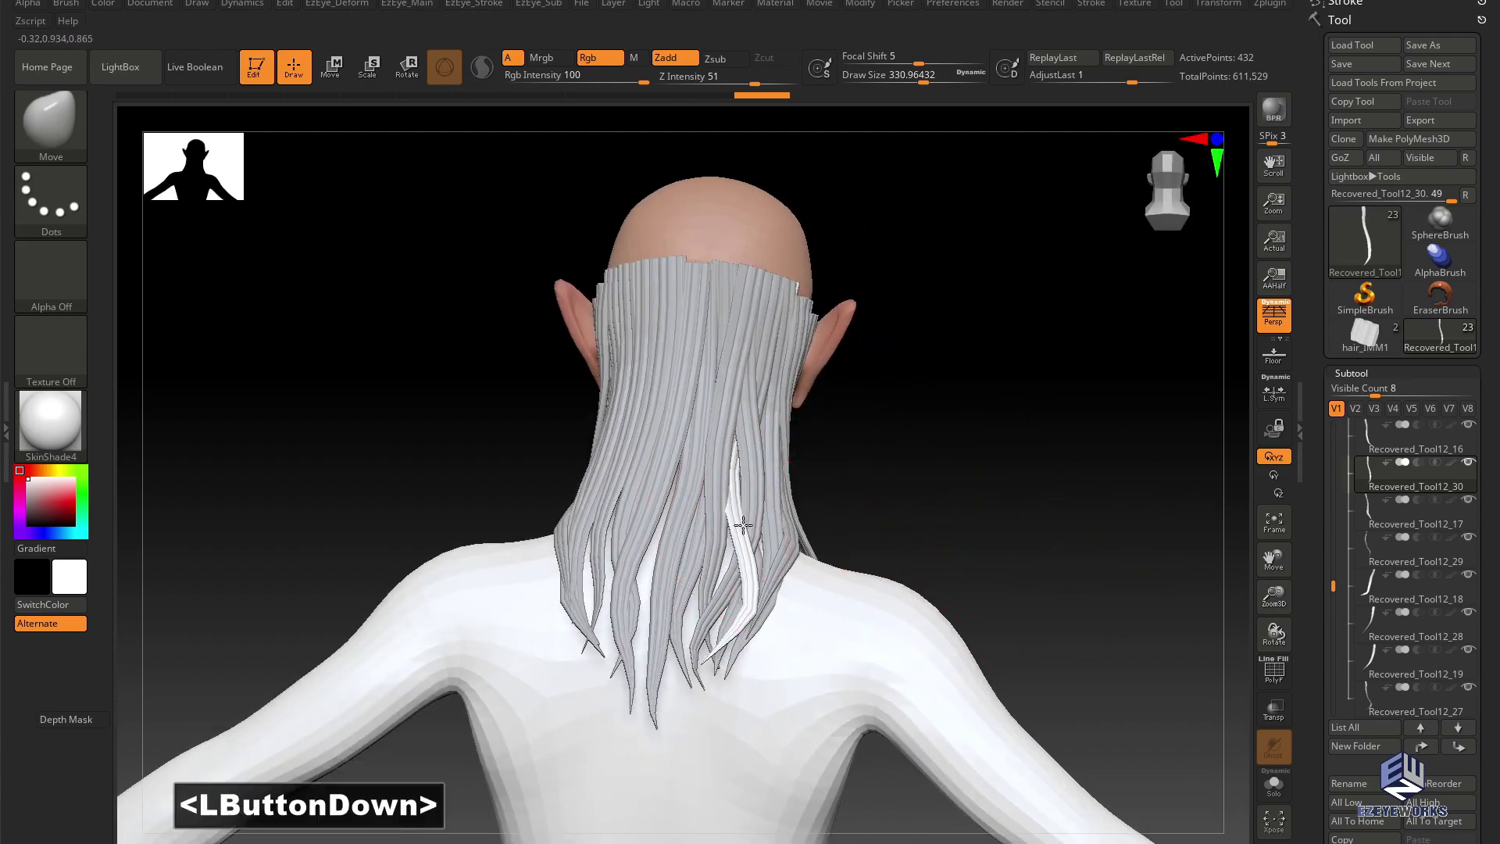
pyautogui.moveTo(969, 510); pyautogui.dragTo(881, 543)
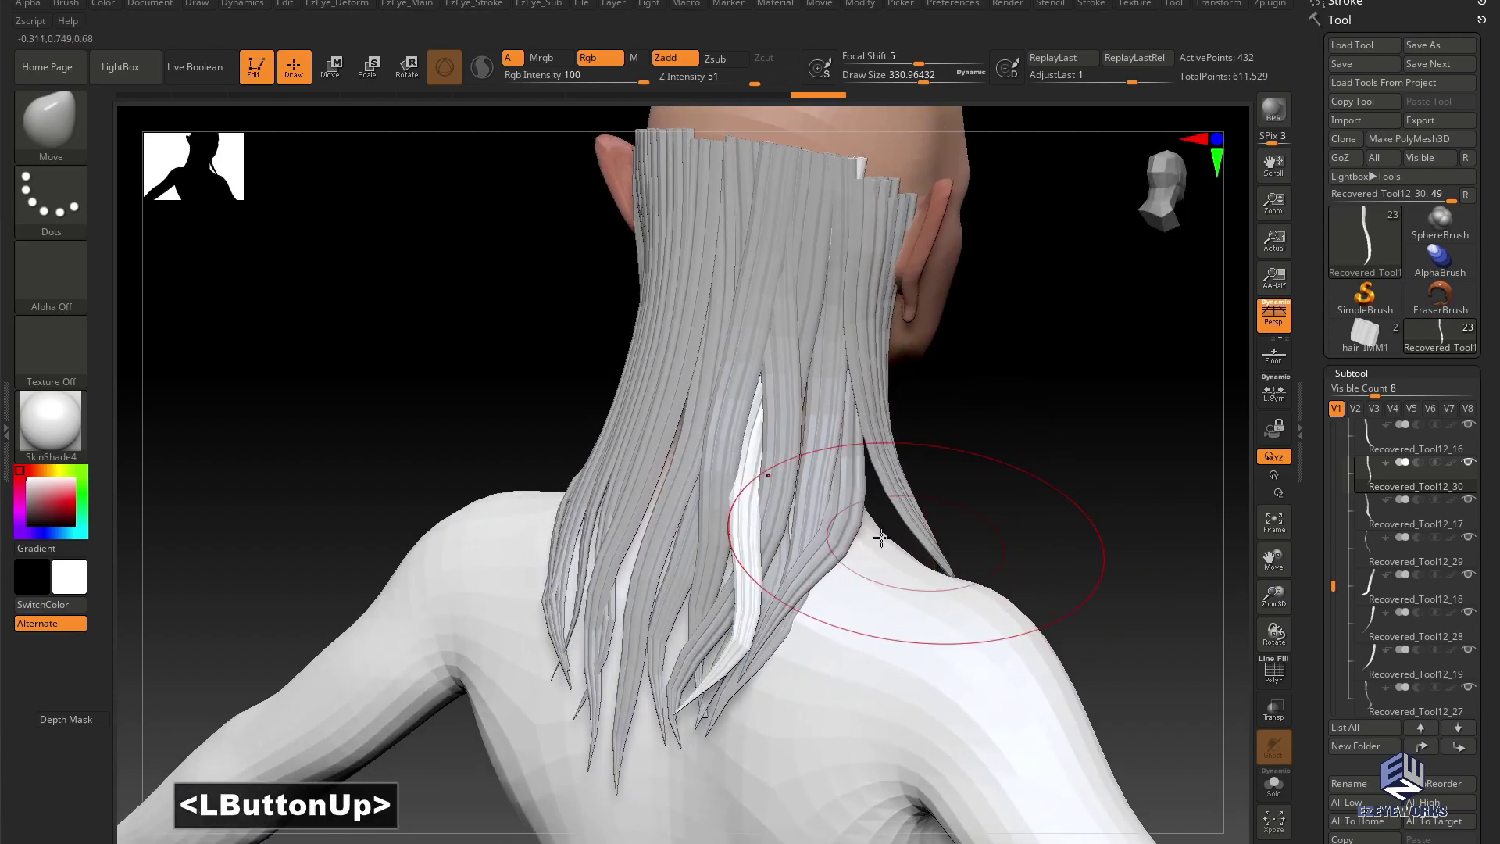
# - Select the strand beside the filled gap and adjust its shape with the Move brush
pyautogui.keyDown('alt'); pyautogui.click(724, 462); pyautogui.keyUp('alt')
pyautogui.moveTo(724, 462)
pyautogui.mouseDown()
pyautogui.moveTo(1021, 479)
pyautogui.moveTo(761, 494)
pyautogui.moveTo(708, 537)
pyautogui.mouseUp()
pyautogui.moveTo(484, 539)
pyautogui.mouseDown()
pyautogui.moveTo(709, 529)
pyautogui.moveTo(687, 505)
pyautogui.mouseUp()
pyautogui.press('space')
pyautogui.moveTo(875, 500); pyautogui.dragTo(979, 494)
pyautogui.press('space')
pyautogui.moveTo(730, 476)
pyautogui.mouseDown()
pyautogui.moveTo(1112, 435)
pyautogui.moveTo(939, 422)
pyautogui.moveTo(1017, 451)
pyautogui.moveTo(803, 377)
pyautogui.mouseUp()
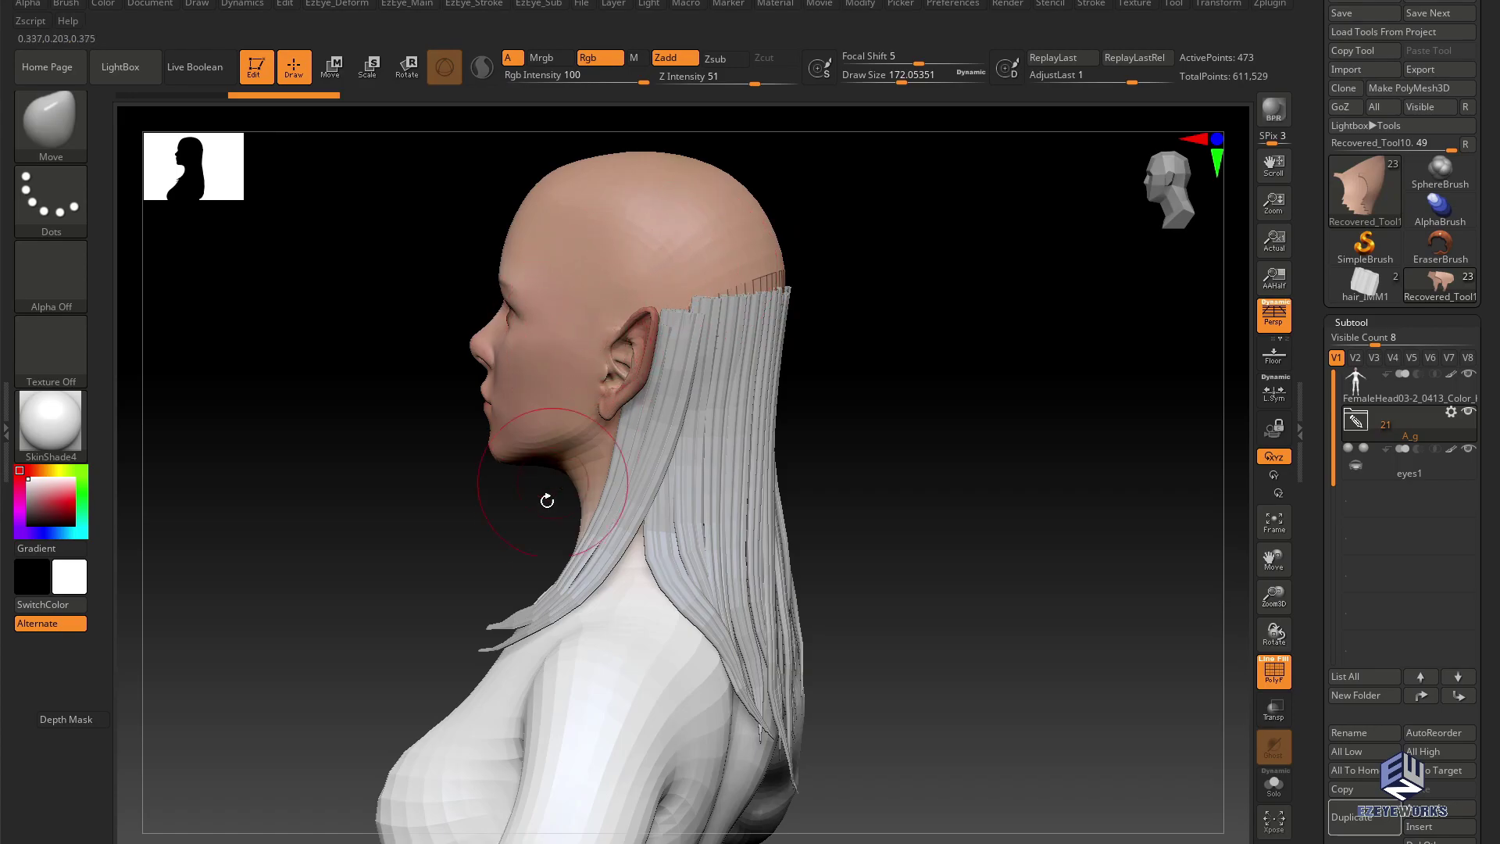
pyautogui.keyDown('shift'); pyautogui.click(957, 403); pyautogui.keyUp('shift')
pyautogui.keyDown('alt'); pyautogui.moveTo(978, 406); pyautogui.dragTo(1044, 444); pyautogui.keyUp('alt')
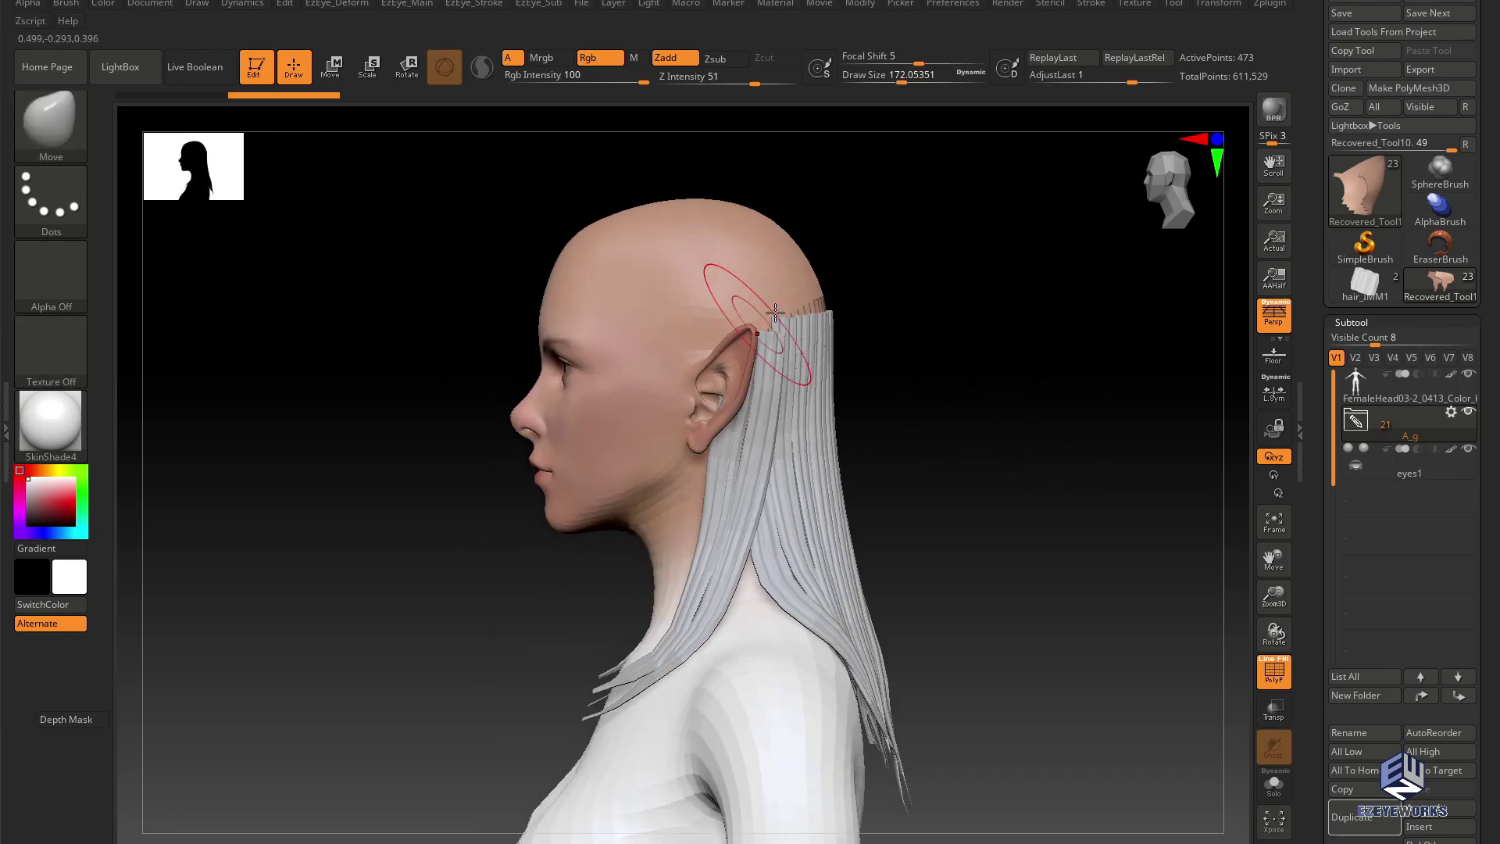
# - Select the head subtool and duplicate it as a base for the next hair section
pyautogui.moveTo(1013, 357); pyautogui.dragTo(1045, 361)
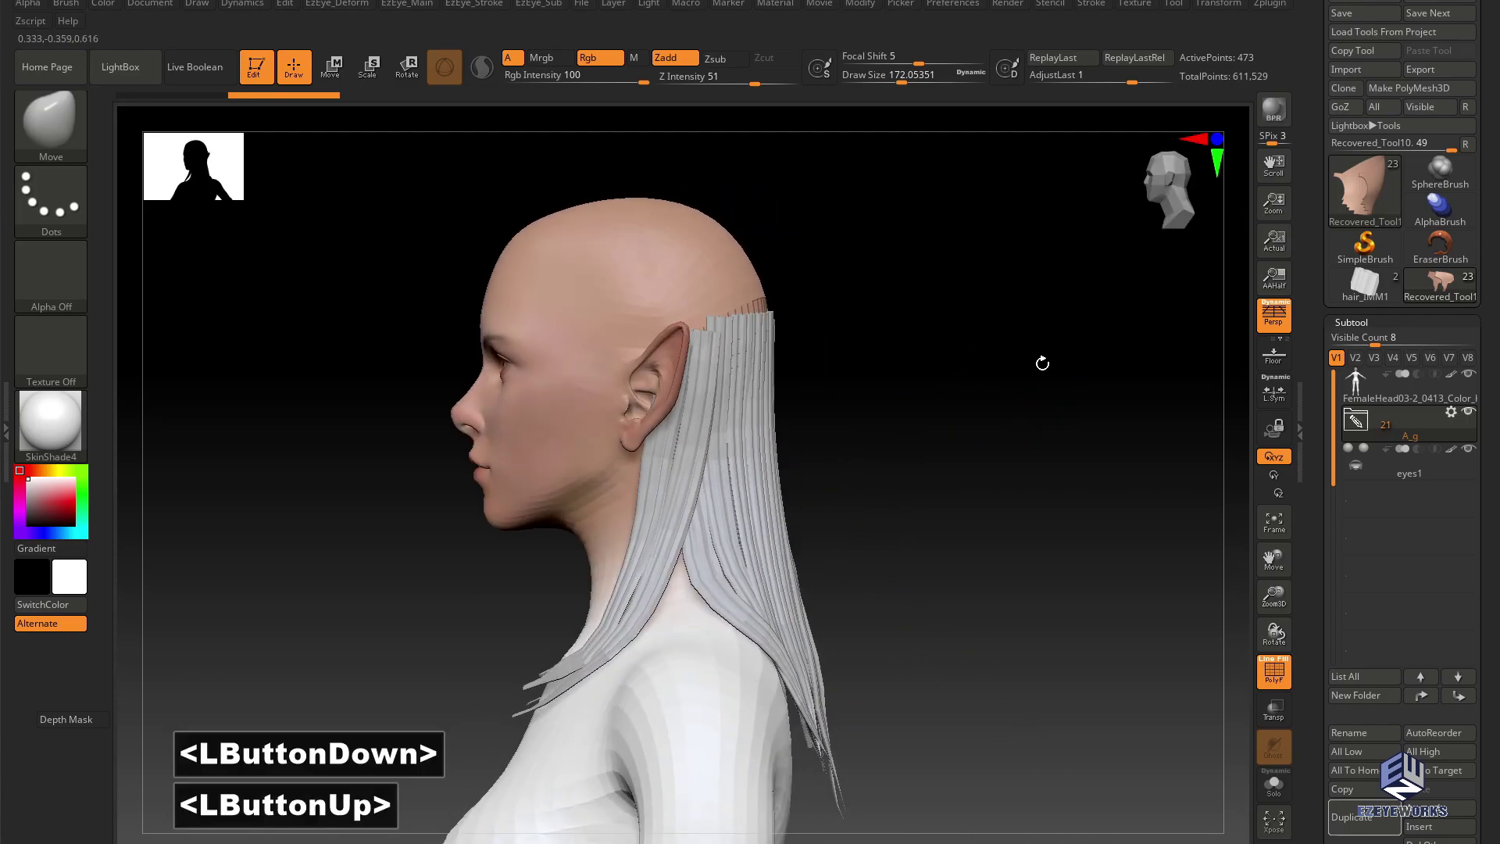
pyautogui.keyDown('alt'); pyautogui.click(651, 246); pyautogui.keyUp('alt')
pyautogui.keyDown('shift'); pyautogui.moveTo(847, 308); pyautogui.dragTo(964, 321); pyautogui.keyUp('shift')
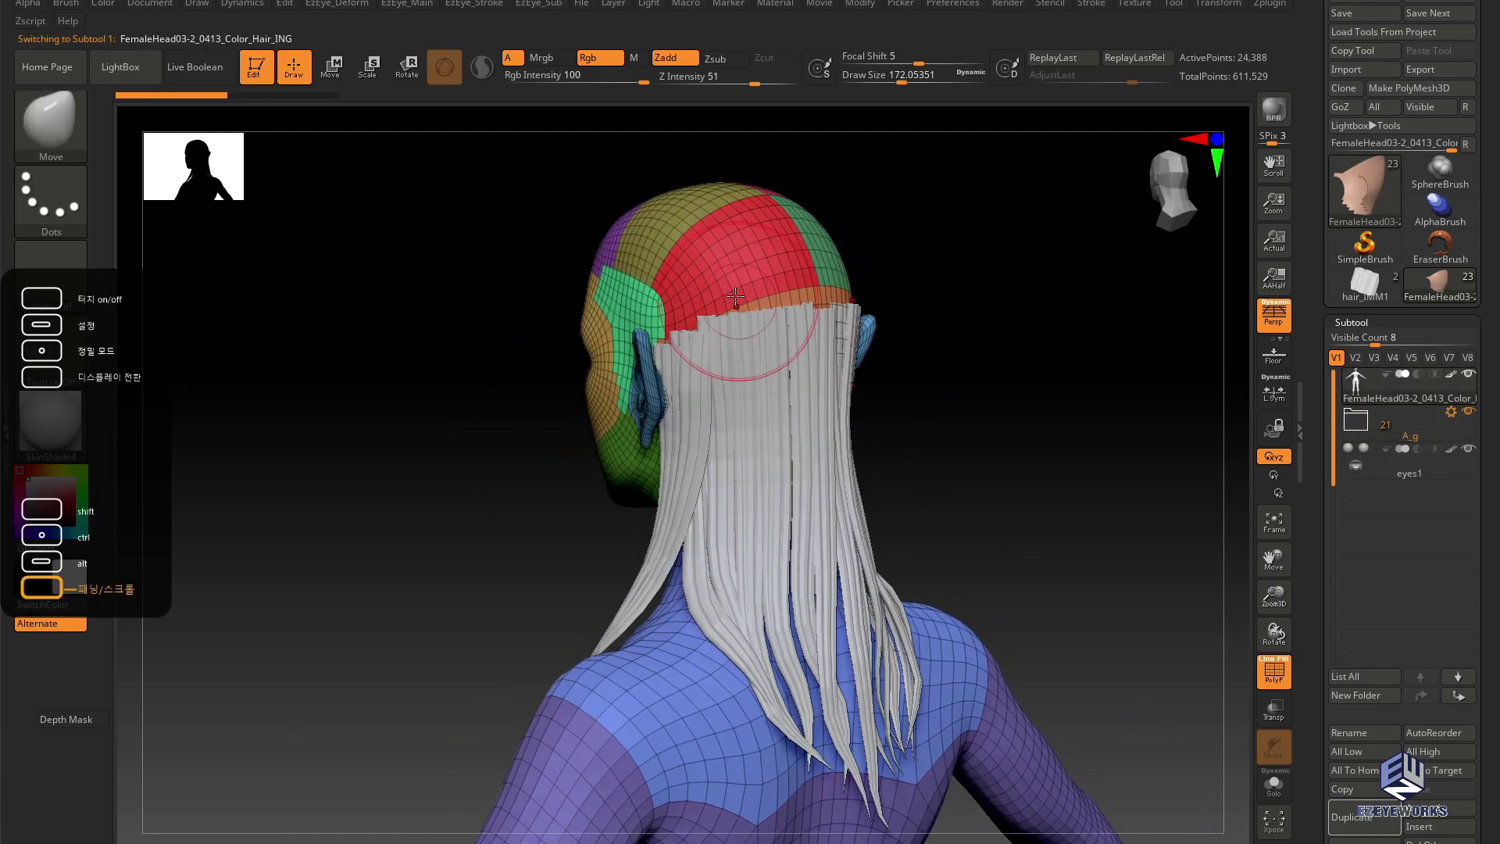
pyautogui.moveTo(1034, 376); pyautogui.dragTo(1054, 372)
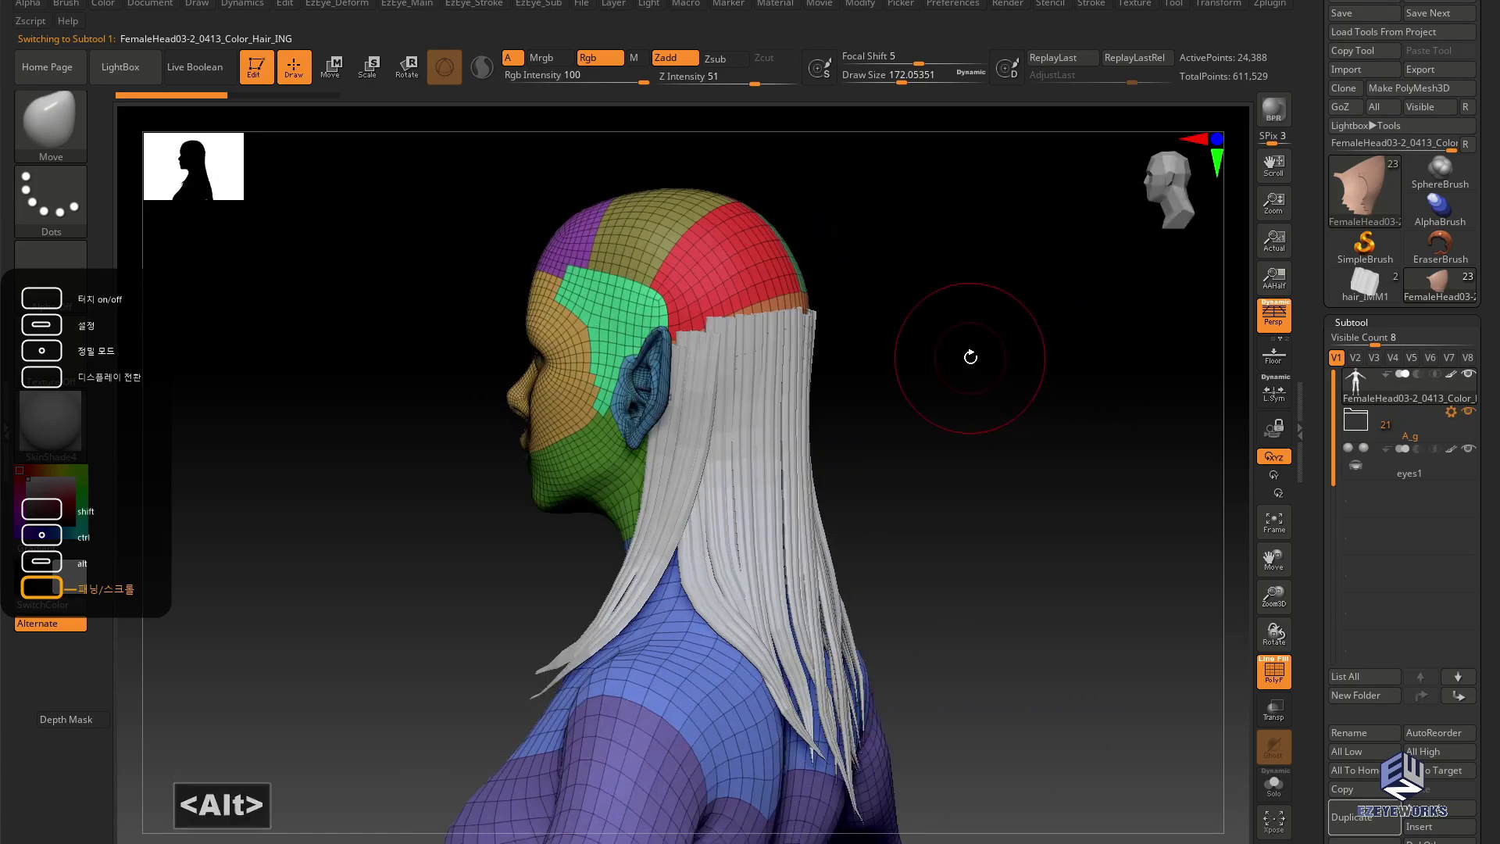
pyautogui.hotkey('alt', 's')
pyautogui.click(921, 532)
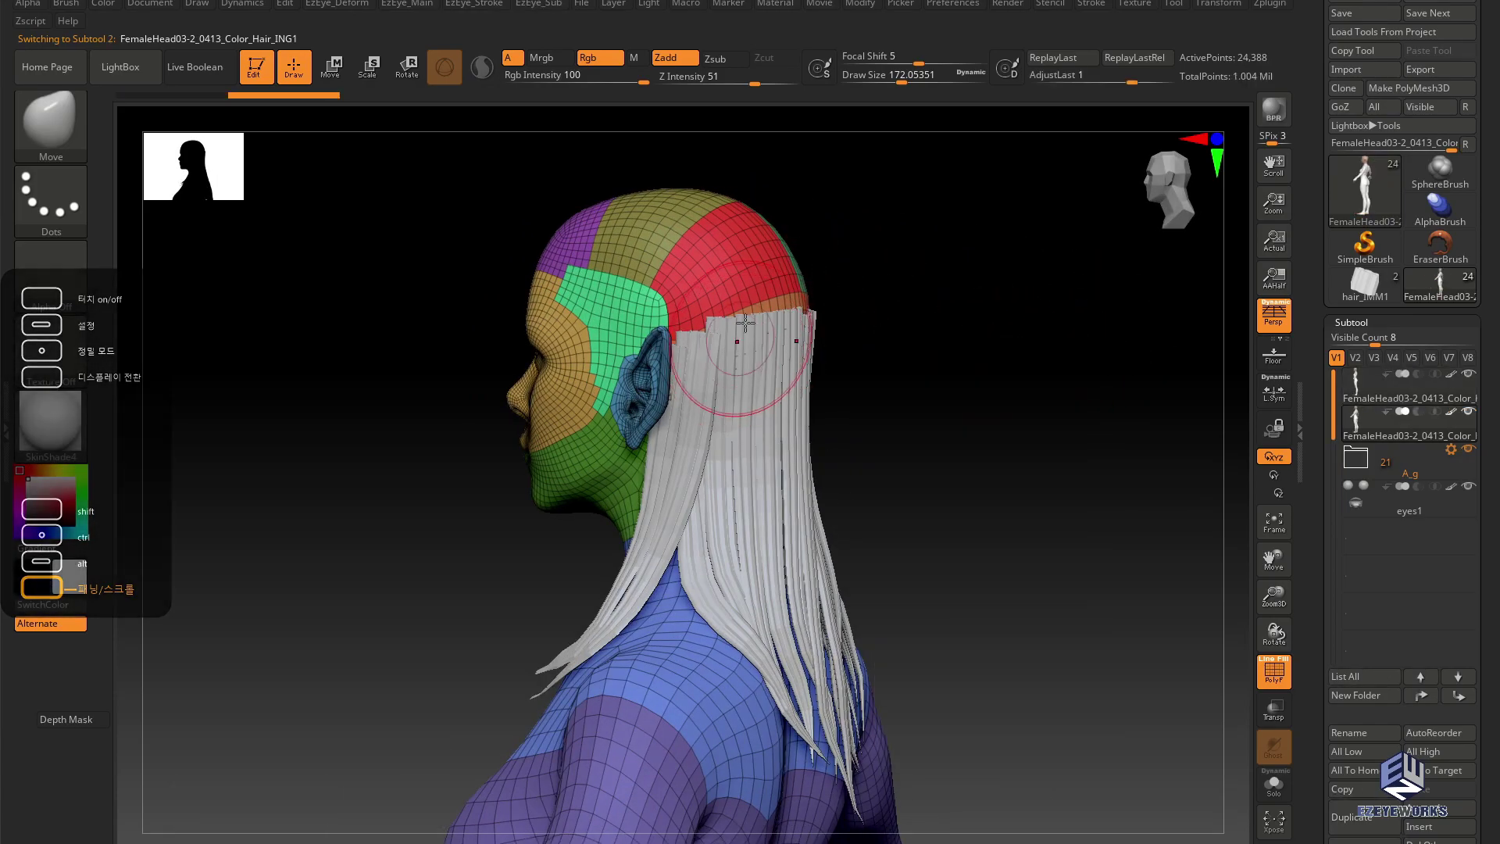
# - Isolate the red and green rear scalp polygroups on the duplicated head and delete its hidden geometry
pyautogui.hotkey('ctrl', 'shift')
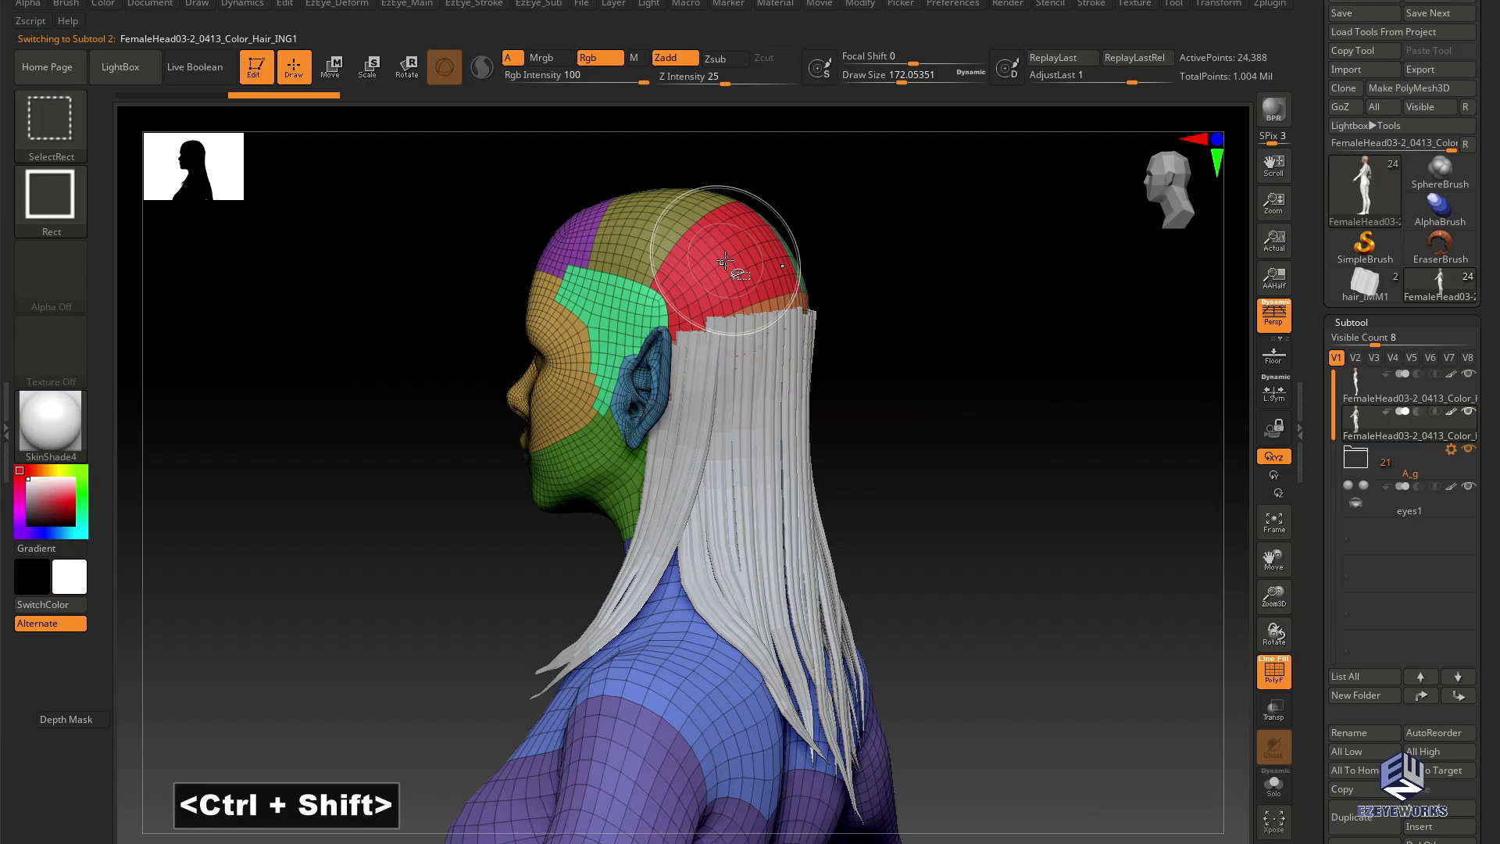
pyautogui.keyDown('ctrl'); pyautogui.keyDown('shift'); pyautogui.click(725, 262); pyautogui.keyUp('shift'); pyautogui.keyUp('ctrl')
pyautogui.moveTo(844, 283); pyautogui.dragTo(941, 300)
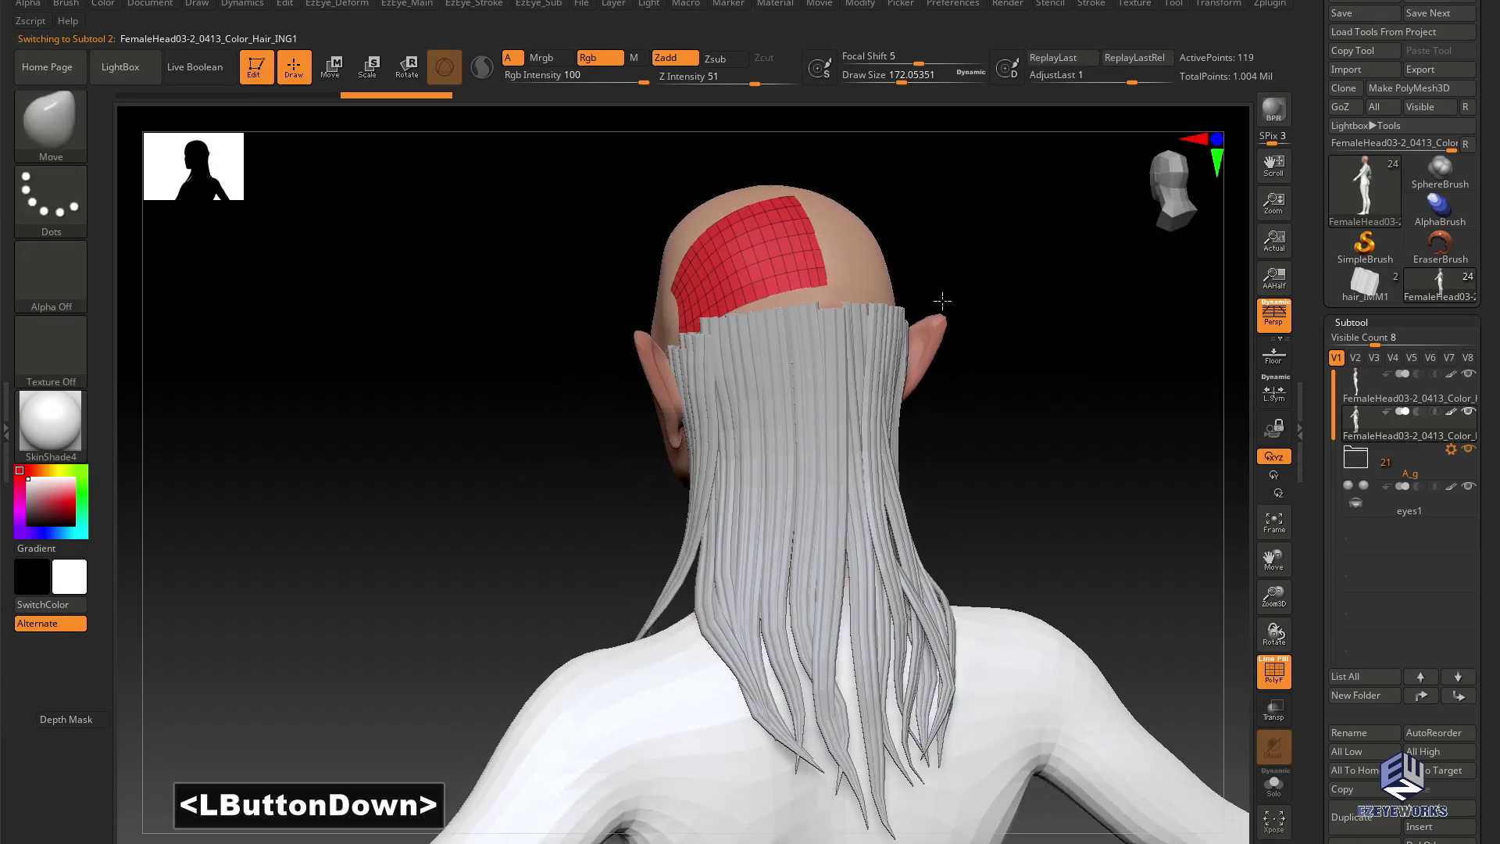
pyautogui.hotkey('ctrl', 'shift')
pyautogui.keyDown('ctrl'); pyautogui.keyDown('shift'); pyautogui.click(1039, 266); pyautogui.keyUp('shift'); pyautogui.keyUp('ctrl')
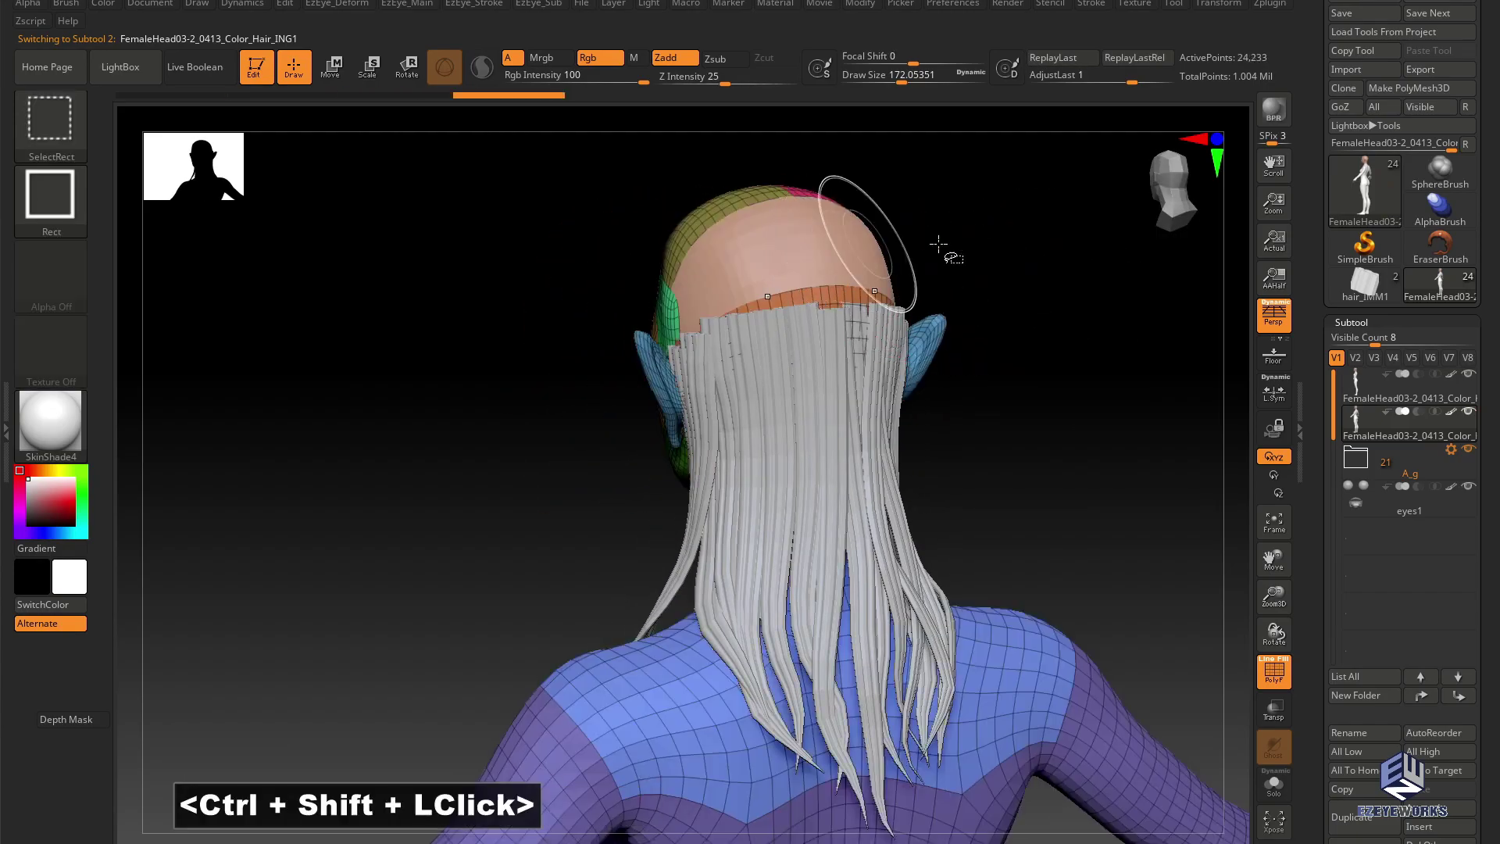
pyautogui.keyDown('ctrl'); pyautogui.keyDown('shift'); pyautogui.moveTo(1030, 244); pyautogui.dragTo(1041, 300); pyautogui.keyUp('shift'); pyautogui.keyUp('ctrl')
pyautogui.hotkey('alt', '2')
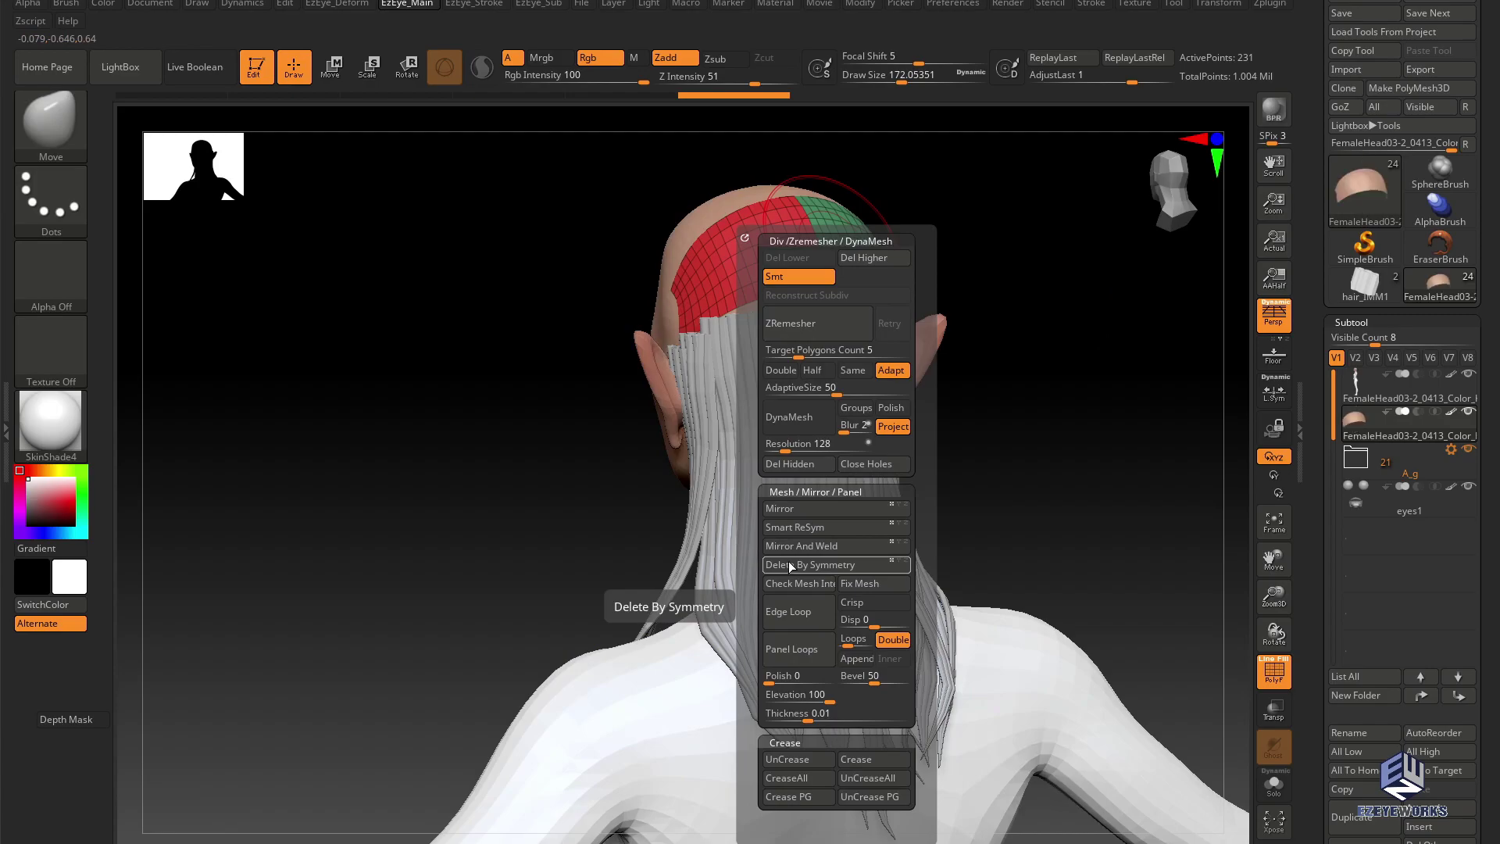
pyautogui.click(789, 464)
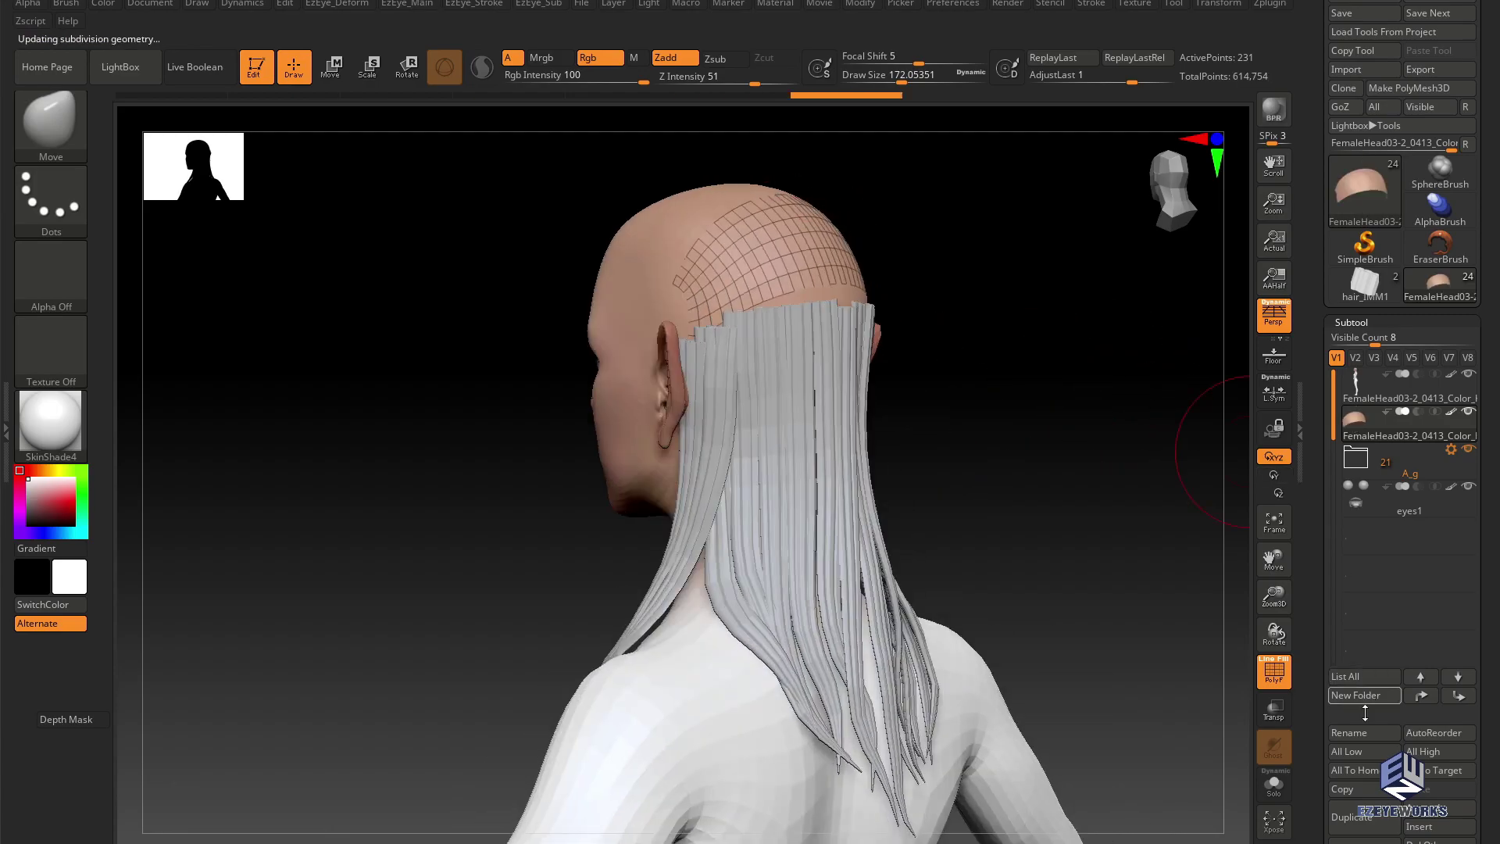
# - Create a new subtool folder named B_g for the rear scalp patch
pyautogui.moveTo(1310, 730); pyautogui.dragTo(1310, 679)
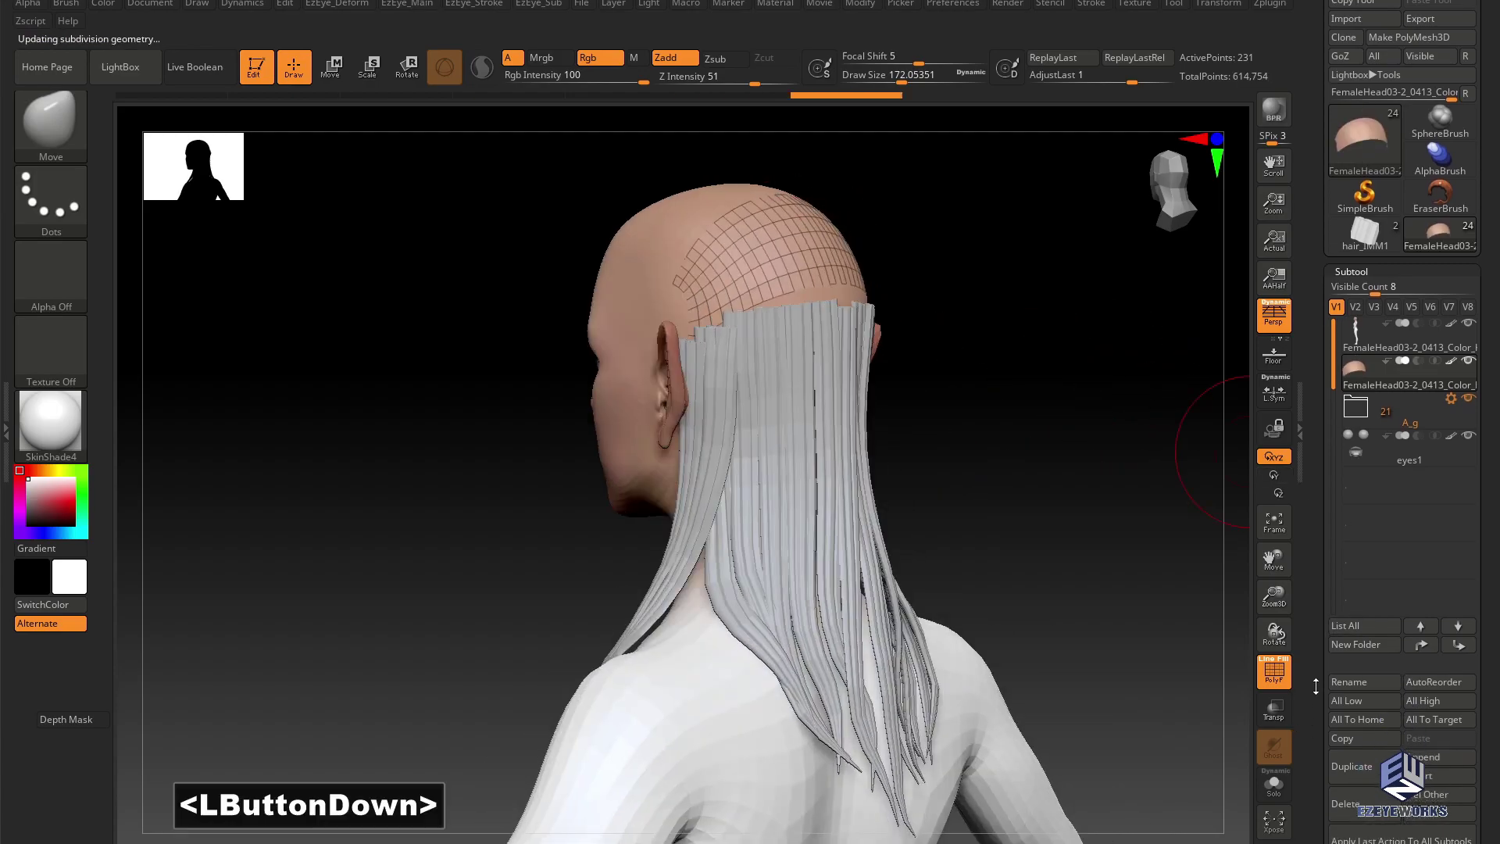
pyautogui.click(1344, 650)
pyautogui.press('shift')
pyautogui.write('B_h')
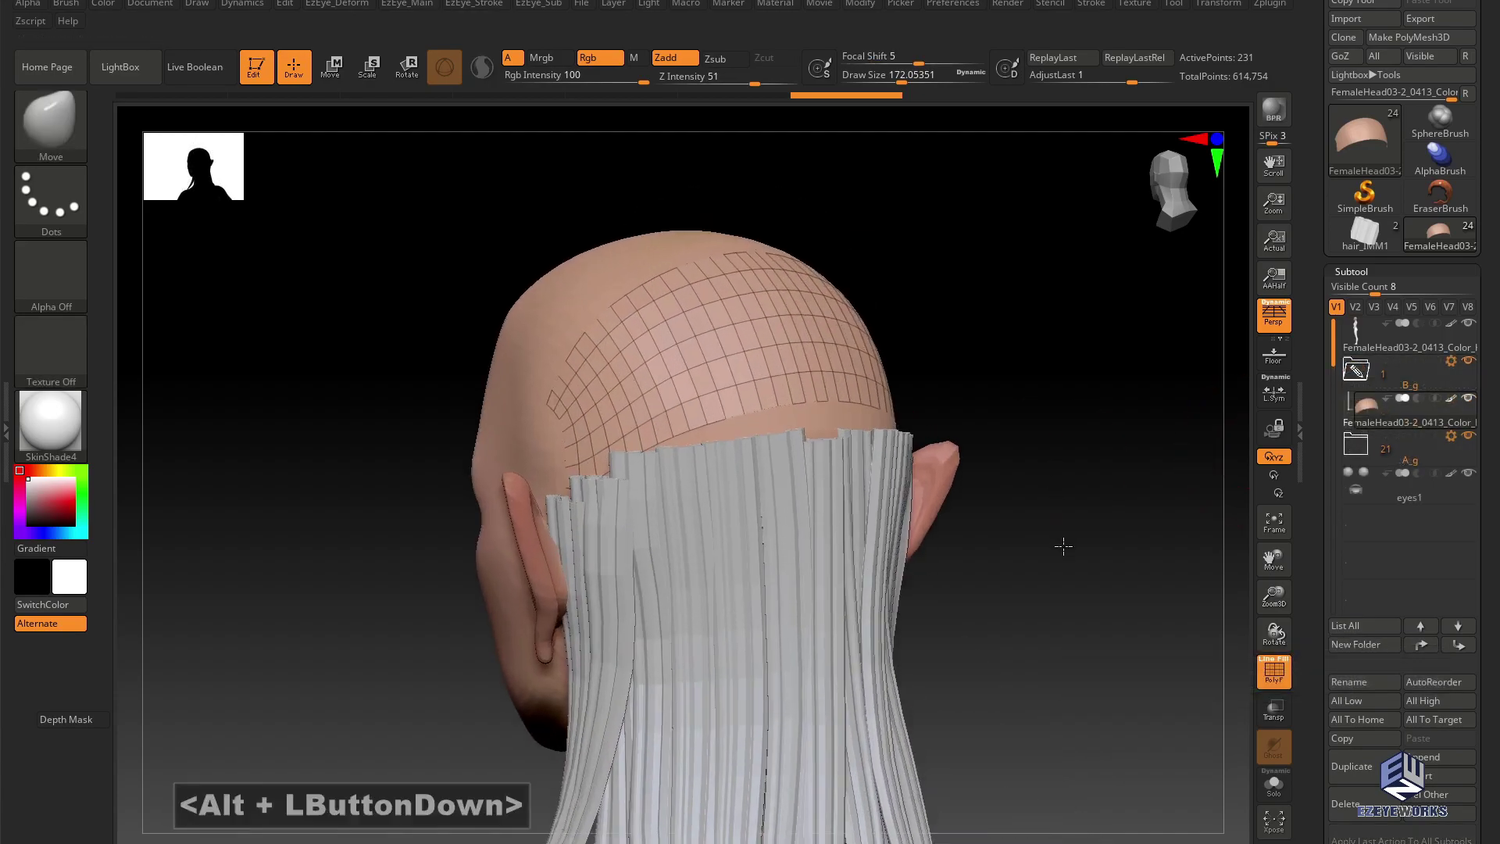
# - Inflate the rear scalp patch by 0.1 so it sits slightly above the head
pyautogui.hotkey('alt', '3')
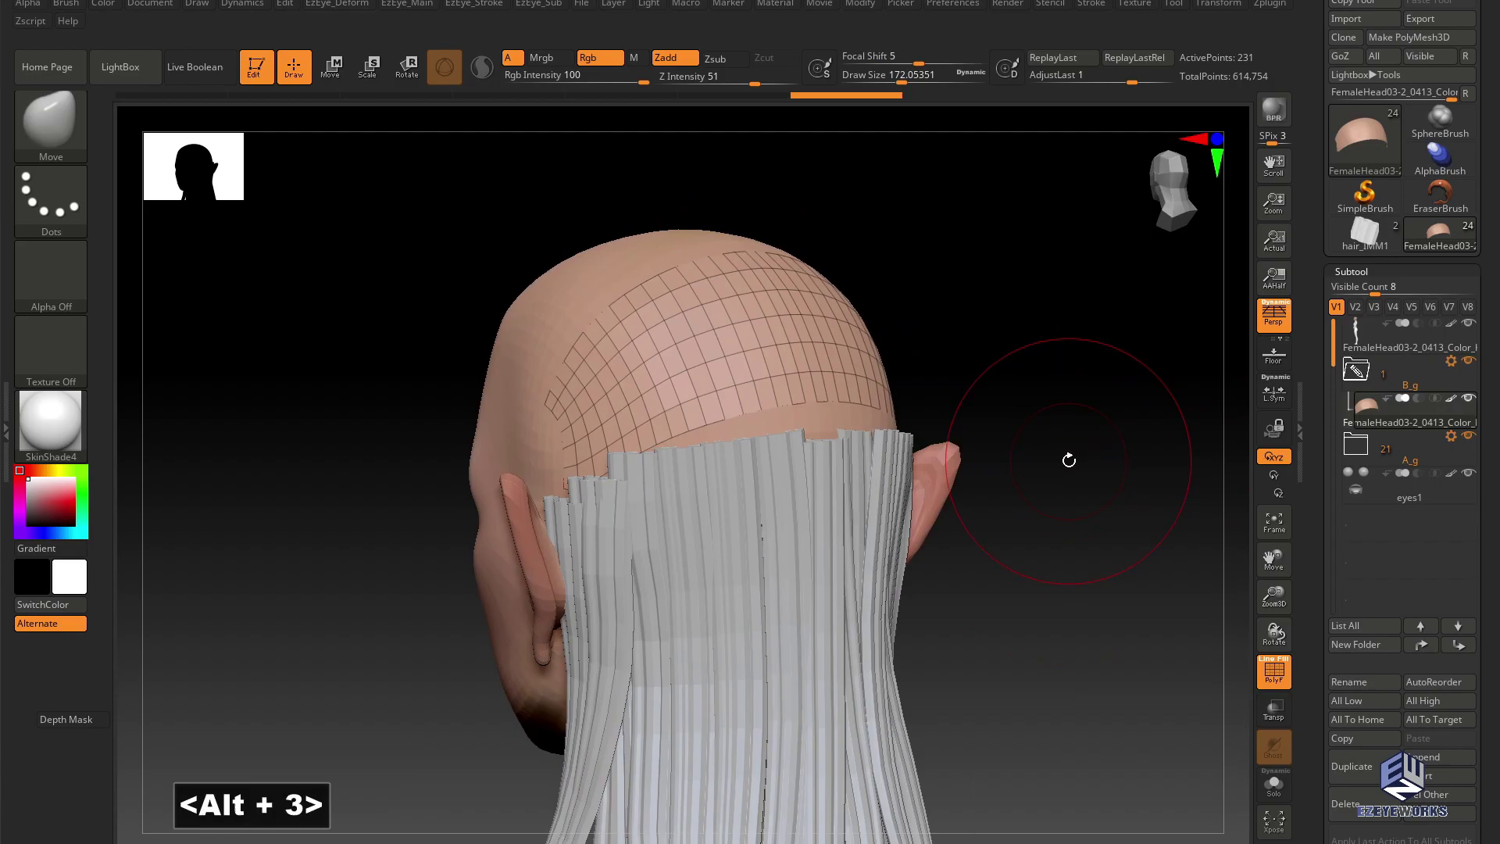
pyautogui.click(1051, 656)
pyautogui.write('0.1')
pyautogui.press('Return')
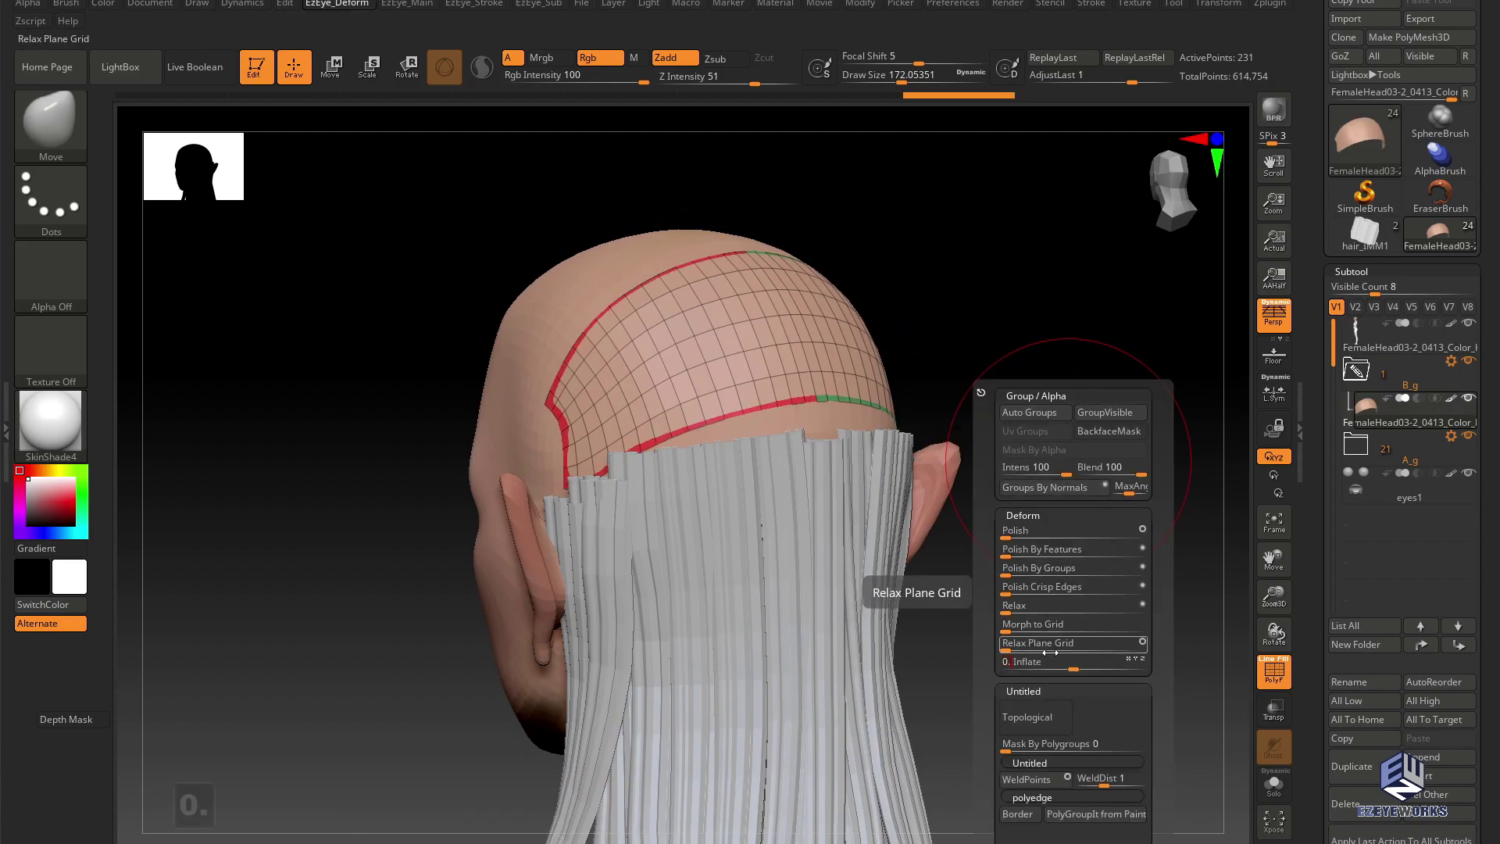
pyautogui.press('Return')
# - Examine the inflated scalp patch and the hair below it from the back and side
pyautogui.keyDown('alt'); pyautogui.moveTo(1198, 445); pyautogui.dragTo(1058, 403); pyautogui.keyUp('alt')
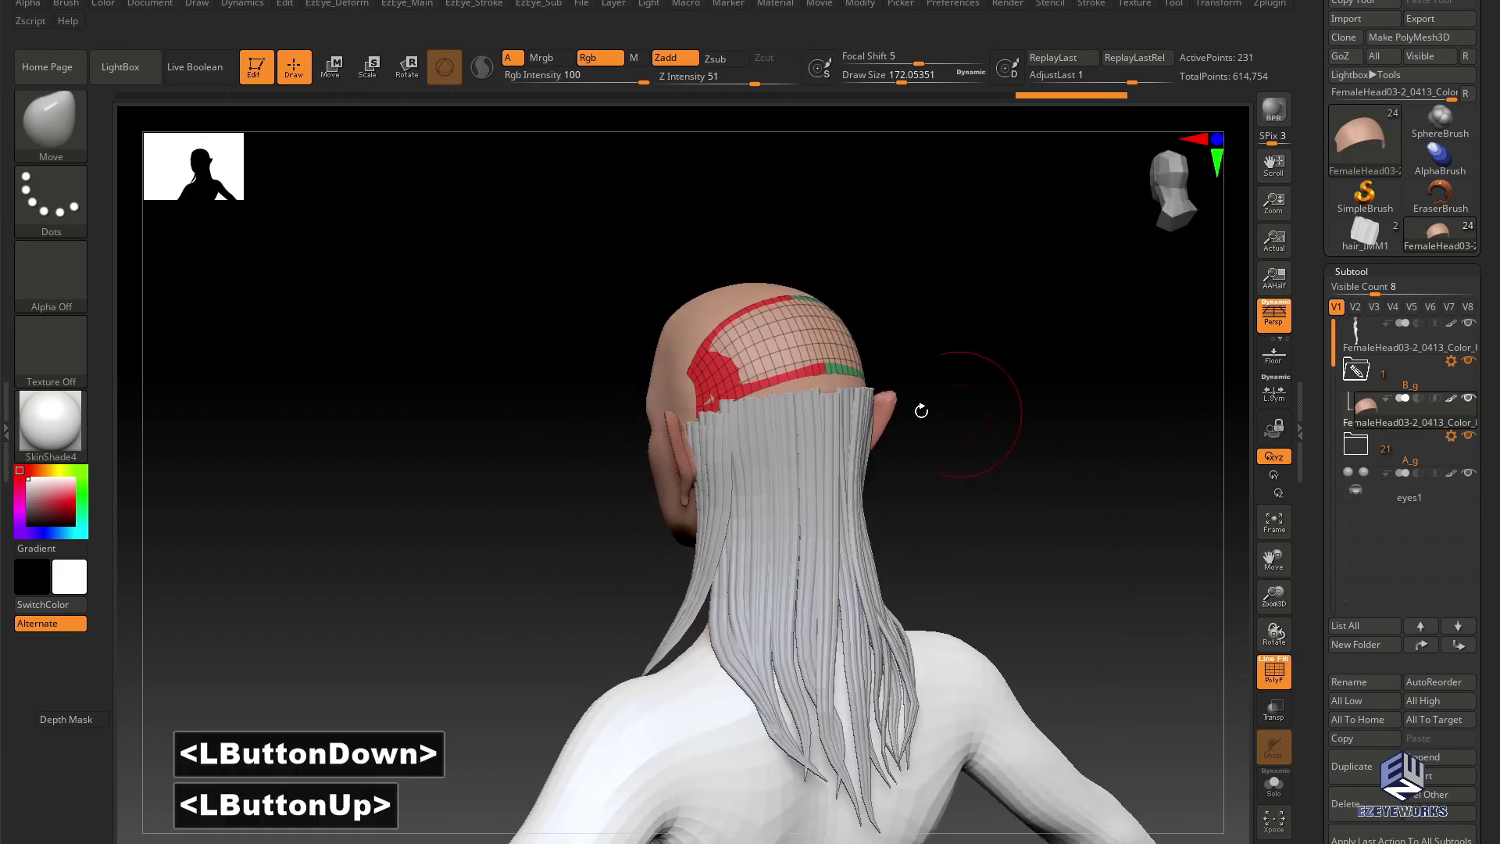
pyautogui.moveTo(1047, 407)
pyautogui.keyDown('alt'); pyautogui.mouseDown()
pyautogui.moveTo(1045, 372)
pyautogui.moveTo(1030, 393)
pyautogui.mouseUp(); pyautogui.keyUp('alt')
pyautogui.moveTo(645, 472); pyautogui.dragTo(793, 380)
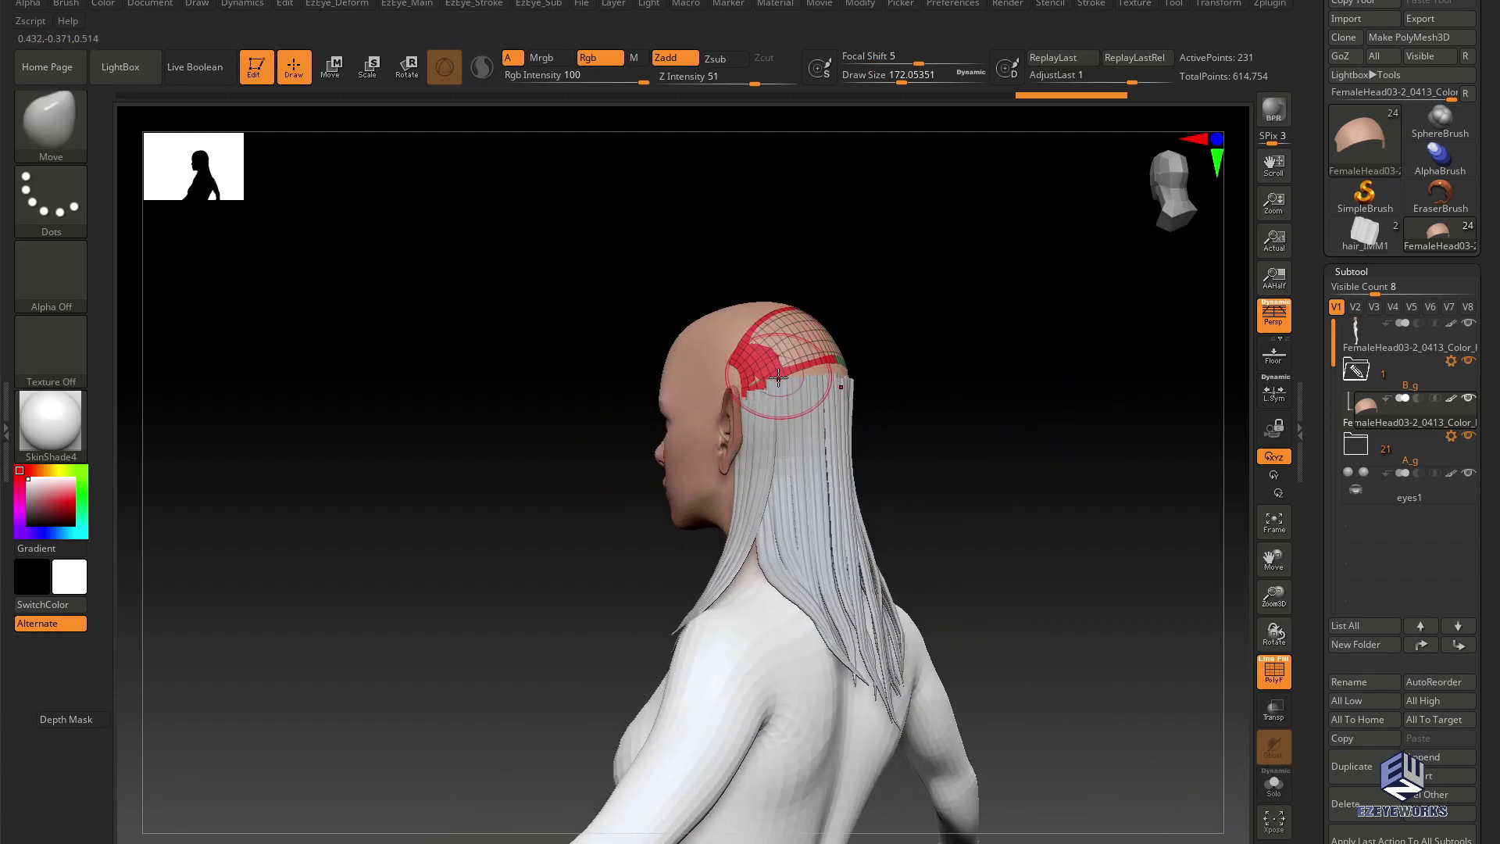
pyautogui.moveTo(947, 380); pyautogui.dragTo(962, 387)
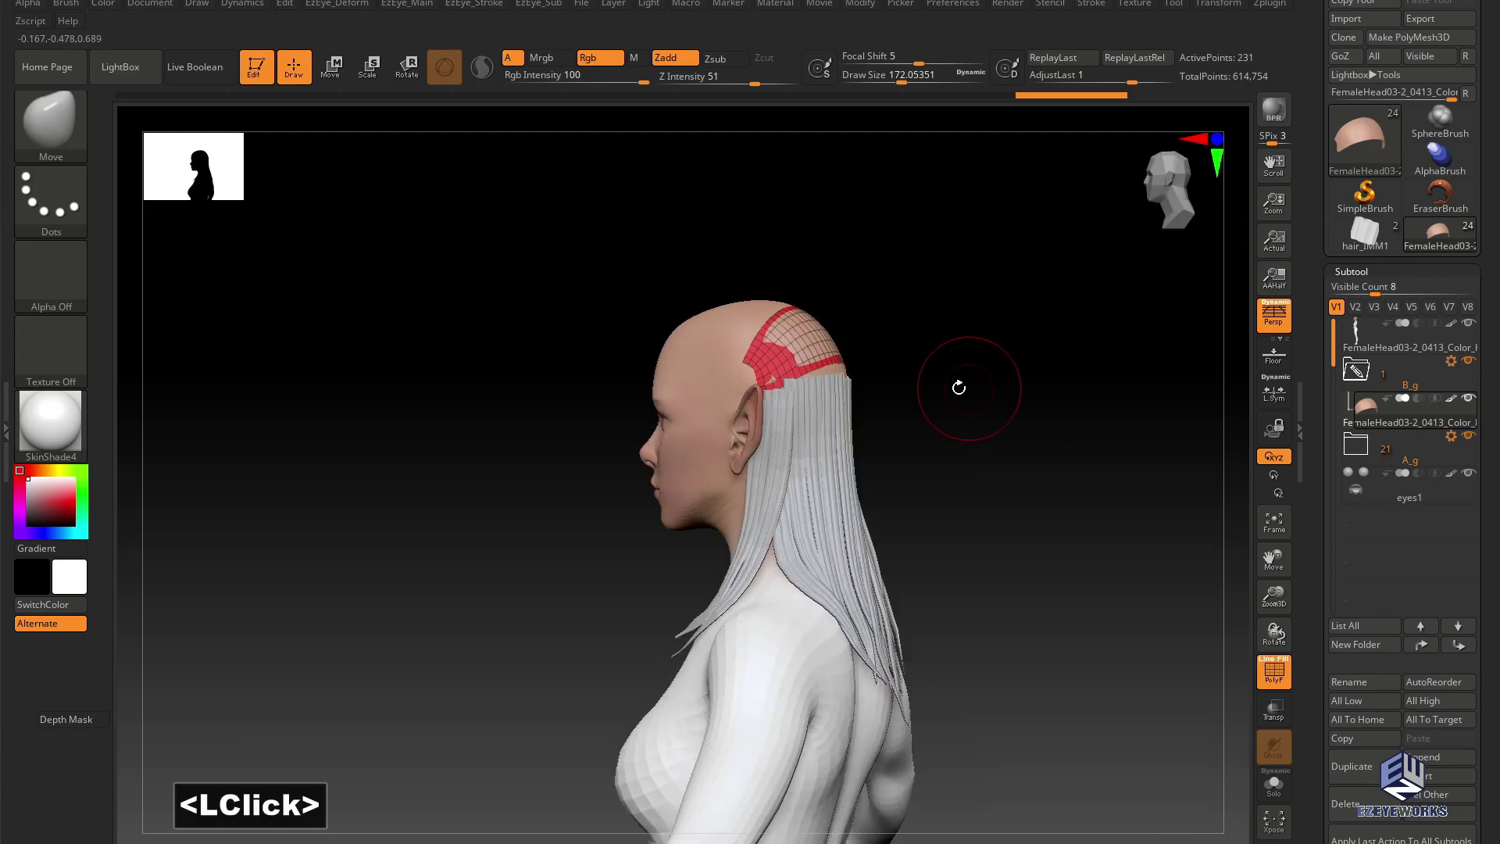
pyautogui.moveTo(999, 520); pyautogui.dragTo(950, 519)
pyautogui.moveTo(622, 519); pyautogui.dragTo(664, 517)
pyautogui.moveTo(509, 493); pyautogui.dragTo(621, 497)
pyautogui.moveTo(1073, 478); pyautogui.dragTo(981, 499)
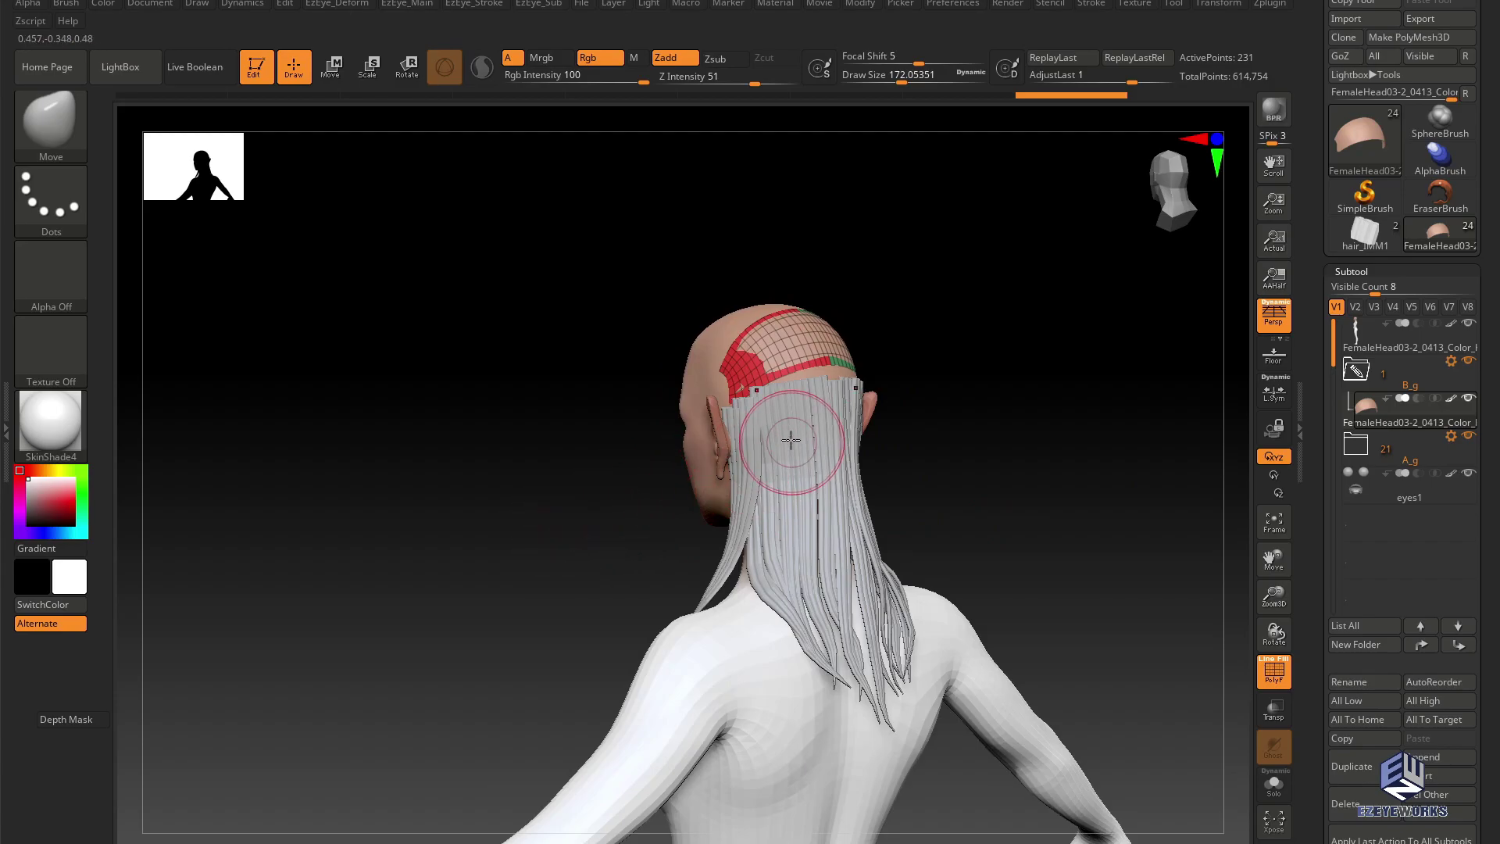
pyautogui.moveTo(791, 440); pyautogui.dragTo(776, 434)
pyautogui.moveTo(969, 431); pyautogui.dragTo(1078, 472)
pyautogui.keyDown('shift'); pyautogui.click(1011, 440); pyautogui.keyUp('shift')
# - Insert a strand with the InsertMesh brush on the back of the scalp patch at draw size 64
pyautogui.click(55, 129)
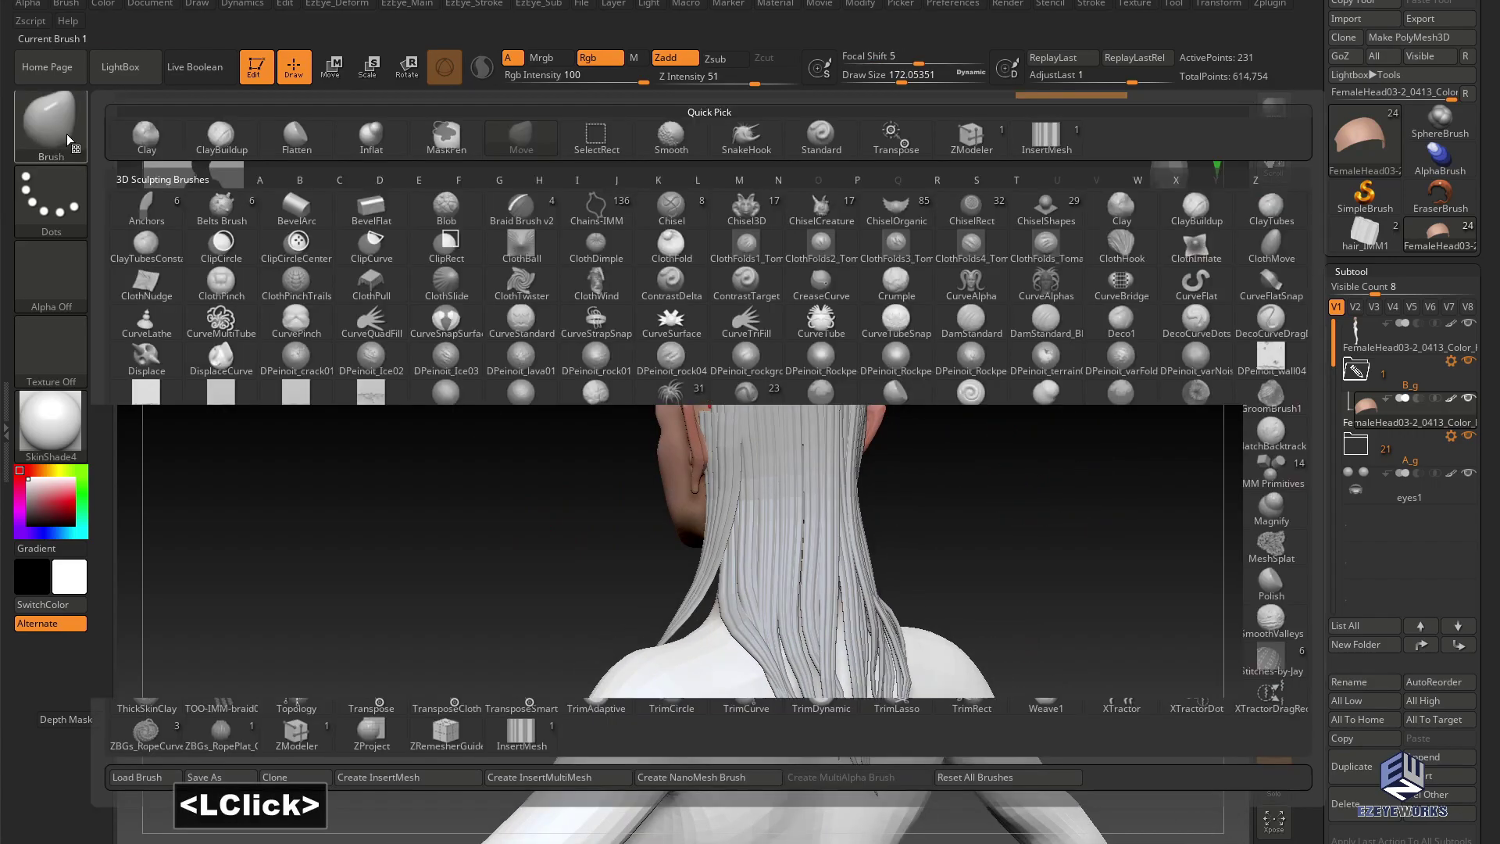
pyautogui.click(1051, 148)
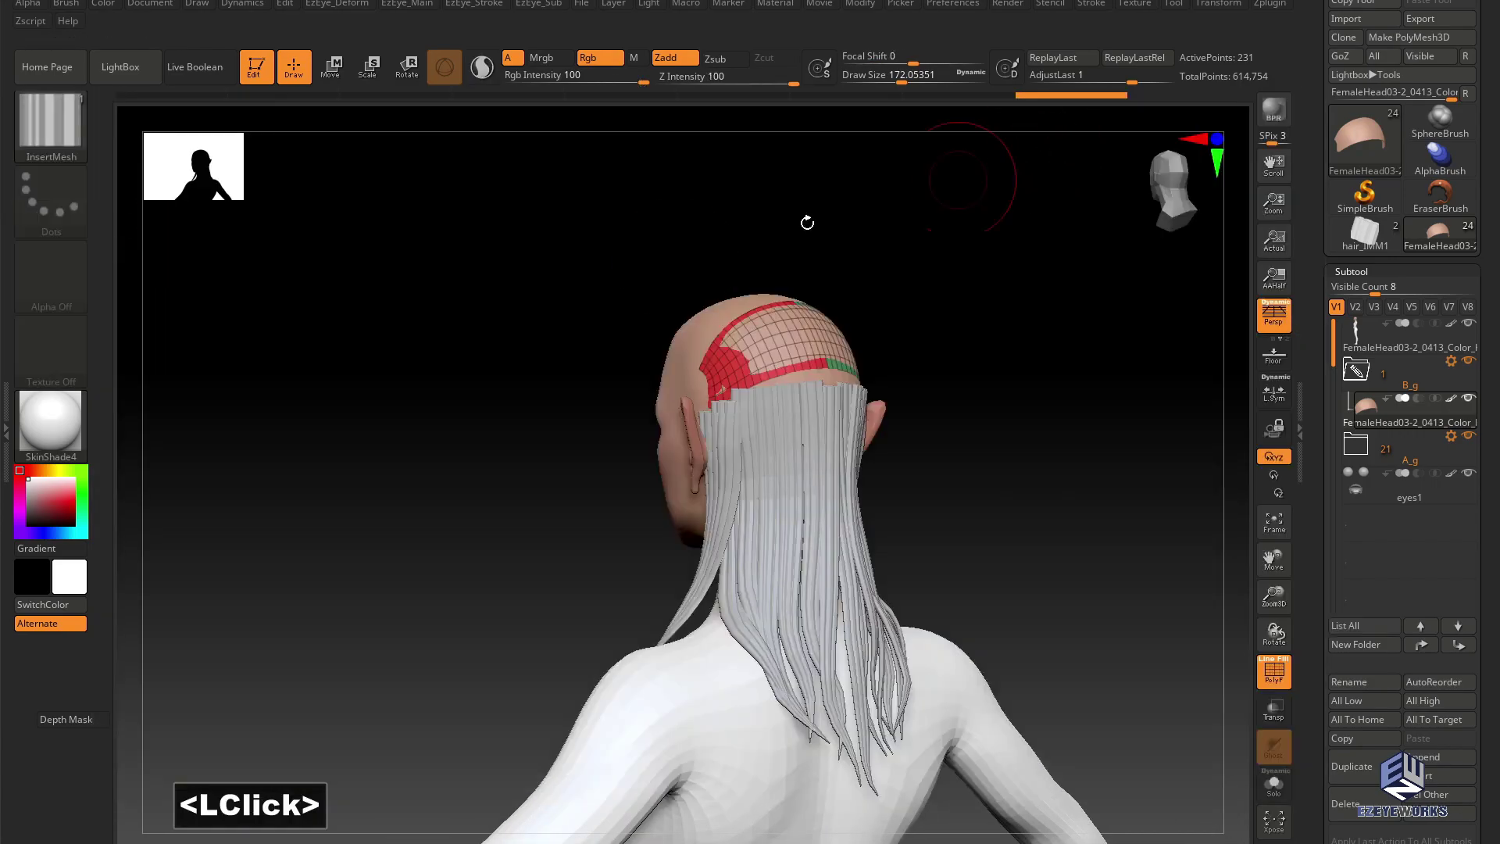
pyautogui.click(918, 76)
pyautogui.press('Return')
pyautogui.moveTo(563, 375)
pyautogui.mouseDown()
pyautogui.moveTo(519, 448)
pyautogui.moveTo(802, 379)
pyautogui.mouseUp()
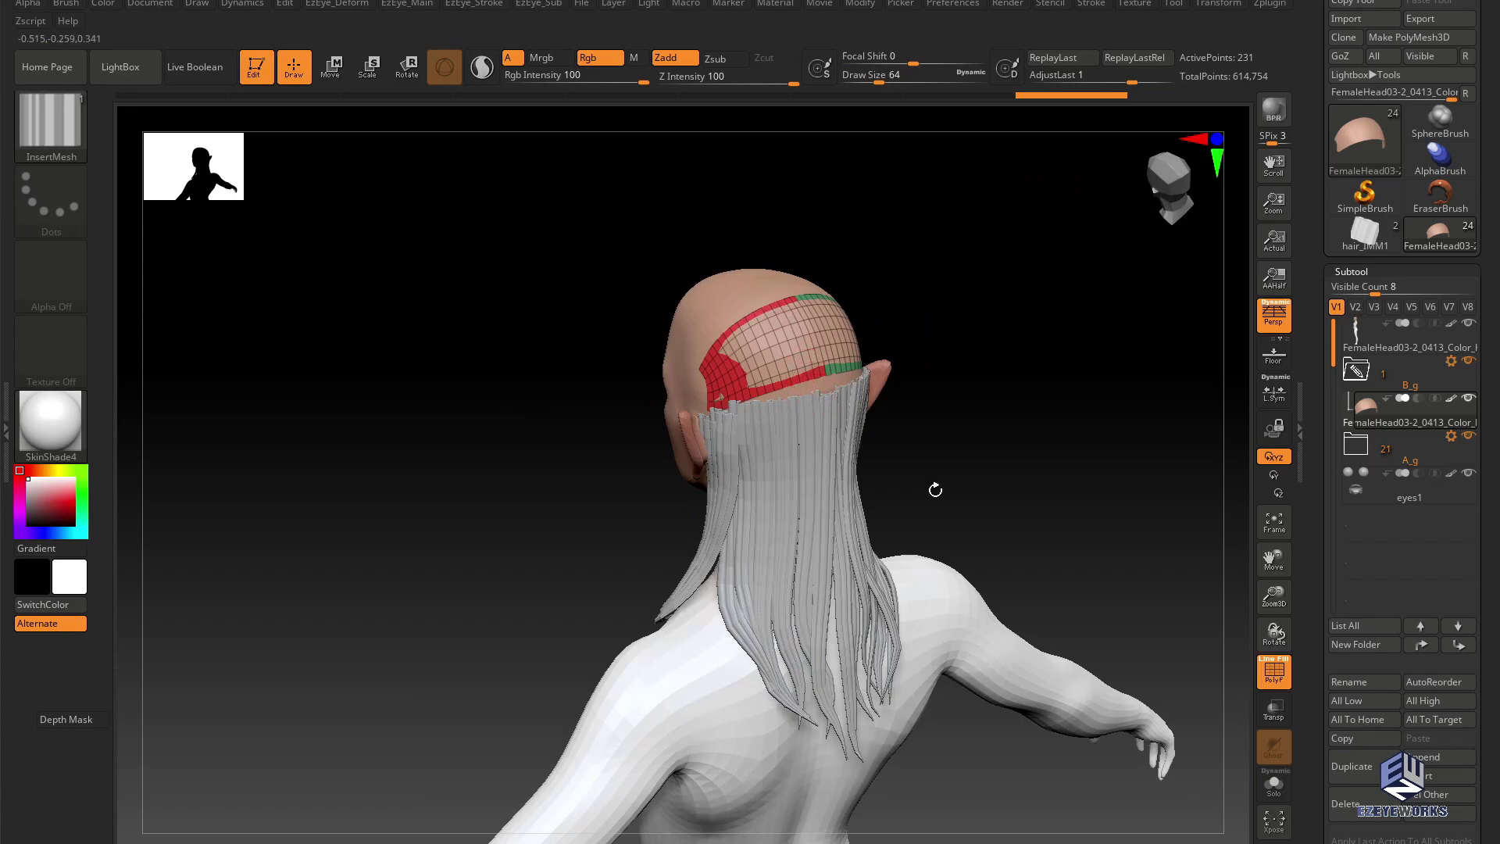
pyautogui.moveTo(935, 490); pyautogui.dragTo(875, 480)
pyautogui.moveTo(802, 351); pyautogui.dragTo(810, 385)
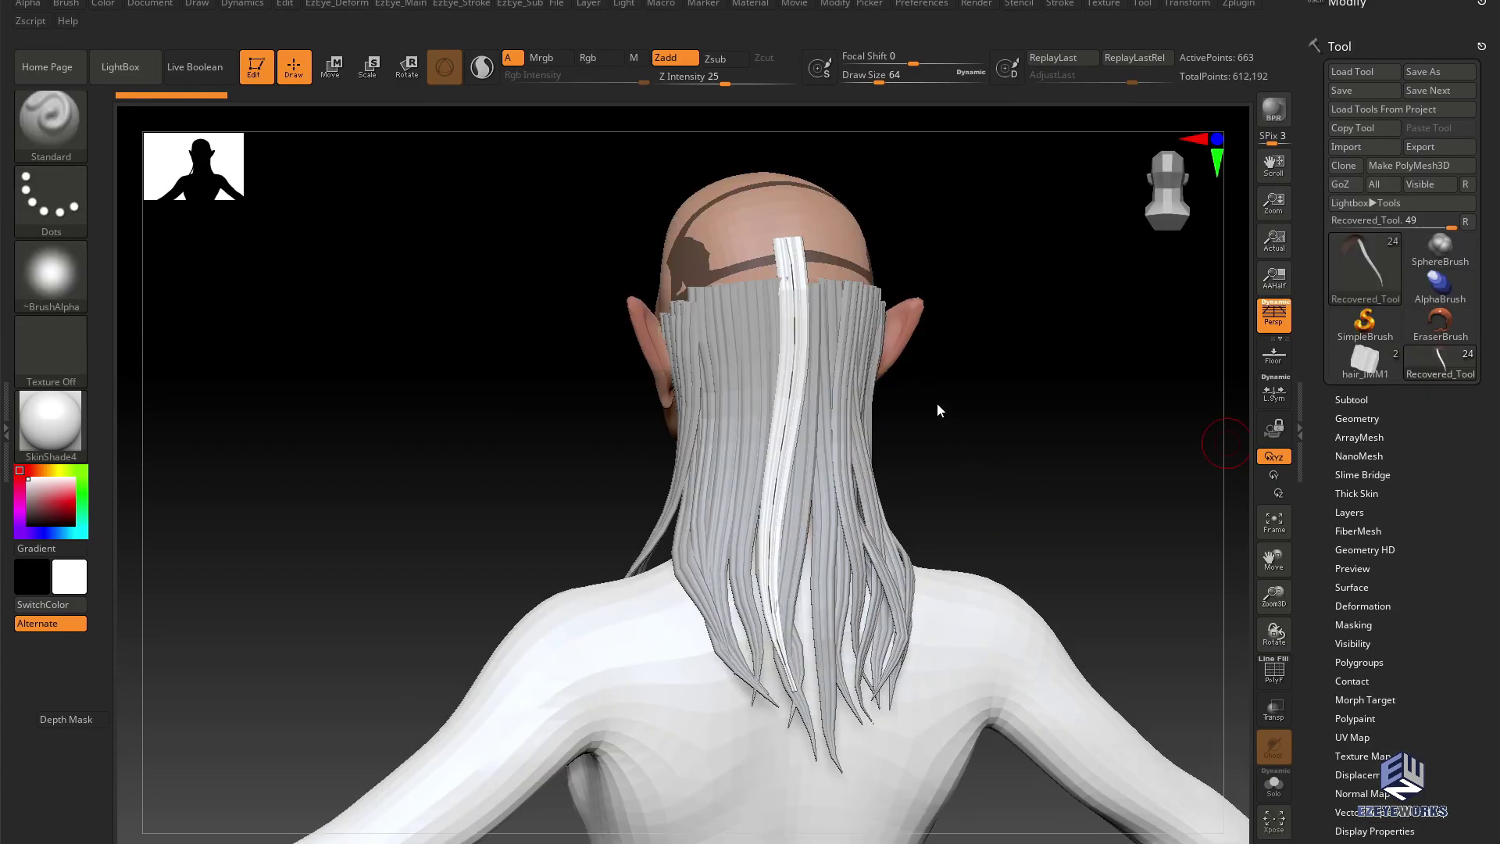
# - Split the masked points to separate the new strand from the scalp patch, and open the subtool list
pyautogui.moveTo(937, 408); pyautogui.dragTo(864, 401)
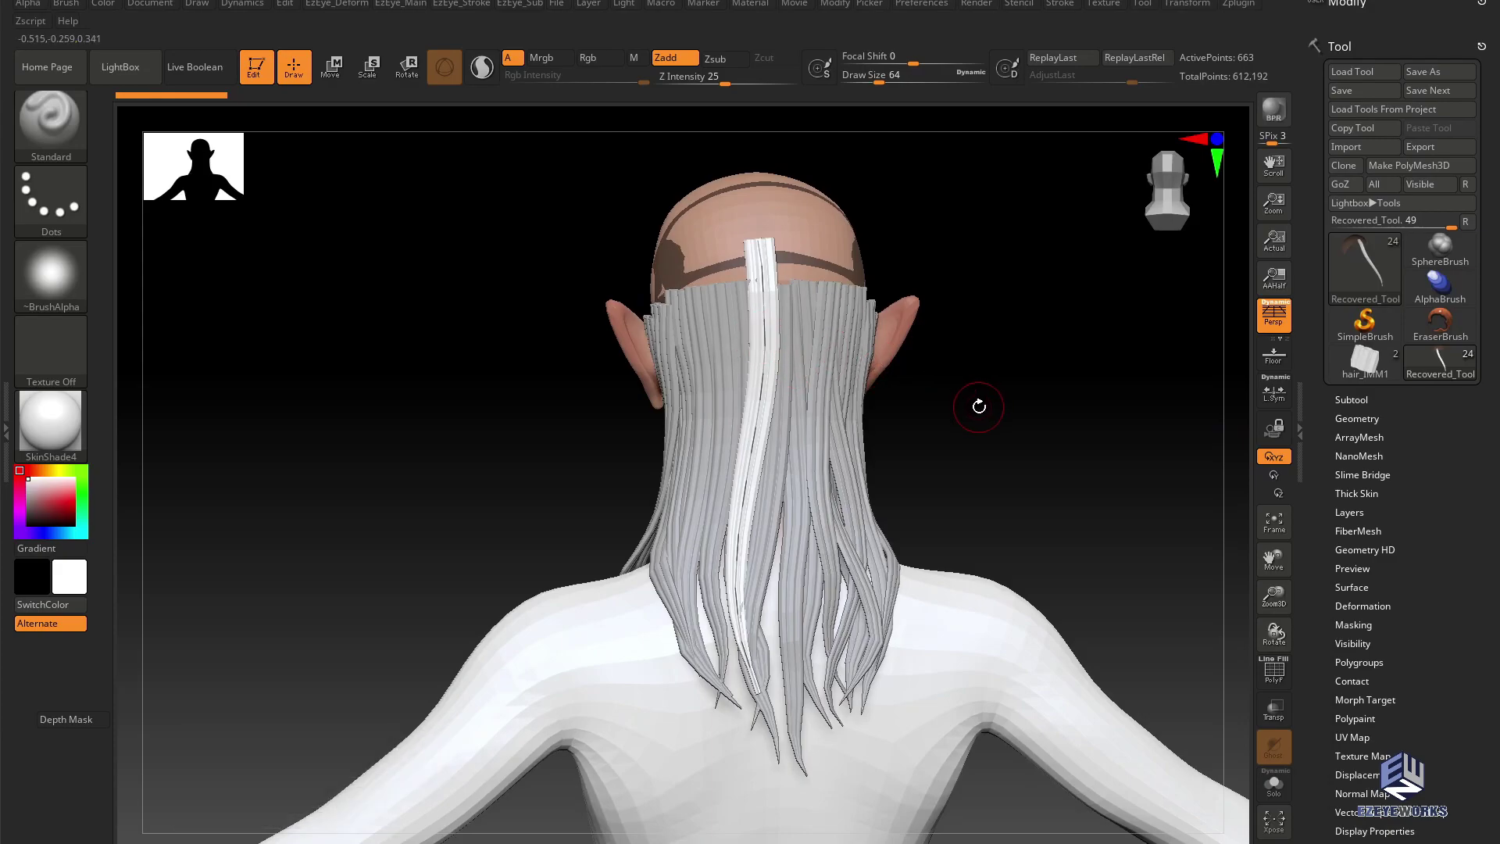
pyautogui.moveTo(979, 406); pyautogui.dragTo(977, 400)
pyautogui.press('2')
pyautogui.click(959, 710)
pyautogui.click(1348, 400)
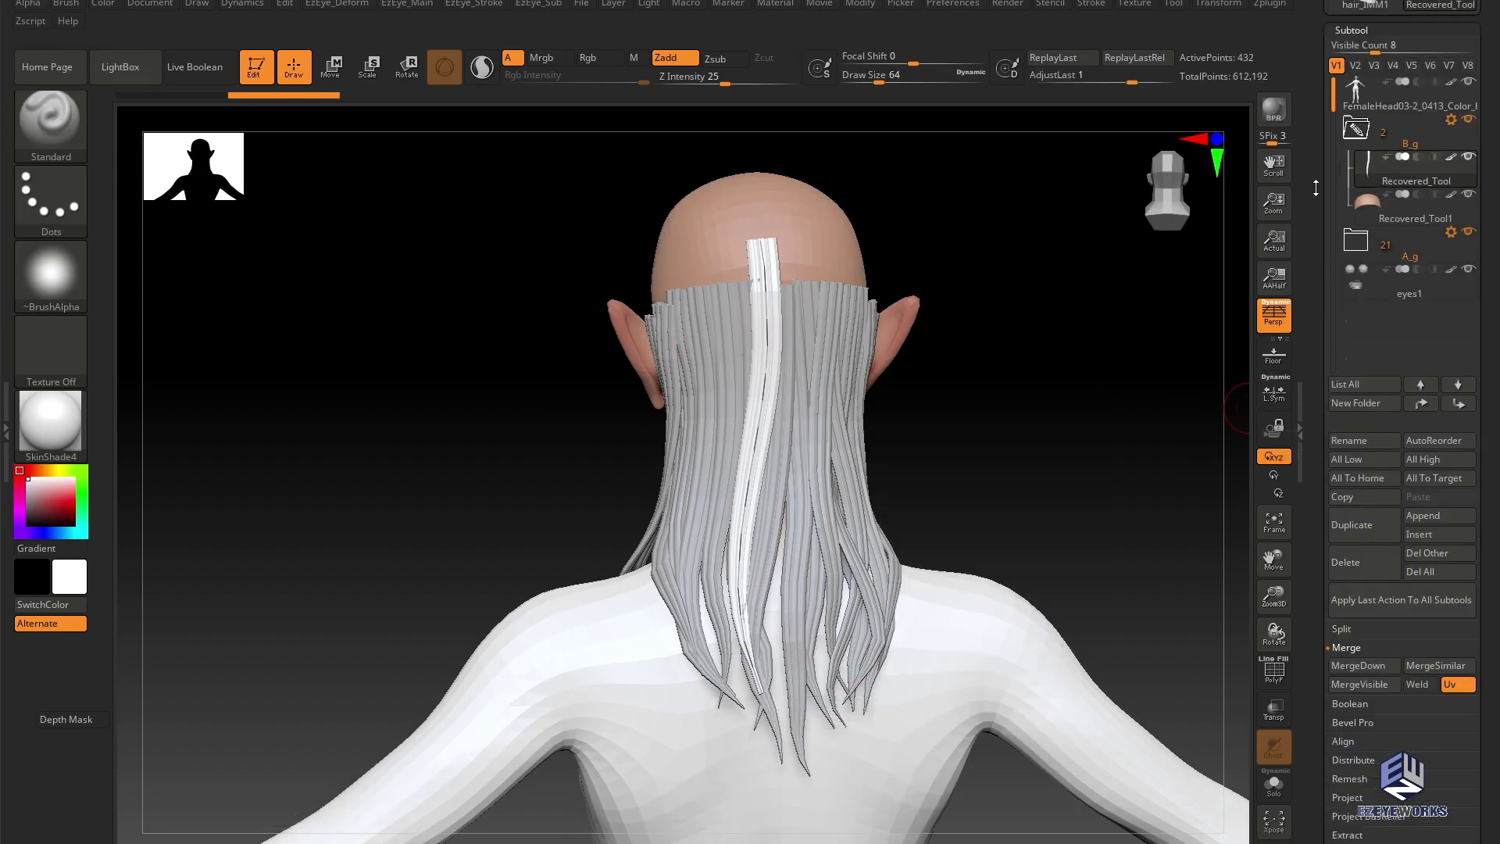
# - Show the polyframe, make the new Recovered_Tool strand active and switch to the Move brush
pyautogui.click(1371, 211)
pyautogui.hotkey('shift', 'f')
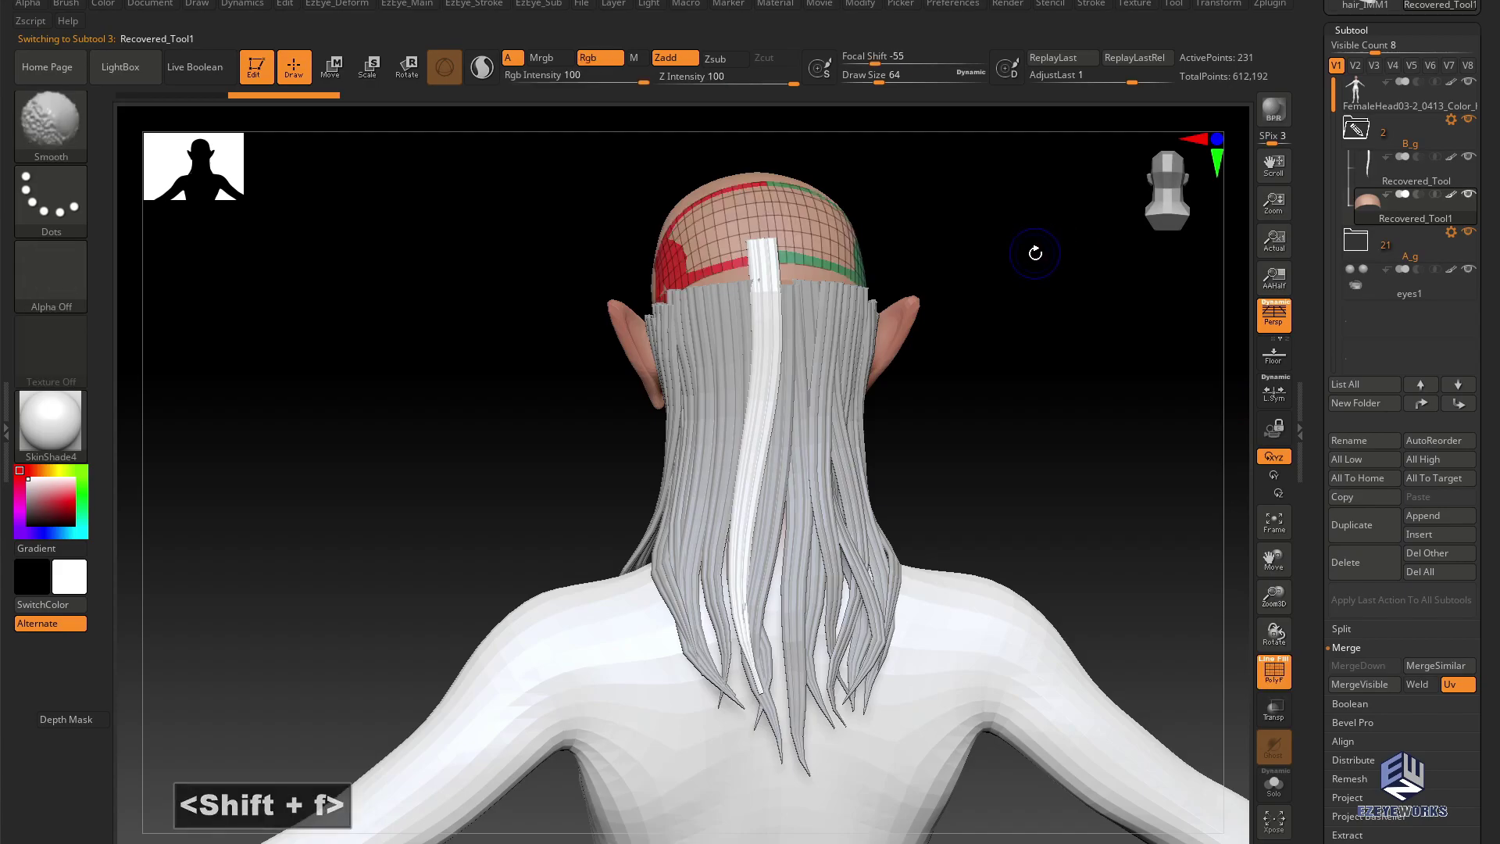
pyautogui.click(1388, 182)
pyautogui.keyDown('alt'); pyautogui.moveTo(1055, 266); pyautogui.dragTo(1053, 309); pyautogui.keyUp('alt')
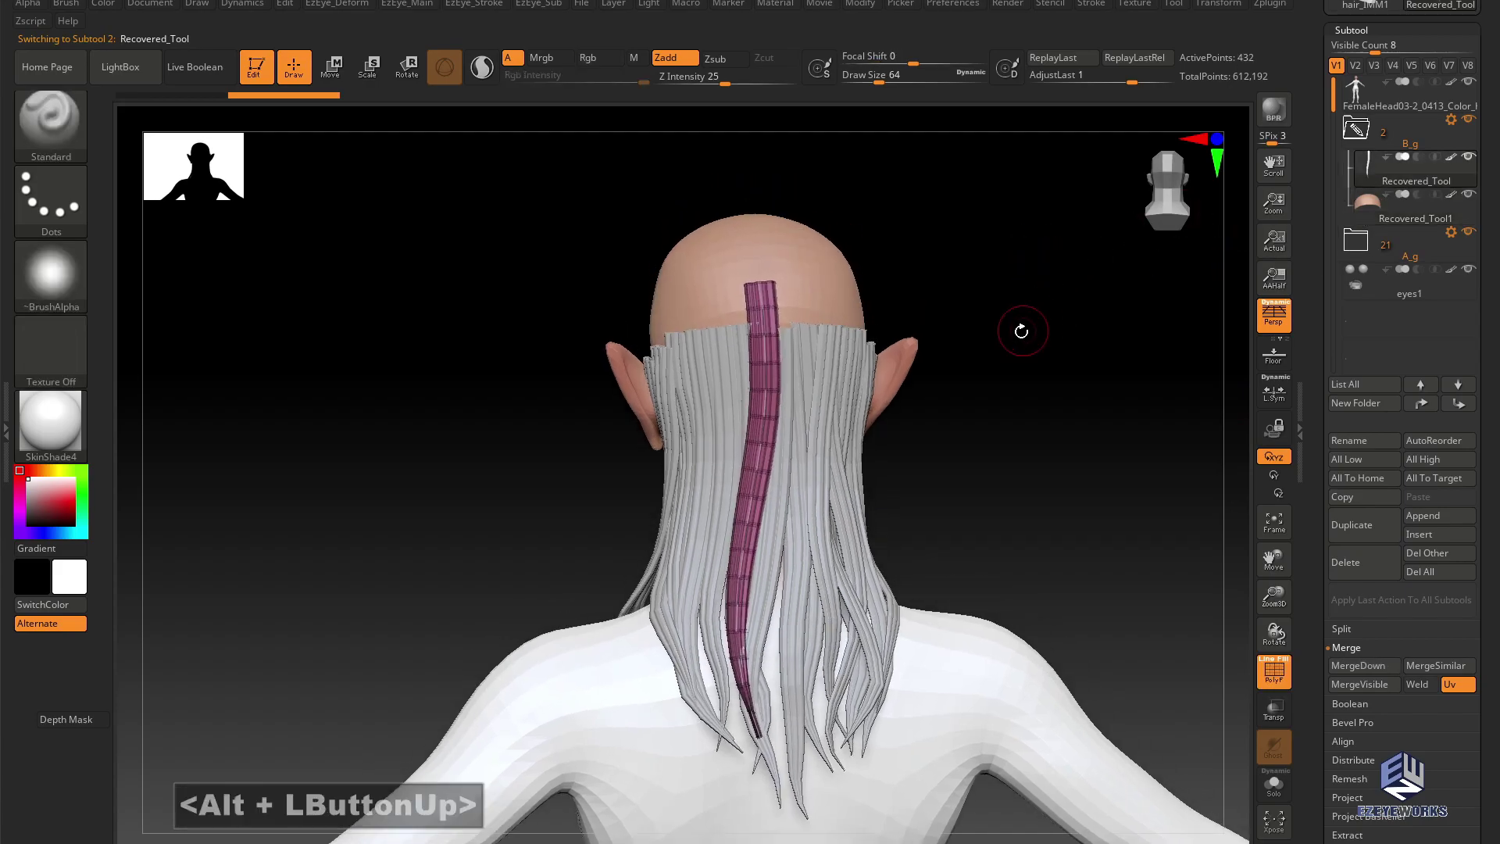
pyautogui.press('b')
pyautogui.press('m')
pyautogui.press('v')
pyautogui.keyDown('alt'); pyautogui.moveTo(1071, 331); pyautogui.dragTo(1094, 538); pyautogui.keyUp('alt')
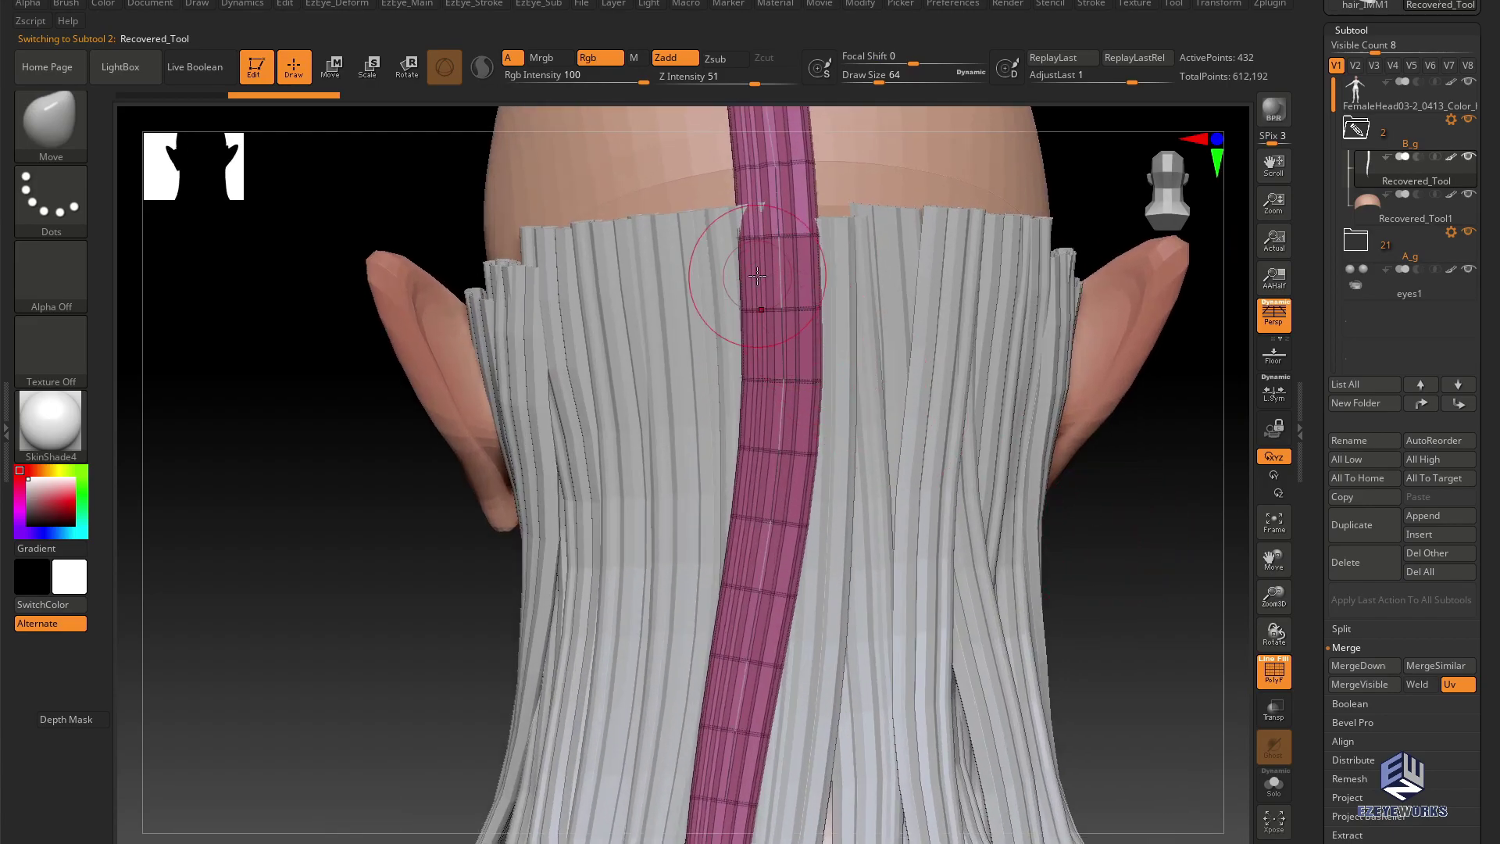
pyautogui.keyDown('alt'); pyautogui.moveTo(390, 671); pyautogui.dragTo(1054, 388); pyautogui.keyUp('alt')
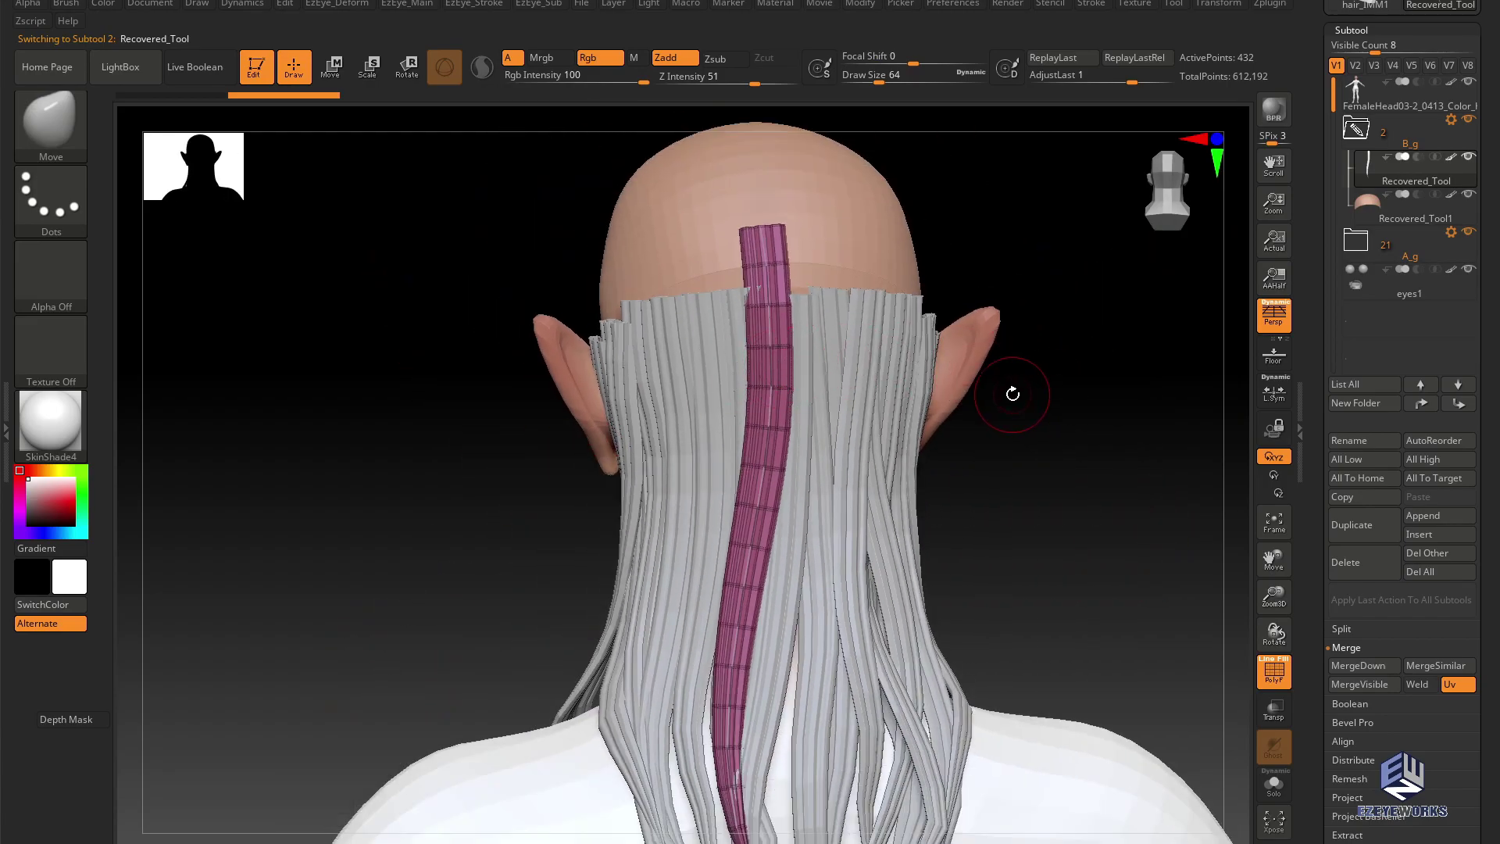
# - Duplicate the Recovered_Tool strand and delete the original, keeping only the copy in the B_g folder
pyautogui.press('2')
pyautogui.click(969, 558)
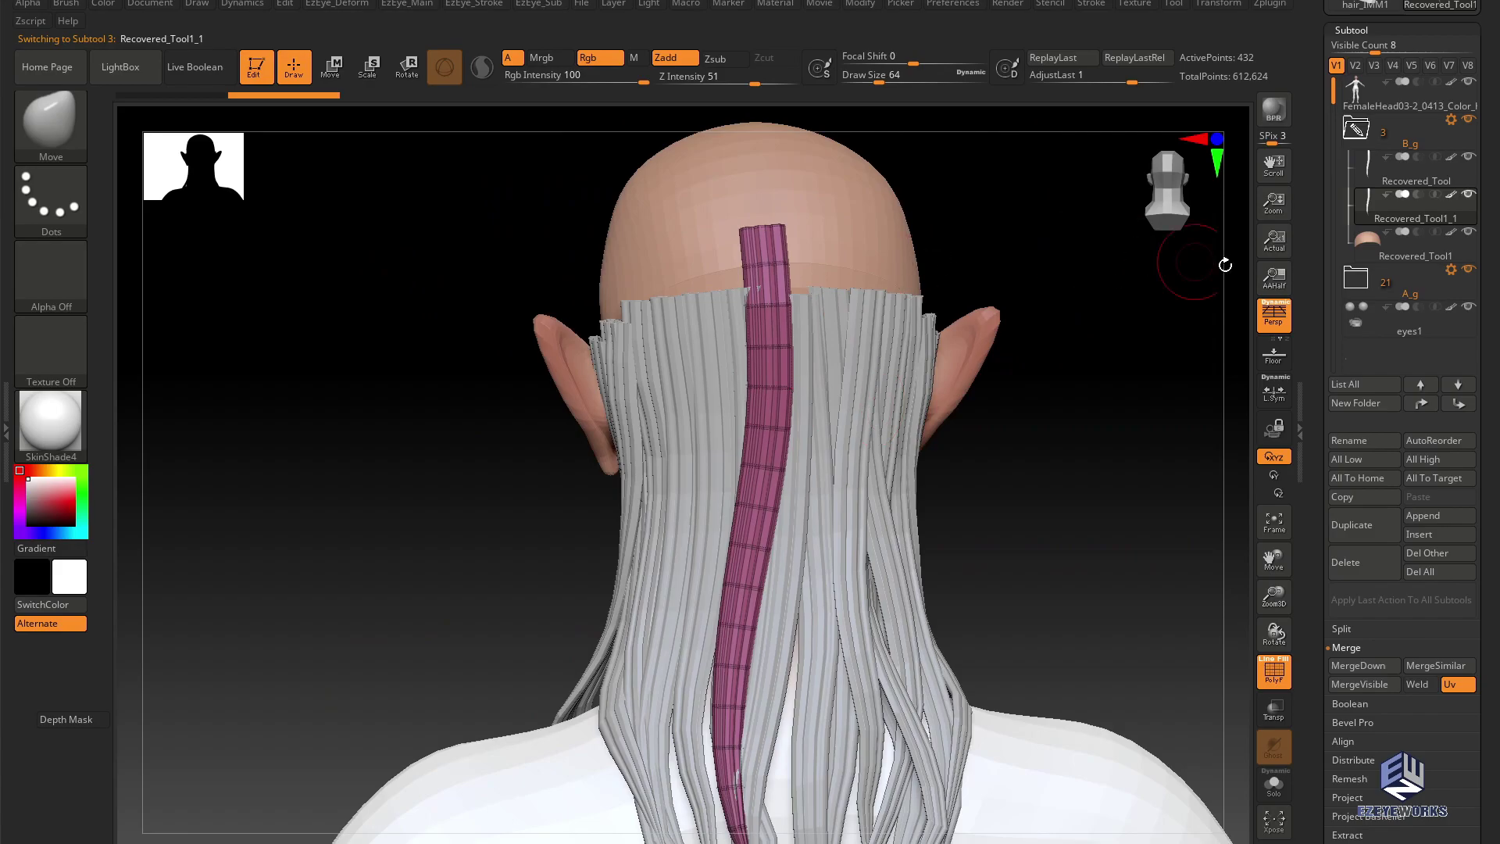
pyautogui.click(1391, 186)
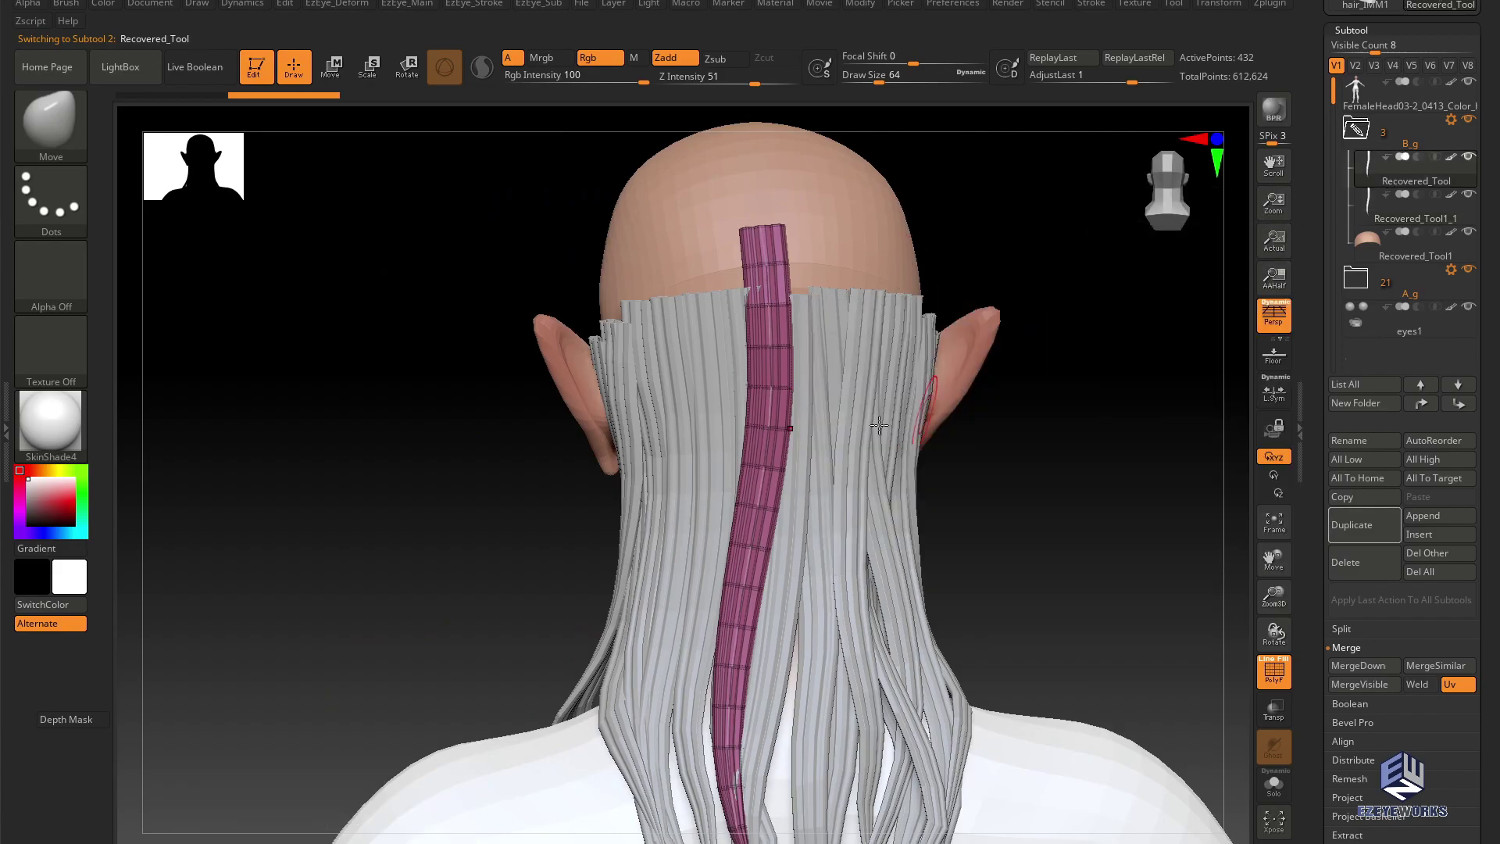
pyautogui.moveTo(1121, 458); pyautogui.dragTo(743, 448)
pyautogui.hotkey('alt', '1')
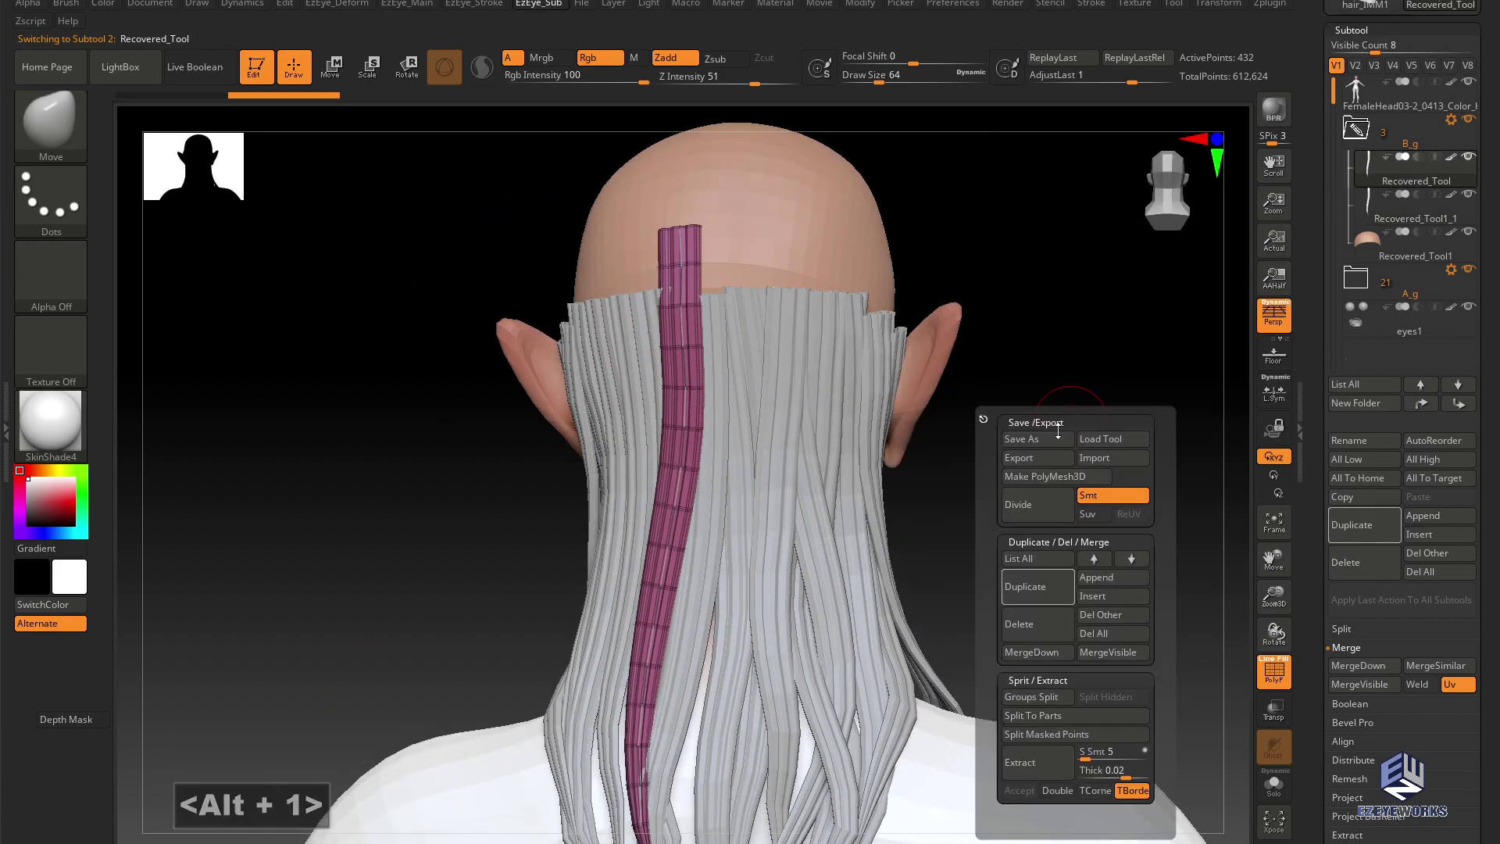
pyautogui.click(1028, 635)
pyautogui.click(970, 659)
pyautogui.moveTo(930, 430); pyautogui.dragTo(1058, 425)
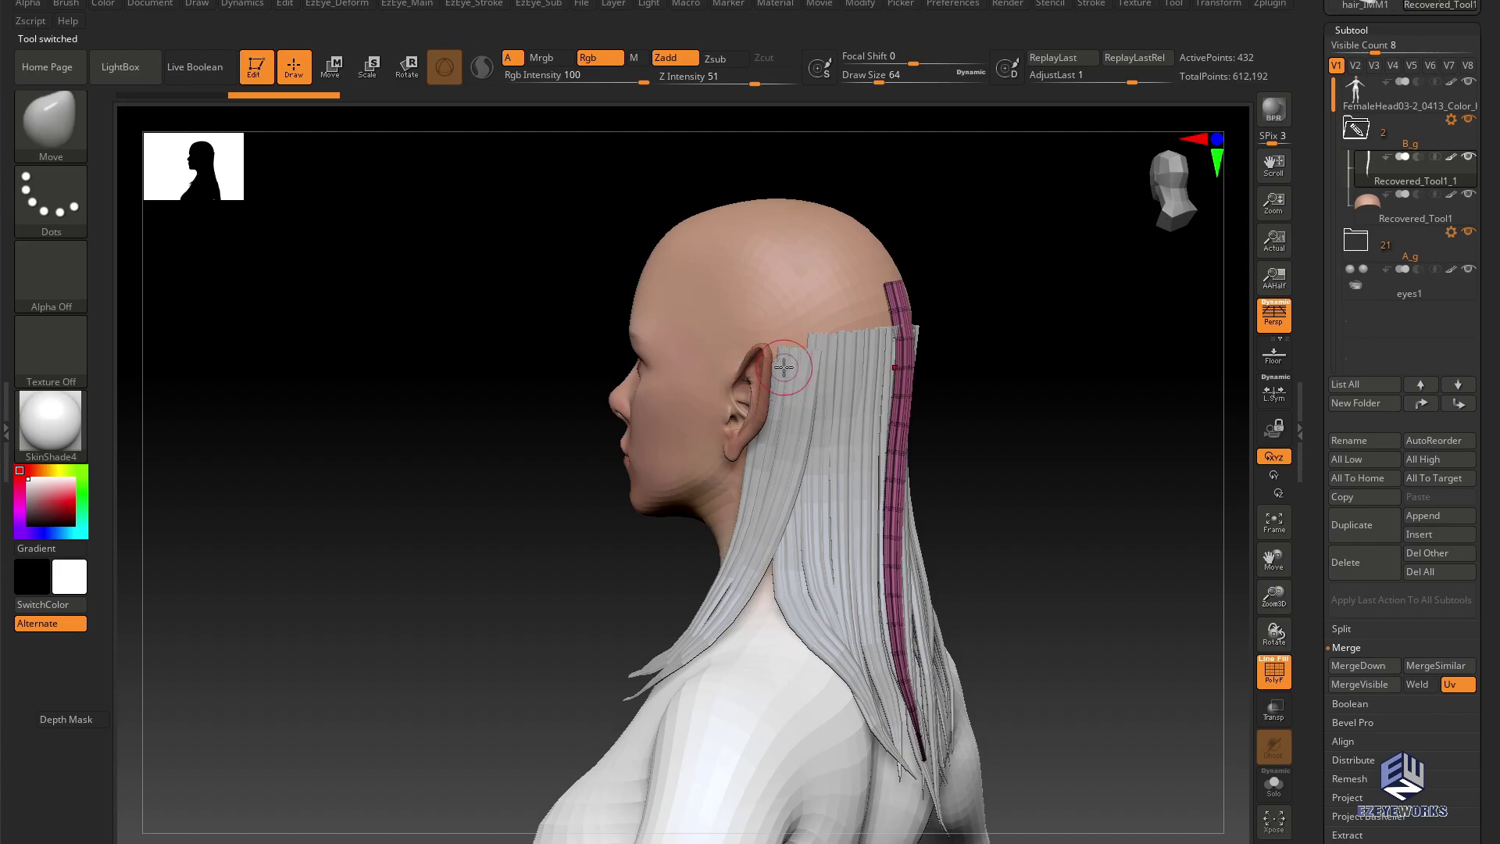
# - Inspect several nape strands by selecting them in turn, and return to the Recovered_Tool1_1 strand
pyautogui.keyDown('alt'); pyautogui.click(820, 391); pyautogui.keyUp('alt')
pyautogui.keyDown('alt'); pyautogui.click(868, 394); pyautogui.keyUp('alt')
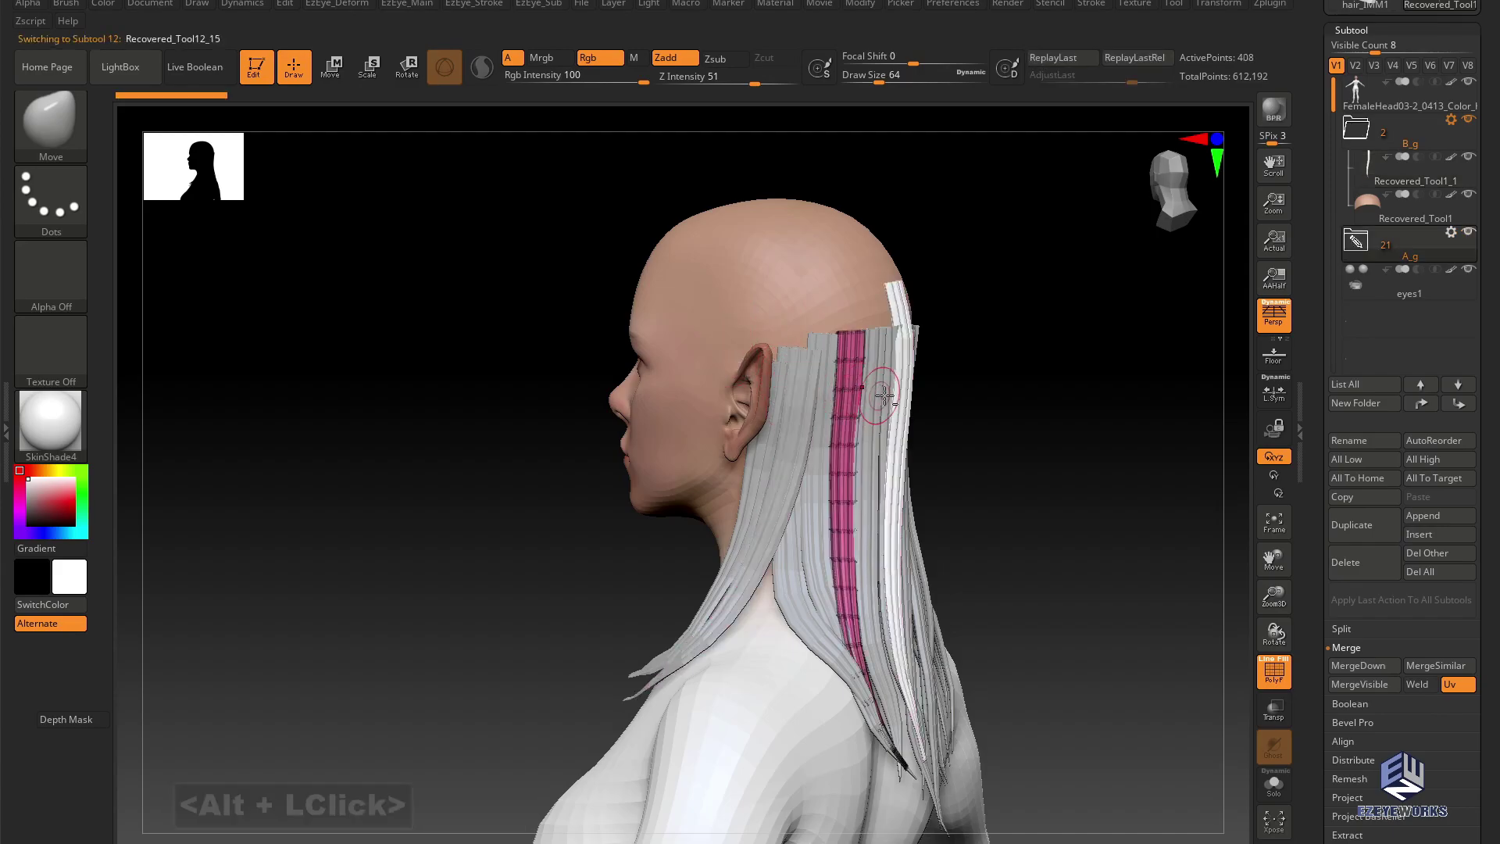
pyautogui.keyDown('alt'); pyautogui.click(883, 395); pyautogui.keyUp('alt')
pyautogui.moveTo(1094, 371); pyautogui.dragTo(975, 357)
pyautogui.moveTo(551, 382); pyautogui.dragTo(655, 387)
pyautogui.moveTo(1017, 439); pyautogui.dragTo(809, 359)
pyautogui.moveTo(1045, 383); pyautogui.dragTo(941, 374)
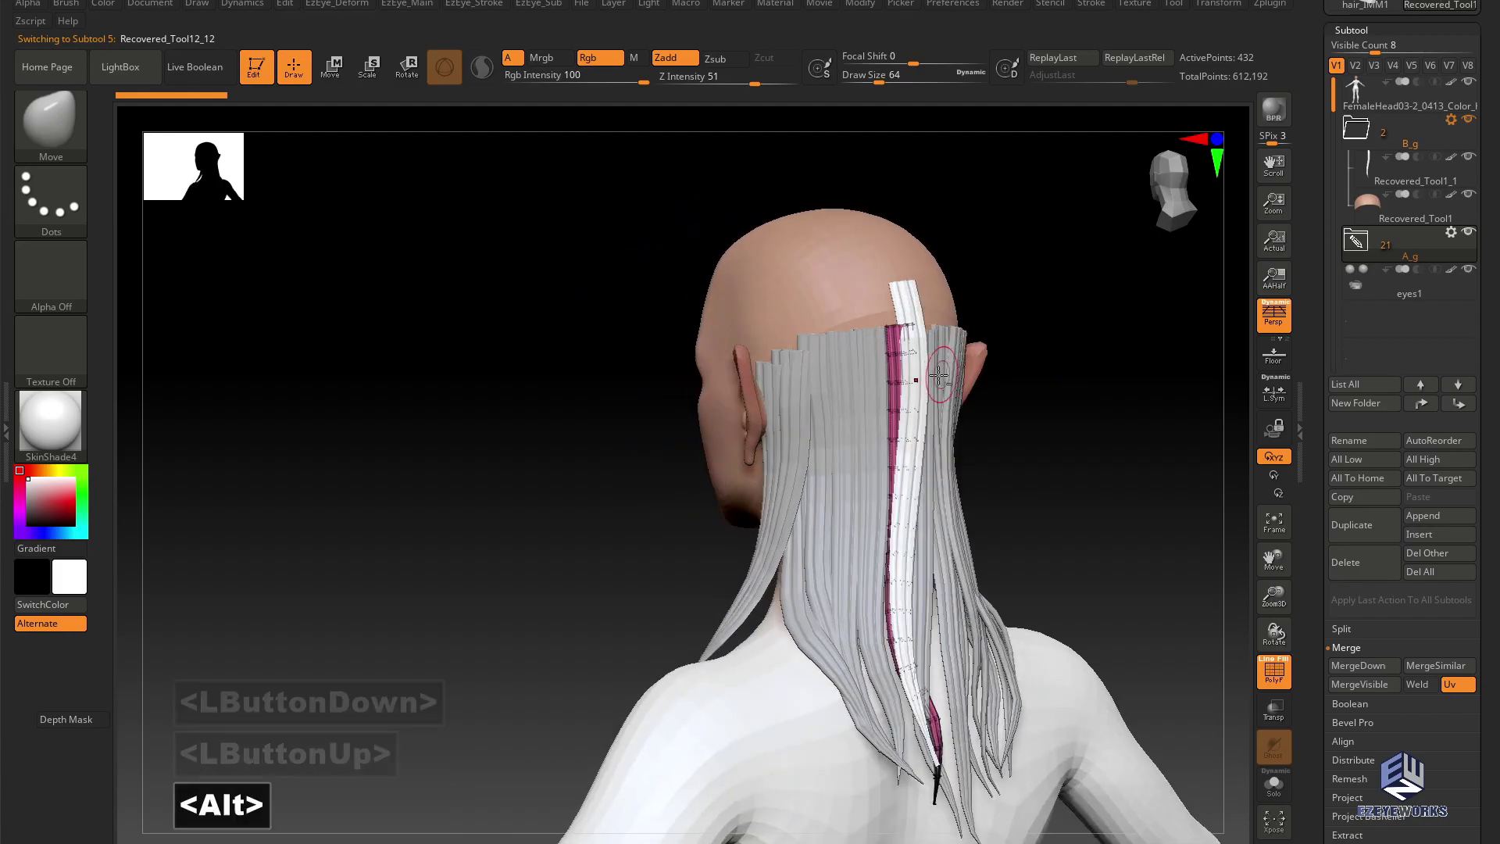
pyautogui.keyDown('alt'); pyautogui.click(914, 414); pyautogui.keyUp('alt')
pyautogui.moveTo(1034, 433); pyautogui.dragTo(898, 461)
pyautogui.keyDown('alt'); pyautogui.moveTo(1005, 467); pyautogui.dragTo(854, 446); pyautogui.keyUp('alt')
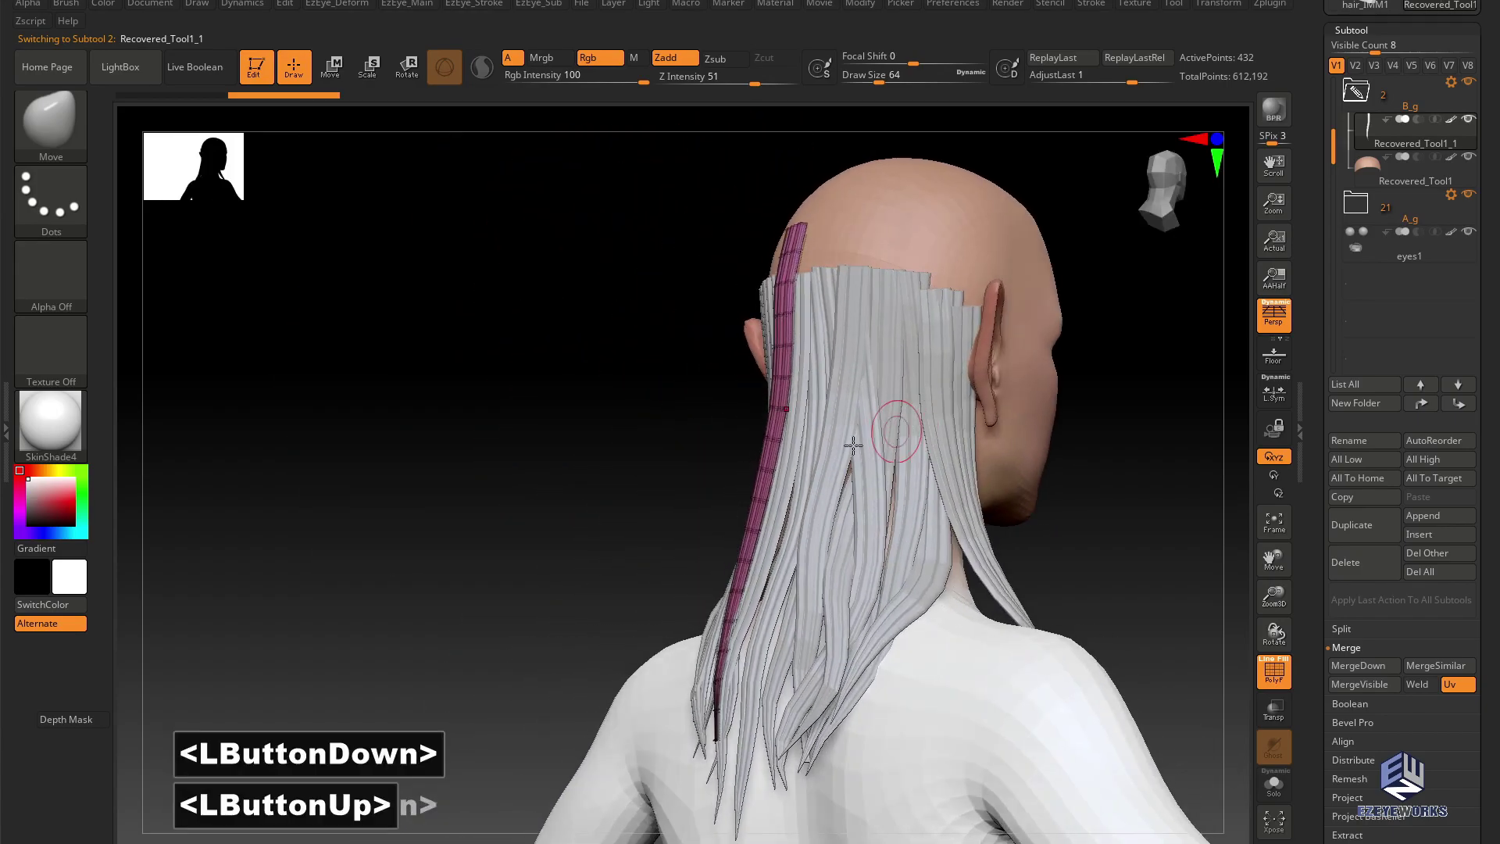
# - Enlarge the Move brush to about 207 and fit the Recovered_Tool1_1 strand against the nape hair from the side and back
pyautogui.press('space')
pyautogui.moveTo(722, 495); pyautogui.dragTo(743, 497)
pyautogui.moveTo(613, 516); pyautogui.dragTo(758, 517)
pyautogui.keyDown('alt'); pyautogui.moveTo(940, 430); pyautogui.dragTo(962, 500); pyautogui.keyUp('alt')
pyautogui.moveTo(969, 472); pyautogui.dragTo(1047, 457)
pyautogui.moveTo(966, 420)
pyautogui.keyDown('alt'); pyautogui.mouseDown()
pyautogui.moveTo(974, 446)
pyautogui.moveTo(938, 443)
pyautogui.moveTo(828, 541)
pyautogui.mouseUp(); pyautogui.keyUp('alt')
pyautogui.press('space')
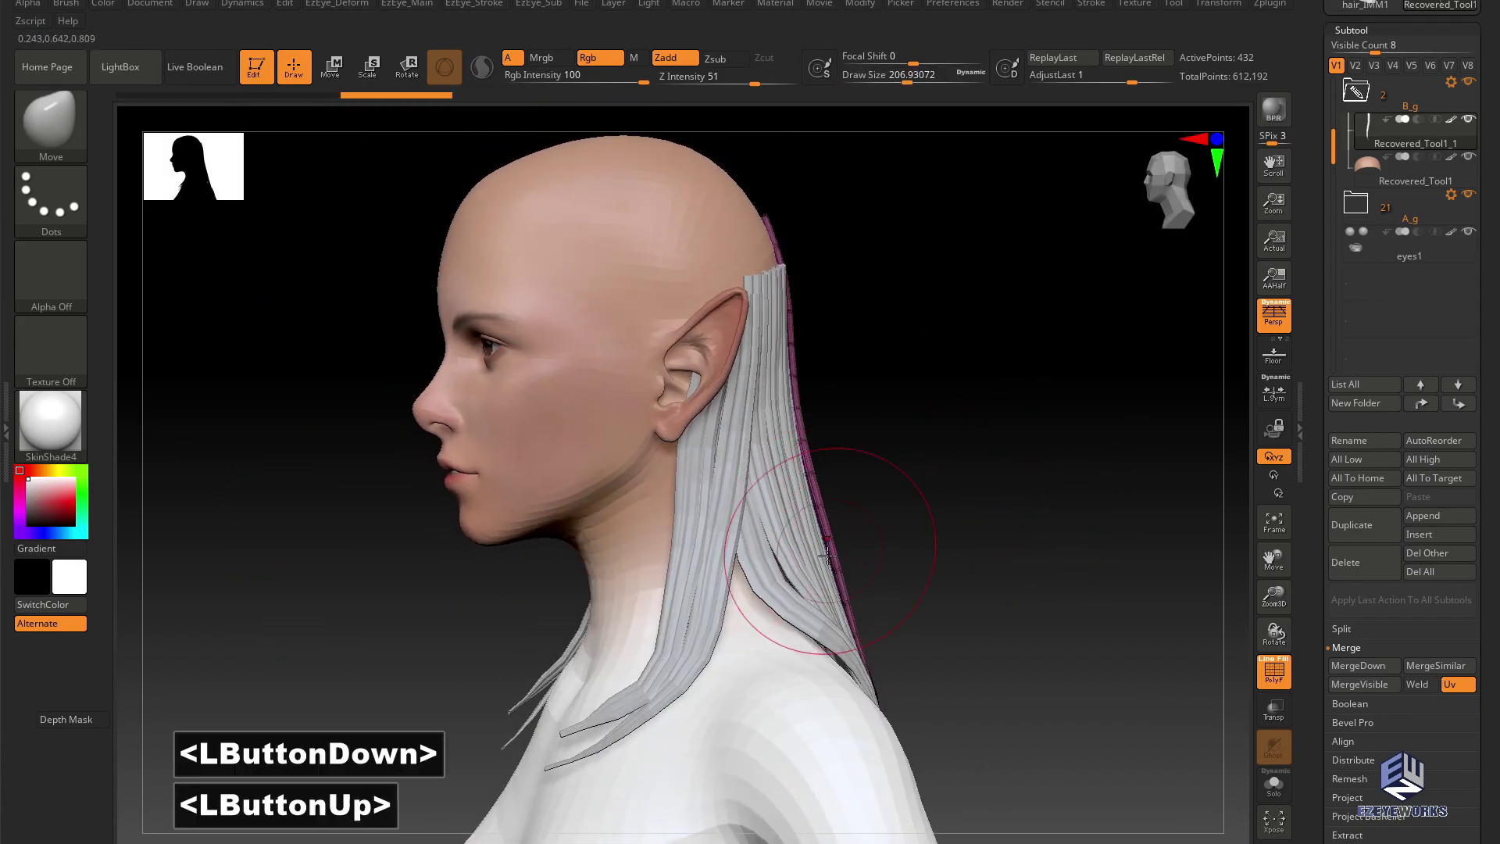
pyautogui.moveTo(839, 586); pyautogui.dragTo(829, 549)
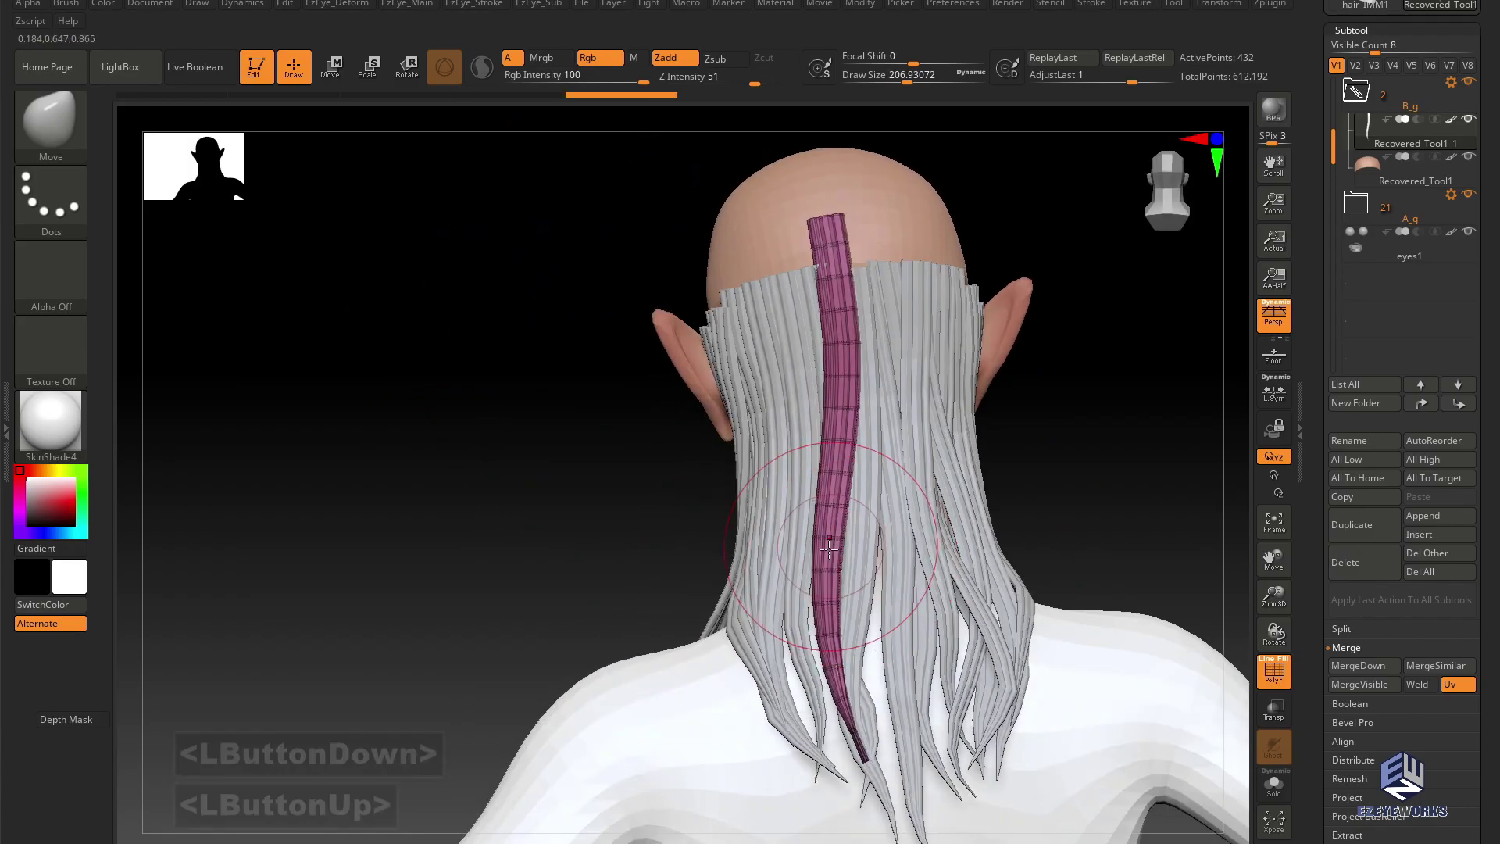
pyautogui.moveTo(816, 656); pyautogui.dragTo(825, 656)
pyautogui.moveTo(597, 519)
pyautogui.keyDown('alt'); pyautogui.mouseDown()
pyautogui.moveTo(607, 503)
pyautogui.moveTo(586, 469)
pyautogui.mouseUp(); pyautogui.keyUp('alt')
pyautogui.moveTo(586, 469); pyautogui.dragTo(676, 467)
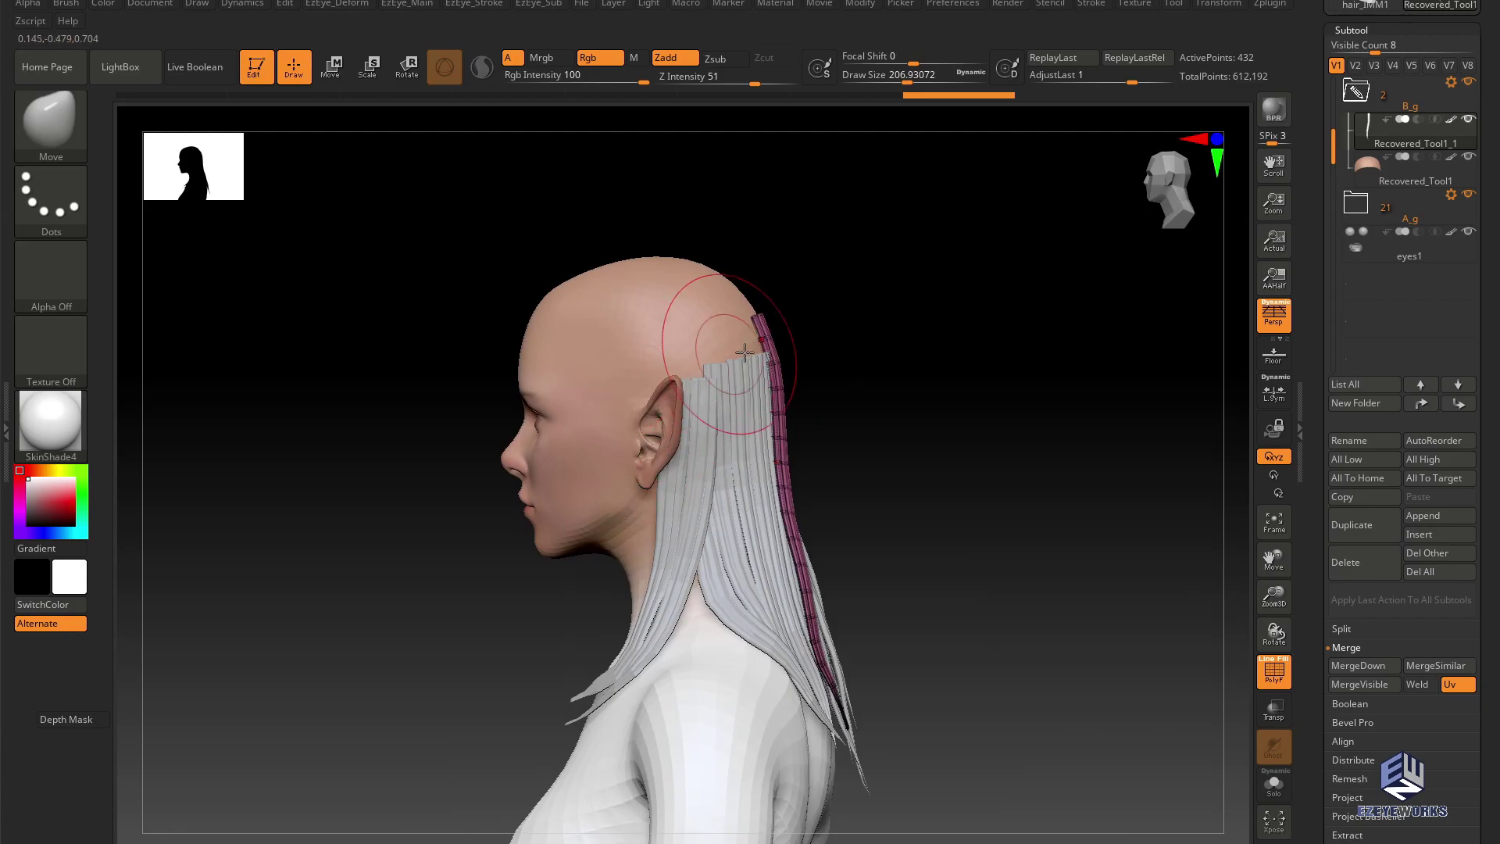
# - Reduce the Move brush to about 136 and bend the strand's lower half into a gentle S-curve toward its tip
pyautogui.moveTo(824, 372); pyautogui.dragTo(828, 529)
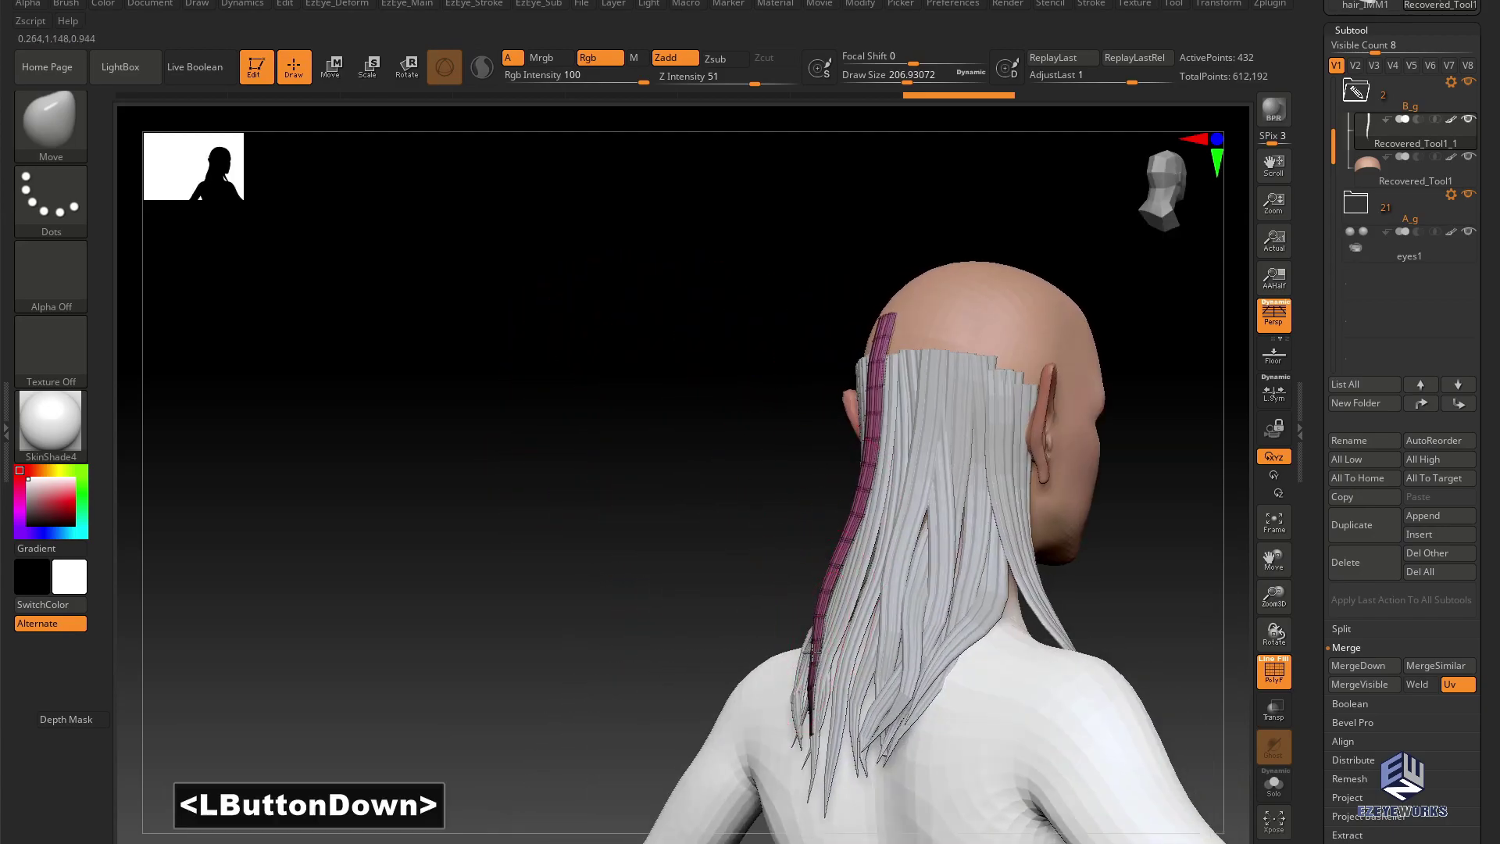
pyautogui.press('space')
pyautogui.moveTo(797, 609)
pyautogui.mouseDown()
pyautogui.moveTo(776, 608)
pyautogui.moveTo(809, 604)
pyautogui.mouseUp()
pyautogui.press('space')
pyautogui.moveTo(700, 600); pyautogui.dragTo(751, 626)
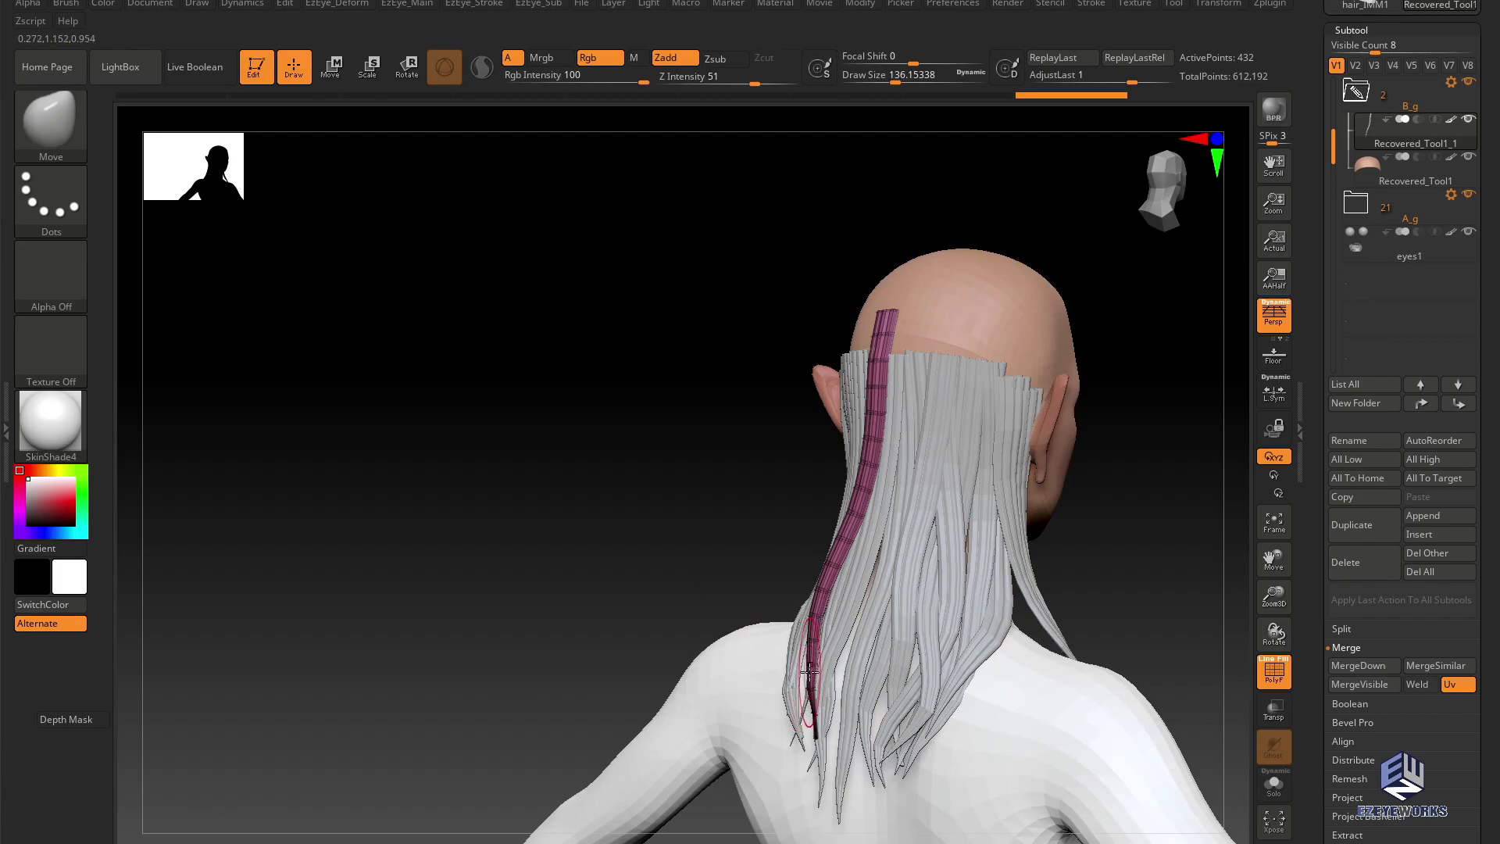
pyautogui.moveTo(802, 674); pyautogui.dragTo(751, 608)
pyautogui.click(823, 722)
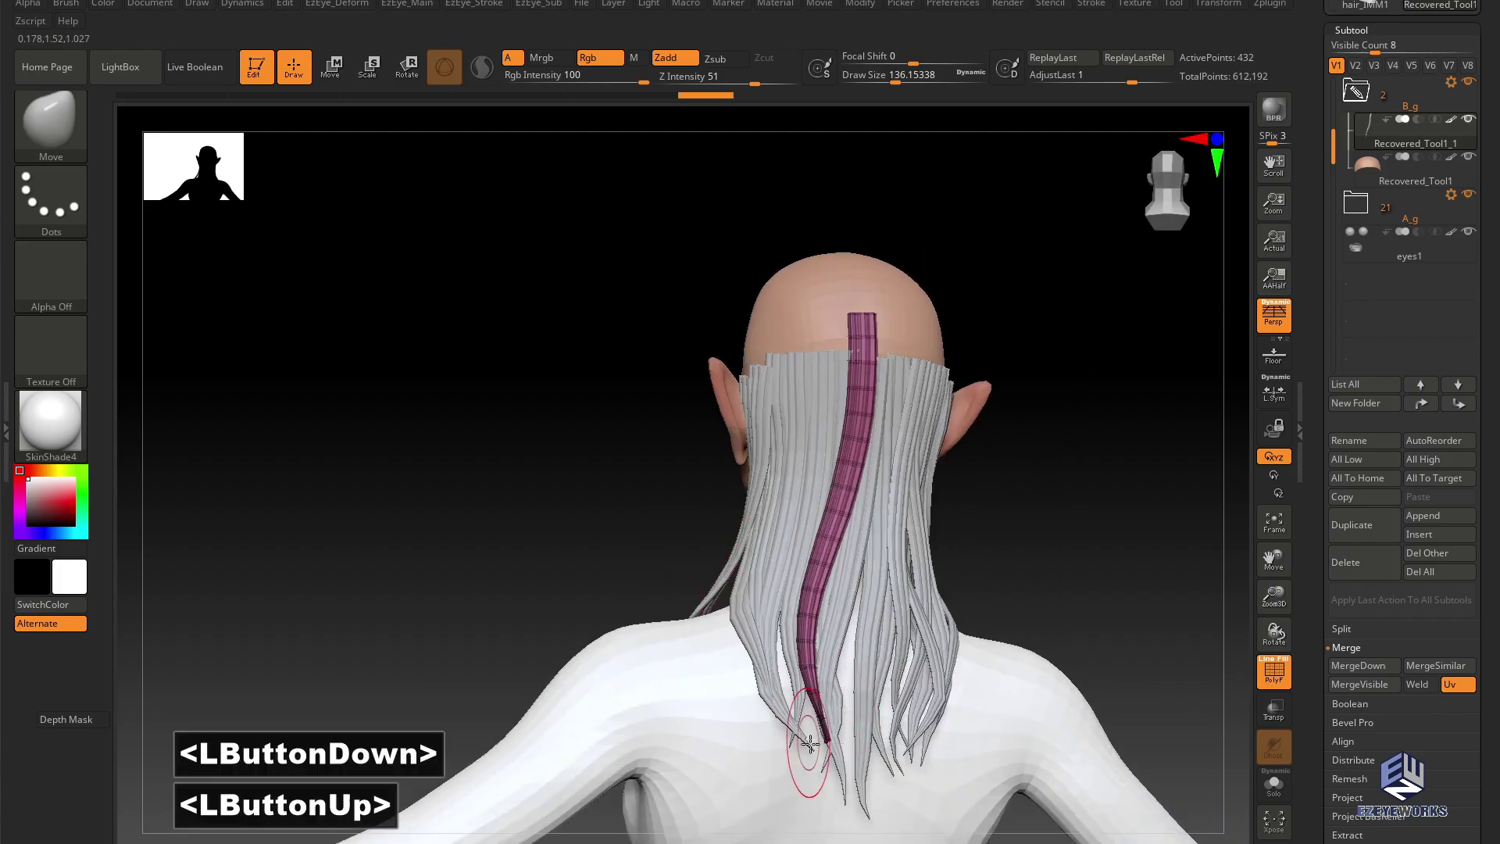
# - Isolate the strand's tip with an inverted mask, scale it down with the transform gizmo, repeat the scaling twice, and clear the mask
pyautogui.keyDown('alt'); pyautogui.moveTo(1082, 602); pyautogui.dragTo(1131, 418); pyautogui.keyUp('alt')
pyautogui.keyDown('ctrl'); pyautogui.moveTo(1132, 687); pyautogui.dragTo(791, 439); pyautogui.keyUp('ctrl')
pyautogui.keyDown('ctrl'); pyautogui.click(1078, 667); pyautogui.keyUp('ctrl')
pyautogui.press('w')
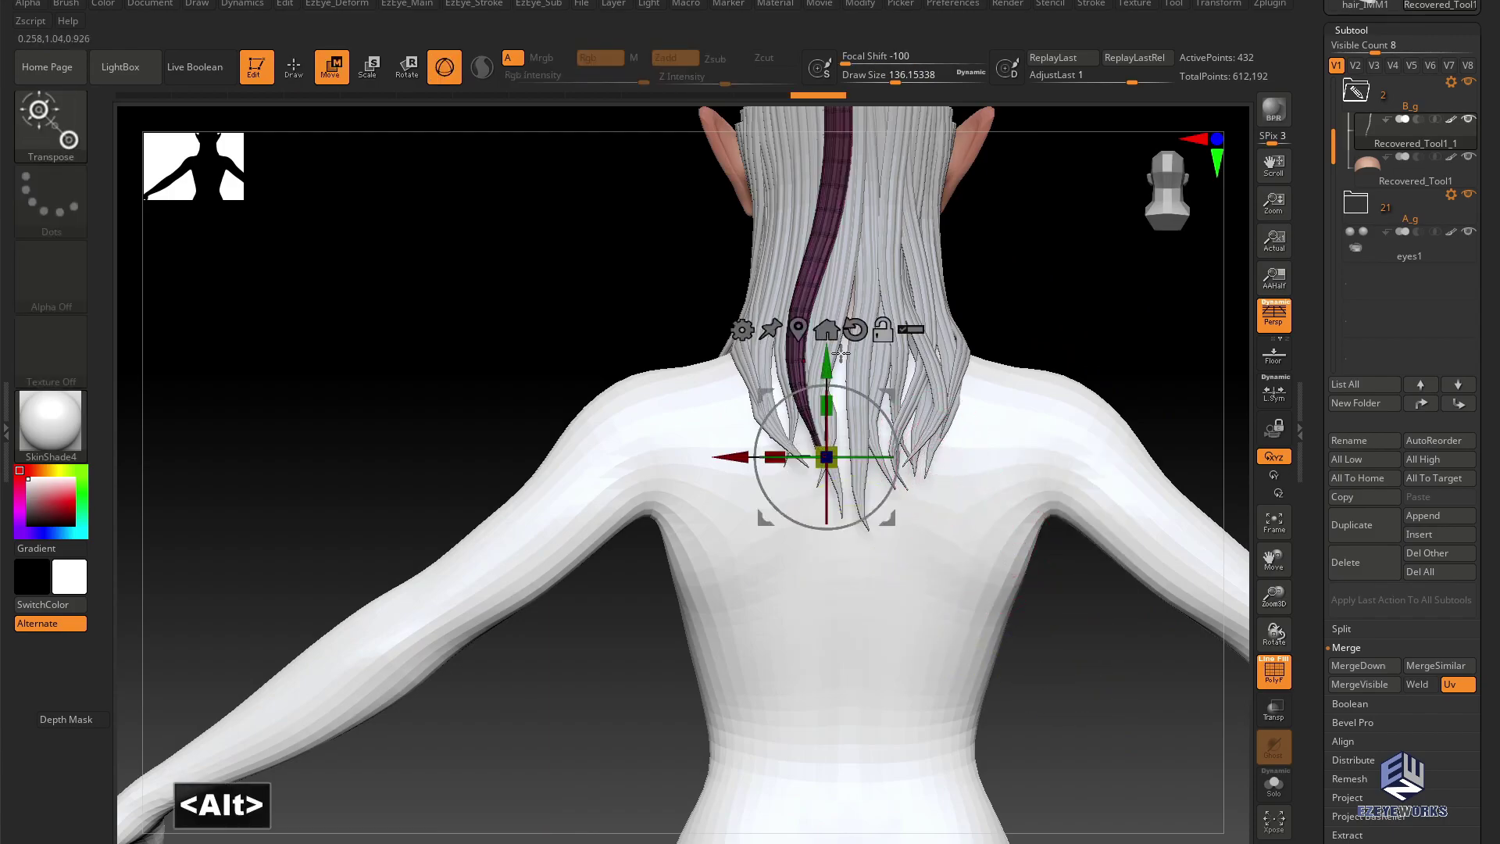
pyautogui.keyDown('alt'); pyautogui.click(794, 328); pyautogui.keyUp('alt')
pyautogui.keyDown('alt'); pyautogui.moveTo(1107, 296); pyautogui.dragTo(1107, 367); pyautogui.keyUp('alt')
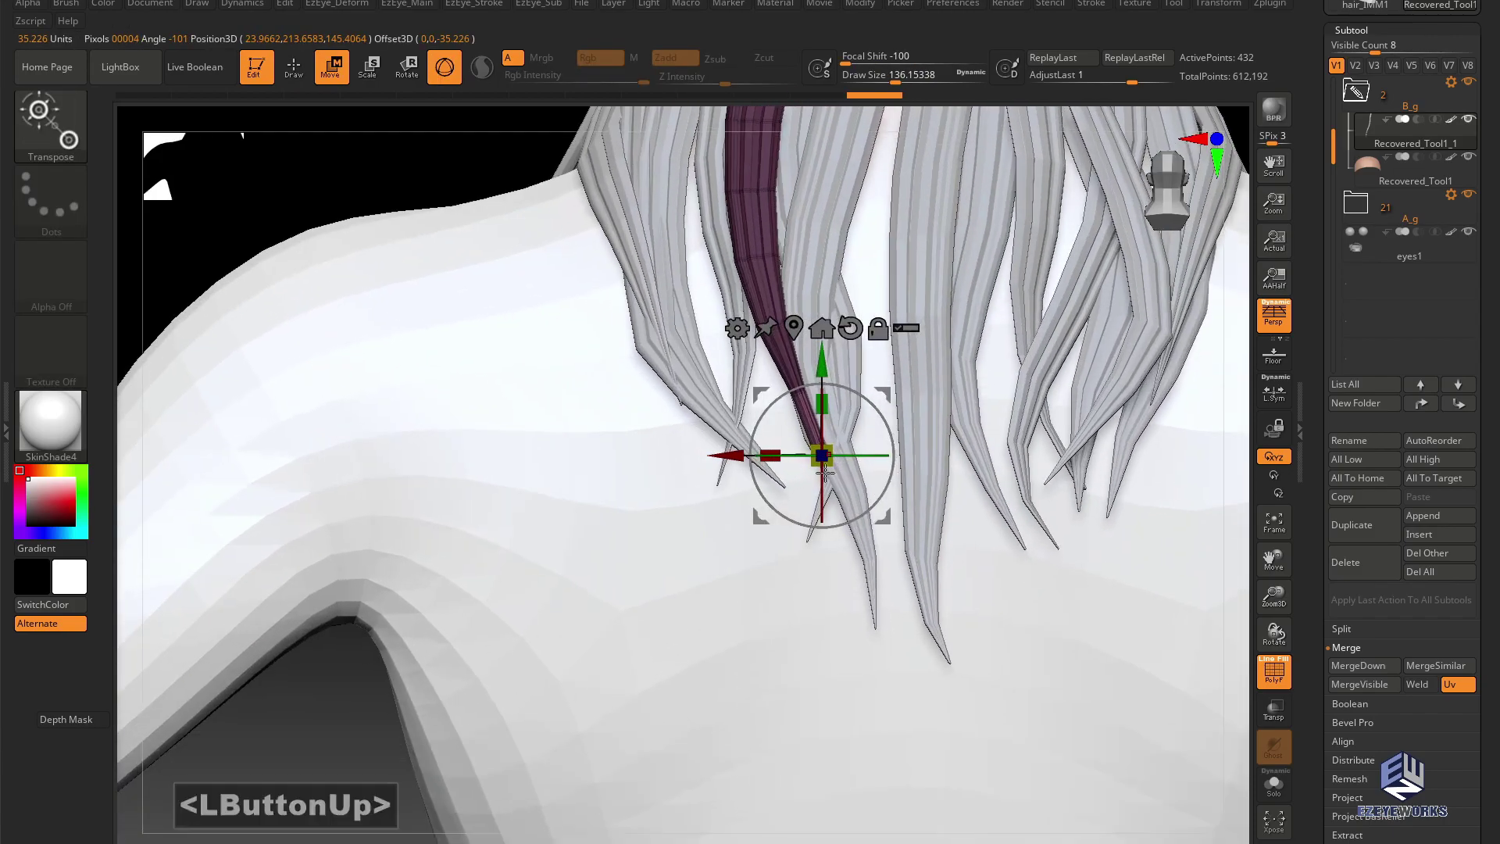
pyautogui.moveTo(829, 448); pyautogui.dragTo(693, 606)
pyautogui.press('1')
pyautogui.press('1')
pyautogui.press('q')
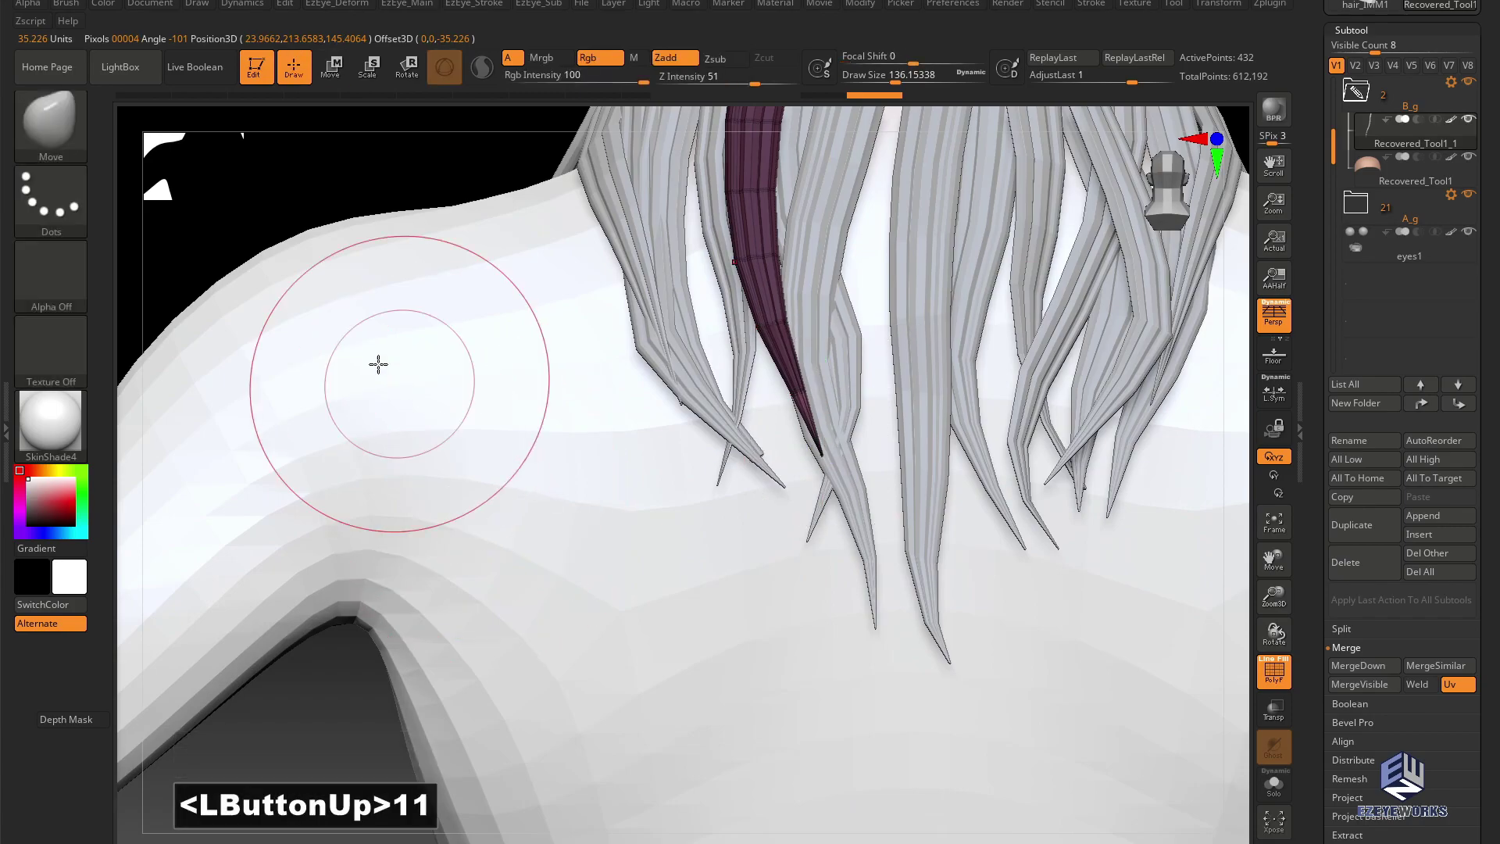
pyautogui.moveTo(328, 208)
pyautogui.keyDown('ctrl'); pyautogui.mouseDown()
pyautogui.moveTo(374, 192)
pyautogui.moveTo(438, 120)
pyautogui.mouseUp(); pyautogui.keyUp('ctrl')
# - Enlarge the Move brush to about 197 and shape the strand's side profile to follow the back hair down to the shoulder
pyautogui.keyDown('alt'); pyautogui.moveTo(482, 191); pyautogui.dragTo(438, 425); pyautogui.keyUp('alt')
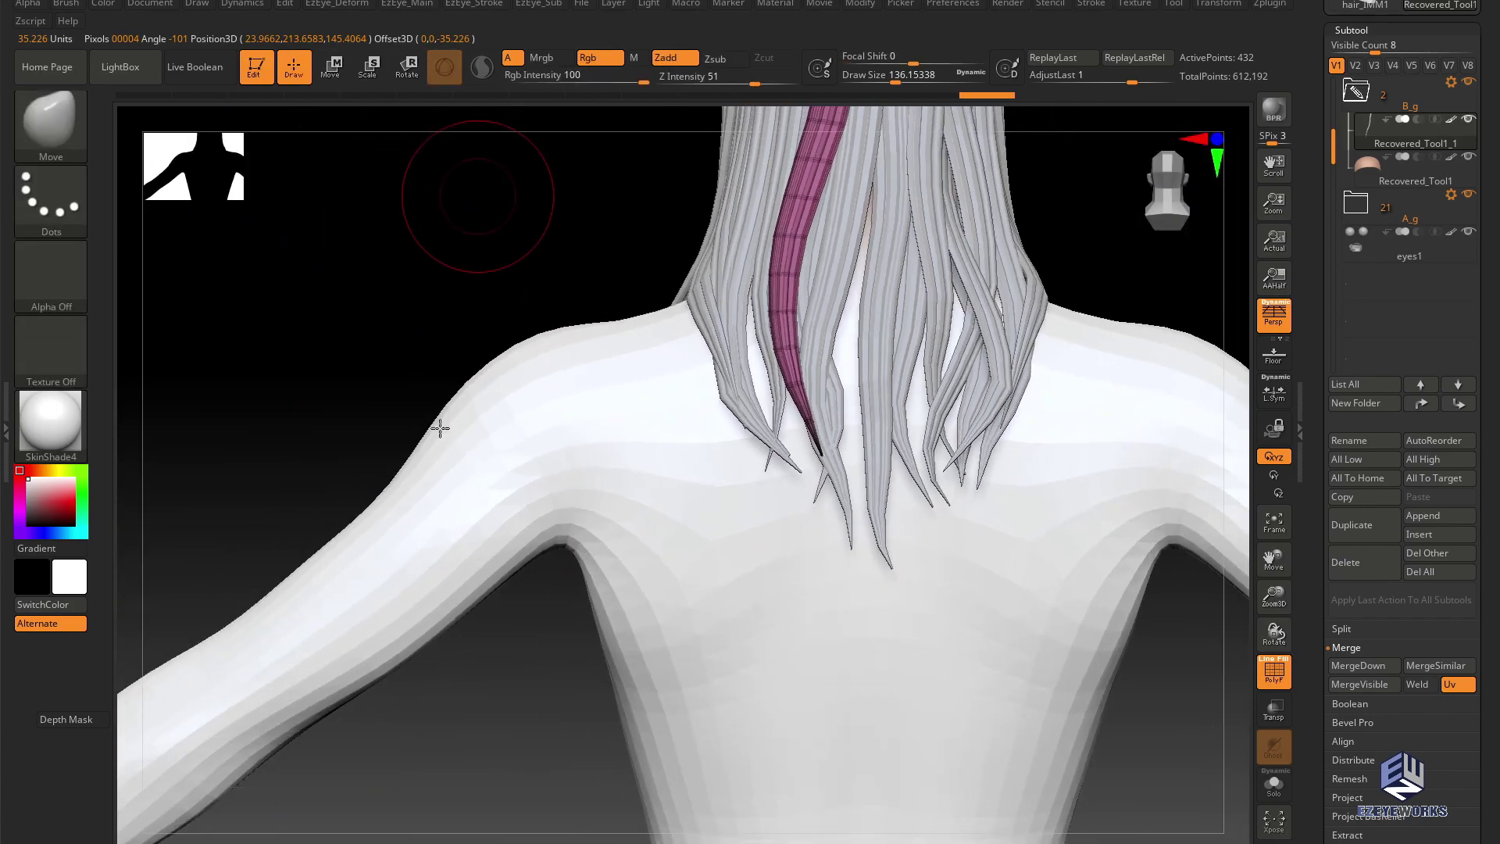
pyautogui.keyDown('alt'); pyautogui.moveTo(499, 332); pyautogui.dragTo(453, 516); pyautogui.keyUp('alt')
pyautogui.moveTo(304, 472); pyautogui.dragTo(649, 451)
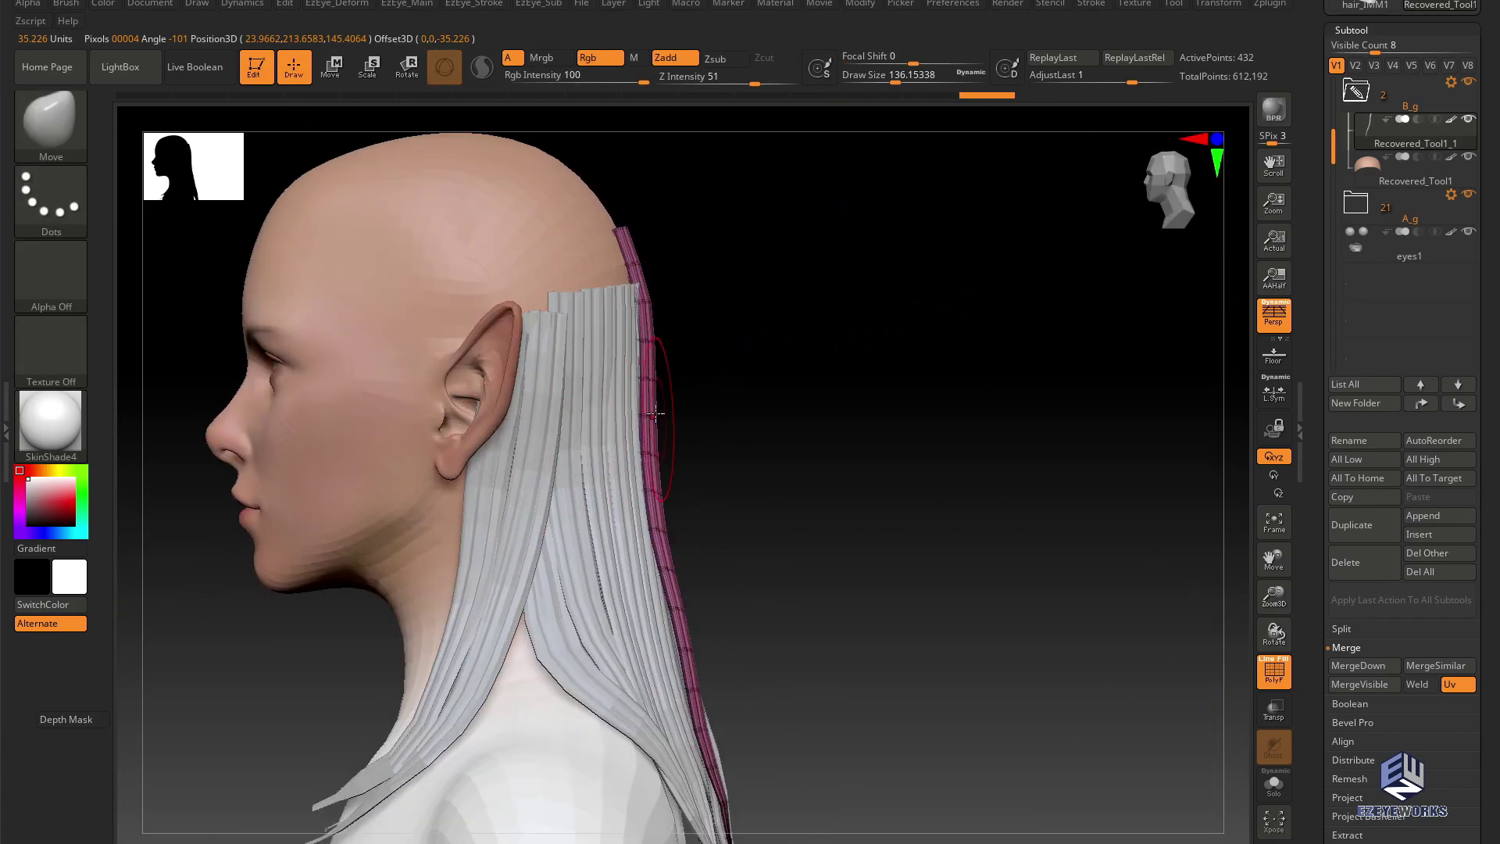
pyautogui.press('space')
pyautogui.moveTo(653, 405); pyautogui.dragTo(658, 405)
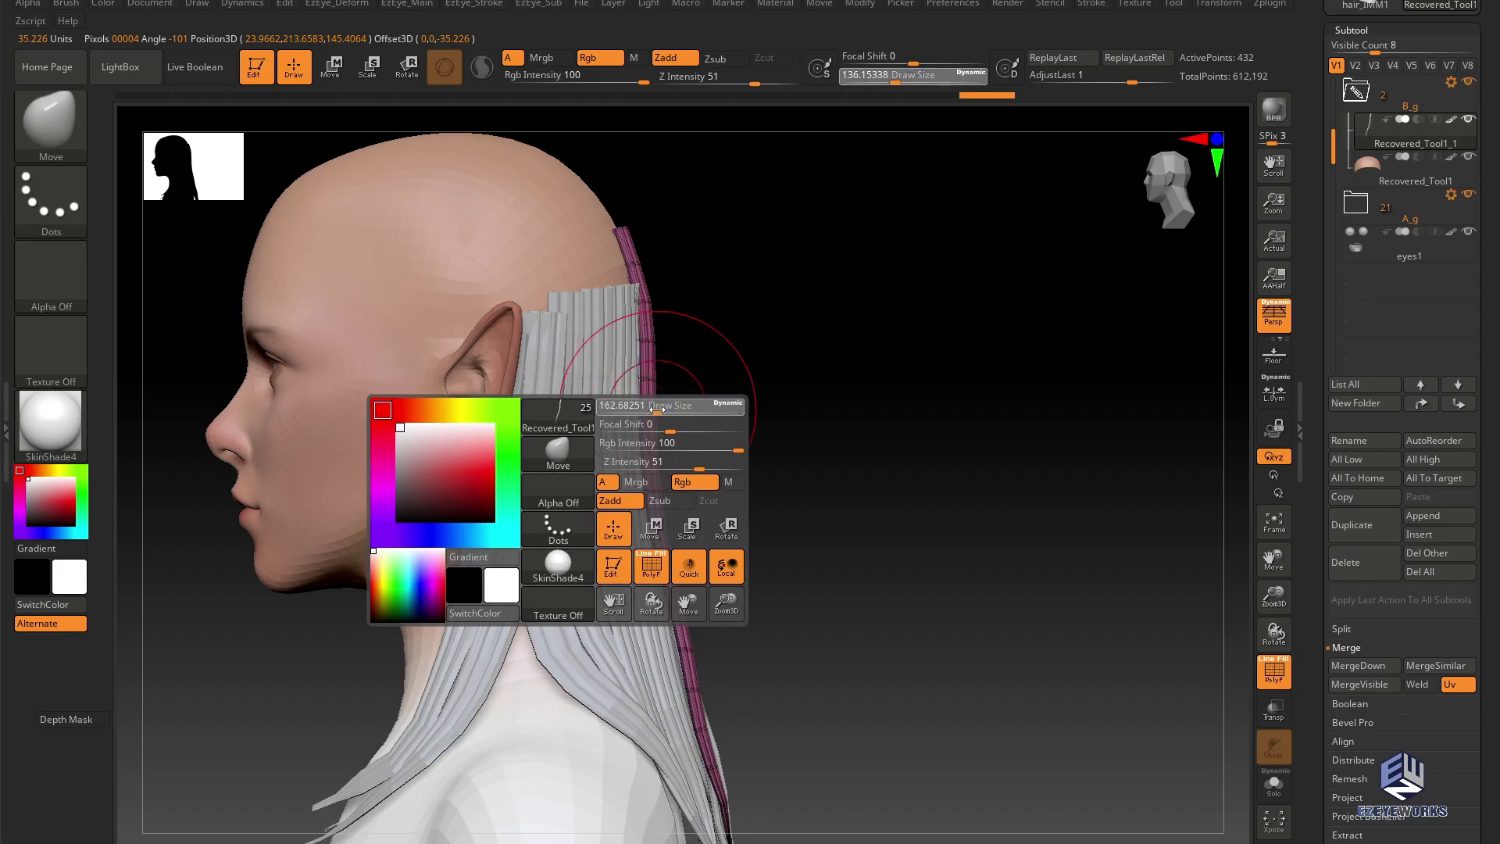
pyautogui.press('space')
pyautogui.moveTo(688, 600); pyautogui.dragTo(704, 599)
pyautogui.moveTo(835, 627)
pyautogui.keyDown('alt'); pyautogui.mouseDown()
pyautogui.moveTo(859, 555)
pyautogui.moveTo(836, 556)
pyautogui.mouseUp(); pyautogui.keyUp('alt')
pyautogui.press('space')
pyautogui.moveTo(719, 659); pyautogui.dragTo(835, 682)
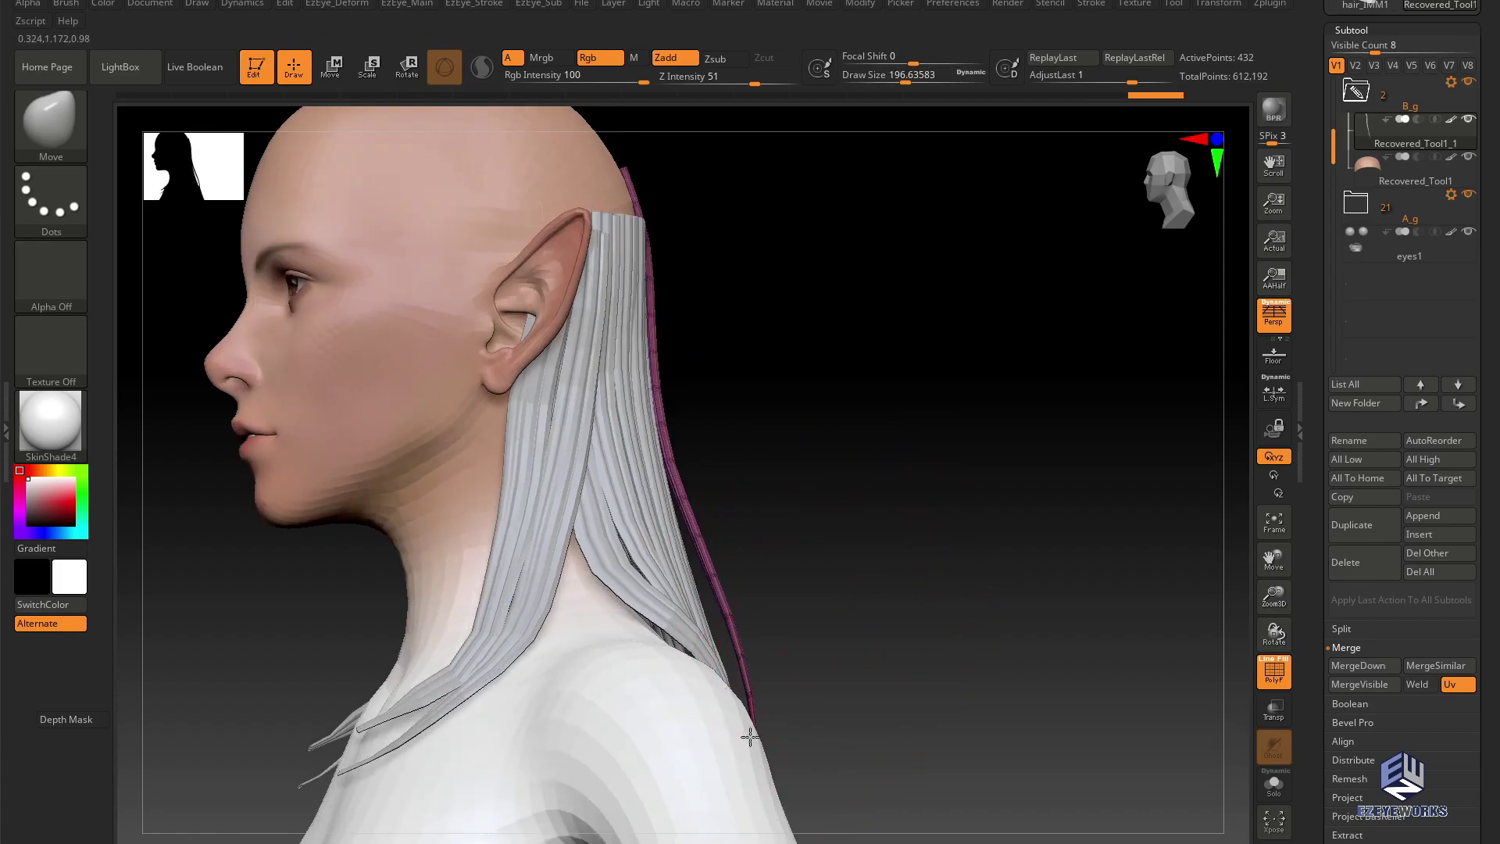
pyautogui.moveTo(730, 627); pyautogui.dragTo(723, 628)
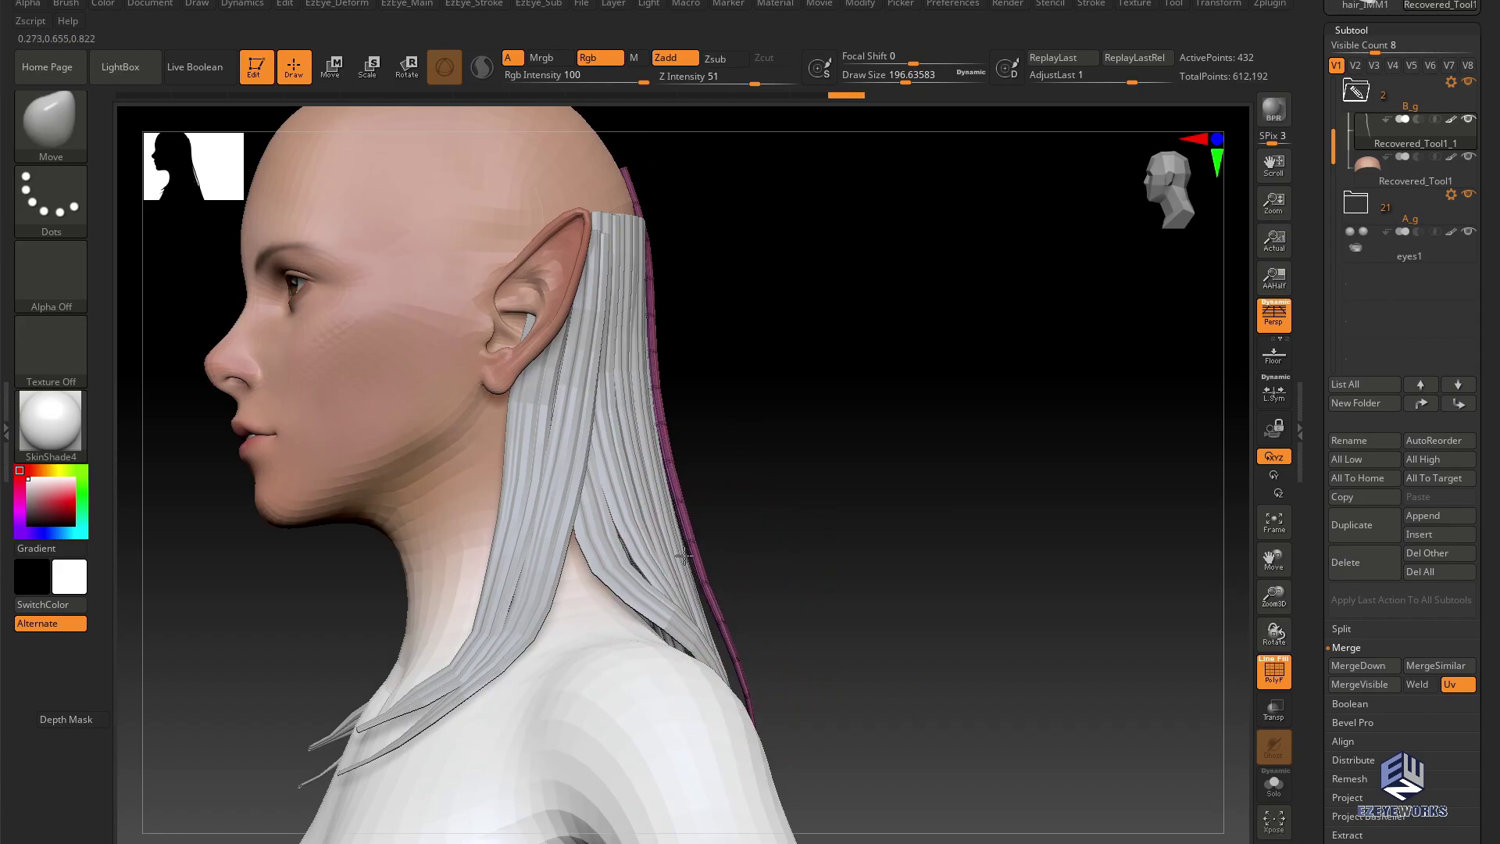
pyautogui.moveTo(743, 575); pyautogui.dragTo(788, 565)
# - Refine the middle of the strand so it lies closely over the nape hair from the angled and rear views
pyautogui.keyDown('alt'); pyautogui.moveTo(898, 538); pyautogui.dragTo(928, 418); pyautogui.keyUp('alt')
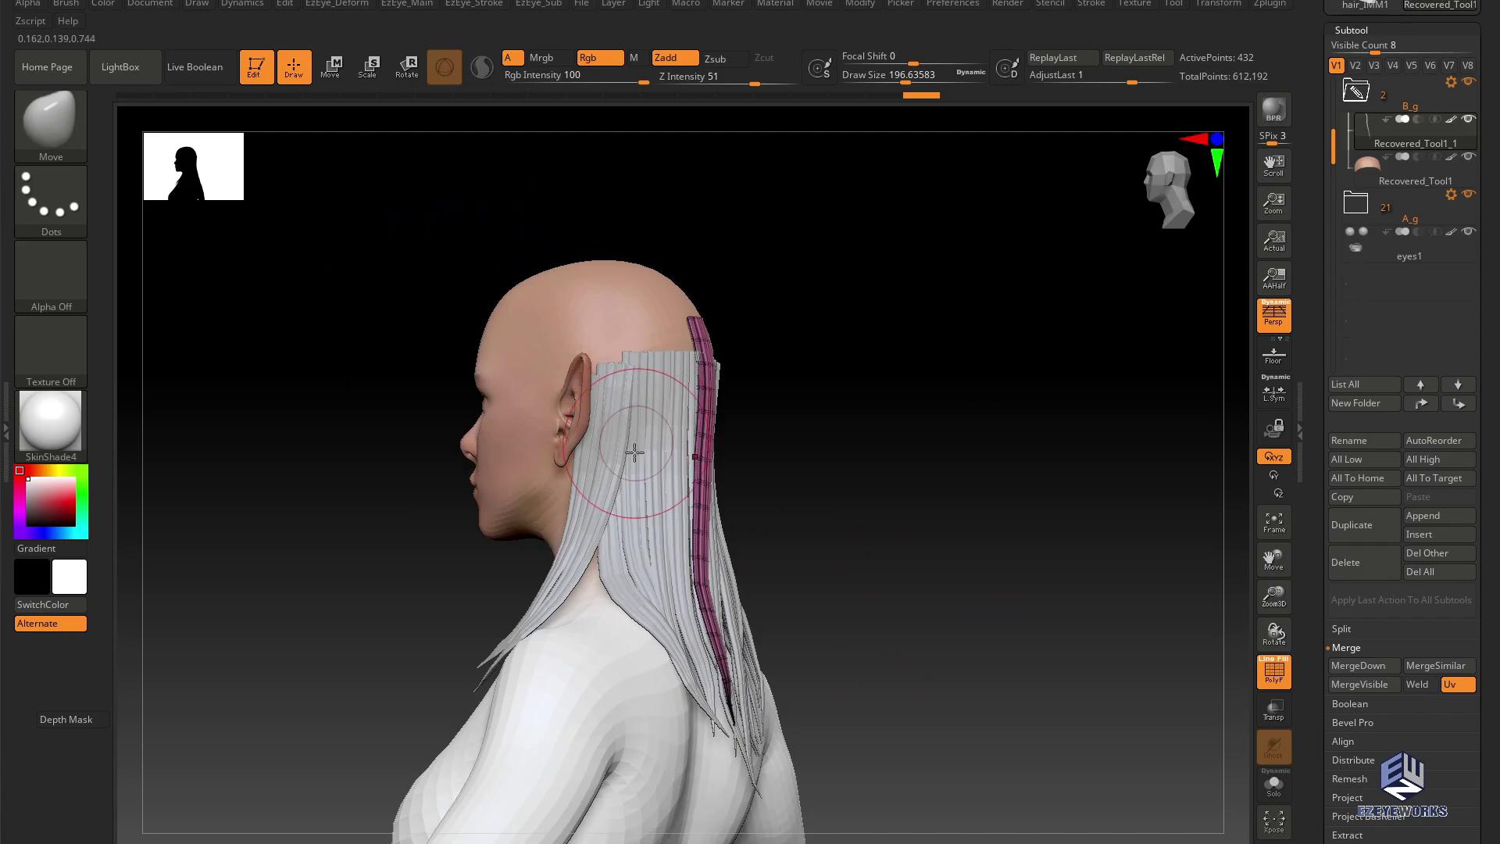
pyautogui.moveTo(750, 546)
pyautogui.mouseDown()
pyautogui.moveTo(847, 513)
pyautogui.moveTo(780, 502)
pyautogui.moveTo(722, 553)
pyautogui.mouseUp()
pyautogui.moveTo(568, 522); pyautogui.dragTo(621, 550)
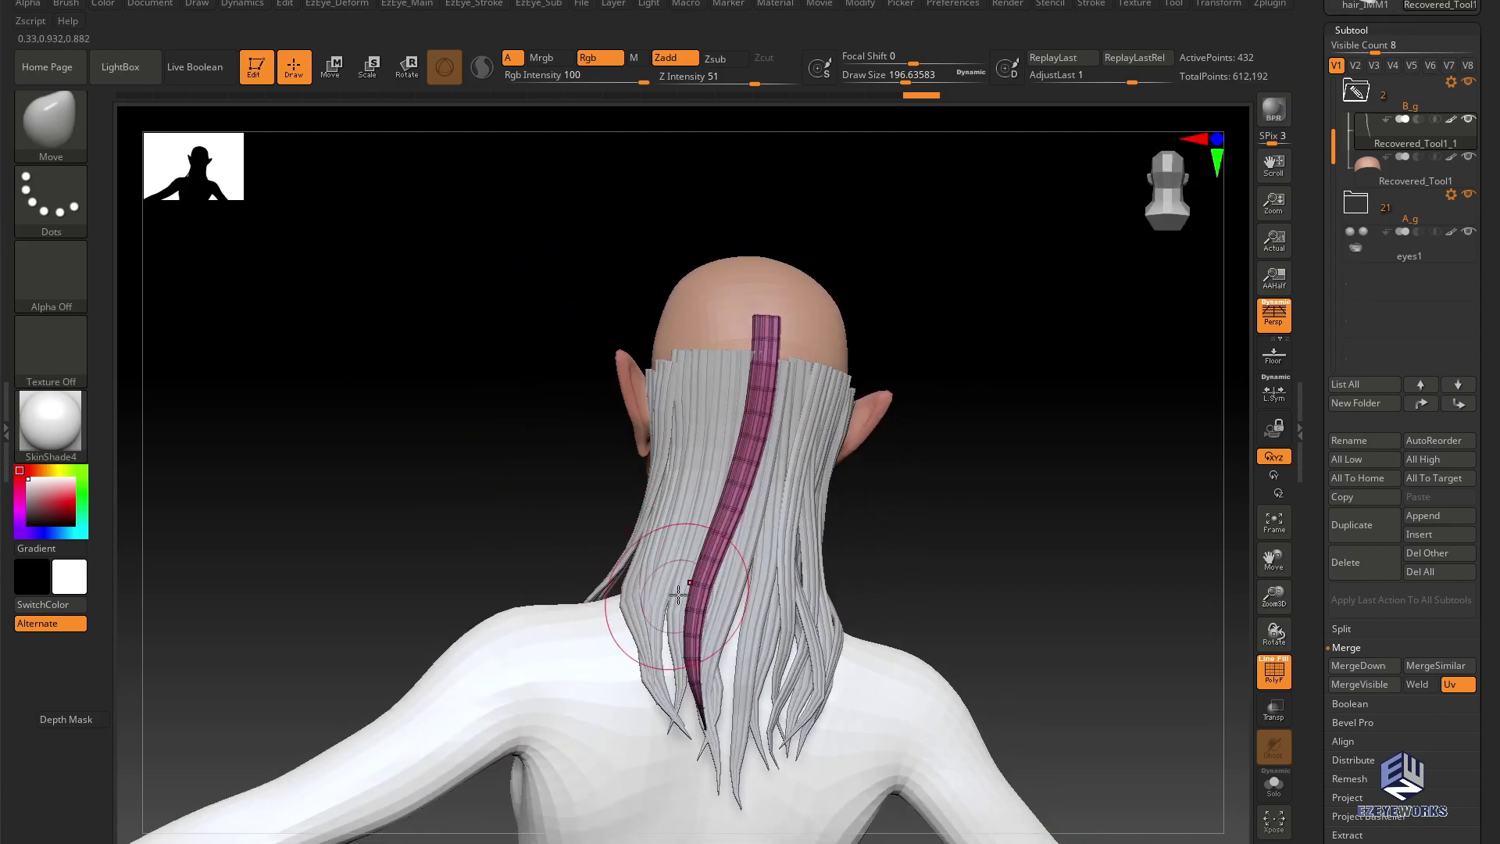
pyautogui.moveTo(964, 498); pyautogui.dragTo(1015, 428)
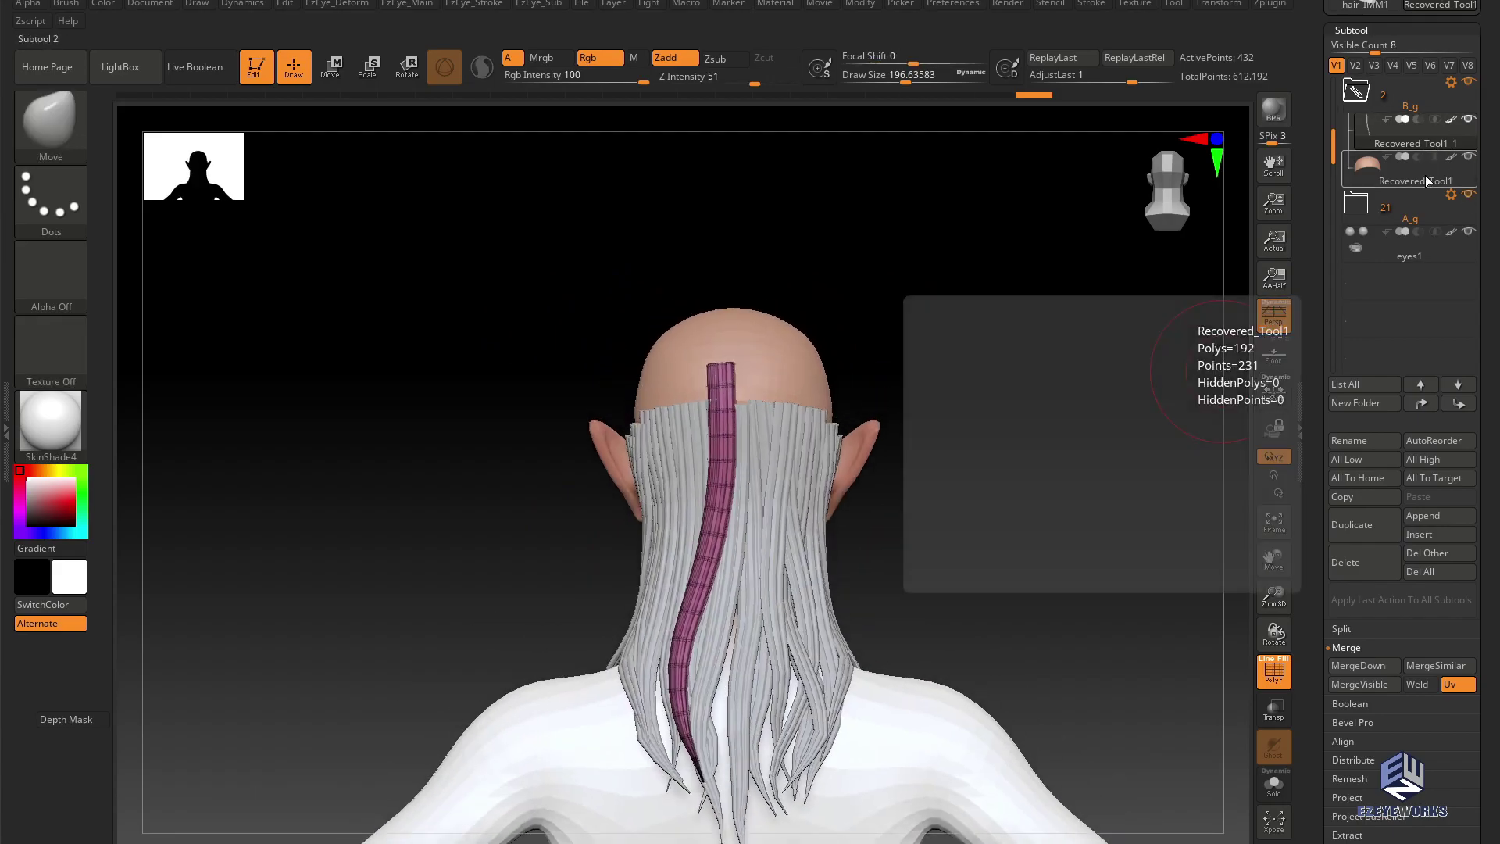
# - Make the scalp patch subtool active, show its polyframe, and switch to the InsertMesh hair brush at size 64
pyautogui.click(1425, 175)
pyautogui.moveTo(954, 335); pyautogui.dragTo(960, 349)
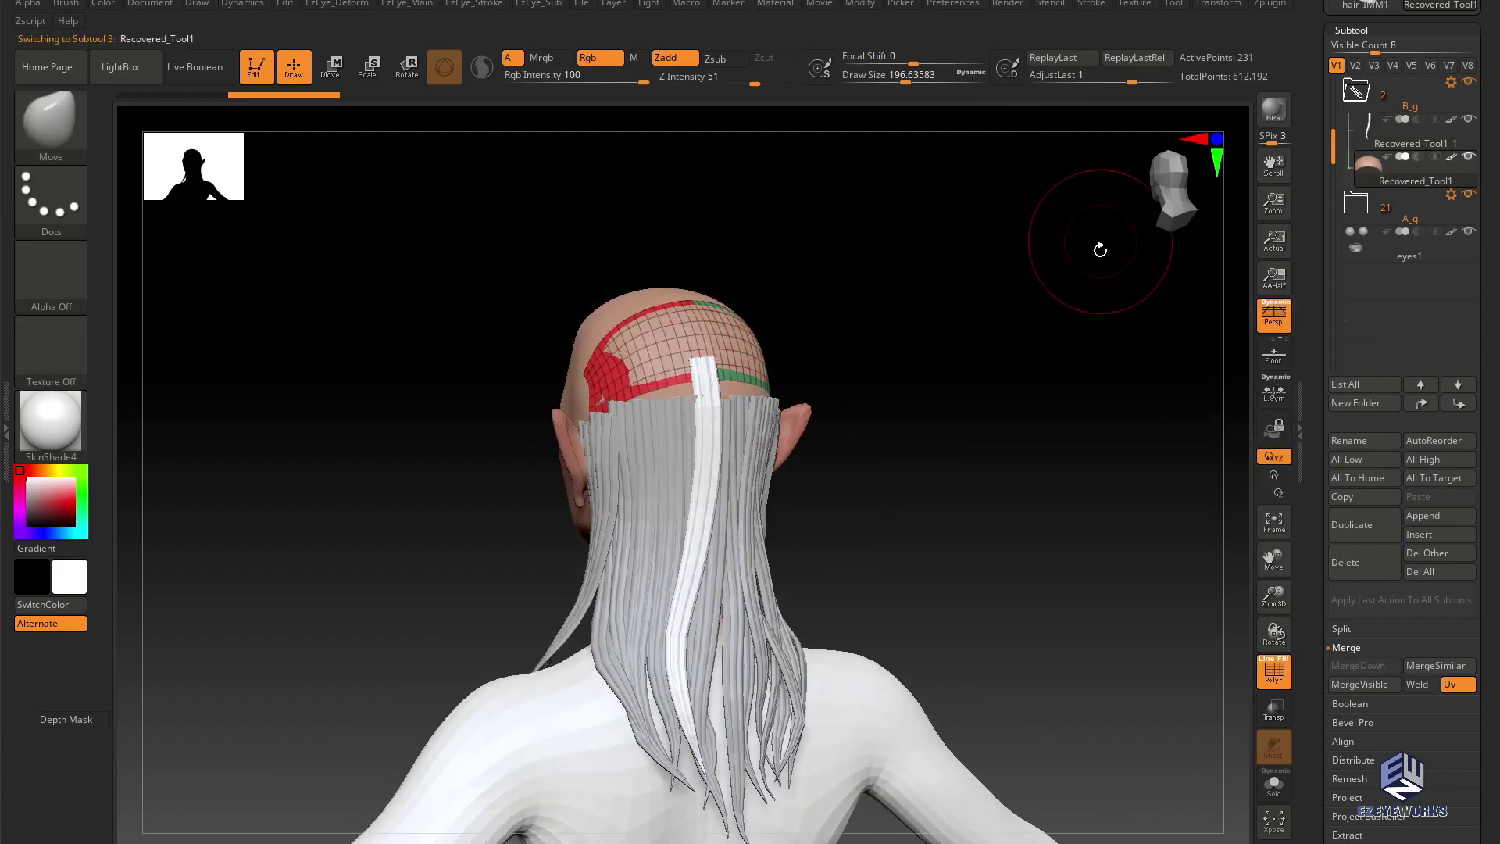
pyautogui.moveTo(1098, 244); pyautogui.dragTo(1075, 367)
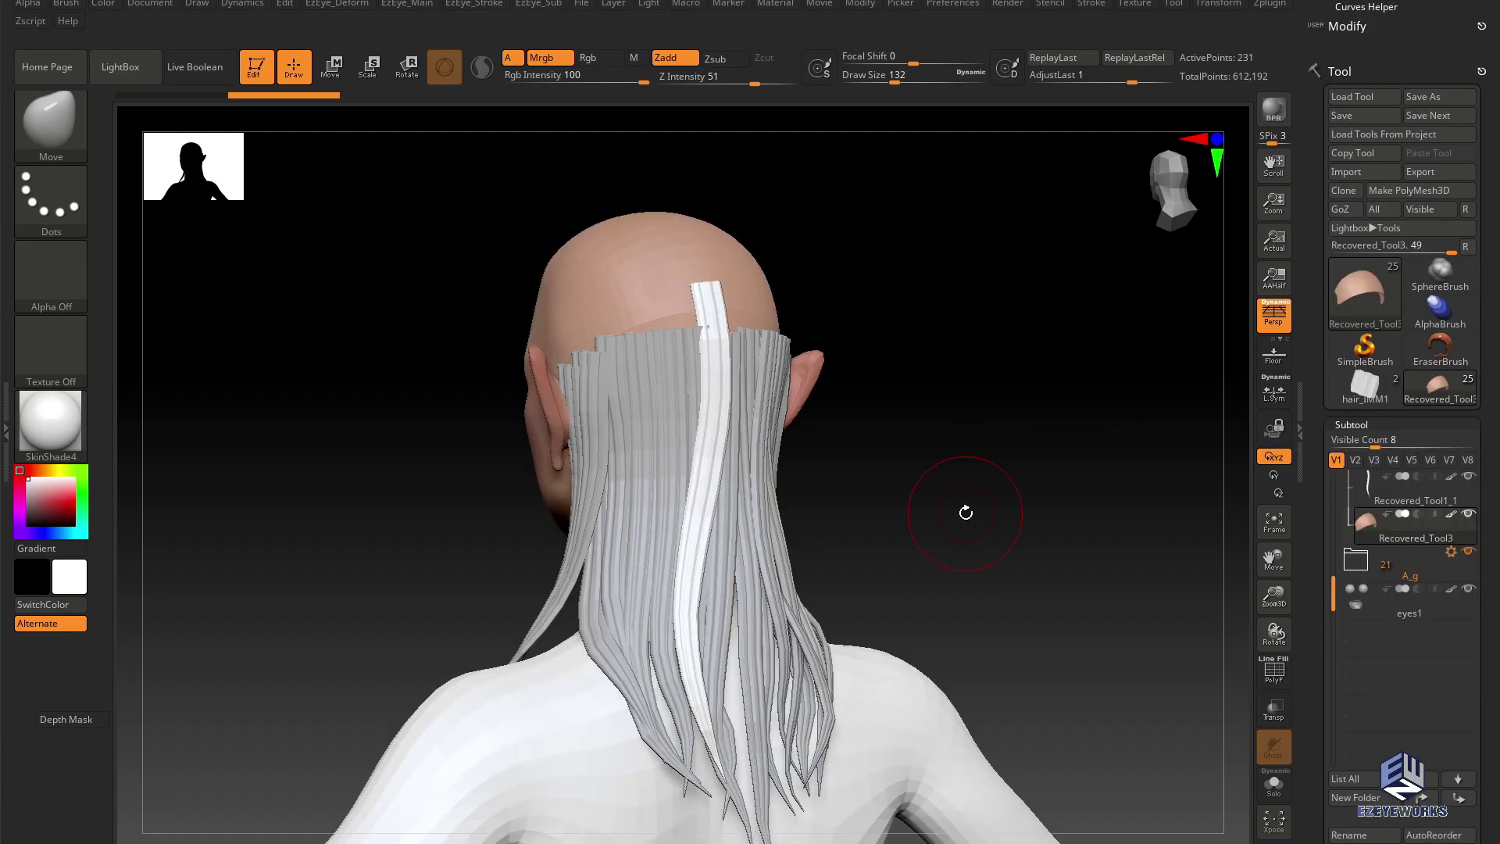
pyautogui.hotkey('shift', 'f')
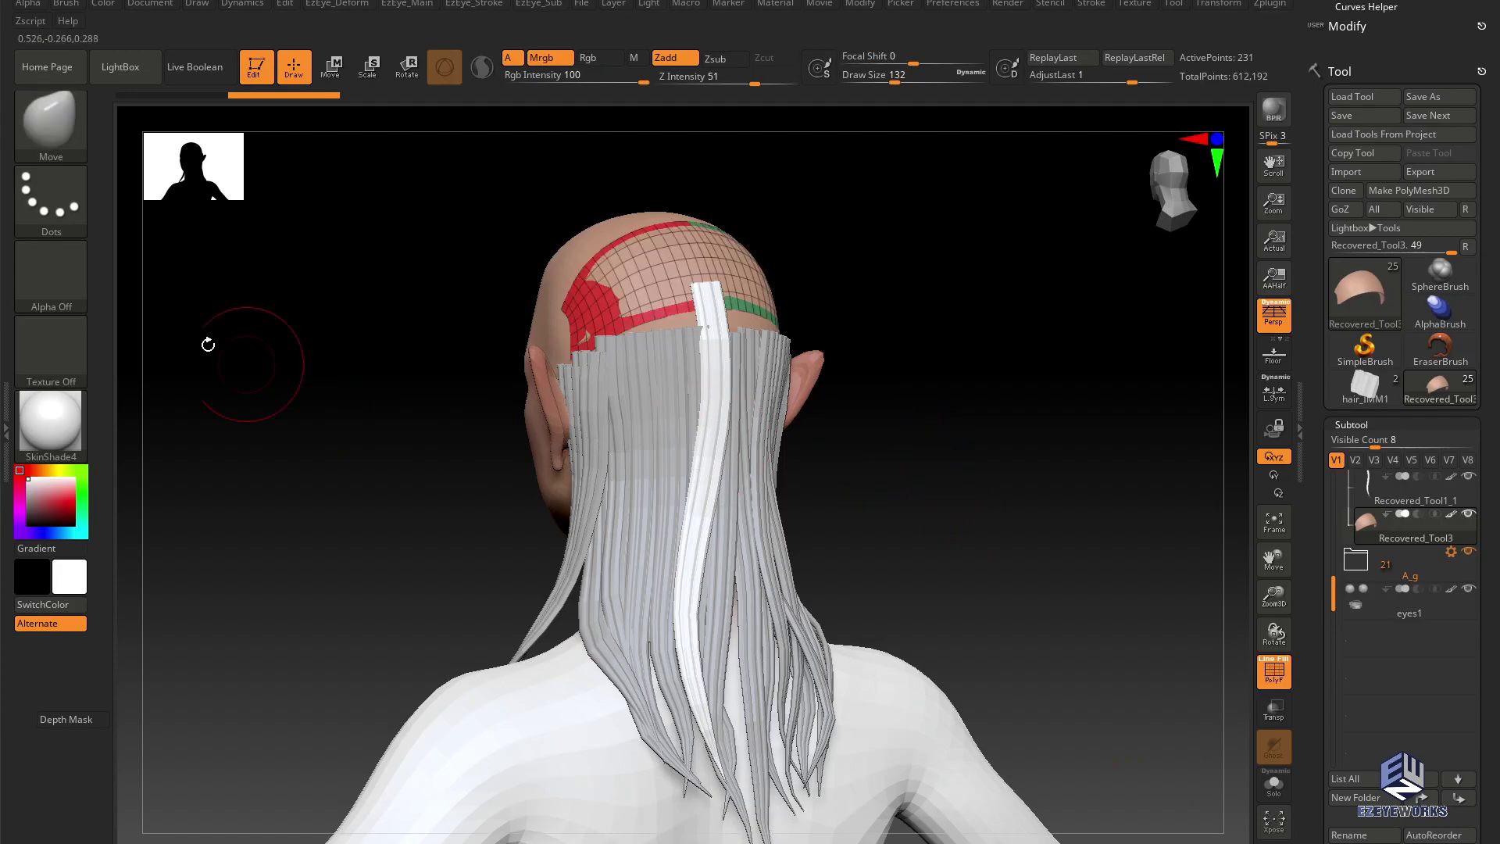
pyautogui.click(55, 121)
pyautogui.click(897, 141)
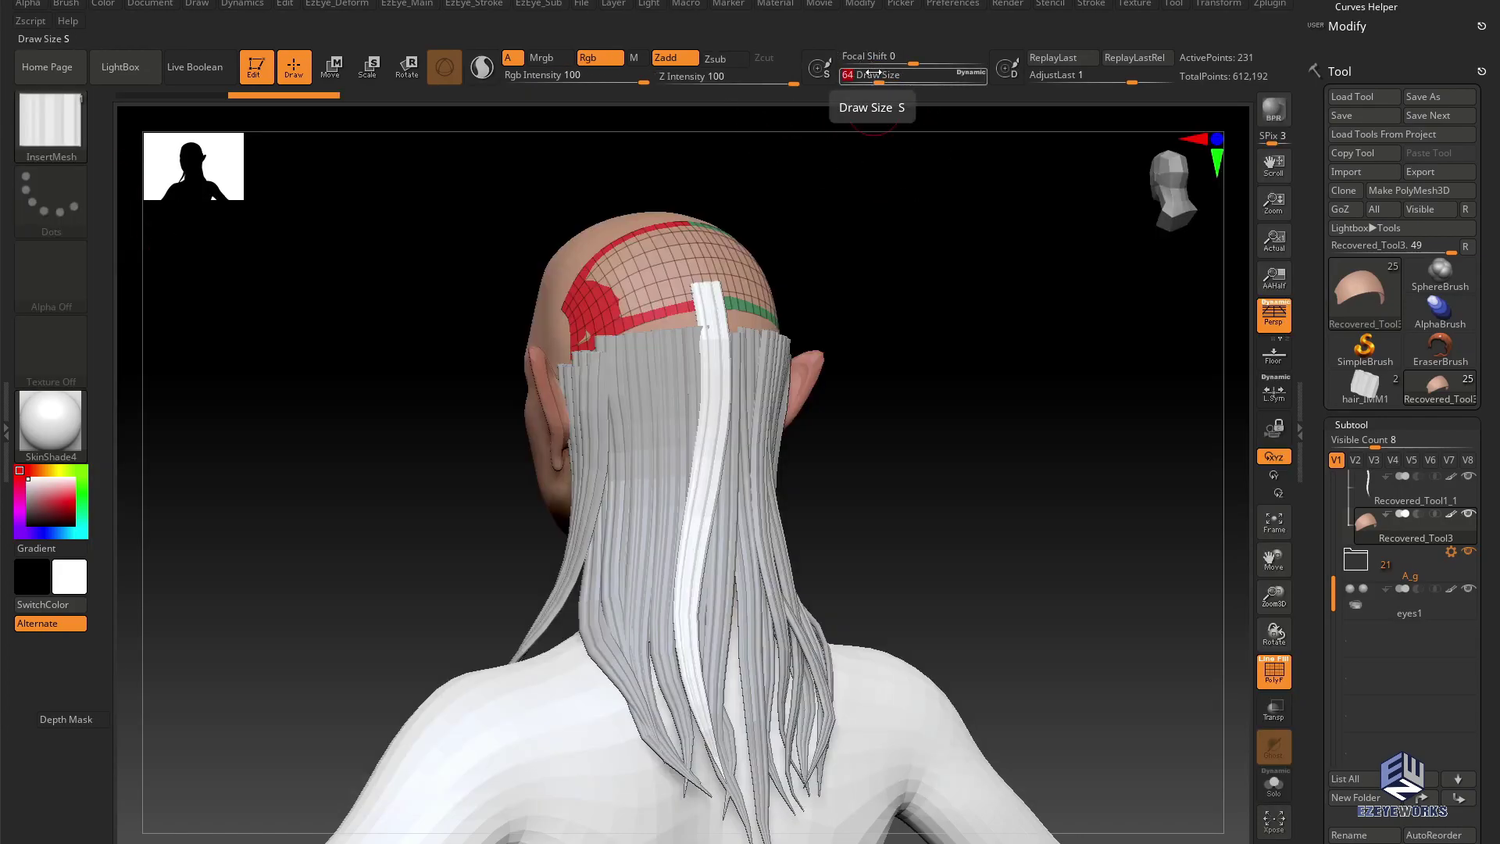
# - Draw a new hair strand from the lower edge of the scalp patch down to the shoulders, beside the first second-layer strand
pyautogui.moveTo(1078, 375); pyautogui.dragTo(934, 377)
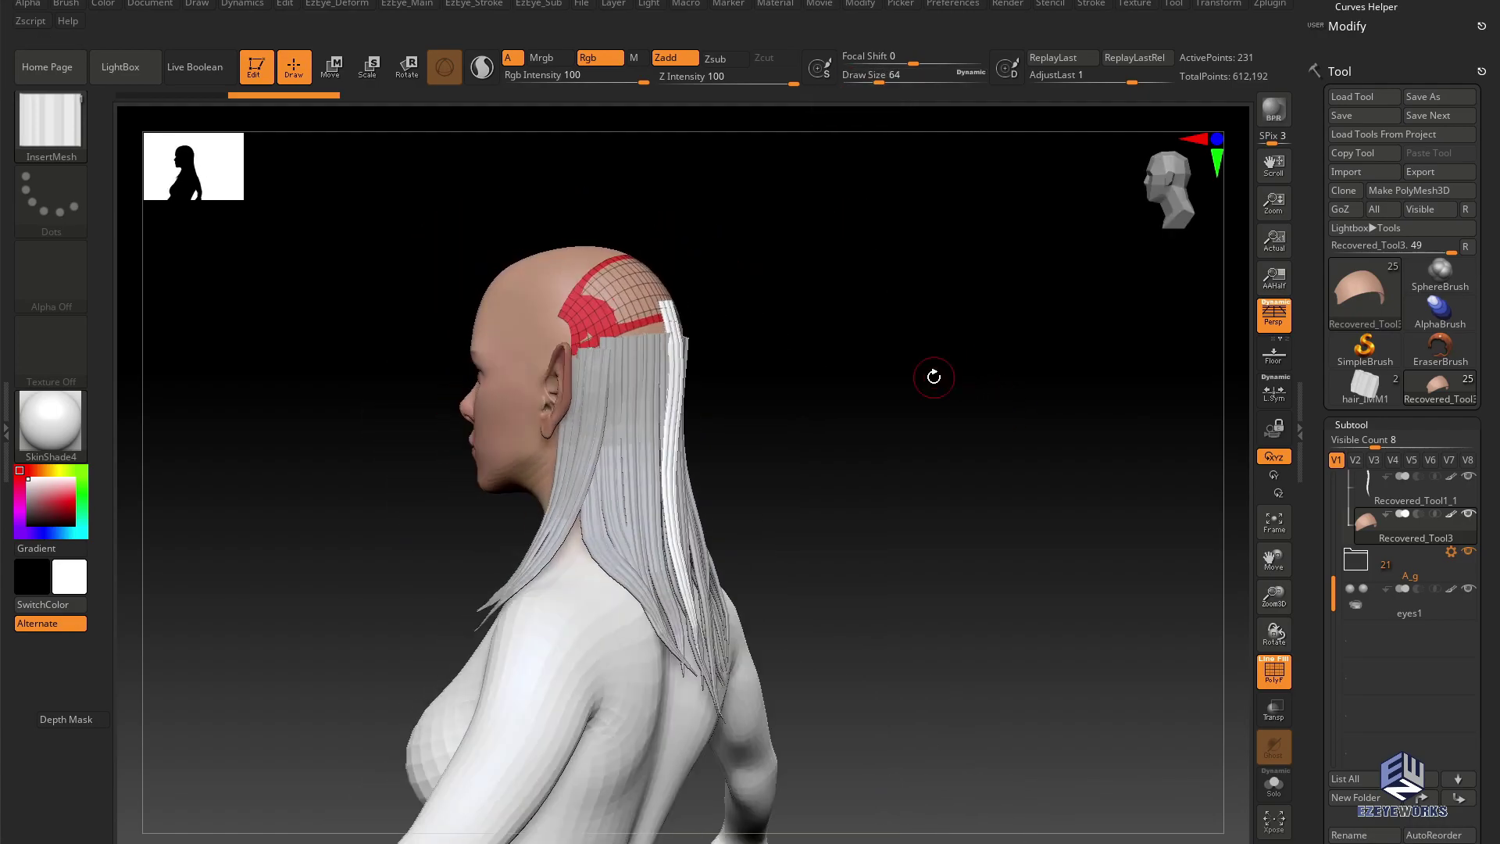
pyautogui.moveTo(447, 489); pyautogui.dragTo(500, 467)
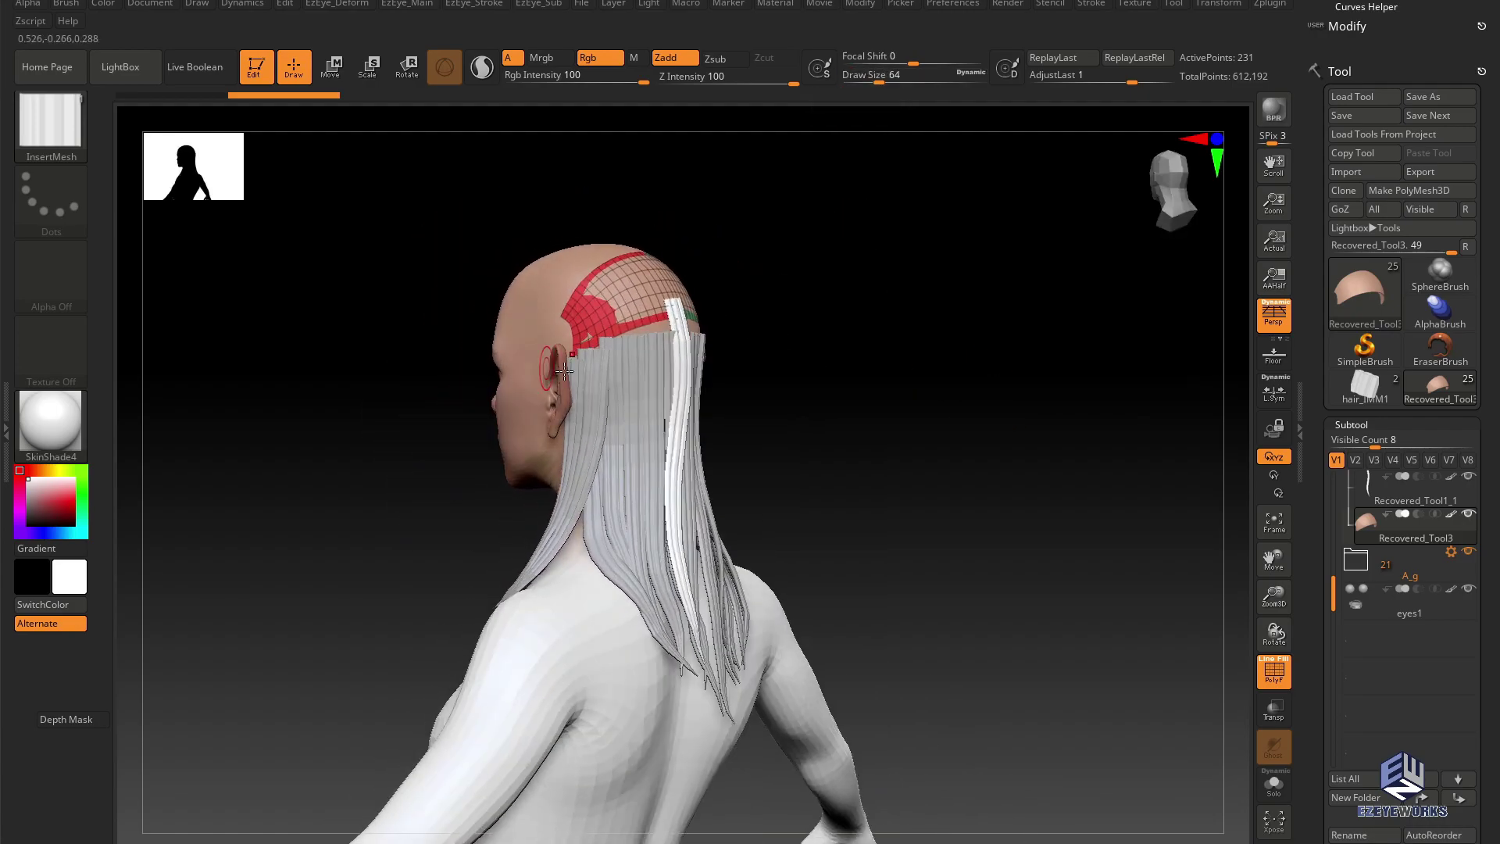
pyautogui.moveTo(351, 349)
pyautogui.mouseDown()
pyautogui.moveTo(372, 356)
pyautogui.moveTo(499, 268)
pyautogui.moveTo(364, 342)
pyautogui.mouseUp()
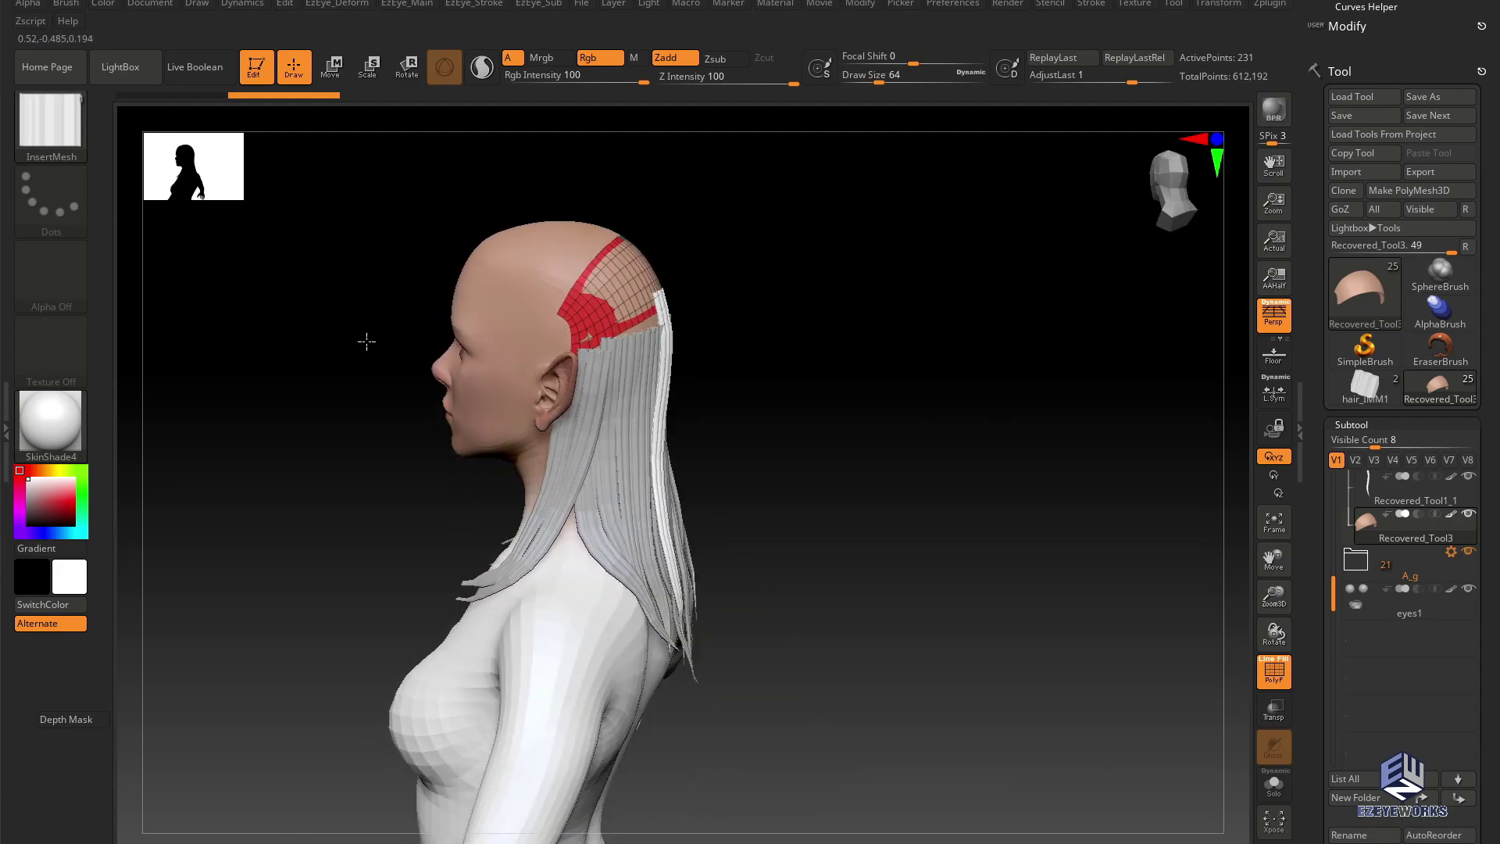
pyautogui.moveTo(779, 465); pyautogui.dragTo(735, 451)
pyautogui.moveTo(649, 310); pyautogui.dragTo(650, 297, button='right')
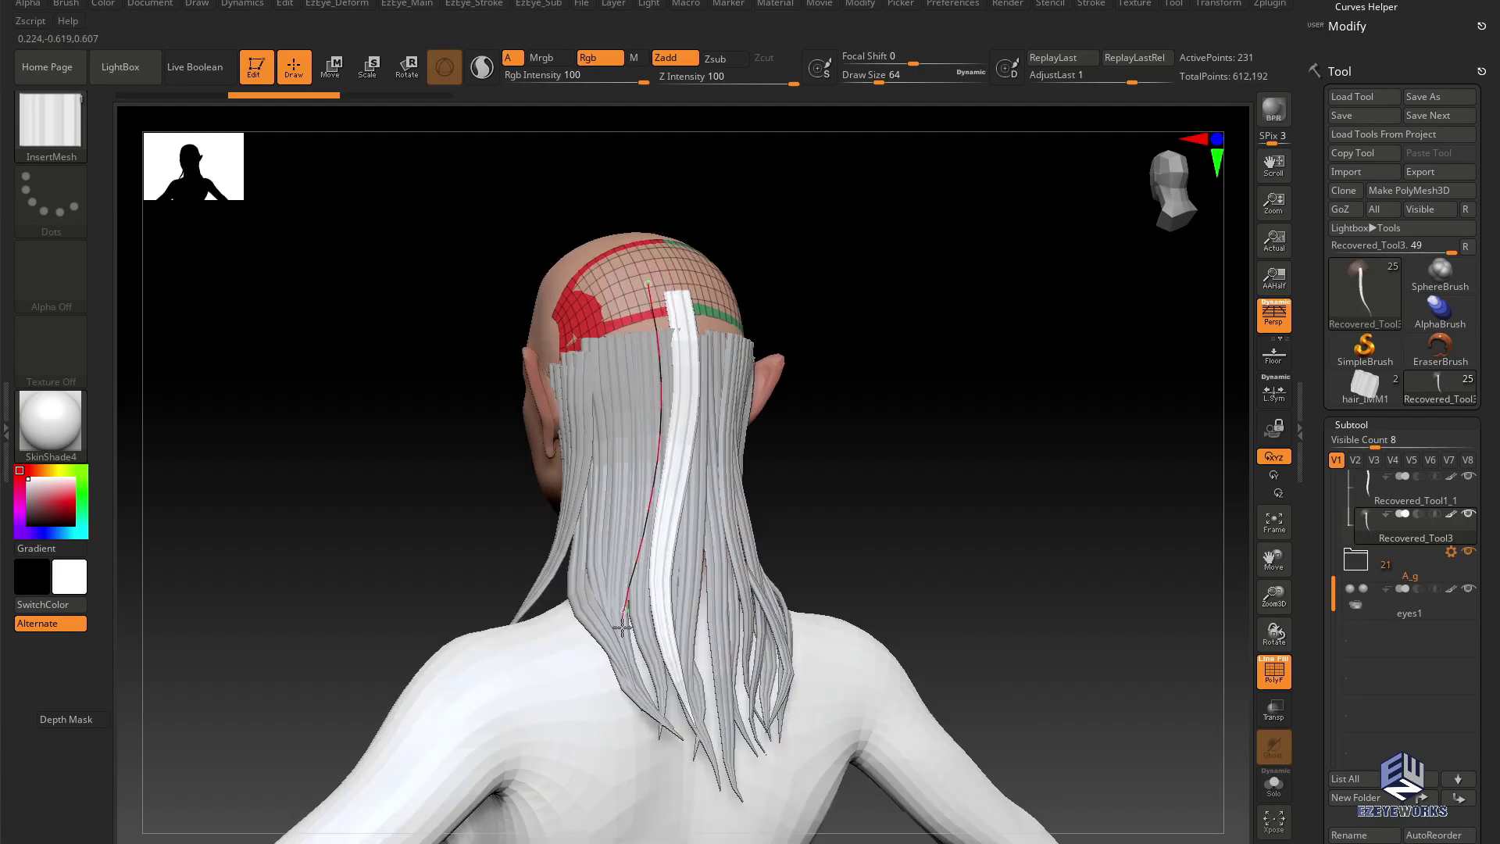
pyautogui.moveTo(636, 707); pyautogui.dragTo(635, 707)
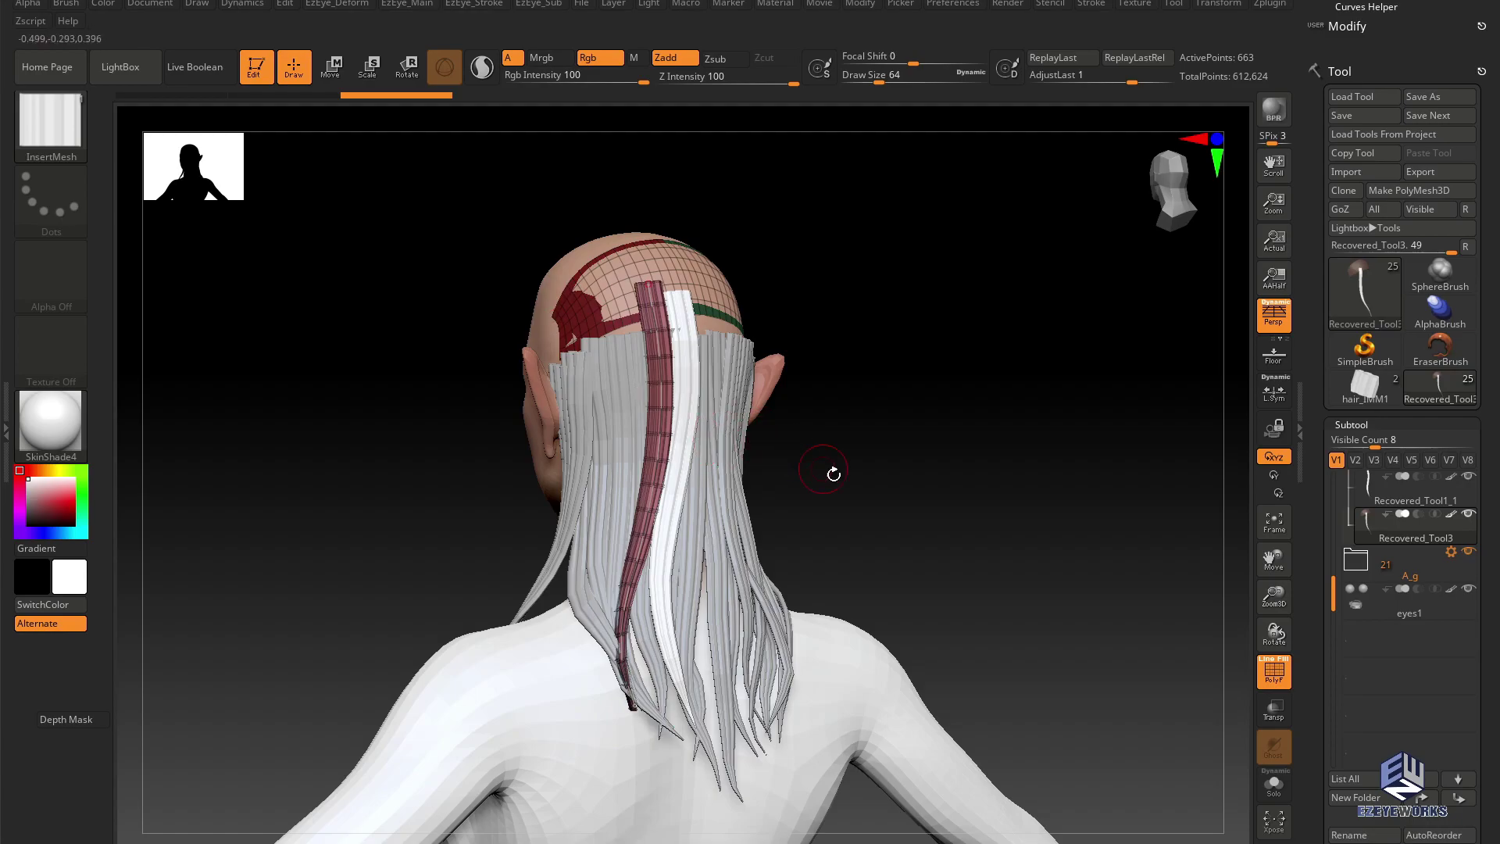
# - Split the masked points to separate the new strand, and make the scalp patch Recovered_Tool4 active
pyautogui.press('2')
pyautogui.click(889, 765)
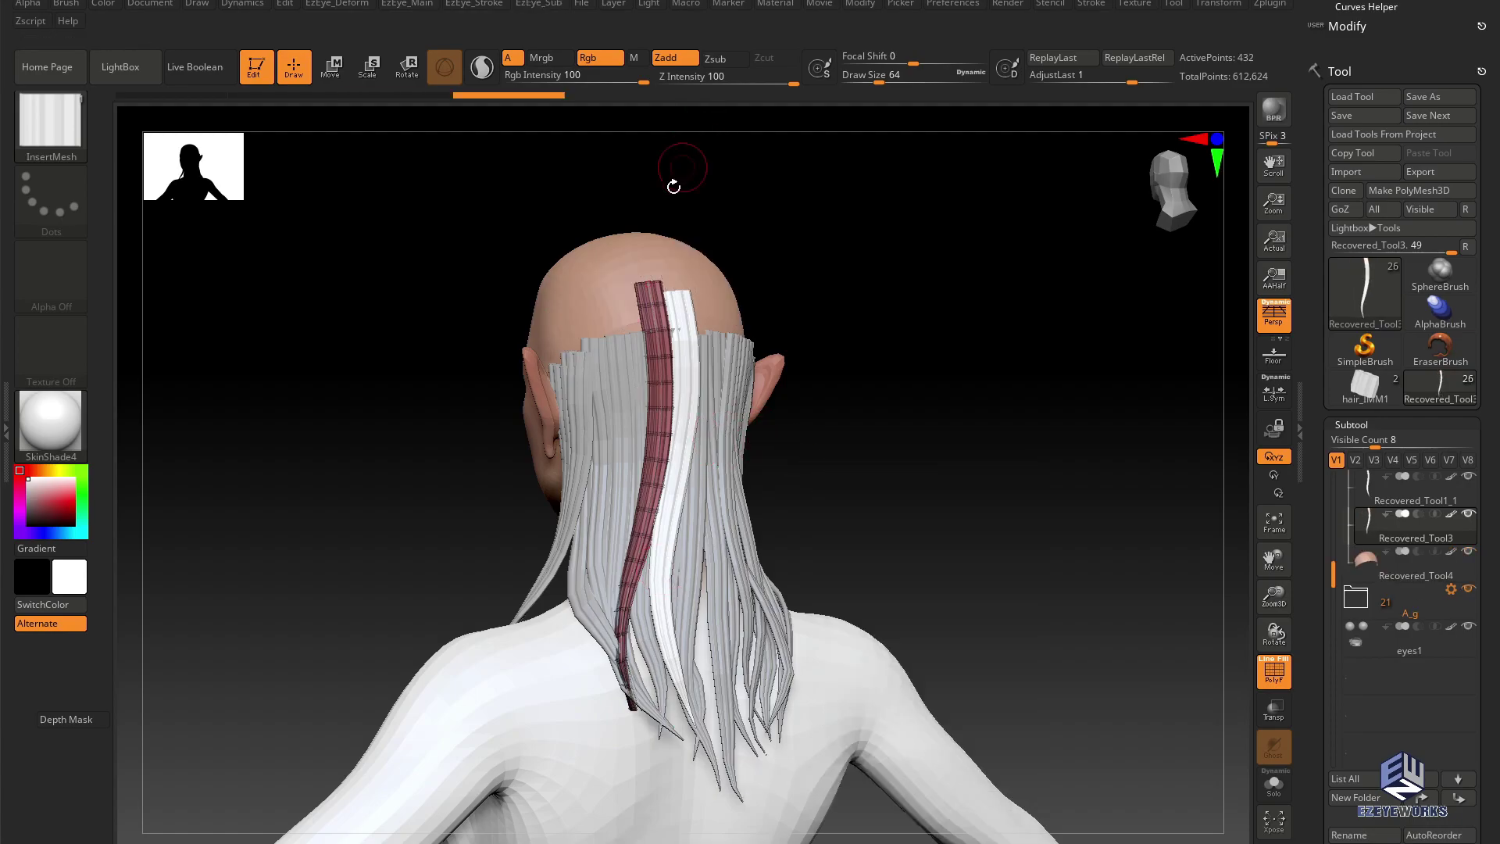
pyautogui.click(1394, 569)
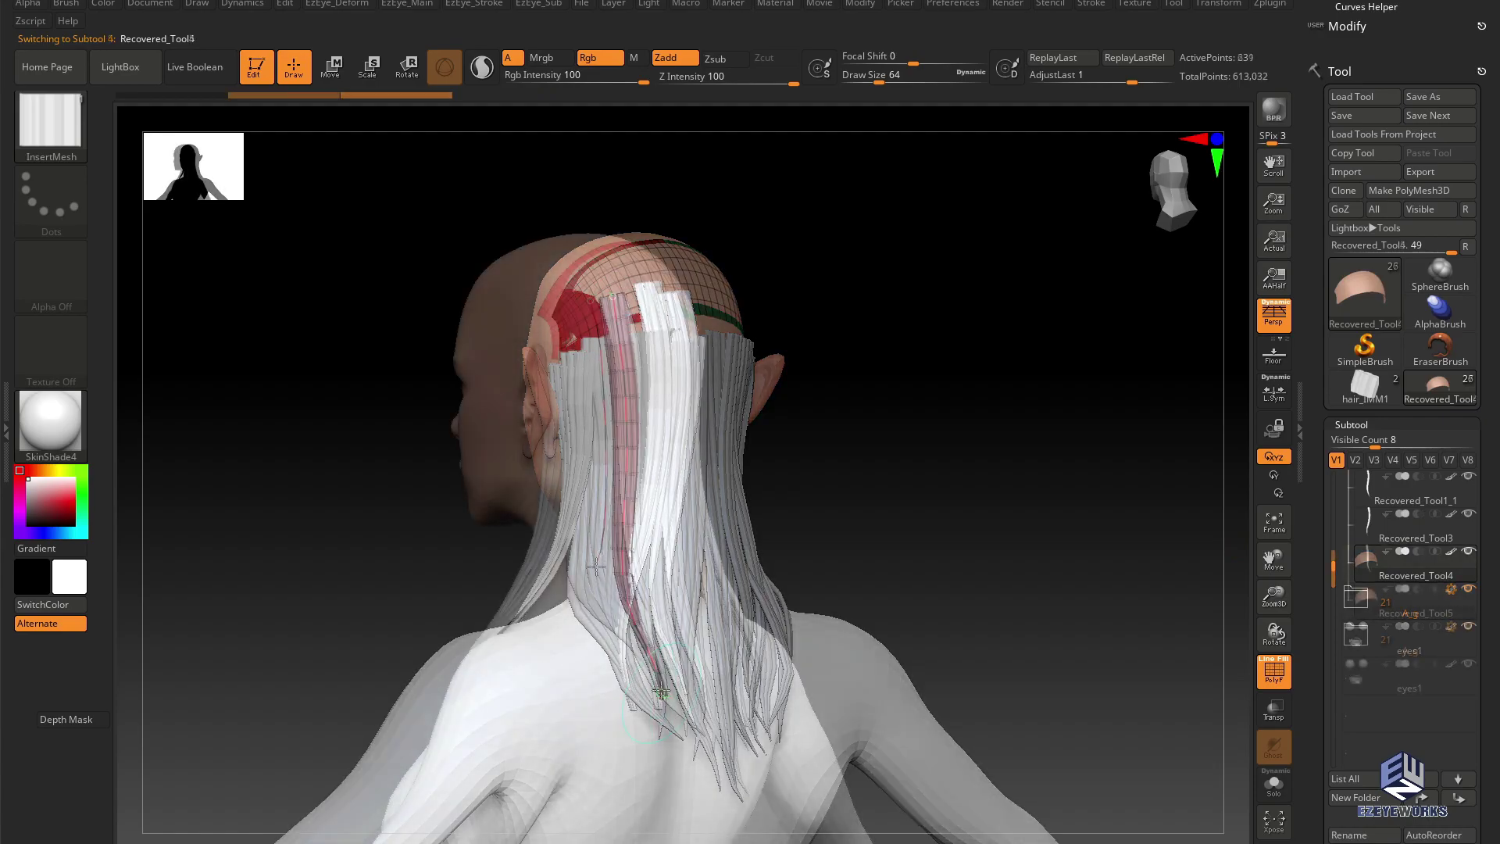
# - Extend the strand behind the ear forward over the shoulder from its lower end
pyautogui.moveTo(844, 606)
pyautogui.mouseDown()
pyautogui.moveTo(897, 606)
pyautogui.moveTo(914, 623)
pyautogui.mouseUp()
pyautogui.keyDown('alt'); pyautogui.moveTo(887, 469); pyautogui.dragTo(859, 517); pyautogui.keyUp('alt')
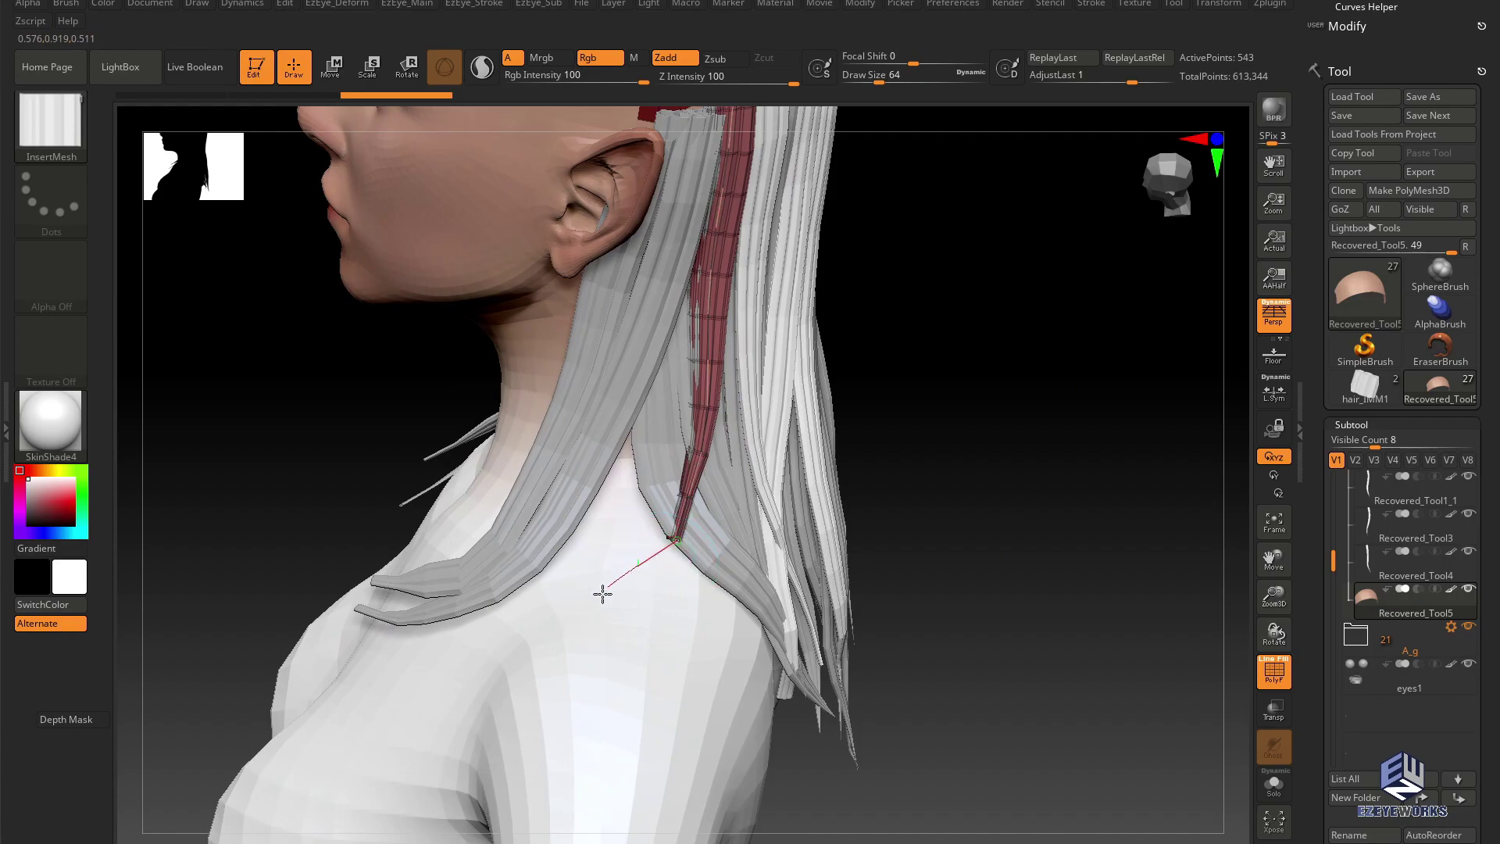
pyautogui.moveTo(511, 636); pyautogui.dragTo(508, 638)
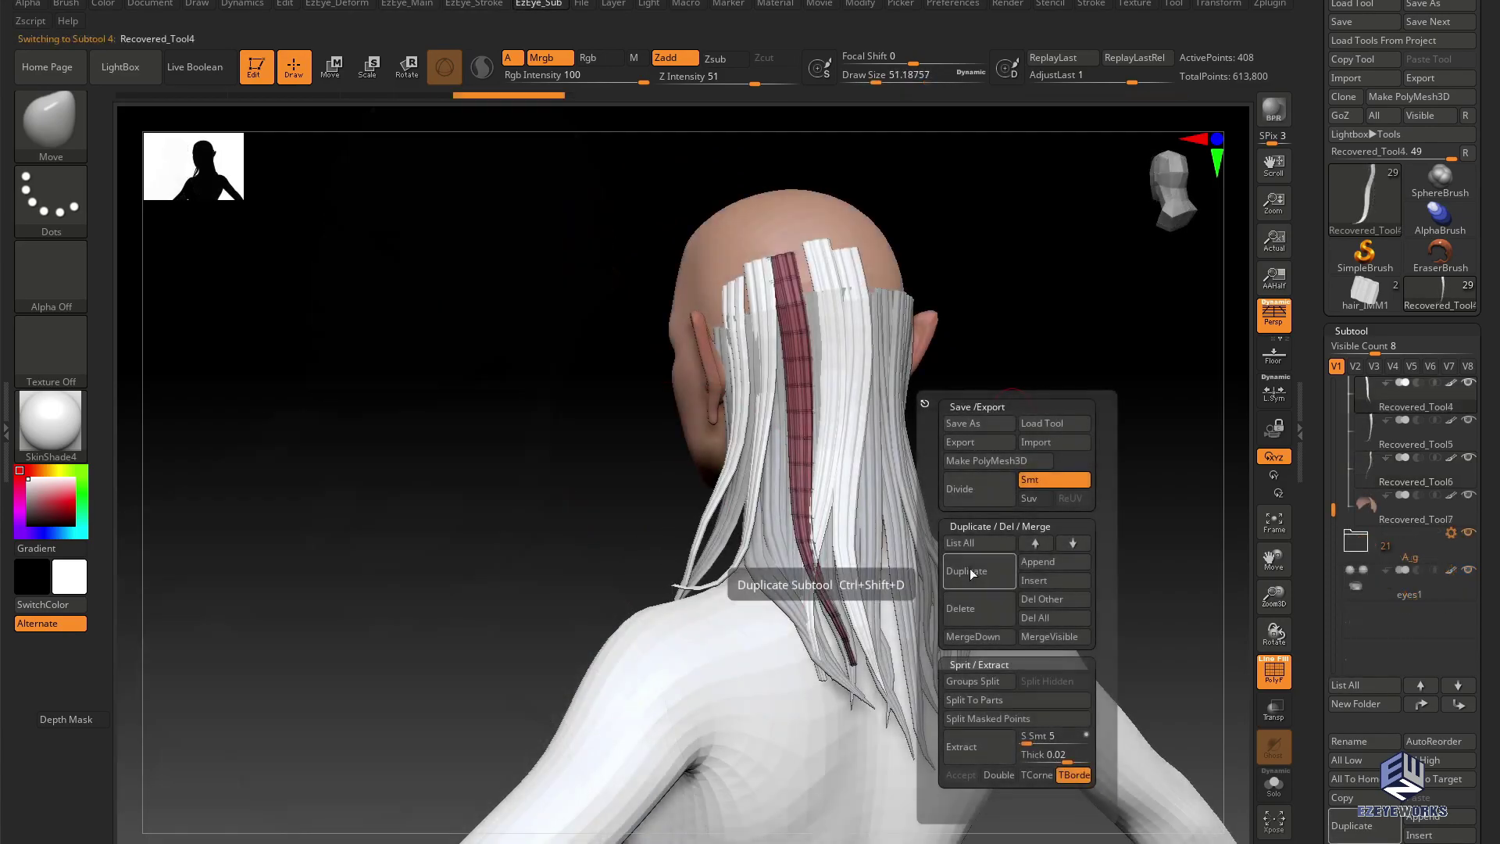
# - Duplicate the Recovered_Tool4 strand and reposition the copy with the transform gizmo over the neighbouring strands
pyautogui.click(973, 571)
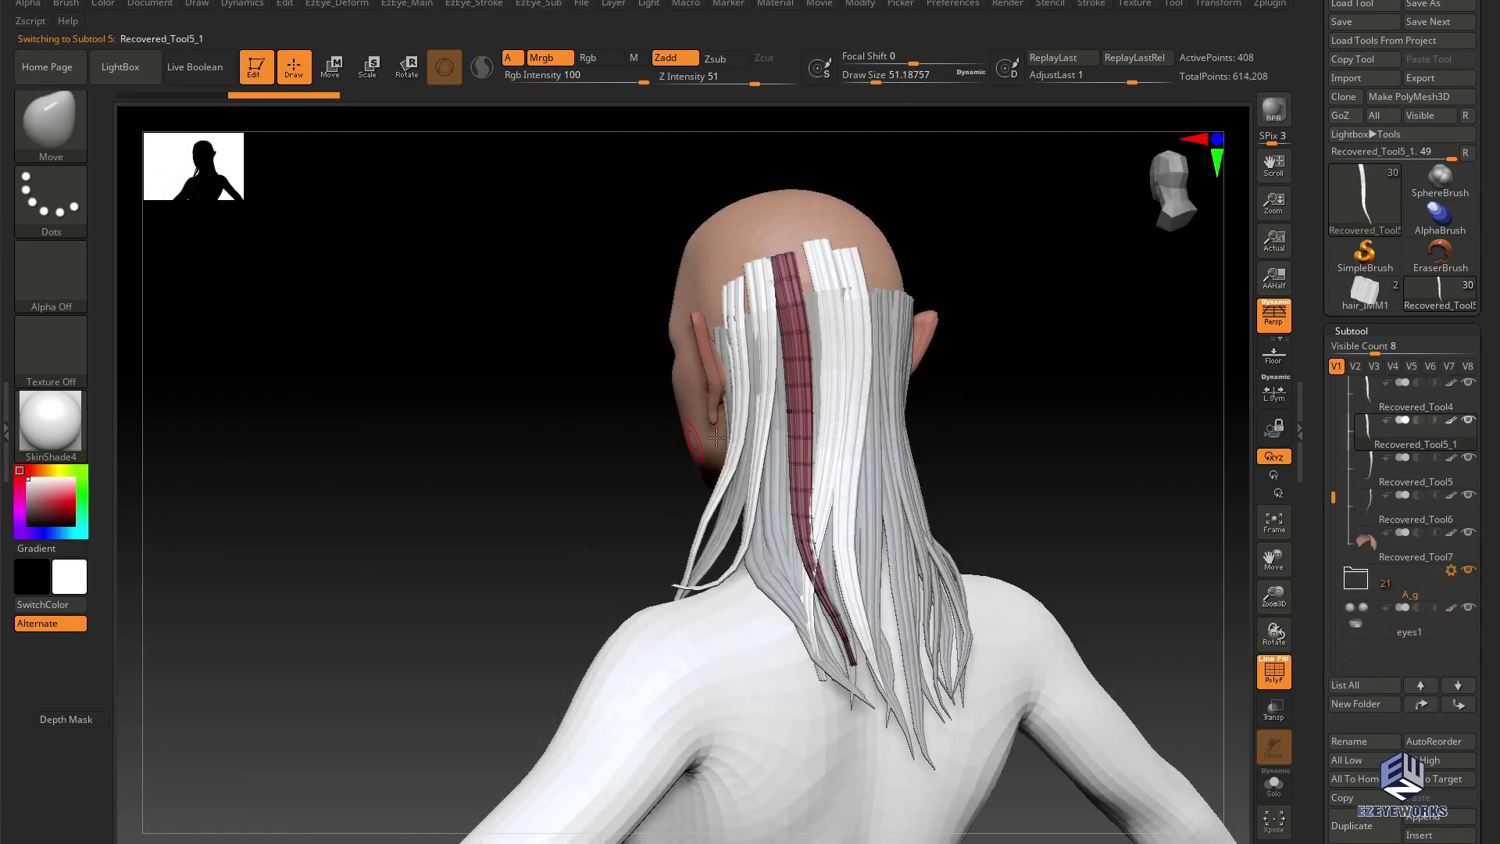
pyautogui.press('w')
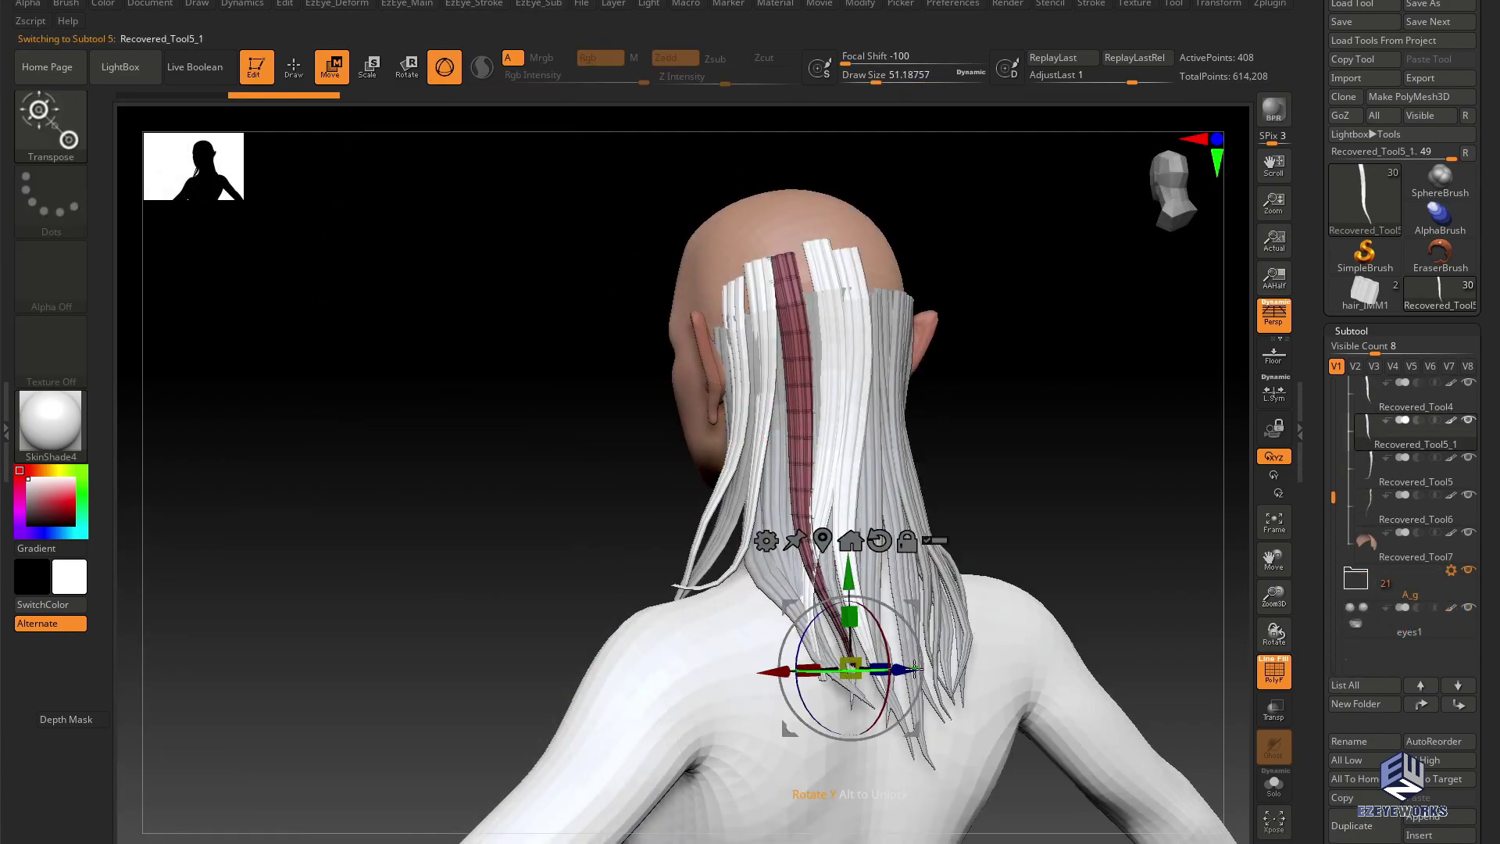
pyautogui.moveTo(1100, 488); pyautogui.dragTo(1125, 576)
pyautogui.moveTo(780, 693); pyautogui.dragTo(786, 691)
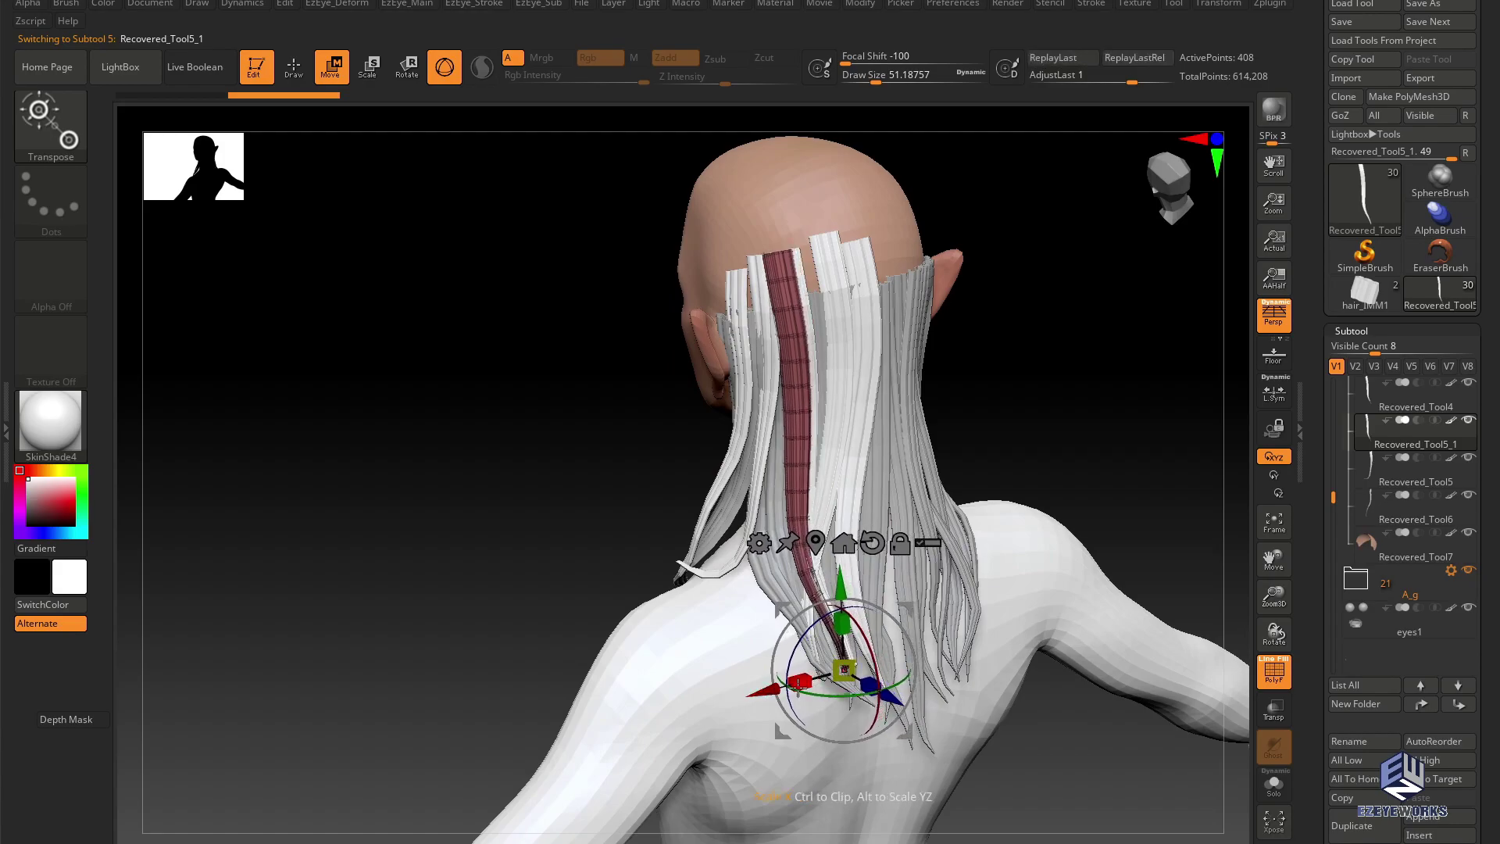
pyautogui.keyDown('alt'); pyautogui.click(867, 547); pyautogui.keyUp('alt')
pyautogui.keyDown('shift'); pyautogui.moveTo(1037, 472); pyautogui.dragTo(986, 492); pyautogui.keyUp('shift')
pyautogui.keyDown('alt'); pyautogui.moveTo(913, 608); pyautogui.dragTo(897, 215); pyautogui.keyUp('alt')
pyautogui.moveTo(704, 328); pyautogui.dragTo(984, 364)
pyautogui.keyDown('alt'); pyautogui.moveTo(742, 277); pyautogui.dragTo(666, 277); pyautogui.keyUp('alt')
pyautogui.moveTo(931, 356); pyautogui.dragTo(684, 264)
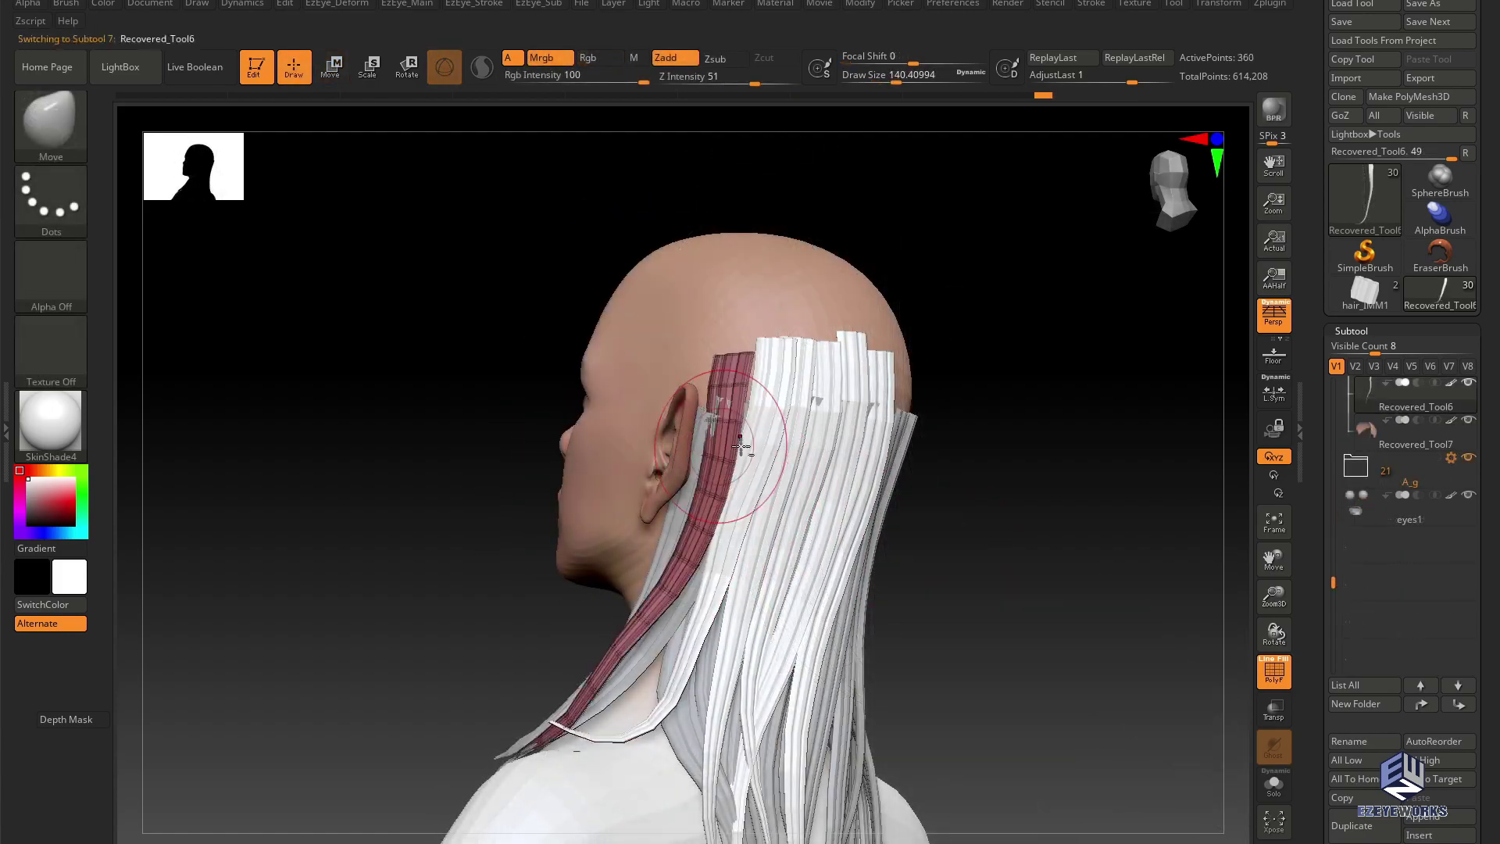
# - Duplicate the Recovered_Tool6 hair strand behind the left ear and mirror the copy to the other side
pyautogui.moveTo(821, 438); pyautogui.dragTo(953, 391)
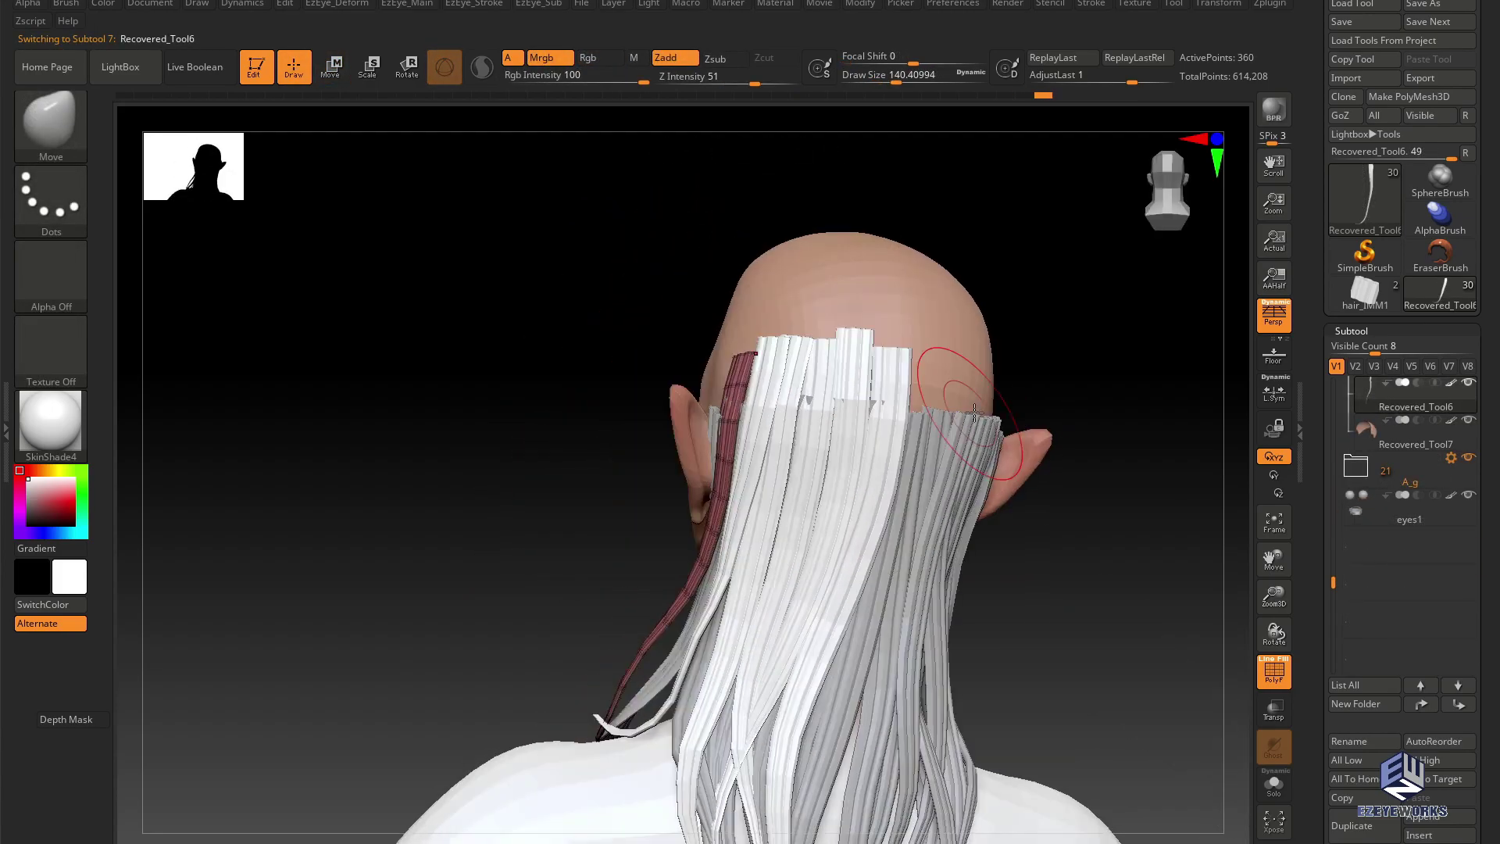
pyautogui.press('space')
pyautogui.click(1071, 631)
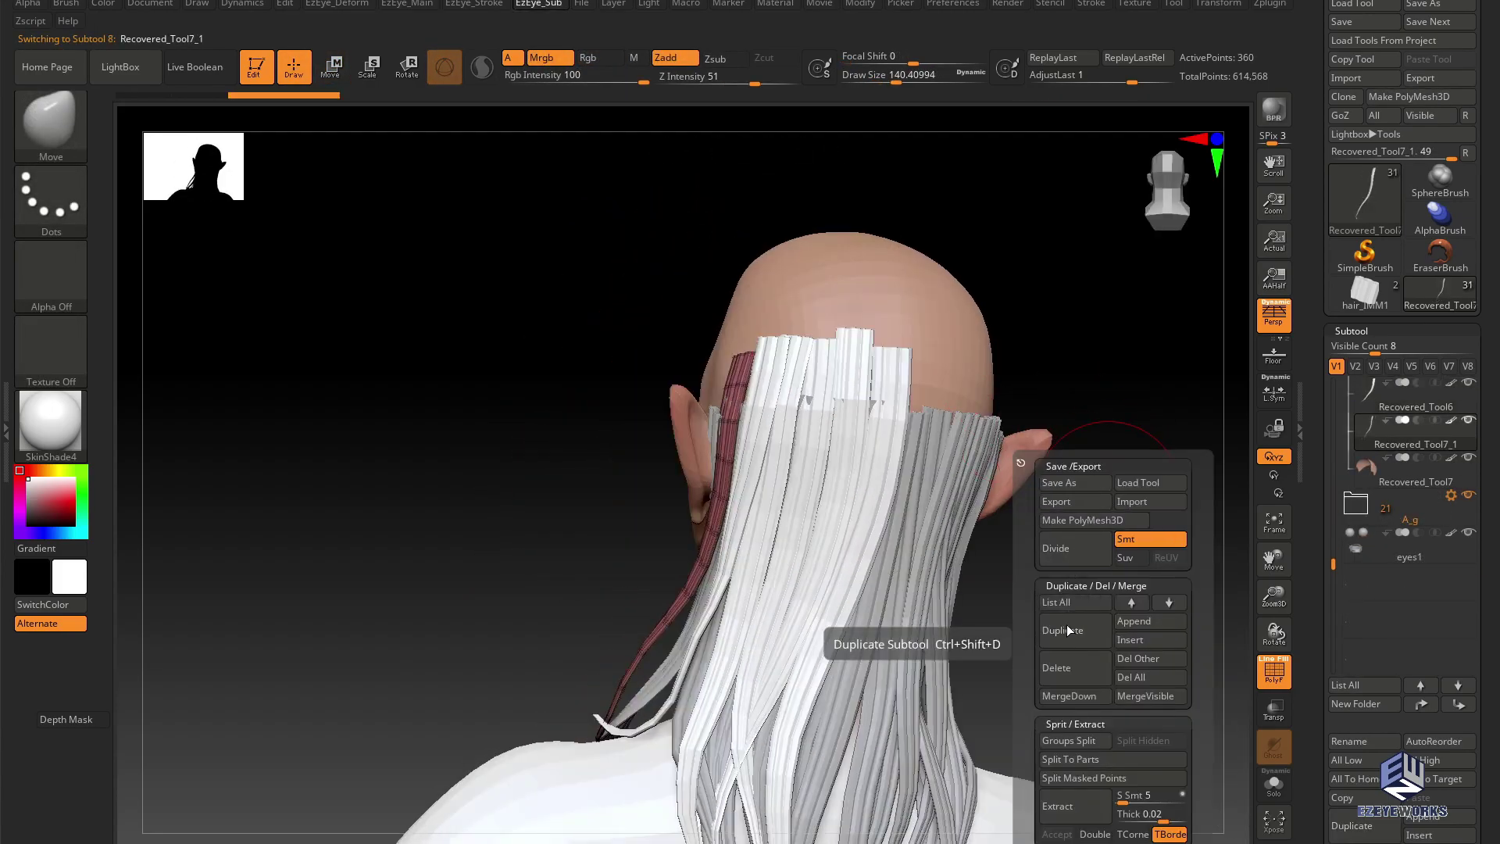
# - Duplicate the Recovered_Tool5 hair strand and mirror the copy to the opposite side of the head
pyautogui.keyDown('alt'); pyautogui.click(766, 402); pyautogui.keyUp('alt')
pyautogui.press('space')
pyautogui.press('space')
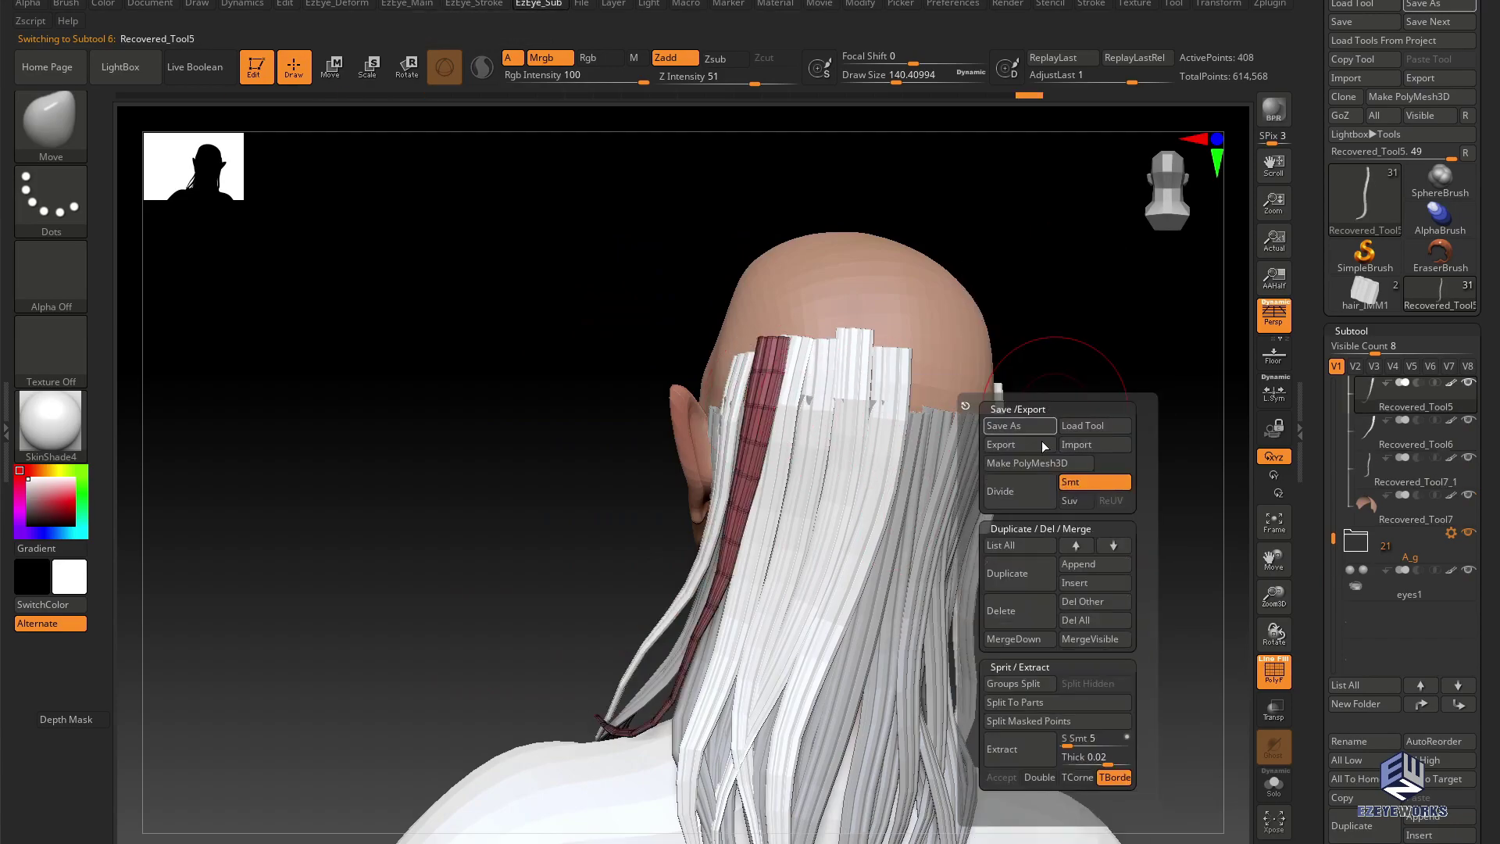
pyautogui.click(1017, 579)
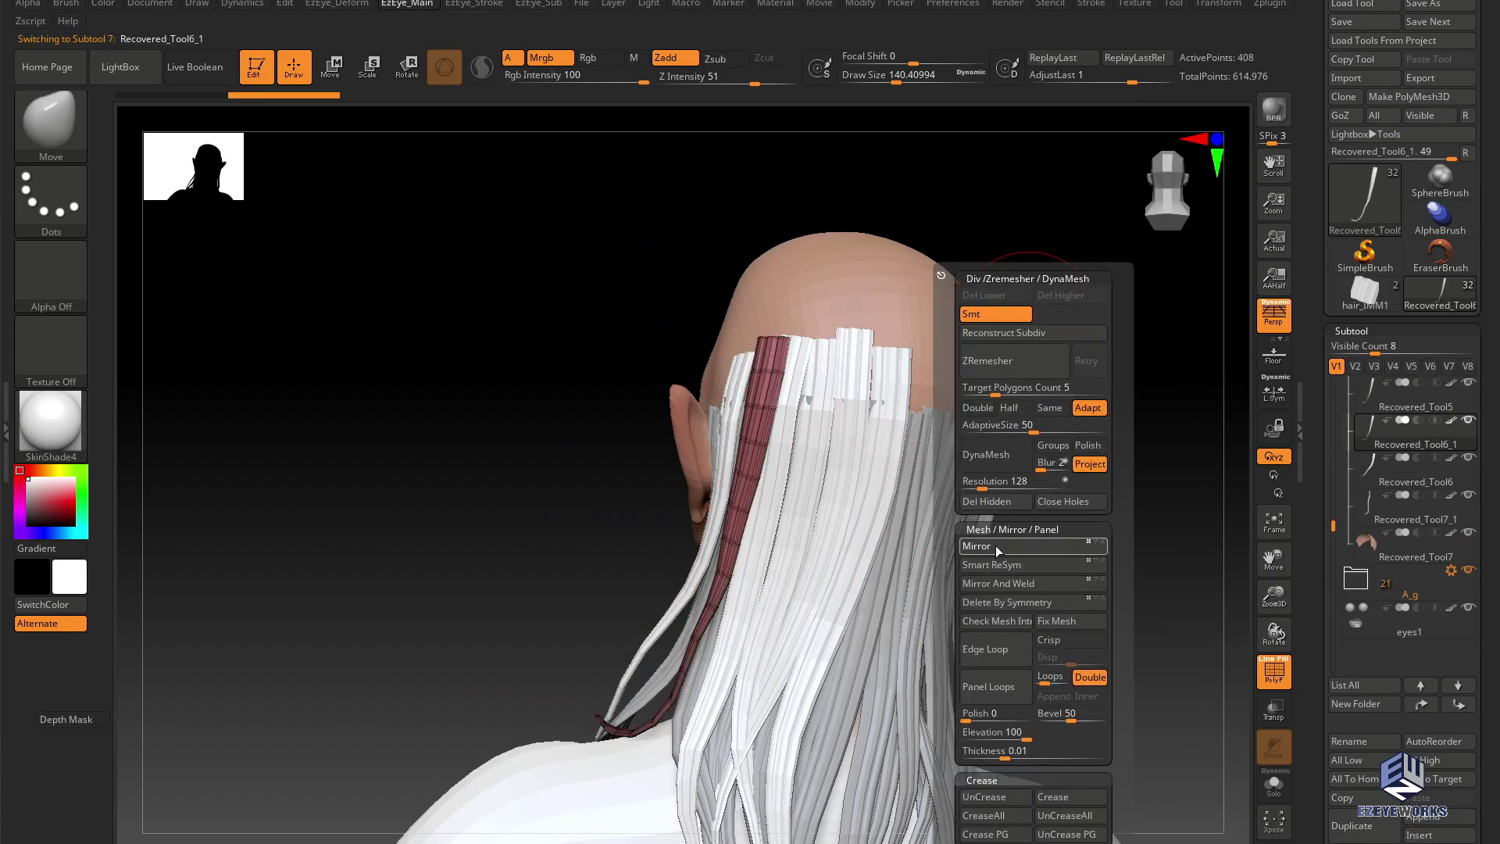
pyautogui.click(997, 551)
# - Duplicate the Recovered_Tool5_1 strand on the back of the head and mirror the copy across
pyautogui.keyDown('alt'); pyautogui.click(793, 461); pyautogui.keyUp('alt')
pyautogui.press('space')
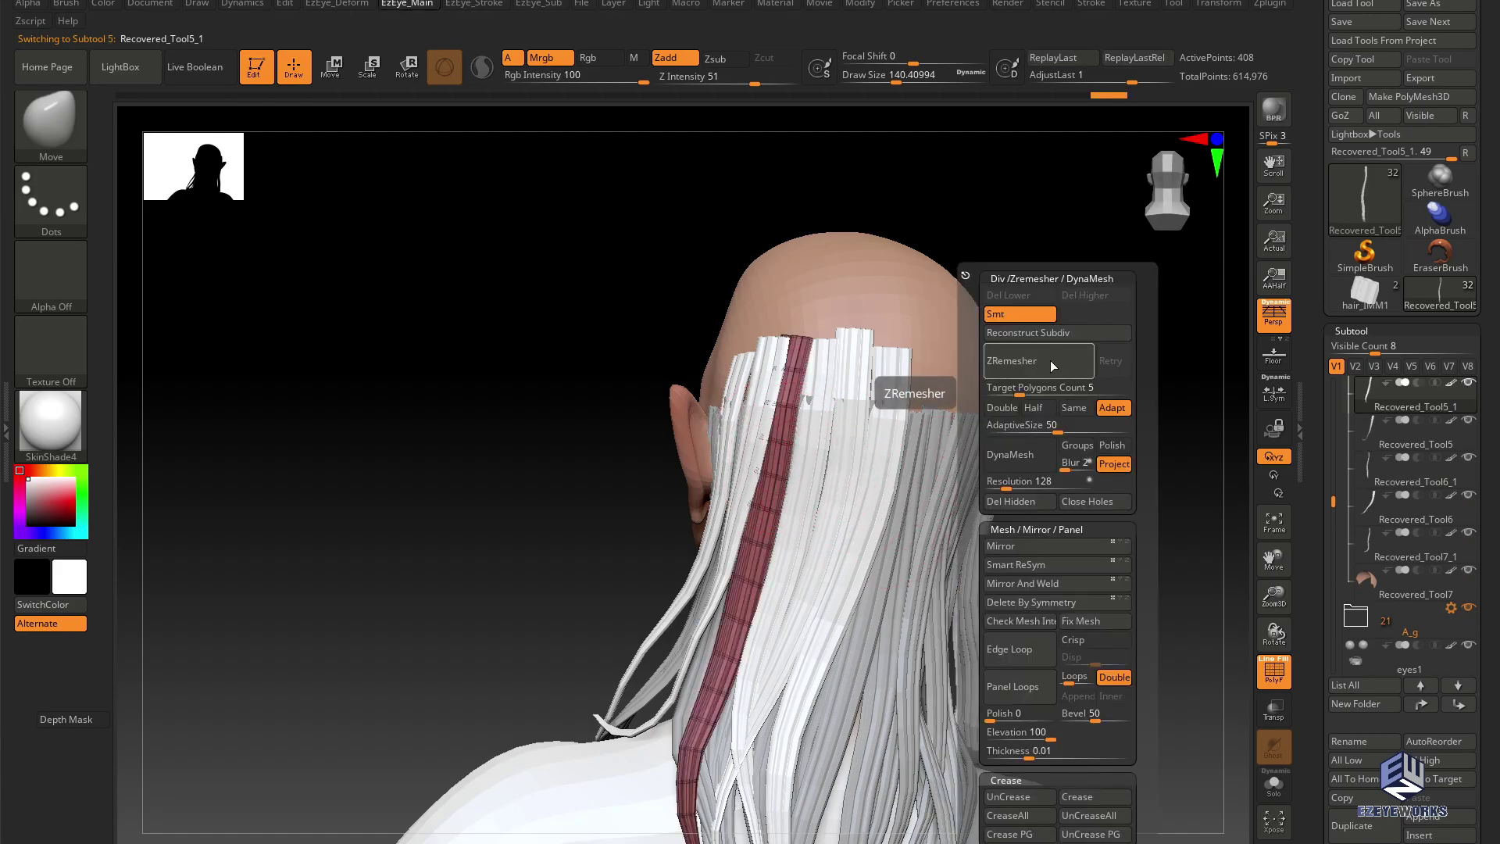
pyautogui.press('space')
pyautogui.click(1010, 481)
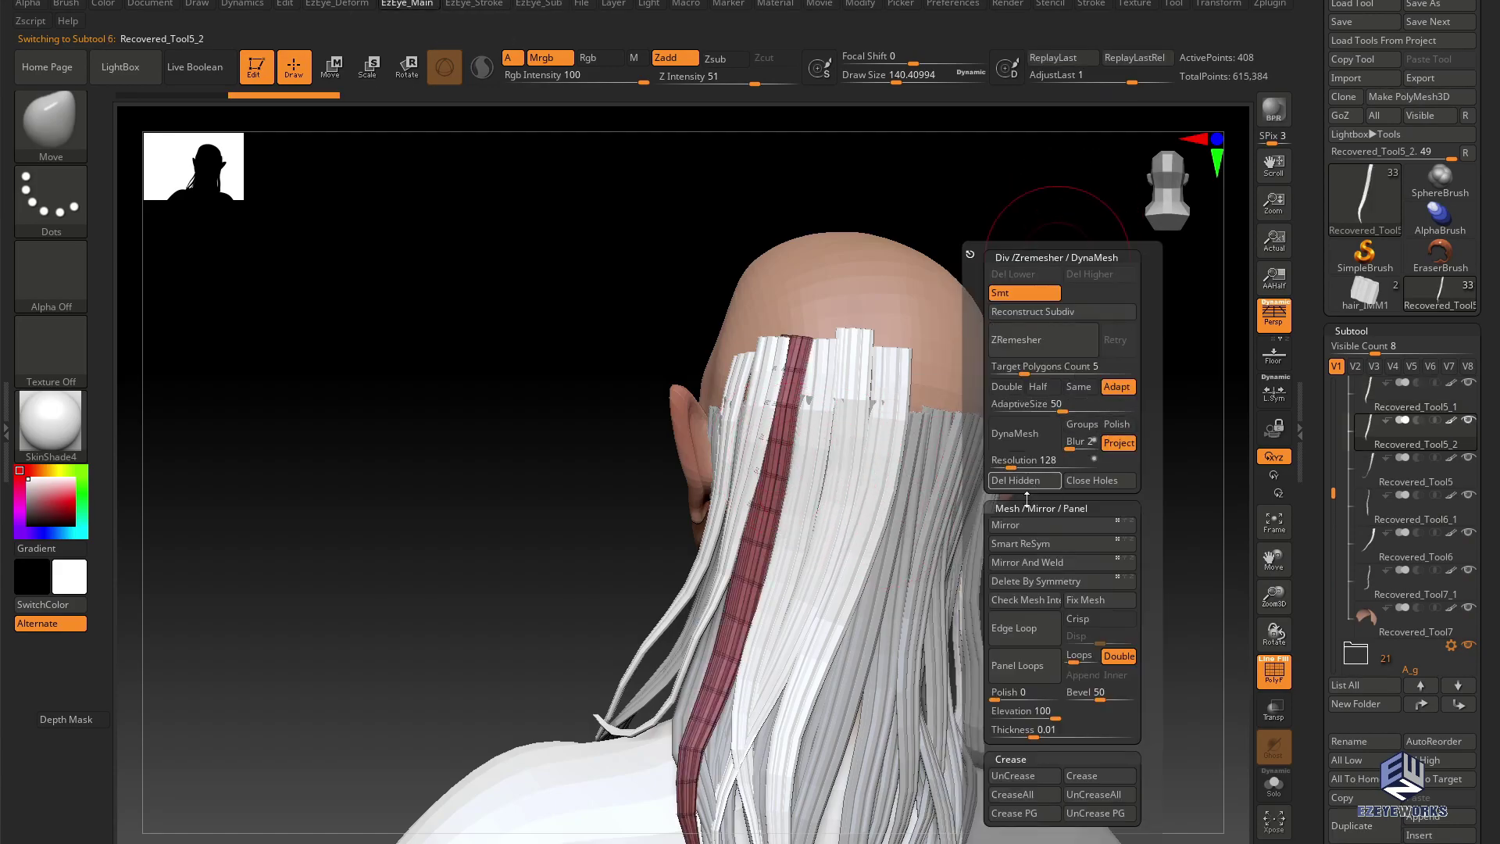
pyautogui.click(1016, 525)
# - Duplicate the Recovered_Tool4 hair strand and mirror the copy to the right side of the head
pyautogui.keyDown('alt'); pyautogui.click(819, 426); pyautogui.keyUp('alt')
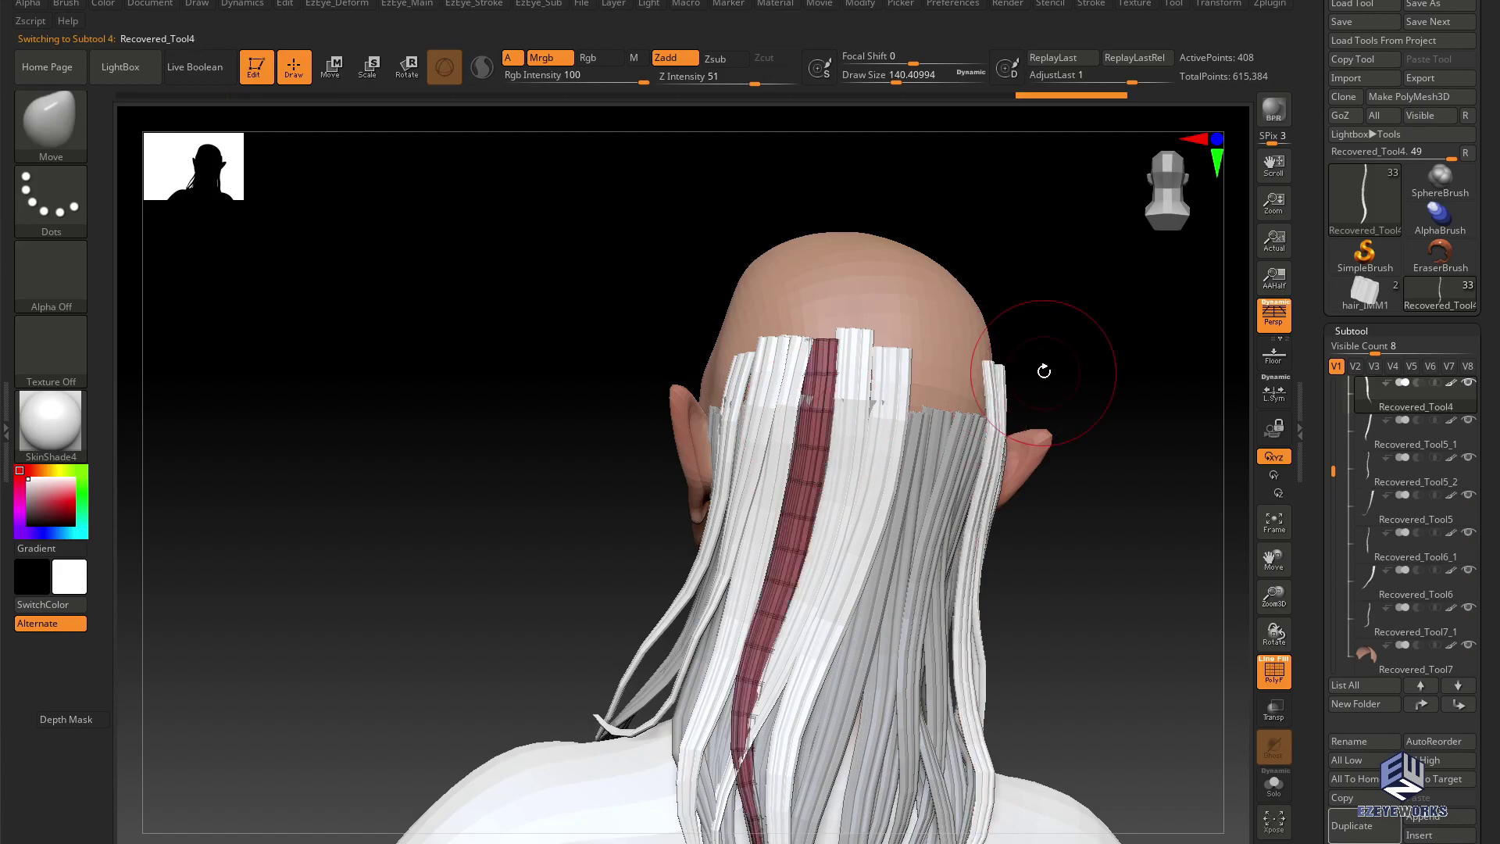
pyautogui.press('space')
pyautogui.click(1035, 539)
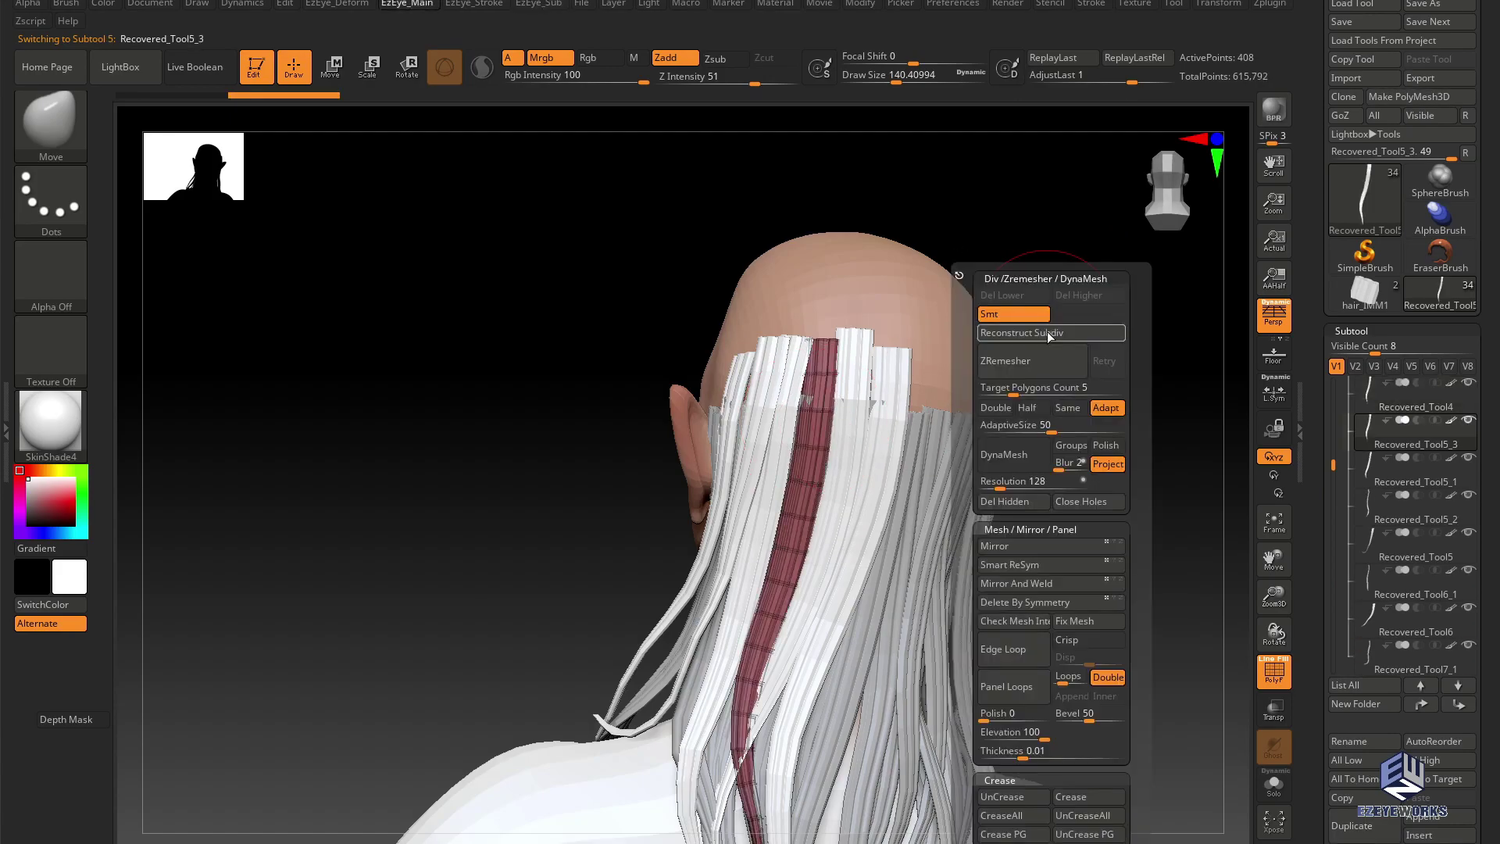
pyautogui.click(1022, 546)
# - Duplicate the Recovered_Tool1_1 strand near the middle of the back hair and mirror the copy
pyautogui.moveTo(636, 442); pyautogui.dragTo(659, 372)
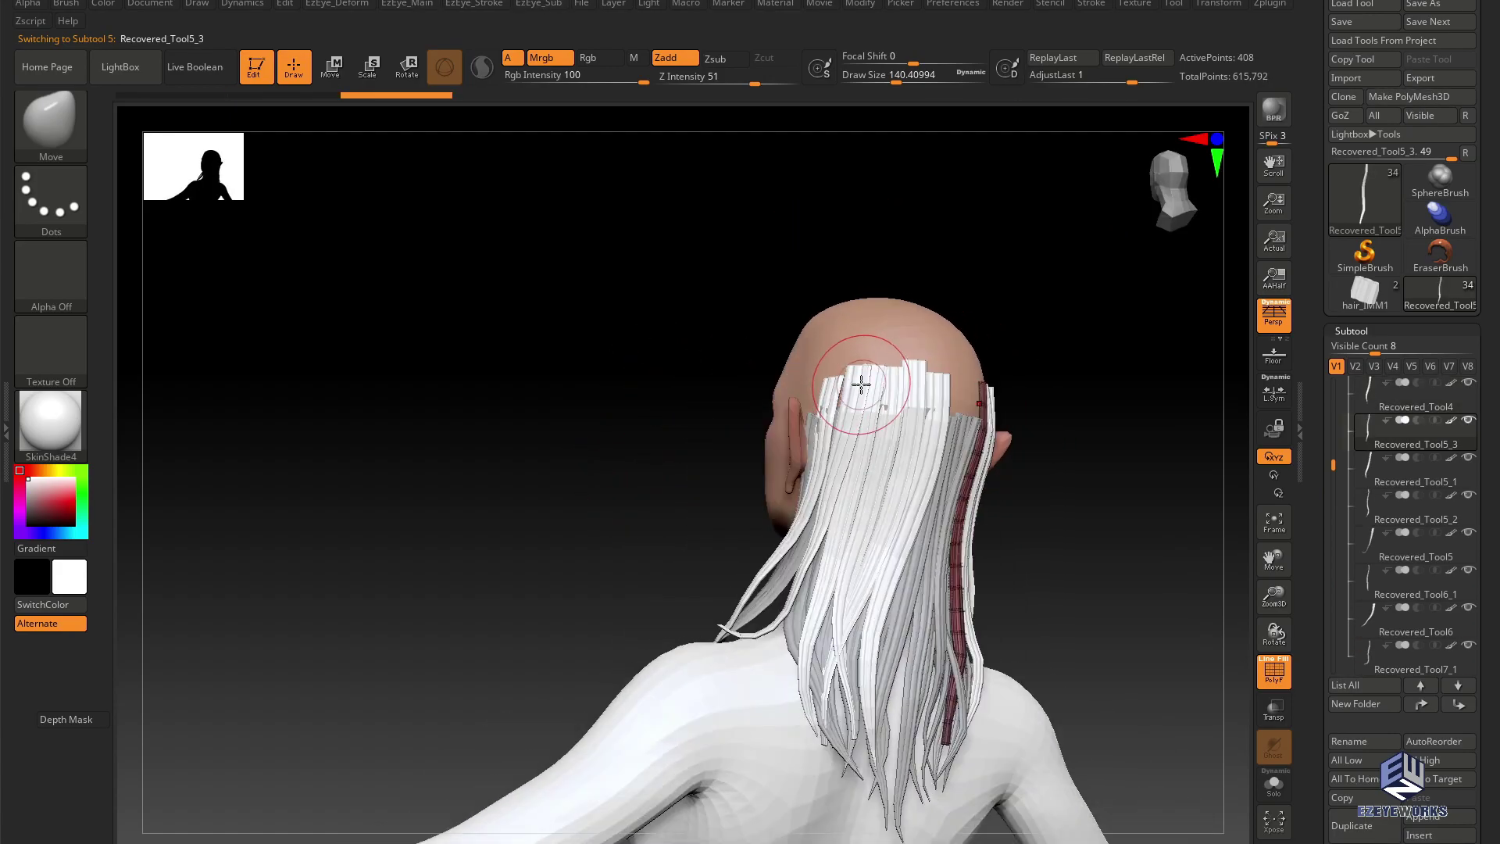
pyautogui.moveTo(1071, 388); pyautogui.dragTo(887, 401)
pyautogui.keyDown('alt'); pyautogui.click(923, 393); pyautogui.keyUp('alt')
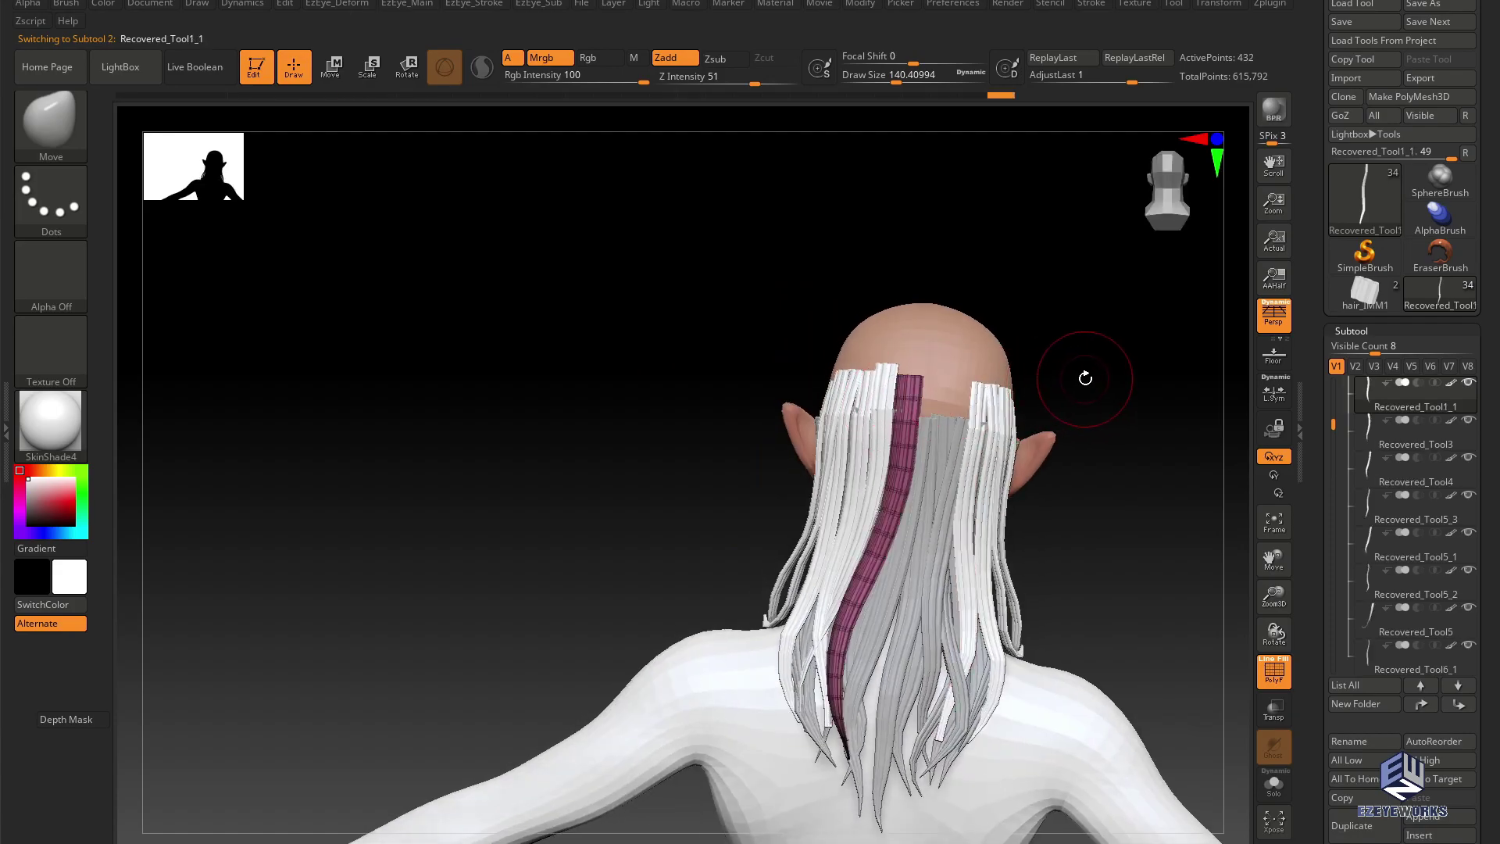
pyautogui.press('1')
pyautogui.press('2')
pyautogui.click(1050, 553)
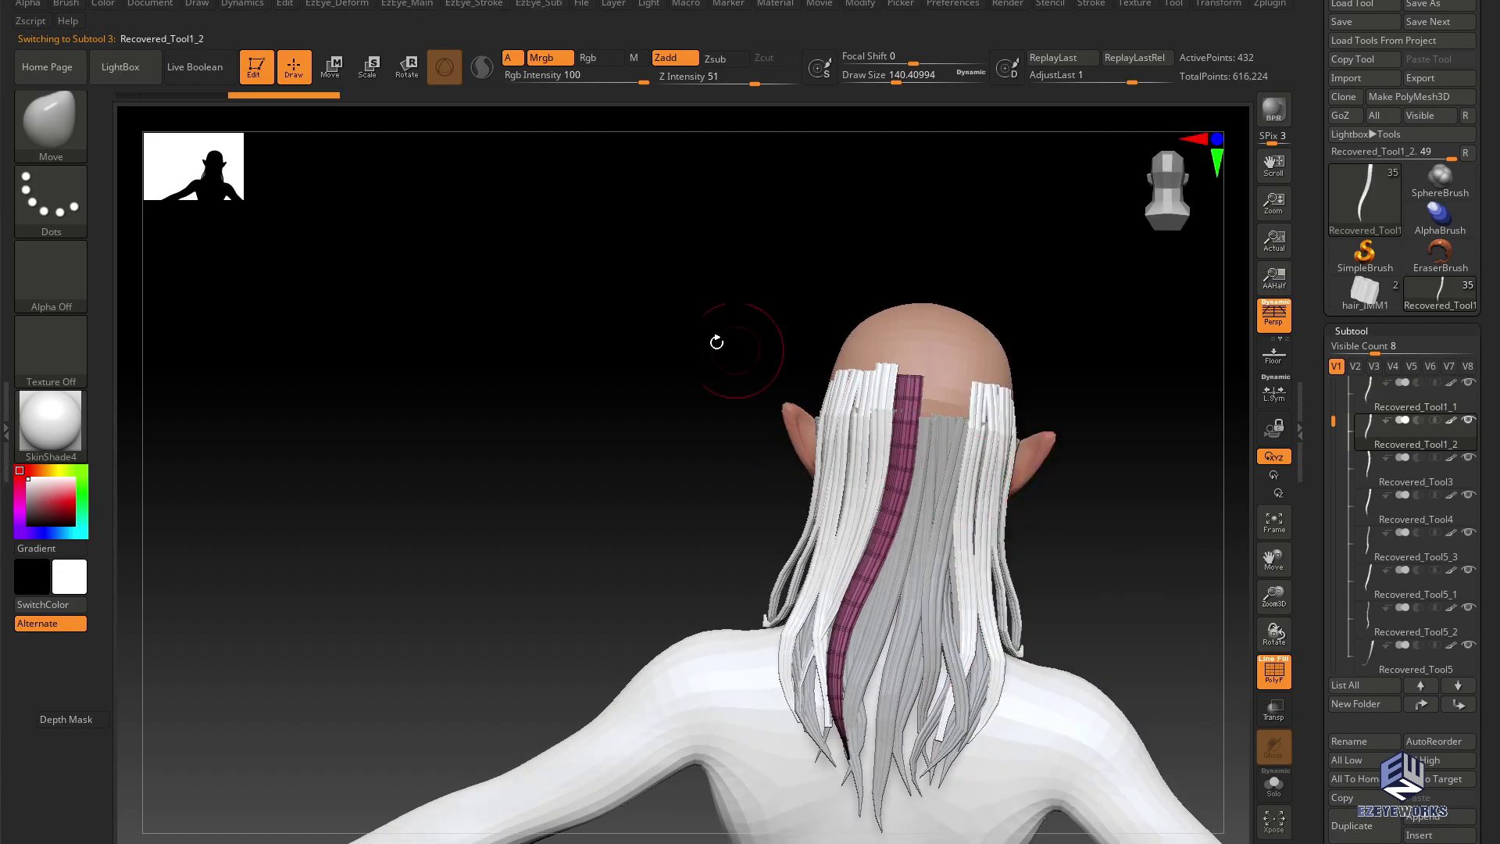
pyautogui.press('1')
pyautogui.click(703, 547)
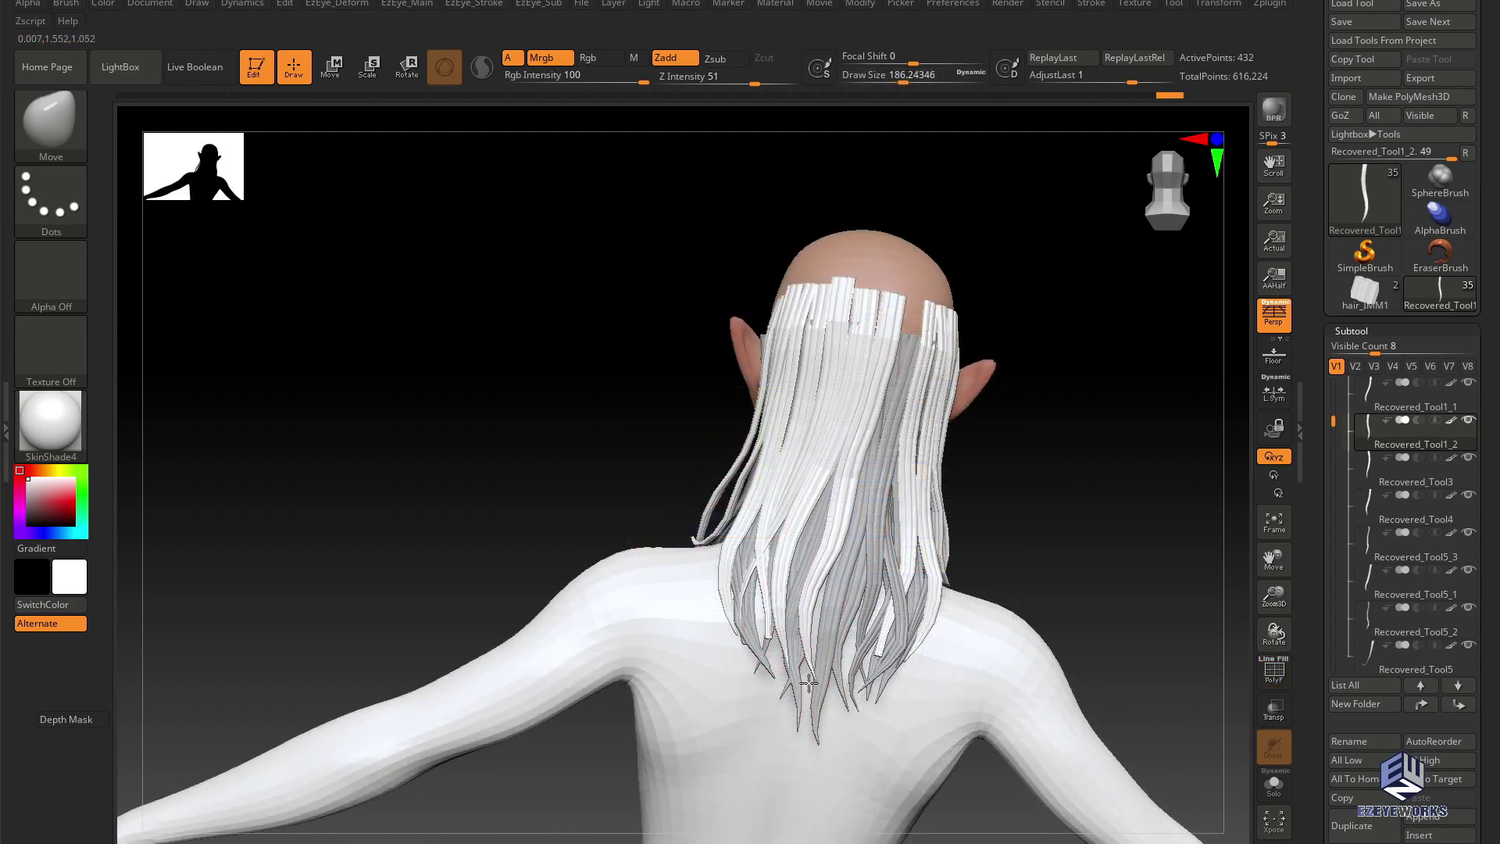
# - Duplicate the Recovered_Tool3 hair strand and mirror the copy to the other side of the back hair
pyautogui.keyDown('alt'); pyautogui.click(864, 309); pyautogui.keyUp('alt')
pyautogui.hotkey('shift', 'f')
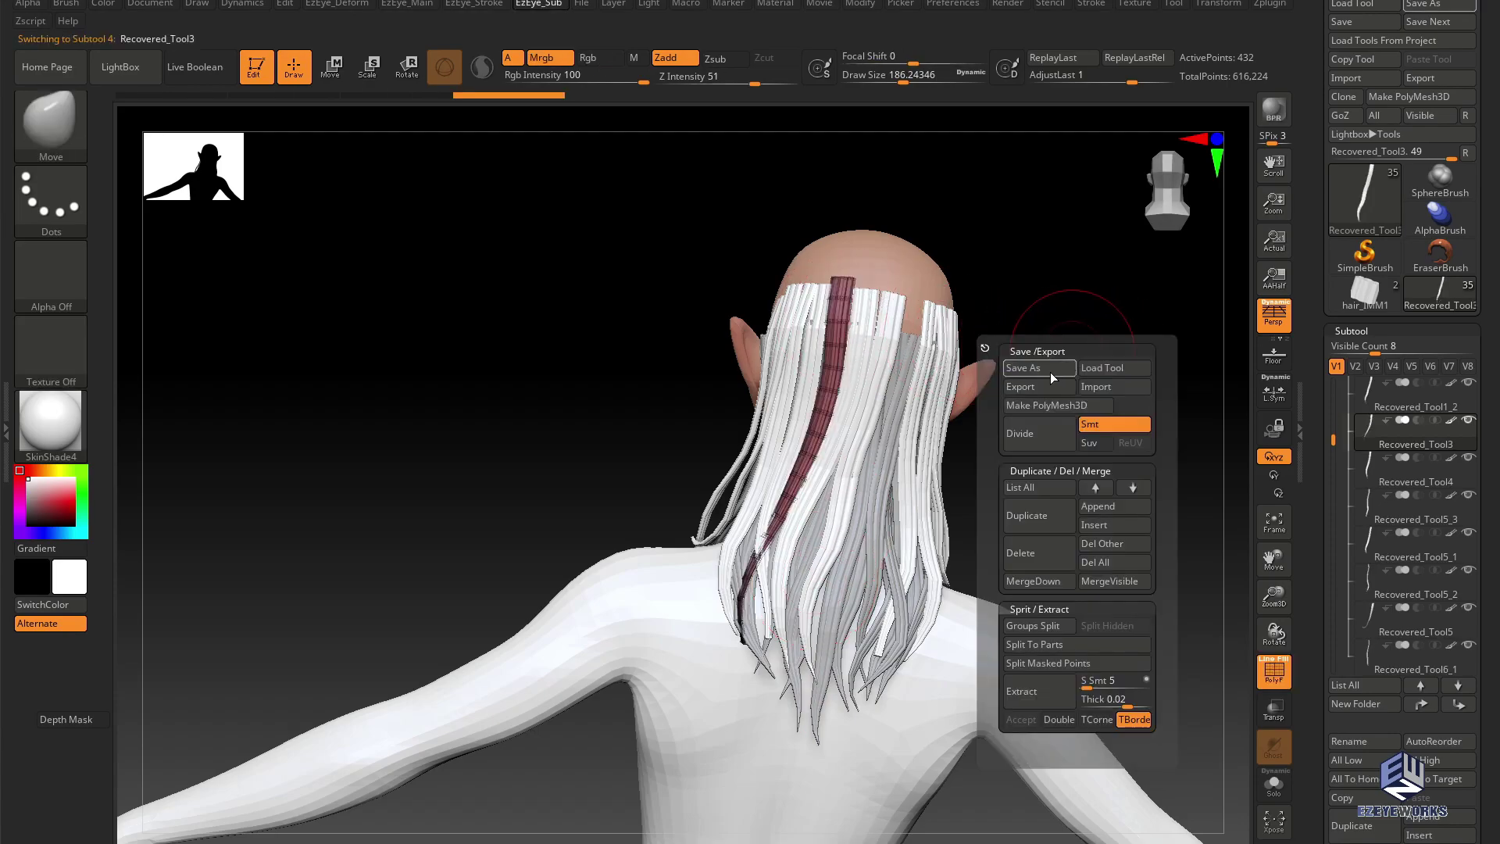
pyautogui.click(1043, 513)
pyautogui.press('1')
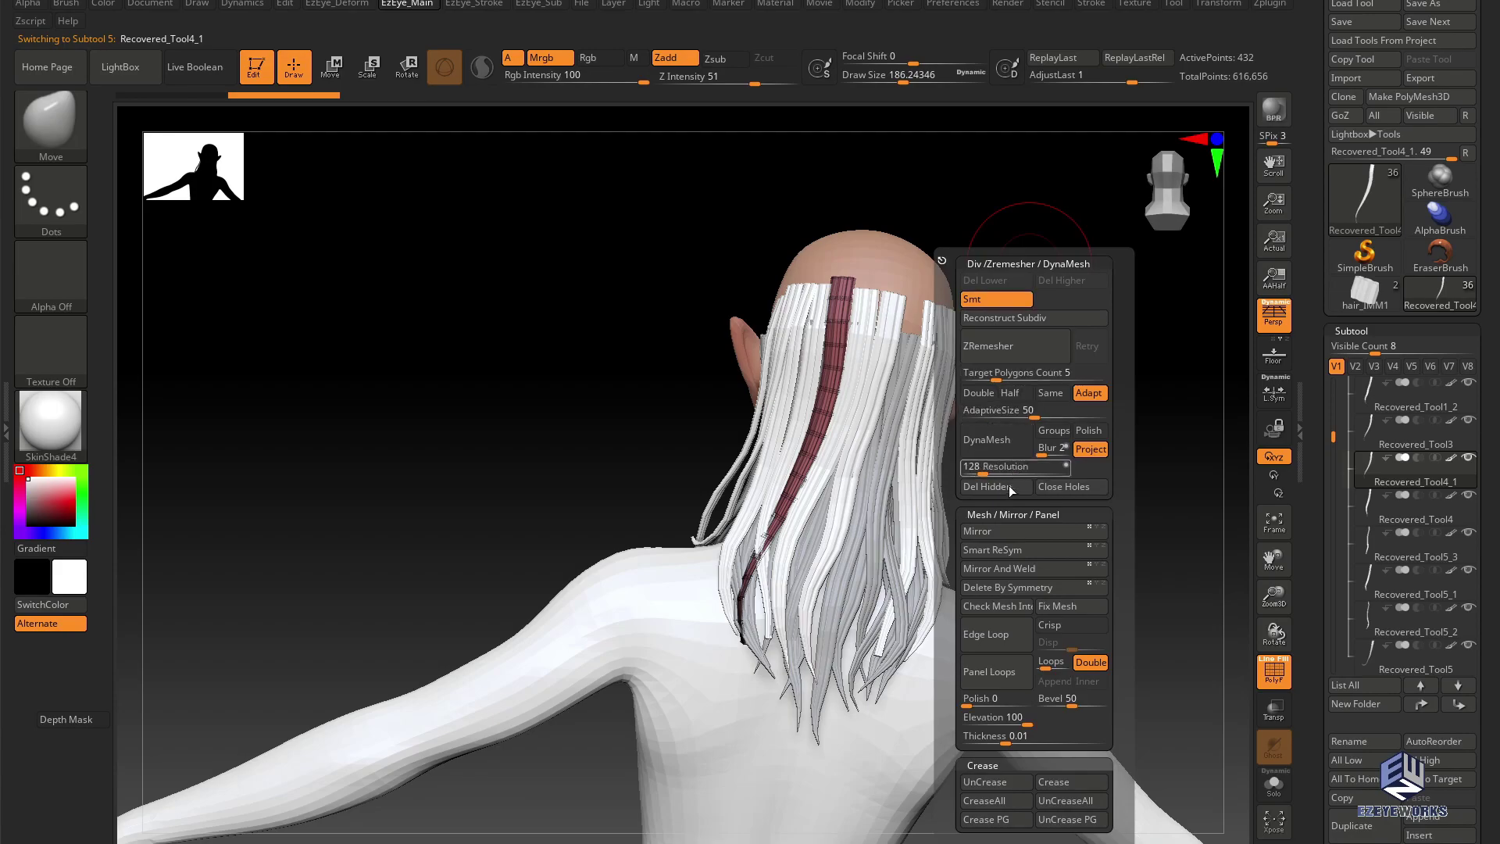
pyautogui.click(1005, 533)
# - Nudge the tip of the back hair near the shoulder in side view with the Move brush, and select the Recovered_Tool1_2 strand
pyautogui.keyDown('shift'); pyautogui.moveTo(735, 379); pyautogui.dragTo(664, 356); pyautogui.keyUp('shift')
pyautogui.hotkey('shift', 'f')
pyautogui.moveTo(664, 356); pyautogui.dragTo(612, 355)
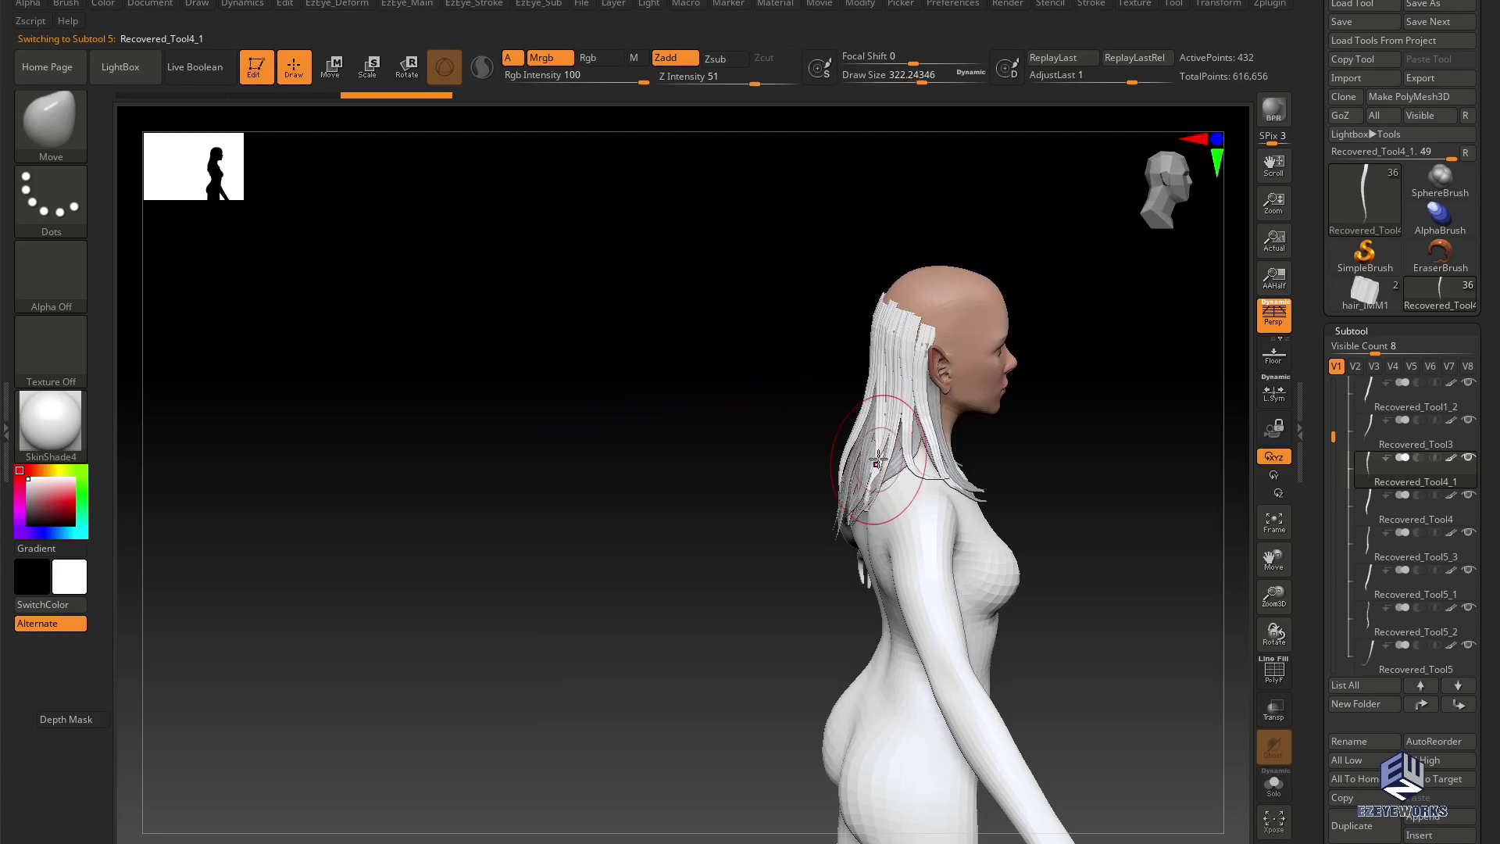
pyautogui.moveTo(774, 359)
pyautogui.mouseDown()
pyautogui.moveTo(838, 469)
pyautogui.moveTo(851, 480)
pyautogui.moveTo(862, 463)
pyautogui.mouseUp()
pyautogui.keyDown('shift'); pyautogui.moveTo(674, 364); pyautogui.dragTo(686, 361); pyautogui.keyUp('shift')
pyautogui.moveTo(586, 350)
pyautogui.keyDown('alt'); pyautogui.mouseDown()
pyautogui.moveTo(565, 364)
pyautogui.moveTo(580, 426)
pyautogui.mouseUp(); pyautogui.keyUp('alt')
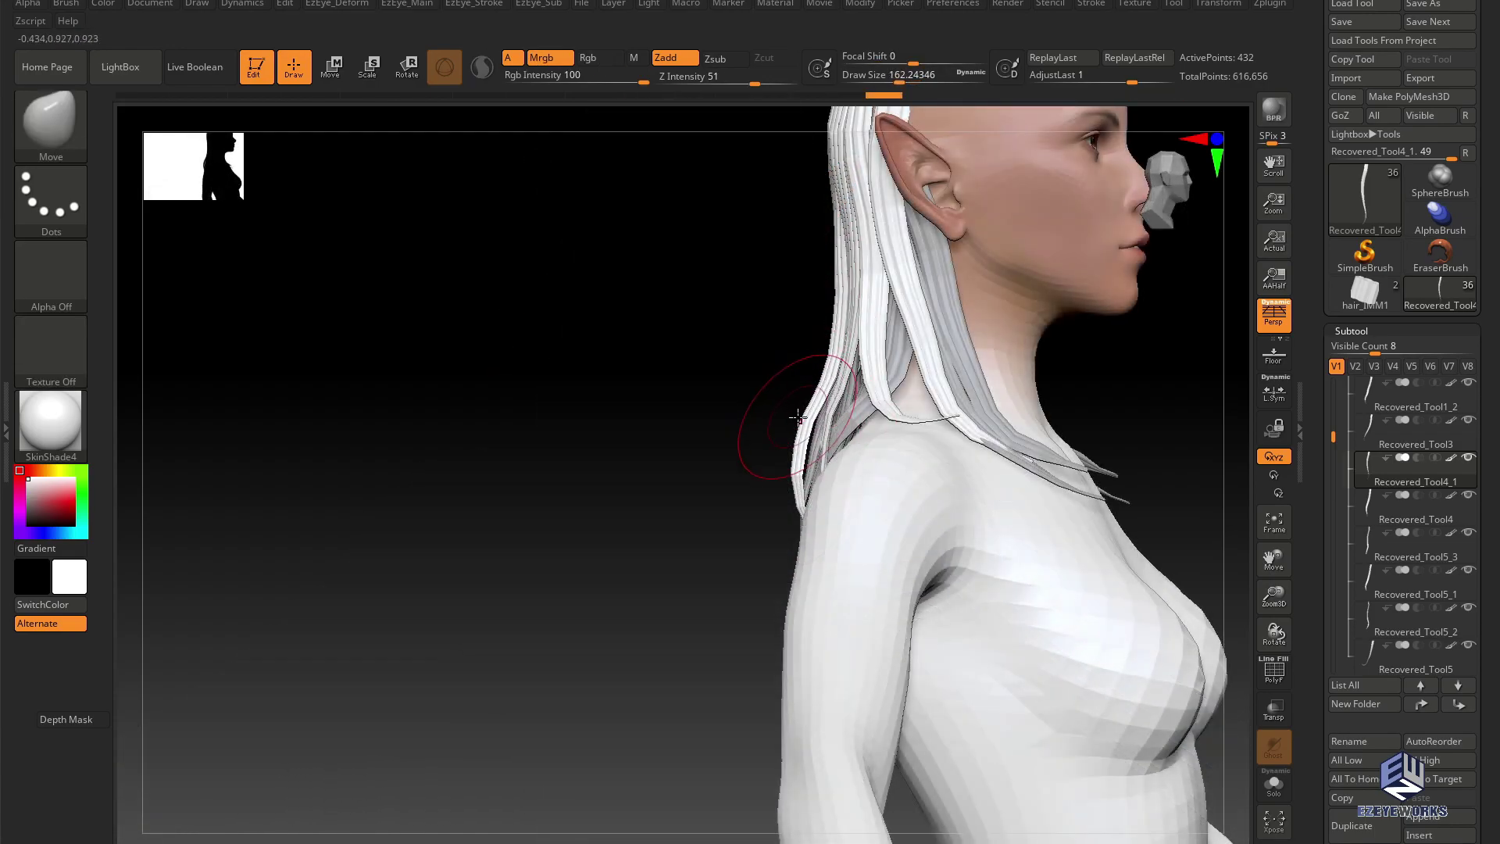
pyautogui.moveTo(797, 456); pyautogui.dragTo(794, 457)
pyautogui.moveTo(688, 460); pyautogui.dragTo(789, 482)
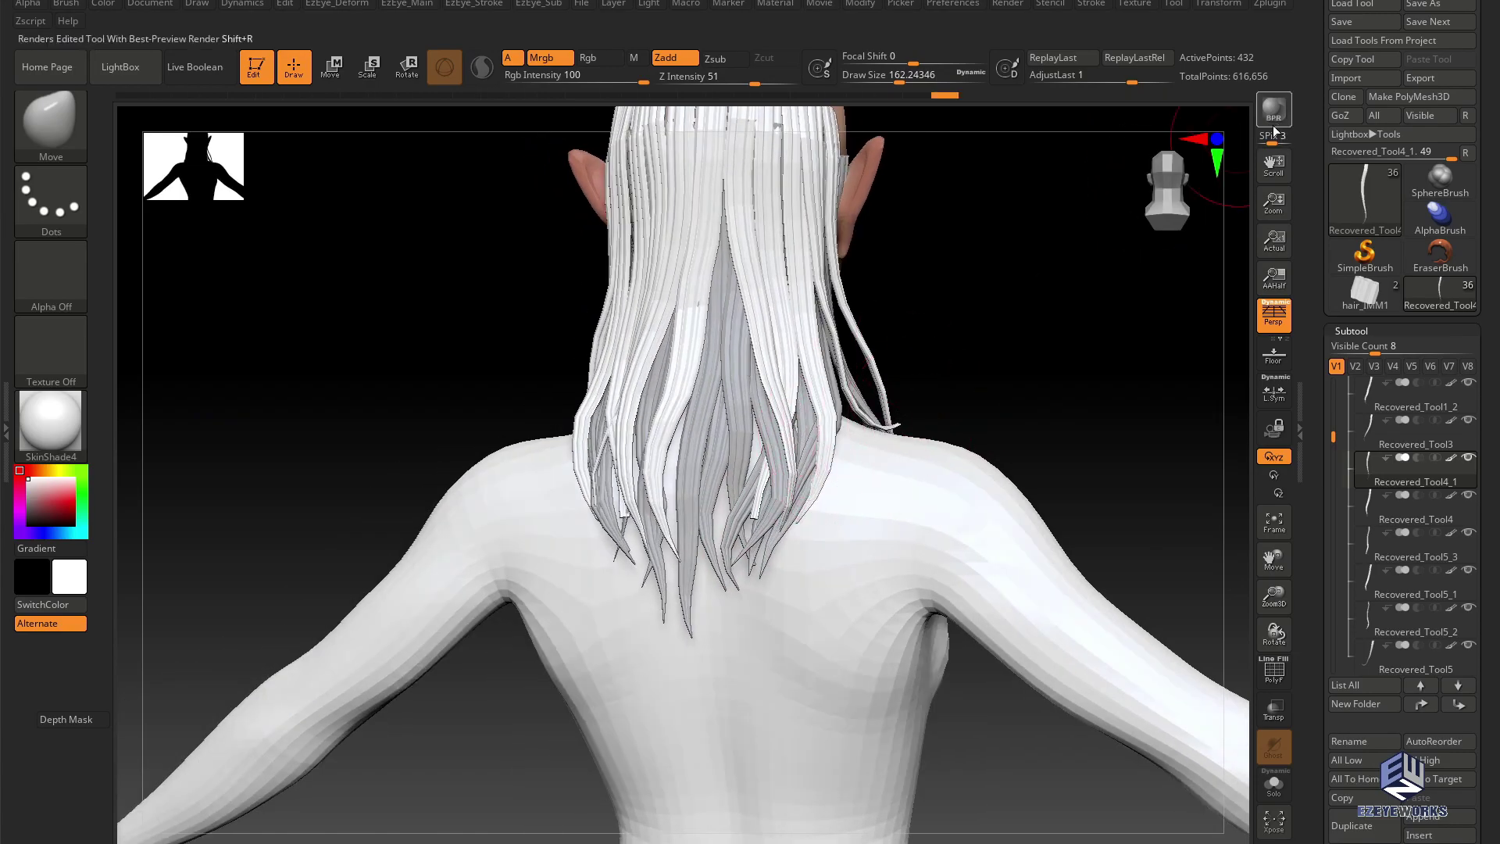
pyautogui.moveTo(1025, 338)
pyautogui.mouseDown()
pyautogui.moveTo(1082, 328)
pyautogui.moveTo(970, 325)
pyautogui.mouseUp()
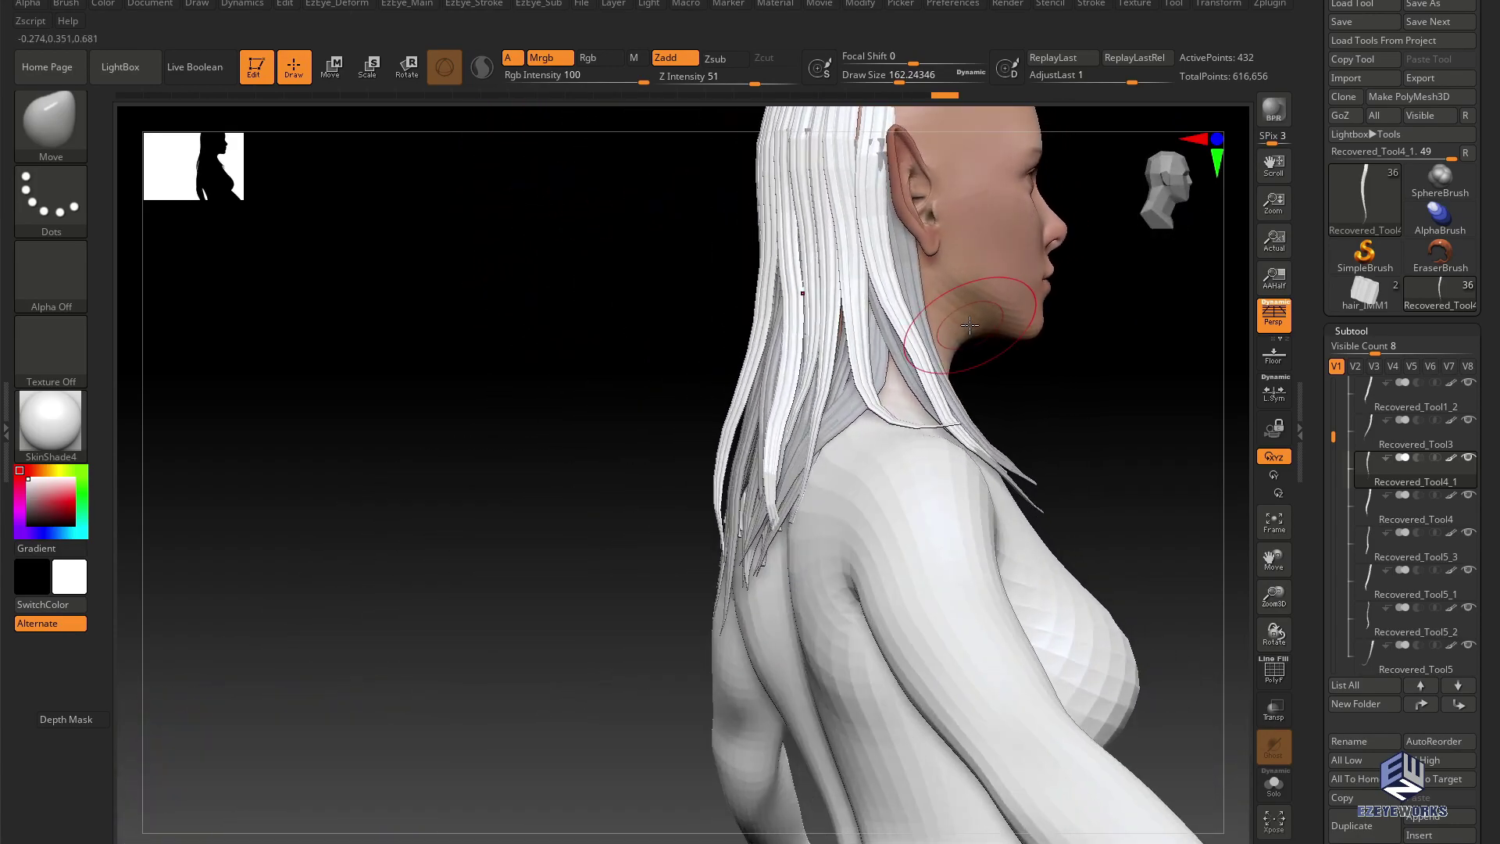
pyautogui.keyDown('alt'); pyautogui.click(738, 389); pyautogui.keyUp('alt')
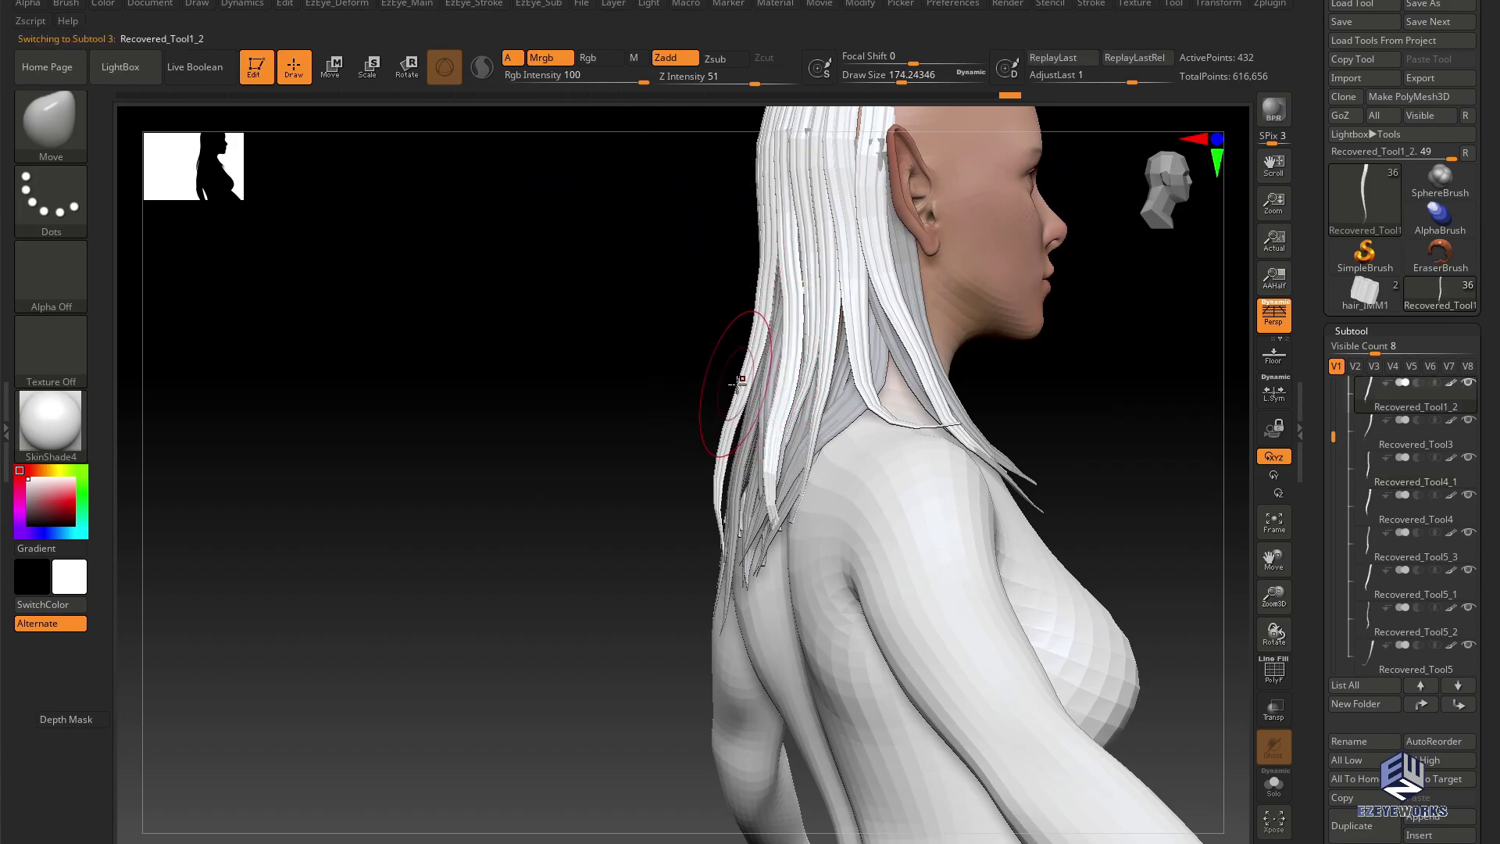
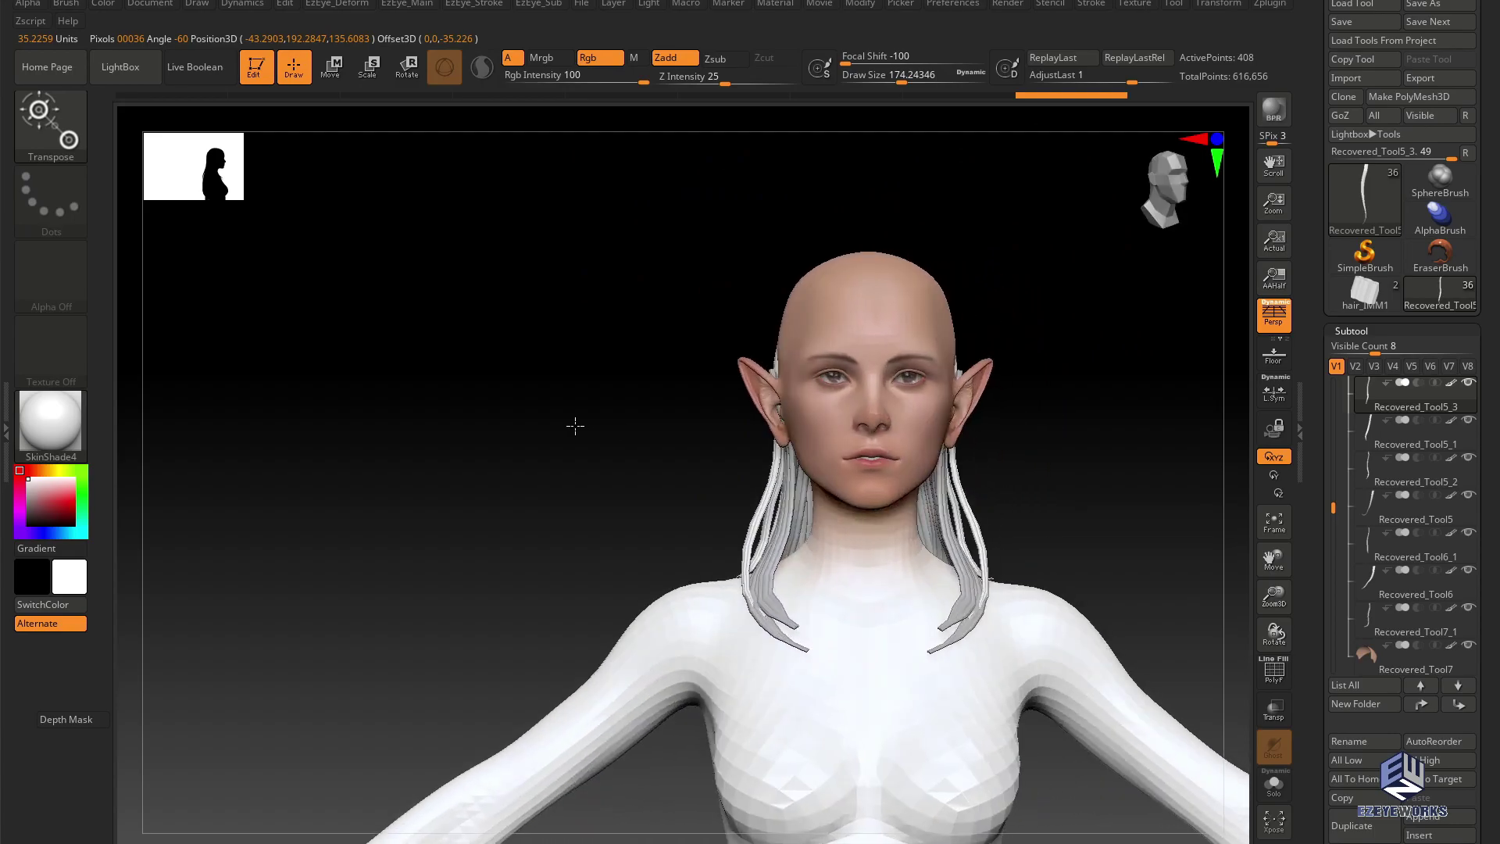
# - Try to reshape the Recovered_Tool12_18 strand beside the left ear, and undo the change
pyautogui.moveTo(575, 426); pyautogui.dragTo(541, 424)
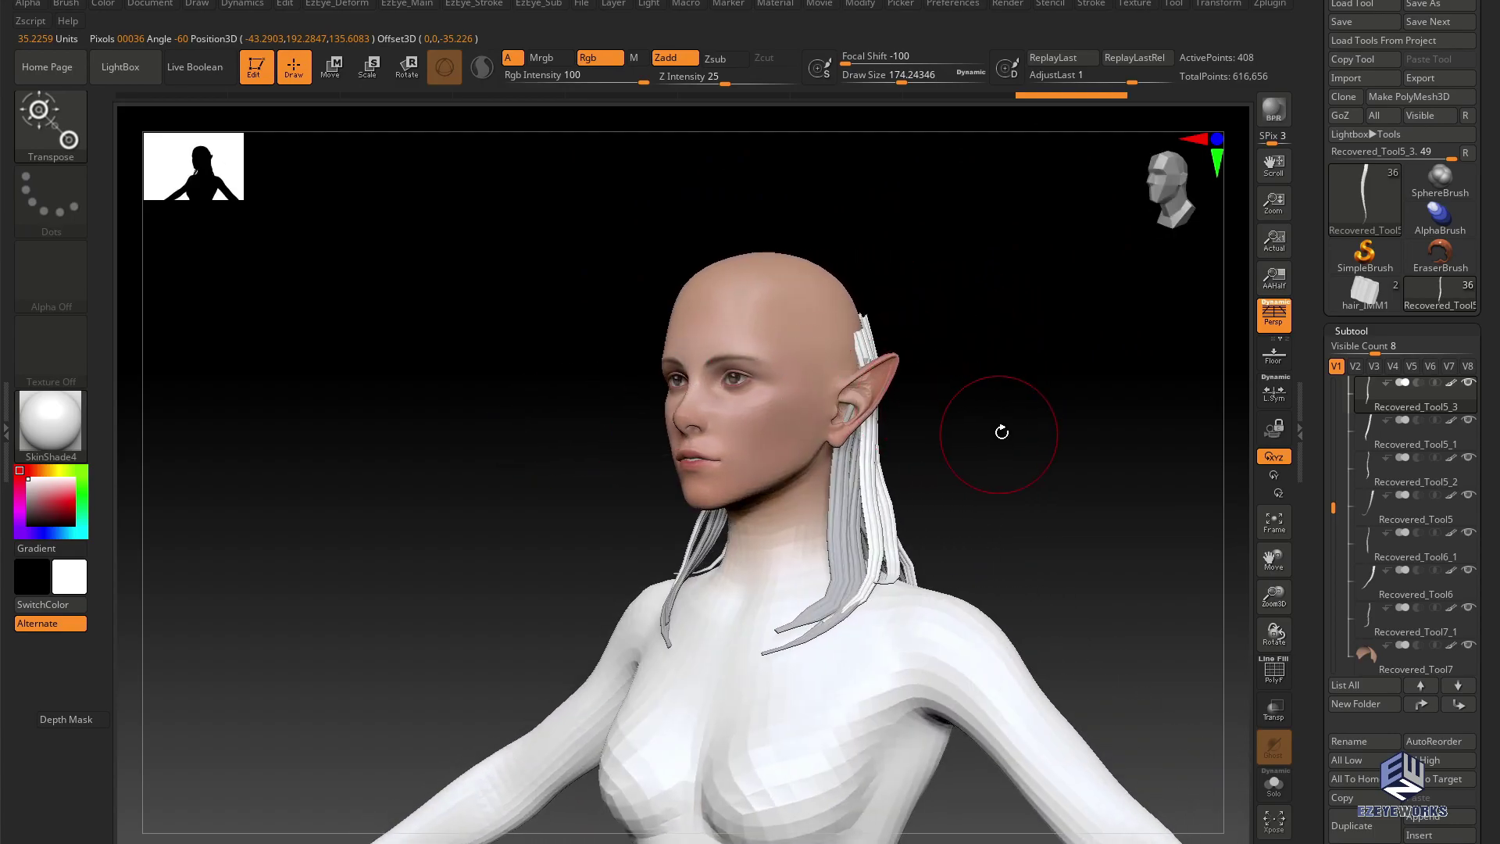
pyautogui.moveTo(1011, 388); pyautogui.dragTo(827, 388)
pyautogui.keyDown('alt'); pyautogui.click(824, 415); pyautogui.keyUp('alt')
pyautogui.moveTo(958, 383); pyautogui.dragTo(1113, 400)
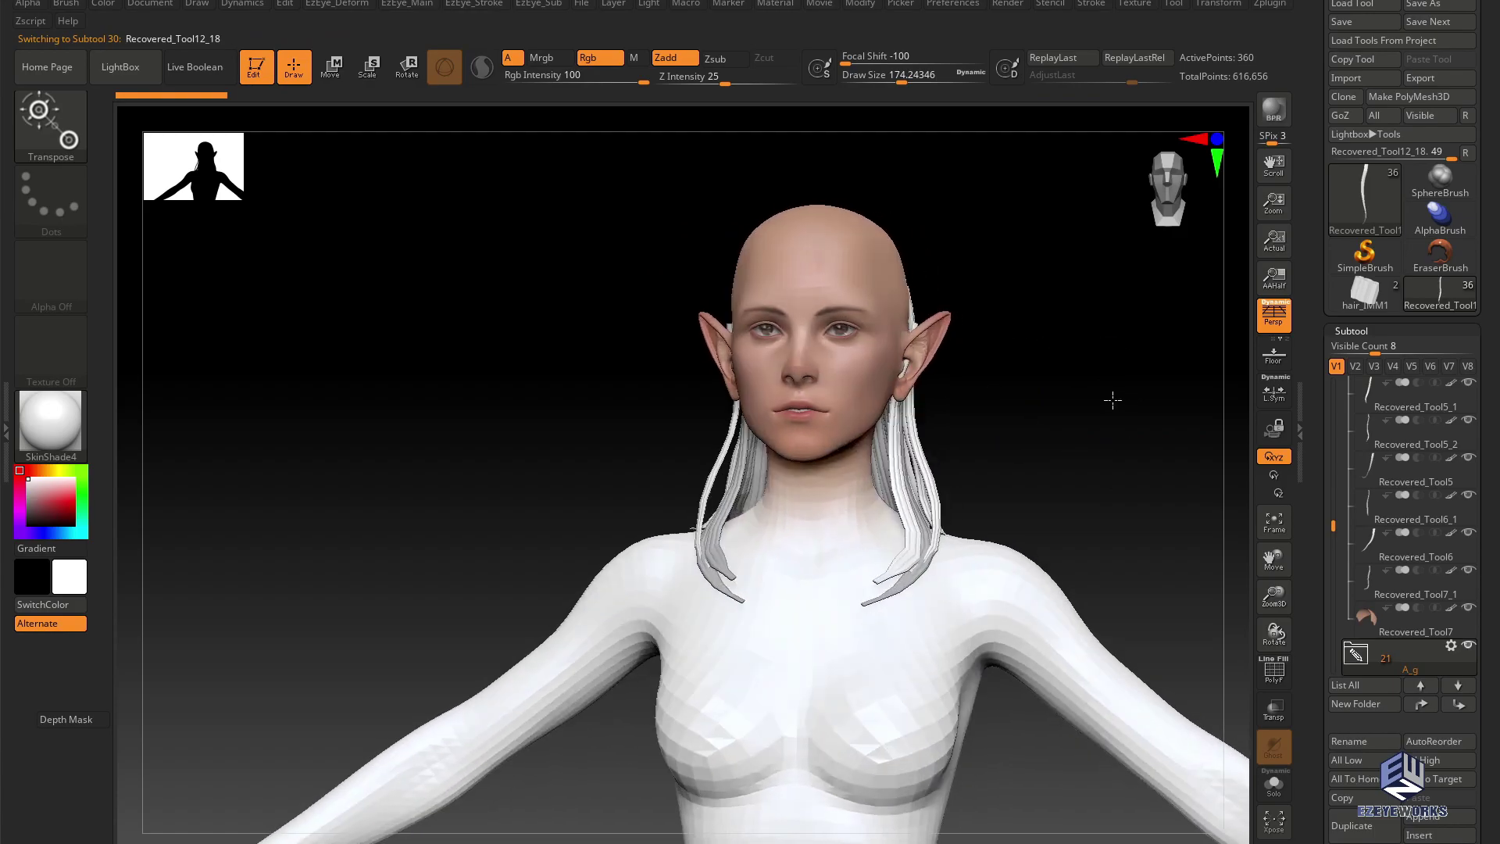
pyautogui.press('space')
pyautogui.moveTo(910, 360); pyautogui.dragTo(913, 367)
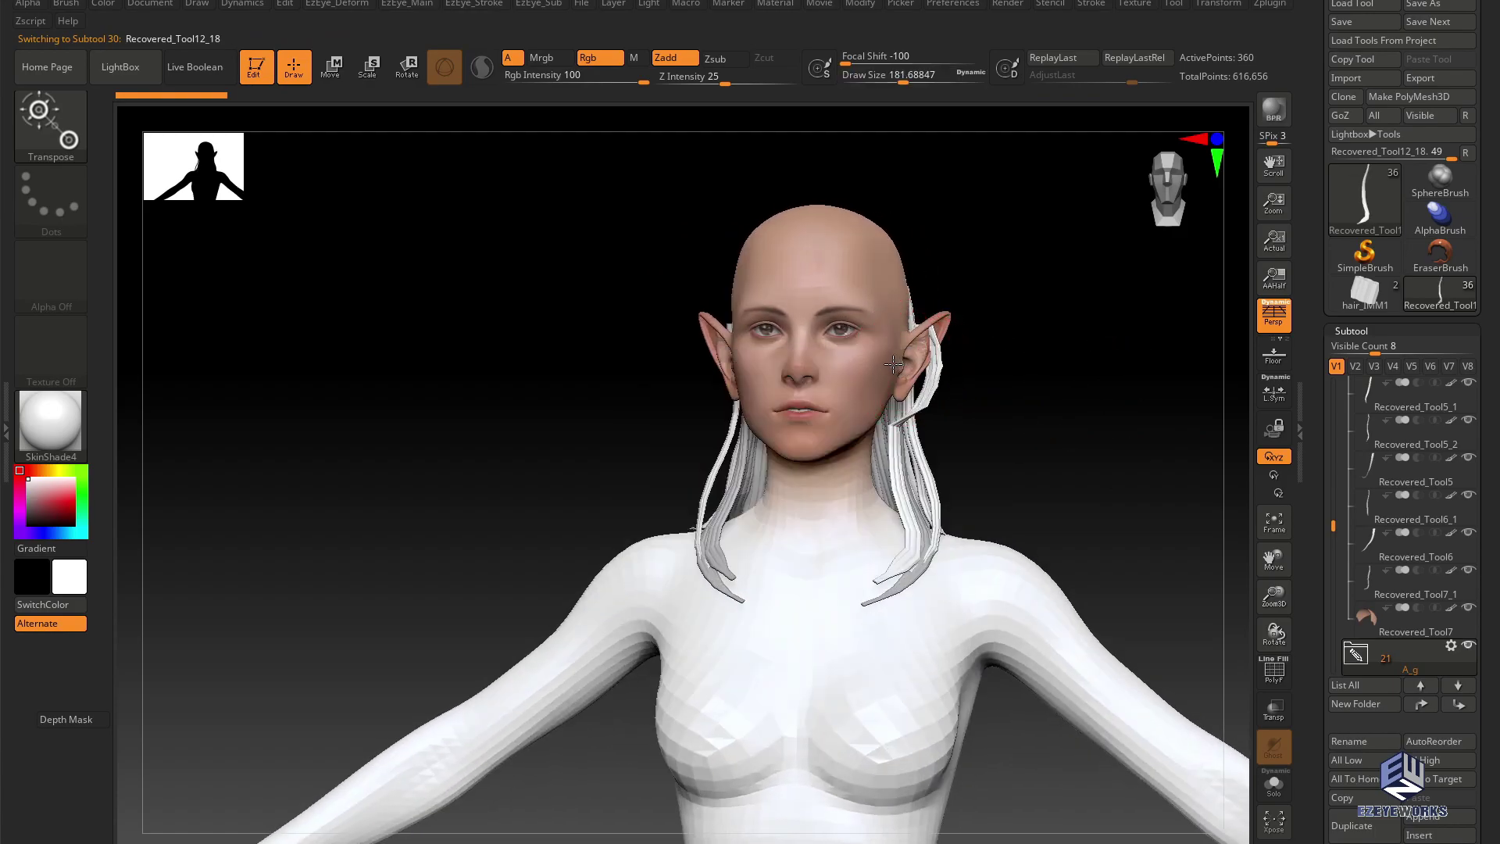
pyautogui.hotkey('ctrl', 'z')
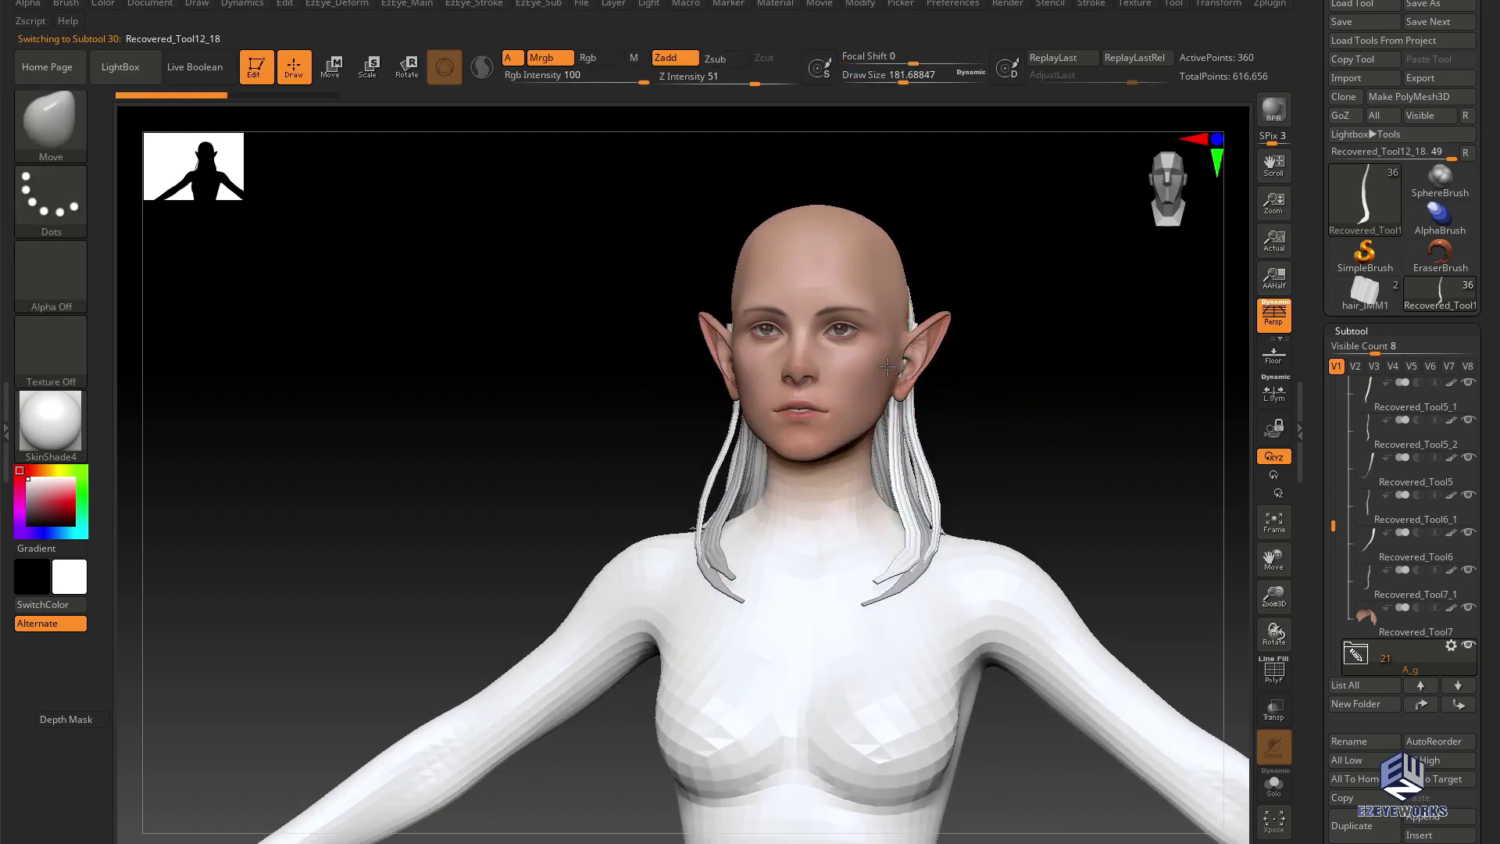
# - Select the front strand resting over the shoulder and examine the hairstyle from behind
pyautogui.keyDown('alt'); pyautogui.moveTo(622, 377); pyautogui.dragTo(503, 328); pyautogui.keyUp('alt')
pyautogui.keyDown('alt'); pyautogui.click(584, 470); pyautogui.keyUp('alt')
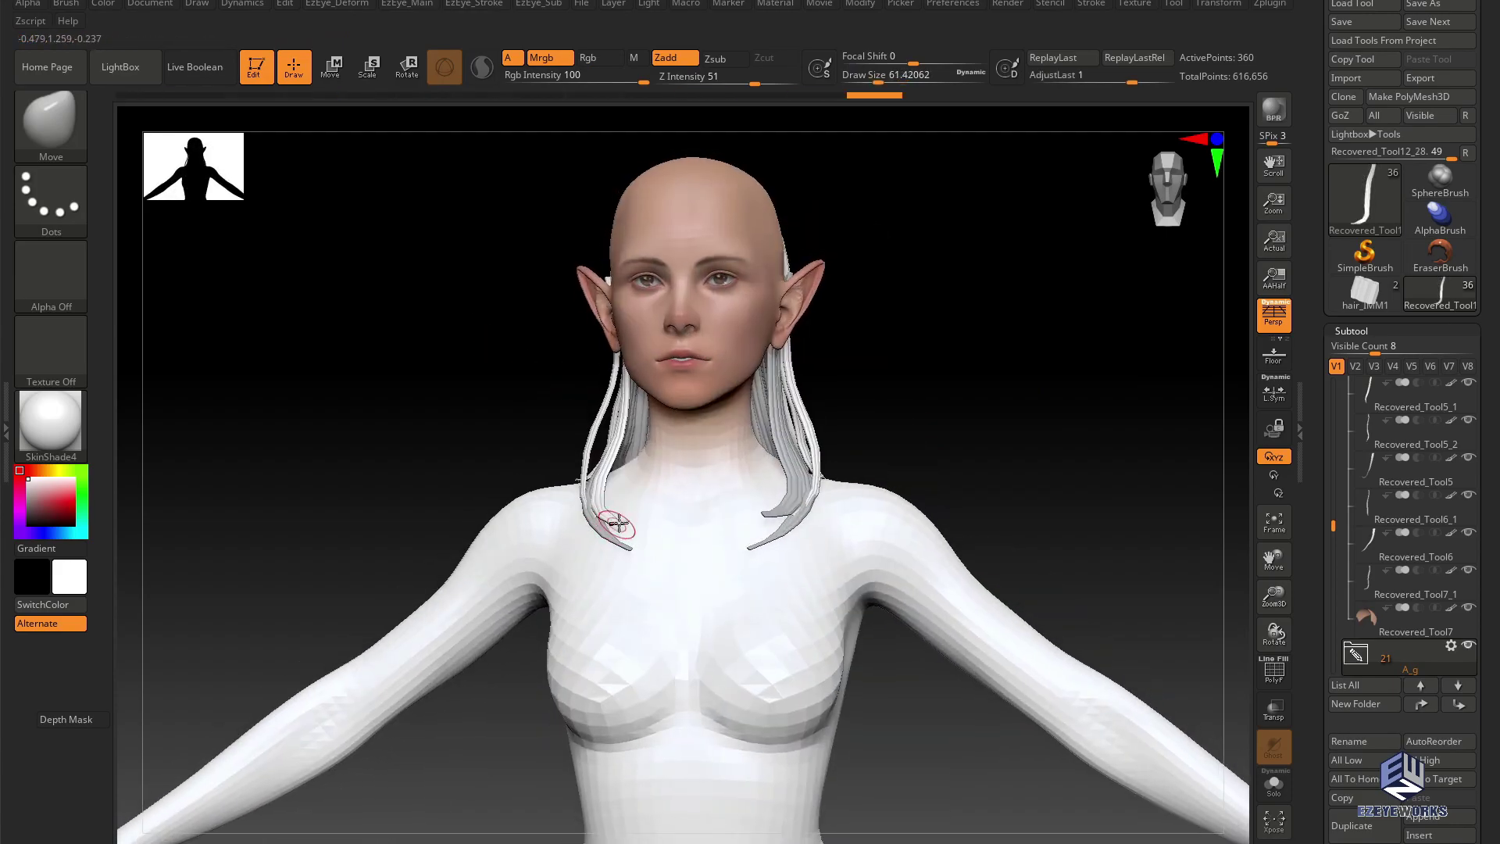
pyautogui.moveTo(514, 349); pyautogui.dragTo(677, 155)
pyautogui.moveTo(964, 377); pyautogui.dragTo(867, 446)
pyautogui.hotkey('shift', 'f')
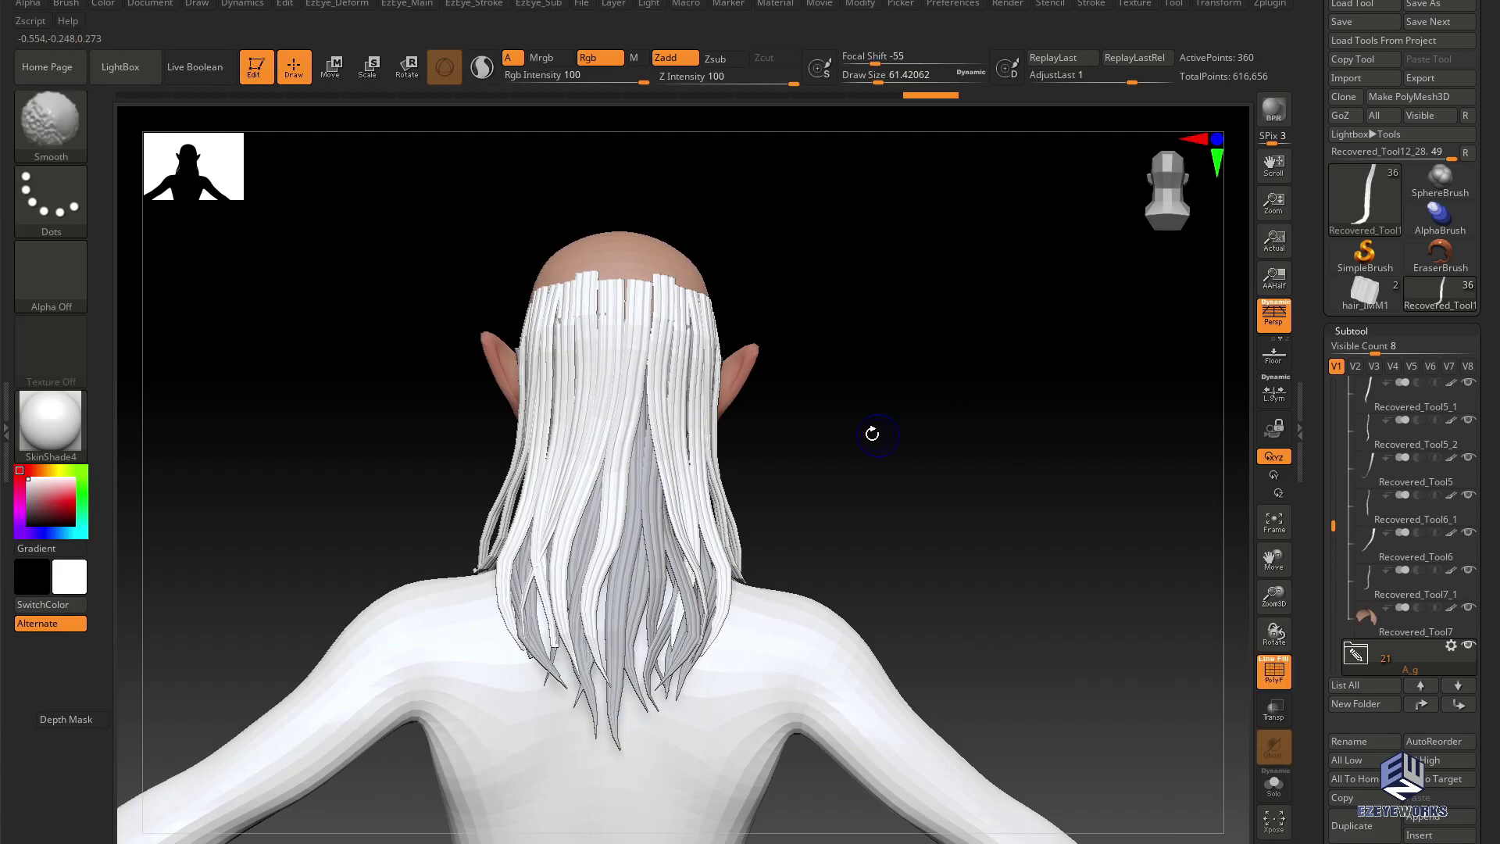
pyautogui.hotkey('shift', 'f')
pyautogui.keyDown('alt'); pyautogui.moveTo(854, 439); pyautogui.dragTo(885, 428); pyautogui.keyUp('alt')
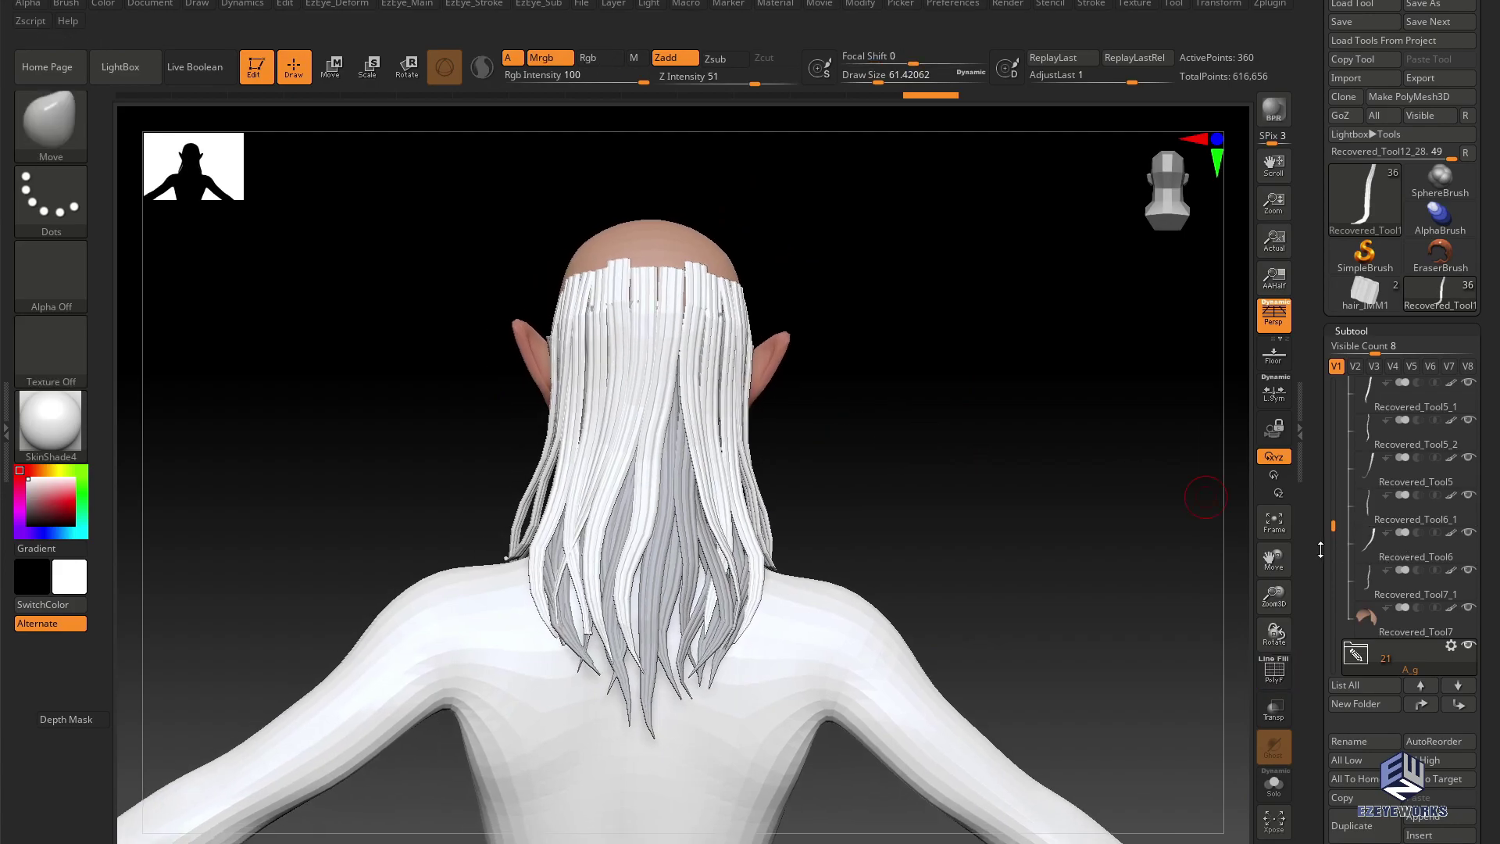
# - Turn off polypaint for the first seven strands in the B_g folder, from Recovered_Tool1_1 to Recovered_Tool5_1
pyautogui.moveTo(1335, 516); pyautogui.dragTo(1349, 383)
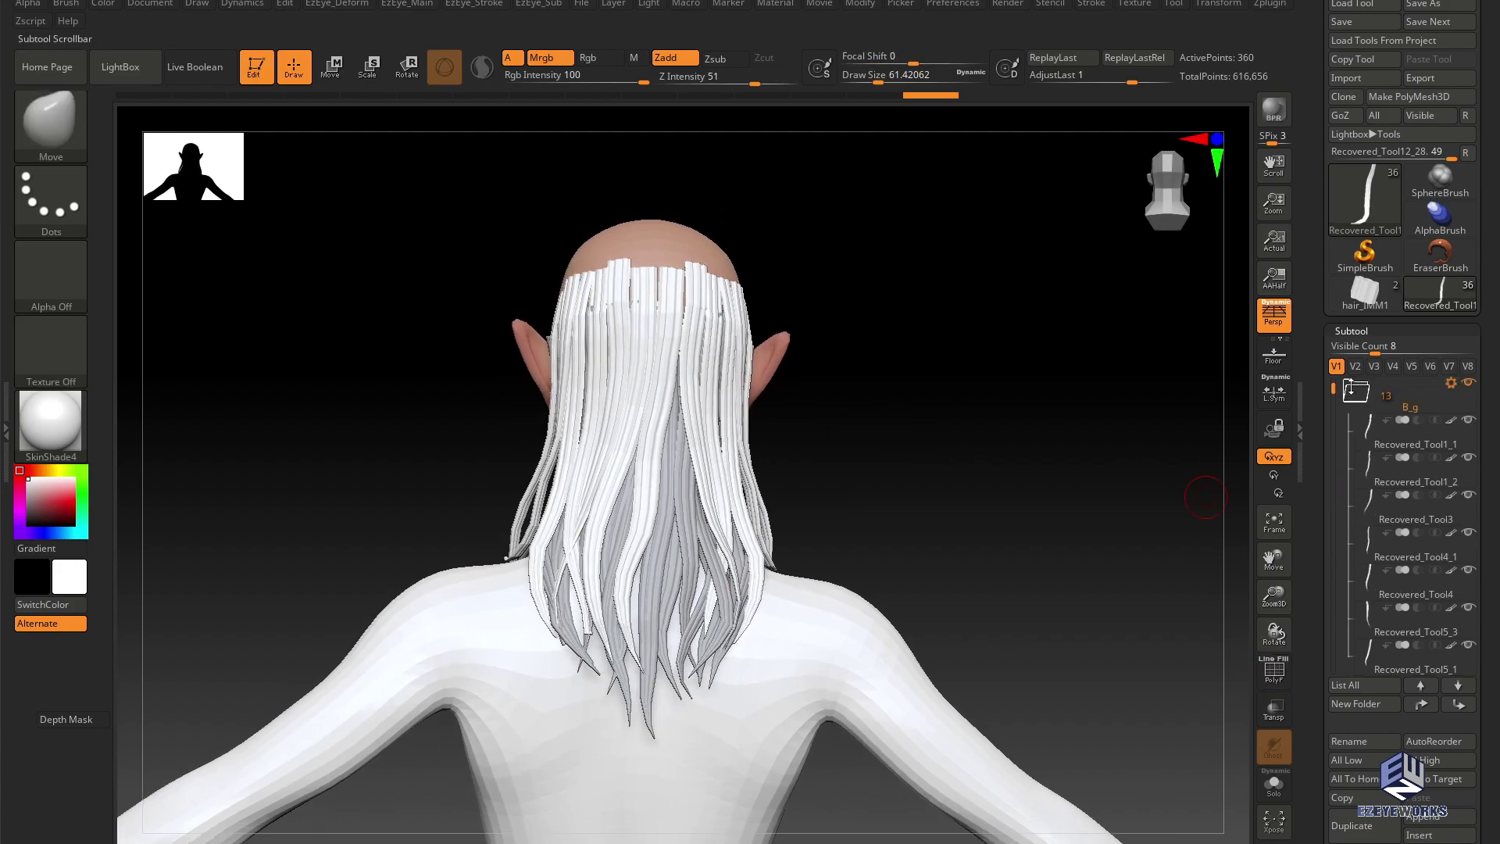
pyautogui.click(1450, 424)
pyautogui.click(1449, 459)
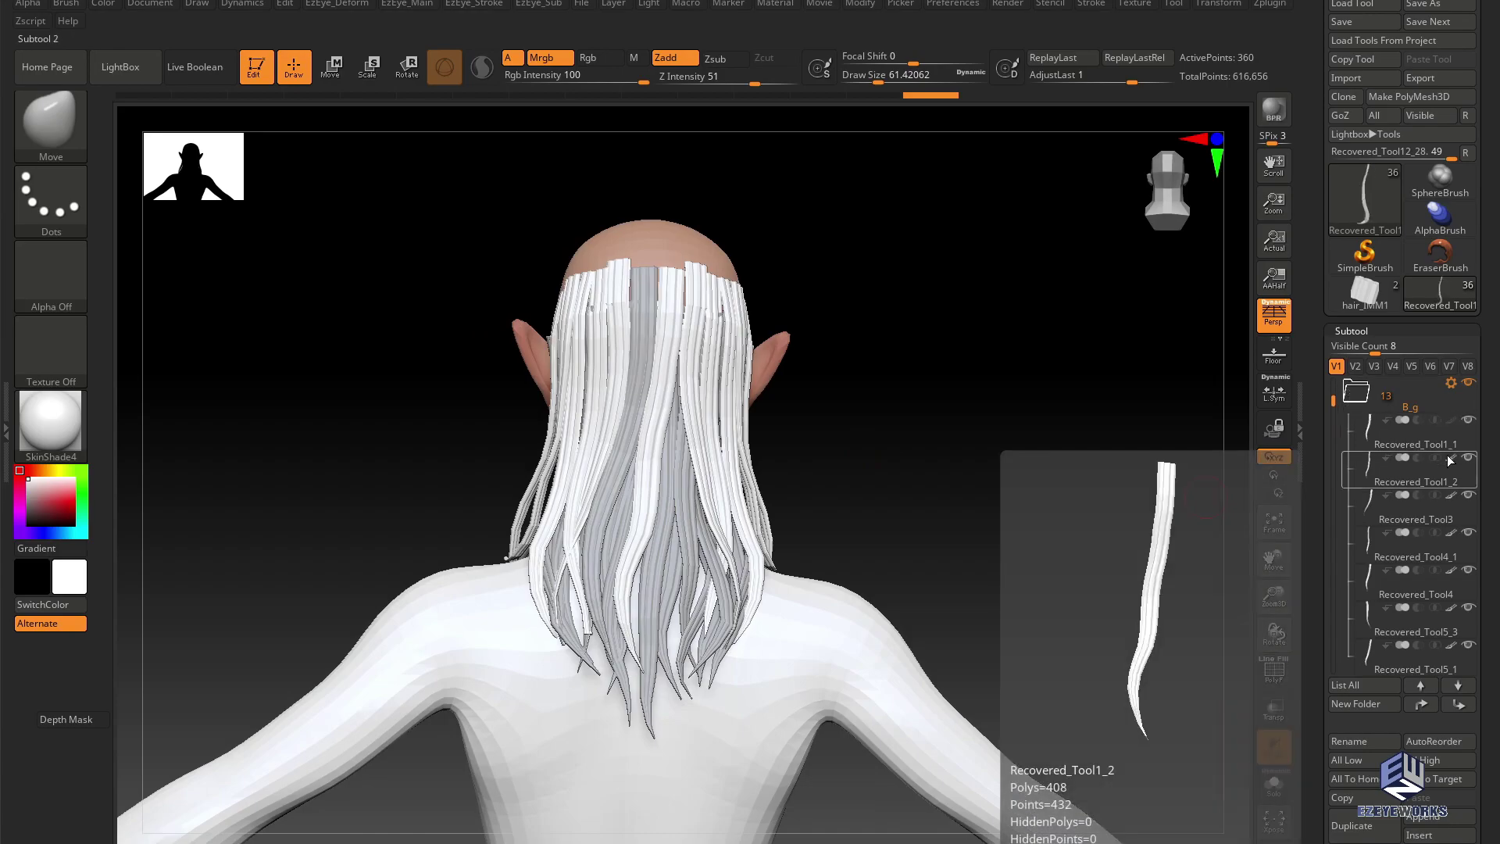
pyautogui.click(1451, 496)
pyautogui.click(1451, 533)
pyautogui.click(1450, 570)
pyautogui.click(1450, 607)
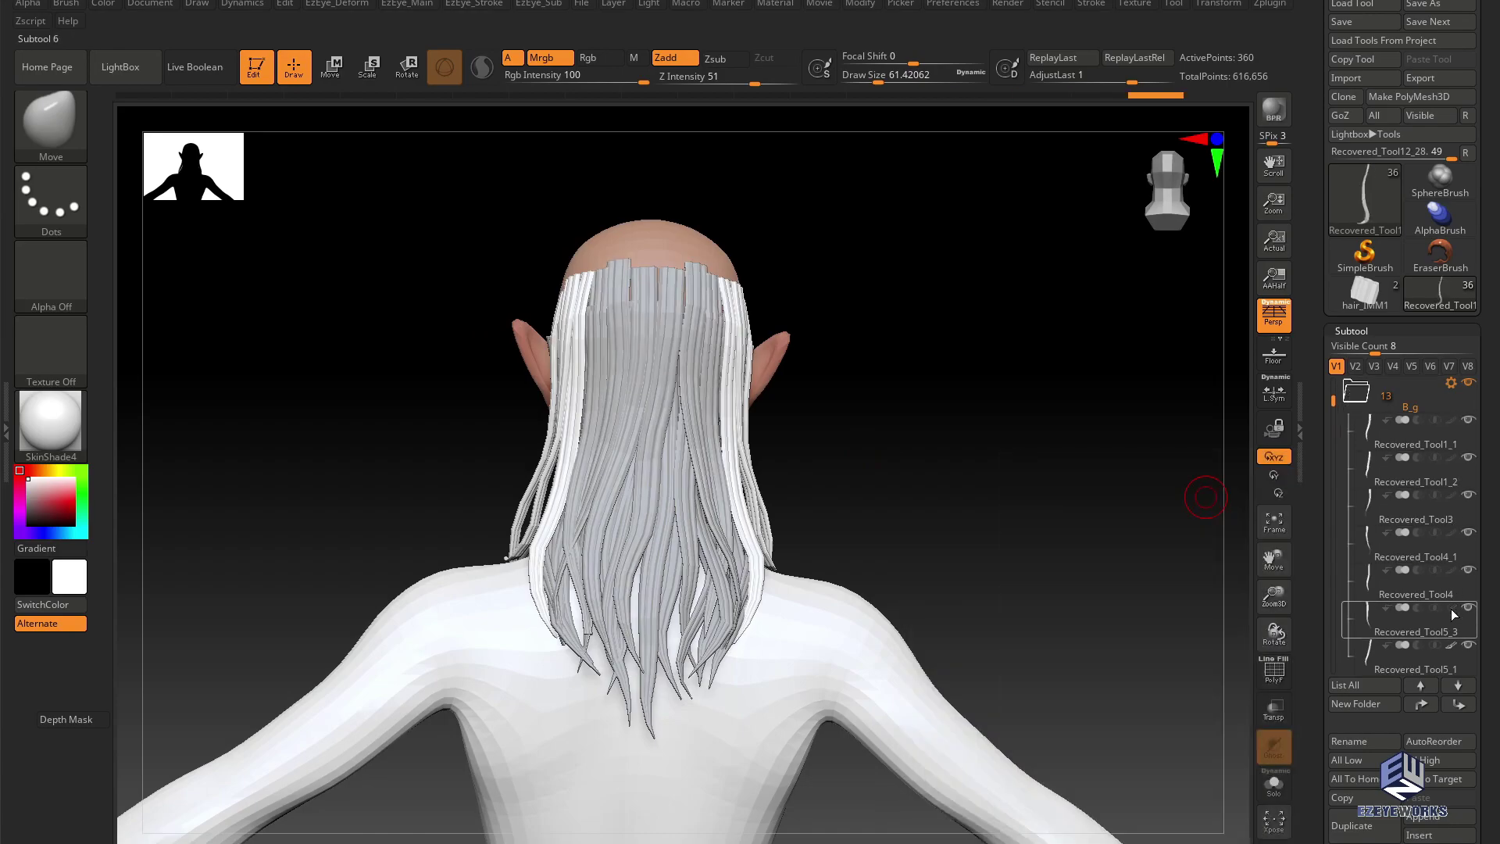
pyautogui.click(1450, 645)
# - Turn off polypaint for Recovered_Tool5_2, Recovered_Tool5, Recovered_Tool6_1, Recovered_Tool6 and the remaining painted strand further down the B_g folder
pyautogui.moveTo(1335, 414); pyautogui.dragTo(1336, 465)
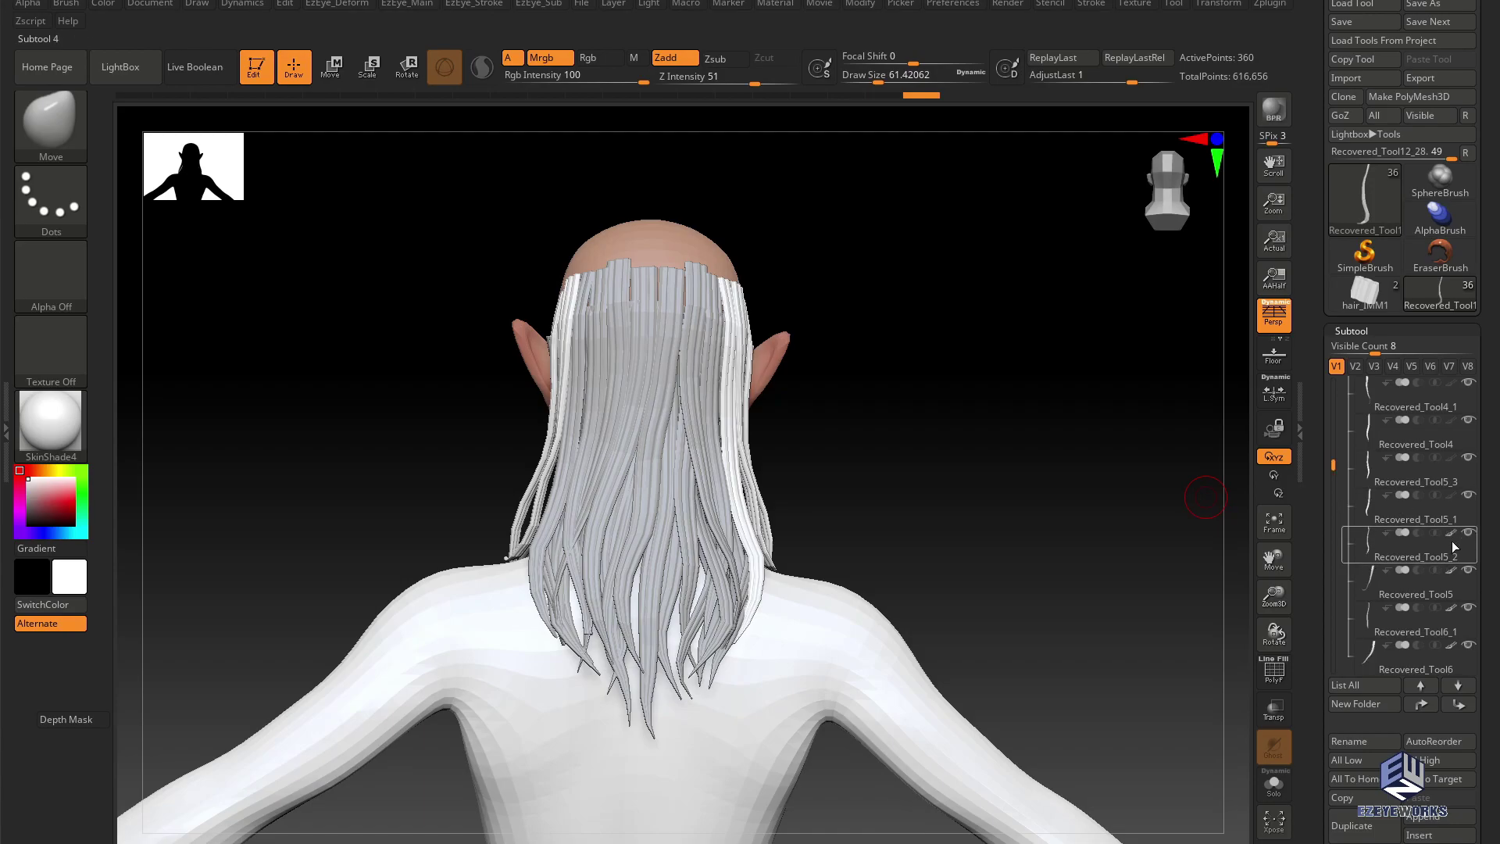
pyautogui.click(1451, 532)
pyautogui.click(1450, 569)
pyautogui.click(1450, 607)
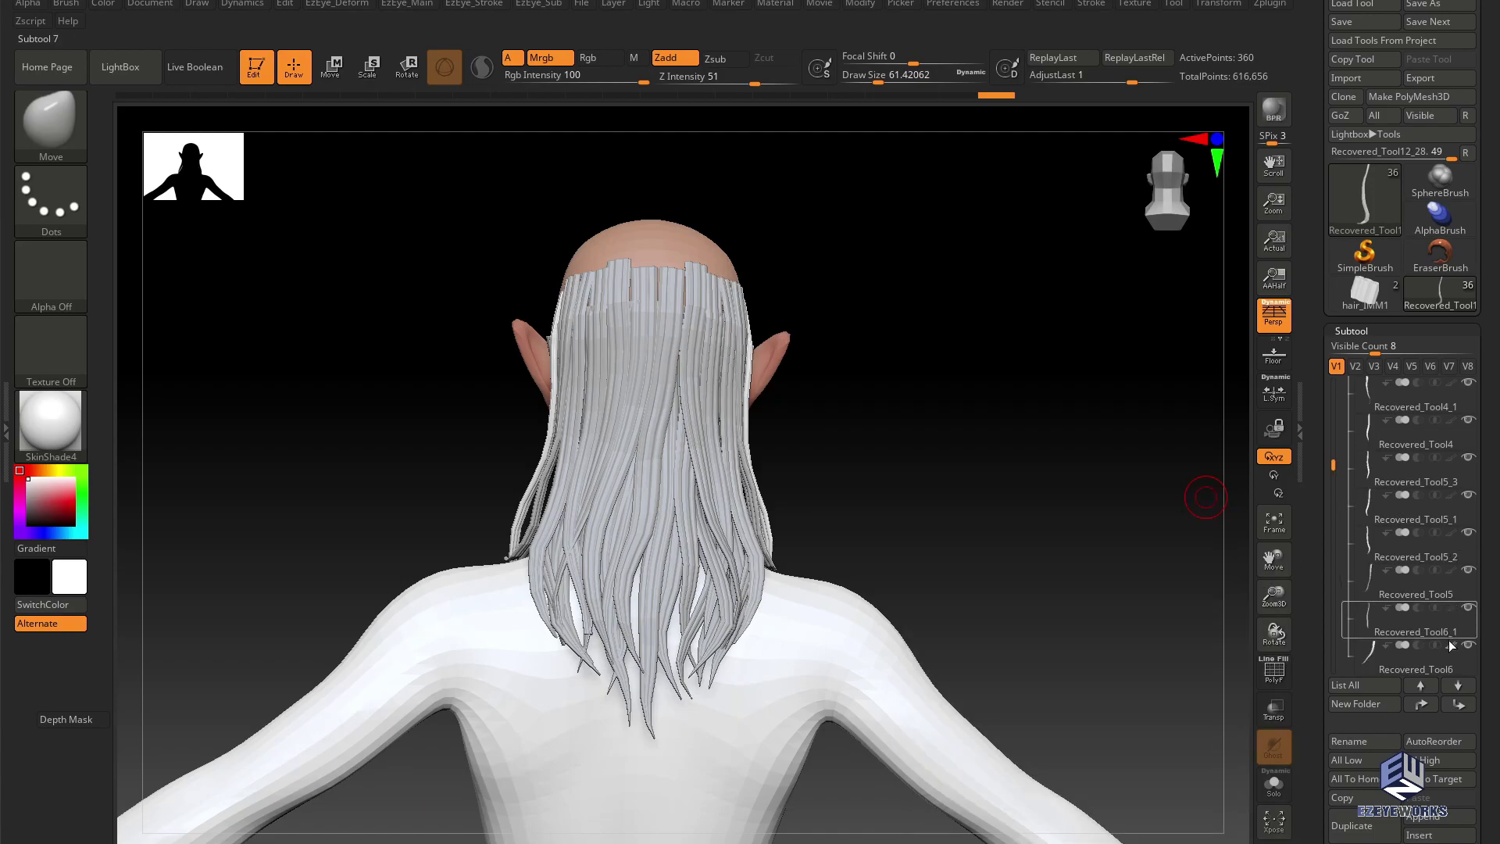
pyautogui.click(1450, 644)
pyautogui.moveTo(1334, 465); pyautogui.dragTo(1344, 541)
pyautogui.click(1451, 533)
# - Make the female head and body mesh the active subtool and display its polygroups with the polyframe
pyautogui.moveTo(953, 393)
pyautogui.mouseDown()
pyautogui.moveTo(1117, 385)
pyautogui.moveTo(1065, 415)
pyautogui.moveTo(1132, 418)
pyautogui.moveTo(854, 425)
pyautogui.moveTo(993, 436)
pyautogui.moveTo(1039, 423)
pyautogui.moveTo(946, 420)
pyautogui.mouseUp()
pyautogui.keyDown('alt'); pyautogui.click(741, 315); pyautogui.keyUp('alt')
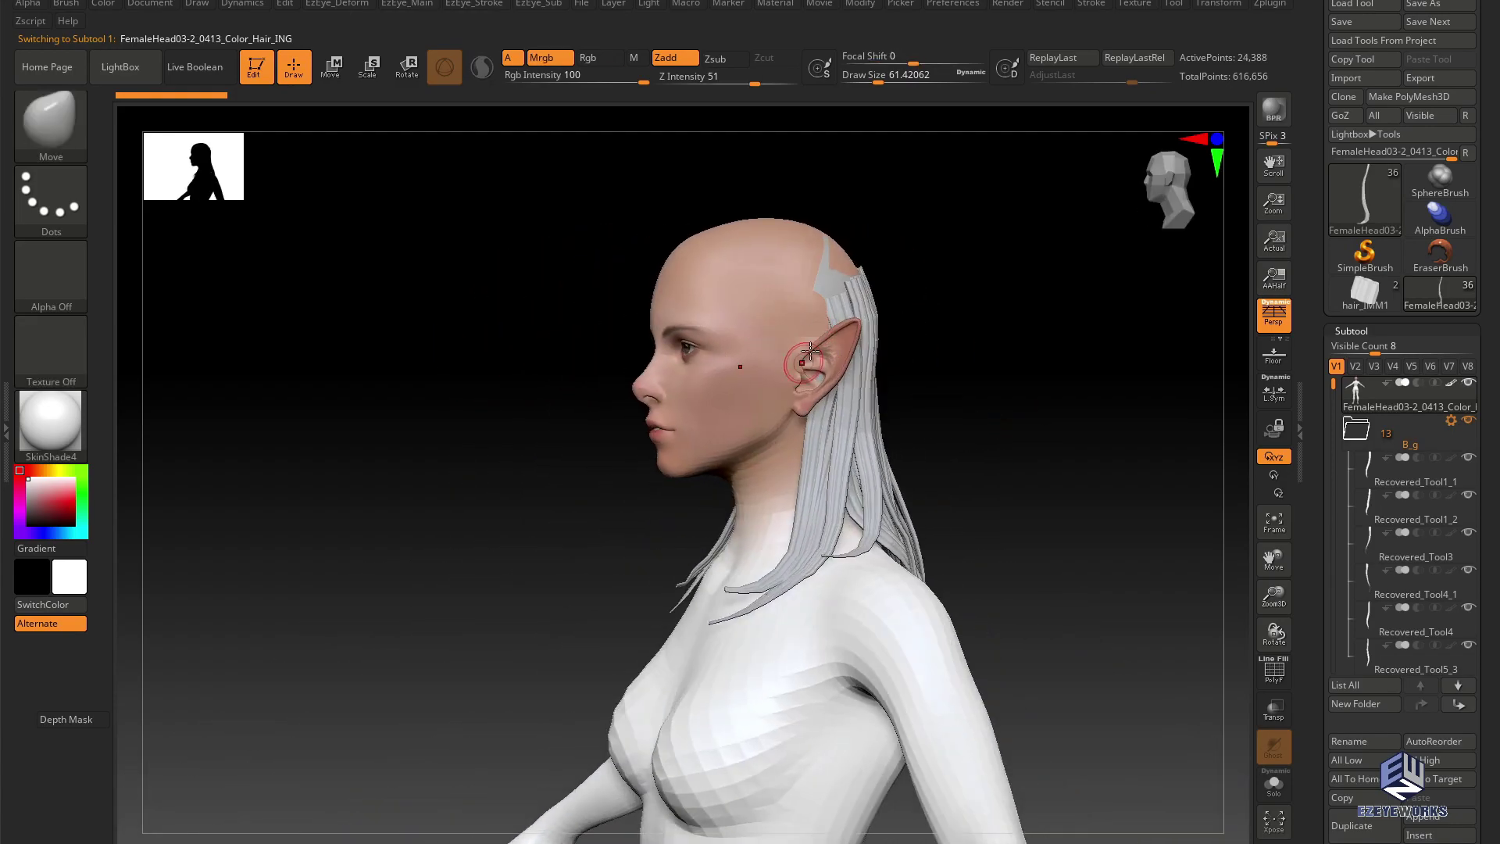
pyautogui.keyDown('alt'); pyautogui.moveTo(1017, 357); pyautogui.dragTo(1042, 391); pyautogui.keyUp('alt')
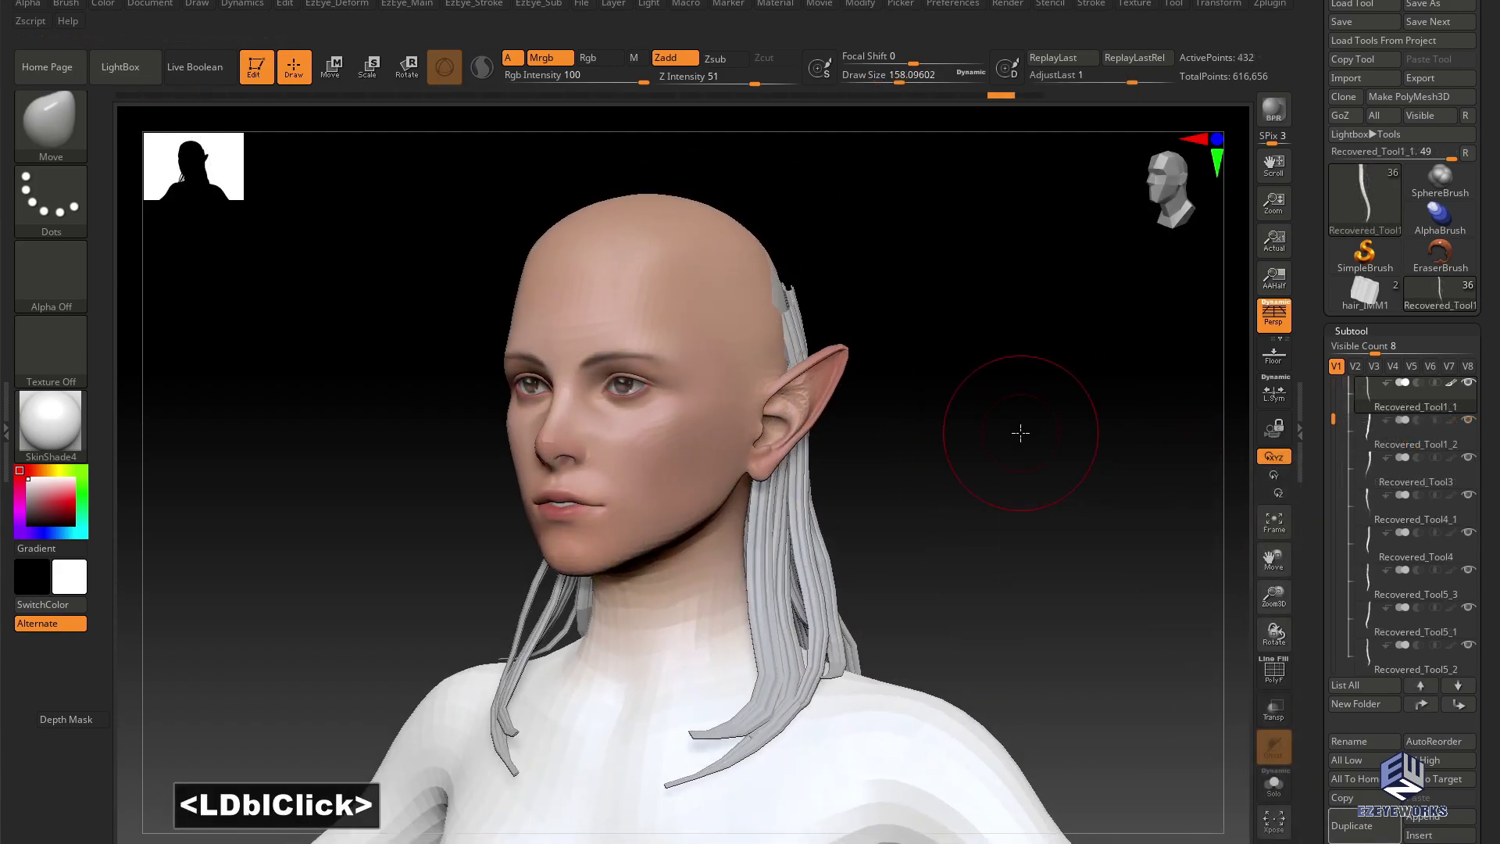
pyautogui.press('space')
pyautogui.moveTo(969, 429)
pyautogui.mouseDown()
pyautogui.moveTo(930, 429)
pyautogui.moveTo(934, 455)
pyautogui.mouseUp()
pyautogui.keyDown('alt'); pyautogui.click(838, 397); pyautogui.keyUp('alt')
pyautogui.hotkey('shift', 'f')
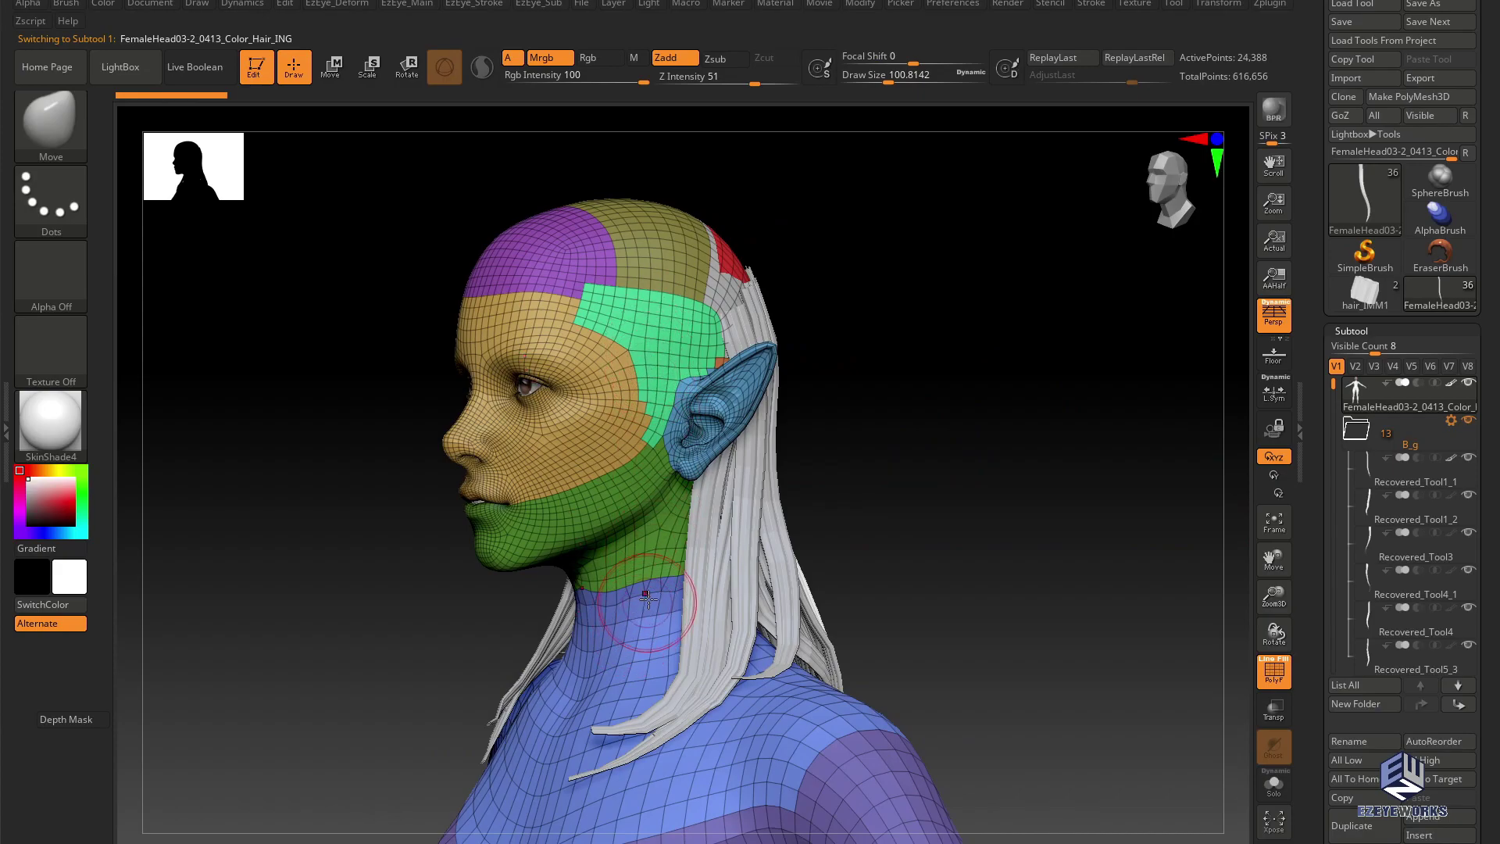
# - Duplicate the head and body mesh, isolate the copy's green temple polygroup and delete its hidden geometry
pyautogui.click(1350, 448)
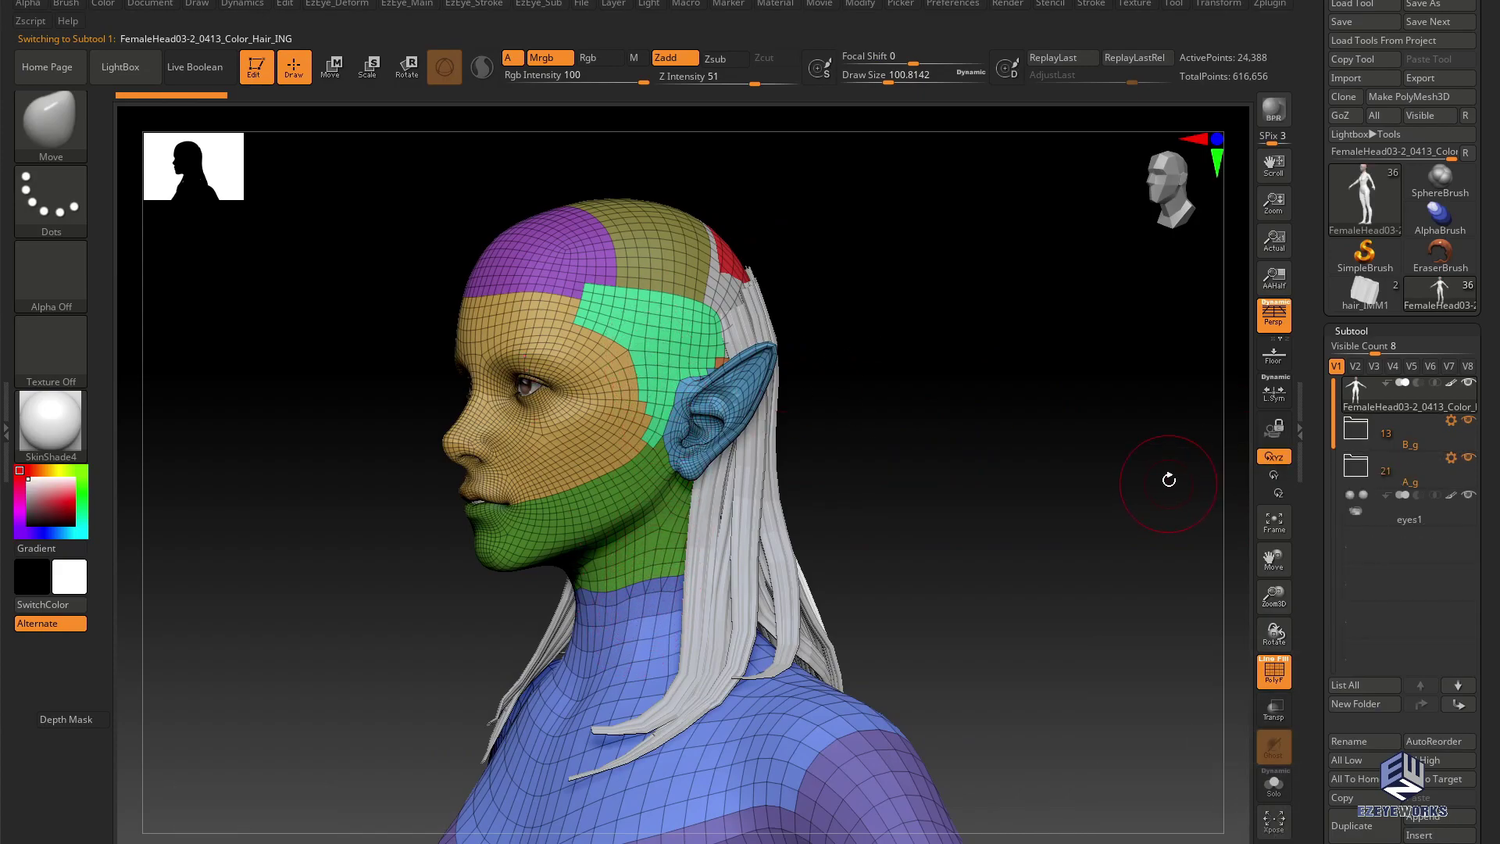
pyautogui.moveTo(922, 465); pyautogui.dragTo(762, 439)
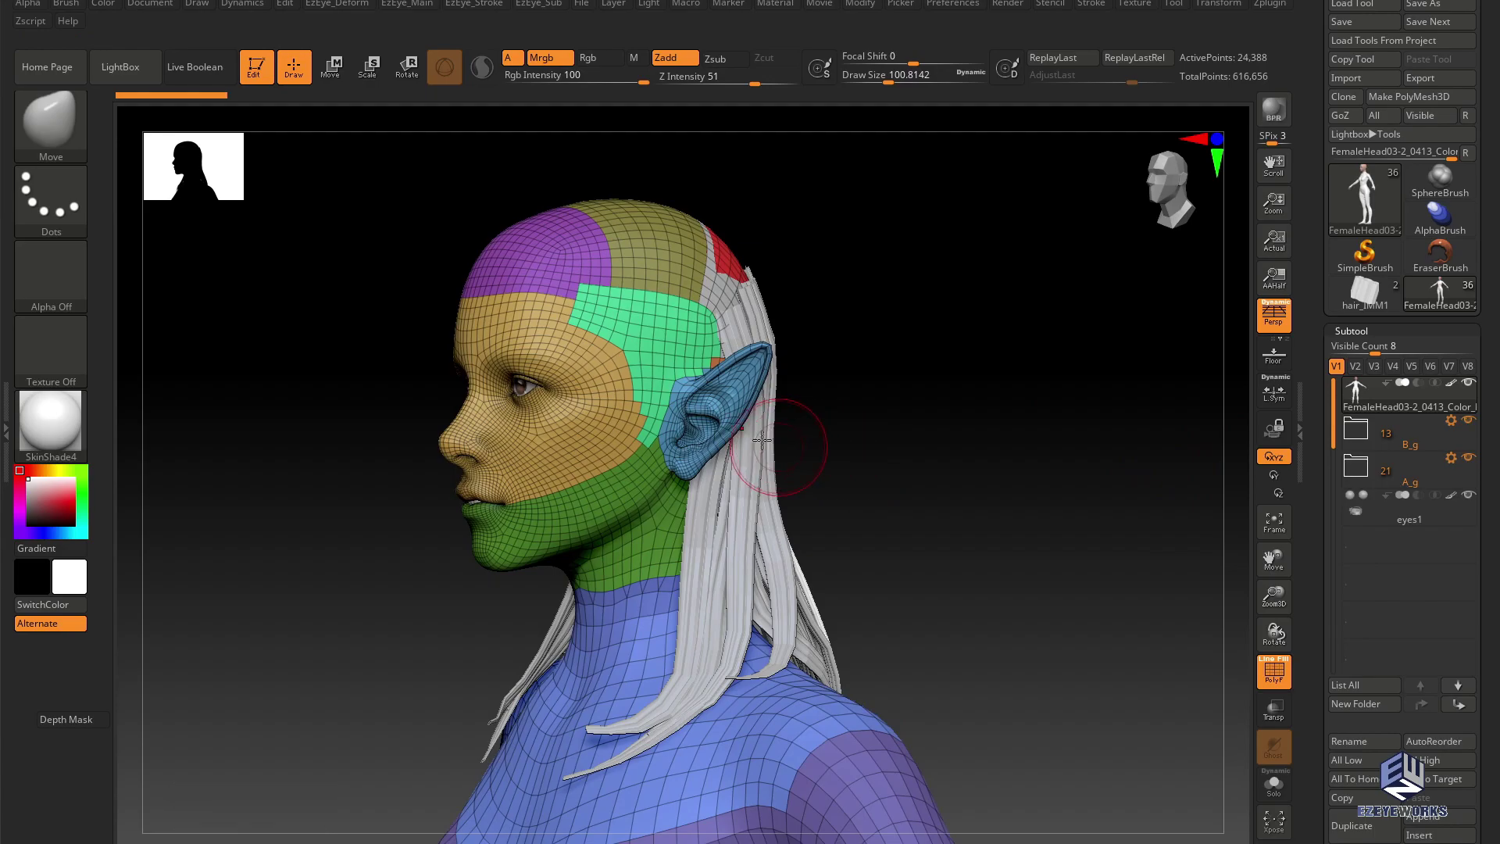
pyautogui.press('space')
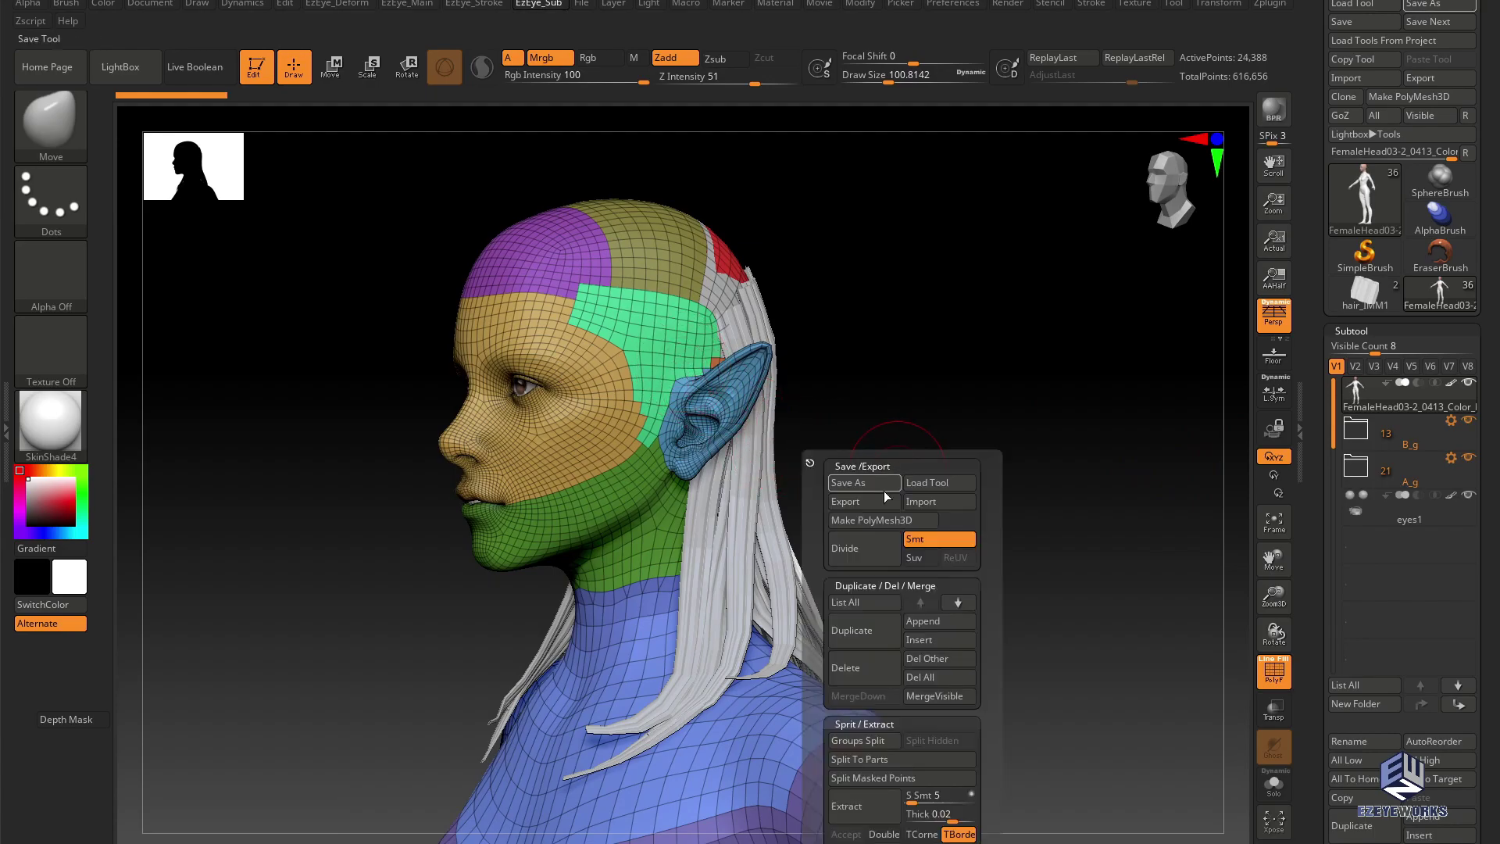
pyautogui.click(861, 618)
pyautogui.keyDown('ctrl'); pyautogui.keyDown('shift'); pyautogui.click(656, 324); pyautogui.keyUp('shift'); pyautogui.keyUp('ctrl')
pyautogui.hotkey('alt', 'z')
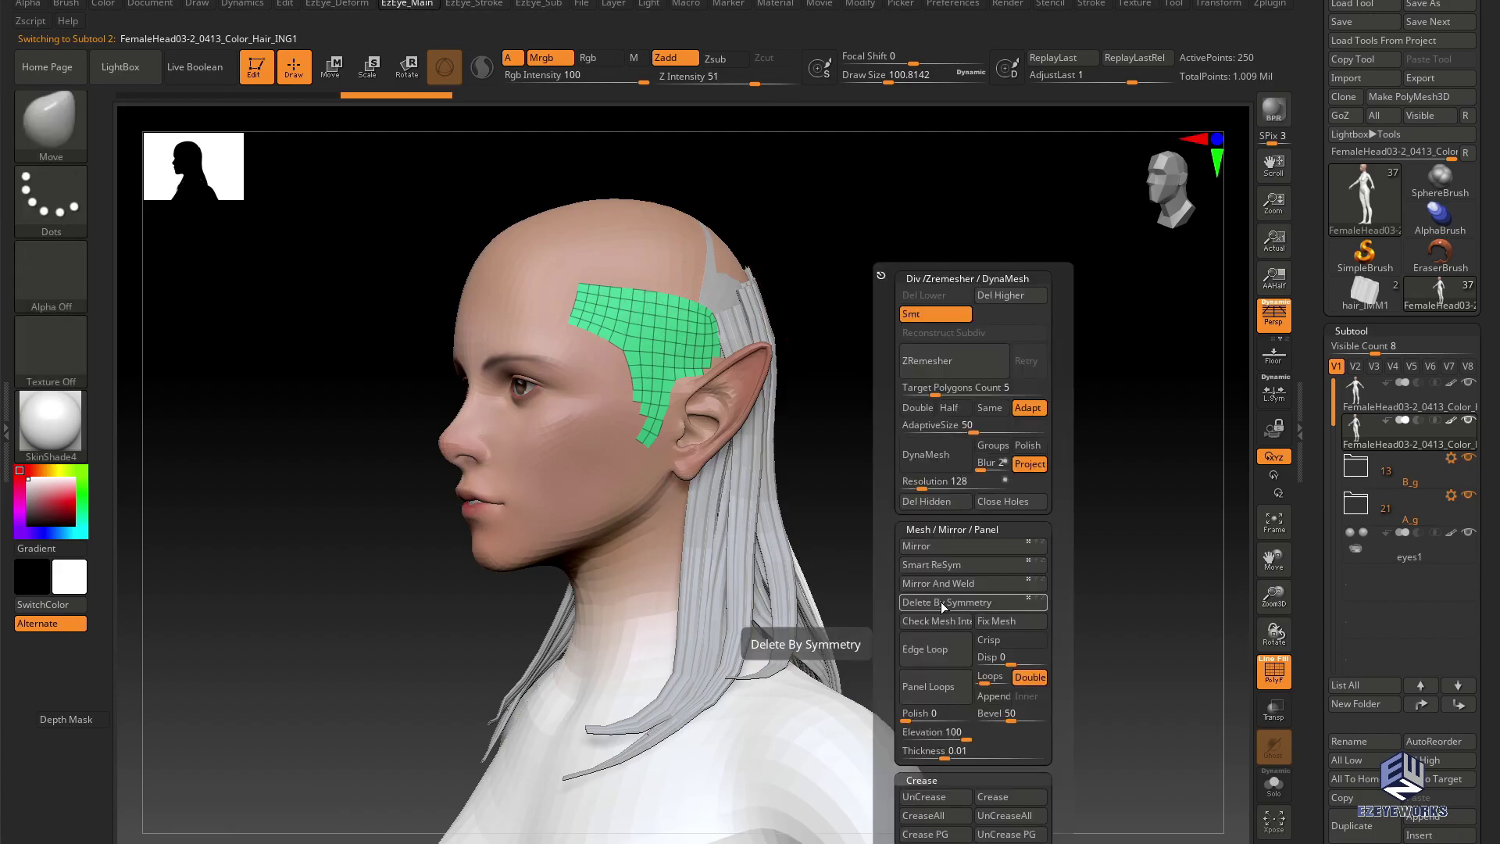
pyautogui.click(933, 503)
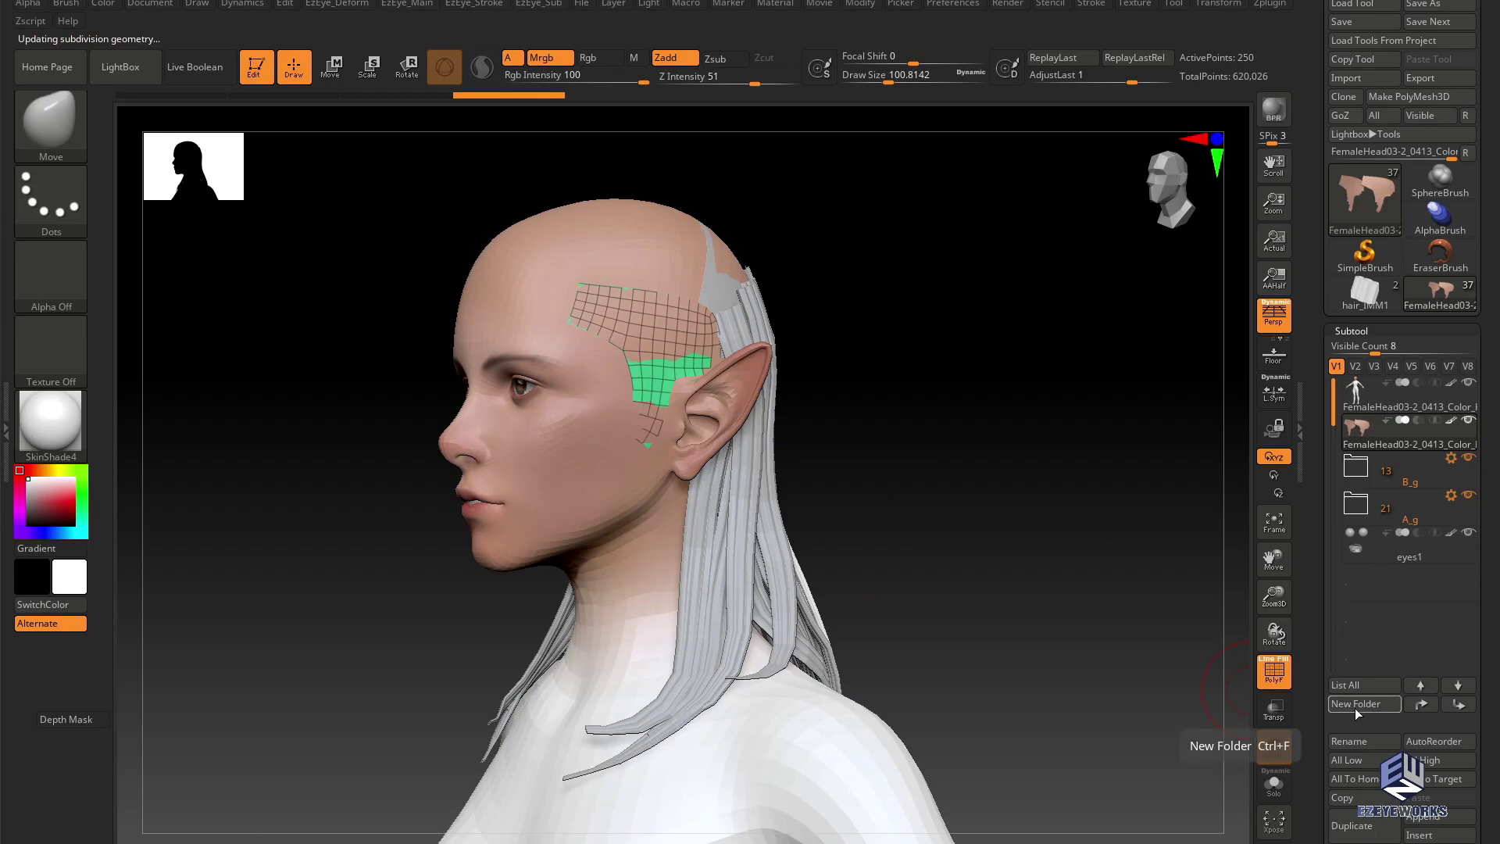
# - Create a subtool folder named C_g for the extracted temple patch
pyautogui.click(1355, 705)
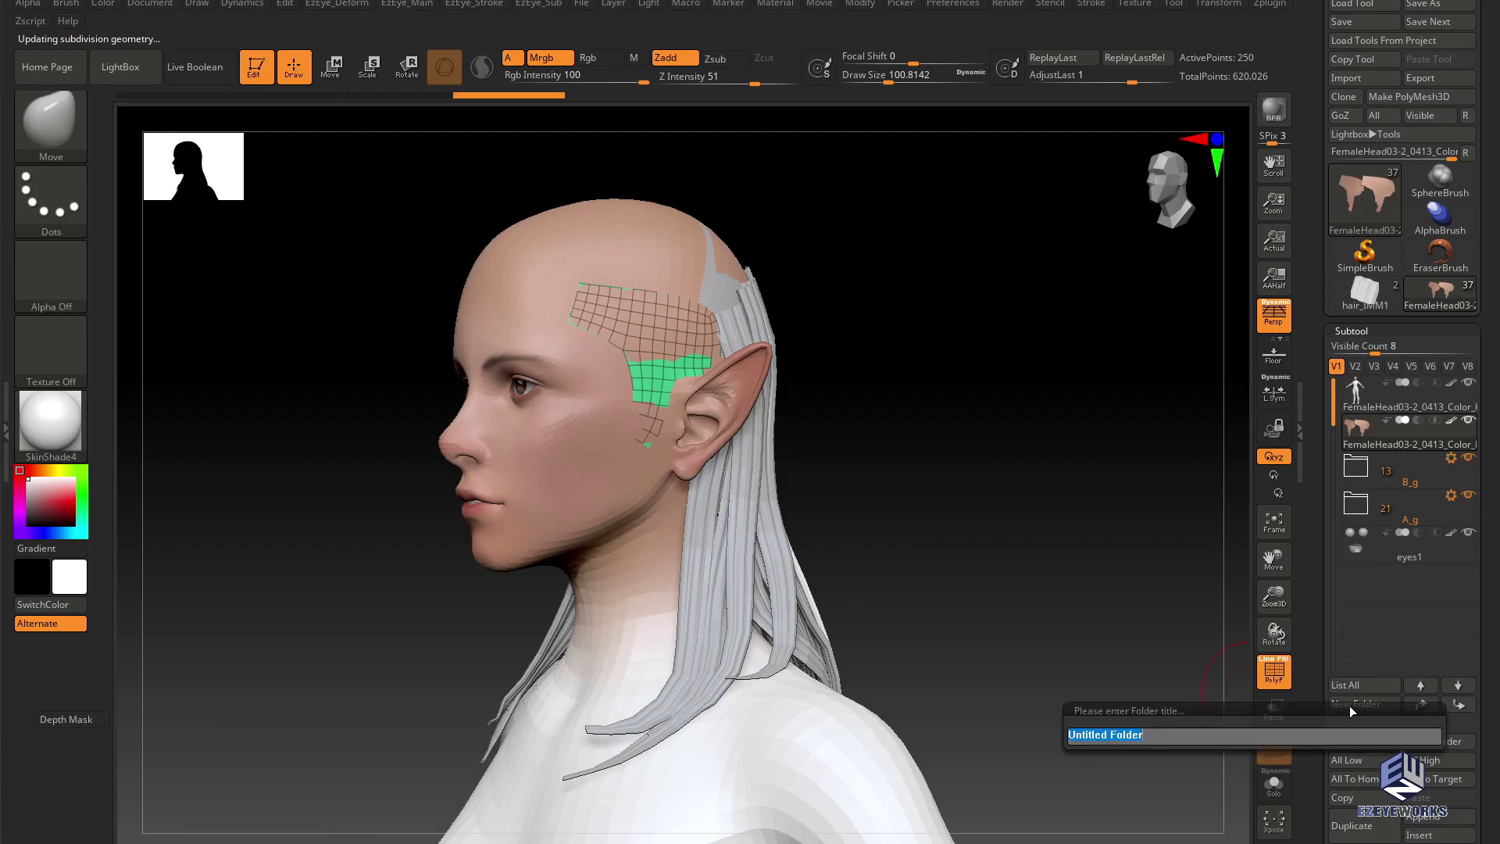
pyautogui.write('C_g')
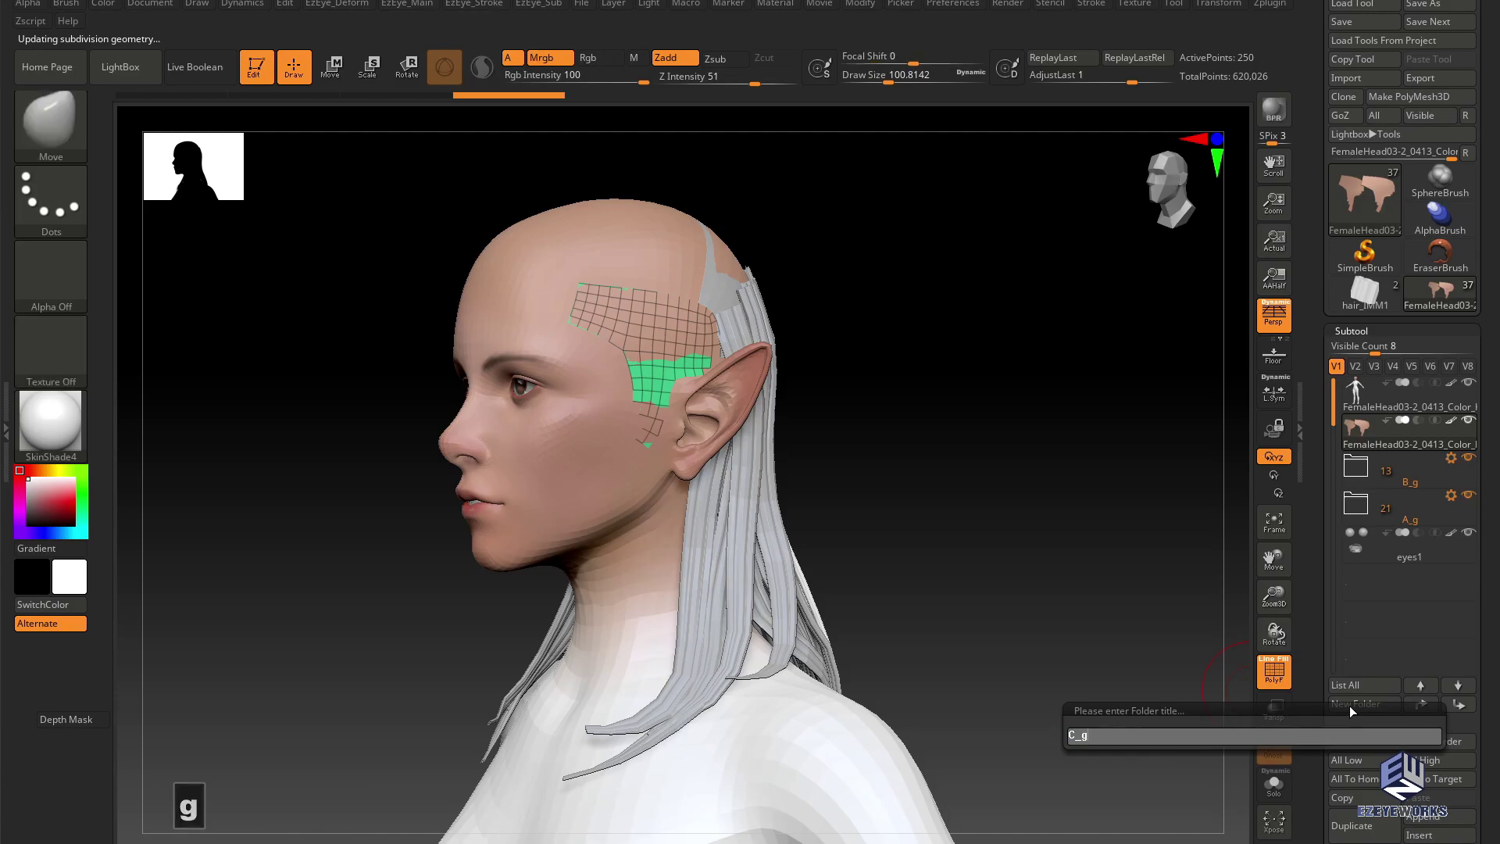
pyautogui.press('Return')
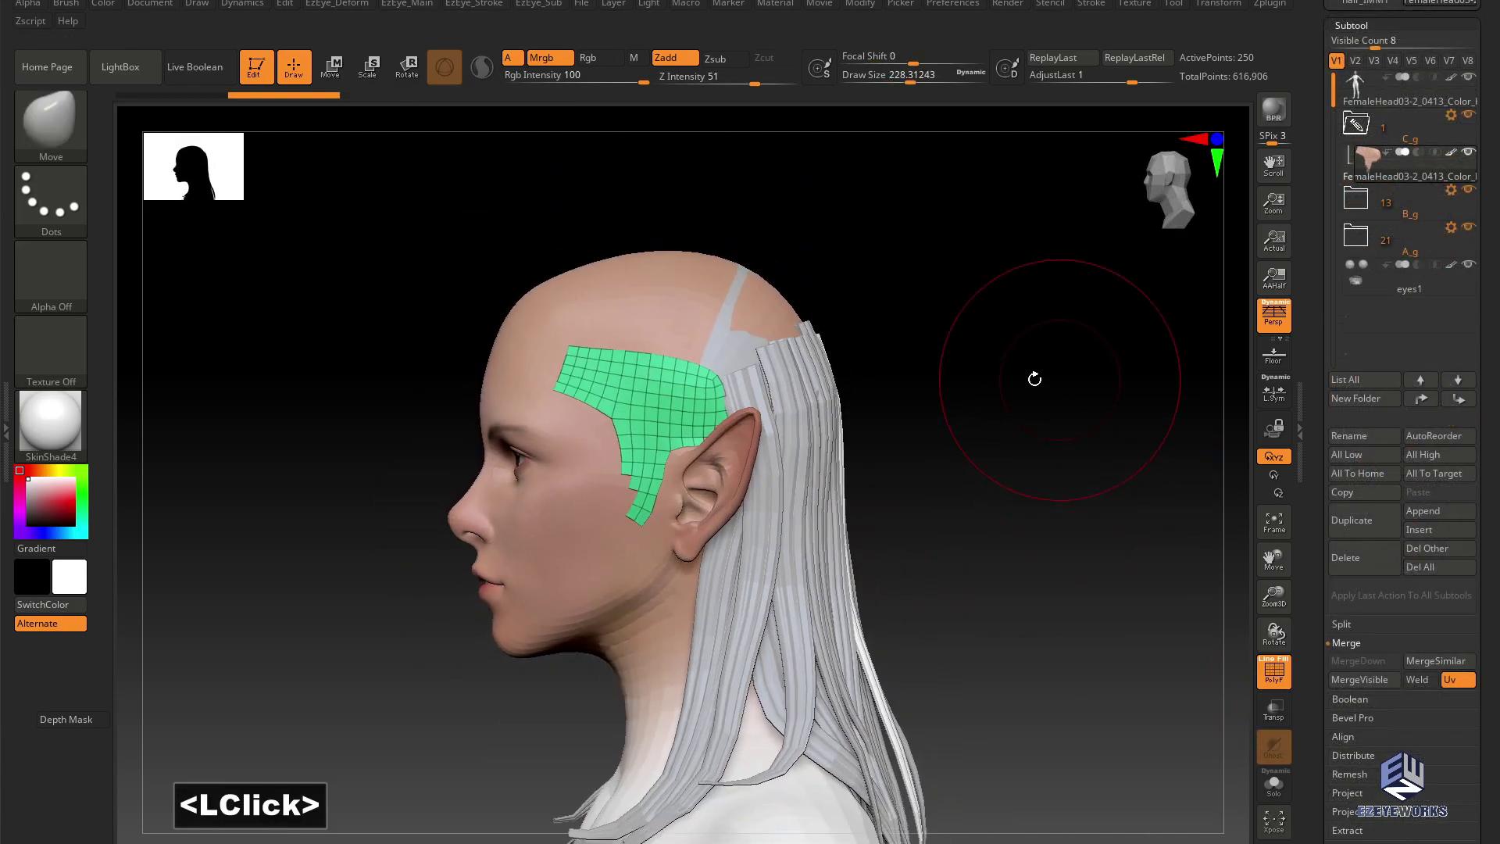
# - Examine the green temple patch and its fit around the ear from several side angles, with and without the polyframe
pyautogui.moveTo(1008, 453); pyautogui.dragTo(1055, 456)
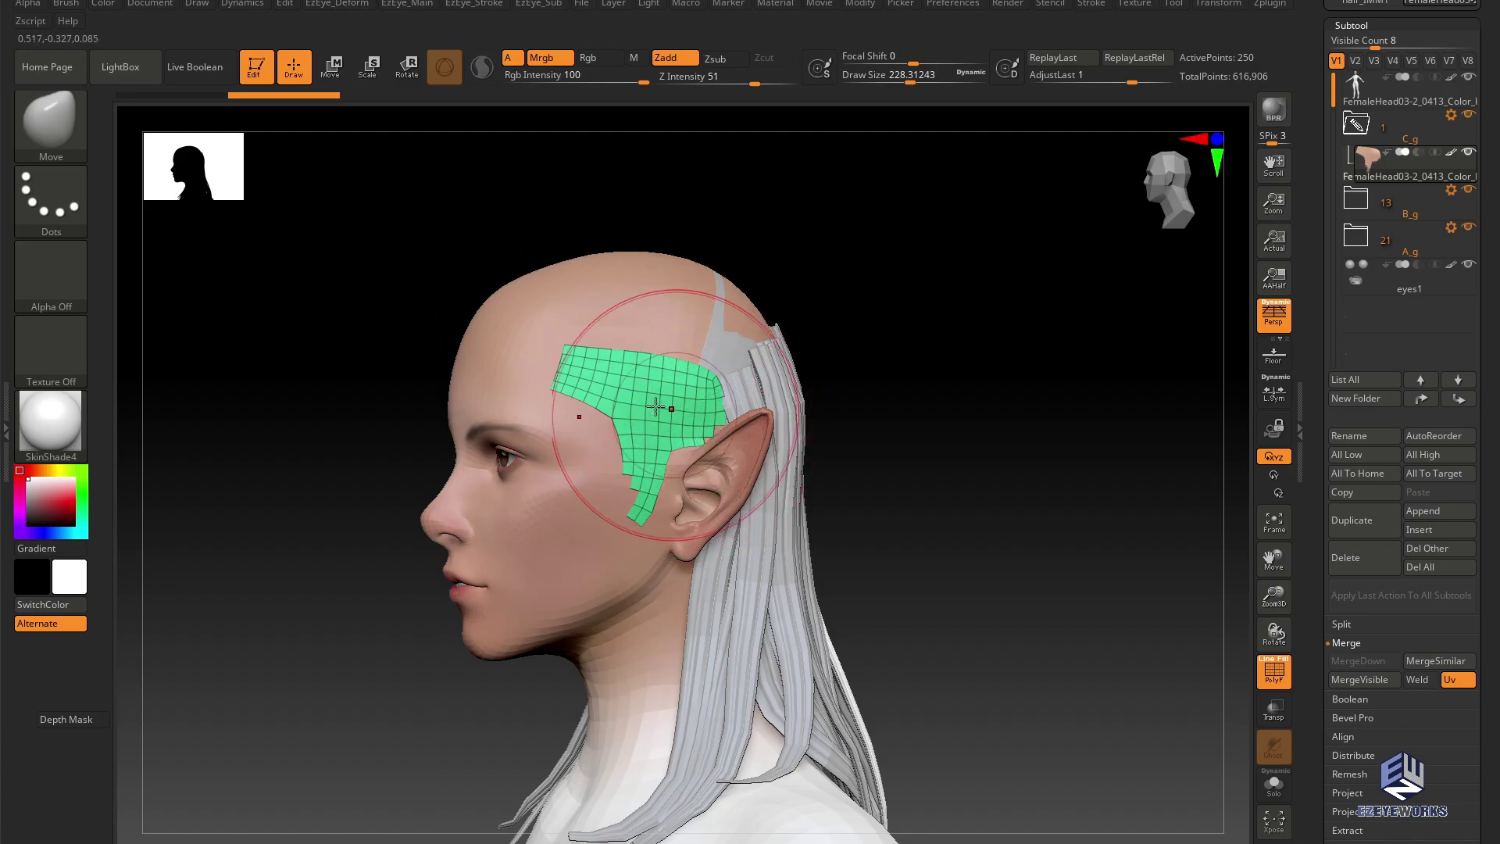
pyautogui.moveTo(973, 391); pyautogui.dragTo(941, 415)
pyautogui.hotkey('shift', 'f')
pyautogui.hotkey('shift', 'f')
pyautogui.moveTo(930, 528); pyautogui.dragTo(666, 429)
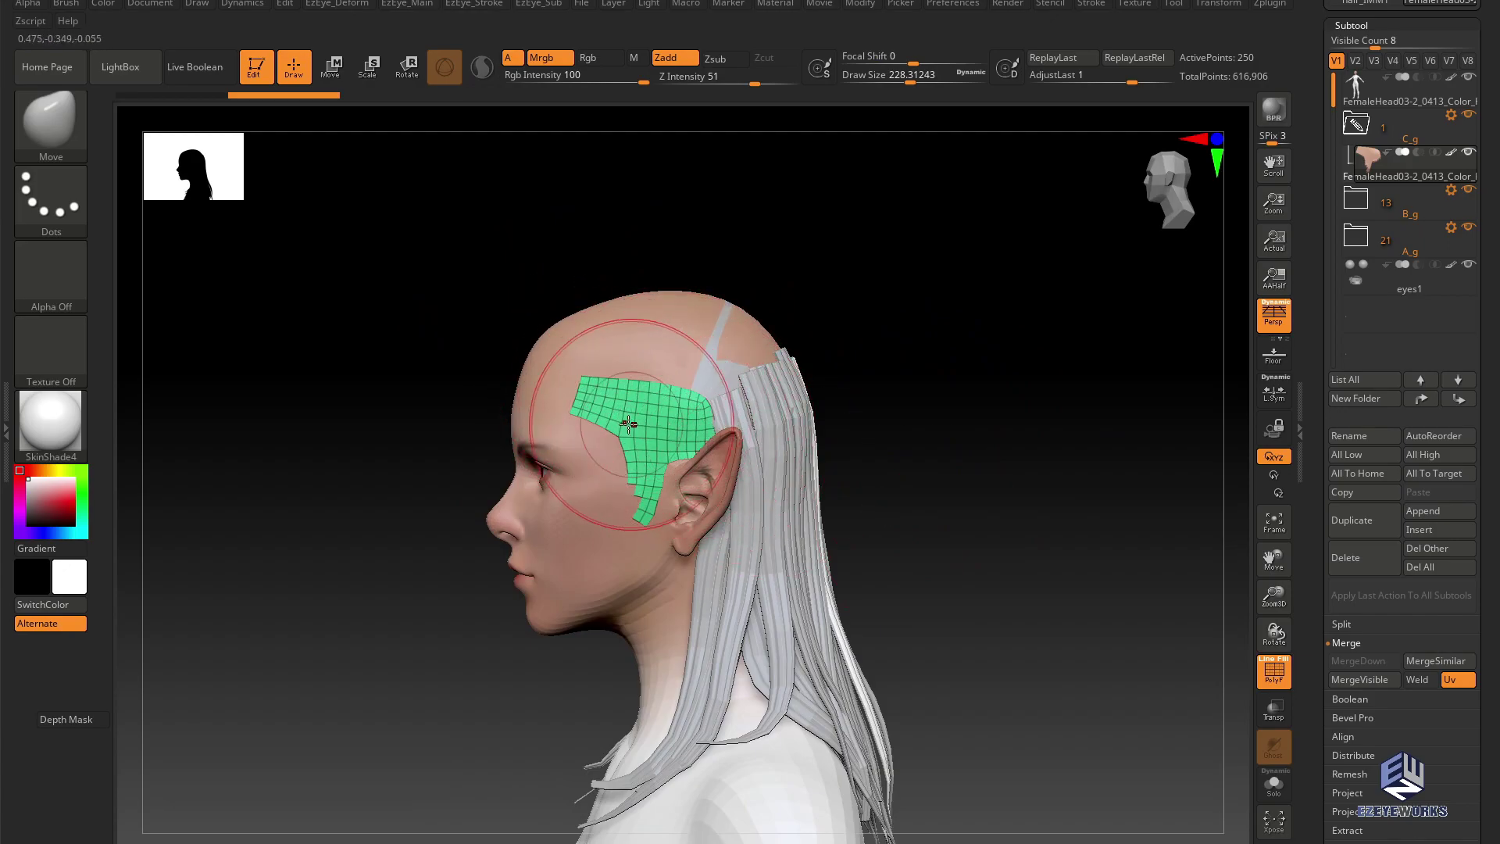
pyautogui.moveTo(947, 425)
pyautogui.mouseDown()
pyautogui.moveTo(972, 429)
pyautogui.moveTo(1155, 335)
pyautogui.mouseUp()
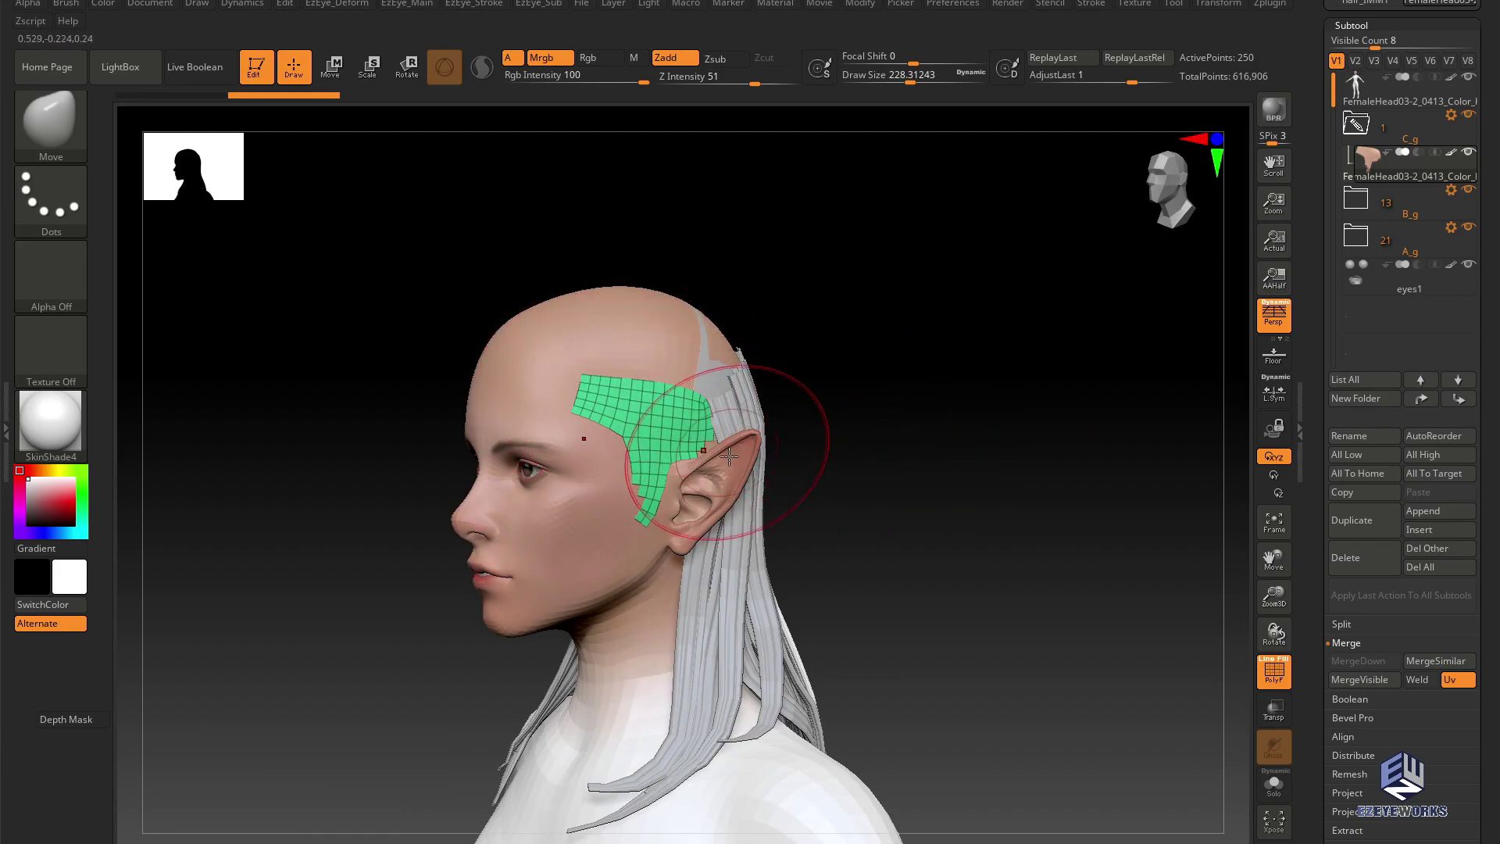
pyautogui.moveTo(859, 566)
pyautogui.mouseDown()
pyautogui.moveTo(703, 469)
pyautogui.moveTo(661, 407)
pyautogui.mouseUp()
pyautogui.moveTo(594, 593)
pyautogui.mouseDown()
pyautogui.moveTo(546, 606)
pyautogui.moveTo(576, 613)
pyautogui.mouseUp()
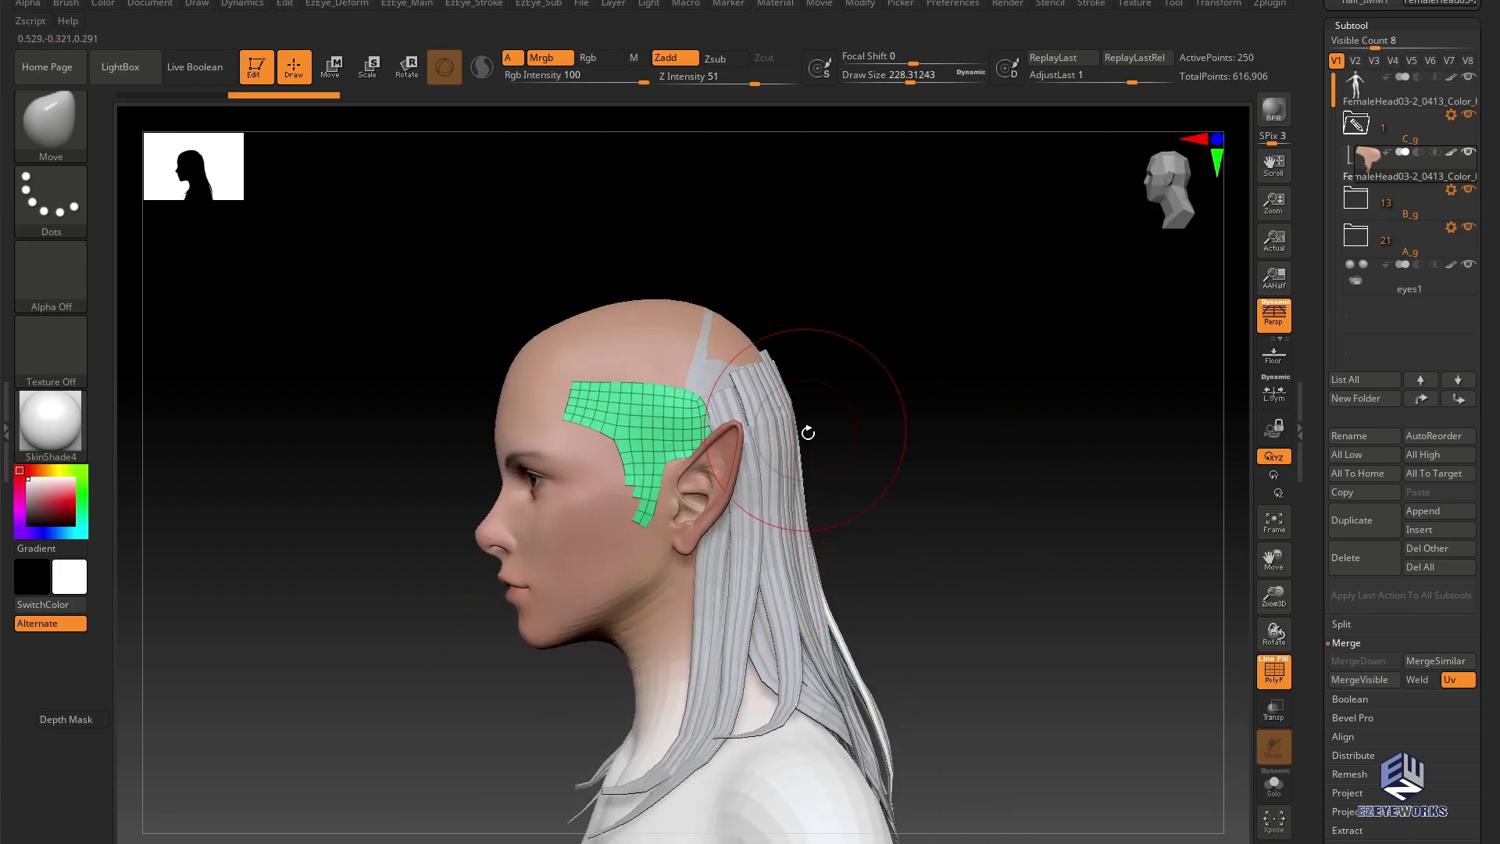
pyautogui.hotkey('shift', 'f')
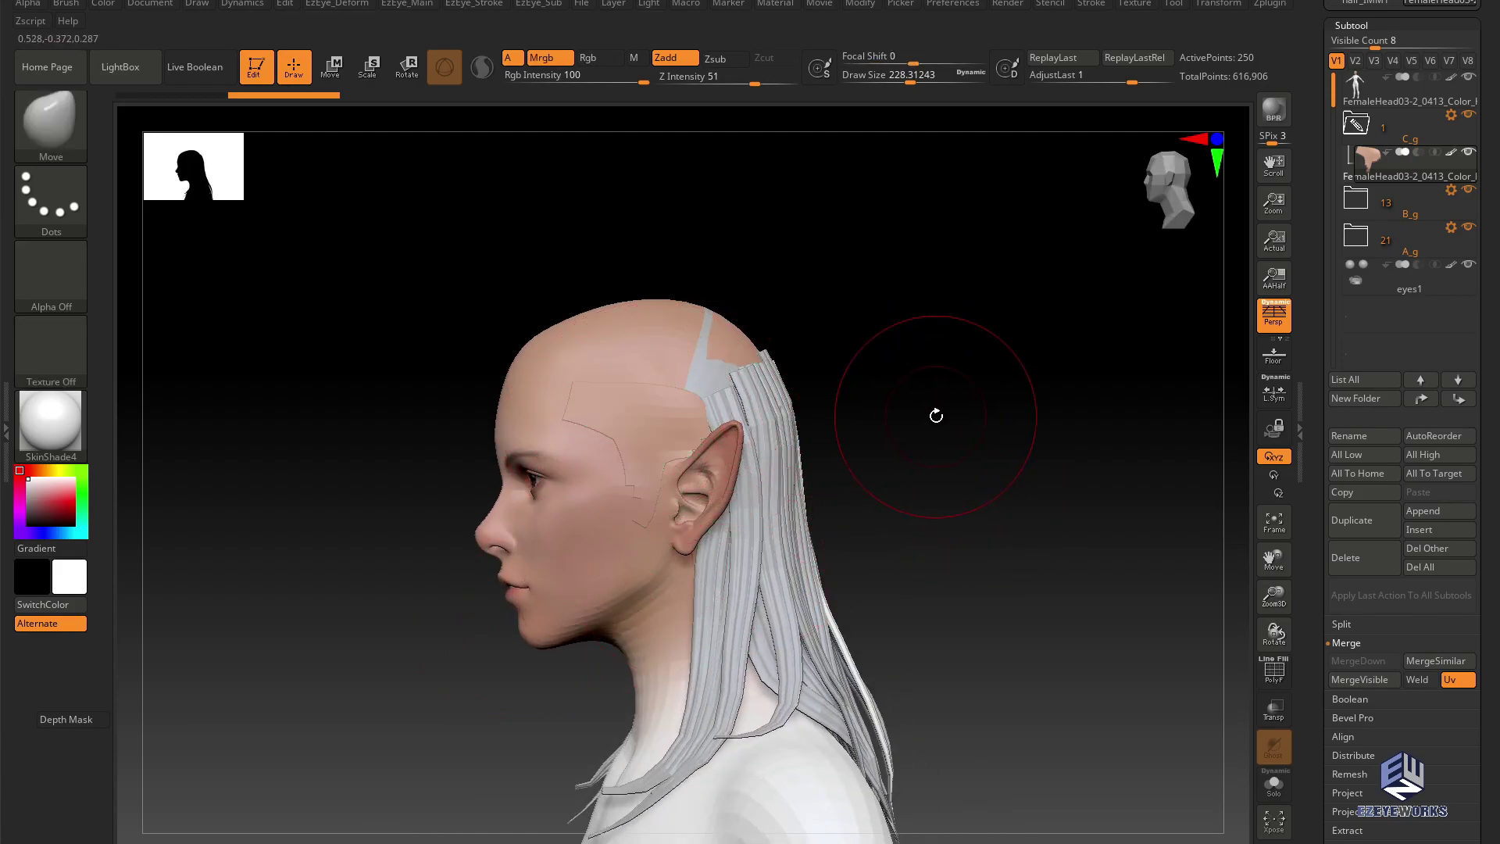
pyautogui.hotkey('shift', 'f')
pyautogui.keyDown('shift'); pyautogui.moveTo(944, 422); pyautogui.dragTo(995, 485); pyautogui.keyUp('shift')
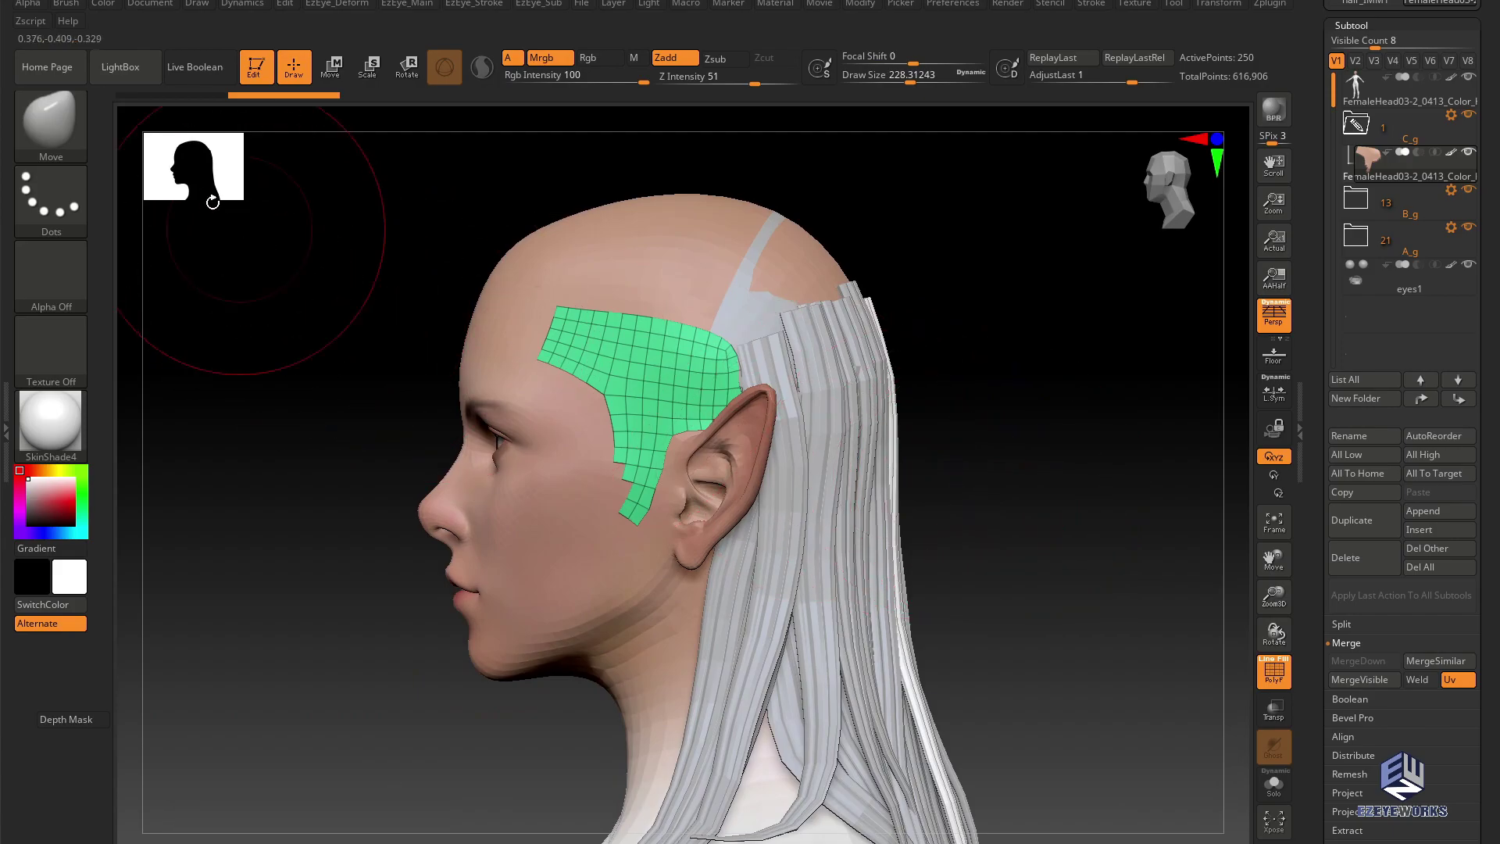
# - Switch to the InsertMesh hair strand brush and set its draw size to 64
pyautogui.press('space')
pyautogui.moveTo(336, 350); pyautogui.dragTo(275, 349)
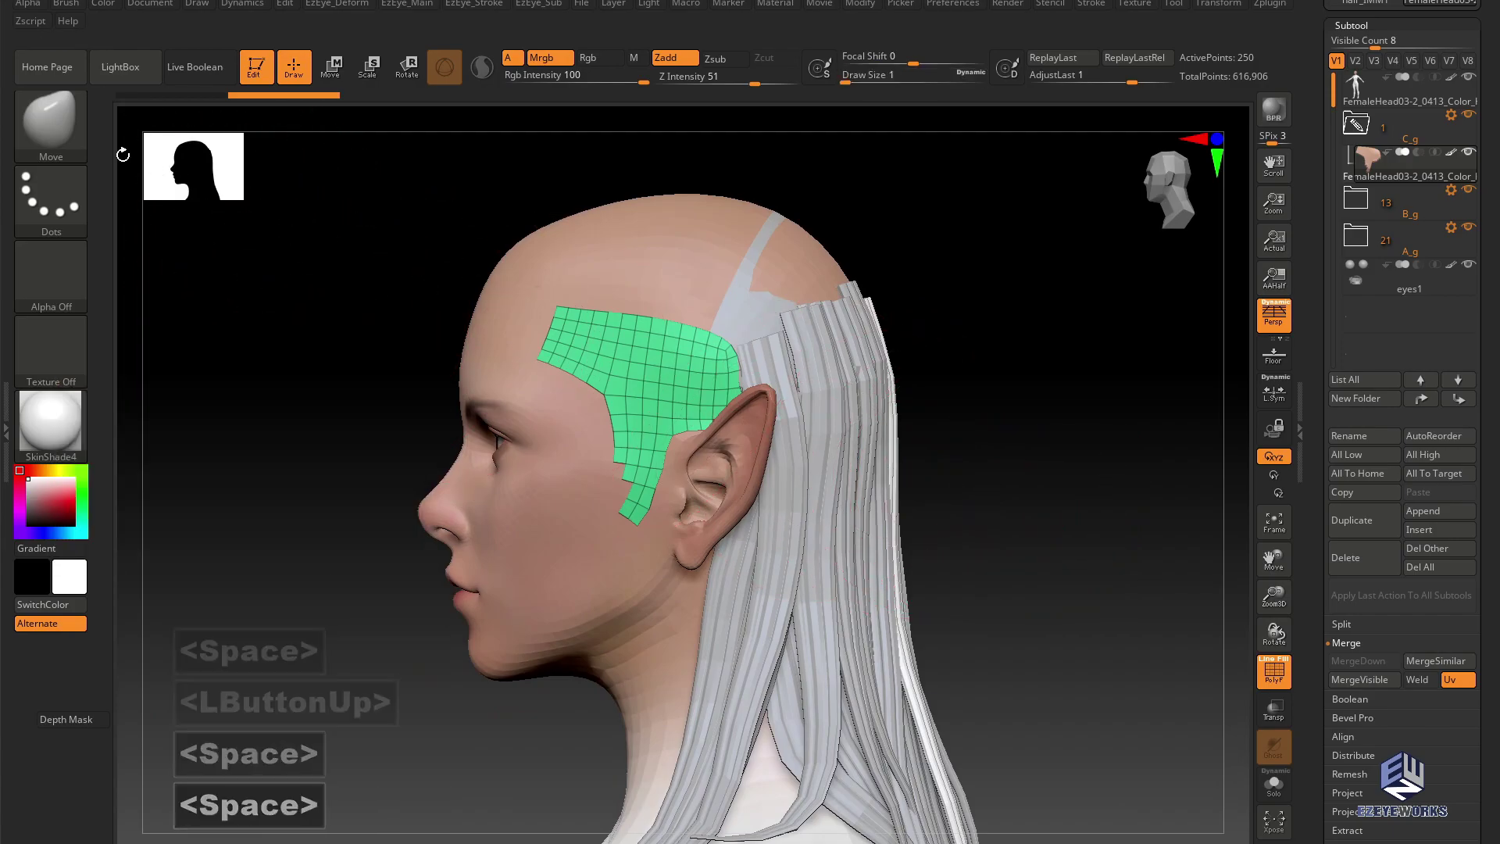
pyautogui.click(67, 138)
pyautogui.click(1046, 134)
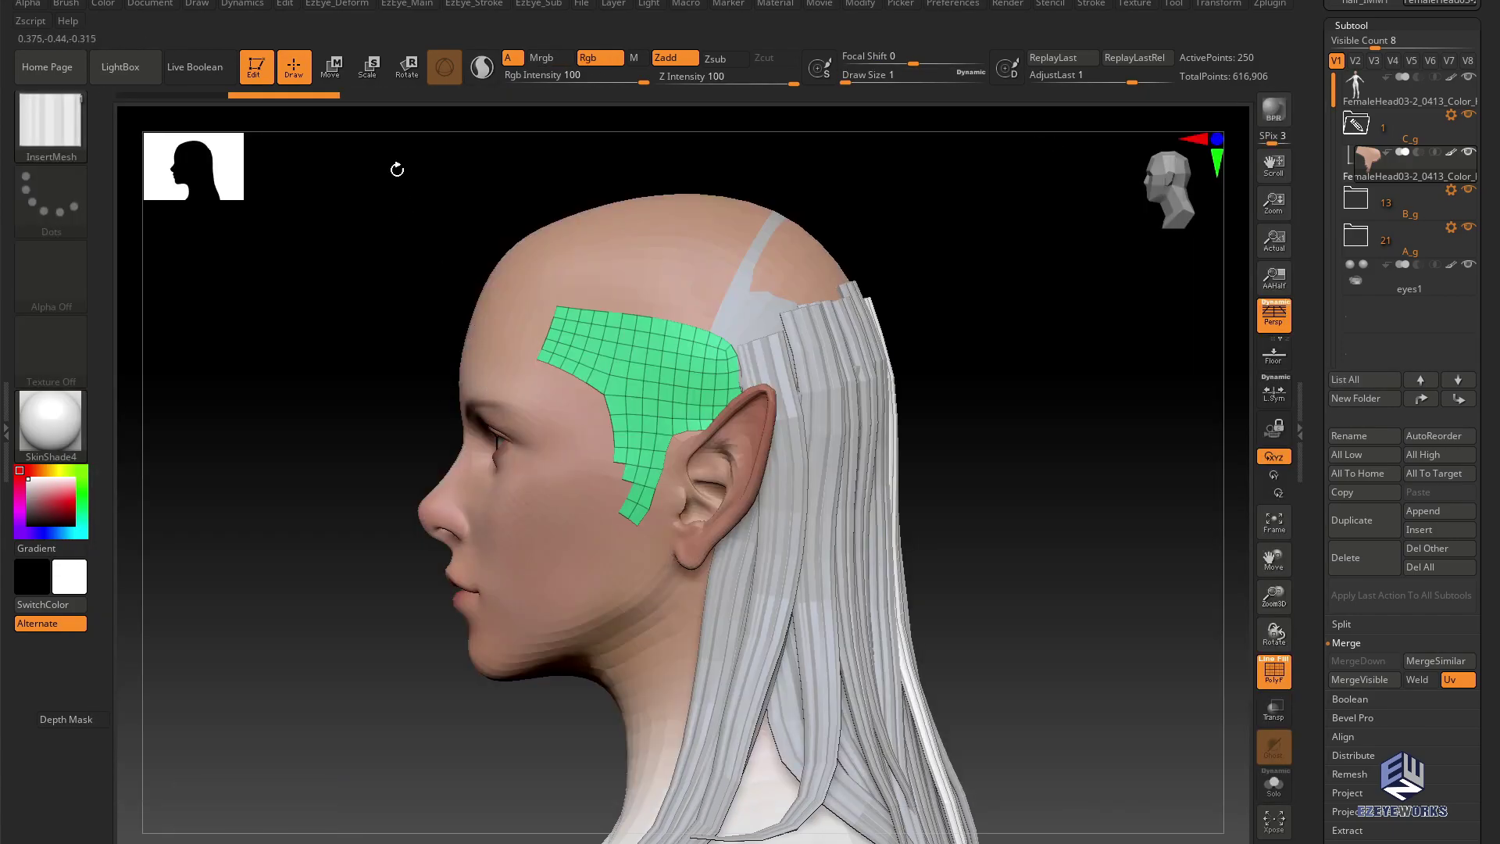
pyautogui.click(883, 82)
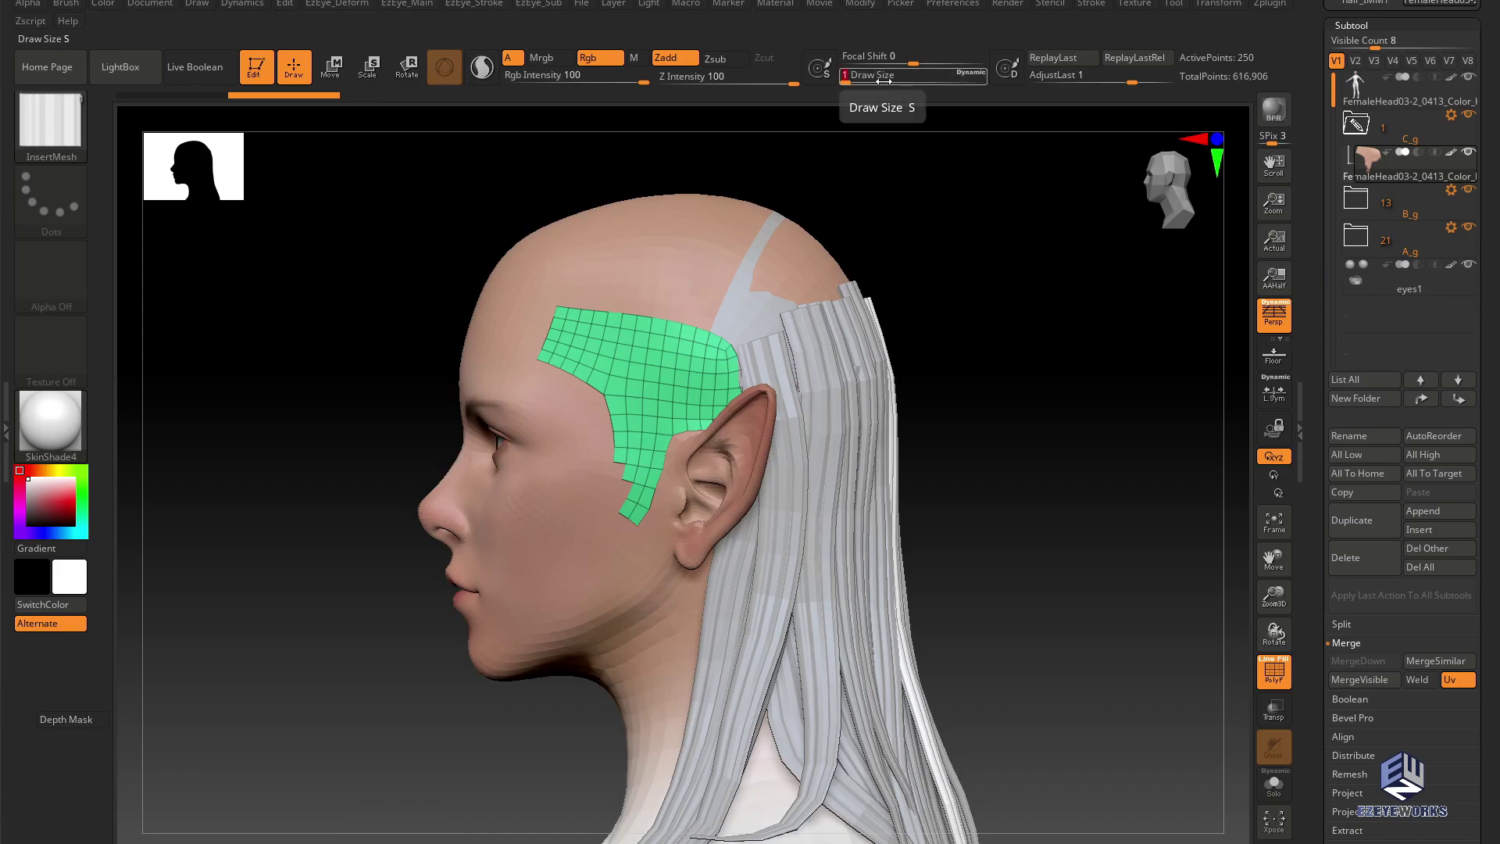
pyautogui.write('640')
pyautogui.press('Return')
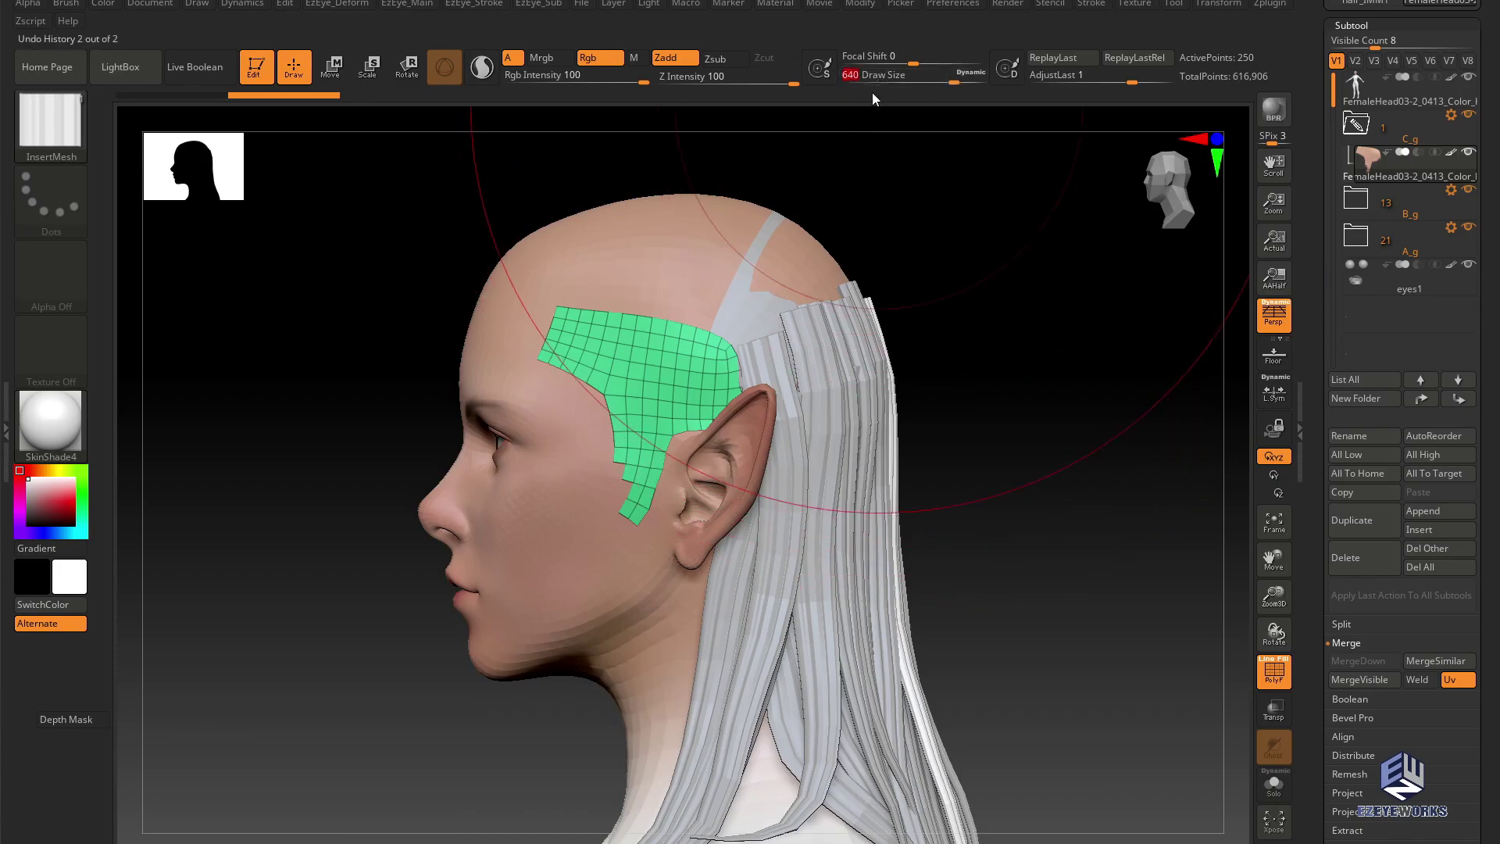
pyautogui.write('64')
pyautogui.press('Return')
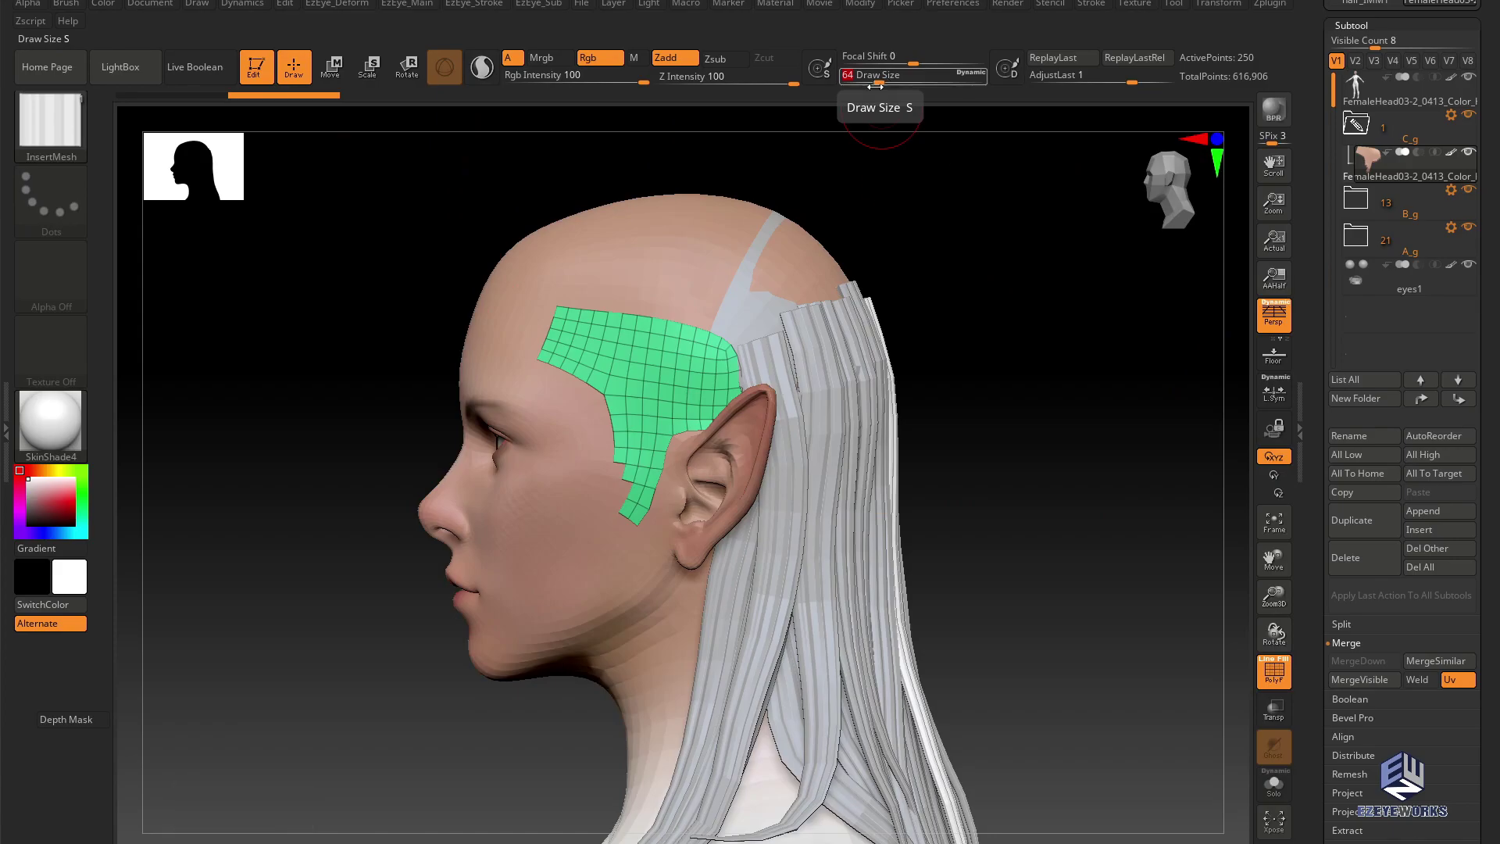
# - Draw a hair strand along the temple patch's lower edge, from its front corner back to the top of the ear
pyautogui.moveTo(1014, 445)
pyautogui.mouseDown()
pyautogui.moveTo(950, 396)
pyautogui.moveTo(998, 398)
pyautogui.moveTo(864, 396)
pyautogui.mouseUp()
pyautogui.moveTo(770, 402); pyautogui.dragTo(1036, 435)
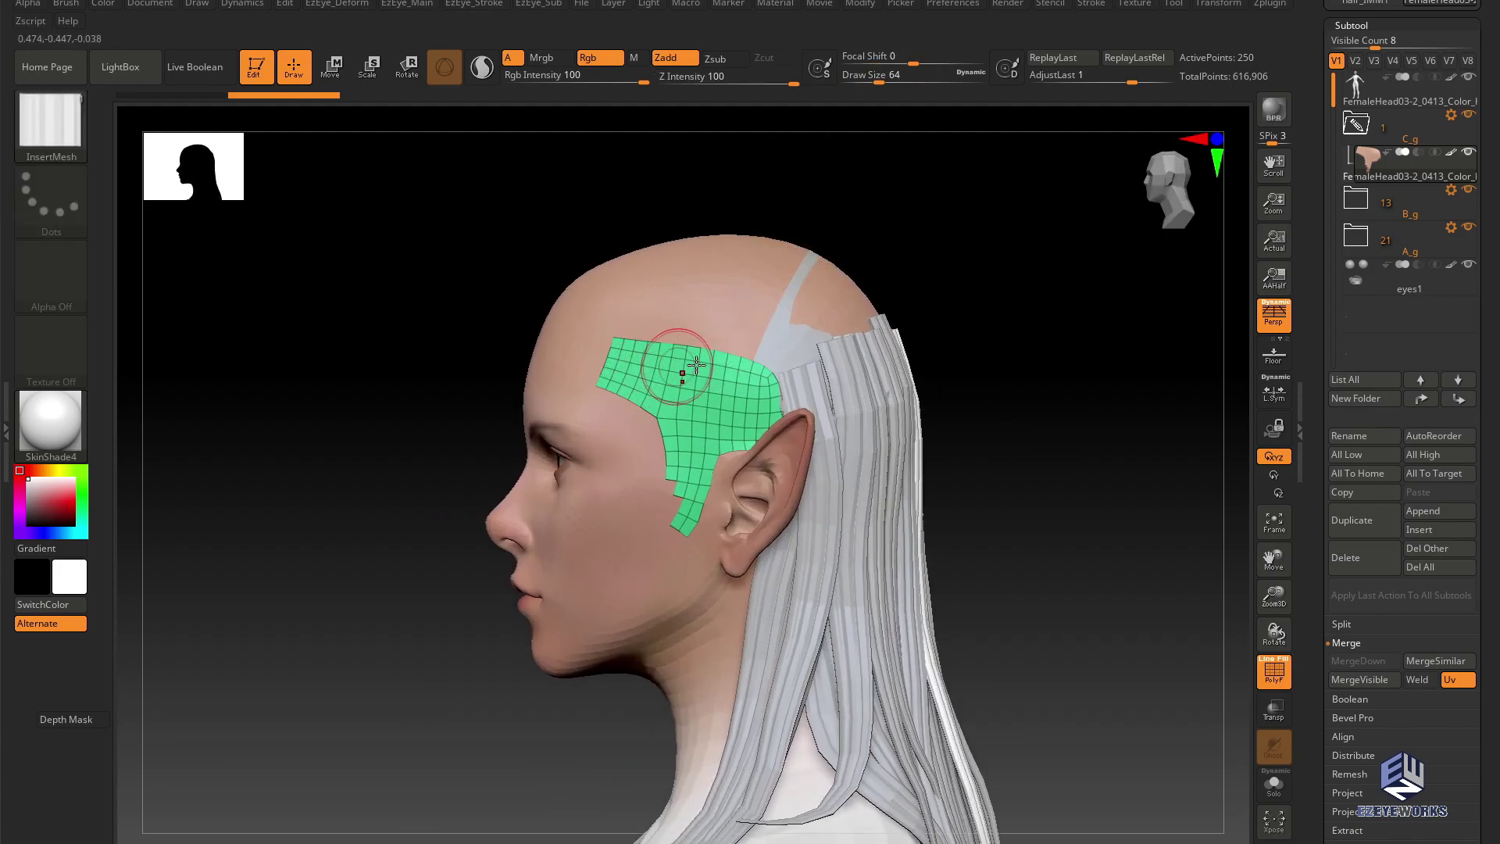
pyautogui.press('space')
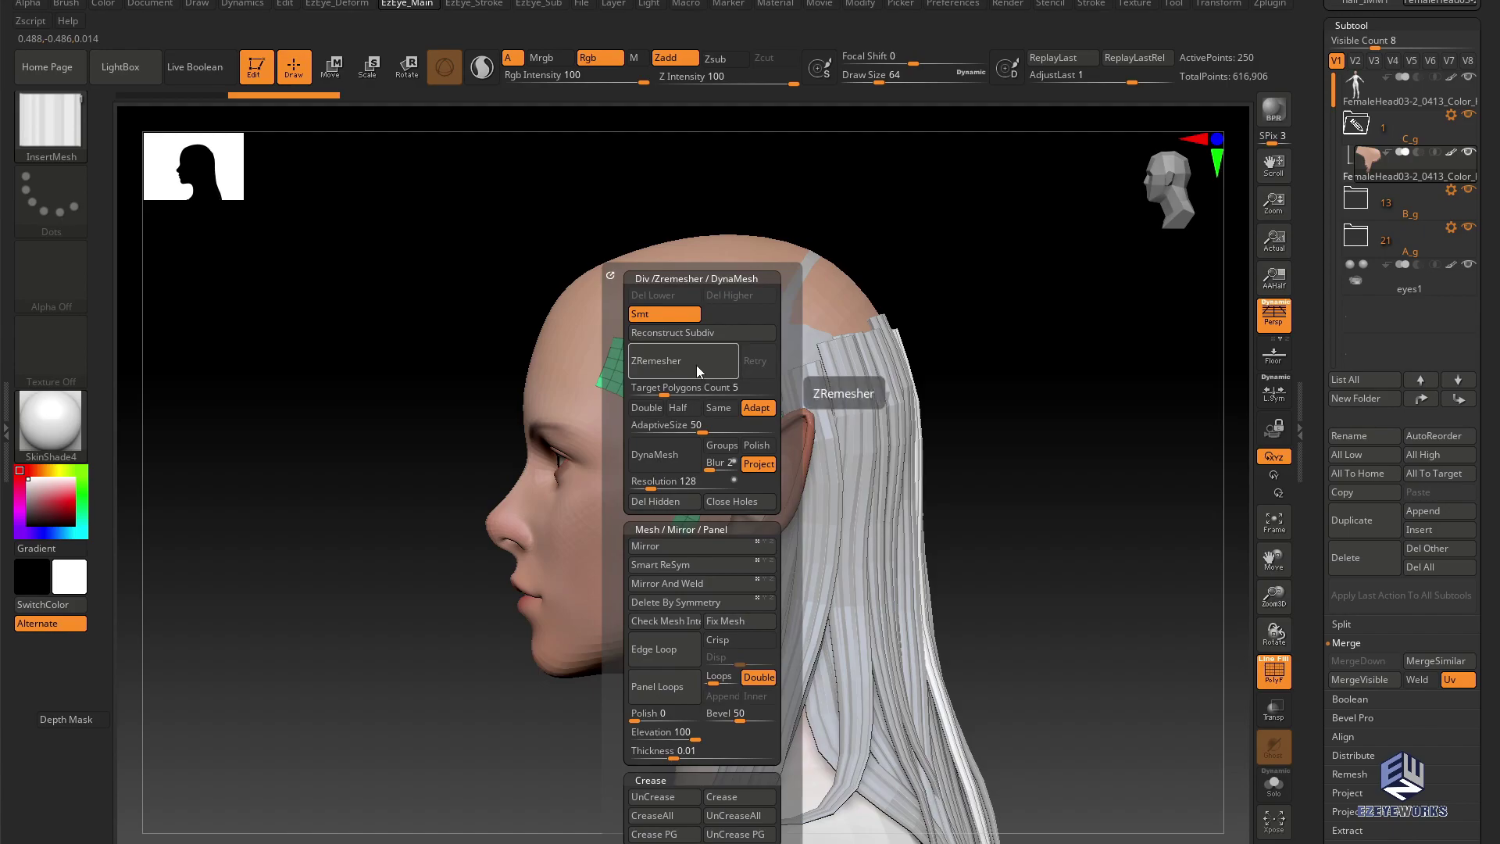
pyautogui.hotkey('alt', 'q')
pyautogui.hotkey('alt', 'q')
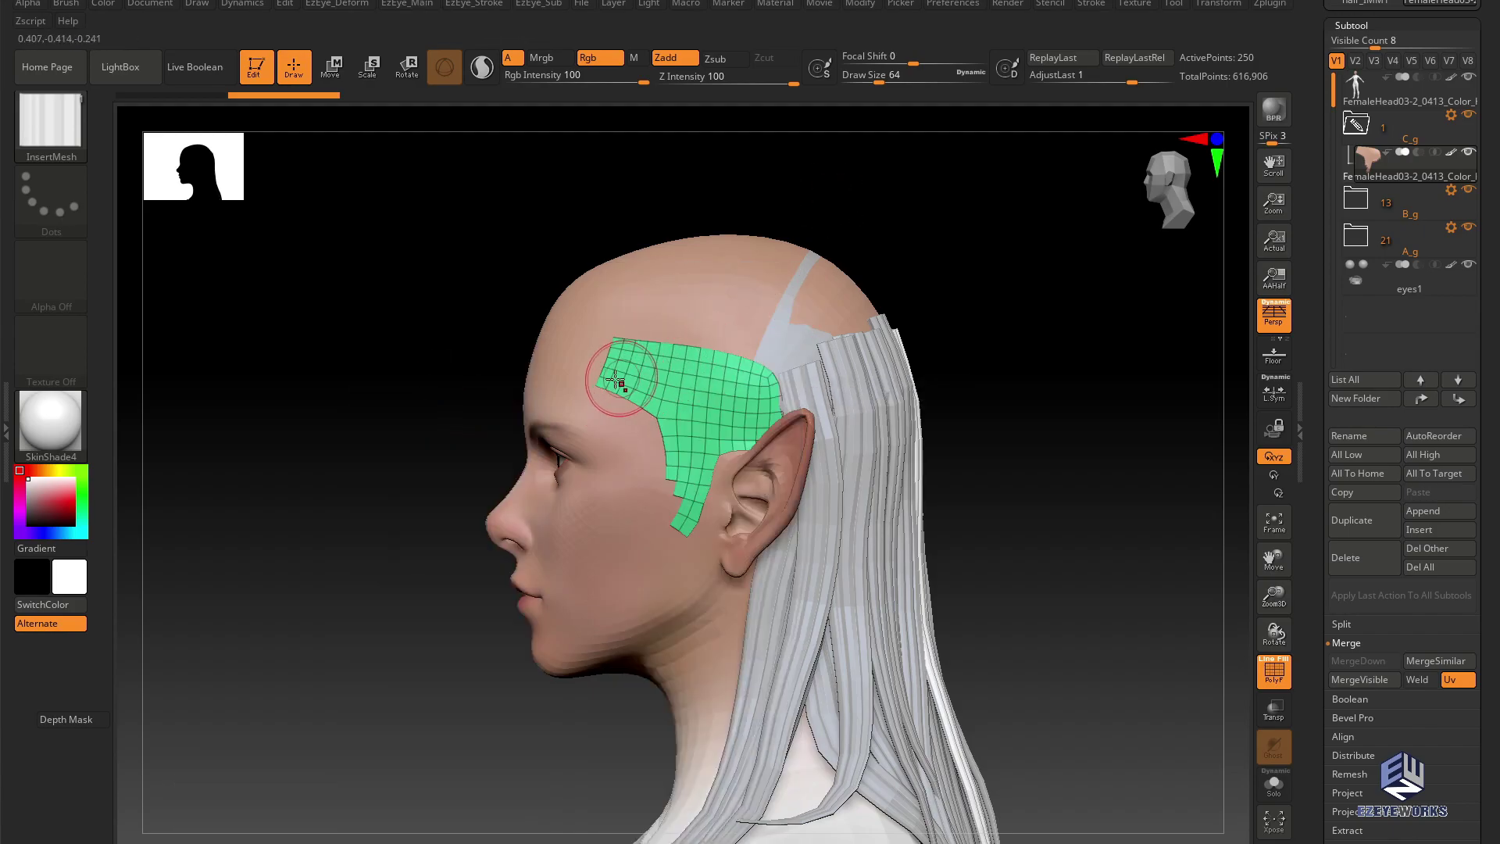
pyautogui.moveTo(613, 381); pyautogui.dragTo(637, 397)
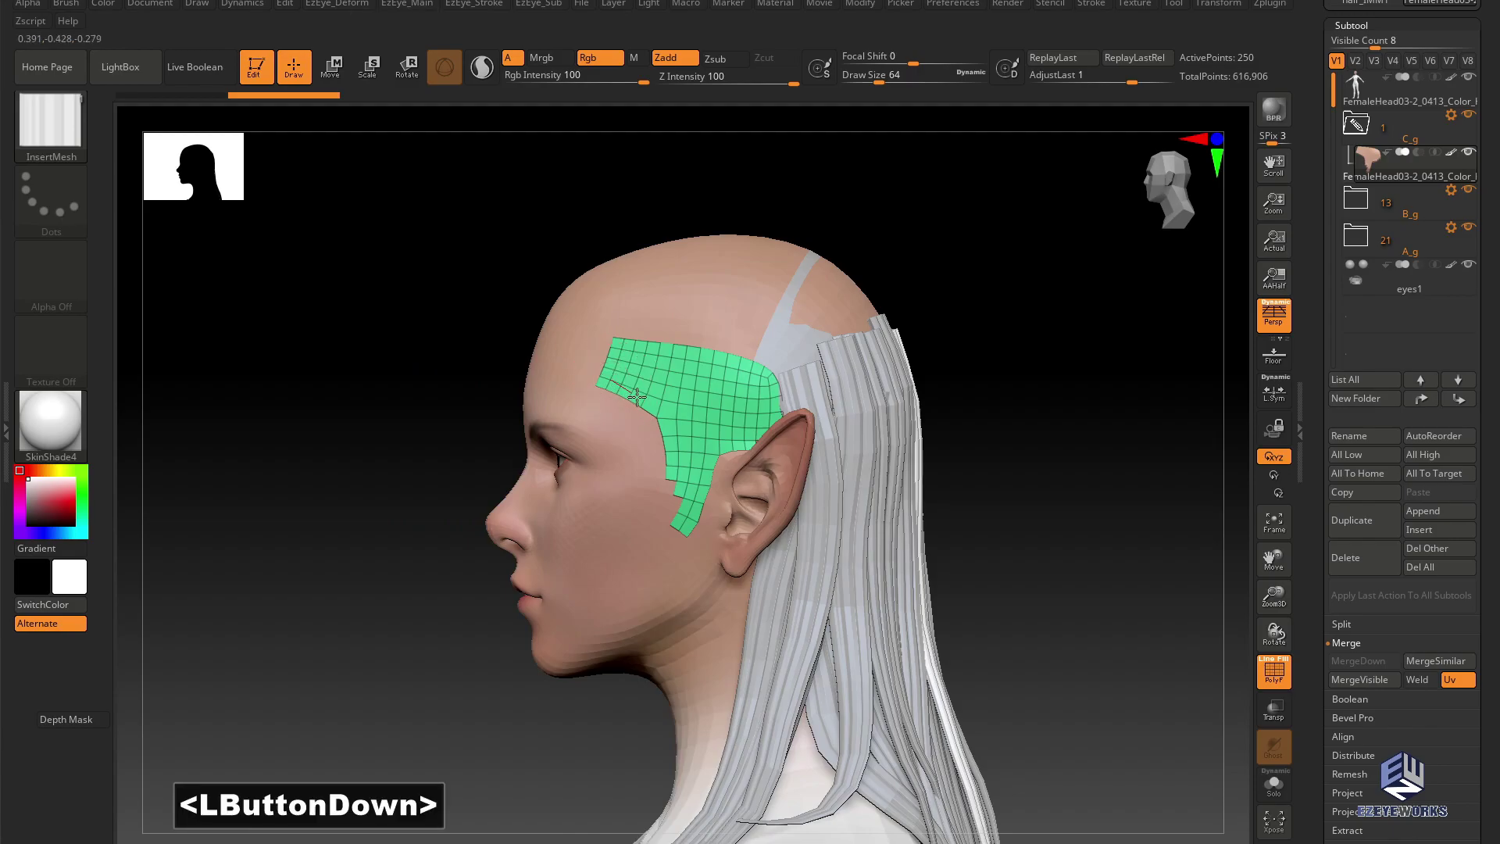
pyautogui.moveTo(721, 438); pyautogui.dragTo(744, 448)
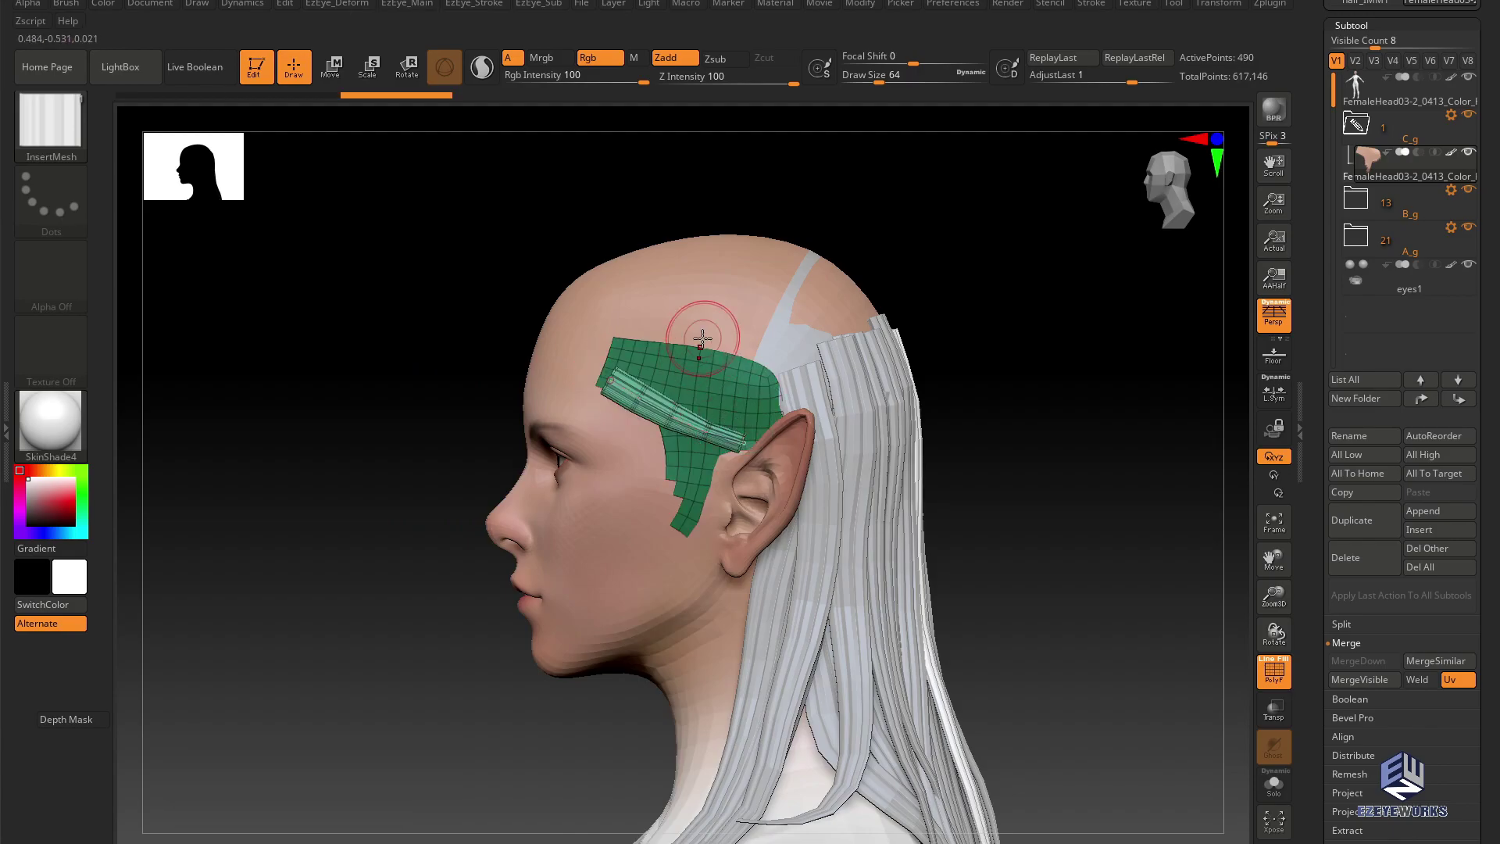
pyautogui.moveTo(1092, 435); pyautogui.dragTo(1078, 465)
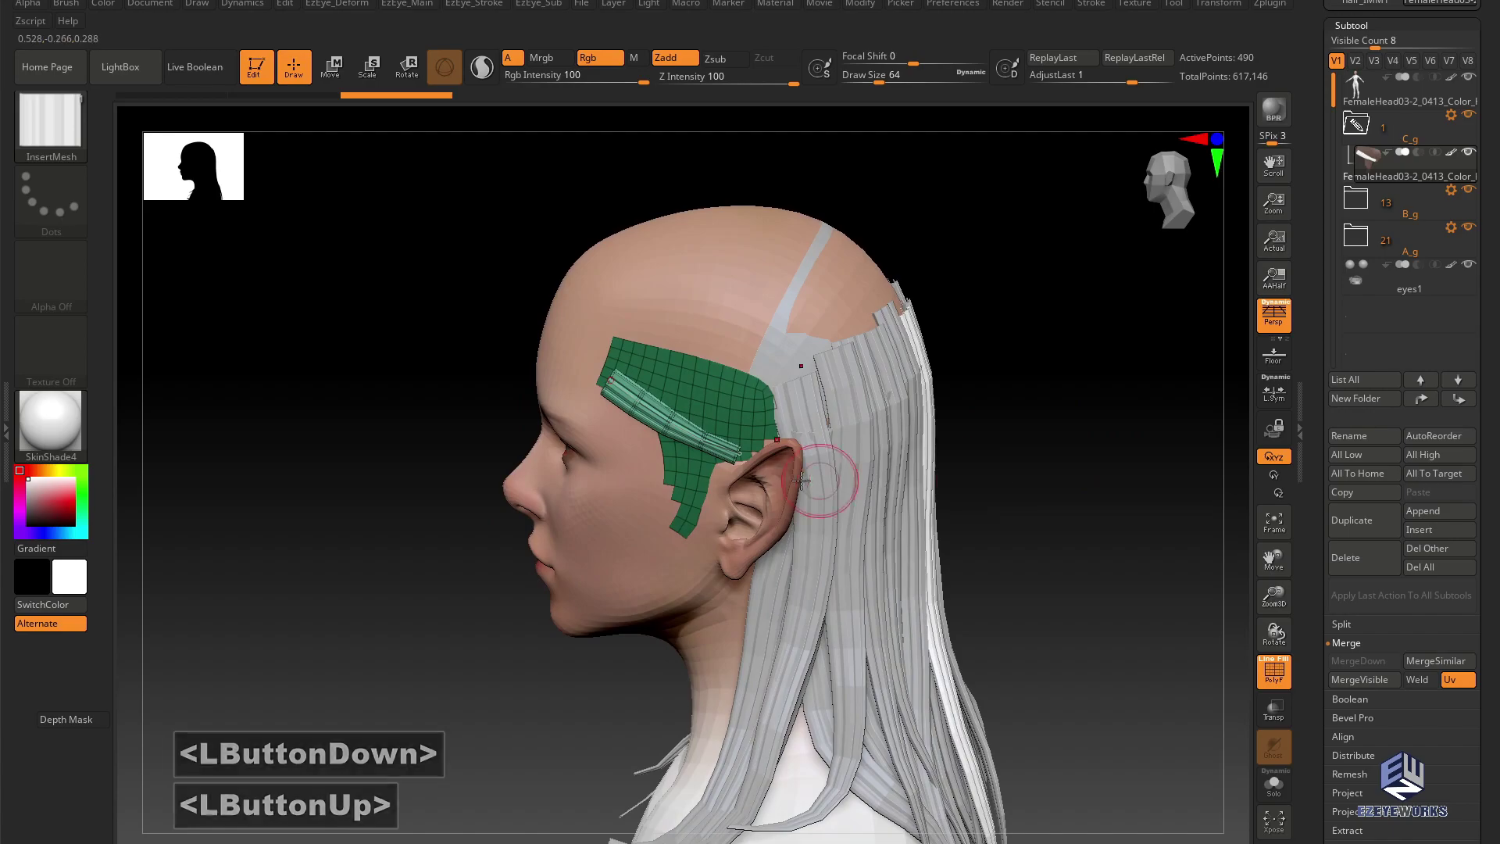
pyautogui.click(742, 461)
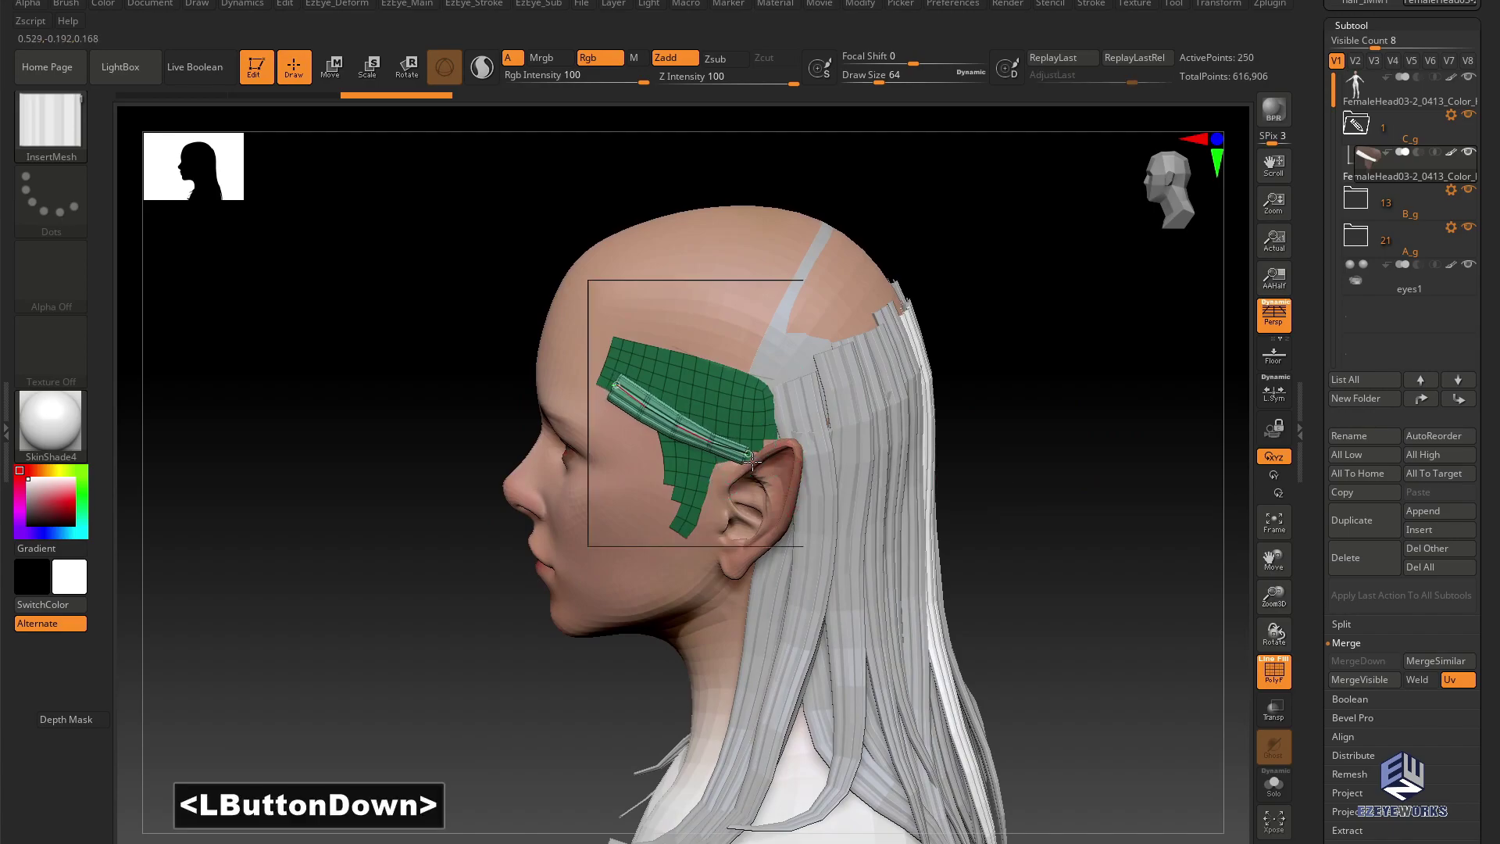
# - Split the masked temple patch and the new strand into separate subtools using Split Masked Points
pyautogui.moveTo(1082, 438)
pyautogui.mouseDown()
pyautogui.moveTo(1070, 417)
pyautogui.moveTo(1019, 445)
pyautogui.mouseUp()
pyautogui.hotkey('alt', '1')
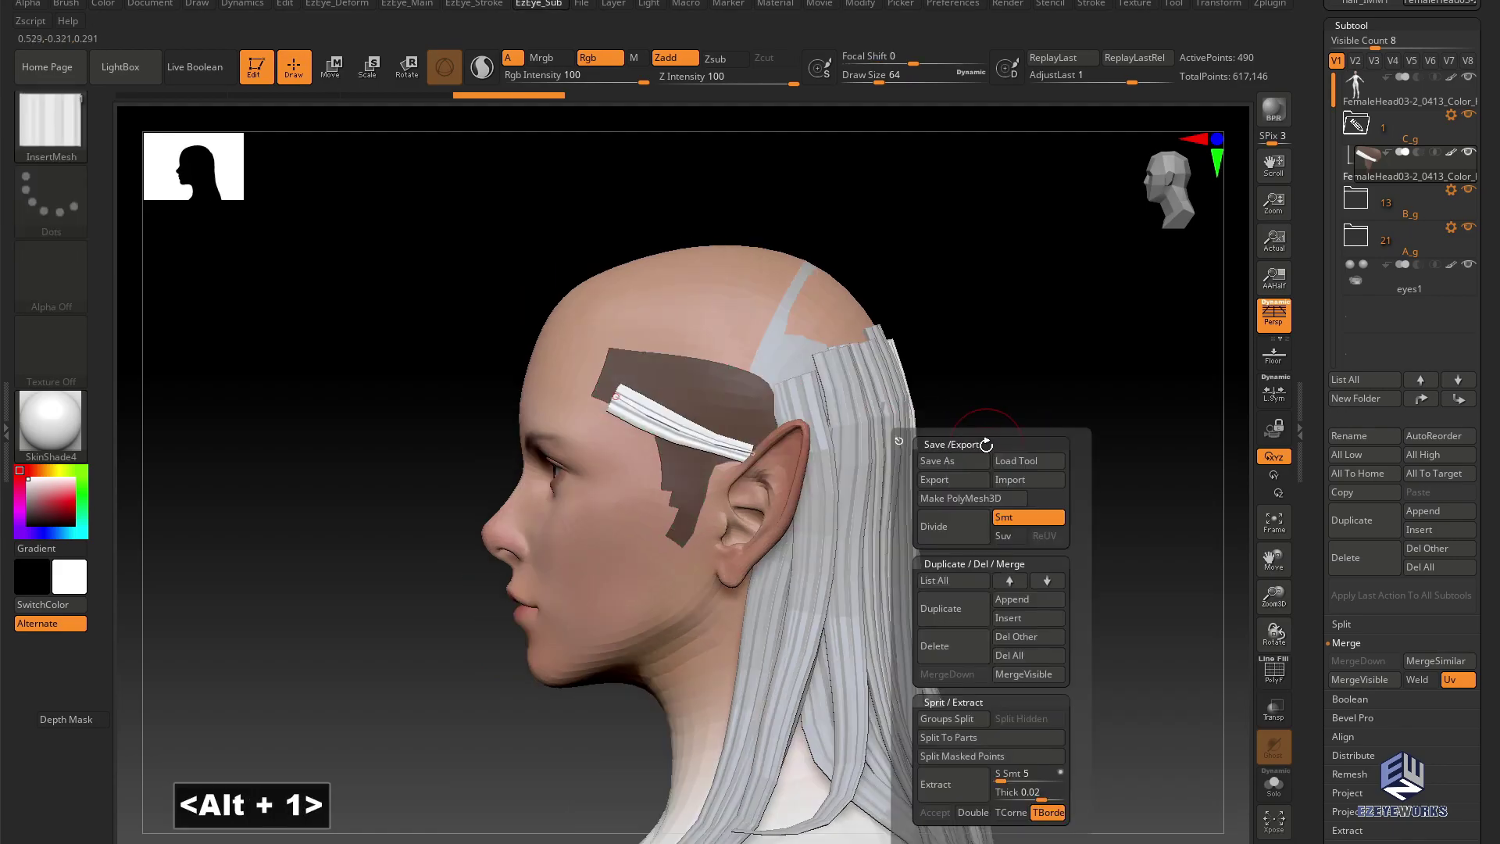
pyautogui.click(959, 756)
# - Widen and bend the temple strand with the Move brush so it follows the side of the head toward the ear
pyautogui.press('b')
pyautogui.press('m')
pyautogui.press('v')
pyautogui.press(']')
pyautogui.moveTo(623, 449)
pyautogui.mouseDown()
pyautogui.moveTo(589, 374)
pyautogui.moveTo(595, 409)
pyautogui.mouseUp()
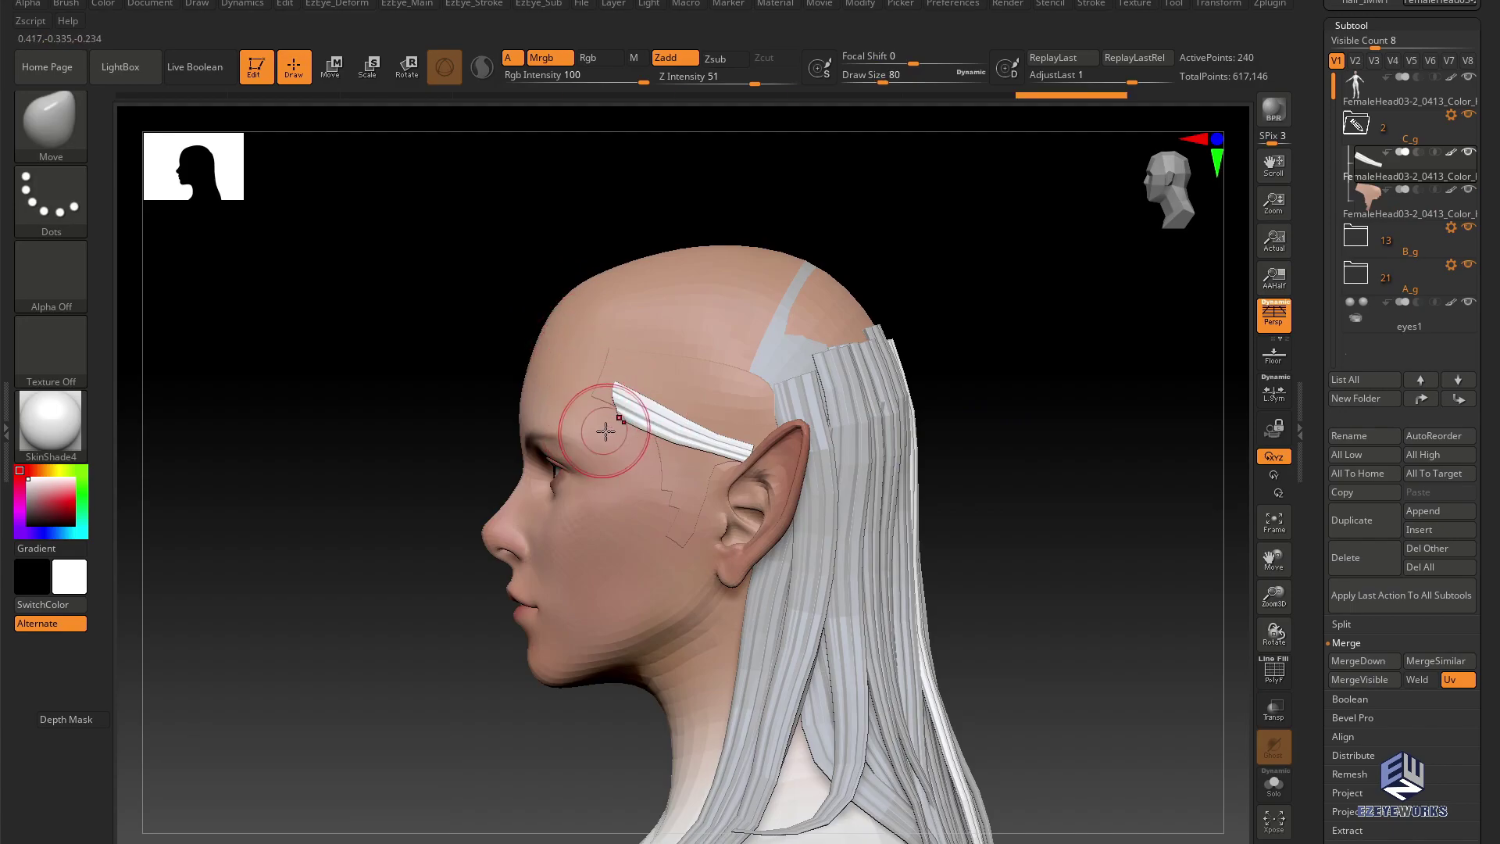
pyautogui.moveTo(1029, 409); pyautogui.dragTo(988, 412)
pyautogui.press(']')
pyautogui.press(']')
pyautogui.moveTo(768, 473)
pyautogui.mouseDown()
pyautogui.moveTo(736, 415)
pyautogui.moveTo(663, 367)
pyautogui.mouseUp()
pyautogui.moveTo(744, 402); pyautogui.dragTo(734, 408)
pyautogui.press('[')
pyautogui.moveTo(707, 462); pyautogui.dragTo(700, 468)
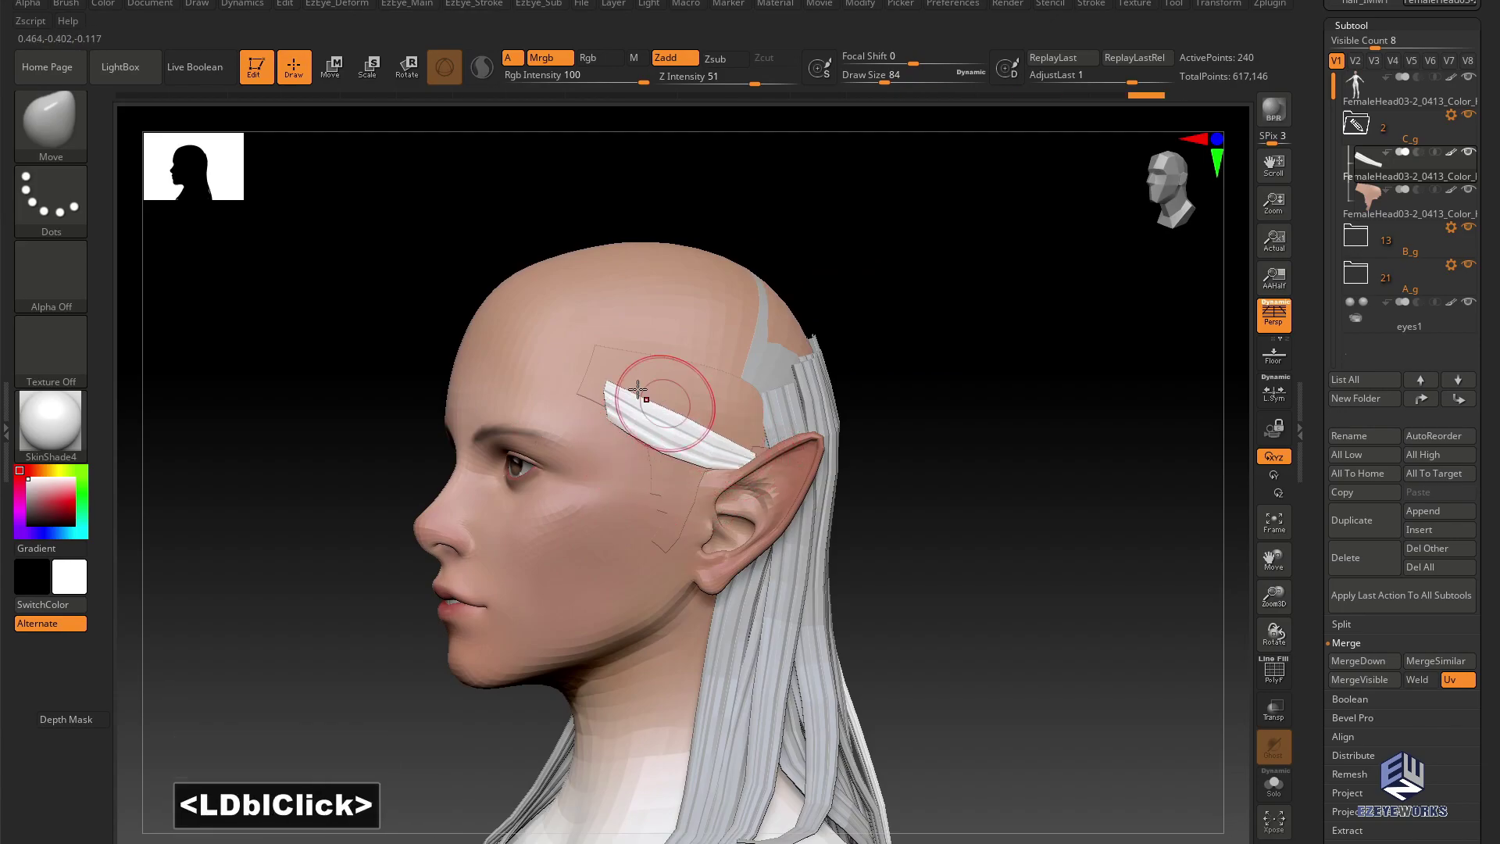
# - Refine the strand's front tip near the hairline with the Move brush at a draw size of 36
pyautogui.moveTo(453, 317); pyautogui.dragTo(463, 323)
pyautogui.click(598, 383)
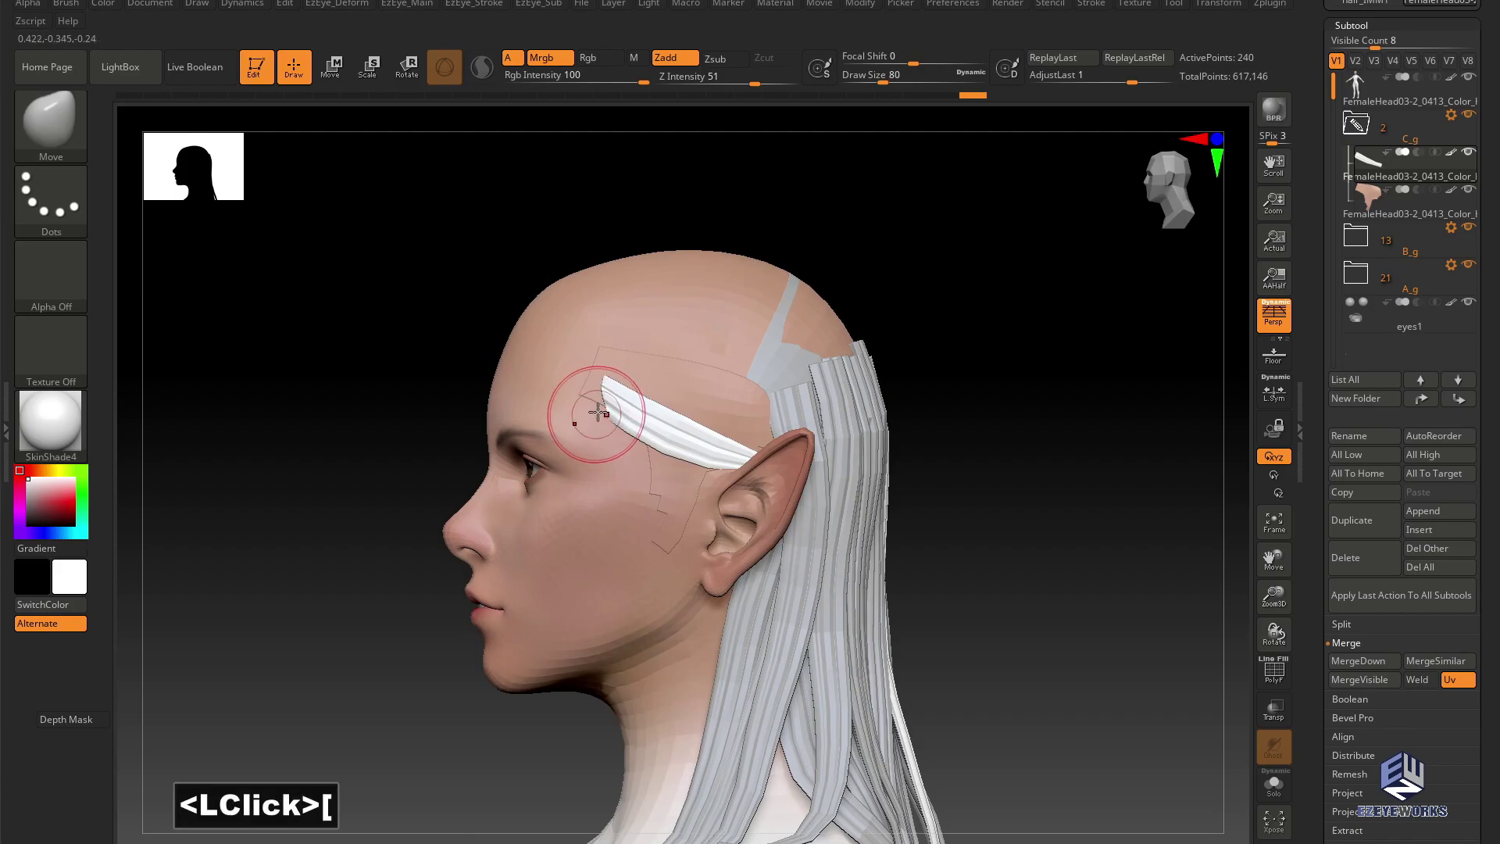
pyautogui.press('[')
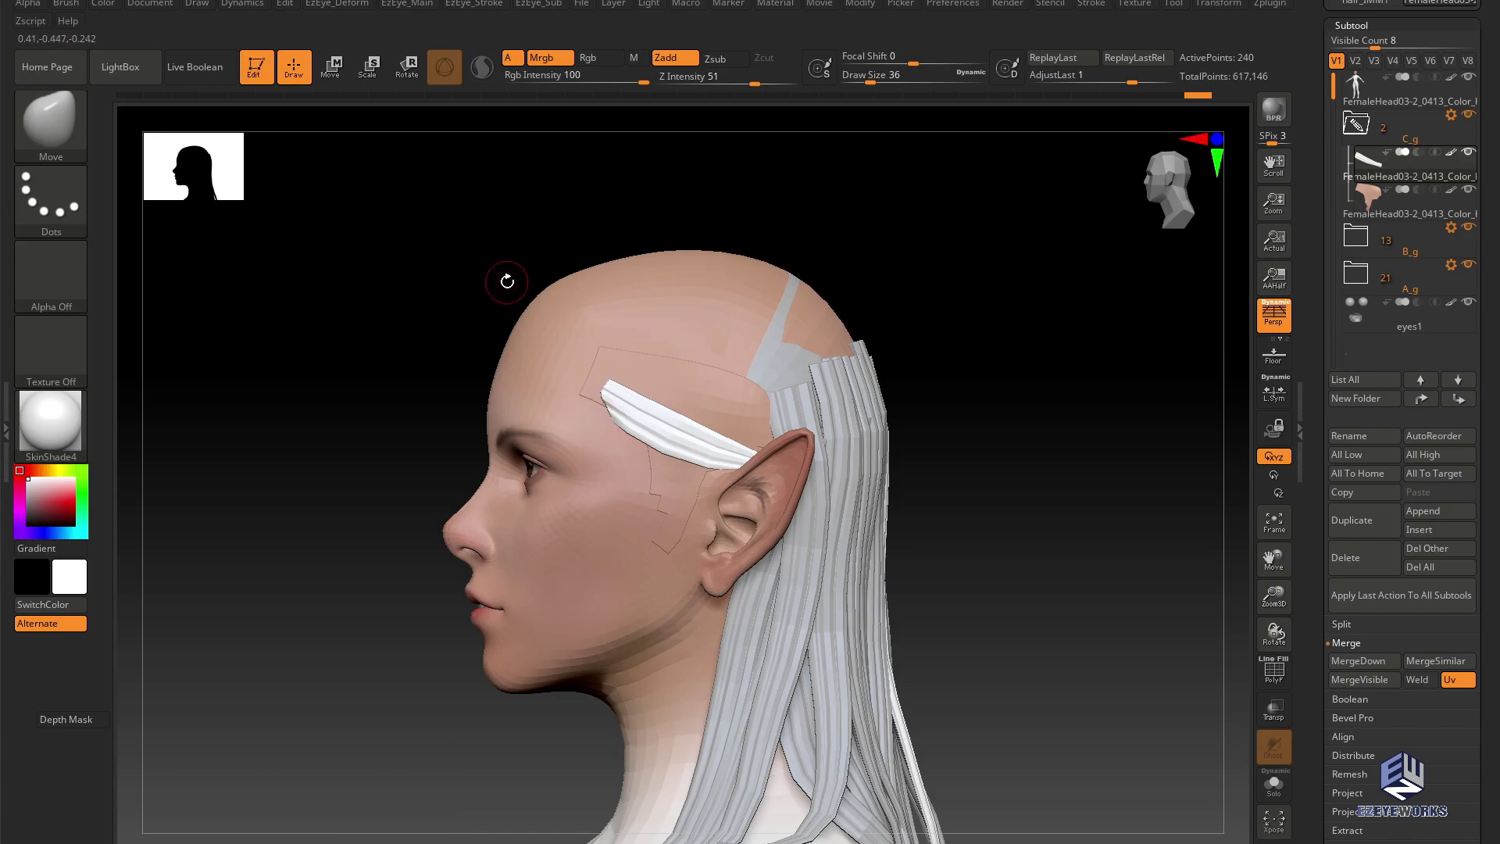
pyautogui.click(987, 461)
pyautogui.moveTo(987, 462); pyautogui.dragTo(971, 472)
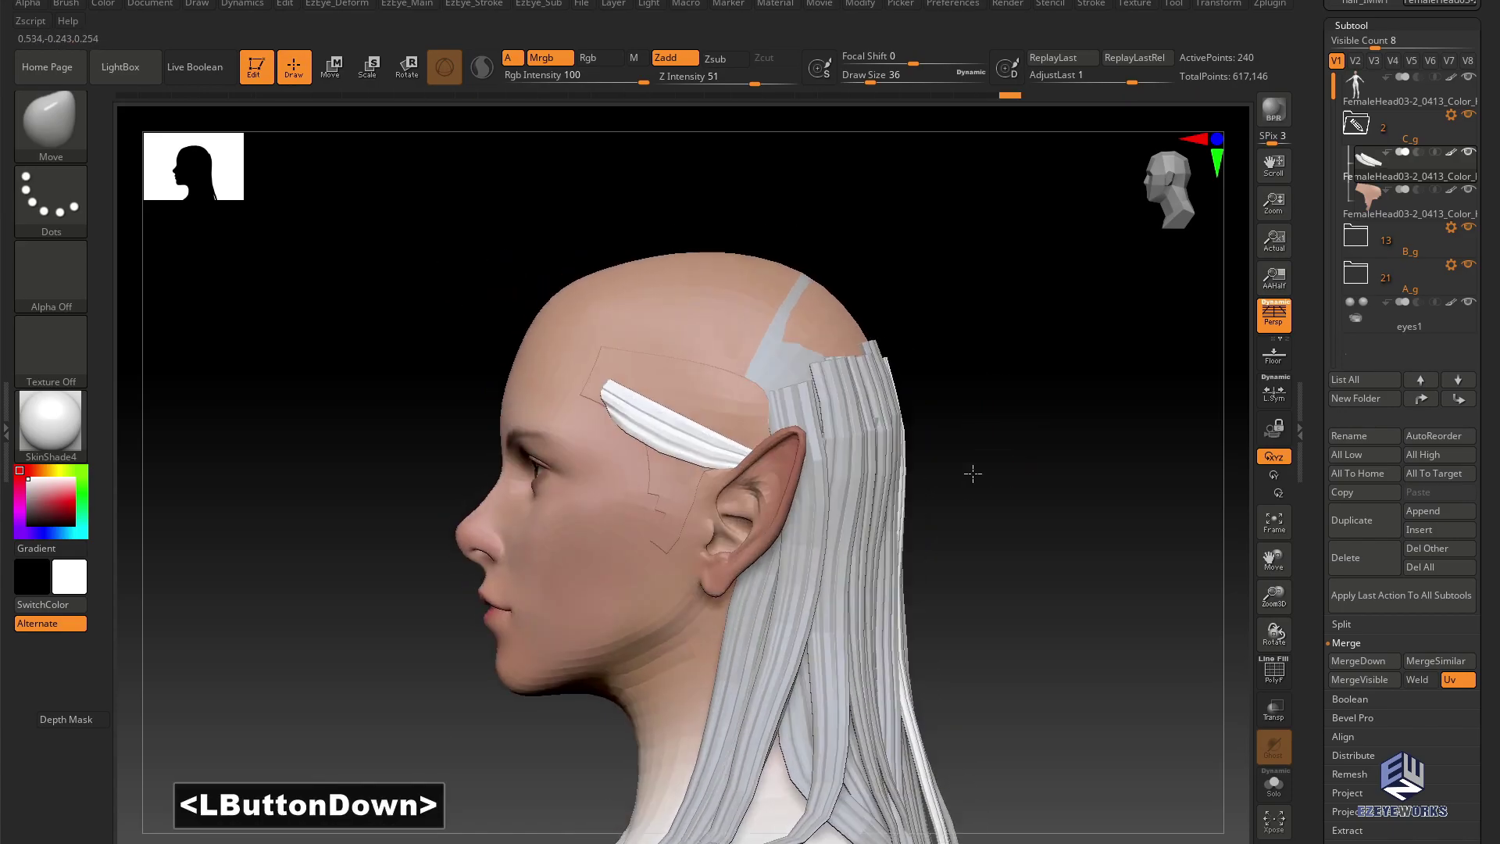
# - Duplicate the temple strand and place the copy directly above the original
pyautogui.hotkey('alt', '1')
pyautogui.click(937, 621)
pyautogui.keyDown('shift'); pyautogui.click(964, 385); pyautogui.keyUp('shift')
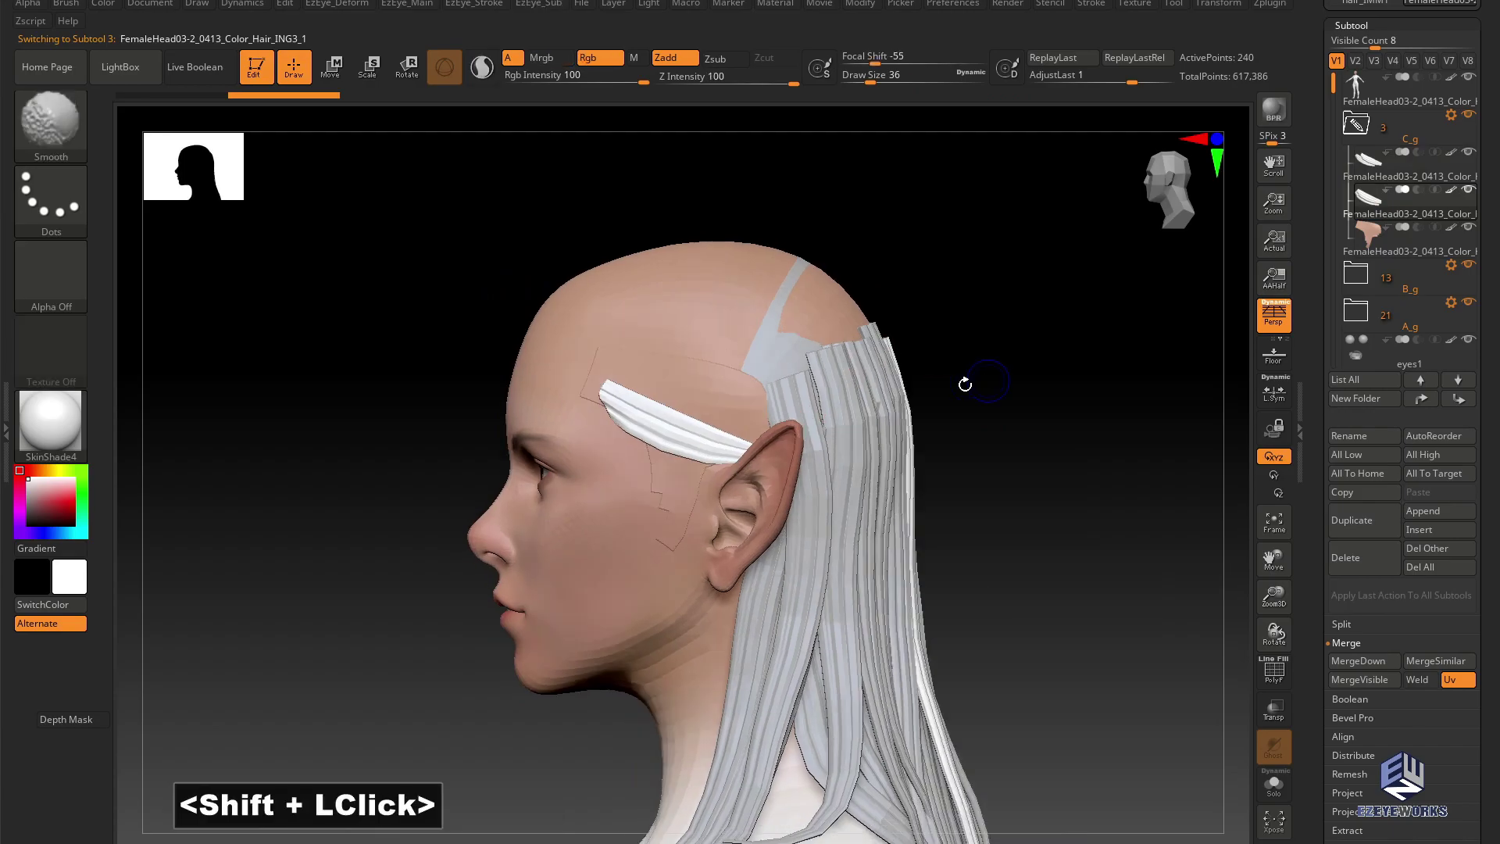
pyautogui.press('w')
pyautogui.keyDown('alt'); pyautogui.moveTo(795, 400); pyautogui.dragTo(776, 329); pyautogui.keyUp('alt')
pyautogui.moveTo(1011, 360); pyautogui.dragTo(774, 383)
pyautogui.press('q')
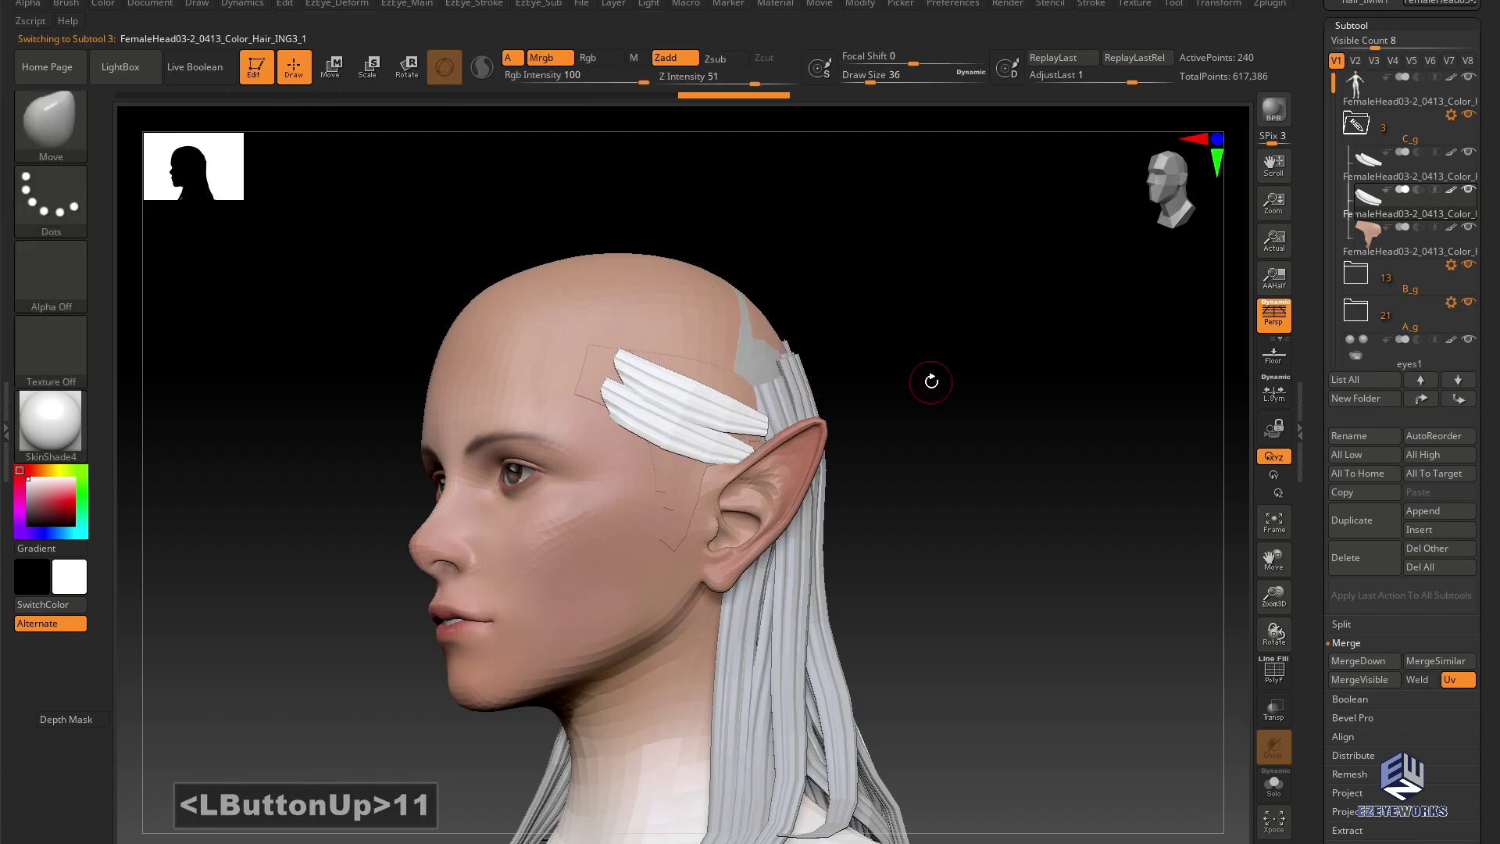
# - Reshape the upper temple strand with the Move brush at draw size 84, pulling its front end forward to close the gap above the lower strand
pyautogui.moveTo(437, 279); pyautogui.dragTo(377, 283)
pyautogui.press(']')
pyautogui.press(']')
pyautogui.press(']')
pyautogui.press(']')
pyautogui.press(']')
pyautogui.press(']')
pyautogui.press(']')
pyautogui.press(']')
pyautogui.press(']')
pyautogui.press(']')
pyautogui.press(']')
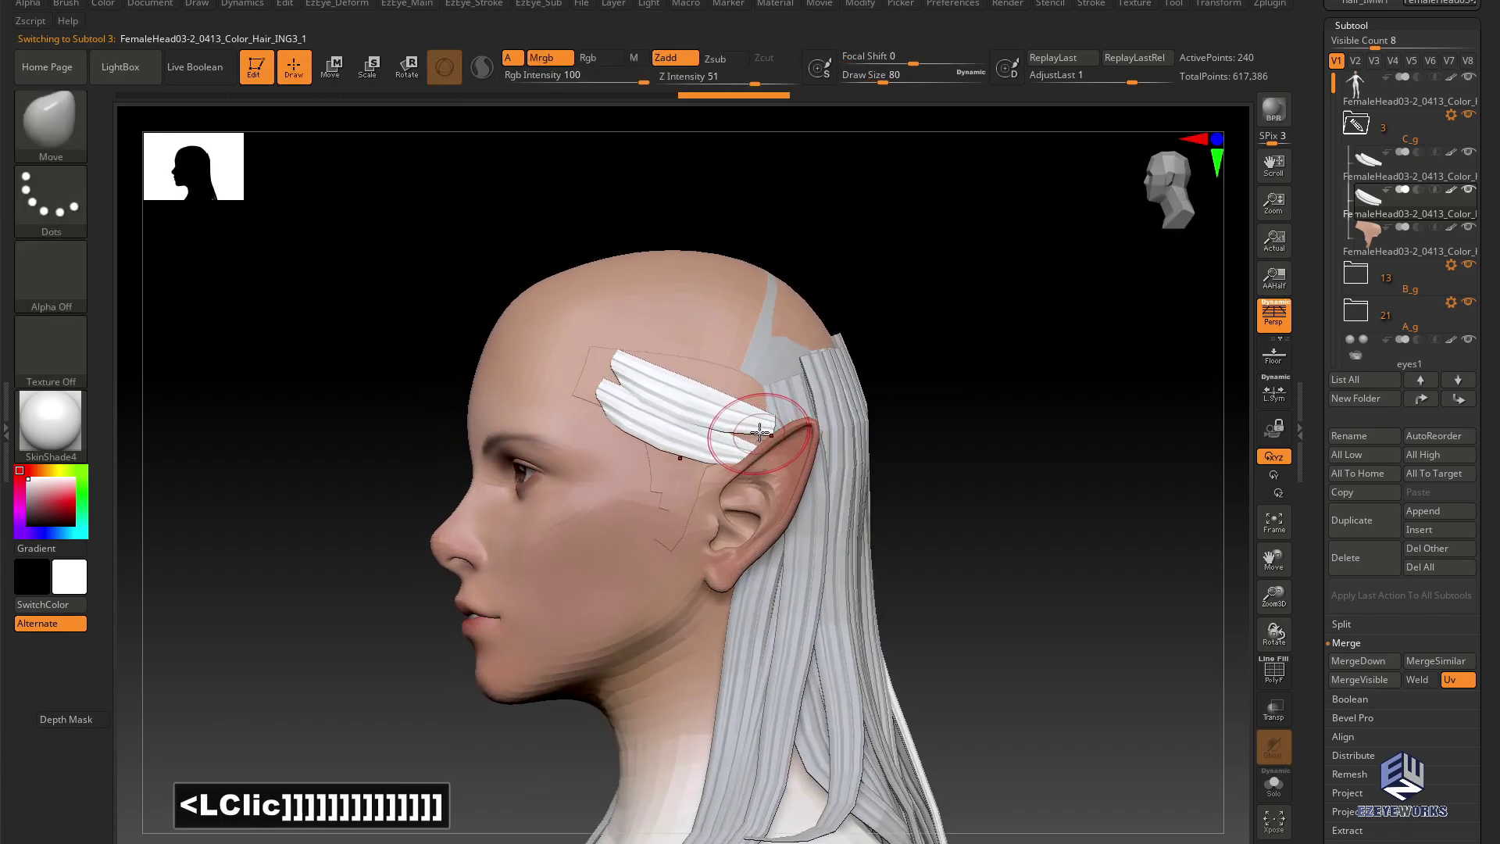
pyautogui.doubleClick(748, 472)
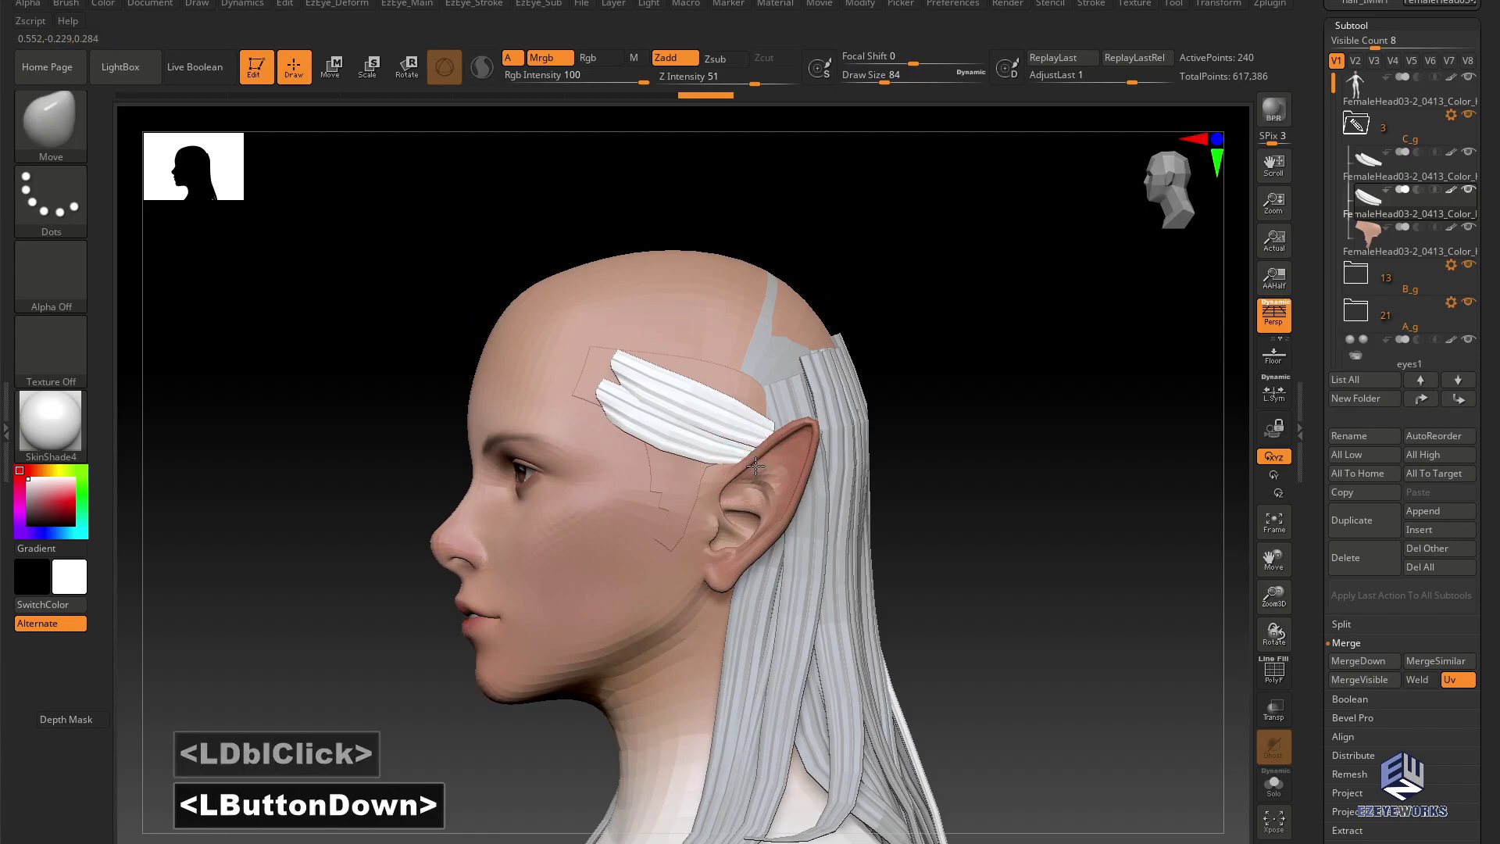
pyautogui.moveTo(706, 426); pyautogui.dragTo(701, 418)
pyautogui.moveTo(606, 368); pyautogui.dragTo(599, 396)
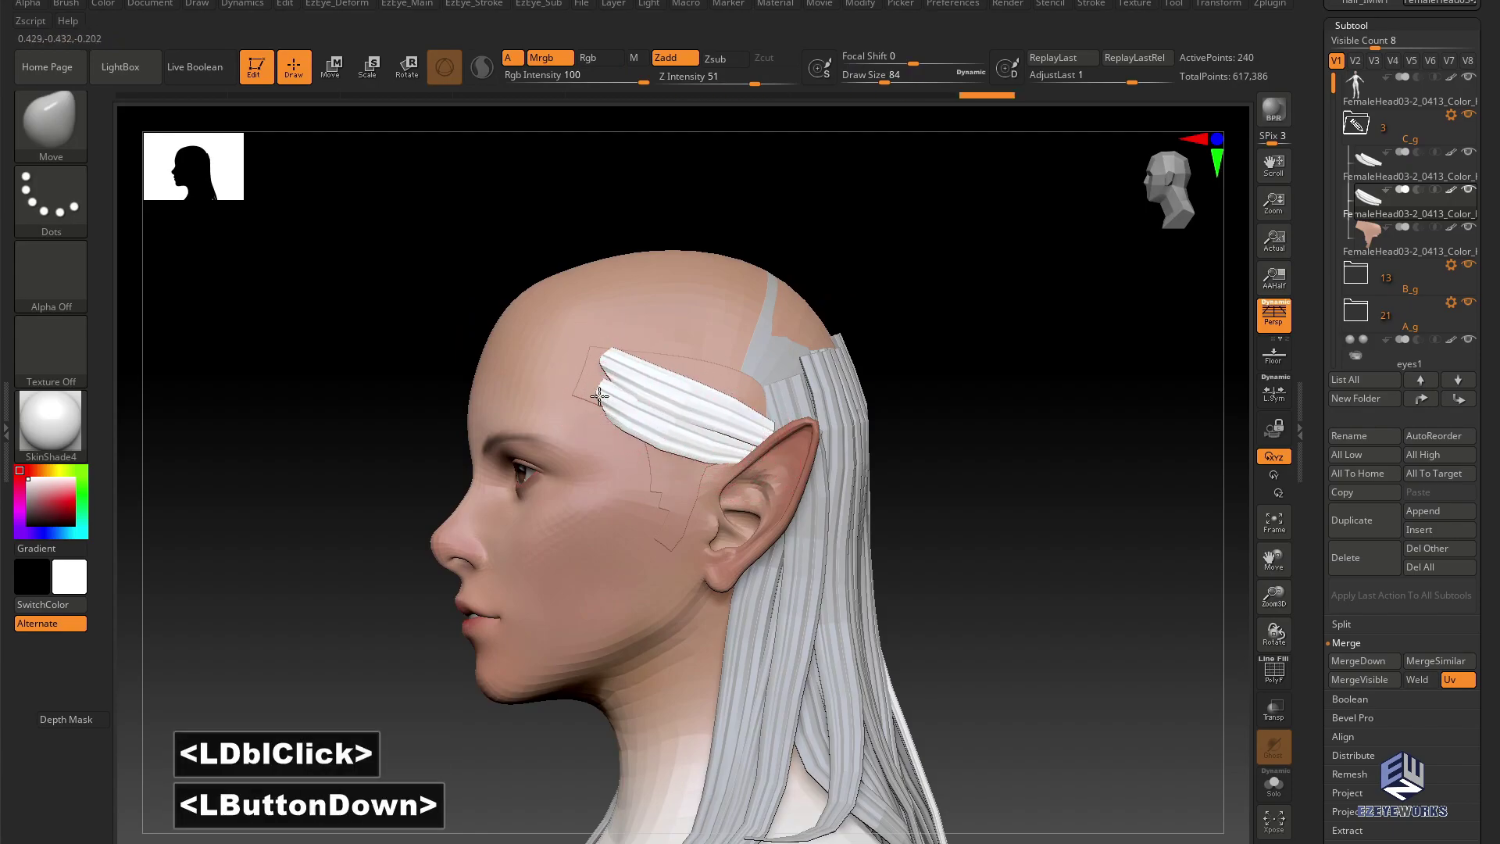
pyautogui.moveTo(703, 384); pyautogui.dragTo(707, 375)
# - Push the upper temple strand's front tip toward the hairline and raise its top edge, using a draw size of 72
pyautogui.press('[')
pyautogui.press('[')
pyautogui.press('[')
pyautogui.moveTo(618, 393); pyautogui.dragTo(607, 381)
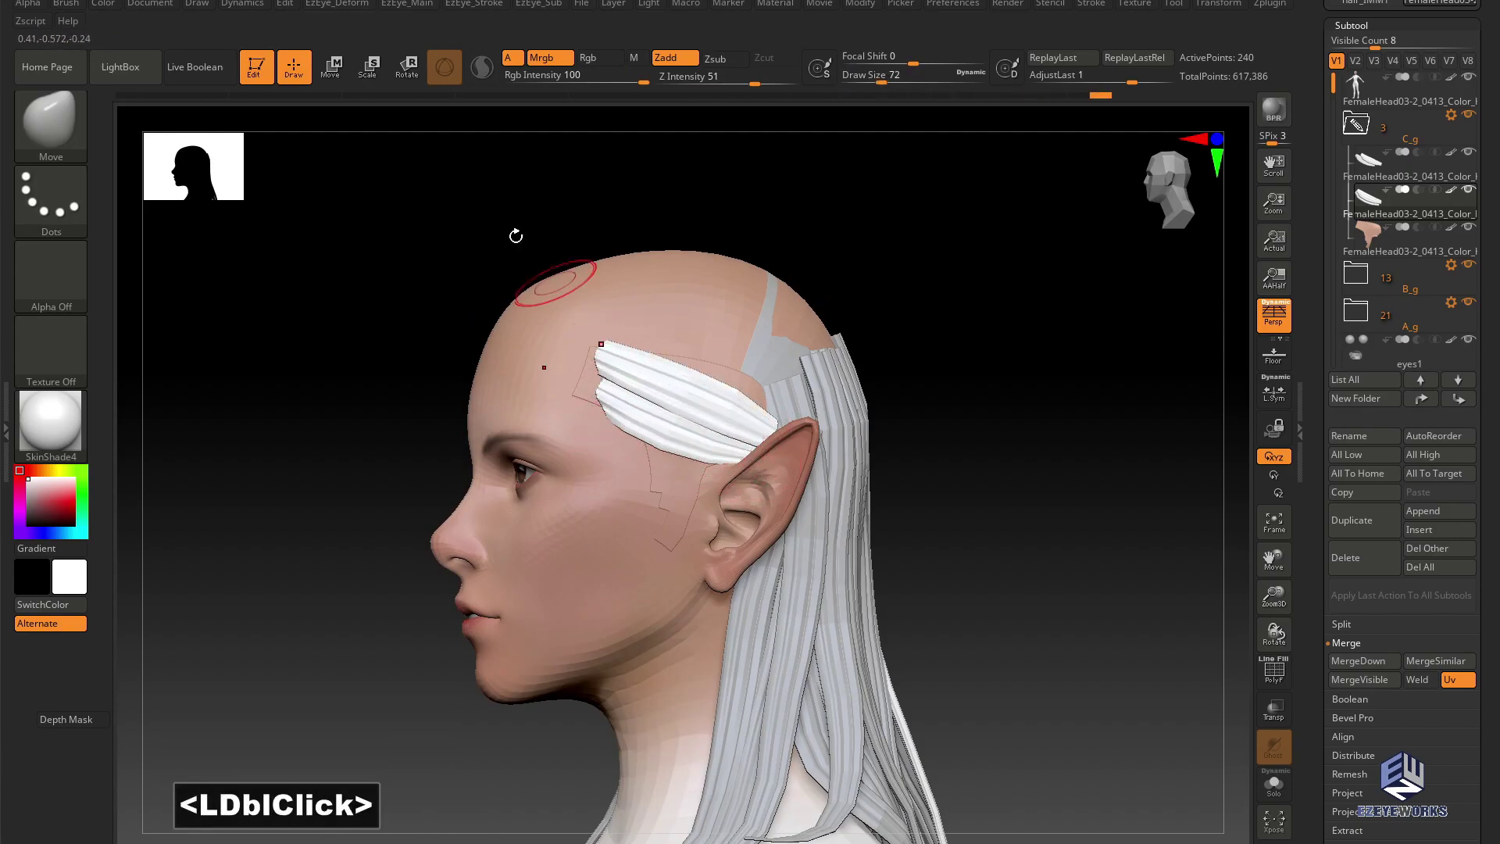
pyautogui.moveTo(539, 231); pyautogui.dragTo(508, 251)
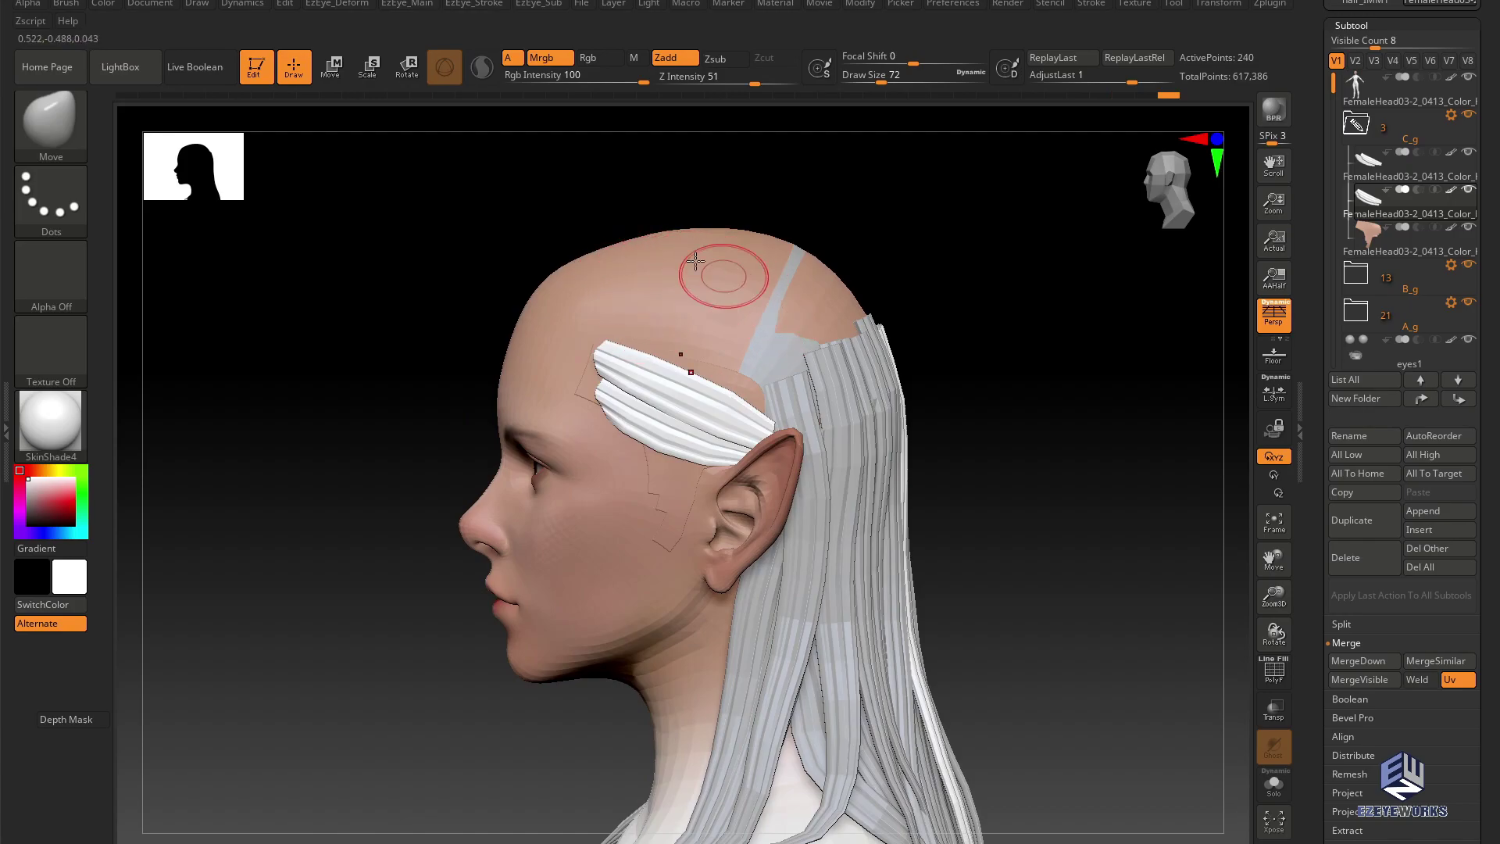
pyautogui.moveTo(634, 263); pyautogui.dragTo(636, 268)
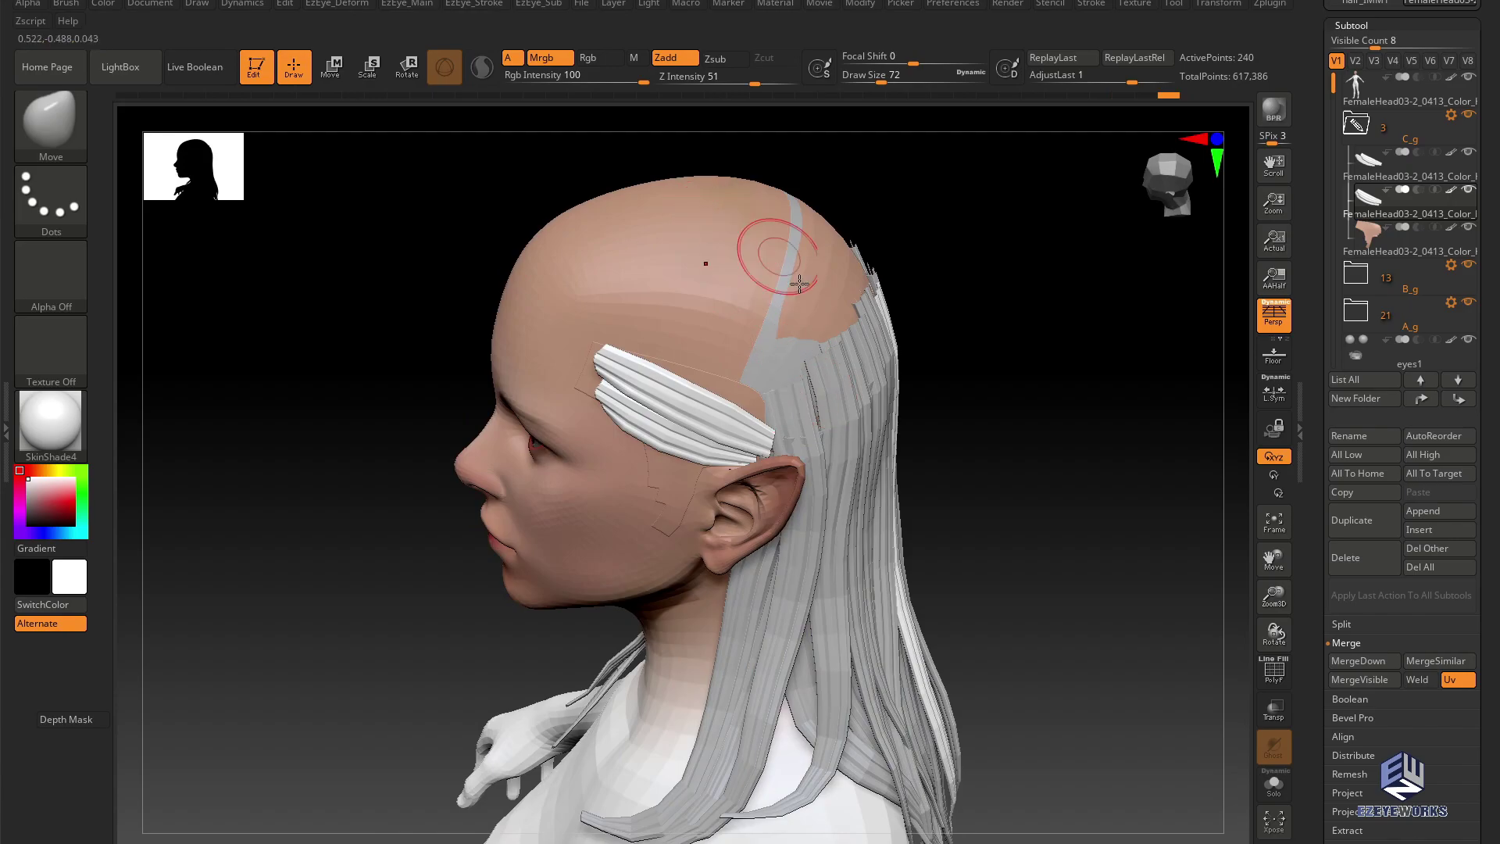
# - Fit the rear end of the upper temple strand against the head where it meets the top of the ear
pyautogui.moveTo(546, 219)
pyautogui.mouseDown()
pyautogui.moveTo(495, 180)
pyautogui.moveTo(785, 451)
pyautogui.mouseUp()
pyautogui.moveTo(965, 483)
pyautogui.mouseDown()
pyautogui.moveTo(695, 461)
pyautogui.moveTo(773, 444)
pyautogui.moveTo(742, 412)
pyautogui.mouseUp()
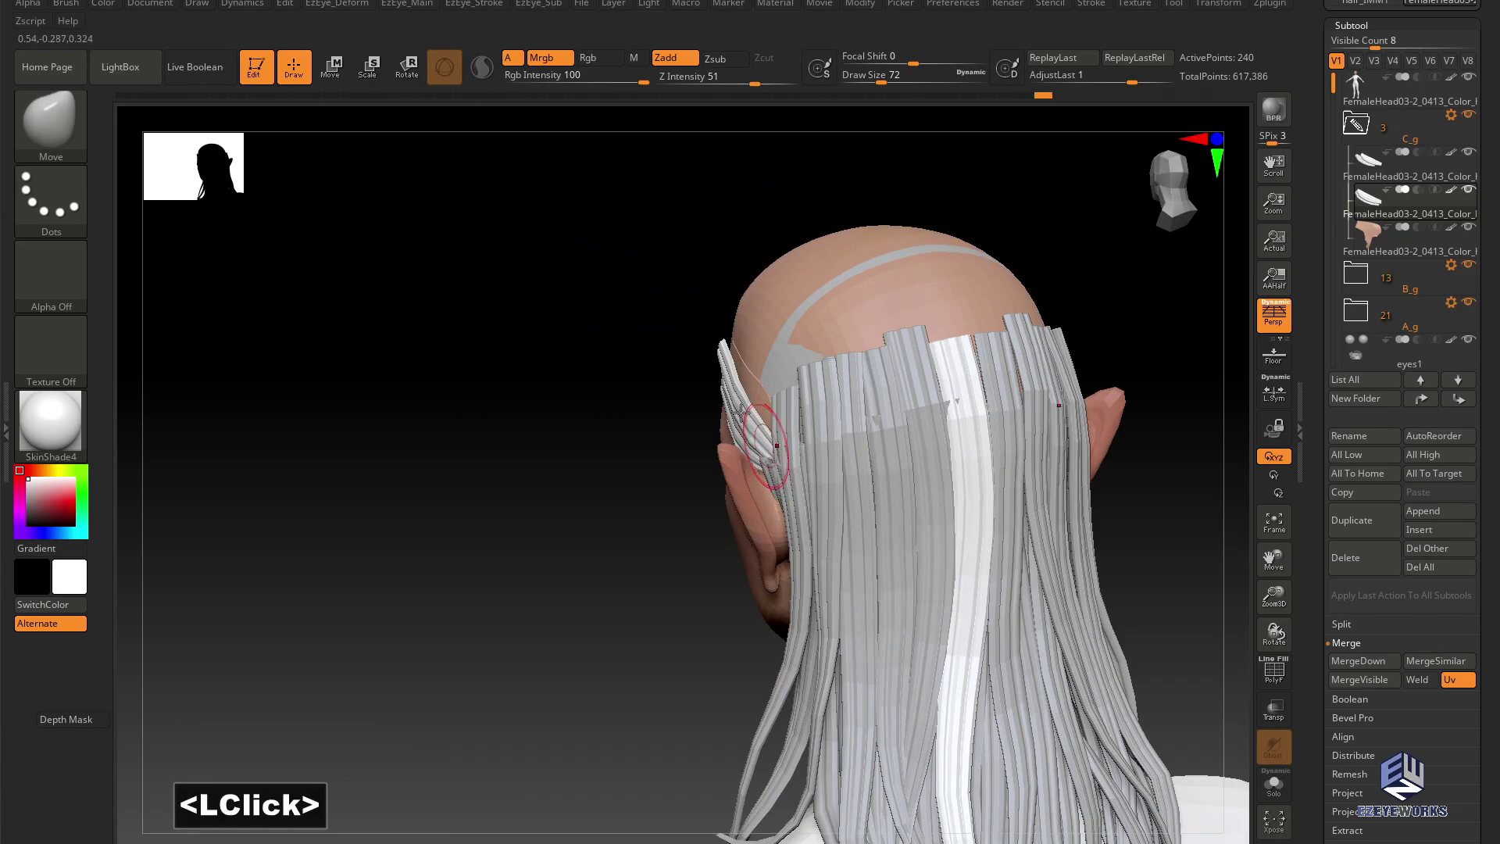
pyautogui.moveTo(563, 371); pyautogui.dragTo(636, 388)
pyautogui.press('capslock')
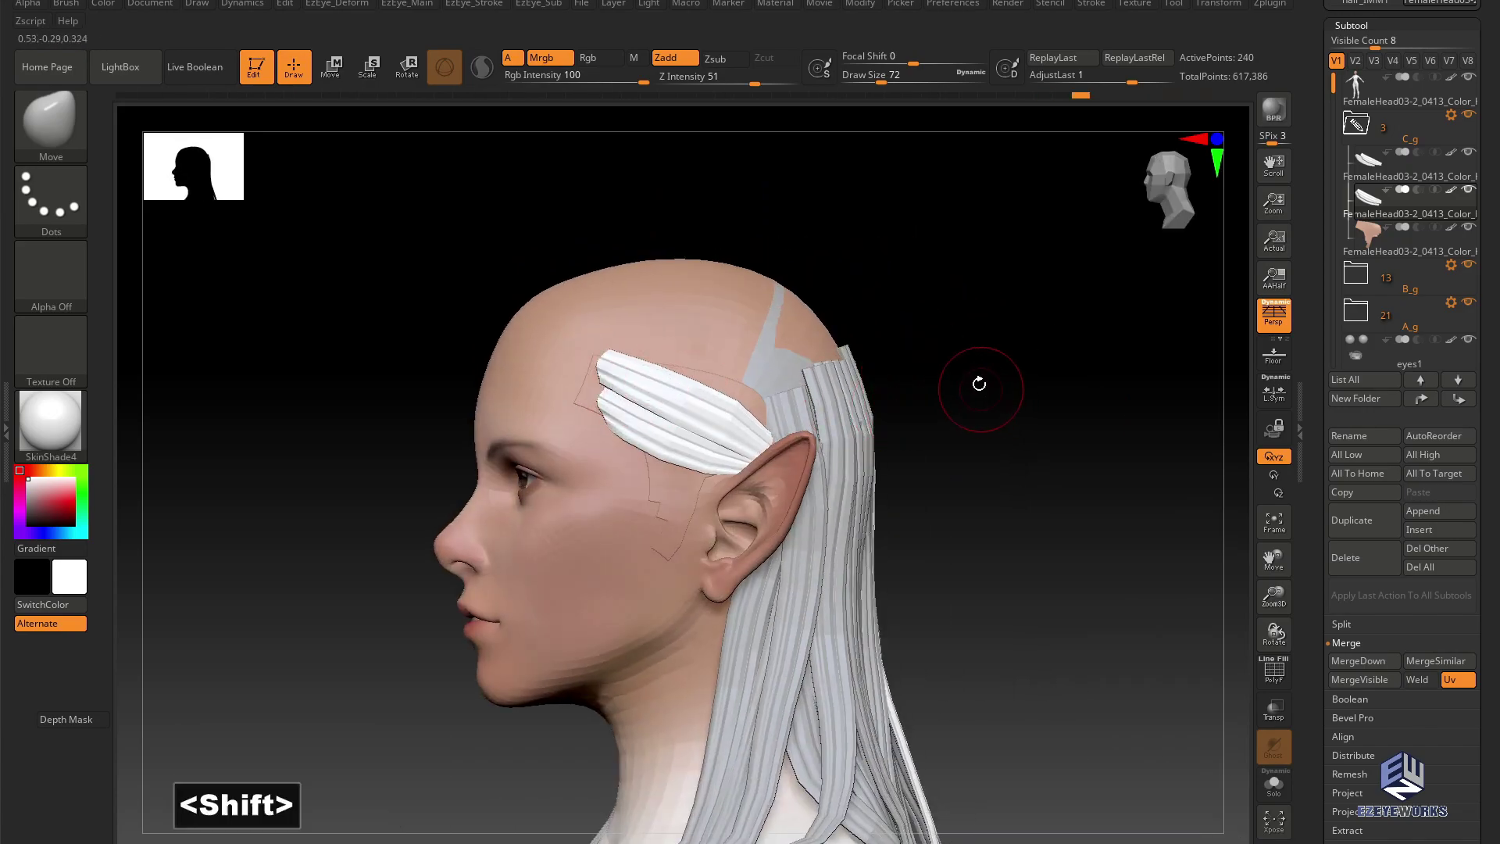
pyautogui.keyDown('shift'); pyautogui.click(979, 384); pyautogui.keyUp('shift')
# - Select the upper temple strand and fit its front edge to the head's curve with the Move brush at a draw size of about 36
pyautogui.keyDown('alt'); pyautogui.click(680, 437); pyautogui.keyUp('alt')
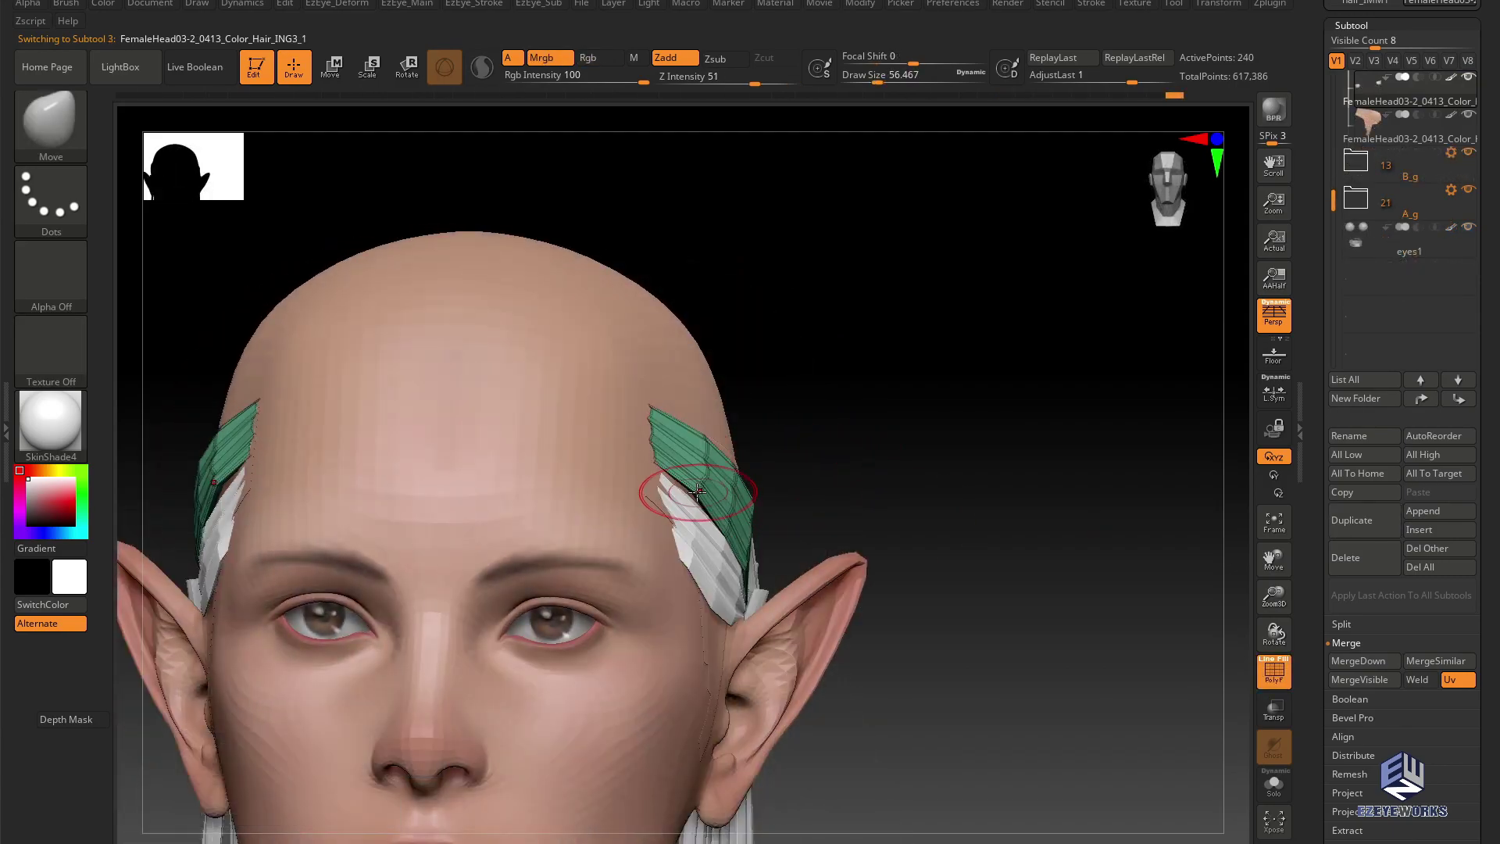
pyautogui.keyDown('alt'); pyautogui.click(705, 494); pyautogui.keyUp('alt')
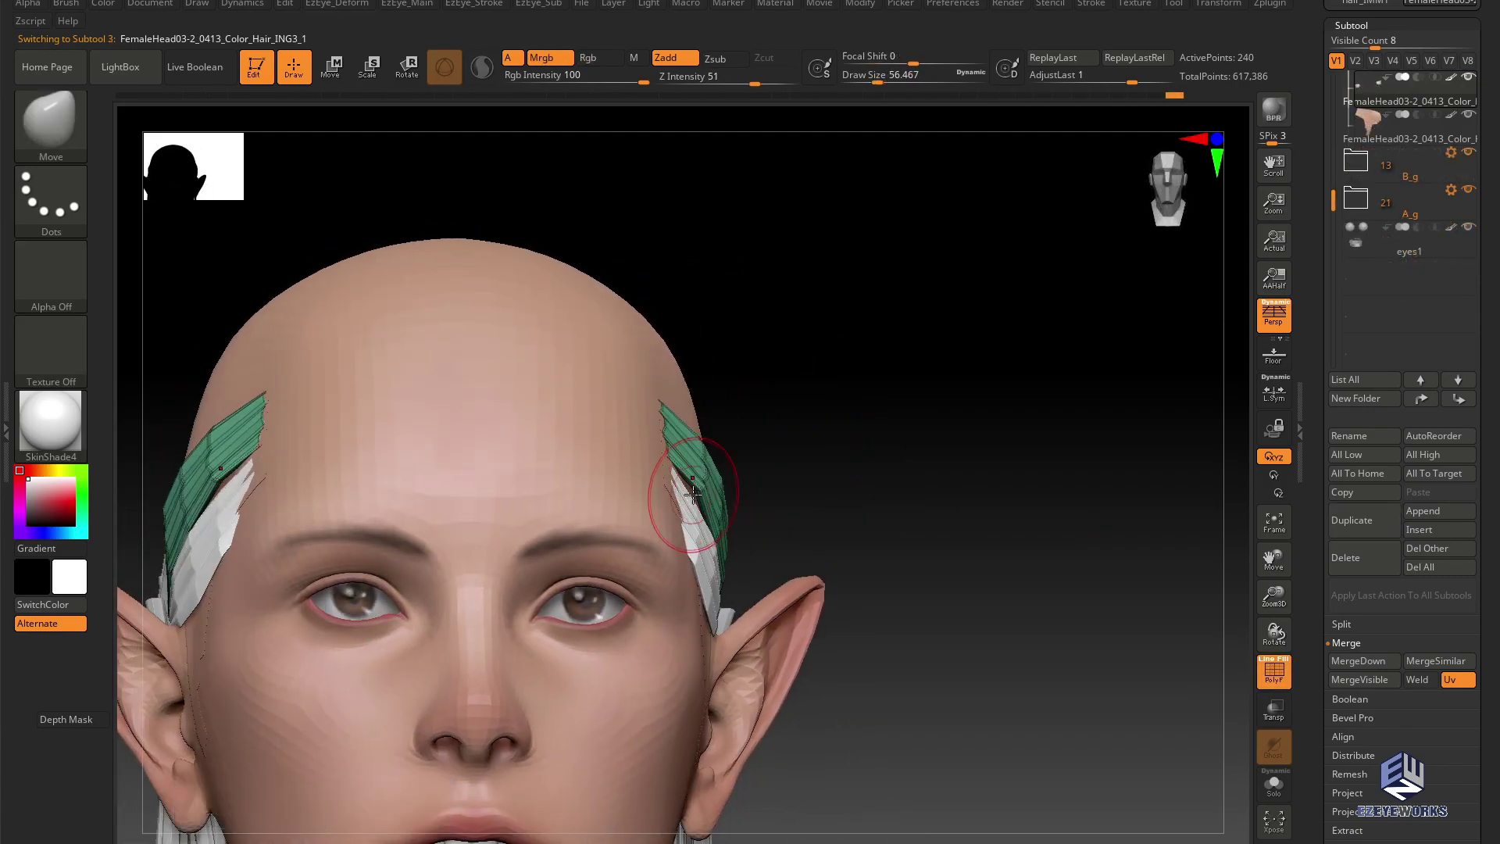
pyautogui.keyDown('alt'); pyautogui.moveTo(841, 490); pyautogui.dragTo(853, 542); pyautogui.keyUp('alt')
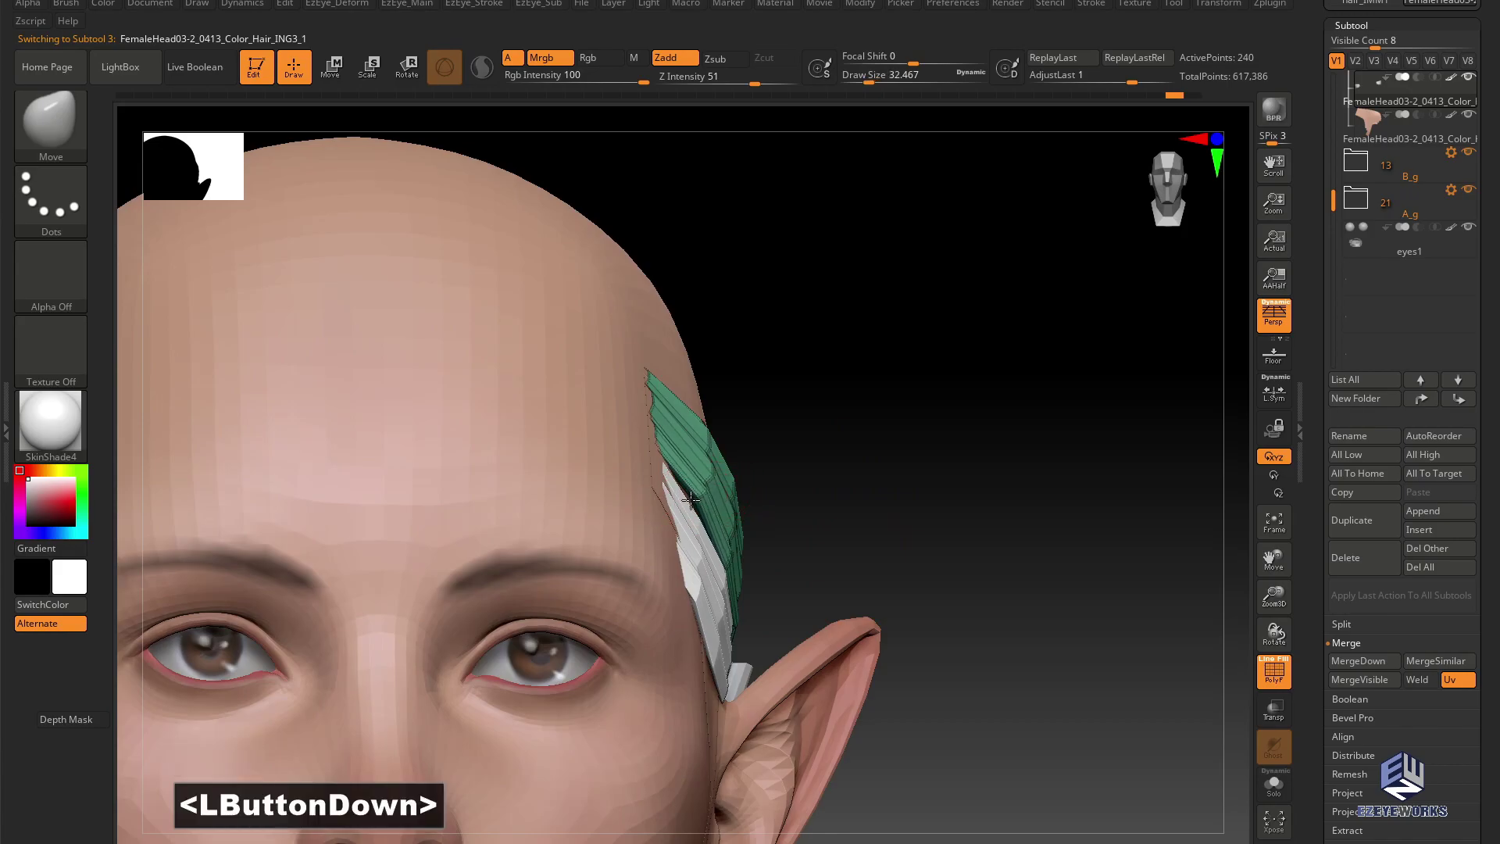
pyautogui.moveTo(822, 536); pyautogui.dragTo(764, 564)
pyautogui.press(']')
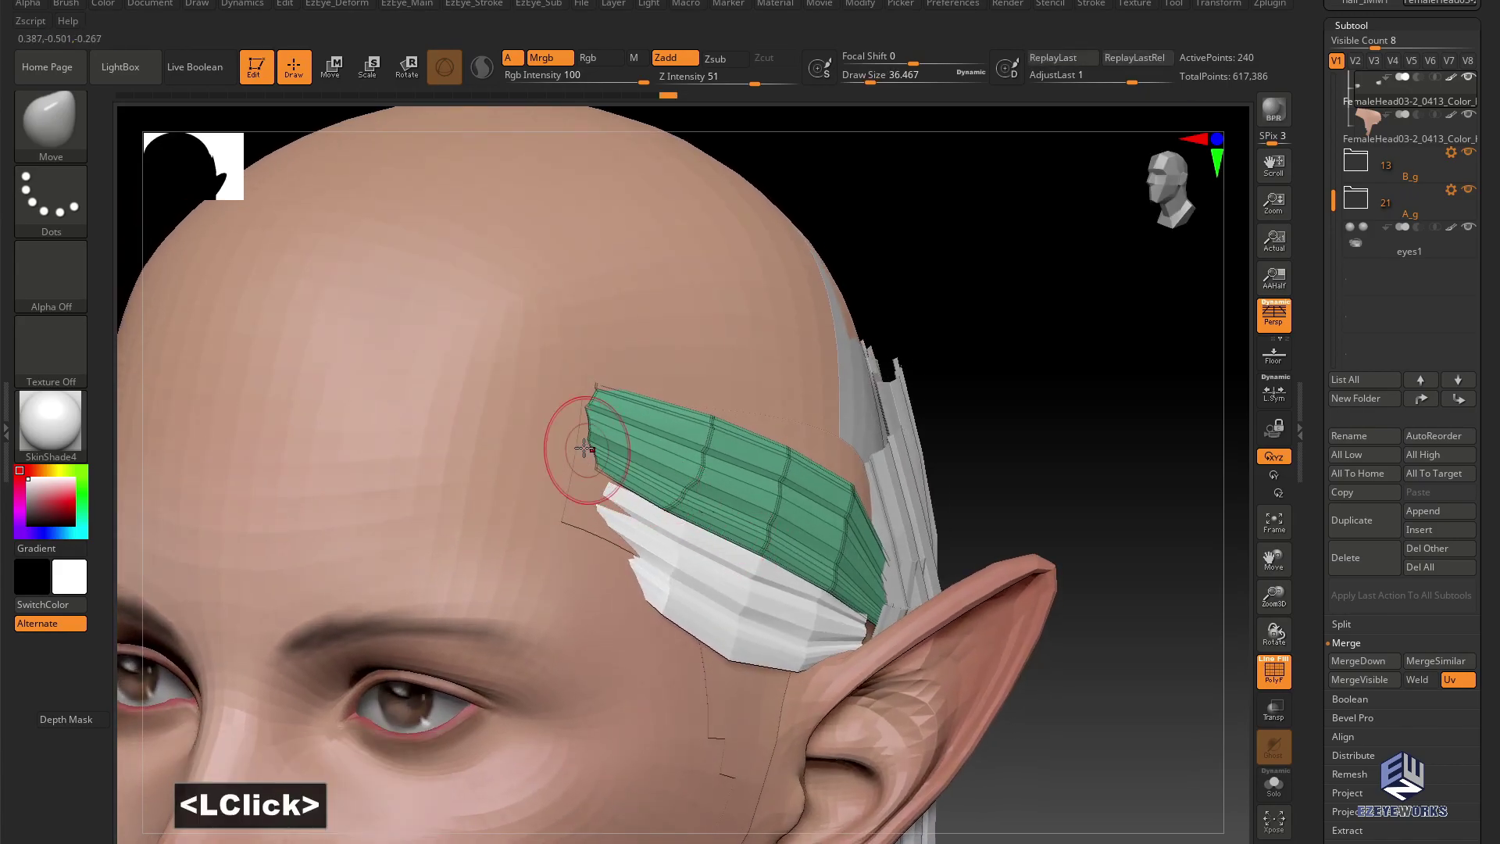
# - Select the lower temple strand and blend it into the upper one with the Move brush at a draw size of about 80
pyautogui.keyDown('alt'); pyautogui.click(797, 630); pyautogui.keyUp('alt')
pyautogui.keyDown('alt'); pyautogui.moveTo(1097, 456); pyautogui.dragTo(1098, 383); pyautogui.keyUp('alt')
pyautogui.moveTo(1098, 422); pyautogui.dragTo(1055, 482)
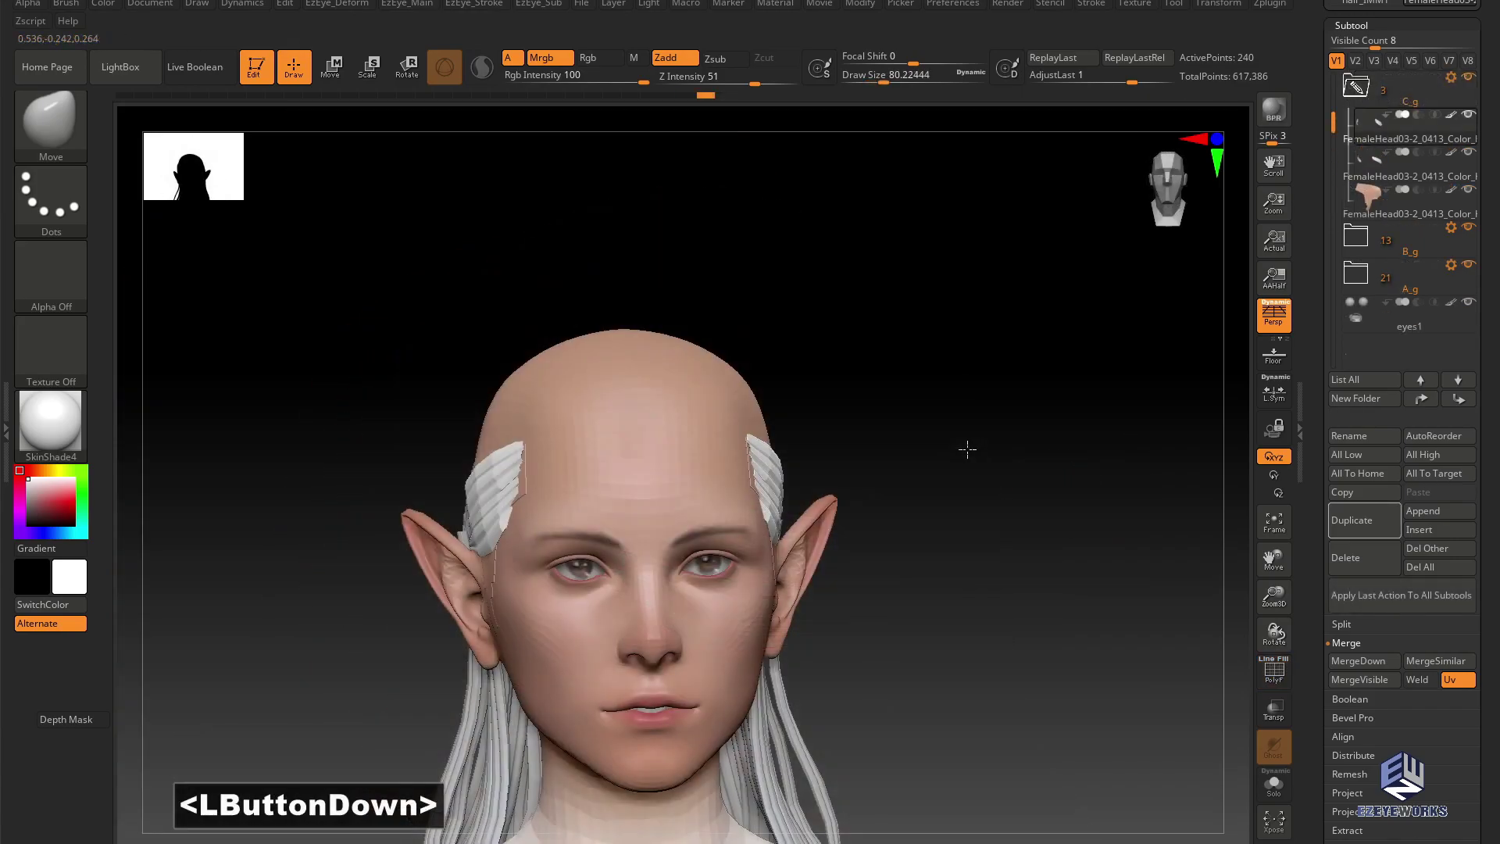
pyautogui.moveTo(968, 448); pyautogui.dragTo(961, 491)
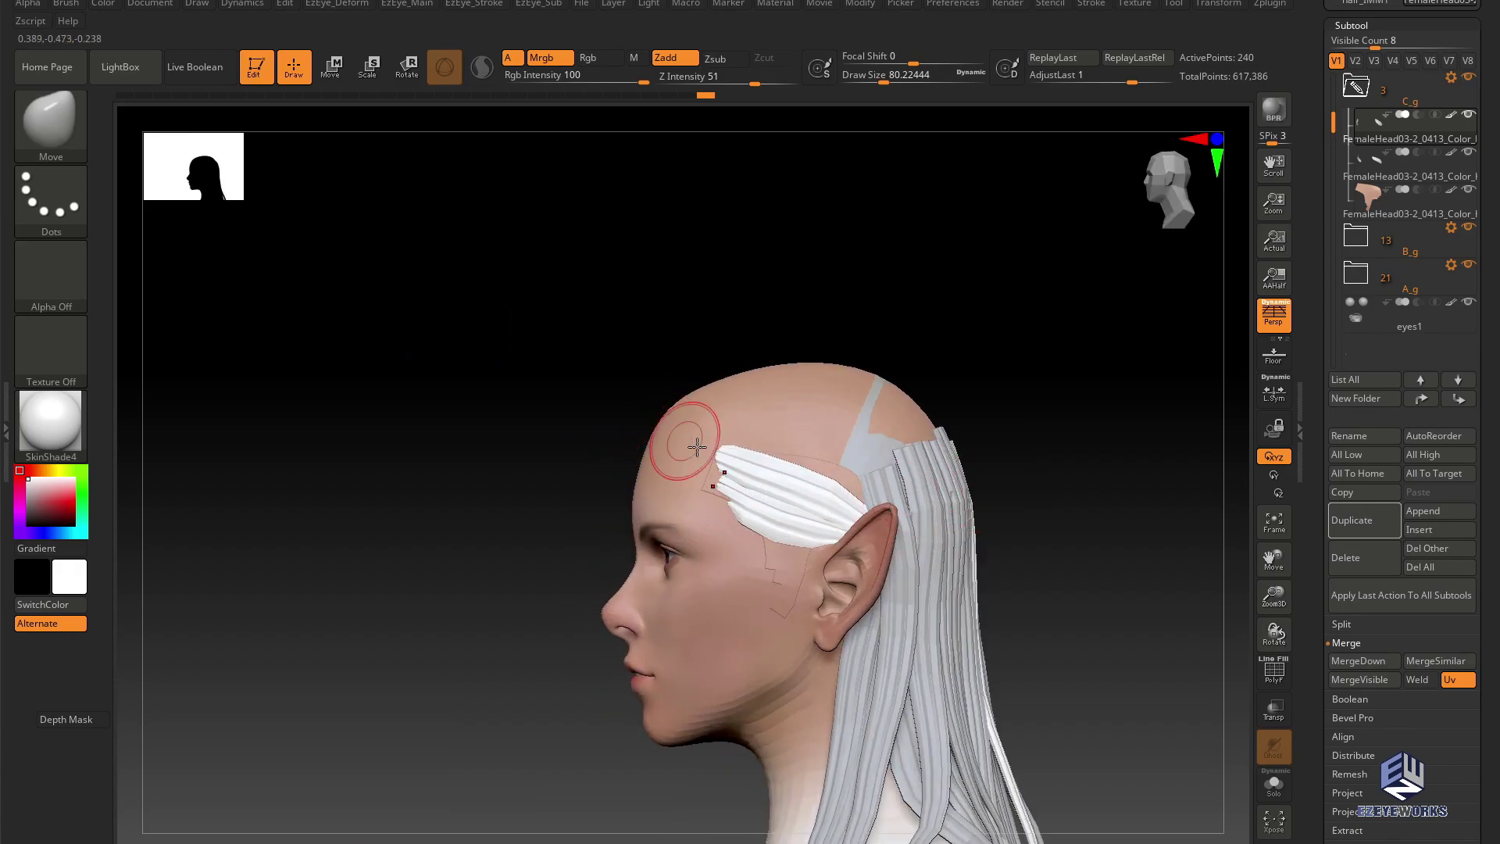
# - Examine the temple strands and the long back hair from the side, behind and above
pyautogui.moveTo(1057, 506)
pyautogui.keyDown('alt'); pyautogui.mouseDown()
pyautogui.moveTo(1105, 466)
pyautogui.moveTo(1141, 589)
pyautogui.mouseUp(); pyautogui.keyUp('alt')
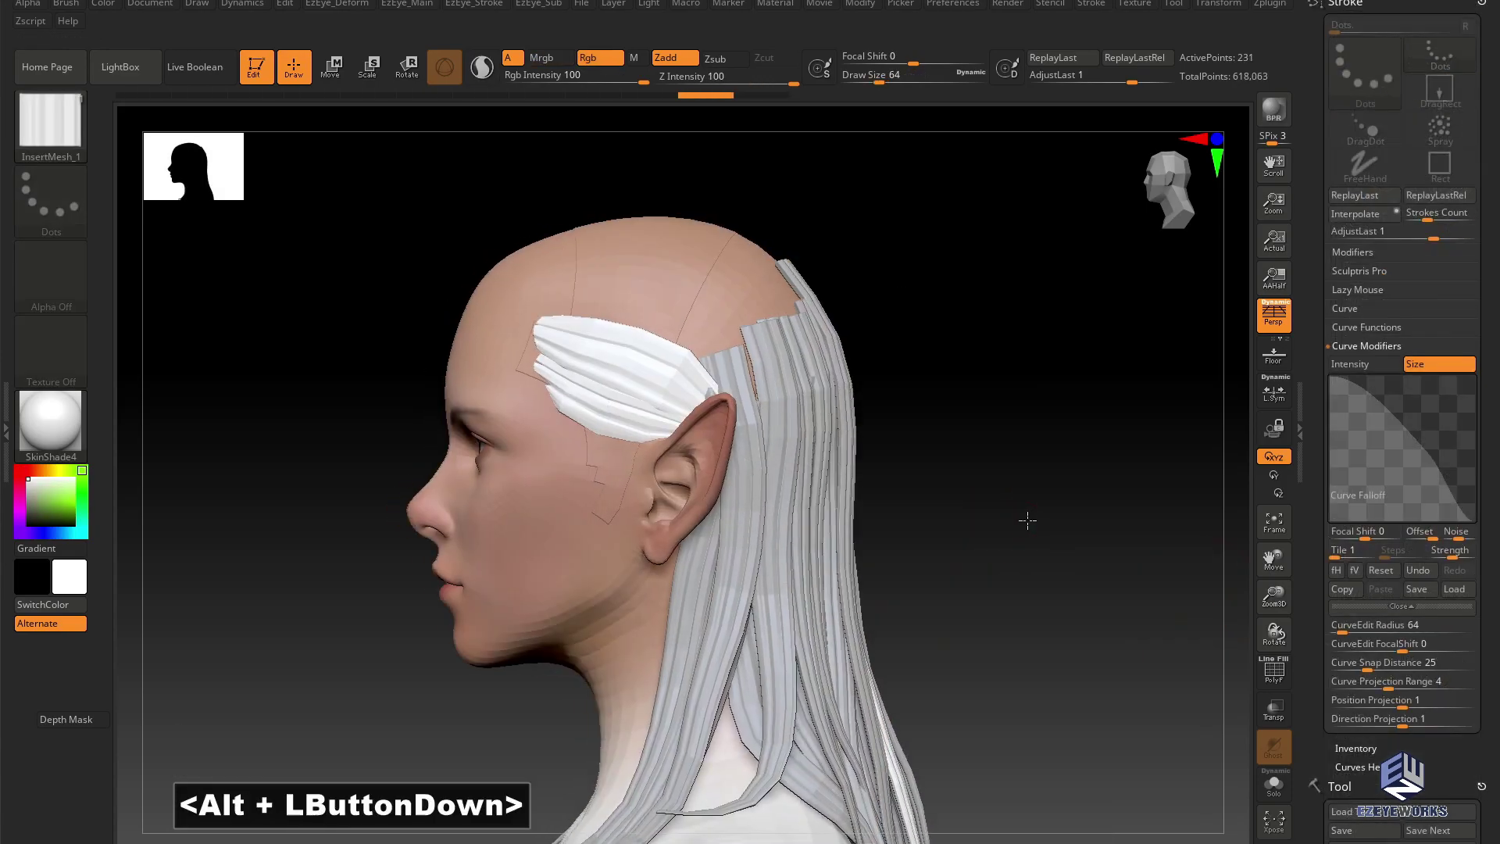
pyautogui.keyDown('alt'); pyautogui.moveTo(1028, 520); pyautogui.dragTo(1039, 526); pyautogui.keyUp('alt')
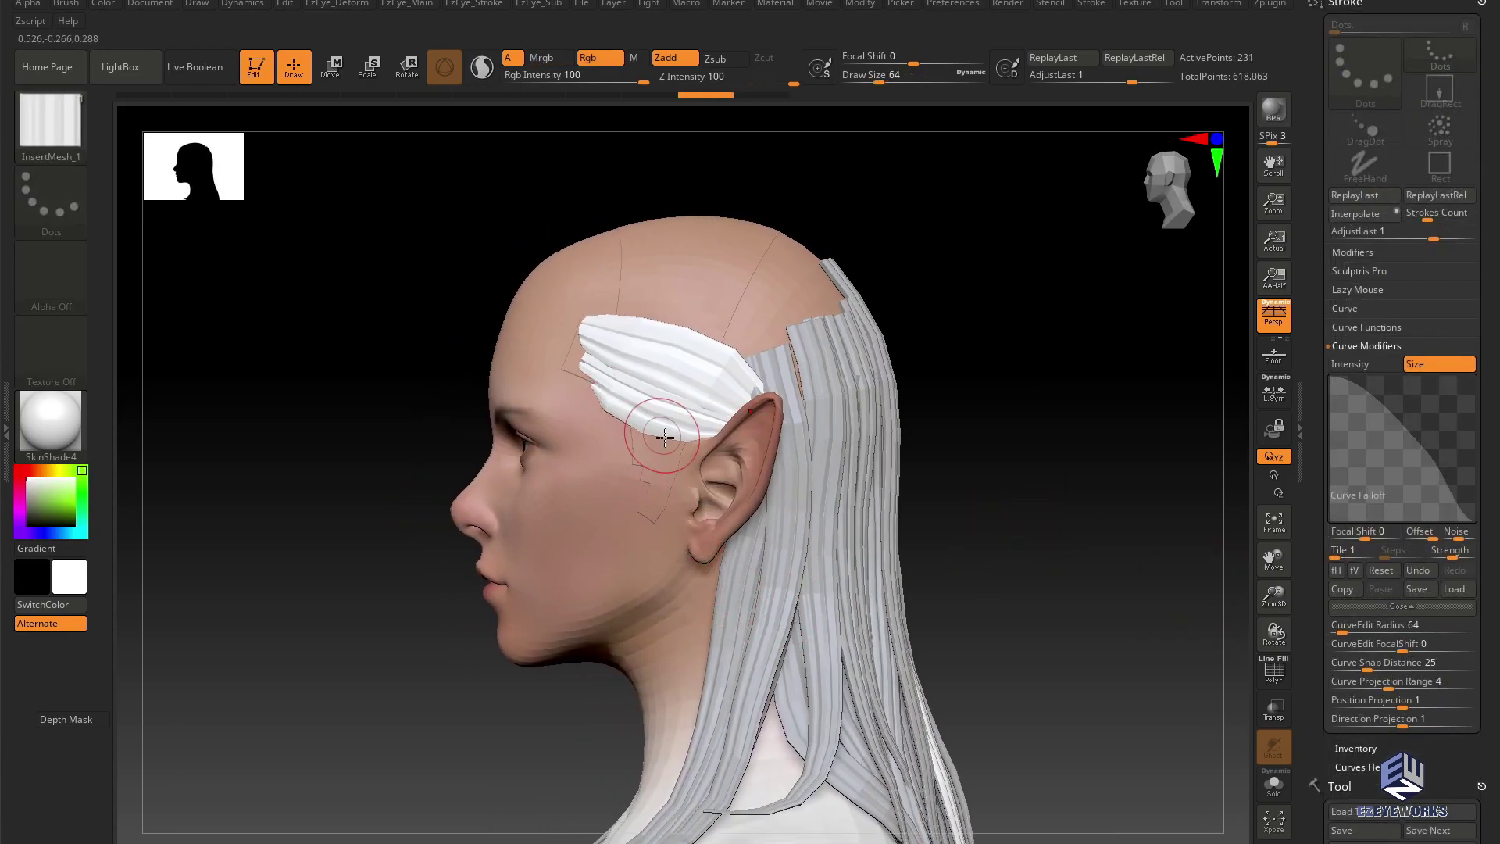
pyautogui.keyDown('alt'); pyautogui.moveTo(1077, 485); pyautogui.dragTo(804, 563); pyautogui.keyUp('alt')
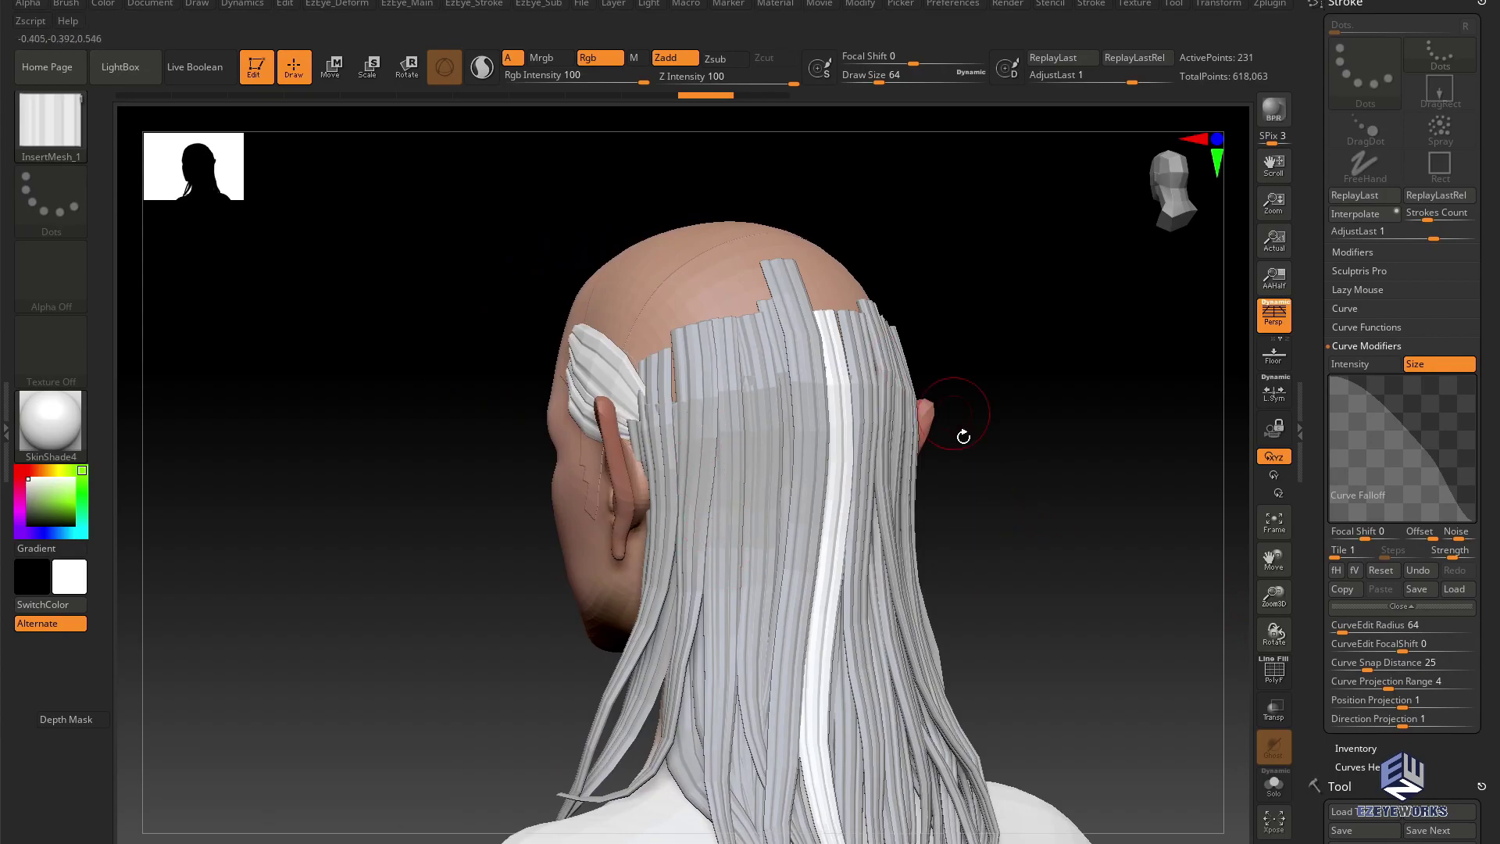
pyautogui.moveTo(408, 565); pyautogui.dragTo(674, 538)
pyautogui.keyDown('shift'); pyautogui.click(1057, 514); pyautogui.keyUp('shift')
pyautogui.moveTo(1058, 514)
pyautogui.keyDown('alt'); pyautogui.mouseDown()
pyautogui.moveTo(1089, 519)
pyautogui.moveTo(1024, 531)
pyautogui.mouseUp(); pyautogui.keyUp('alt')
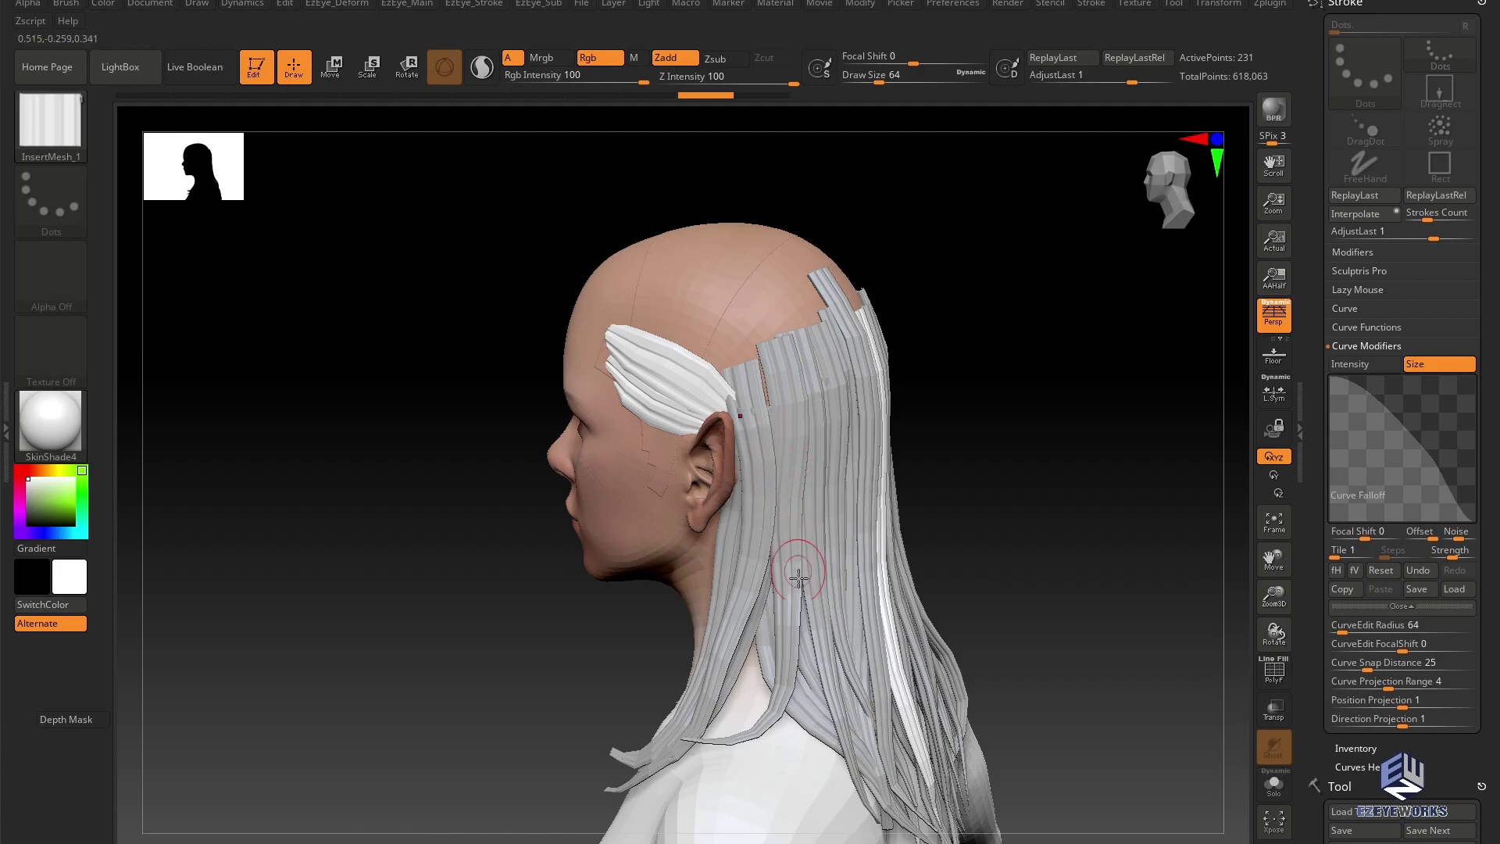
pyautogui.keyDown('alt'); pyautogui.moveTo(1038, 529); pyautogui.dragTo(993, 505); pyautogui.keyUp('alt')
pyautogui.moveTo(1082, 504); pyautogui.dragTo(973, 512)
pyautogui.keyDown('alt'); pyautogui.moveTo(1045, 472); pyautogui.dragTo(995, 570); pyautogui.keyUp('alt')
pyautogui.keyDown('alt'); pyautogui.moveTo(1045, 485); pyautogui.dragTo(1044, 386); pyautogui.keyUp('alt')
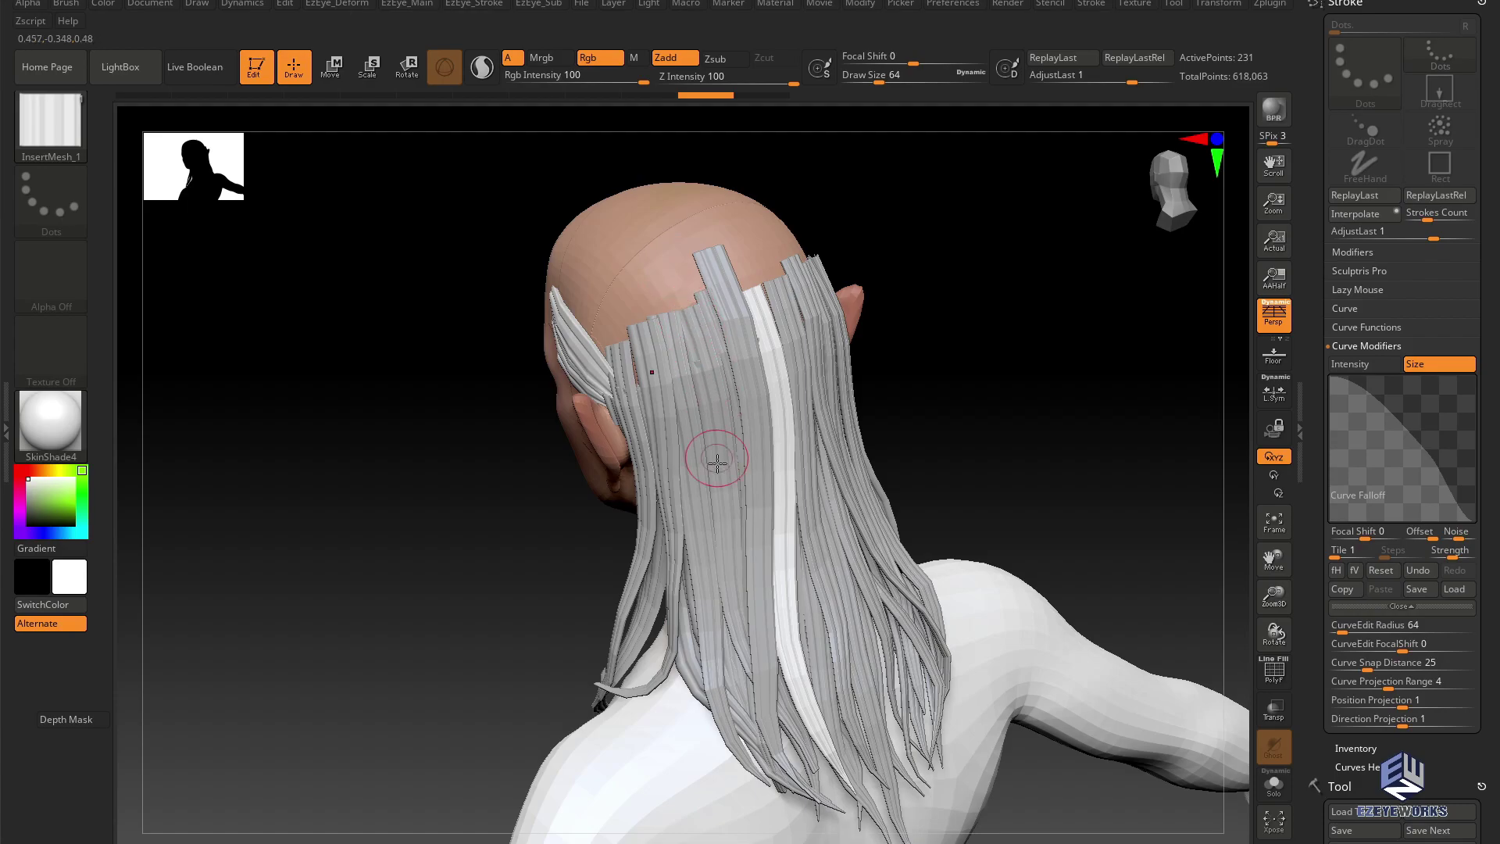
pyautogui.moveTo(1007, 515); pyautogui.dragTo(978, 452)
# - Select the scalp patch subtool in the B_g folder and make it visible
pyautogui.keyDown('alt'); pyautogui.click(689, 267); pyautogui.keyUp('alt')
pyautogui.hotkey('shift', 'f')
pyautogui.moveTo(1306, 251); pyautogui.dragTo(1335, 366)
pyautogui.click(1354, 4)
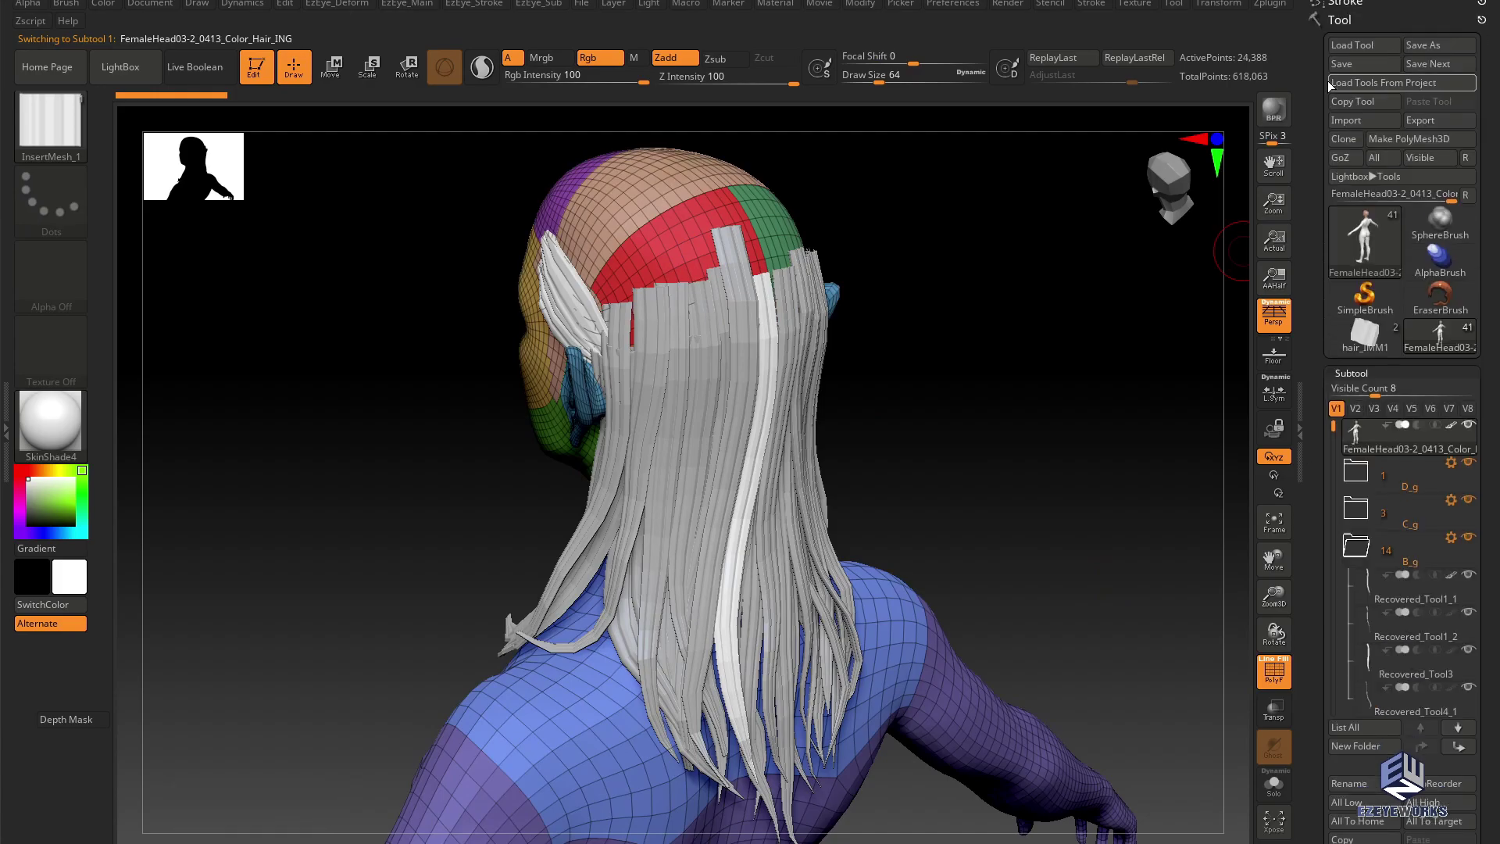
pyautogui.moveTo(1337, 539); pyautogui.dragTo(1336, 450)
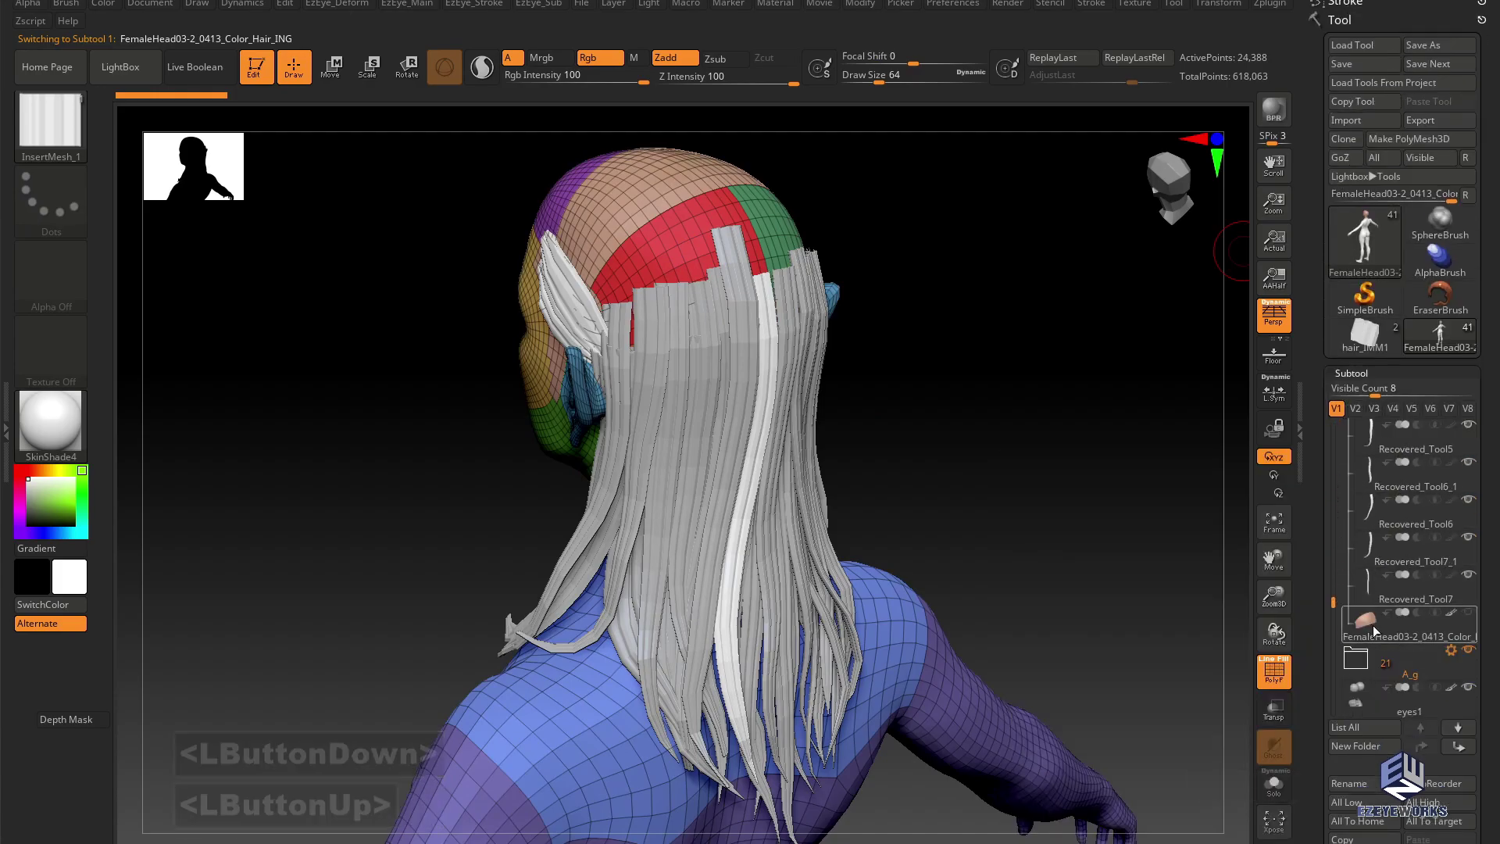
pyautogui.click(1372, 629)
pyautogui.click(1472, 618)
pyautogui.hotkey('shift', 'f')
pyautogui.hotkey('shift', 'f')
# - Add a new long hair strand at the back of the scalp patch, beside the existing raised strand
pyautogui.moveTo(1065, 459); pyautogui.dragTo(1003, 395)
pyautogui.keyDown('alt'); pyautogui.moveTo(923, 331); pyautogui.dragTo(942, 285); pyautogui.keyUp('alt')
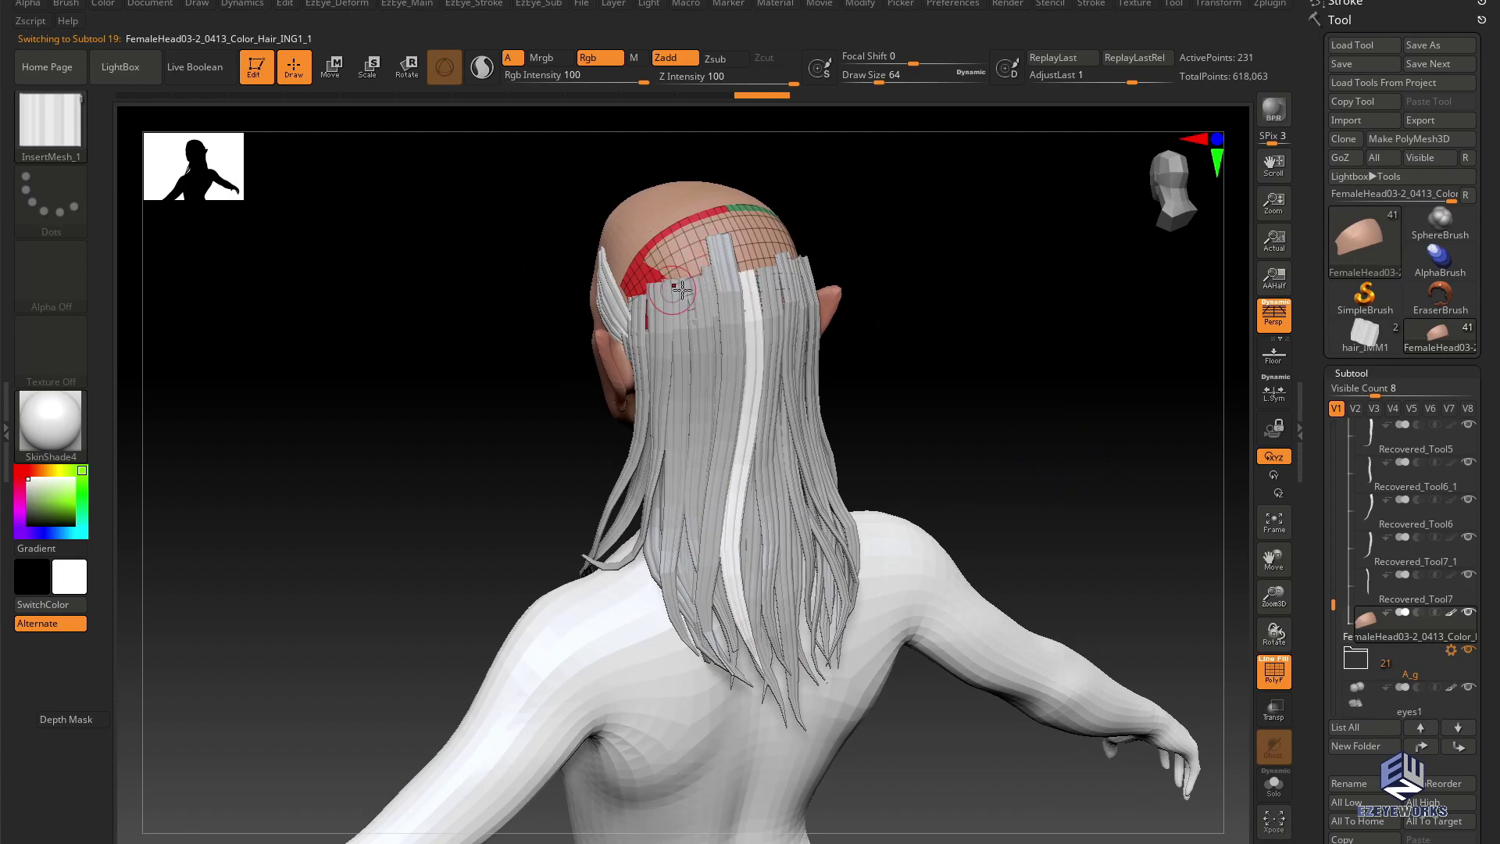
pyautogui.moveTo(485, 339); pyautogui.dragTo(622, 287)
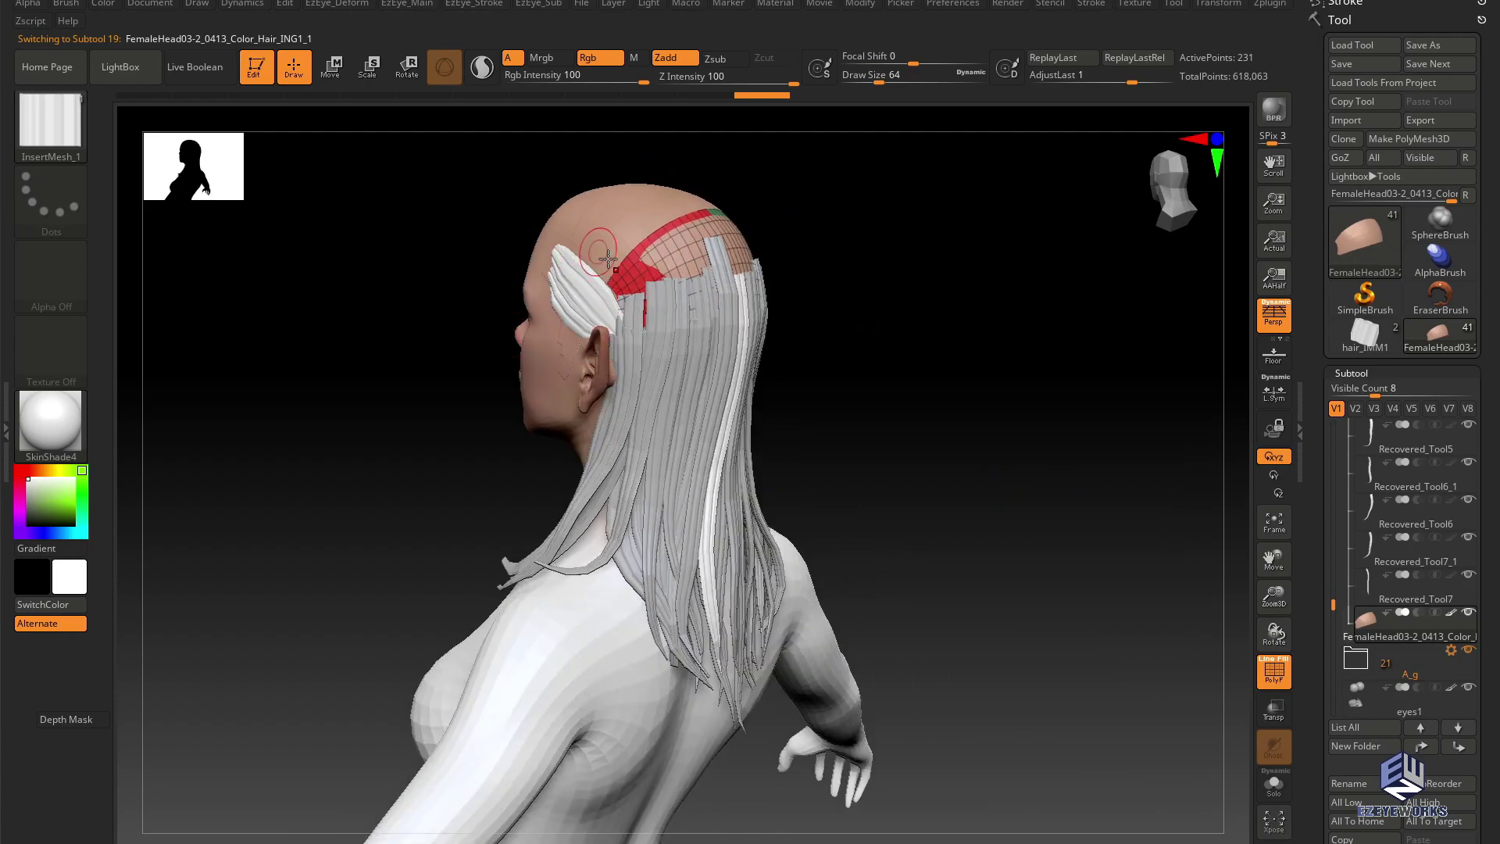
pyautogui.moveTo(922, 383); pyautogui.dragTo(796, 359)
pyautogui.moveTo(461, 292); pyautogui.dragTo(496, 294)
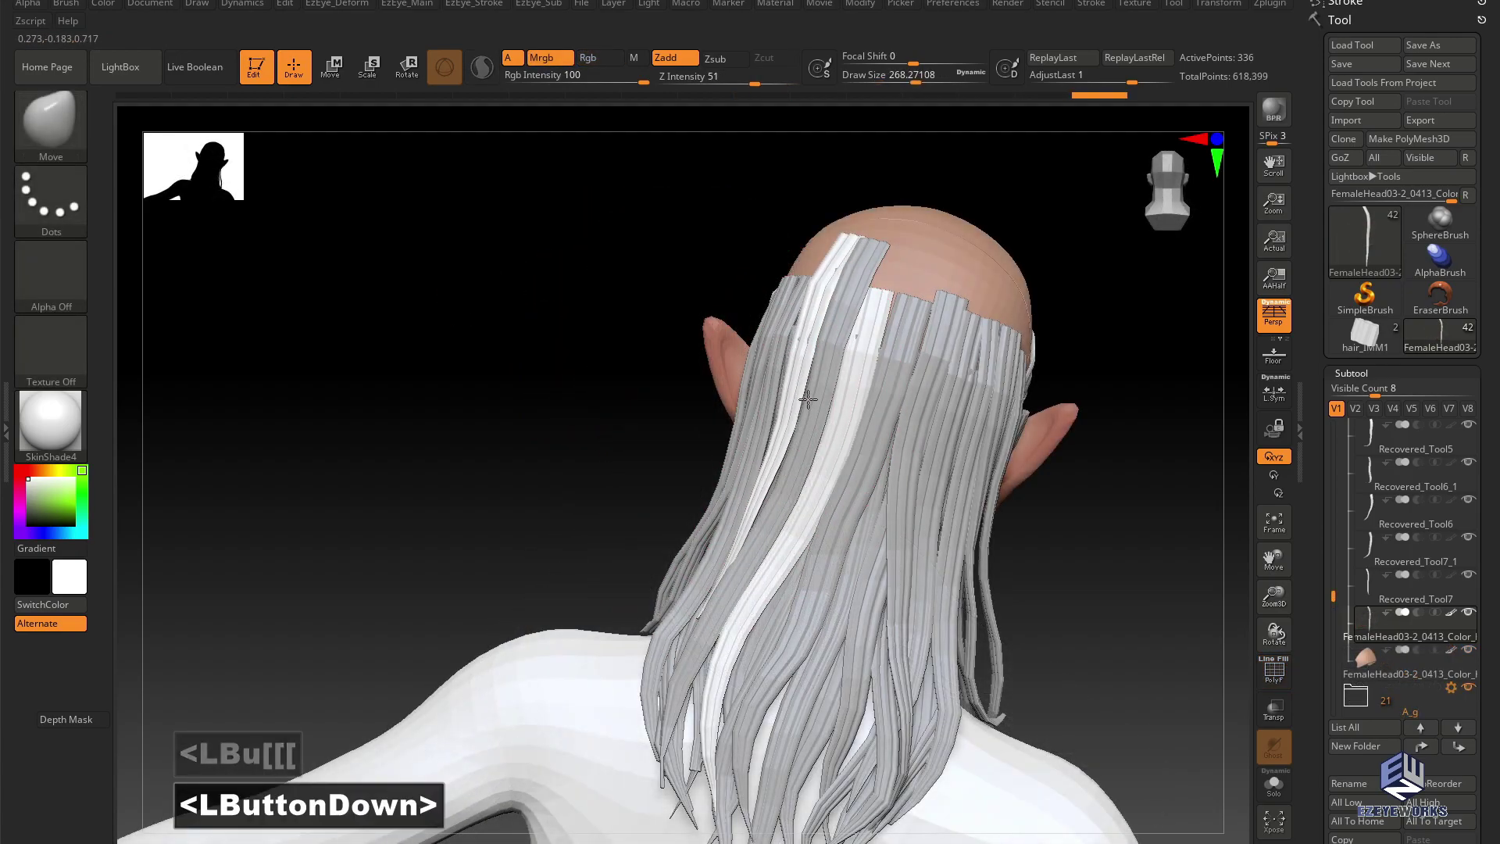
# - Shape the new back strand's side profile with the Move brush at draw sizes of about 252 to 228 so it follows the underlying hair
pyautogui.moveTo(804, 395)
pyautogui.mouseDown()
pyautogui.moveTo(608, 373)
pyautogui.moveTo(717, 410)
pyautogui.mouseUp()
pyautogui.press('[')
pyautogui.press('[')
pyautogui.click(789, 486)
pyautogui.press('[')
pyautogui.press('[')
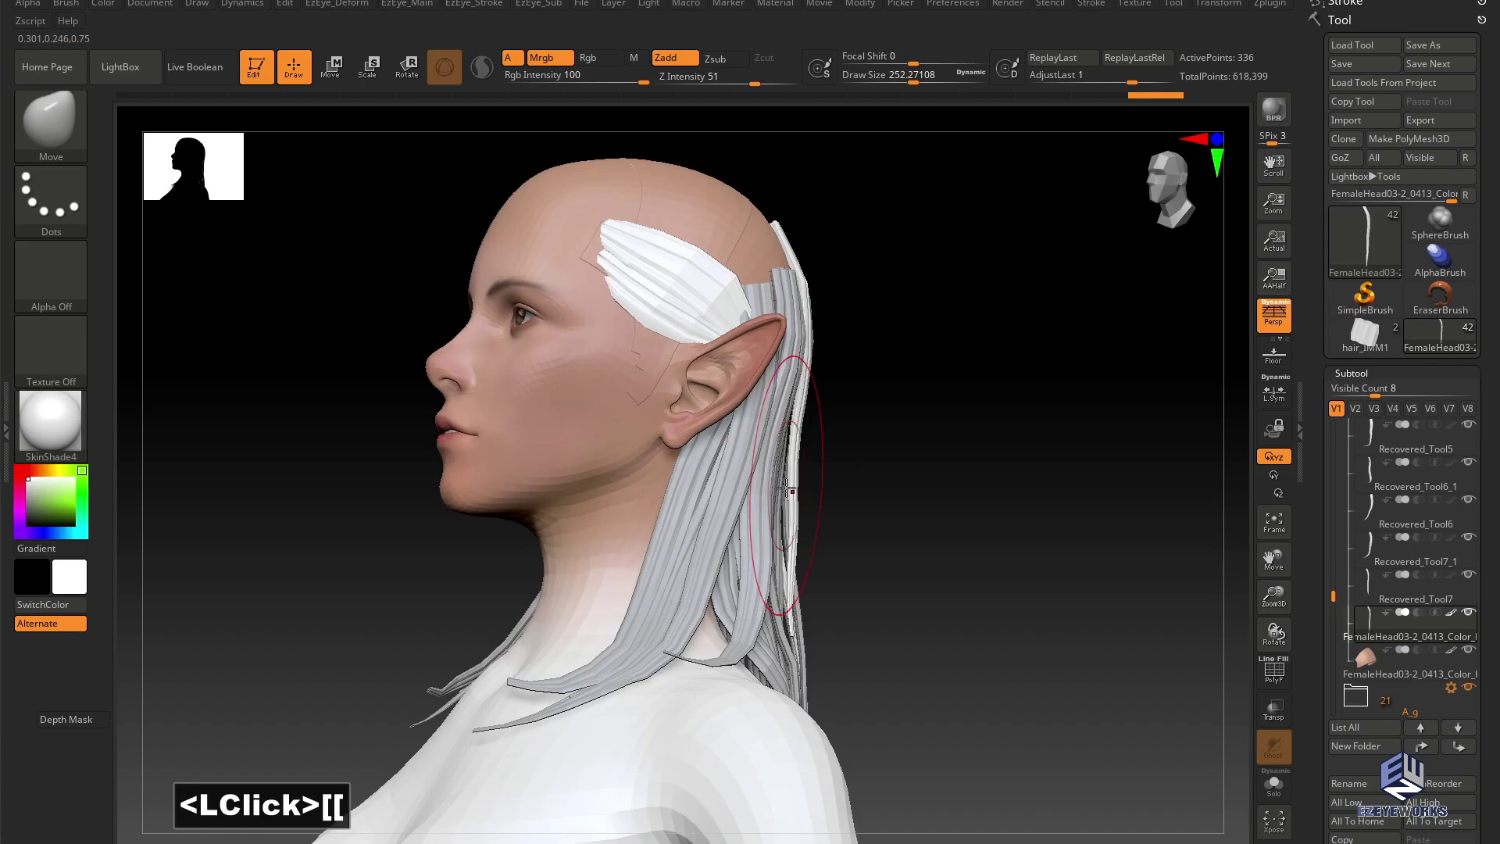
pyautogui.press('[')
pyautogui.press('[')
pyautogui.moveTo(779, 506); pyautogui.dragTo(803, 604)
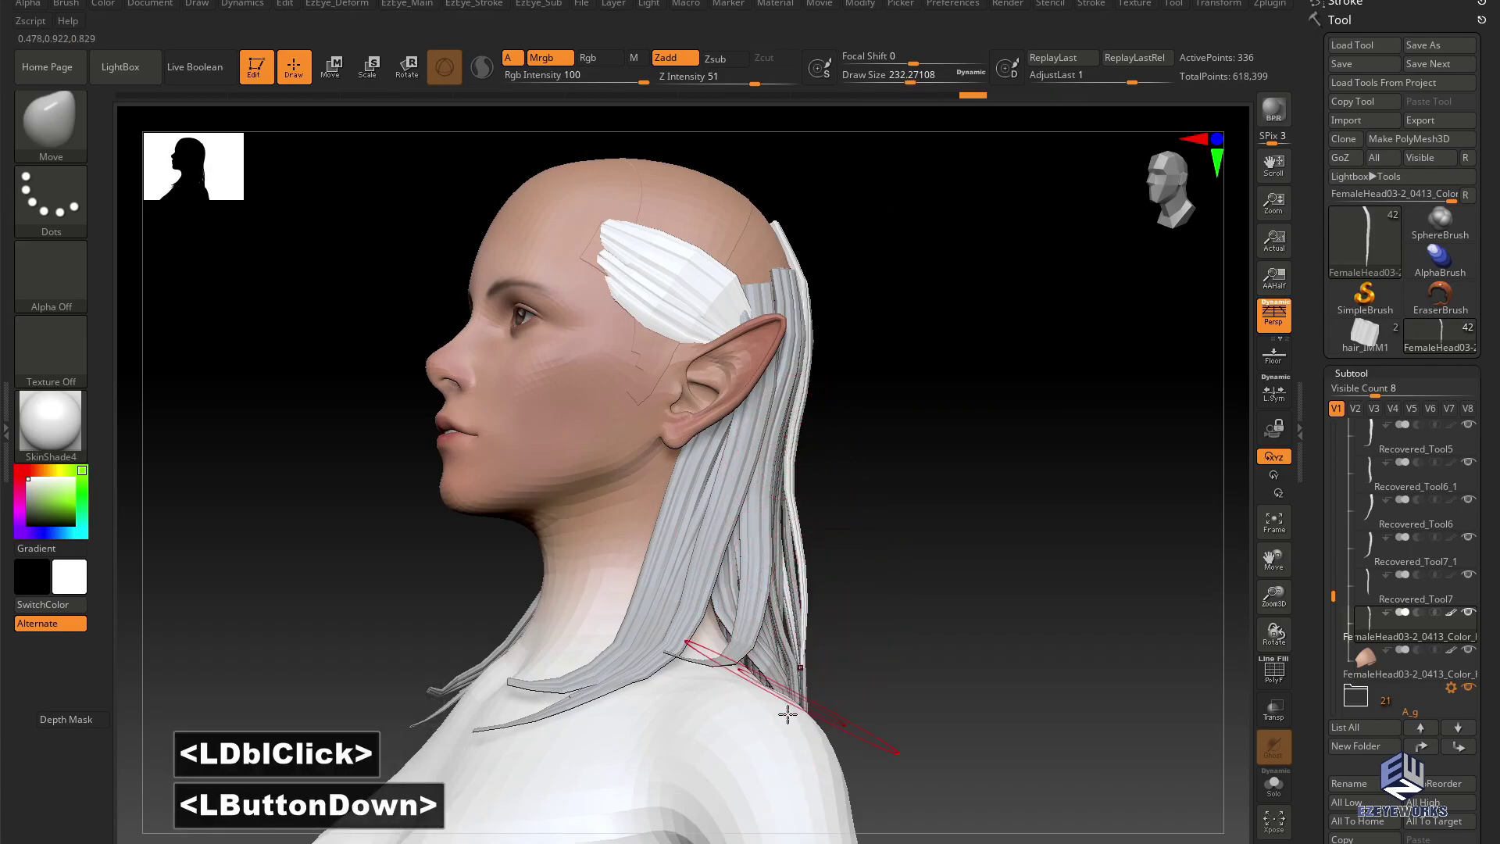
pyautogui.moveTo(802, 669); pyautogui.dragTo(803, 686)
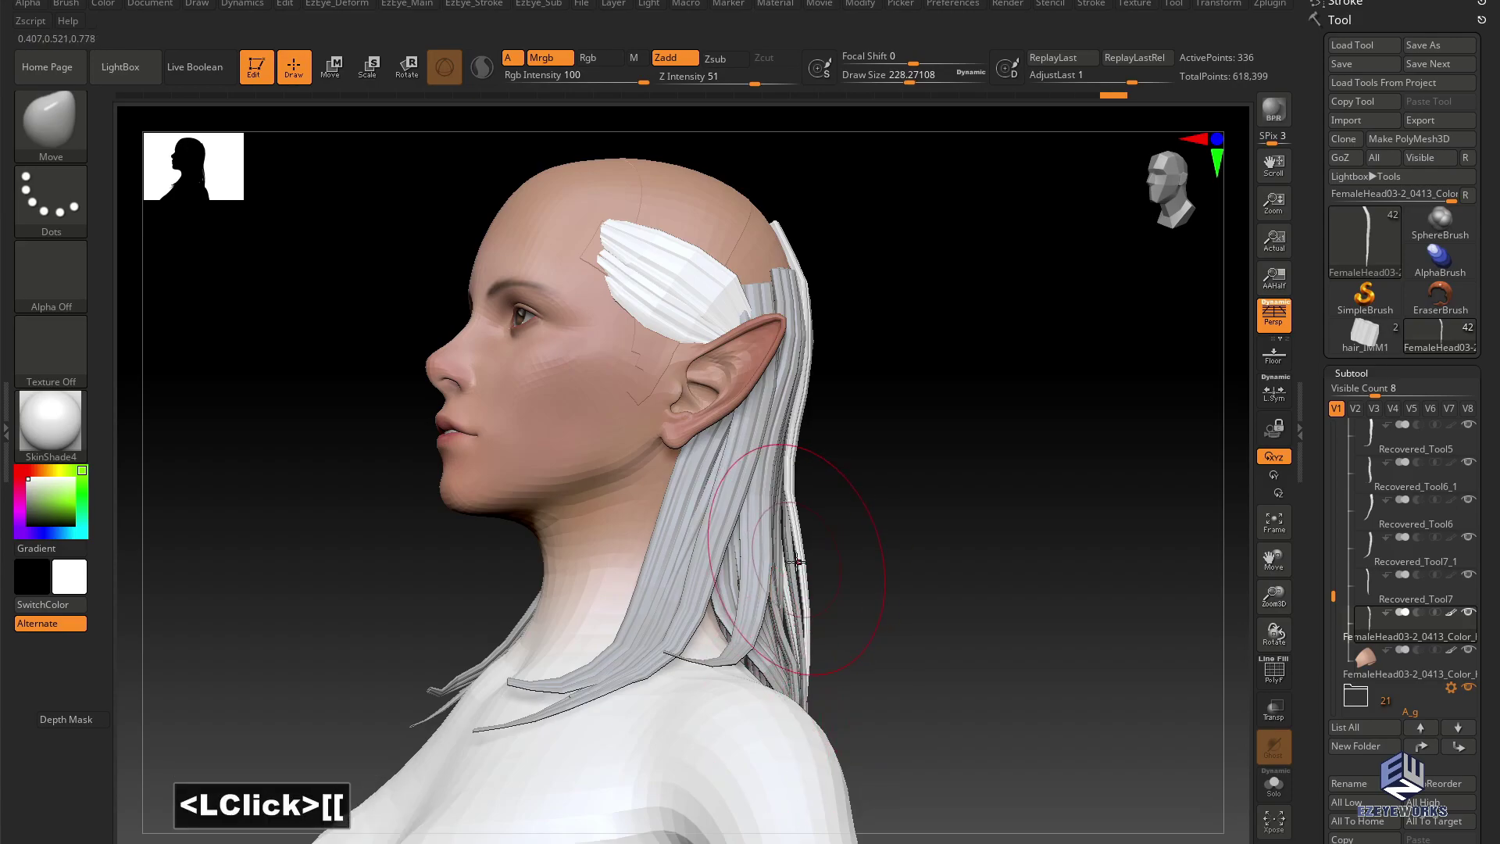
pyautogui.moveTo(783, 564); pyautogui.dragTo(786, 567)
pyautogui.moveTo(884, 582); pyautogui.dragTo(785, 573)
# - Bend the lower half of the new back strand outward over the underlying hair with the Move brush at a draw size of about 264
pyautogui.moveTo(582, 516); pyautogui.dragTo(645, 480)
pyautogui.press(']')
pyautogui.press(']')
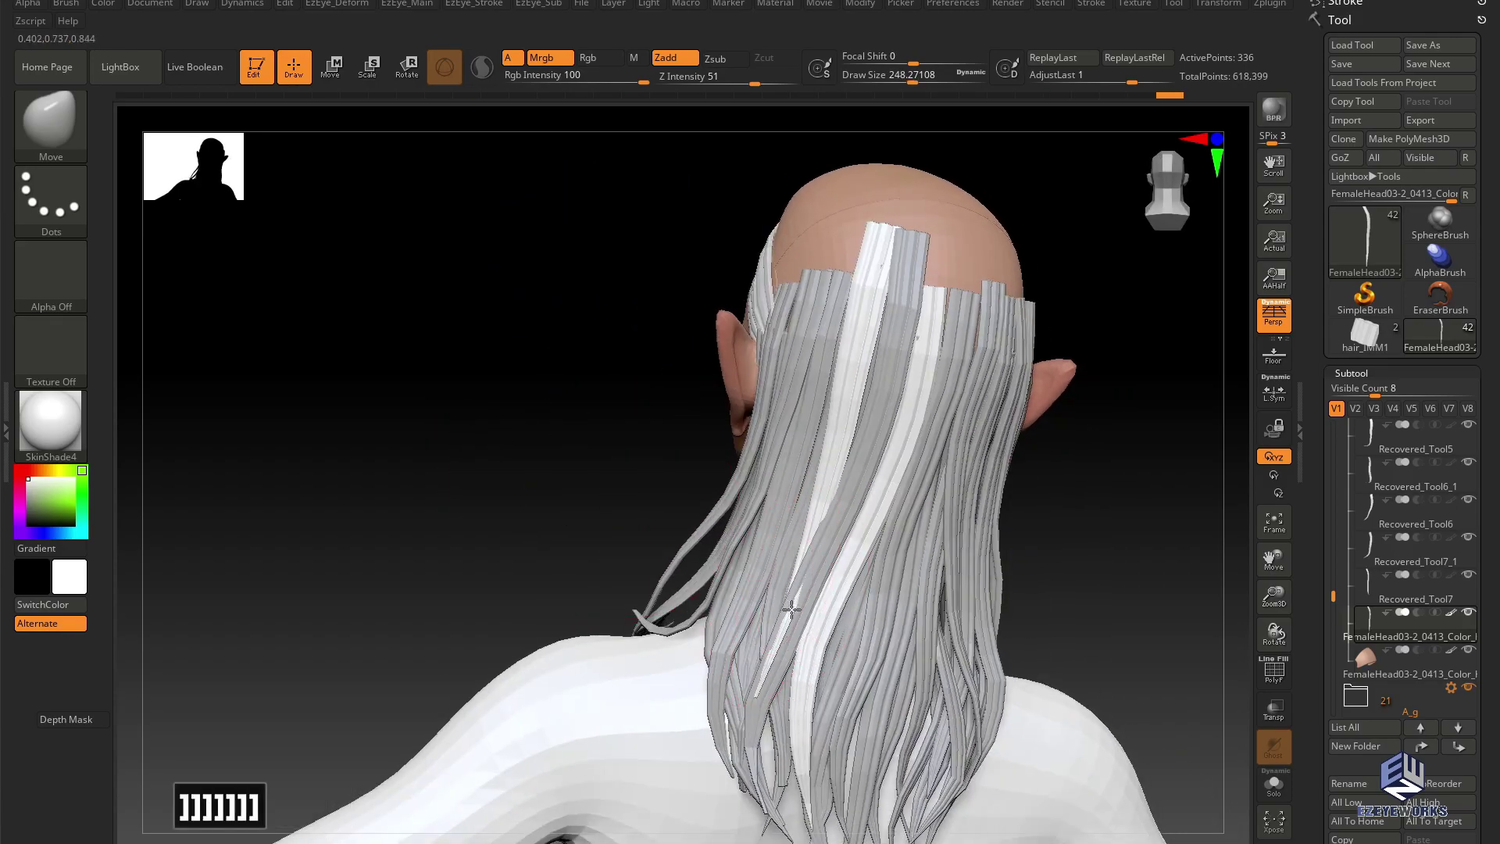
pyautogui.click(757, 627)
pyautogui.press('[')
pyautogui.press('[')
pyautogui.moveTo(736, 689); pyautogui.dragTo(729, 664)
pyautogui.moveTo(599, 542); pyautogui.dragTo(603, 475)
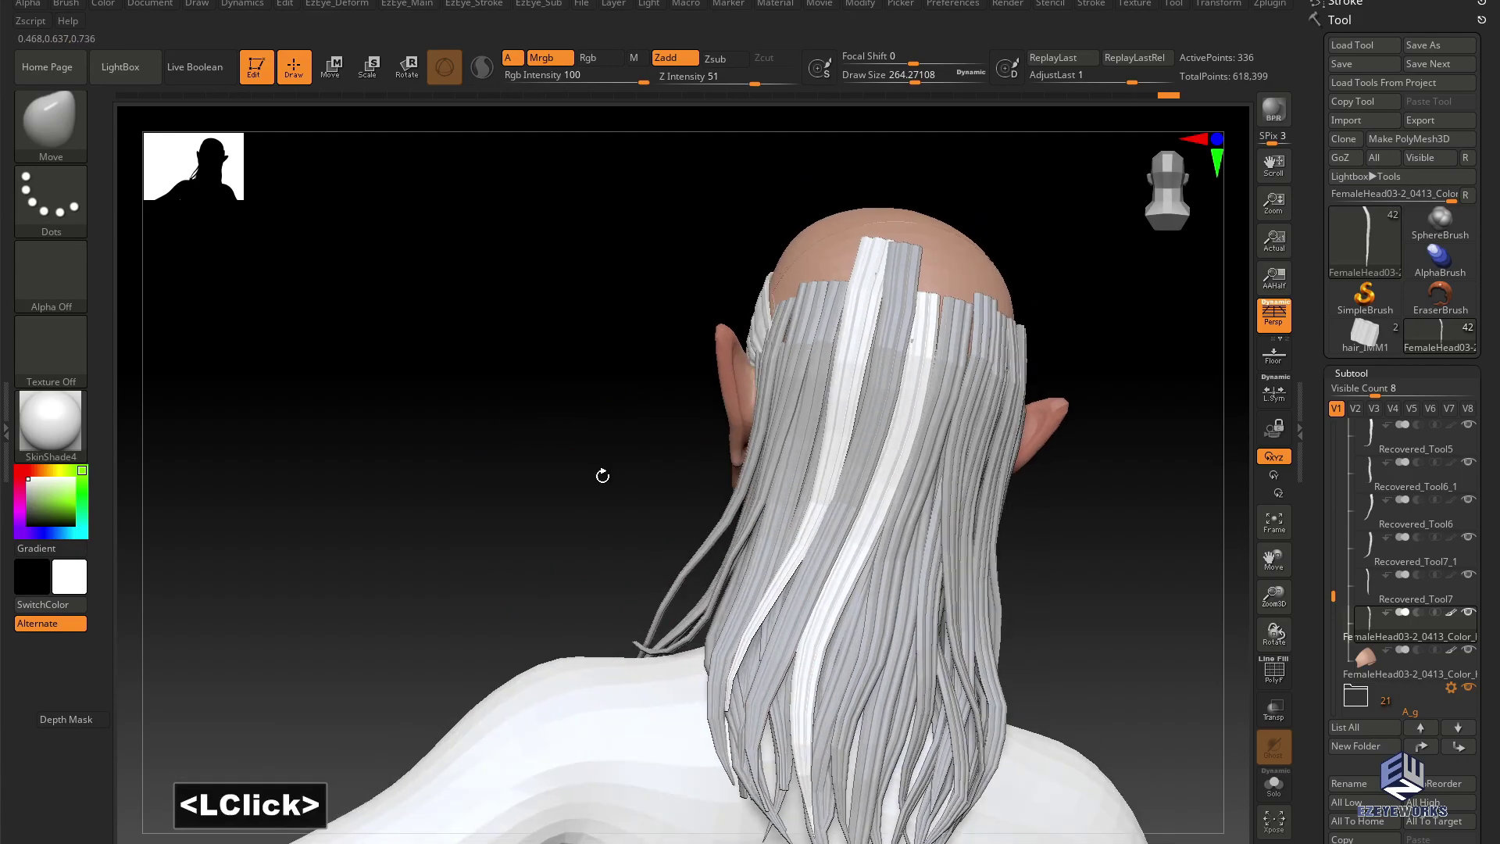
pyautogui.keyDown('shift'); pyautogui.click(507, 477); pyautogui.keyUp('shift')
# - Refine the new strand's lower end from the back and side so it rests on the hair over the shoulder
pyautogui.moveTo(507, 488)
pyautogui.keyDown('alt'); pyautogui.mouseDown()
pyautogui.moveTo(569, 449)
pyautogui.moveTo(807, 476)
pyautogui.moveTo(759, 482)
pyautogui.mouseUp(); pyautogui.keyUp('alt')
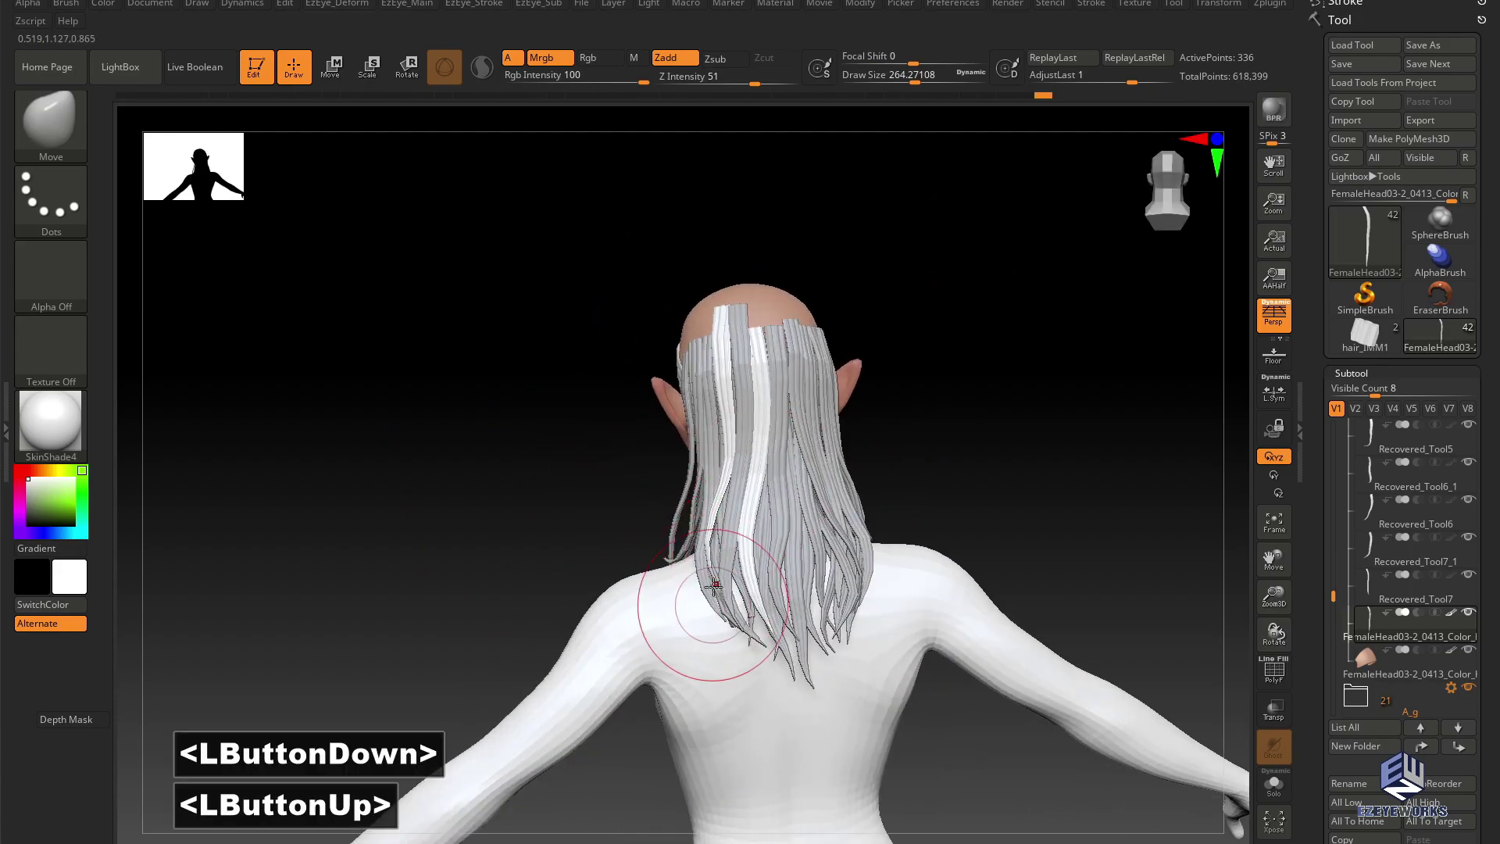
pyautogui.moveTo(540, 497); pyautogui.dragTo(574, 500)
pyautogui.moveTo(472, 532); pyautogui.dragTo(525, 525)
pyautogui.keyDown('alt'); pyautogui.moveTo(860, 475); pyautogui.dragTo(984, 554); pyautogui.keyUp('alt')
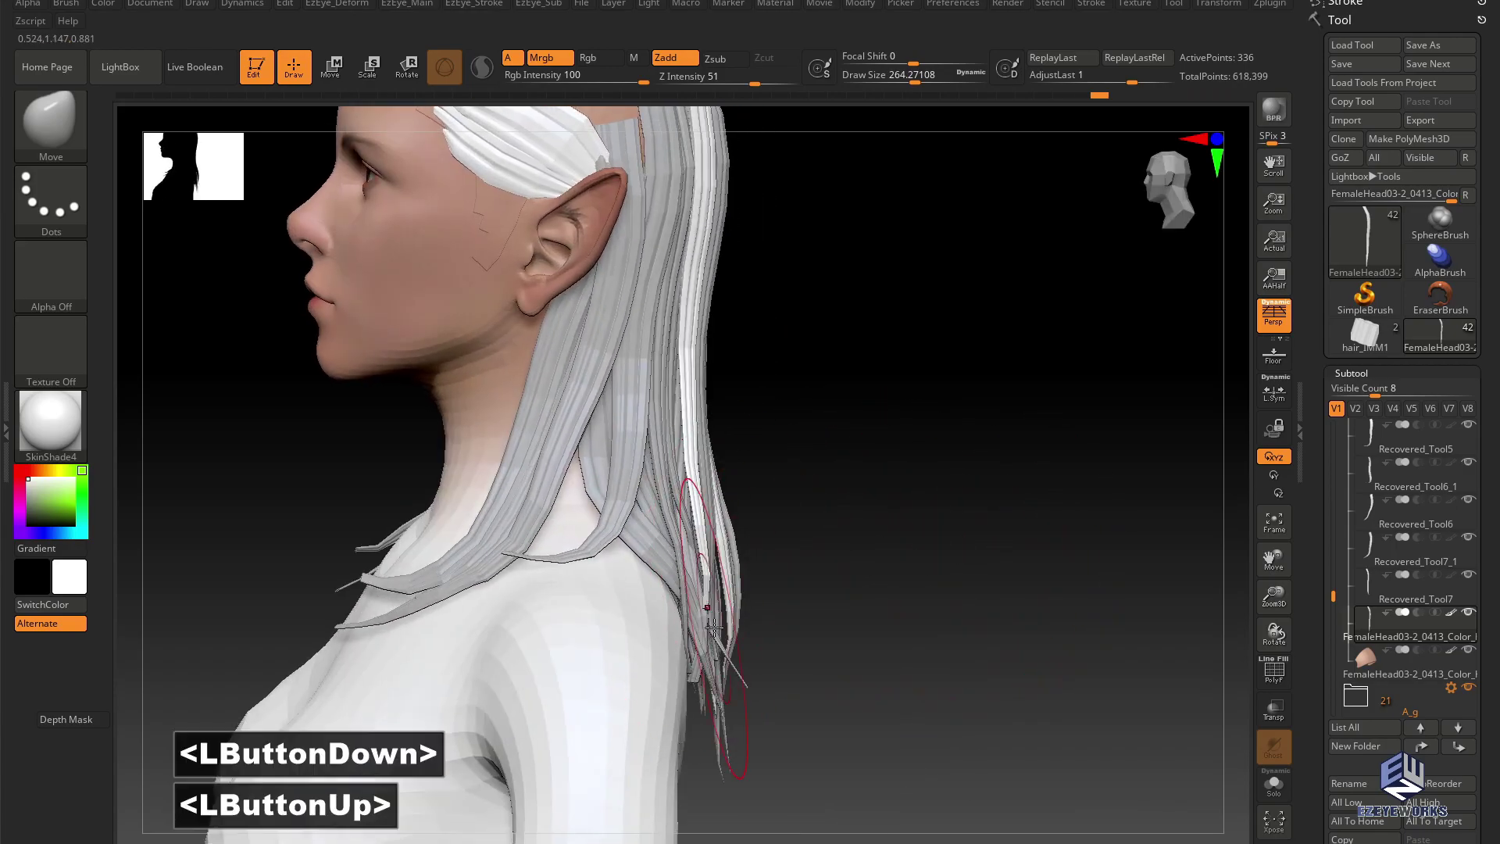
pyautogui.moveTo(690, 623); pyautogui.dragTo(706, 333)
pyautogui.moveTo(720, 513); pyautogui.dragTo(789, 473)
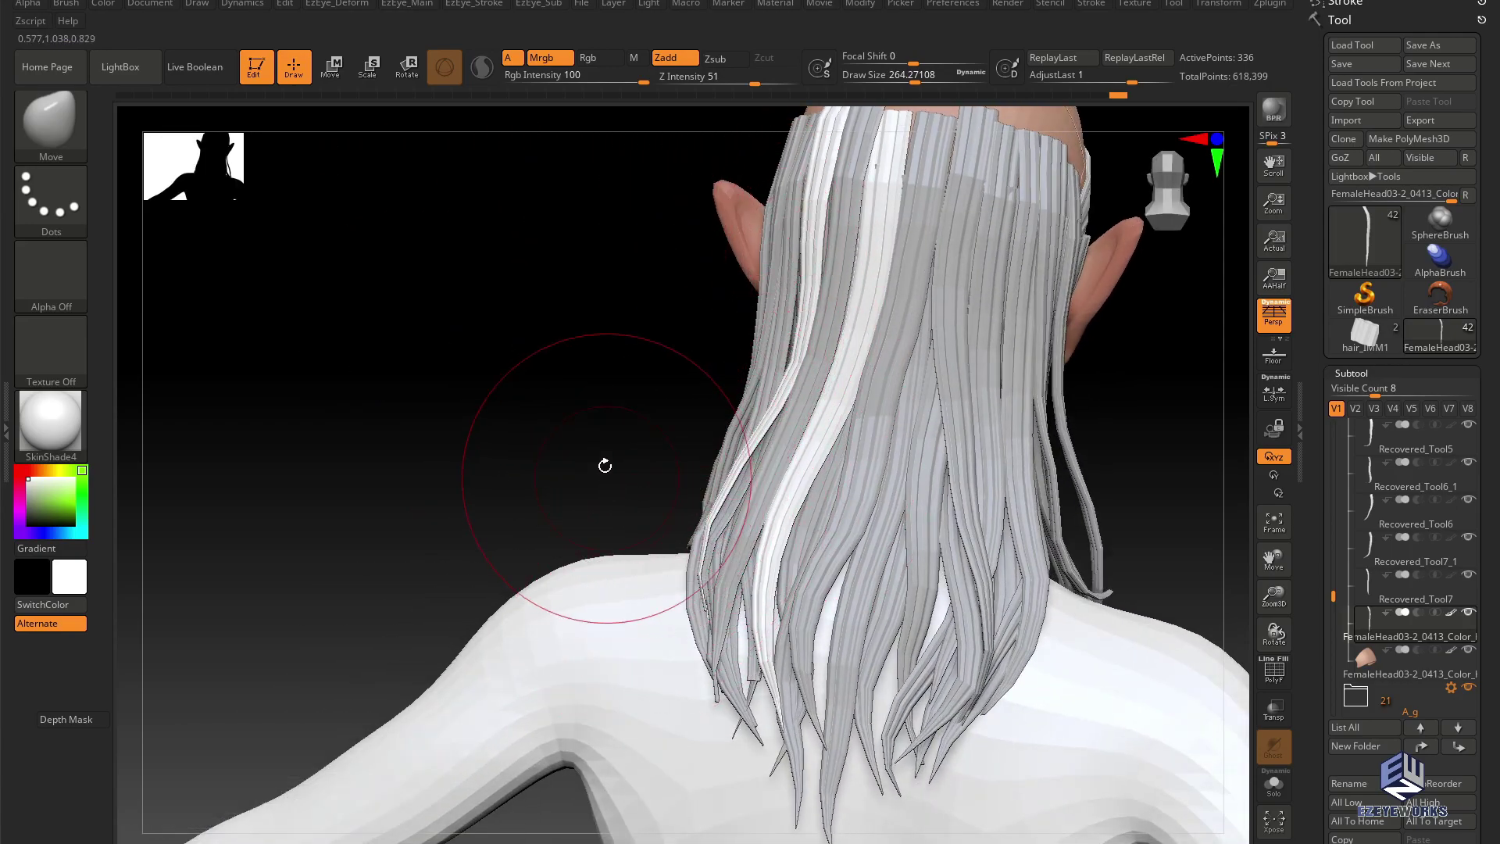
# - Shape the new outer back strand so it follows the underlying hair, using the Move brush at draw sizes of about 268 and 182
pyautogui.press('space')
pyautogui.moveTo(787, 334); pyautogui.dragTo(785, 345)
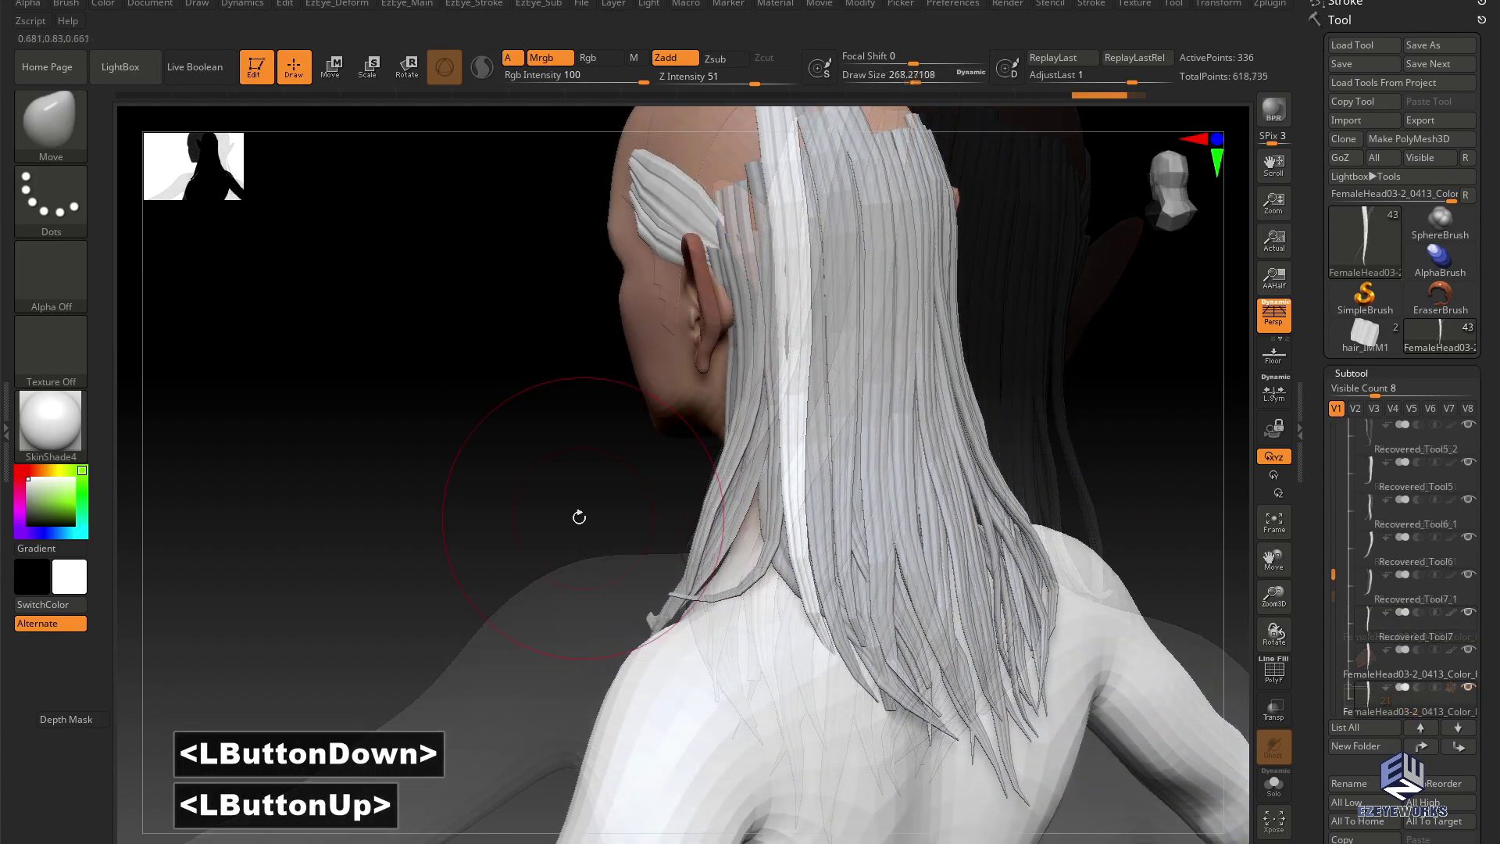
pyautogui.moveTo(577, 516); pyautogui.dragTo(564, 609)
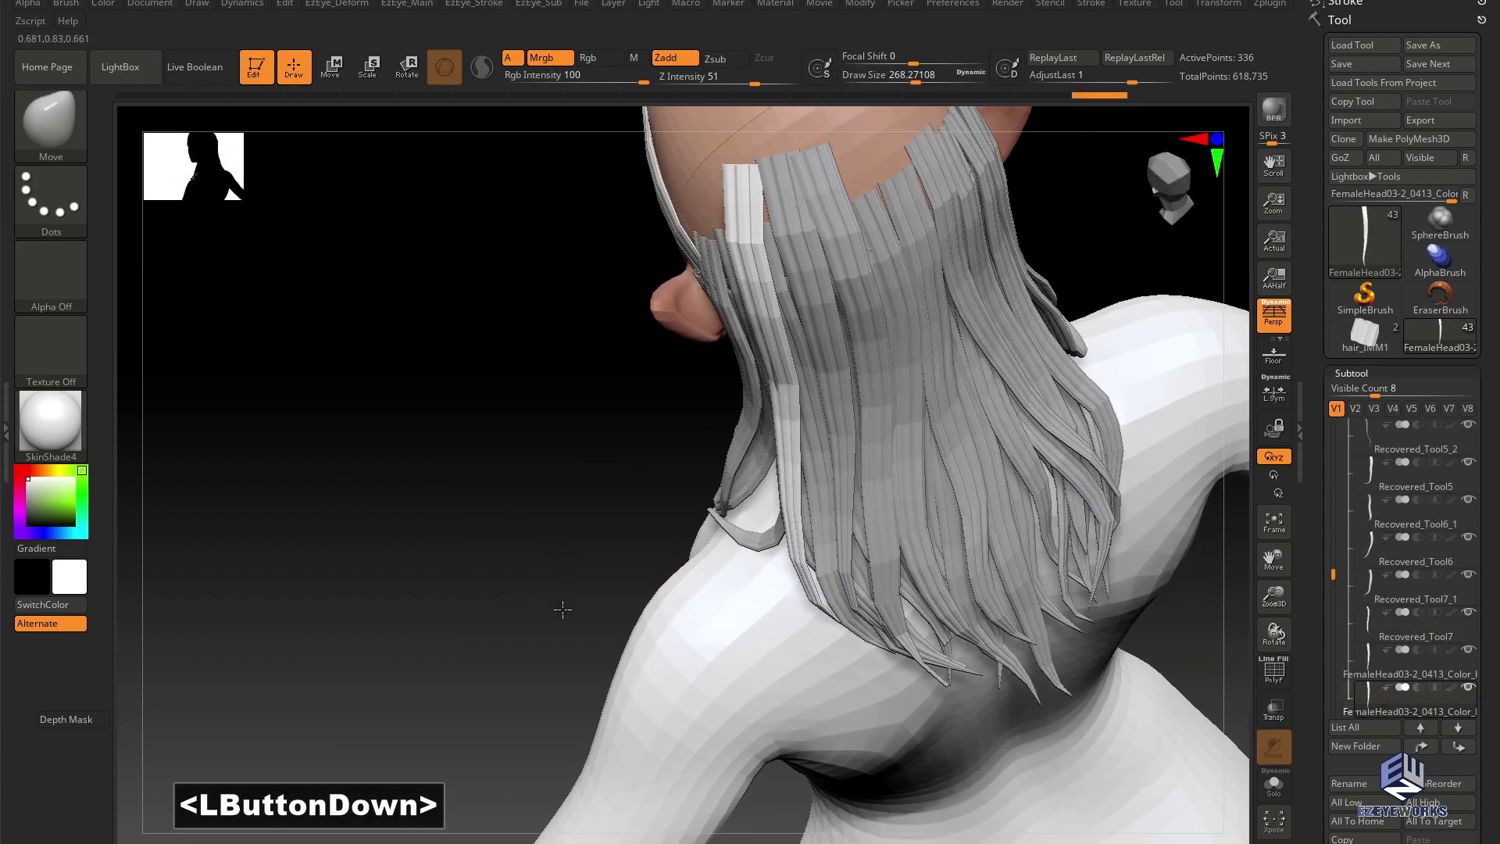
pyautogui.moveTo(872, 633); pyautogui.dragTo(873, 628)
pyautogui.moveTo(807, 564); pyautogui.dragTo(816, 556)
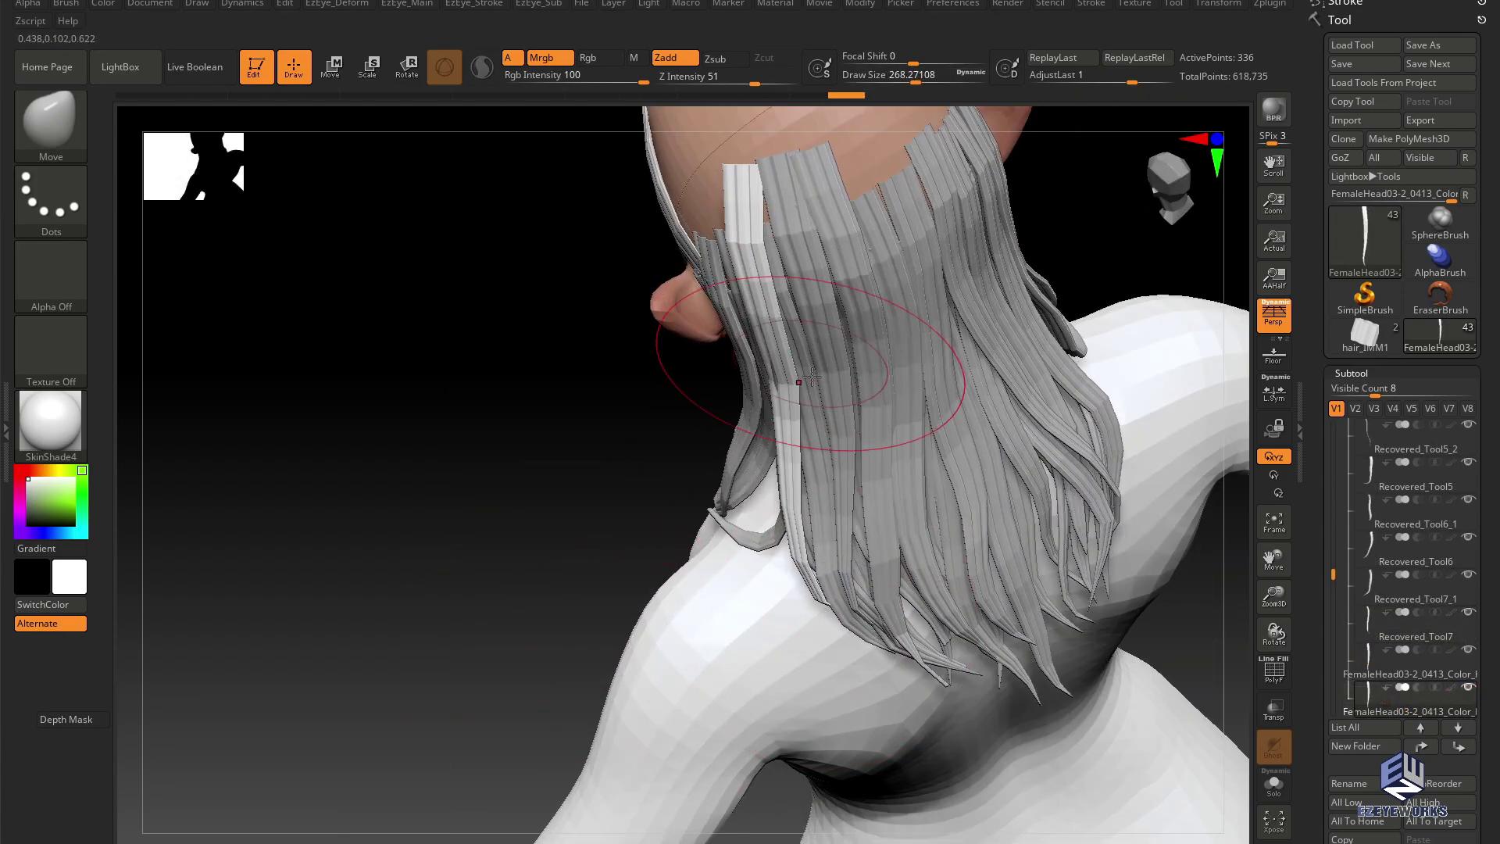
pyautogui.moveTo(527, 482)
pyautogui.mouseDown()
pyautogui.moveTo(545, 443)
pyautogui.moveTo(489, 443)
pyautogui.mouseUp()
pyautogui.press('space')
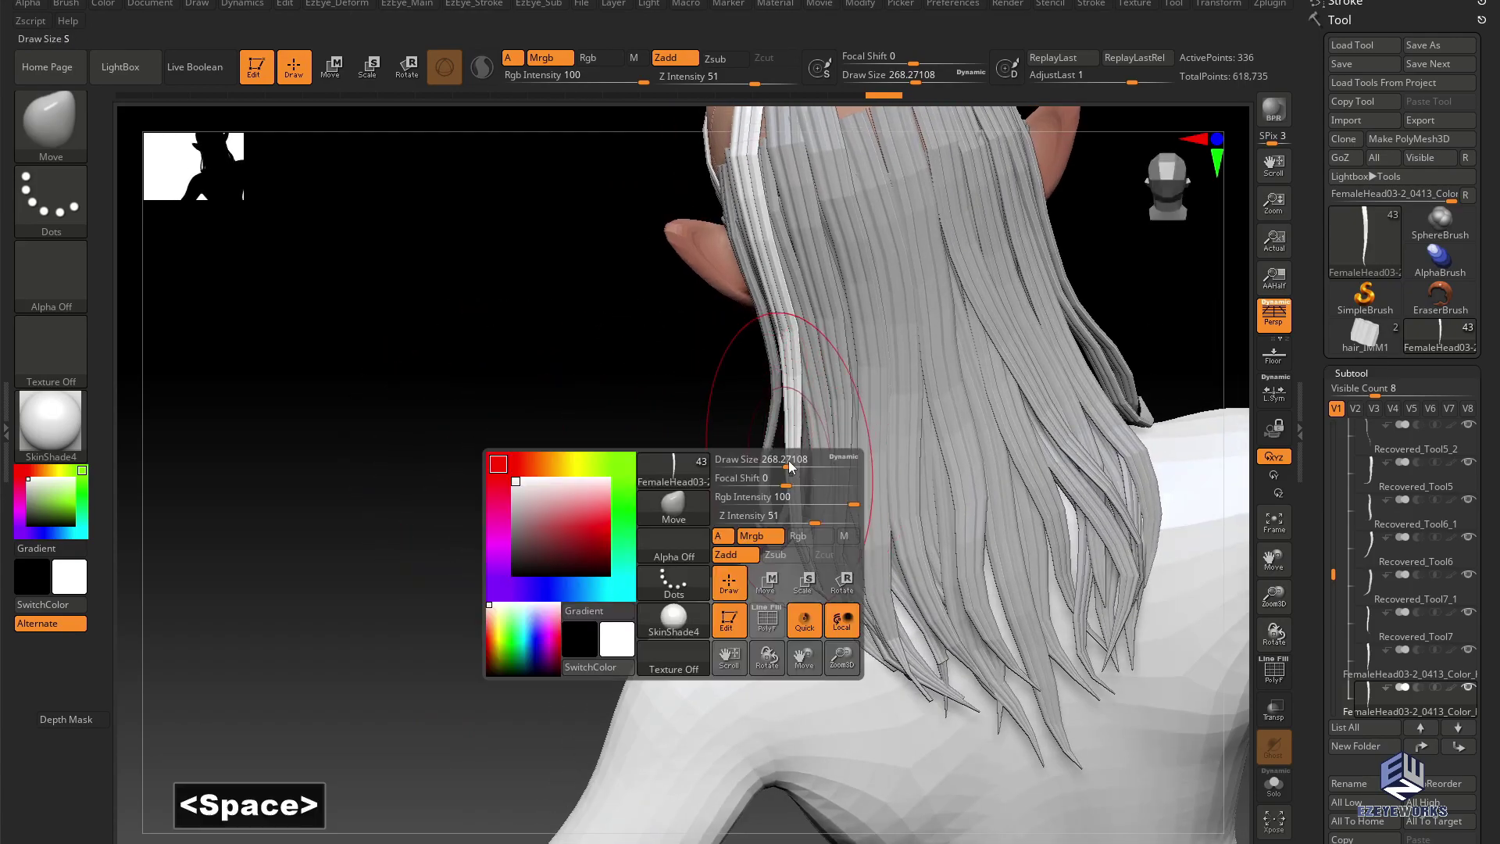
pyautogui.moveTo(790, 467); pyautogui.dragTo(770, 467)
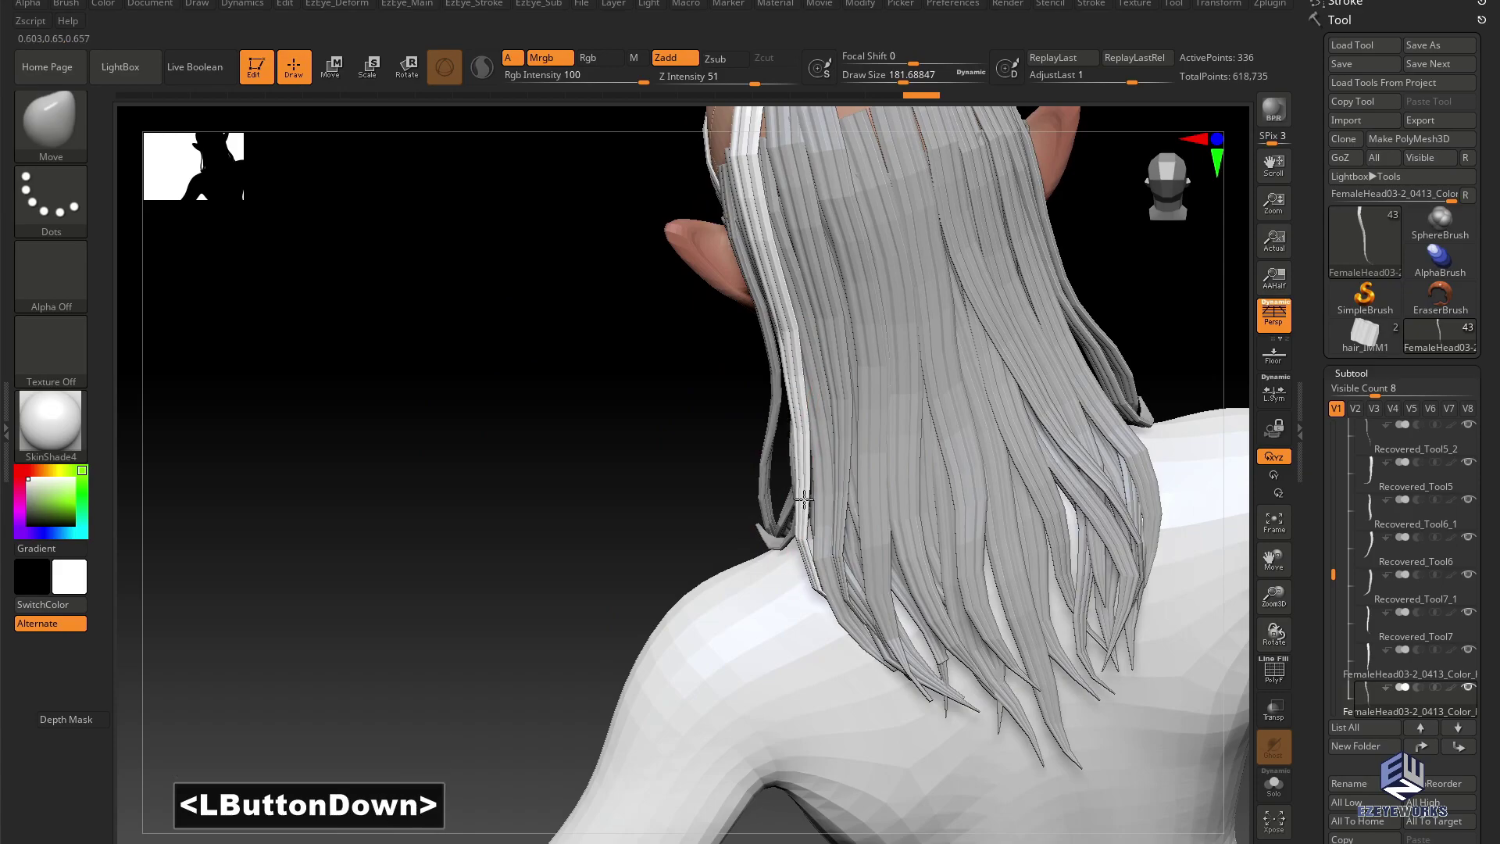
# - Insert two edge loops near the lower bend of the outer back strand with ZModeler at a draw size of about 74
pyautogui.moveTo(604, 561)
pyautogui.keyDown('alt'); pyautogui.mouseDown()
pyautogui.moveTo(536, 446)
pyautogui.moveTo(458, 402)
pyautogui.moveTo(489, 515)
pyautogui.moveTo(434, 454)
pyautogui.moveTo(453, 586)
pyautogui.mouseUp(); pyautogui.keyUp('alt')
pyautogui.hotkey('shift', 'f')
pyautogui.press('0')
pyautogui.moveTo(435, 495); pyautogui.dragTo(454, 484)
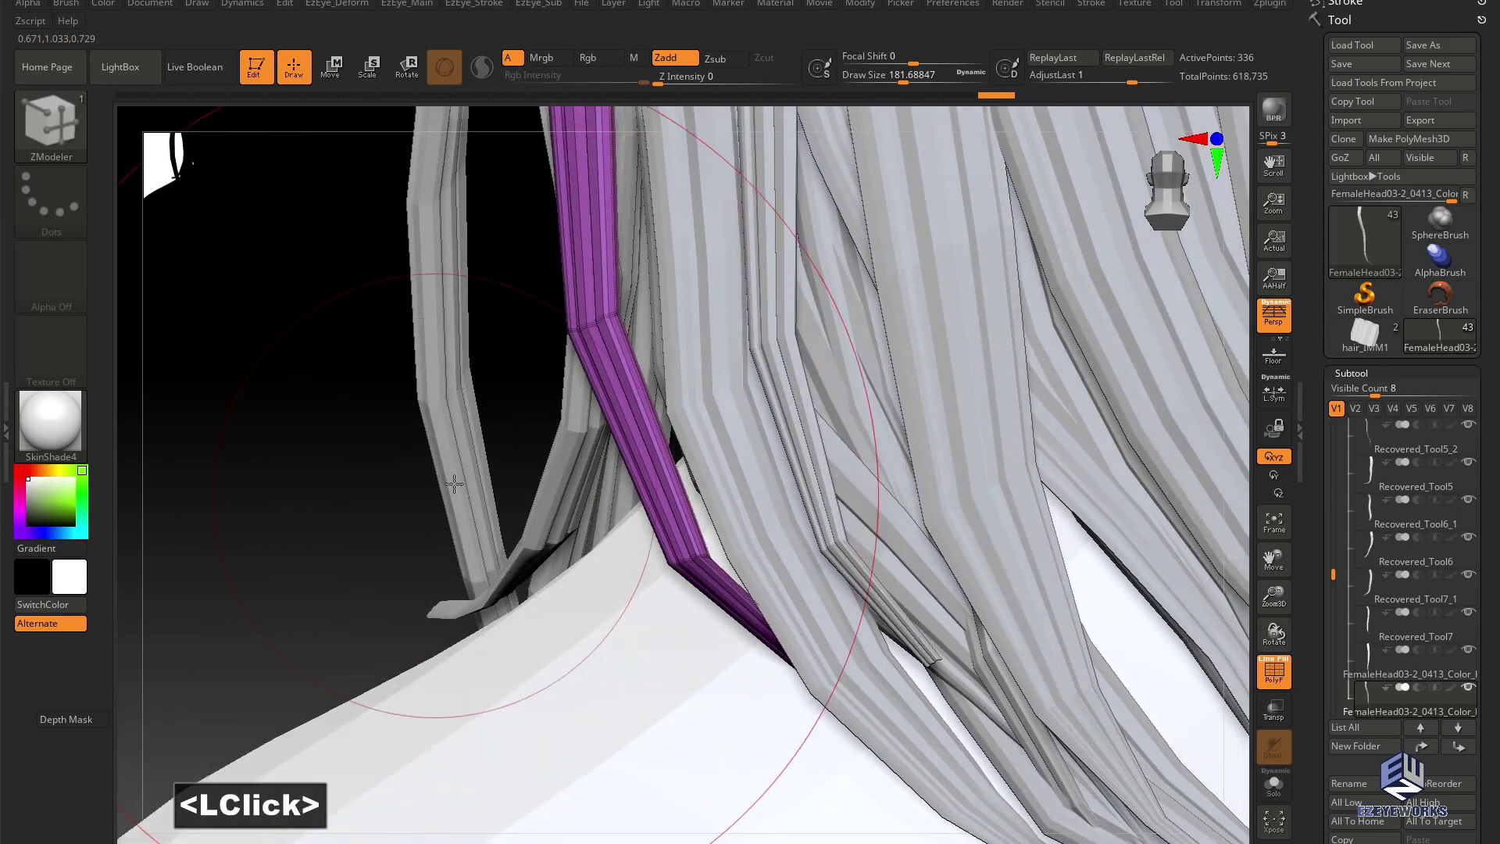
pyautogui.press('space')
pyautogui.click(649, 442)
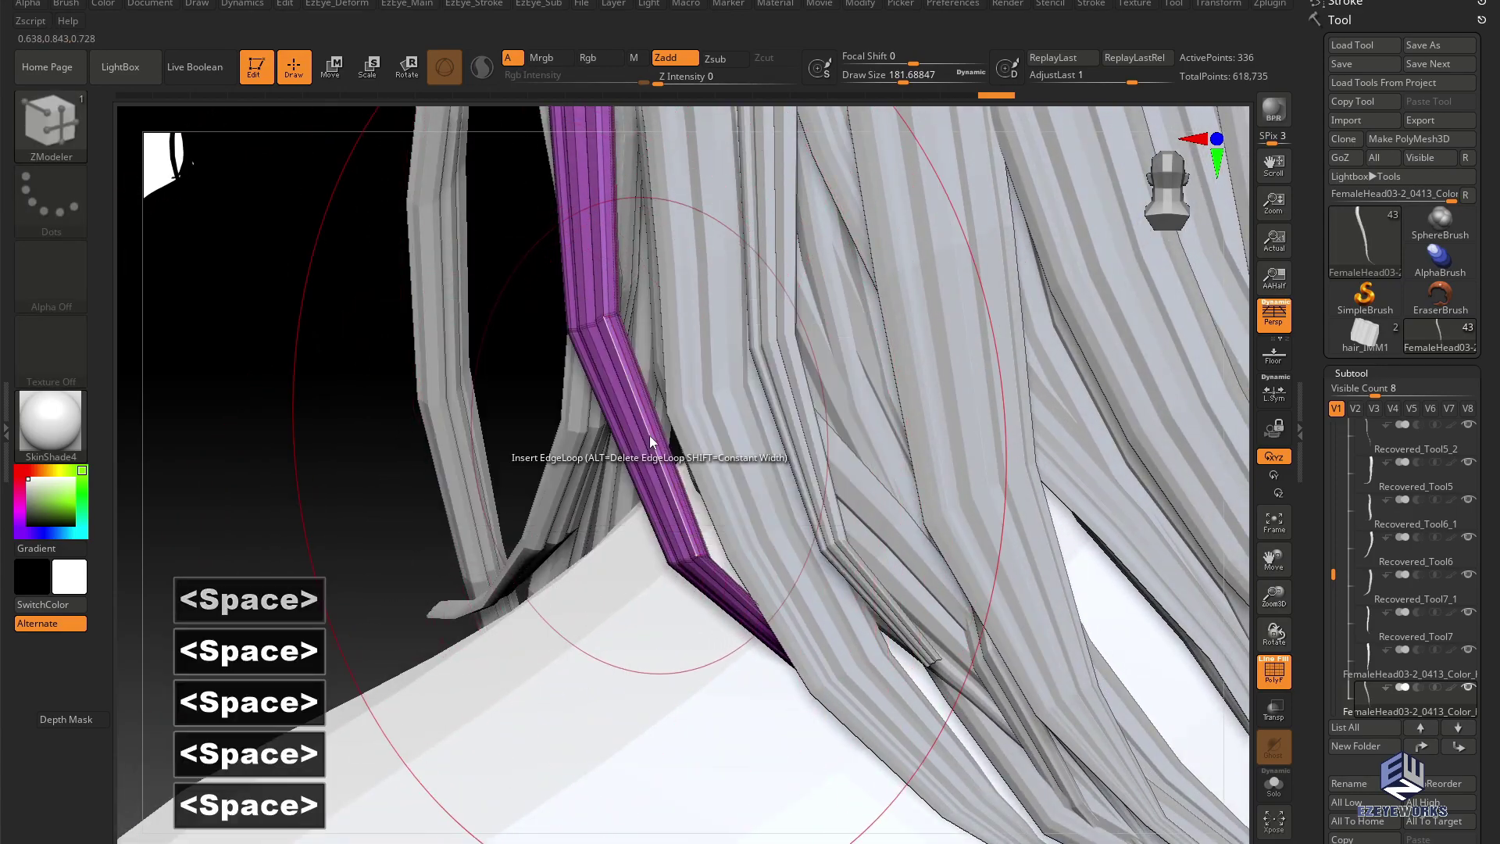
pyautogui.moveTo(365, 481)
pyautogui.keyDown('alt'); pyautogui.mouseDown()
pyautogui.moveTo(352, 413)
pyautogui.moveTo(371, 376)
pyautogui.moveTo(357, 378)
pyautogui.moveTo(382, 362)
pyautogui.moveTo(407, 375)
pyautogui.mouseUp(); pyautogui.keyUp('alt')
pyautogui.press('space')
pyautogui.moveTo(420, 392); pyautogui.dragTo(480, 387)
pyautogui.moveTo(617, 355); pyautogui.dragTo(609, 315)
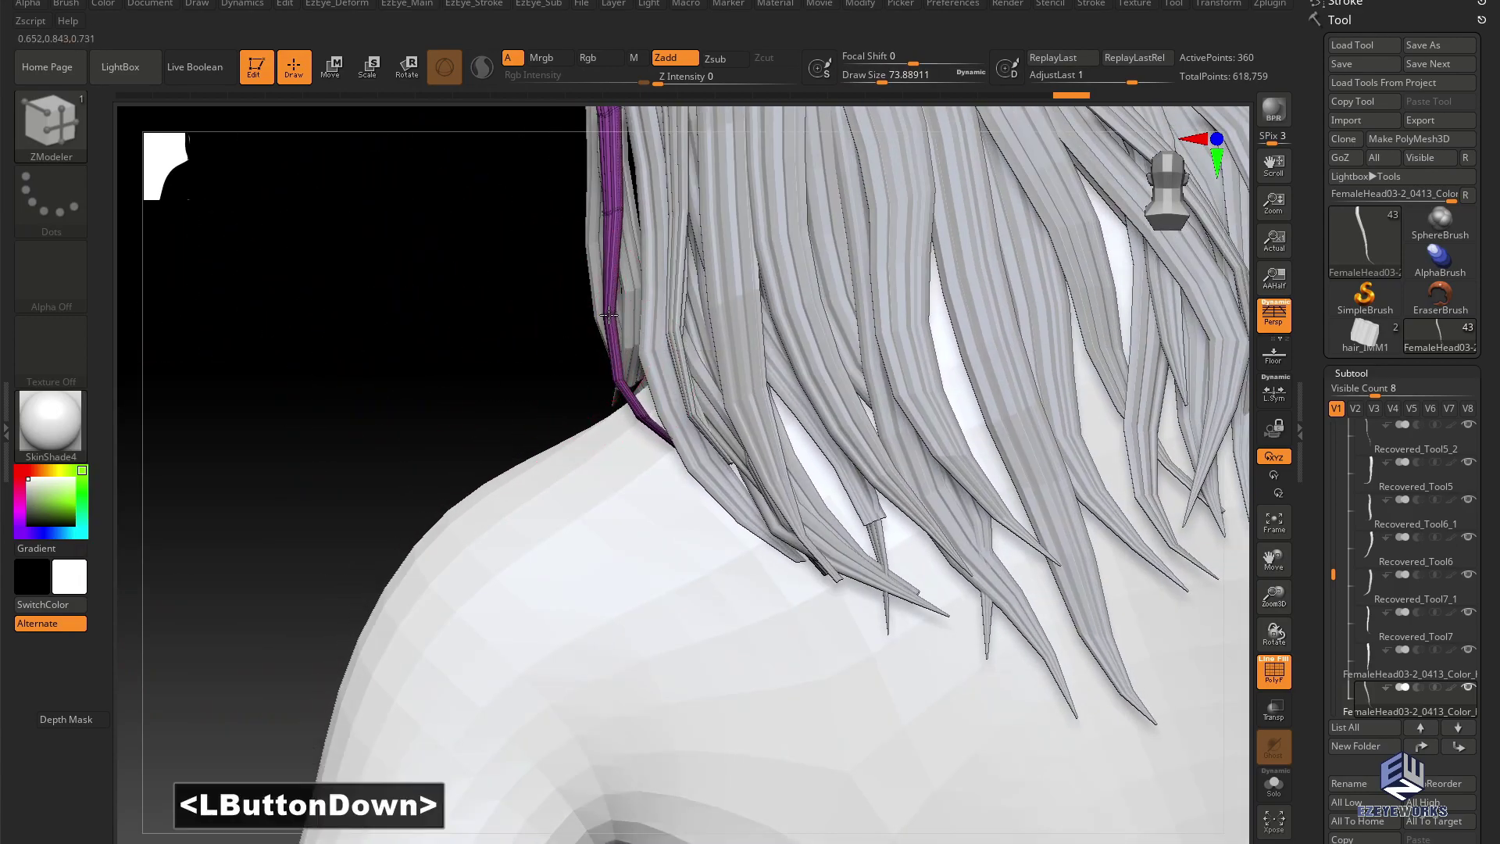
pyautogui.click(646, 420)
pyautogui.keyDown('alt'); pyautogui.moveTo(433, 329); pyautogui.dragTo(522, 494); pyautogui.keyUp('alt')
pyautogui.hotkey('shift', 'f')
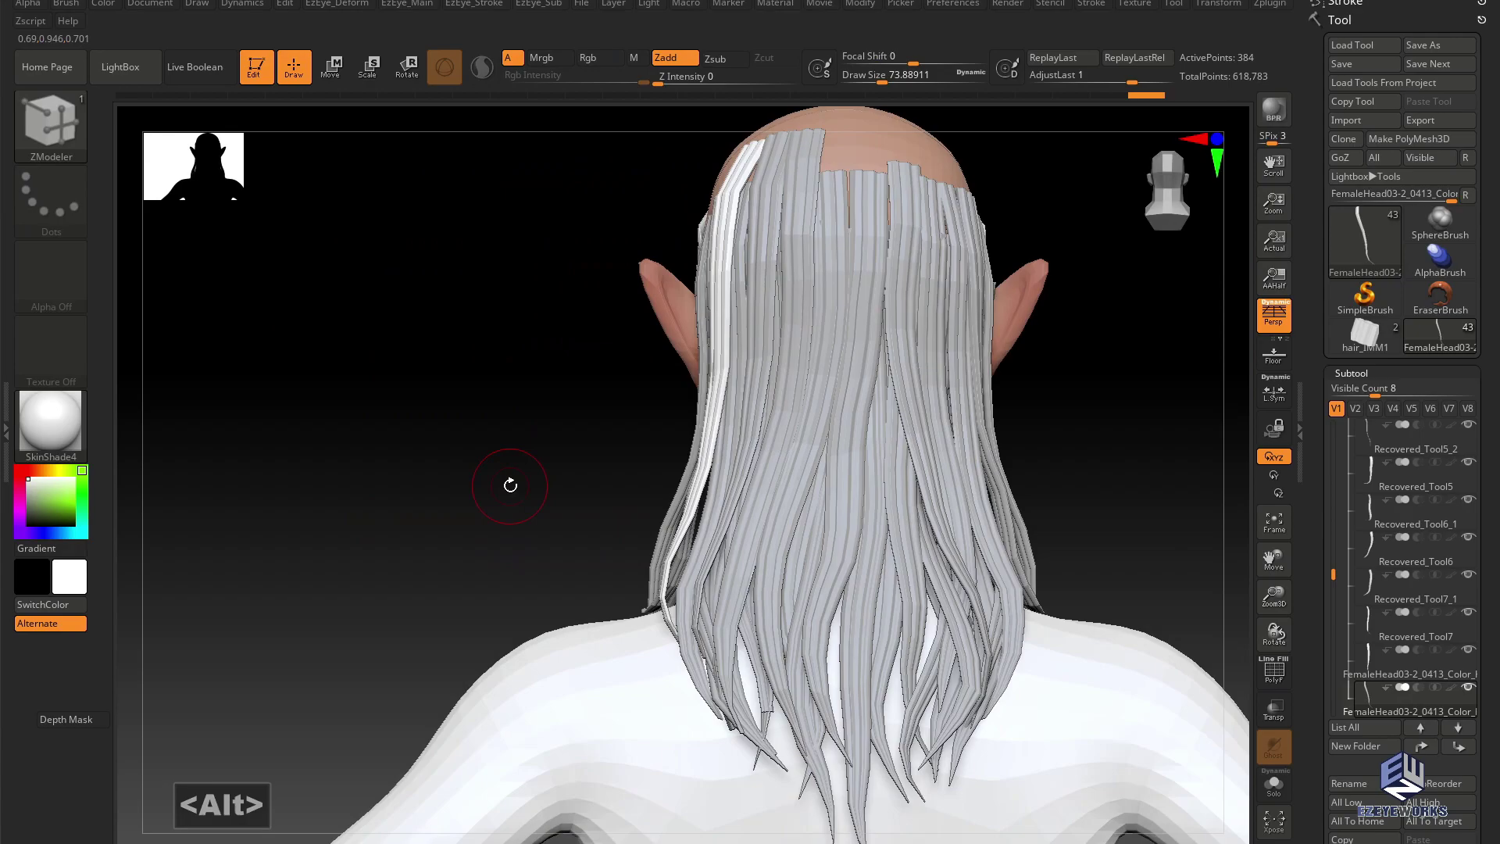
# - Mirror and weld the three raised back strands one after another onto the opposite side of the head
pyautogui.hotkey('alt', '1')
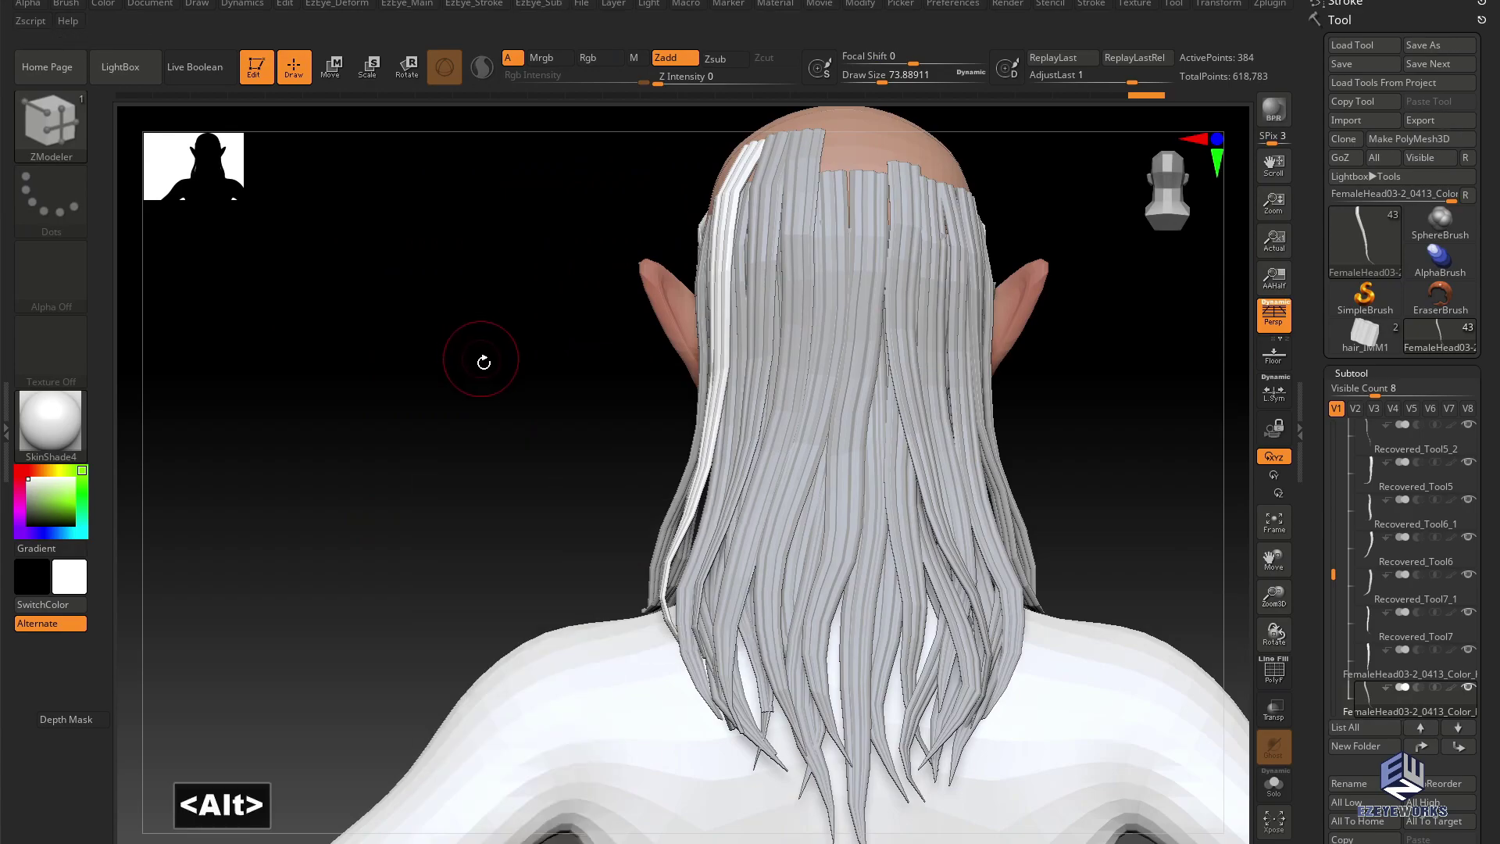
pyautogui.hotkey('alt', '2')
pyautogui.click(488, 589)
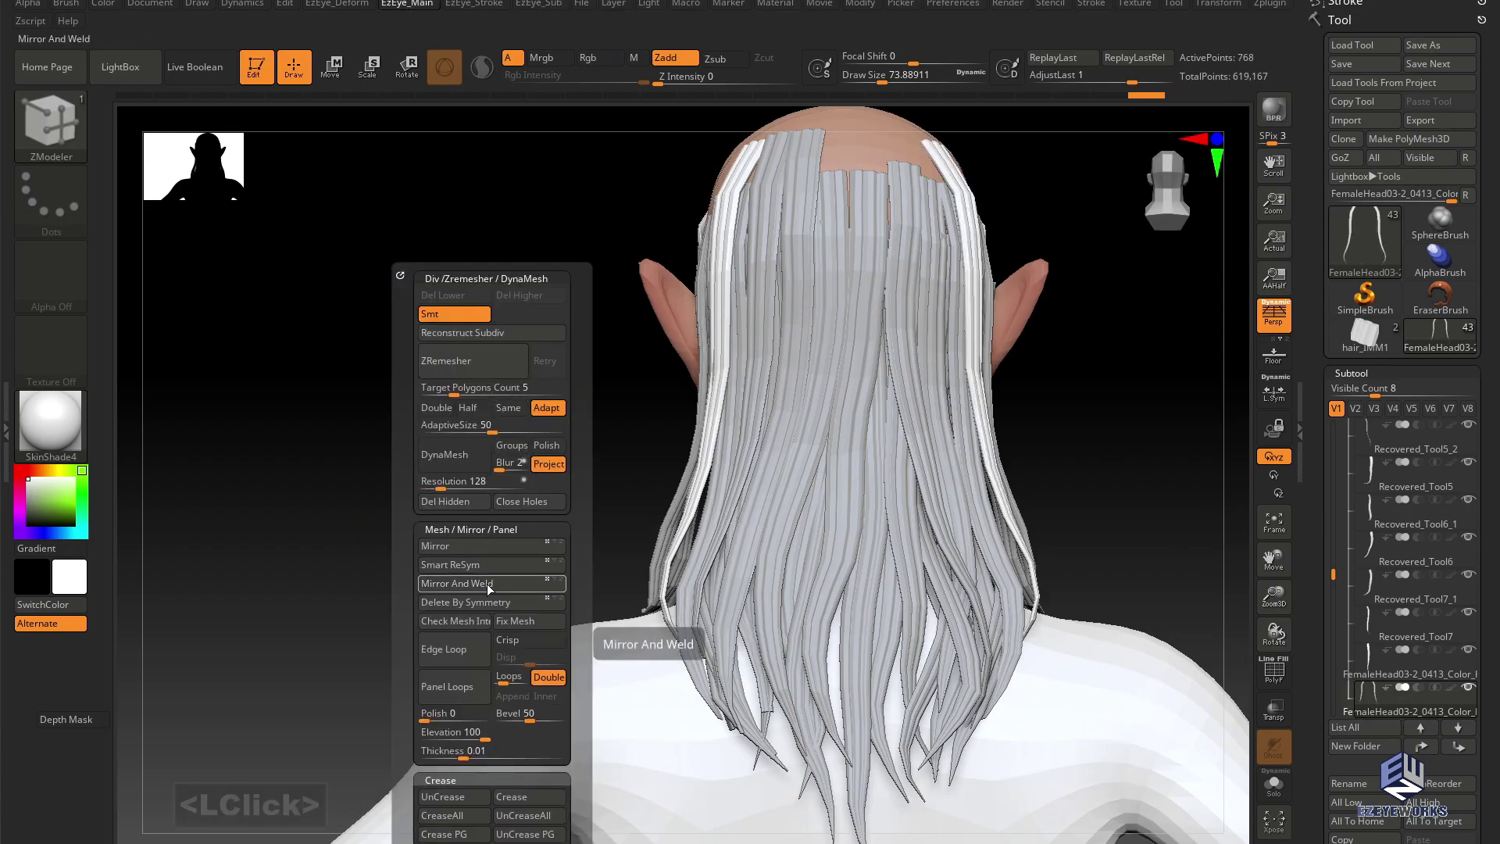
pyautogui.press('1')
pyautogui.keyDown('alt'); pyautogui.click(769, 201); pyautogui.keyUp('alt')
pyautogui.hotkey('alt', '2')
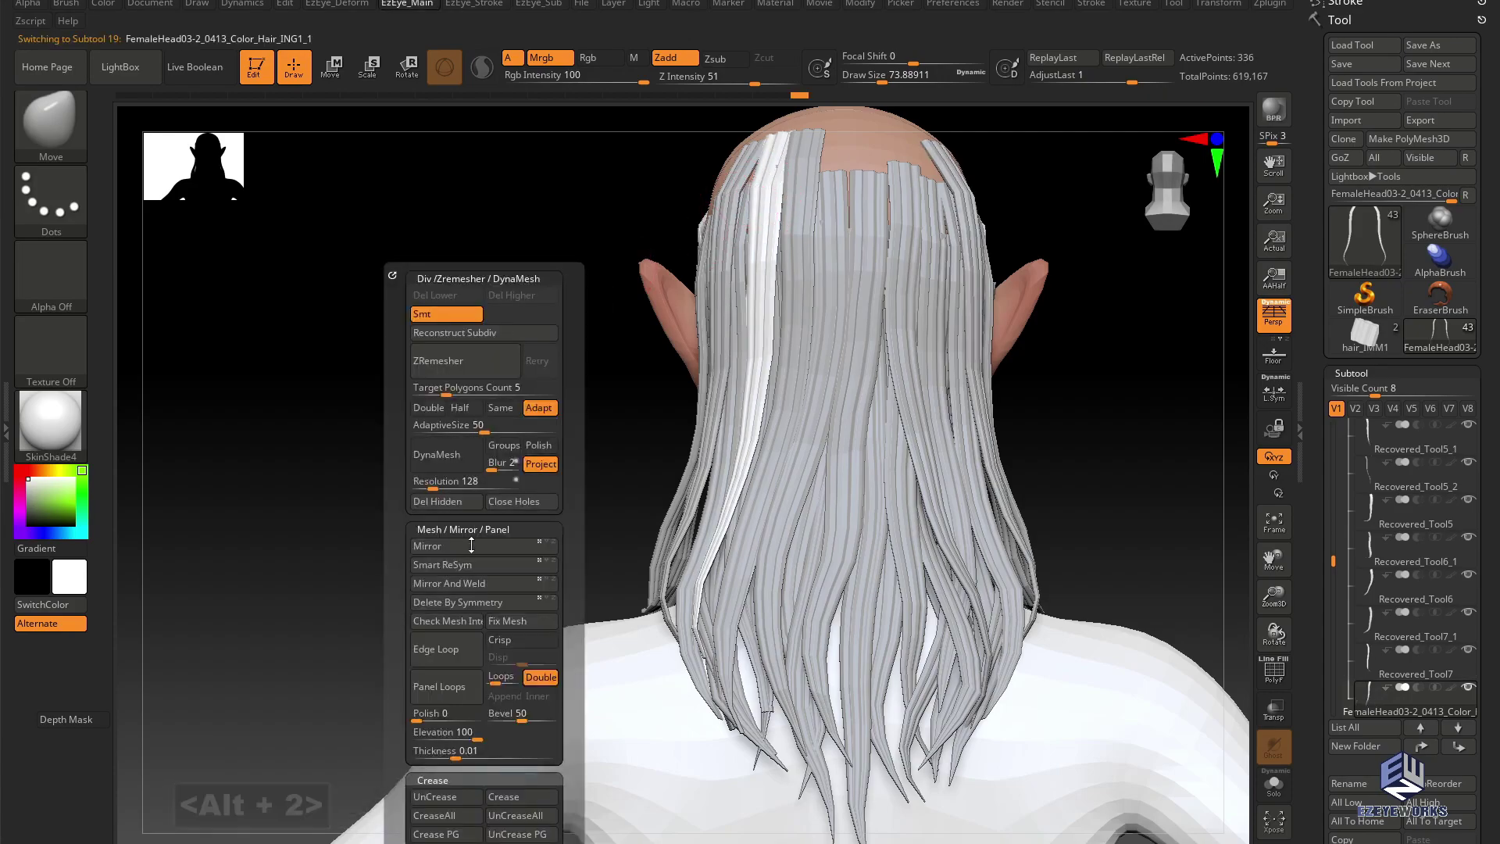
pyautogui.click(467, 590)
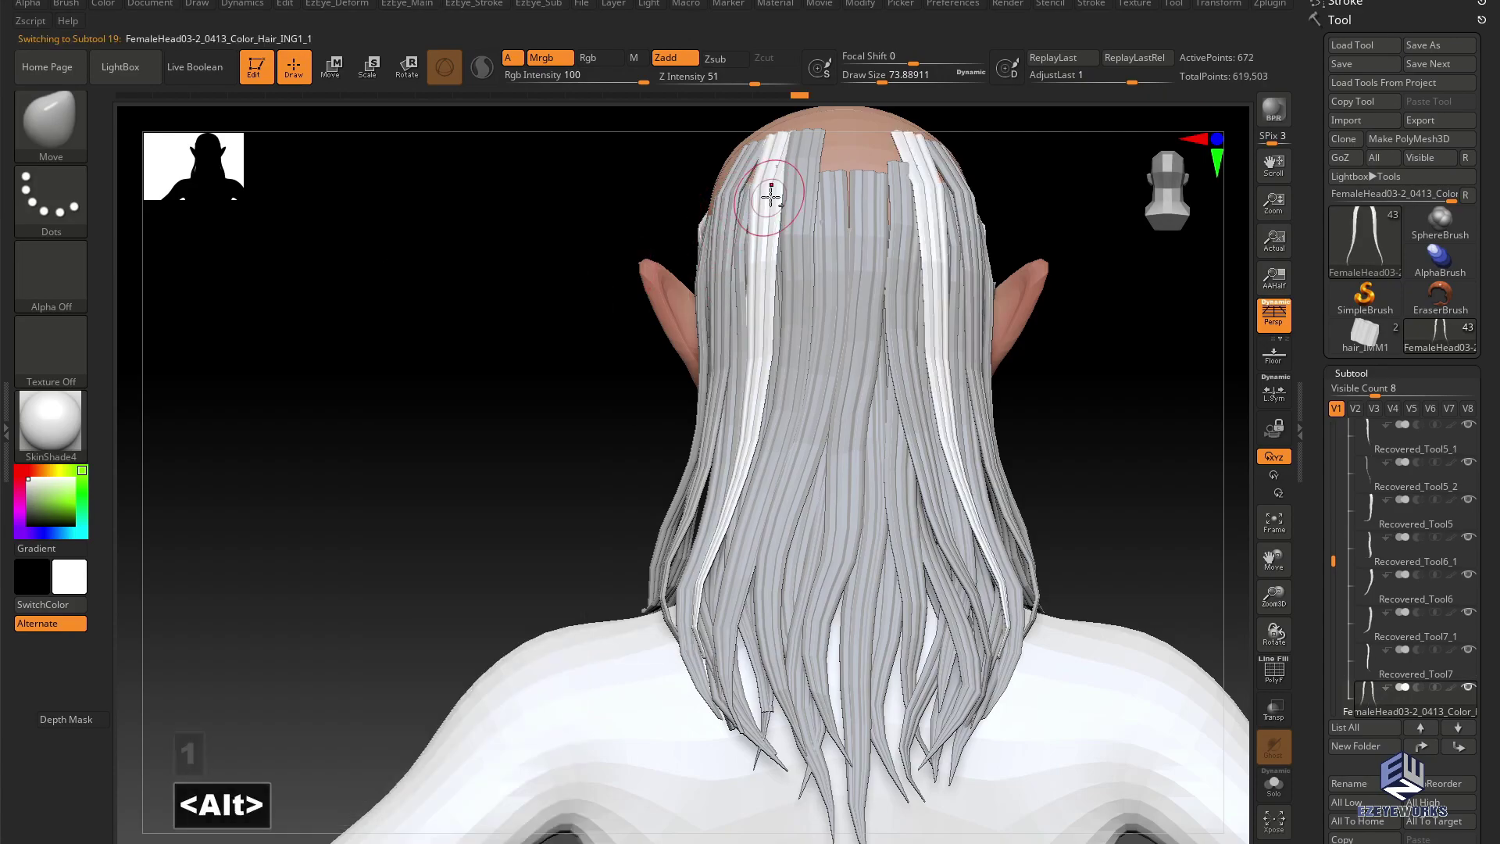
pyautogui.keyDown('alt'); pyautogui.click(775, 195); pyautogui.keyUp('alt')
pyautogui.hotkey('alt', '2')
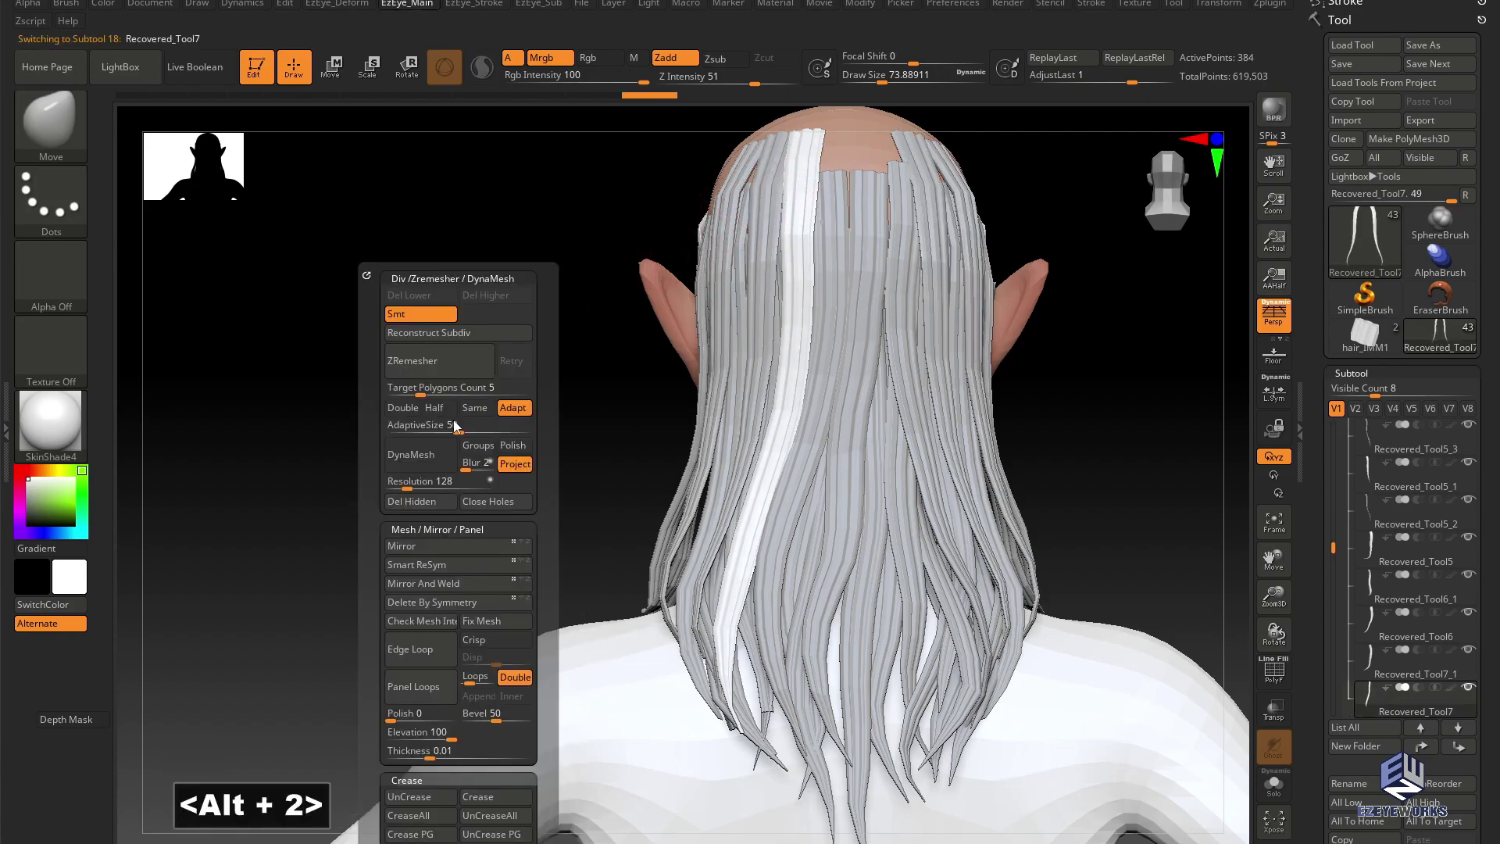
pyautogui.click(449, 584)
# - Select the outermost mirrored back strand and adjust its root with the Move brush at a draw size of about 136
pyautogui.keyDown('alt'); pyautogui.click(536, 438); pyautogui.keyUp('alt')
pyautogui.moveTo(536, 439); pyautogui.dragTo(673, 375)
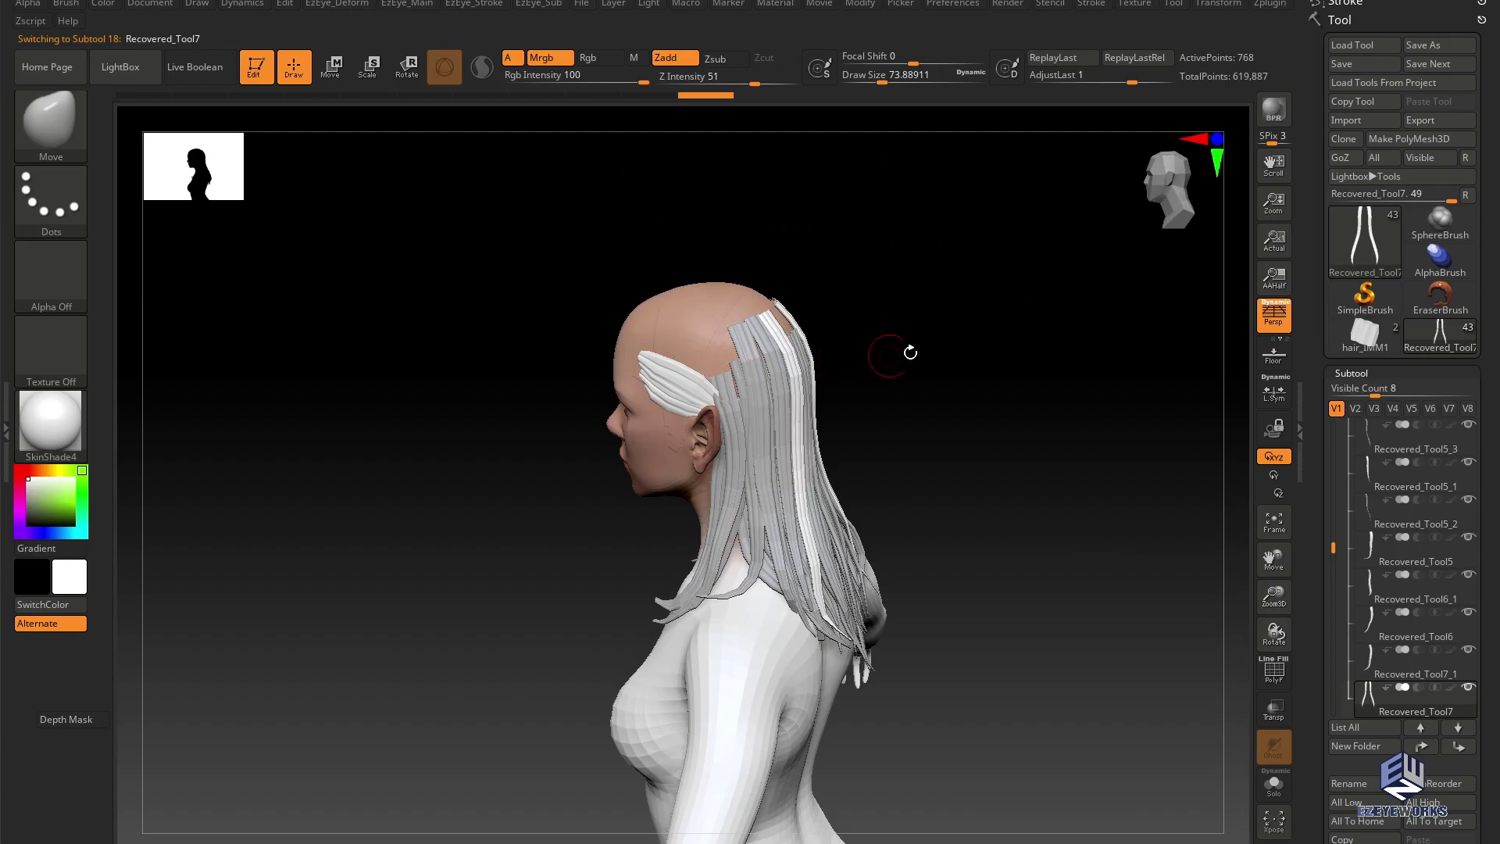
pyautogui.keyDown('alt'); pyautogui.click(748, 357); pyautogui.keyUp('alt')
pyautogui.press('space')
pyautogui.moveTo(749, 361); pyautogui.dragTo(764, 359)
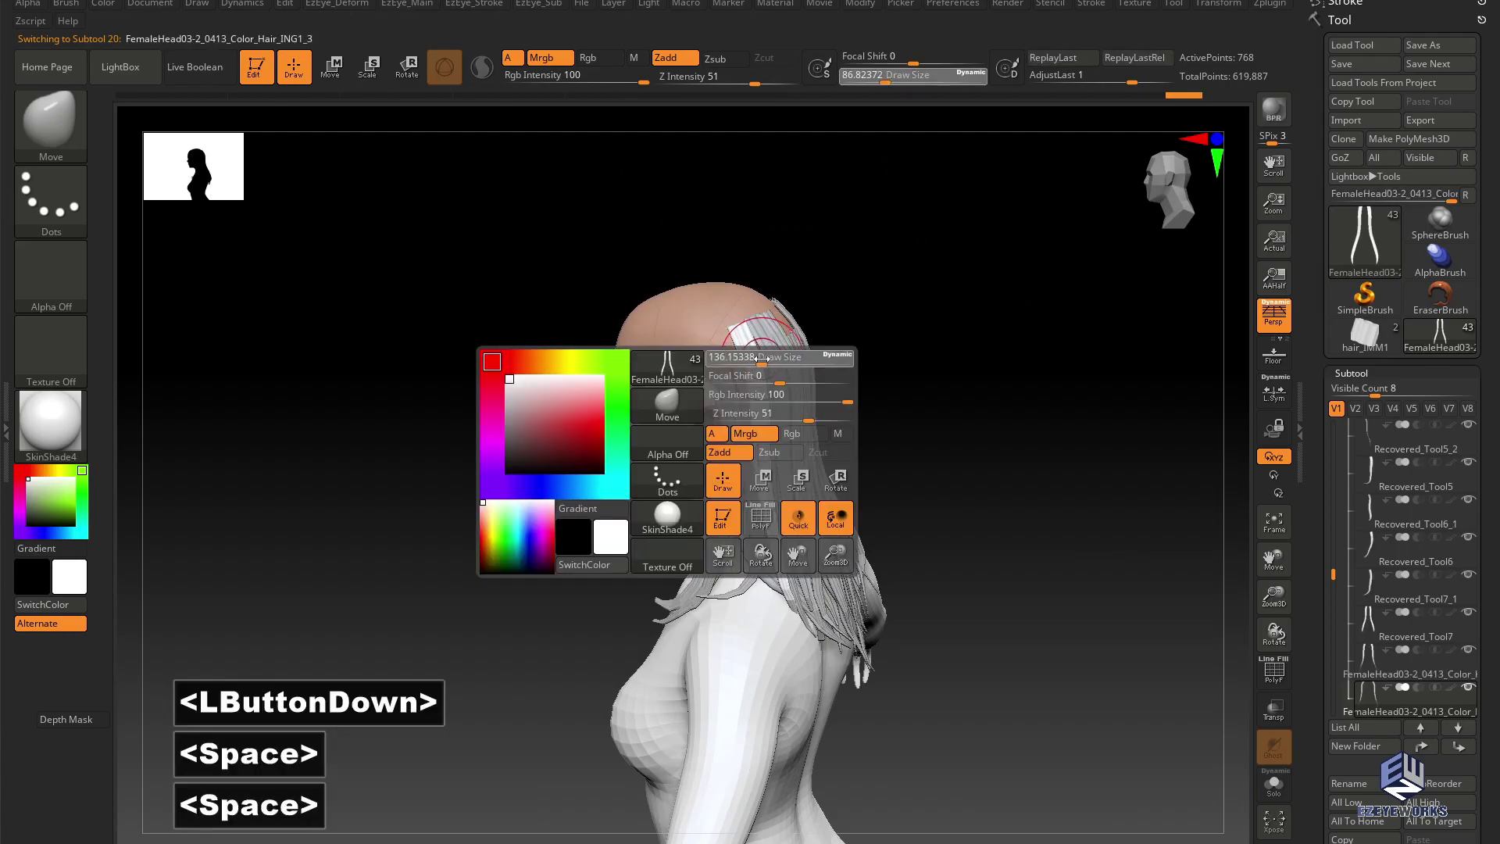
pyautogui.moveTo(996, 363); pyautogui.dragTo(891, 409)
pyautogui.moveTo(602, 387); pyautogui.dragTo(653, 386)
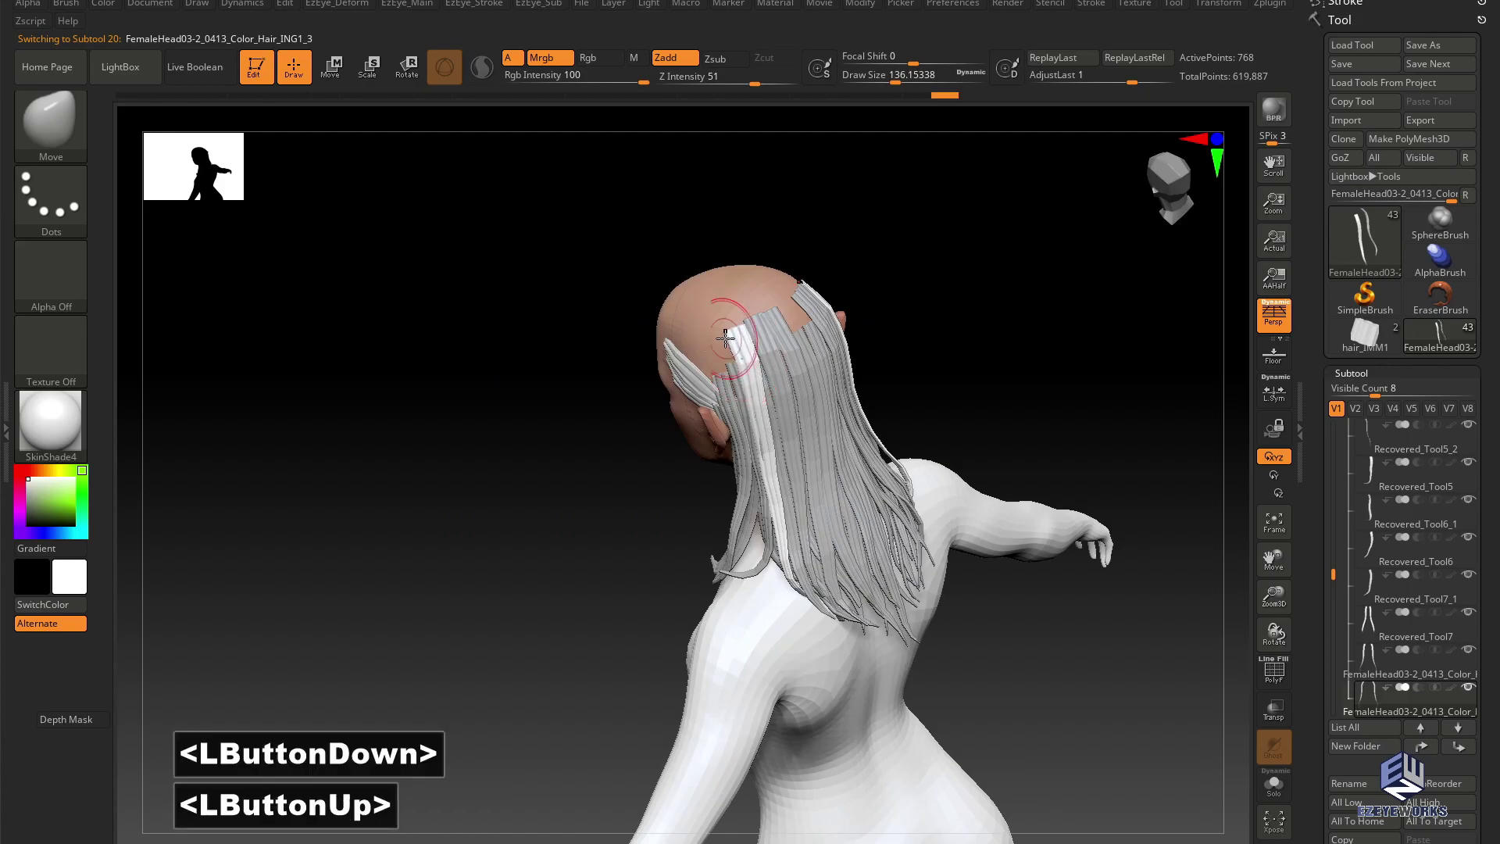
pyautogui.moveTo(770, 385)
pyautogui.mouseDown()
pyautogui.moveTo(602, 435)
pyautogui.moveTo(840, 405)
pyautogui.moveTo(914, 542)
pyautogui.moveTo(791, 442)
pyautogui.moveTo(723, 339)
pyautogui.mouseUp()
pyautogui.press('space')
# - Select the scalp patch between the temple strands and the back hair and display its polyframe
pyautogui.keyDown('alt'); pyautogui.click(746, 402); pyautogui.keyUp('alt')
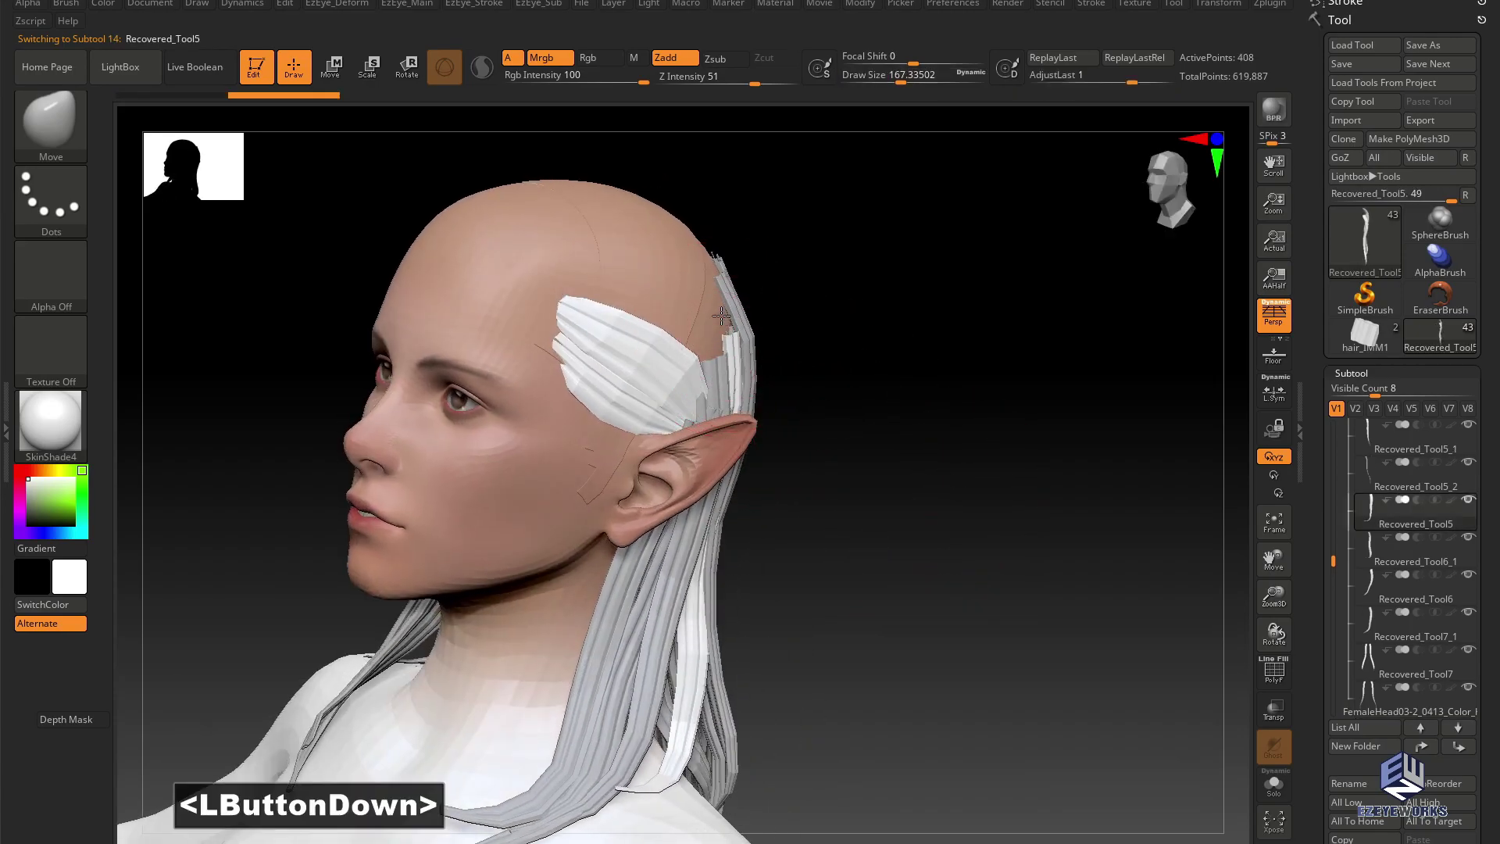
pyautogui.keyDown('alt'); pyautogui.moveTo(912, 314); pyautogui.dragTo(911, 422); pyautogui.keyUp('alt')
pyautogui.keyDown('shift'); pyautogui.moveTo(911, 422); pyautogui.dragTo(922, 486); pyautogui.keyUp('shift')
pyautogui.keyDown('alt'); pyautogui.click(637, 348); pyautogui.keyUp('alt')
pyautogui.keyDown('alt'); pyautogui.moveTo(941, 332); pyautogui.dragTo(749, 407); pyautogui.keyUp('alt')
pyautogui.moveTo(960, 416); pyautogui.dragTo(869, 427)
pyautogui.keyDown('alt'); pyautogui.moveTo(927, 437); pyautogui.dragTo(917, 493); pyautogui.keyUp('alt')
pyautogui.keyDown('alt'); pyautogui.click(700, 338); pyautogui.keyUp('alt')
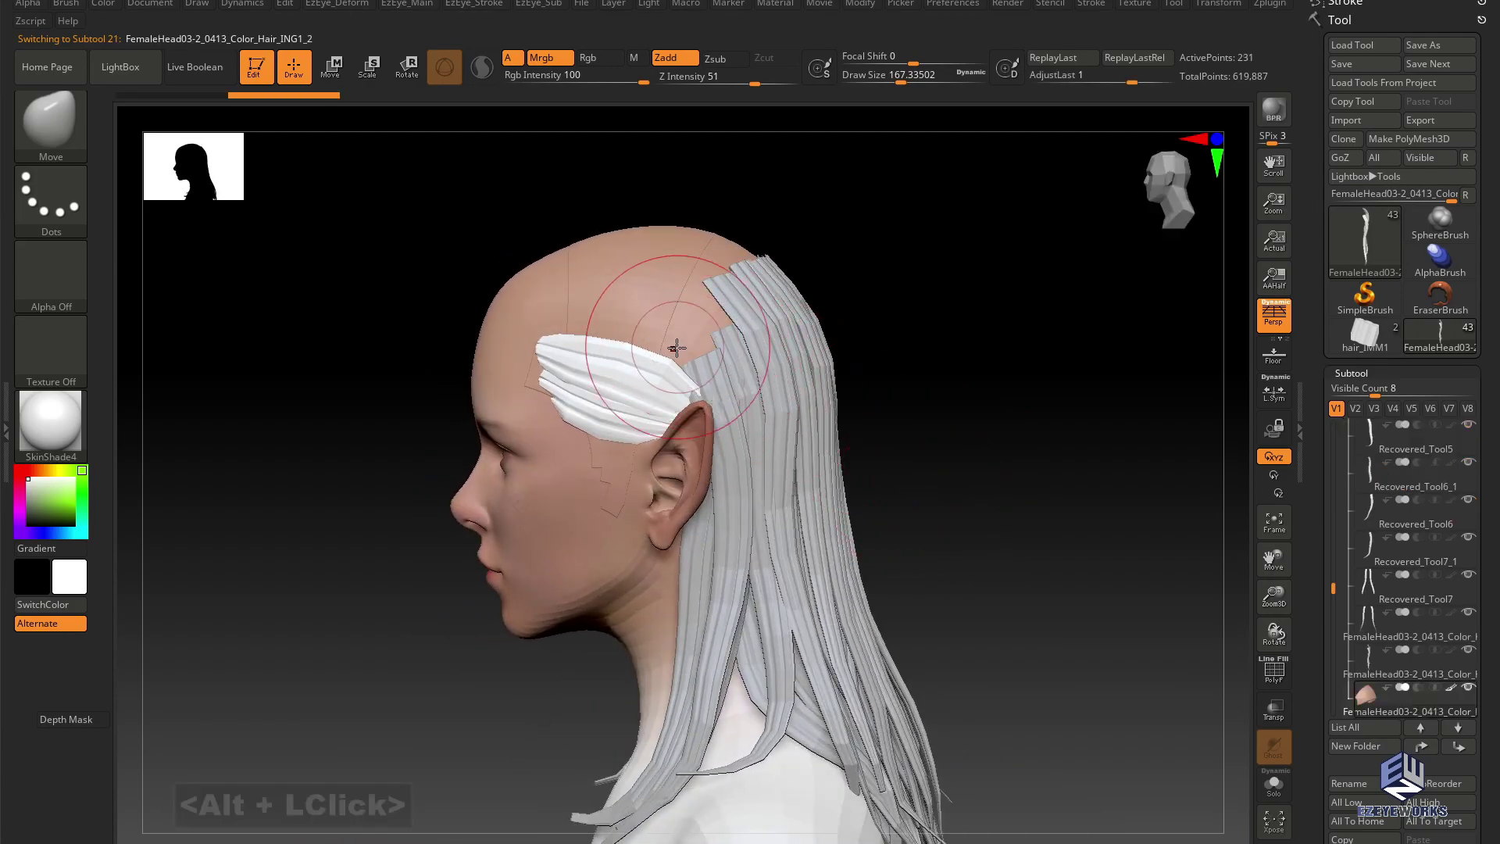
pyautogui.hotkey('shift', 'f')
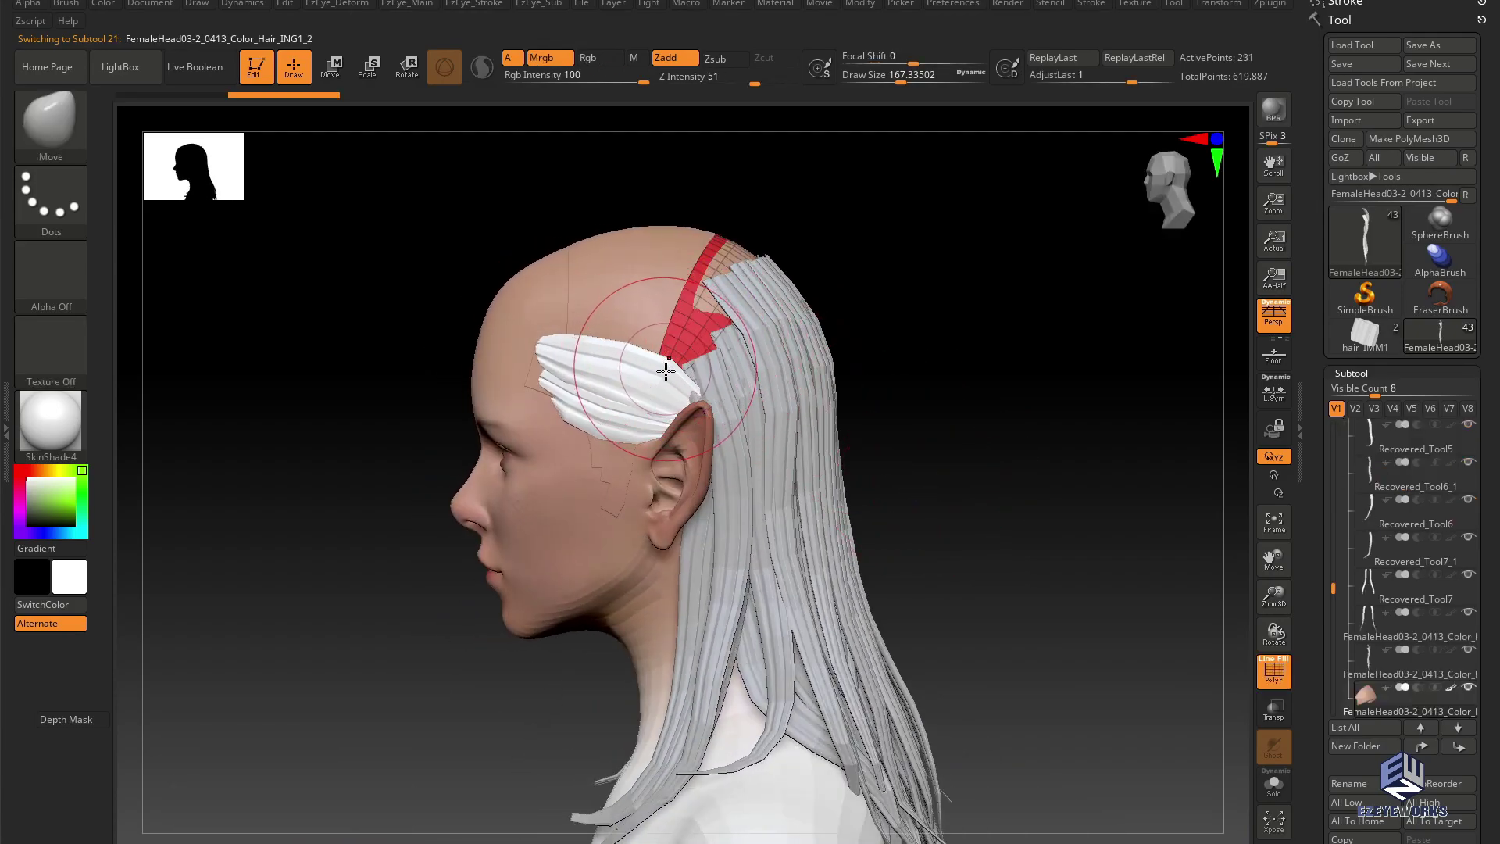
pyautogui.press('space')
pyautogui.moveTo(912, 451)
pyautogui.mouseDown()
pyautogui.moveTo(898, 451)
pyautogui.moveTo(958, 425)
pyautogui.mouseUp()
pyautogui.moveTo(964, 439); pyautogui.dragTo(944, 445)
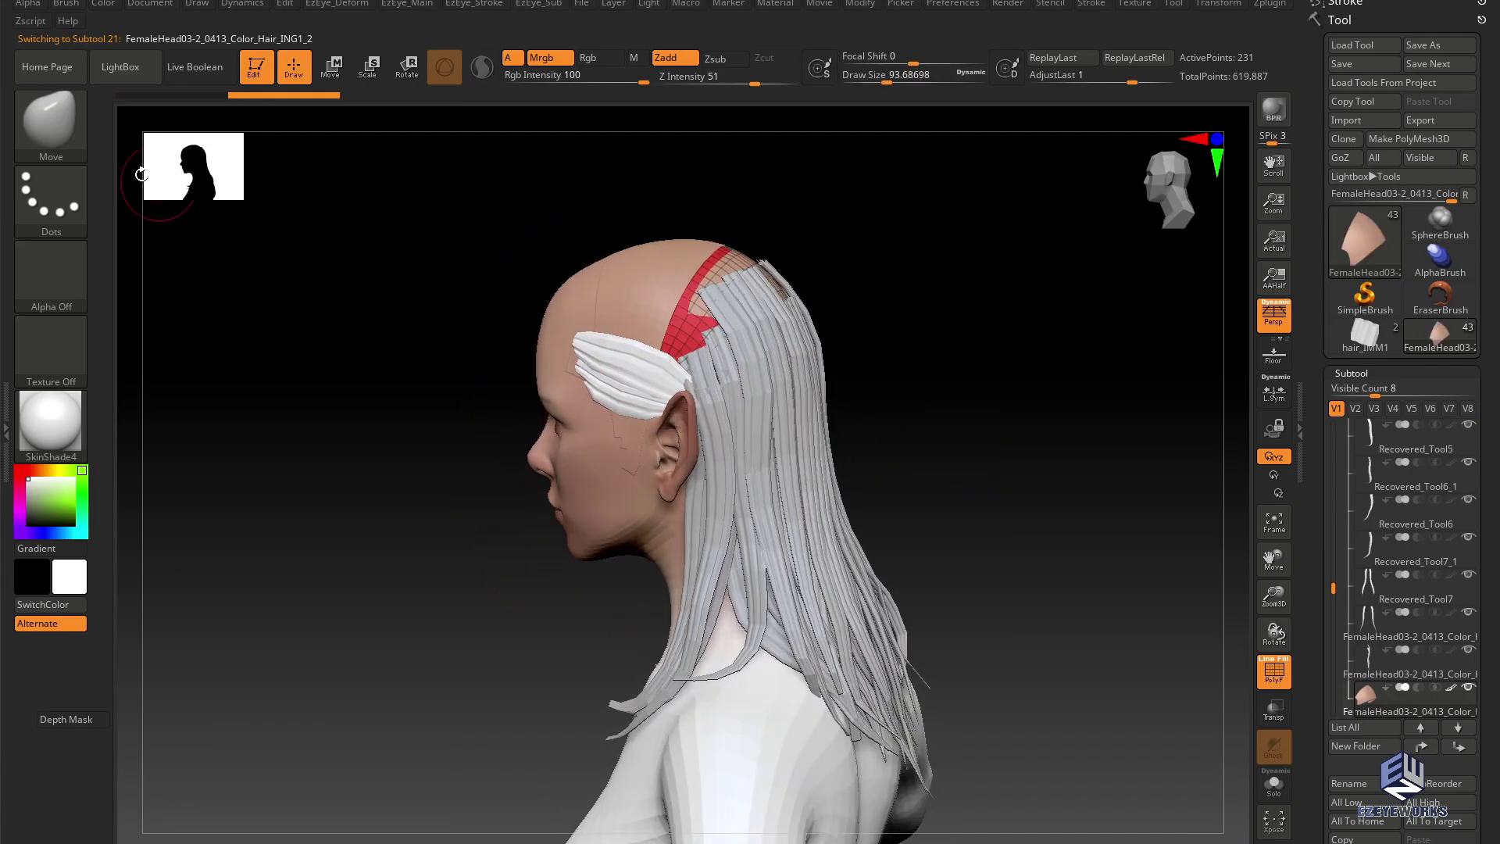
# - Add a hair strand with the InsertMesh_1 brush at draw size 64, from the scalp patch above the ear down the neck
pyautogui.click(76, 124)
pyautogui.click(1203, 147)
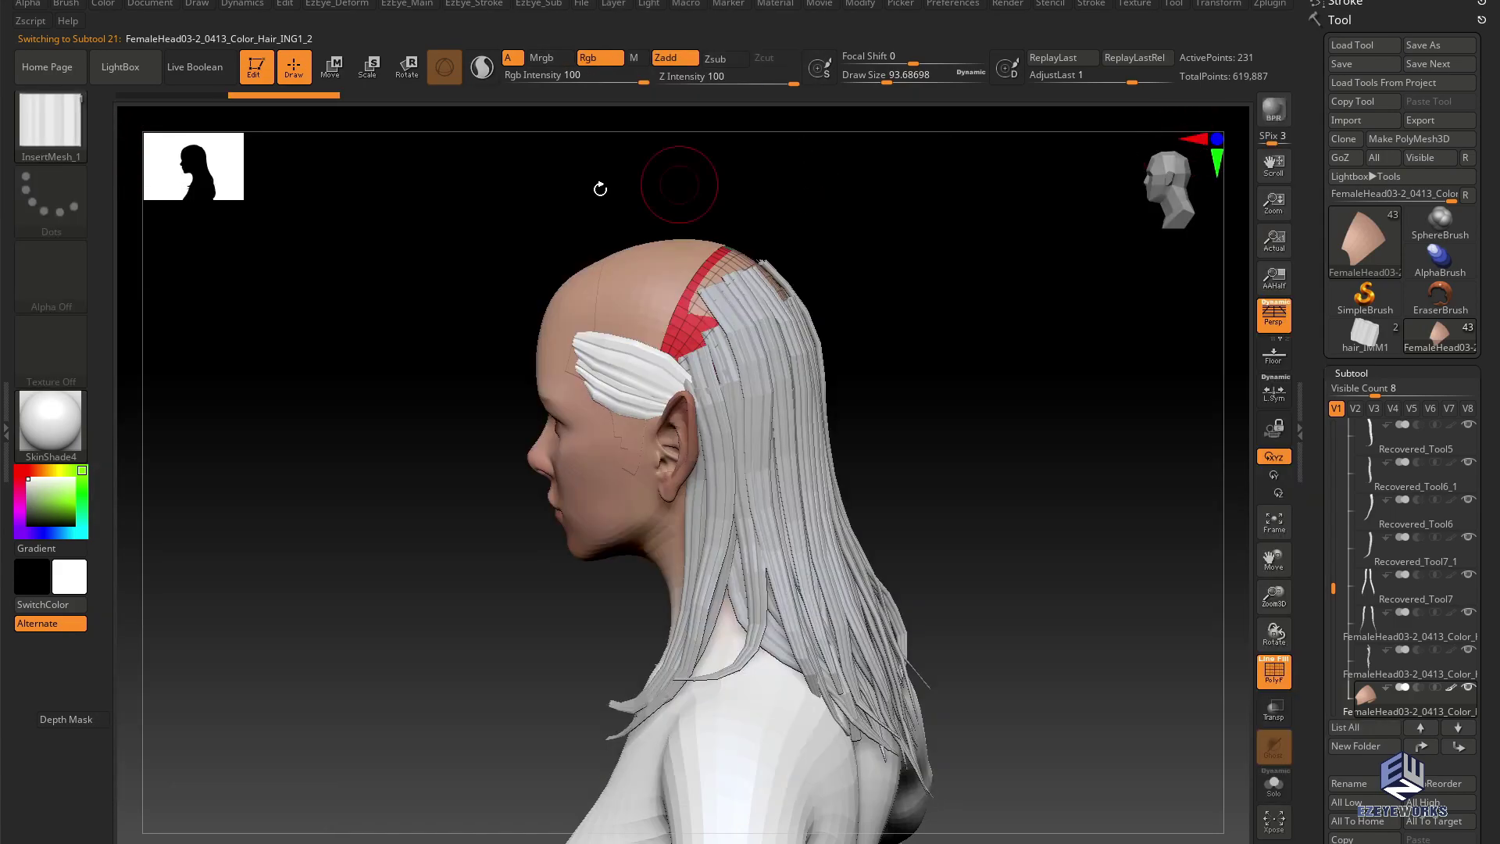
pyautogui.moveTo(993, 251); pyautogui.dragTo(971, 278)
pyautogui.click(887, 74)
pyautogui.write('640')
pyautogui.press('Return')
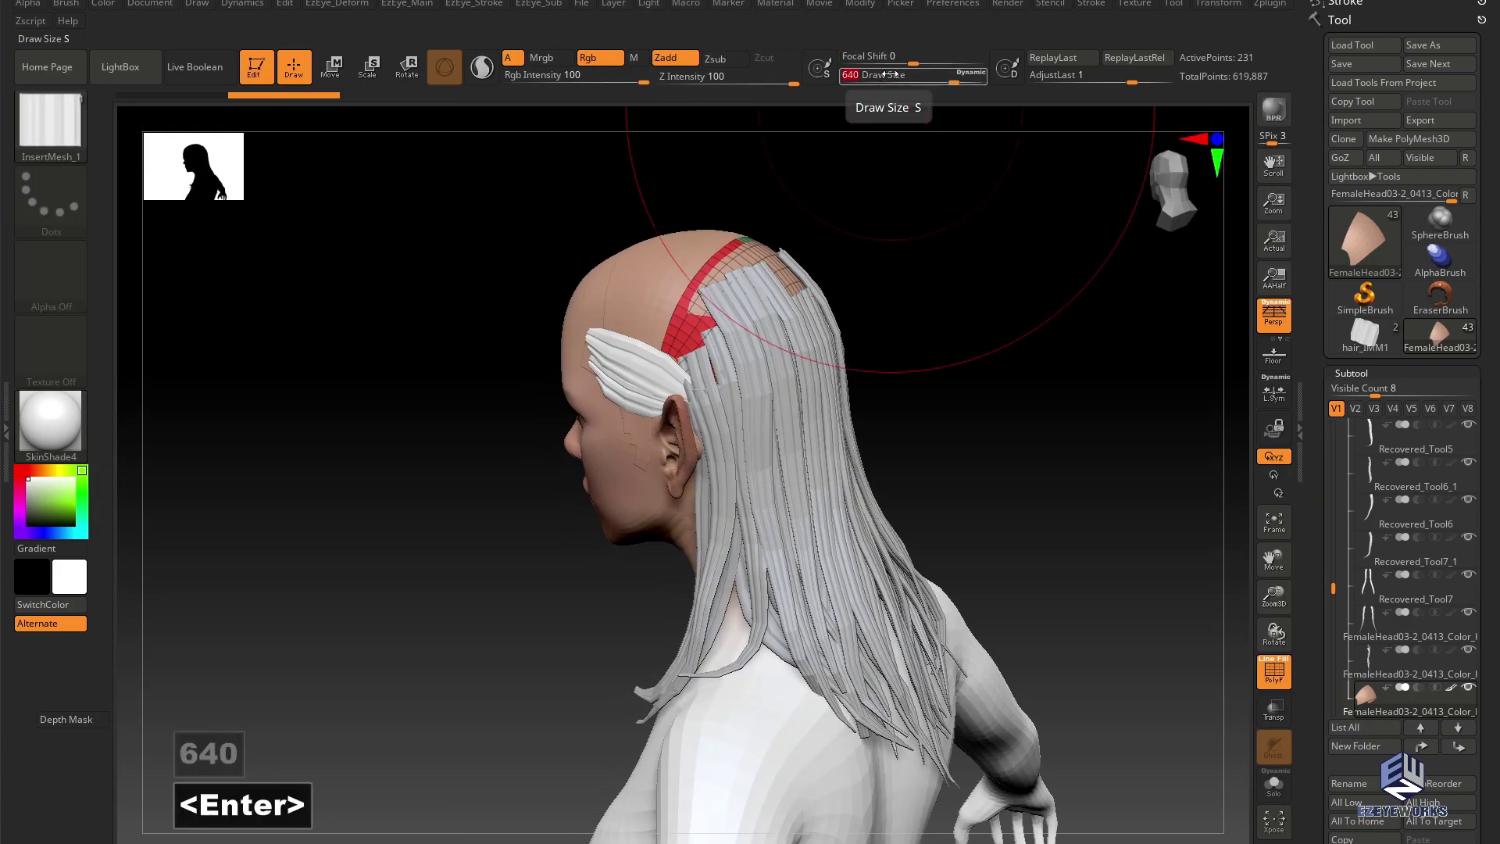
pyautogui.write('64')
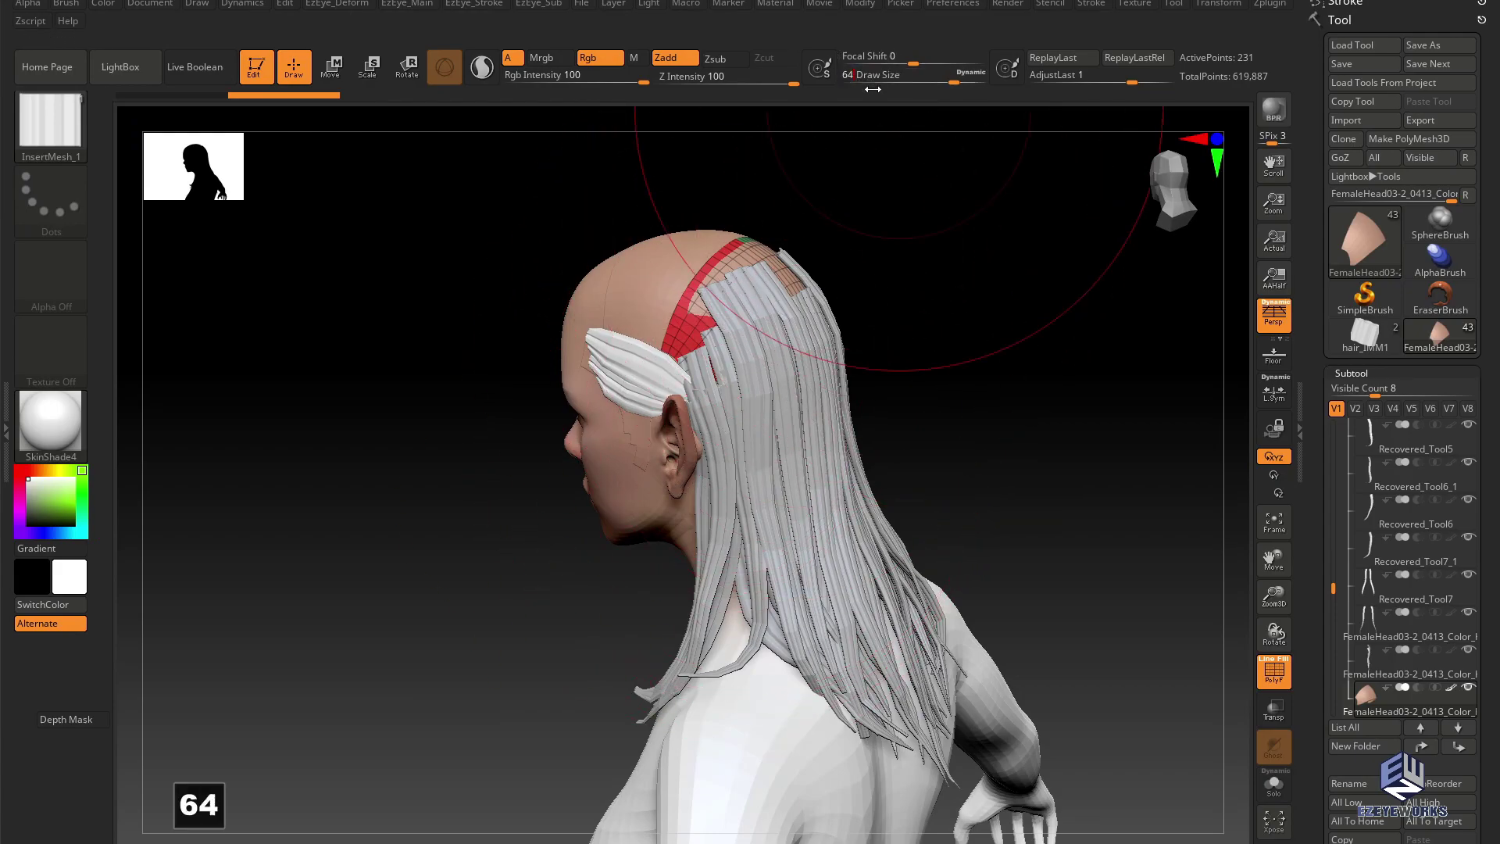
pyautogui.press('Return')
pyautogui.moveTo(673, 336); pyautogui.dragTo(681, 347)
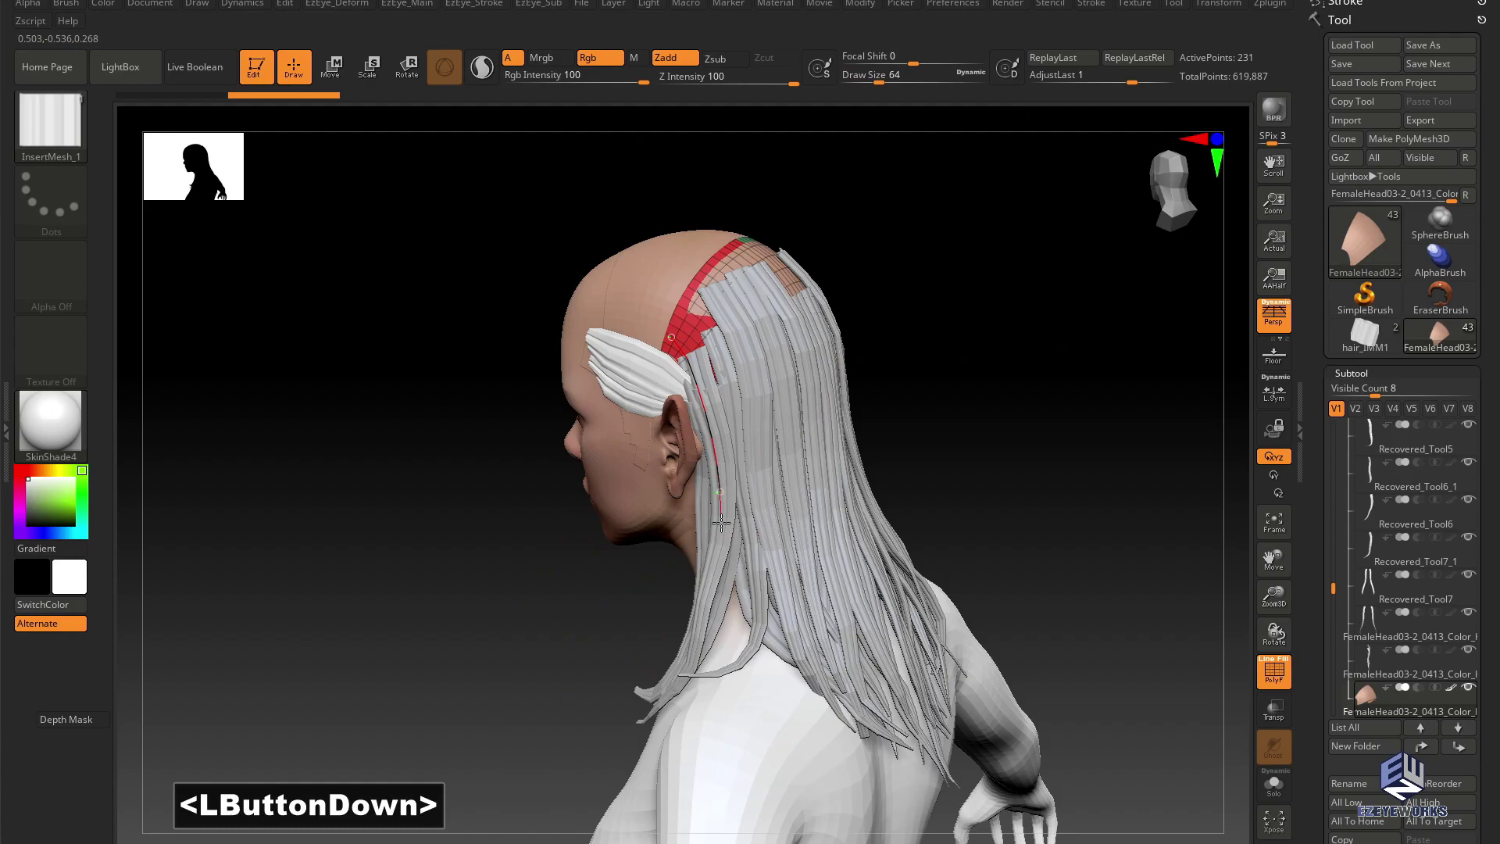
pyautogui.moveTo(708, 601); pyautogui.dragTo(709, 602)
# - Adjust the curve of the new strand behind the ear so its tip reaches the shoulder
pyautogui.moveTo(906, 446); pyautogui.dragTo(1039, 429)
pyautogui.keyDown('alt'); pyautogui.moveTo(881, 418); pyautogui.dragTo(885, 508); pyautogui.keyUp('alt')
pyautogui.moveTo(1032, 500); pyautogui.dragTo(851, 503)
pyautogui.keyDown('alt'); pyautogui.moveTo(1094, 496); pyautogui.dragTo(1104, 381); pyautogui.keyUp('alt')
pyautogui.moveTo(442, 649)
pyautogui.mouseDown()
pyautogui.moveTo(708, 601)
pyautogui.moveTo(698, 626)
pyautogui.mouseUp()
pyautogui.moveTo(665, 704); pyautogui.dragTo(665, 704)
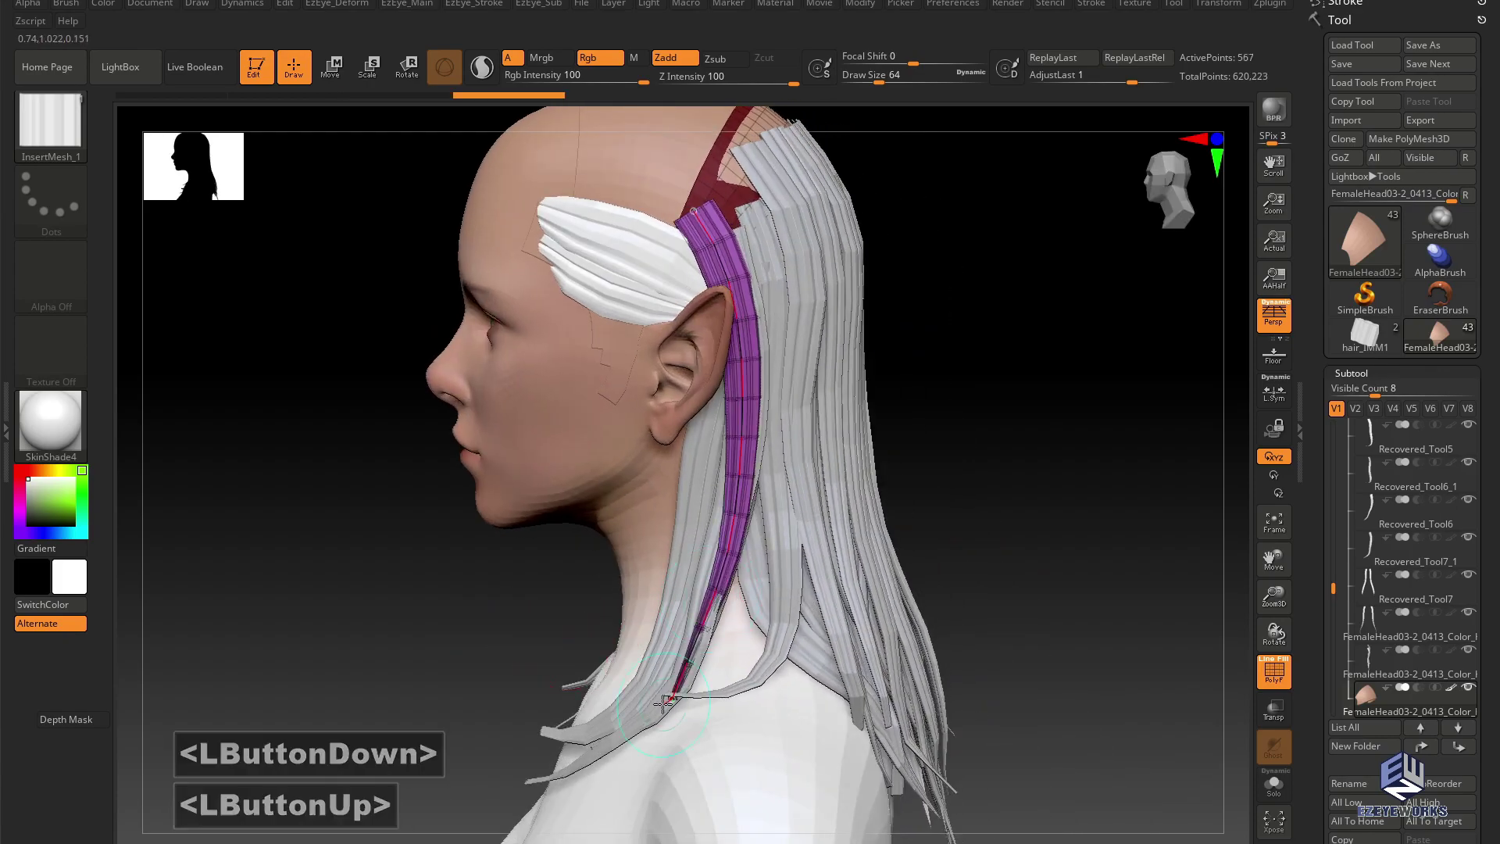
# - Separate the new strand from the scalp patch with Split Masked Points
pyautogui.moveTo(447, 609)
pyautogui.mouseDown()
pyautogui.moveTo(456, 576)
pyautogui.moveTo(426, 594)
pyautogui.mouseUp()
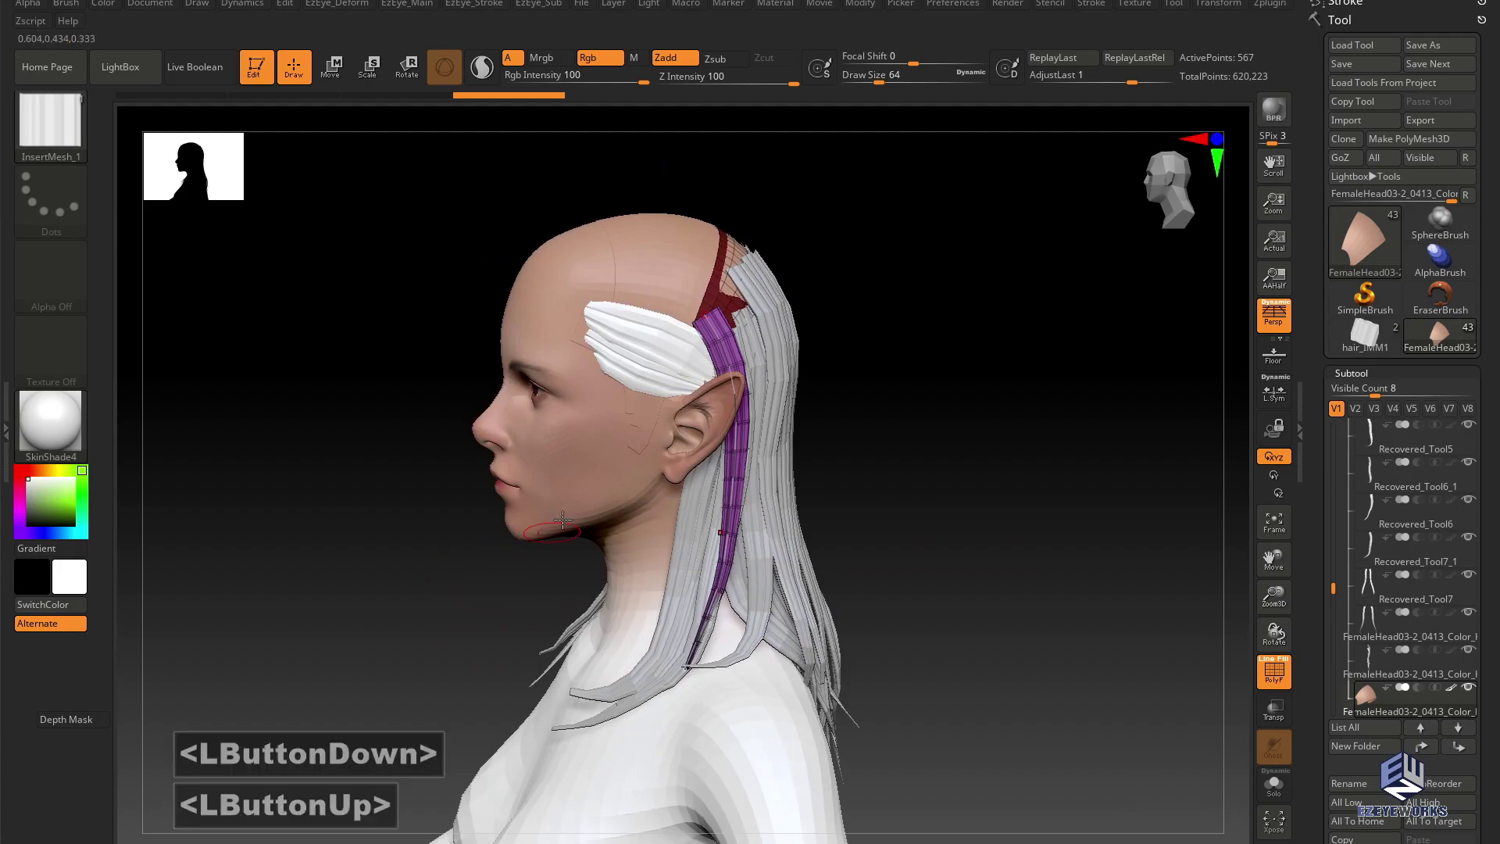
pyautogui.hotkey('alt', '1')
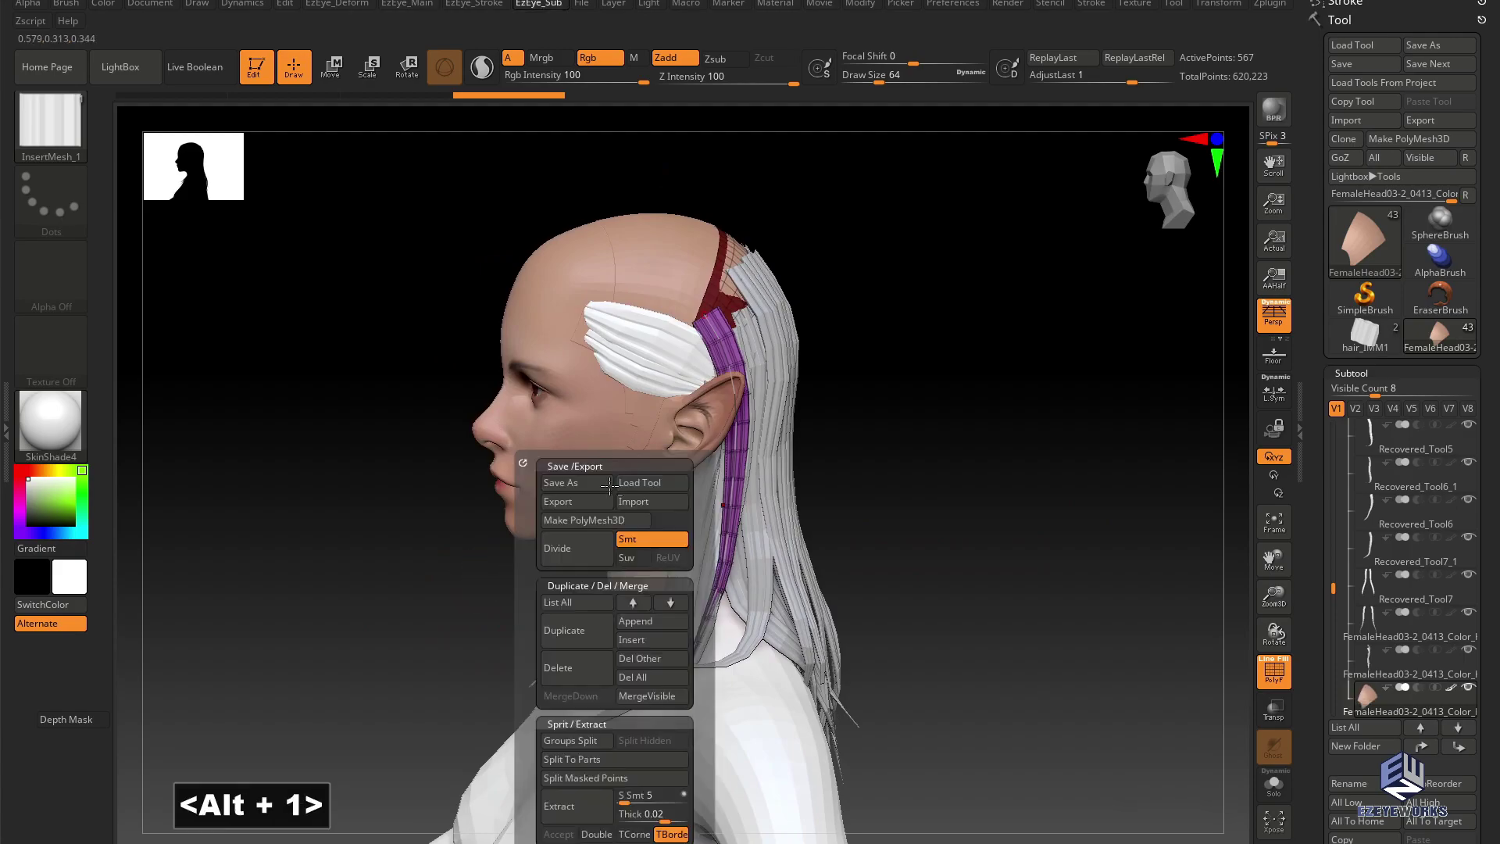
pyautogui.click(579, 777)
pyautogui.moveTo(927, 516); pyautogui.dragTo(895, 516)
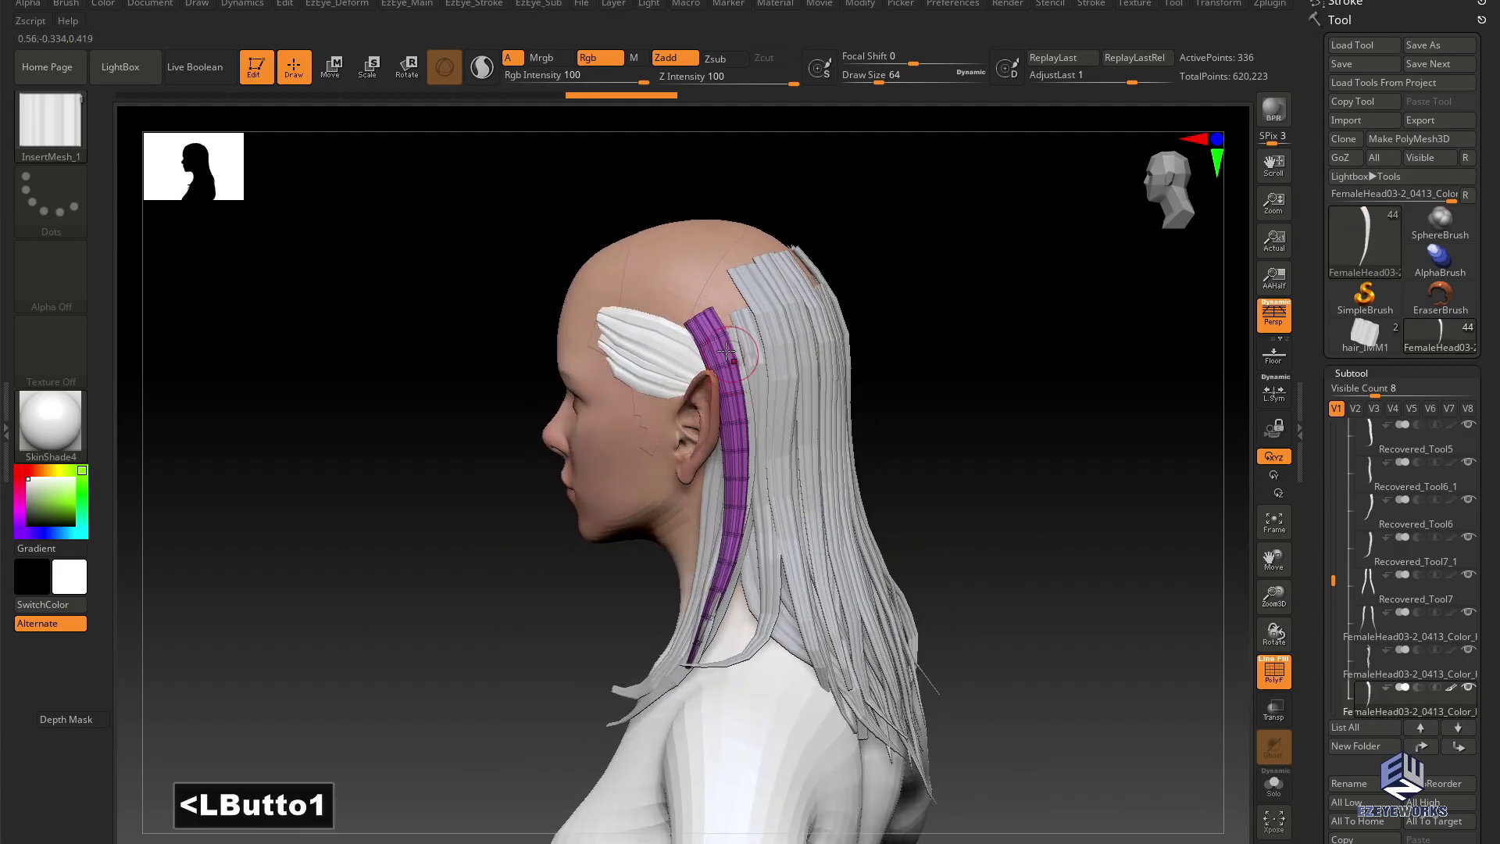
# - Shape the root of the strand behind the ear against the temple hair with the Move brush at a draw size of about 97
pyautogui.press('1')
pyautogui.press('space')
pyautogui.moveTo(682, 334); pyautogui.dragTo(688, 336)
pyautogui.hotkey('shift', 'f')
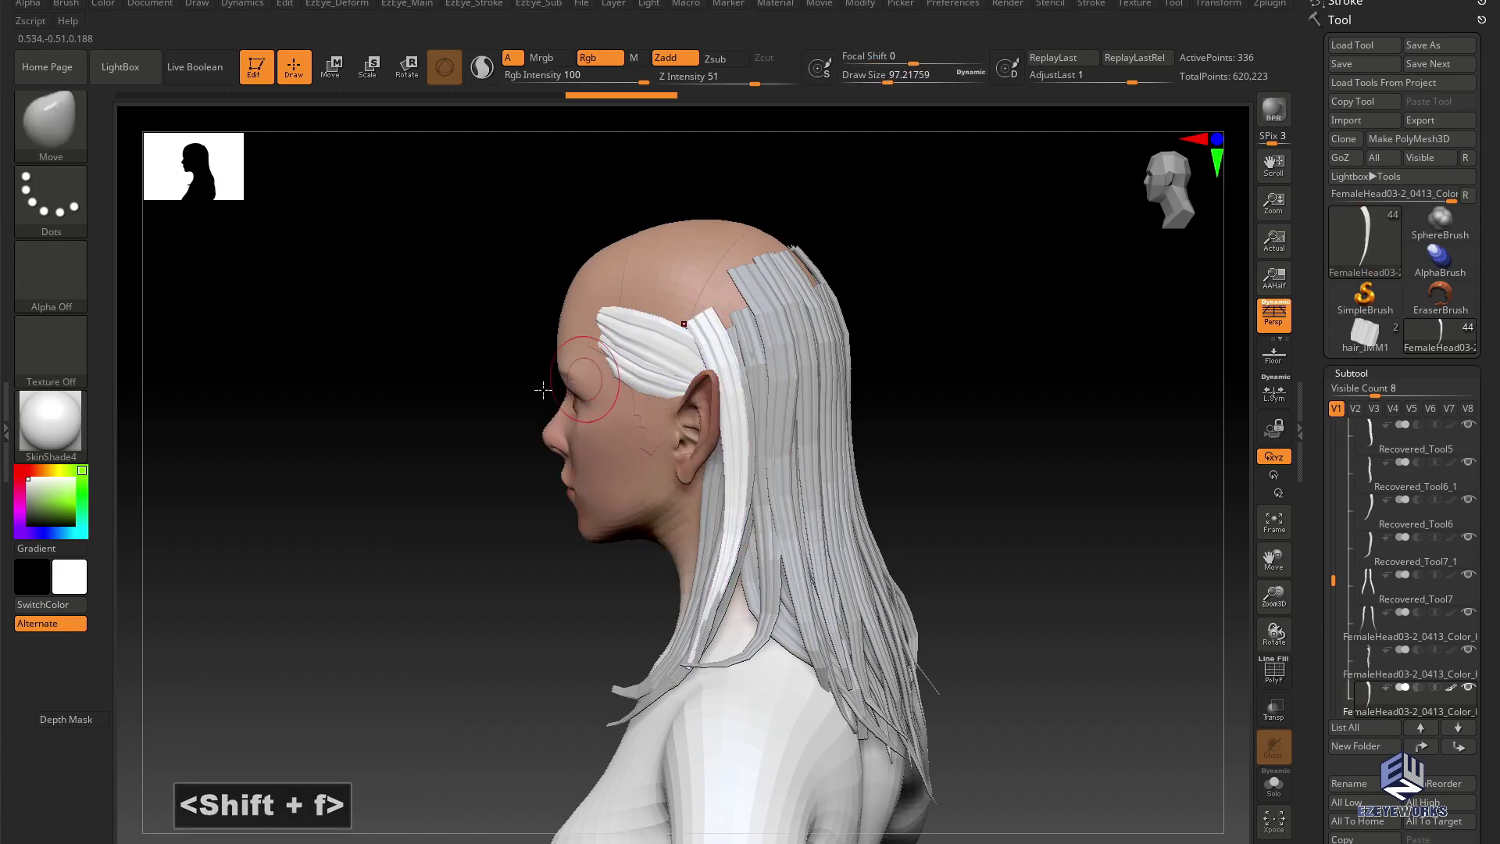
pyautogui.moveTo(918, 469); pyautogui.dragTo(965, 470)
pyautogui.moveTo(899, 382); pyautogui.dragTo(944, 383)
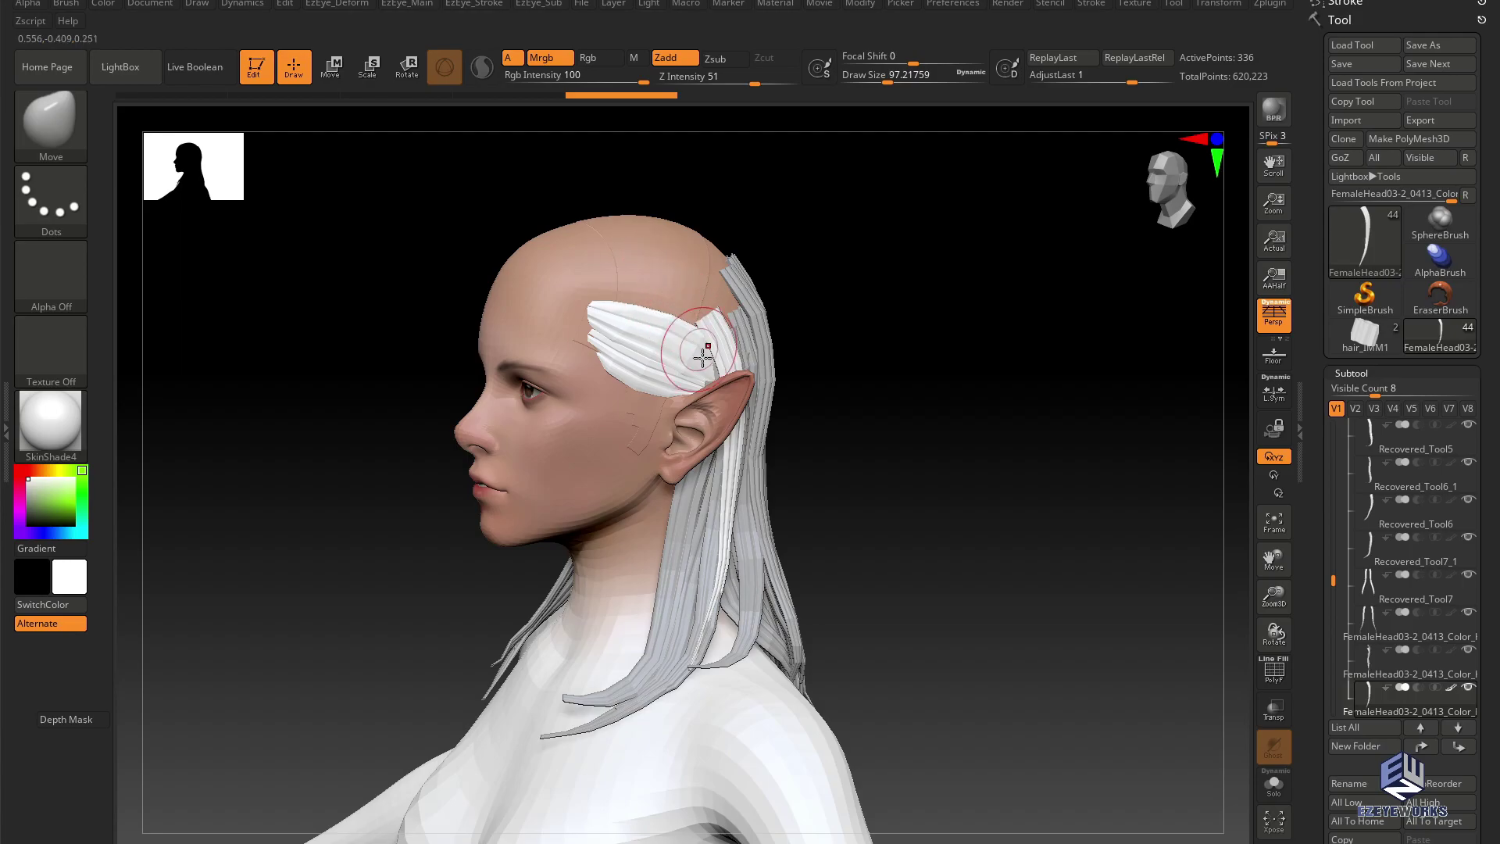
pyautogui.keyDown('alt'); pyautogui.moveTo(898, 387); pyautogui.dragTo(920, 375); pyautogui.keyUp('alt')
pyautogui.moveTo(725, 288); pyautogui.dragTo(715, 270)
# - Mirror and weld the strand behind the ear onto the opposite side of the head
pyautogui.moveTo(856, 318); pyautogui.dragTo(913, 322)
pyautogui.moveTo(898, 344)
pyautogui.keyDown('alt'); pyautogui.mouseDown()
pyautogui.moveTo(870, 315)
pyautogui.moveTo(927, 395)
pyautogui.moveTo(857, 354)
pyautogui.moveTo(874, 352)
pyautogui.mouseUp(); pyautogui.keyUp('alt')
pyautogui.hotkey('alt', '2')
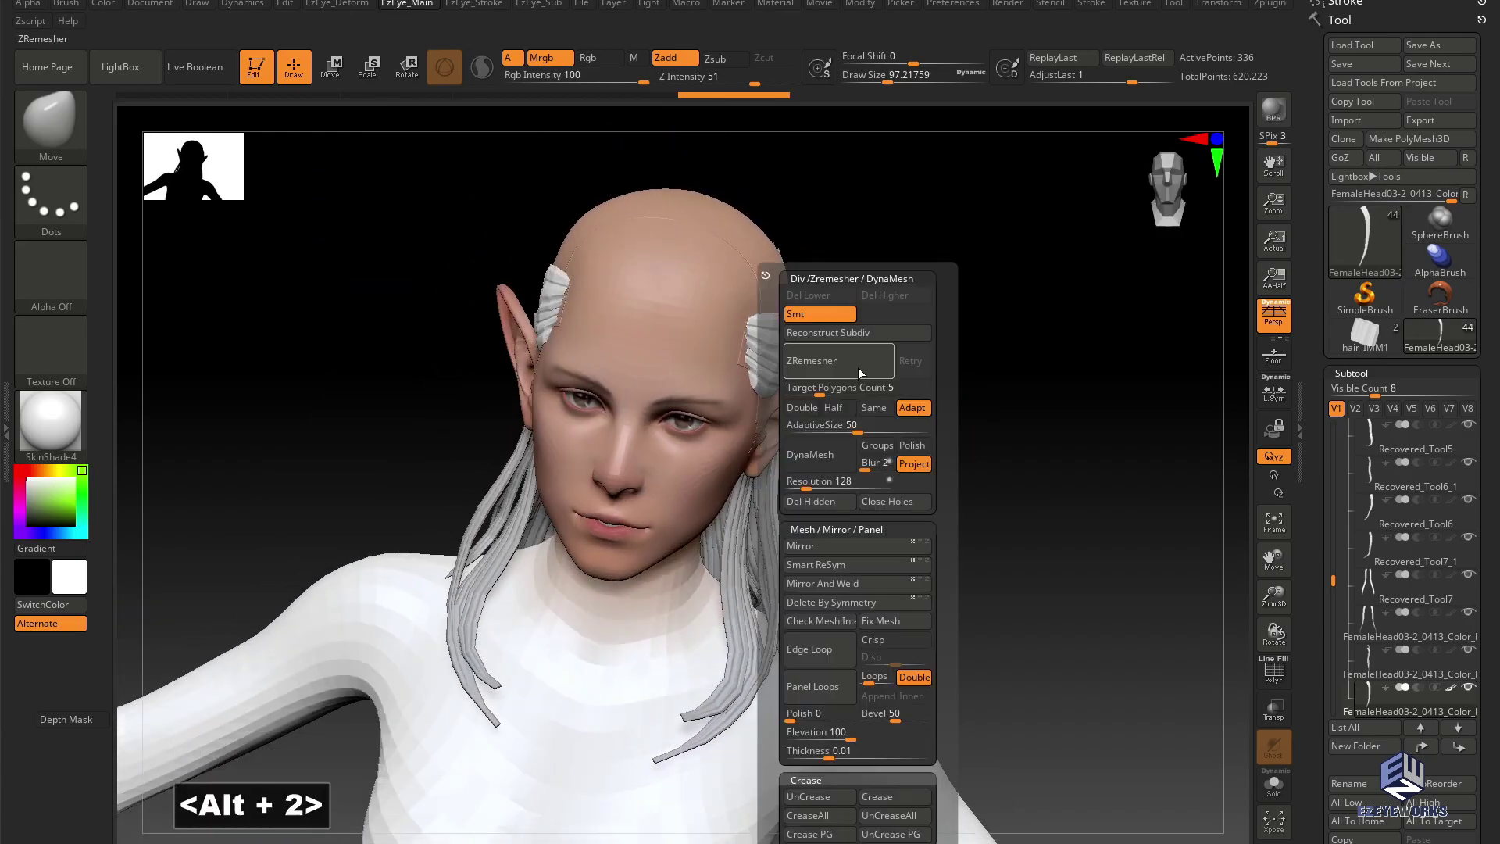
pyautogui.click(838, 584)
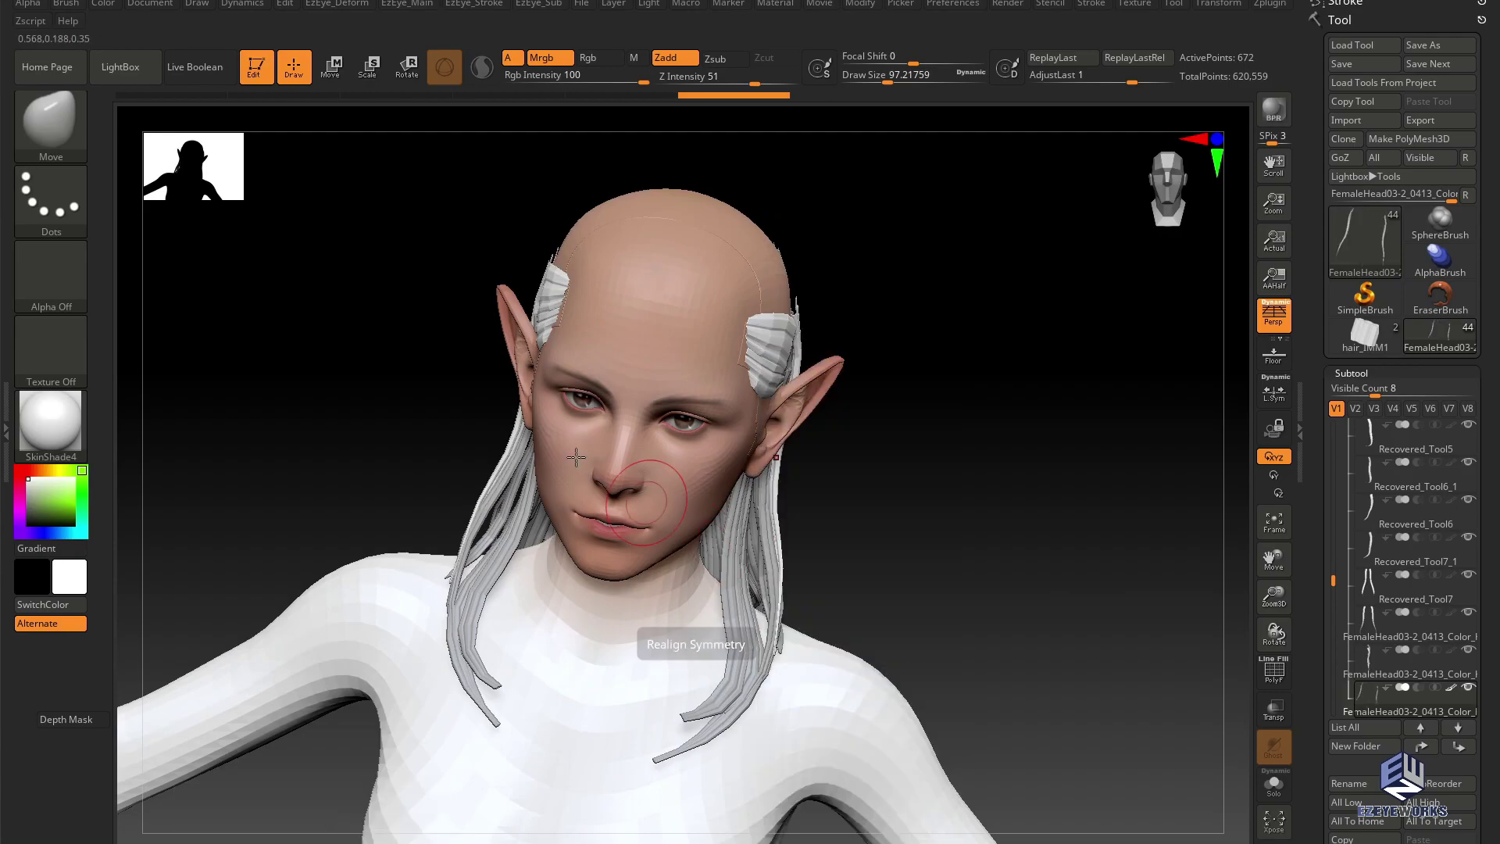
# - Refine the roots of the mirrored ear strands from the side where they meet the temple hair
pyautogui.moveTo(859, 332)
pyautogui.mouseDown()
pyautogui.moveTo(941, 372)
pyautogui.moveTo(813, 329)
pyautogui.moveTo(792, 291)
pyautogui.mouseUp()
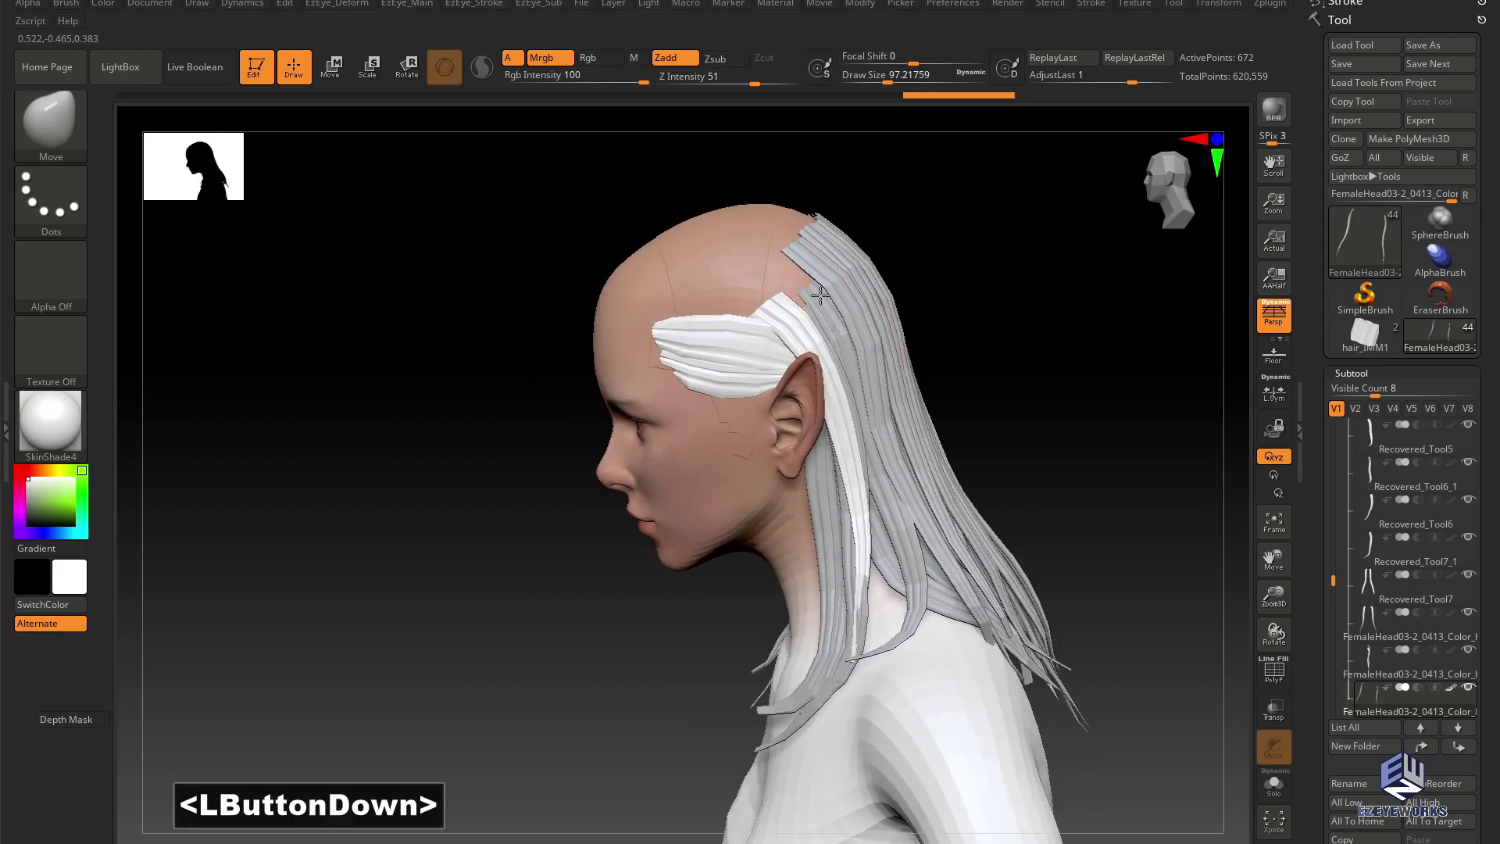
pyautogui.click(800, 301)
pyautogui.moveTo(774, 355); pyautogui.dragTo(775, 346)
pyautogui.click(768, 349)
# - Select the upper section of temple strands above the ear with its polyframe displayed
pyautogui.moveTo(965, 312)
pyautogui.mouseDown()
pyautogui.moveTo(981, 289)
pyautogui.moveTo(950, 264)
pyautogui.mouseUp()
pyautogui.keyDown('alt'); pyautogui.click(743, 328); pyautogui.keyUp('alt')
pyautogui.moveTo(966, 325); pyautogui.dragTo(945, 415)
pyautogui.keyDown('alt'); pyautogui.click(733, 347); pyautogui.keyUp('alt')
pyautogui.hotkey('shift', 'f')
pyautogui.keyDown('alt'); pyautogui.click(802, 332); pyautogui.keyUp('alt')
pyautogui.keyDown('alt'); pyautogui.click(750, 359); pyautogui.keyUp('alt')
pyautogui.moveTo(942, 284); pyautogui.dragTo(966, 281)
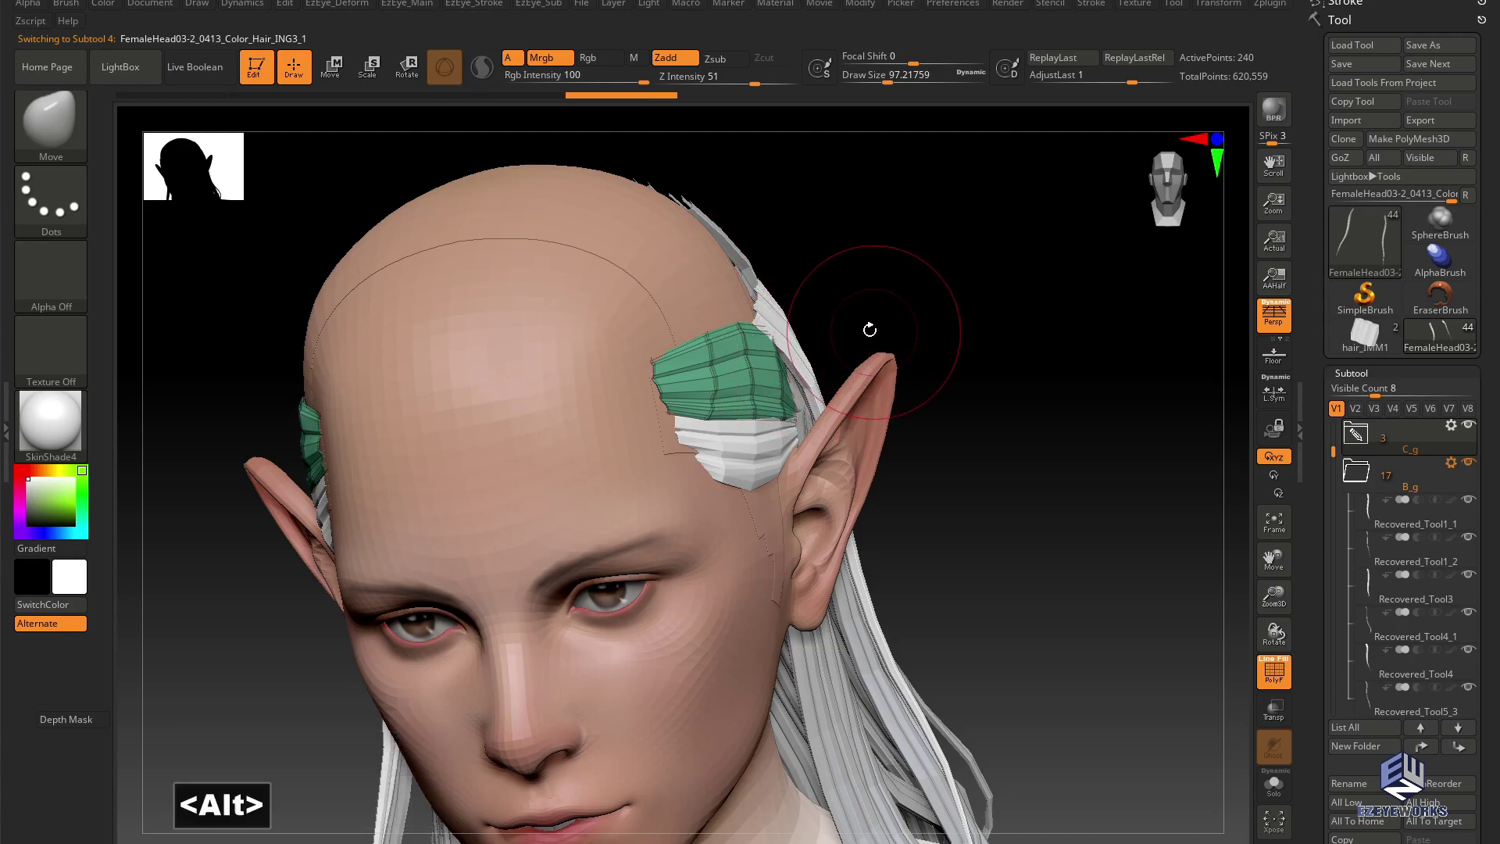
# - Select the strands behind the ears, hide the polyframe and reshape their lower lengths with the Move brush at a draw size of about 163
pyautogui.keyDown('alt'); pyautogui.moveTo(874, 332); pyautogui.dragTo(869, 298); pyautogui.keyUp('alt')
pyautogui.keyDown('alt'); pyautogui.click(787, 314); pyautogui.keyUp('alt')
pyautogui.keyDown('alt'); pyautogui.moveTo(958, 382); pyautogui.dragTo(954, 285); pyautogui.keyUp('alt')
pyautogui.hotkey('shift', 'f')
pyautogui.moveTo(992, 413); pyautogui.dragTo(1088, 418)
pyautogui.keyDown('shift'); pyautogui.click(1015, 415); pyautogui.keyUp('shift')
pyautogui.press('space')
pyautogui.moveTo(833, 482); pyautogui.dragTo(820, 483)
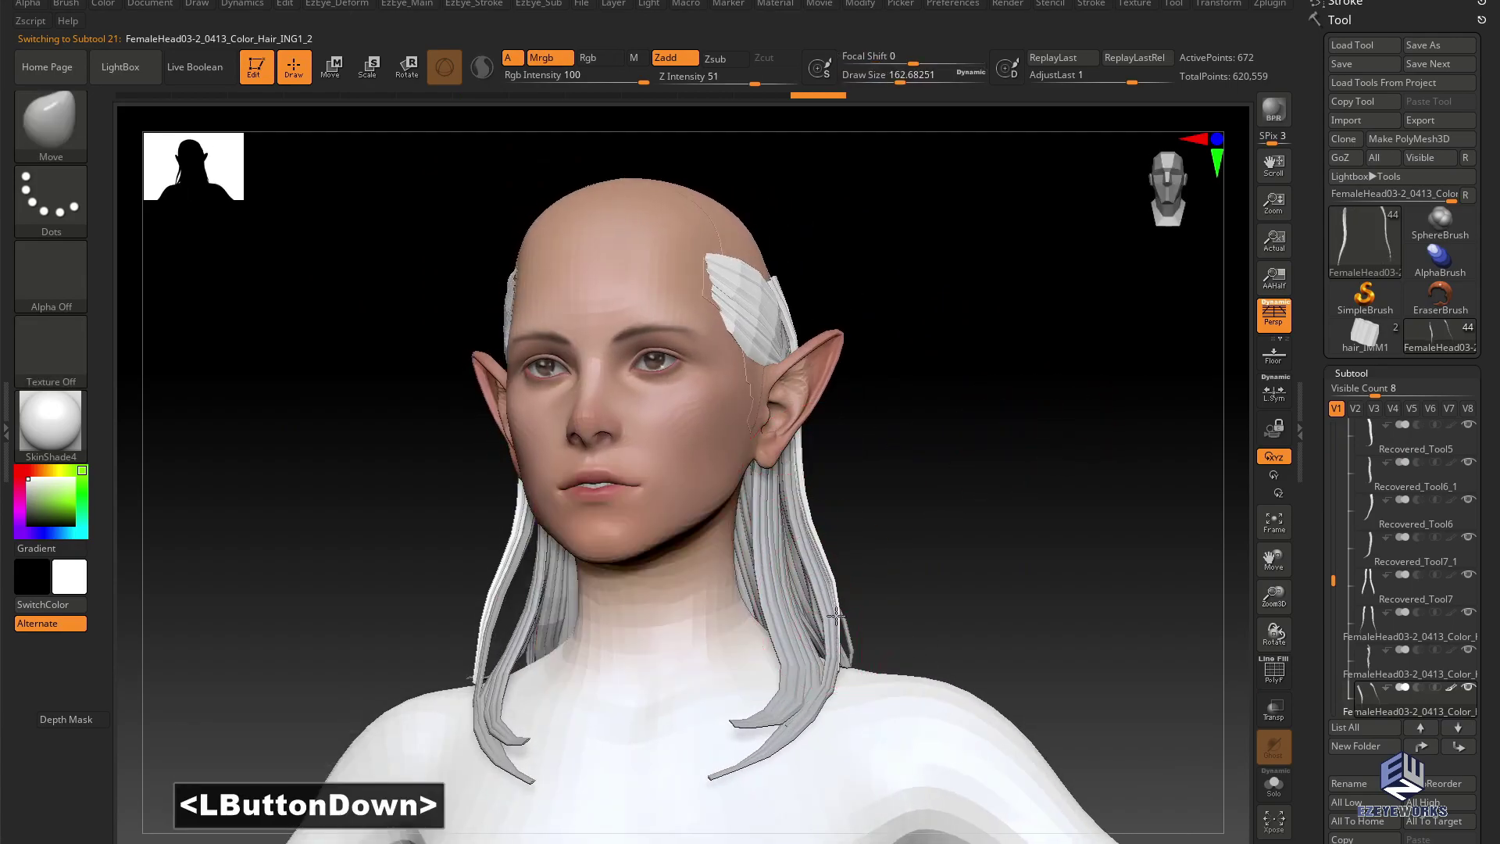
pyautogui.moveTo(838, 642); pyautogui.dragTo(820, 690)
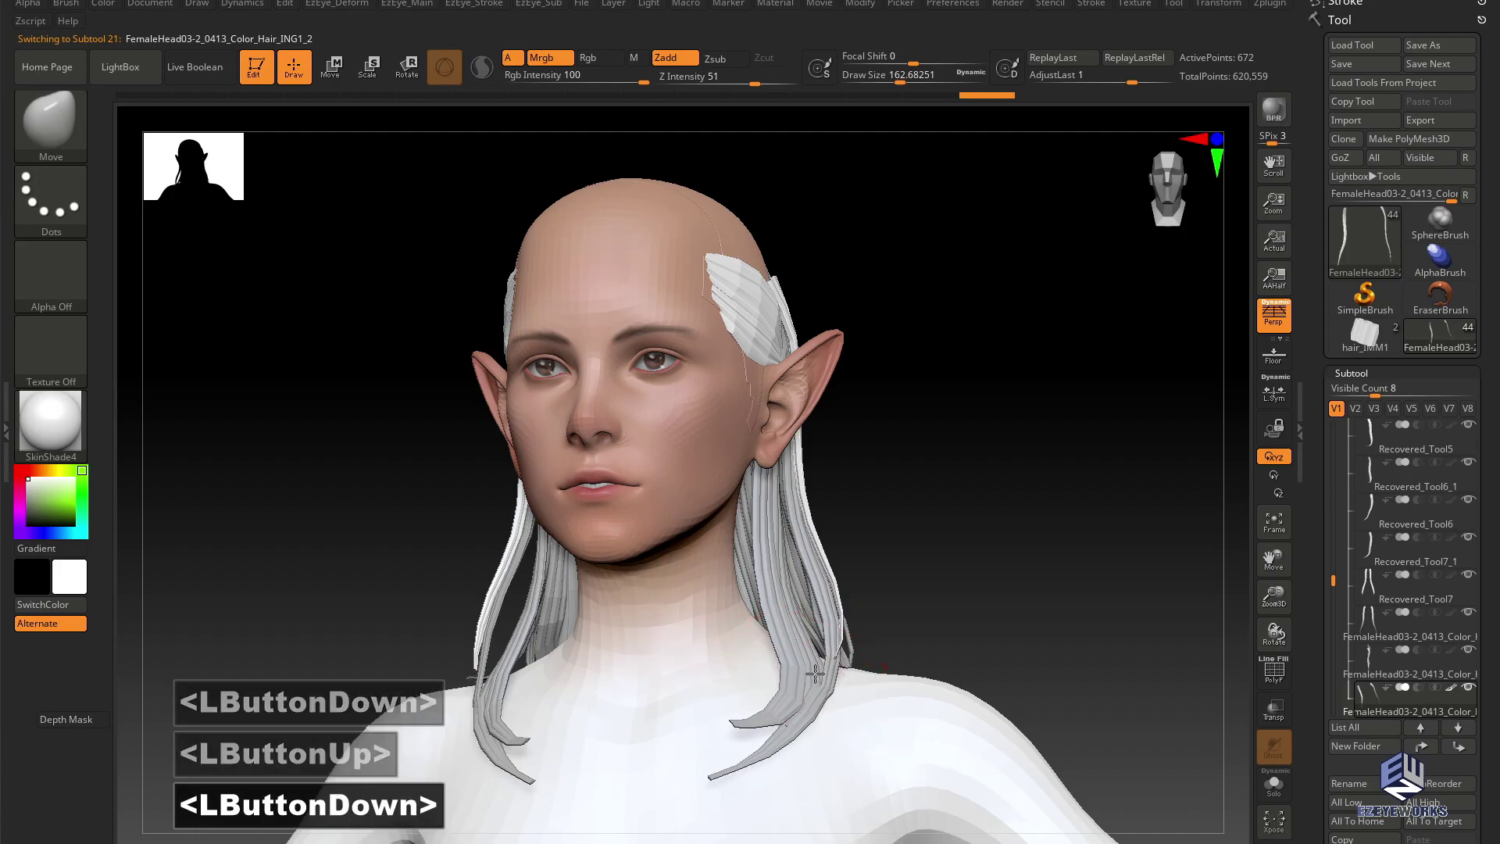
pyautogui.moveTo(815, 556); pyautogui.dragTo(827, 551)
# - Refine the lower end of the strand behind the ear from the back and side so it follows the neighbouring hair
pyautogui.moveTo(916, 545); pyautogui.dragTo(811, 556)
pyautogui.moveTo(818, 559); pyautogui.dragTo(825, 561)
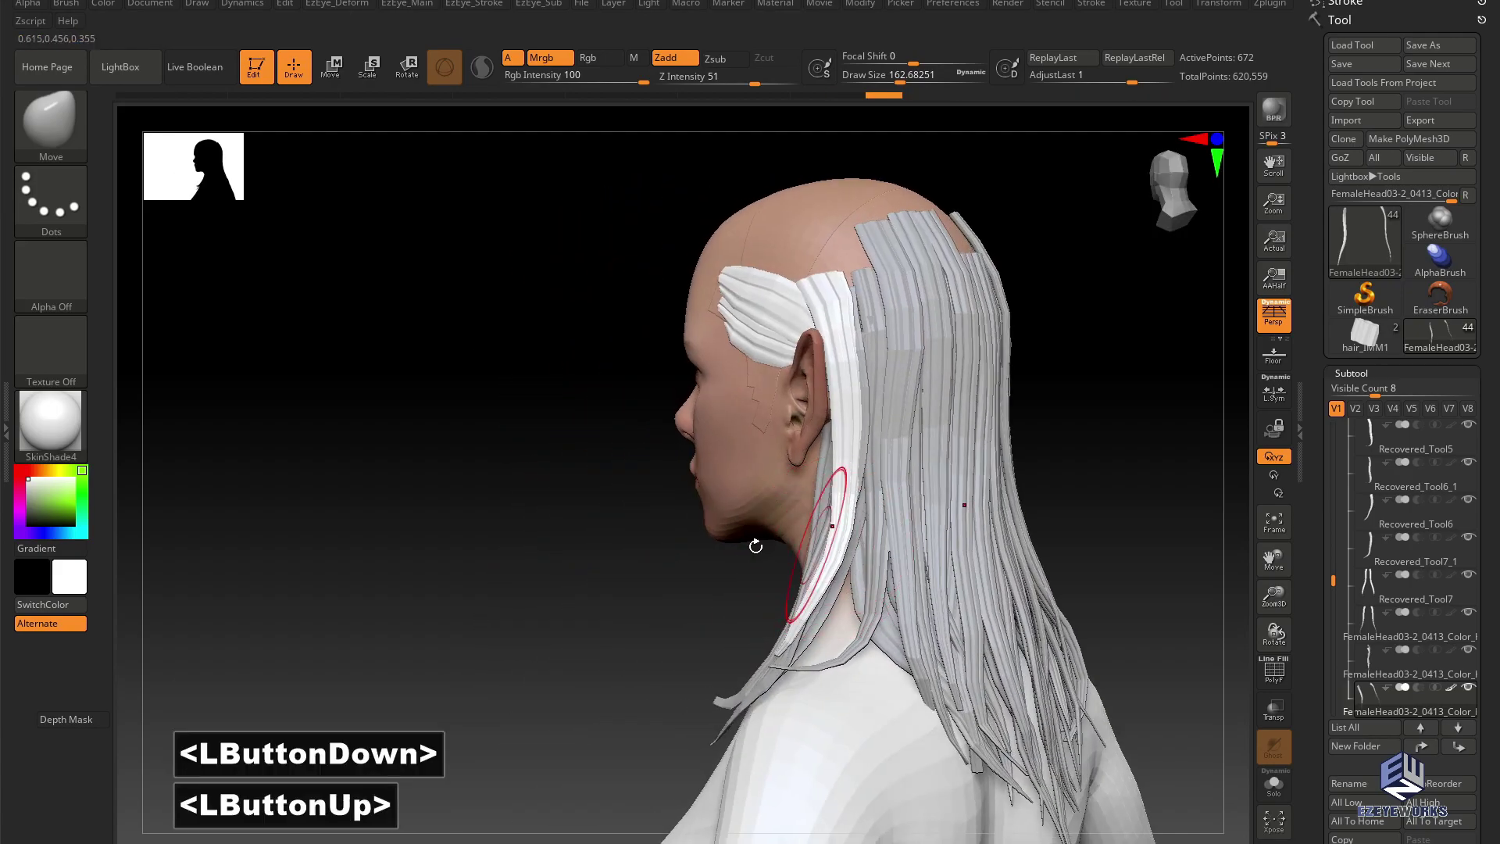
pyautogui.moveTo(691, 584); pyautogui.dragTo(744, 558)
pyautogui.moveTo(849, 492); pyautogui.dragTo(849, 486)
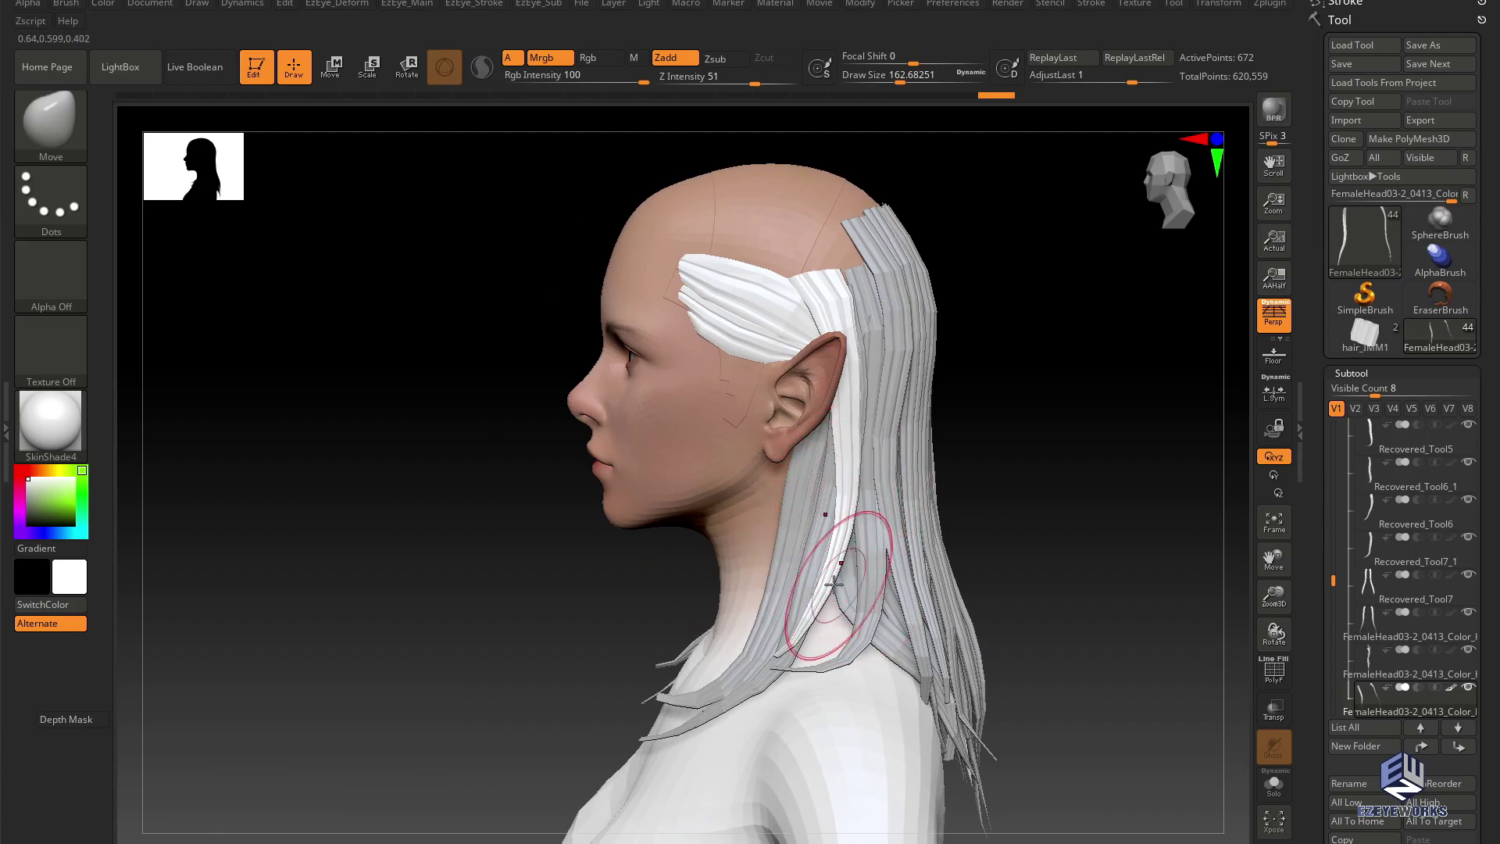
pyautogui.moveTo(830, 611); pyautogui.dragTo(818, 630)
pyautogui.moveTo(664, 597); pyautogui.dragTo(750, 578)
# - Inspect the head's polygroups with the polyframe displayed and locate the rear scalp section among the subtools
pyautogui.keyDown('shift'); pyautogui.moveTo(954, 424); pyautogui.dragTo(859, 500); pyautogui.keyUp('shift')
pyautogui.keyDown('alt'); pyautogui.click(579, 328); pyautogui.keyUp('alt')
pyautogui.moveTo(582, 324); pyautogui.dragTo(573, 320, button='right')
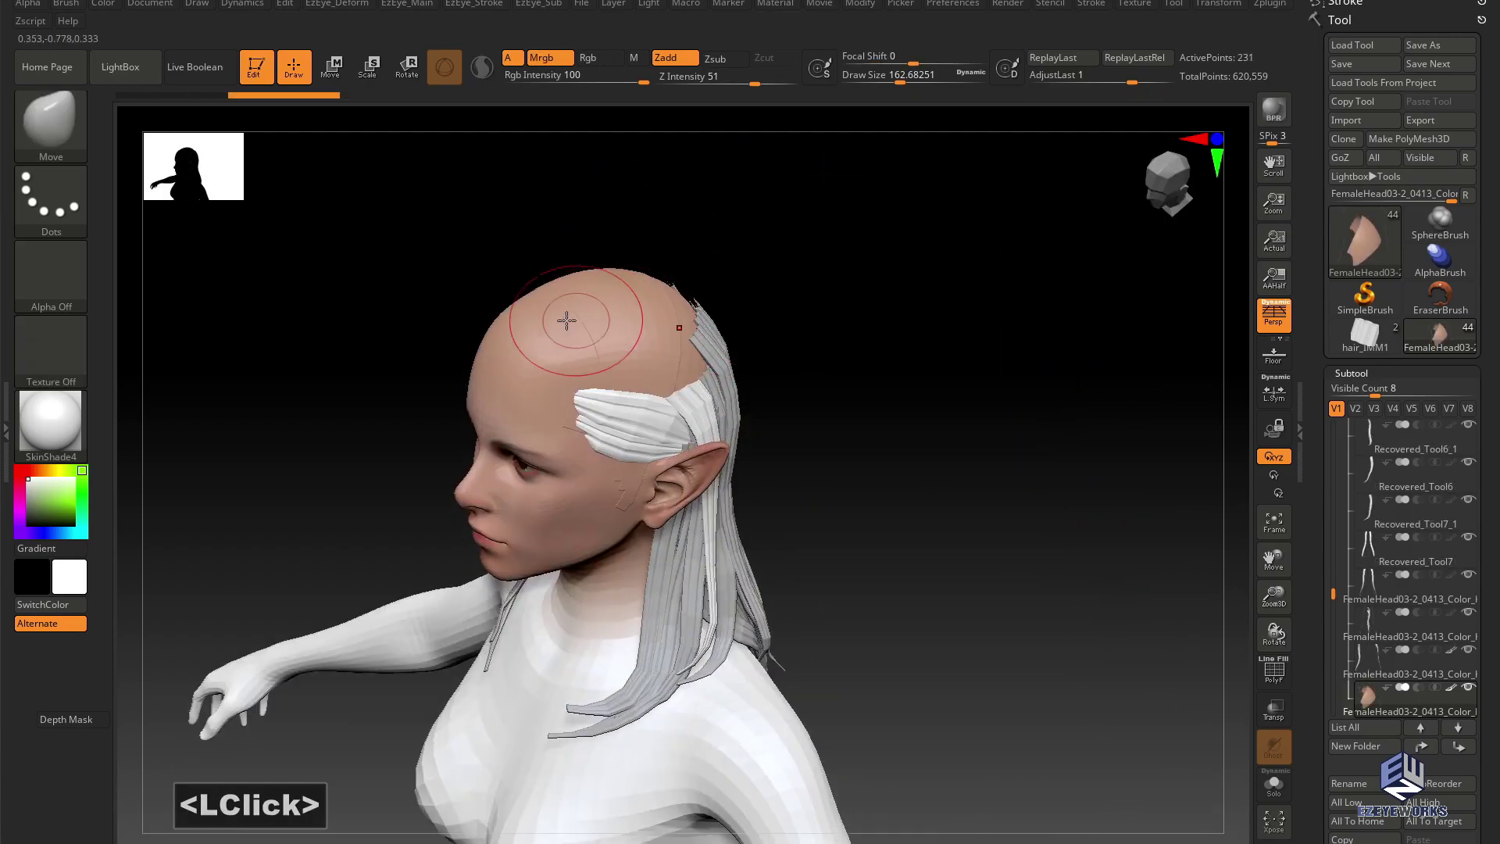
pyautogui.moveTo(870, 308); pyautogui.dragTo(805, 352)
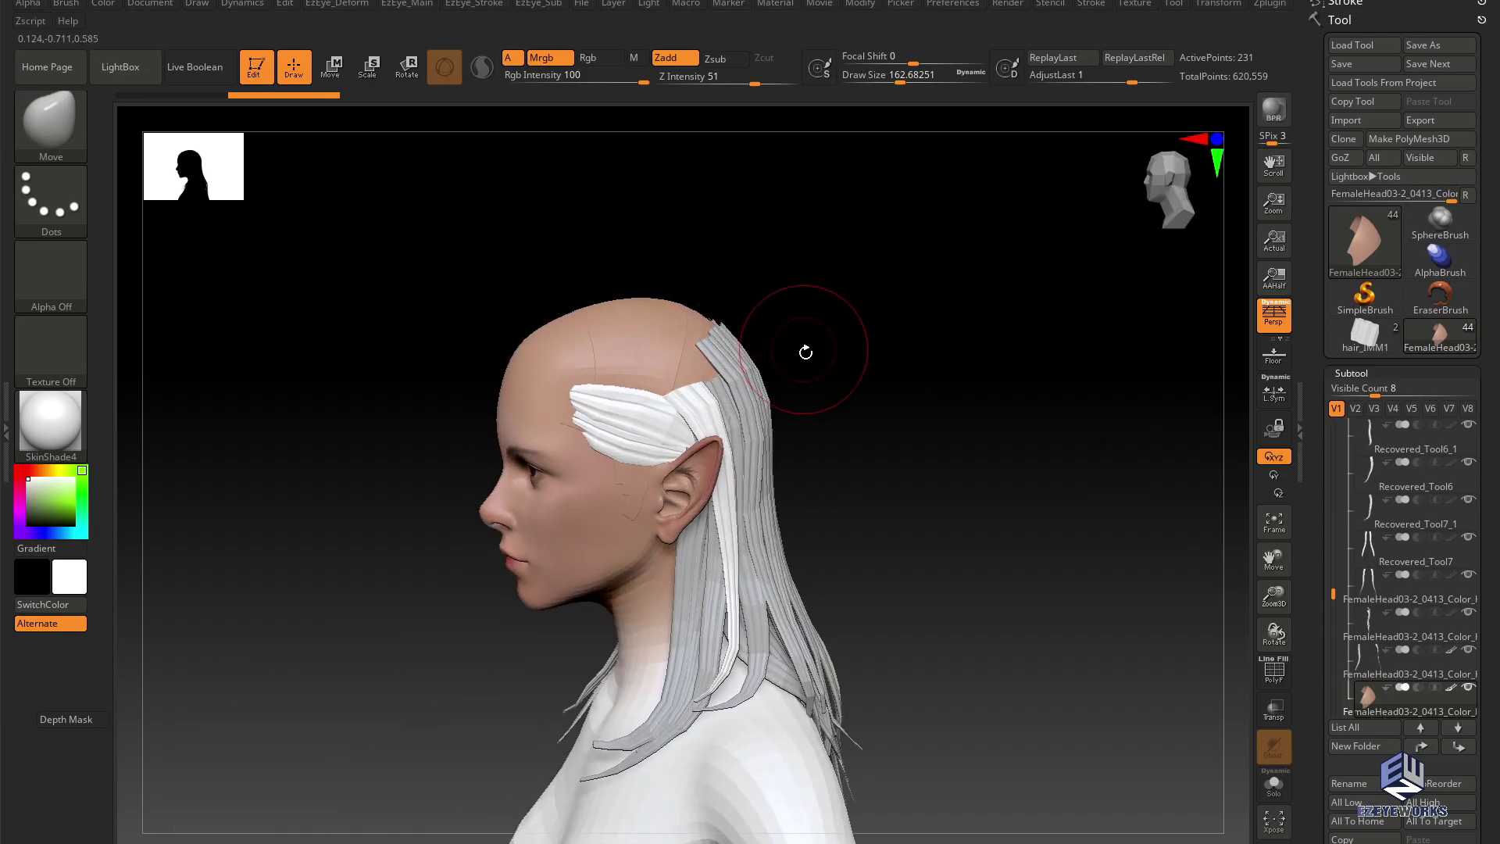
pyautogui.moveTo(877, 598); pyautogui.dragTo(871, 567)
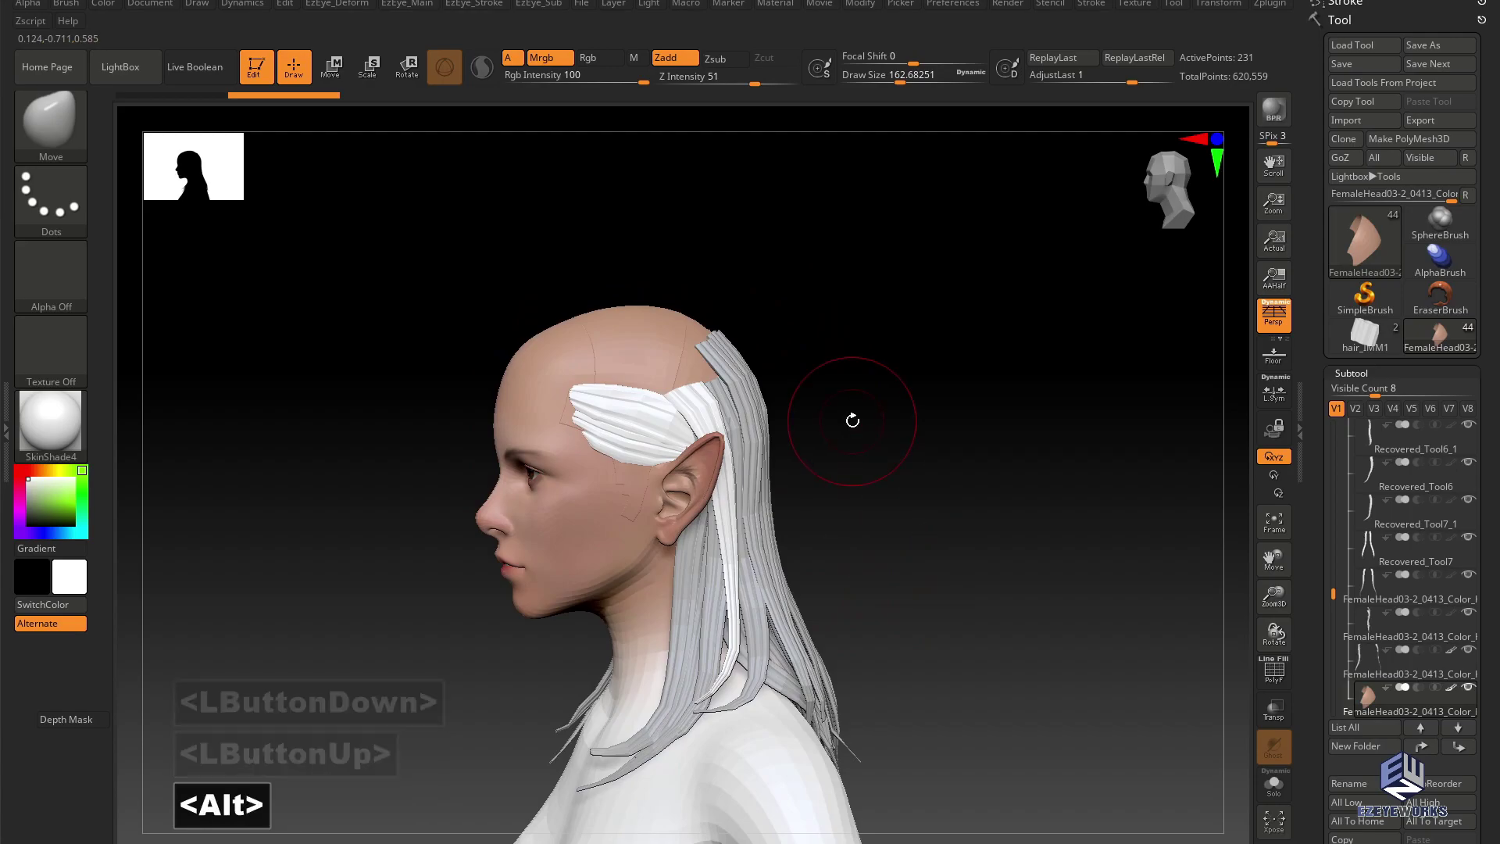
pyautogui.keyDown('alt'); pyautogui.moveTo(851, 419); pyautogui.dragTo(848, 477); pyautogui.keyUp('alt')
pyautogui.keyDown('alt'); pyautogui.click(686, 363); pyautogui.keyUp('alt')
pyautogui.keyDown('alt'); pyautogui.doubleClick(687, 363); pyautogui.keyUp('alt')
pyautogui.hotkey('shift', 'f')
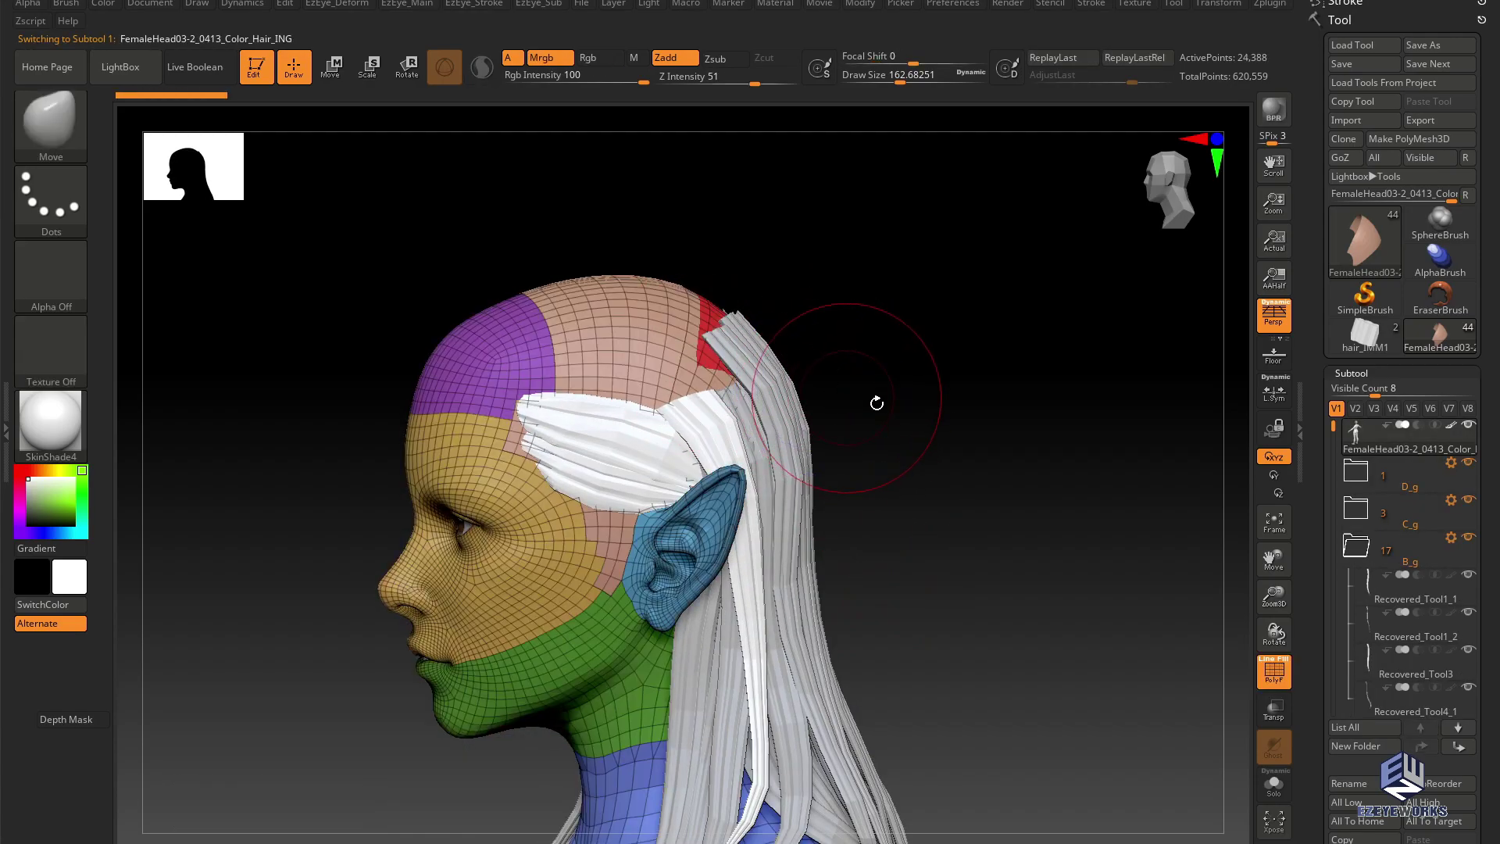
pyautogui.moveTo(1339, 461); pyautogui.dragTo(1333, 629)
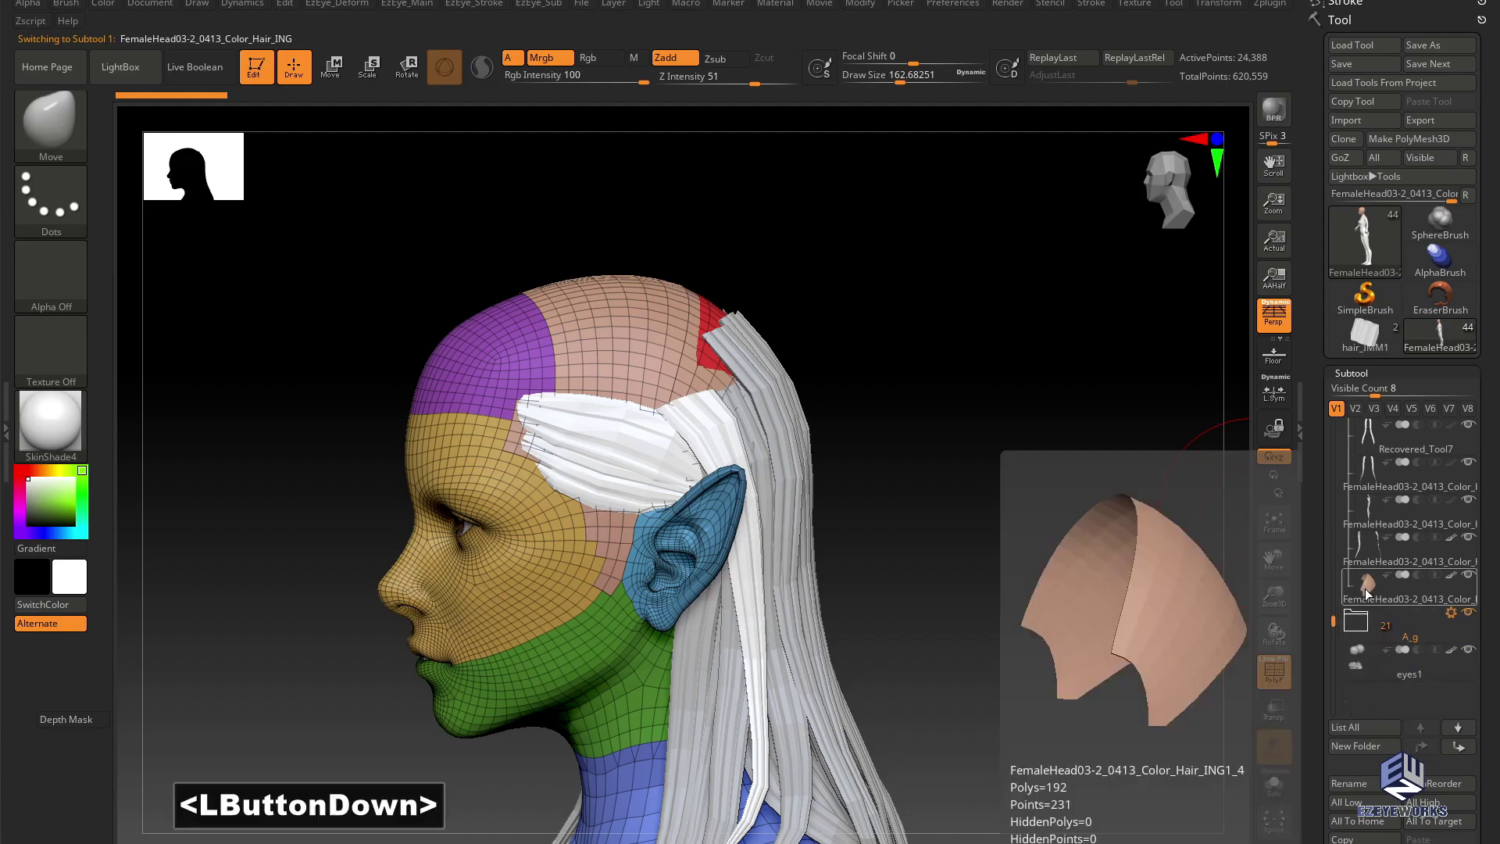
pyautogui.click(1367, 582)
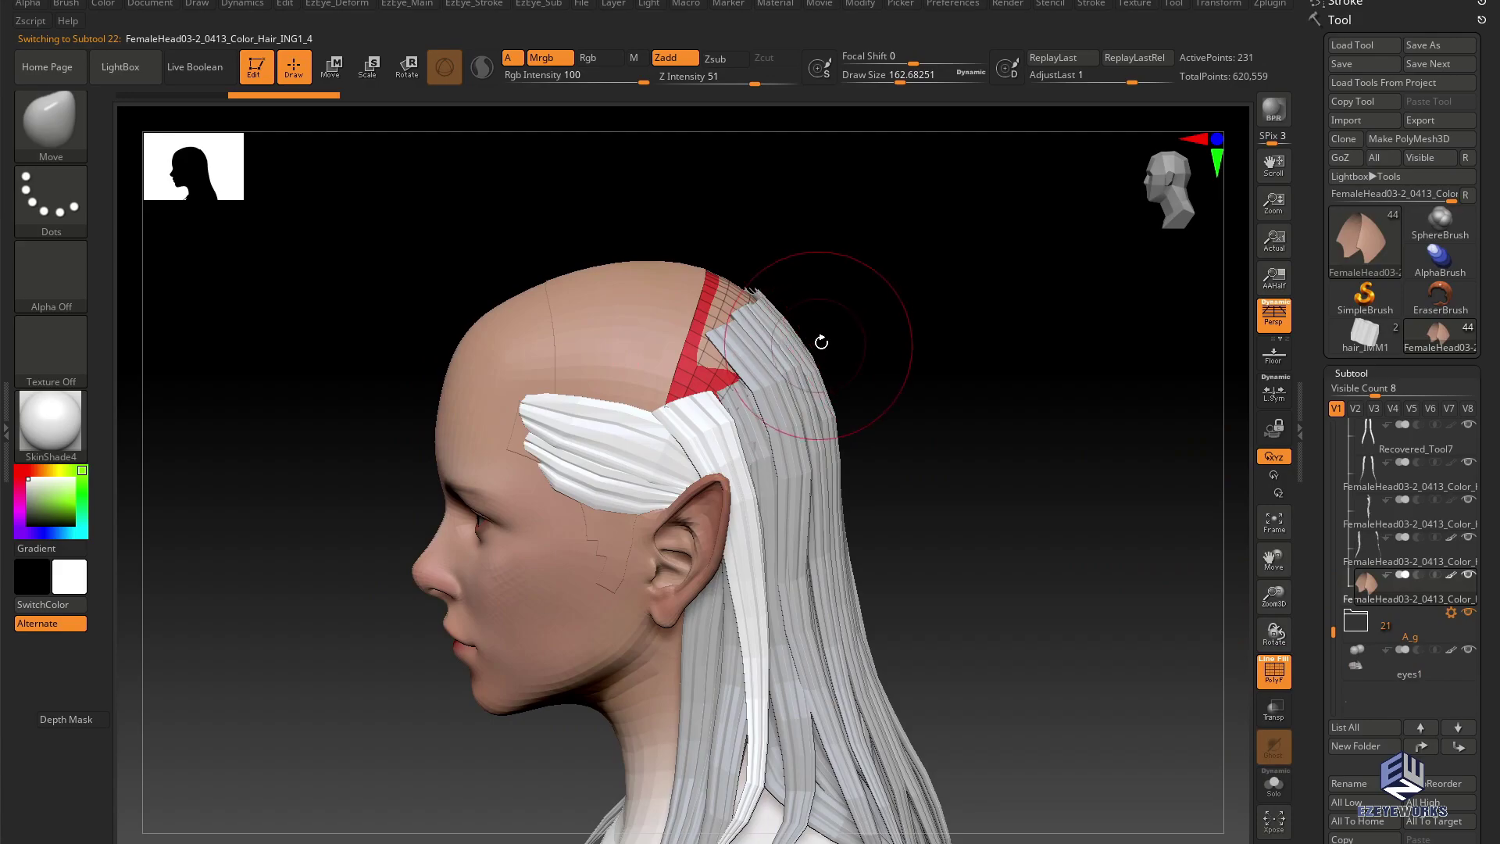
# - Compare the top and rear scalp sections from the side and above to examine where the next hair layer starts
pyautogui.keyDown('alt'); pyautogui.click(598, 338); pyautogui.keyUp('alt')
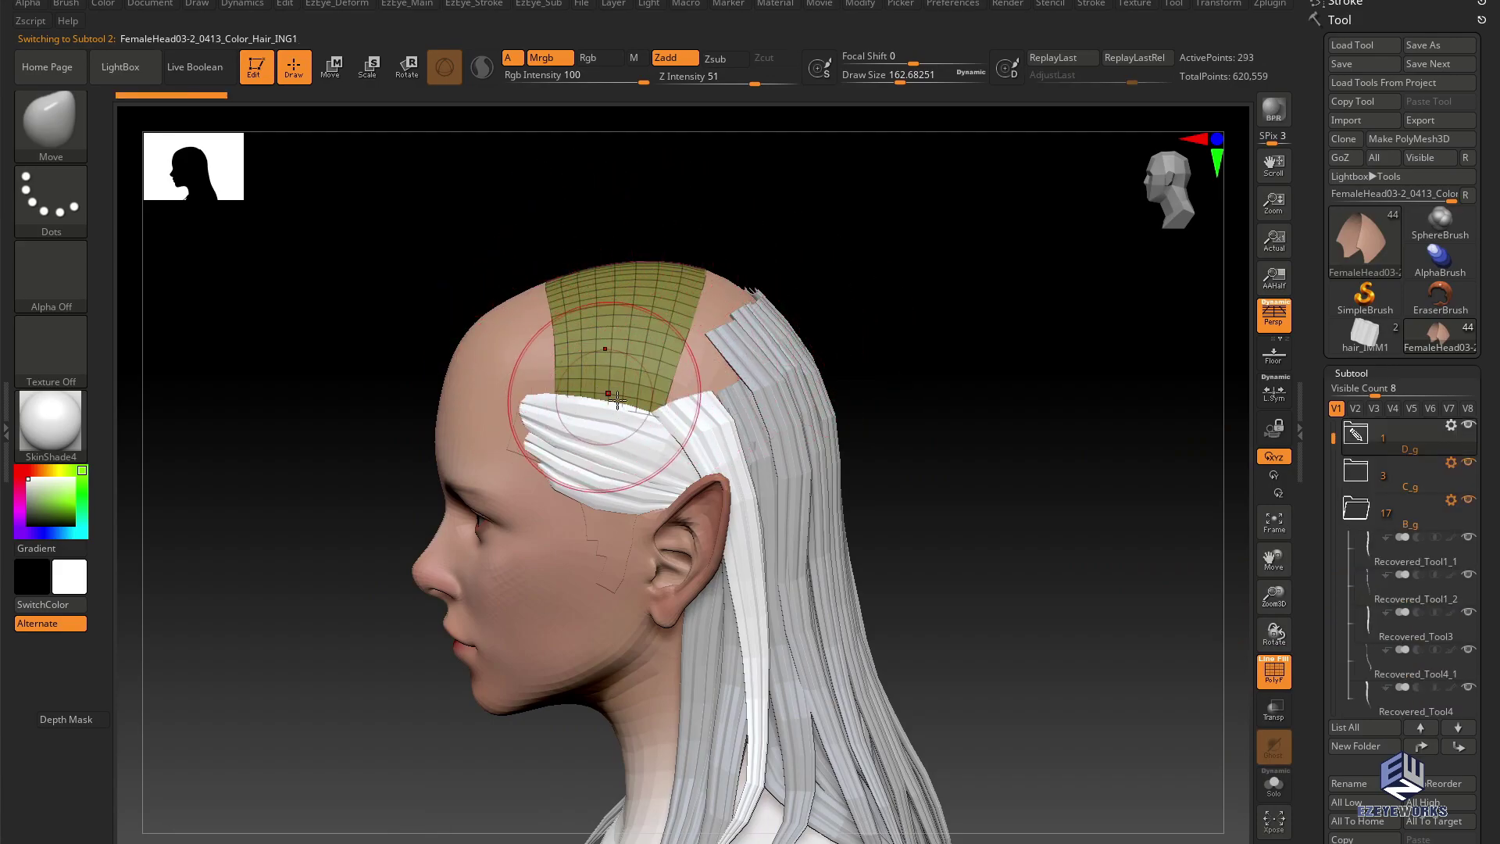
pyautogui.keyDown('alt'); pyautogui.moveTo(937, 323); pyautogui.dragTo(967, 378); pyautogui.keyUp('alt')
pyautogui.moveTo(934, 343); pyautogui.dragTo(988, 395)
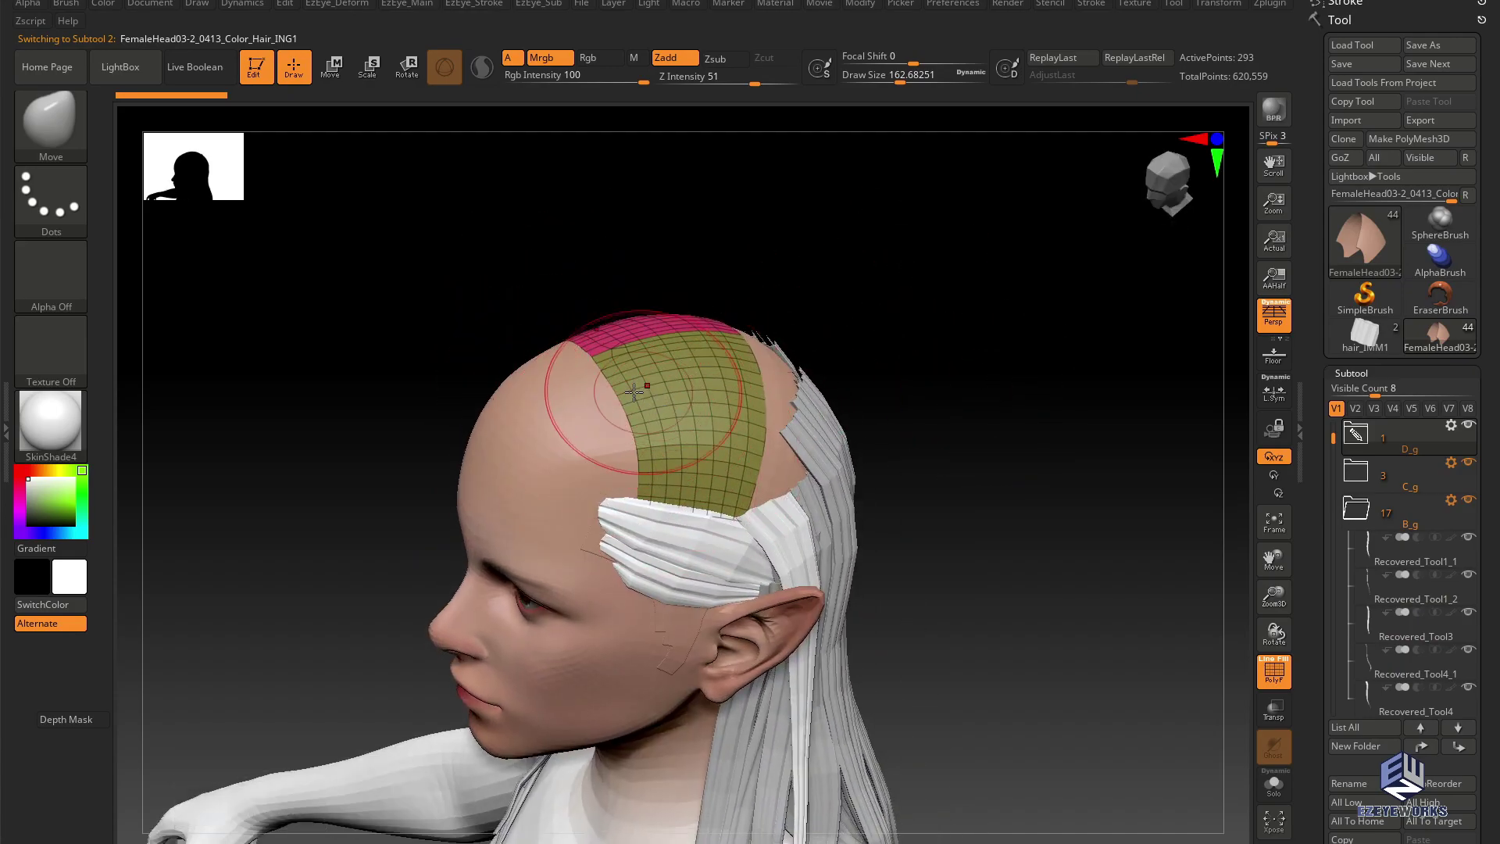
pyautogui.moveTo(929, 394); pyautogui.dragTo(916, 384)
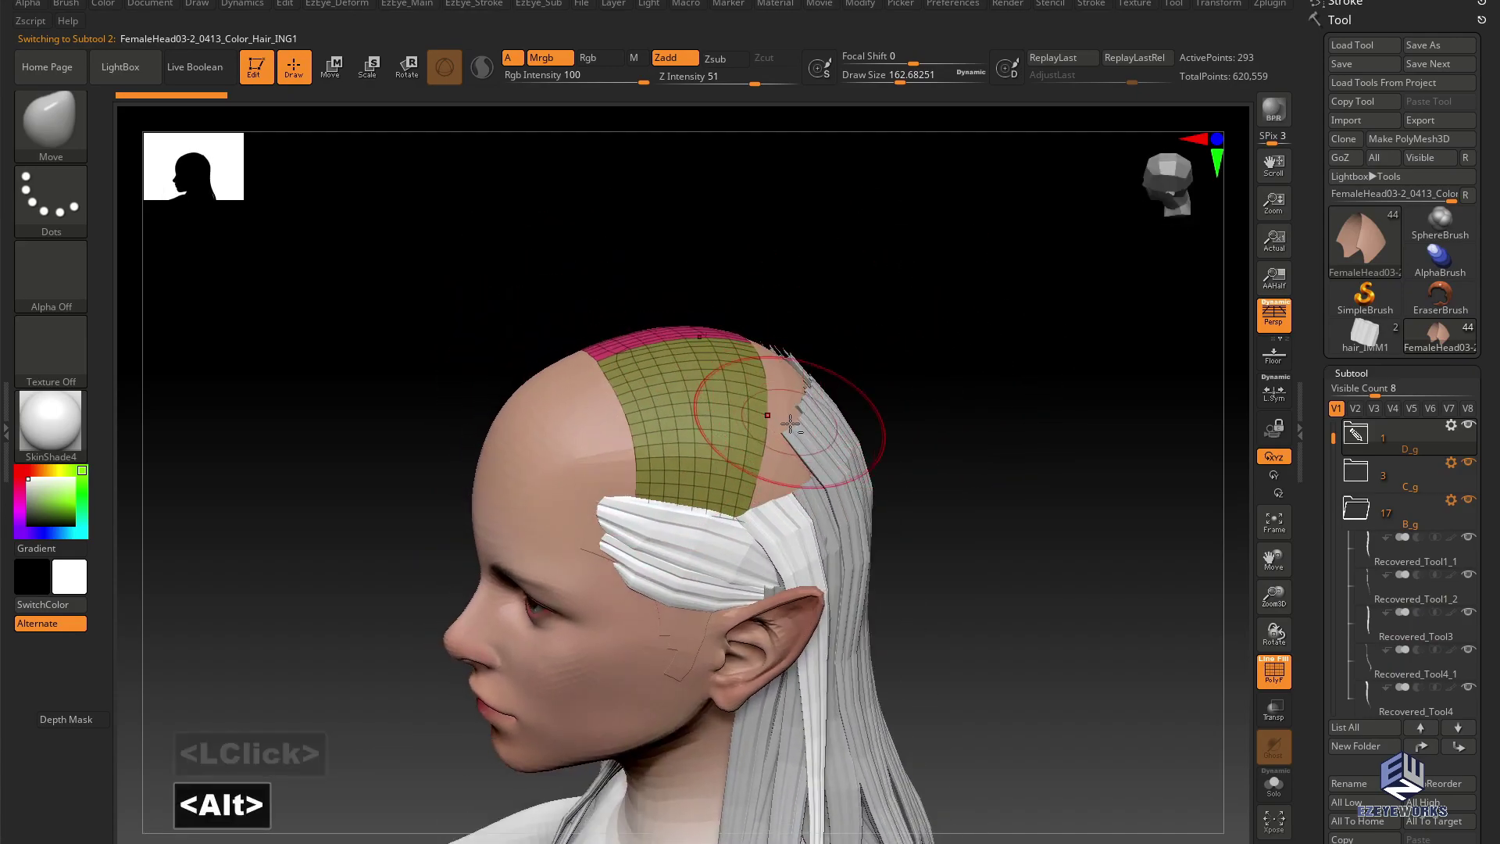
pyautogui.keyDown('alt'); pyautogui.click(778, 439); pyautogui.keyUp('alt')
pyautogui.keyDown('shift'); pyautogui.moveTo(906, 442); pyautogui.dragTo(887, 436); pyautogui.keyUp('shift')
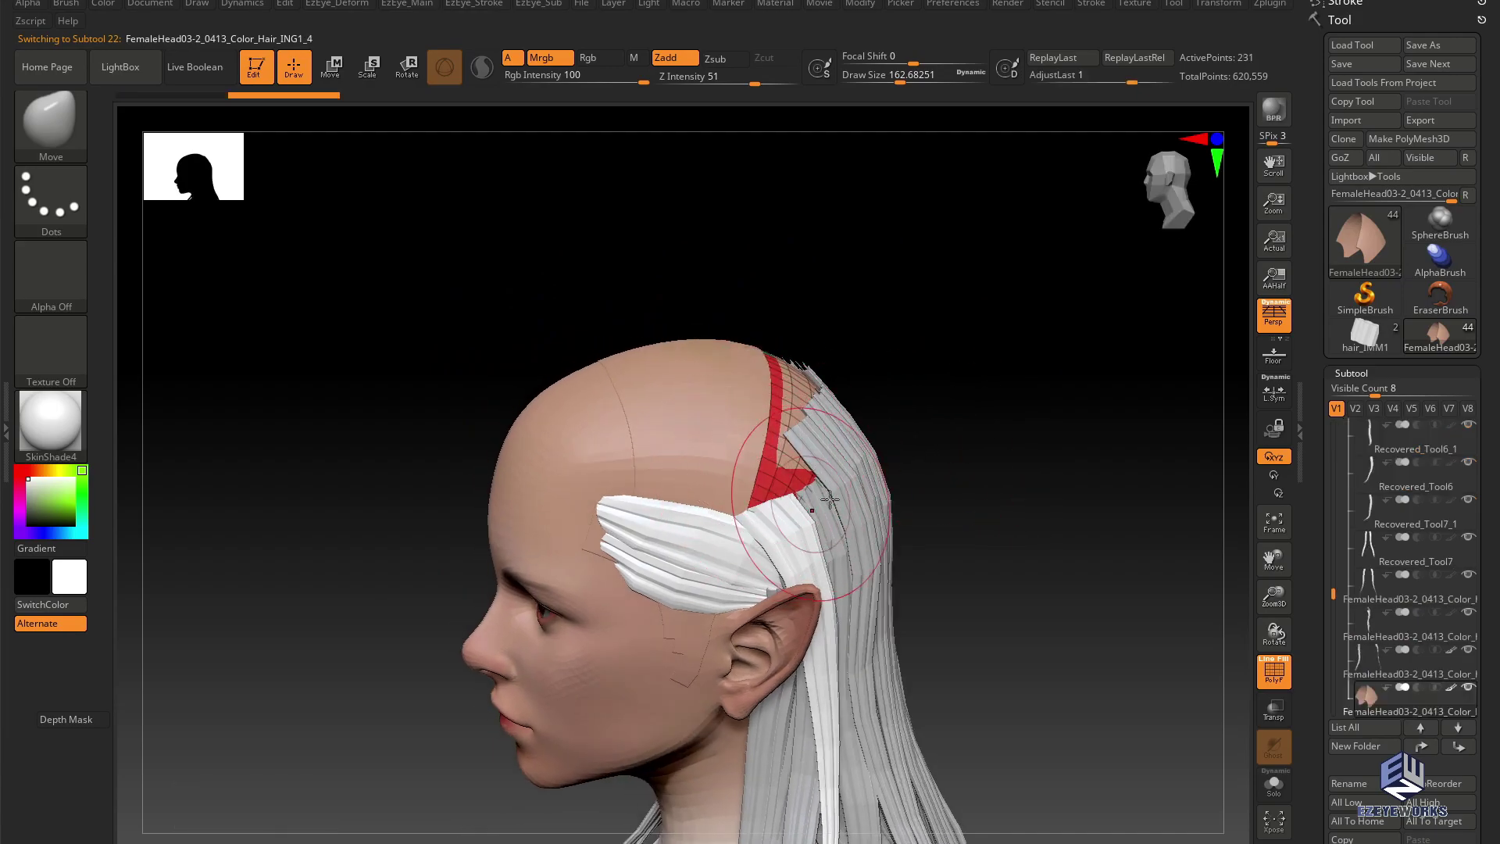
pyautogui.keyDown('alt'); pyautogui.click(883, 340); pyautogui.keyUp('alt')
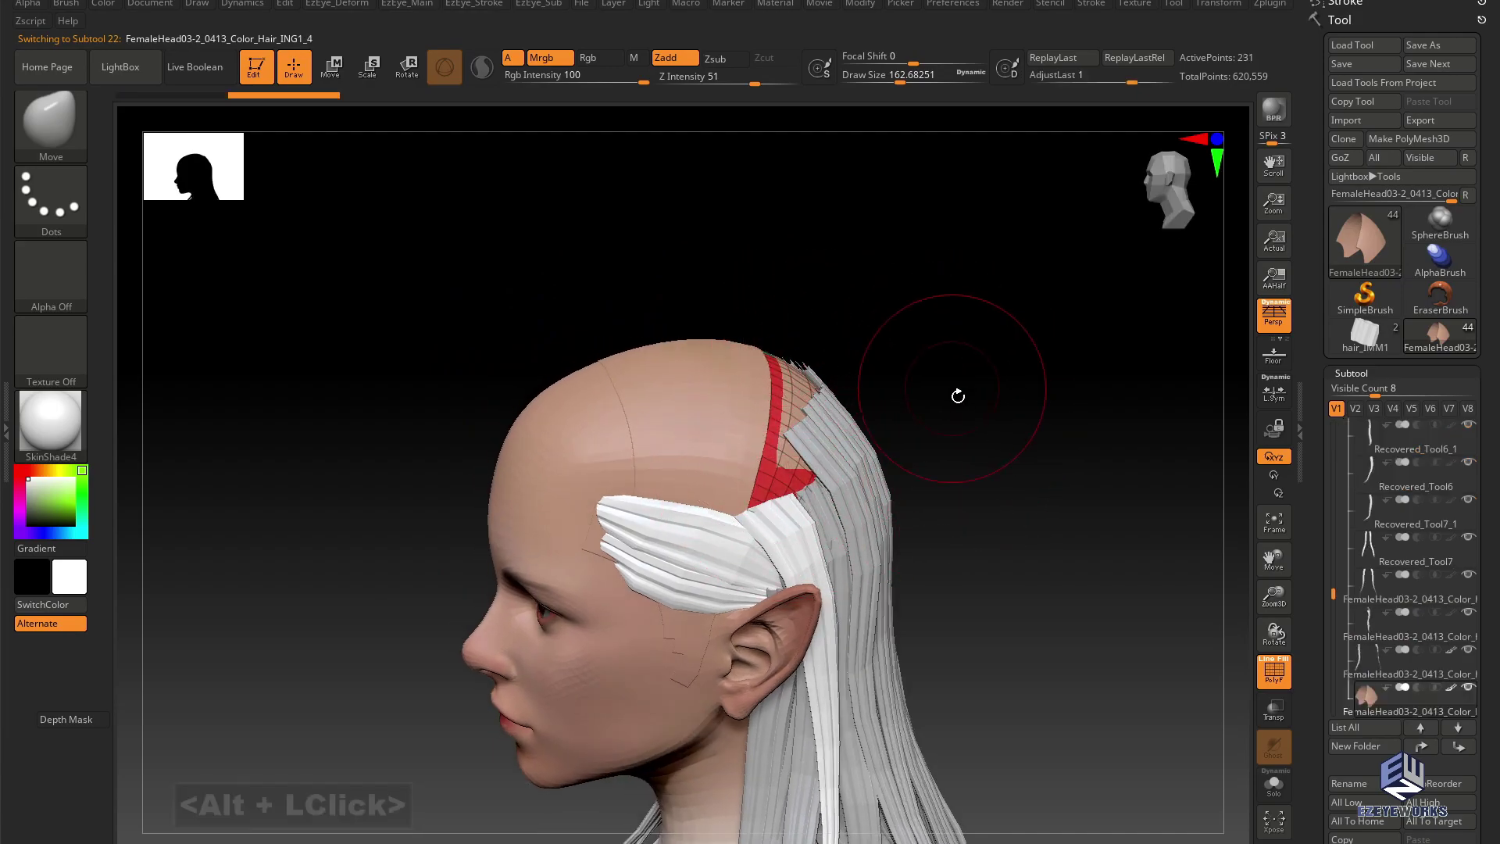
pyautogui.keyDown('shift'); pyautogui.moveTo(978, 369); pyautogui.dragTo(1002, 382); pyautogui.keyUp('shift')
pyautogui.moveTo(1001, 383)
pyautogui.keyDown('alt'); pyautogui.mouseDown()
pyautogui.moveTo(1018, 406)
pyautogui.moveTo(977, 388)
pyautogui.mouseUp(); pyautogui.keyUp('alt')
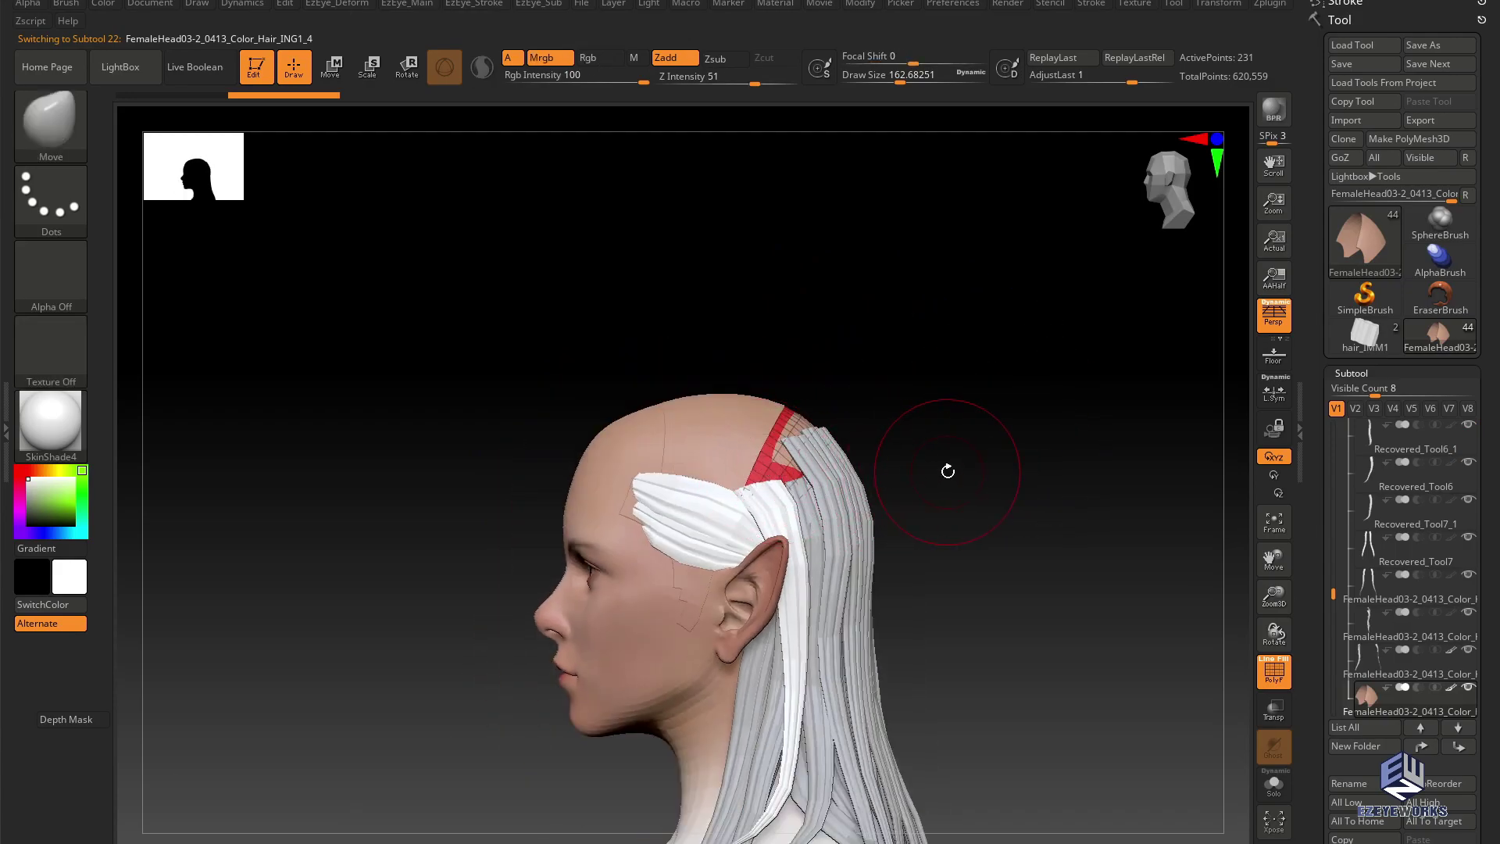
# - Select the top scalp section and draw a hair strand with the InsertMesh_1 brush at draw size 64 from its front edge over the back hair
pyautogui.keyDown('alt'); pyautogui.click(720, 435); pyautogui.keyUp('alt')
pyautogui.moveTo(871, 408); pyautogui.dragTo(971, 446)
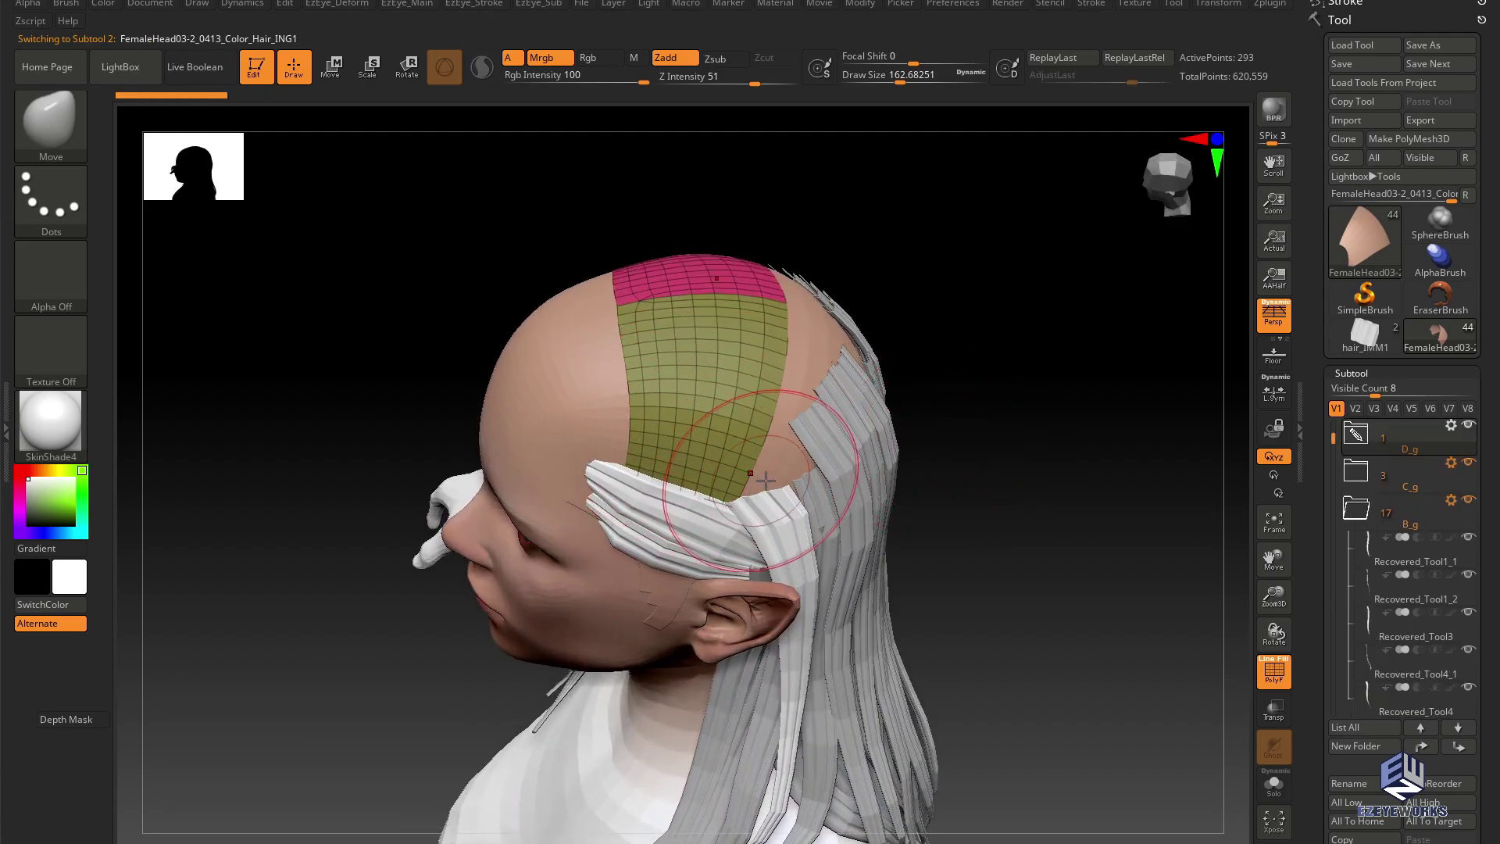
pyautogui.moveTo(1004, 414); pyautogui.dragTo(871, 414)
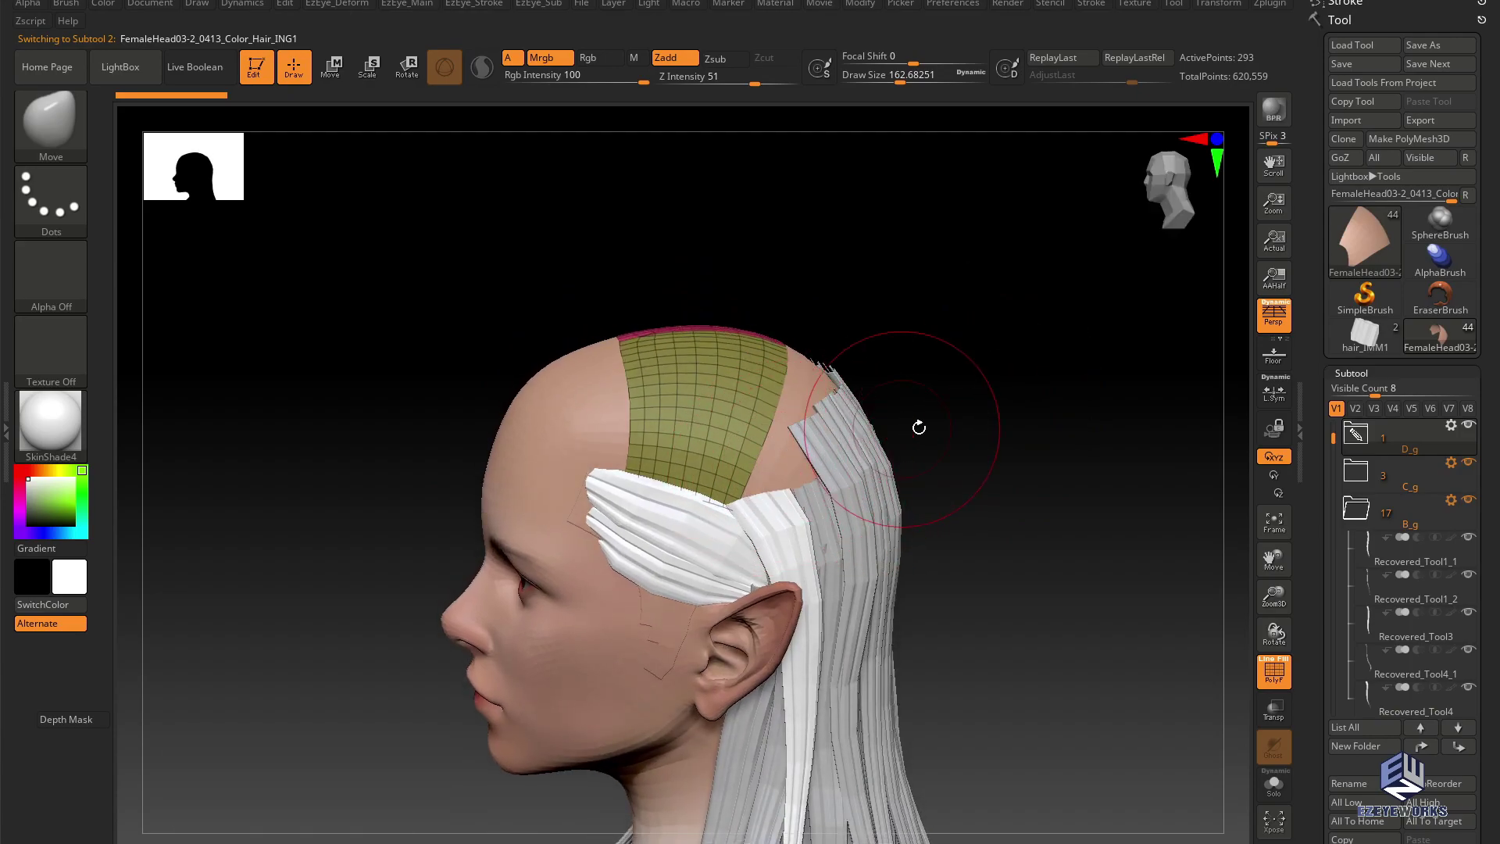
pyautogui.keyDown('alt'); pyautogui.moveTo(985, 439); pyautogui.dragTo(981, 396); pyautogui.keyUp('alt')
pyautogui.moveTo(1274, 594); pyautogui.dragTo(1306, 583)
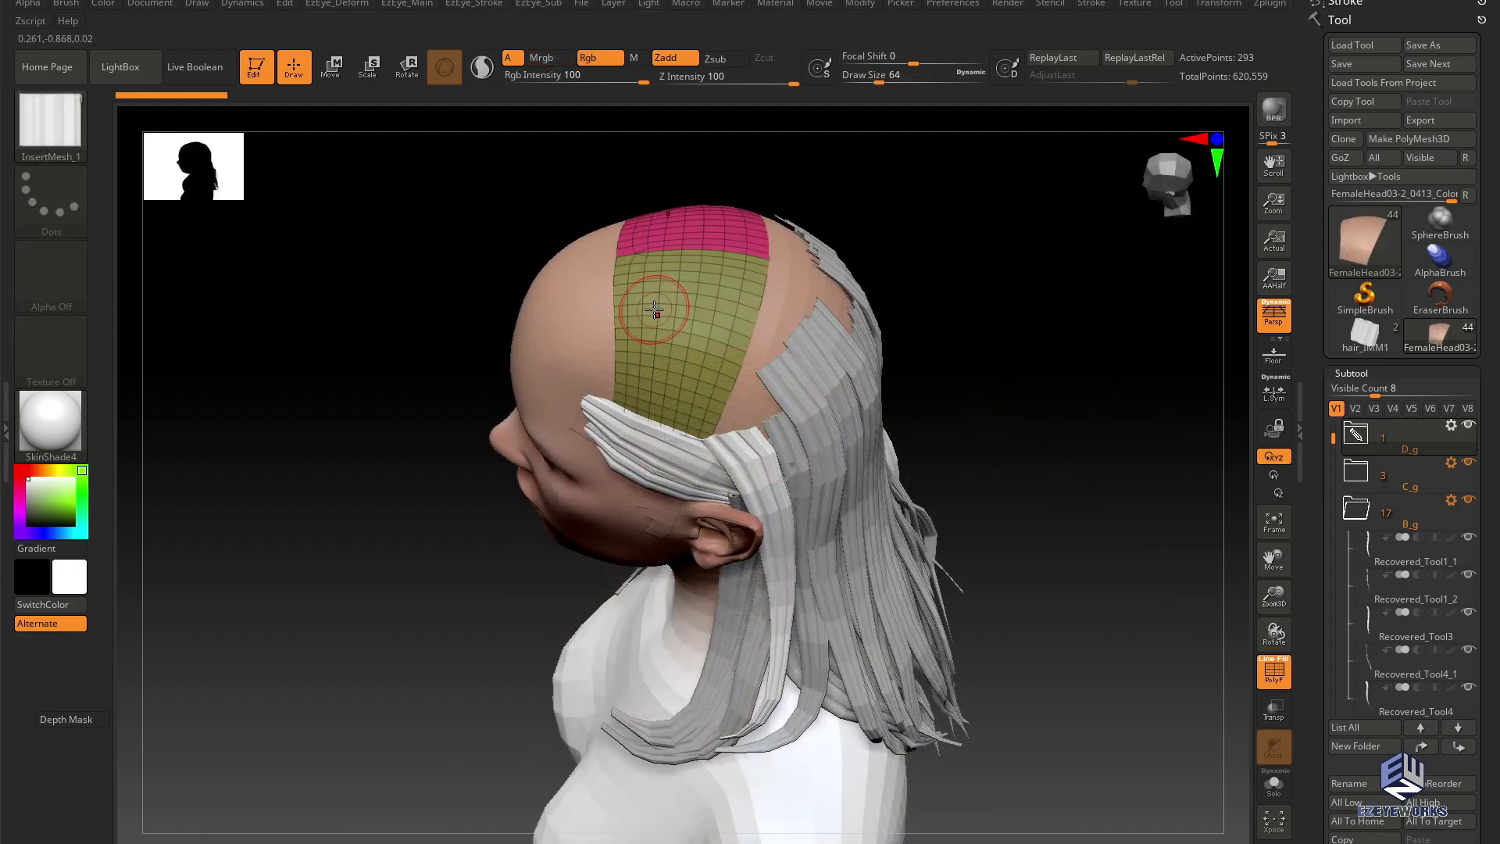
pyautogui.keyDown('shift'); pyautogui.moveTo(958, 285); pyautogui.dragTo(1031, 466); pyautogui.keyUp('shift')
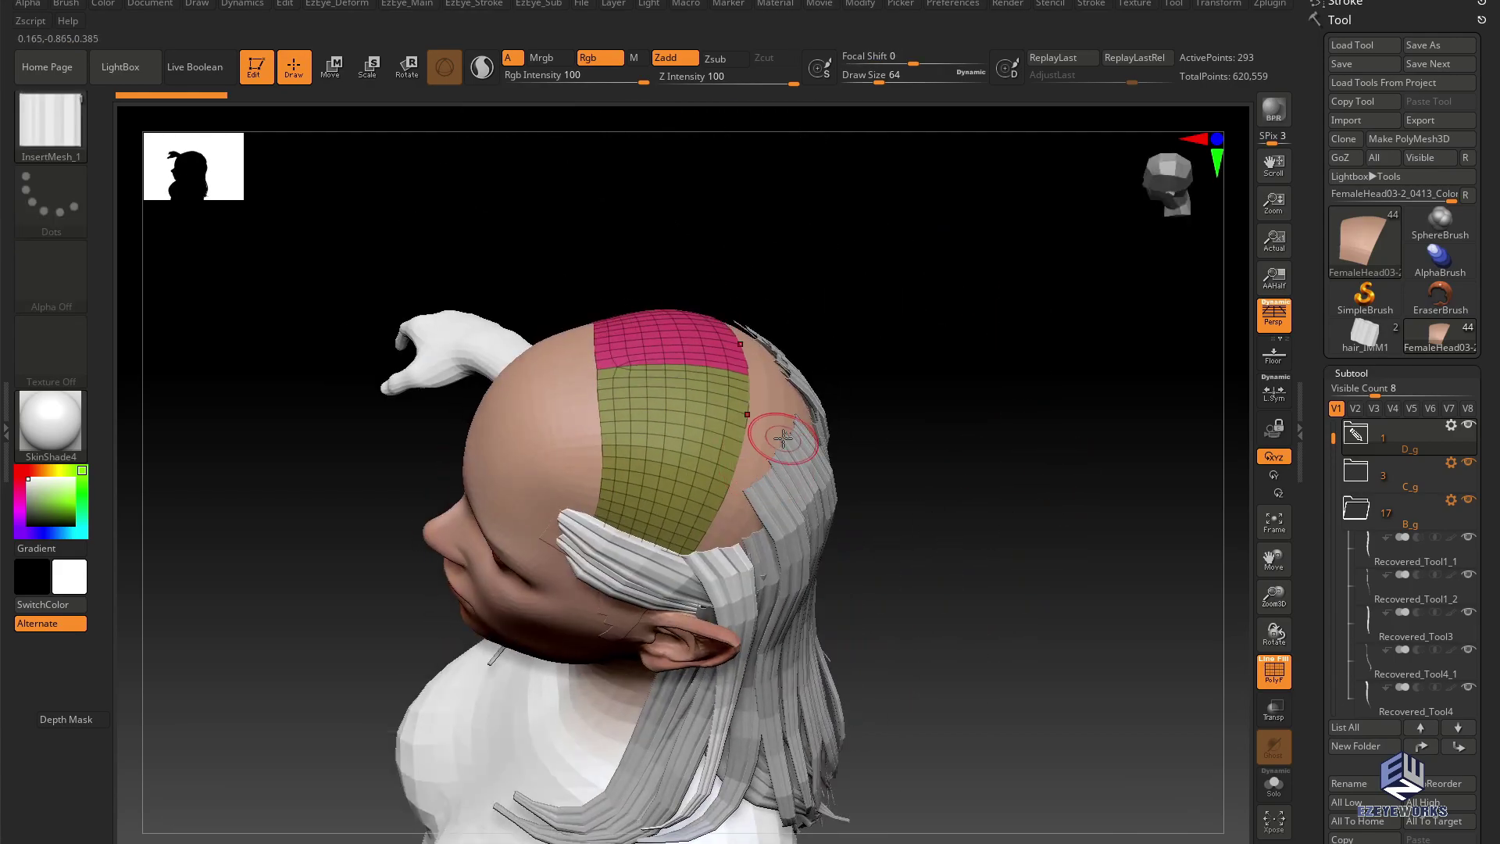
pyautogui.moveTo(941, 555); pyautogui.dragTo(937, 489)
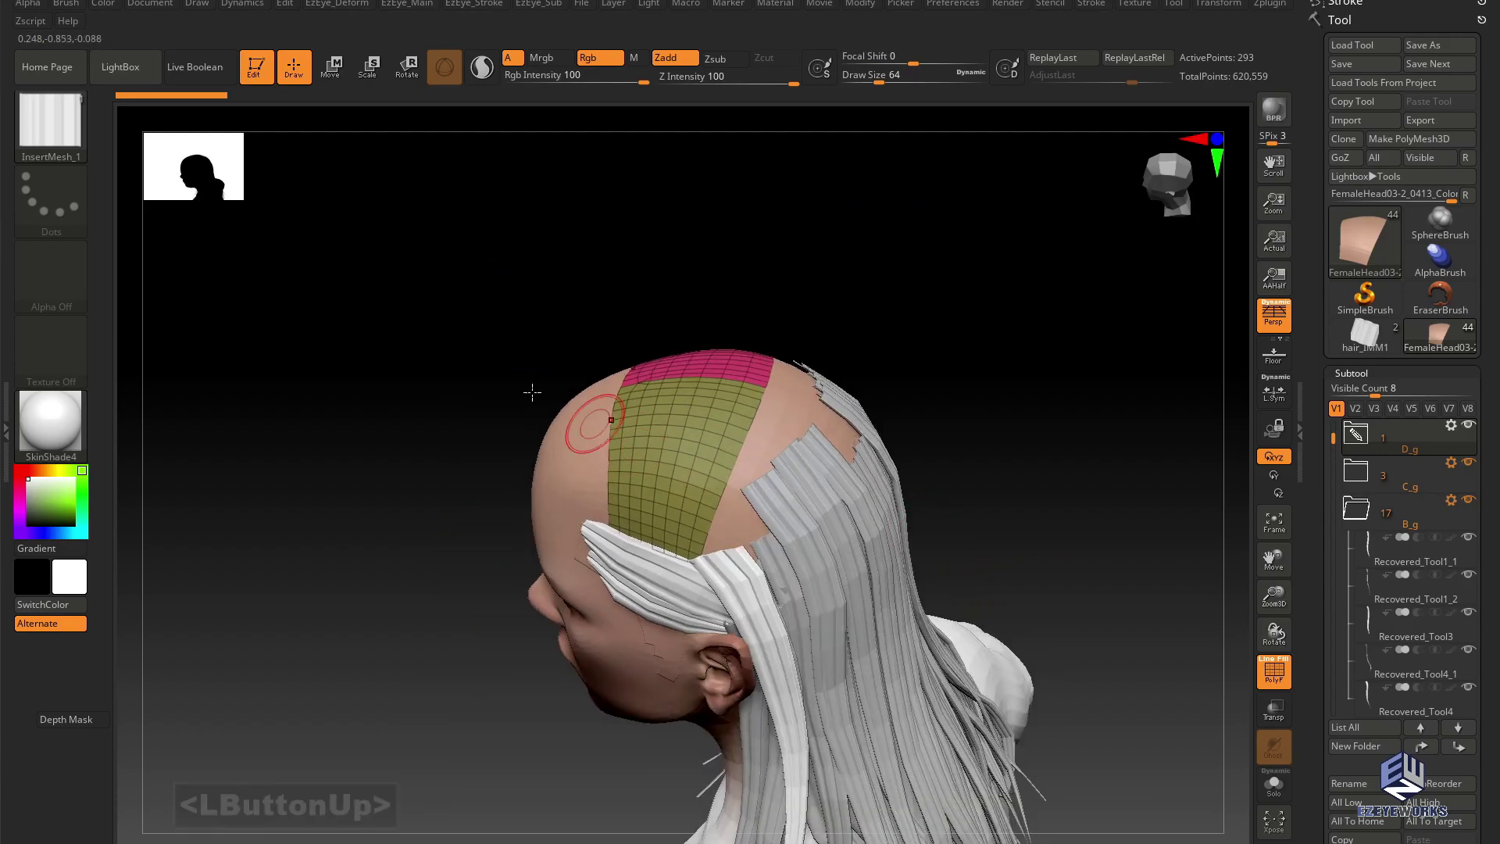
pyautogui.moveTo(522, 387); pyautogui.dragTo(519, 457)
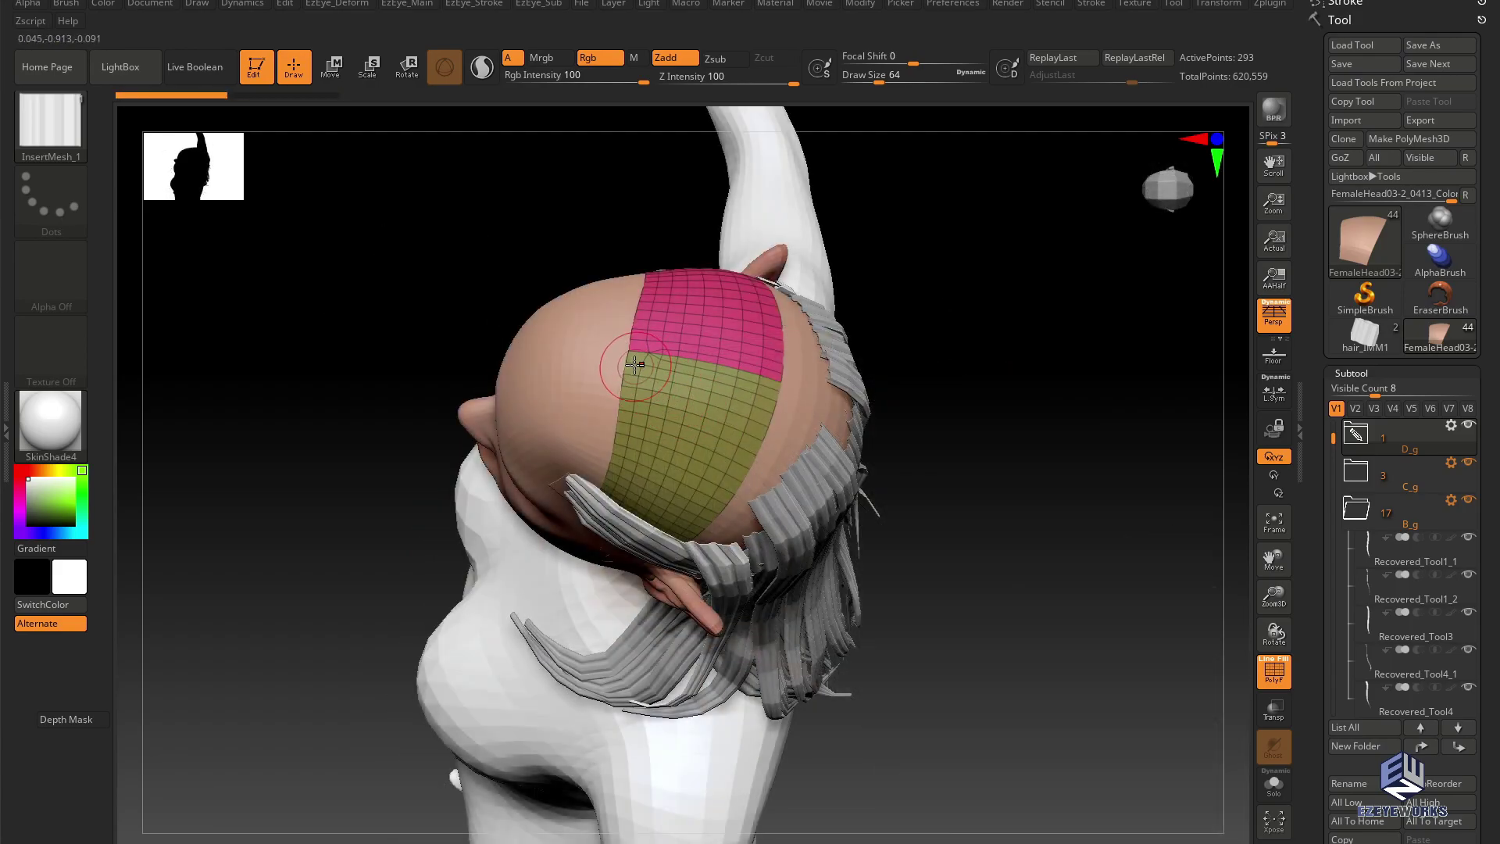
pyautogui.moveTo(631, 361); pyautogui.dragTo(665, 392)
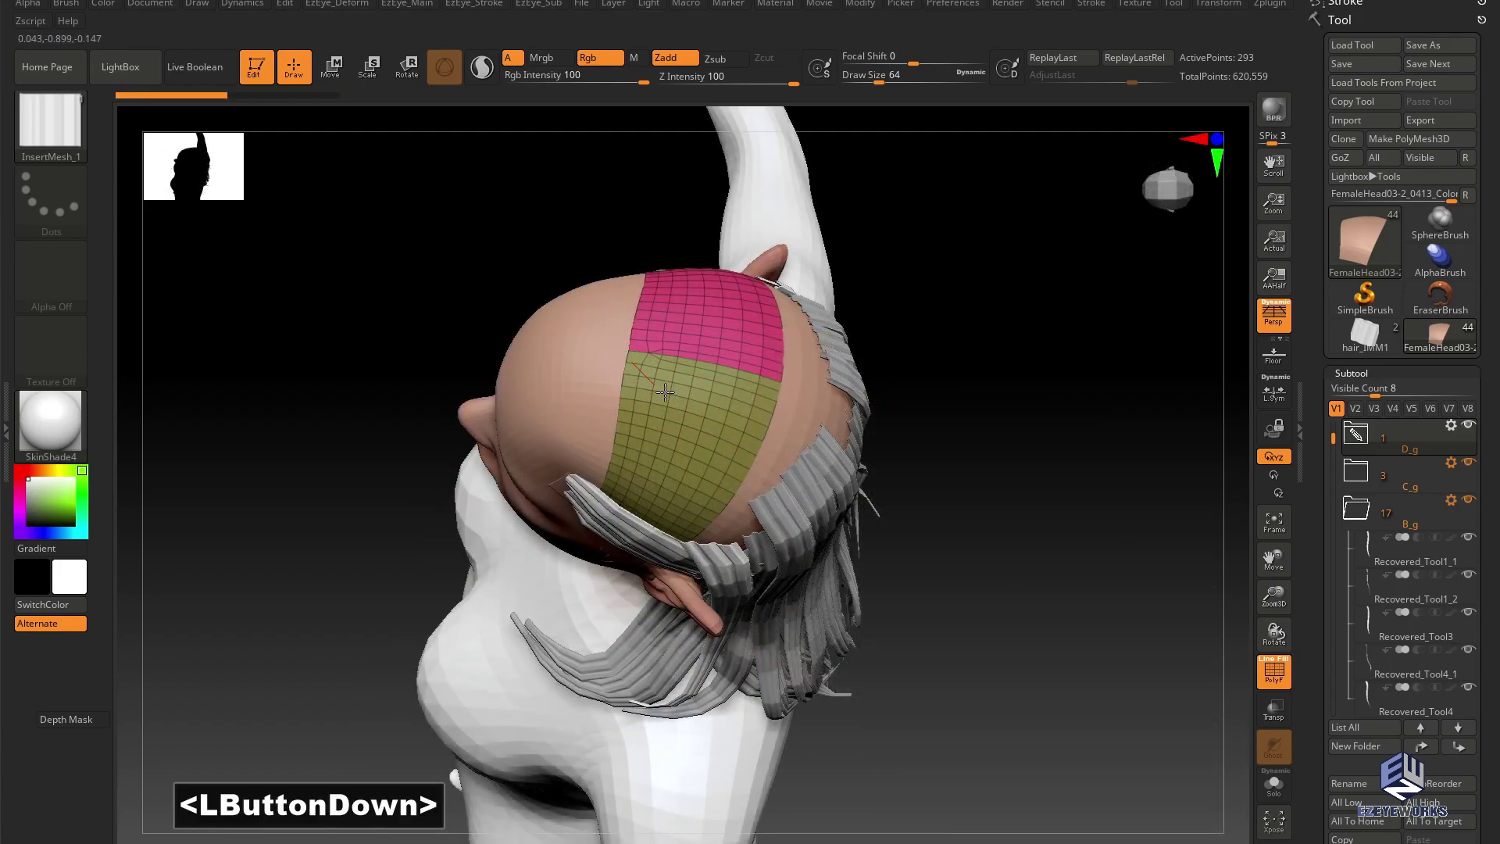
pyautogui.moveTo(842, 434); pyautogui.dragTo(859, 429)
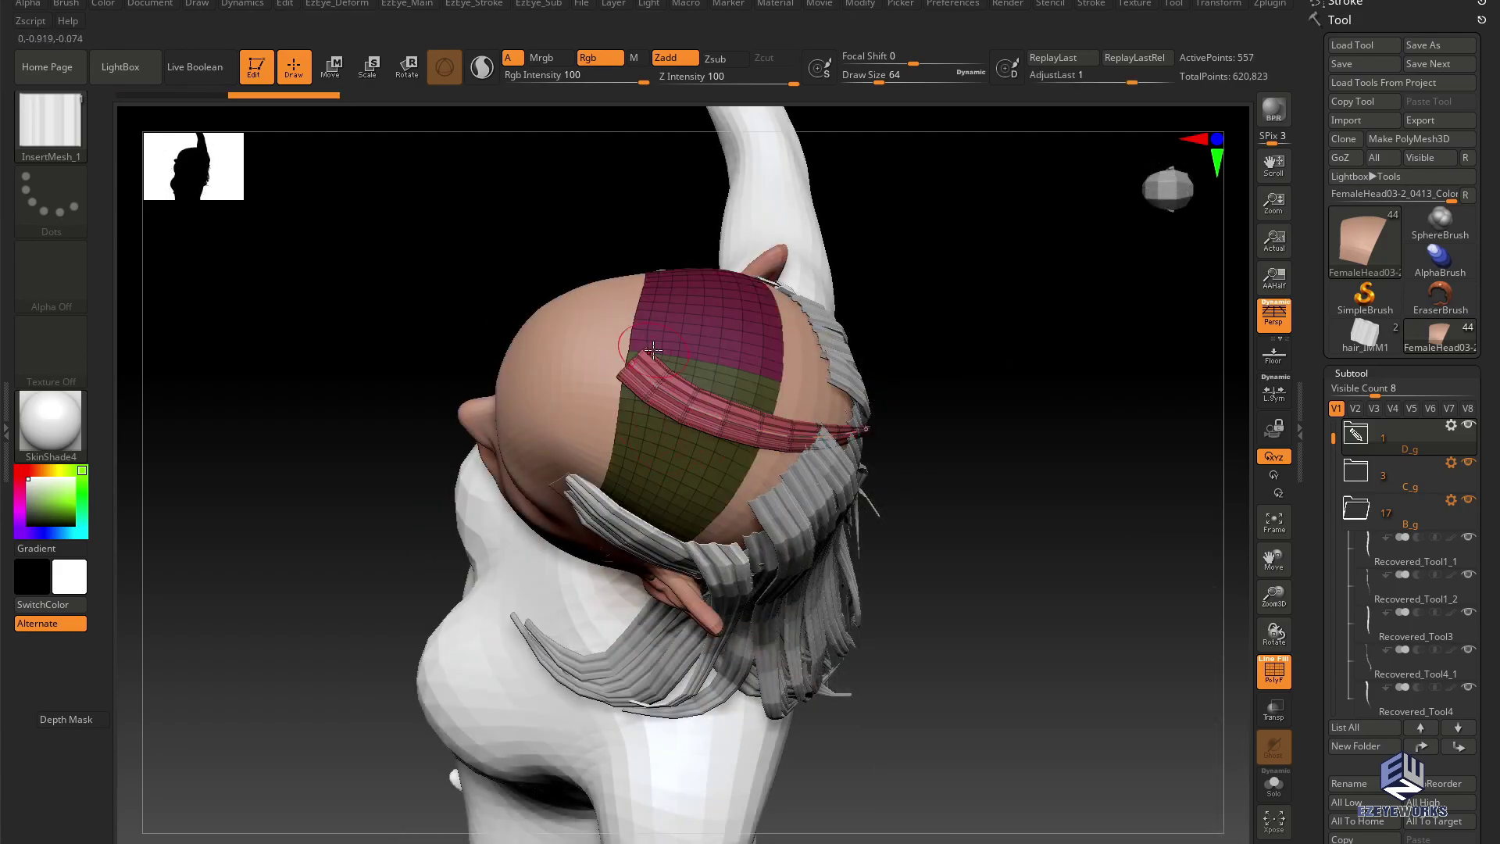
# - Reset the stroke's curve size falloff, reshape it into a shallow slope and apply it to the new top strand
pyautogui.moveTo(980, 489); pyautogui.dragTo(934, 437)
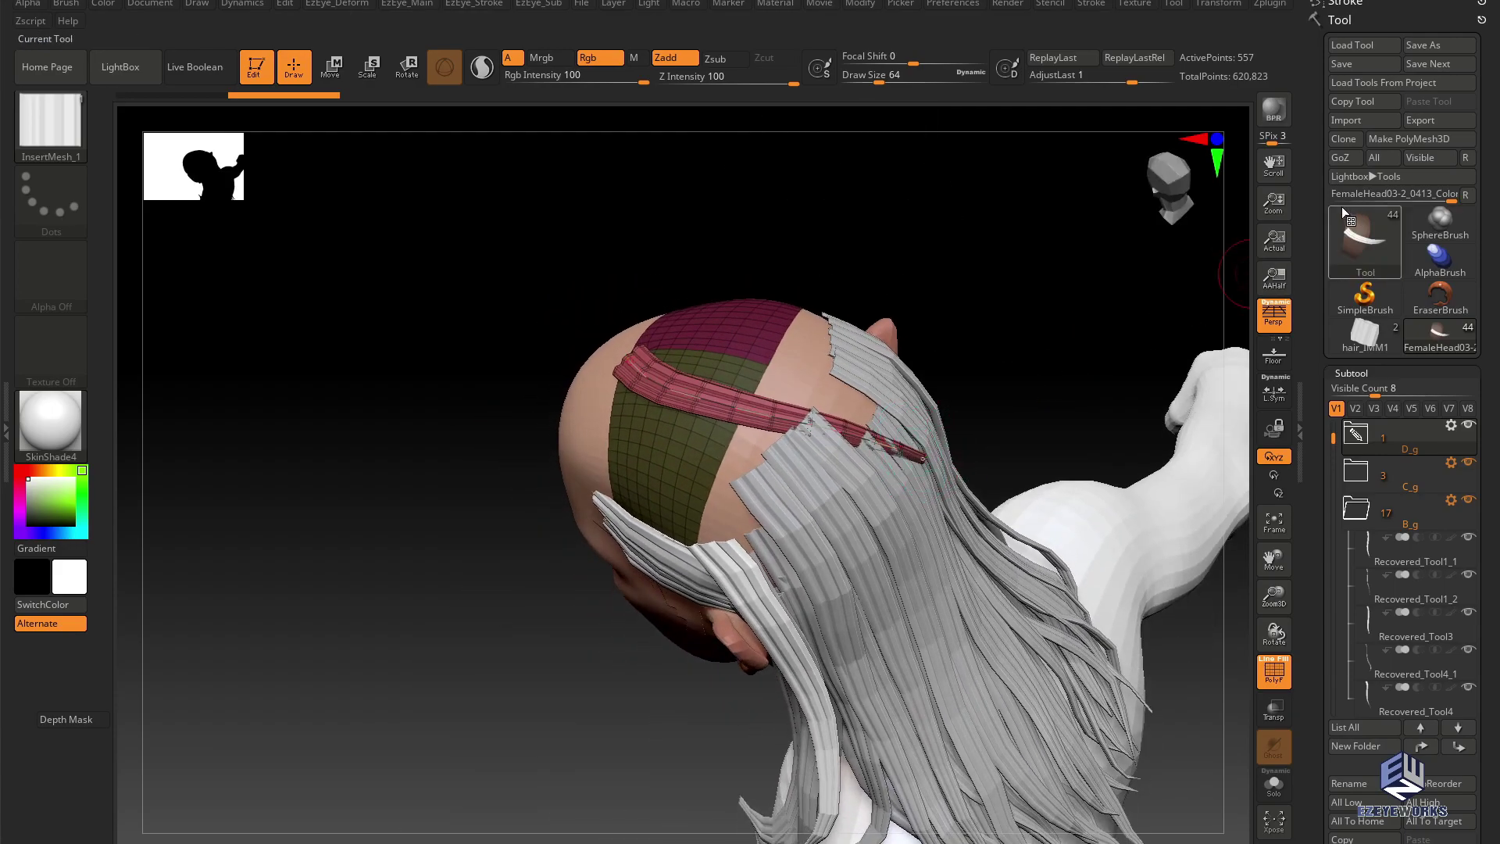
pyautogui.click(1311, 213)
pyautogui.moveTo(1323, 342); pyautogui.dragTo(1297, 287)
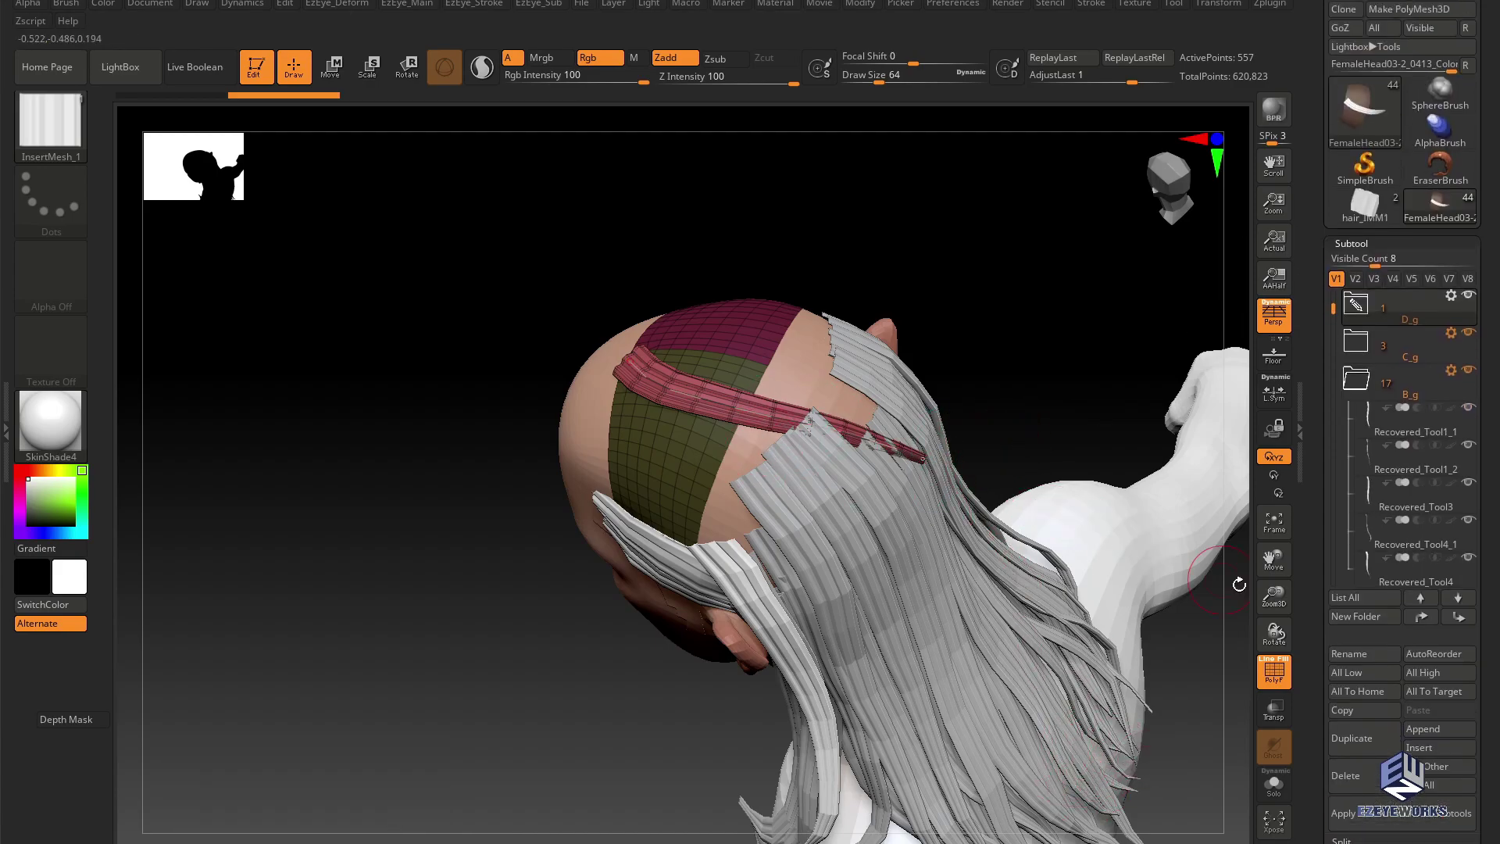
pyautogui.moveTo(1316, 627)
pyautogui.mouseDown()
pyautogui.moveTo(1330, 412)
pyautogui.moveTo(1316, 761)
pyautogui.mouseUp()
pyautogui.click(1338, 2)
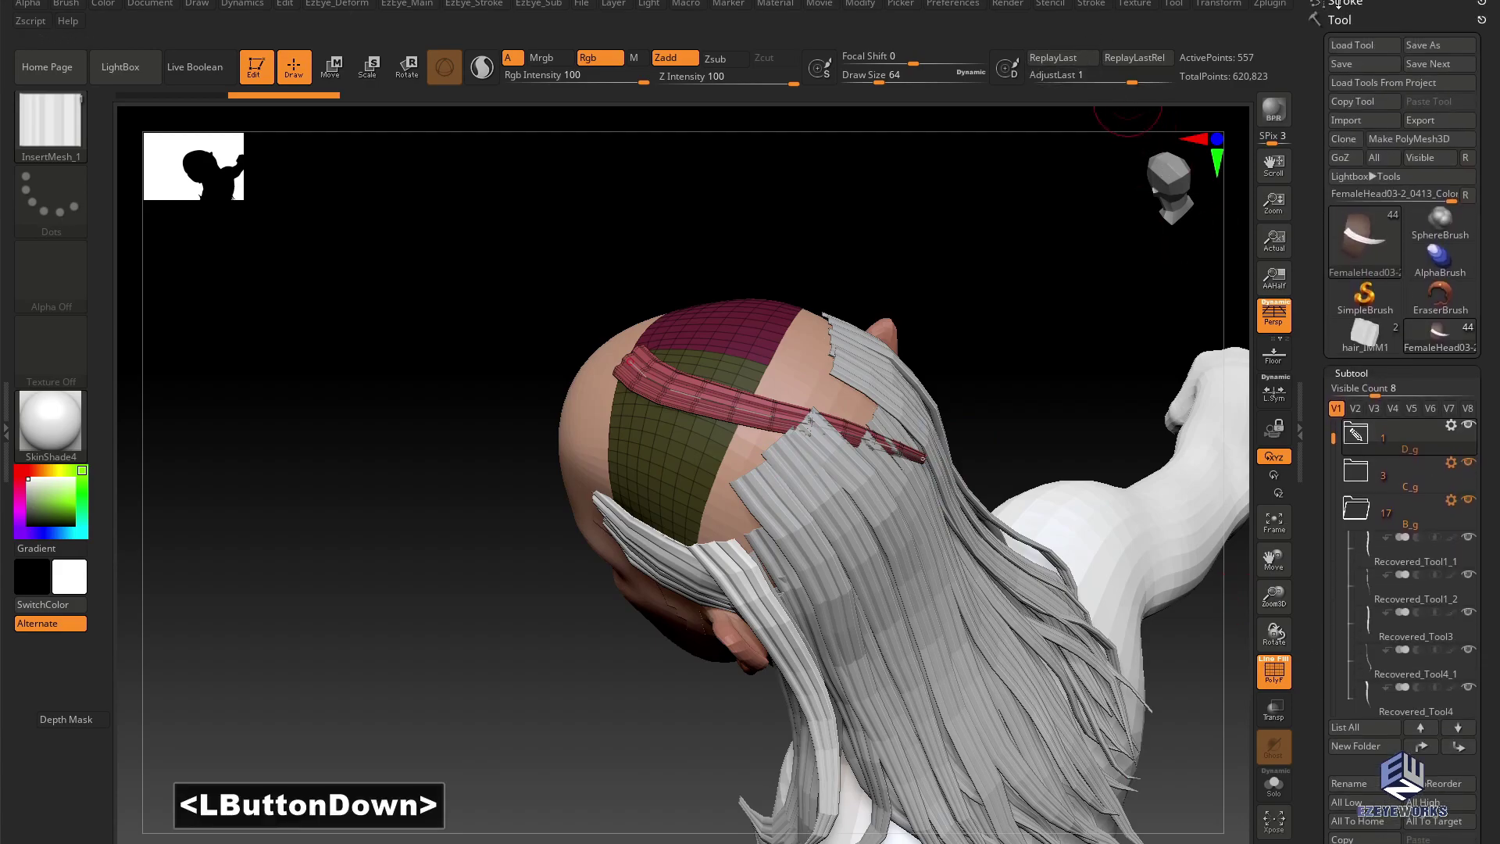
pyautogui.moveTo(1475, 521); pyautogui.dragTo(1481, 484)
pyautogui.click(1481, 484)
pyautogui.click(1381, 569)
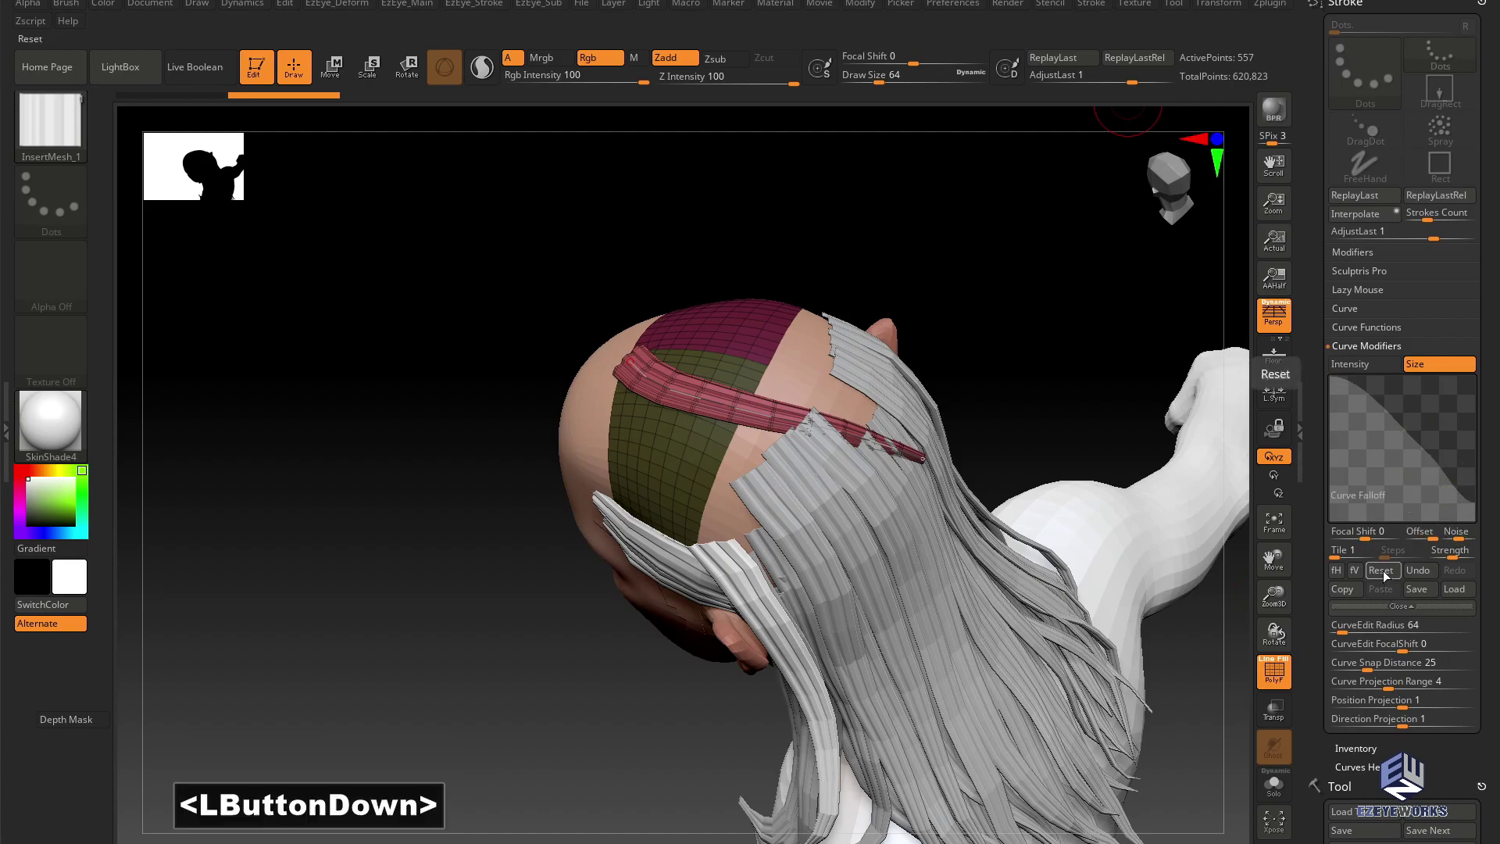
pyautogui.moveTo(1334, 518); pyautogui.dragTo(1332, 384)
pyautogui.moveTo(1474, 378); pyautogui.dragTo(1476, 415)
pyautogui.moveTo(928, 316); pyautogui.dragTo(847, 347)
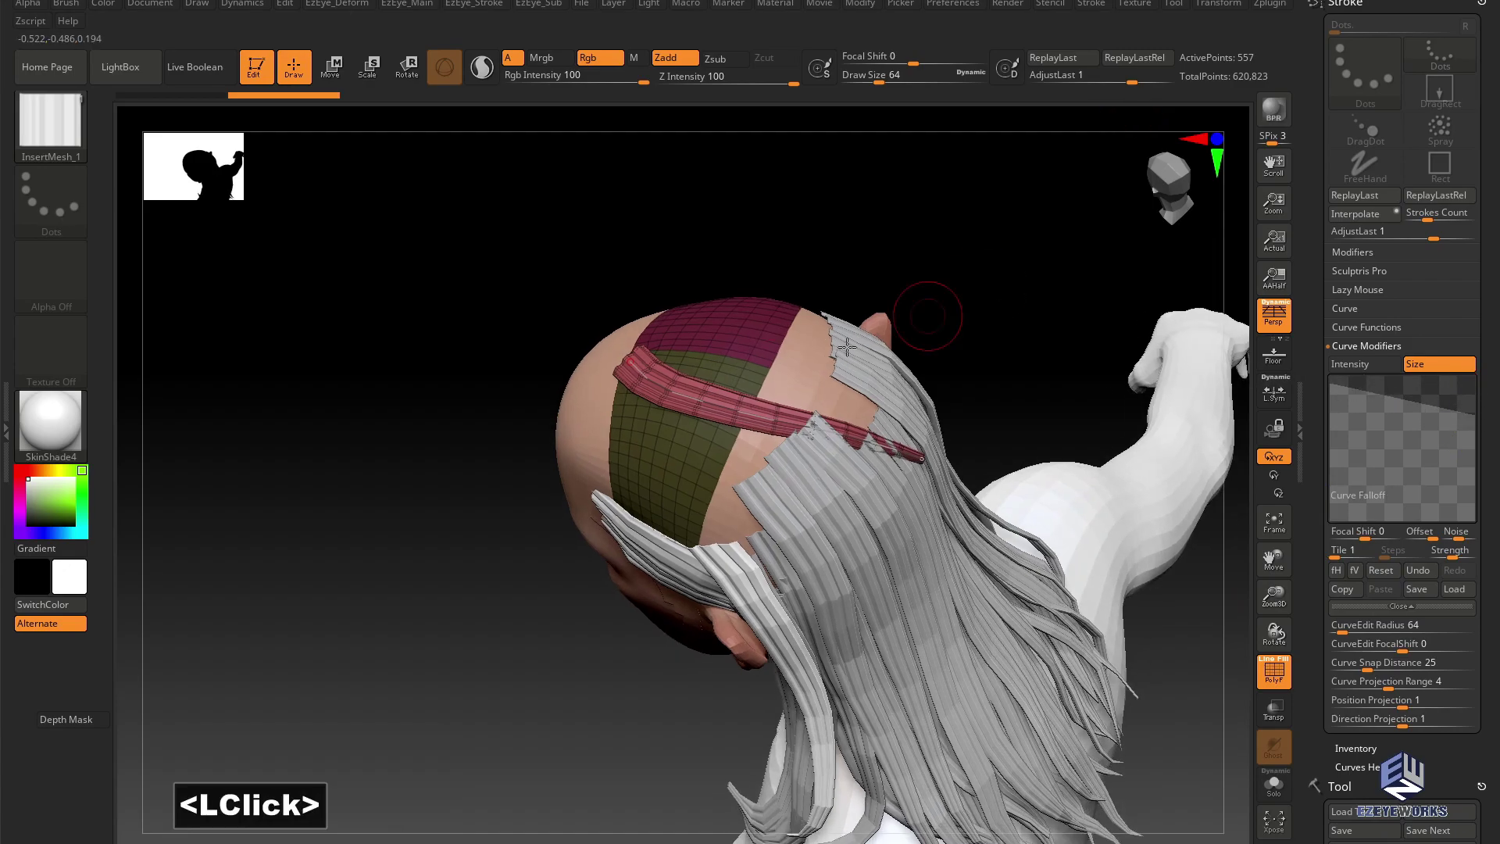
pyautogui.click(711, 407)
# - Split the new strand from the top scalp section by its masked points
pyautogui.moveTo(937, 330); pyautogui.dragTo(969, 293)
pyautogui.moveTo(1058, 359)
pyautogui.keyDown('alt'); pyautogui.mouseDown()
pyautogui.moveTo(1028, 312)
pyautogui.moveTo(1005, 385)
pyautogui.moveTo(760, 514)
pyautogui.mouseUp(); pyautogui.keyUp('alt')
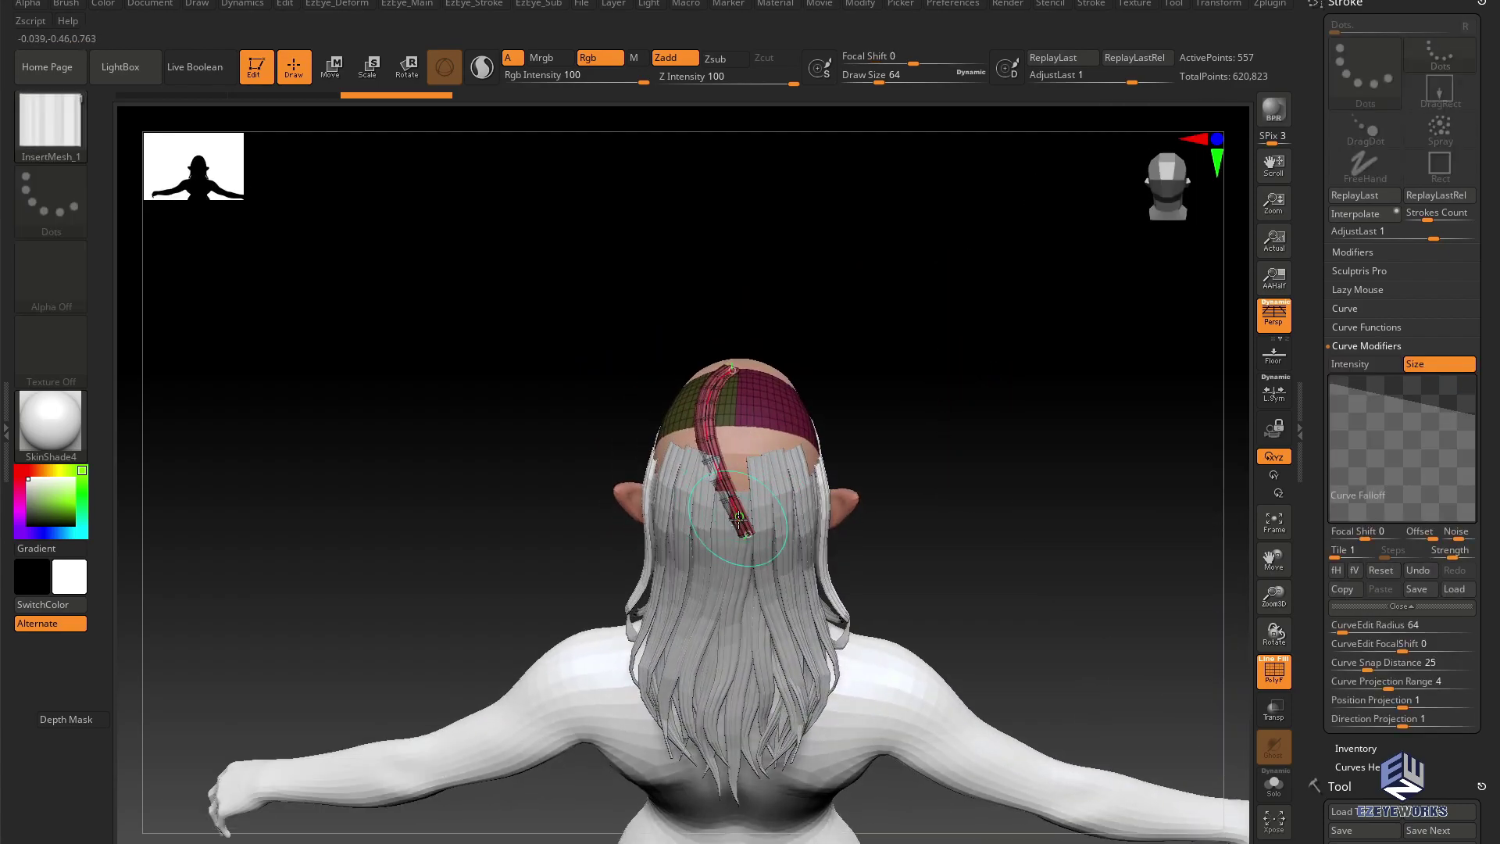
pyautogui.hotkey('alt', 's')
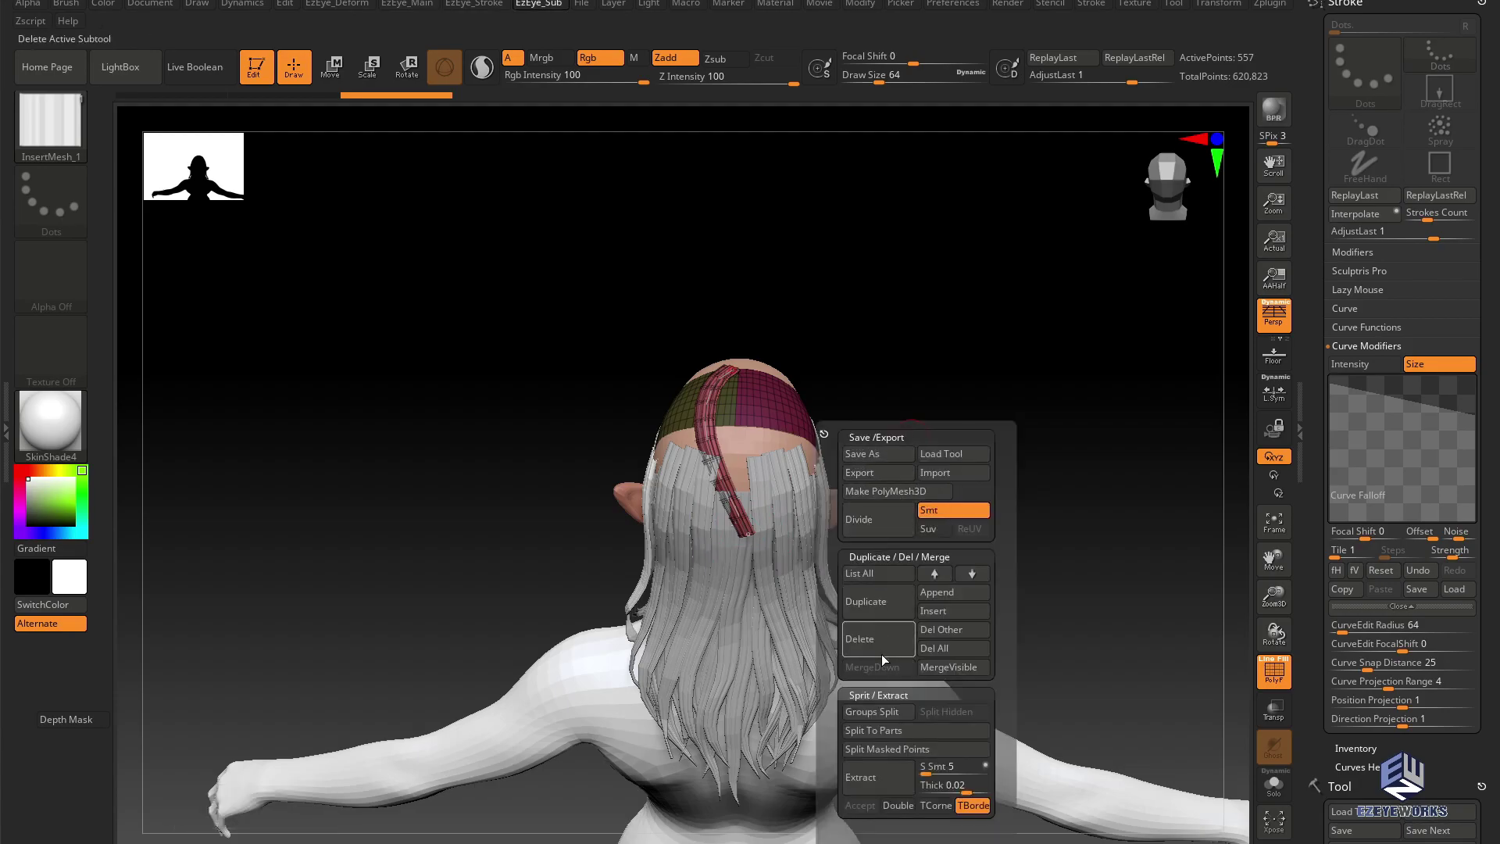
pyautogui.click(889, 751)
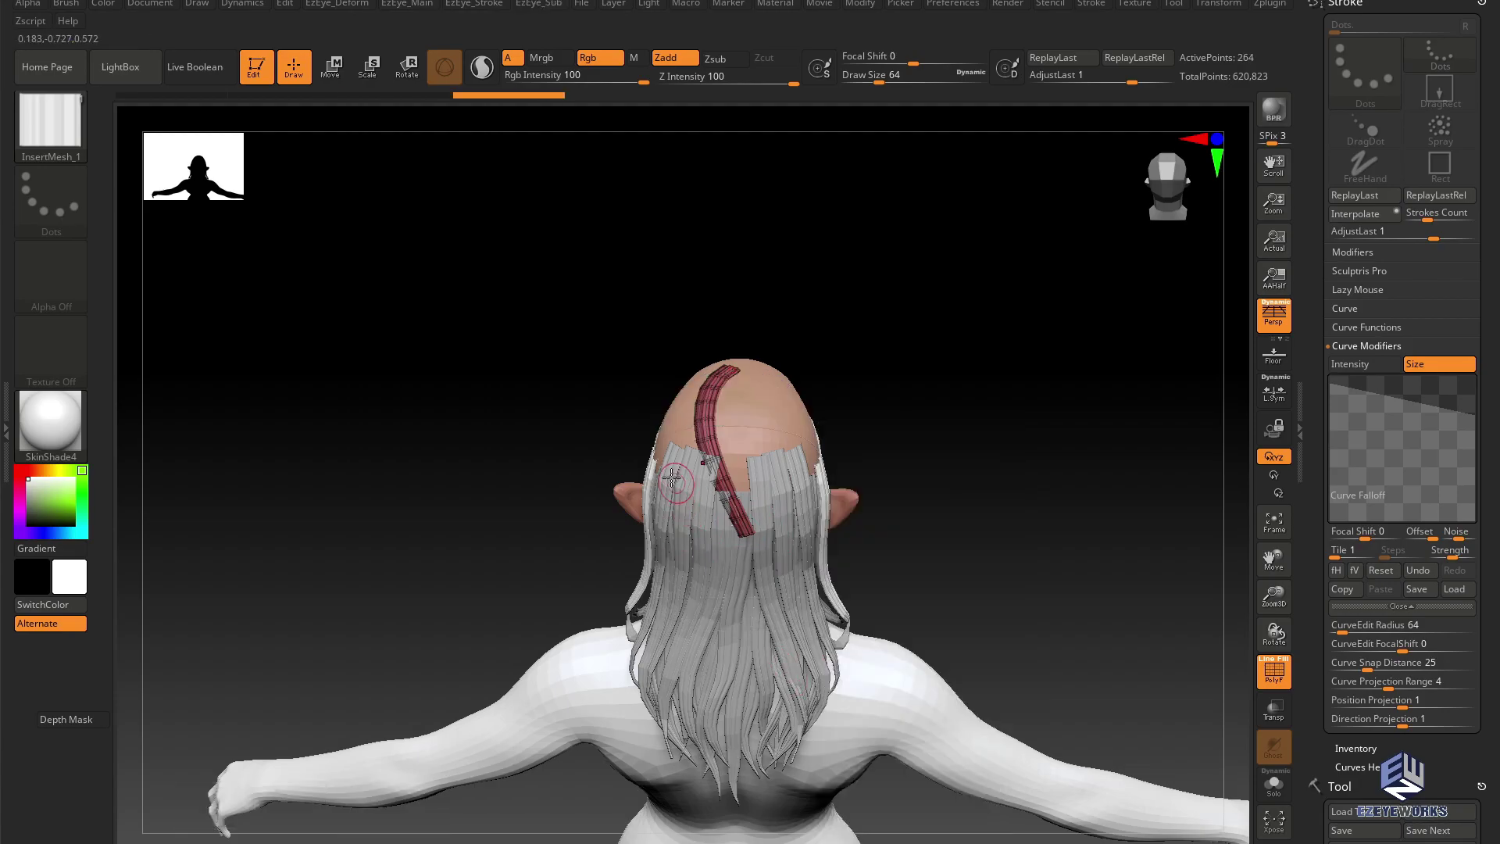
# - Shape the new top strand toward the back hair with the Move brush, reducing the draw size from about 268 to 240, and hide the polyframe
pyautogui.press('space')
pyautogui.moveTo(566, 435); pyautogui.dragTo(583, 436)
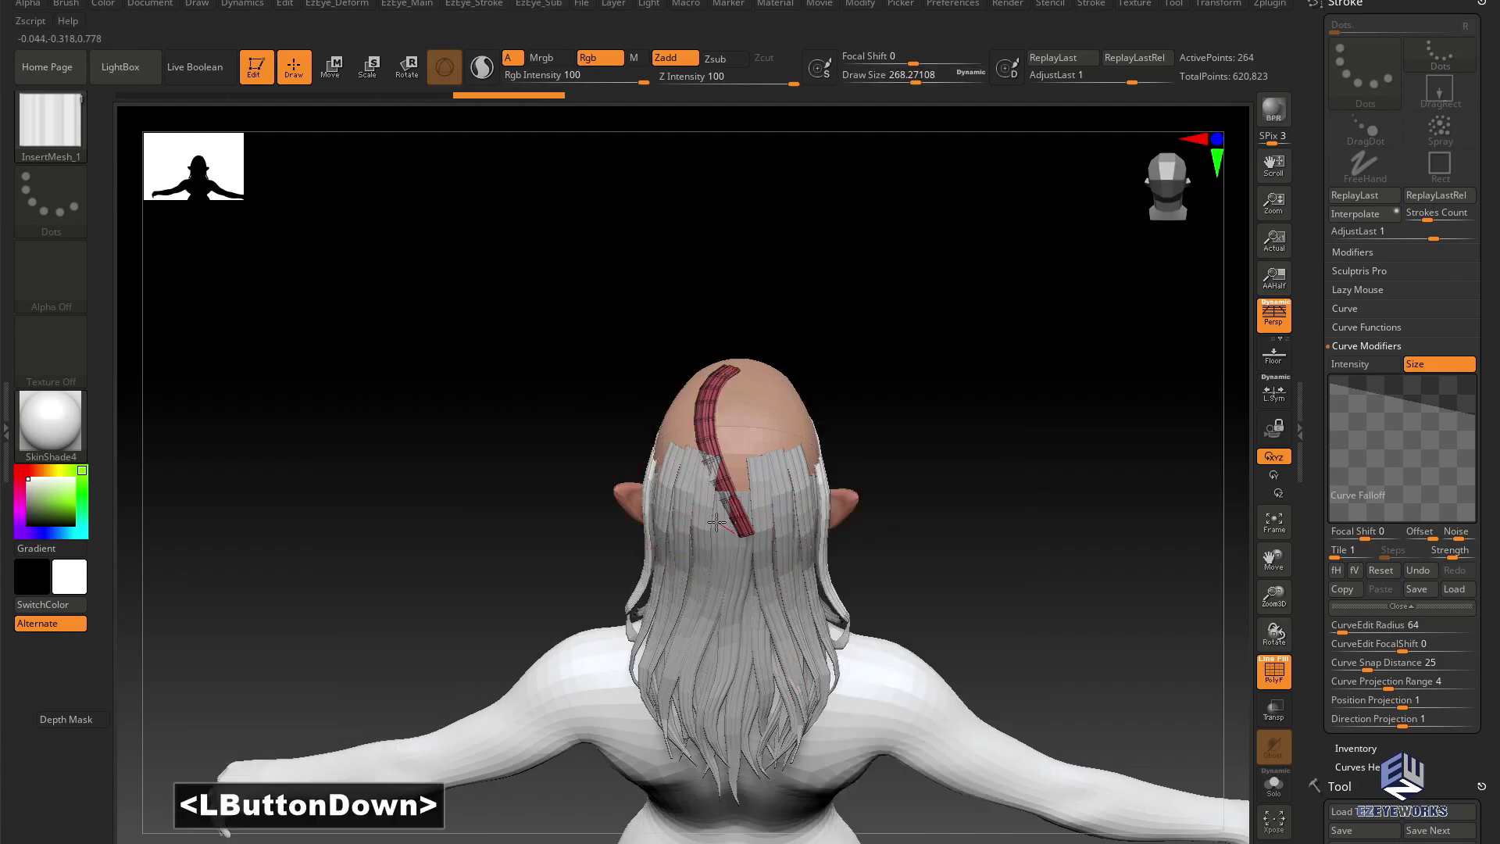
pyautogui.press('1')
pyautogui.moveTo(951, 489); pyautogui.dragTo(988, 425)
pyautogui.moveTo(625, 344)
pyautogui.mouseDown()
pyautogui.moveTo(519, 295)
pyautogui.moveTo(740, 476)
pyautogui.mouseUp()
pyautogui.press('[')
pyautogui.press('[')
pyautogui.moveTo(744, 528)
pyautogui.mouseDown()
pyautogui.moveTo(735, 480)
pyautogui.moveTo(758, 511)
pyautogui.moveTo(754, 500)
pyautogui.mouseUp()
pyautogui.press('[')
pyautogui.press('[')
pyautogui.moveTo(703, 470); pyautogui.dragTo(735, 492, button='right')
pyautogui.press('[')
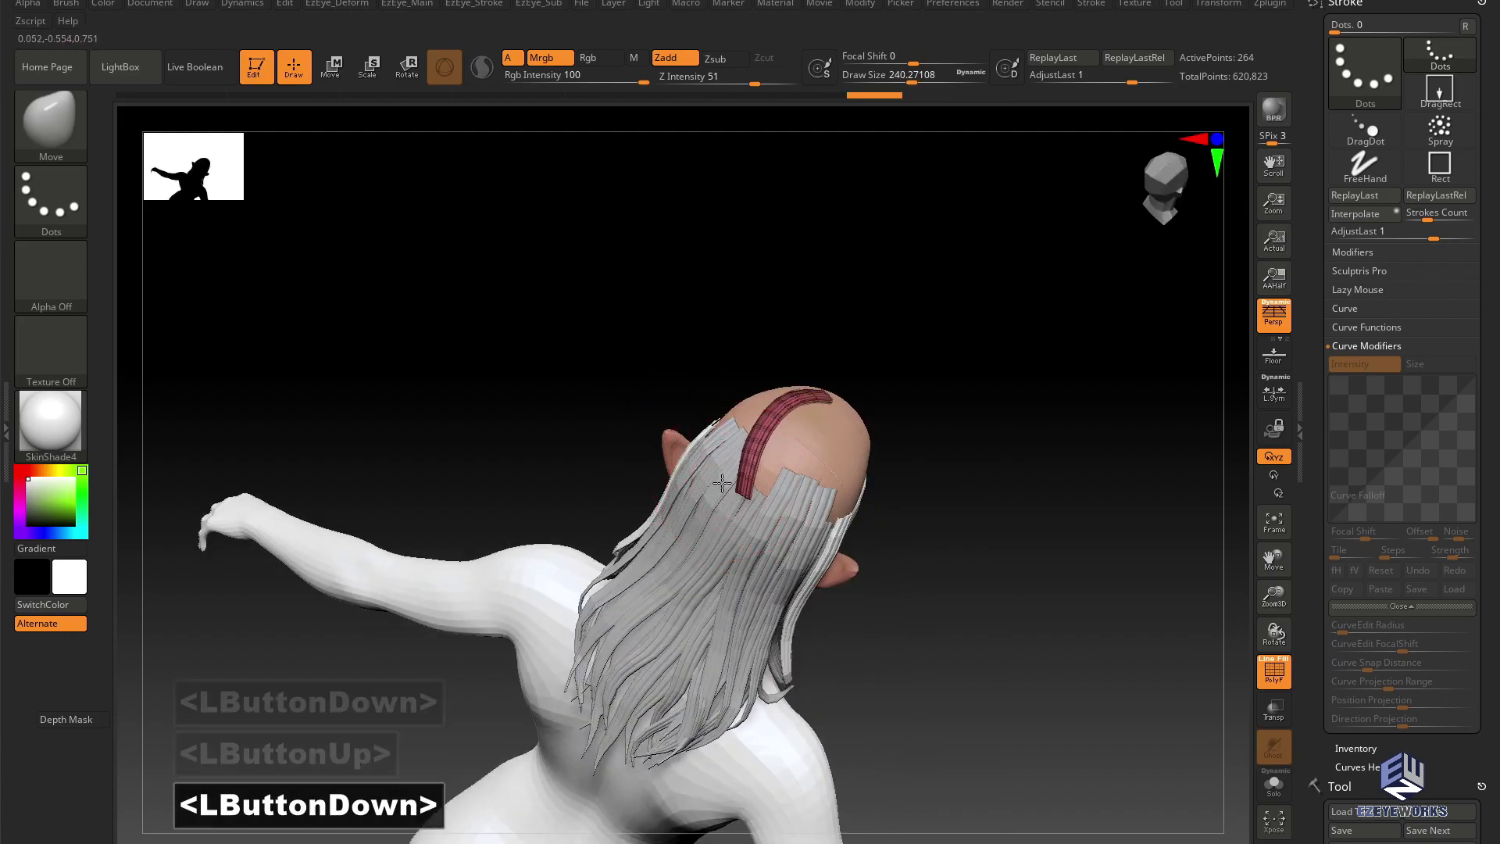
pyautogui.hotkey('shift', 'f')
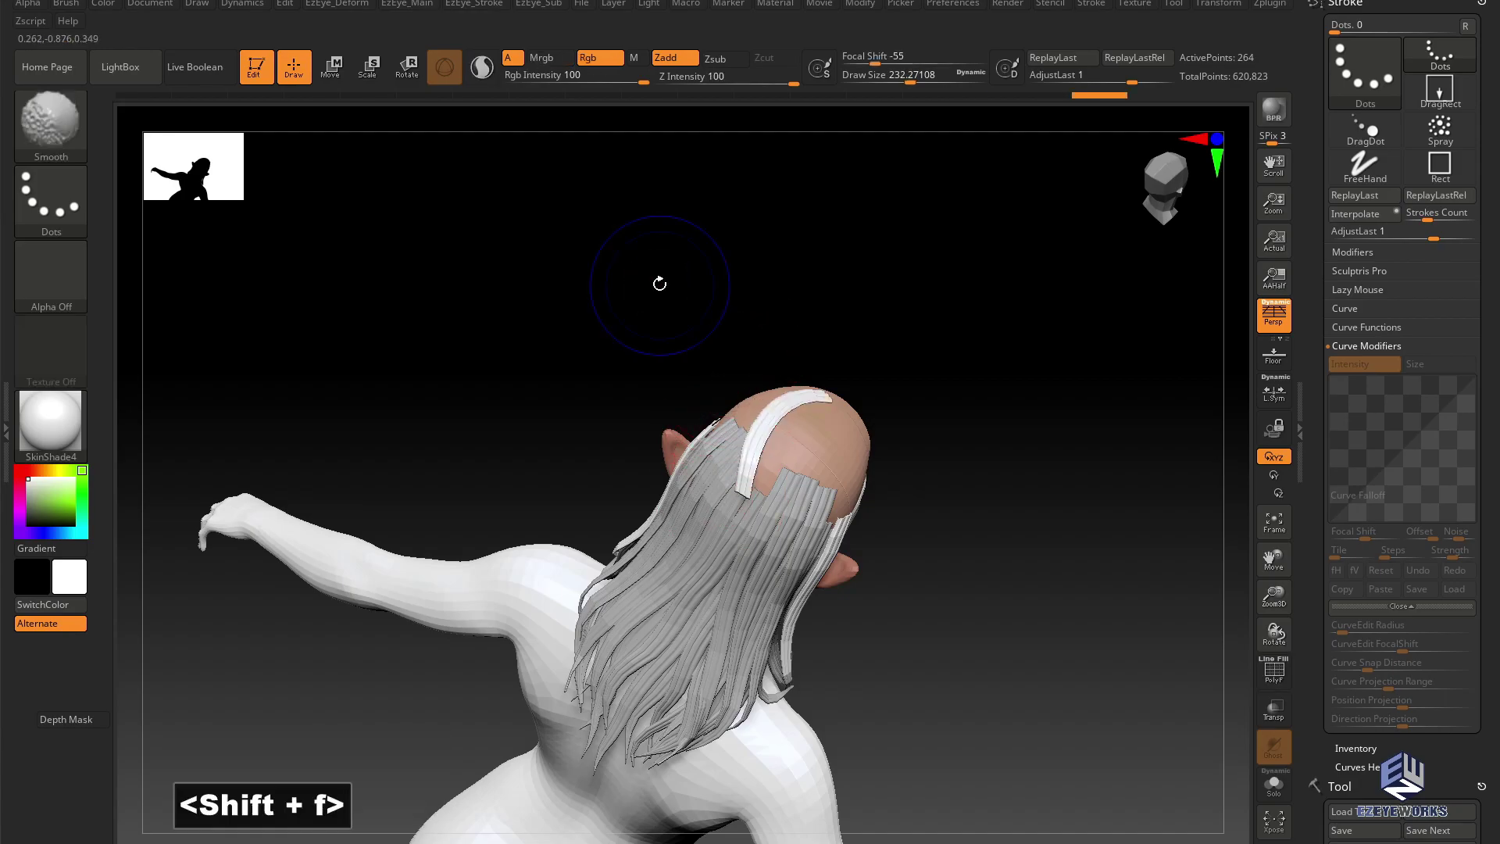
# - Shape the first top strand against the scalp with the Move brush, reducing the draw size to about 177
pyautogui.keyDown('shift'); pyautogui.moveTo(586, 325); pyautogui.dragTo(763, 459); pyautogui.keyUp('shift')
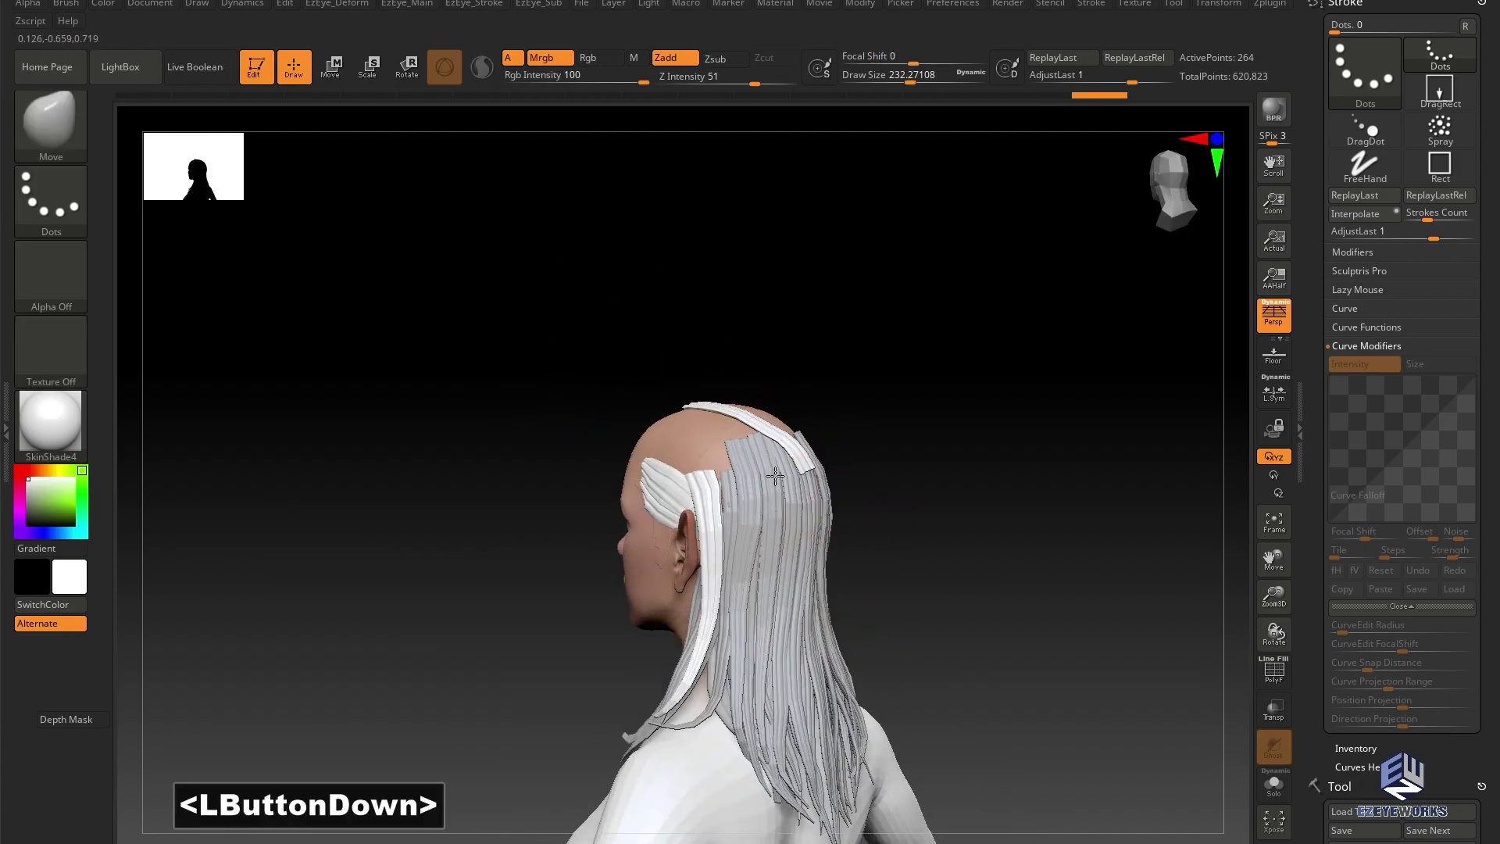
pyautogui.moveTo(738, 436); pyautogui.dragTo(786, 430, button='right')
pyautogui.moveTo(765, 426)
pyautogui.mouseDown()
pyautogui.moveTo(790, 451)
pyautogui.moveTo(730, 420)
pyautogui.mouseUp()
pyautogui.press('s')
pyautogui.moveTo(539, 383)
pyautogui.mouseDown()
pyautogui.moveTo(652, 367)
pyautogui.moveTo(583, 348)
pyautogui.moveTo(680, 402)
pyautogui.moveTo(680, 348)
pyautogui.mouseUp()
pyautogui.moveTo(656, 402); pyautogui.dragTo(664, 367)
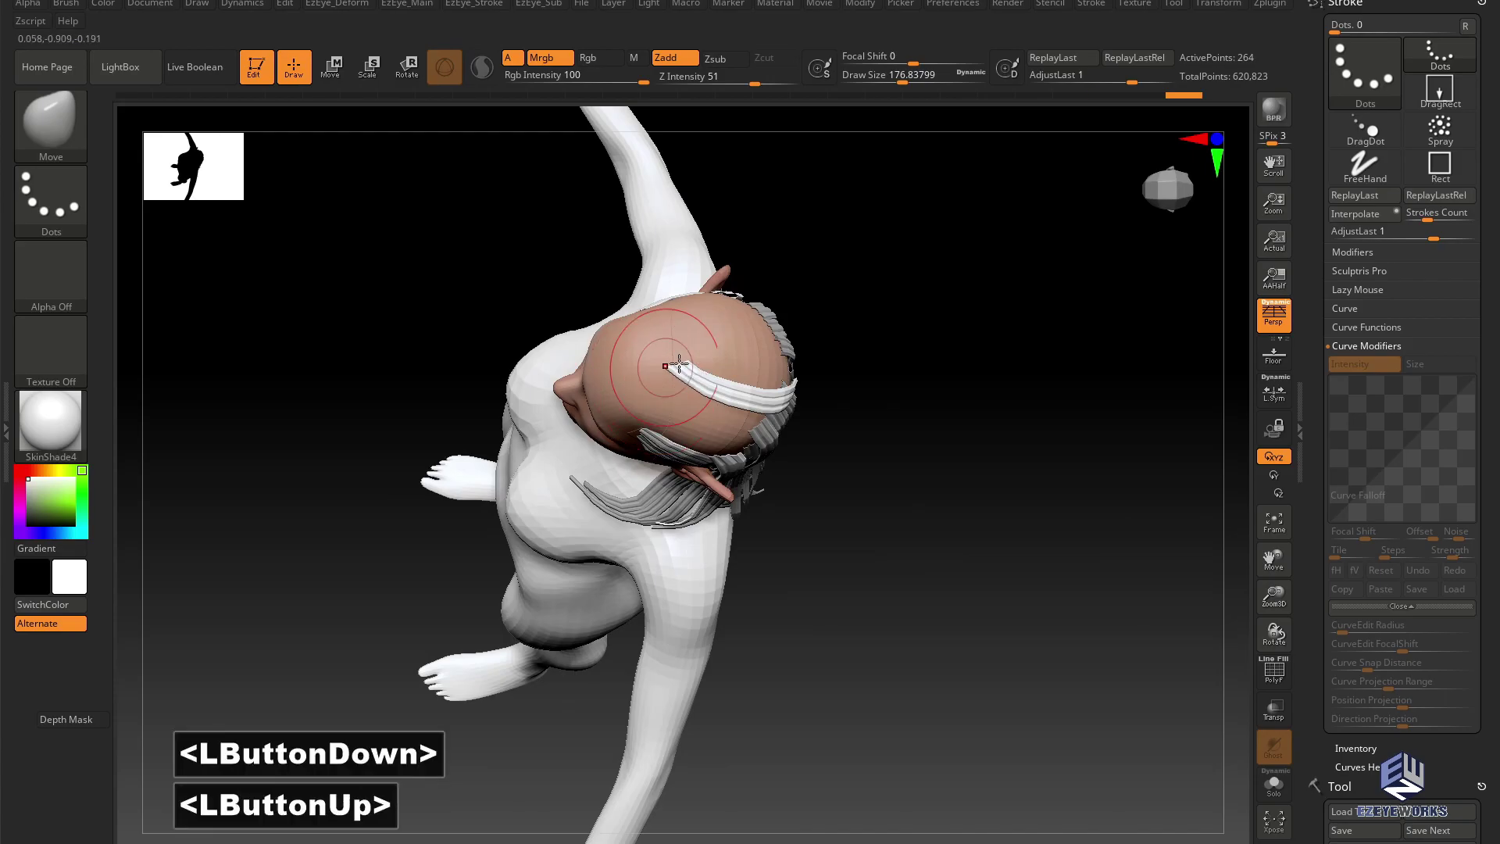
pyautogui.click(747, 422)
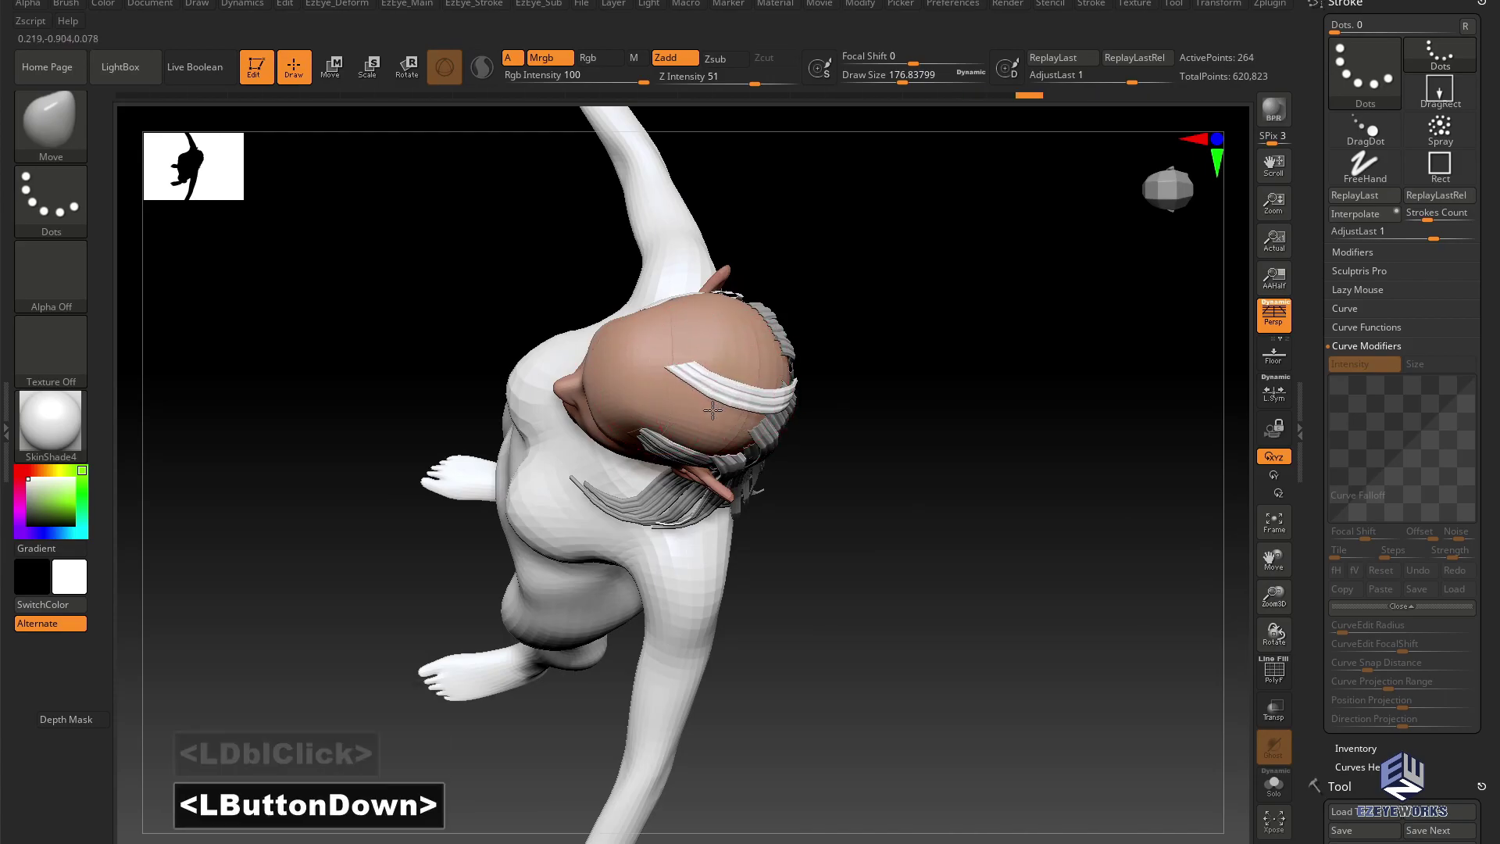
pyautogui.moveTo(669, 418)
pyautogui.mouseDown()
pyautogui.moveTo(897, 338)
pyautogui.moveTo(724, 426)
pyautogui.mouseUp()
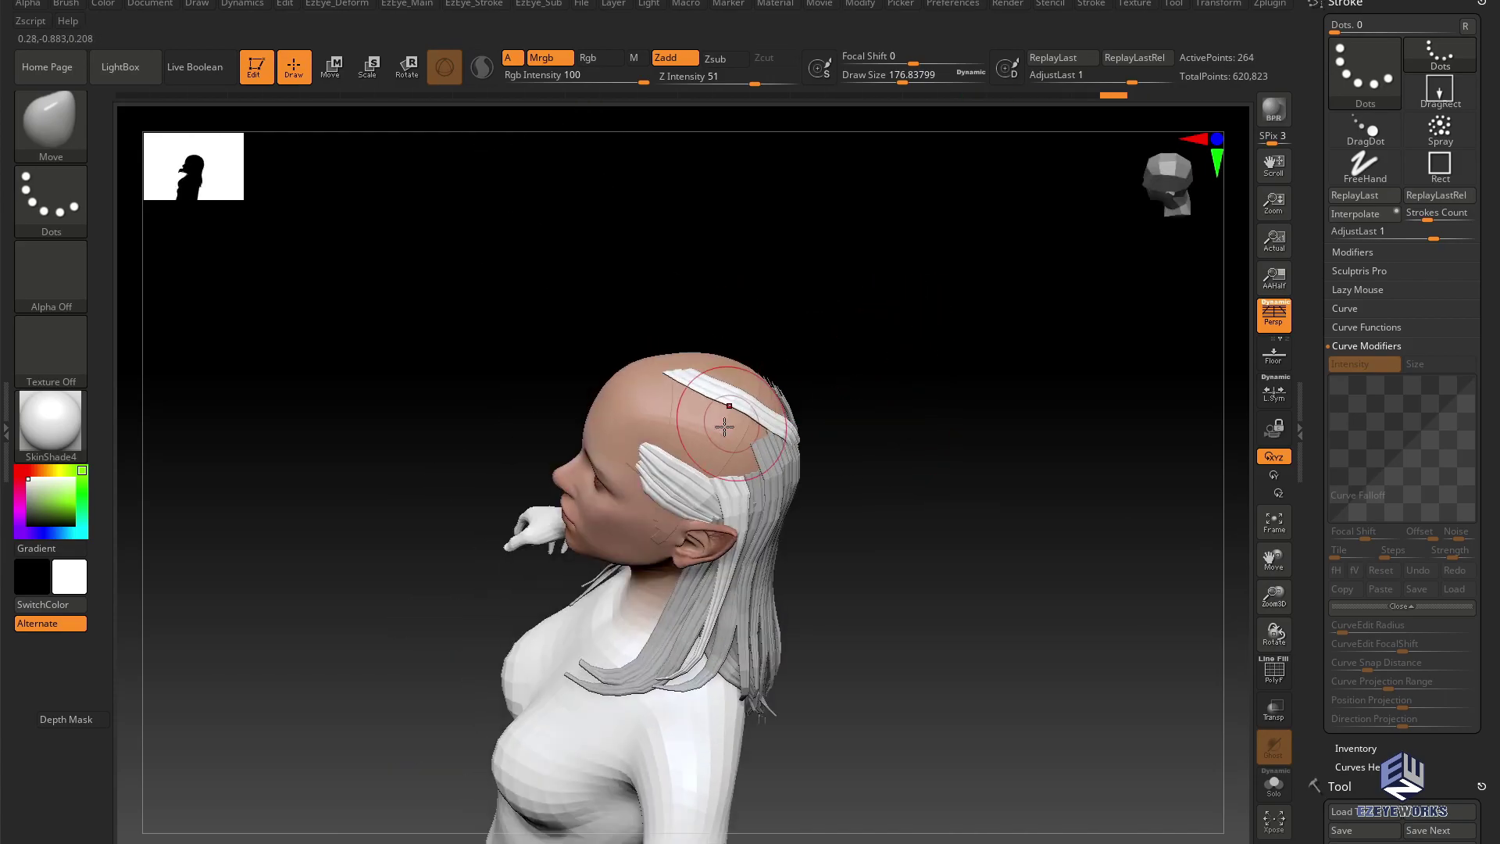
pyautogui.press('space')
# - Draw a further strand across the top scalp section with InsertMesh_1 at draw size 66 and split it off by its masked points
pyautogui.click(756, 427)
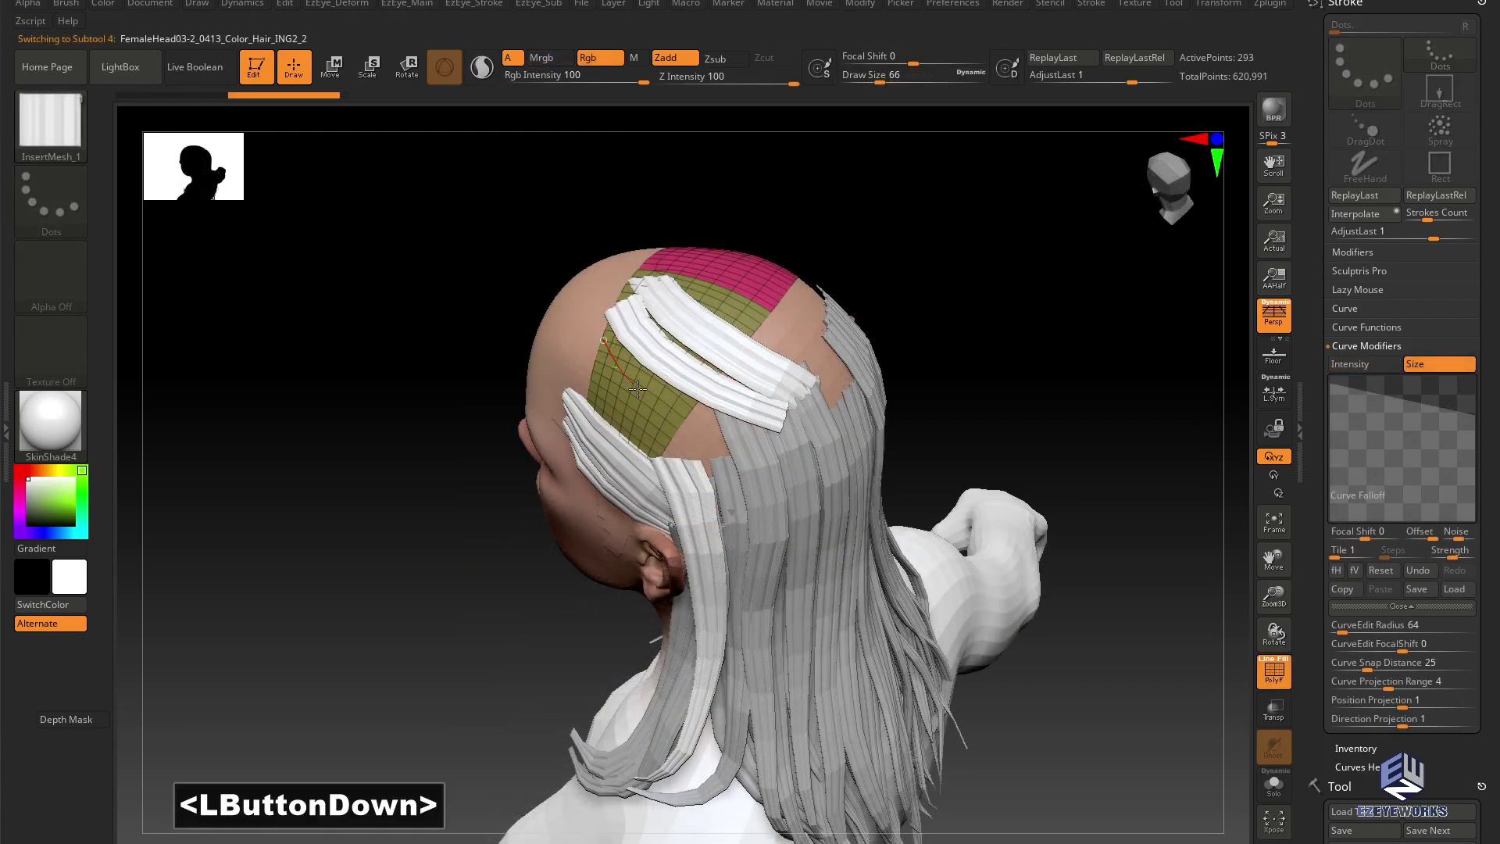
pyautogui.moveTo(793, 432); pyautogui.dragTo(793, 432)
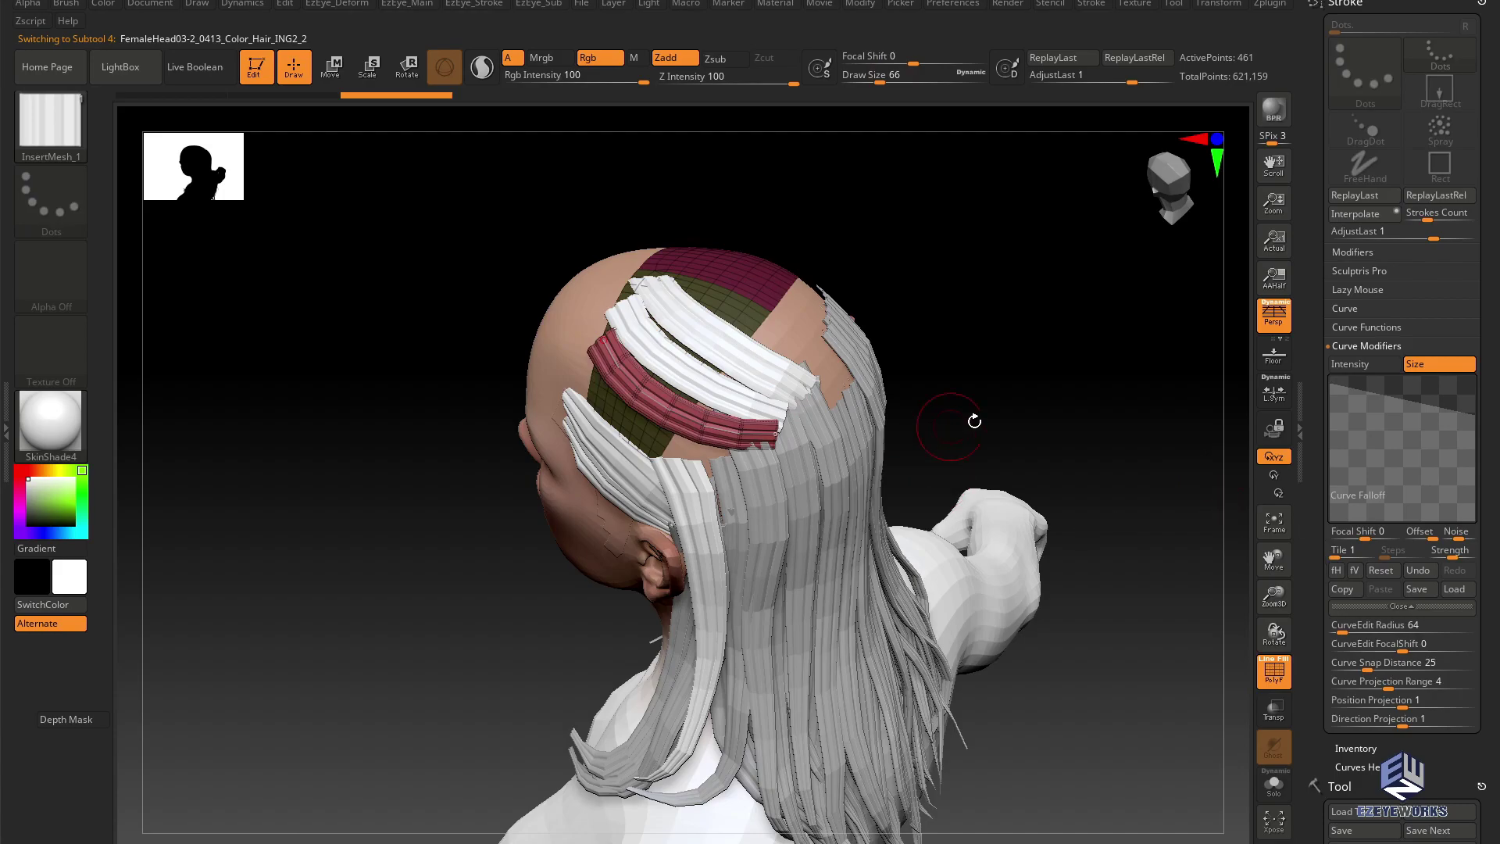
pyautogui.moveTo(974, 421); pyautogui.dragTo(1028, 409)
pyautogui.press('alt')
pyautogui.click(998, 727)
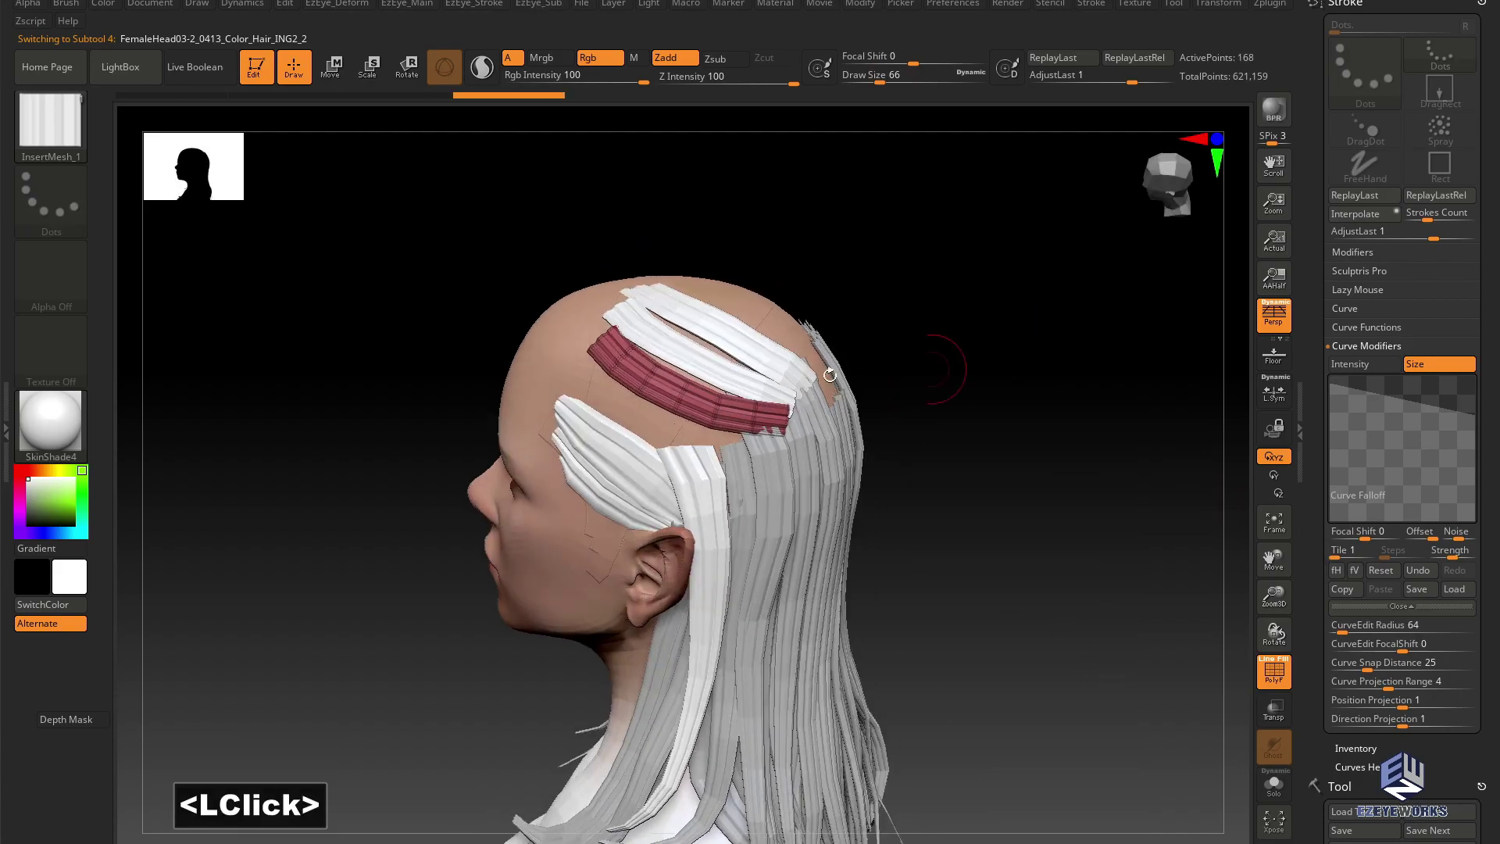
# - Select the top scalp section, draw a strand along its lower edge at draw size 66, and split it off by its masked points
pyautogui.keyDown('alt'); pyautogui.click(618, 406); pyautogui.keyUp('alt')
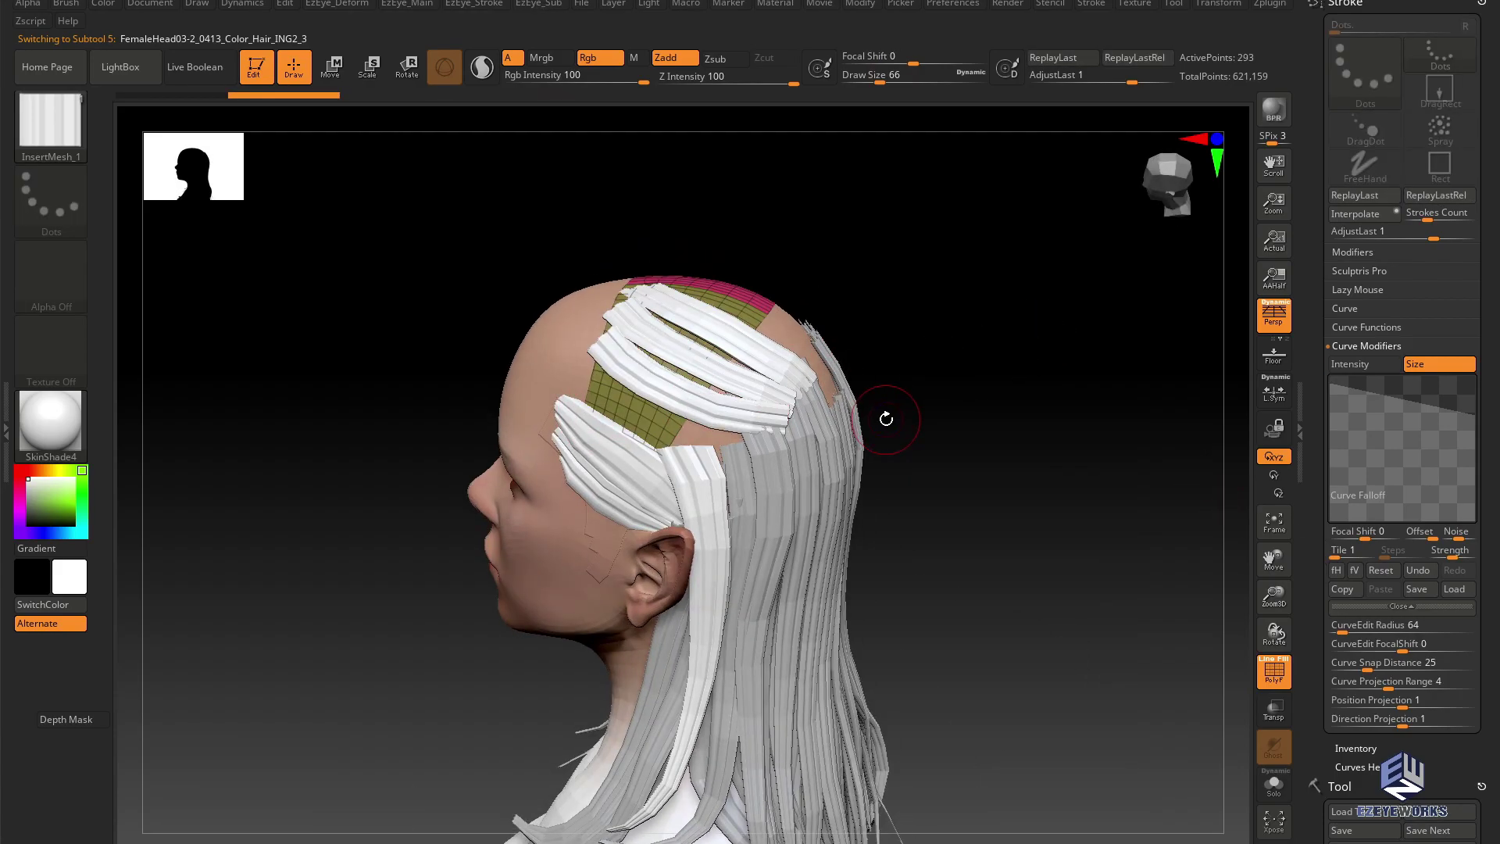
pyautogui.moveTo(596, 382); pyautogui.dragTo(627, 410)
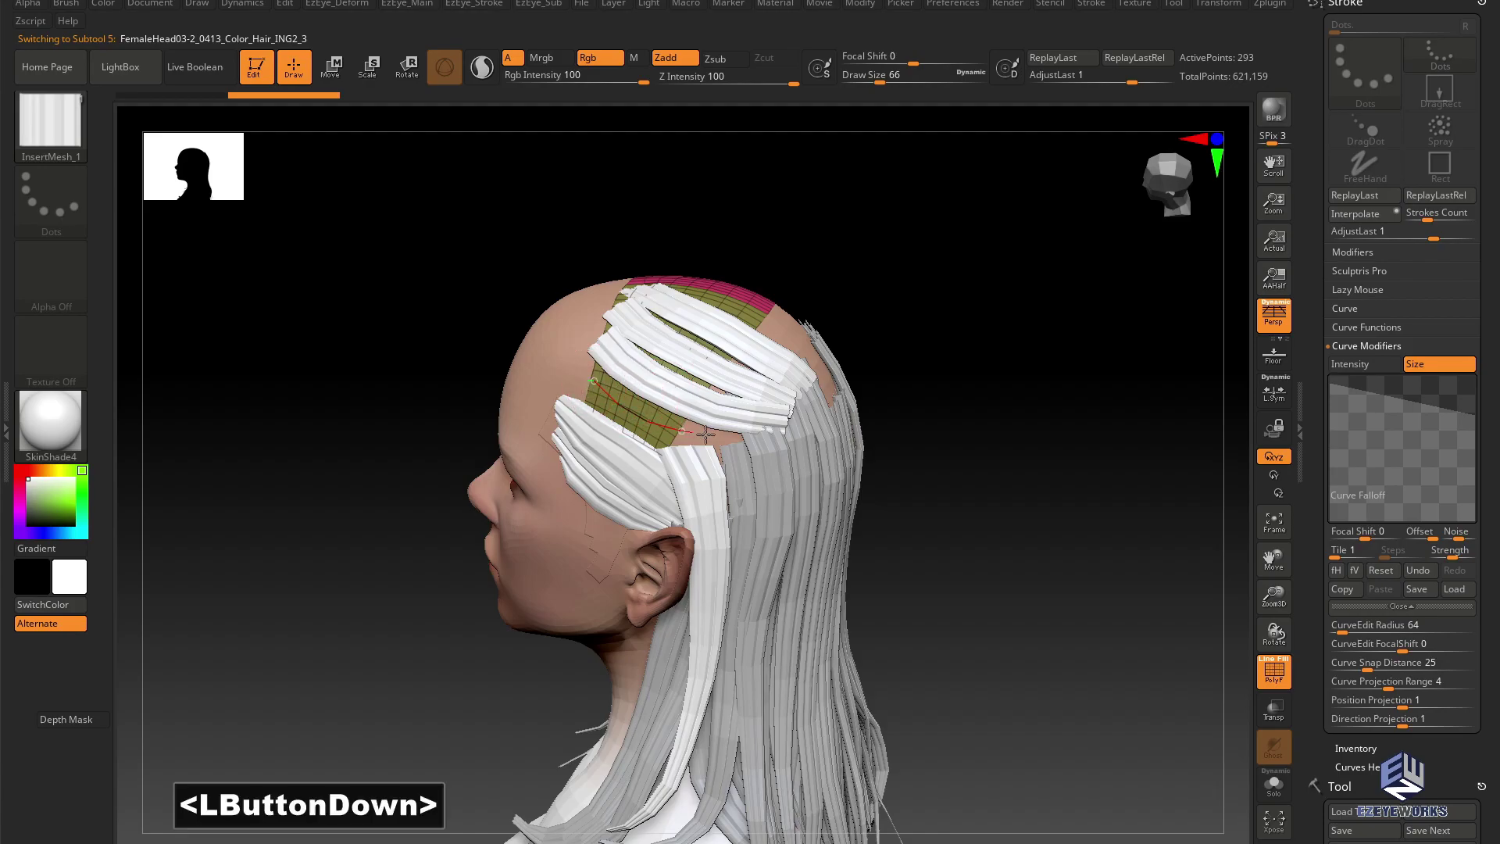
pyautogui.moveTo(706, 435); pyautogui.dragTo(788, 438)
pyautogui.moveTo(968, 462); pyautogui.dragTo(959, 472)
pyautogui.hotkey('alt', '1')
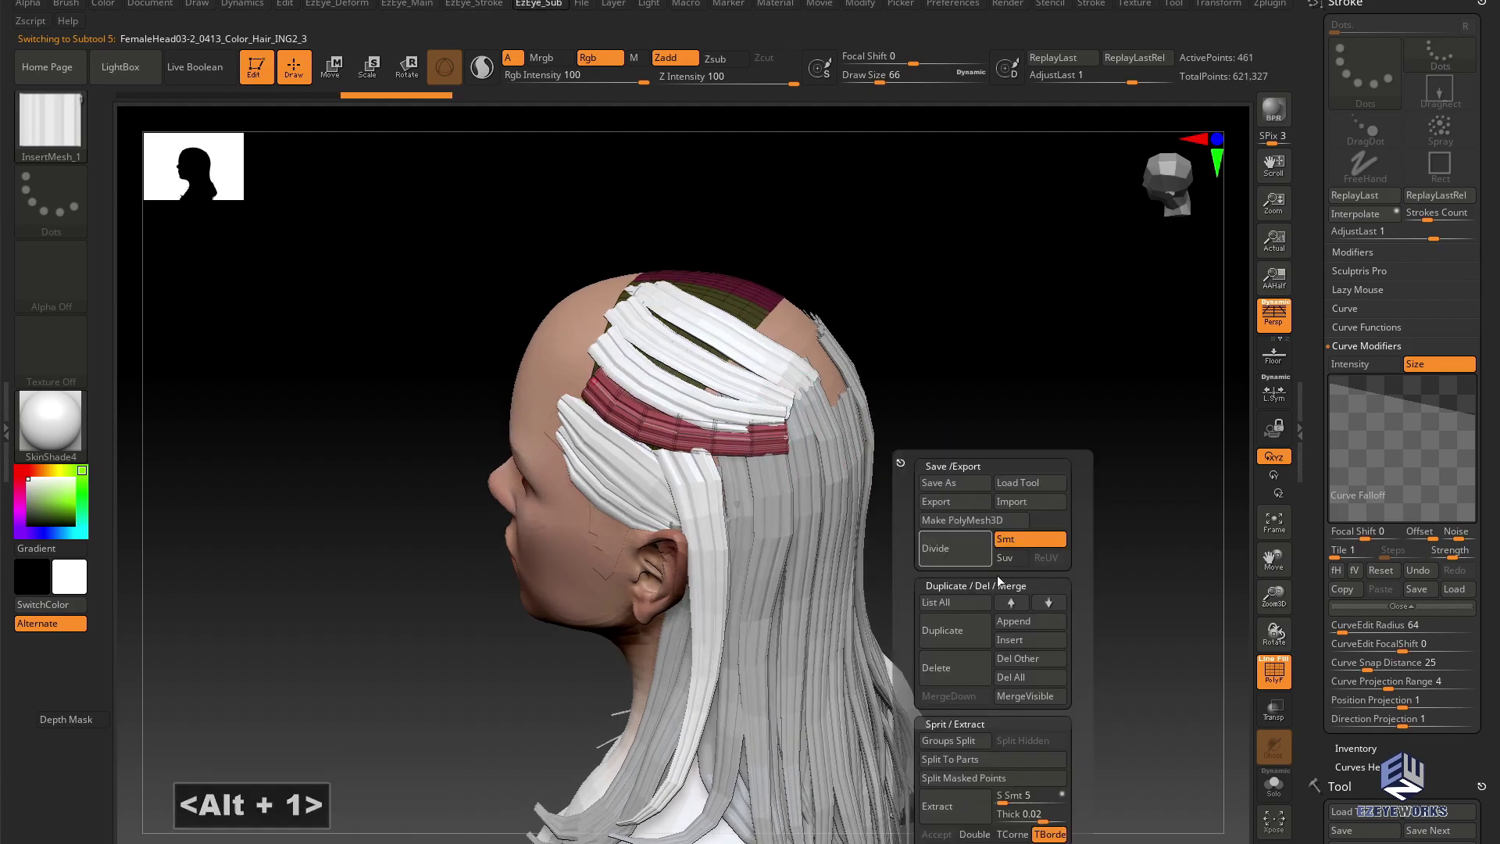
pyautogui.click(963, 777)
pyautogui.hotkey('shift', 'f')
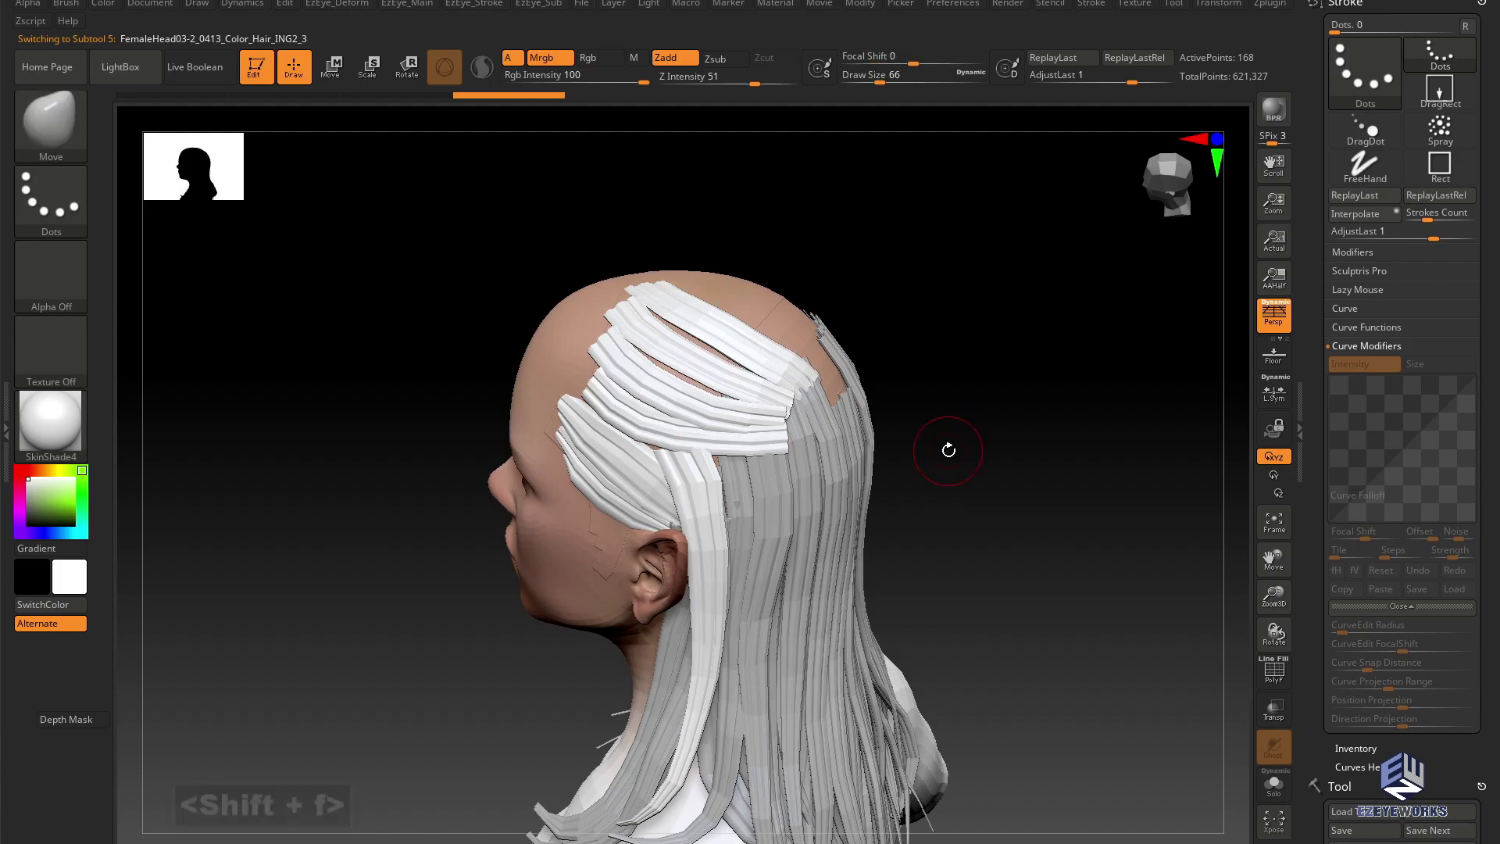
# - Shape the front of the new lower strand over the temple hair with the Move brush, raising the draw size to about 102
pyautogui.moveTo(949, 450); pyautogui.dragTo(971, 419)
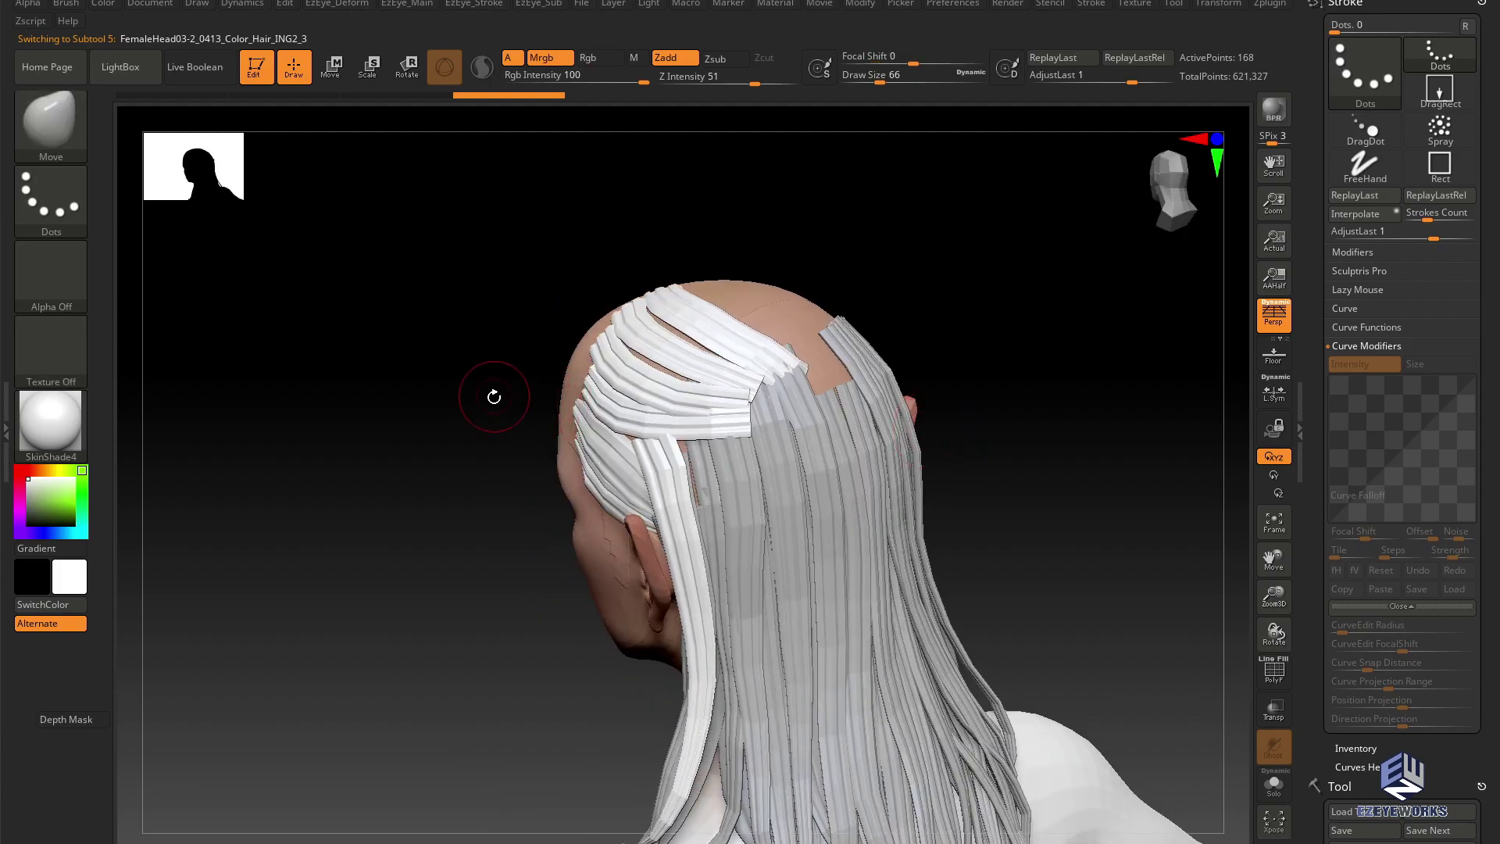
pyautogui.moveTo(490, 392); pyautogui.dragTo(625, 453)
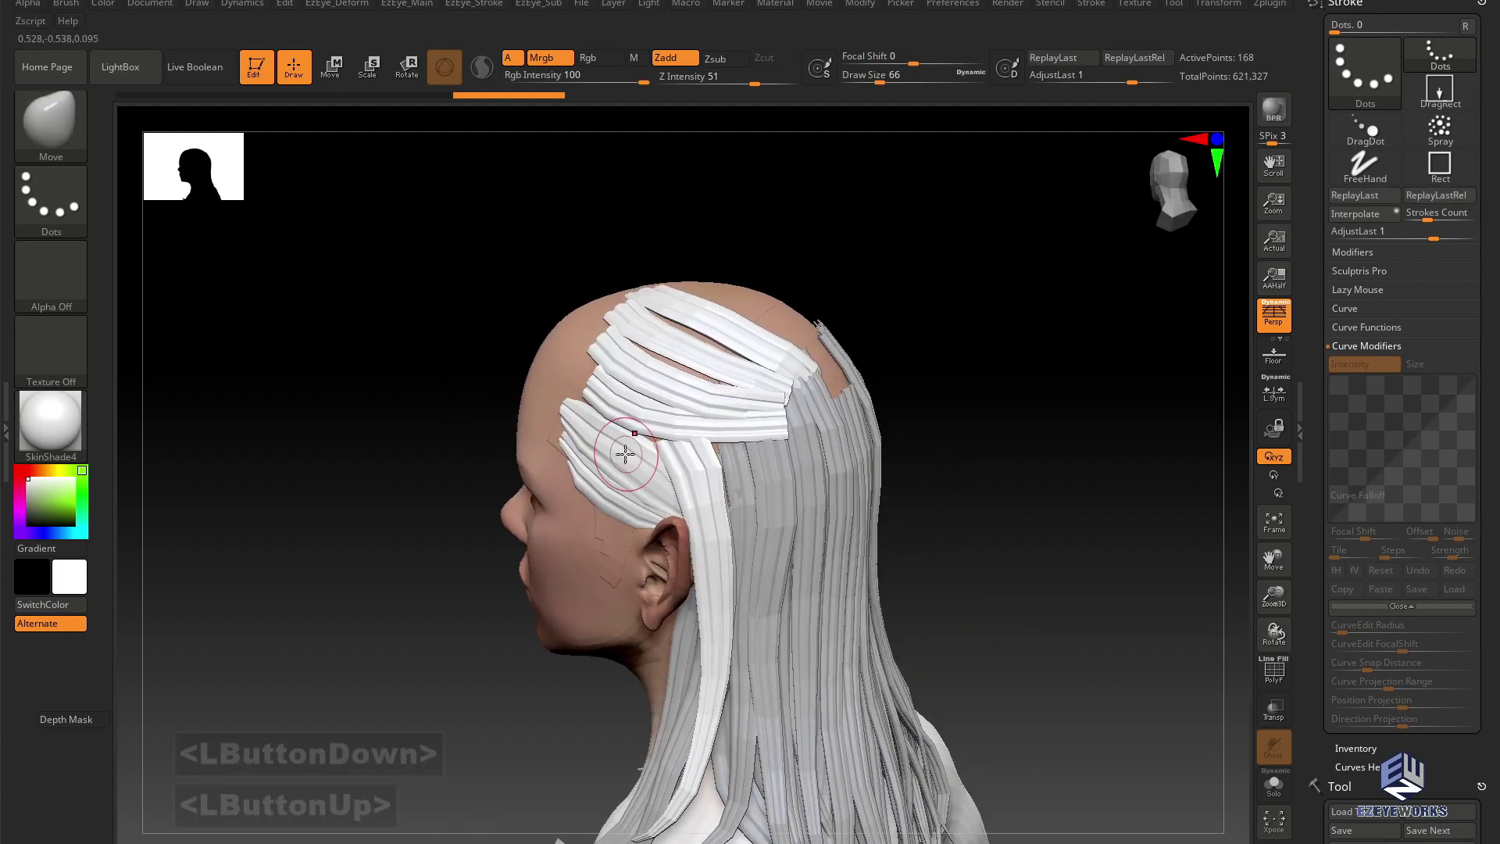
pyautogui.moveTo(419, 435)
pyautogui.mouseDown()
pyautogui.moveTo(602, 457)
pyautogui.moveTo(557, 419)
pyautogui.mouseUp()
pyautogui.click(557, 419)
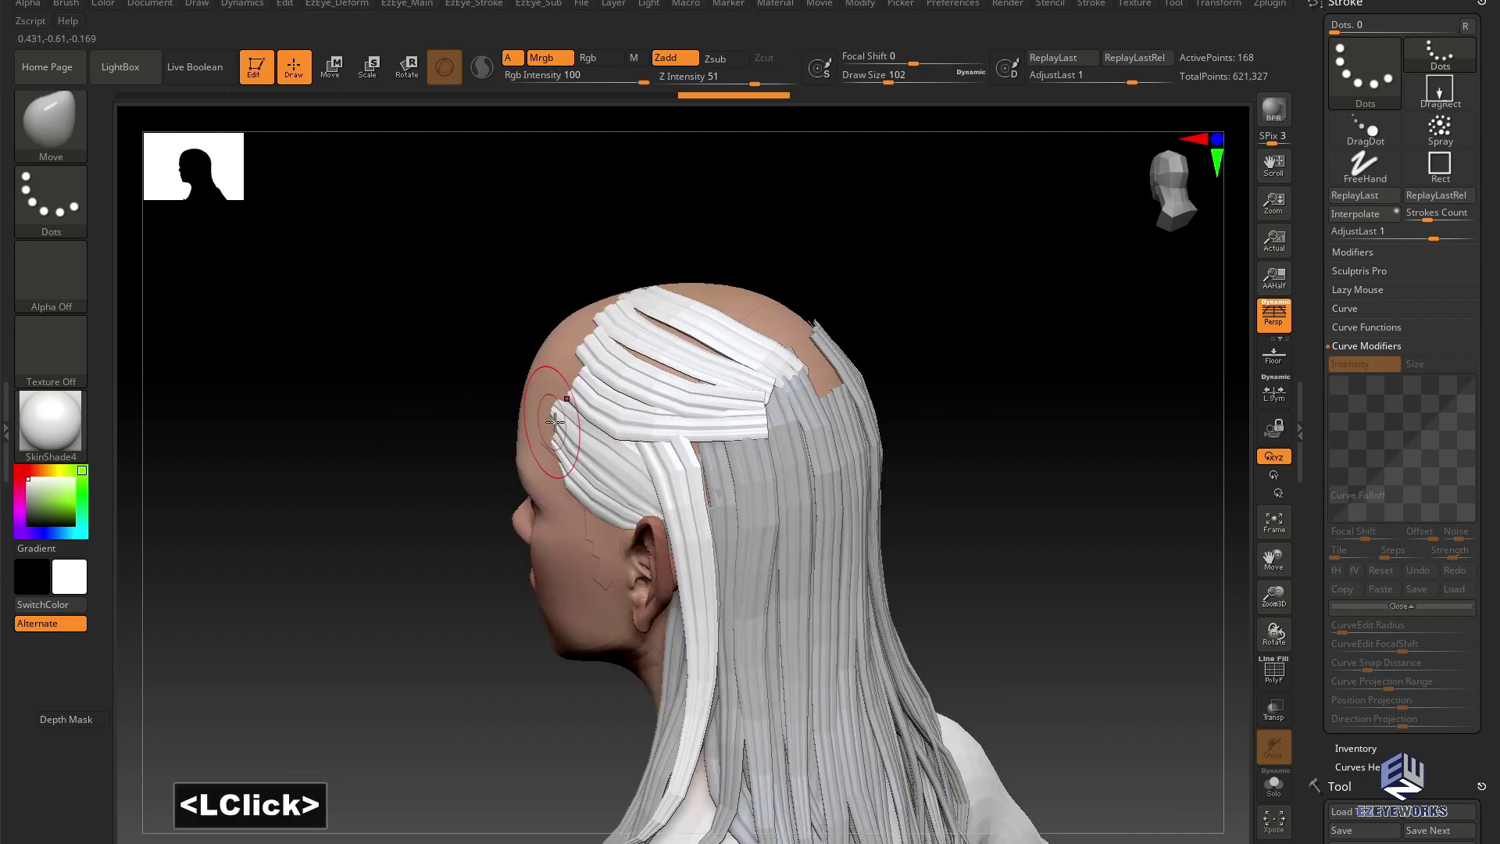
pyautogui.moveTo(387, 414); pyautogui.dragTo(573, 372)
pyautogui.keyDown('shift'); pyautogui.click(338, 335); pyautogui.keyUp('shift')
pyautogui.press(']')
pyautogui.press(']')
pyautogui.press(']')
pyautogui.moveTo(397, 356); pyautogui.dragTo(465, 379)
pyautogui.moveTo(547, 403); pyautogui.dragTo(538, 408)
pyautogui.moveTo(410, 365)
pyautogui.mouseDown()
pyautogui.moveTo(582, 411)
pyautogui.moveTo(572, 422)
pyautogui.mouseUp()
# - Fit the lower strand's back end over the ear strands and back hair, reducing the Move brush's draw size to 82
pyautogui.press('[')
pyautogui.press('[')
pyautogui.press('[')
pyautogui.press('[')
pyautogui.moveTo(666, 442)
pyautogui.mouseDown()
pyautogui.moveTo(582, 449)
pyautogui.moveTo(642, 420)
pyautogui.mouseUp()
pyautogui.press('[')
pyautogui.moveTo(349, 371); pyautogui.dragTo(403, 394)
pyautogui.press(']')
pyautogui.moveTo(644, 421); pyautogui.dragTo(649, 427)
pyautogui.moveTo(770, 423)
pyautogui.mouseDown()
pyautogui.moveTo(653, 442)
pyautogui.moveTo(636, 416)
pyautogui.mouseUp()
pyautogui.click(678, 407)
pyautogui.press('[')
pyautogui.press('[')
pyautogui.click(664, 409)
pyautogui.press('[')
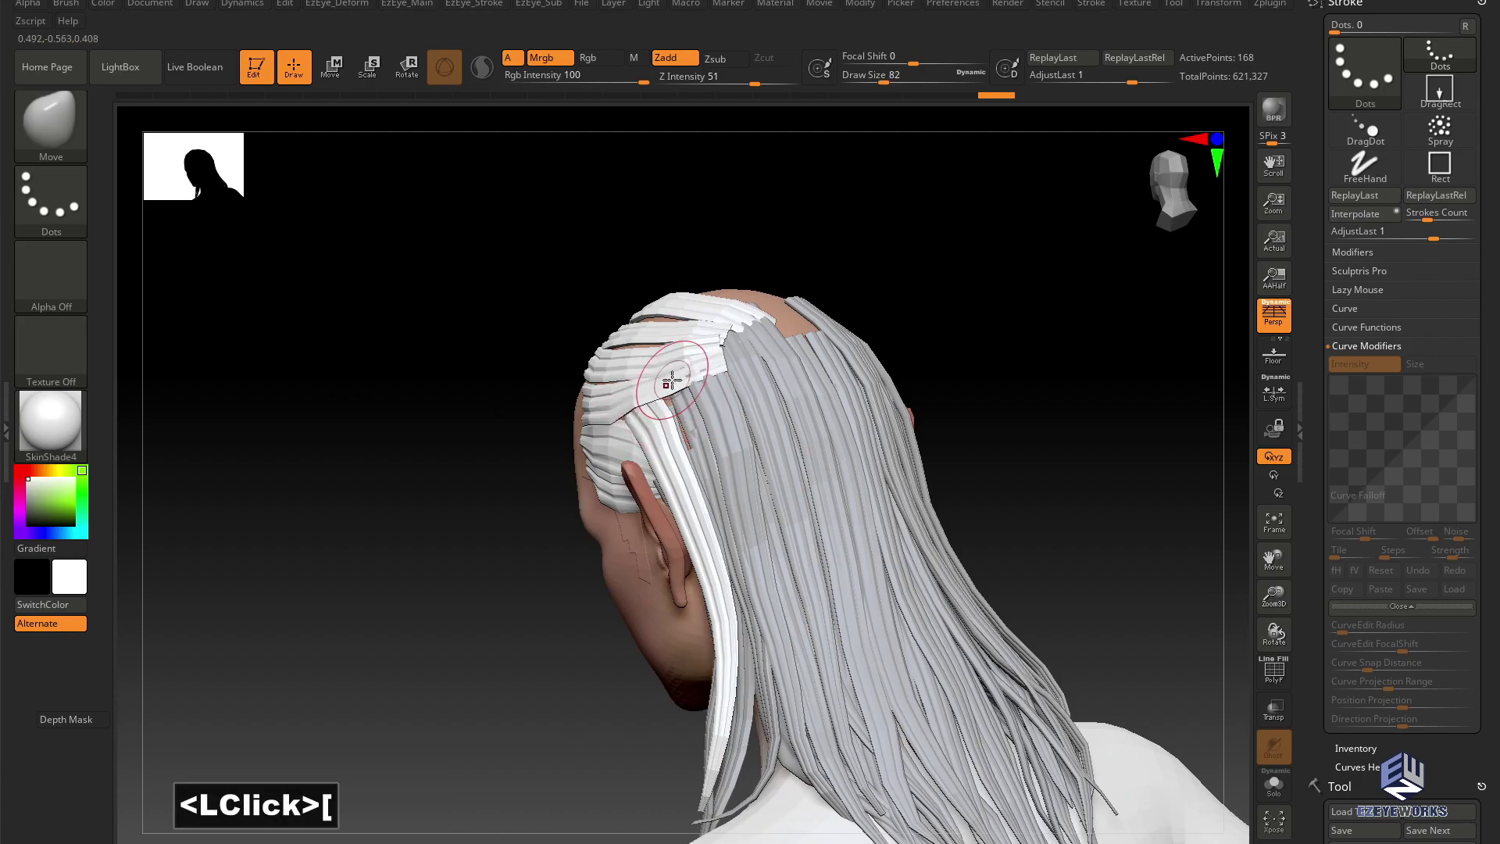
# - Pull the front ends of the upper strands along the side hairline with the Move brush, raising the draw size to 122
pyautogui.moveTo(564, 324)
pyautogui.mouseDown()
pyautogui.moveTo(599, 321)
pyautogui.moveTo(637, 364)
pyautogui.mouseUp()
pyautogui.press(']')
pyautogui.press(']')
pyautogui.moveTo(642, 358); pyautogui.dragTo(536, 363)
pyautogui.moveTo(336, 332); pyautogui.dragTo(231, 349)
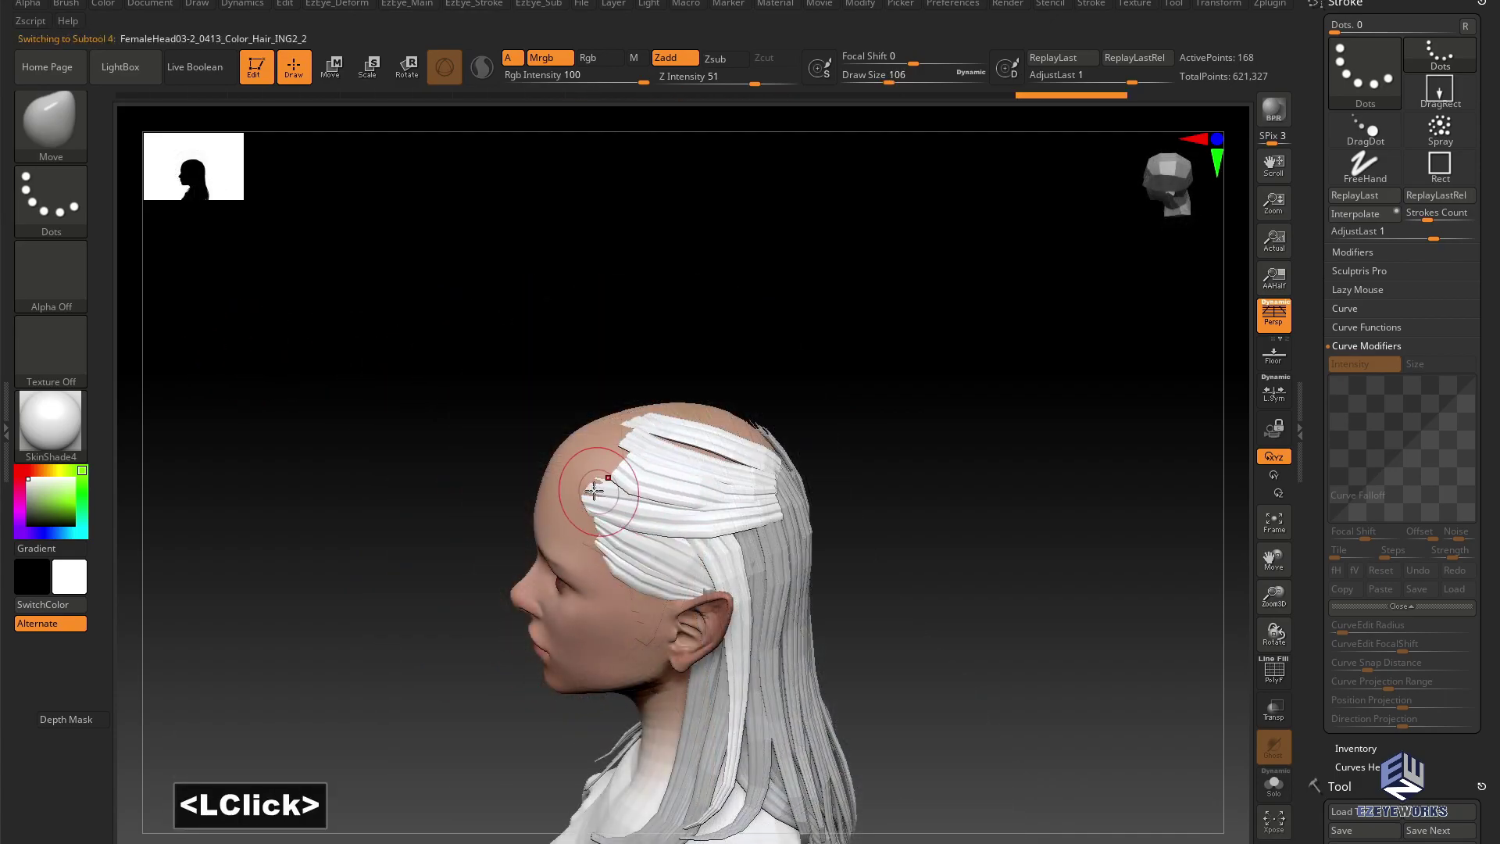
pyautogui.doubleClick(579, 496)
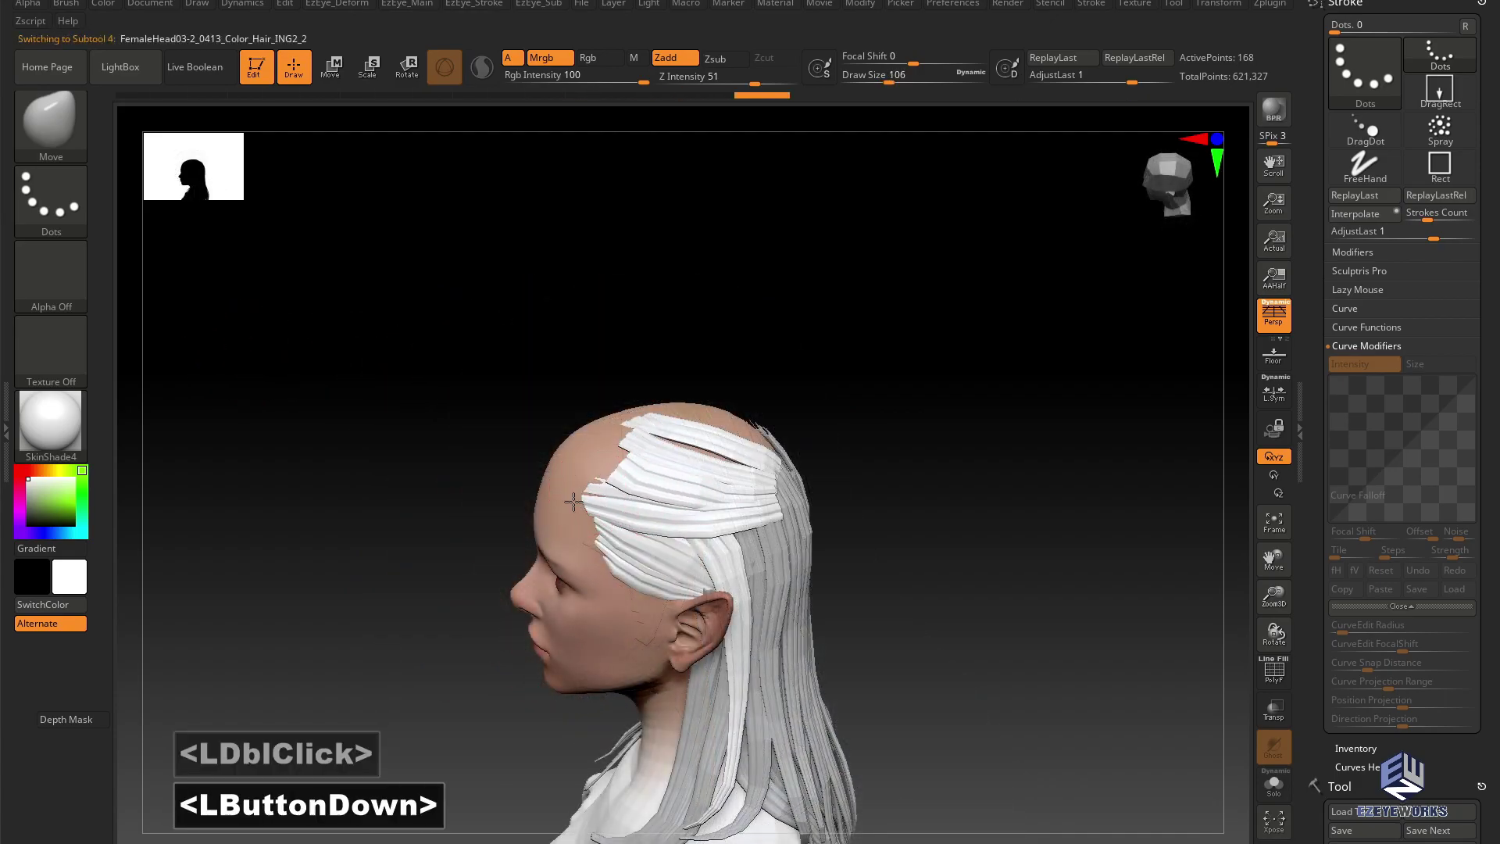
pyautogui.click(564, 477)
pyautogui.moveTo(479, 412); pyautogui.dragTo(599, 474)
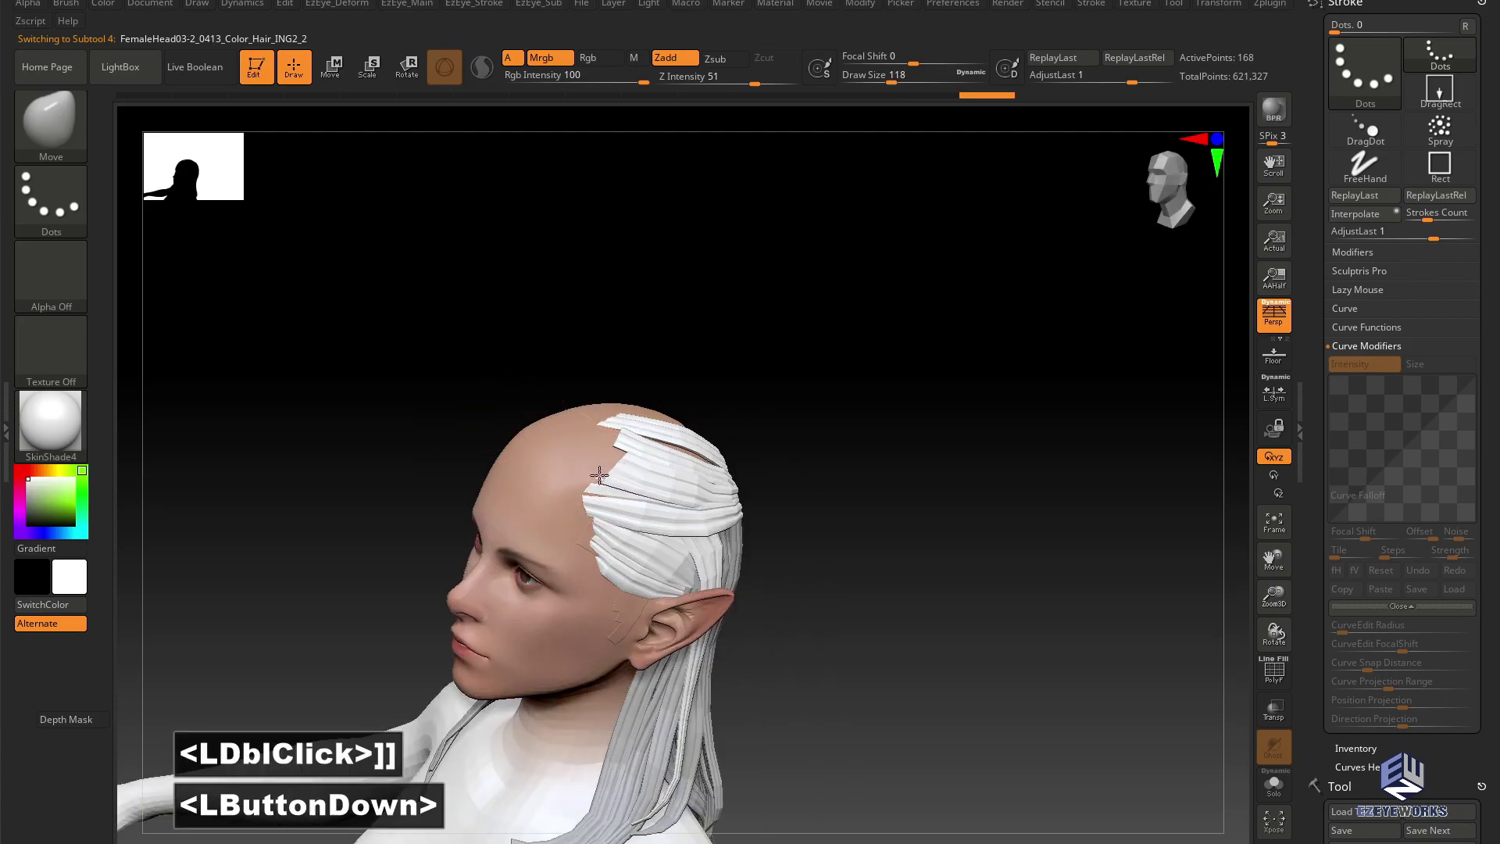
pyautogui.press(']')
pyautogui.moveTo(486, 416)
pyautogui.mouseDown()
pyautogui.moveTo(599, 470)
pyautogui.moveTo(604, 445)
pyautogui.mouseUp()
pyautogui.press('[')
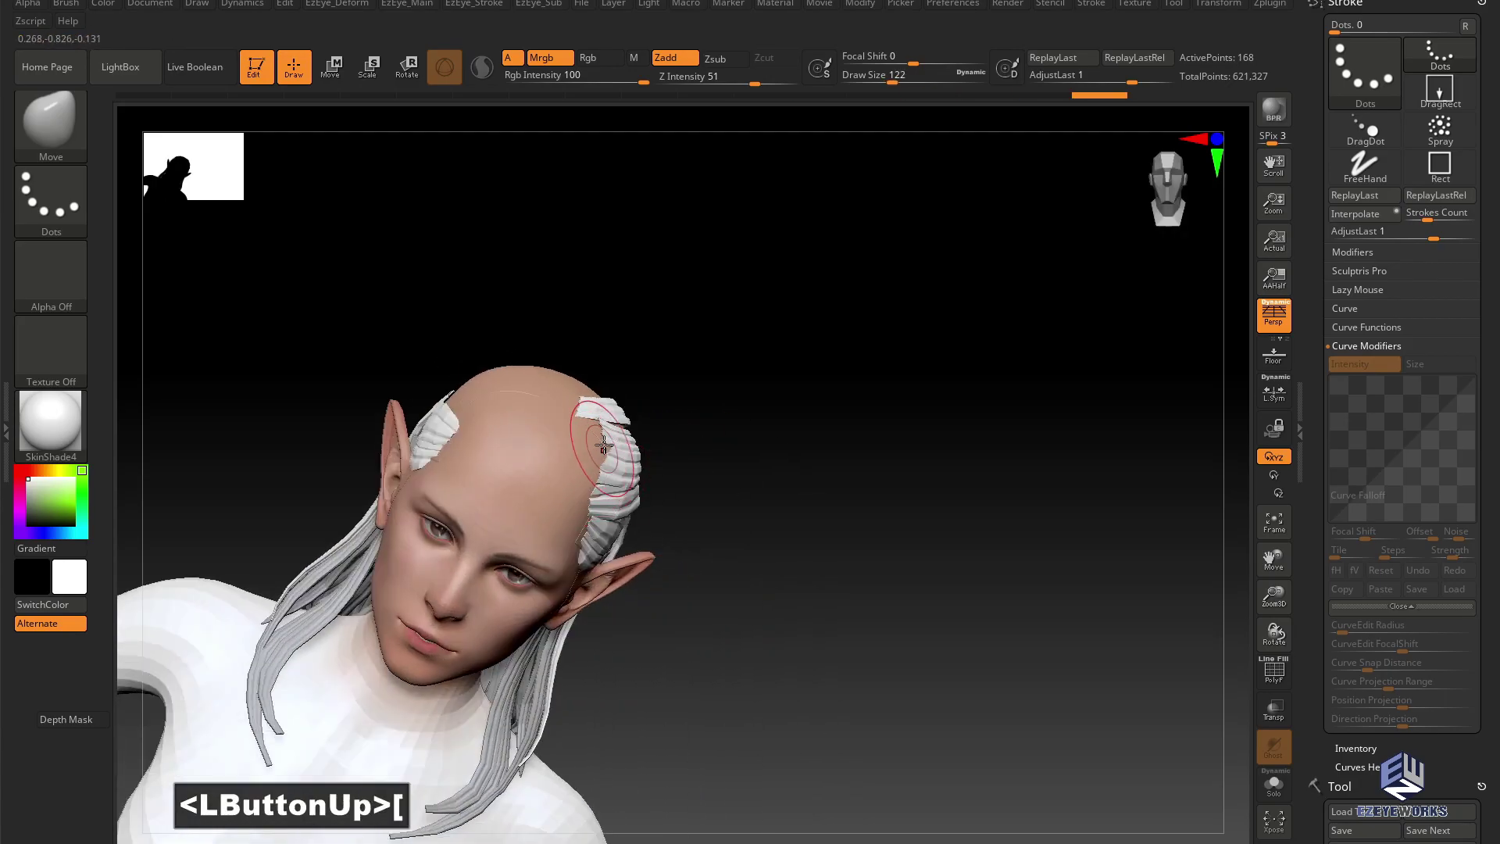
# - Close the gaps between the strands' front tips with smaller Move brush strokes
pyautogui.doubleClick(578, 448)
pyautogui.moveTo(727, 504)
pyautogui.mouseDown()
pyautogui.moveTo(682, 522)
pyautogui.moveTo(577, 492)
pyautogui.mouseUp()
pyautogui.click(599, 487)
pyautogui.press('[')
pyautogui.press('[')
pyautogui.click(652, 495)
pyautogui.press('[')
pyautogui.click(640, 494)
pyautogui.press(']')
# - Refine the strand tips along the front hairline with the Move brush, raising the draw size from 66 to 74
pyautogui.moveTo(461, 392)
pyautogui.mouseDown()
pyautogui.moveTo(600, 452)
pyautogui.moveTo(680, 455)
pyautogui.moveTo(713, 429)
pyautogui.mouseUp()
pyautogui.doubleClick(600, 451)
pyautogui.press(']')
pyautogui.press(']')
pyautogui.click(587, 450)
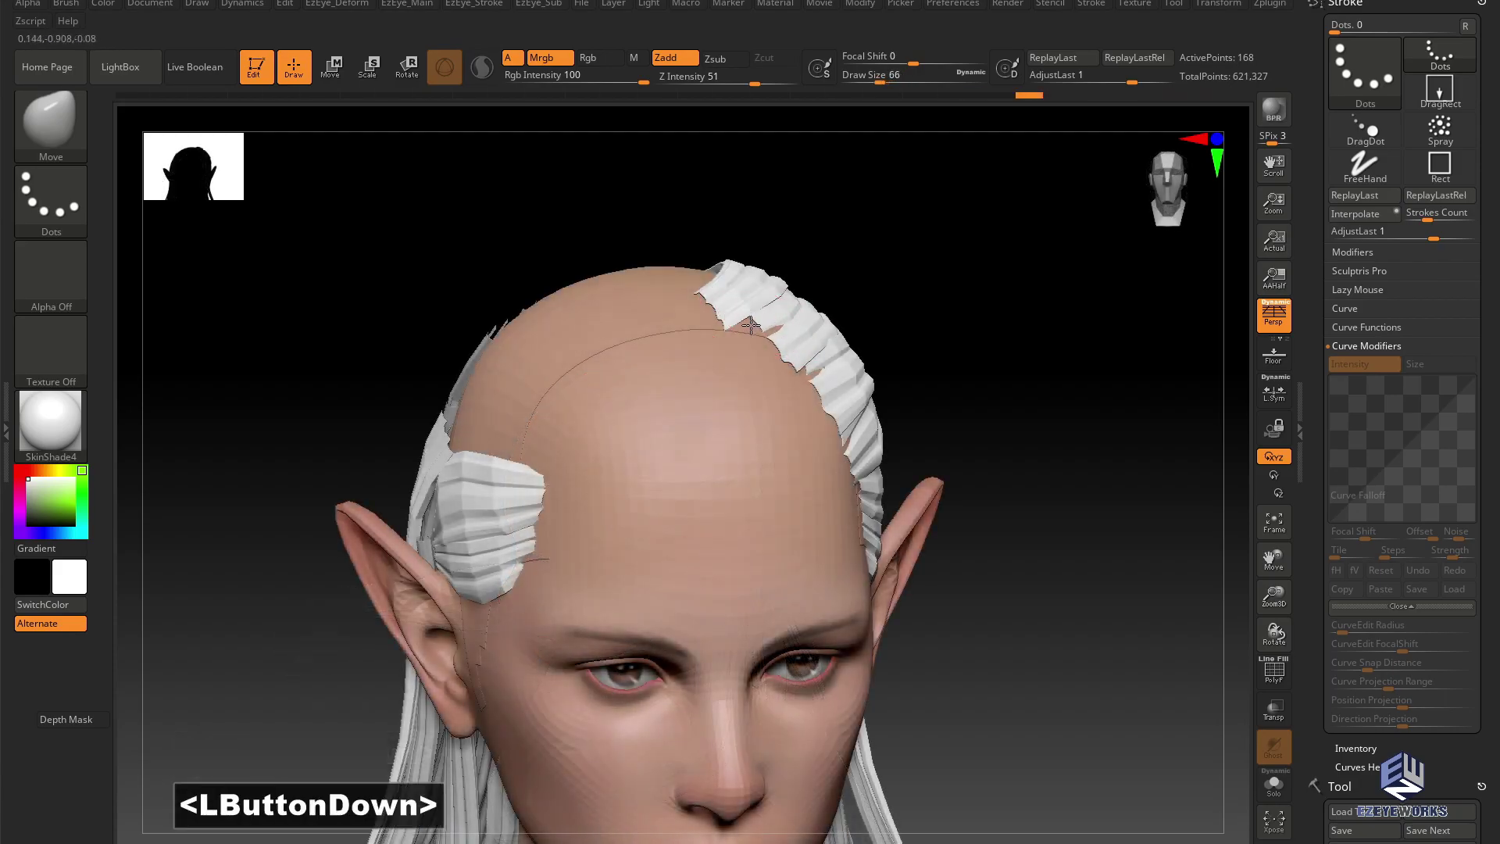
pyautogui.press(']')
pyautogui.press(']')
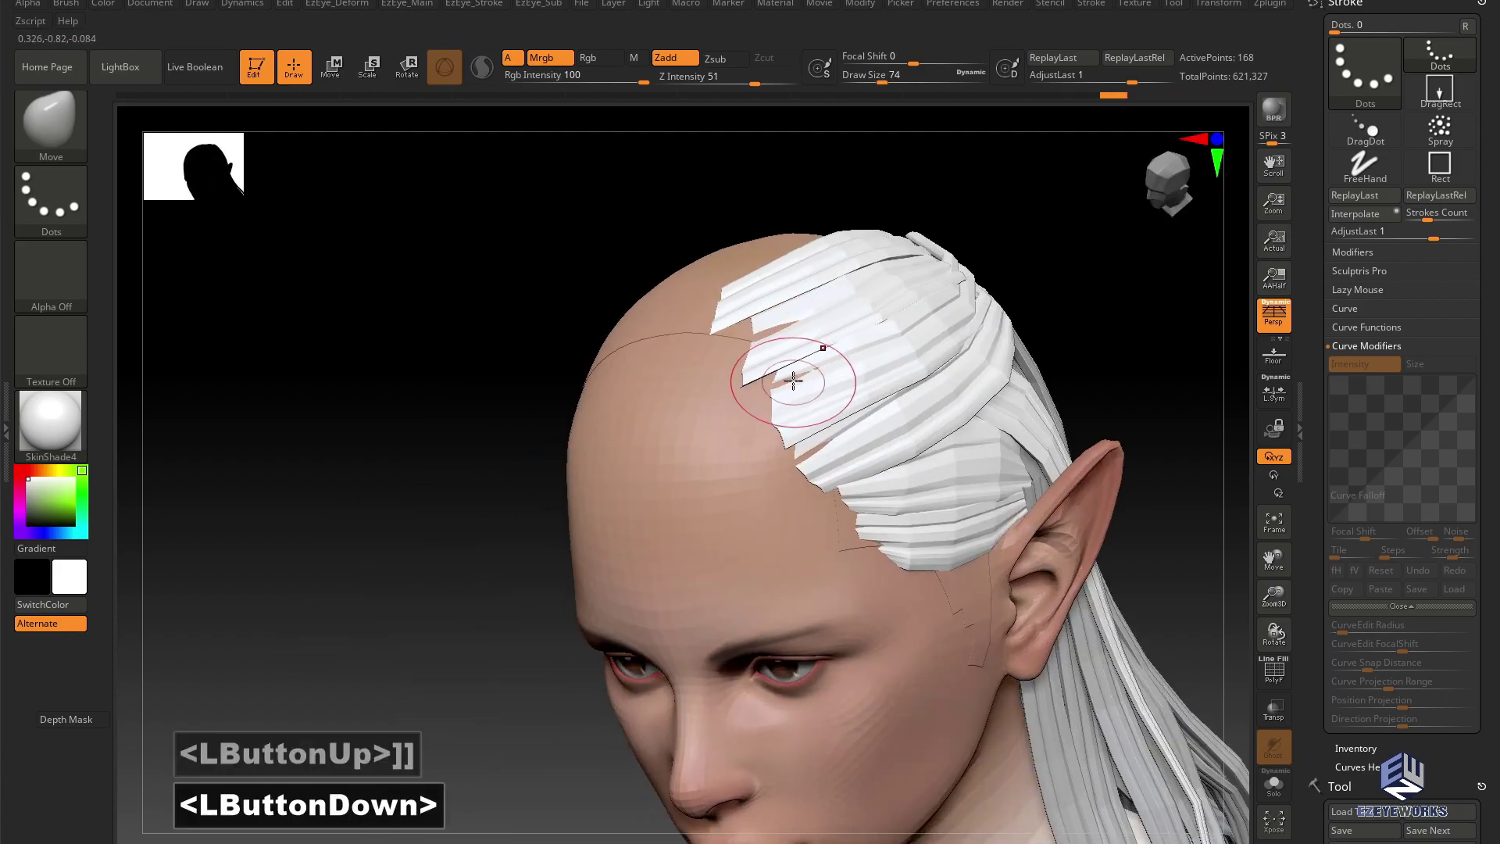
pyautogui.click(770, 329)
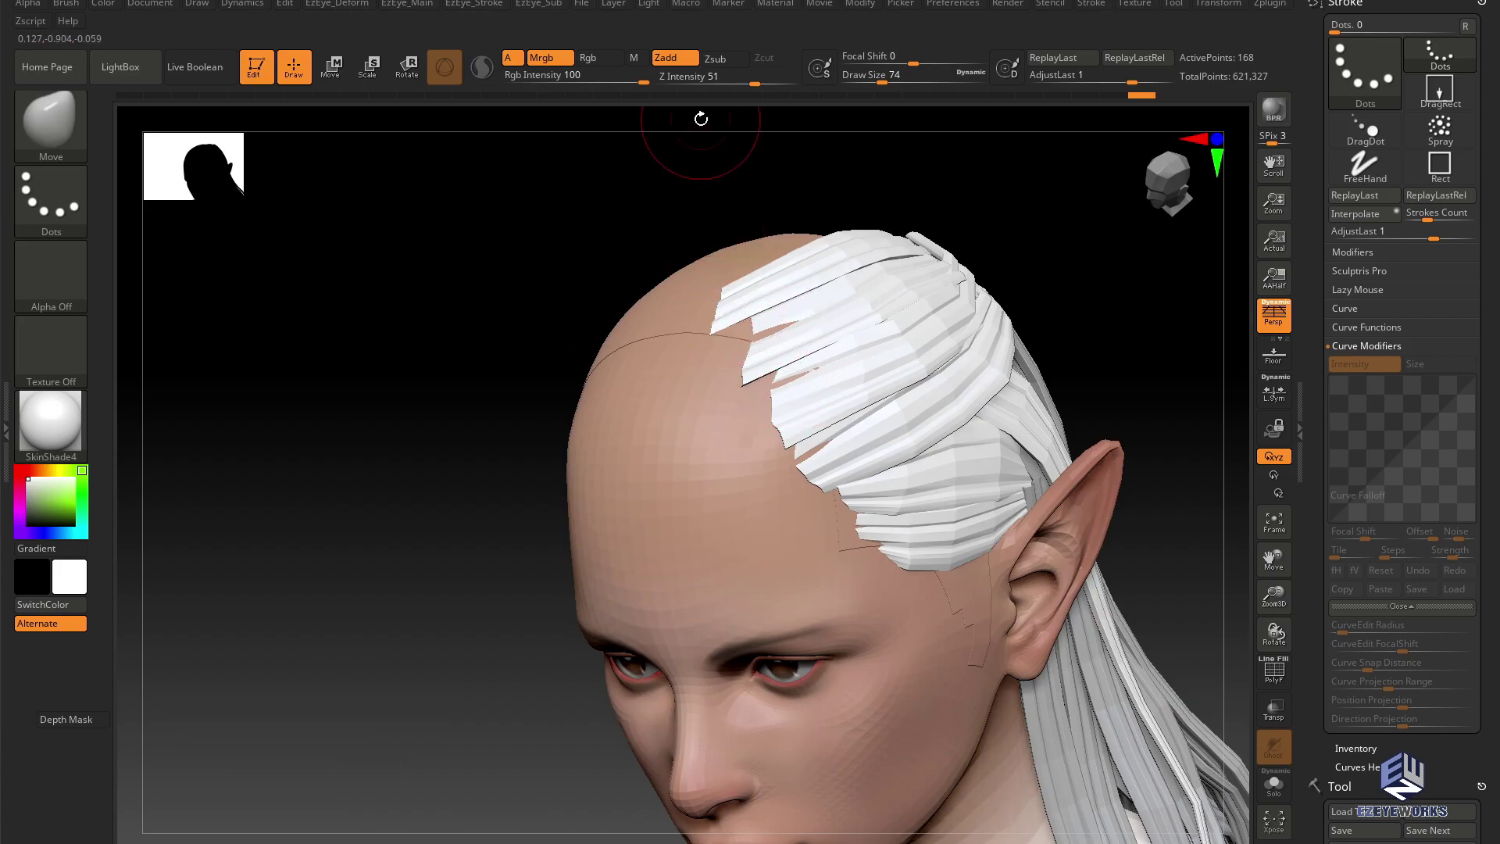
# - Select the uppermost strand and reshape it over the scalp with the Move brush at draw size about 149
pyautogui.keyDown('shift'); pyautogui.click(415, 448); pyautogui.keyUp('shift')
pyautogui.keyDown('alt'); pyautogui.moveTo(413, 438); pyautogui.dragTo(356, 369); pyautogui.keyUp('alt')
pyautogui.keyDown('alt'); pyautogui.moveTo(442, 373); pyautogui.dragTo(456, 460); pyautogui.keyUp('alt')
pyautogui.moveTo(746, 475); pyautogui.dragTo(742, 472)
pyautogui.moveTo(680, 419); pyautogui.dragTo(582, 460)
pyautogui.keyDown('alt'); pyautogui.click(803, 415); pyautogui.keyUp('alt')
pyautogui.press('space')
pyautogui.moveTo(774, 414)
pyautogui.mouseDown()
pyautogui.moveTo(791, 416)
pyautogui.moveTo(771, 437)
pyautogui.mouseUp()
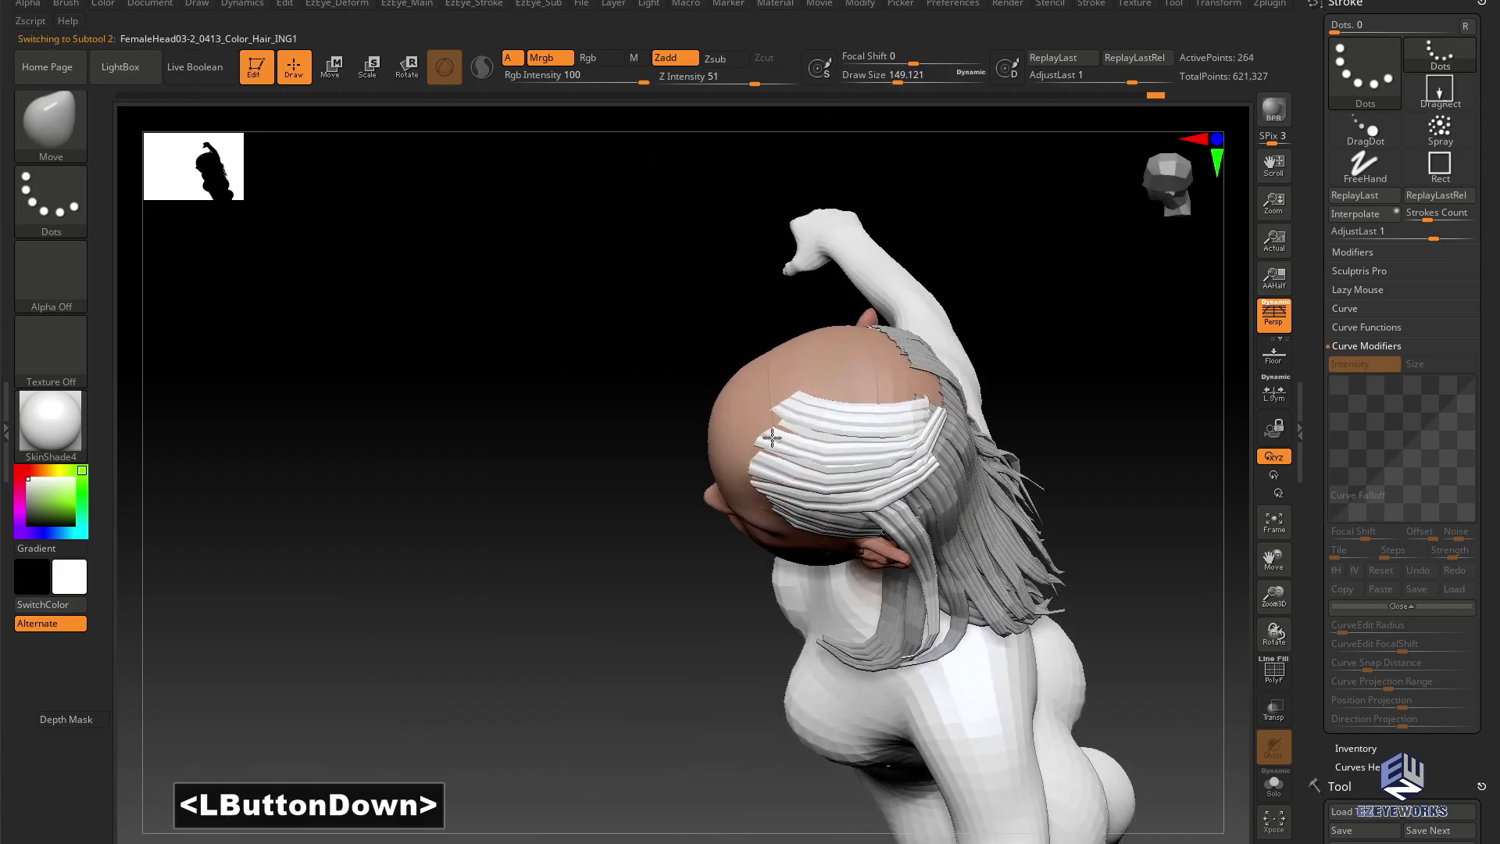
pyautogui.click(818, 445)
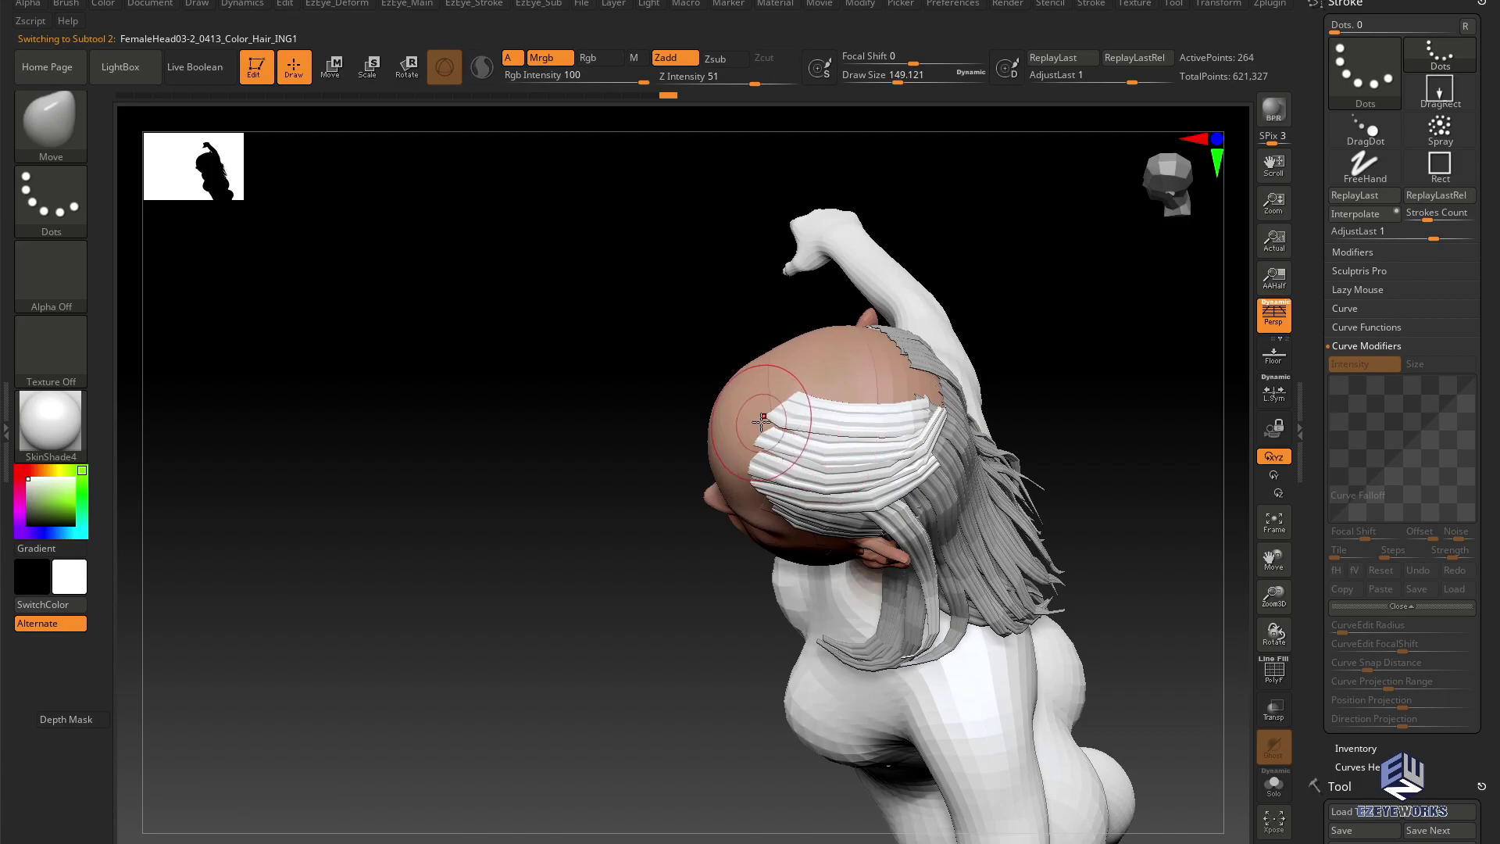
pyautogui.press('space')
pyautogui.moveTo(822, 438); pyautogui.dragTo(778, 432)
# - Select the second strand from the top and adjust its front end with the Move brush at draw size about 77
pyautogui.keyDown('alt'); pyautogui.click(801, 430); pyautogui.keyUp('alt')
pyautogui.click(798, 432)
pyautogui.moveTo(564, 437); pyautogui.dragTo(719, 400)
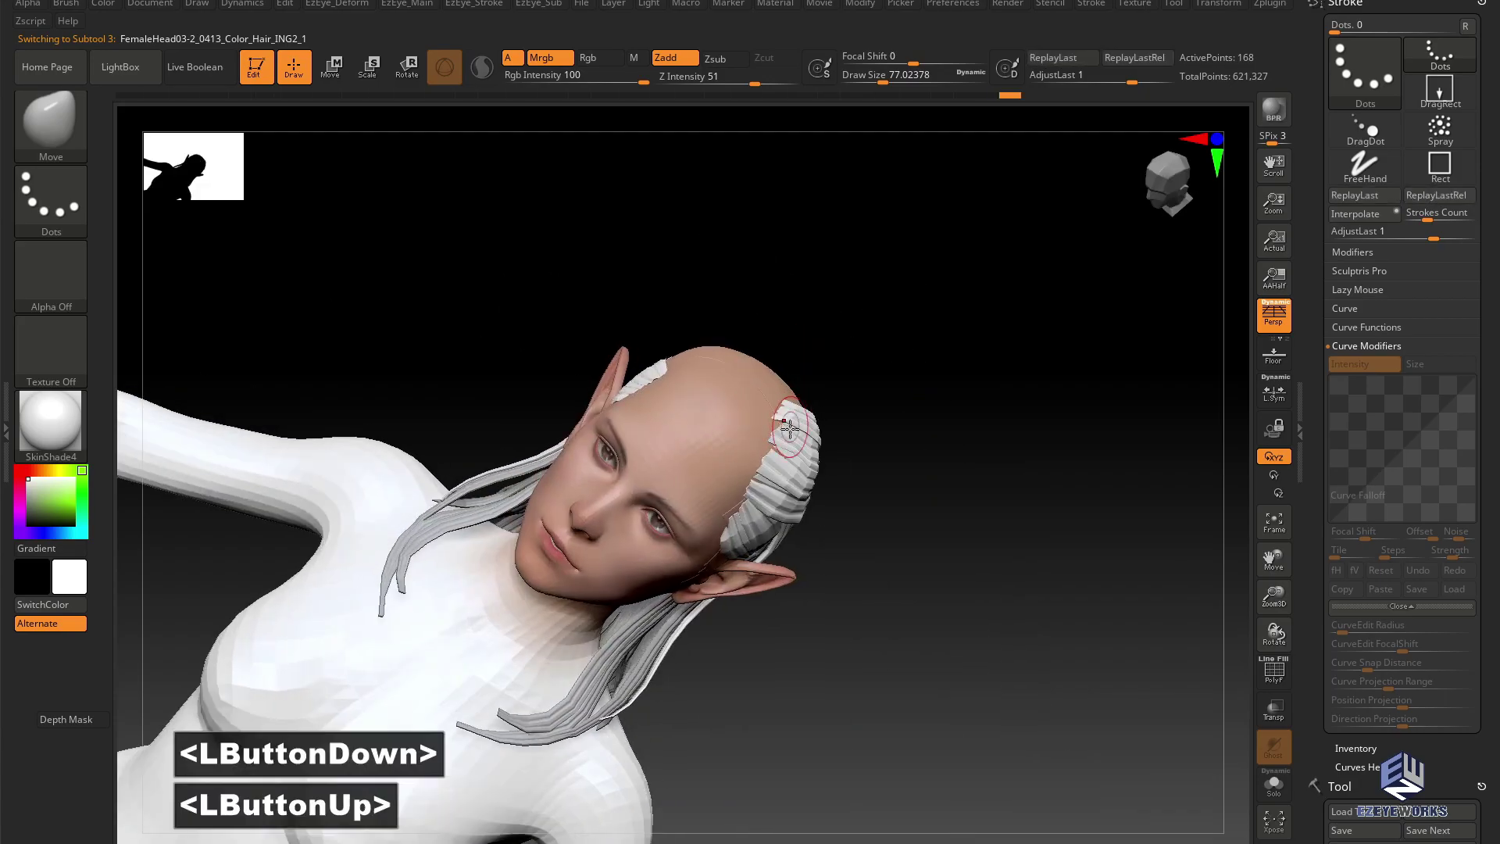
pyautogui.moveTo(1016, 418); pyautogui.dragTo(789, 375)
pyautogui.keyDown('alt'); pyautogui.moveTo(781, 375); pyautogui.dragTo(746, 402); pyautogui.keyUp('alt')
pyautogui.moveTo(743, 405)
pyautogui.keyDown('shift'); pyautogui.mouseDown()
pyautogui.moveTo(654, 414)
pyautogui.moveTo(669, 475)
pyautogui.mouseUp(); pyautogui.keyUp('shift')
# - Select the uppermost strand again and shape its back end over the crown at draw size about 87
pyautogui.keyDown('alt'); pyautogui.click(903, 459); pyautogui.keyUp('alt')
pyautogui.moveTo(1038, 446); pyautogui.dragTo(998, 457)
pyautogui.press('space')
pyautogui.moveTo(996, 459)
pyautogui.mouseDown()
pyautogui.moveTo(1032, 459)
pyautogui.moveTo(895, 471)
pyautogui.mouseUp()
pyautogui.hotkey('shift', 'f')
pyautogui.hotkey('shift', 'f')
pyautogui.moveTo(831, 450); pyautogui.dragTo(827, 479)
pyautogui.moveTo(921, 444)
pyautogui.mouseDown()
pyautogui.moveTo(865, 435)
pyautogui.moveTo(900, 458)
pyautogui.moveTo(918, 447)
pyautogui.mouseUp()
pyautogui.keyDown('alt'); pyautogui.moveTo(993, 439); pyautogui.dragTo(977, 496); pyautogui.keyUp('alt')
pyautogui.press('space')
pyautogui.moveTo(894, 427)
pyautogui.mouseDown()
pyautogui.moveTo(879, 420)
pyautogui.moveTo(998, 398)
pyautogui.moveTo(890, 413)
pyautogui.mouseUp()
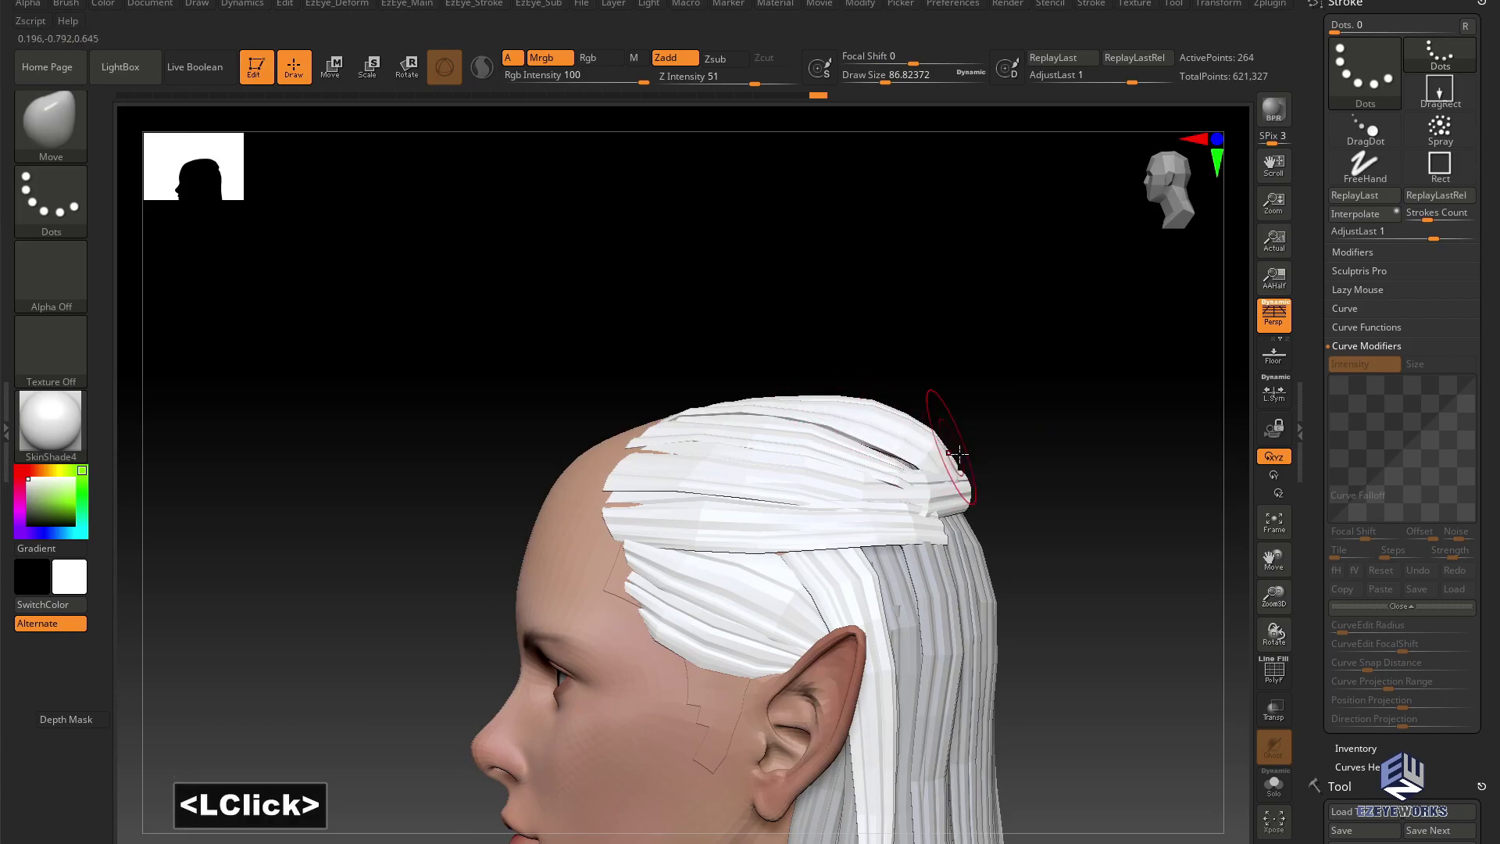
# - Select the strands below the uppermost one in turn and fit their back ends together at draw size about 87
pyautogui.keyDown('alt'); pyautogui.click(883, 450); pyautogui.keyUp('alt')
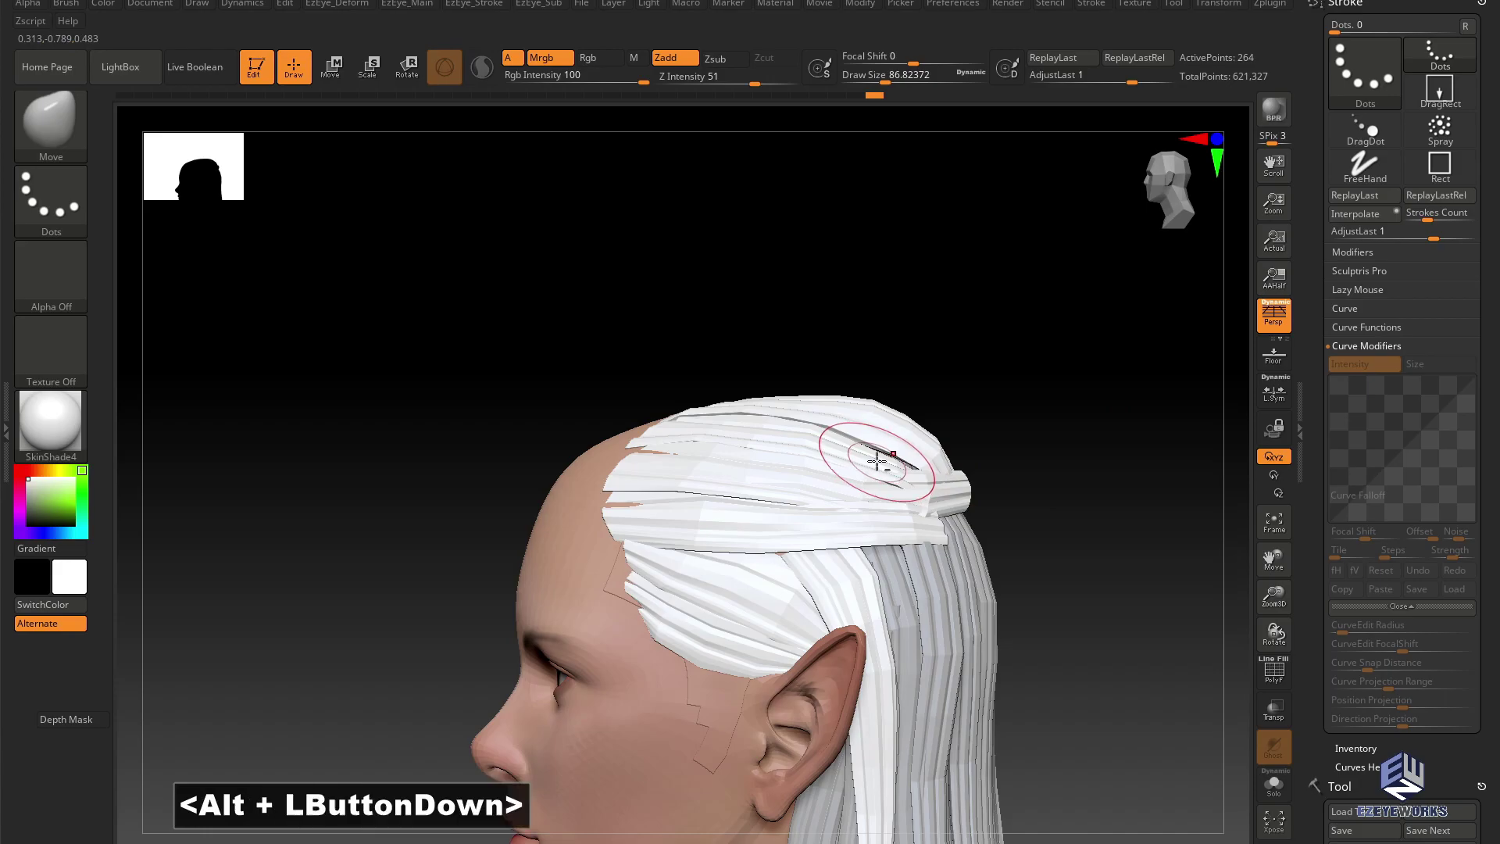
pyautogui.moveTo(989, 375); pyautogui.dragTo(900, 494)
pyautogui.moveTo(969, 459); pyautogui.dragTo(890, 460)
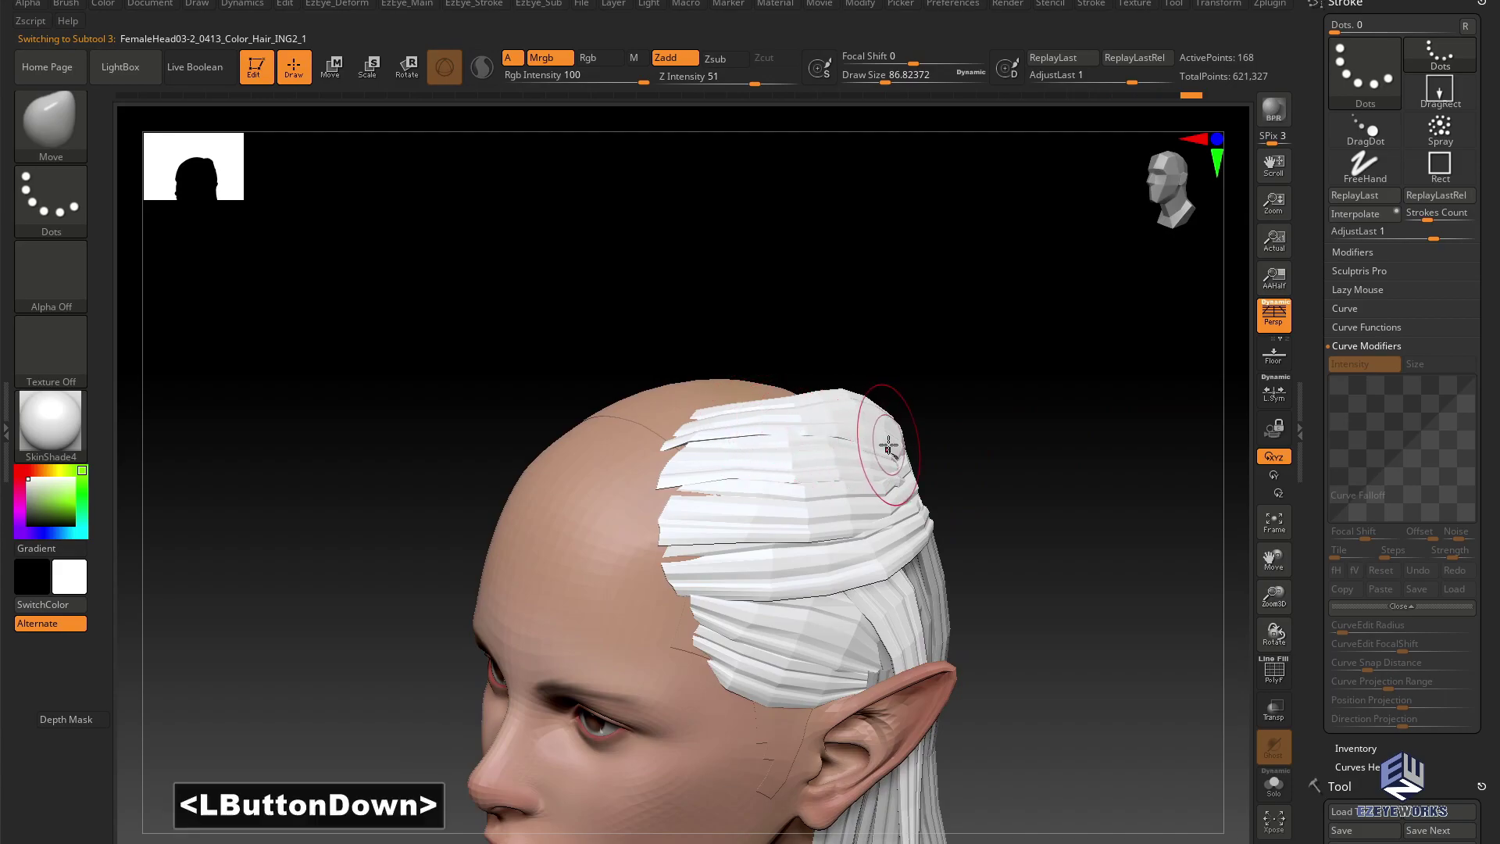
pyautogui.keyDown('alt'); pyautogui.click(909, 485); pyautogui.keyUp('alt')
pyautogui.moveTo(992, 485); pyautogui.dragTo(934, 485)
pyautogui.keyDown('alt'); pyautogui.click(947, 514); pyautogui.keyUp('alt')
pyautogui.moveTo(1046, 537)
pyautogui.mouseDown()
pyautogui.moveTo(926, 531)
pyautogui.moveTo(947, 540)
pyautogui.mouseUp()
pyautogui.moveTo(1078, 511); pyautogui.dragTo(973, 523)
pyautogui.moveTo(969, 539); pyautogui.dragTo(947, 507)
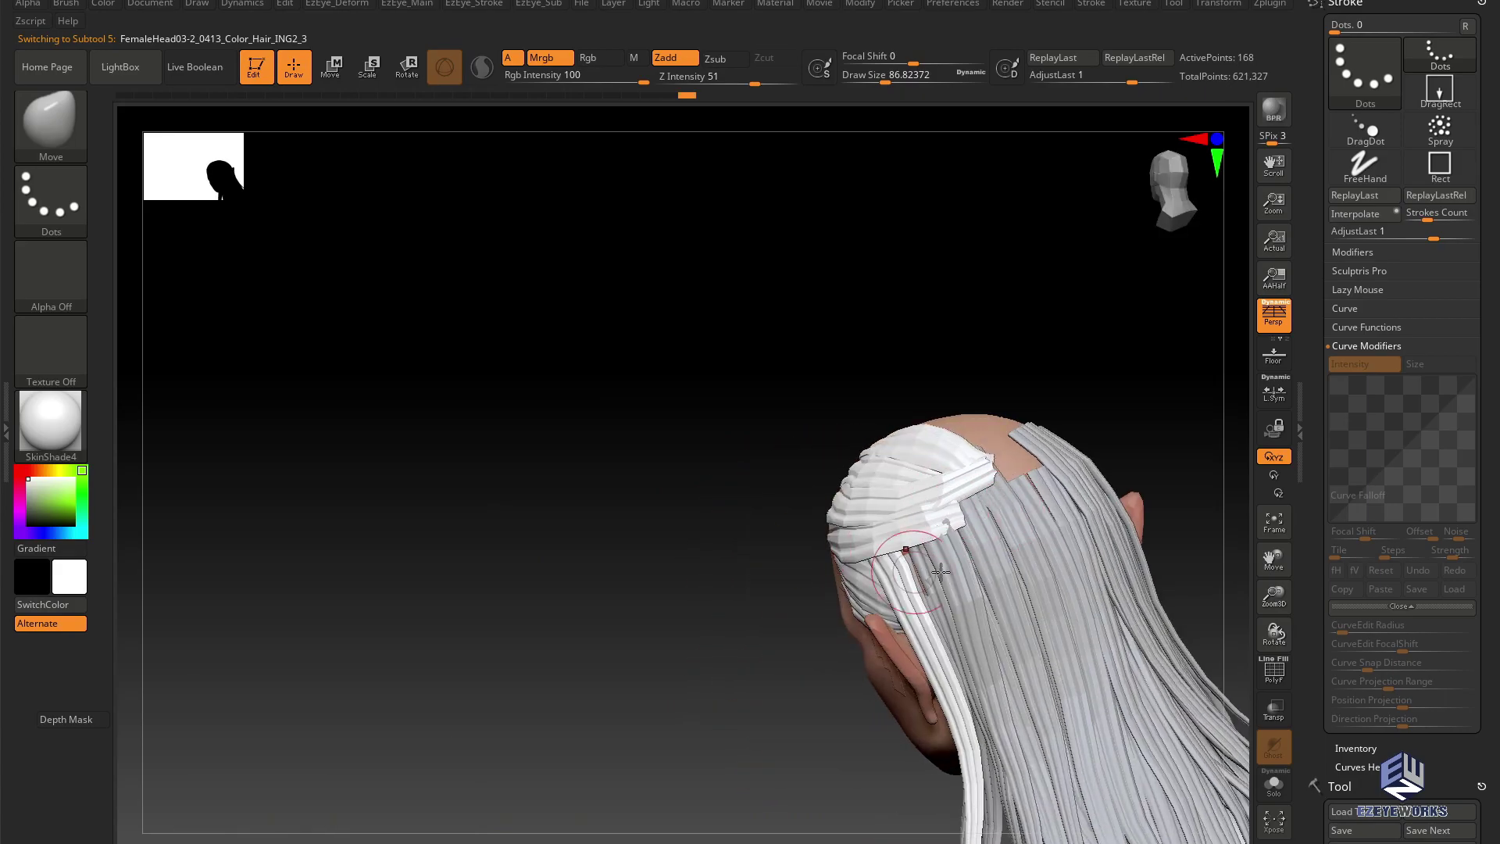
# - Select the strands above the ear and blend their ends into the back hair with the Move brush
pyautogui.keyDown('alt'); pyautogui.click(884, 555); pyautogui.keyUp('alt')
pyautogui.press('space')
pyautogui.moveTo(884, 556); pyautogui.dragTo(900, 555)
pyautogui.moveTo(770, 539); pyautogui.dragTo(925, 538)
pyautogui.keyDown('alt'); pyautogui.doubleClick(844, 493); pyautogui.keyUp('alt')
pyautogui.moveTo(947, 449); pyautogui.dragTo(1005, 536)
# - Select the uppermost strand, round it over the scalp with the draw size reduced to about 156, and show the polyframe
pyautogui.keyDown('alt'); pyautogui.click(847, 419); pyautogui.keyUp('alt')
pyautogui.moveTo(913, 414); pyautogui.dragTo(928, 425)
pyautogui.moveTo(1031, 425); pyautogui.dragTo(937, 475)
pyautogui.moveTo(887, 397); pyautogui.dragTo(831, 457)
pyautogui.press('[')
pyautogui.press('[')
pyautogui.press('[')
pyautogui.press('[')
pyautogui.moveTo(828, 455); pyautogui.dragTo(832, 422)
pyautogui.hotkey('shift', 'f')
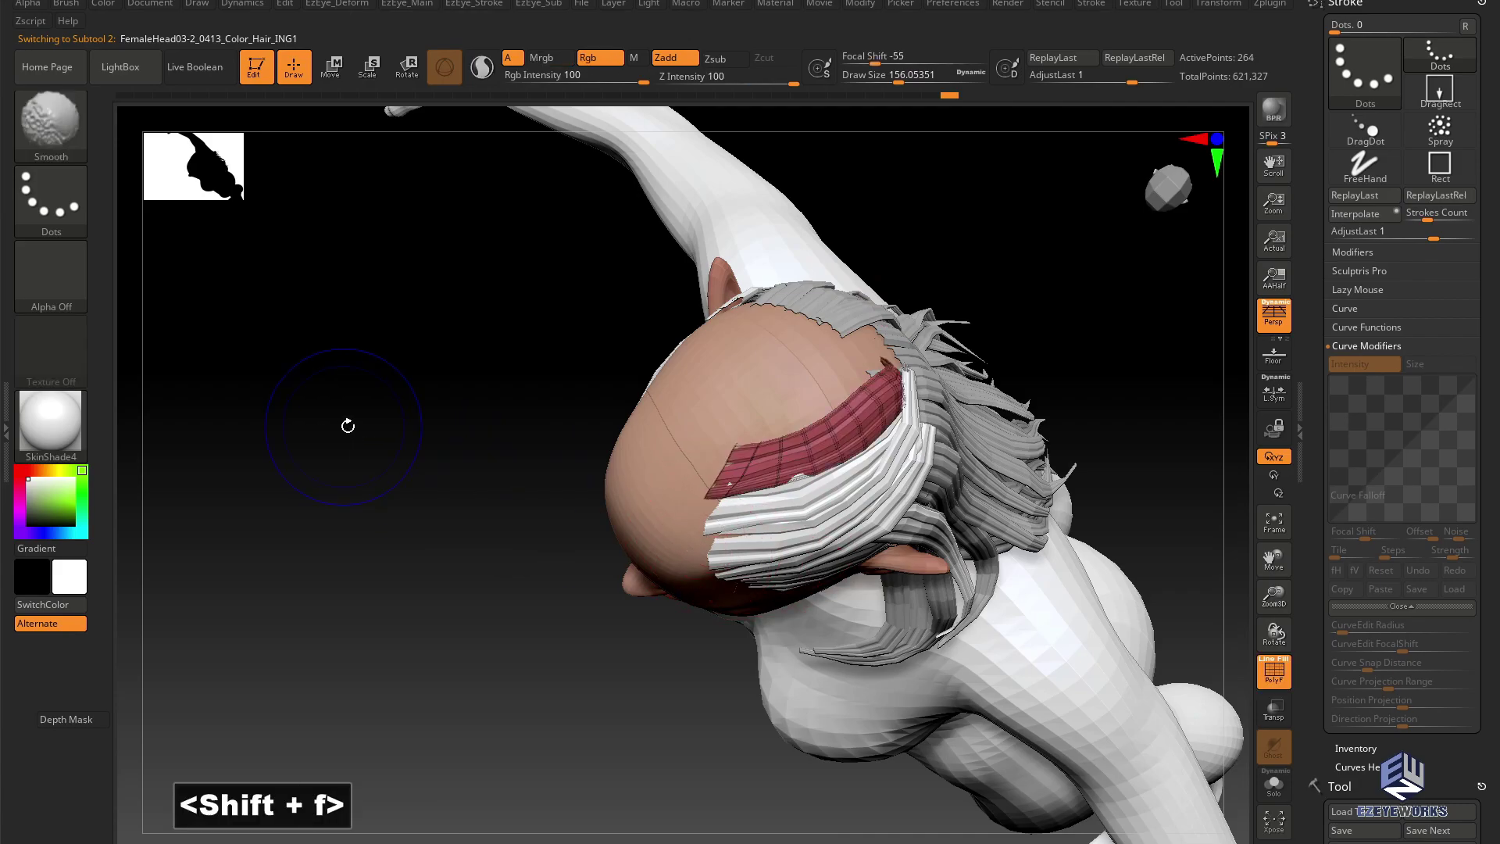
pyautogui.hotkey('alt', 's')
pyautogui.click(452, 622)
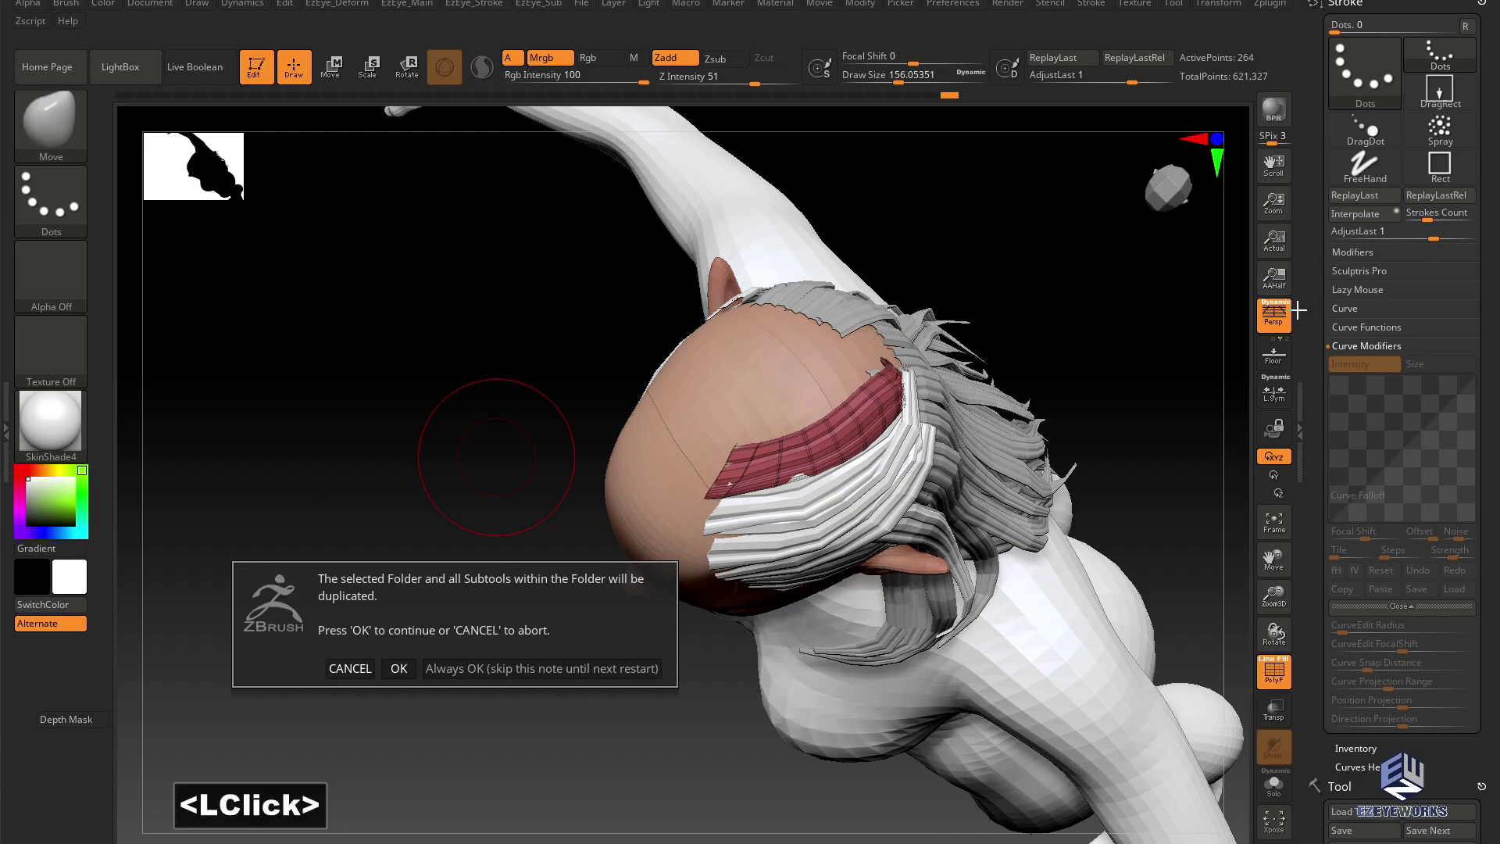
pyautogui.press('Escape')
# - Expand the D_g subtool folder and duplicate the uppermost hair strand
pyautogui.moveTo(1315, 387); pyautogui.dragTo(1330, 522)
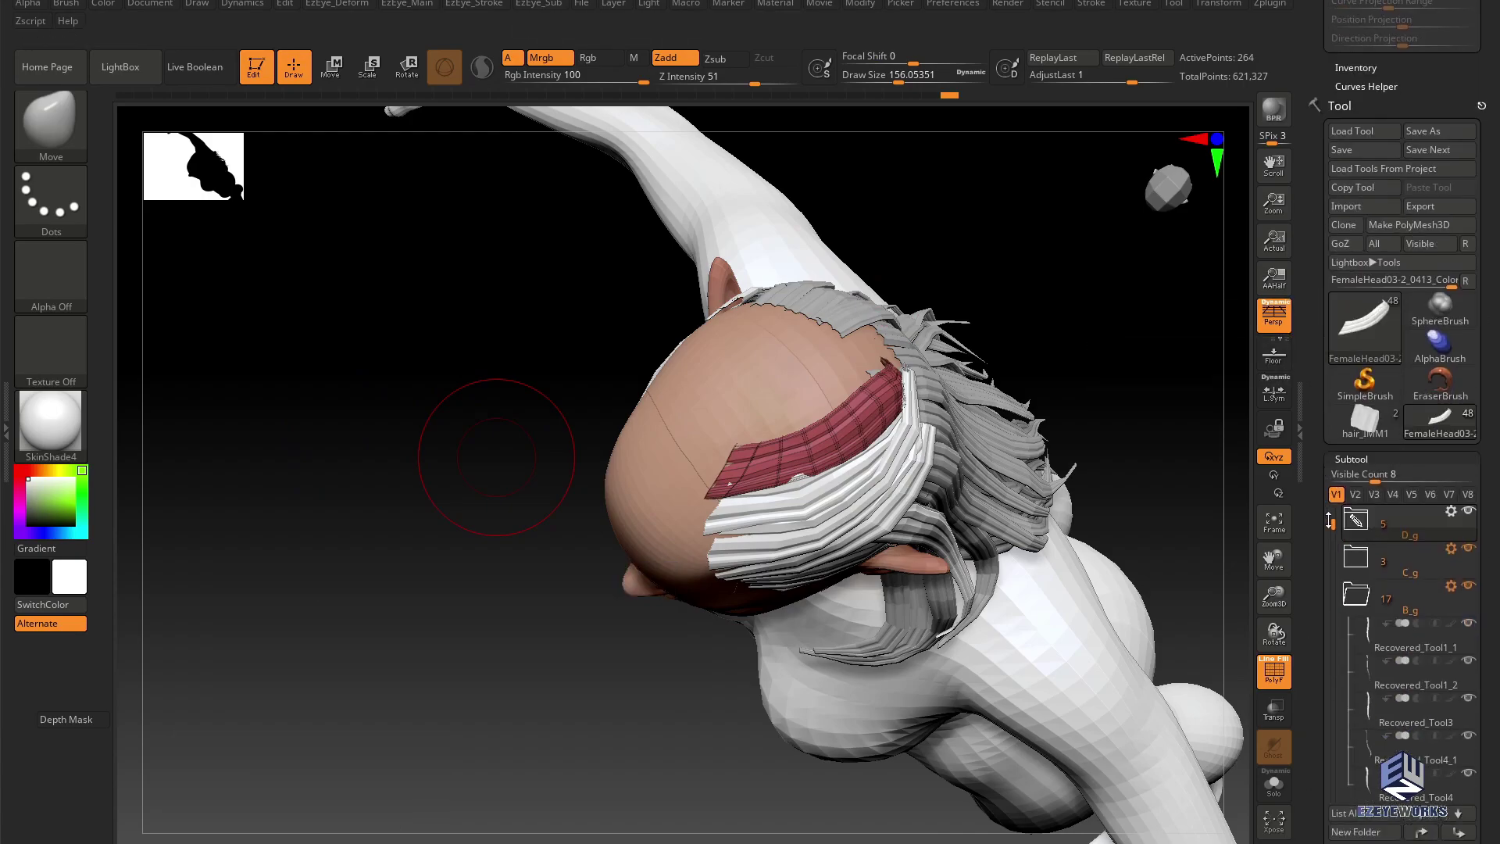
pyautogui.moveTo(1355, 529)
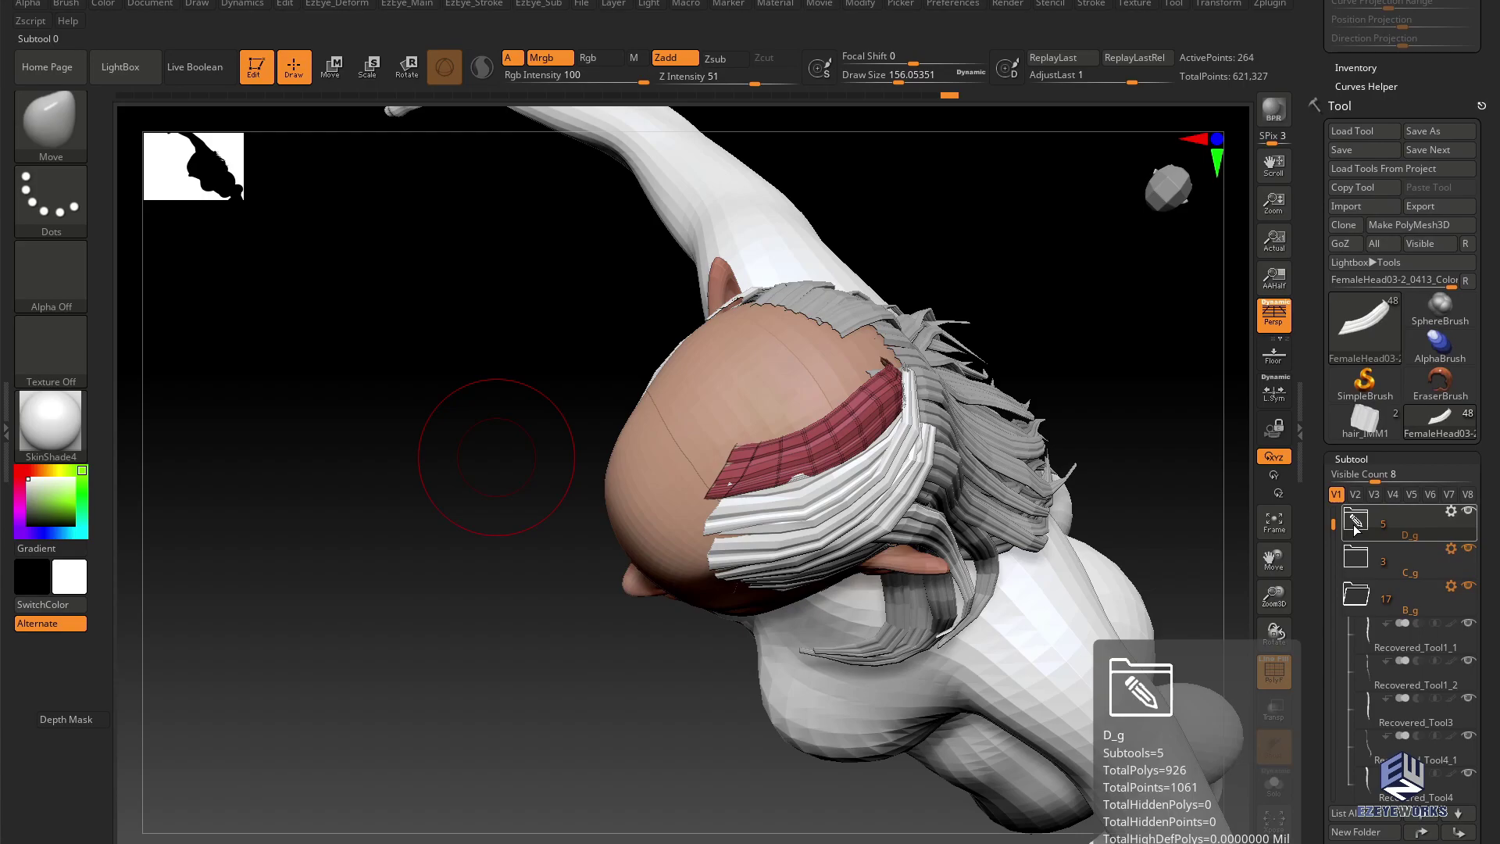
pyautogui.click(1356, 525)
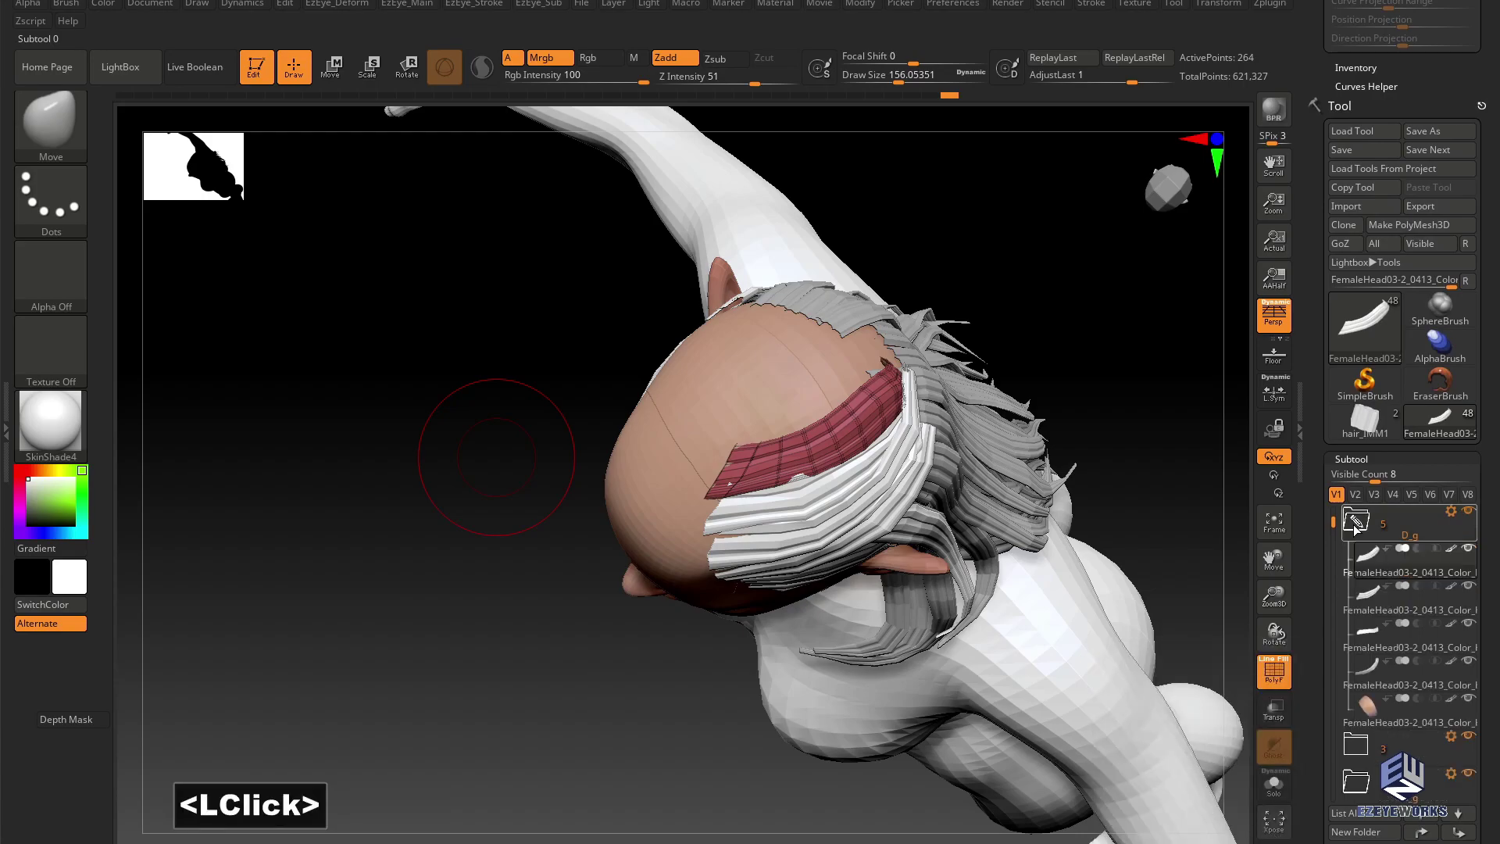
pyautogui.moveTo(545, 355); pyautogui.dragTo(474, 432)
pyautogui.hotkey('alt', '1')
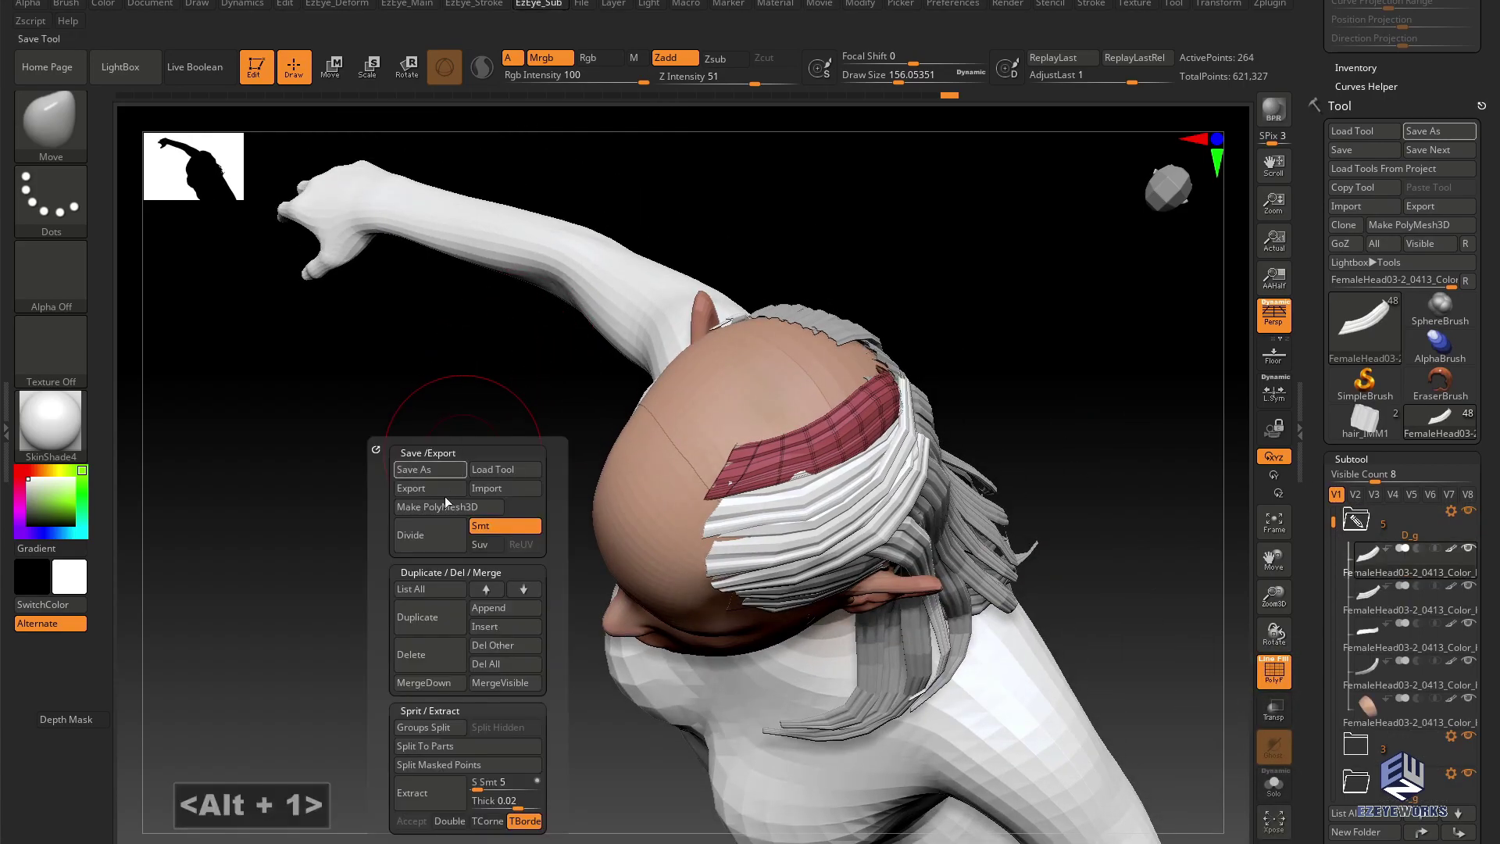
pyautogui.click(448, 621)
pyautogui.keyDown('alt'); pyautogui.moveTo(1029, 384); pyautogui.dragTo(1071, 319); pyautogui.keyUp('alt')
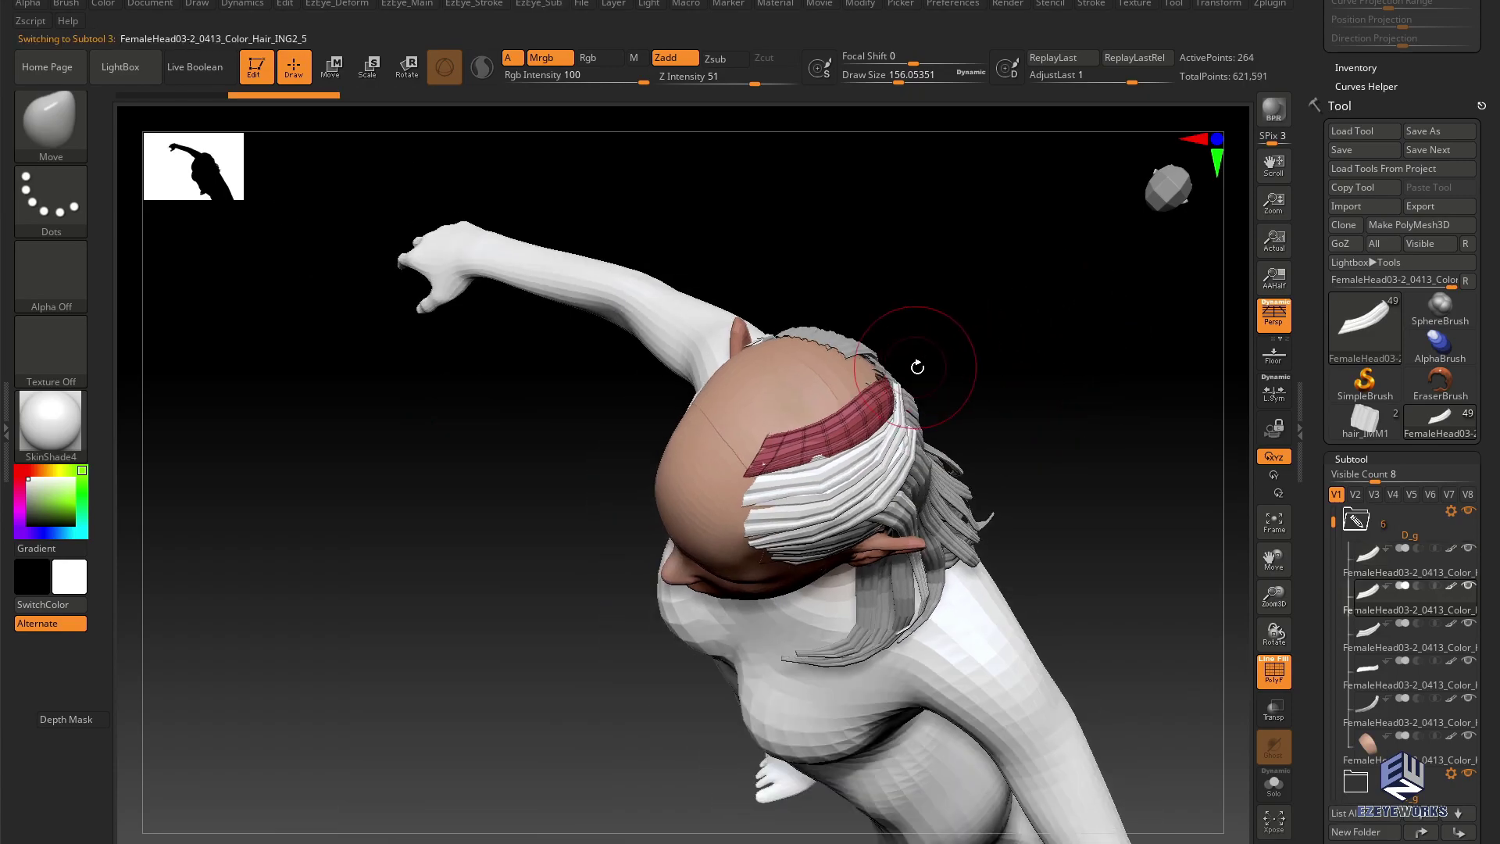
# - Move and rotate the duplicated strand onto the bare scalp above the original strand, and hide the polyframe
pyautogui.moveTo(914, 362); pyautogui.dragTo(978, 375)
pyautogui.press('w')
pyautogui.moveTo(882, 503); pyautogui.dragTo(864, 482)
pyautogui.moveTo(1004, 414); pyautogui.dragTo(978, 367)
pyautogui.moveTo(860, 429); pyautogui.dragTo(782, 374)
pyautogui.moveTo(793, 440); pyautogui.dragTo(818, 443)
pyautogui.moveTo(781, 389); pyautogui.dragTo(777, 403)
pyautogui.press('1')
pyautogui.press('1')
pyautogui.hotkey('shift', 'f')
# - Shape the duplicated strand over the crown with the SnakeHook brush at draw size about 156, blending it into the neighbouring hair
pyautogui.moveTo(943, 422)
pyautogui.keyDown('alt'); pyautogui.mouseDown()
pyautogui.moveTo(961, 362)
pyautogui.moveTo(954, 443)
pyautogui.mouseUp(); pyautogui.keyUp('alt')
pyautogui.press('1')
pyautogui.press('2')
pyautogui.press('1')
pyautogui.press('Escape')
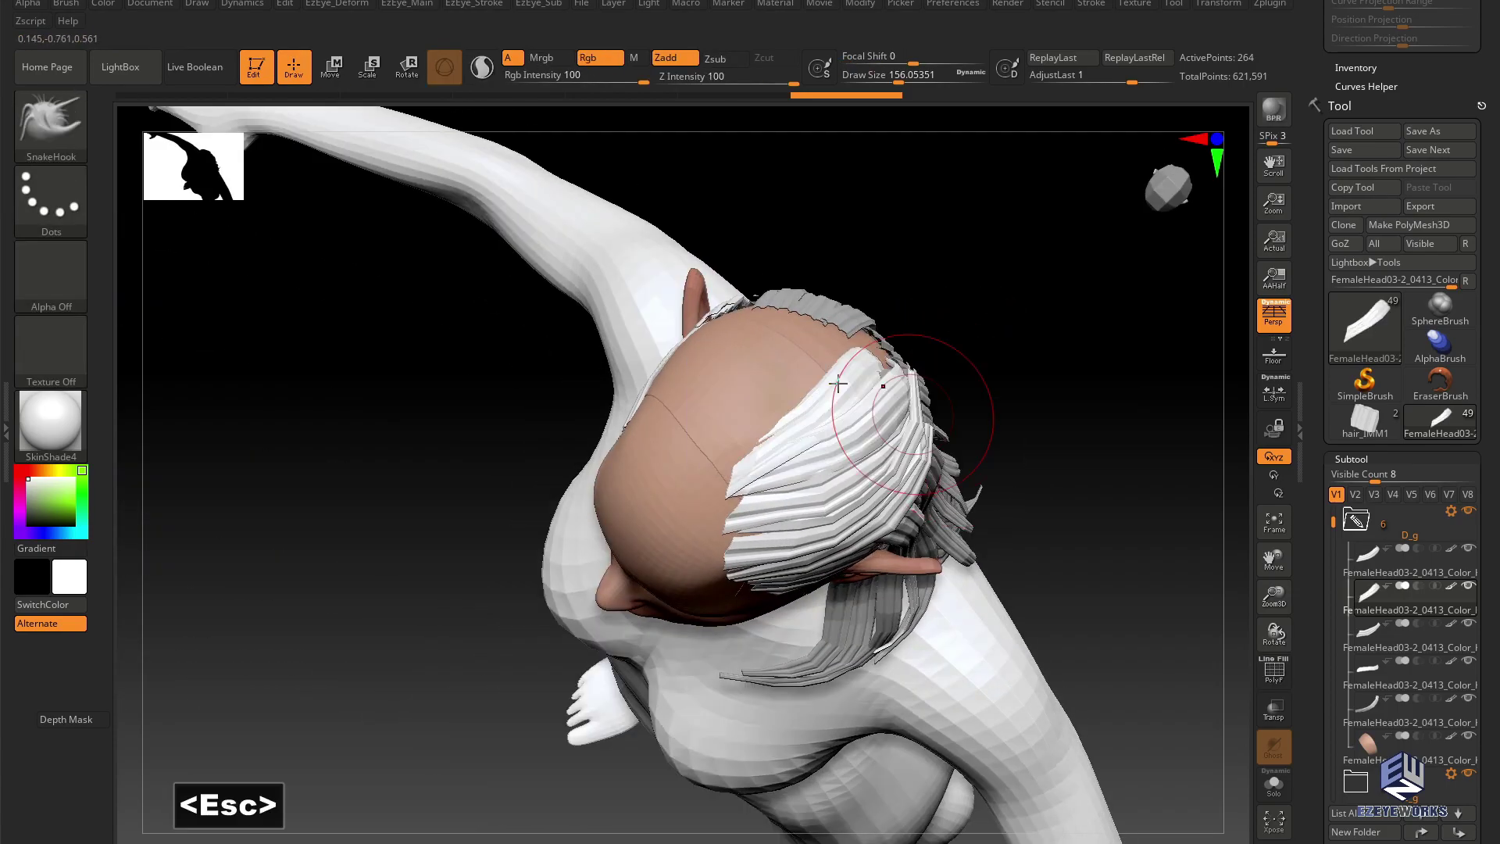
pyautogui.moveTo(884, 356); pyautogui.dragTo(1007, 349)
pyautogui.moveTo(955, 385)
pyautogui.mouseDown()
pyautogui.moveTo(888, 469)
pyautogui.moveTo(904, 371)
pyautogui.mouseUp()
pyautogui.click(933, 484)
pyautogui.moveTo(787, 281); pyautogui.dragTo(836, 387)
pyautogui.moveTo(875, 261); pyautogui.dragTo(872, 242)
pyautogui.moveTo(873, 293)
pyautogui.mouseDown()
pyautogui.moveTo(880, 280)
pyautogui.moveTo(847, 268)
pyautogui.mouseUp()
pyautogui.moveTo(977, 168)
pyautogui.mouseDown()
pyautogui.moveTo(1008, 187)
pyautogui.moveTo(864, 274)
pyautogui.moveTo(833, 266)
pyautogui.moveTo(891, 242)
pyautogui.mouseUp()
pyautogui.moveTo(649, 211)
pyautogui.mouseDown()
pyautogui.moveTo(794, 197)
pyautogui.moveTo(763, 278)
pyautogui.mouseUp()
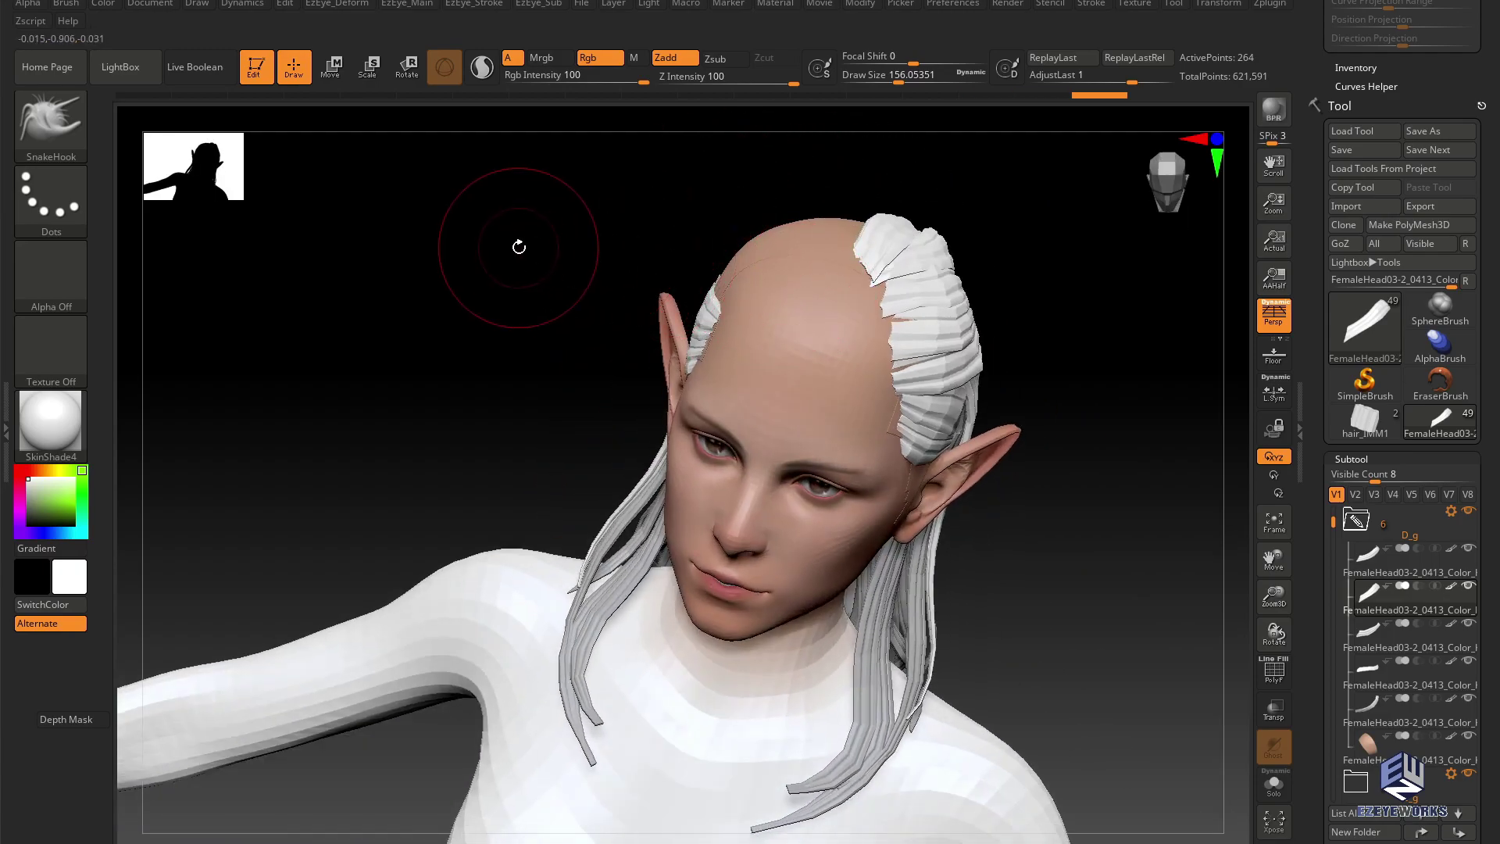
# - Select the strand running along the top of the head in side view and hide the polyframe
pyautogui.keyDown('shift'); pyautogui.moveTo(519, 244); pyautogui.dragTo(520, 288); pyautogui.keyUp('shift')
pyautogui.hotkey('alt', 's')
pyautogui.click(458, 469)
pyautogui.keyDown('alt'); pyautogui.moveTo(579, 479); pyautogui.dragTo(602, 459); pyautogui.keyUp('alt')
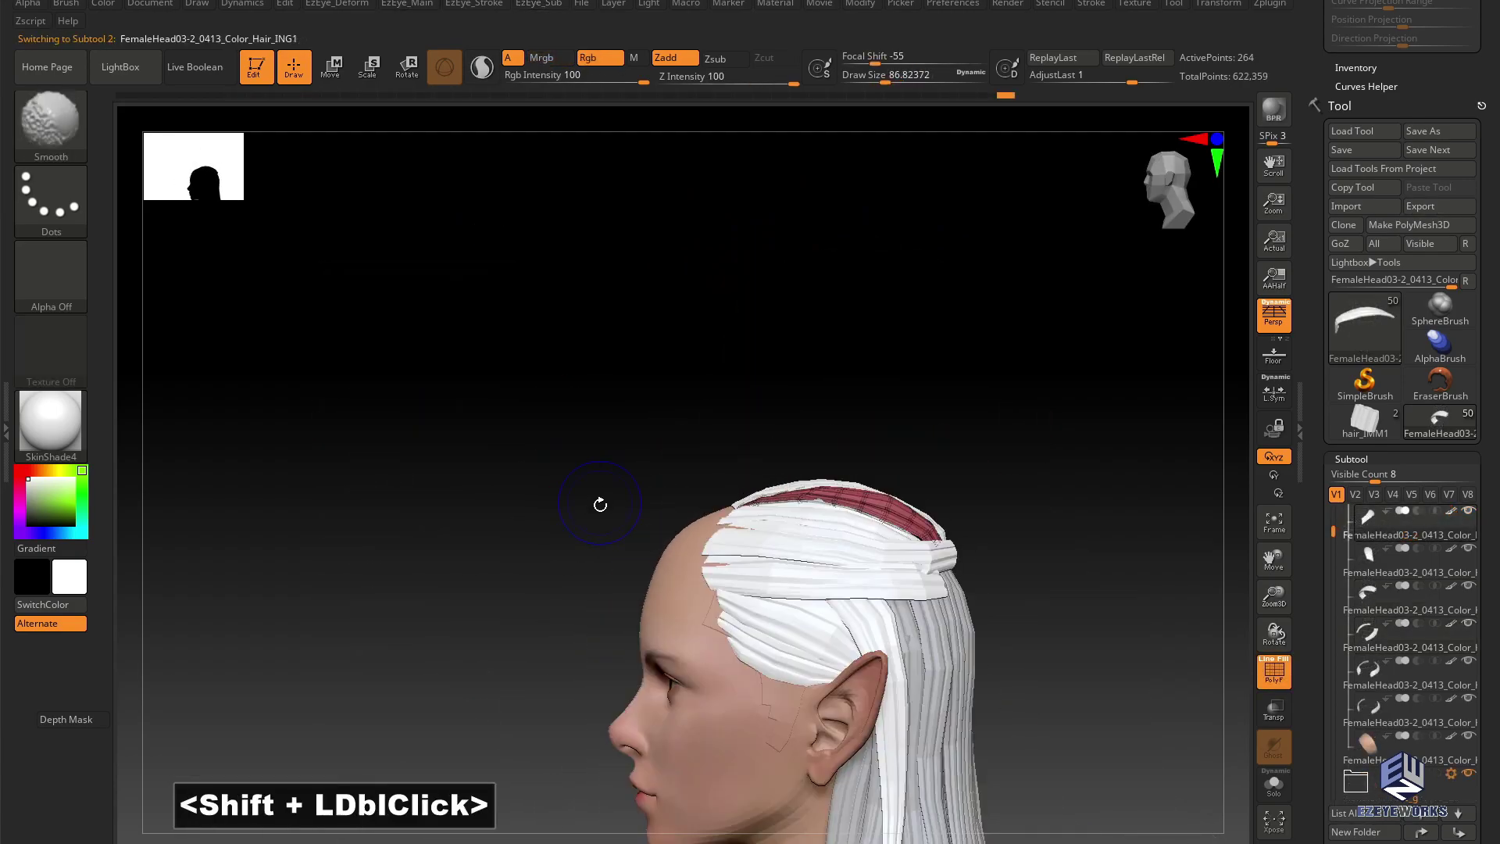
pyautogui.hotkey('shift', 'f')
# - Select the lowest side strand reaching the back of the head and shape its end at draw size about 140
pyautogui.moveTo(1008, 479); pyautogui.dragTo(974, 425)
pyautogui.keyDown('alt'); pyautogui.click(929, 391); pyautogui.keyUp('alt')
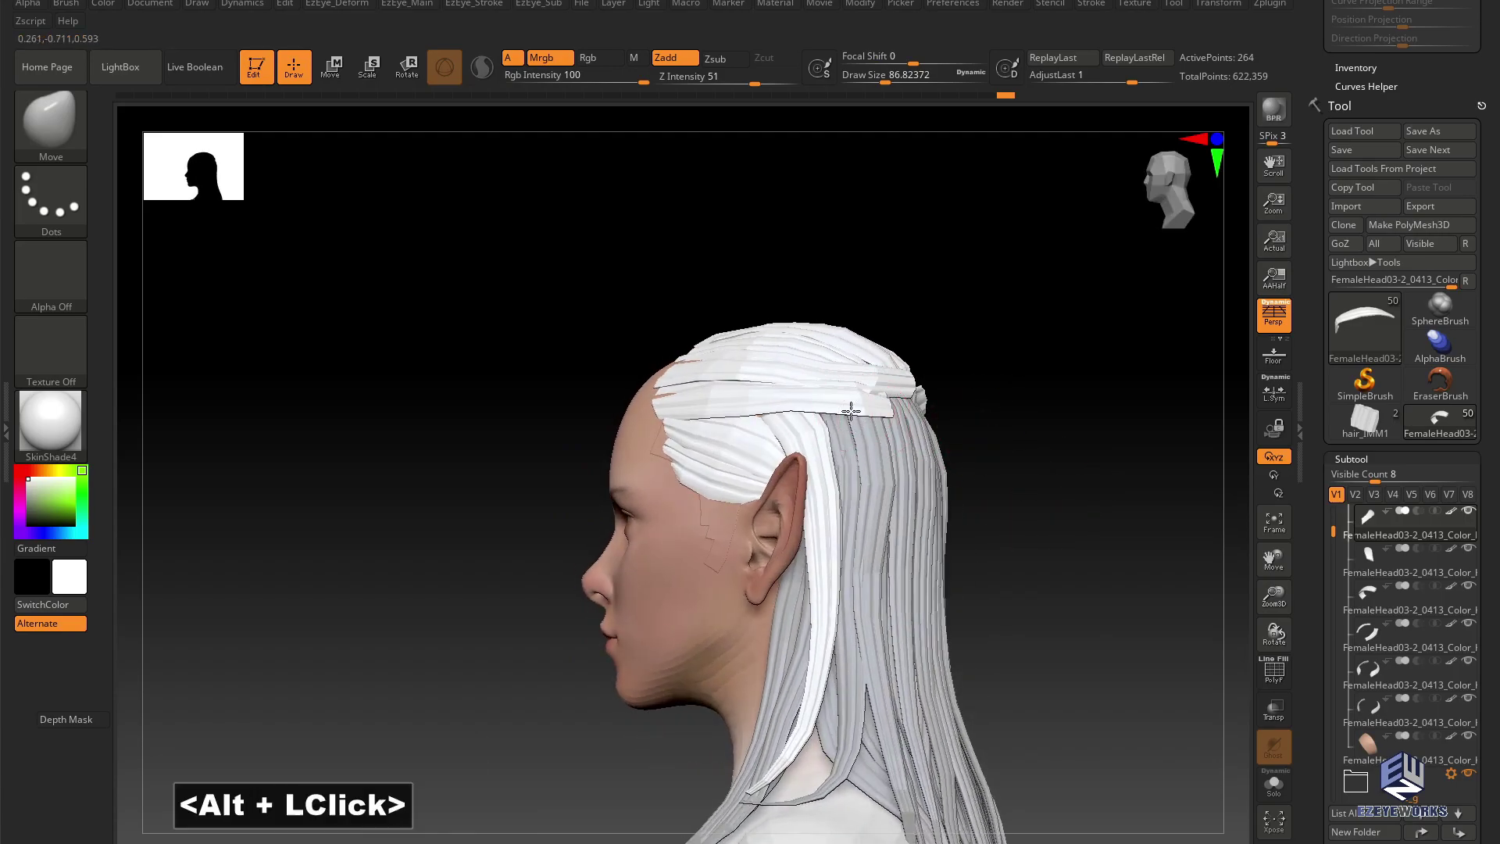
pyautogui.moveTo(1075, 558); pyautogui.dragTo(961, 539)
pyautogui.press('space')
pyautogui.moveTo(869, 429); pyautogui.dragTo(880, 430)
pyautogui.keyDown('alt'); pyautogui.moveTo(1072, 450); pyautogui.dragTo(994, 469); pyautogui.keyUp('alt')
pyautogui.moveTo(799, 472); pyautogui.dragTo(838, 462)
pyautogui.moveTo(728, 464)
pyautogui.mouseDown()
pyautogui.moveTo(744, 465)
pyautogui.moveTo(731, 457)
pyautogui.mouseUp()
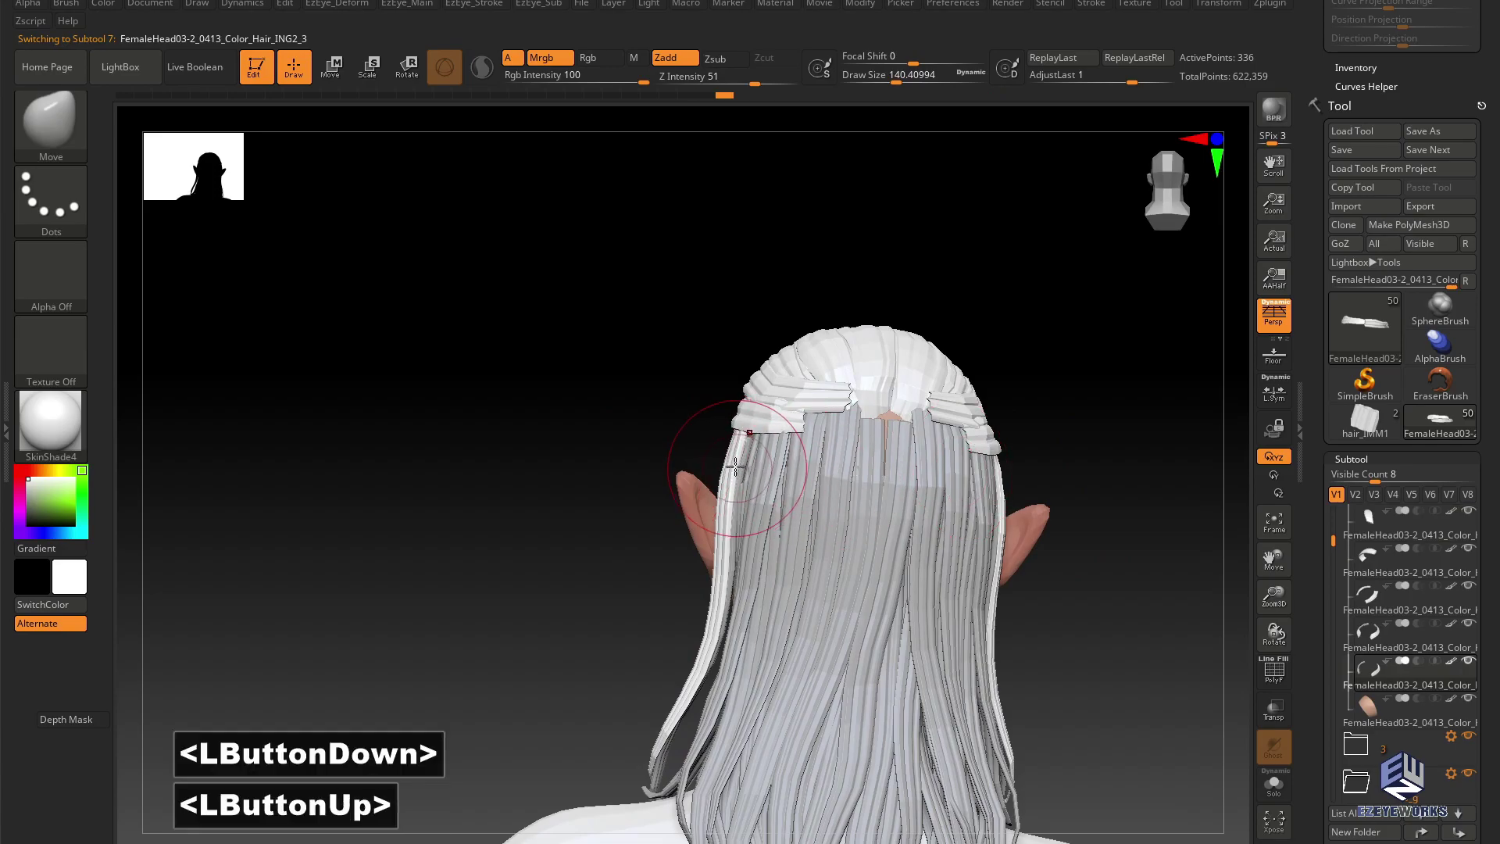
# - Make the selected side strand symmetrical on both sides of the head, undoing the first attempt and repeating it
pyautogui.hotkey('shift', 'f')
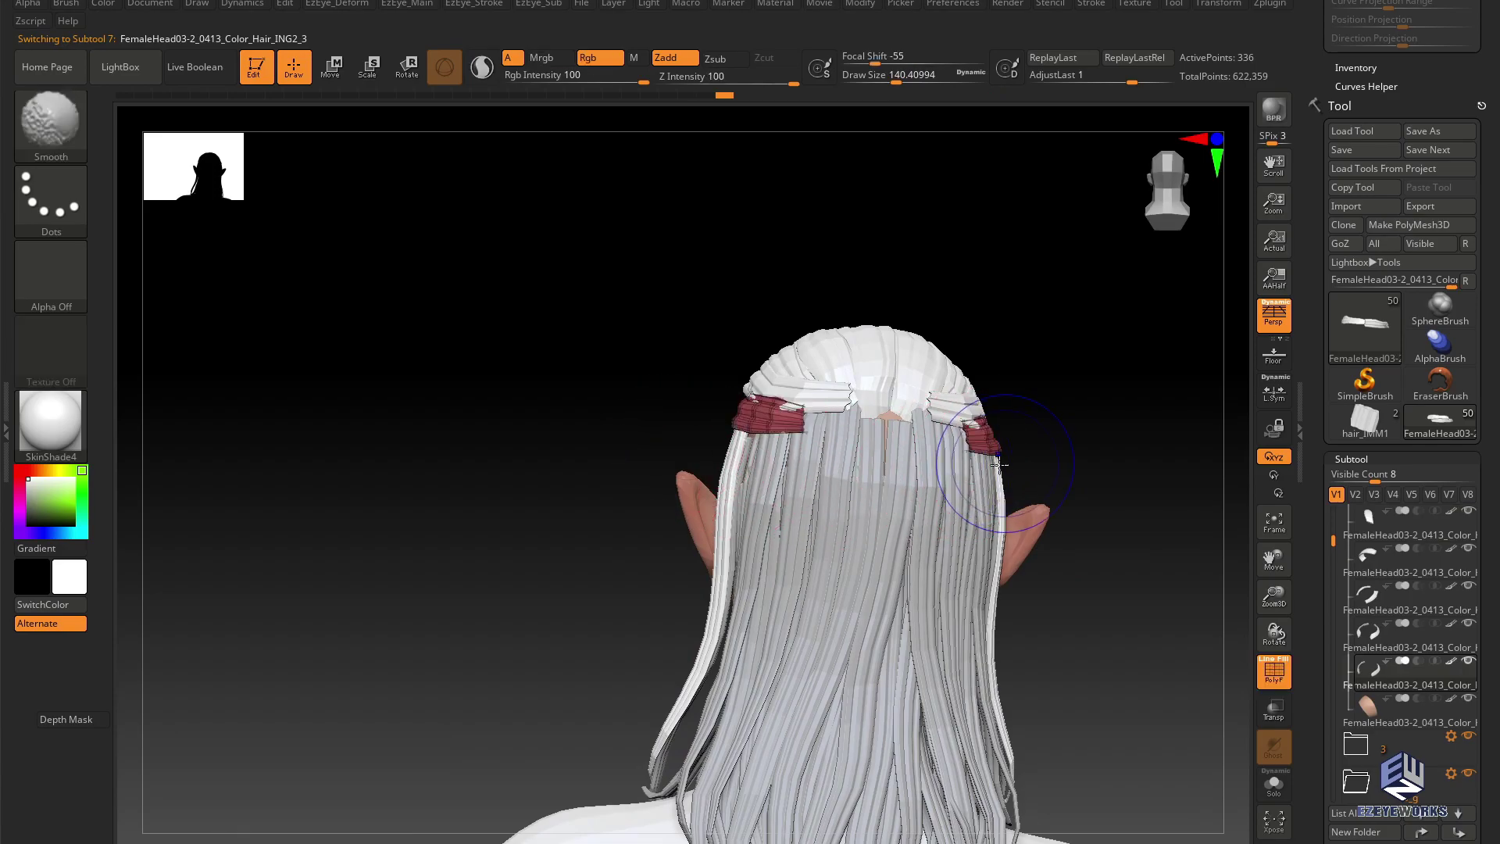
pyautogui.hotkey('alt', '2')
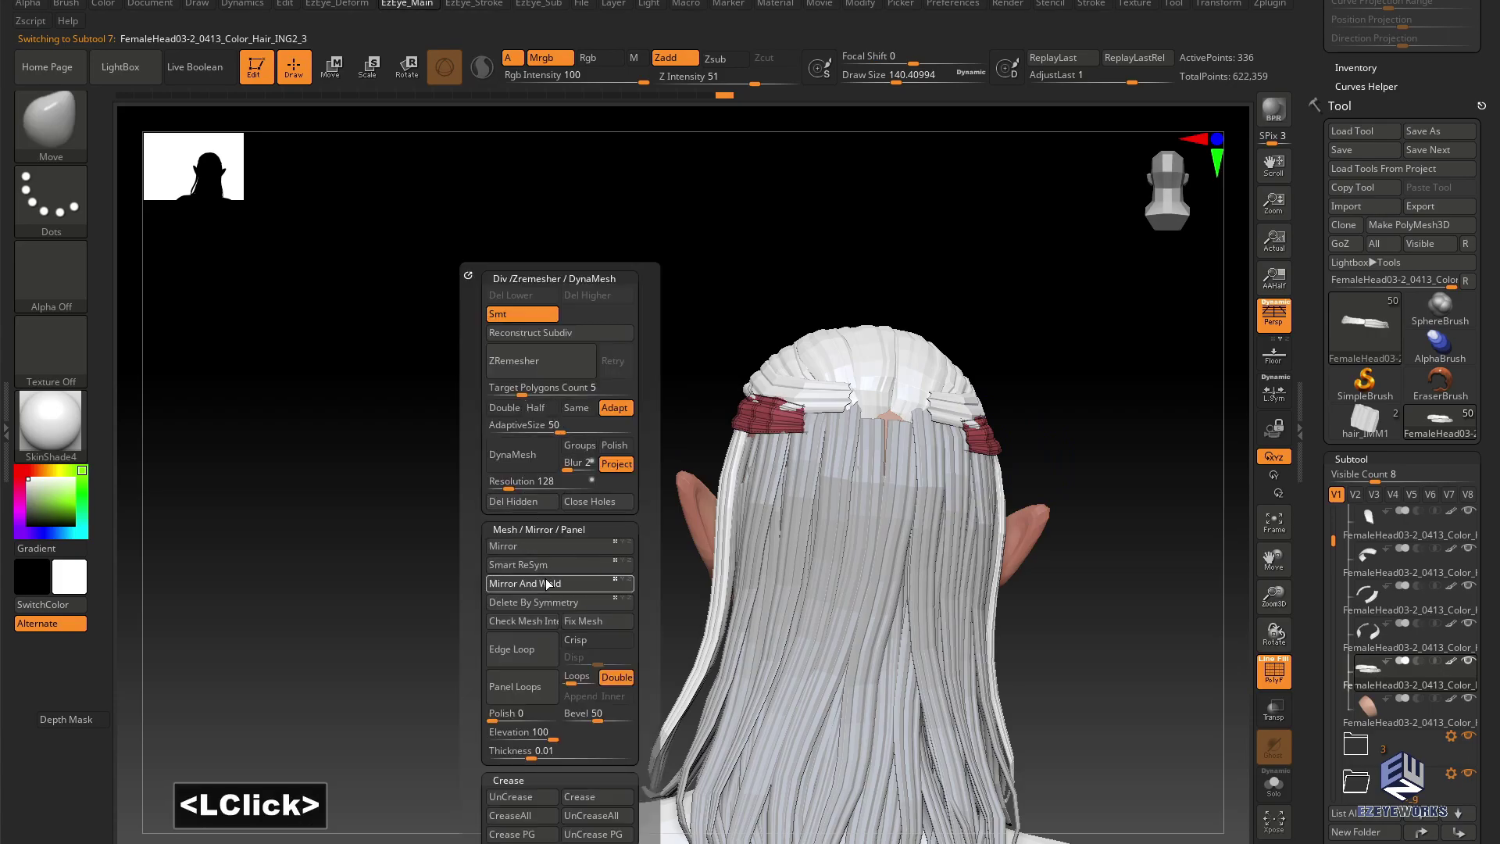
pyautogui.click(526, 563)
pyautogui.keyDown('alt'); pyautogui.moveTo(629, 414); pyautogui.dragTo(659, 462); pyautogui.keyUp('alt')
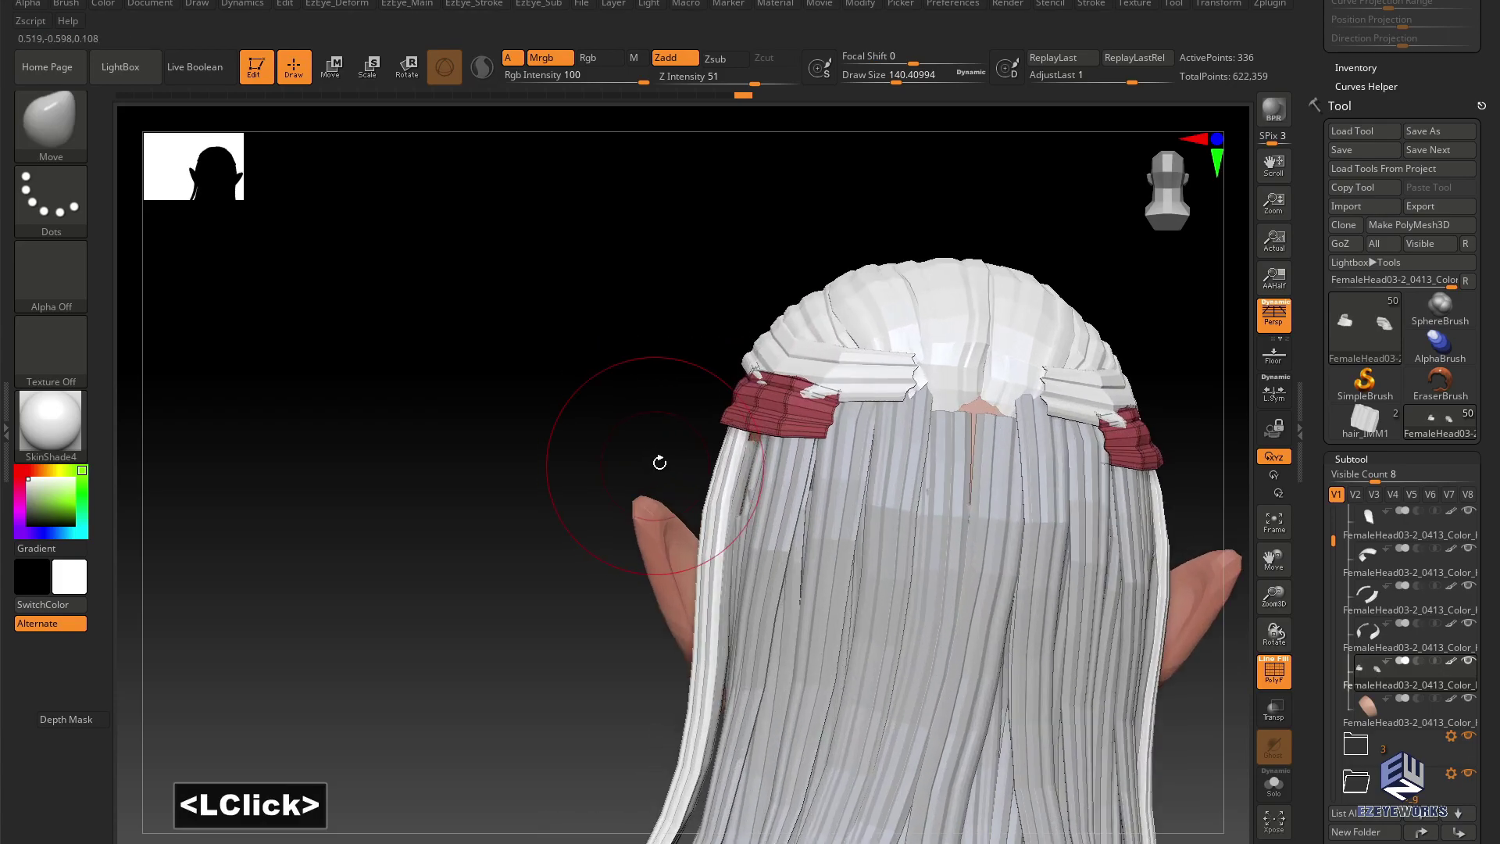
pyautogui.hotkey('ctrl', 'z')
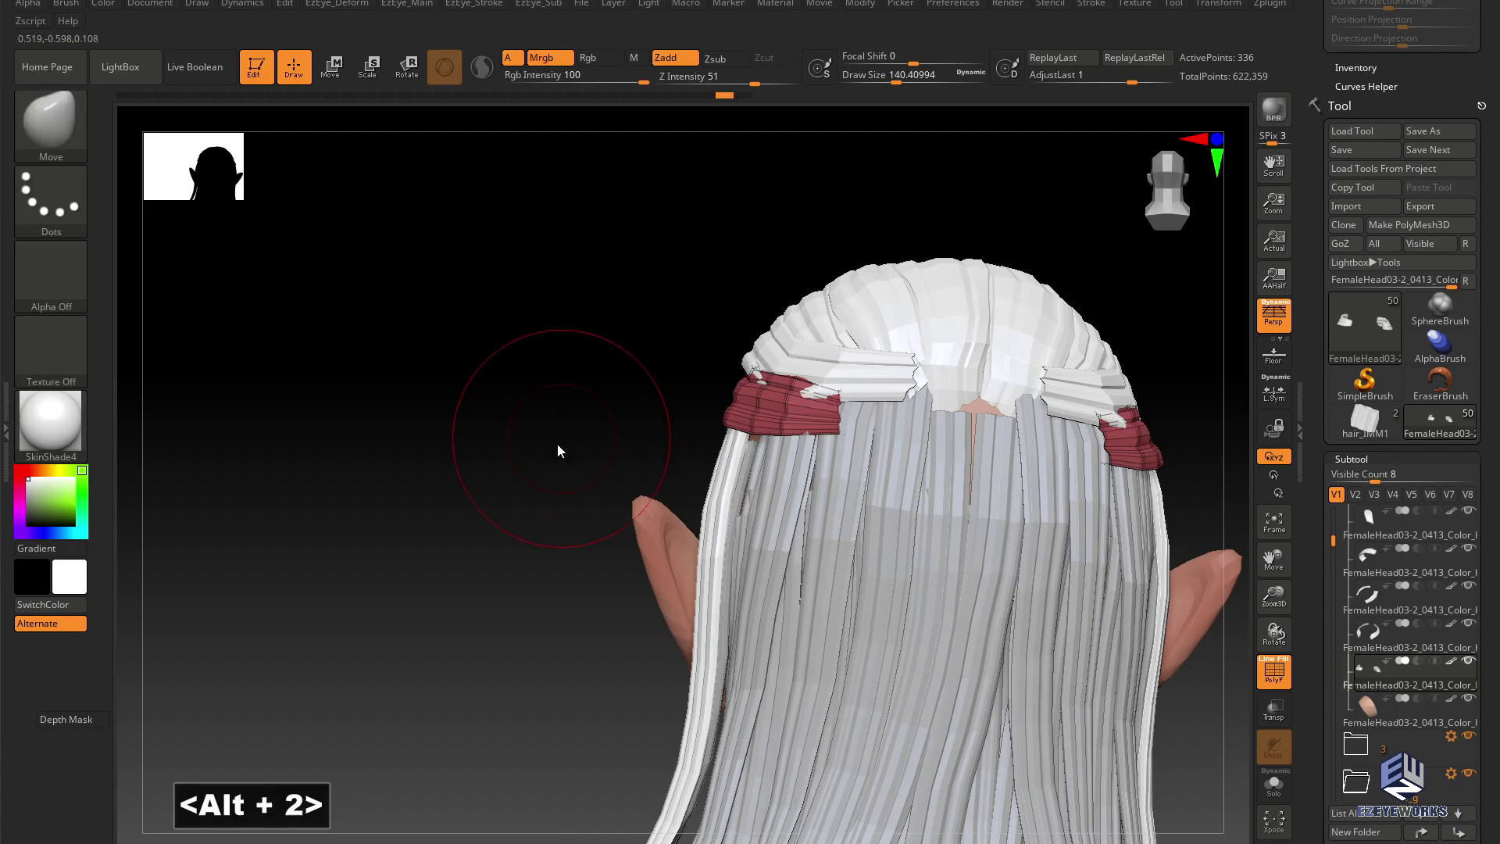
pyautogui.hotkey('alt', '2')
pyautogui.click(812, 497)
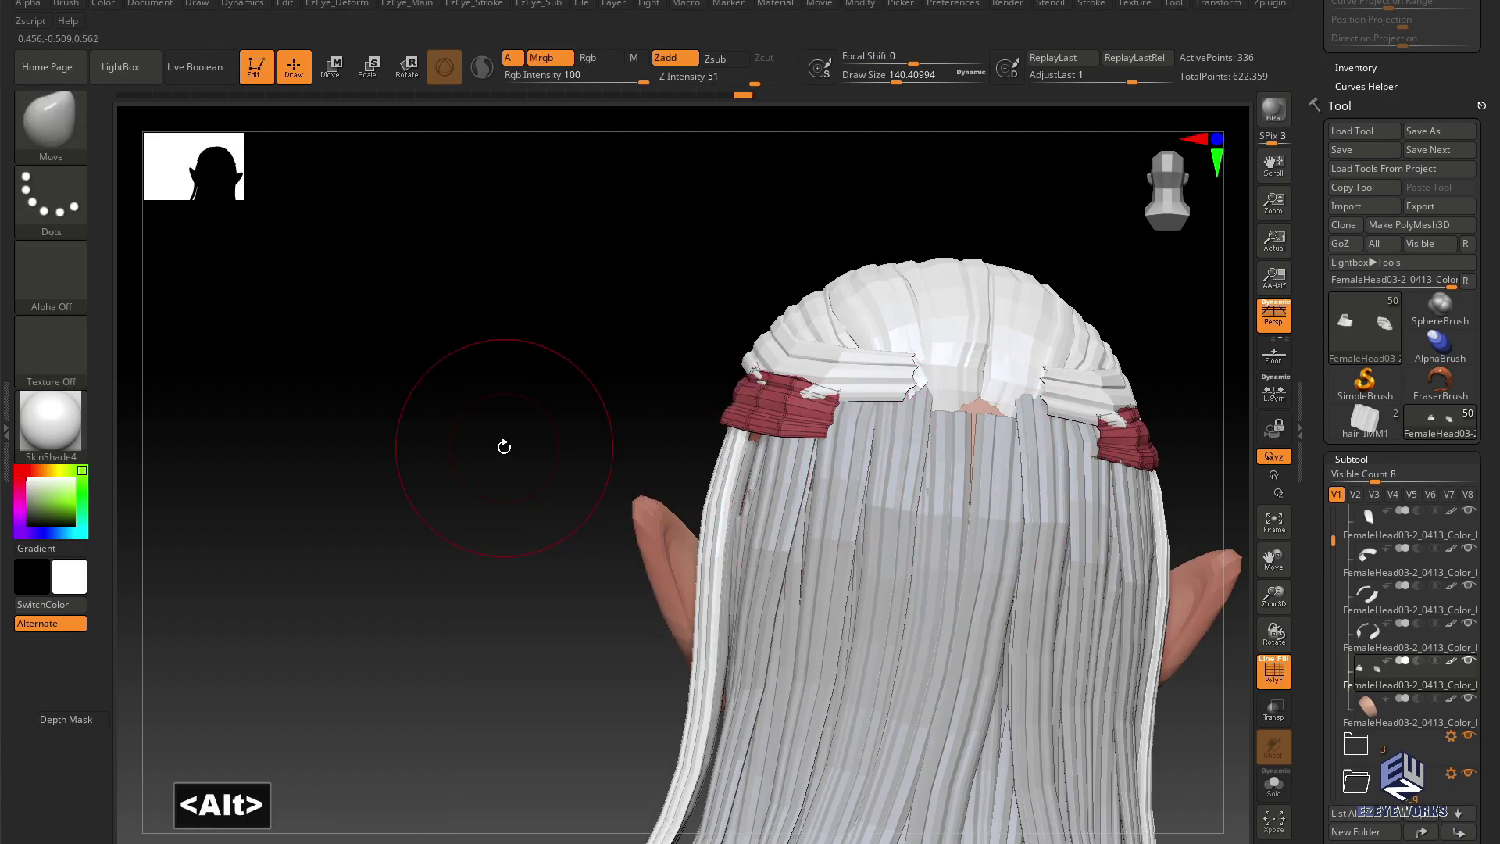
pyautogui.hotkey('alt', '2')
# - Select the long back-hair strand below the side strands and adjust its upper part with the Move brush at draw size about 140
pyautogui.keyDown('alt'); pyautogui.moveTo(512, 435); pyautogui.dragTo(562, 429); pyautogui.keyUp('alt')
pyautogui.keyDown('alt'); pyautogui.moveTo(900, 439); pyautogui.dragTo(663, 455); pyautogui.keyUp('alt')
pyautogui.keyDown('alt'); pyautogui.click(663, 456); pyautogui.keyUp('alt')
pyautogui.hotkey('shift', 'f')
pyautogui.moveTo(556, 492); pyautogui.dragTo(594, 488)
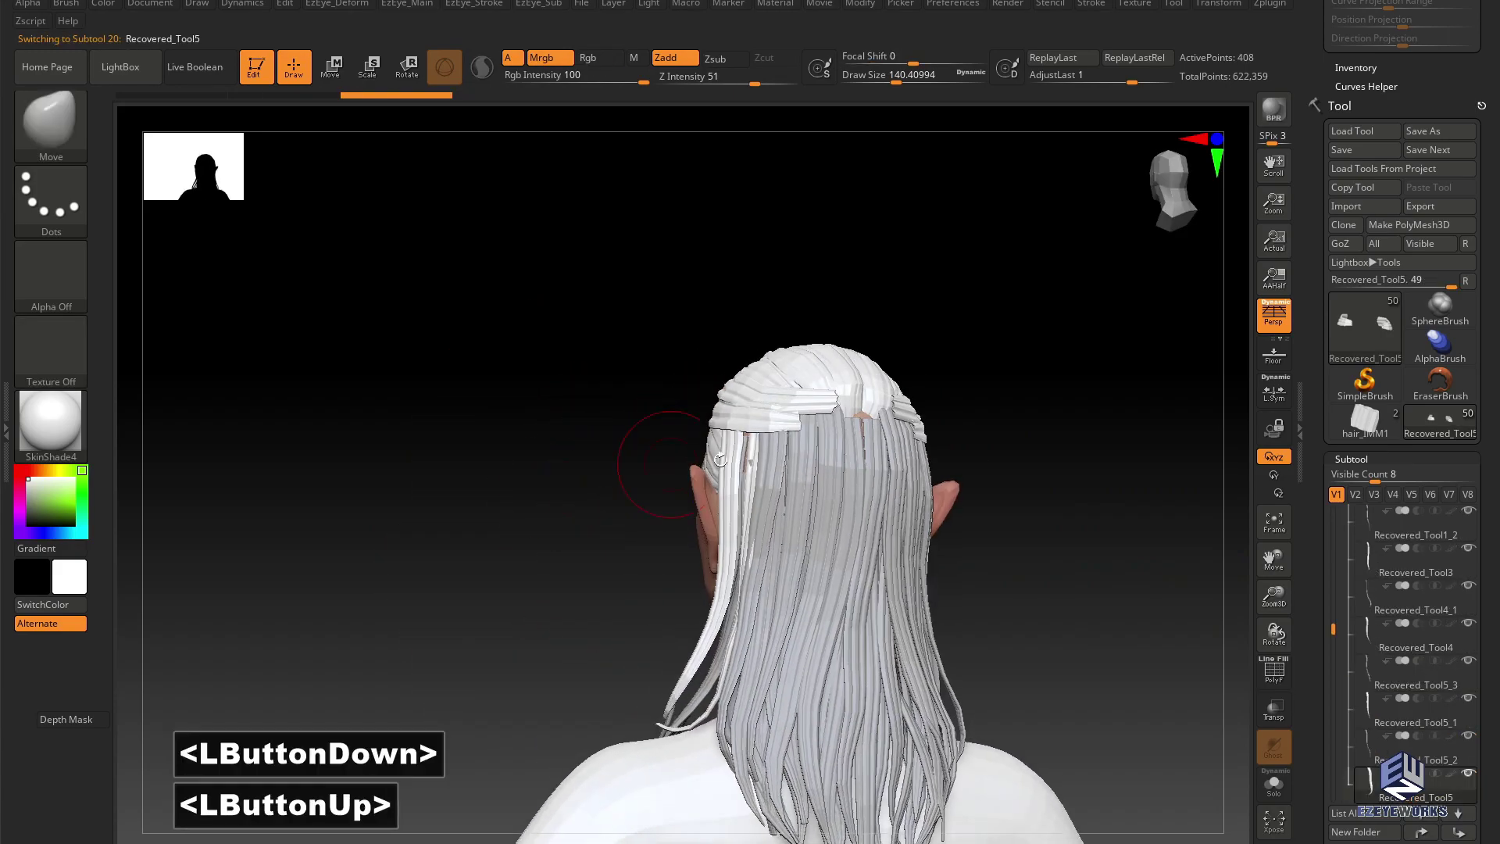
pyautogui.moveTo(732, 432); pyautogui.dragTo(607, 455)
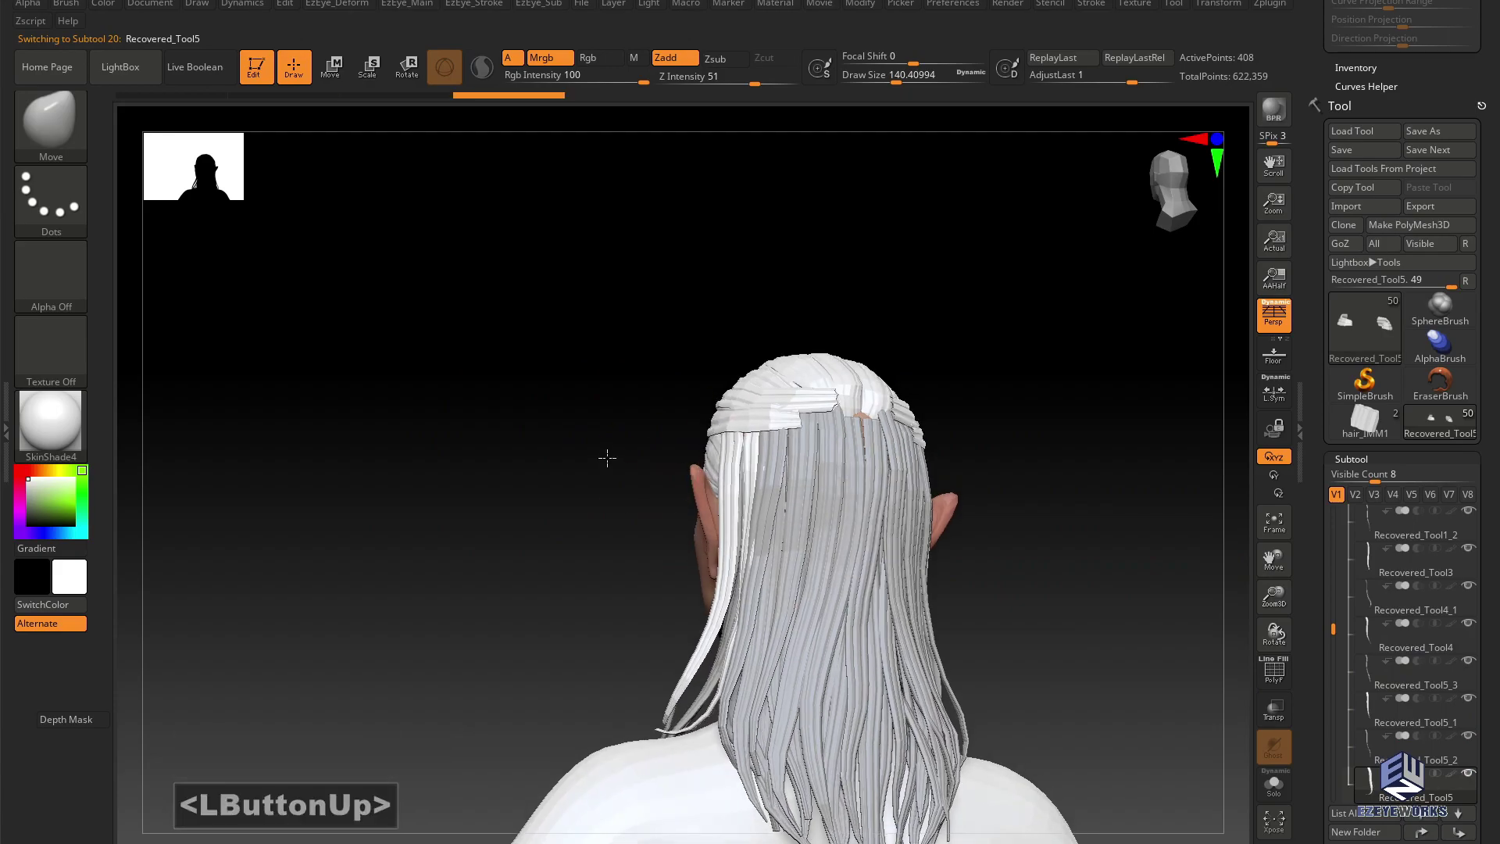
pyautogui.click(736, 482)
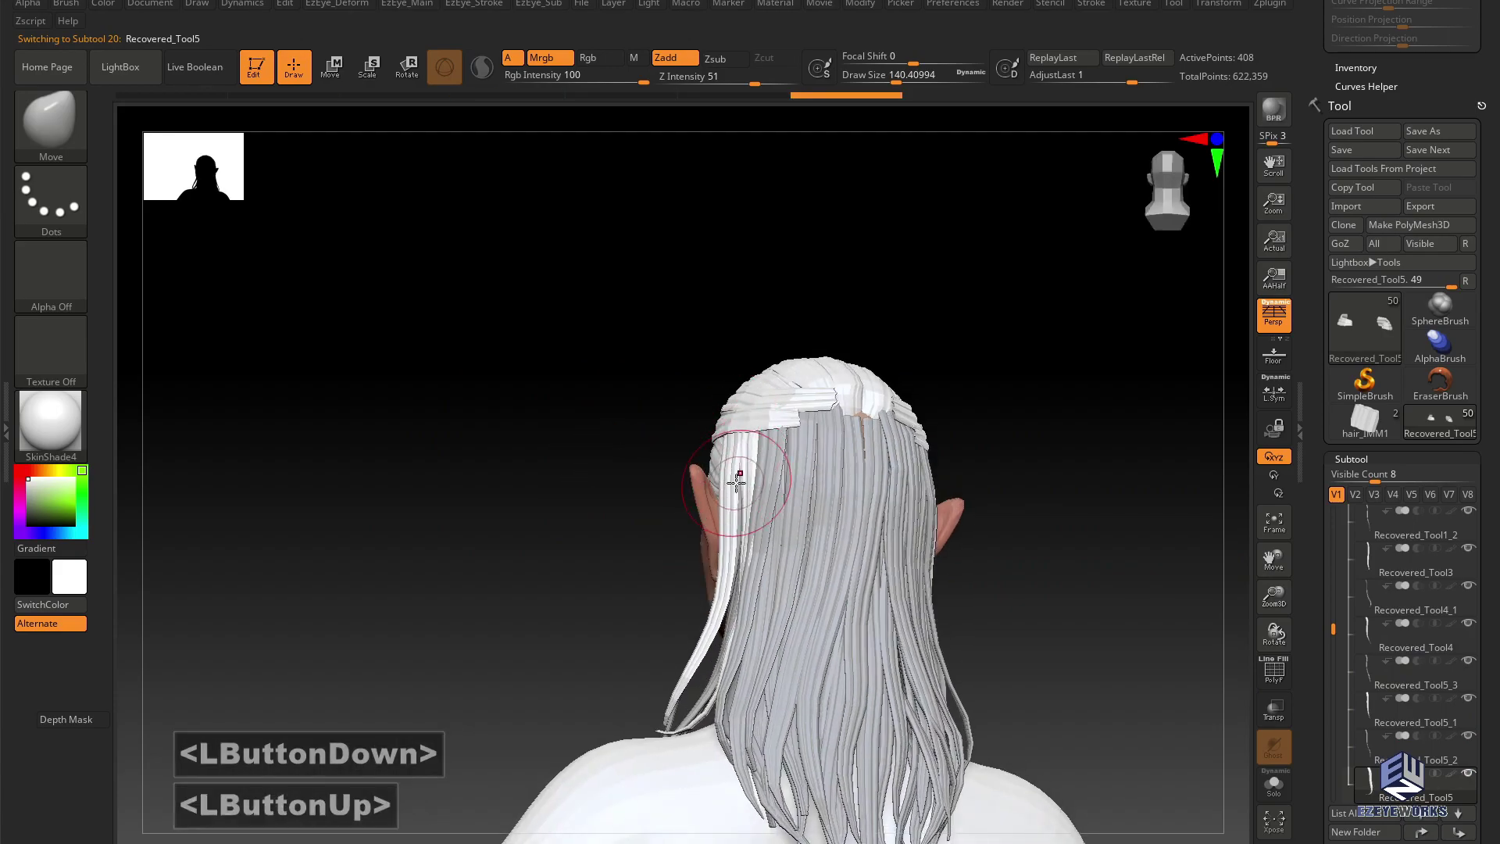
pyautogui.moveTo(659, 438); pyautogui.dragTo(781, 454)
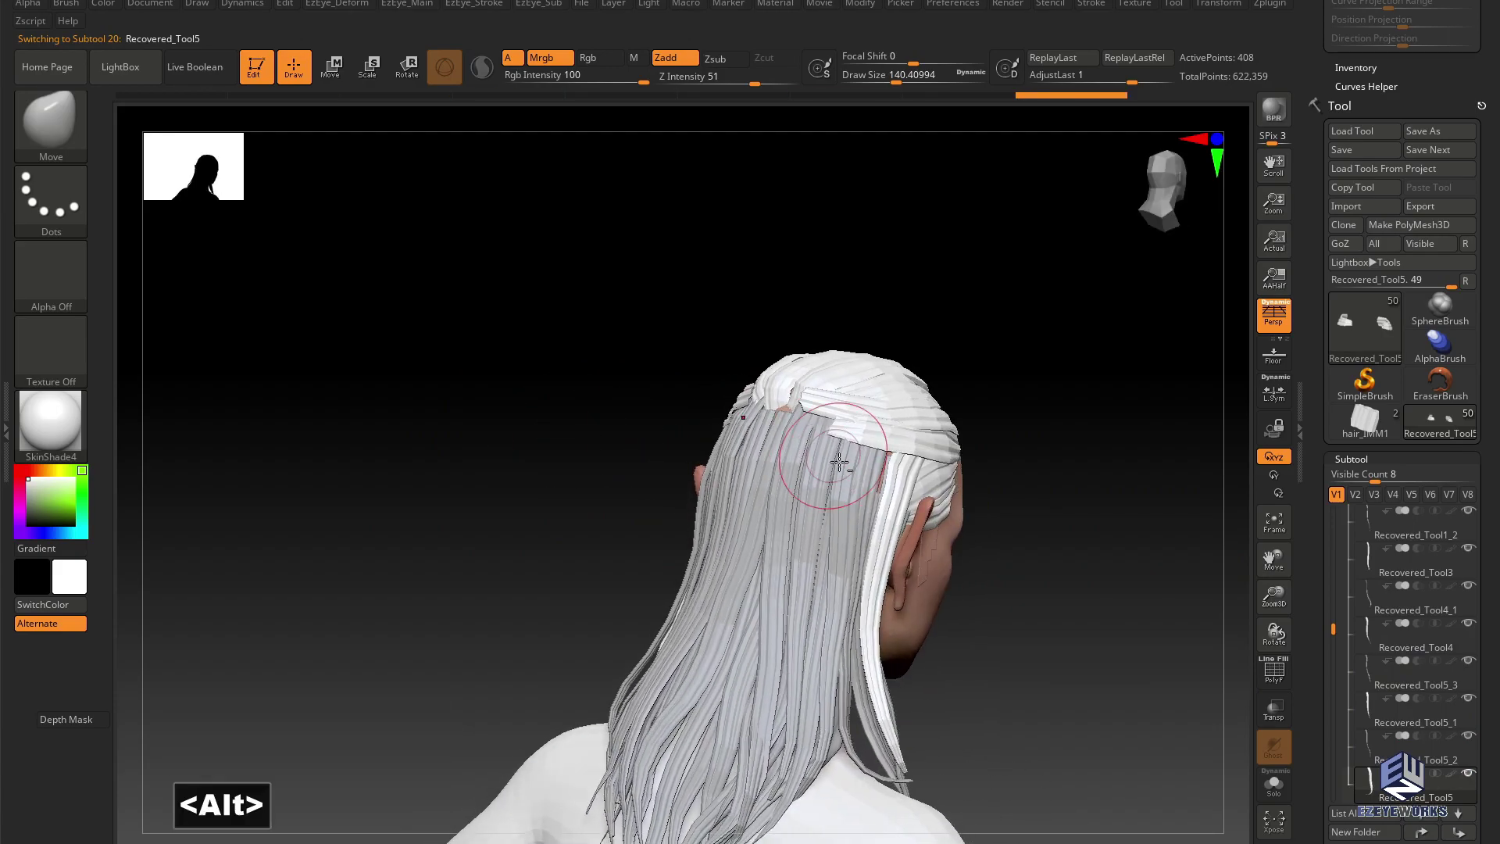
# - Select the long strand behind the ear and pull its lower tip up over the shoulder at draw size about 223
pyautogui.keyDown('alt'); pyautogui.click(878, 502); pyautogui.keyUp('alt')
pyautogui.moveTo(829, 542); pyautogui.dragTo(830, 568)
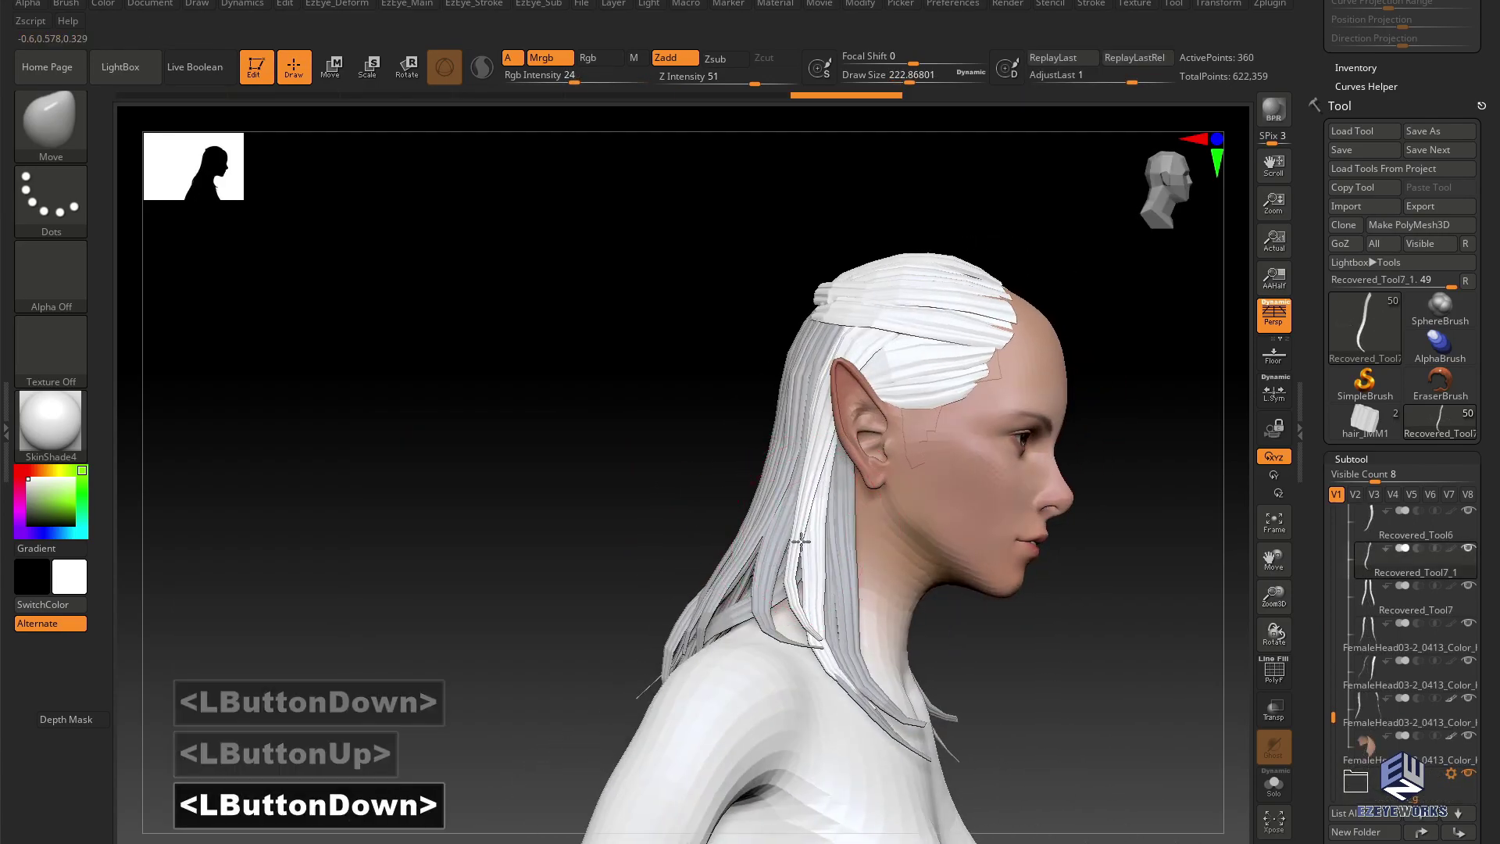
pyautogui.moveTo(704, 515)
pyautogui.mouseDown()
pyautogui.moveTo(630, 518)
pyautogui.moveTo(674, 551)
pyautogui.mouseUp()
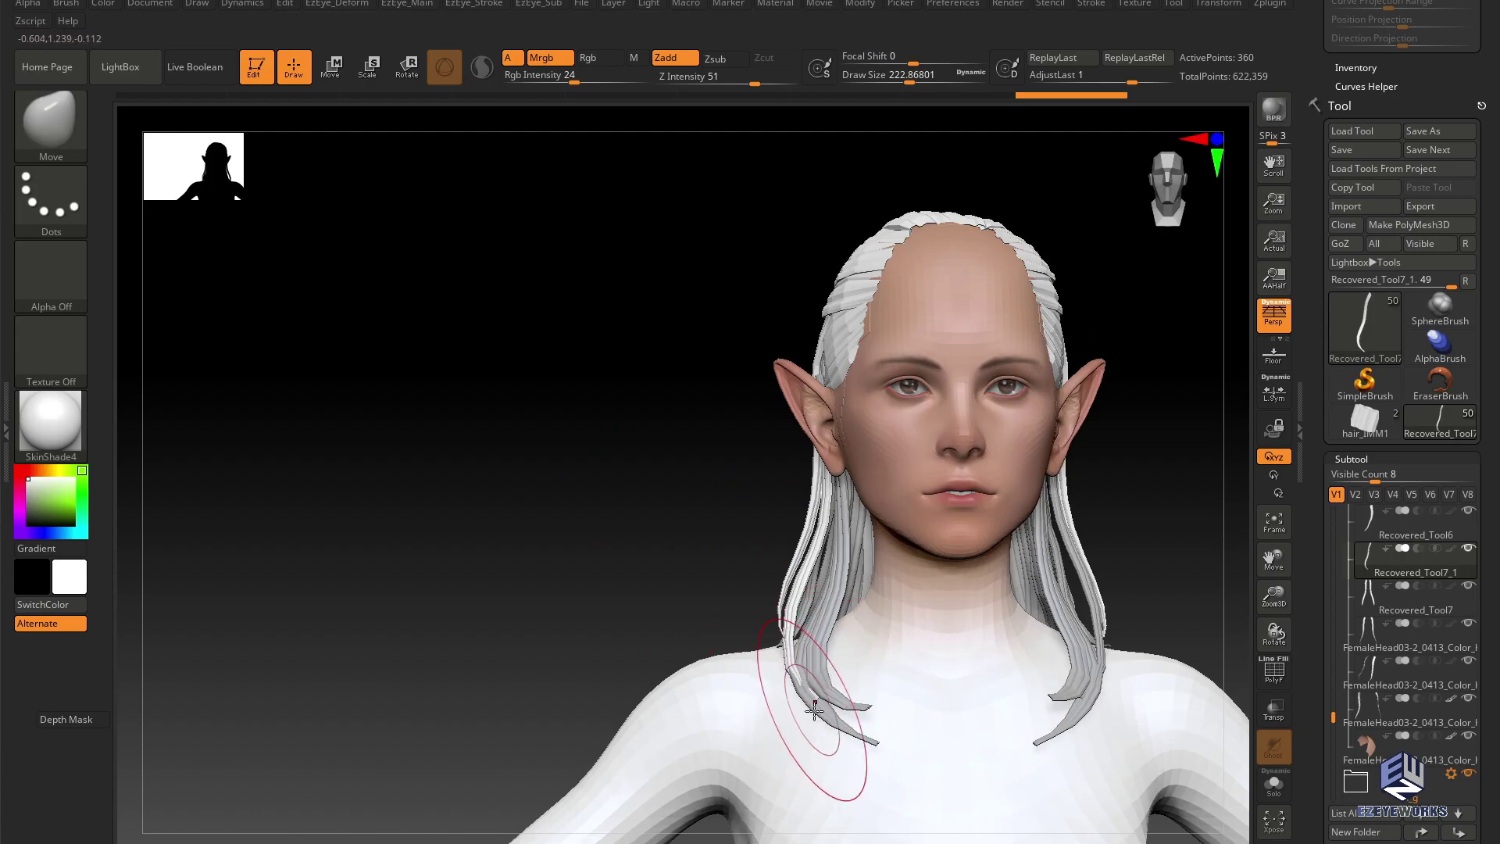
pyautogui.moveTo(813, 710); pyautogui.dragTo(805, 698)
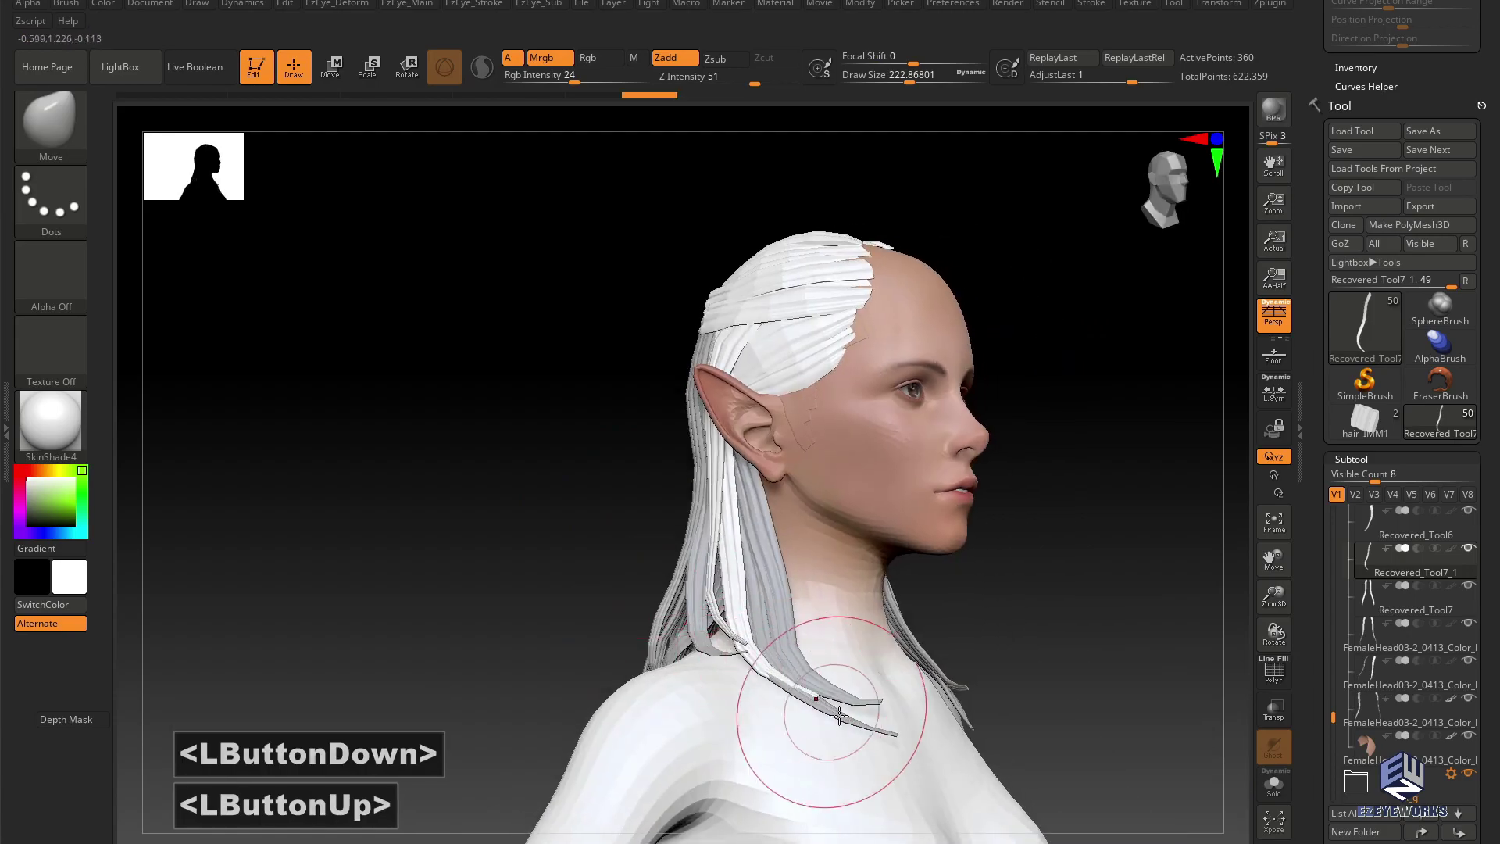
pyautogui.moveTo(820, 707)
pyautogui.mouseDown()
pyautogui.moveTo(816, 688)
pyautogui.moveTo(828, 696)
pyautogui.moveTo(781, 703)
pyautogui.moveTo(803, 670)
pyautogui.mouseUp()
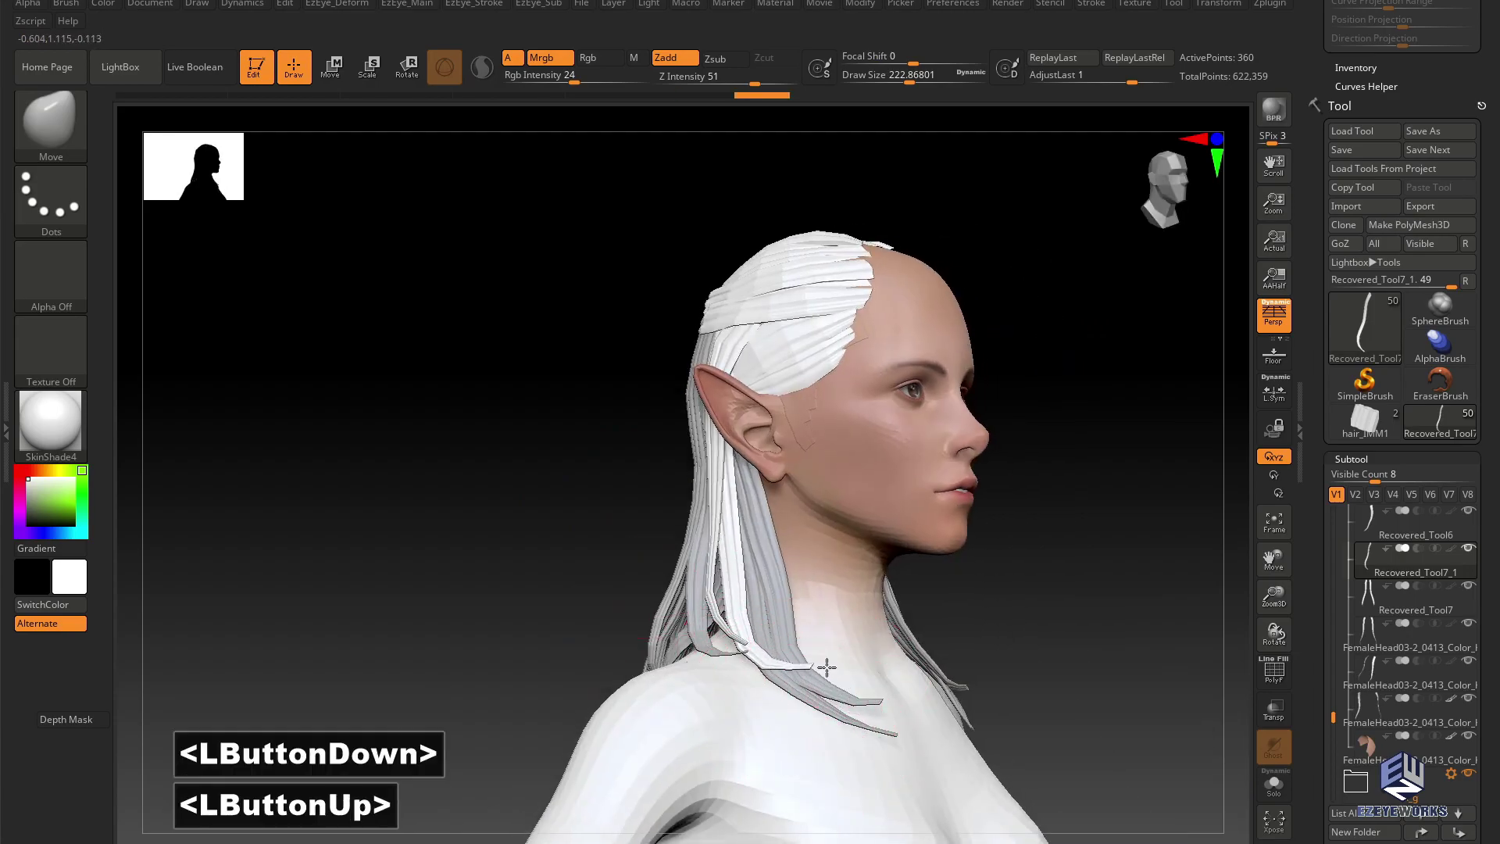
pyautogui.click(1039, 669)
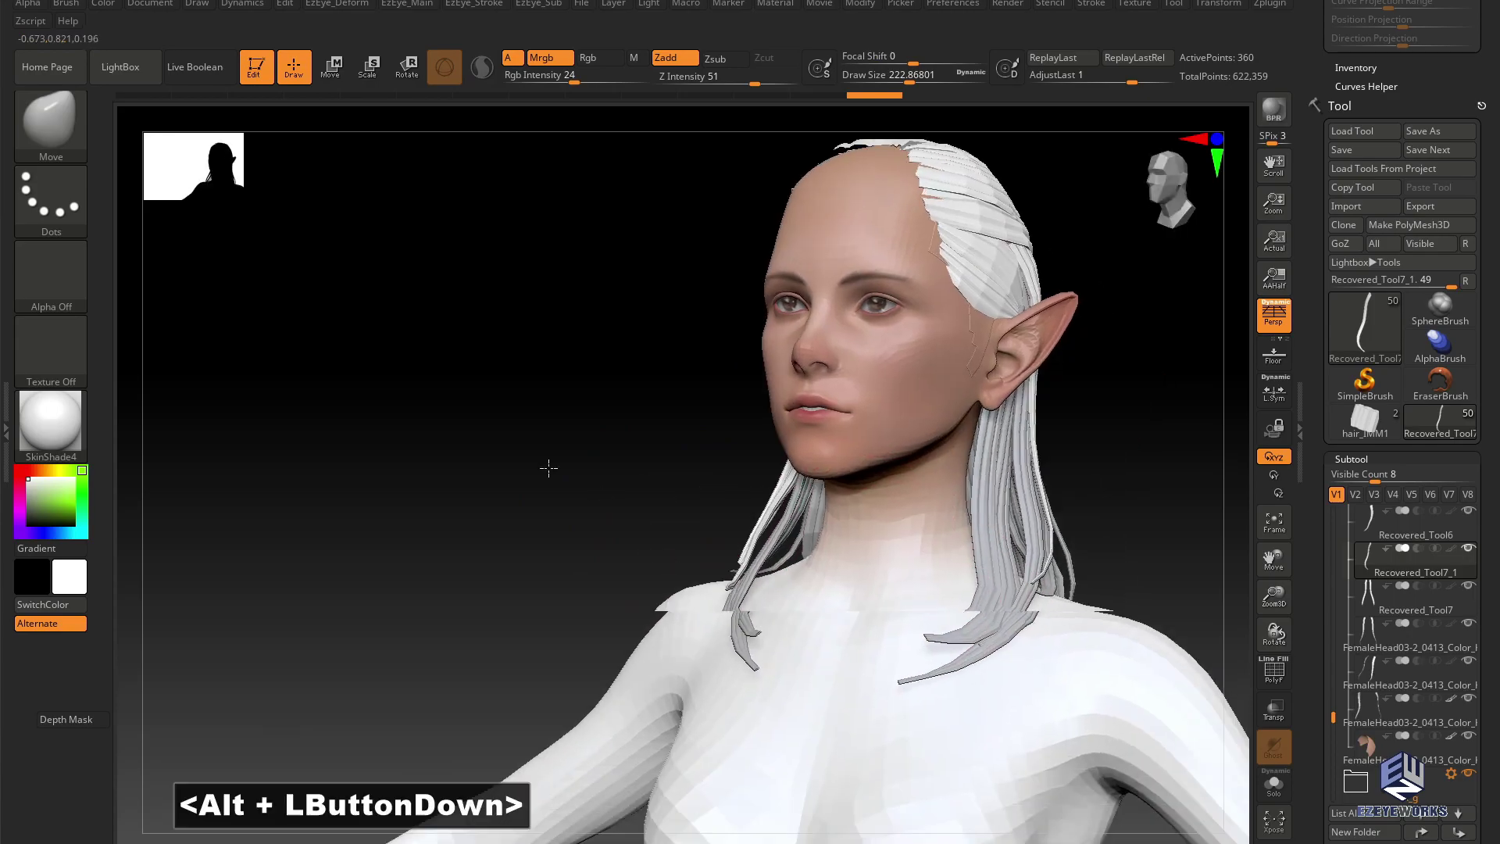
# - Reduce the draw size to about 101 and adjust the long strands hanging directly behind the ear
pyautogui.keyDown('alt'); pyautogui.moveTo(546, 462); pyautogui.dragTo(959, 452); pyautogui.keyUp('alt')
pyautogui.press('space')
pyautogui.moveTo(857, 455); pyautogui.dragTo(830, 455)
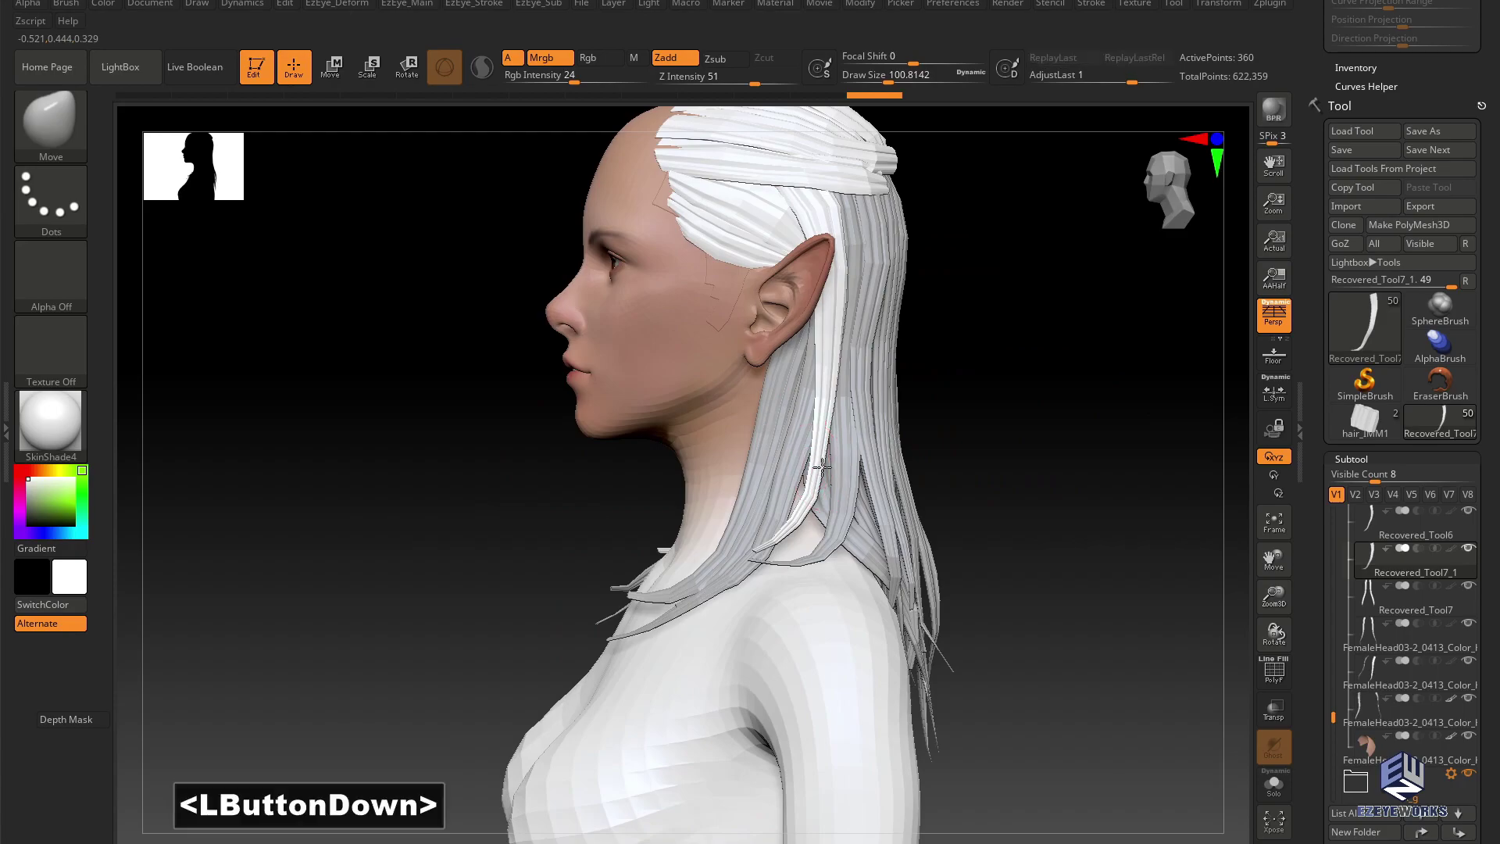
pyautogui.keyDown('alt'); pyautogui.click(811, 453); pyautogui.keyUp('alt')
pyautogui.hotkey('shift', 'f')
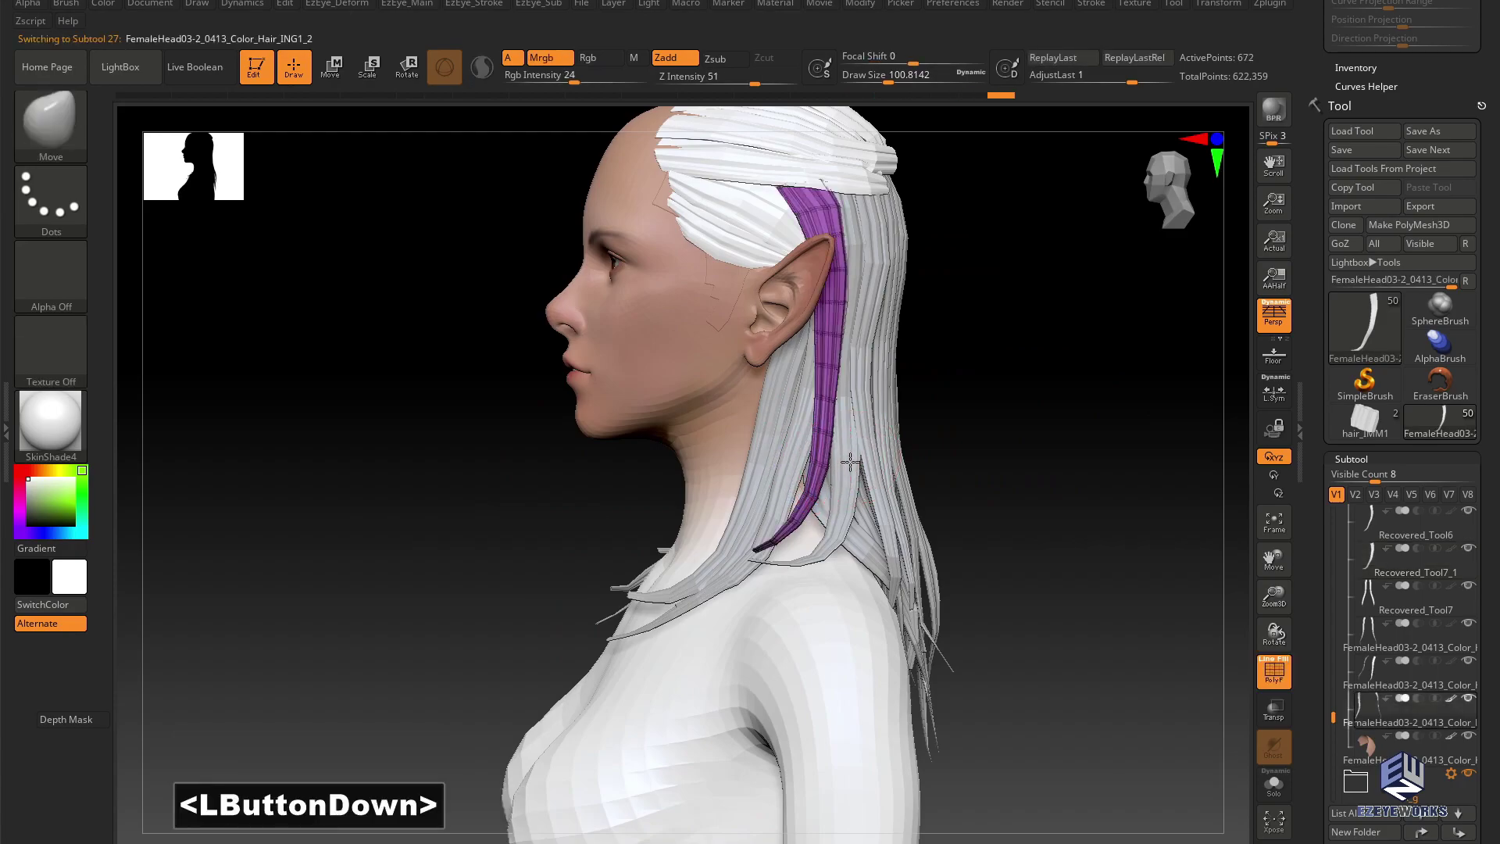
pyautogui.moveTo(833, 478); pyautogui.dragTo(834, 489)
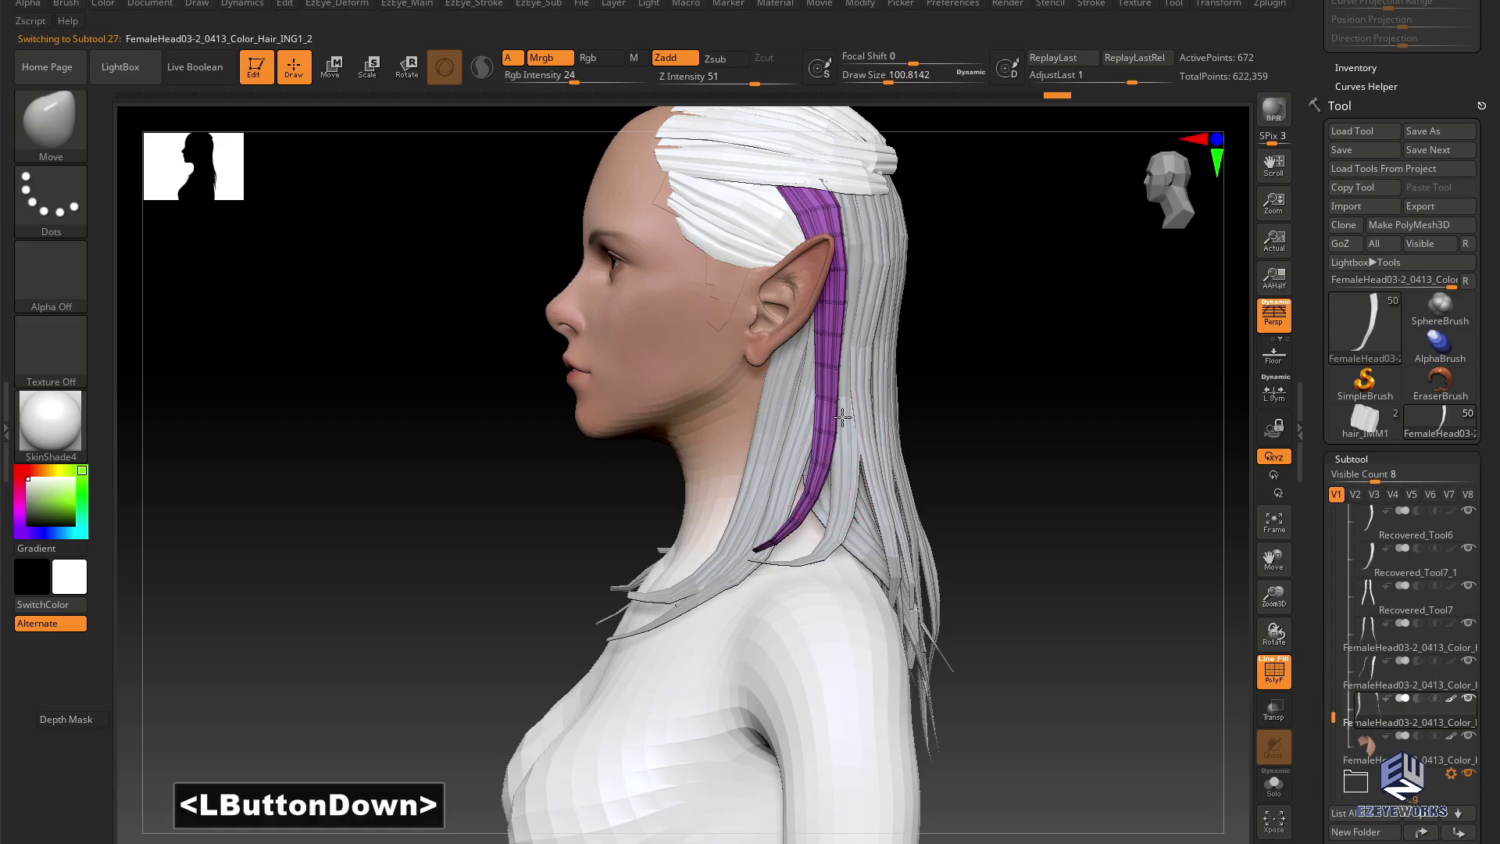
pyautogui.hotkey('shift', 'f')
pyautogui.click(824, 336)
pyautogui.moveTo(922, 367); pyautogui.dragTo(1015, 348)
pyautogui.moveTo(1004, 379)
pyautogui.keyDown('shift'); pyautogui.mouseDown()
pyautogui.moveTo(996, 448)
pyautogui.moveTo(1014, 466)
pyautogui.moveTo(992, 517)
pyautogui.mouseUp(); pyautogui.keyUp('shift')
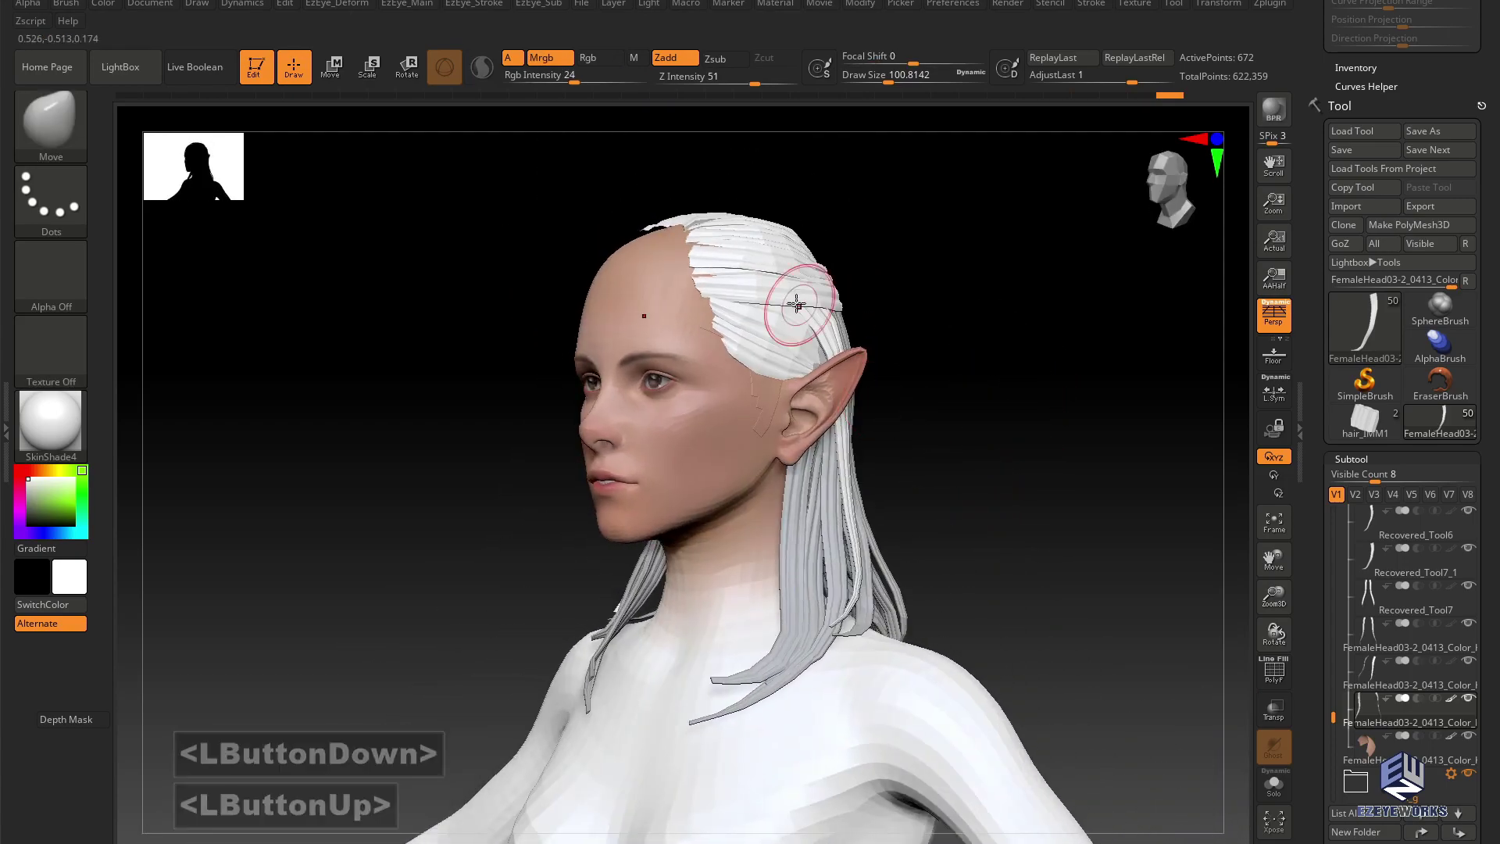
# - Select the uppermost strand beside the parting, show the polyframe and shape its front end with the Move brush
pyautogui.moveTo(567, 316); pyautogui.dragTo(630, 334)
pyautogui.keyDown('alt'); pyautogui.click(669, 295); pyautogui.keyUp('alt')
pyautogui.hotkey('shift', 'f')
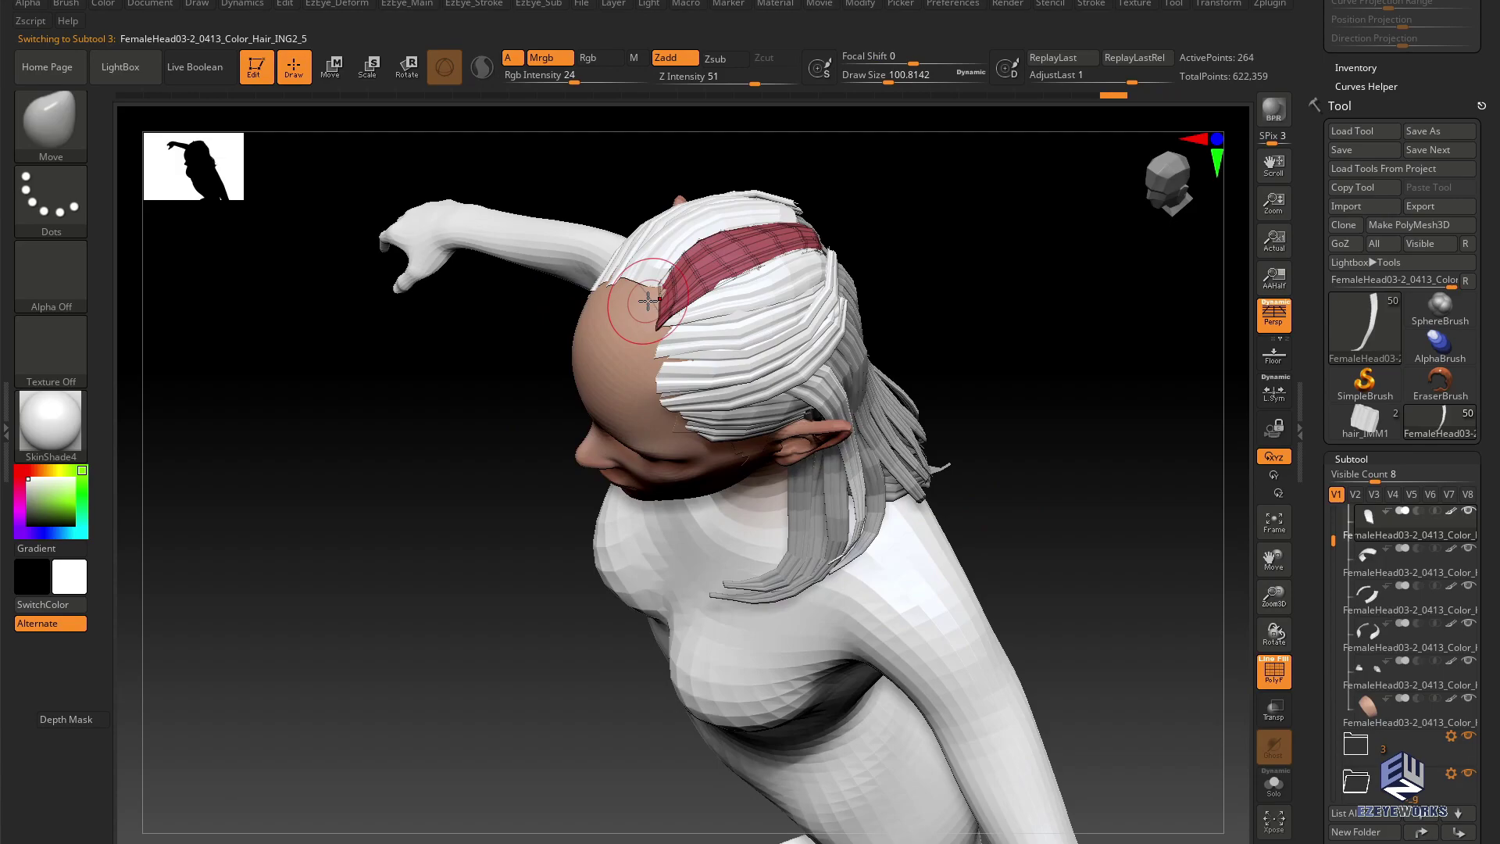
pyautogui.moveTo(484, 447); pyautogui.dragTo(647, 287)
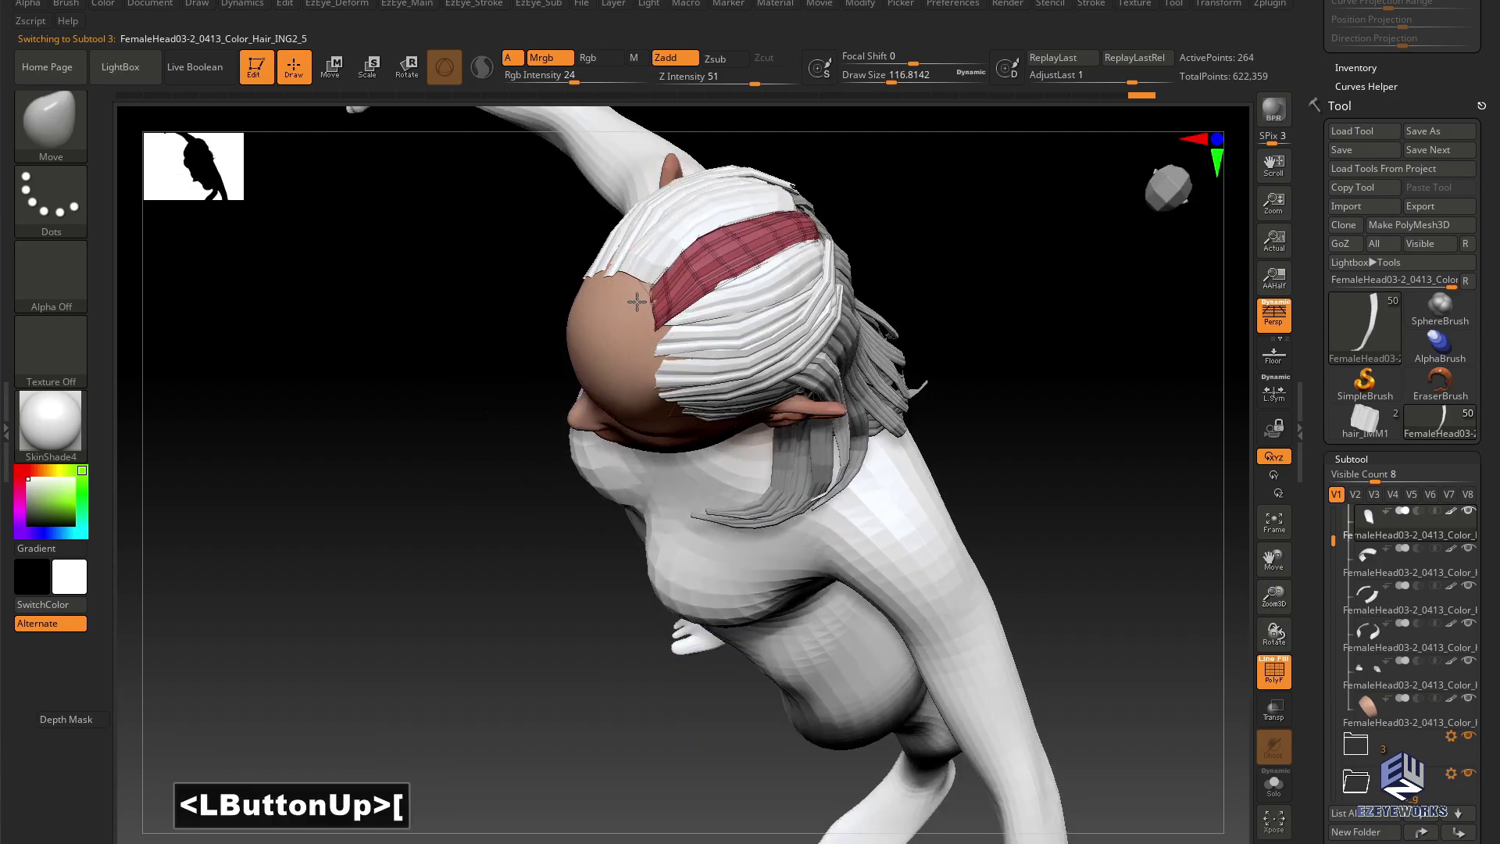
pyautogui.moveTo(605, 327); pyautogui.dragTo(623, 339)
pyautogui.press('[')
pyautogui.moveTo(656, 280); pyautogui.dragTo(639, 330)
pyautogui.click(655, 284)
# - Refine the front tip of the uppermost strand along the hairline with small Move brush strokes at changing draw sizes
pyautogui.press('[')
pyautogui.press('[')
pyautogui.press('[')
pyautogui.press('[')
pyautogui.click(657, 306)
pyautogui.press('[')
pyautogui.press('[')
pyautogui.click(652, 312)
pyautogui.doubleClick(644, 326)
pyautogui.click(639, 331)
pyautogui.doubleClick(516, 308)
pyautogui.moveTo(516, 308); pyautogui.dragTo(438, 328)
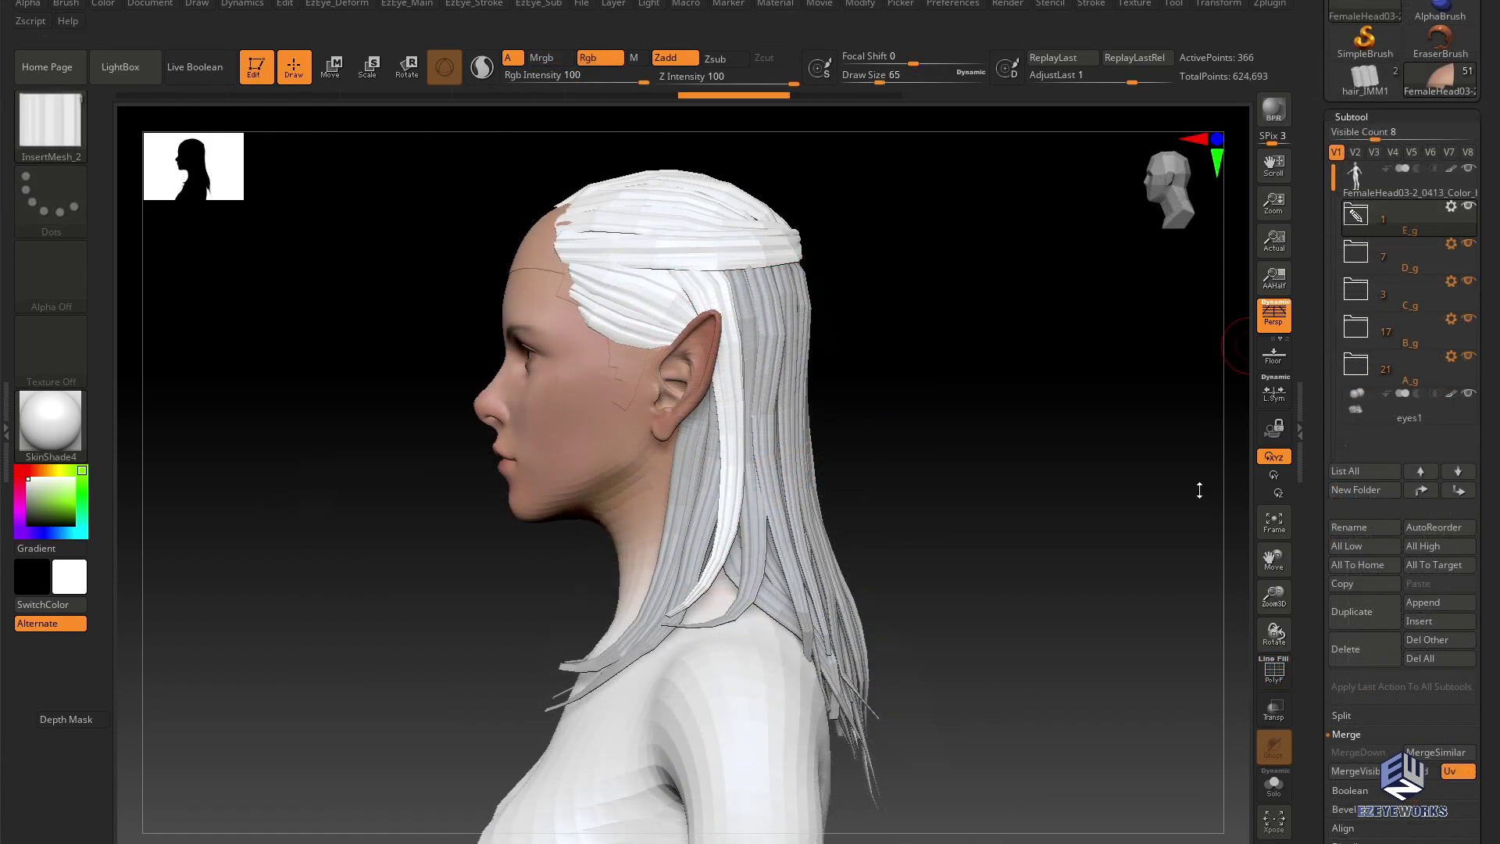
# - Expand the E_g folder and draw an insert-mesh strand from the front hairline down the right cheek at draw size about 67
pyautogui.moveTo(992, 485); pyautogui.dragTo(1021, 486)
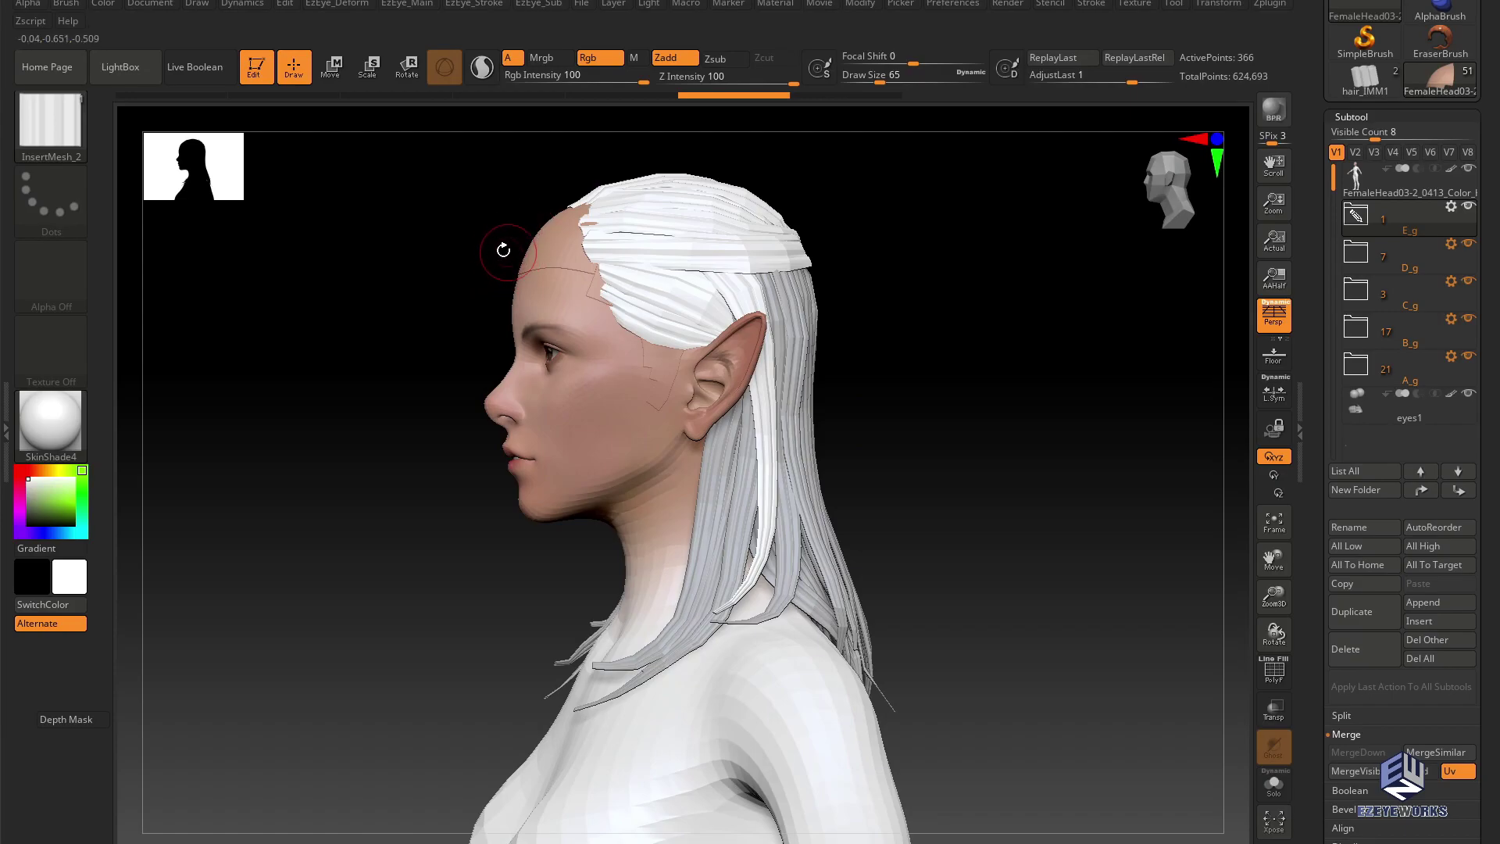
pyautogui.moveTo(354, 309); pyautogui.dragTo(450, 350)
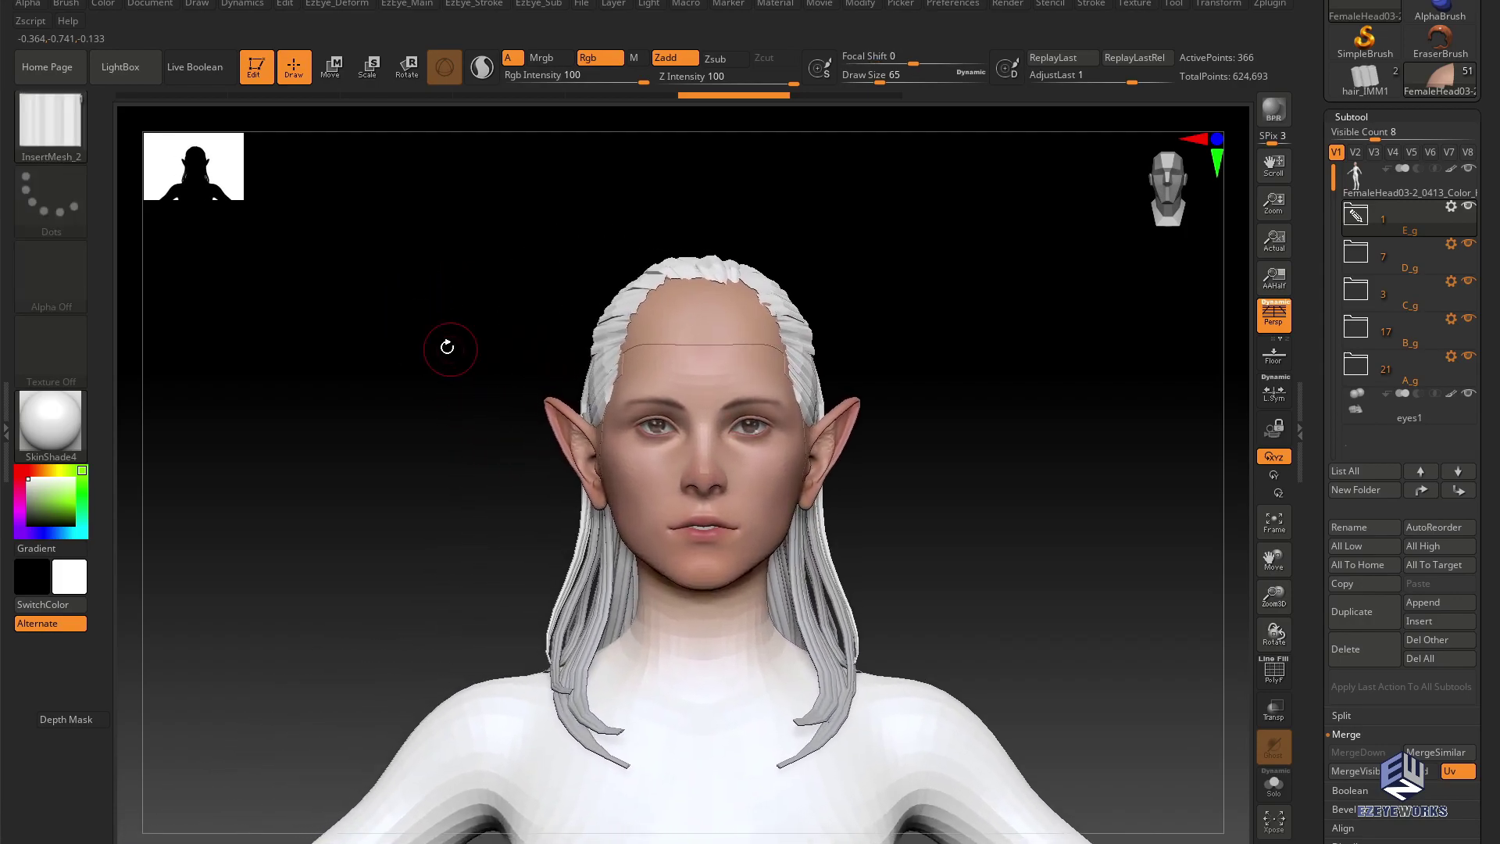
pyautogui.click(1355, 217)
pyautogui.hotkey('shift', 'f')
pyautogui.moveTo(964, 318); pyautogui.dragTo(1024, 355)
pyautogui.hotkey('shift', 'f')
pyautogui.hotkey('shift', 'f')
pyautogui.hotkey('shift', 'f')
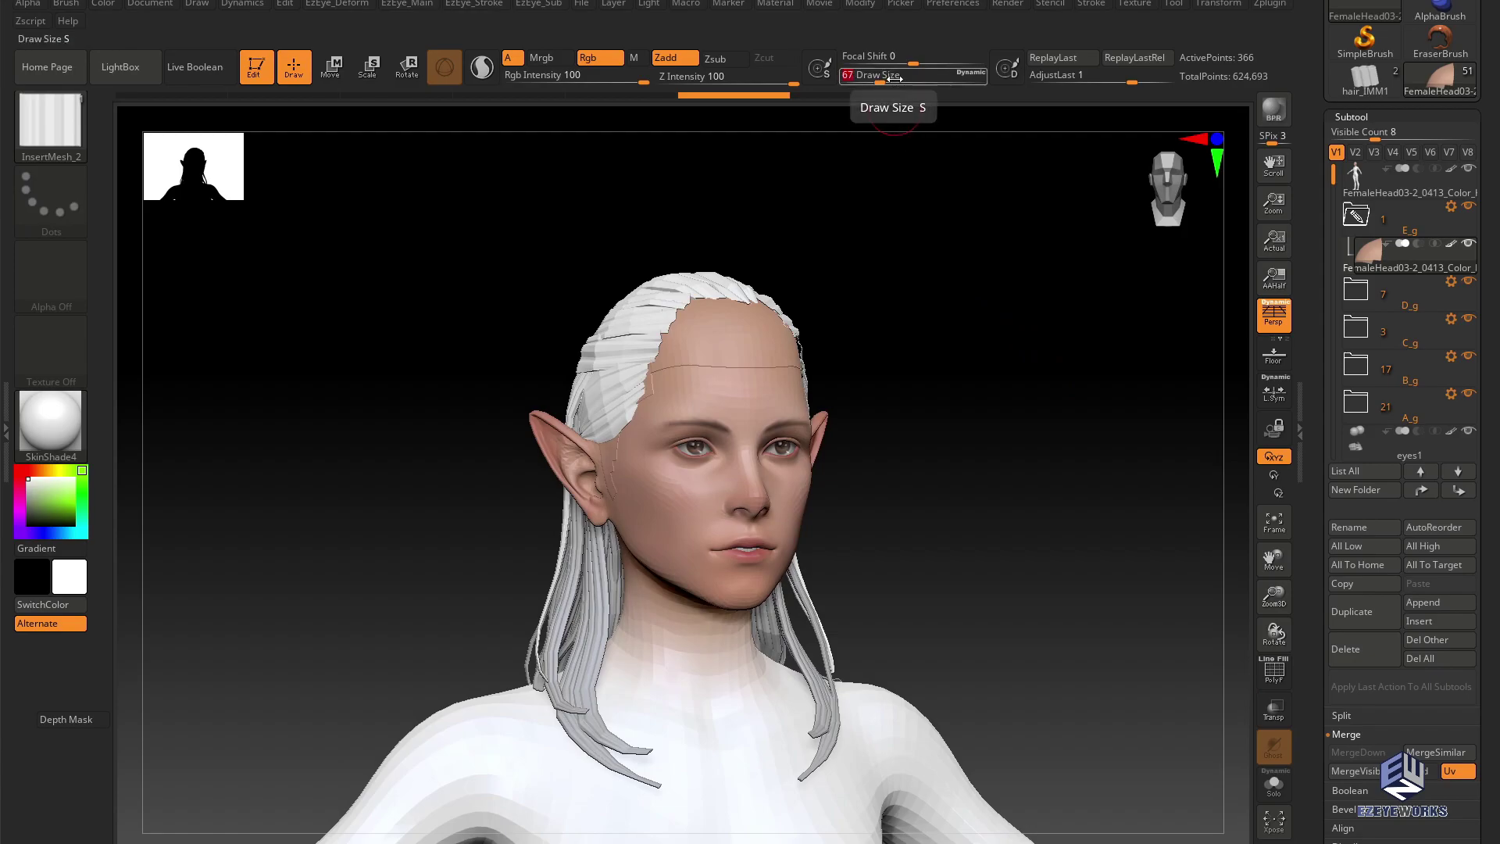
pyautogui.moveTo(961, 490); pyautogui.dragTo(954, 525)
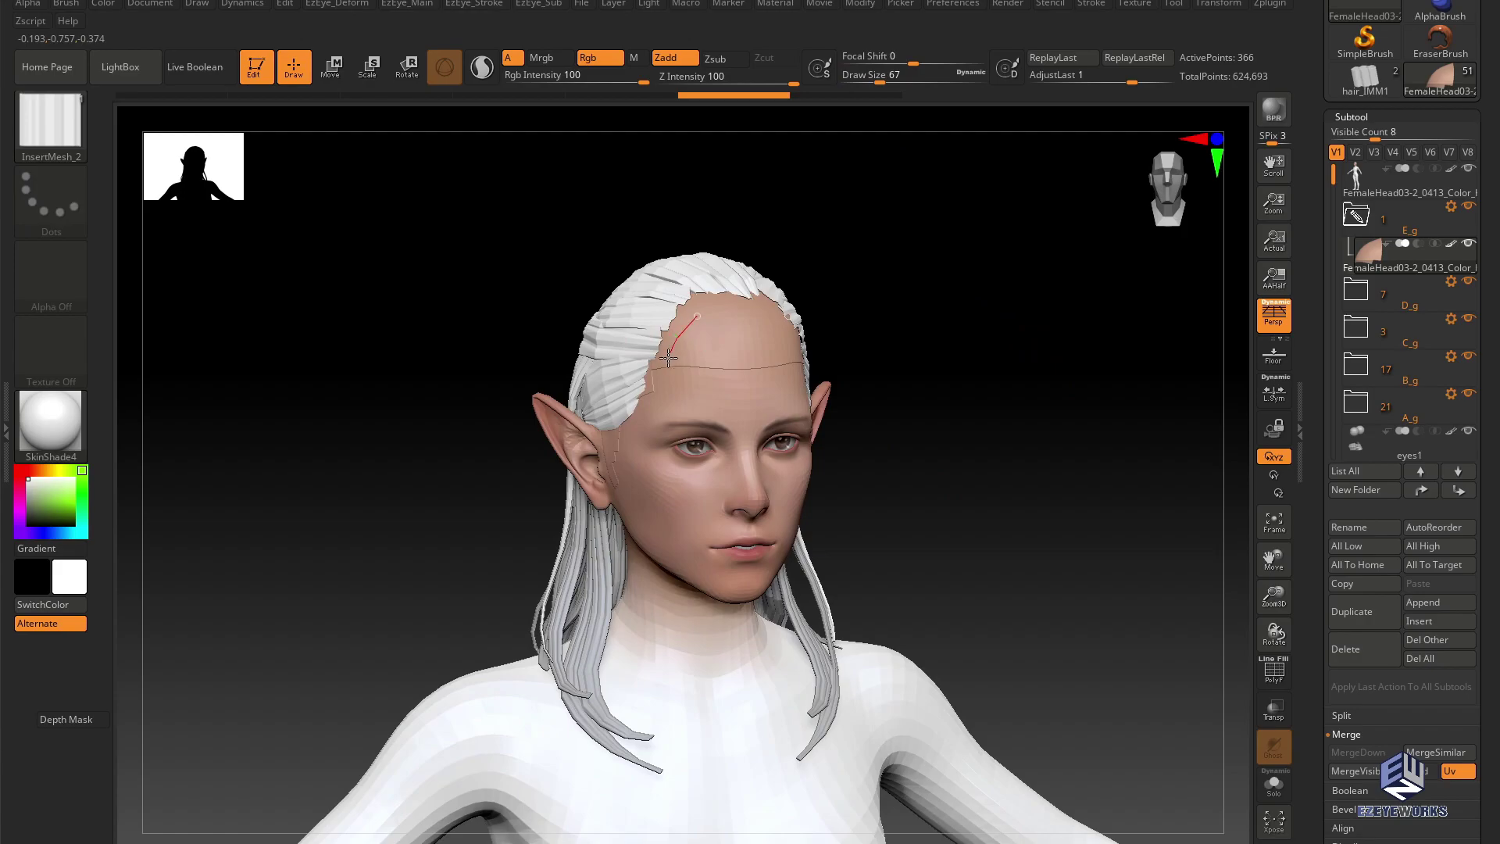
pyautogui.moveTo(655, 402); pyautogui.dragTo(634, 545)
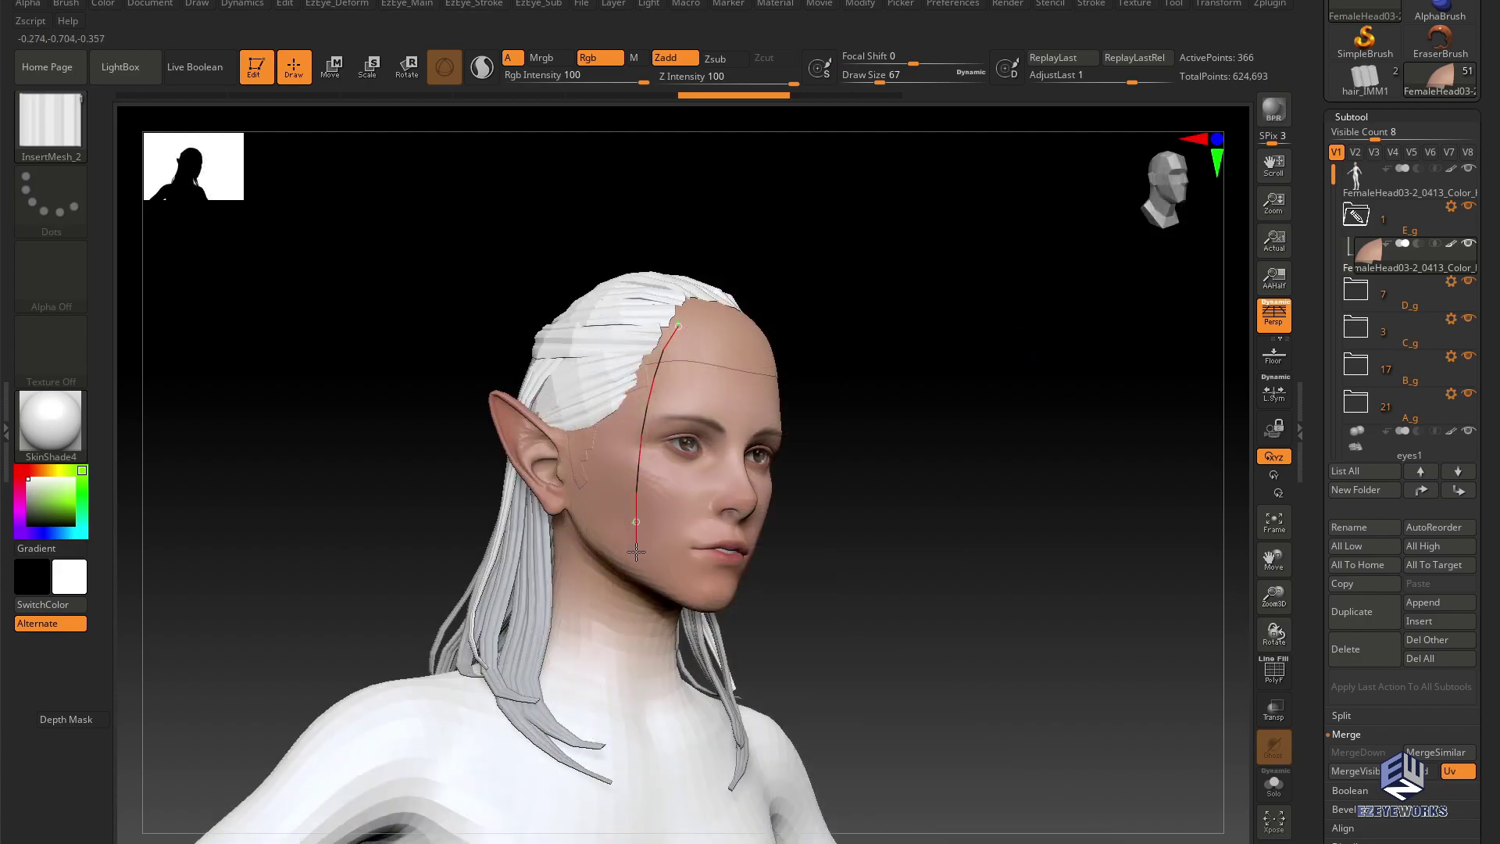
# - Extend the new front strand's upper end along the hairline toward the centre of the forehead
pyautogui.moveTo(917, 583); pyautogui.dragTo(892, 541)
pyautogui.moveTo(994, 330); pyautogui.dragTo(1008, 438)
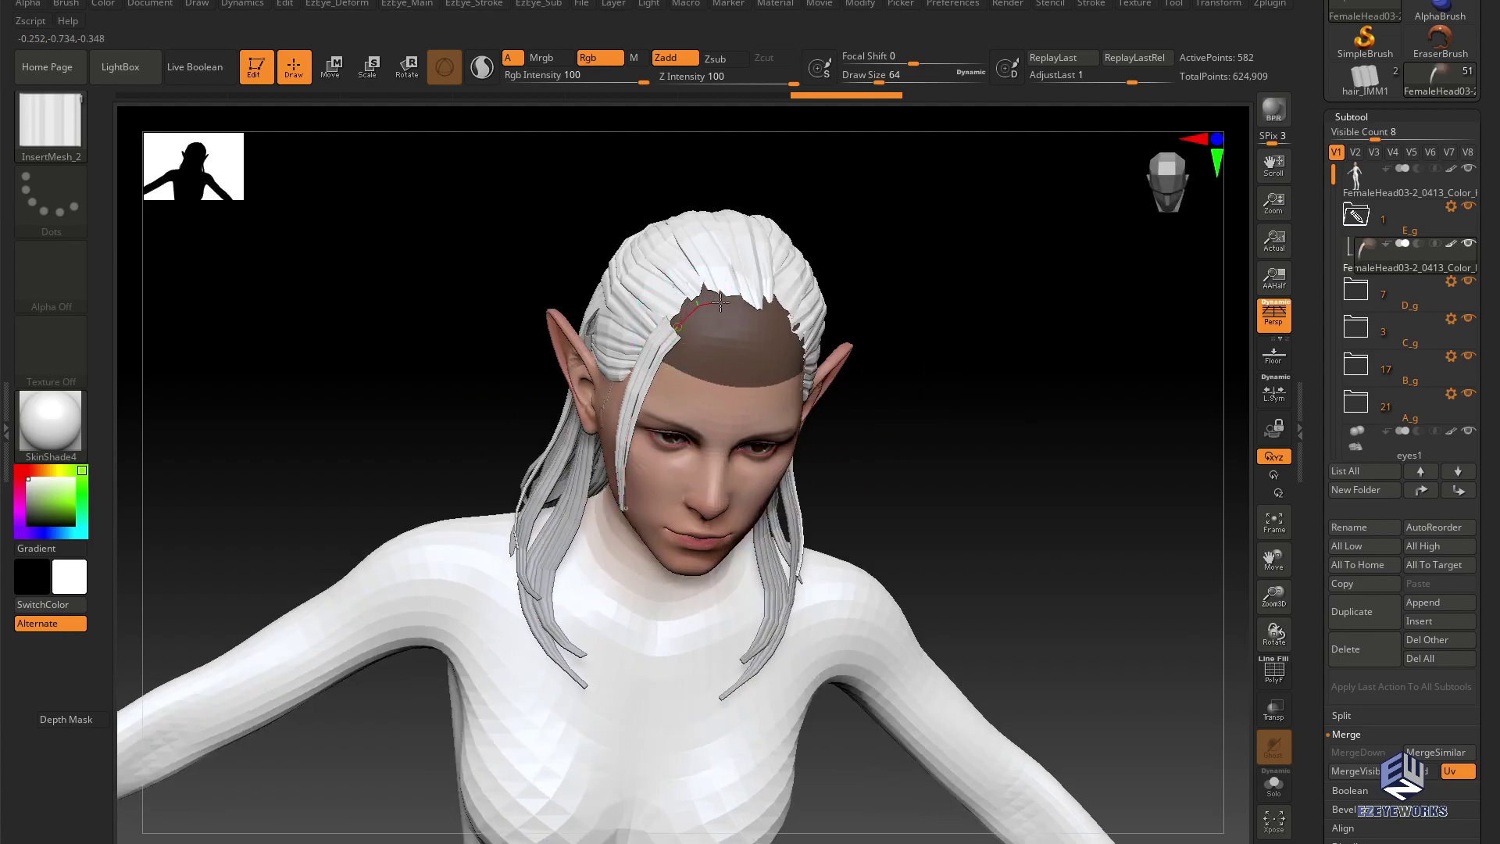
pyautogui.moveTo(733, 306); pyautogui.dragTo(735, 305)
pyautogui.moveTo(1021, 405)
pyautogui.mouseDown()
pyautogui.moveTo(1021, 335)
pyautogui.moveTo(1072, 431)
pyautogui.moveTo(1108, 443)
pyautogui.moveTo(1082, 436)
pyautogui.mouseUp()
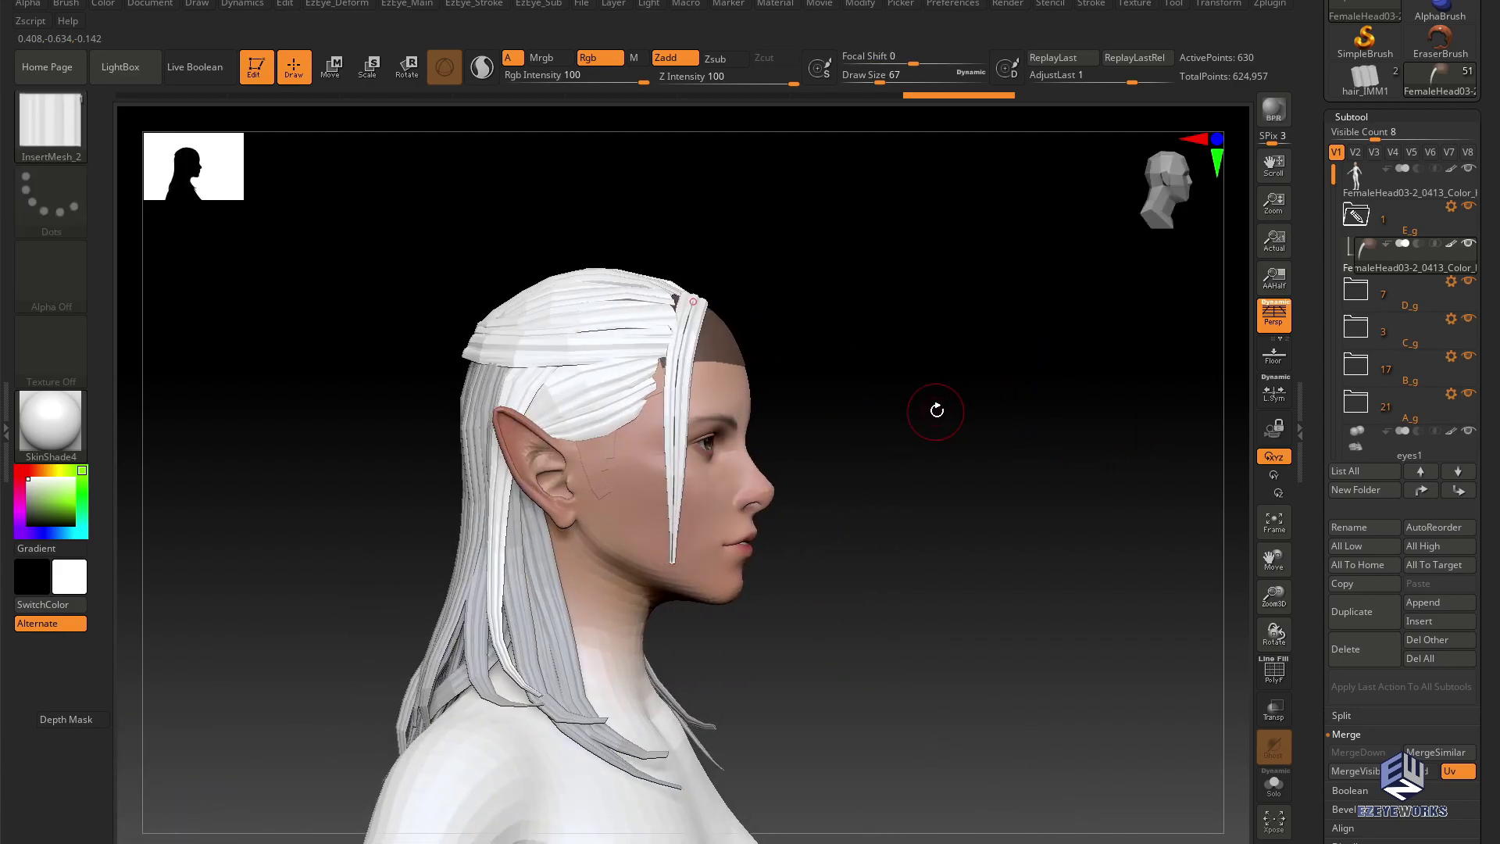
# - Separate the new front strand into its own subtool with Split Masked Points
pyautogui.press('3')
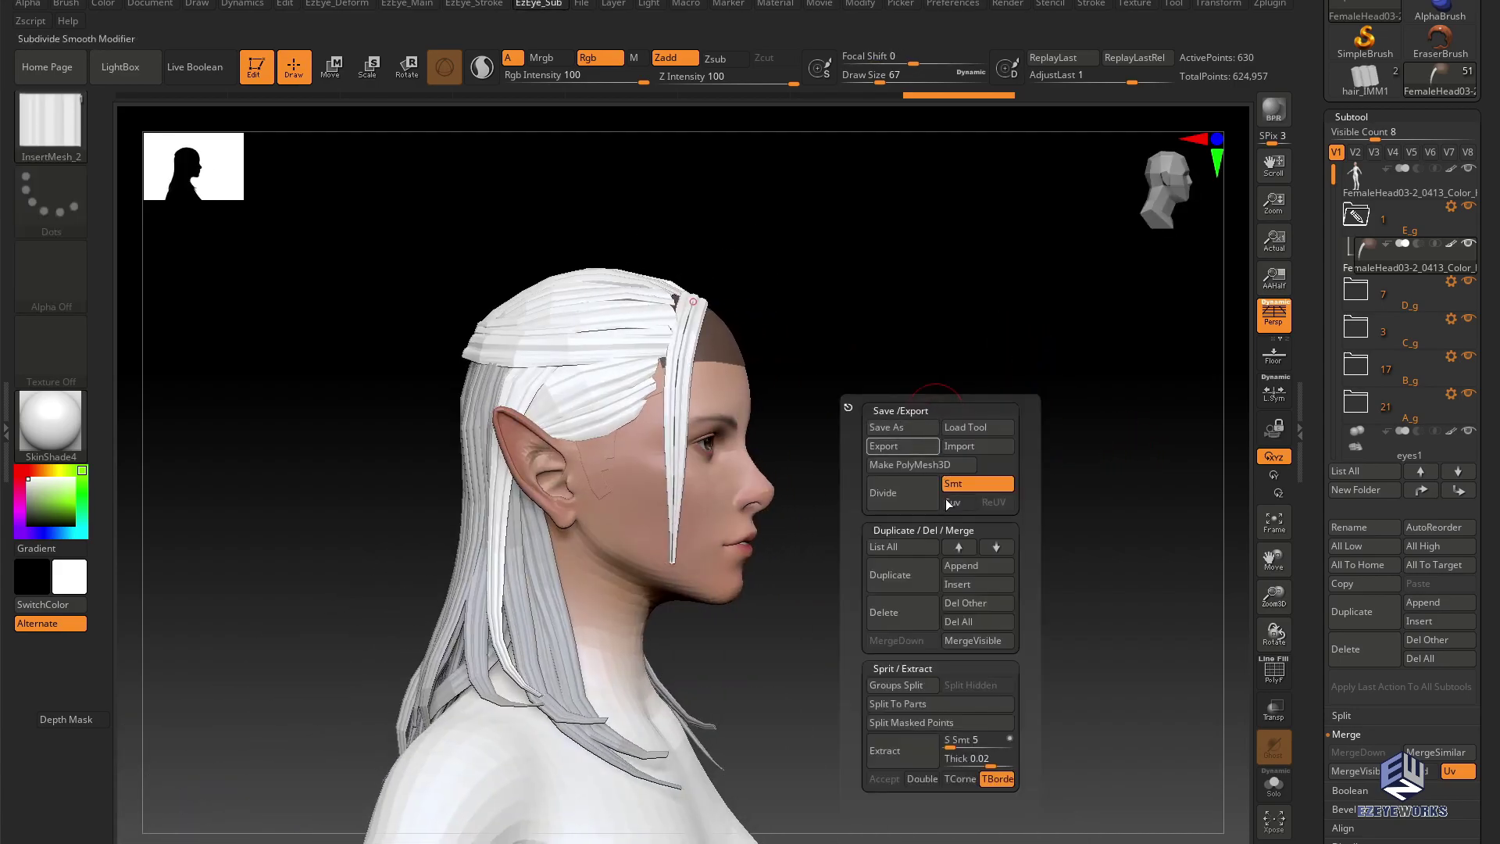
pyautogui.click(934, 721)
pyautogui.moveTo(821, 619)
pyautogui.mouseDown()
pyautogui.moveTo(642, 422)
pyautogui.moveTo(717, 425)
pyautogui.mouseUp()
# - Smooth the front strand and bend it around the cheek with the Move brush at draw size about 268
pyautogui.press('b')
pyautogui.press('m')
pyautogui.press('v')
pyautogui.press('space')
pyautogui.keyDown('shift'); pyautogui.moveTo(599, 489); pyautogui.dragTo(634, 491); pyautogui.keyUp('shift')
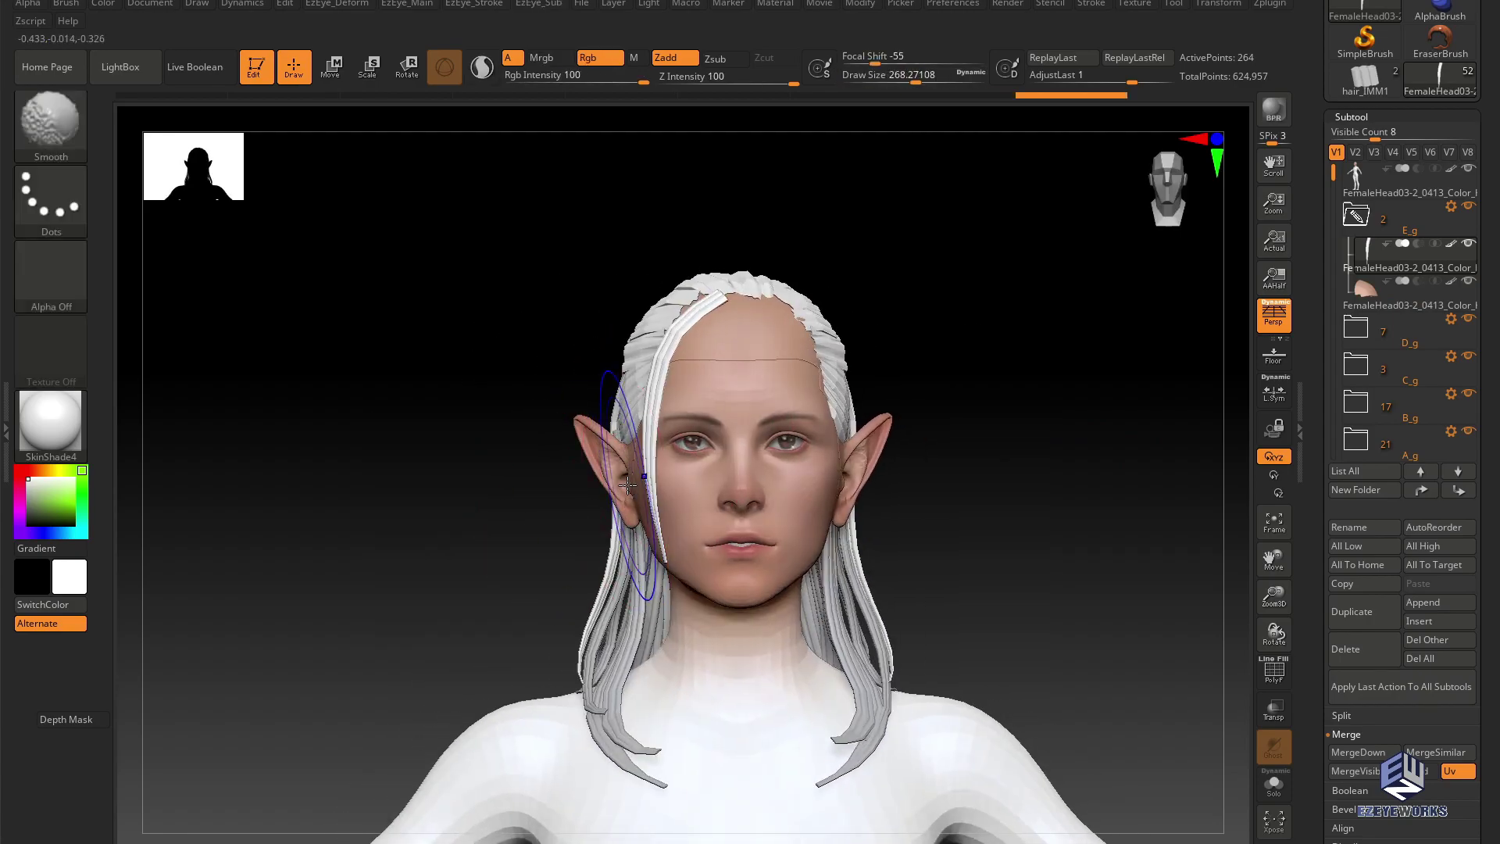
pyautogui.hotkey('shift', 'f')
pyautogui.hotkey('shift', 'f')
pyautogui.moveTo(539, 509); pyautogui.dragTo(459, 547)
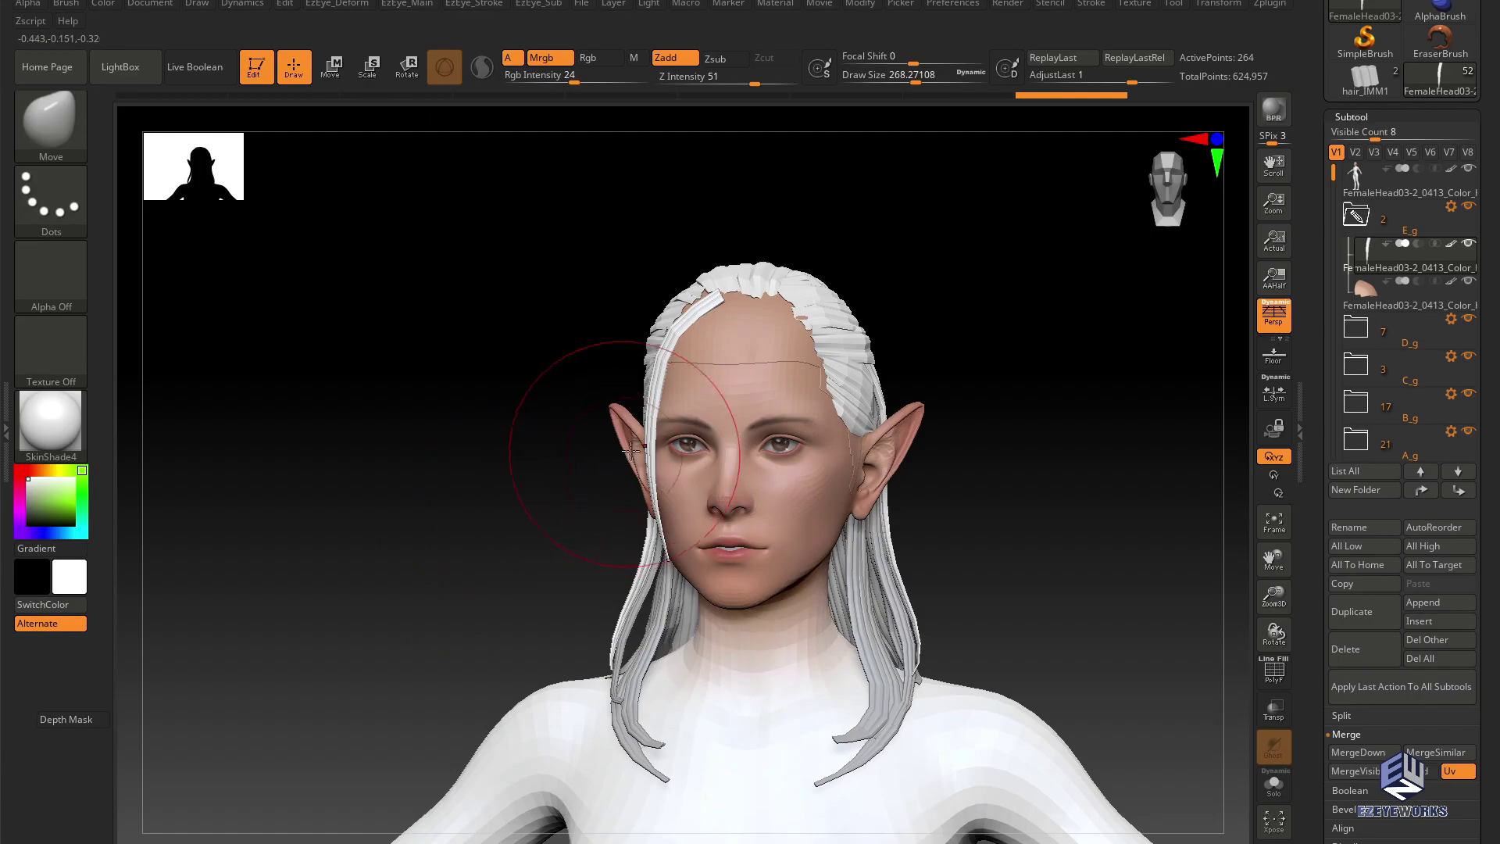
pyautogui.moveTo(662, 517); pyautogui.dragTo(645, 518)
pyautogui.moveTo(500, 515); pyautogui.dragTo(675, 497)
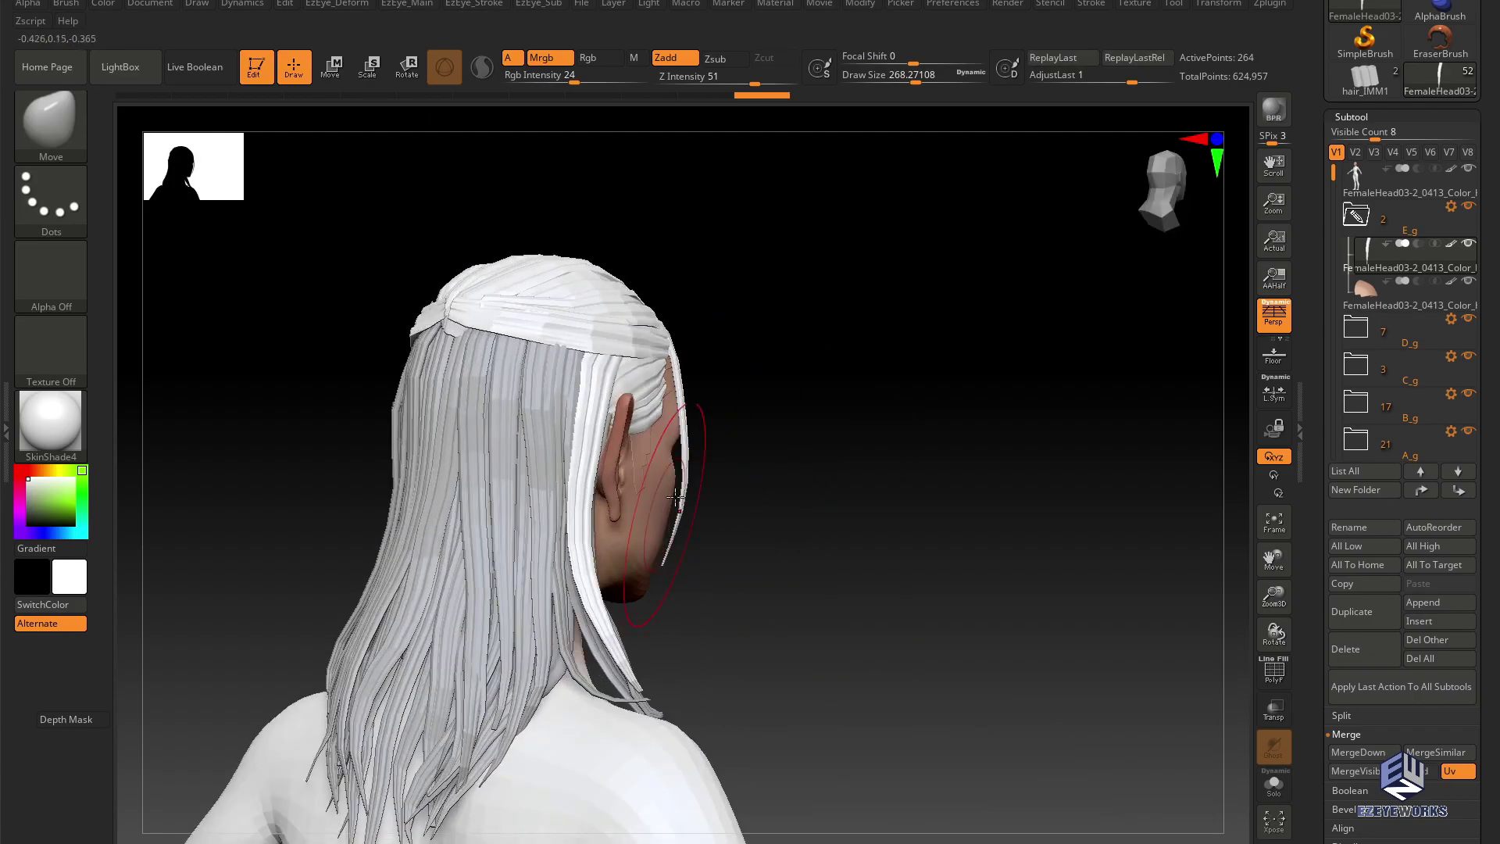
pyautogui.moveTo(726, 375); pyautogui.dragTo(689, 367)
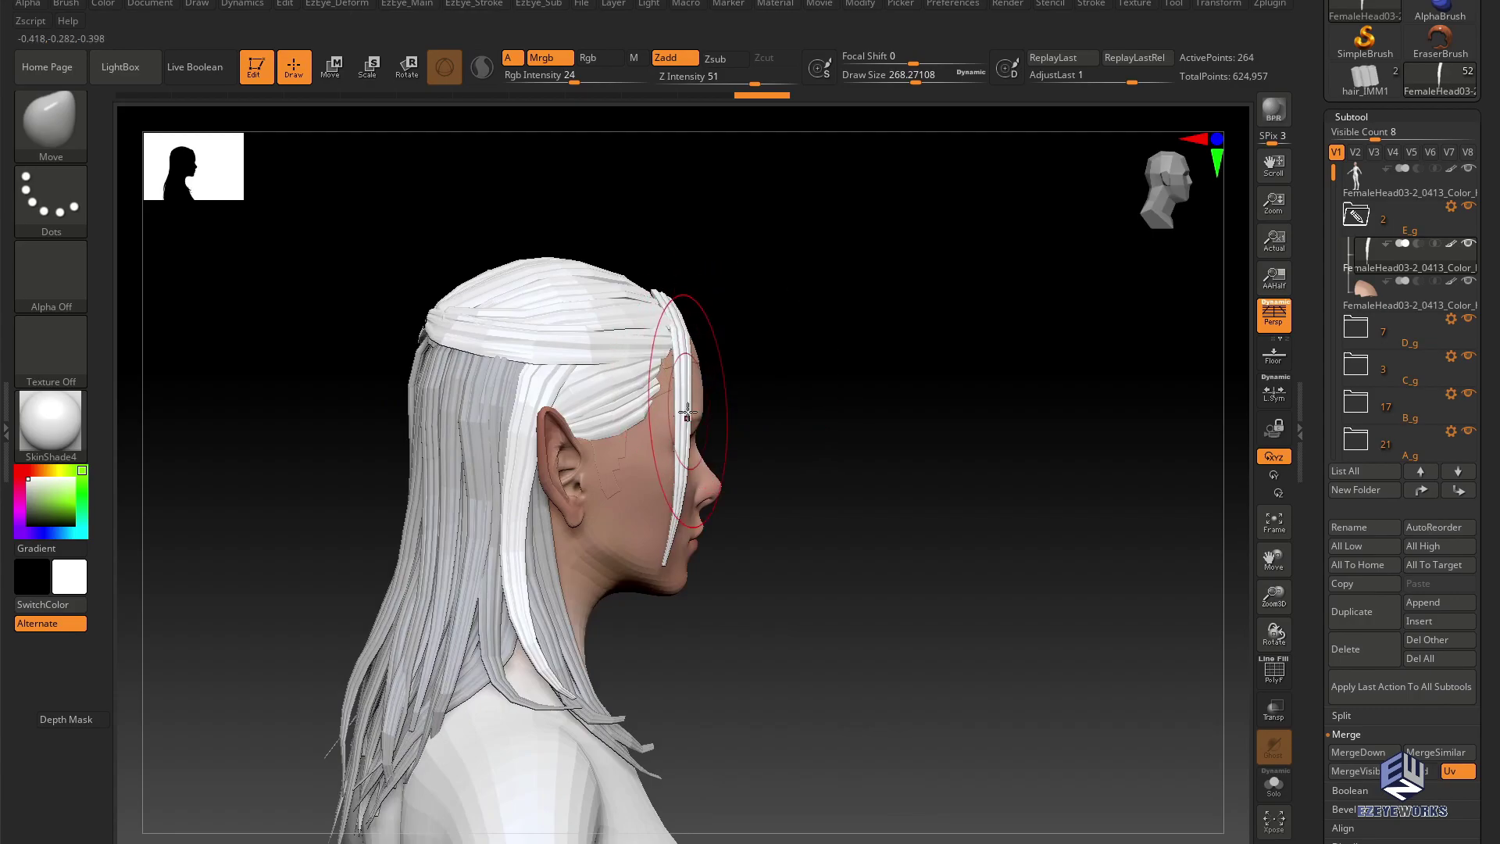
# - Enlarge the front strand by a factor of about 1.24 with the transform gizmo
pyautogui.moveTo(893, 438); pyautogui.dragTo(876, 429)
pyautogui.press('2')
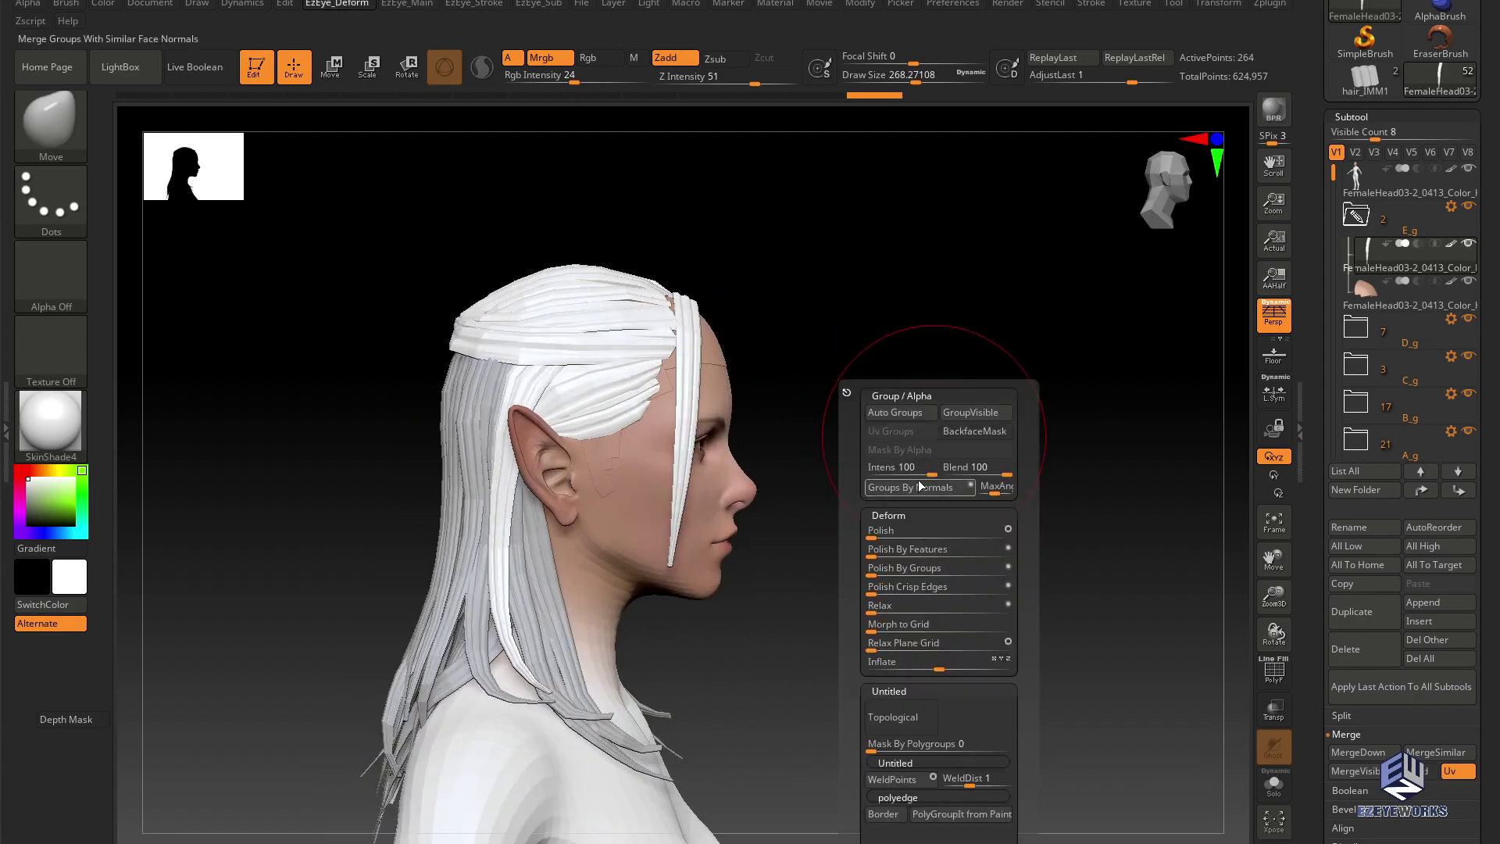
pyautogui.moveTo(804, 303); pyautogui.dragTo(771, 309)
pyautogui.press('r')
pyautogui.moveTo(897, 319); pyautogui.dragTo(858, 356)
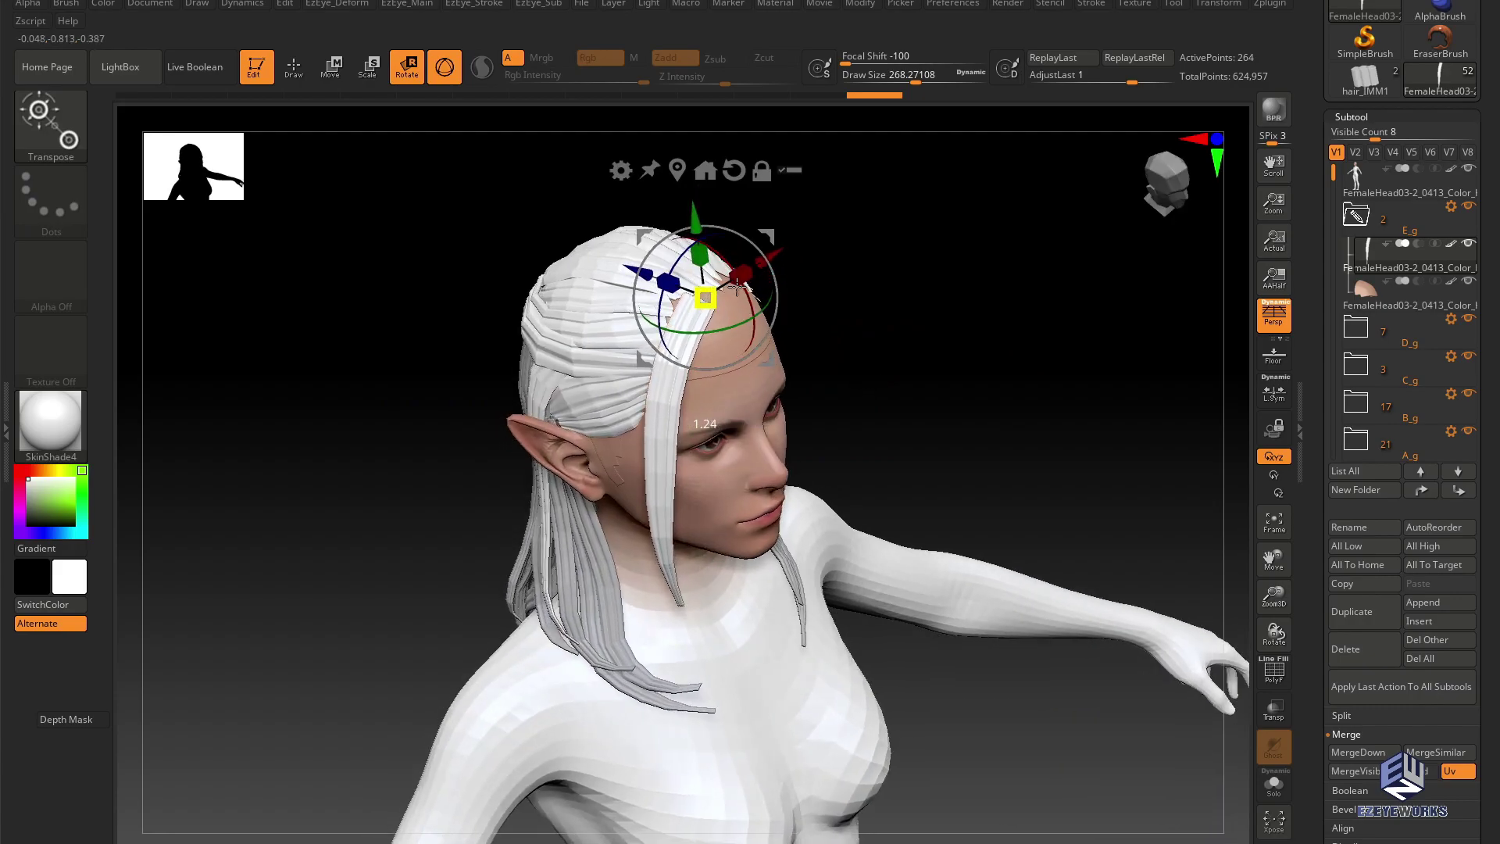
pyautogui.moveTo(922, 314)
pyautogui.mouseDown()
pyautogui.moveTo(869, 328)
pyautogui.moveTo(1072, 408)
pyautogui.moveTo(1029, 405)
pyautogui.mouseUp()
pyautogui.press('q')
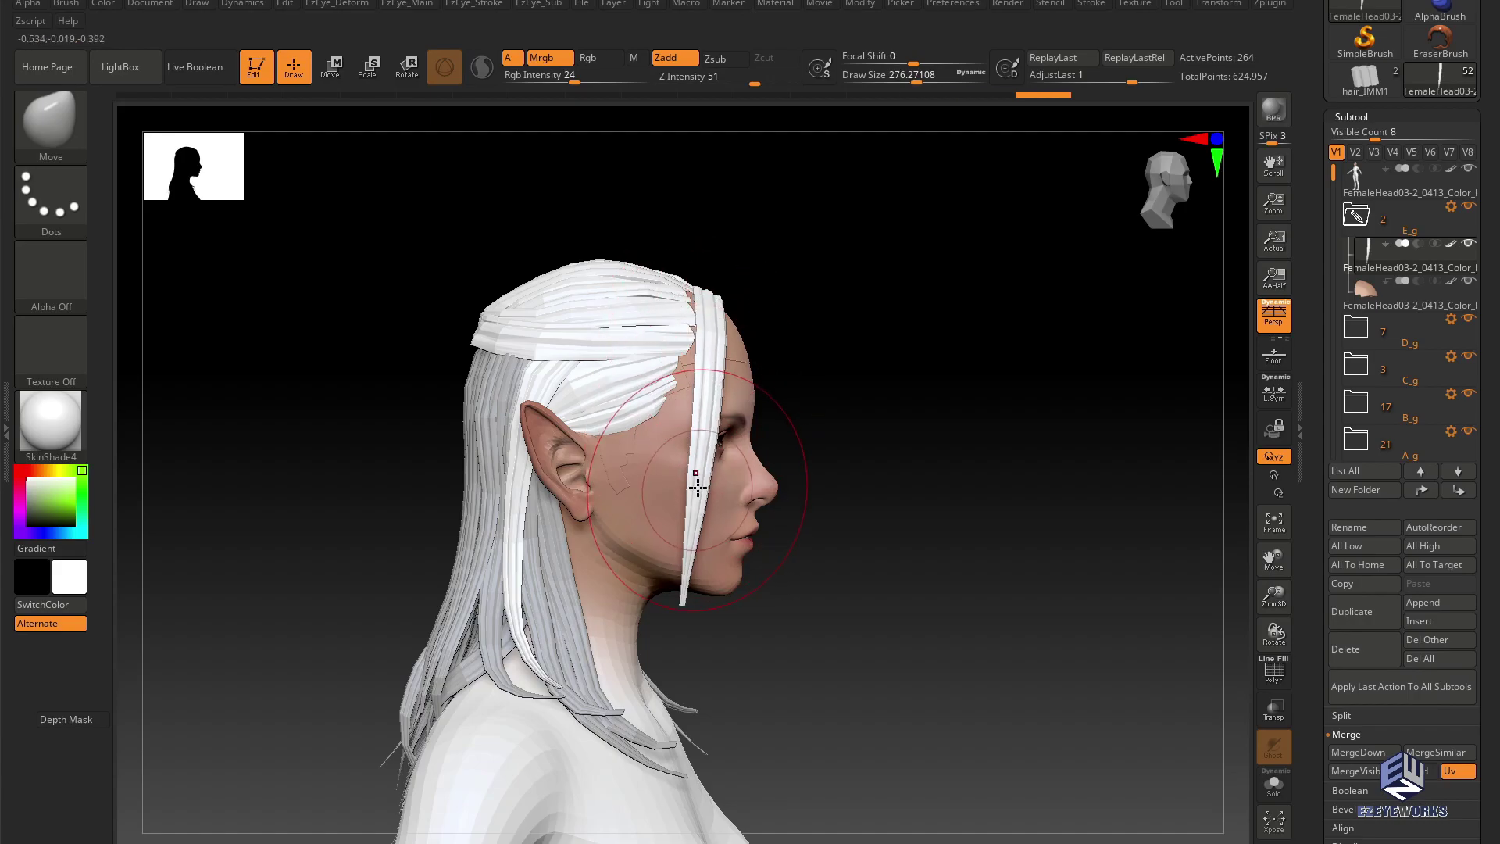
# - Adjust the front strand's lower tip and fall beside the face with the Move brush at draw sizes about 252 to 268
pyautogui.moveTo(677, 582); pyautogui.dragTo(683, 582)
pyautogui.press('[')
pyautogui.press('[')
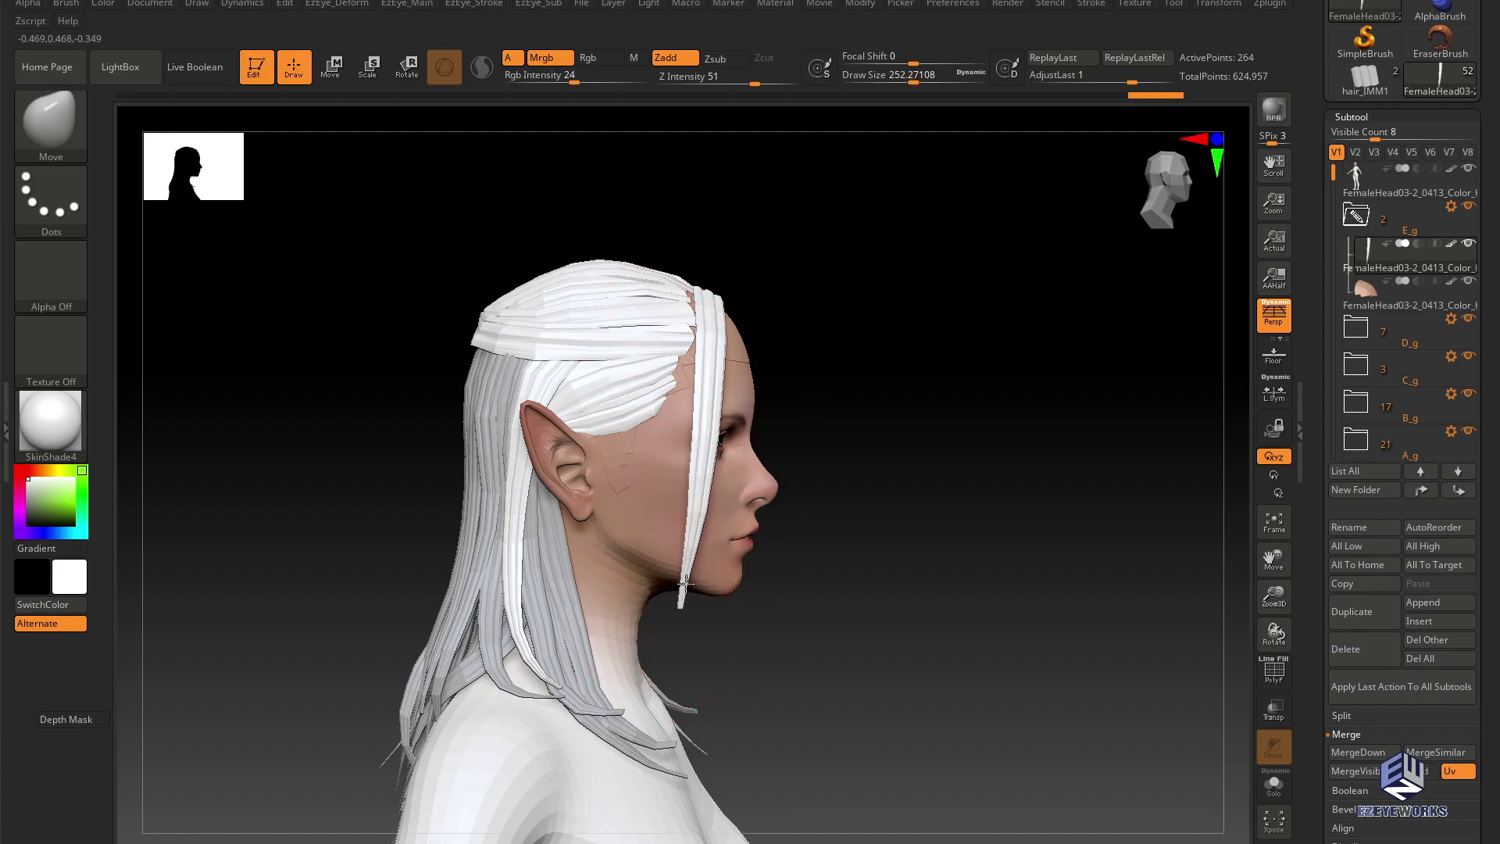
pyautogui.keyDown('shift'); pyautogui.moveTo(832, 629); pyautogui.dragTo(745, 607); pyautogui.keyUp('shift')
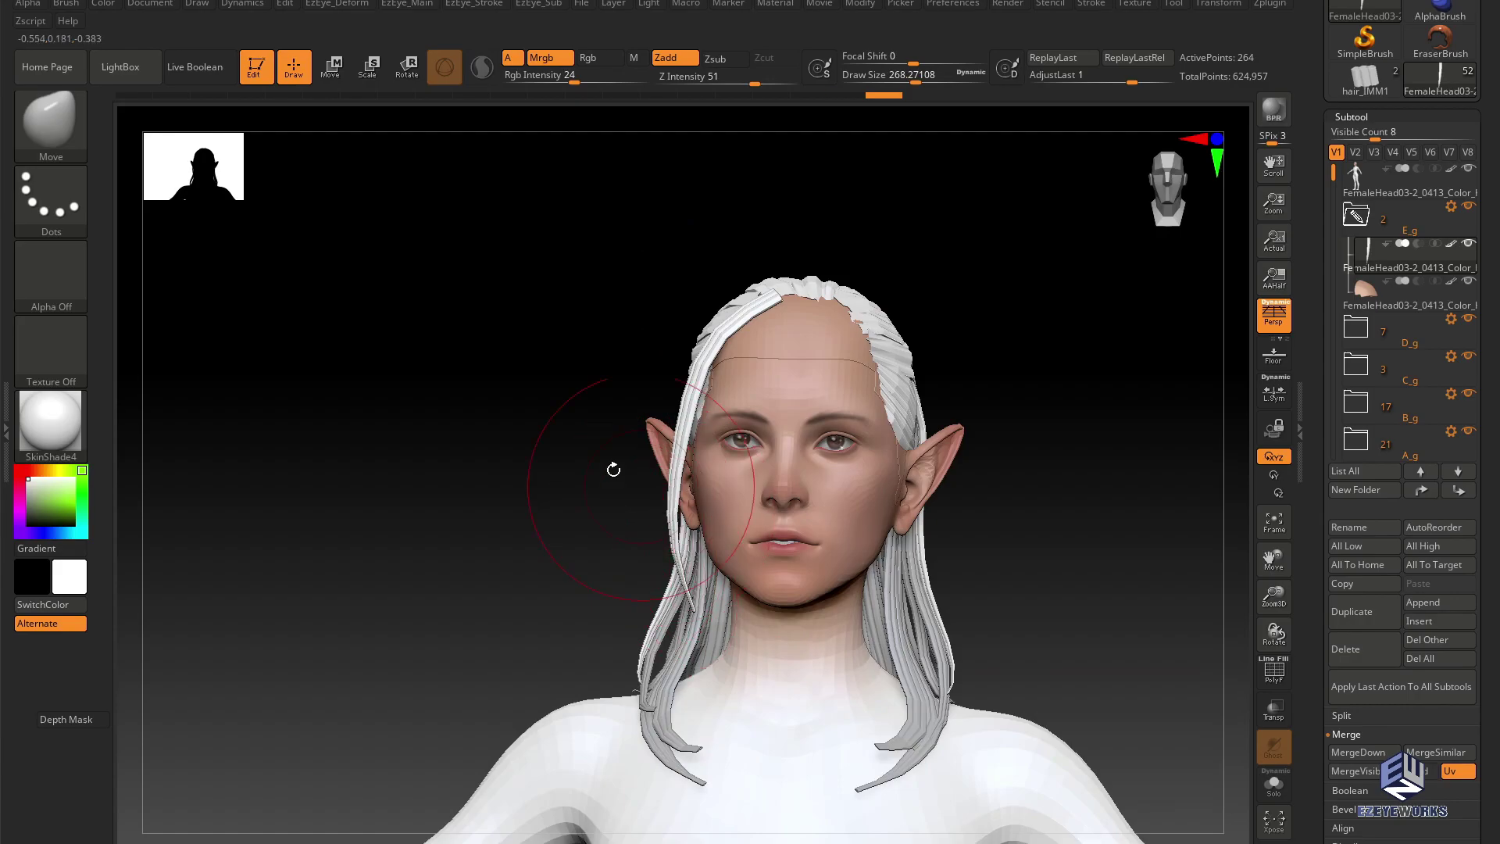
pyautogui.moveTo(613, 470)
pyautogui.mouseDown()
pyautogui.moveTo(566, 466)
pyautogui.moveTo(583, 418)
pyautogui.moveTo(586, 492)
pyautogui.moveTo(598, 453)
pyautogui.mouseUp()
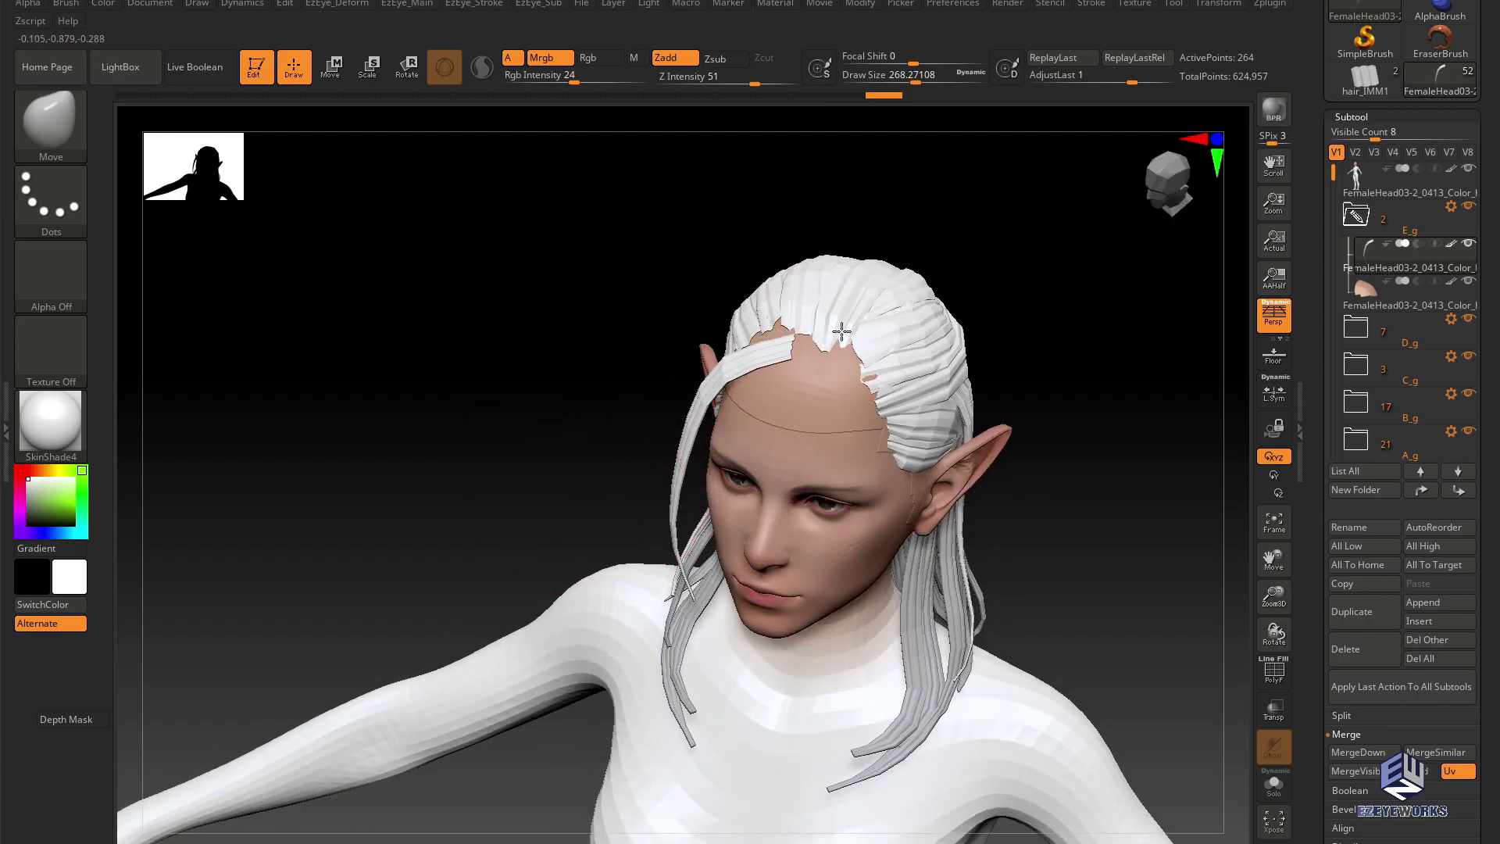
# - Reduce the draw size to about 217 and fit the front strand's root end along the hairline at the parting
pyautogui.press('space')
pyautogui.moveTo(754, 346); pyautogui.dragTo(761, 321)
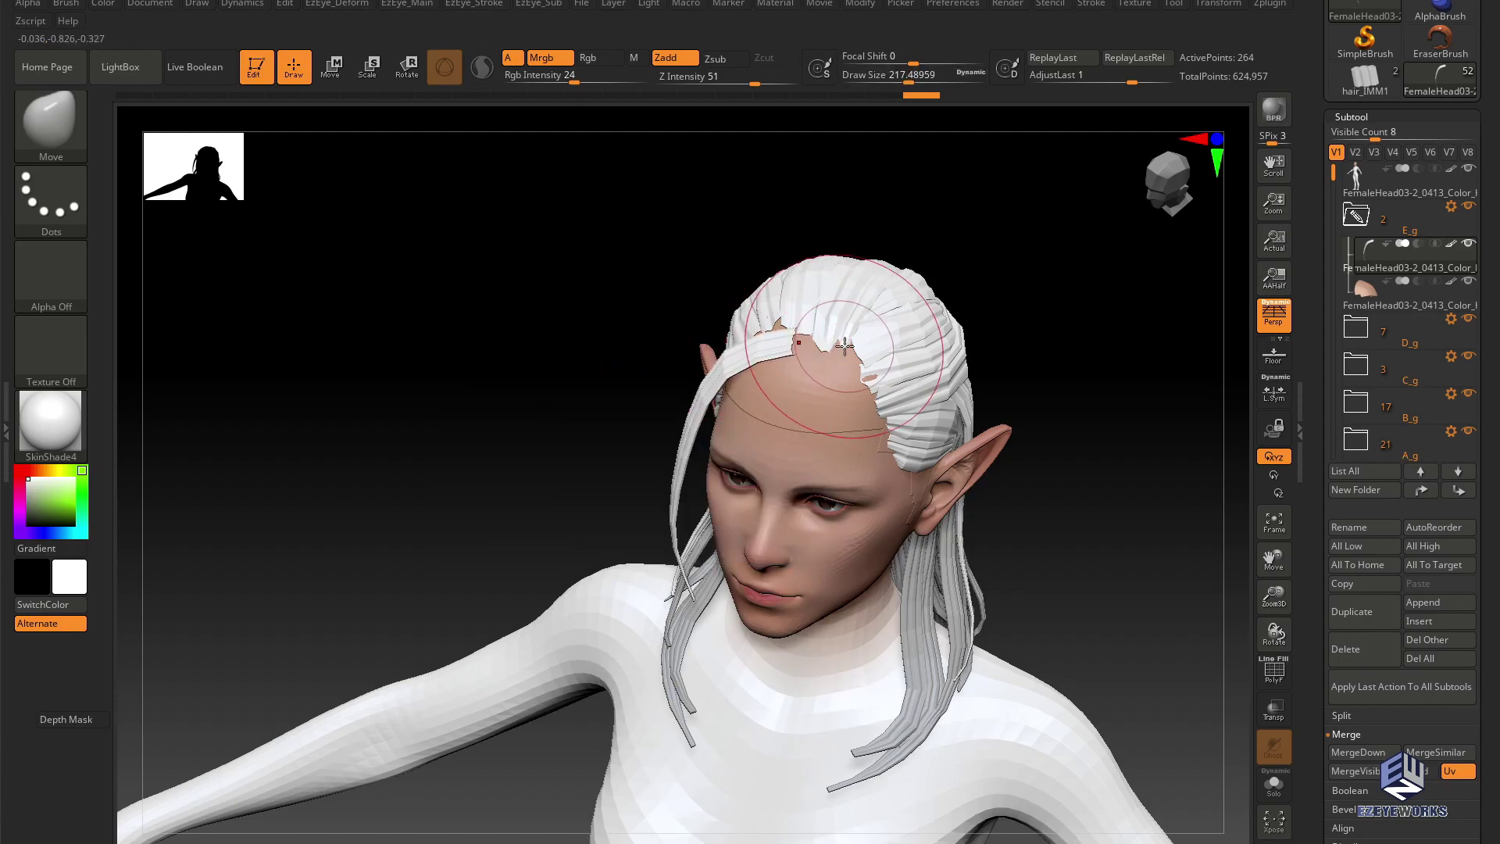
pyautogui.moveTo(655, 323); pyautogui.dragTo(740, 322)
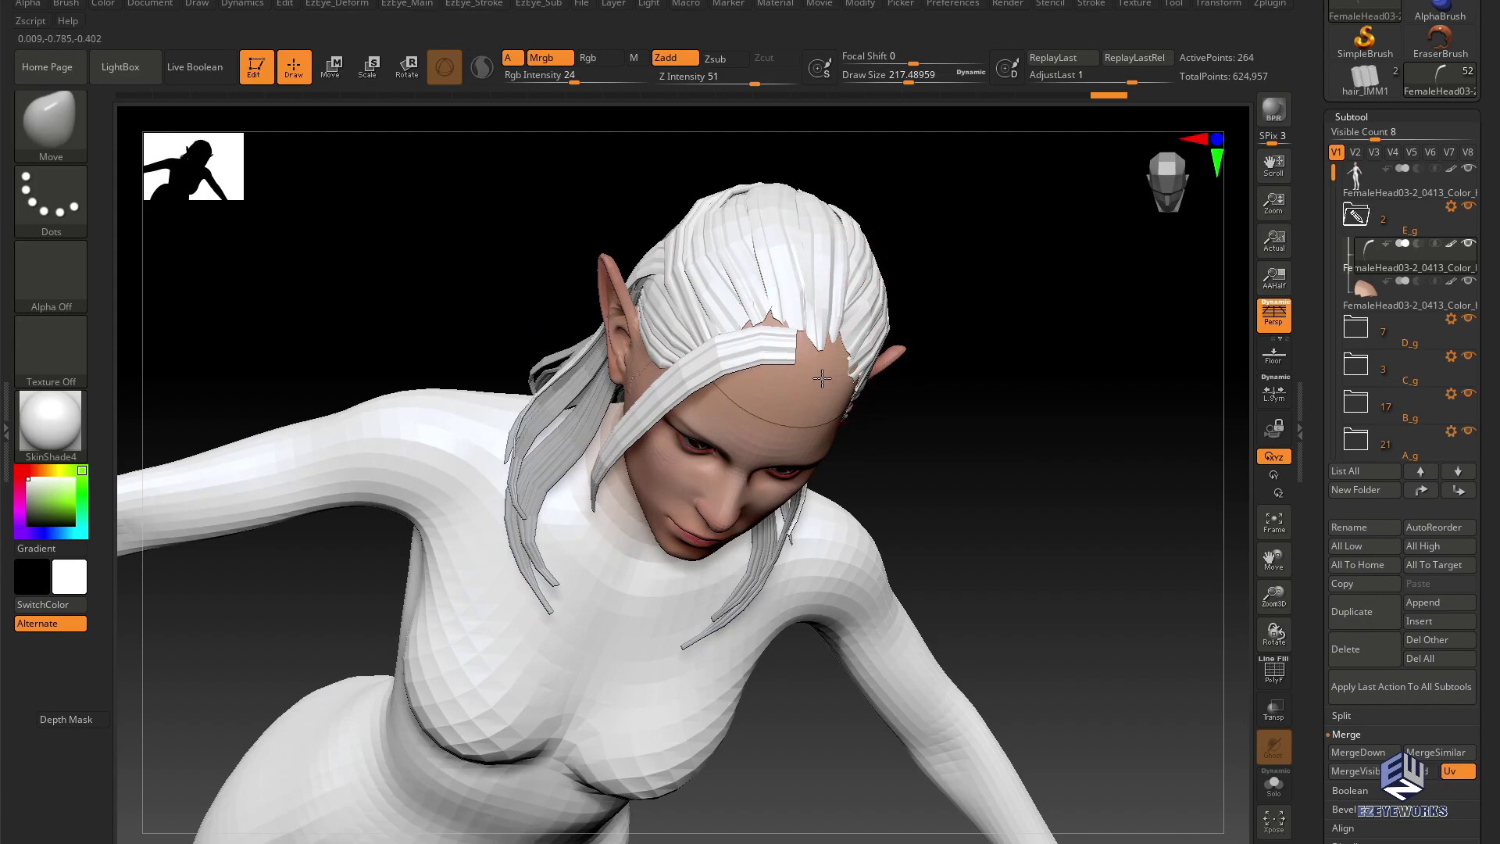
pyautogui.moveTo(1115, 400); pyautogui.dragTo(1035, 338)
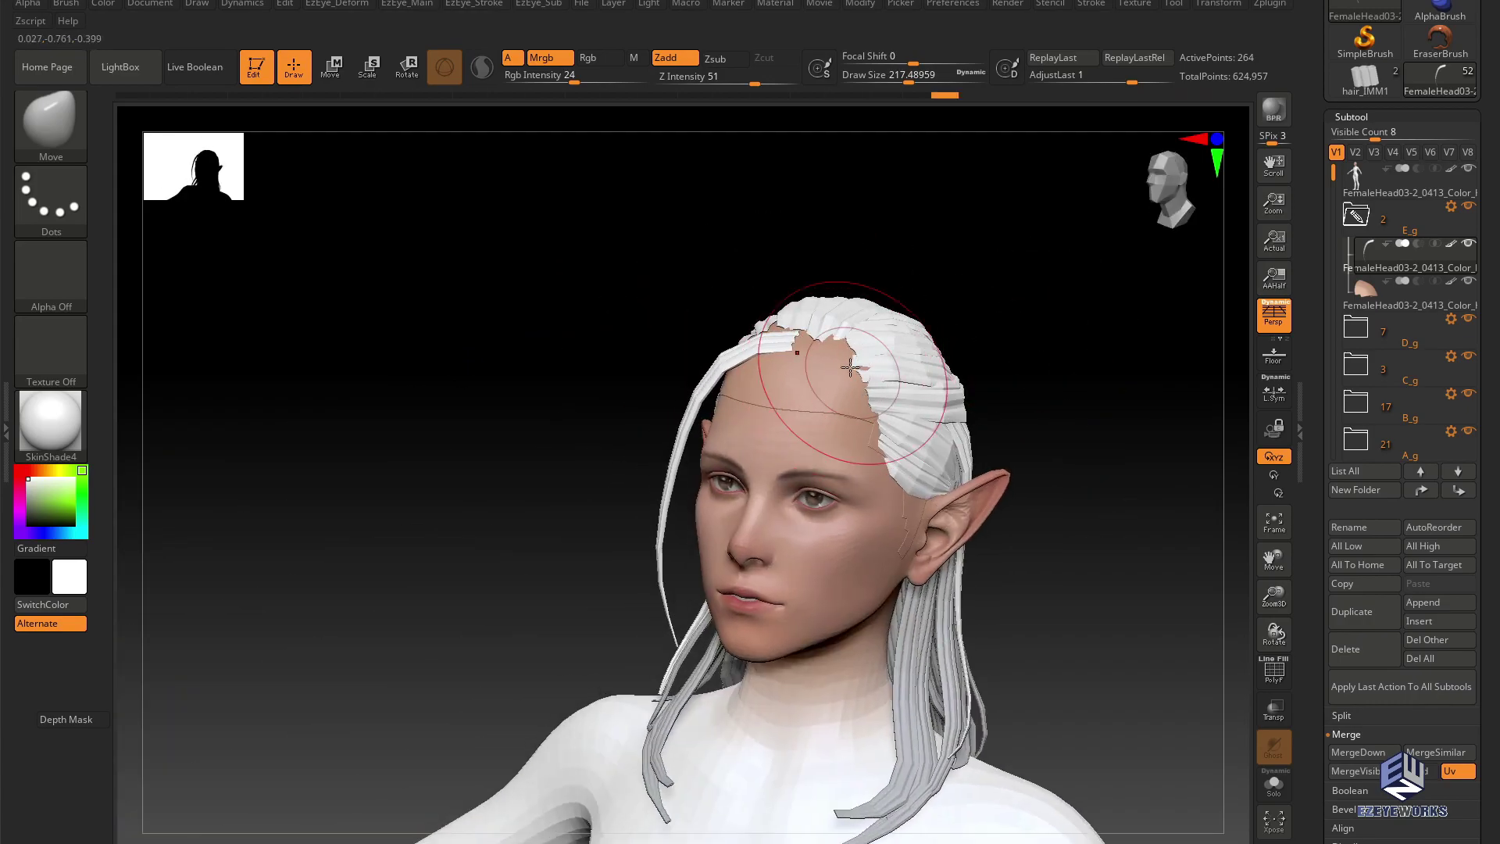
pyautogui.moveTo(623, 361); pyautogui.dragTo(735, 341)
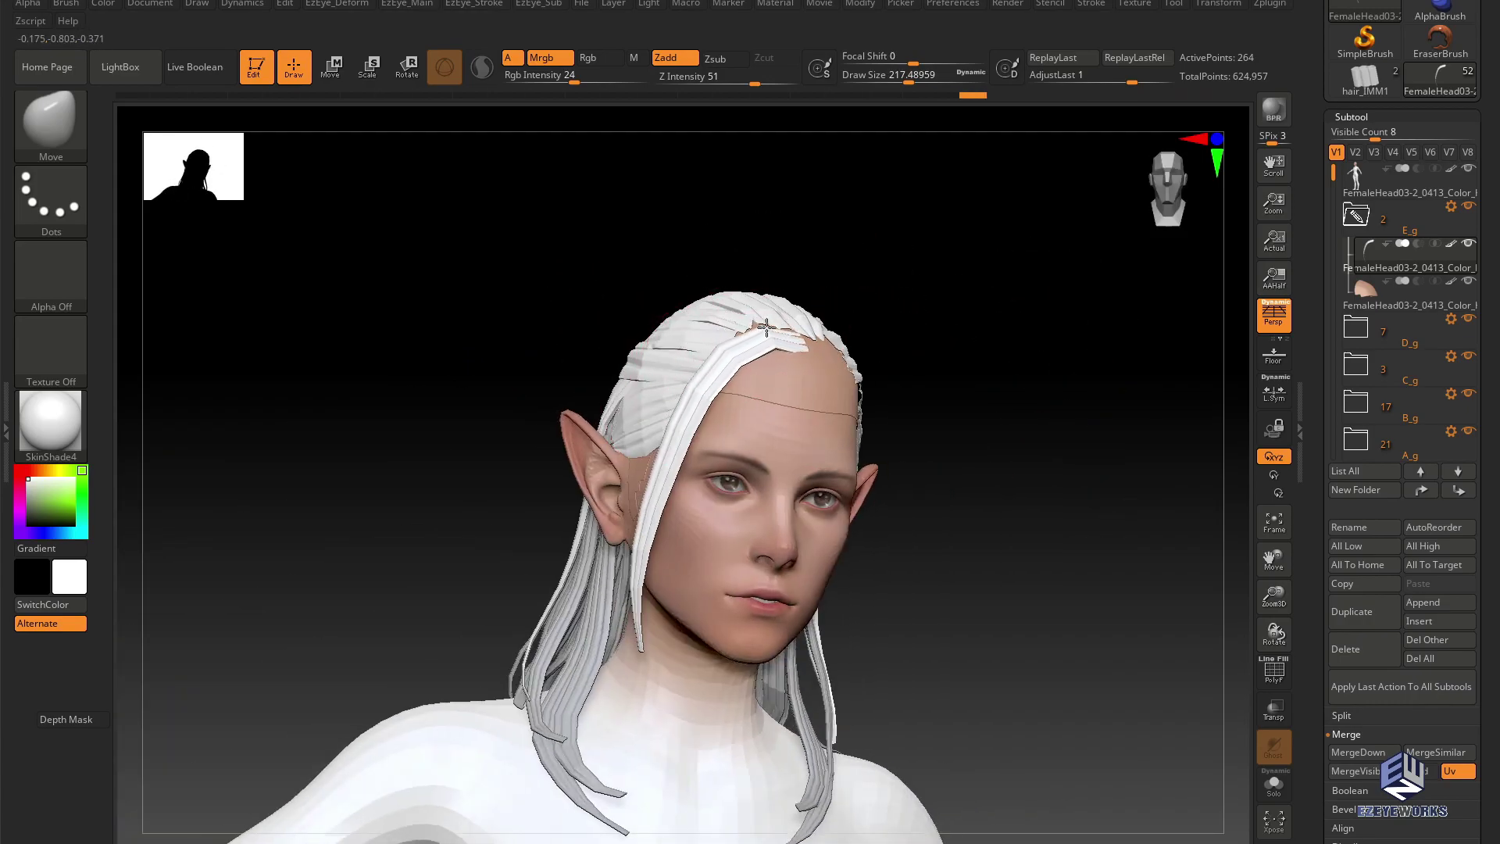
# - Show the polyframe and refine the front strand's root end with the Move brush at draw size about 97
pyautogui.keyDown('alt'); pyautogui.moveTo(967, 333); pyautogui.dragTo(976, 457); pyautogui.keyUp('alt')
pyautogui.hotkey('shift', 'f')
pyautogui.press('space')
pyautogui.moveTo(844, 441); pyautogui.dragTo(795, 461)
pyautogui.press('space')
pyautogui.moveTo(485, 437); pyautogui.dragTo(589, 429)
# - Insert an edge loop across the front strand near its root using the ZModeler brush's Insert edge action
pyautogui.press('b')
pyautogui.press('z')
pyautogui.press('m')
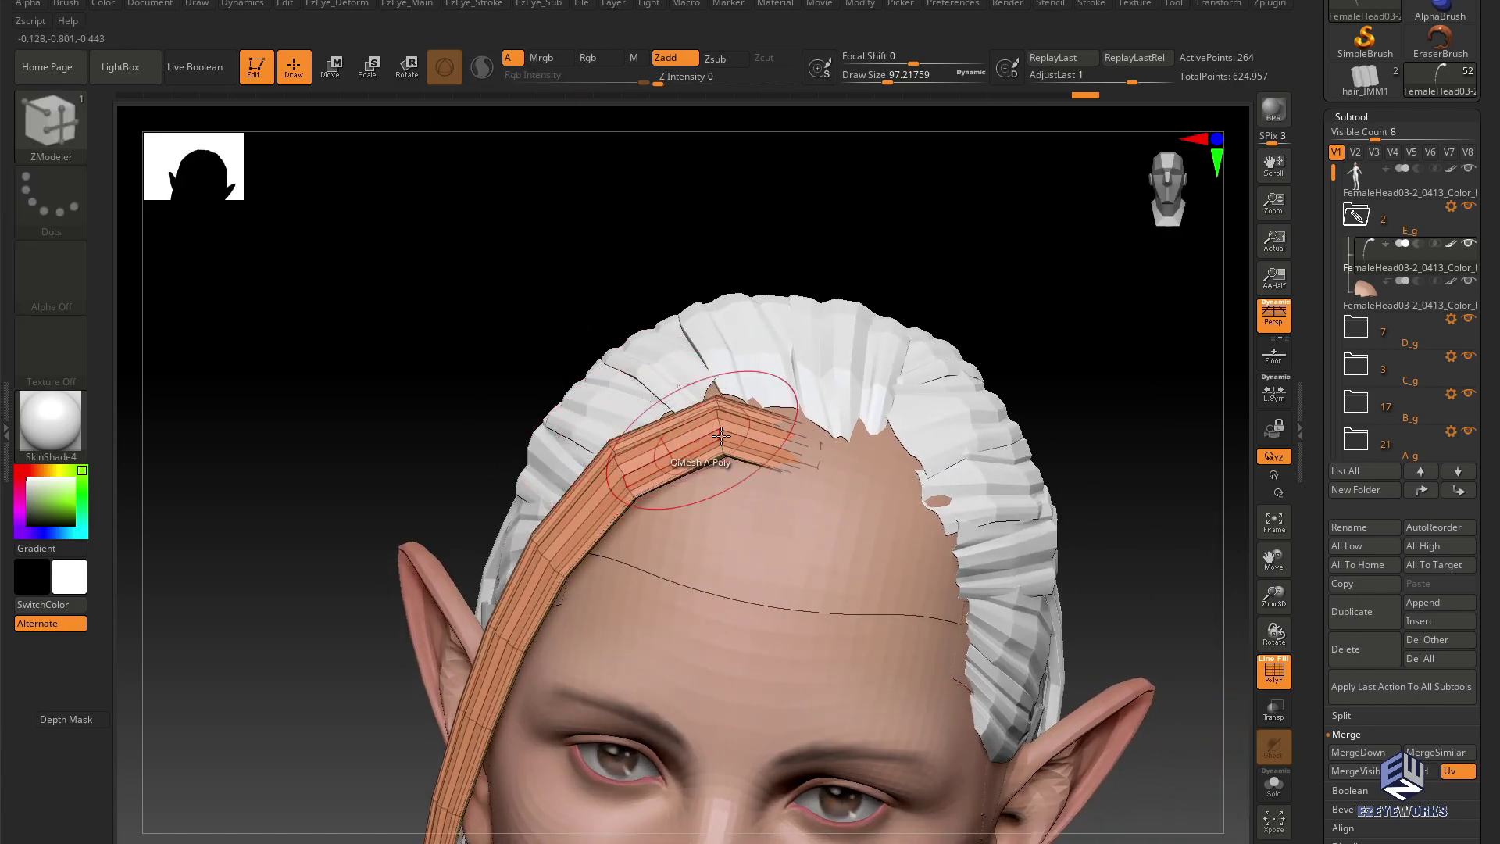
pyautogui.press('space')
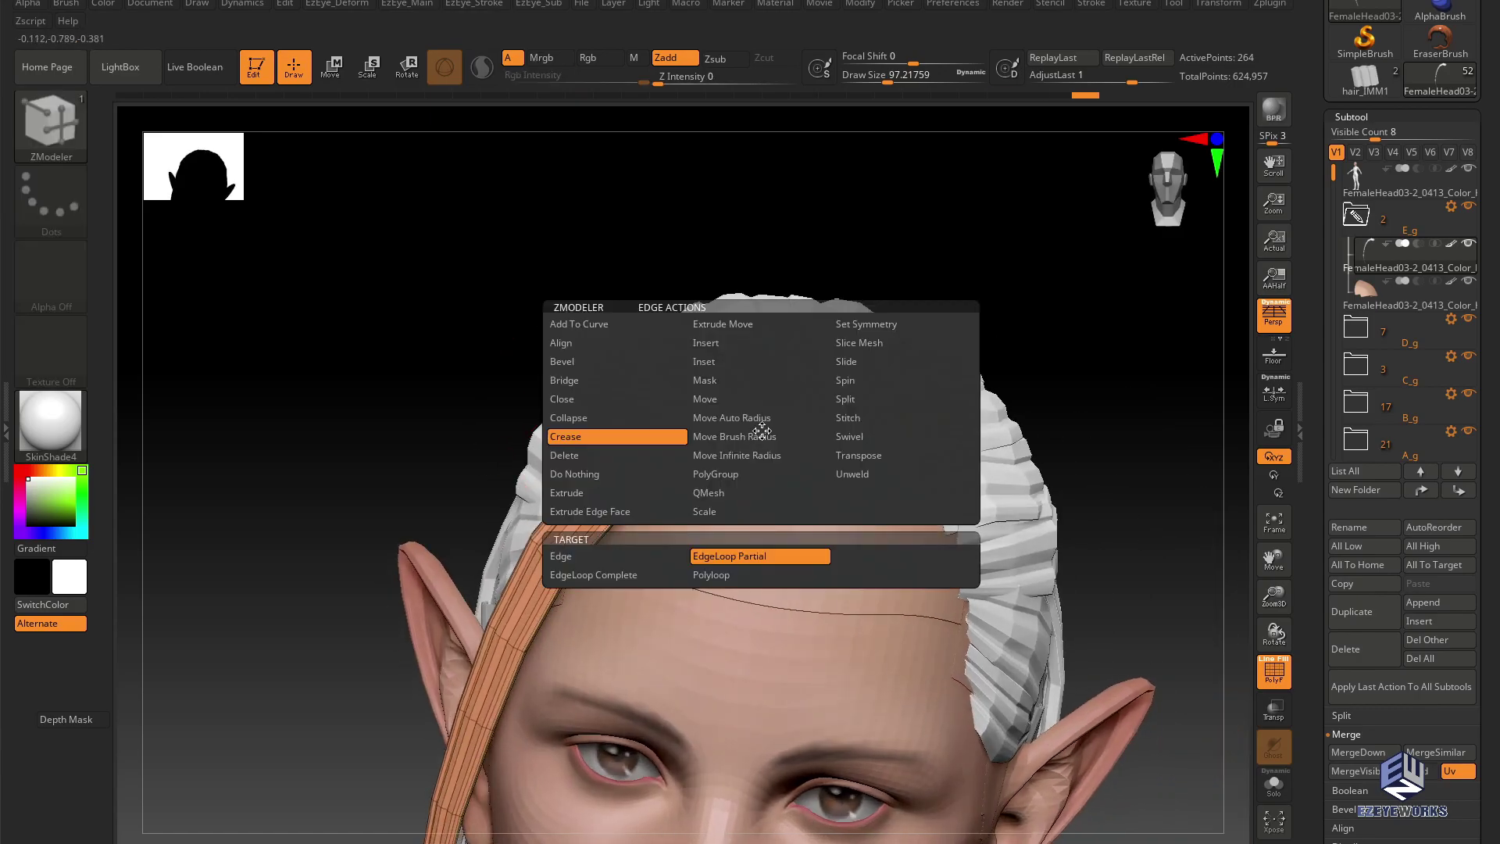
pyautogui.click(732, 360)
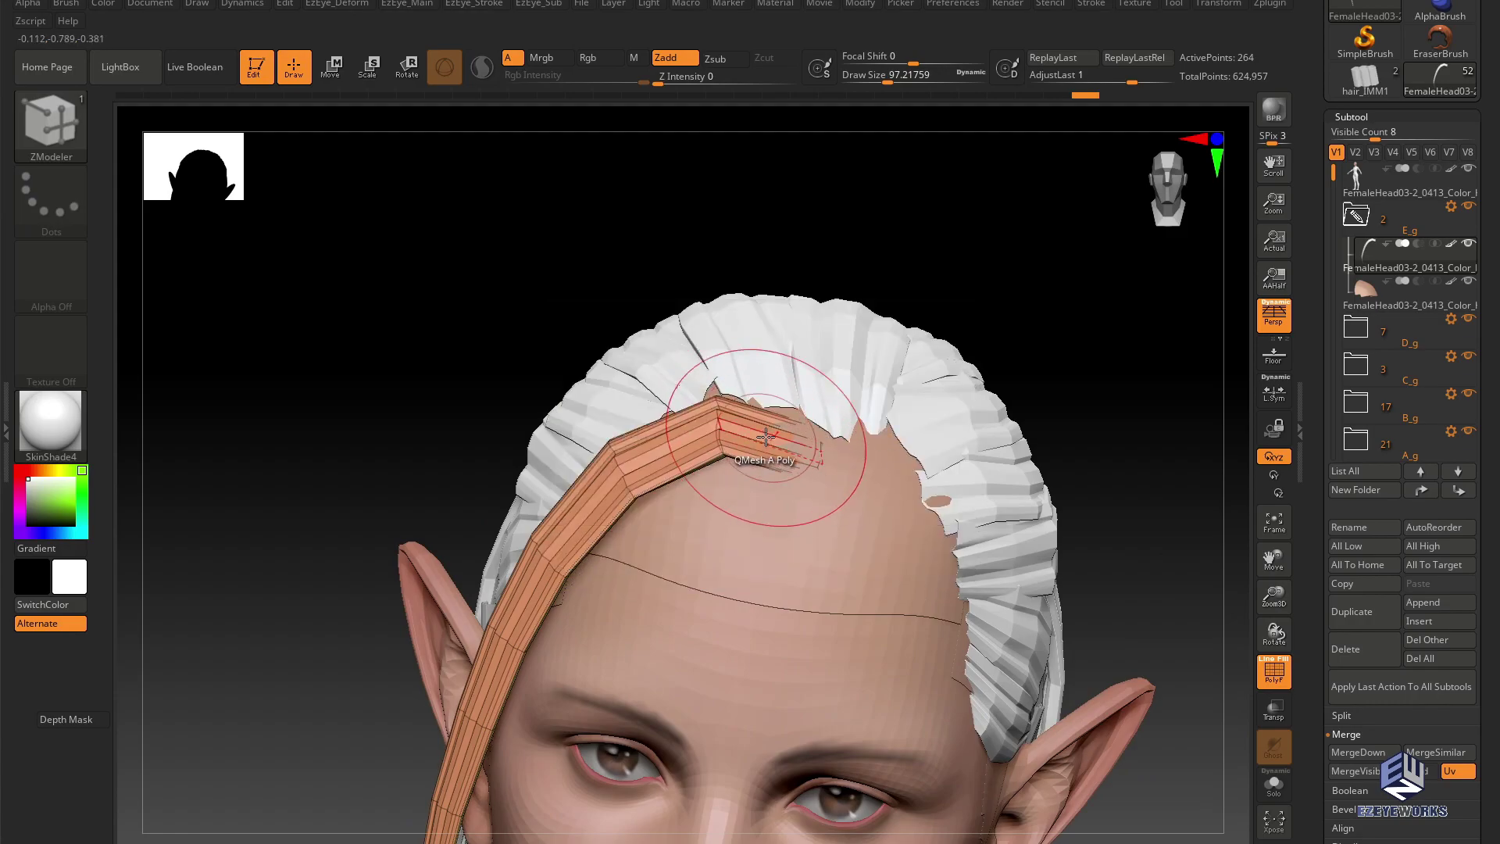
pyautogui.click(767, 434)
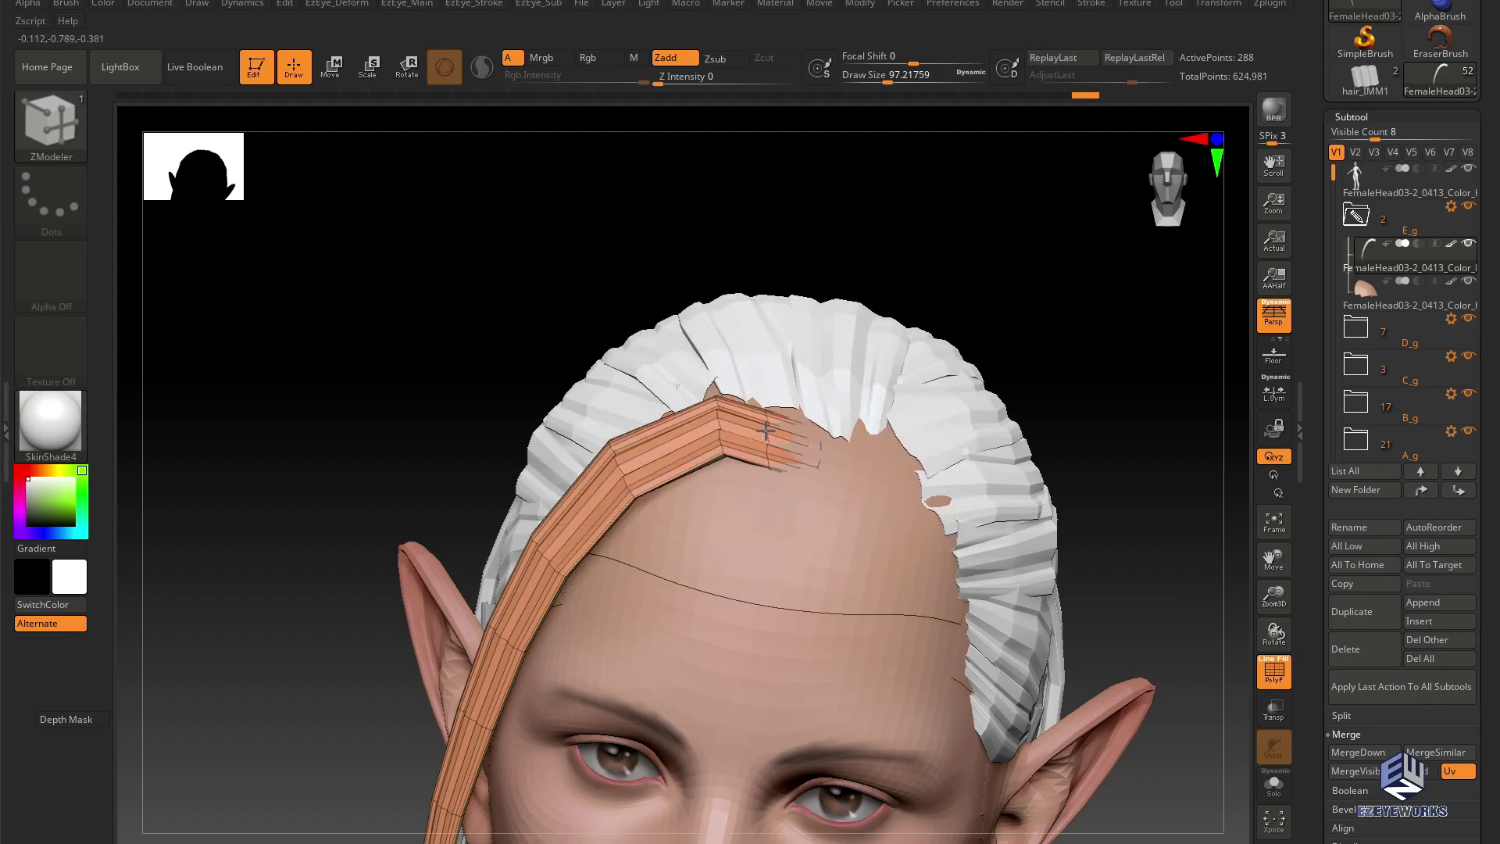
# - Round the front strand's root over the forehead with the Move brush, reducing the draw size to about 69
pyautogui.moveTo(597, 333); pyautogui.dragTo(608, 297)
pyautogui.press('b')
pyautogui.press('m')
pyautogui.press('v')
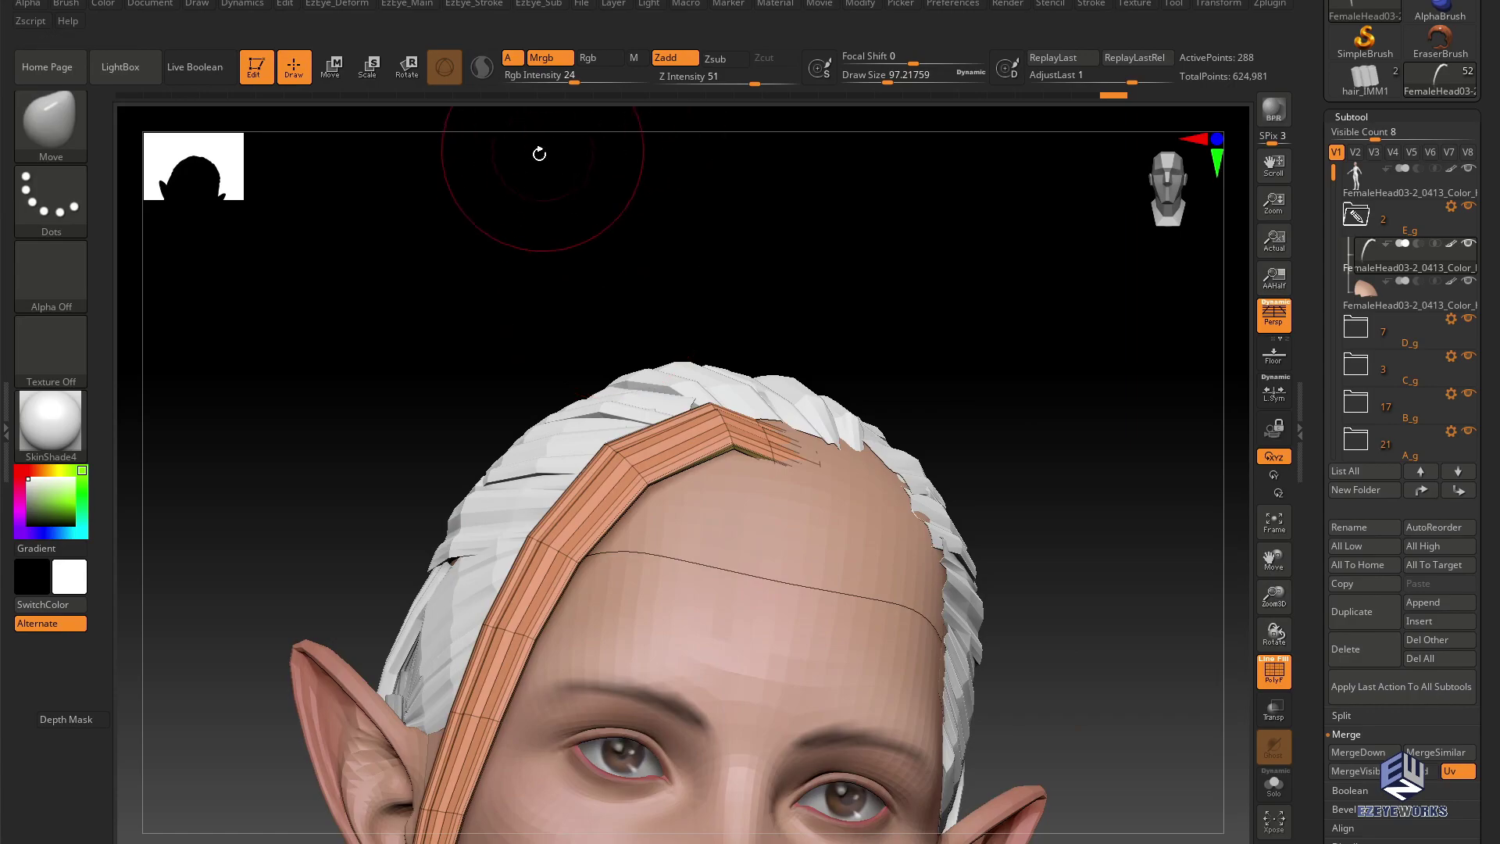
pyautogui.moveTo(536, 151); pyautogui.dragTo(757, 369)
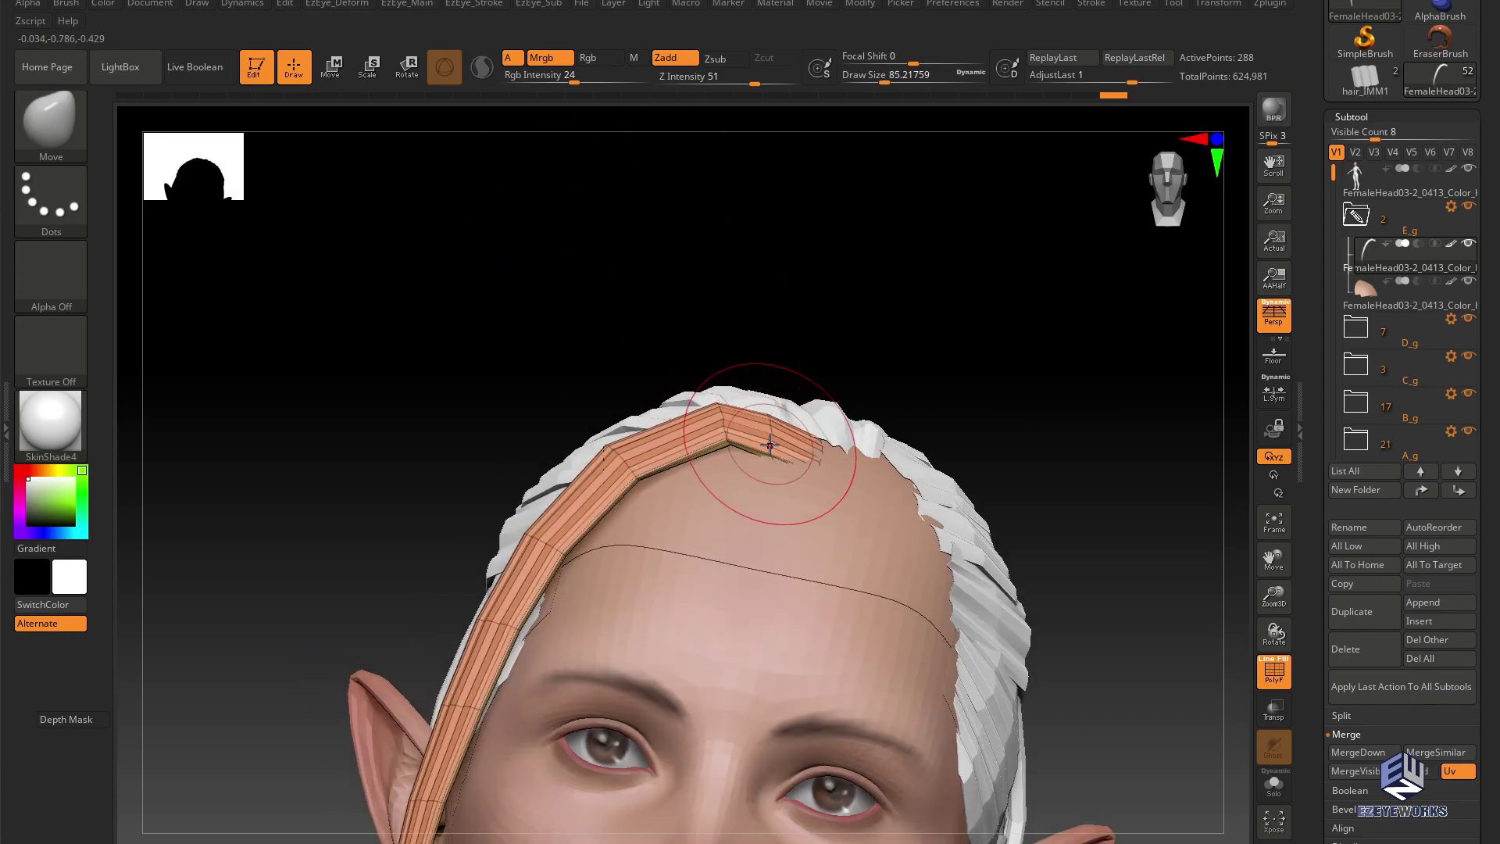
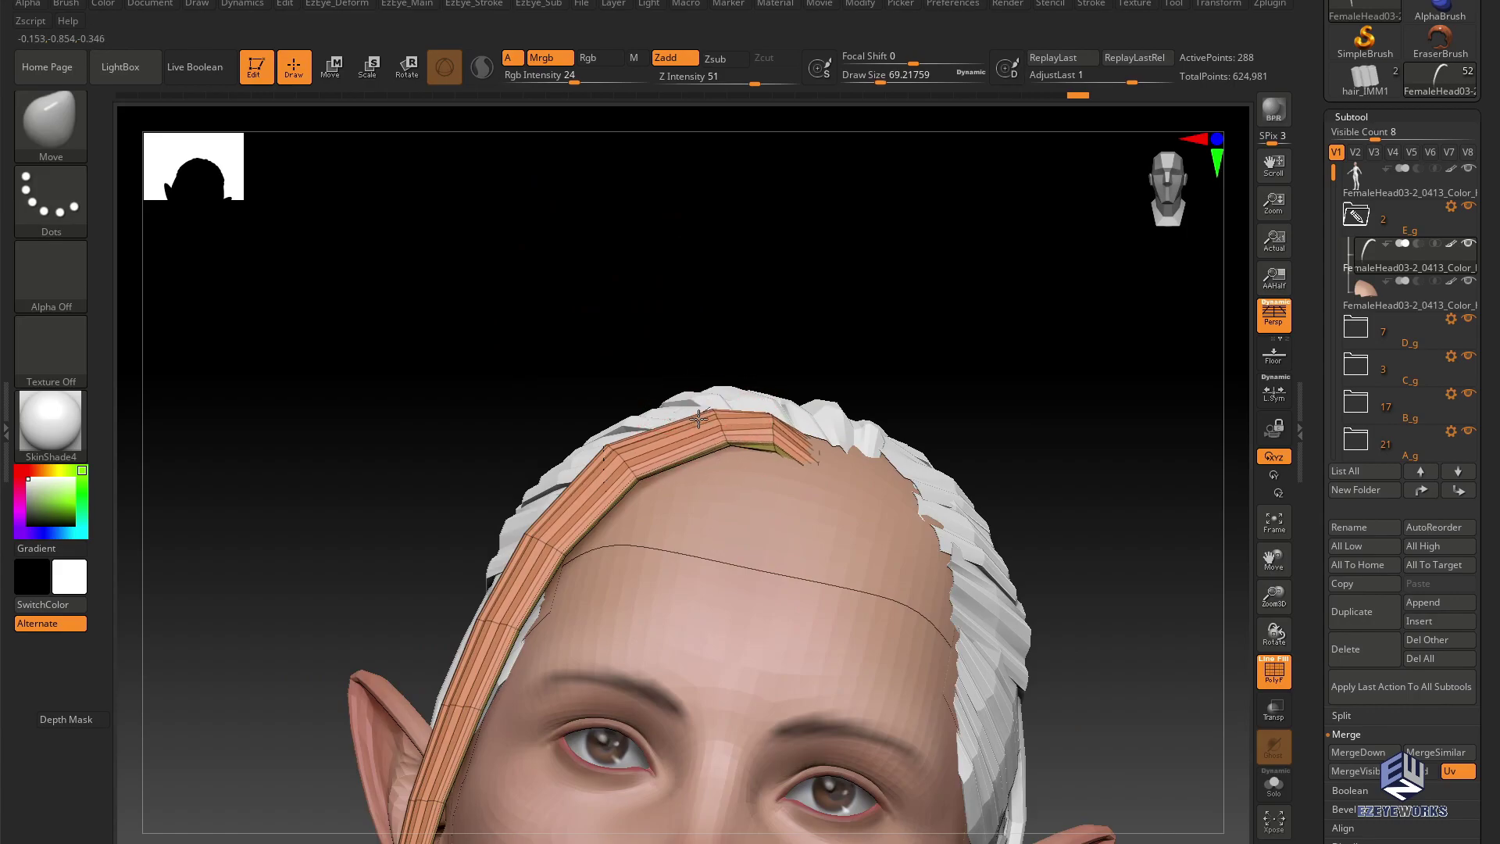
pyautogui.moveTo(698, 418); pyautogui.dragTo(694, 411)
pyautogui.moveTo(613, 320); pyautogui.dragTo(624, 397)
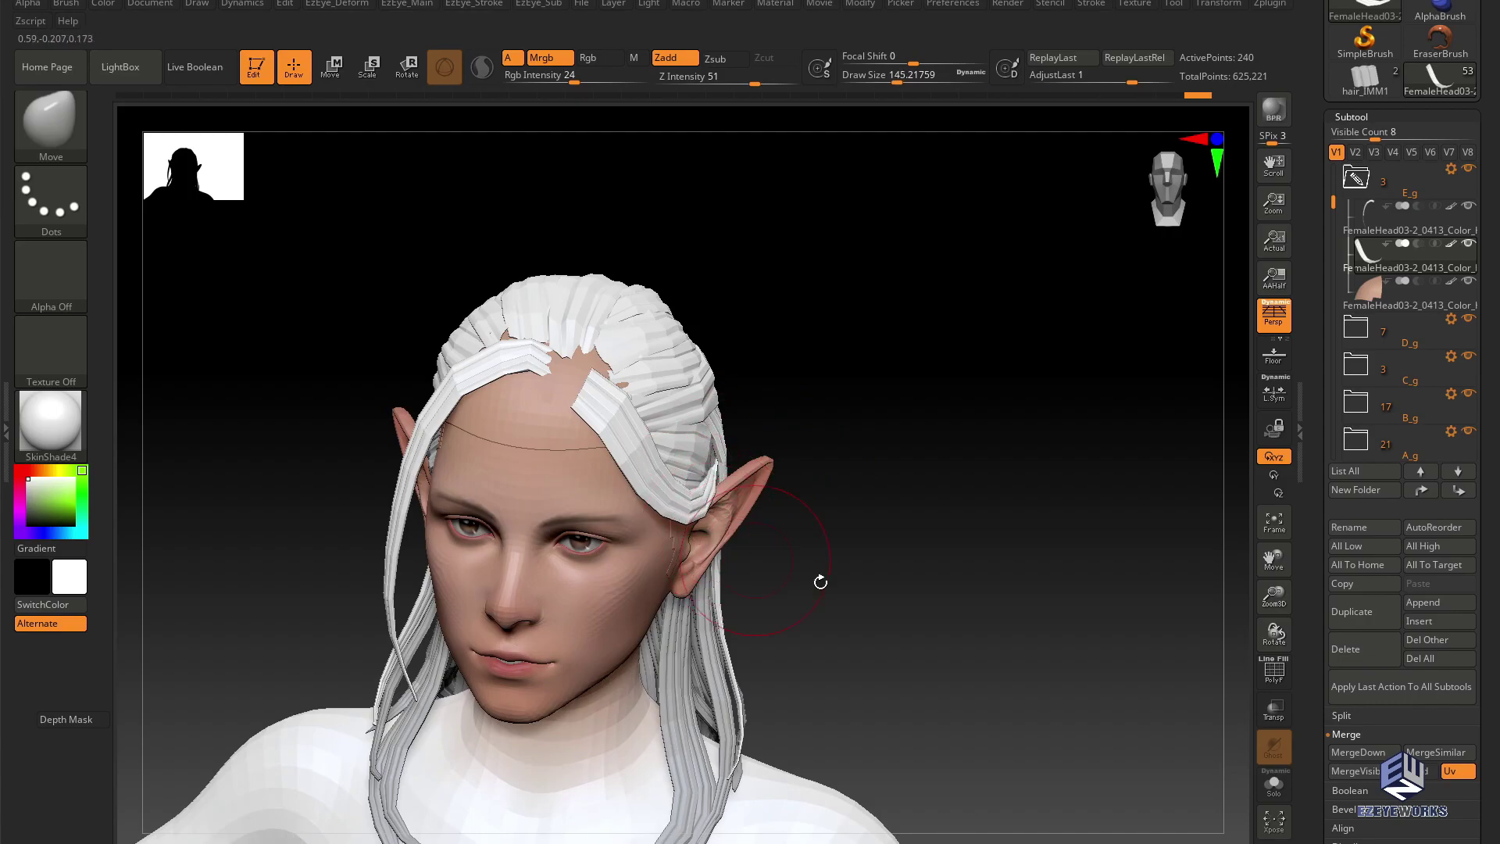
# - Shape the strand sweeping from the parting to the left ear with the Move brush at draw size about 145
pyautogui.moveTo(783, 571); pyautogui.dragTo(683, 542)
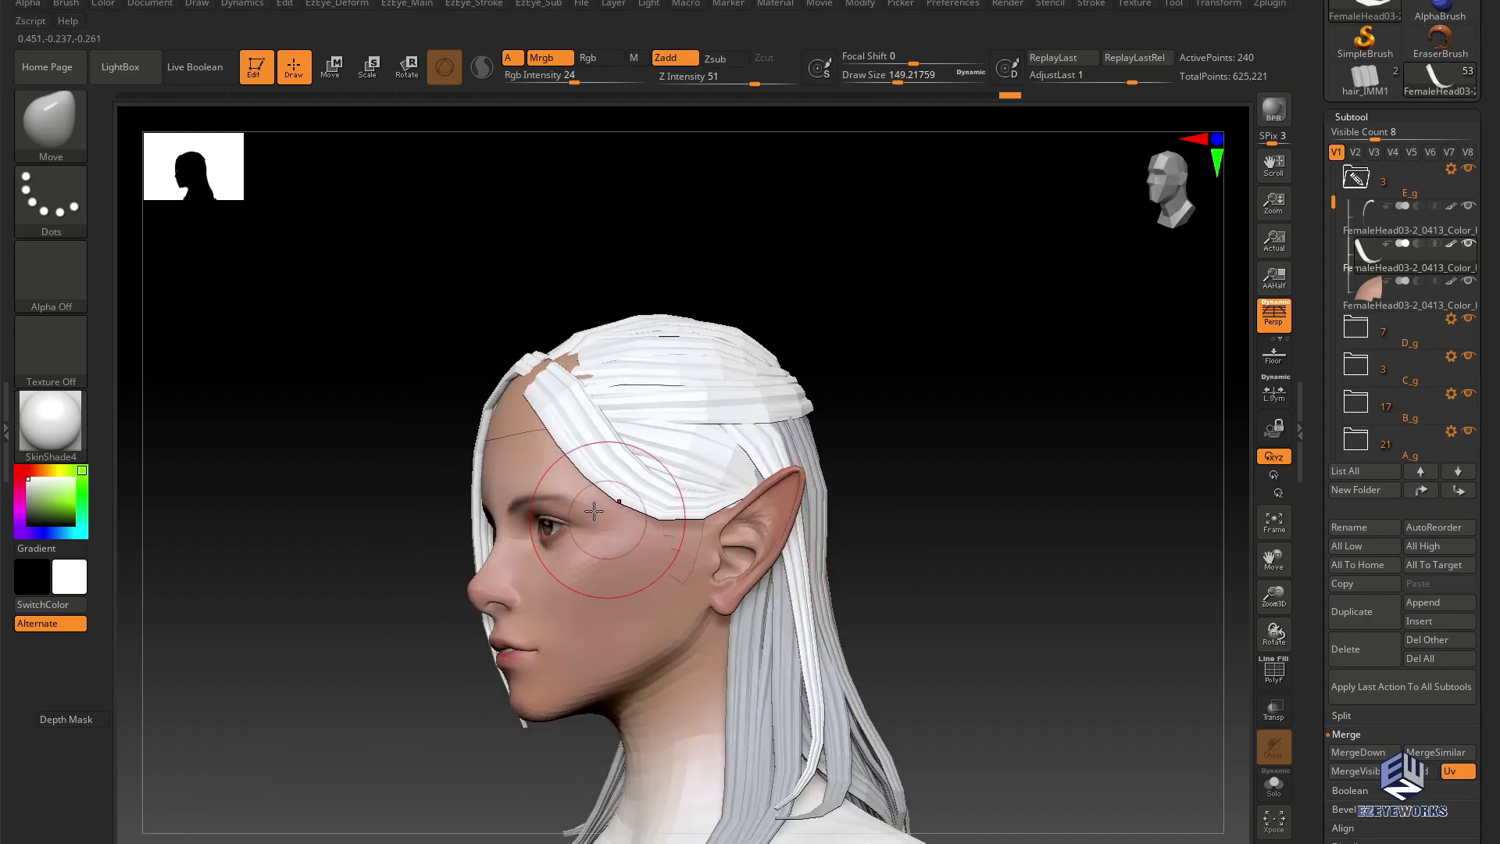
pyautogui.moveTo(462, 338); pyautogui.dragTo(417, 307)
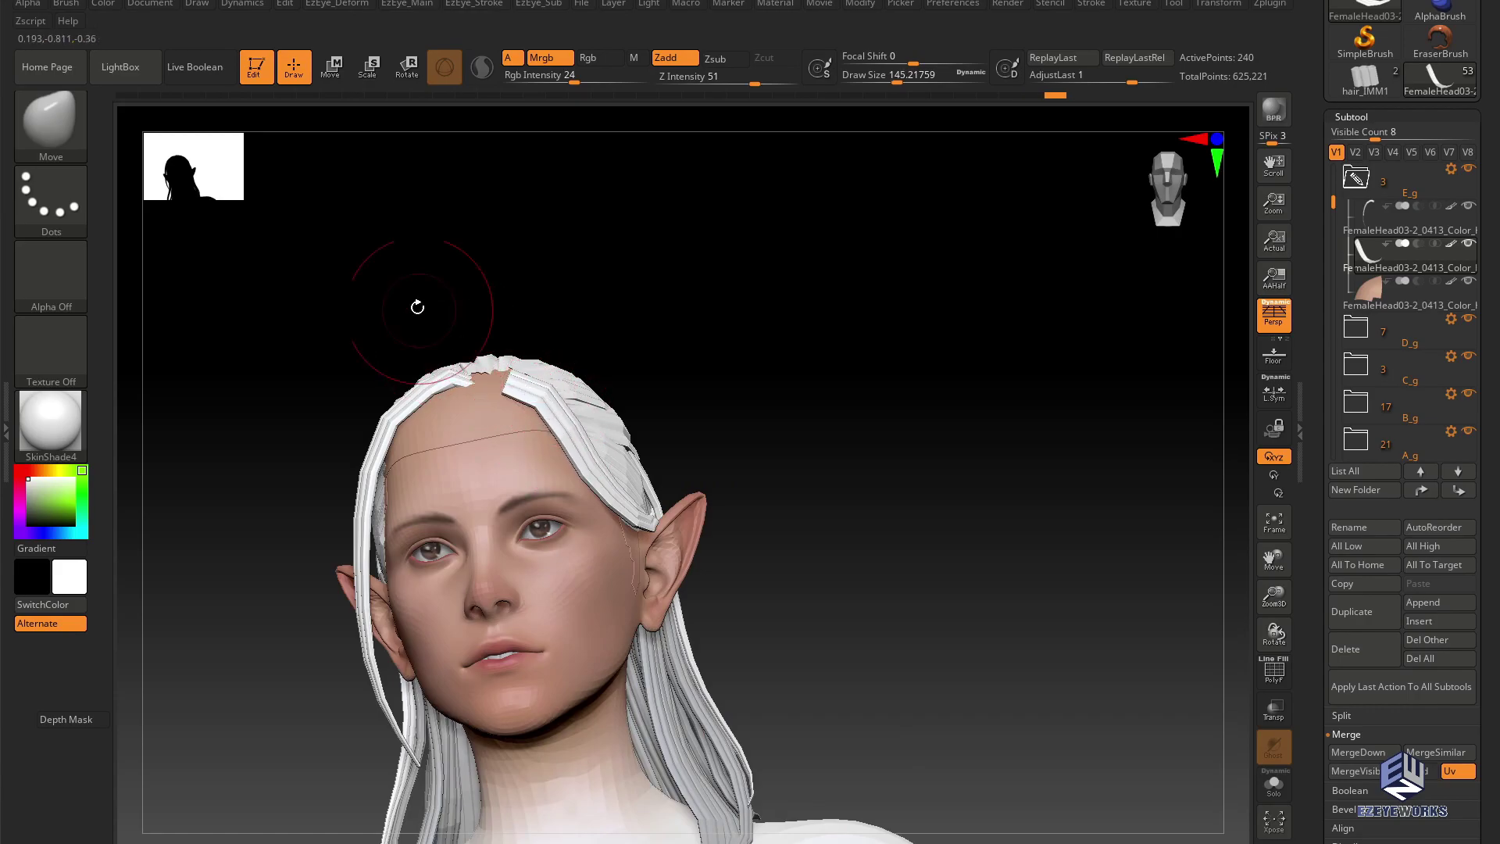
pyautogui.keyDown('alt'); pyautogui.moveTo(663, 221); pyautogui.dragTo(991, 459); pyautogui.keyUp('alt')
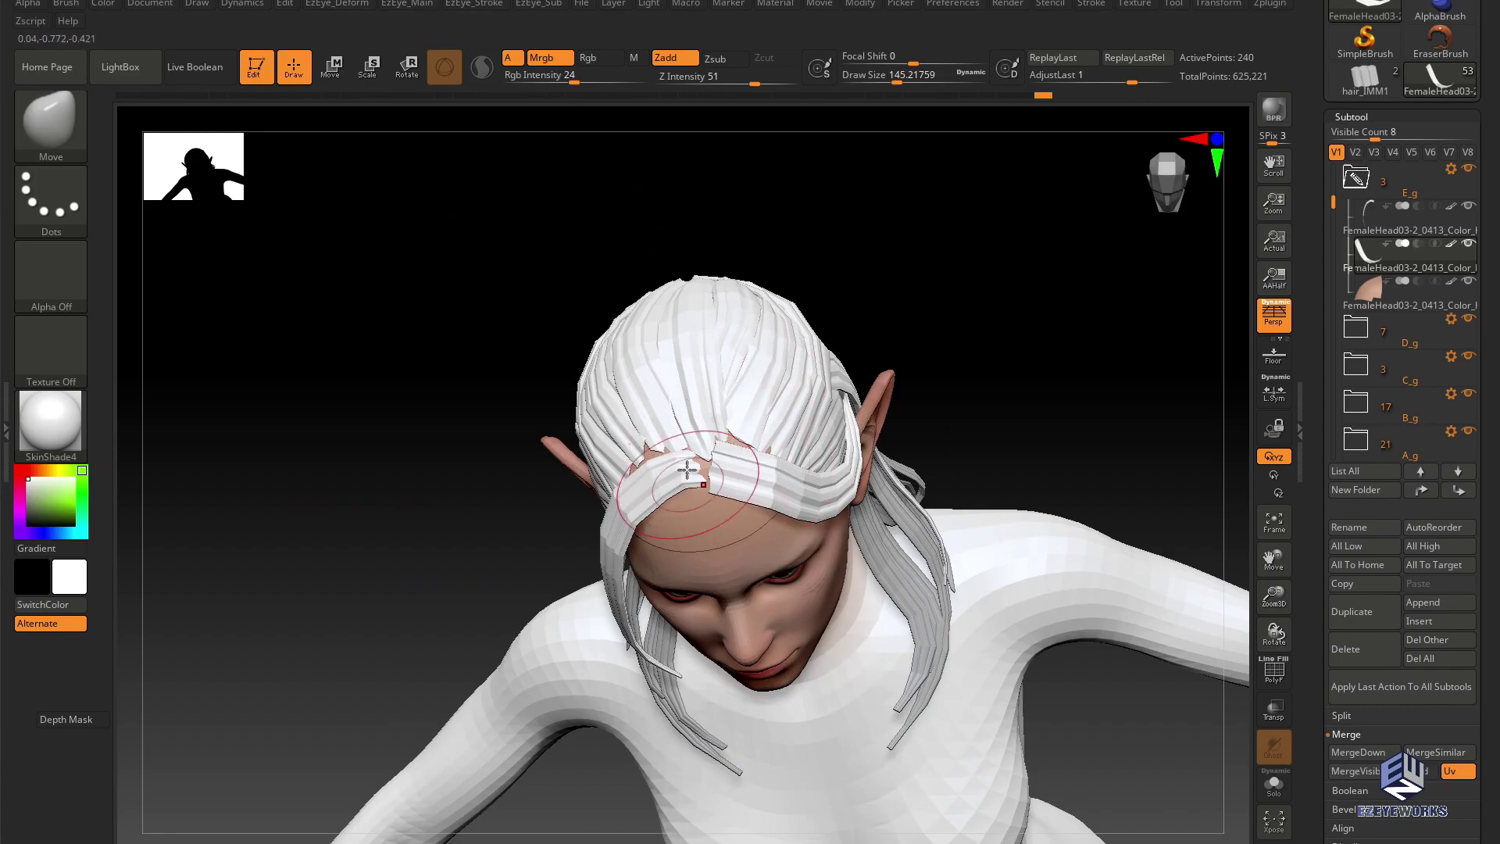
# - Show the polyframe, insert an edge loop near the left front strand's root with ZModeler, and return to the Move brush
pyautogui.hotkey('shift', 'f')
pyautogui.keyDown('alt'); pyautogui.moveTo(425, 471); pyautogui.dragTo(693, 576); pyautogui.keyUp('alt')
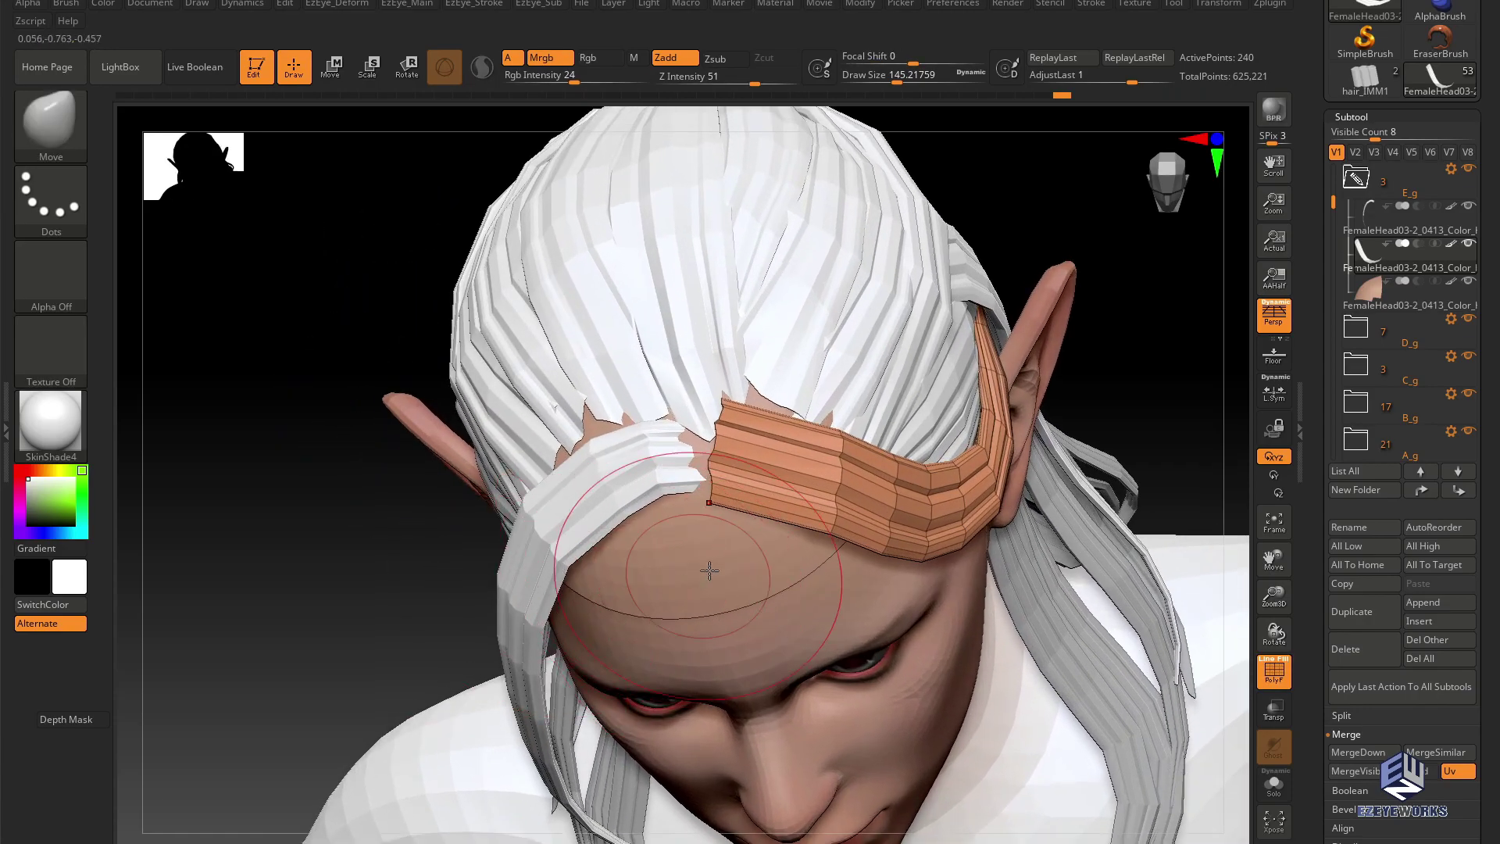
pyautogui.press('b')
pyautogui.press('z')
pyautogui.press('m')
pyautogui.click(775, 464)
pyautogui.moveTo(435, 518)
pyautogui.keyDown('alt'); pyautogui.mouseDown()
pyautogui.moveTo(343, 426)
pyautogui.moveTo(386, 461)
pyautogui.moveTo(386, 509)
pyautogui.mouseUp(); pyautogui.keyUp('alt')
pyautogui.press('b')
pyautogui.press('m')
pyautogui.press('v')
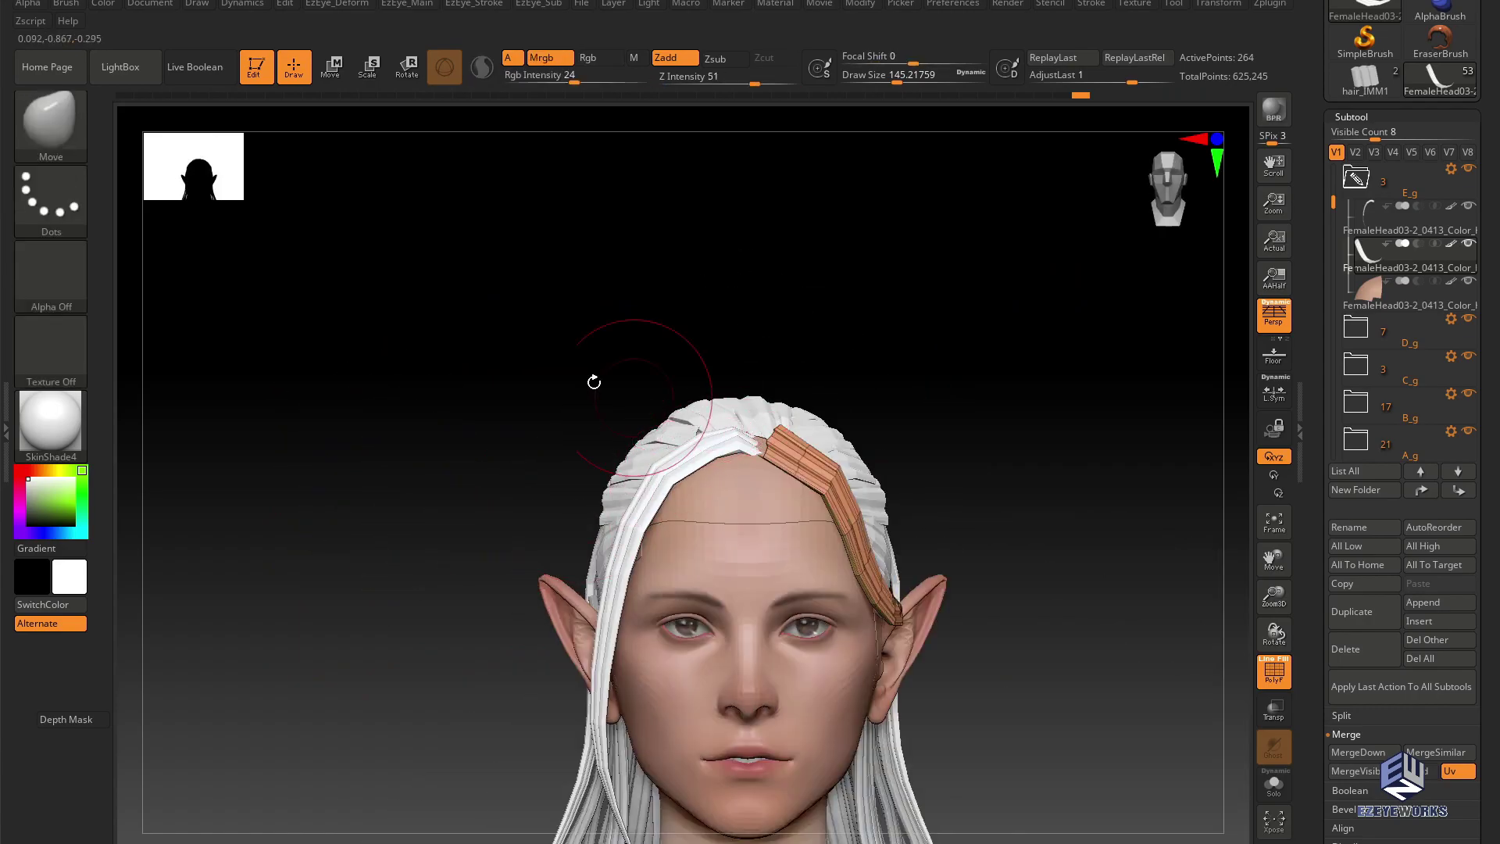
# - Isolate the root end of the front hair strand above the forehead with a mask and move it down toward the hair parting
pyautogui.keyDown('alt'); pyautogui.moveTo(594, 382); pyautogui.dragTo(546, 361); pyautogui.keyUp('alt')
pyautogui.keyDown('ctrl'); pyautogui.moveTo(532, 282); pyautogui.dragTo(768, 501); pyautogui.keyUp('ctrl')
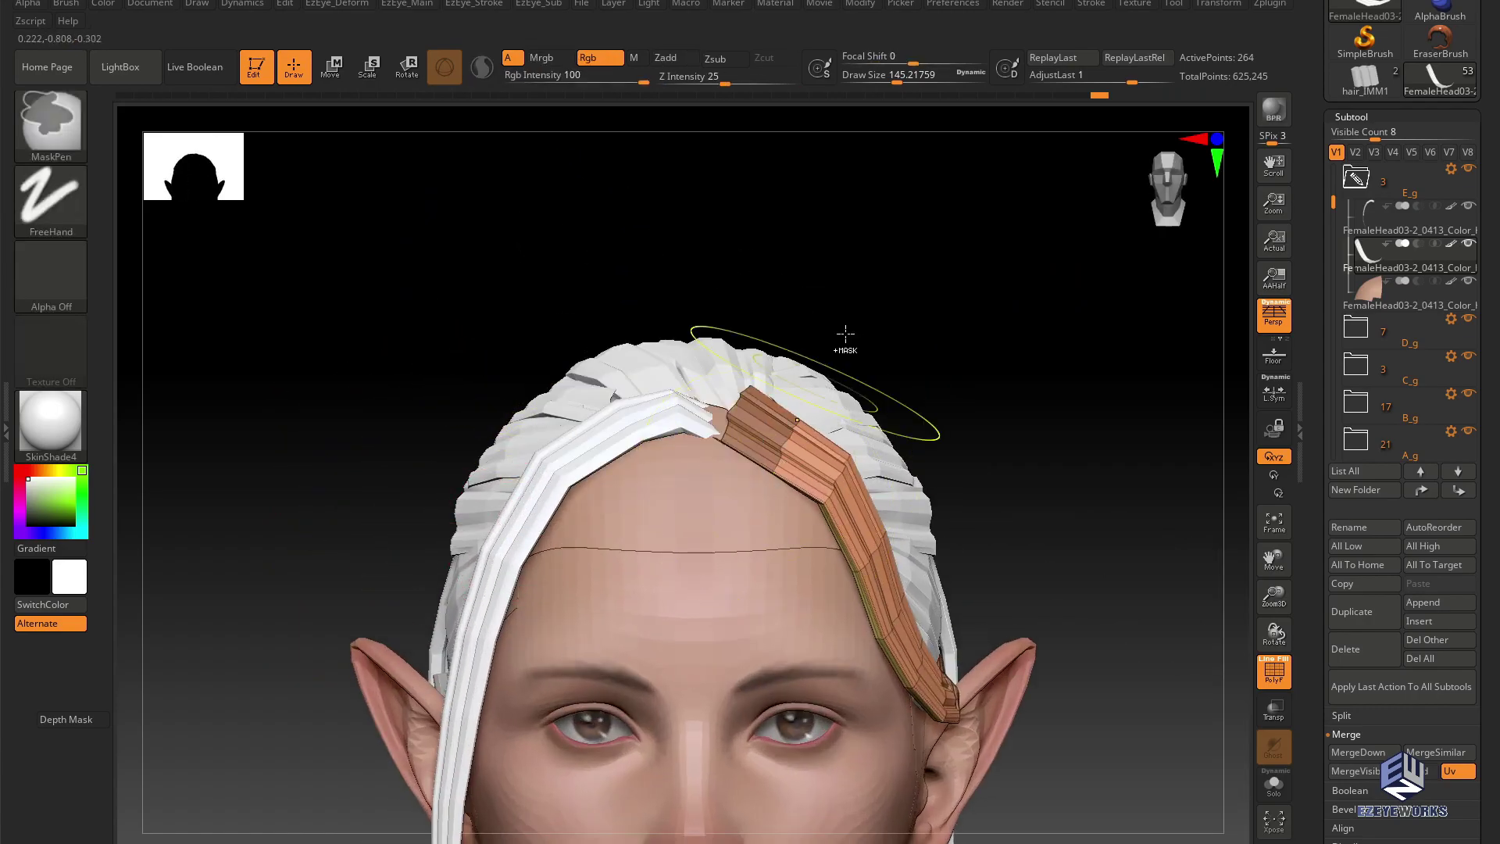
pyautogui.press('w')
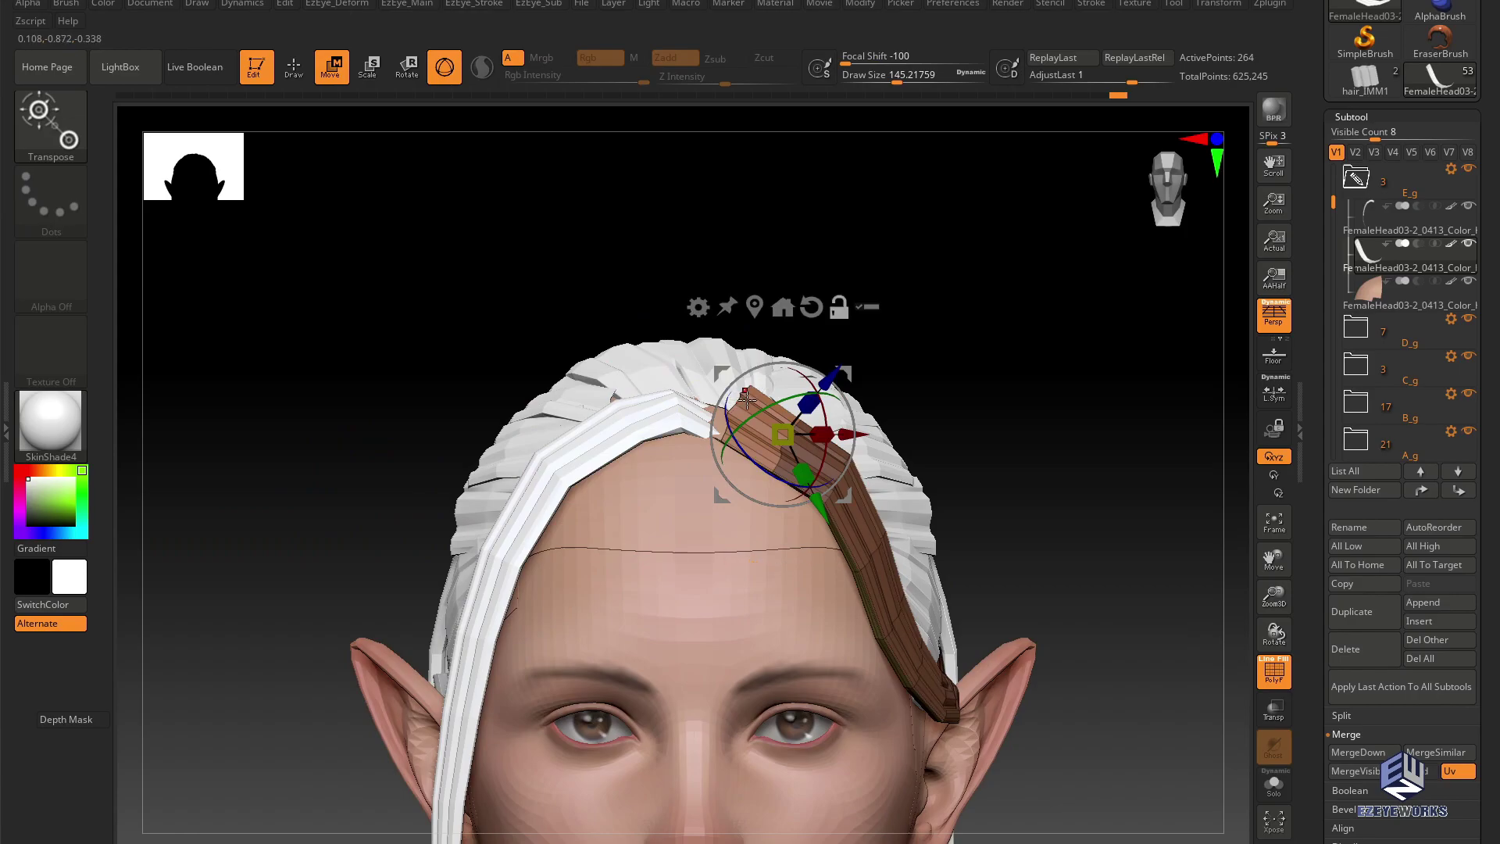
pyautogui.click(747, 399)
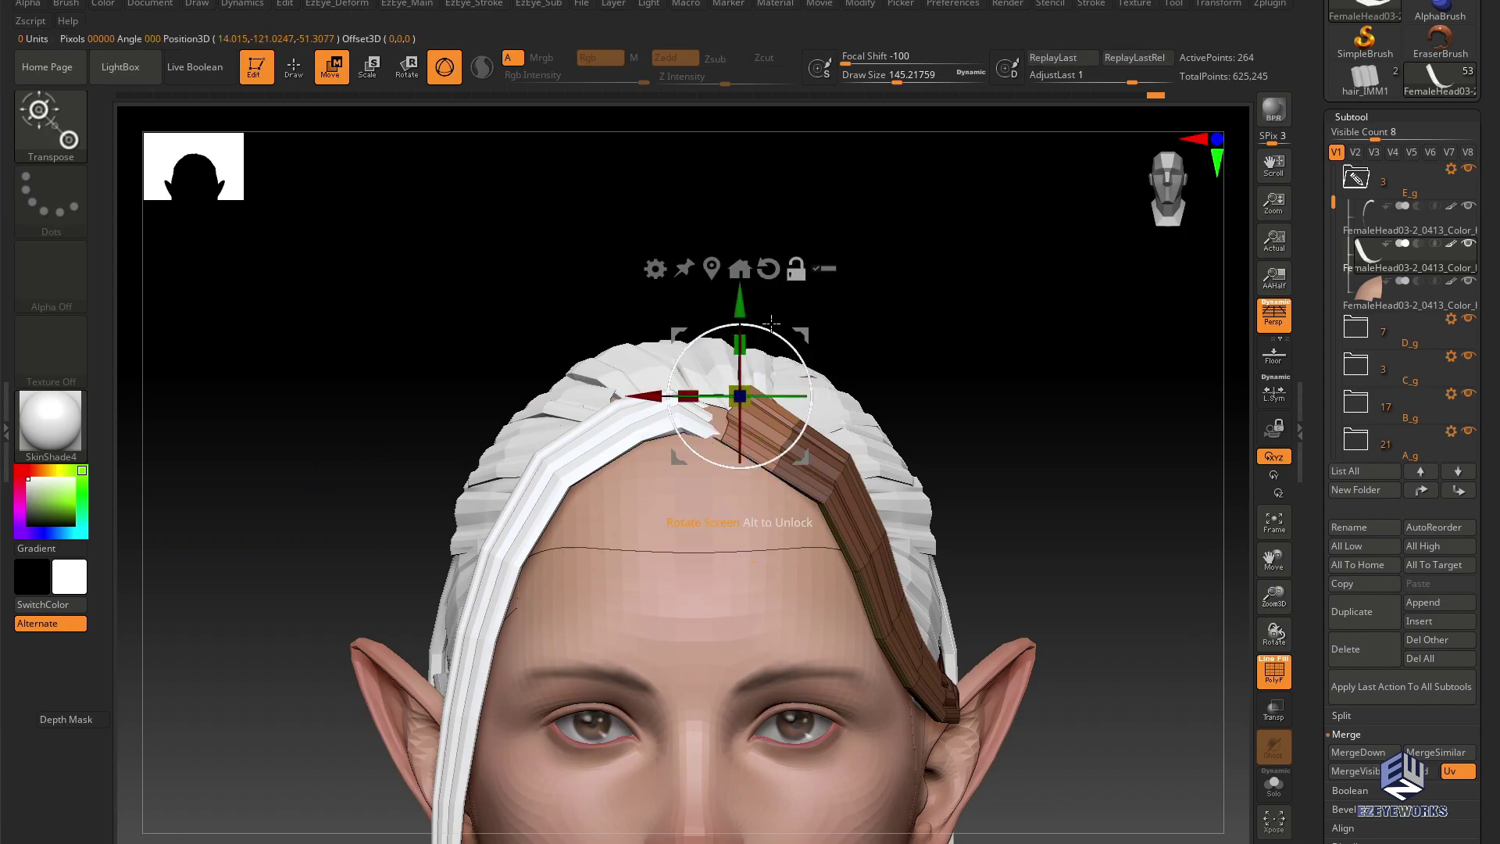
pyautogui.moveTo(802, 334); pyautogui.dragTo(804, 361)
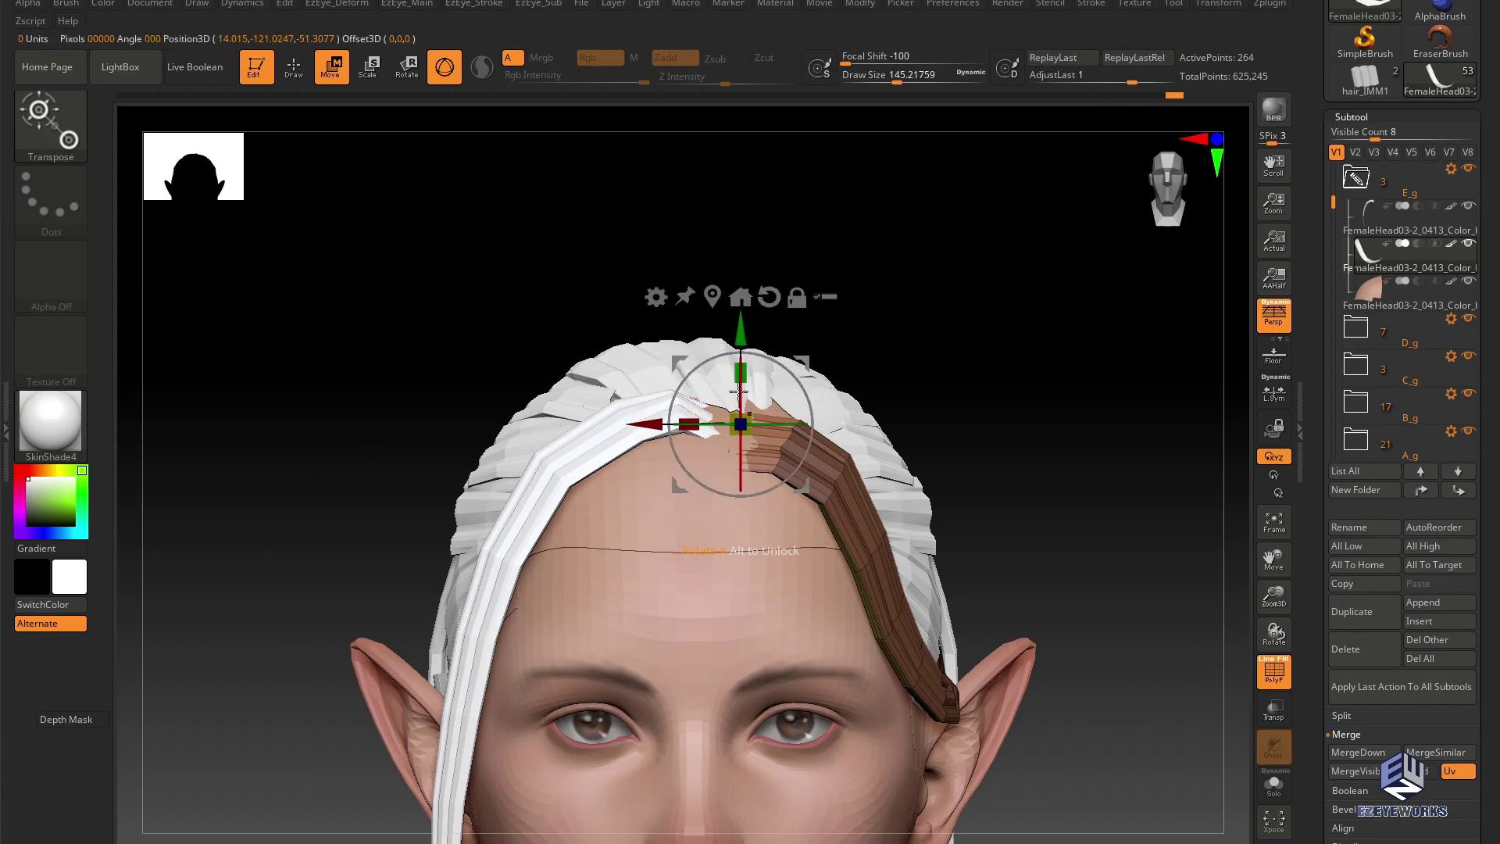
pyautogui.moveTo(808, 358); pyautogui.dragTo(809, 360)
pyautogui.press('q')
pyautogui.press('w')
pyautogui.keyDown('ctrl'); pyautogui.moveTo(919, 356); pyautogui.dragTo(970, 406); pyautogui.keyUp('ctrl')
# - Refine the front strand's curve along the forehead and down to the ear with the Move brush
pyautogui.press('q')
pyautogui.press('space')
pyautogui.moveTo(774, 420)
pyautogui.mouseDown()
pyautogui.moveTo(758, 404)
pyautogui.moveTo(768, 426)
pyautogui.mouseUp()
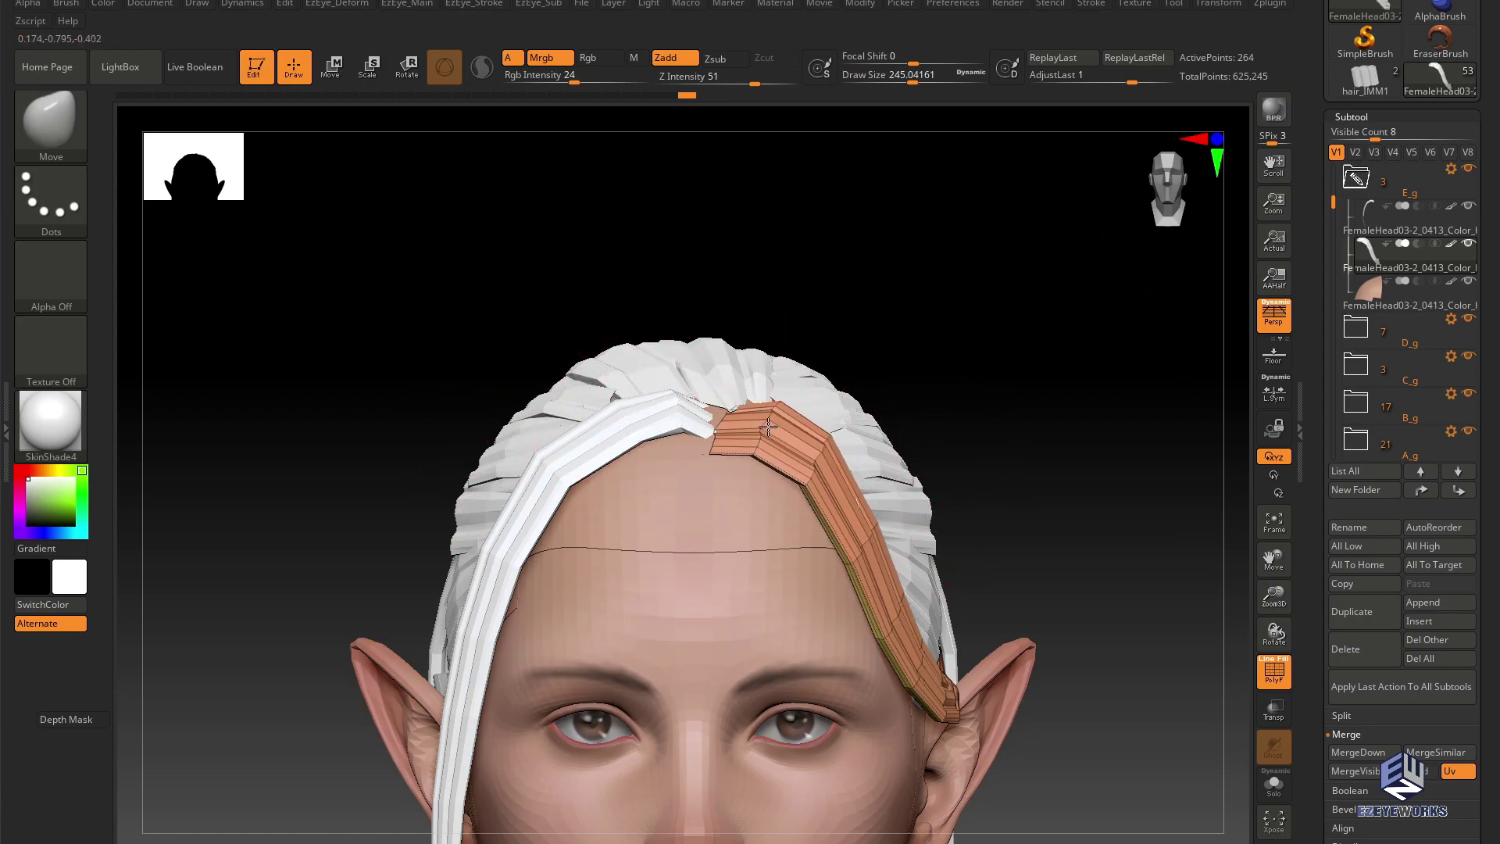
pyautogui.moveTo(817, 539); pyautogui.dragTo(828, 547)
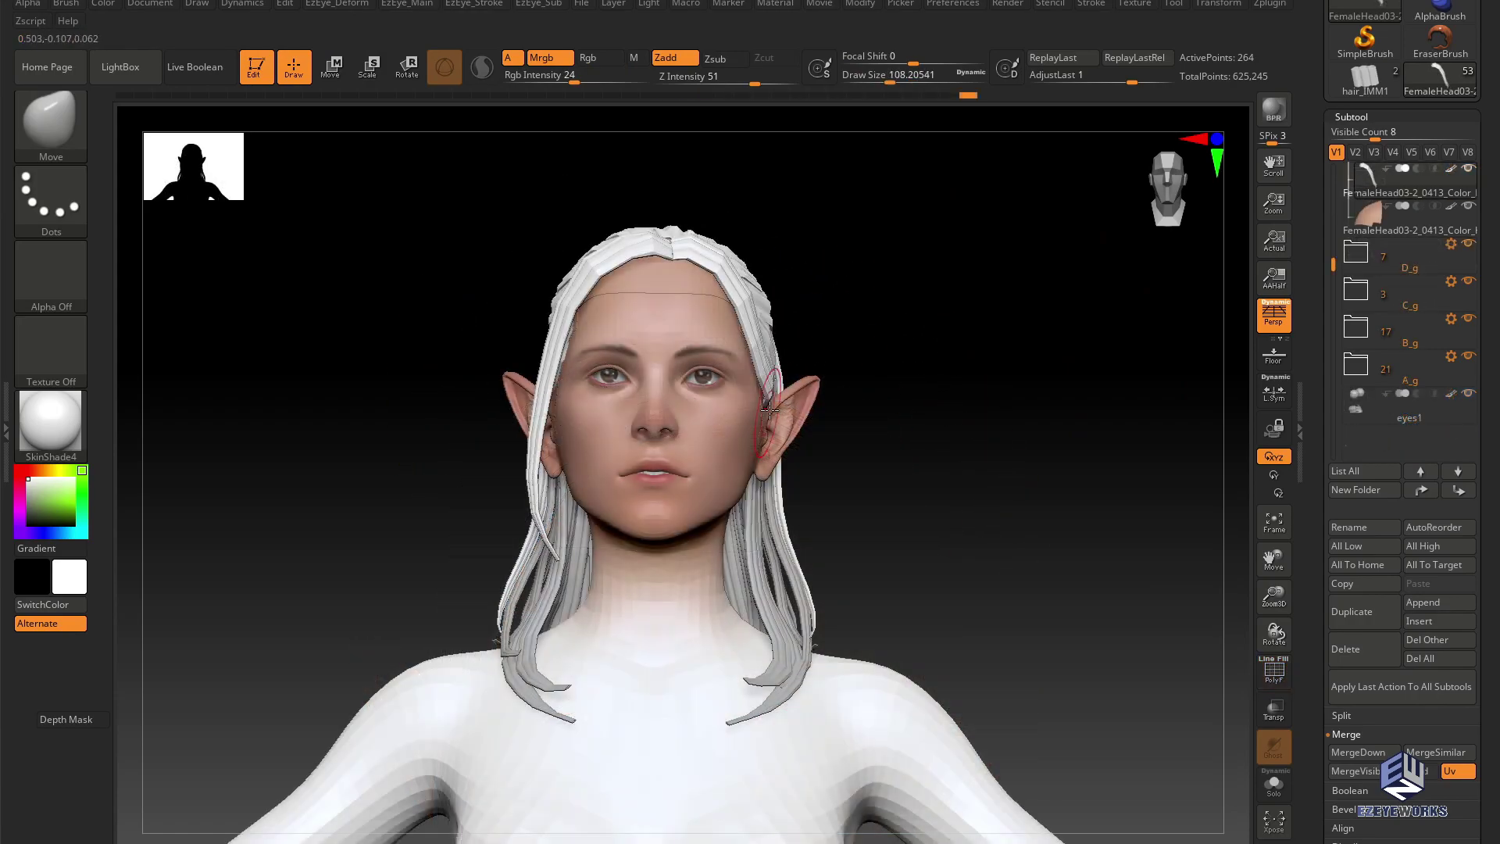
pyautogui.moveTo(884, 416); pyautogui.dragTo(882, 422)
pyautogui.moveTo(789, 393); pyautogui.dragTo(783, 389)
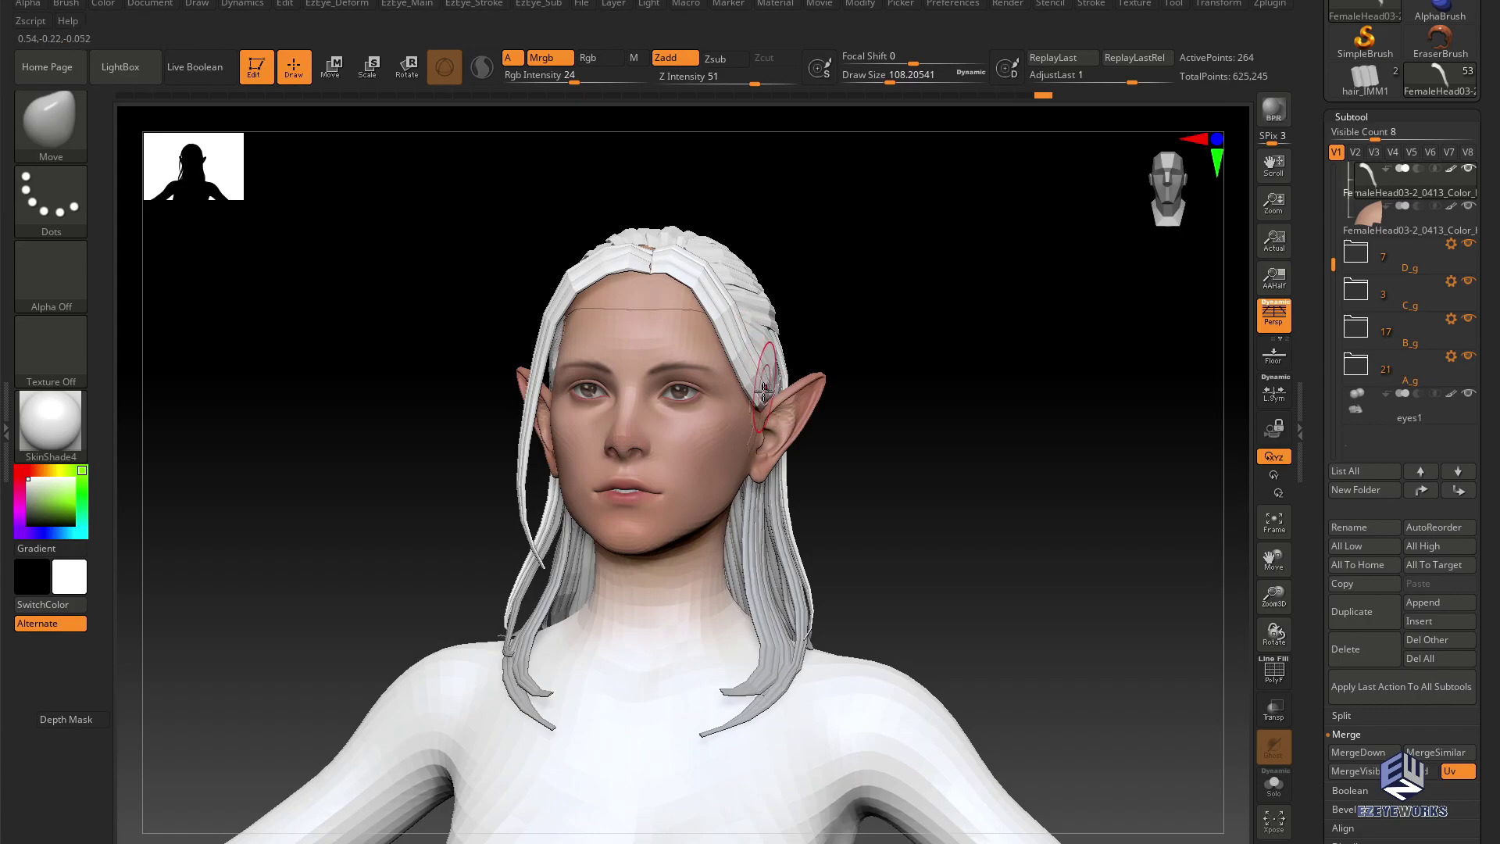
# - Examine the front, side and crown hair coverage, selecting the crown side strand and showing its polyframe
pyautogui.moveTo(883, 361); pyautogui.dragTo(749, 366)
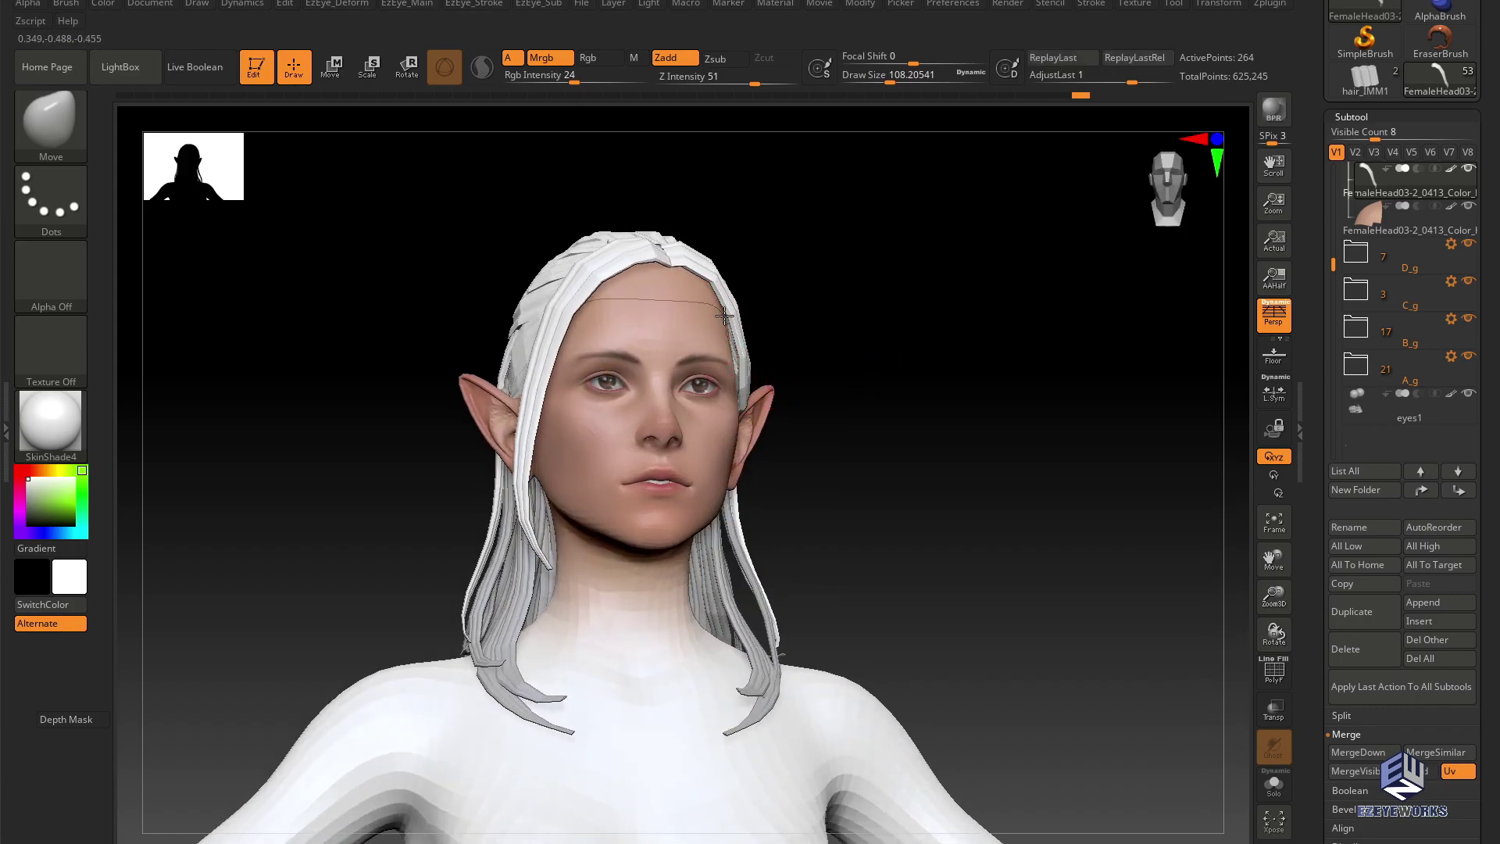
pyautogui.moveTo(830, 355); pyautogui.dragTo(467, 342)
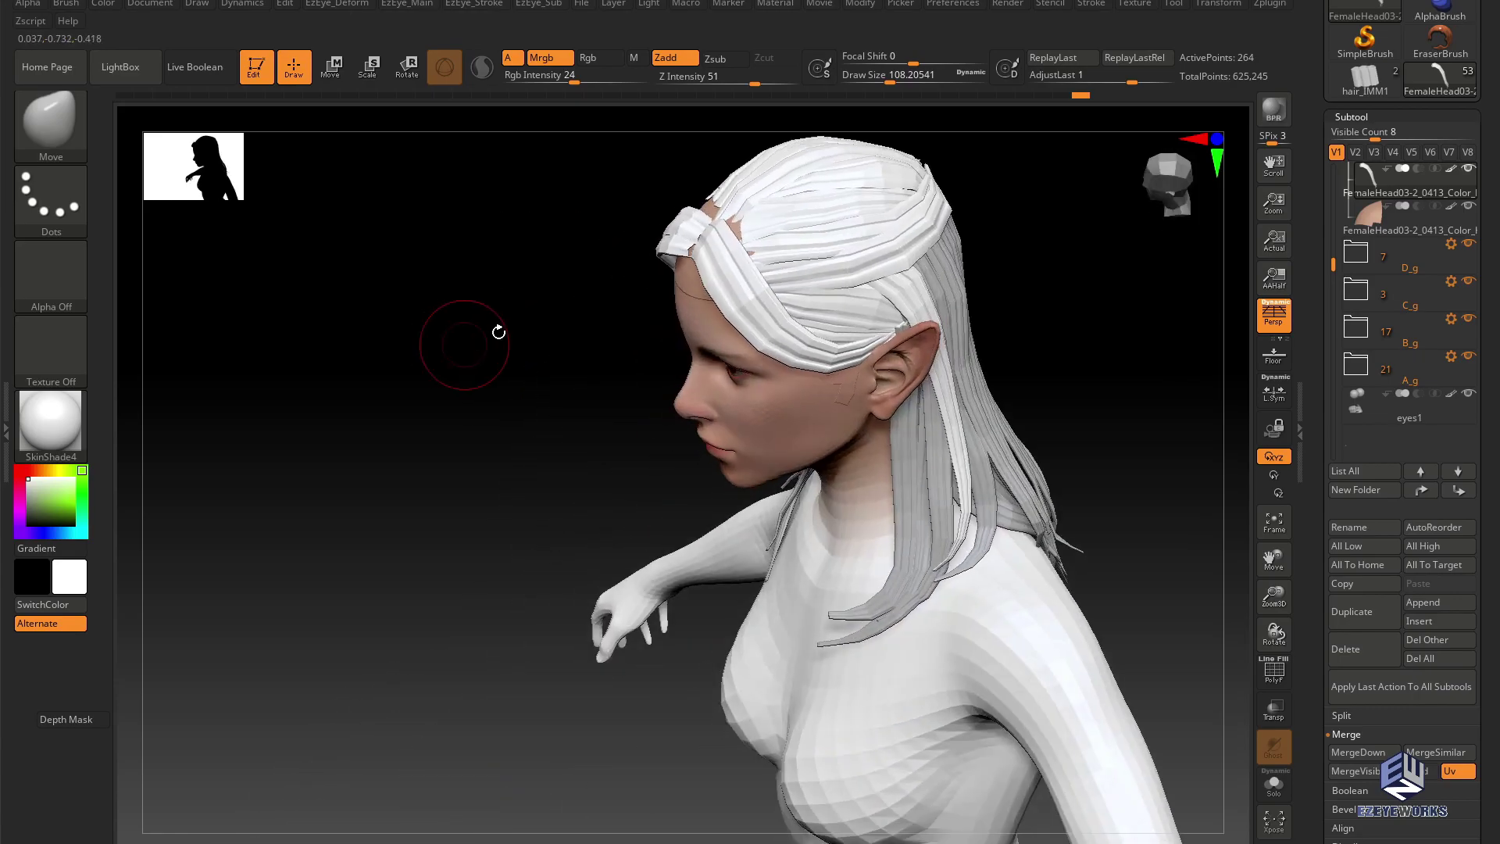
pyautogui.keyDown('alt'); pyautogui.click(751, 237); pyautogui.keyUp('alt')
pyautogui.keyDown('alt'); pyautogui.moveTo(556, 274); pyautogui.dragTo(536, 493); pyautogui.keyUp('alt')
pyautogui.hotkey('shift', 'f')
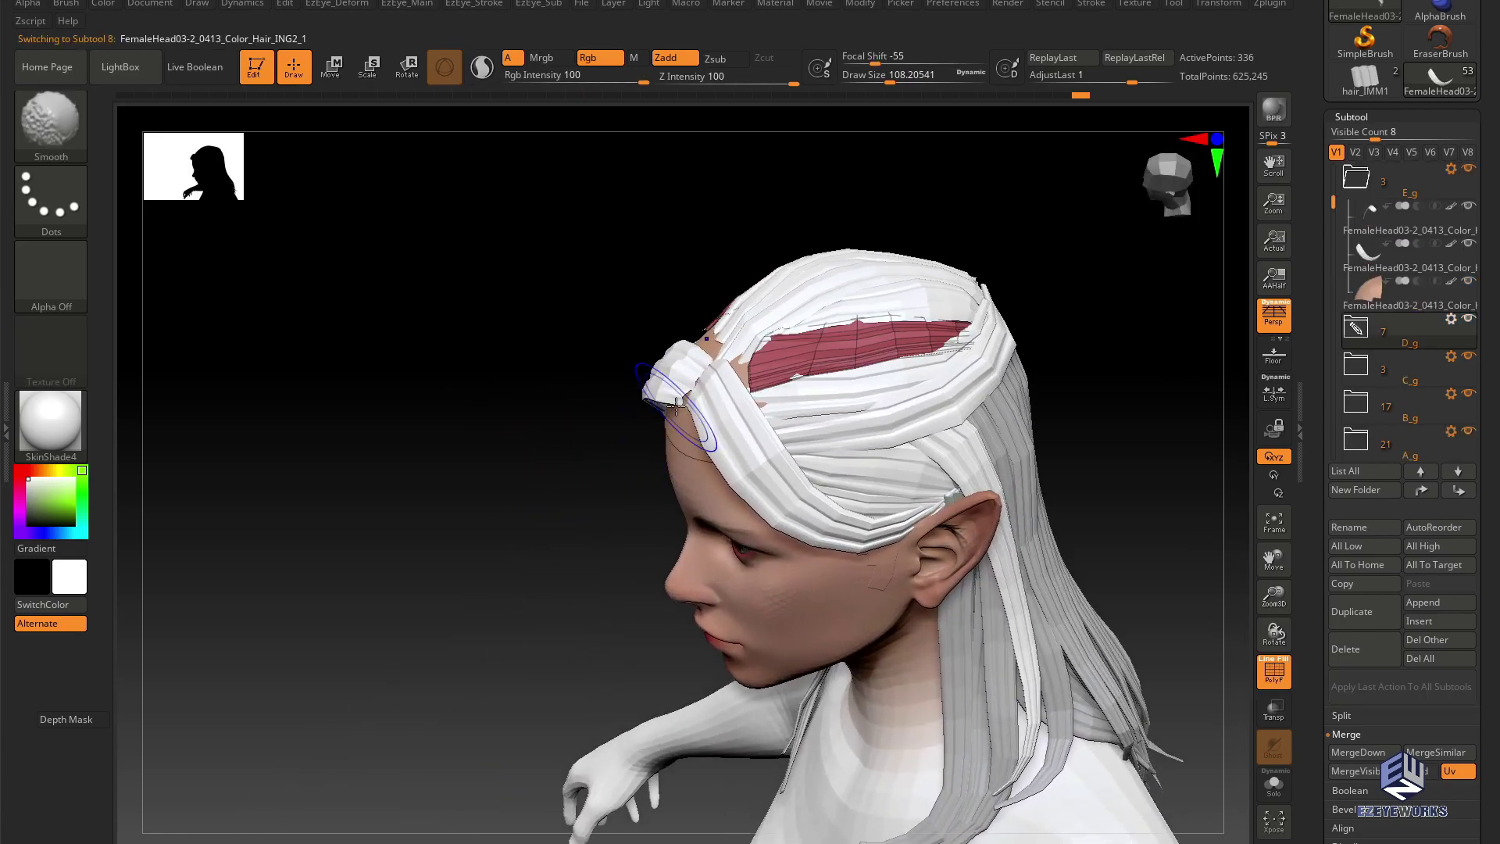
pyautogui.moveTo(606, 375); pyautogui.dragTo(584, 463)
pyautogui.moveTo(512, 352); pyautogui.dragTo(592, 362)
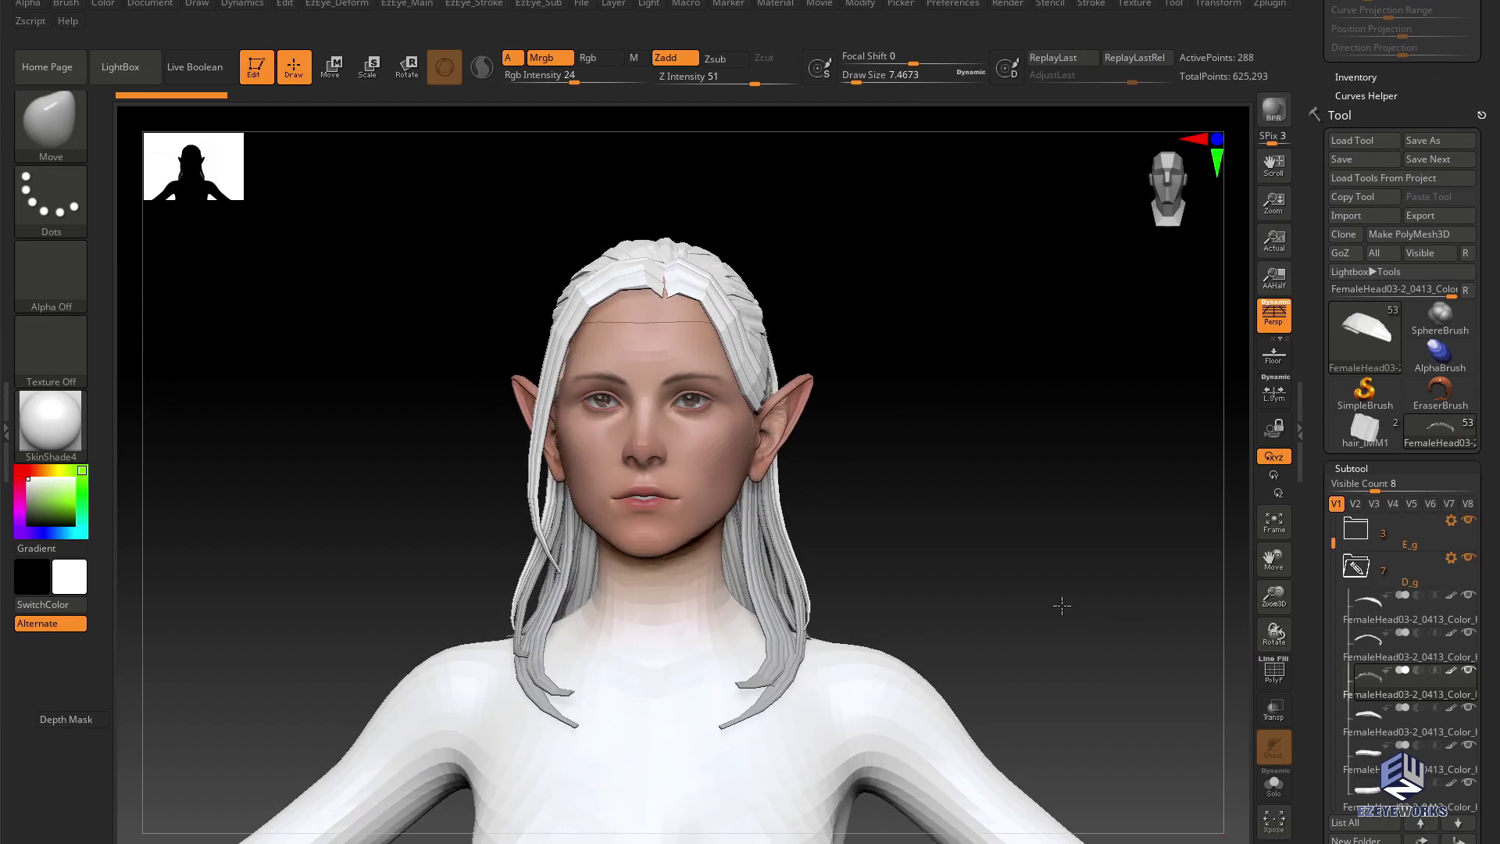
pyautogui.moveTo(1062, 604); pyautogui.dragTo(1027, 584)
pyautogui.moveTo(1047, 446); pyautogui.dragTo(698, 273)
pyautogui.moveTo(961, 481); pyautogui.dragTo(835, 398)
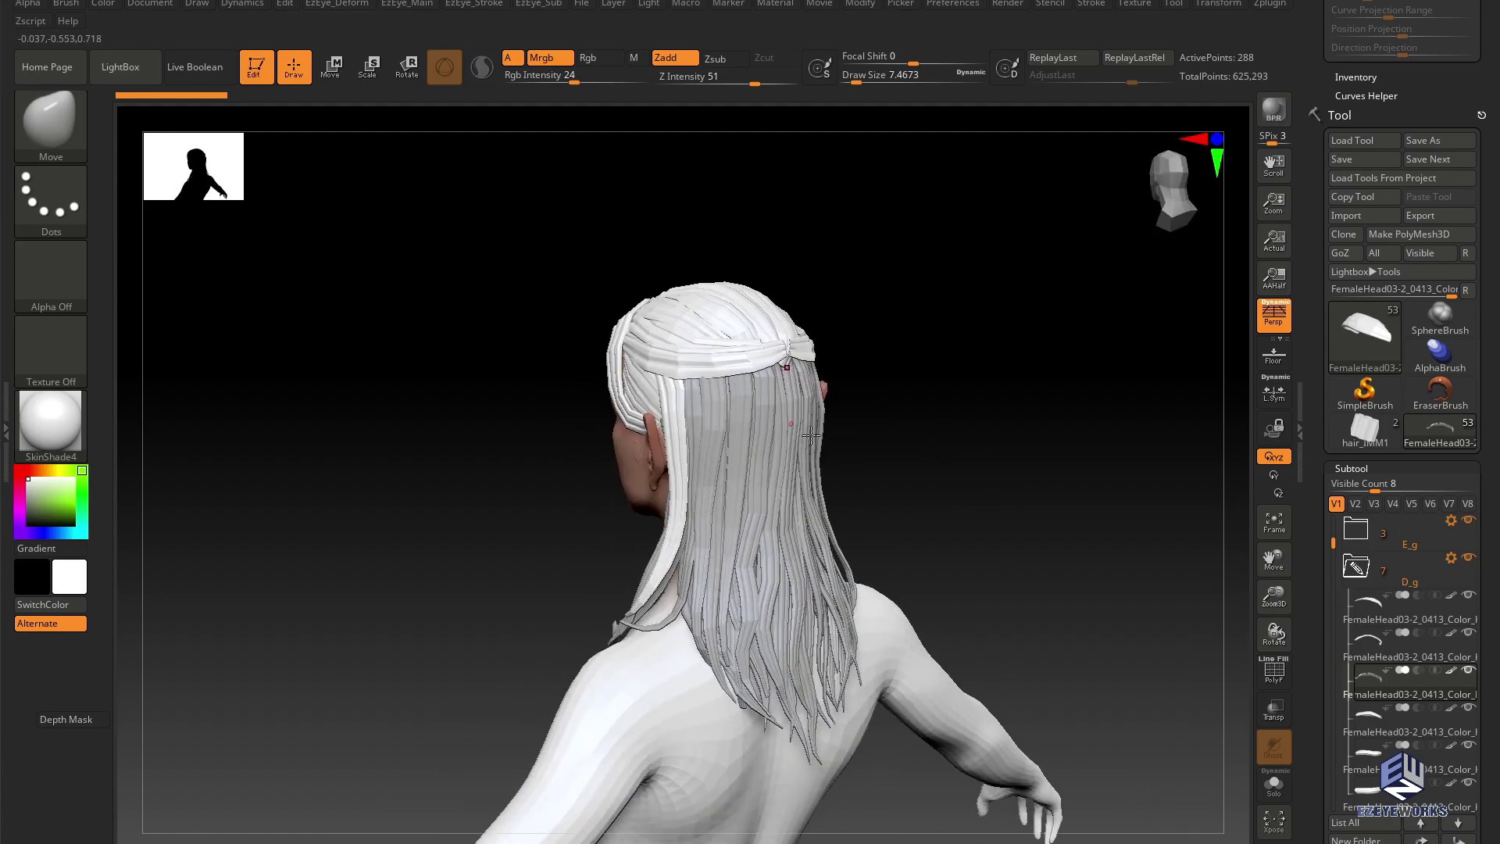
# - Select the side strand above the ear and reshape it with the Move brush at a draw size of about 187
pyautogui.moveTo(938, 488)
pyautogui.mouseDown()
pyautogui.moveTo(998, 479)
pyautogui.moveTo(937, 456)
pyautogui.moveTo(987, 453)
pyautogui.mouseUp()
pyautogui.press('space')
pyautogui.moveTo(1031, 461)
pyautogui.mouseDown()
pyautogui.moveTo(958, 446)
pyautogui.moveTo(1008, 449)
pyautogui.mouseUp()
pyautogui.keyDown('alt'); pyautogui.click(665, 417); pyautogui.keyUp('alt')
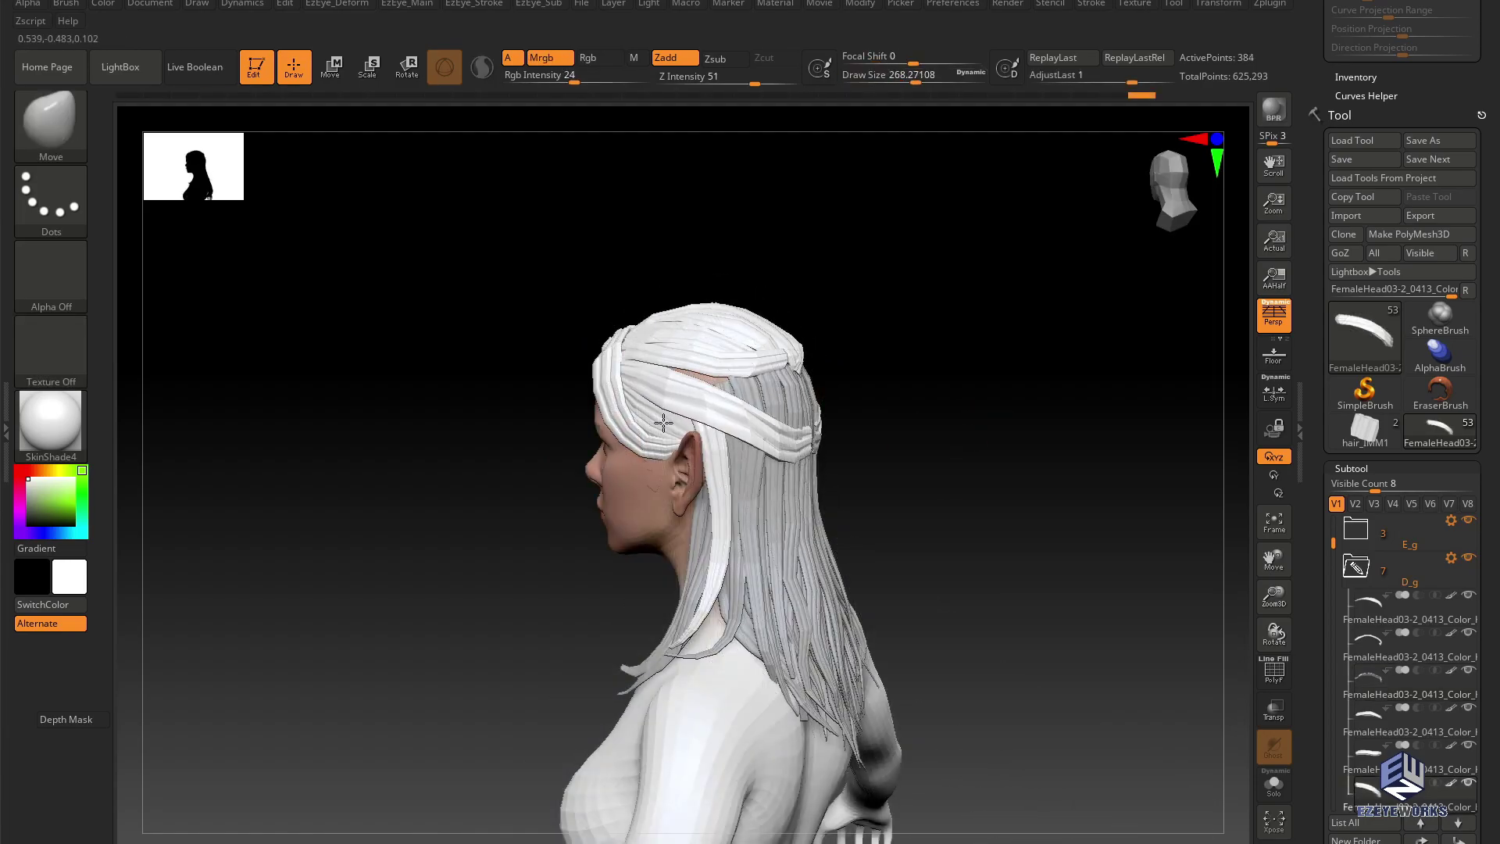
pyautogui.press('space')
pyautogui.moveTo(706, 421); pyautogui.dragTo(696, 421)
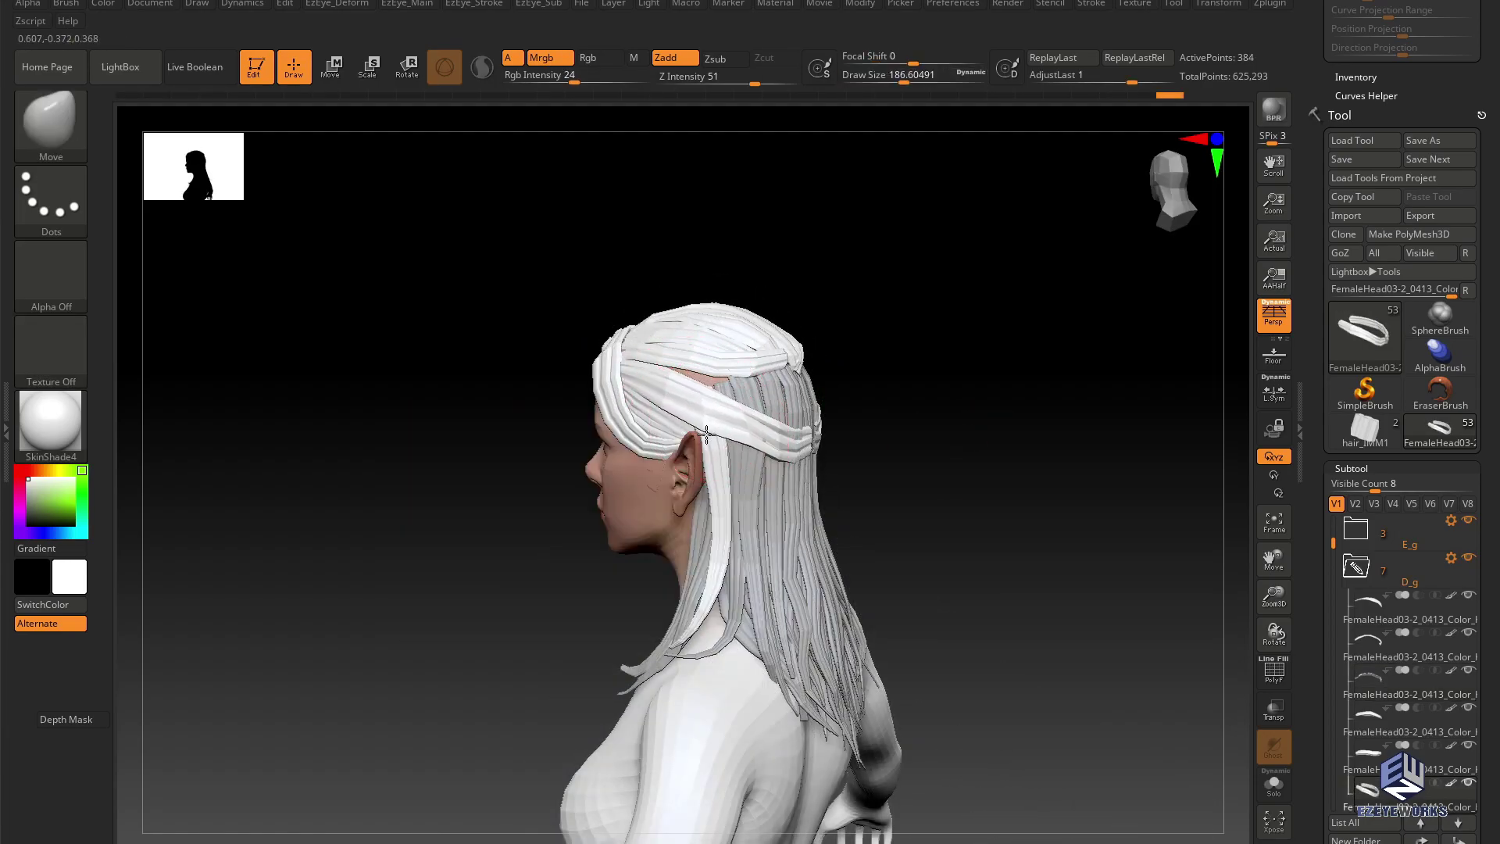
# - Select the neighbouring upper side strand and pull it toward the back of the head to close the gap between strands
pyautogui.keyDown('alt'); pyautogui.click(742, 375); pyautogui.keyUp('alt')
pyautogui.moveTo(870, 375); pyautogui.dragTo(805, 321)
pyautogui.moveTo(904, 402)
pyautogui.mouseDown()
pyautogui.moveTo(773, 396)
pyautogui.moveTo(768, 417)
pyautogui.mouseUp()
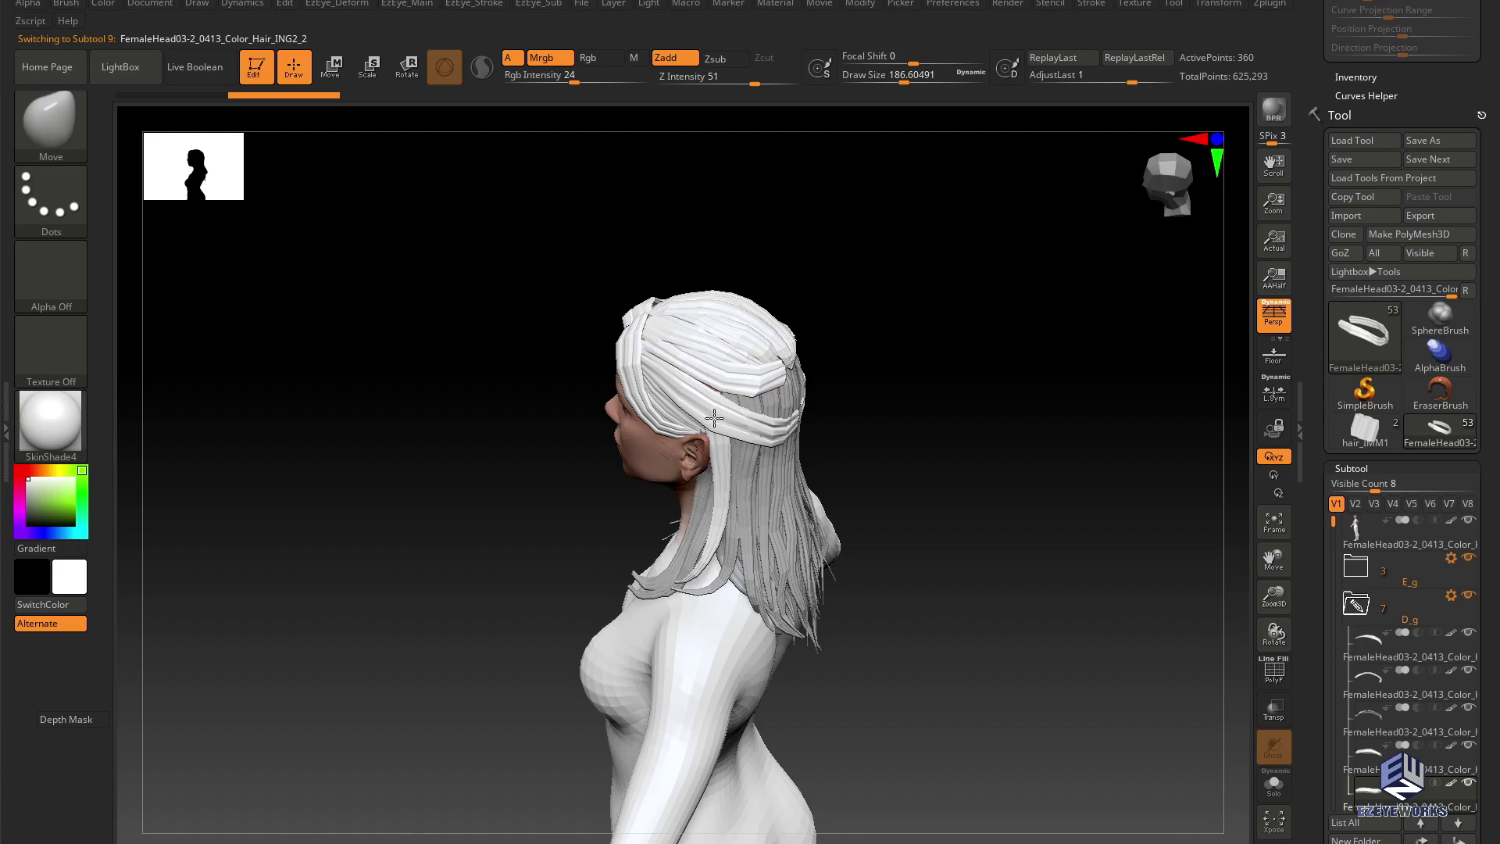
pyautogui.moveTo(867, 391); pyautogui.dragTo(776, 379)
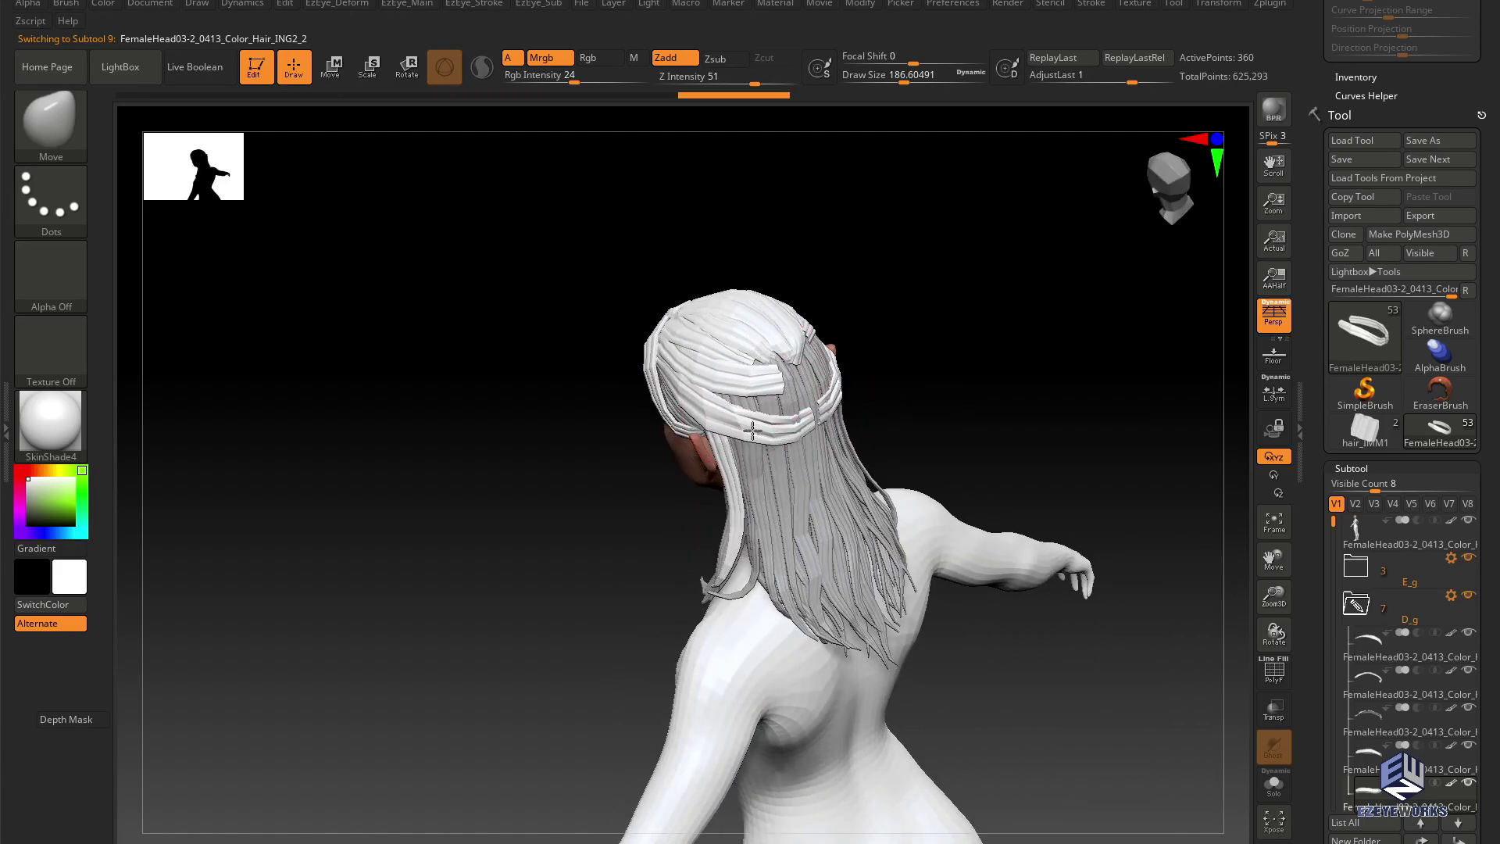
pyautogui.moveTo(736, 402); pyautogui.dragTo(775, 422)
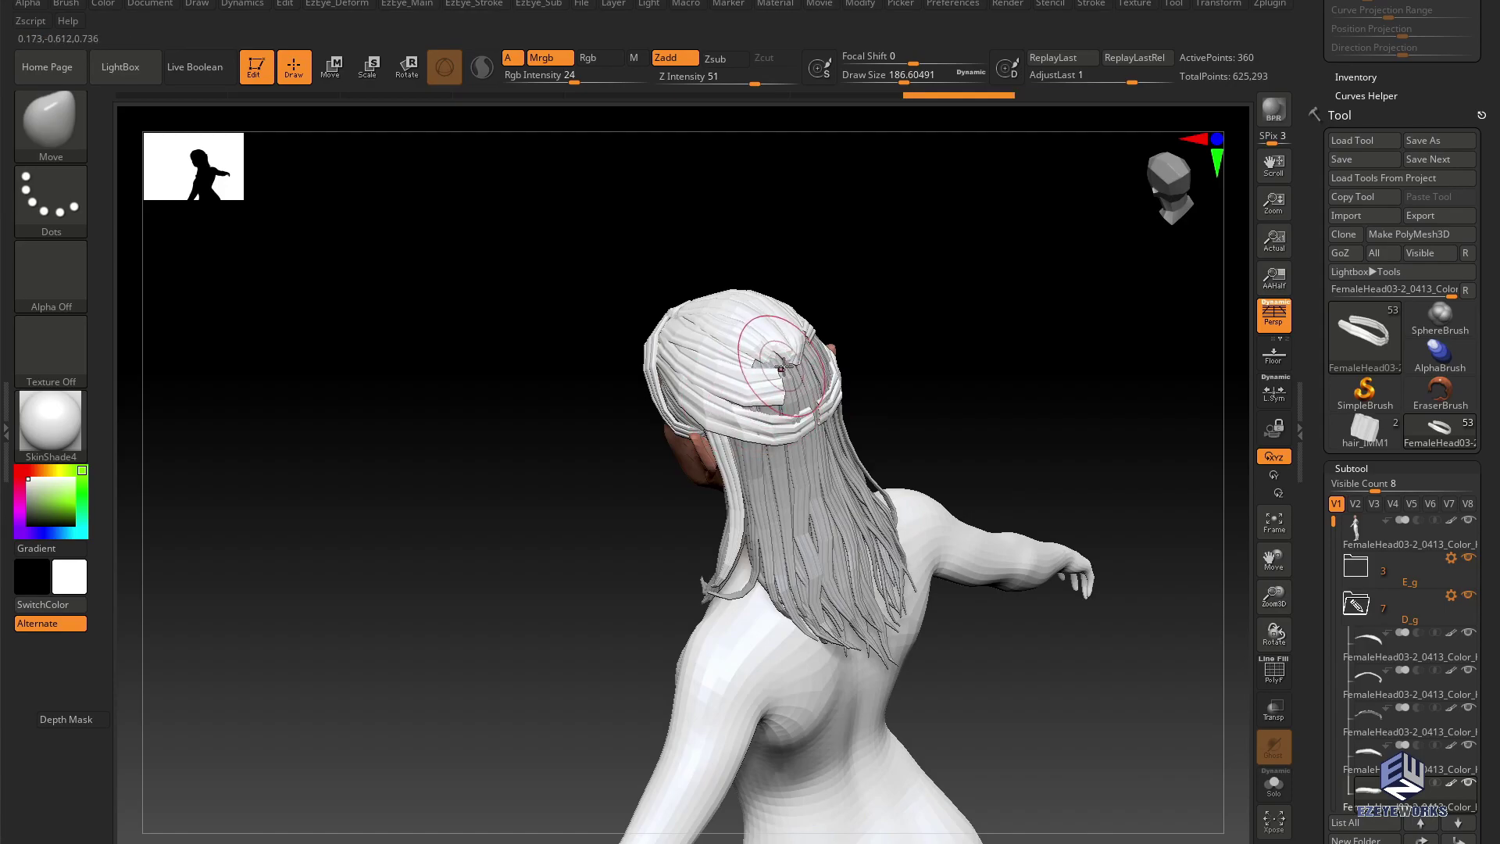
pyautogui.moveTo(625, 414); pyautogui.dragTo(750, 410)
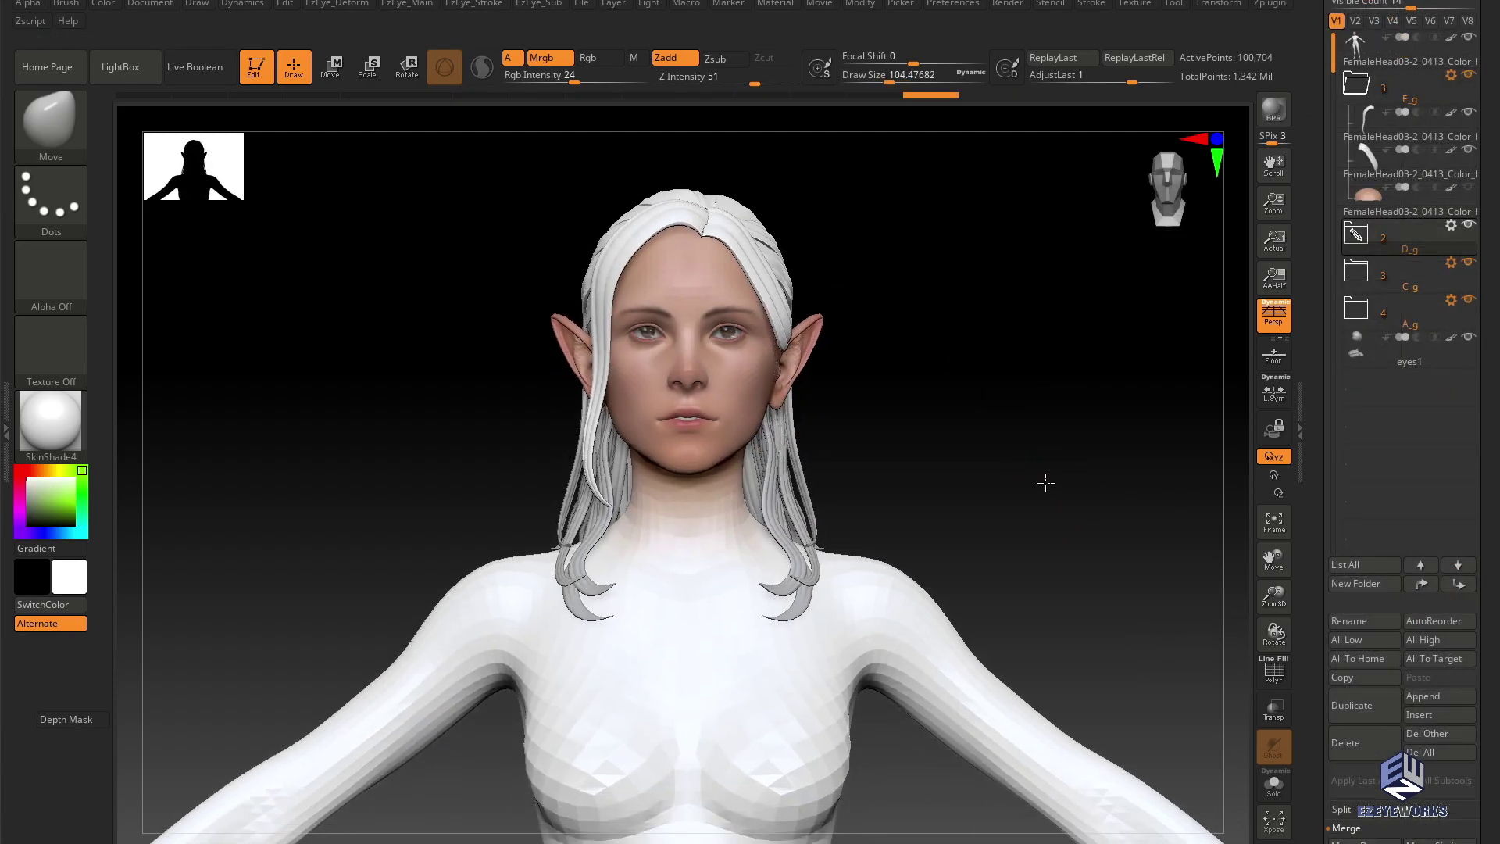
# - Select the long hair mesh, align to a side view and apply the Deformer to it
pyautogui.moveTo(1066, 472); pyautogui.dragTo(821, 441)
pyautogui.moveTo(933, 406)
pyautogui.mouseDown()
pyautogui.moveTo(968, 445)
pyautogui.moveTo(927, 465)
pyautogui.moveTo(800, 462)
pyautogui.moveTo(924, 479)
pyautogui.moveTo(813, 492)
pyautogui.moveTo(994, 483)
pyautogui.moveTo(976, 478)
pyautogui.mouseUp()
pyautogui.moveTo(645, 401); pyautogui.dragTo(834, 391)
pyautogui.moveTo(927, 377); pyautogui.dragTo(896, 374)
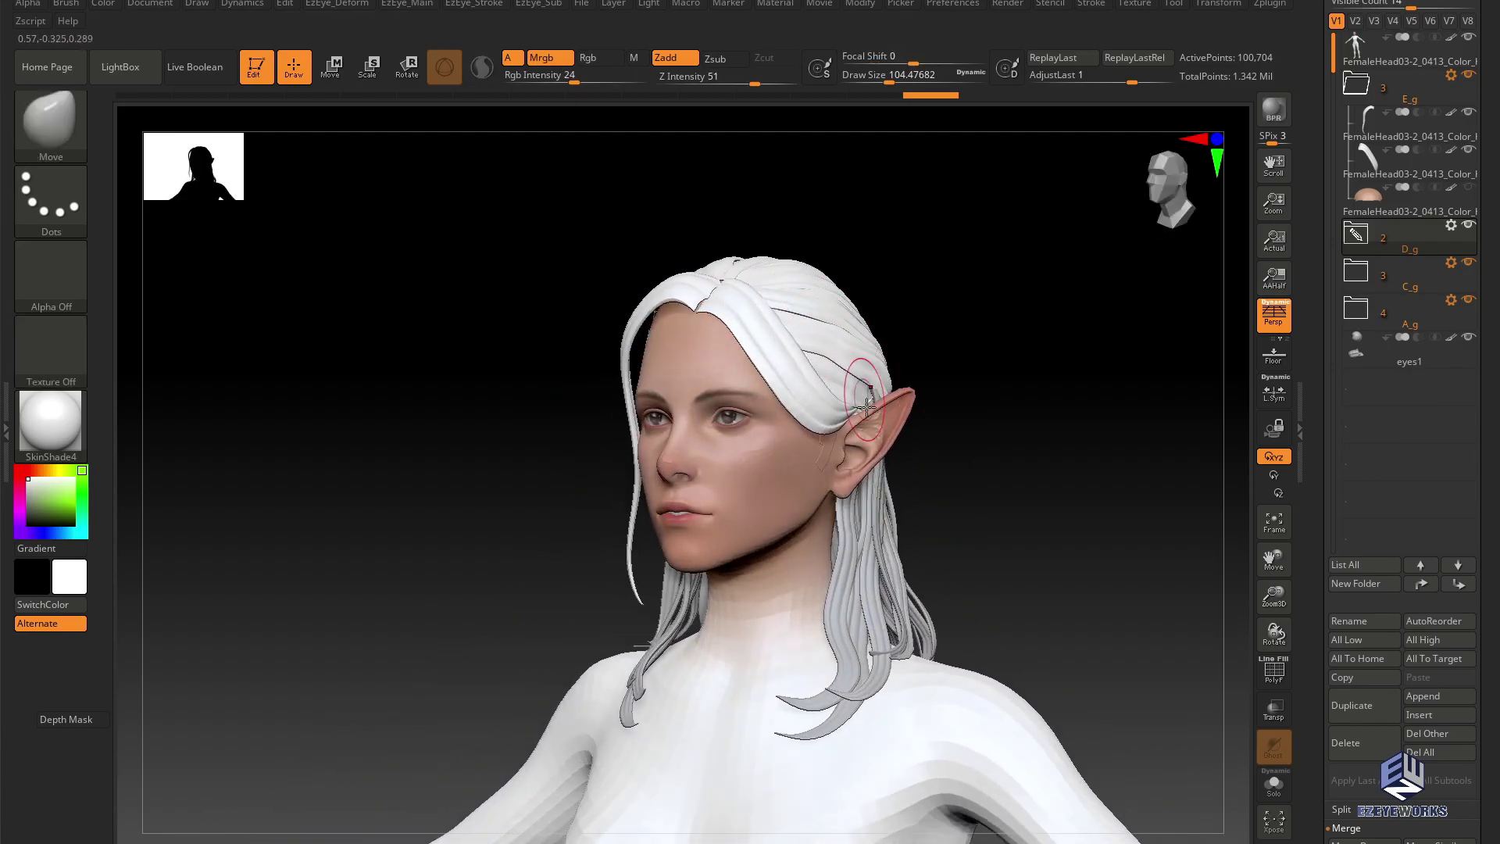
pyautogui.moveTo(934, 500); pyautogui.dragTo(969, 502)
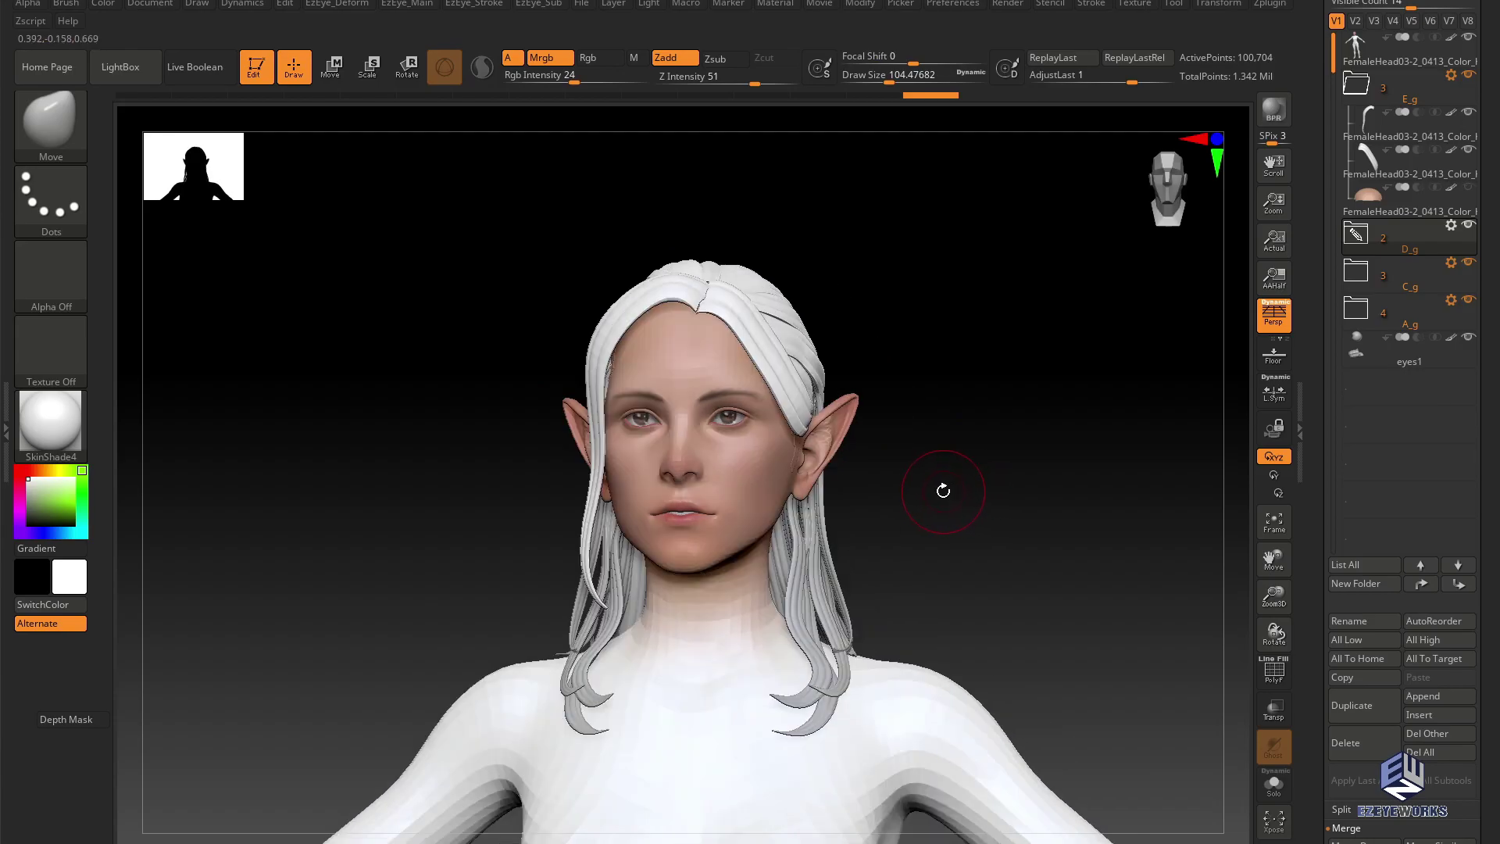
pyautogui.keyDown('alt'); pyautogui.moveTo(926, 483); pyautogui.dragTo(878, 429); pyautogui.keyUp('alt')
pyautogui.keyDown('alt'); pyautogui.click(881, 361); pyautogui.keyUp('alt')
pyautogui.moveTo(1061, 453)
pyautogui.keyDown('shift'); pyautogui.mouseDown()
pyautogui.moveTo(1094, 476)
pyautogui.moveTo(1058, 432)
pyautogui.mouseUp(); pyautogui.keyUp('shift')
pyautogui.press('w')
pyautogui.keyDown('alt'); pyautogui.moveTo(978, 307); pyautogui.dragTo(863, 357); pyautogui.keyUp('alt')
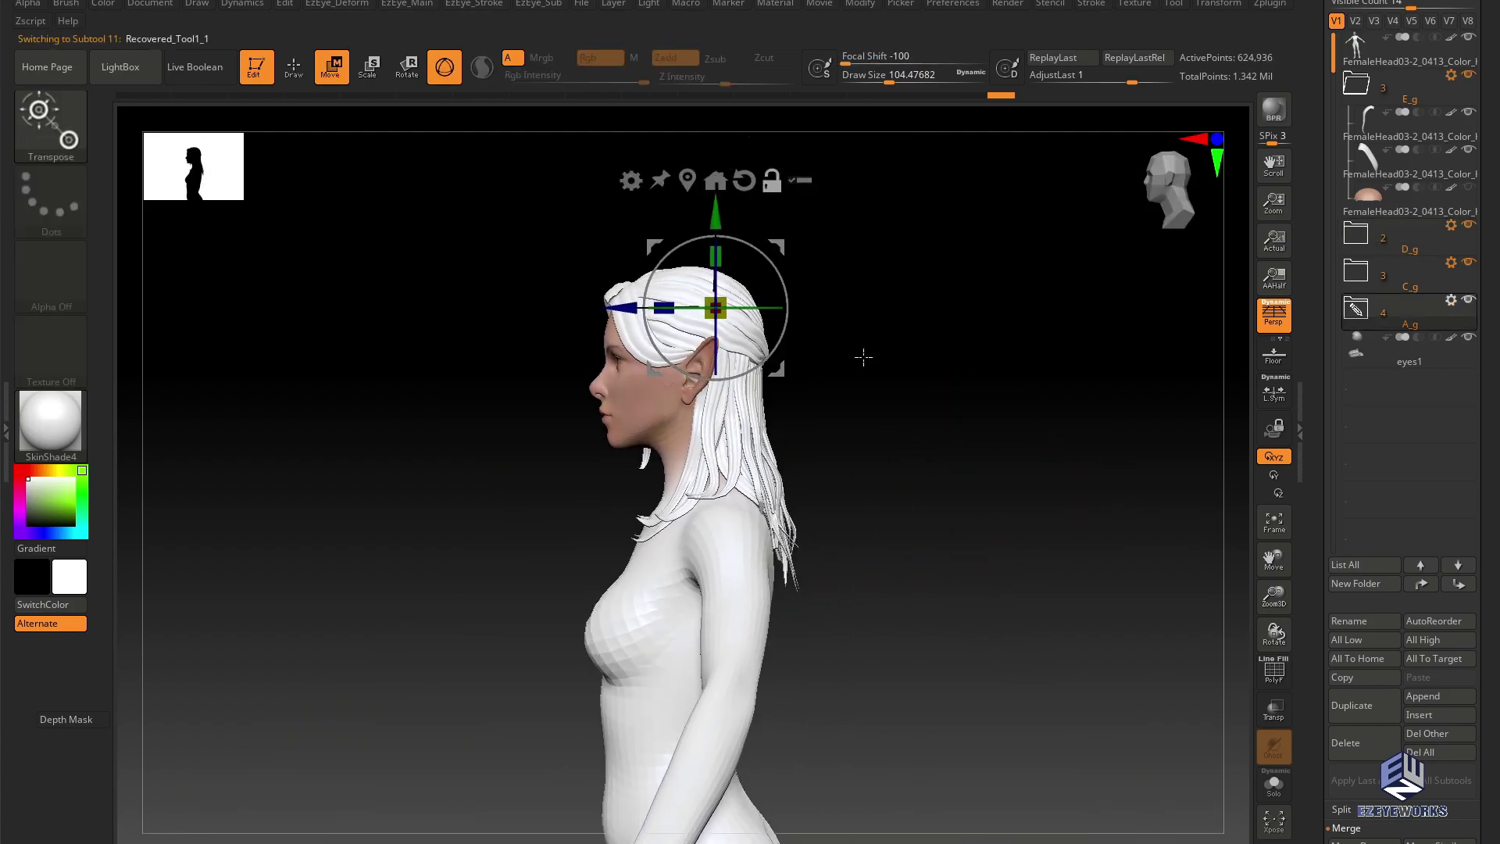
pyautogui.click(631, 180)
pyautogui.click(652, 247)
# - Adjust the deformer cage's resolution to three segments along the hair's height
pyautogui.moveTo(1004, 469); pyautogui.dragTo(997, 469)
pyautogui.moveTo(617, 262); pyautogui.dragTo(616, 244)
pyautogui.moveTo(1023, 334); pyautogui.dragTo(945, 339)
pyautogui.moveTo(595, 260); pyautogui.dragTo(595, 266)
pyautogui.moveTo(973, 419); pyautogui.dragTo(1018, 421)
# - Isolate the cage's lower control points and shift them backward, moving the rear ones slightly in Z to adjust the hair ends
pyautogui.keyDown('ctrl'); pyautogui.moveTo(986, 714); pyautogui.dragTo(561, 429); pyautogui.keyUp('ctrl')
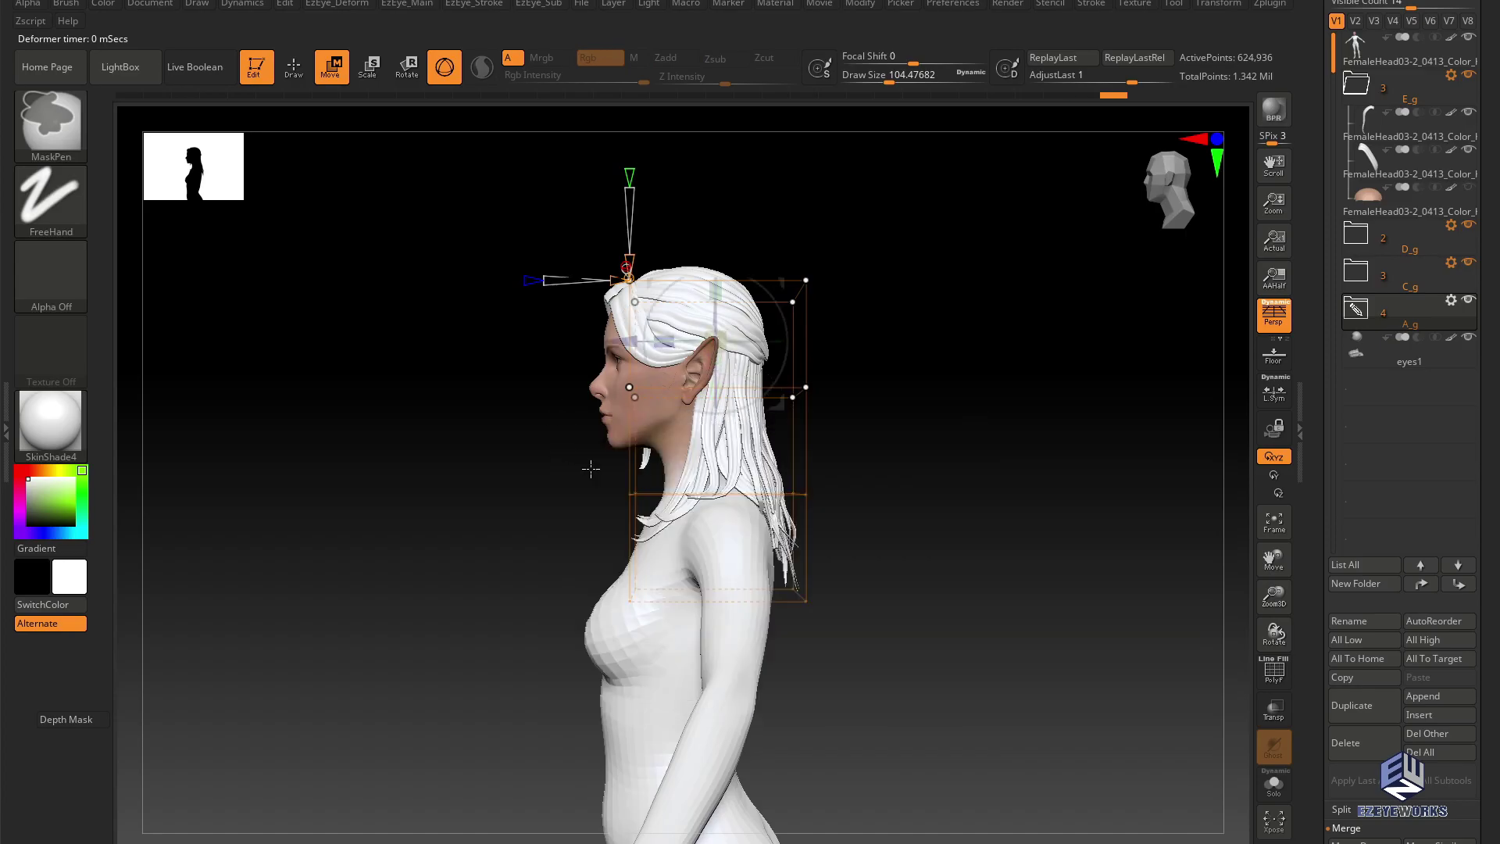
pyautogui.keyDown('ctrl'); pyautogui.click(961, 508); pyautogui.keyUp('ctrl')
pyautogui.moveTo(630, 544); pyautogui.dragTo(643, 544)
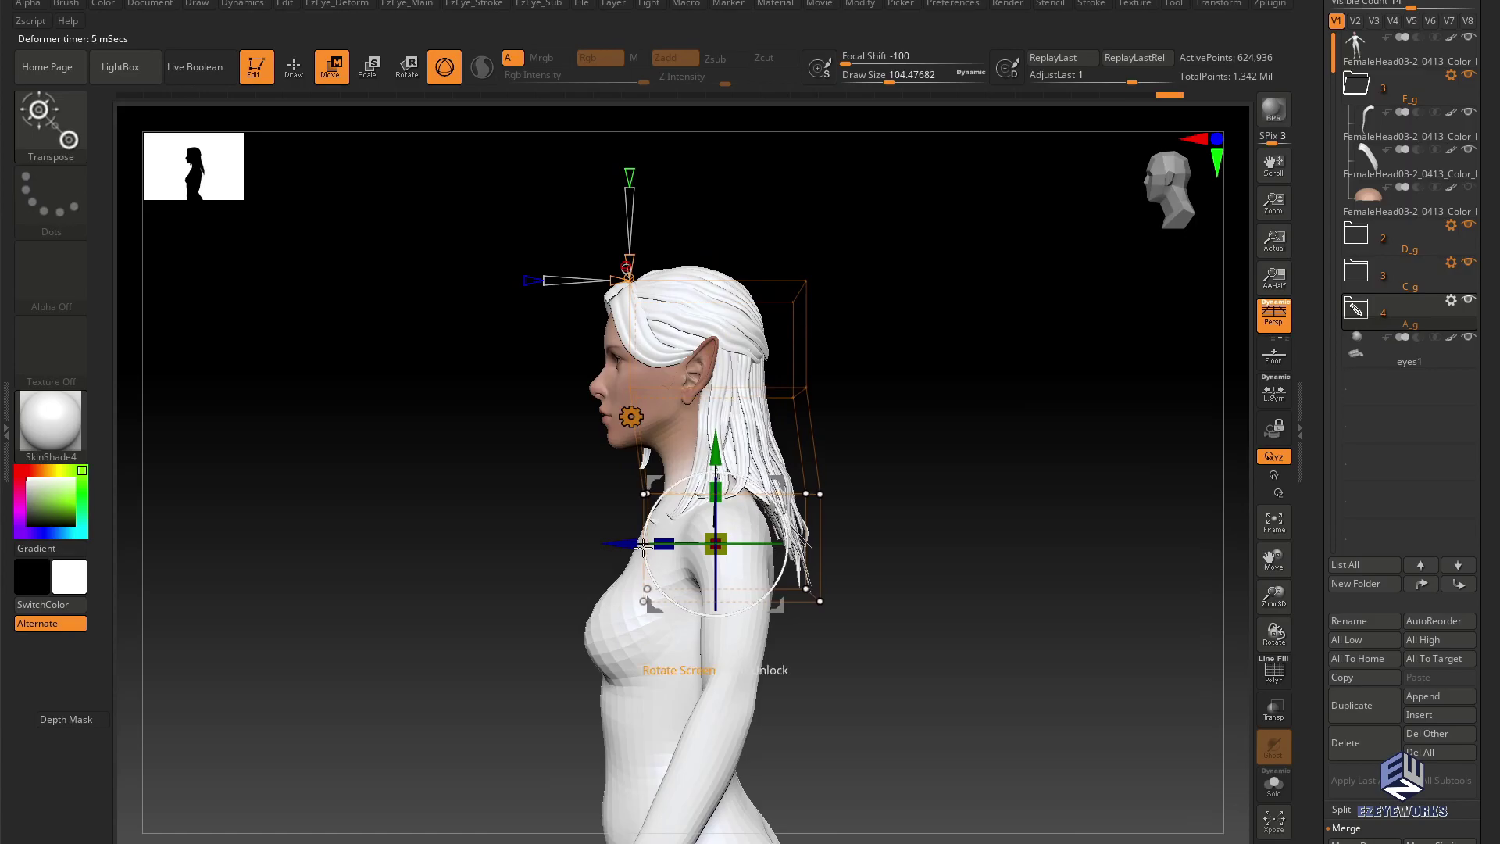
pyautogui.keyDown('ctrl'); pyautogui.moveTo(493, 718); pyautogui.dragTo(709, 407); pyautogui.keyUp('ctrl')
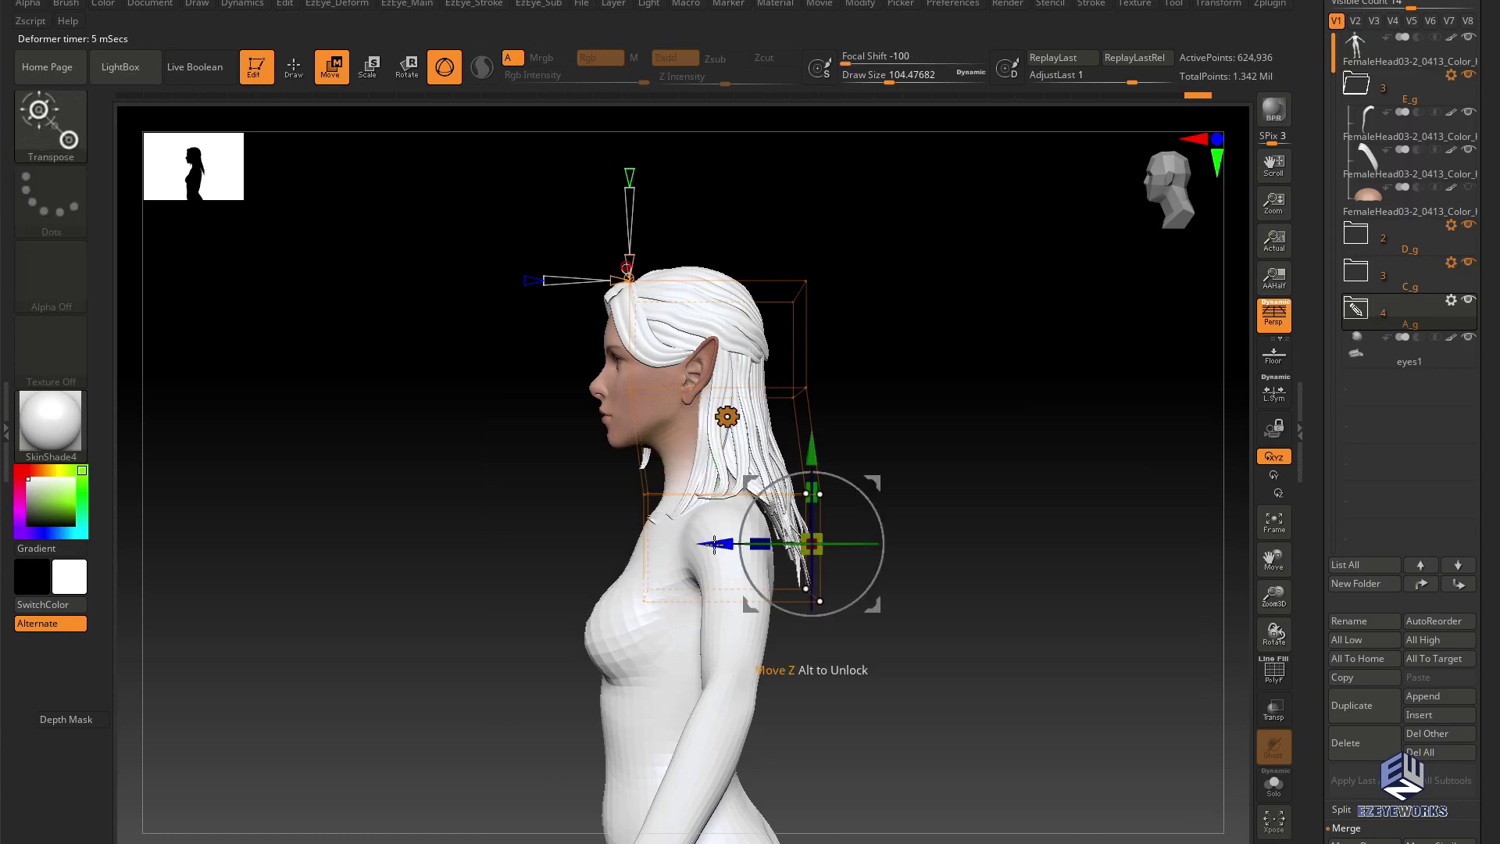
pyautogui.moveTo(724, 545); pyautogui.dragTo(725, 544)
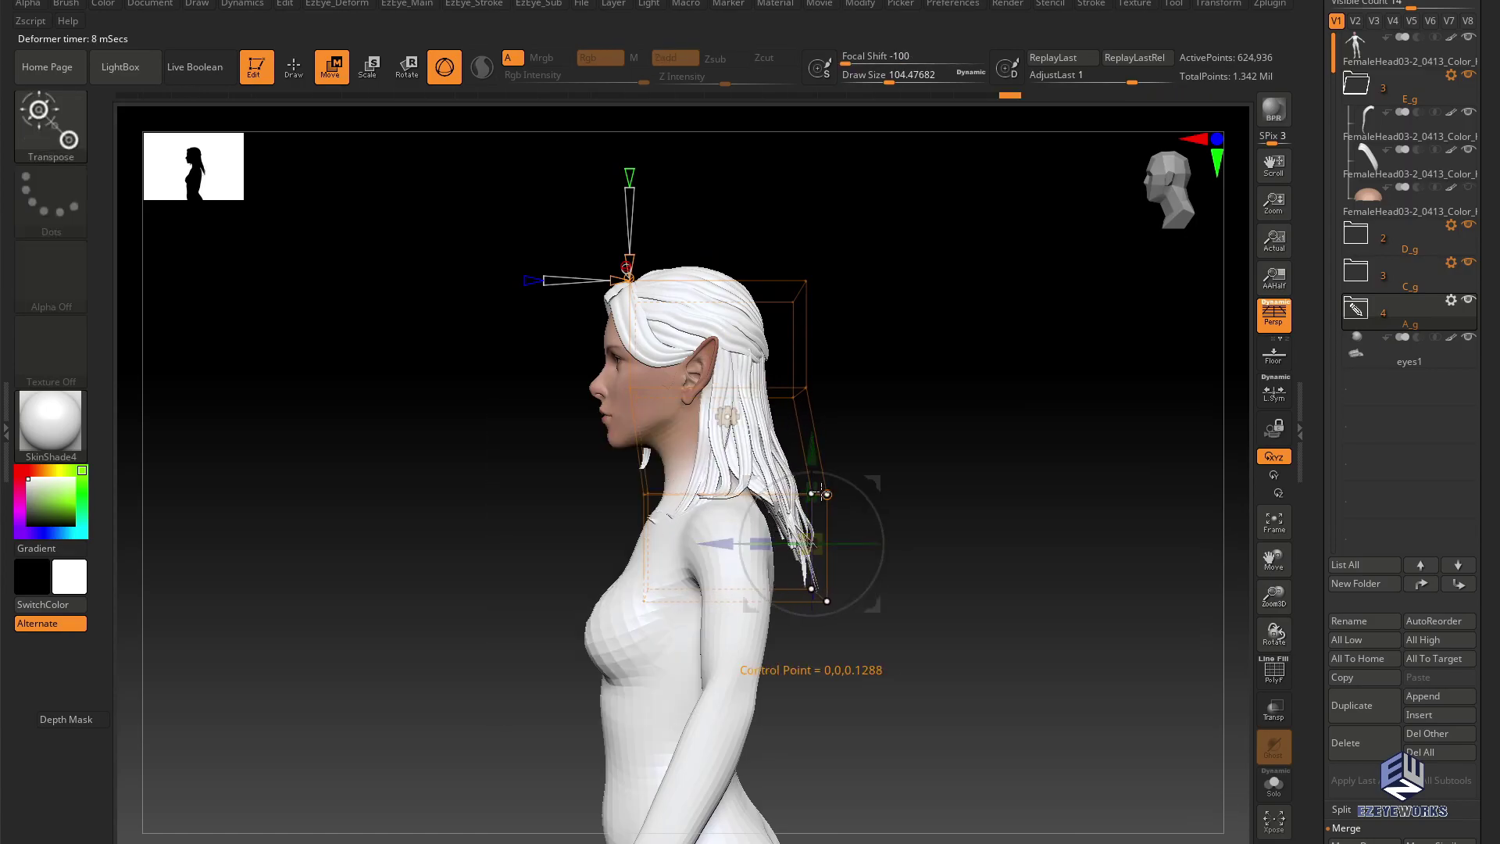
# - Isolate the cage's rear control points and move them down and forward so the long hair follows the upper back
pyautogui.keyDown('ctrl'); pyautogui.moveTo(986, 752); pyautogui.dragTo(758, 343); pyautogui.keyUp('ctrl')
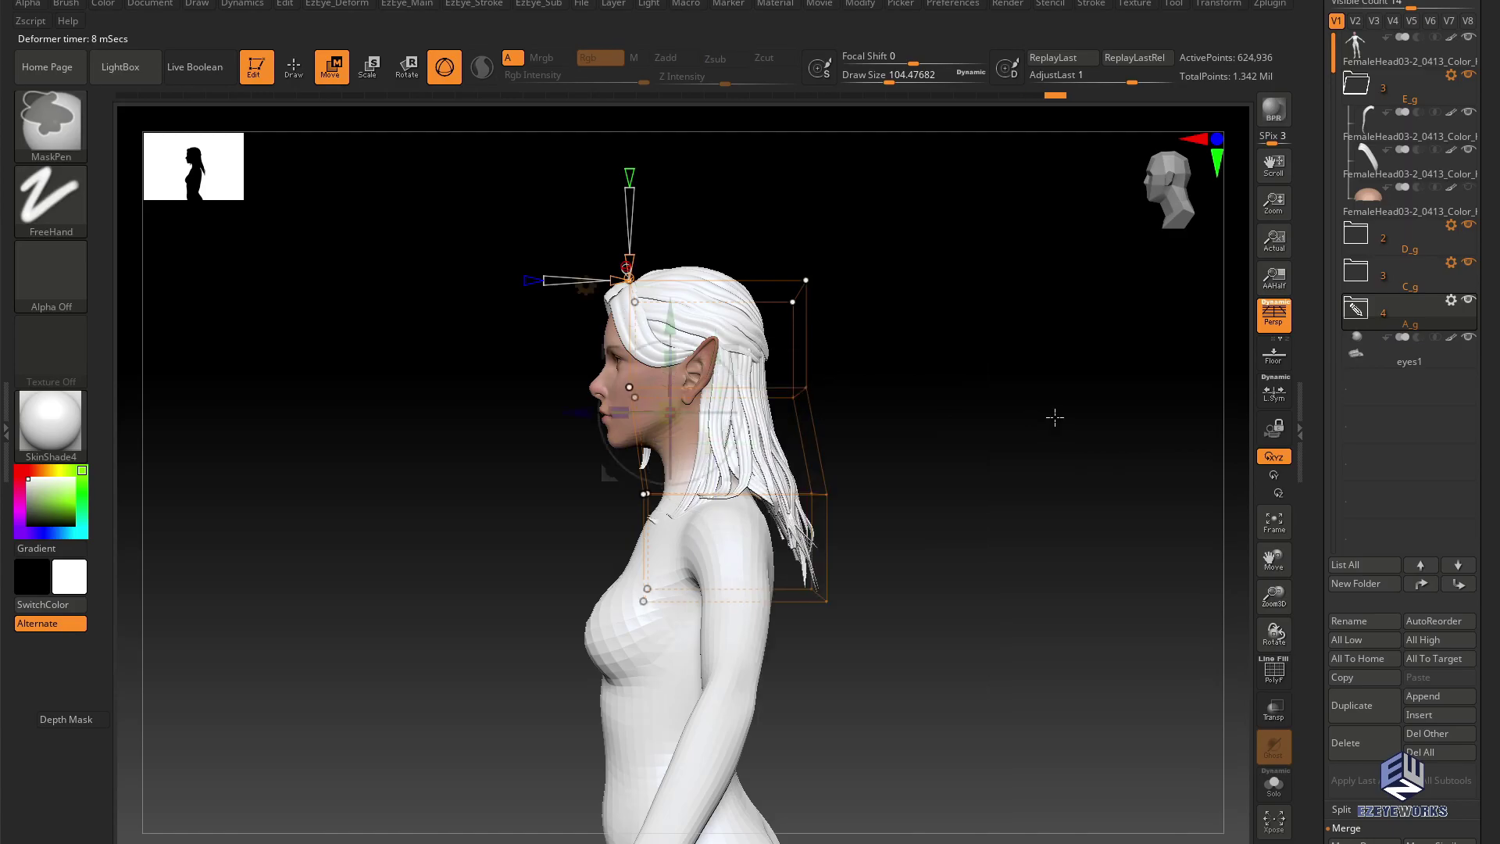
pyautogui.keyDown('ctrl'); pyautogui.moveTo(990, 739); pyautogui.dragTo(761, 337); pyautogui.keyUp('ctrl')
pyautogui.moveTo(969, 413); pyautogui.dragTo(813, 423)
pyautogui.keyDown('ctrl'); pyautogui.click(937, 415); pyautogui.keyUp('ctrl')
pyautogui.moveTo(1035, 439); pyautogui.dragTo(910, 441)
pyautogui.moveTo(797, 408); pyautogui.dragTo(807, 435)
pyautogui.moveTo(893, 476); pyautogui.dragTo(975, 514)
pyautogui.moveTo(714, 479); pyautogui.dragTo(742, 482)
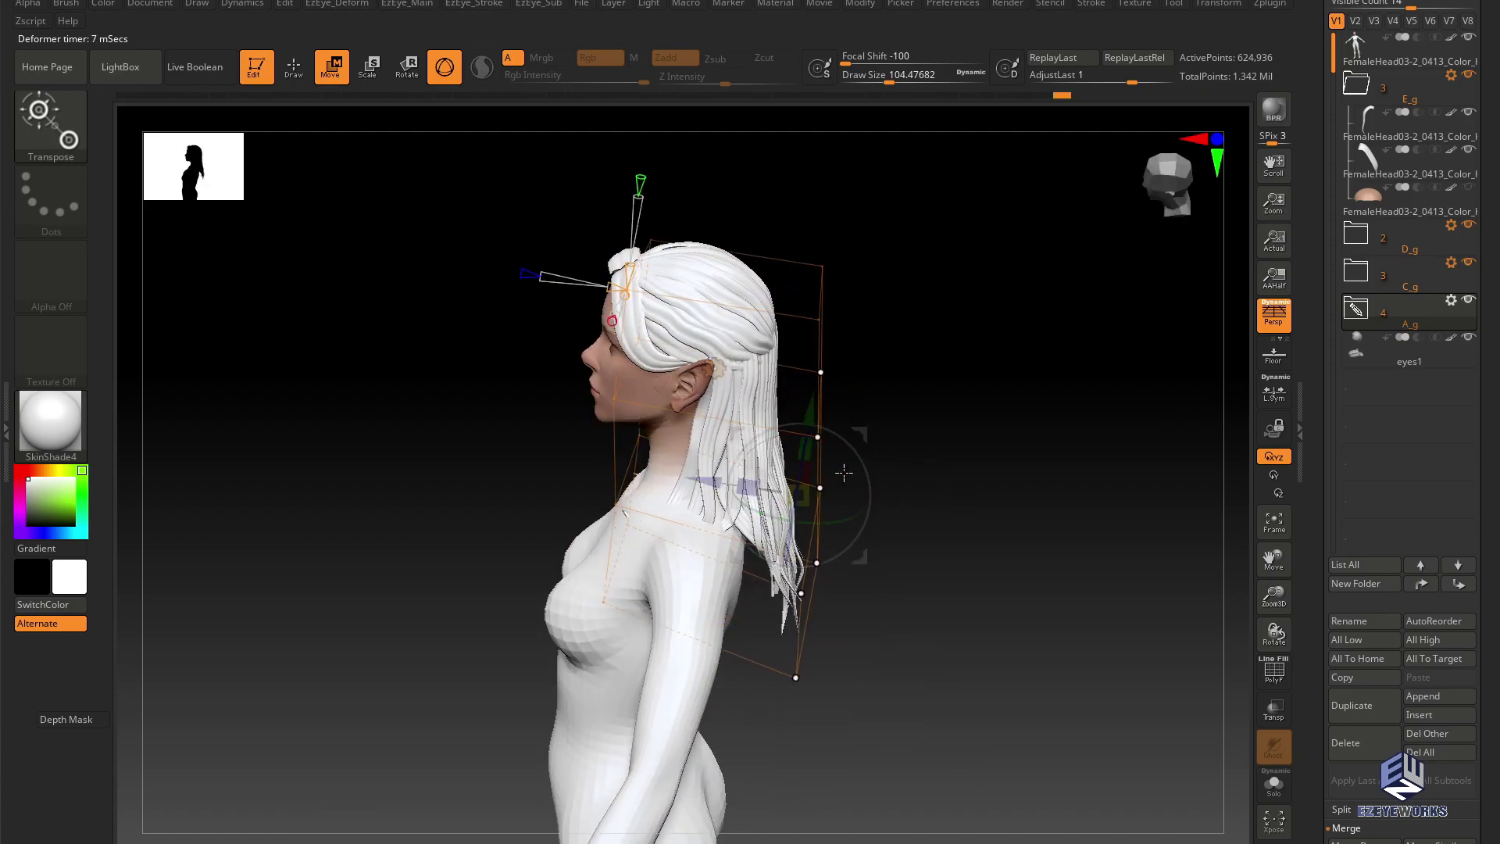
pyautogui.moveTo(850, 458); pyautogui.dragTo(861, 472)
pyautogui.moveTo(1052, 519)
pyautogui.mouseDown()
pyautogui.moveTo(961, 483)
pyautogui.moveTo(886, 482)
pyautogui.moveTo(1021, 482)
pyautogui.mouseUp()
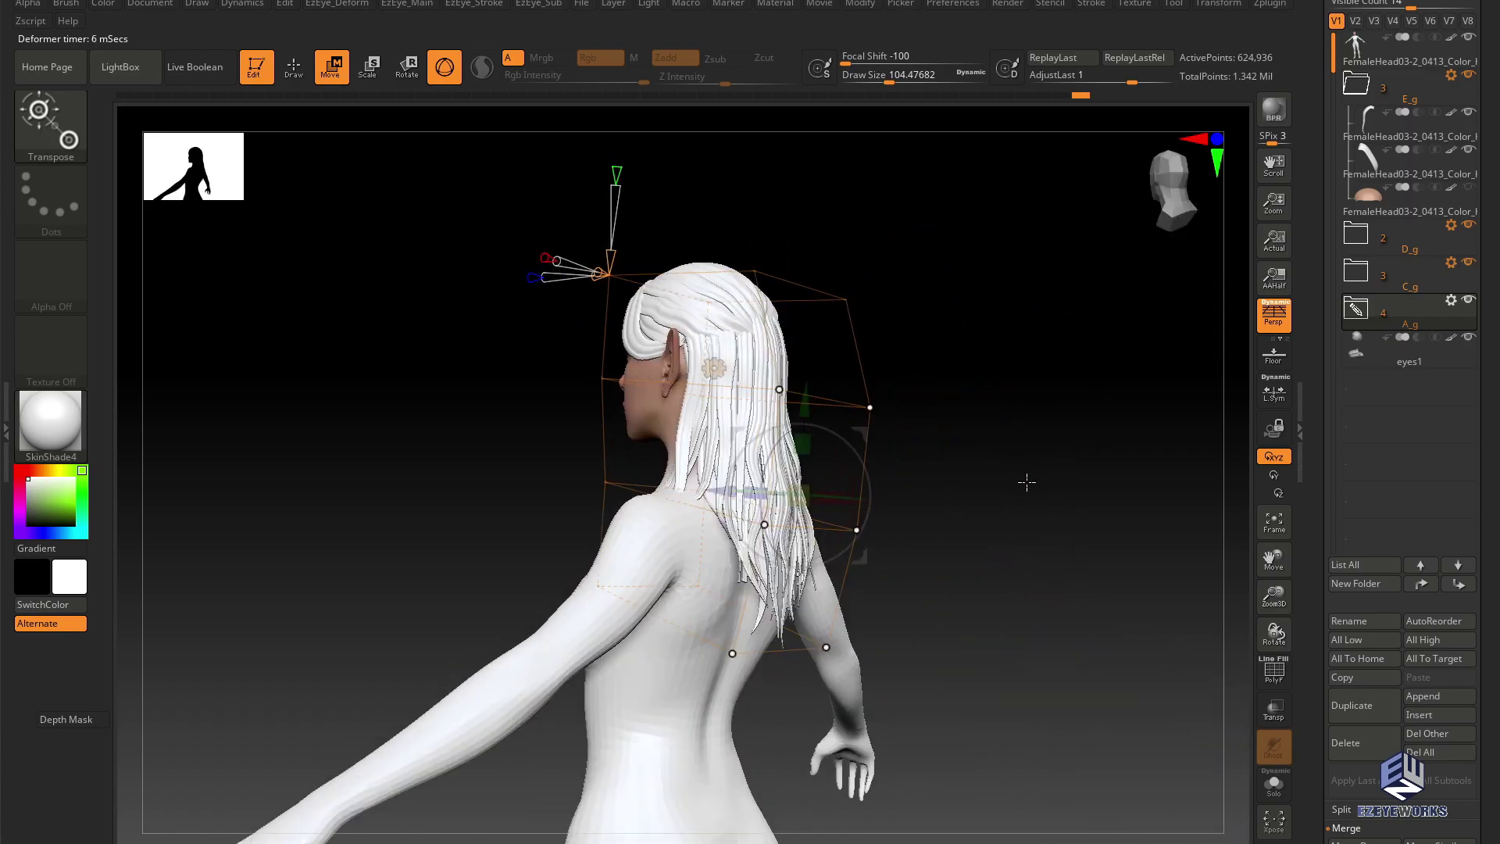
# - Accept the deformation of the long hair
pyautogui.press('q')
pyautogui.press('w')
pyautogui.moveTo(903, 244); pyautogui.dragTo(935, 247)
pyautogui.click(717, 371)
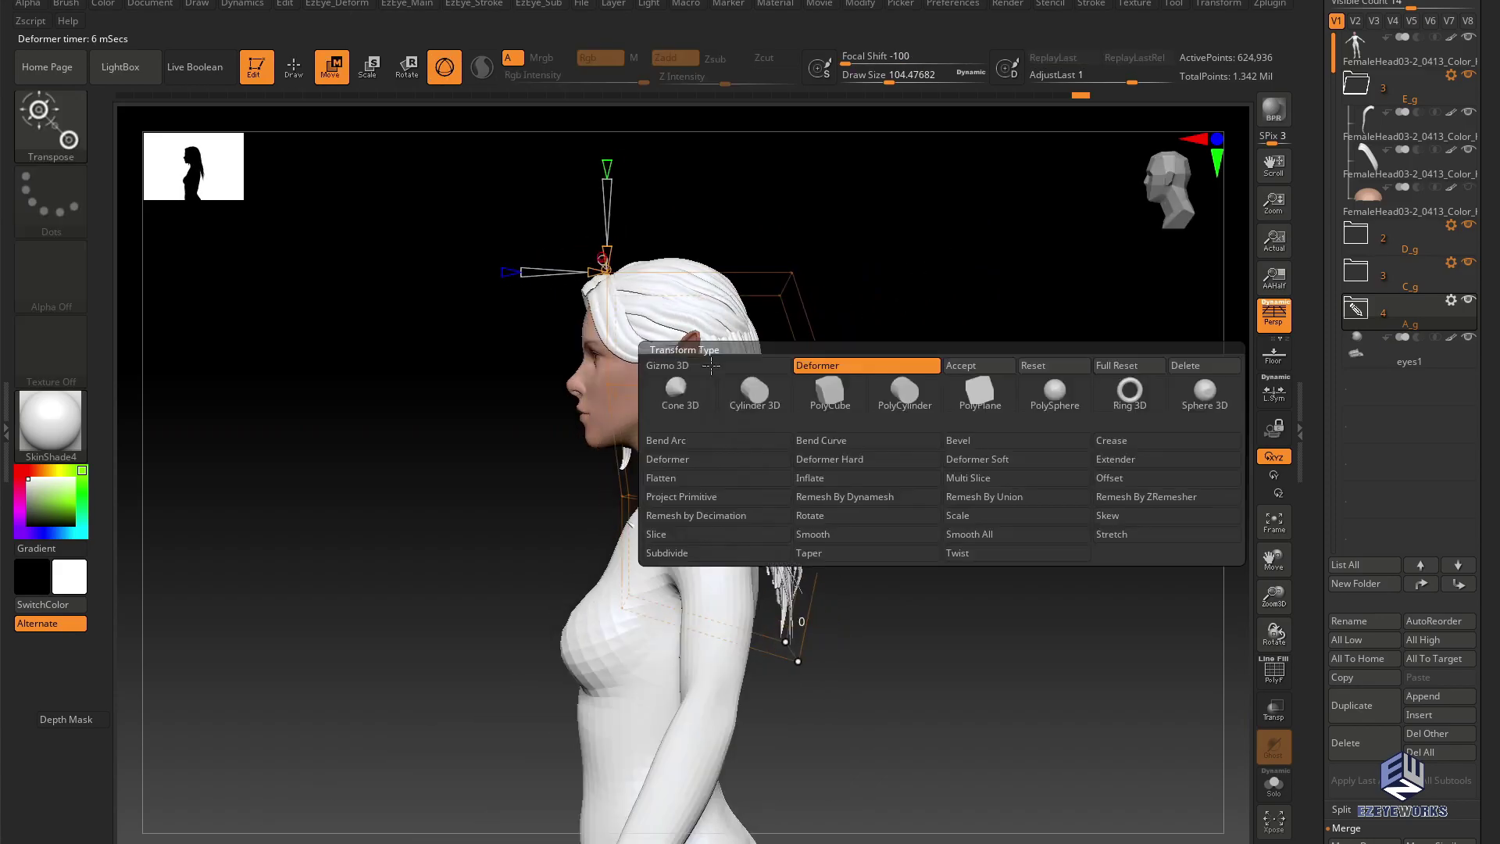
pyautogui.click(976, 366)
# - Reshape the long hair's lower ends over the back with the Move brush, enlarging the draw size to about 542
pyautogui.press('q')
pyautogui.press('space')
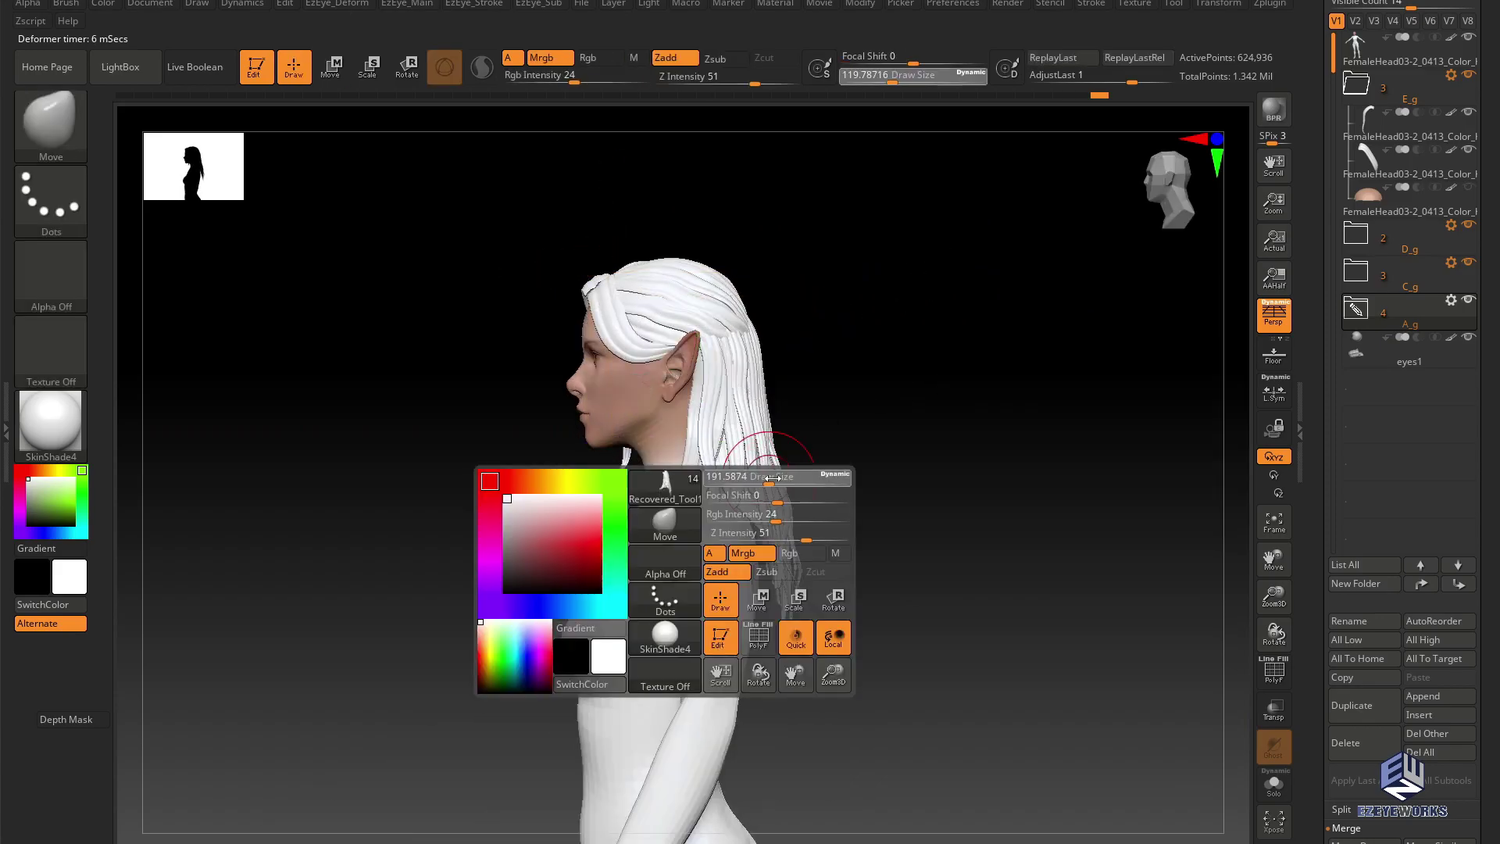
pyautogui.moveTo(947, 494); pyautogui.dragTo(843, 510)
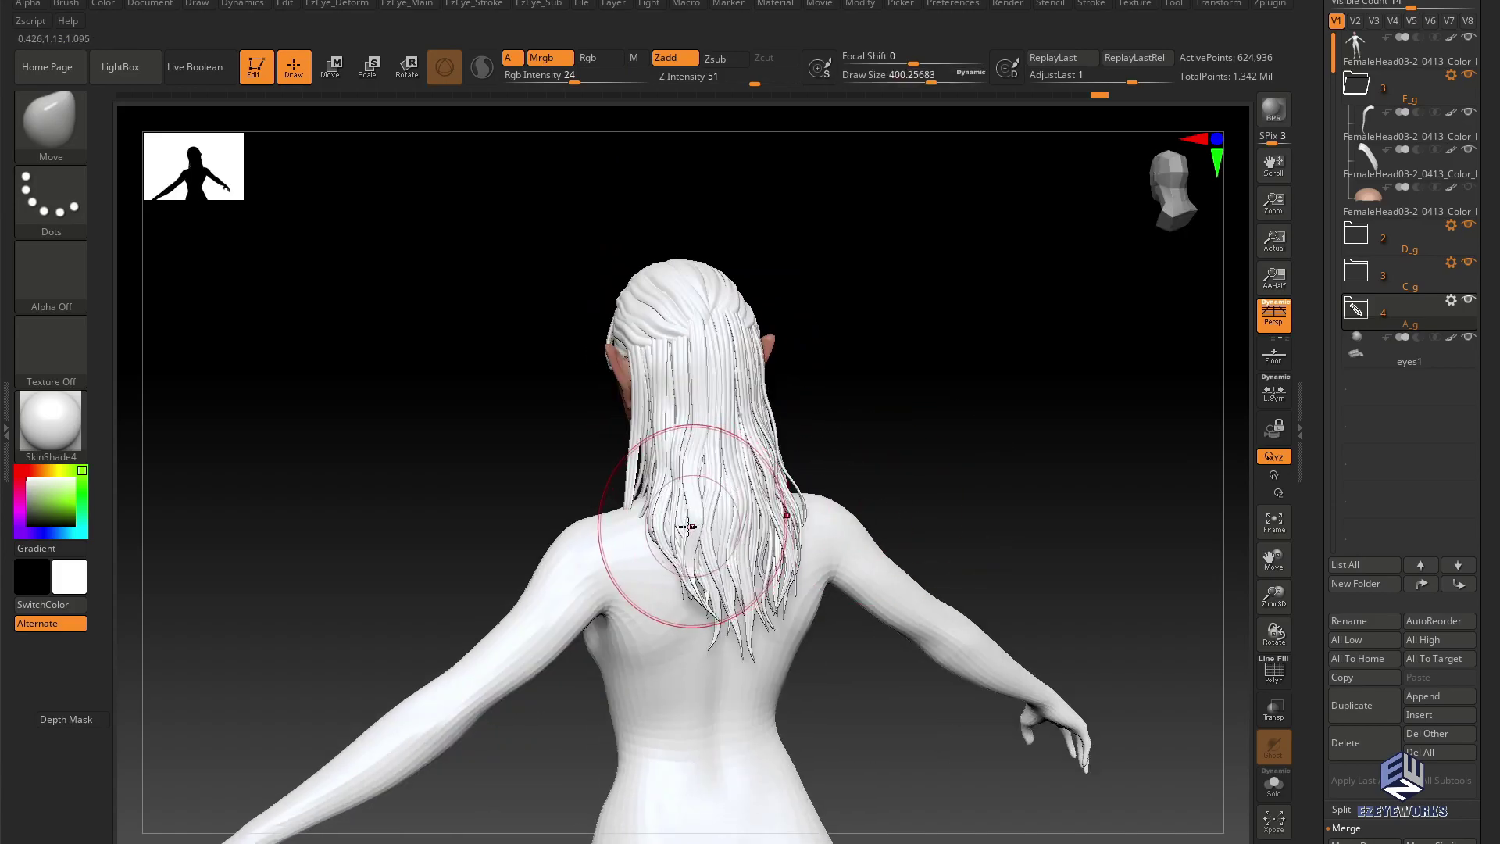
pyautogui.keyDown('shift'); pyautogui.moveTo(551, 464); pyautogui.dragTo(625, 472); pyautogui.keyUp('shift')
pyautogui.press('space')
pyautogui.moveTo(719, 504); pyautogui.dragTo(734, 505)
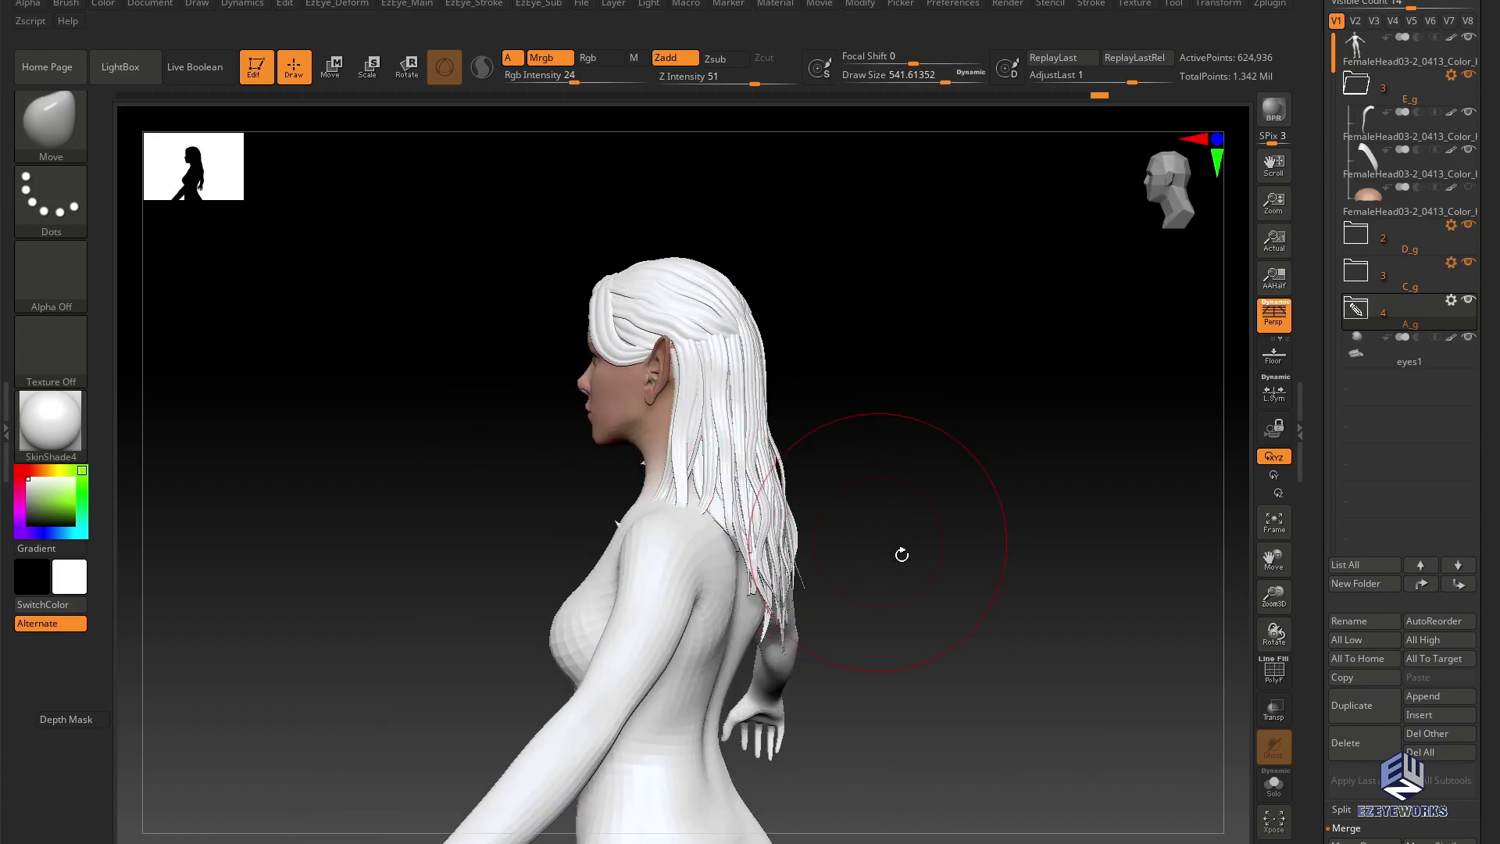
pyautogui.moveTo(901, 556); pyautogui.dragTo(830, 568)
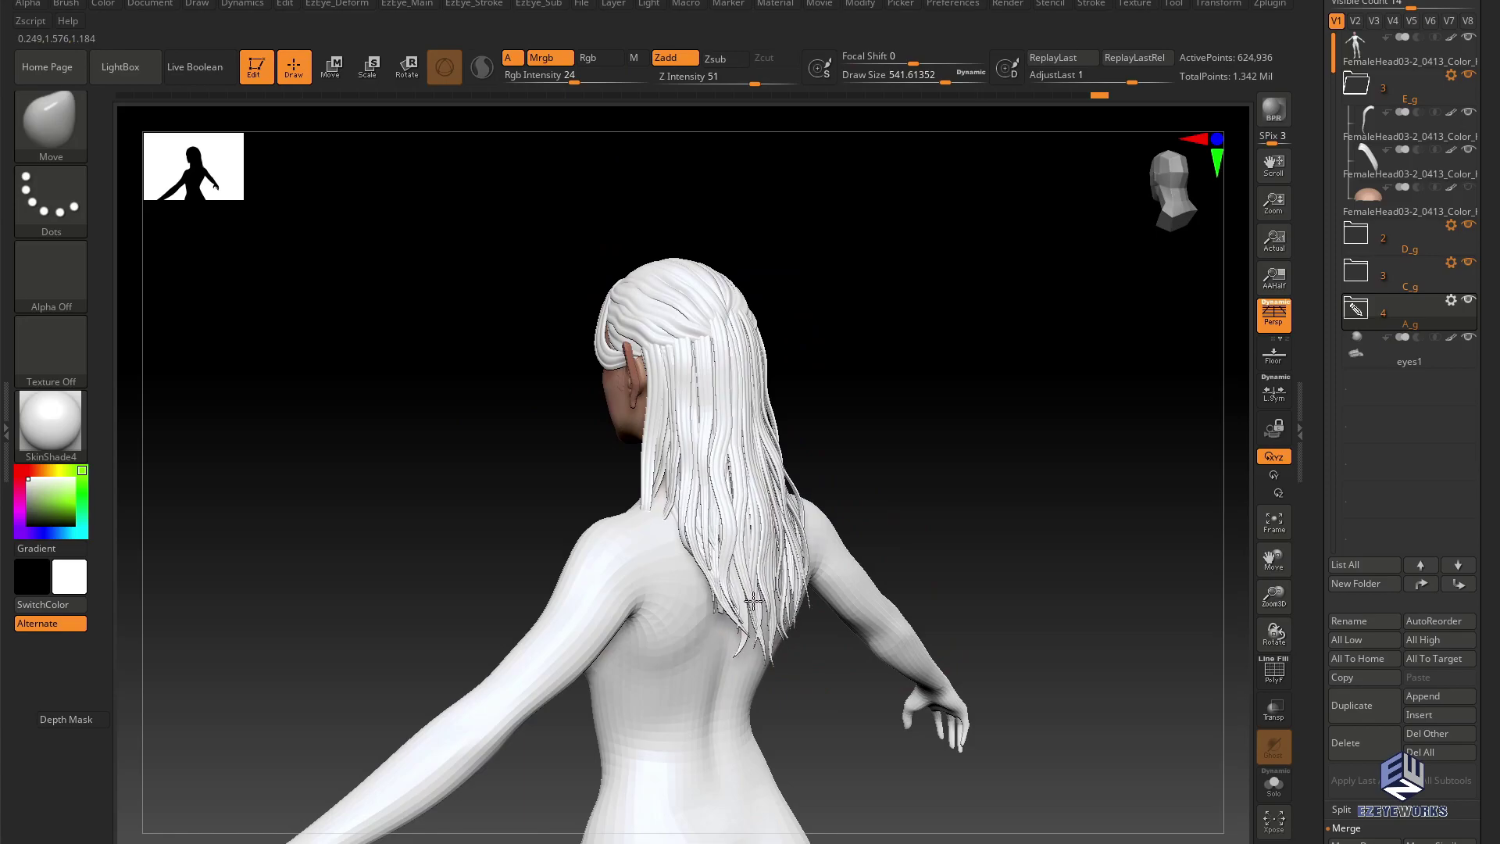
pyautogui.moveTo(752, 600)
pyautogui.mouseDown()
pyautogui.moveTo(880, 523)
pyautogui.moveTo(748, 559)
pyautogui.mouseUp()
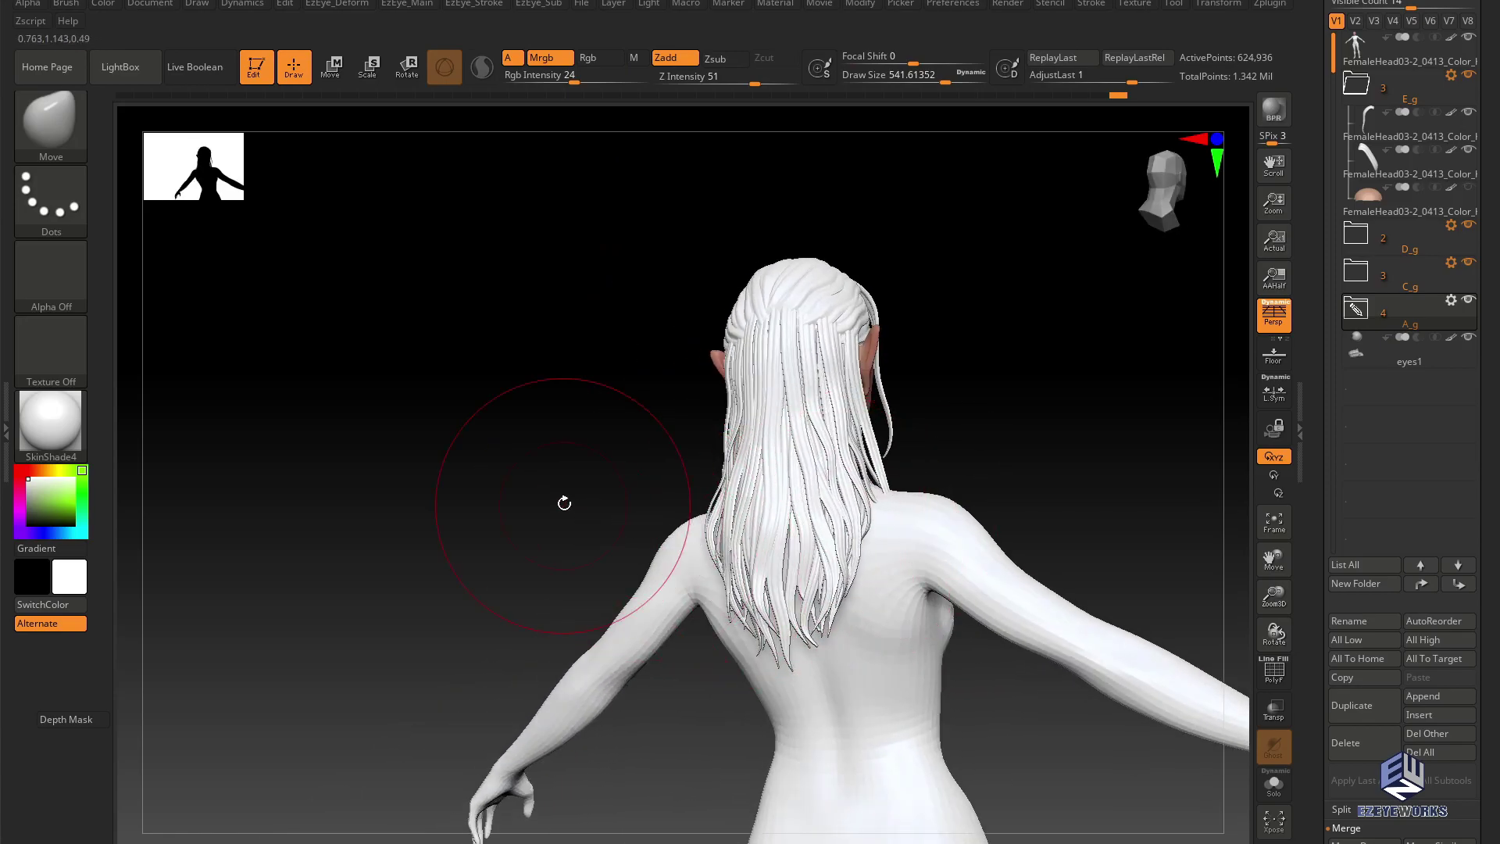
pyautogui.keyDown('shift'); pyautogui.moveTo(563, 504); pyautogui.dragTo(641, 504); pyautogui.keyUp('shift')
pyautogui.moveTo(746, 598); pyautogui.dragTo(742, 597)
pyautogui.moveTo(650, 493); pyautogui.dragTo(579, 512)
# - Set the Move brush to Z Intensity 34 and a draw size of about 351 for the hair ends over the back
pyautogui.keyDown('shift'); pyautogui.moveTo(911, 538); pyautogui.dragTo(968, 546); pyautogui.keyUp('shift')
pyautogui.click(737, 82)
pyautogui.moveTo(957, 369); pyautogui.dragTo(855, 390)
pyautogui.moveTo(845, 530)
pyautogui.keyDown('shift'); pyautogui.mouseDown()
pyautogui.moveTo(894, 519)
pyautogui.moveTo(761, 465)
pyautogui.mouseUp(); pyautogui.keyUp('shift')
pyautogui.press('space')
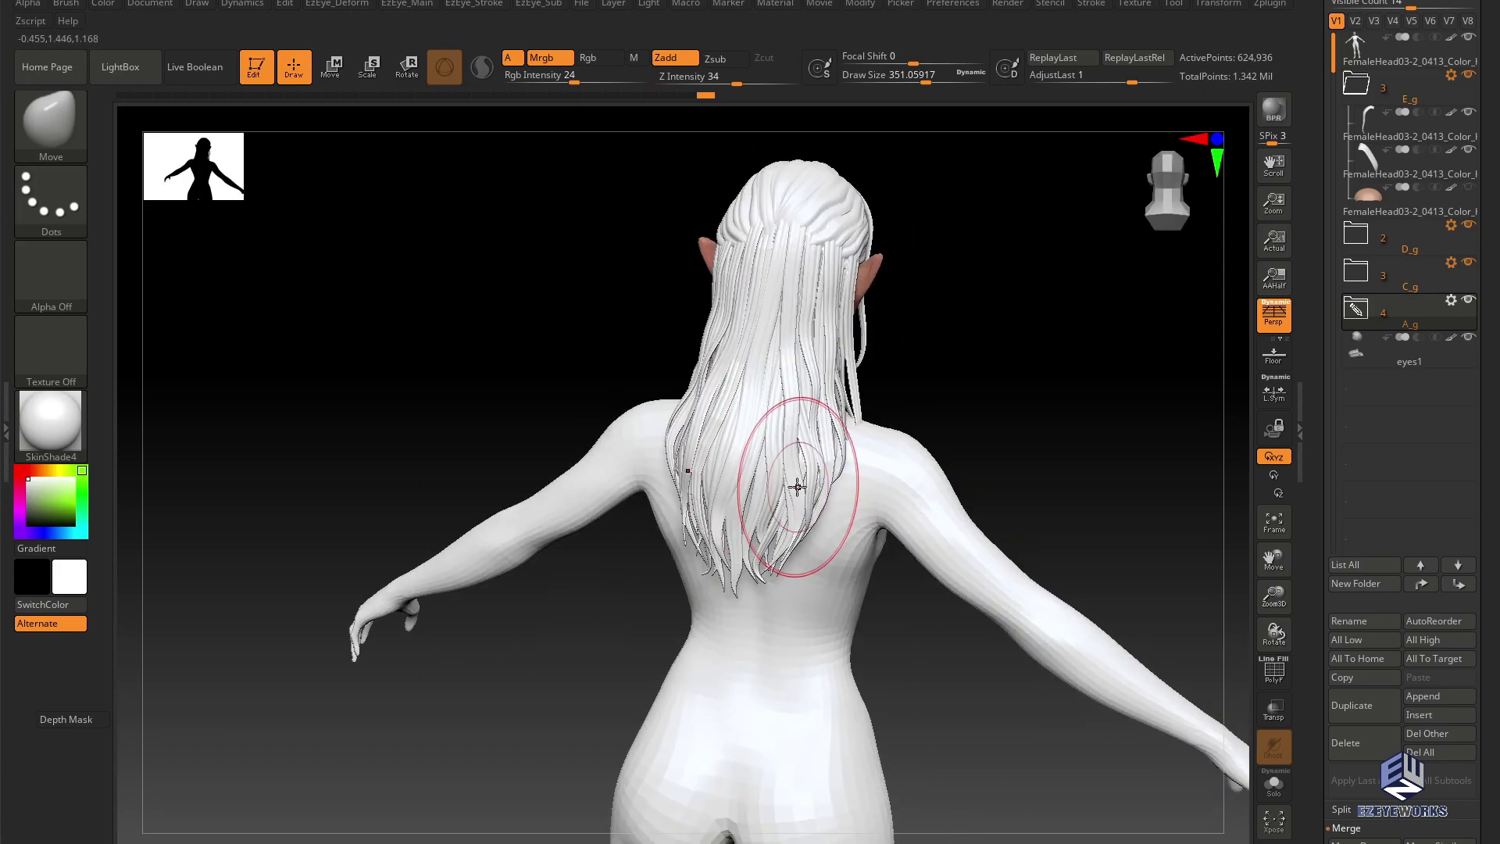
# - Turn on the polygroup display and auto-group the long hair so each strand gets its own polygroup
pyautogui.moveTo(1100, 375); pyautogui.dragTo(628, 472)
pyautogui.moveTo(1118, 398); pyautogui.dragTo(936, 427)
pyautogui.hotkey('shift', 'f')
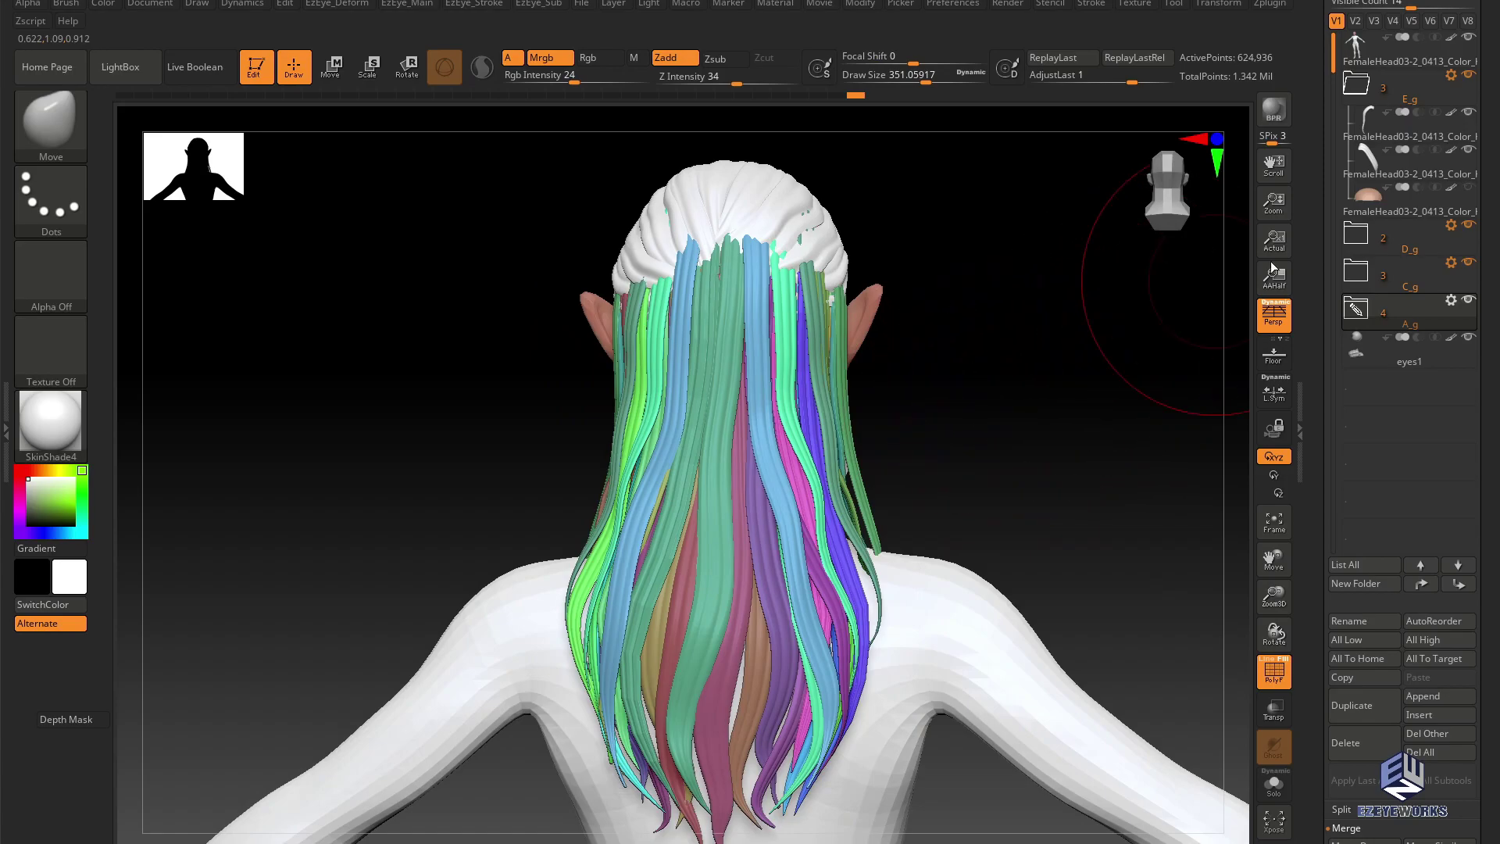
pyautogui.moveTo(1015, 388); pyautogui.dragTo(1008, 391)
pyautogui.press('1')
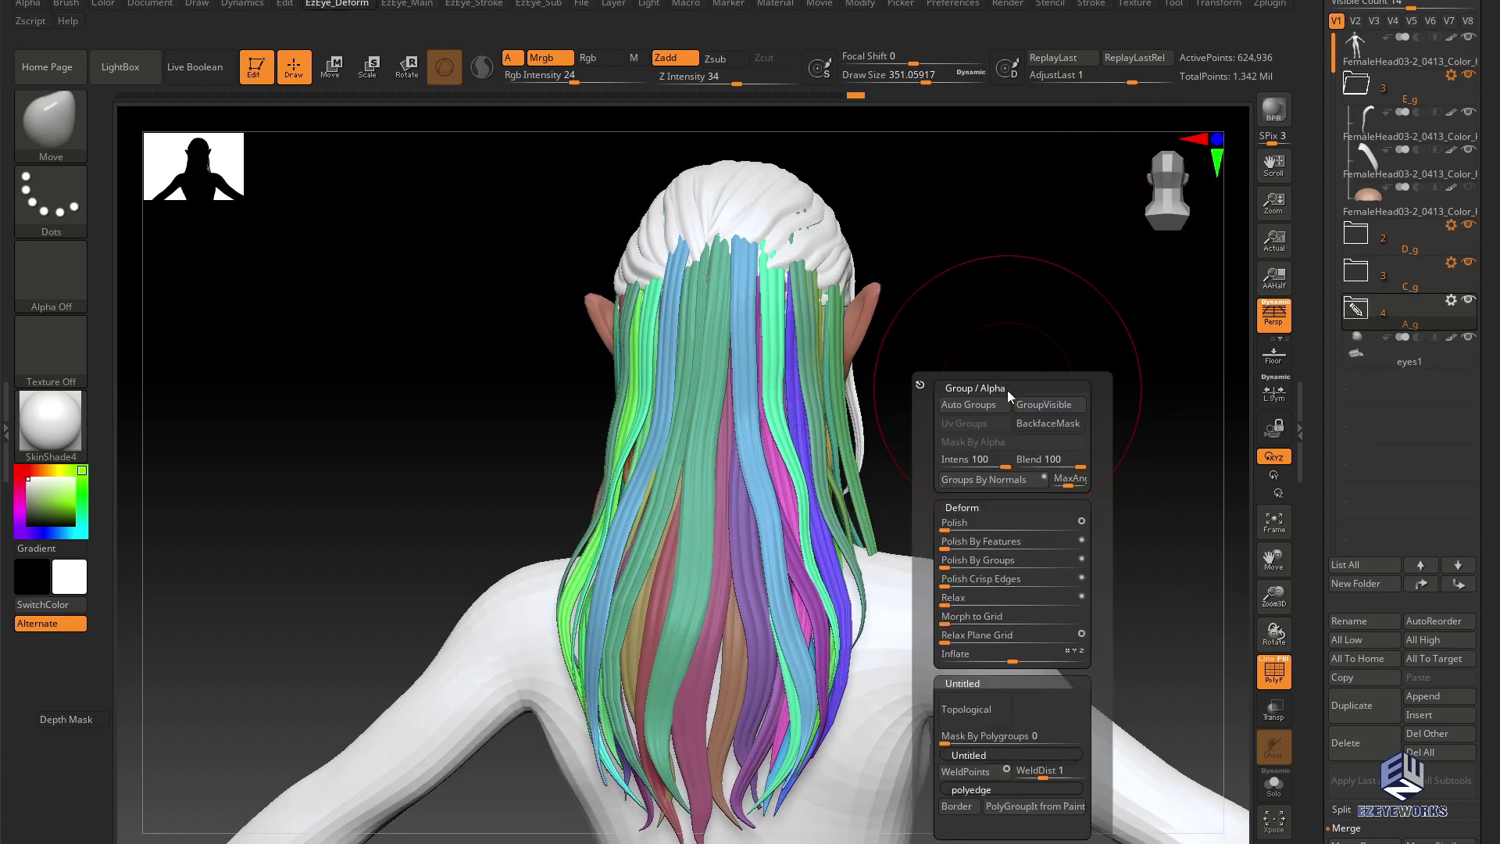
pyautogui.click(967, 406)
pyautogui.moveTo(1025, 443); pyautogui.dragTo(1065, 446)
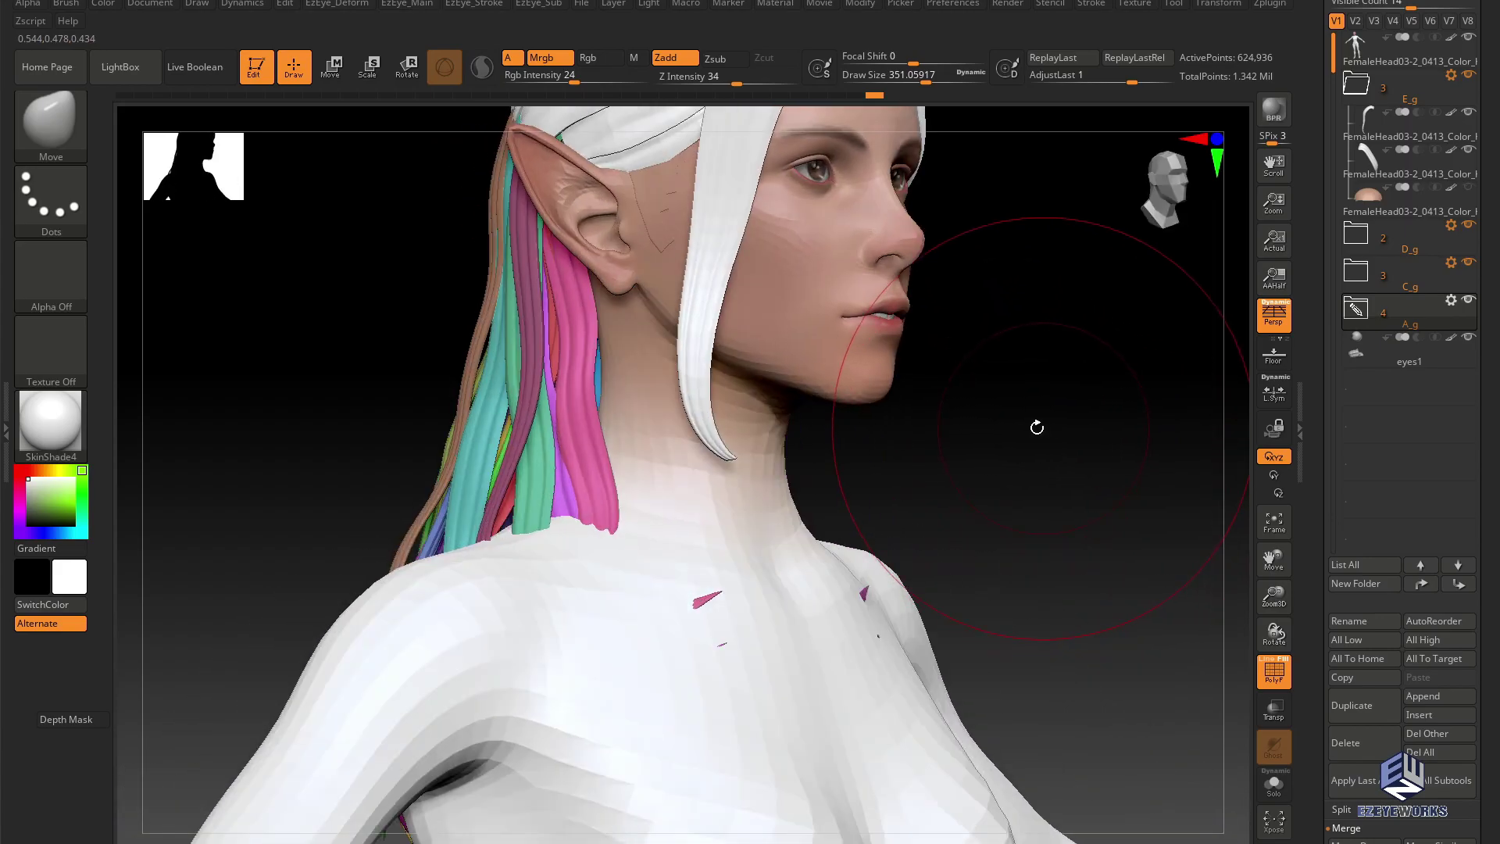
# - Enable transparency for the surrounding subtools and reduce the draw size to about 120
pyautogui.click(1274, 708)
pyautogui.moveTo(1104, 638); pyautogui.dragTo(778, 582)
pyautogui.press('space')
pyautogui.moveTo(368, 466)
pyautogui.mouseDown()
pyautogui.moveTo(334, 467)
pyautogui.moveTo(468, 584)
pyautogui.mouseUp()
pyautogui.moveTo(343, 577); pyautogui.dragTo(551, 649)
# - Hide the strand polygroups that hang over the character's left shoulder, leaving the back hair visible
pyautogui.keyDown('ctrl'); pyautogui.keyDown('shift'); pyautogui.click(610, 661); pyautogui.keyUp('shift'); pyautogui.keyUp('ctrl')
pyautogui.moveTo(270, 541)
pyautogui.keyDown('ctrl'); pyautogui.keyDown('shift'); pyautogui.mouseDown()
pyautogui.moveTo(332, 603)
pyautogui.moveTo(295, 566)
pyautogui.moveTo(269, 565)
pyautogui.mouseUp(); pyautogui.keyUp('shift'); pyautogui.keyUp('ctrl')
pyautogui.keyDown('ctrl'); pyautogui.keyDown('shift'); pyautogui.click(630, 700); pyautogui.keyUp('shift'); pyautogui.keyUp('ctrl')
pyautogui.keyDown('ctrl'); pyautogui.keyDown('shift'); pyautogui.click(691, 664); pyautogui.keyUp('shift'); pyautogui.keyUp('ctrl')
pyautogui.keyDown('ctrl'); pyautogui.keyDown('shift'); pyautogui.click(742, 614); pyautogui.keyUp('shift'); pyautogui.keyUp('ctrl')
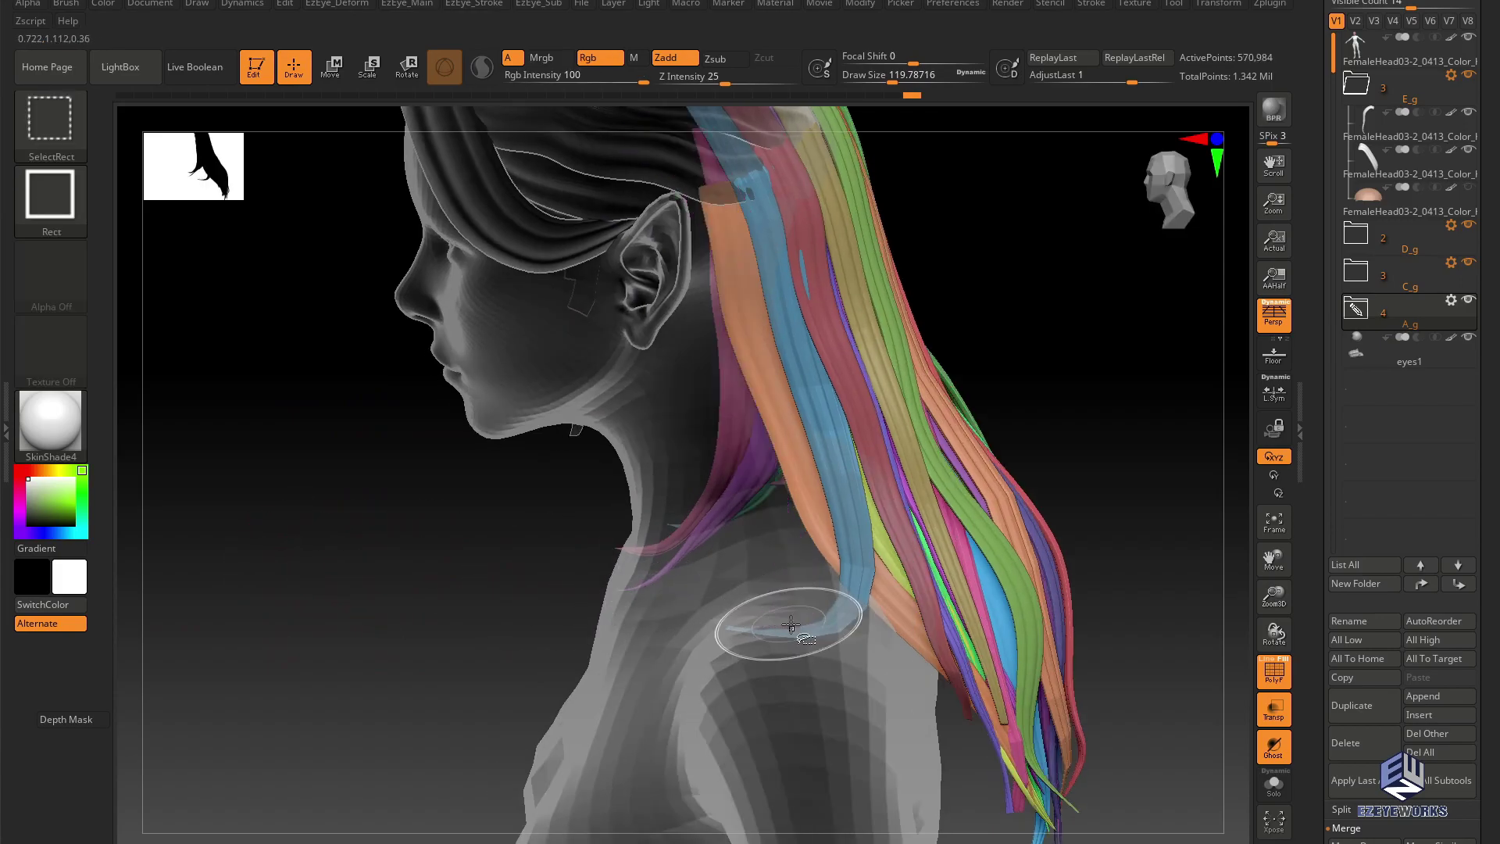
pyautogui.keyDown('ctrl'); pyautogui.keyDown('shift'); pyautogui.click(784, 628); pyautogui.keyUp('shift'); pyautogui.keyUp('ctrl')
# - Hide the strand polygroups that reach over the character's right shoulder as well
pyautogui.keyDown('ctrl'); pyautogui.keyDown('shift'); pyautogui.click(670, 551); pyautogui.keyUp('shift'); pyautogui.keyUp('ctrl')
pyautogui.keyDown('ctrl'); pyautogui.keyDown('shift'); pyautogui.click(687, 540); pyautogui.keyUp('shift'); pyautogui.keyUp('ctrl')
pyautogui.moveTo(265, 496)
pyautogui.mouseDown()
pyautogui.moveTo(504, 467)
pyautogui.moveTo(458, 526)
pyautogui.moveTo(648, 454)
pyautogui.mouseUp()
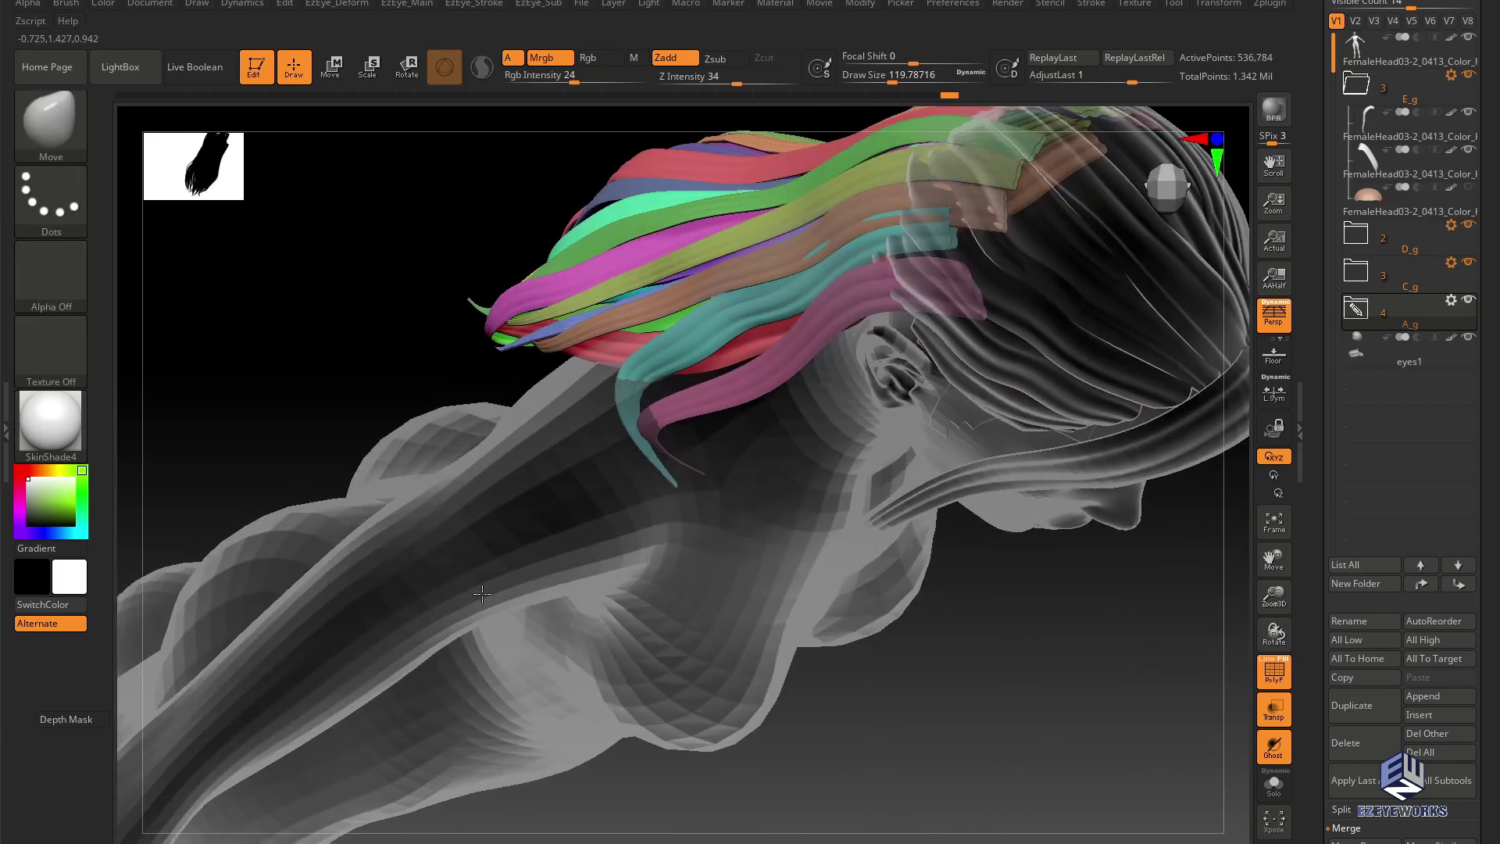
pyautogui.keyDown('ctrl'); pyautogui.keyDown('shift'); pyautogui.click(655, 451); pyautogui.keyUp('shift'); pyautogui.keyUp('ctrl')
pyautogui.keyDown('ctrl'); pyautogui.keyDown('shift'); pyautogui.click(655, 450); pyautogui.keyUp('shift'); pyautogui.keyUp('ctrl')
pyautogui.moveTo(804, 569)
pyautogui.mouseDown()
pyautogui.moveTo(617, 437)
pyautogui.moveTo(503, 402)
pyautogui.moveTo(465, 393)
pyautogui.moveTo(506, 505)
pyautogui.moveTo(434, 471)
pyautogui.mouseUp()
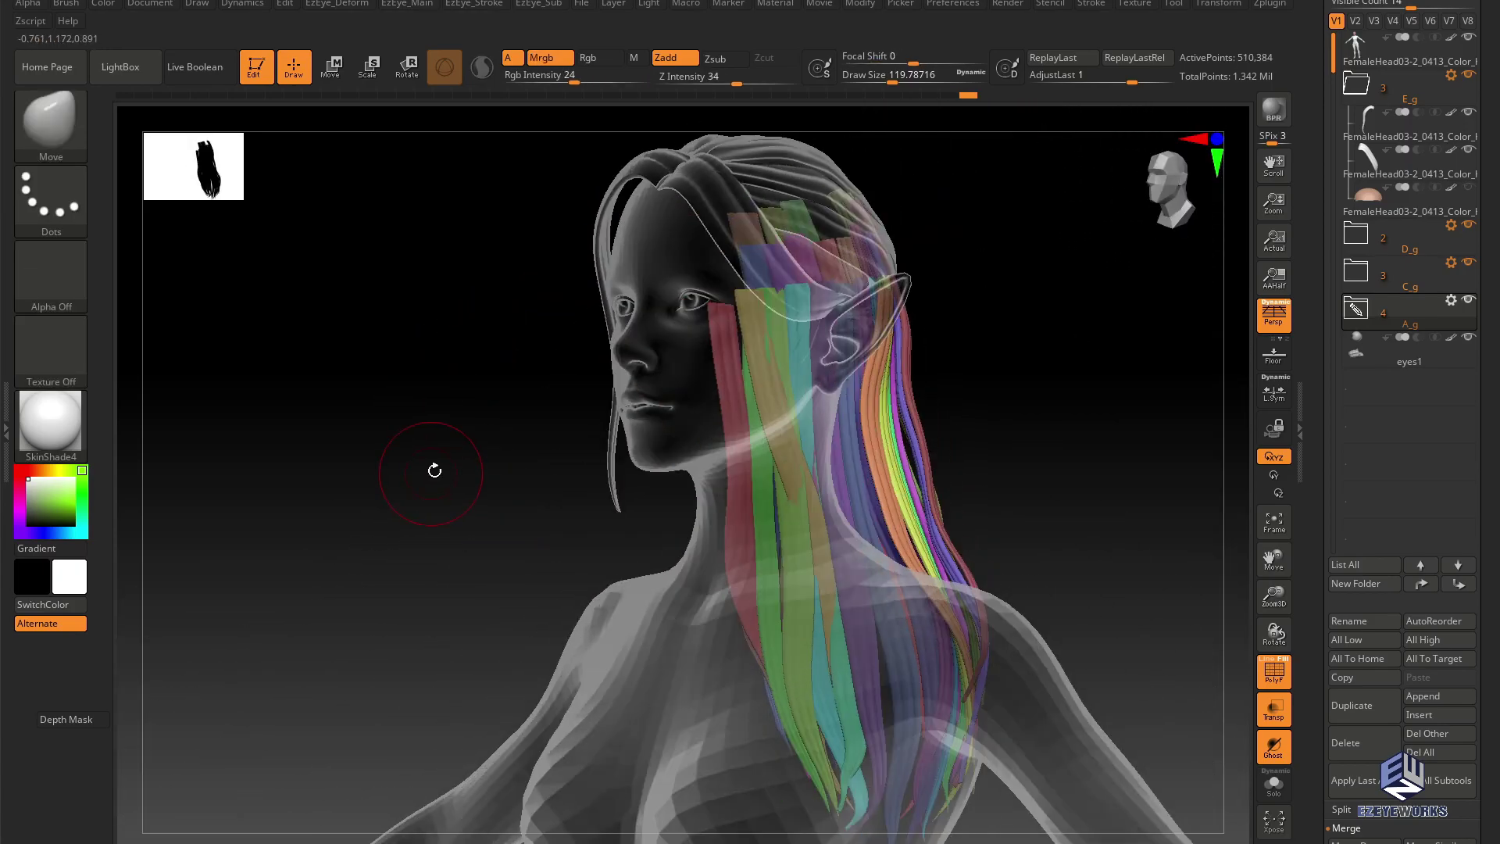
# - Mask the visible back strands, turn off the polygroup display and unhide all side strands
pyautogui.press('ctrl')
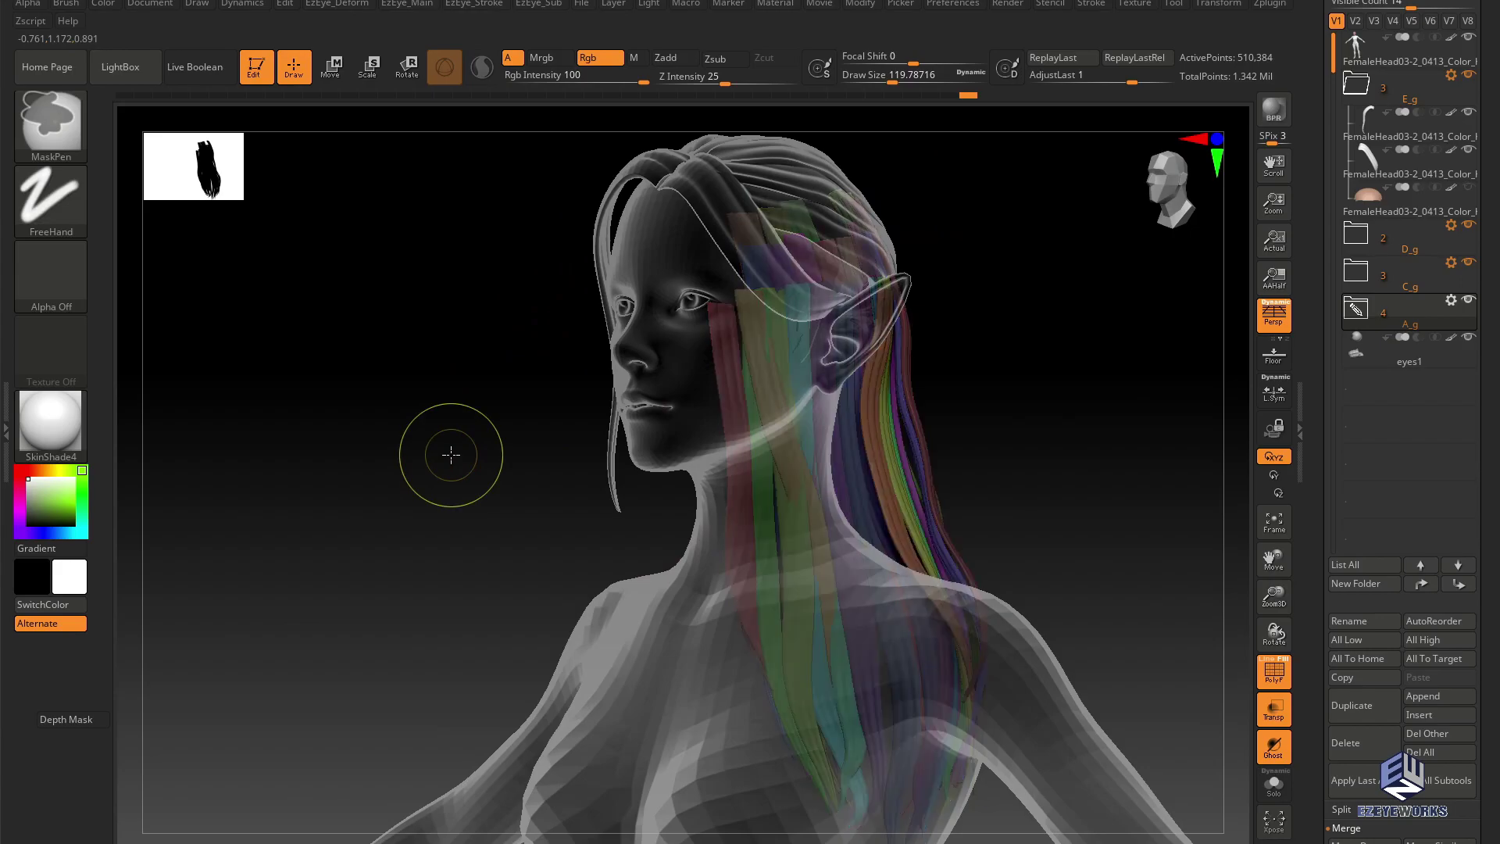
pyautogui.hotkey('shift', 'f')
pyautogui.moveTo(460, 460); pyautogui.dragTo(431, 463)
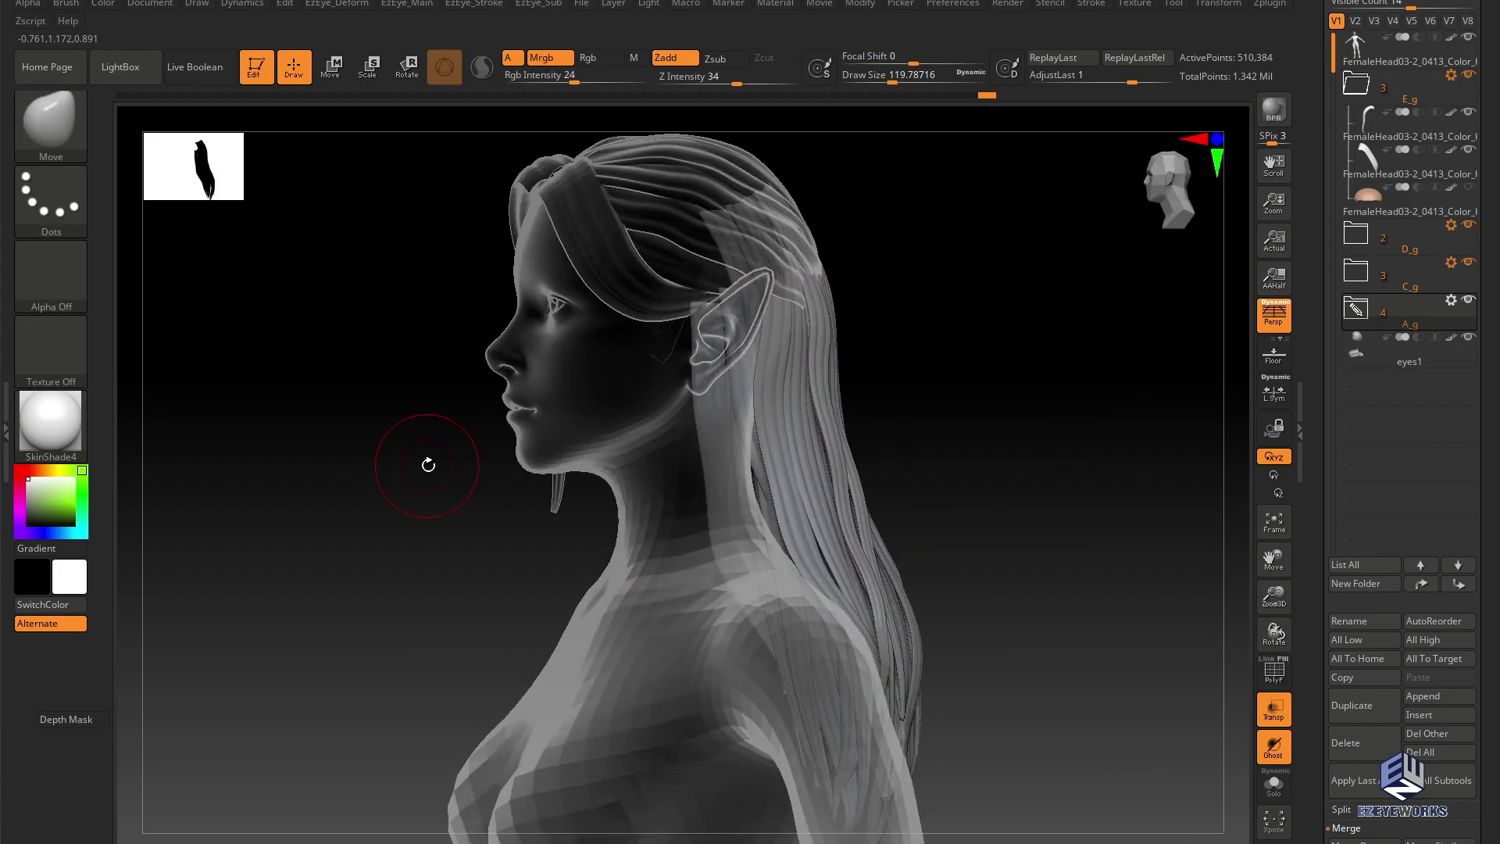
pyautogui.press('ctrl')
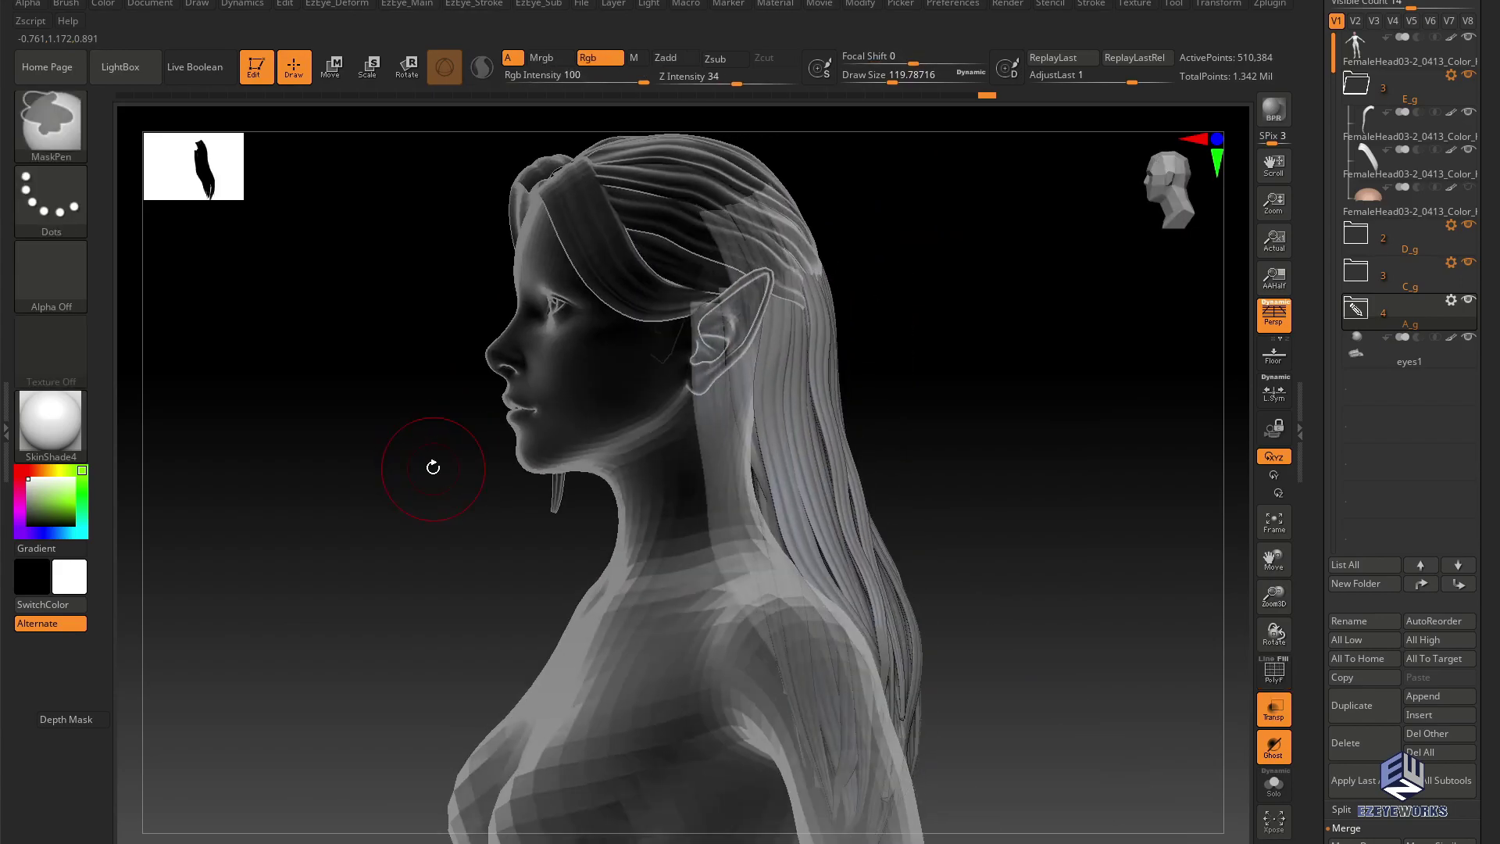
pyautogui.hotkey('ctrl', 'shift')
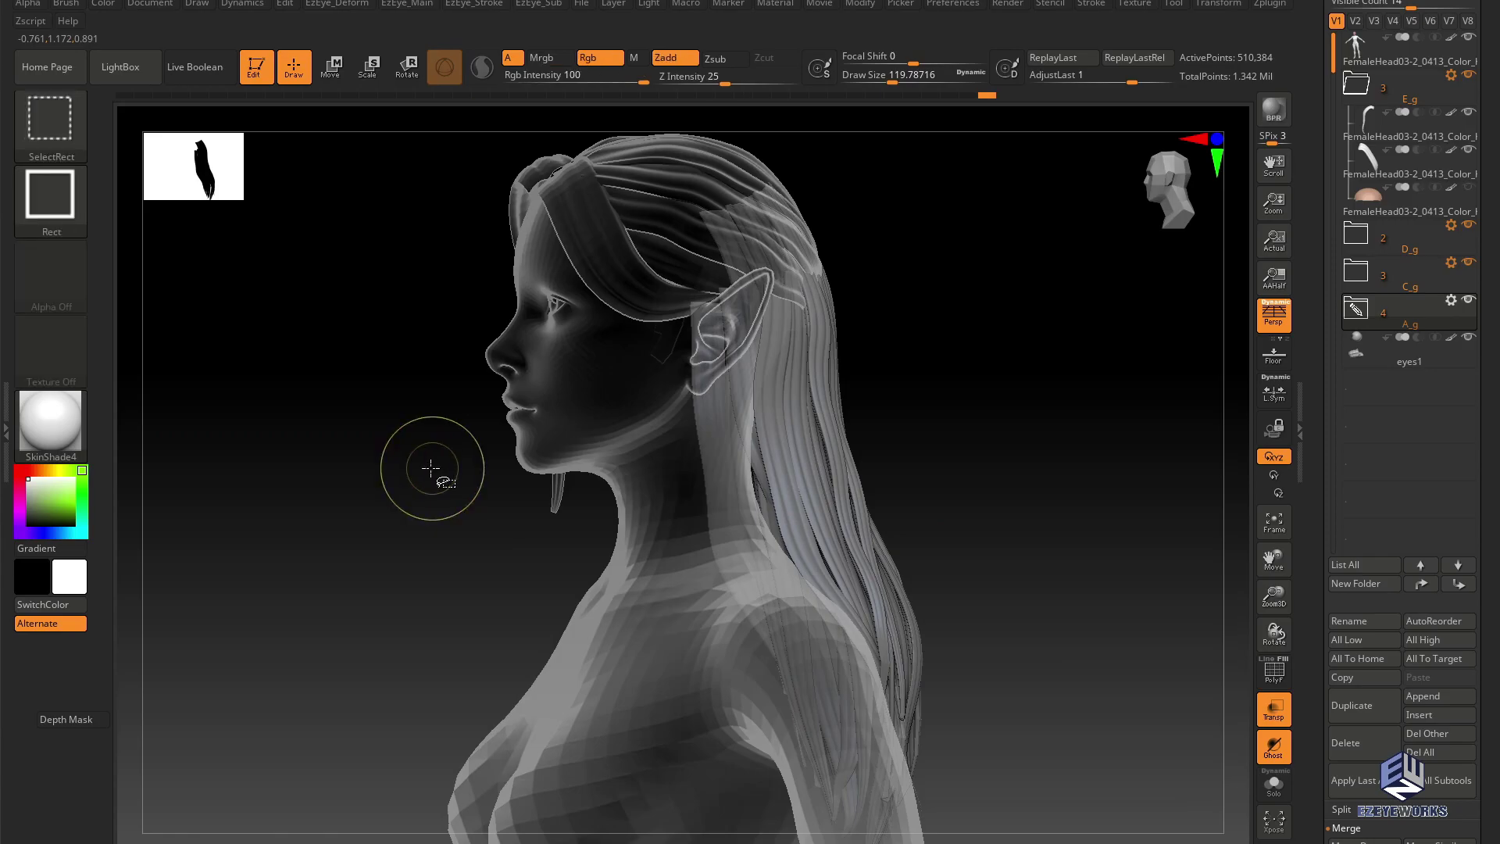
pyautogui.keyDown('ctrl'); pyautogui.keyDown('shift'); pyautogui.click(408, 490); pyautogui.keyUp('shift'); pyautogui.keyUp('ctrl')
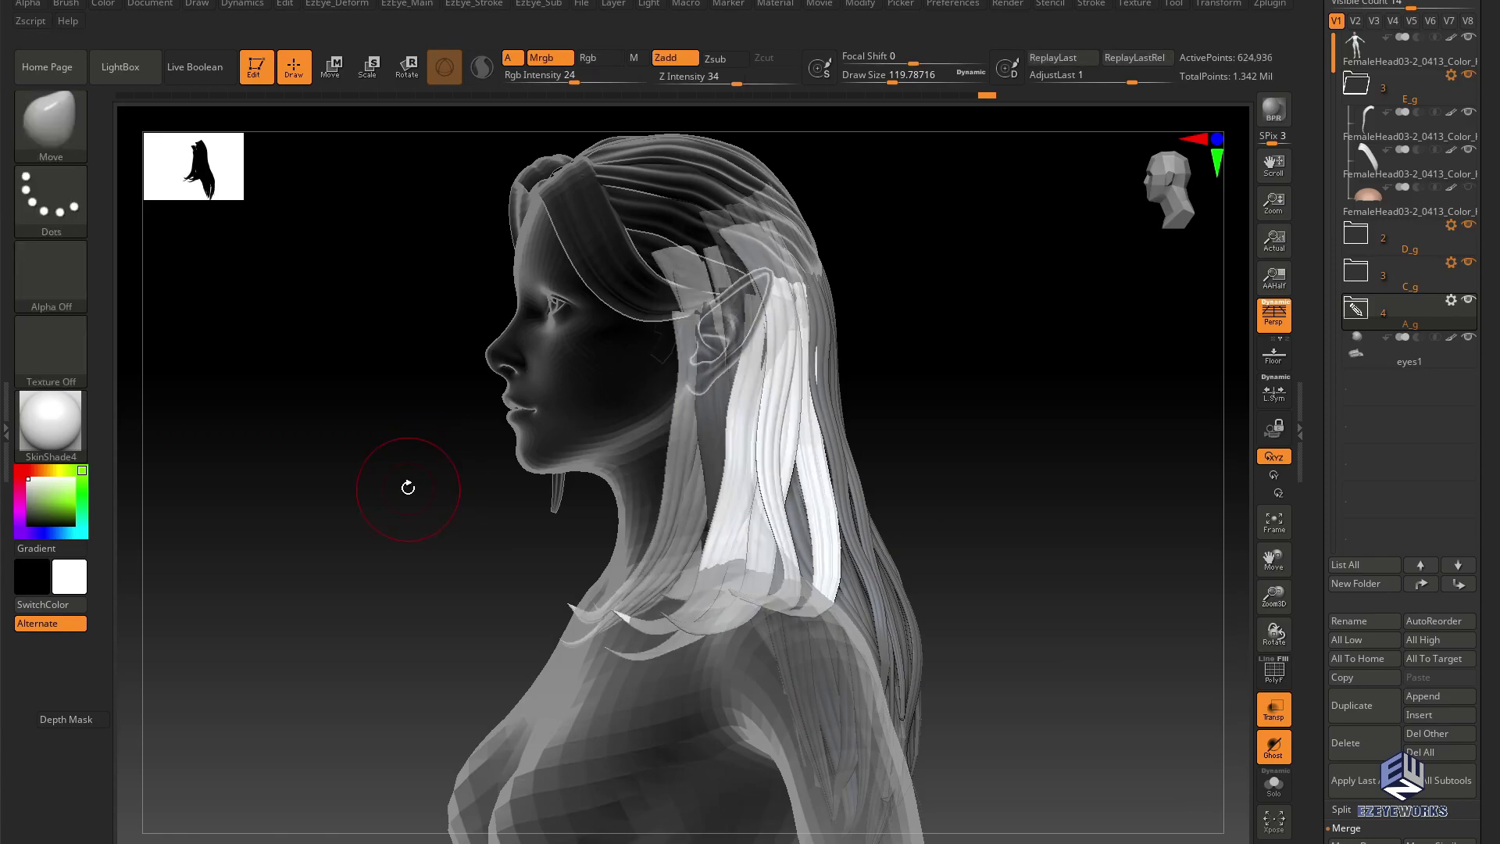
# - Start a cage deformation on the unmasked side strands with the surrounding subtools shown transparent
pyautogui.click(1264, 711)
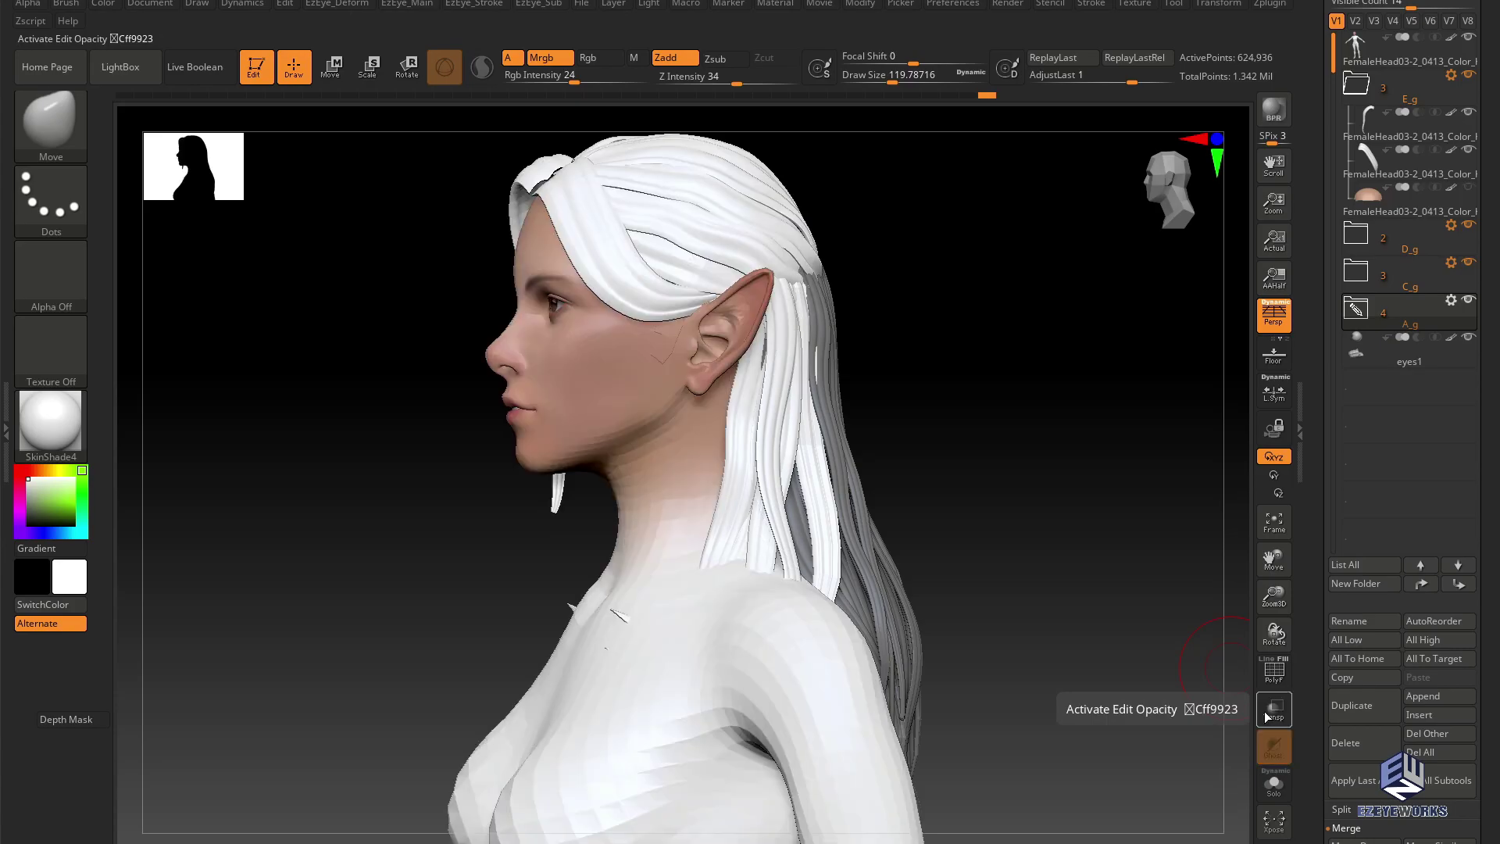
pyautogui.moveTo(1125, 529)
pyautogui.keyDown('alt'); pyautogui.mouseDown()
pyautogui.moveTo(1146, 526)
pyautogui.moveTo(1112, 513)
pyautogui.moveTo(969, 535)
pyautogui.mouseUp(); pyautogui.keyUp('alt')
pyautogui.hotkey('shift', 't')
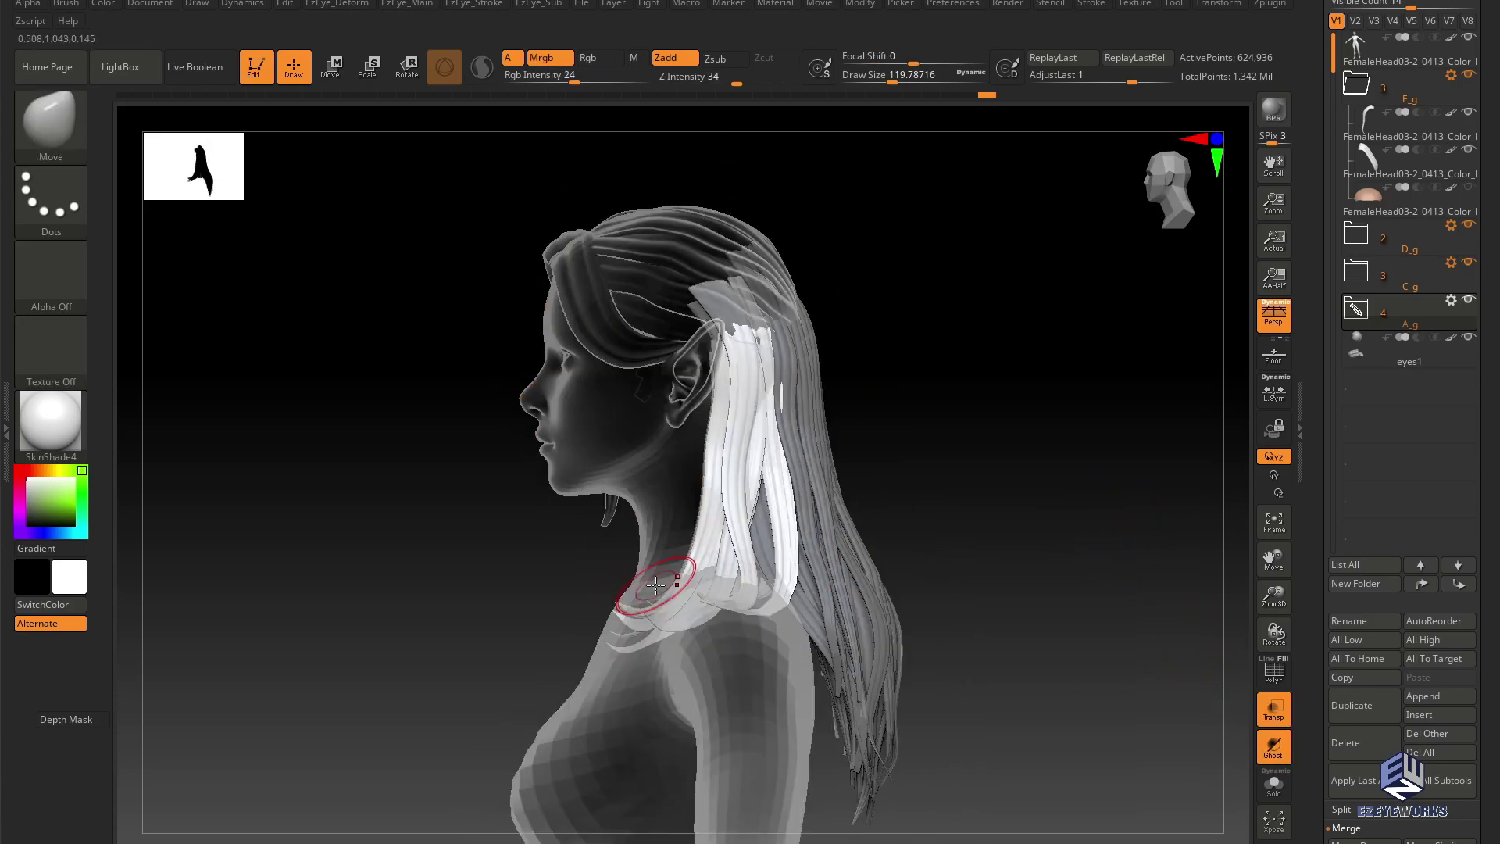
pyautogui.press('w')
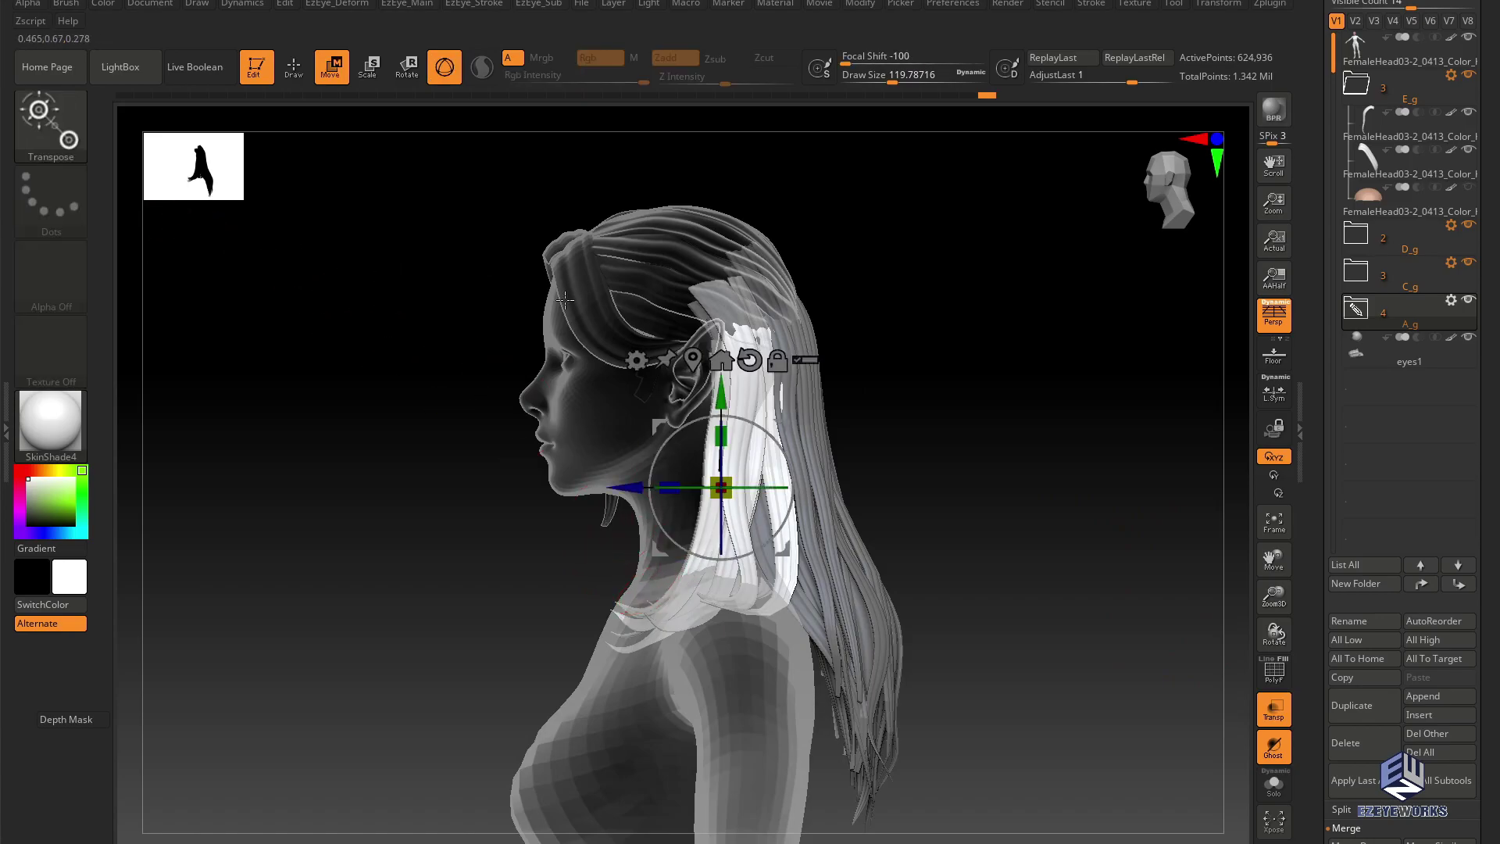
pyautogui.click(639, 359)
pyautogui.click(640, 425)
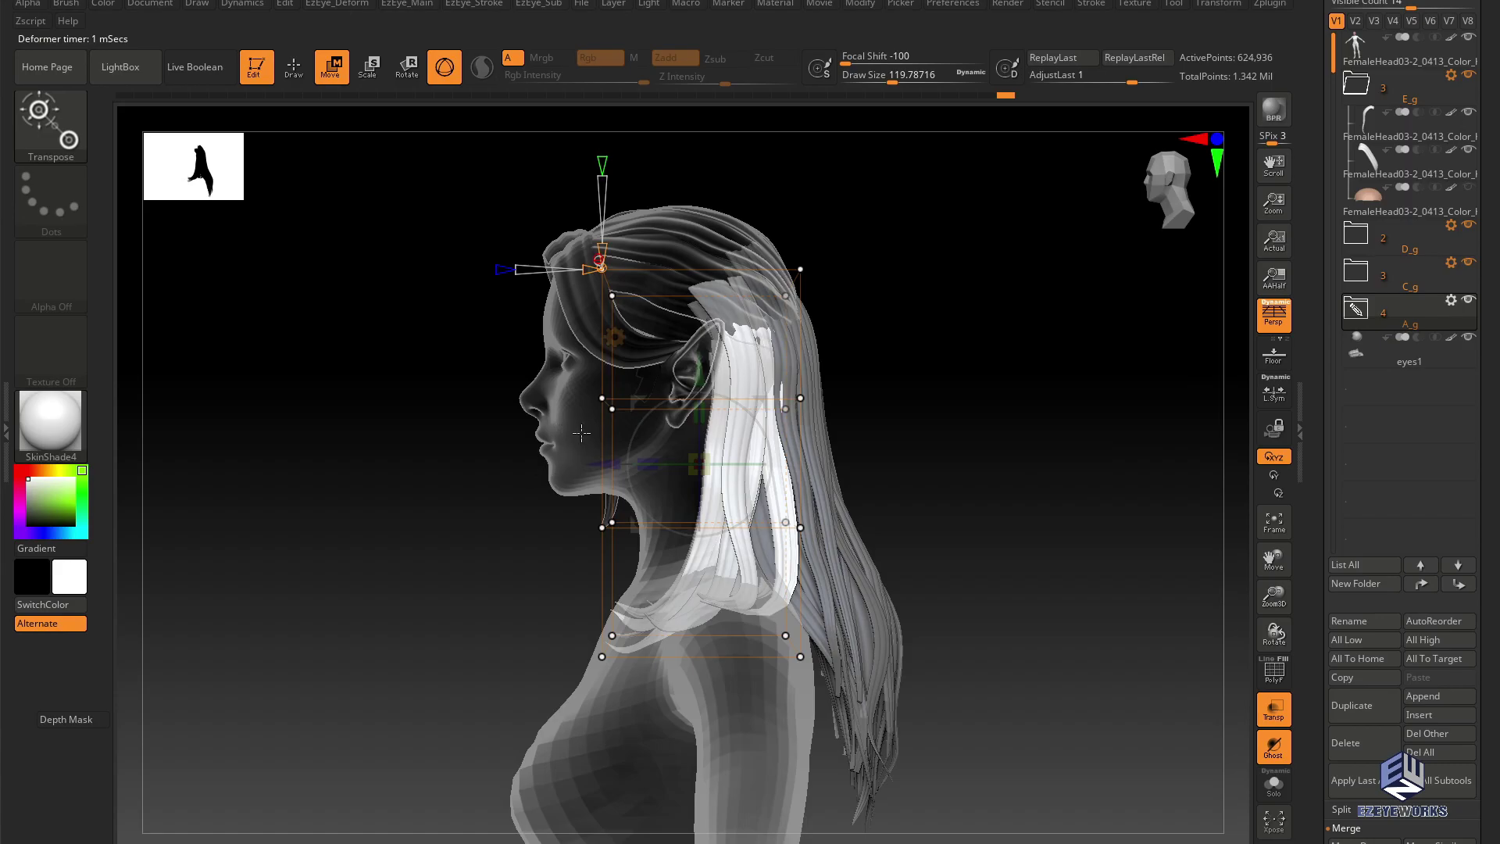
# - Add one more vertical division to the deformation cage around the side strands
pyautogui.moveTo(516, 350); pyautogui.dragTo(458, 352)
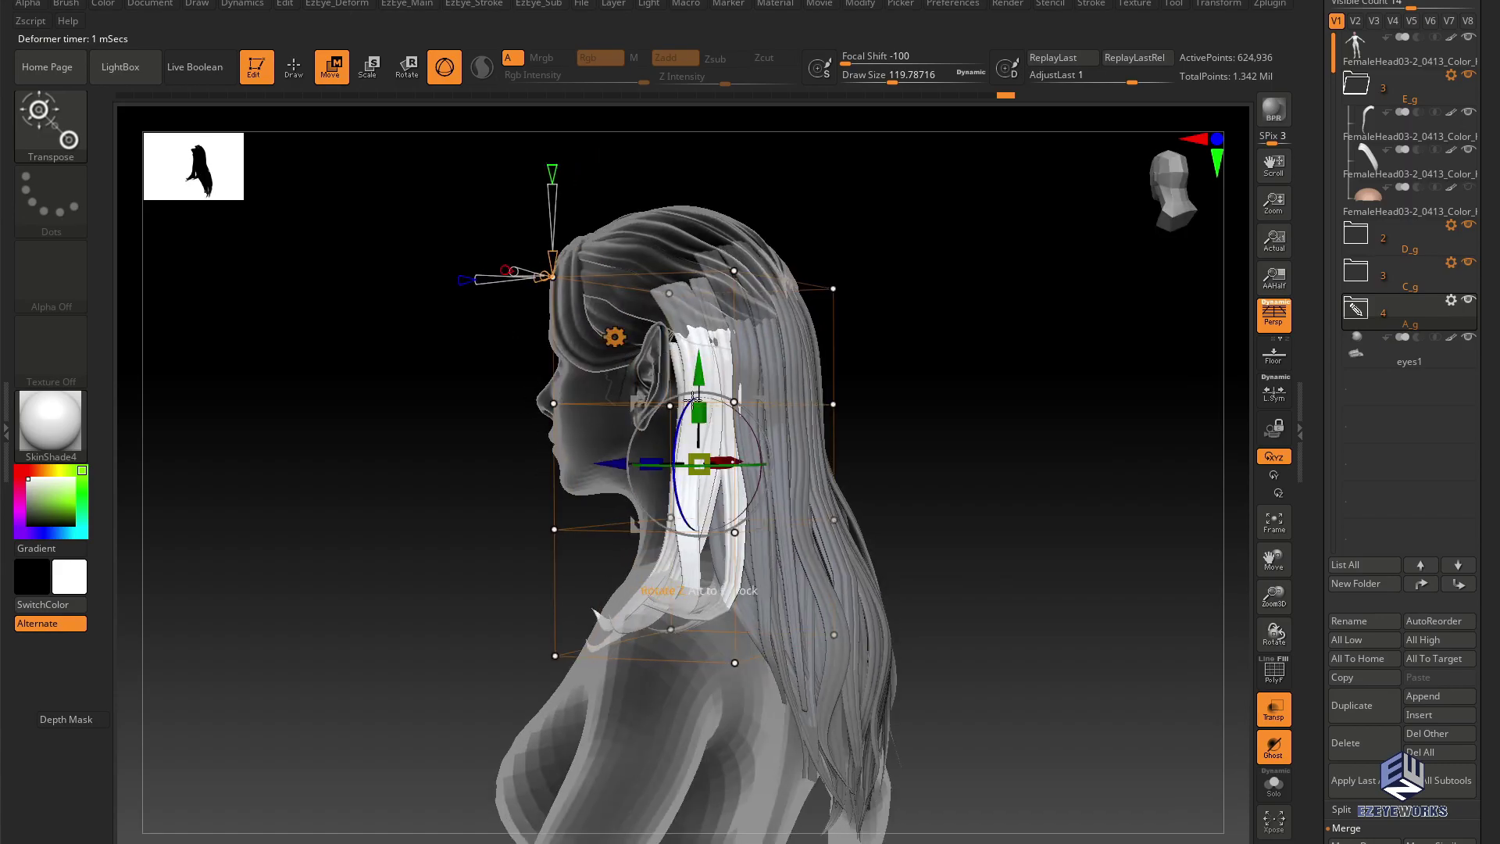
pyautogui.moveTo(469, 438); pyautogui.dragTo(591, 412)
pyautogui.moveTo(1006, 377); pyautogui.dragTo(1046, 389)
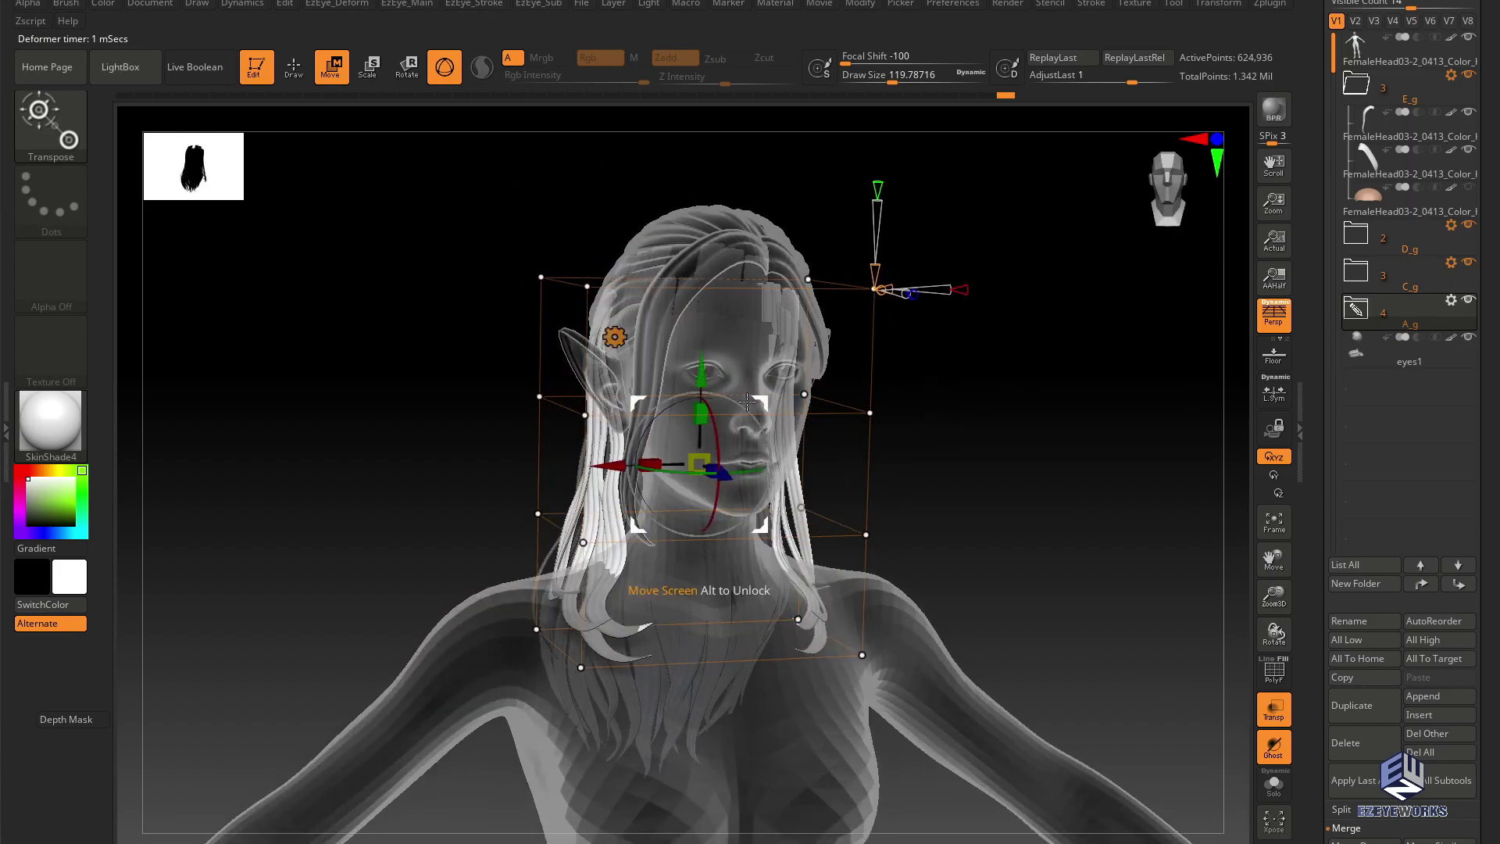
pyautogui.click(876, 270)
pyautogui.moveTo(994, 395); pyautogui.dragTo(922, 404)
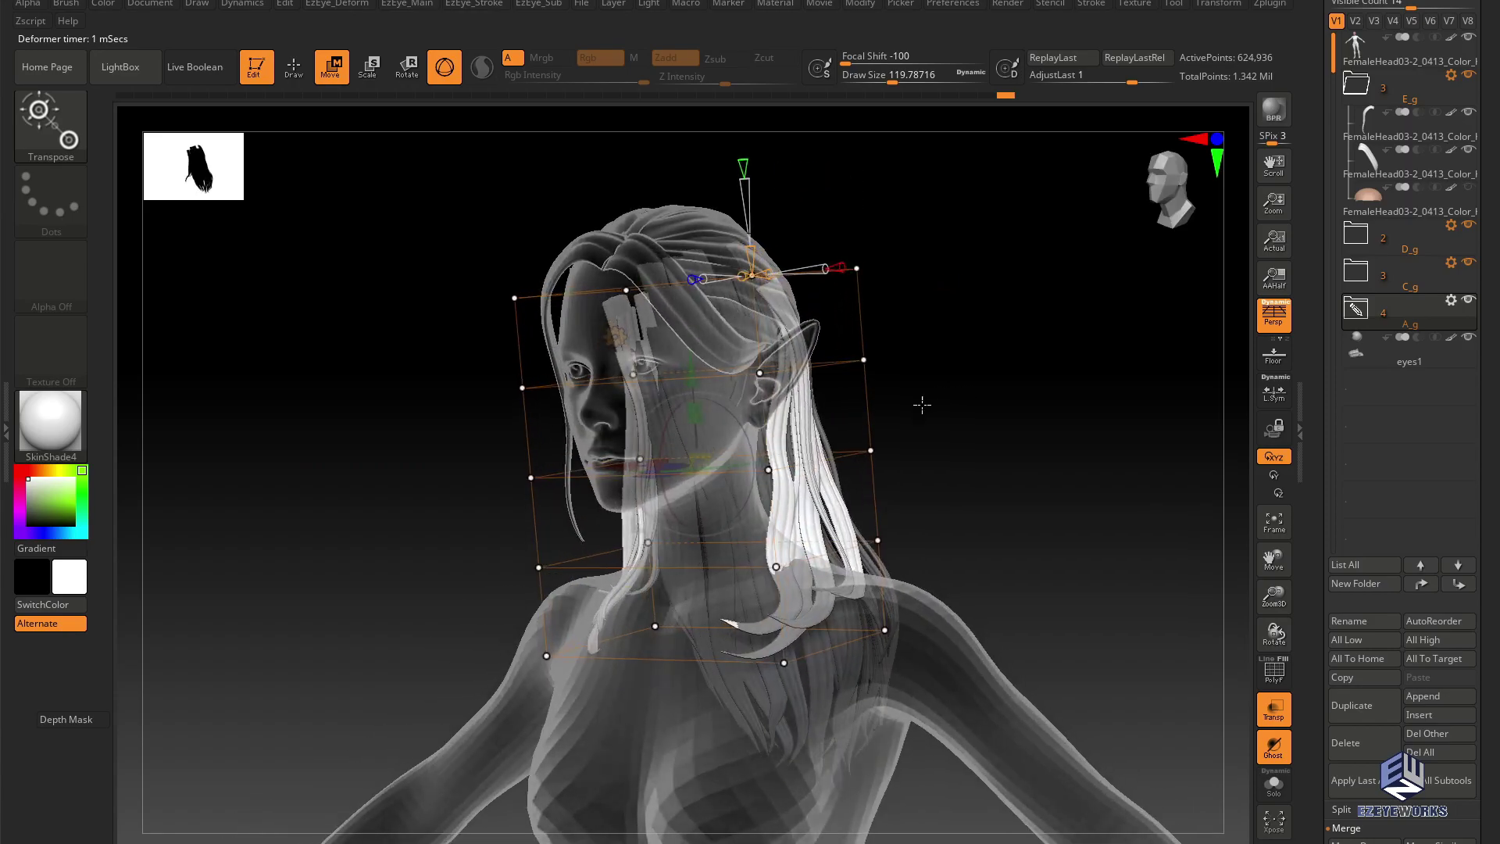
pyautogui.moveTo(446, 424)
pyautogui.keyDown('shift'); pyautogui.mouseDown()
pyautogui.moveTo(432, 445)
pyautogui.moveTo(305, 495)
pyautogui.mouseUp(); pyautogui.keyUp('shift')
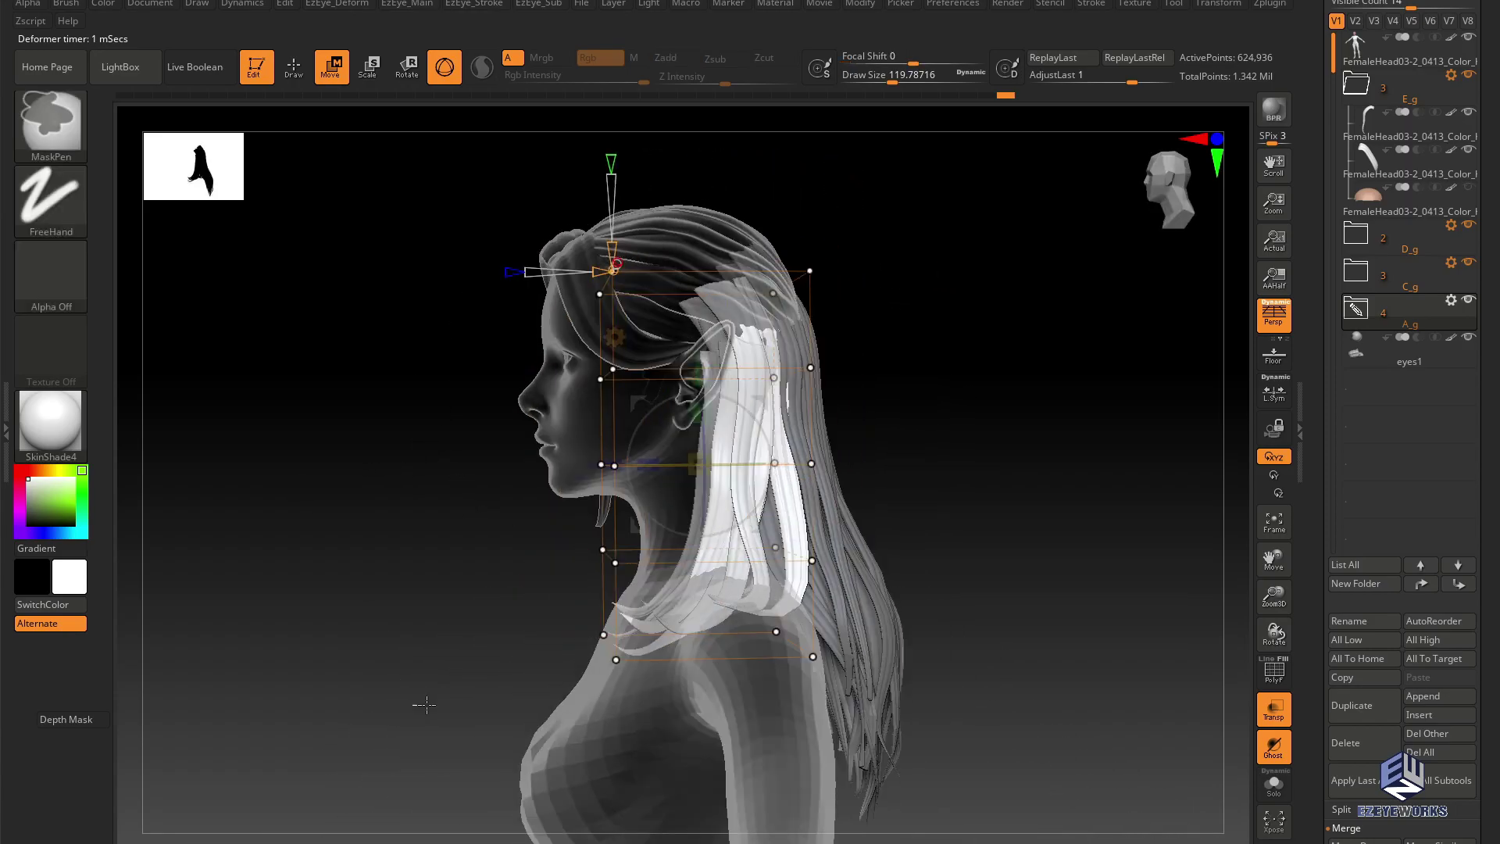
# - Isolate the cage's two lowest rows of control points and raise them so the side strands rest above the shoulders
pyautogui.moveTo(412, 704)
pyautogui.keyDown('ctrl'); pyautogui.mouseDown()
pyautogui.moveTo(553, 670)
pyautogui.moveTo(927, 519)
pyautogui.mouseUp(); pyautogui.keyUp('ctrl')
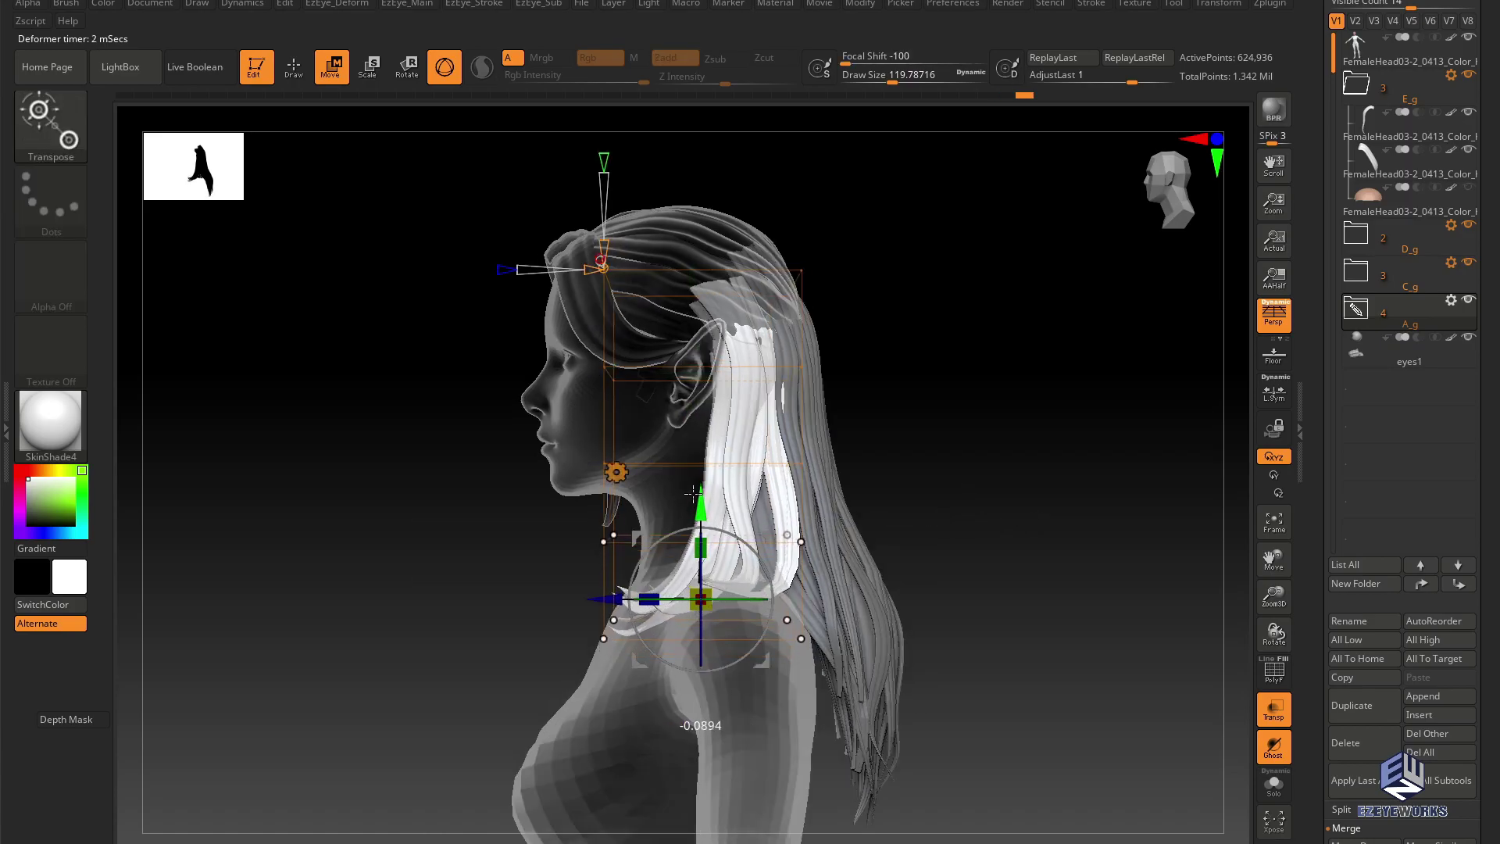
pyautogui.hotkey('shift', 't')
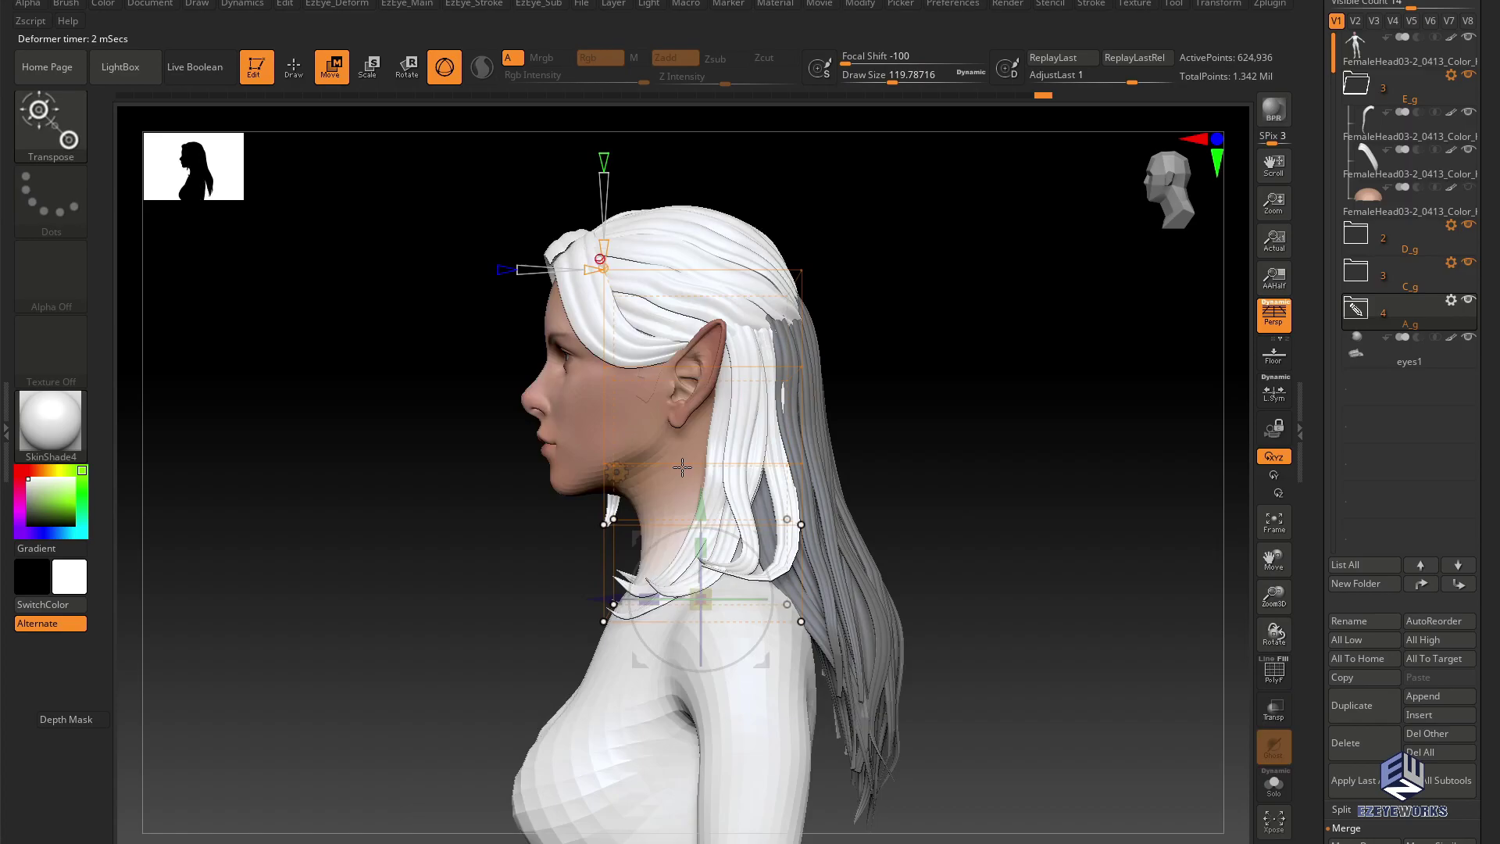
pyautogui.moveTo(904, 462); pyautogui.dragTo(828, 482)
pyautogui.moveTo(719, 547); pyautogui.dragTo(712, 535)
pyautogui.moveTo(1098, 465); pyautogui.dragTo(898, 517)
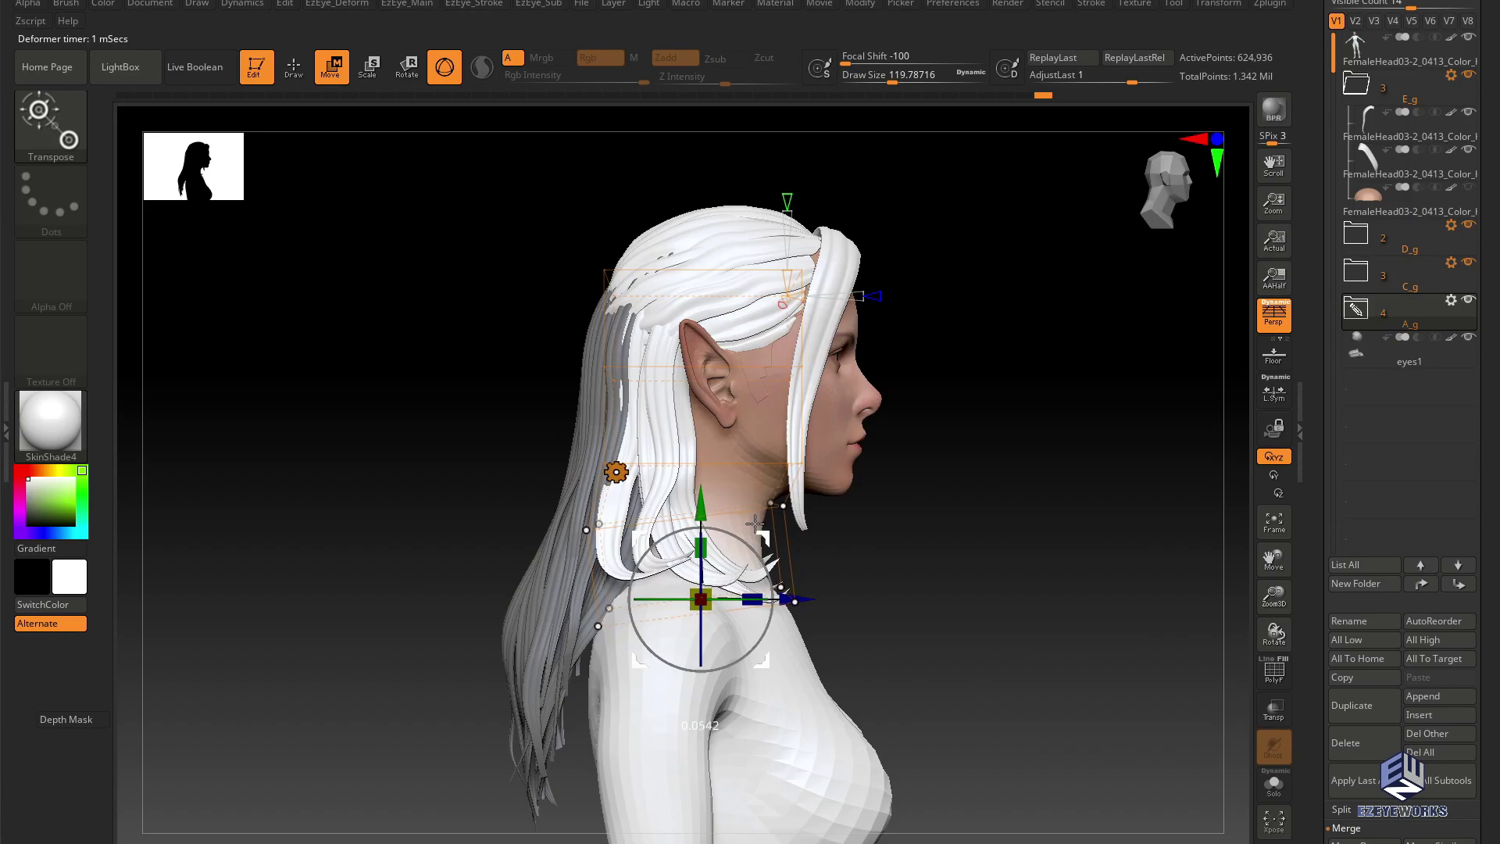
# - Return to the Move brush with a draw size of about 245 and check the raised side strands around the head
pyautogui.press('q')
pyautogui.moveTo(552, 472); pyautogui.dragTo(608, 458)
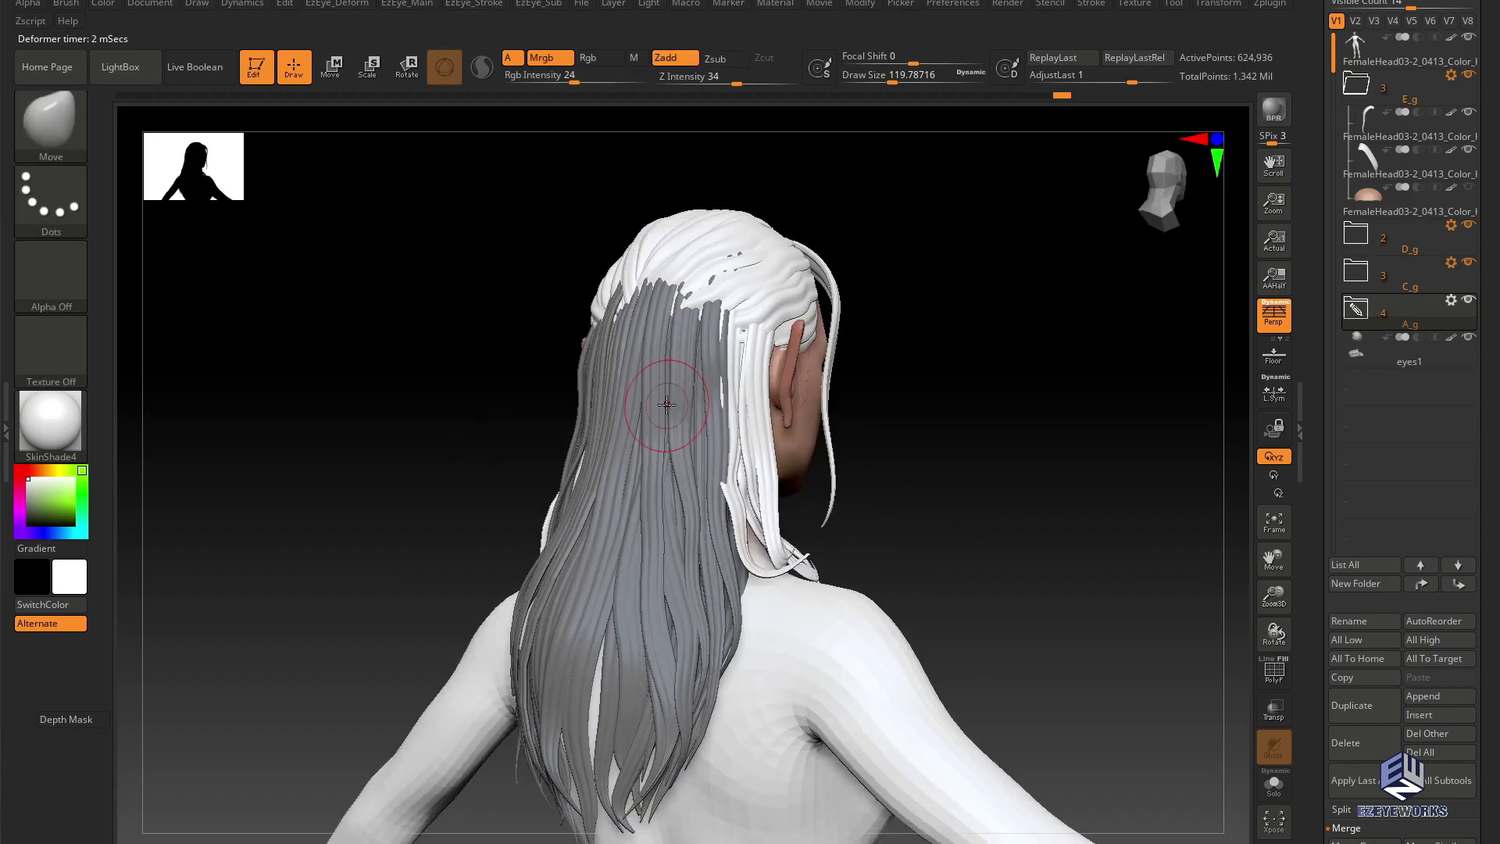
pyautogui.press('space')
pyautogui.moveTo(677, 406); pyautogui.dragTo(696, 405)
pyautogui.moveTo(930, 467)
pyautogui.keyDown('shift'); pyautogui.mouseDown()
pyautogui.moveTo(1009, 474)
pyautogui.moveTo(865, 445)
pyautogui.mouseUp(); pyautogui.keyUp('shift')
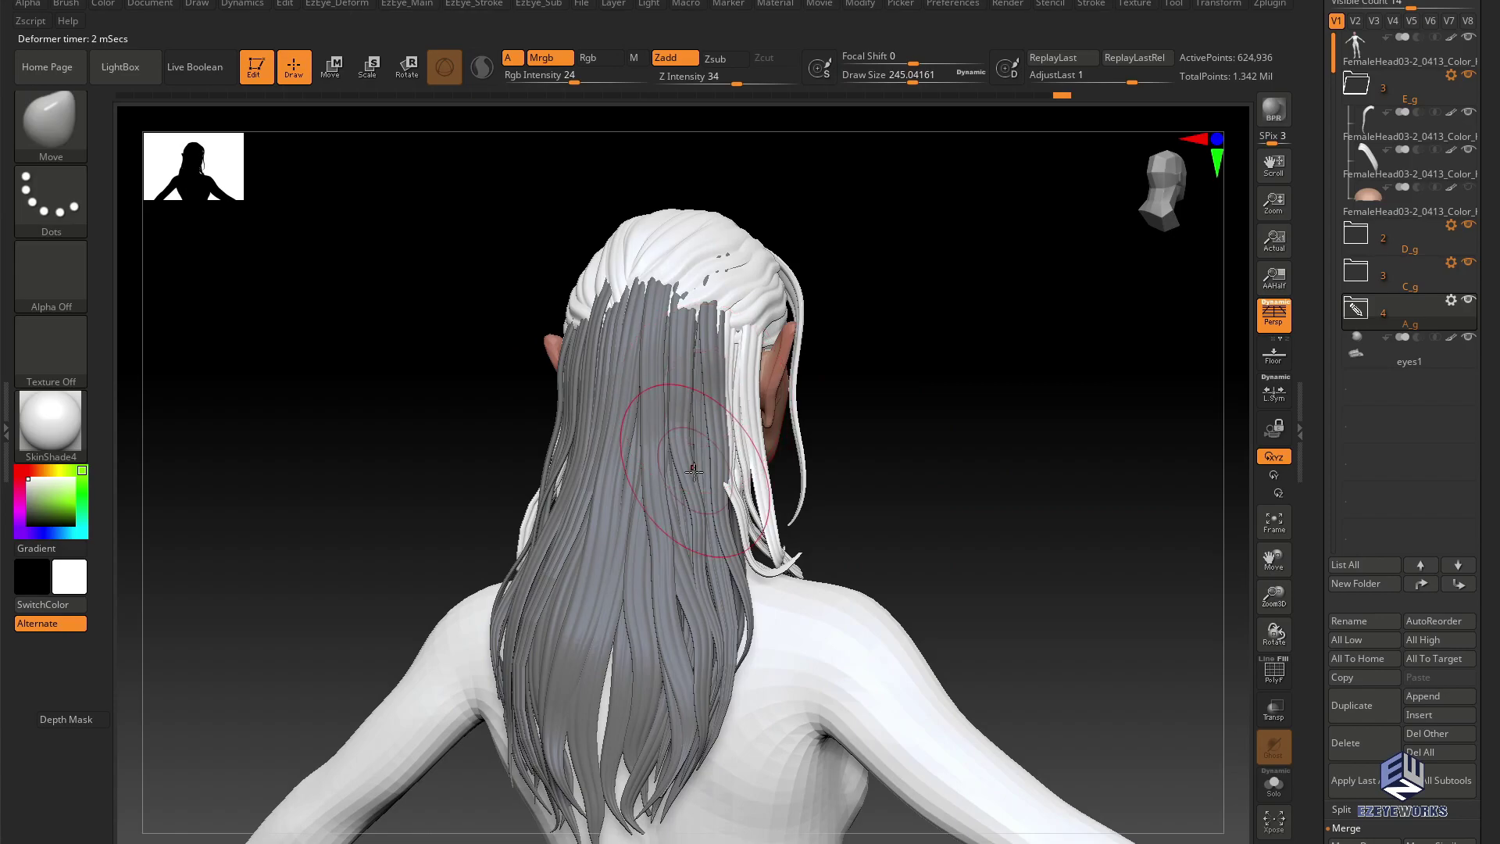
pyautogui.moveTo(682, 483); pyautogui.dragTo(684, 486)
pyautogui.moveTo(1125, 497); pyautogui.dragTo(867, 512)
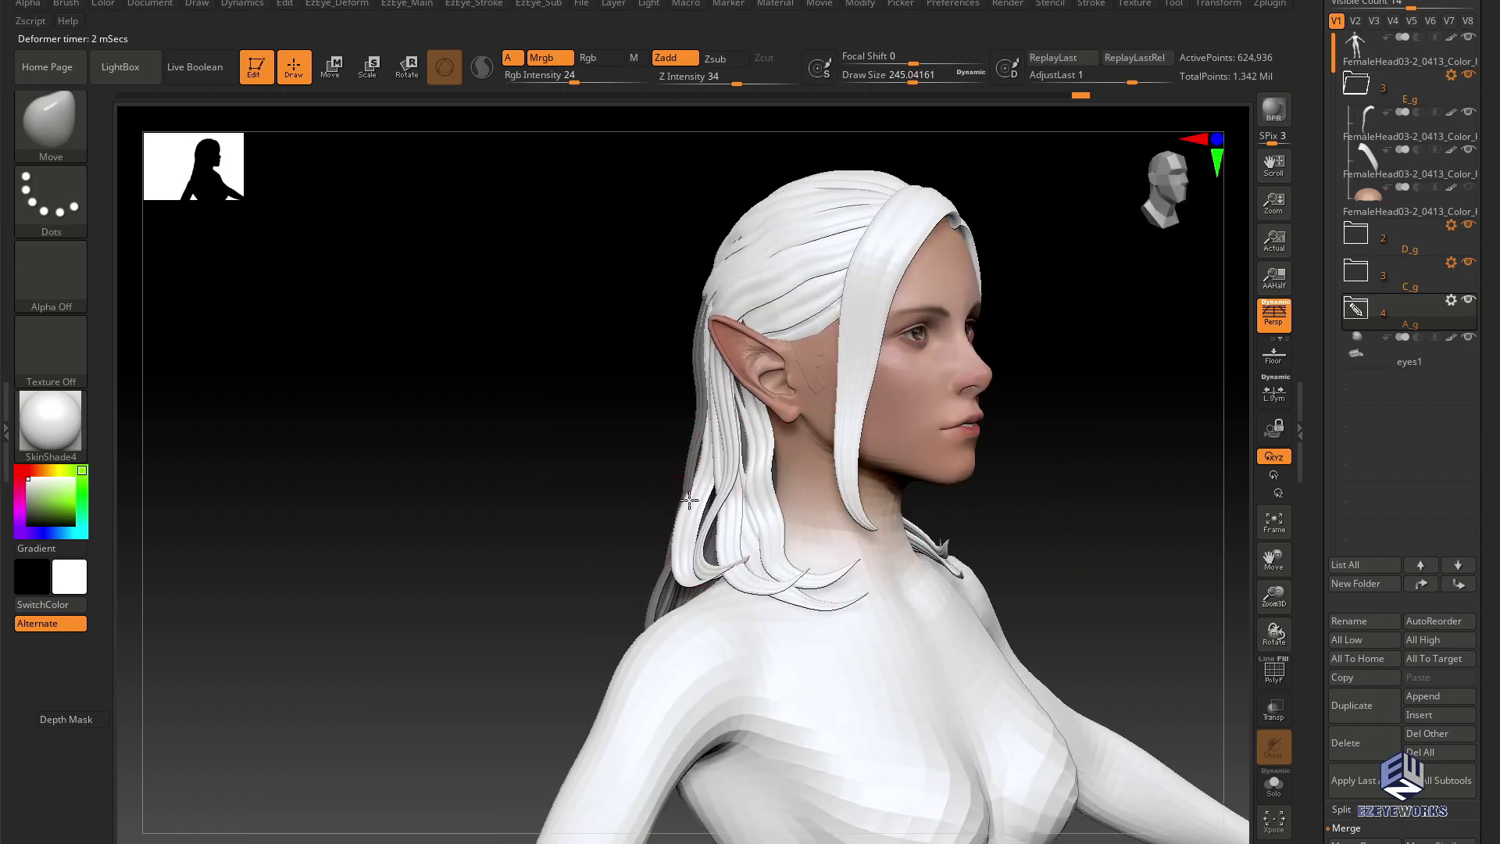
pyautogui.moveTo(681, 509); pyautogui.dragTo(606, 455)
# - Accept the cage deformation of the side strands and return to sculpting
pyautogui.press('w')
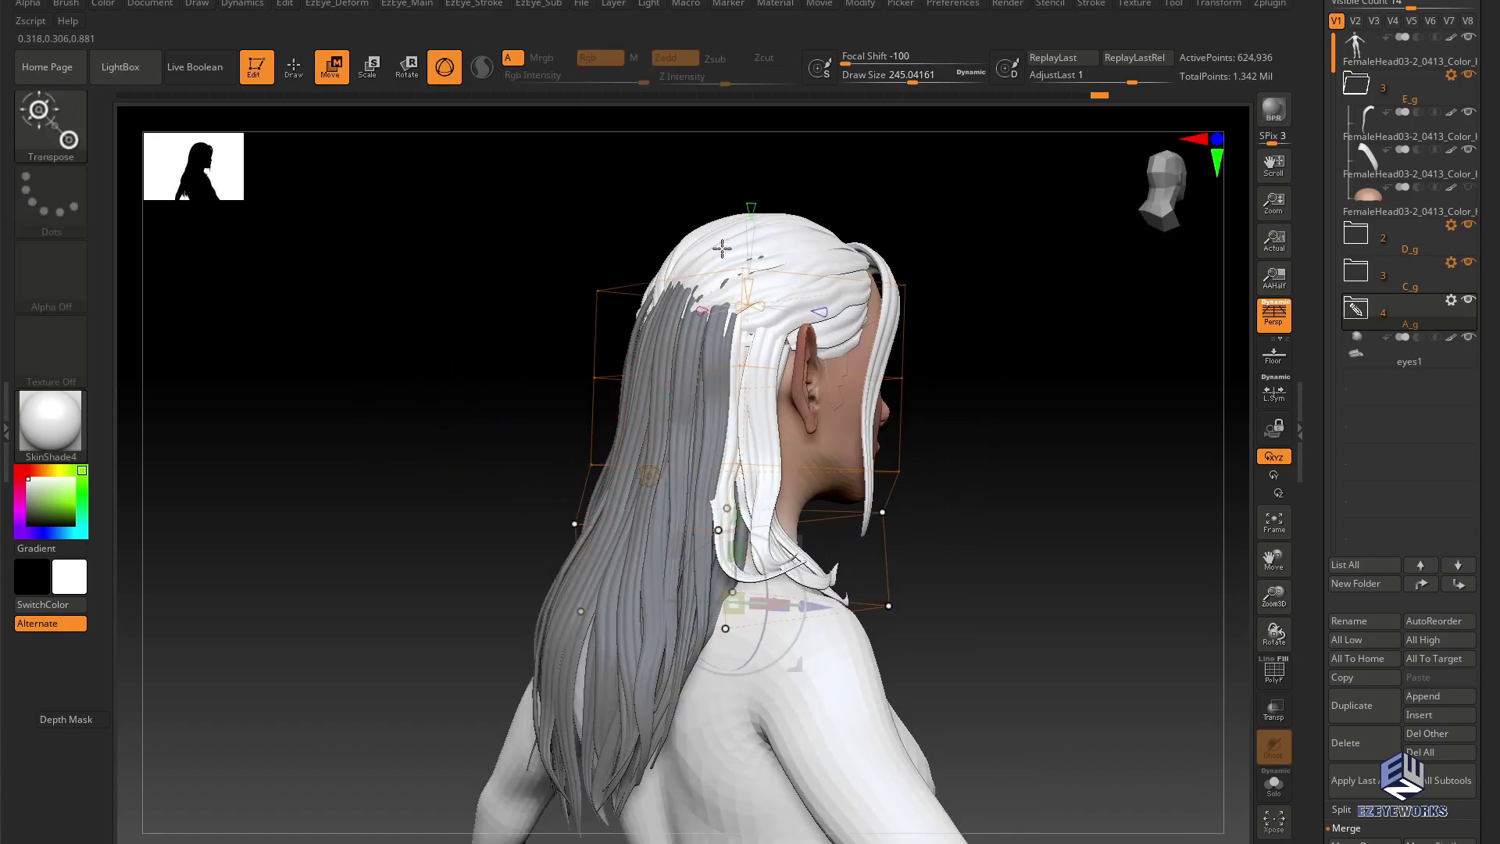
pyautogui.moveTo(476, 312); pyautogui.dragTo(542, 338)
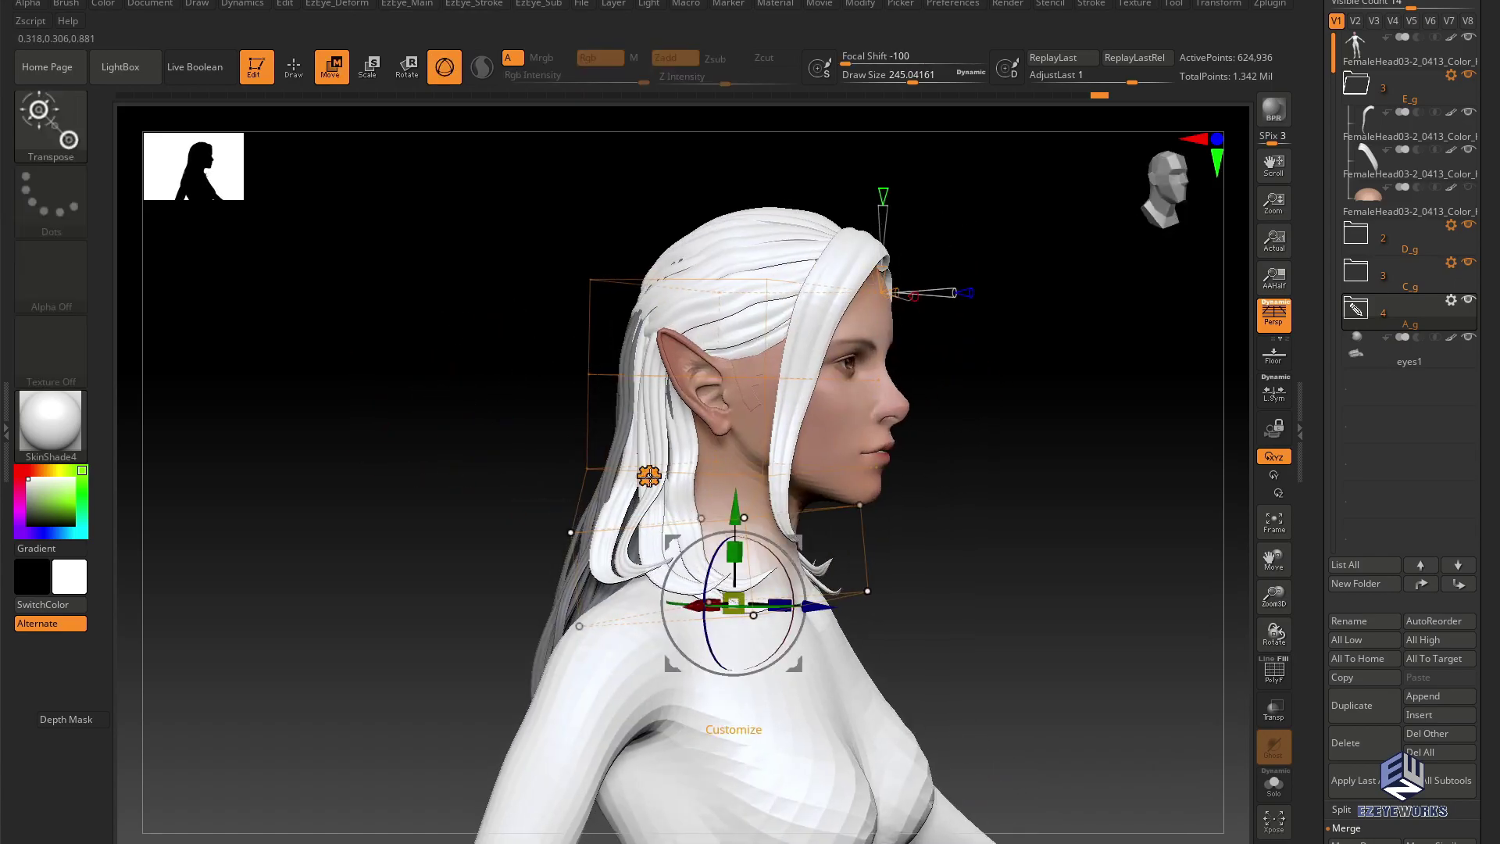
pyautogui.click(649, 476)
pyautogui.click(918, 484)
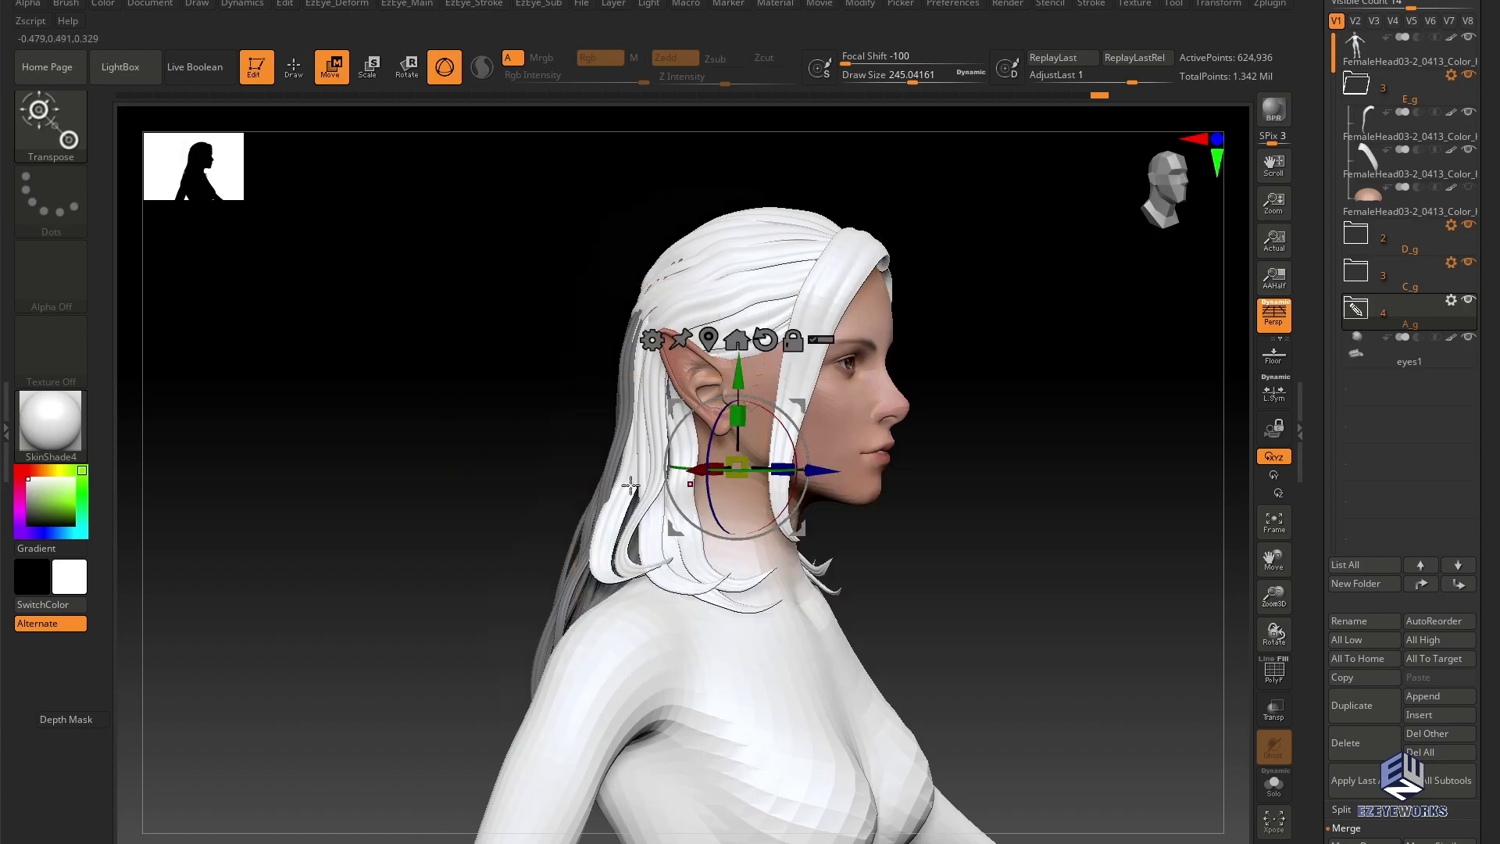
pyautogui.press('q')
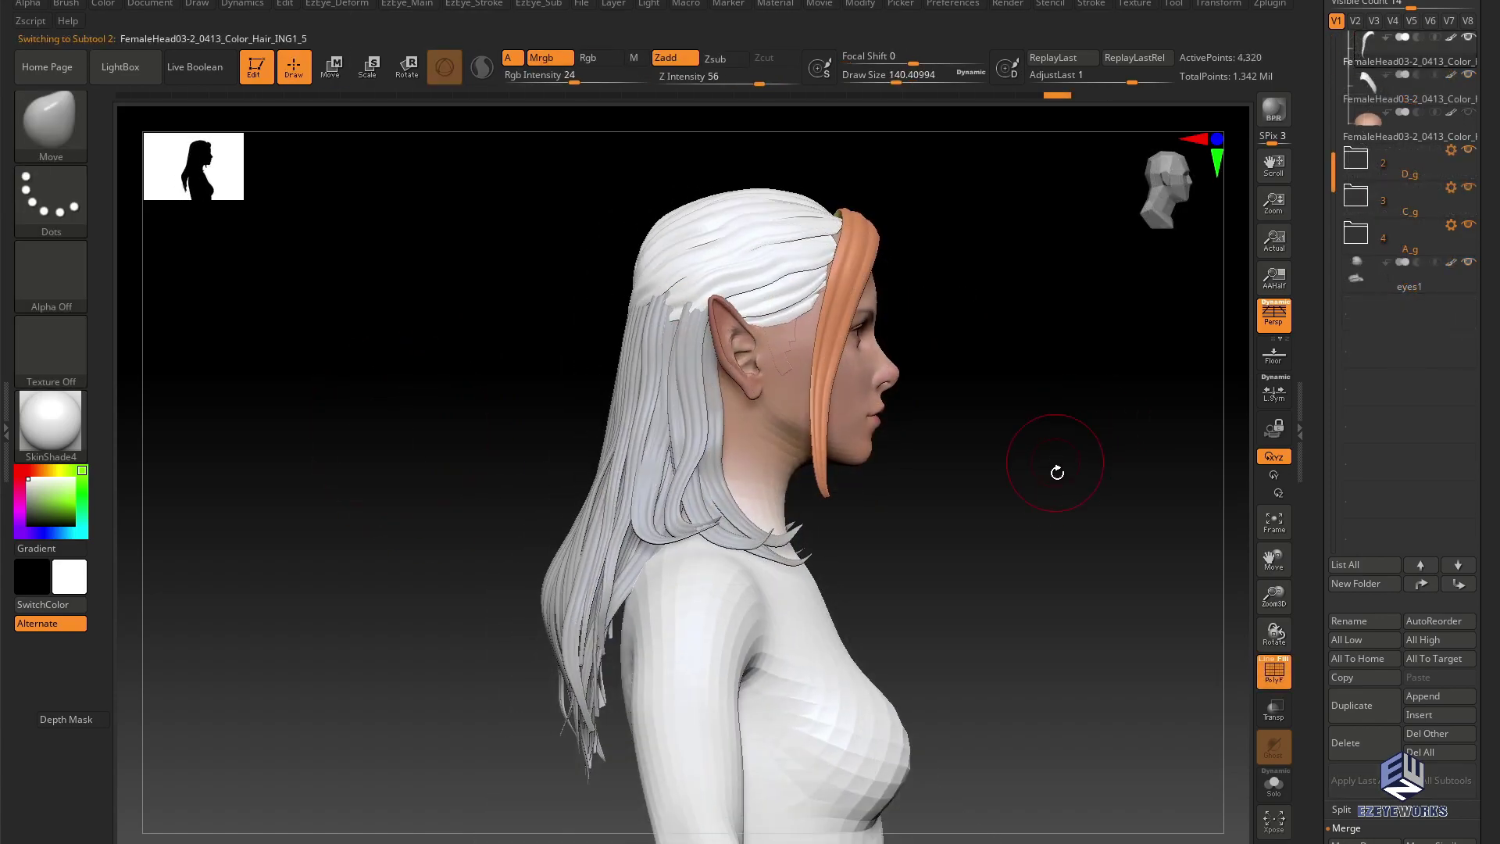
# - Make the long back hair the active subtool again and inspect it from the side and back
pyautogui.moveTo(1056, 472); pyautogui.dragTo(697, 518)
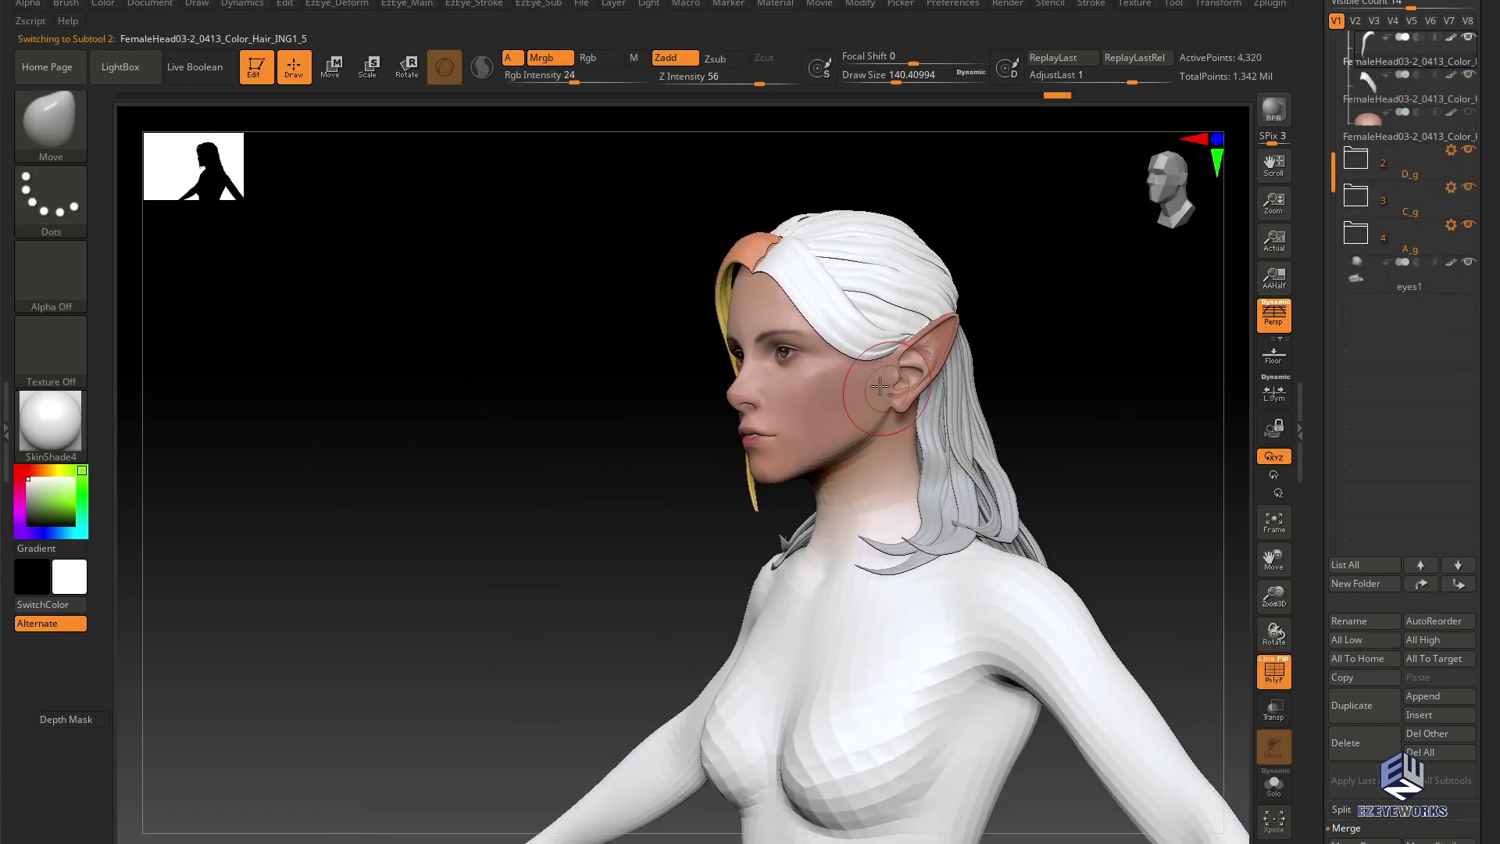
pyautogui.keyDown('alt'); pyautogui.click(843, 415); pyautogui.keyUp('alt')
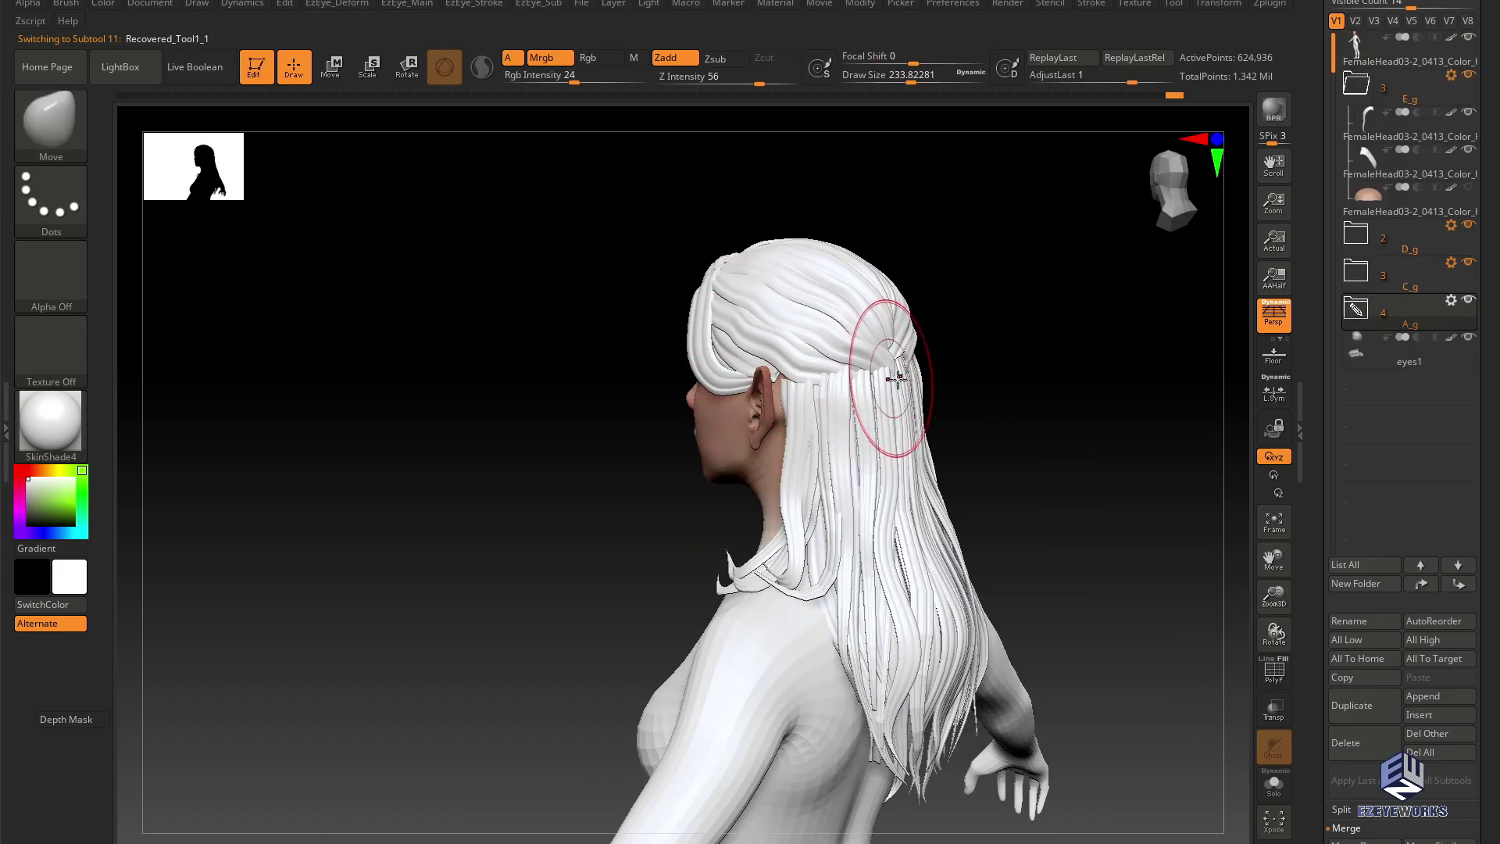
pyautogui.moveTo(1097, 467)
pyautogui.mouseDown()
pyautogui.moveTo(1075, 415)
pyautogui.moveTo(998, 442)
pyautogui.moveTo(998, 472)
pyautogui.moveTo(985, 473)
pyautogui.mouseUp()
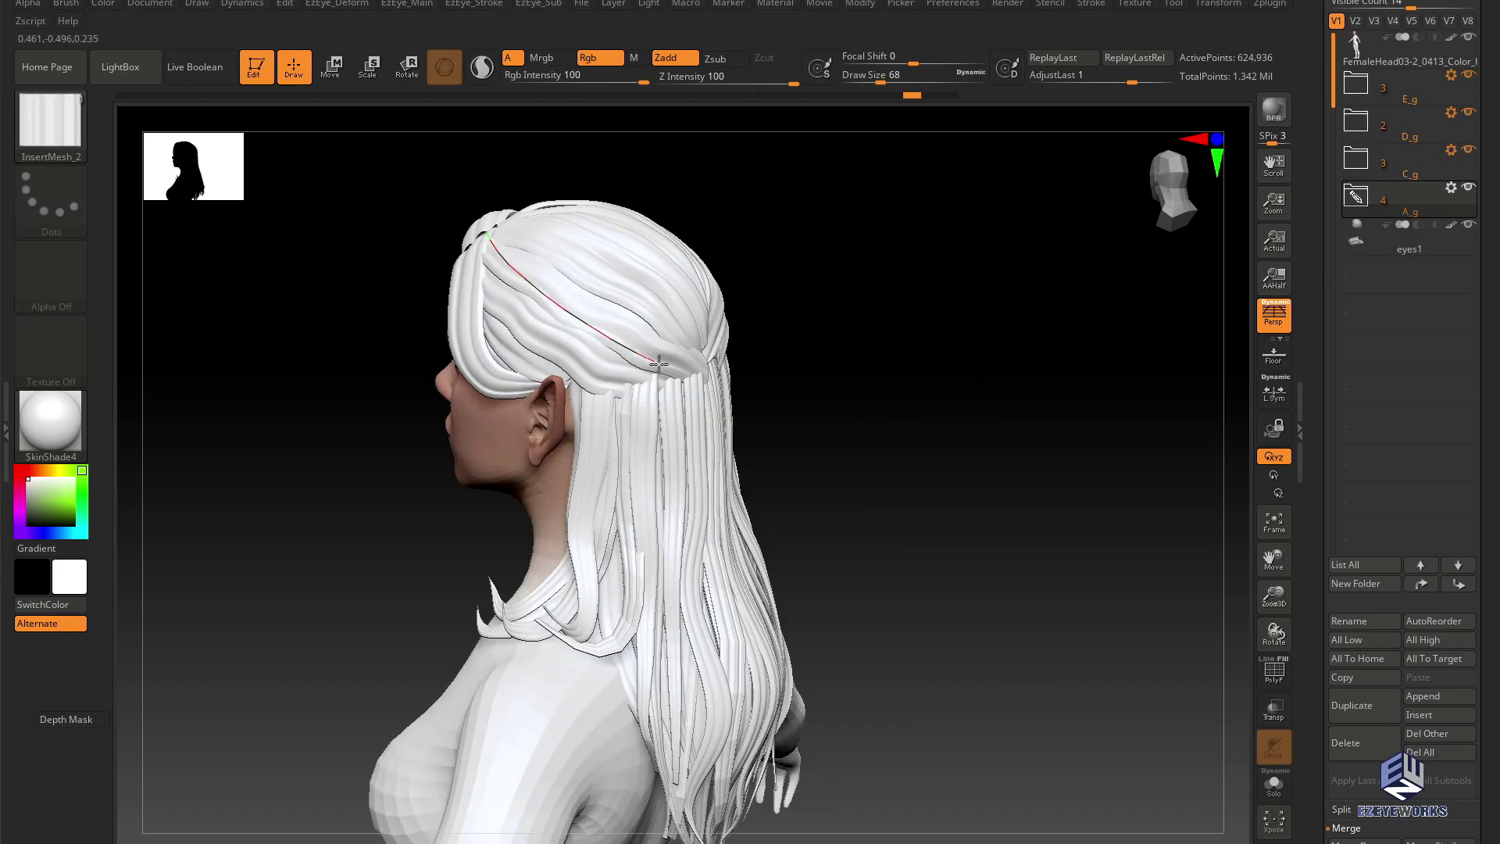
# - Insert a hair strand with the InsertMesh_2 brush at draw size 68, from the front hairline to the back of the head
pyautogui.moveTo(702, 383); pyautogui.dragTo(686, 374)
pyautogui.moveTo(833, 486)
pyautogui.mouseDown()
pyautogui.moveTo(814, 511)
pyautogui.moveTo(754, 508)
pyautogui.moveTo(789, 444)
pyautogui.mouseUp()
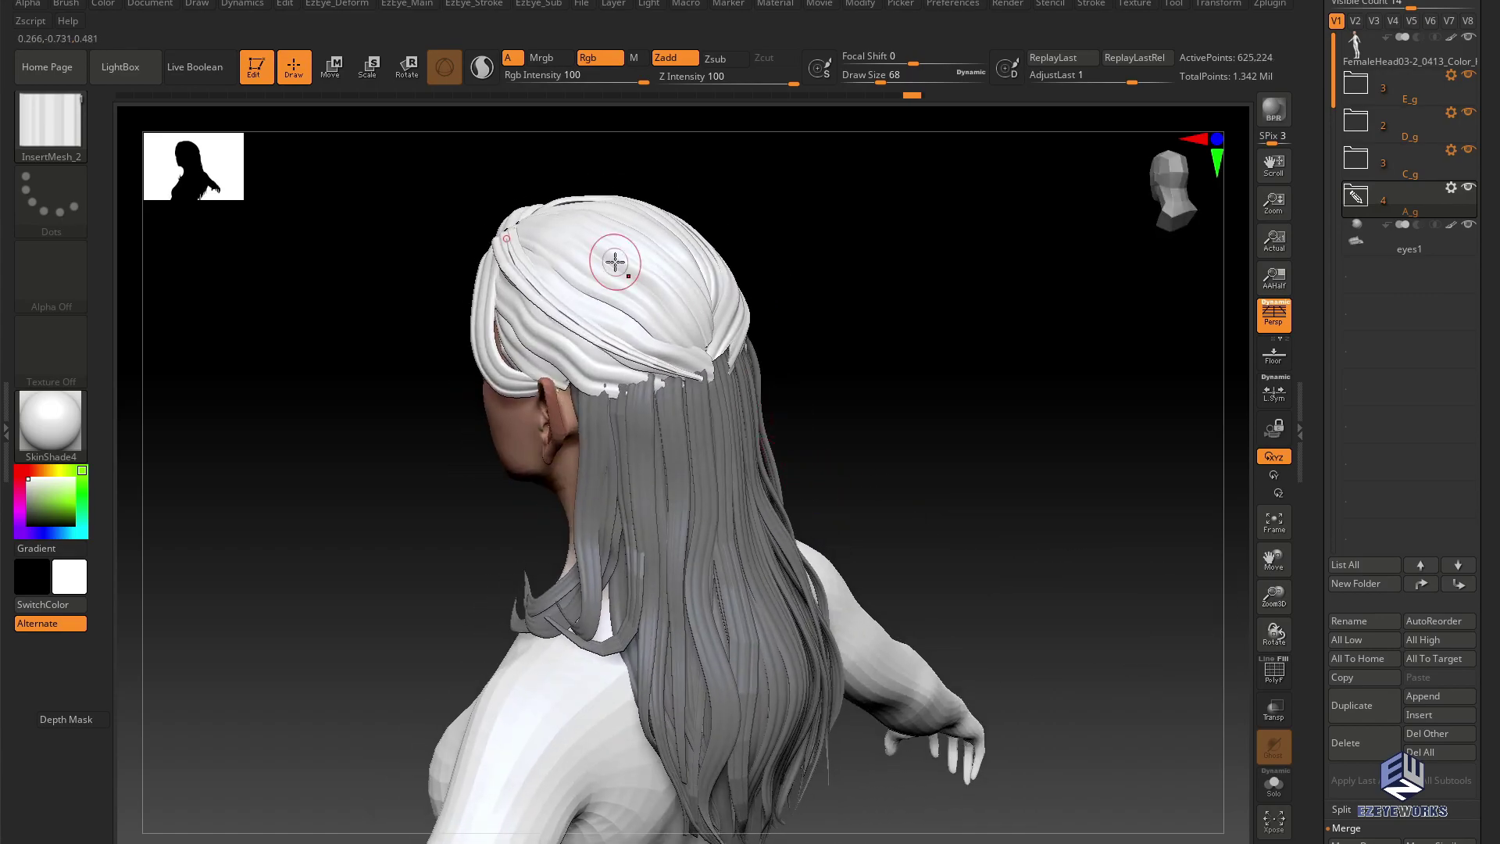
pyautogui.moveTo(774, 306)
pyautogui.mouseDown()
pyautogui.moveTo(944, 382)
pyautogui.moveTo(924, 396)
pyautogui.moveTo(789, 368)
pyautogui.mouseUp()
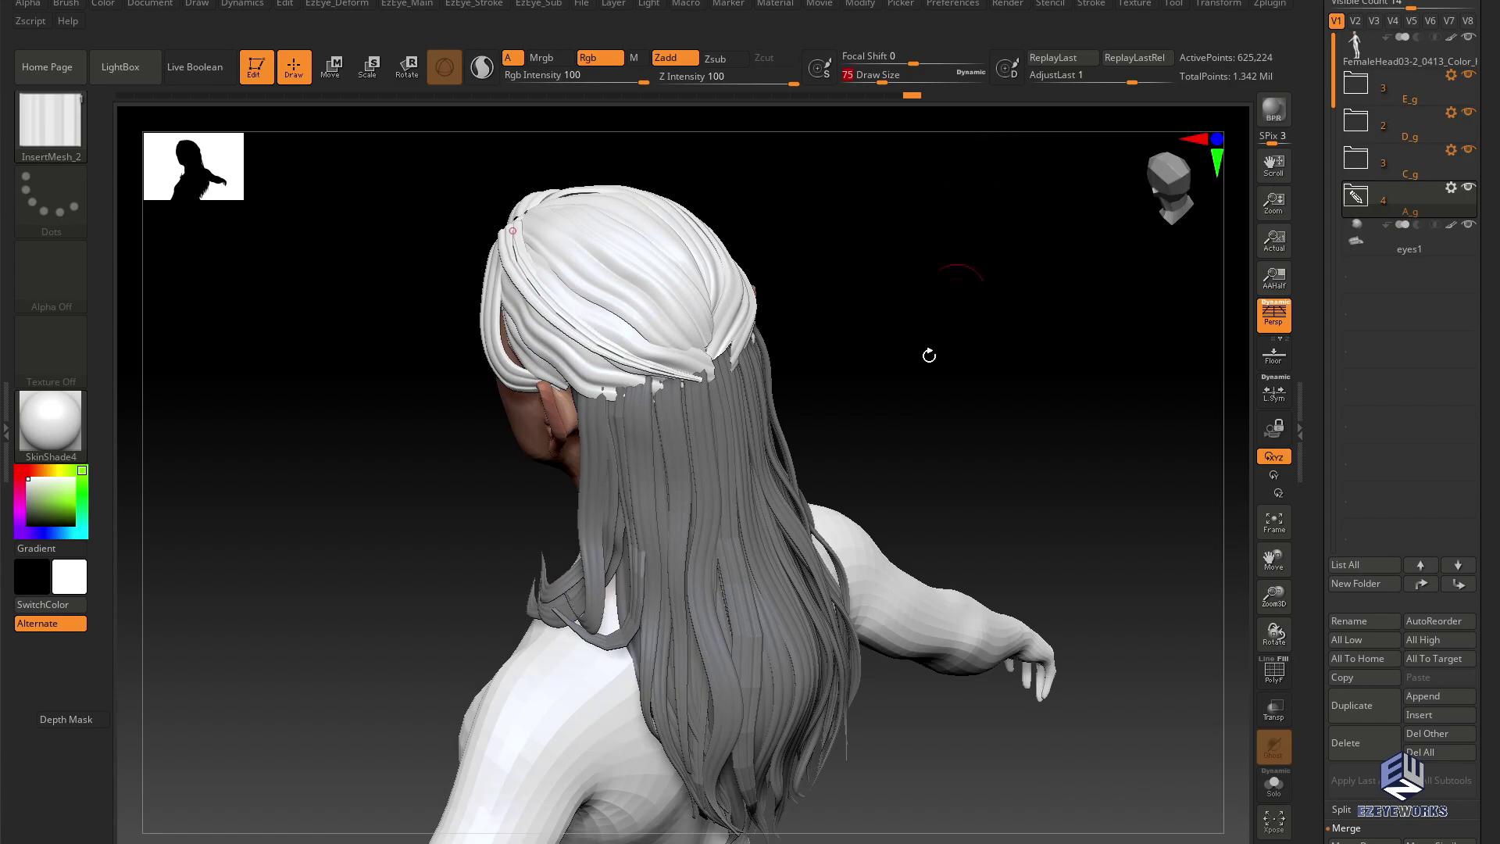
# - Rework the inserted strand running from the left hairline to the back of the head with a draw size of 64
pyautogui.moveTo(929, 356); pyautogui.dragTo(563, 315)
pyautogui.click(602, 331)
pyautogui.moveTo(761, 355); pyautogui.dragTo(890, 386)
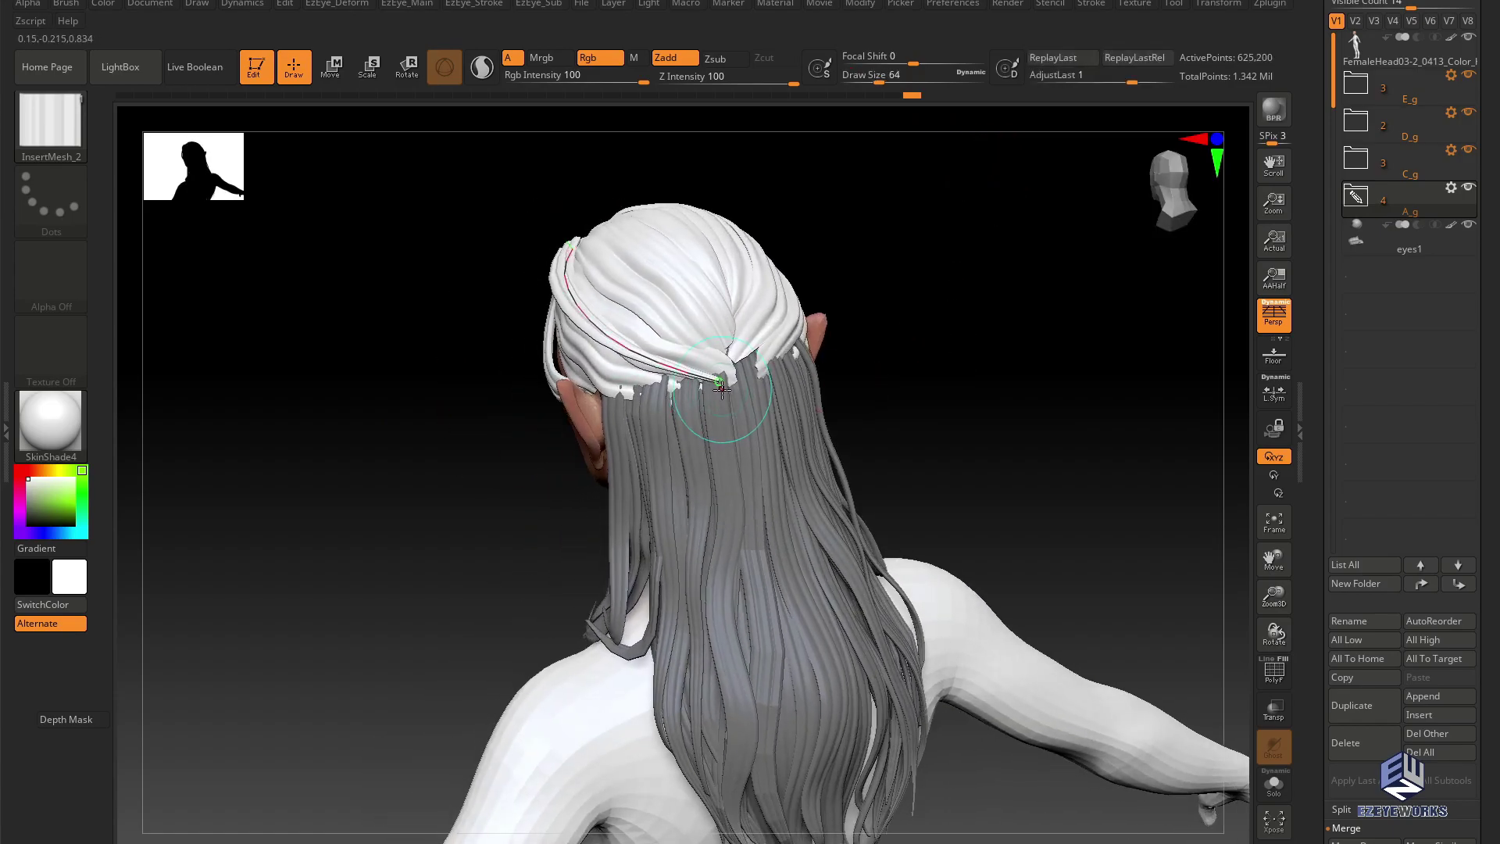
# - Extend the inserted strand from the back of the head down over the long hair and widen it with a draw size of 75
pyautogui.moveTo(904, 396); pyautogui.dragTo(1016, 471)
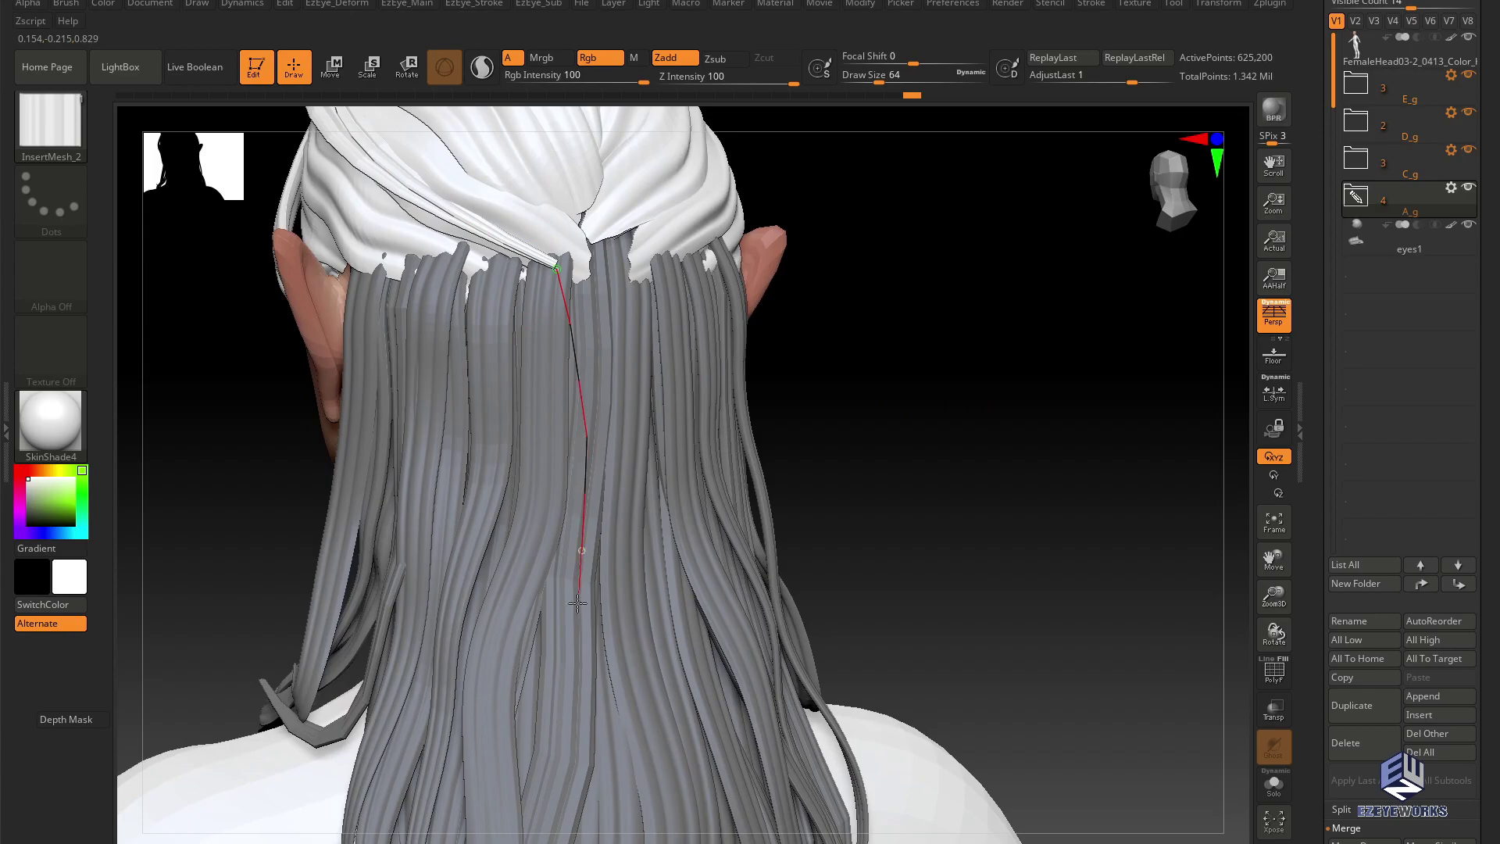
pyautogui.moveTo(562, 764); pyautogui.dragTo(561, 765)
pyautogui.moveTo(985, 431)
pyautogui.keyDown('alt'); pyautogui.mouseDown()
pyautogui.moveTo(995, 324)
pyautogui.moveTo(866, 320)
pyautogui.moveTo(924, 318)
pyautogui.moveTo(771, 295)
pyautogui.moveTo(746, 262)
pyautogui.mouseUp(); pyautogui.keyUp('alt')
pyautogui.keyDown('alt'); pyautogui.moveTo(850, 279); pyautogui.dragTo(979, 531); pyautogui.keyUp('alt')
pyautogui.moveTo(1085, 348); pyautogui.dragTo(1015, 401)
pyautogui.click(492, 459)
pyautogui.moveTo(492, 459); pyautogui.dragTo(442, 428)
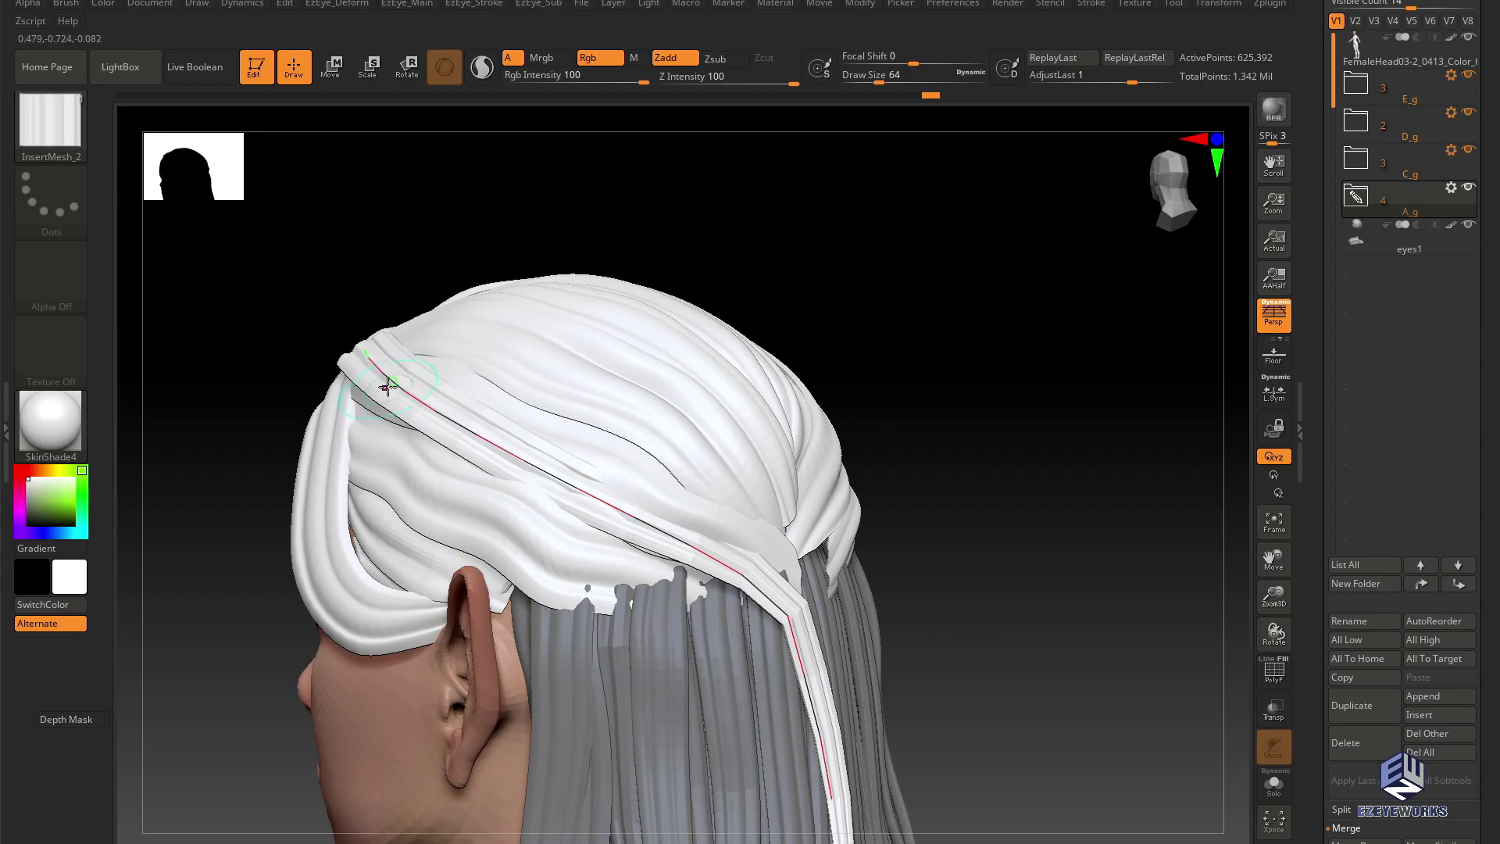
pyautogui.moveTo(385, 386); pyautogui.dragTo(408, 378)
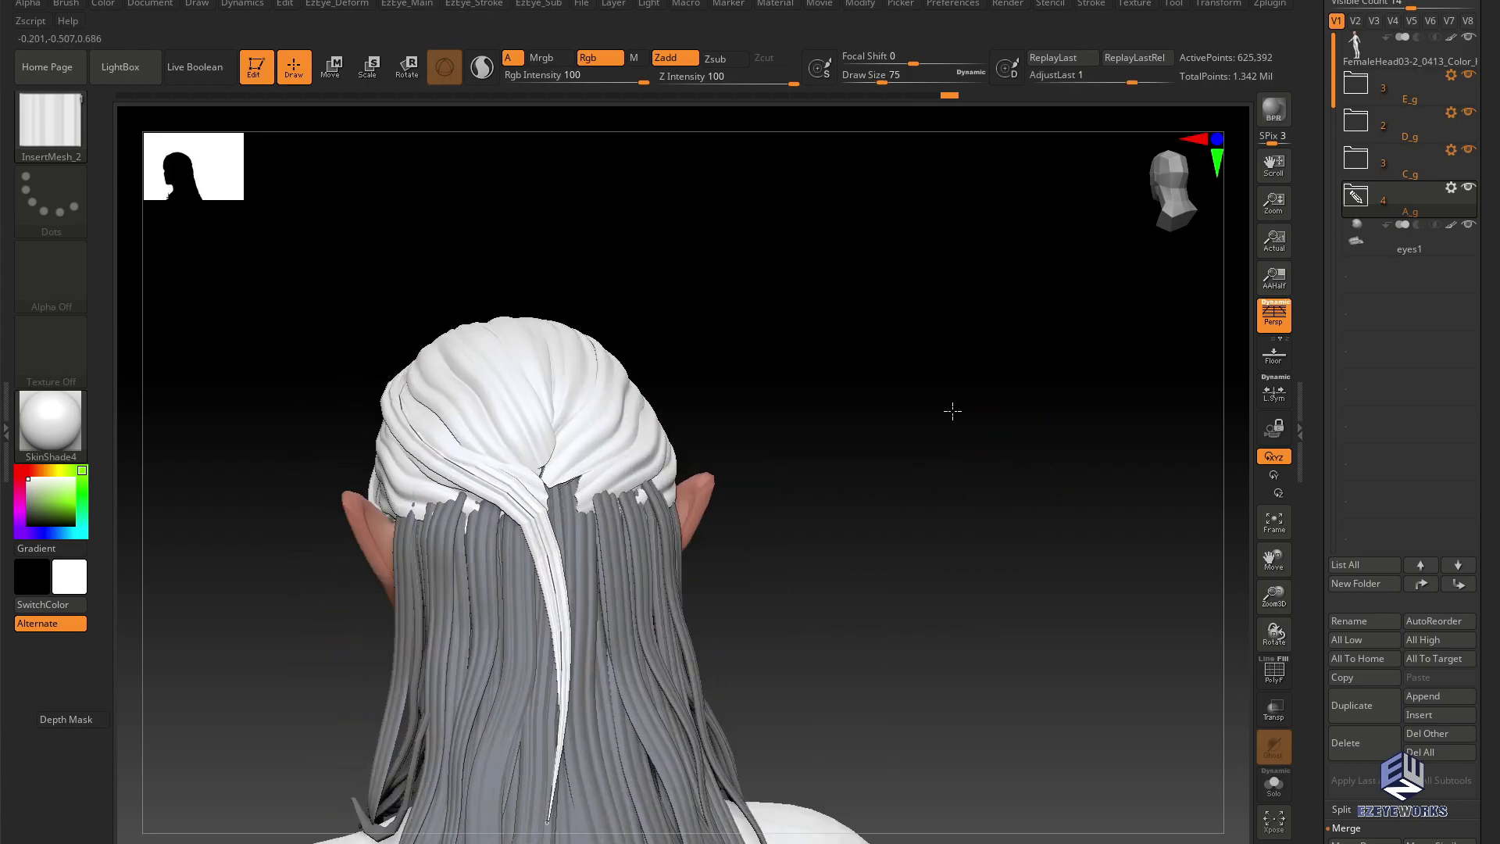
# - Split the newly inserted strand into its own subtool with Split Masked Points
pyautogui.moveTo(974, 409); pyautogui.dragTo(916, 435)
pyautogui.press('2')
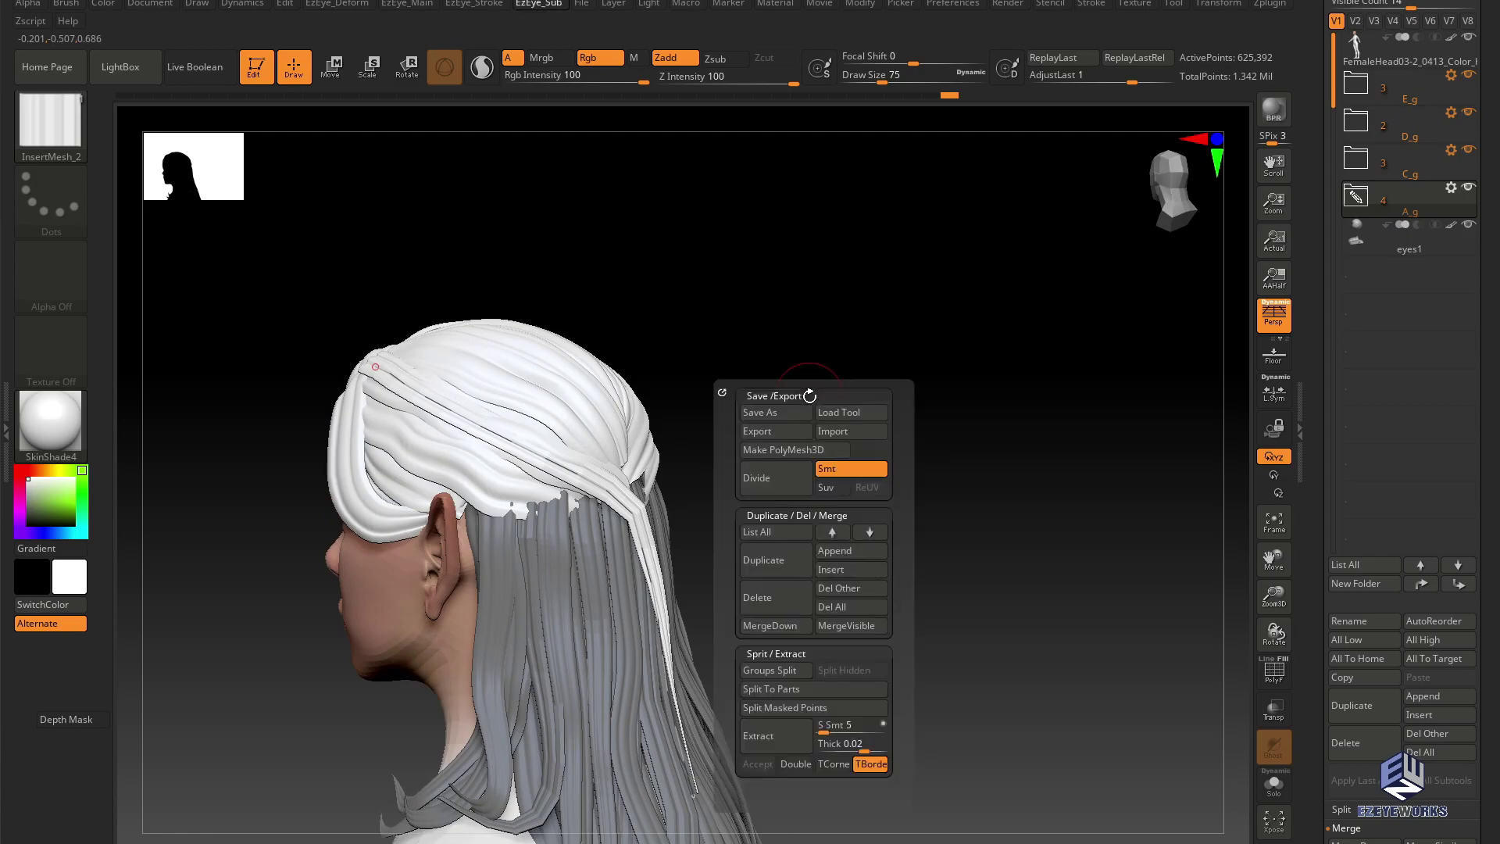
pyautogui.click(802, 708)
pyautogui.moveTo(744, 422); pyautogui.dragTo(970, 488)
pyautogui.hotkey('shift', 'f')
pyautogui.hotkey('shift', 'f')
pyautogui.moveTo(378, 482); pyautogui.dragTo(461, 479)
# - Fit the split strand to the head with the Move brush at draw size 222.86801, with the polyframe displayed
pyautogui.press('b')
pyautogui.press('m')
pyautogui.press('v')
pyautogui.moveTo(814, 469)
pyautogui.mouseDown()
pyautogui.moveTo(778, 474)
pyautogui.moveTo(825, 457)
pyautogui.mouseUp()
pyautogui.press('space')
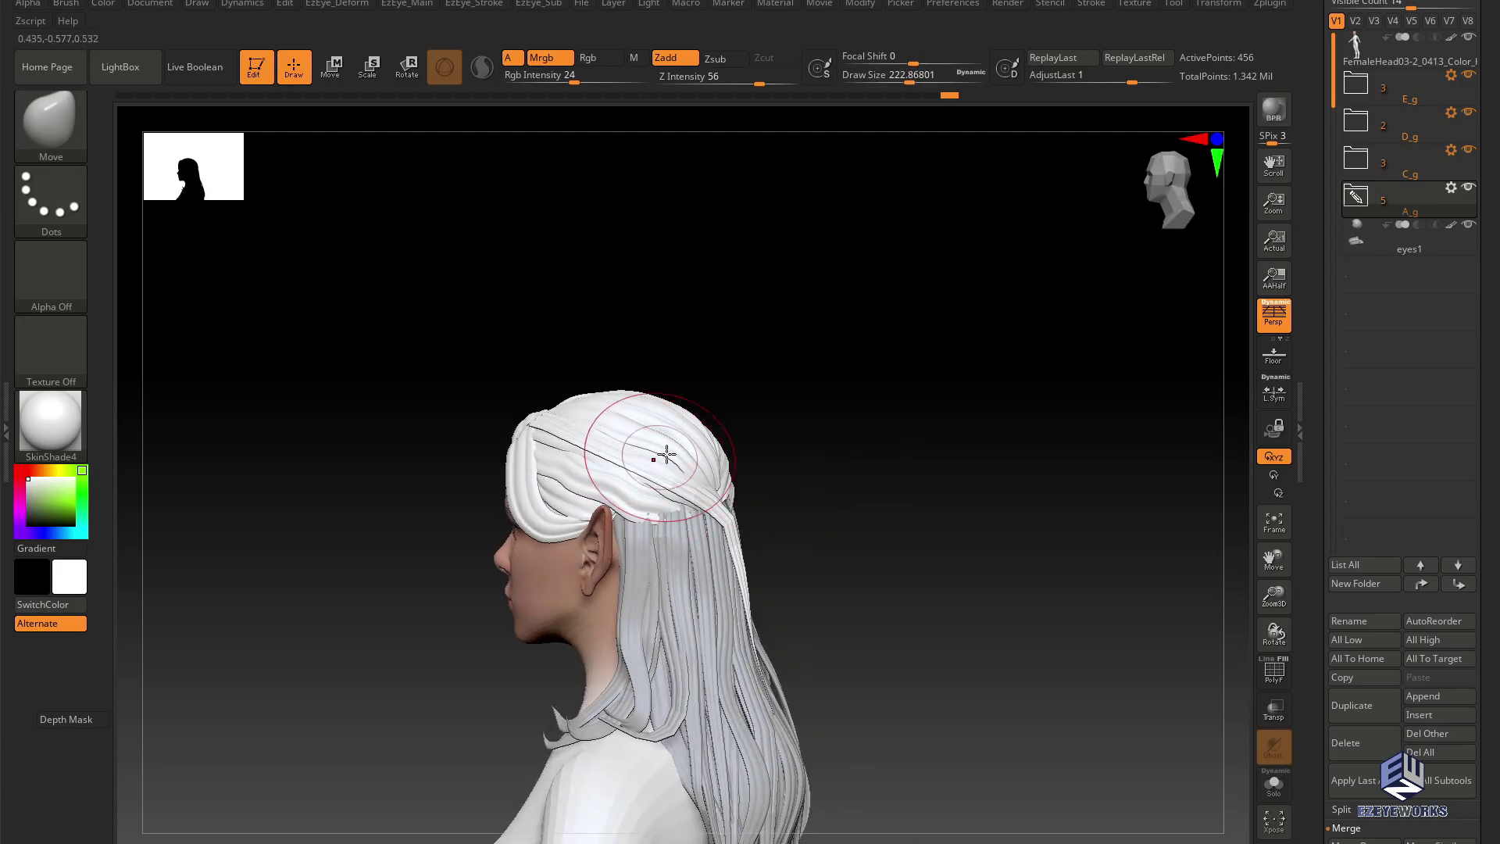
pyautogui.hotkey('shift', 'f')
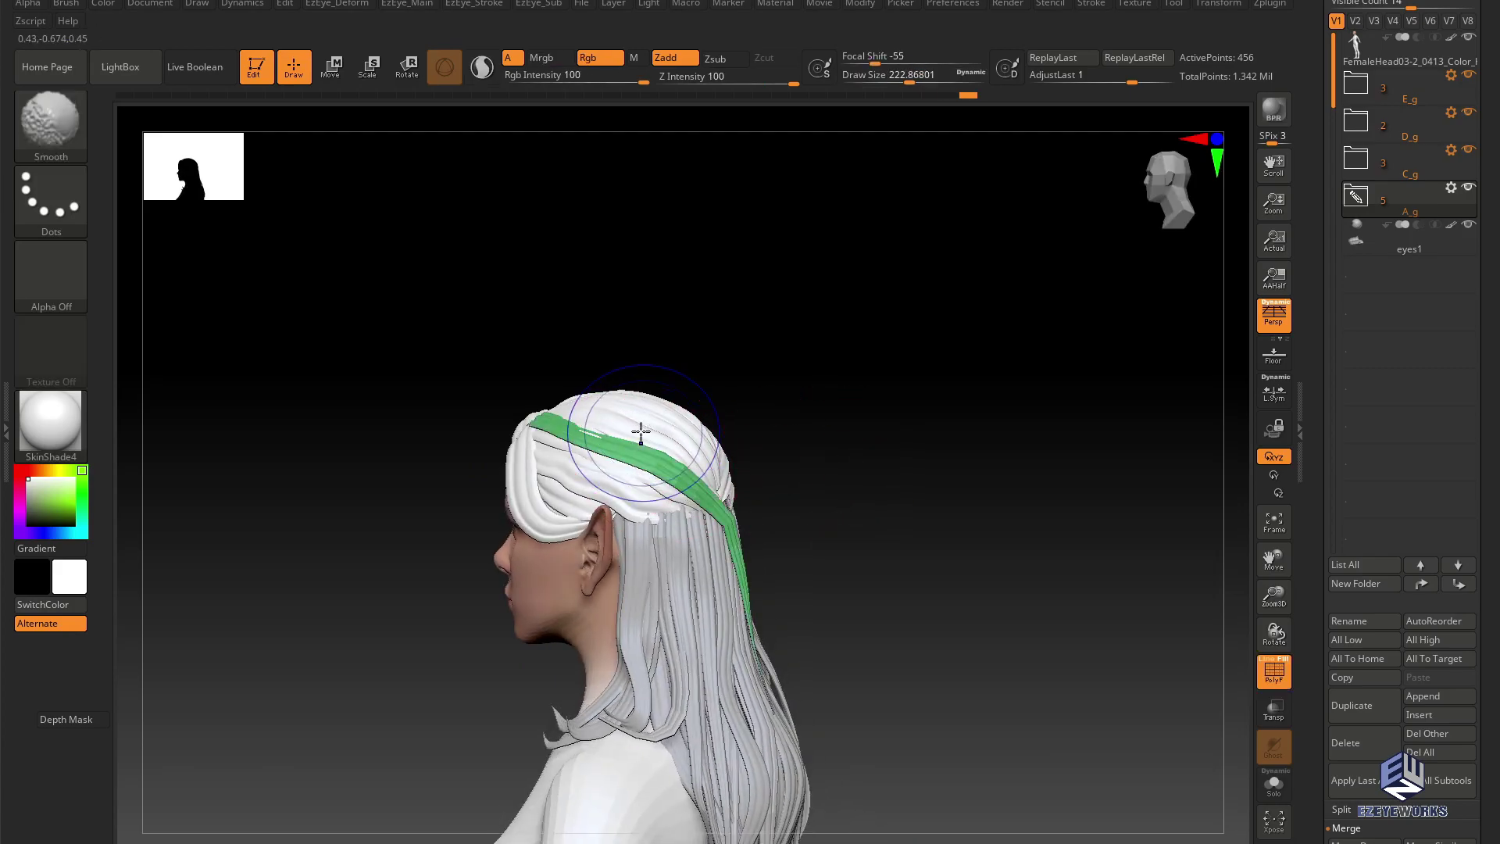
pyautogui.moveTo(817, 442)
pyautogui.mouseDown()
pyautogui.moveTo(875, 469)
pyautogui.moveTo(804, 492)
pyautogui.moveTo(297, 395)
pyautogui.moveTo(322, 451)
pyautogui.mouseUp()
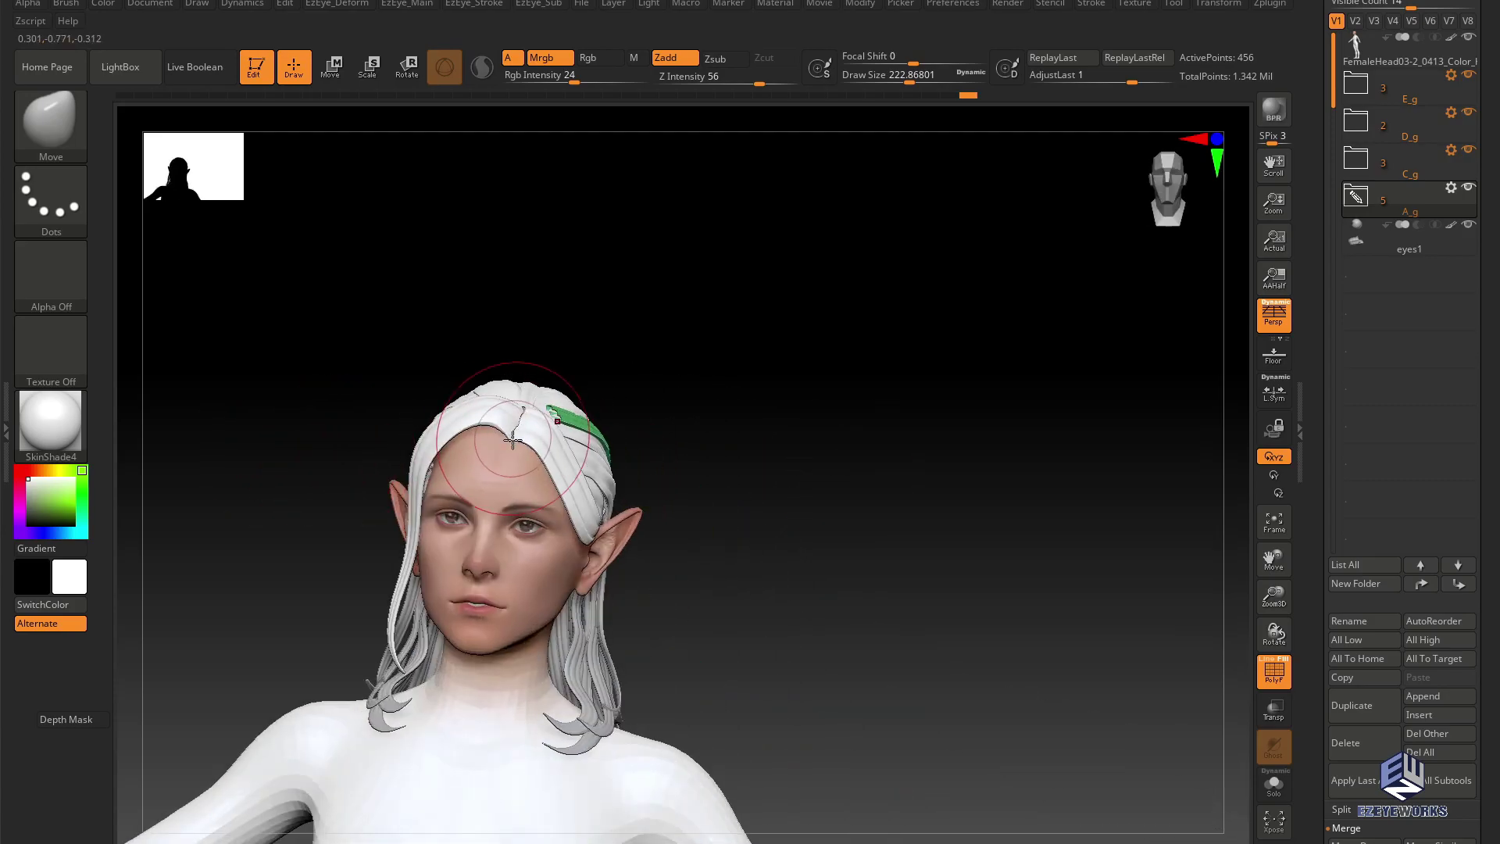
pyautogui.keyDown('alt'); pyautogui.moveTo(770, 400); pyautogui.dragTo(840, 417); pyautogui.keyUp('alt')
pyautogui.moveTo(866, 492); pyautogui.dragTo(813, 462)
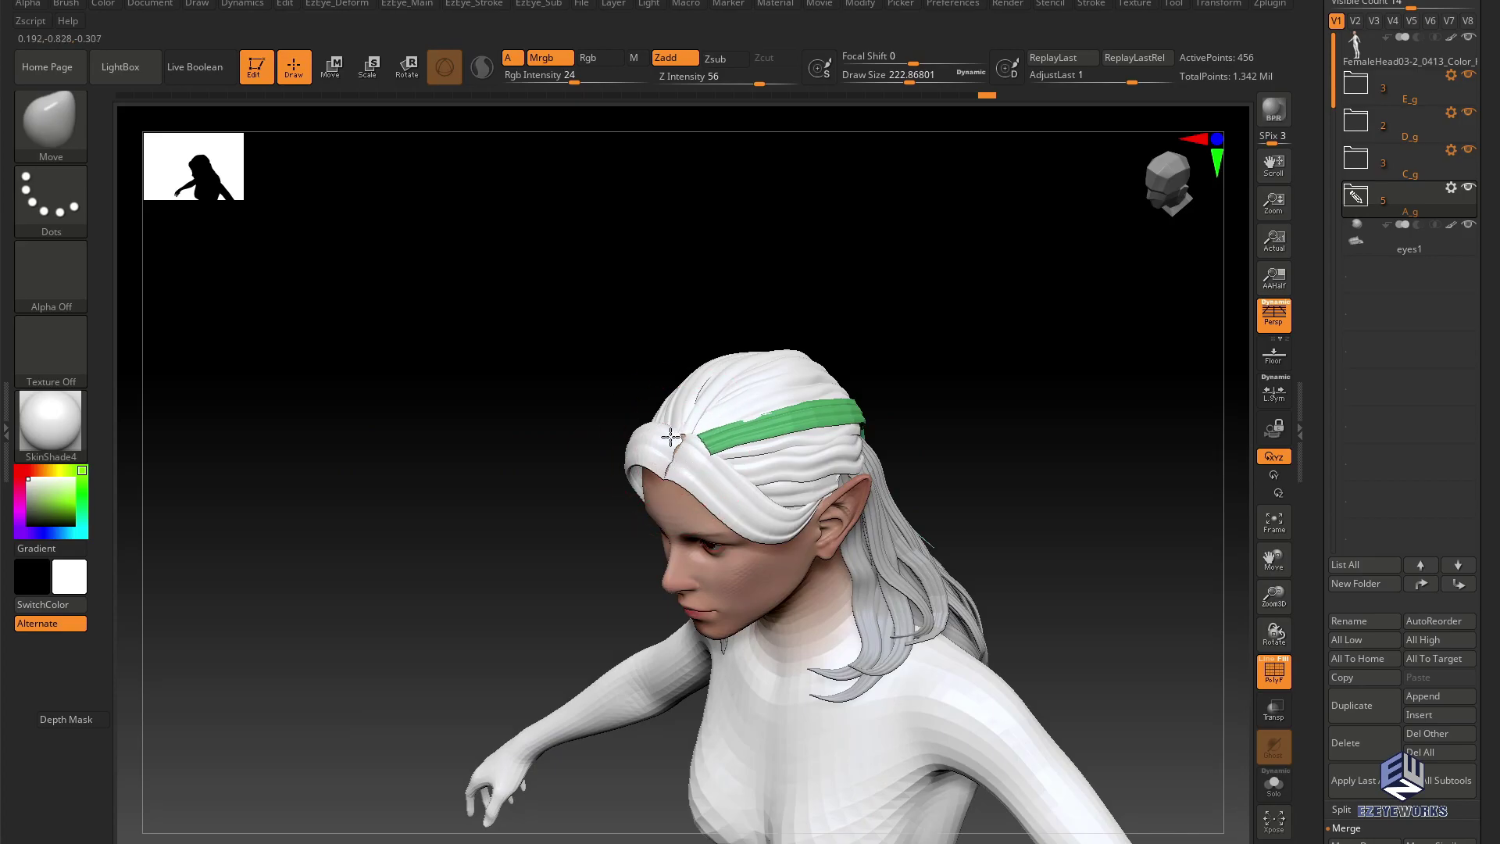
pyautogui.moveTo(520, 447); pyautogui.dragTo(564, 505)
pyautogui.moveTo(676, 449); pyautogui.dragTo(681, 430)
pyautogui.moveTo(737, 491); pyautogui.dragTo(748, 483)
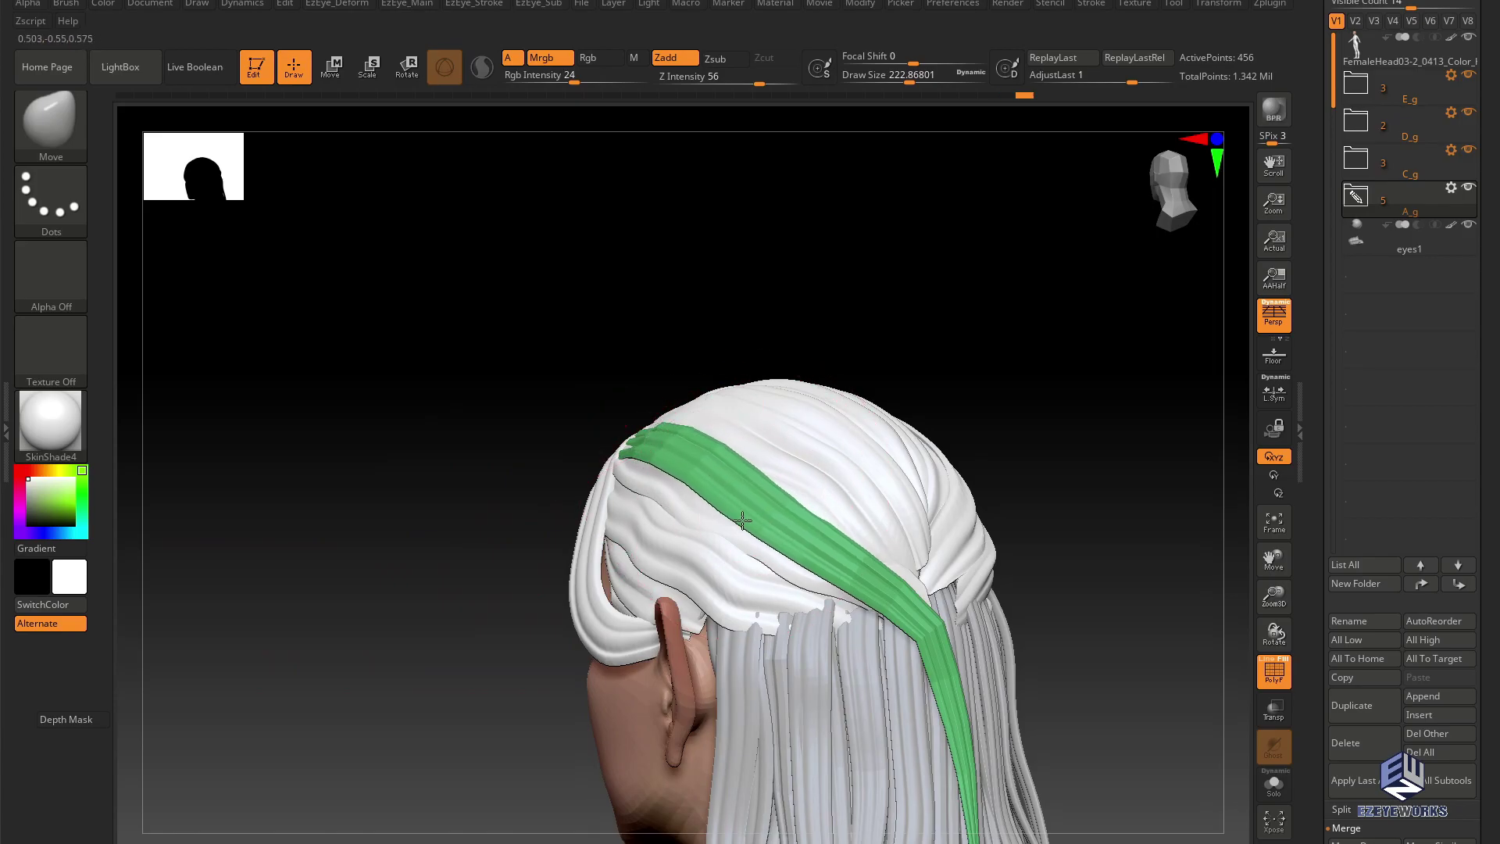
# - Shape the strand's front end along the left hairline with the Move brush at draw sizes from 112 to 132
pyautogui.moveTo(446, 489); pyautogui.dragTo(510, 490)
pyautogui.press('space')
pyautogui.moveTo(521, 432); pyautogui.dragTo(498, 433)
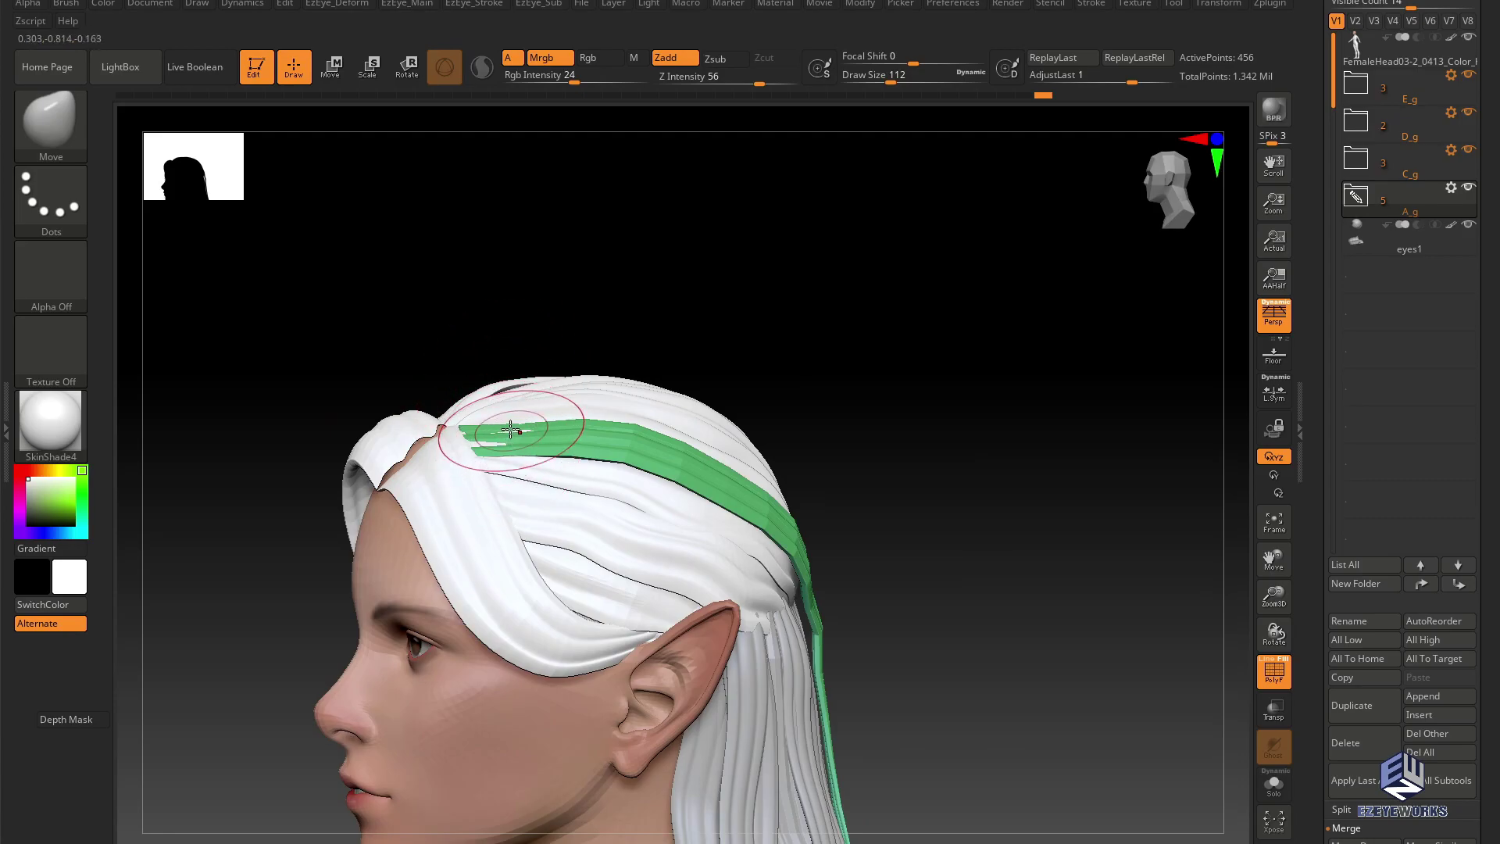
pyautogui.moveTo(484, 430)
pyautogui.mouseDown()
pyautogui.moveTo(471, 417)
pyautogui.moveTo(457, 460)
pyautogui.mouseUp()
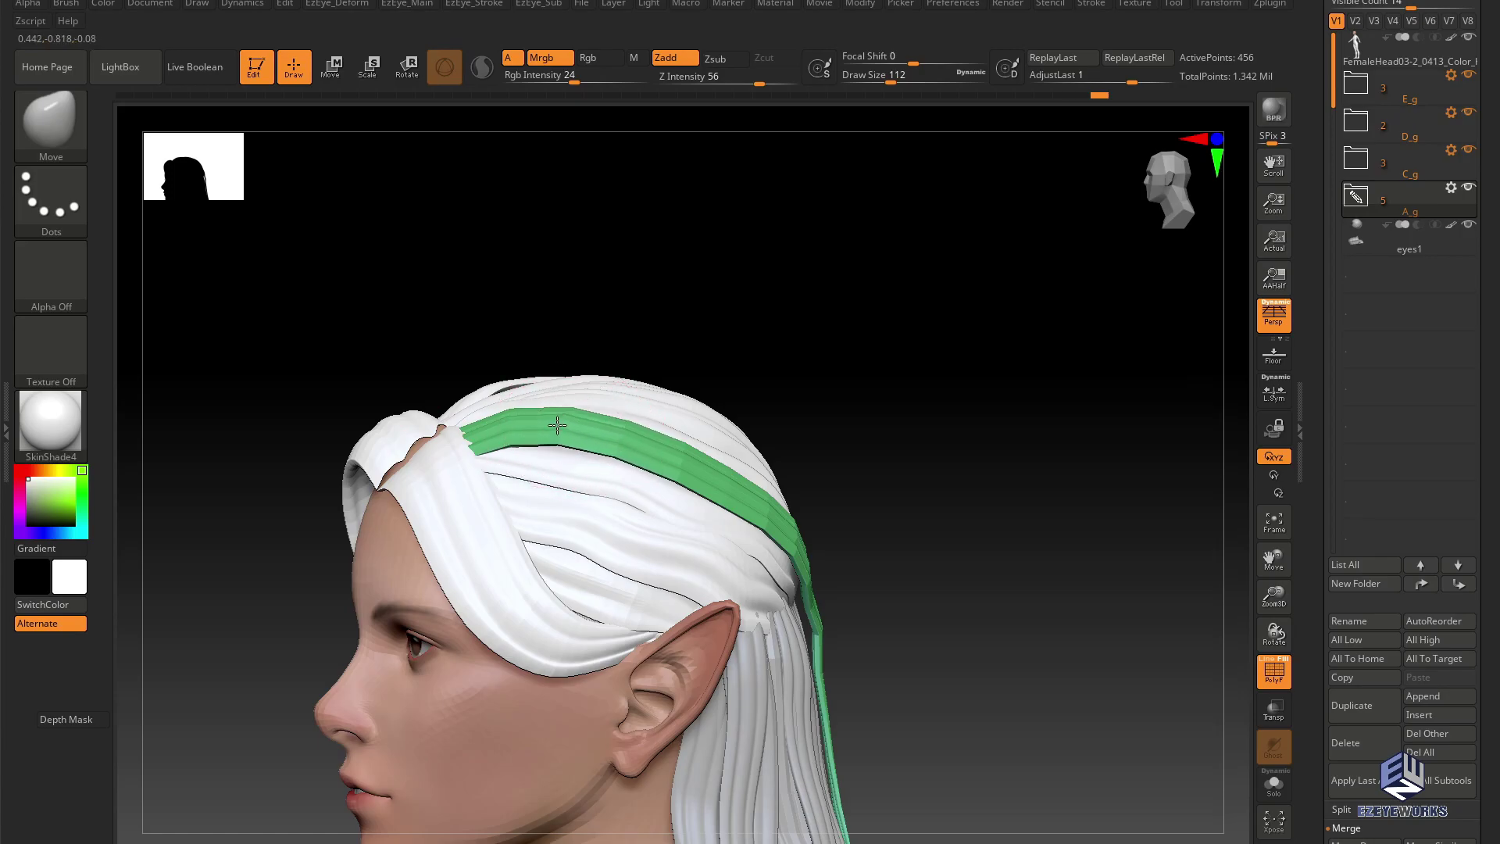
pyautogui.moveTo(557, 425); pyautogui.dragTo(560, 428)
pyautogui.moveTo(891, 415); pyautogui.dragTo(734, 438)
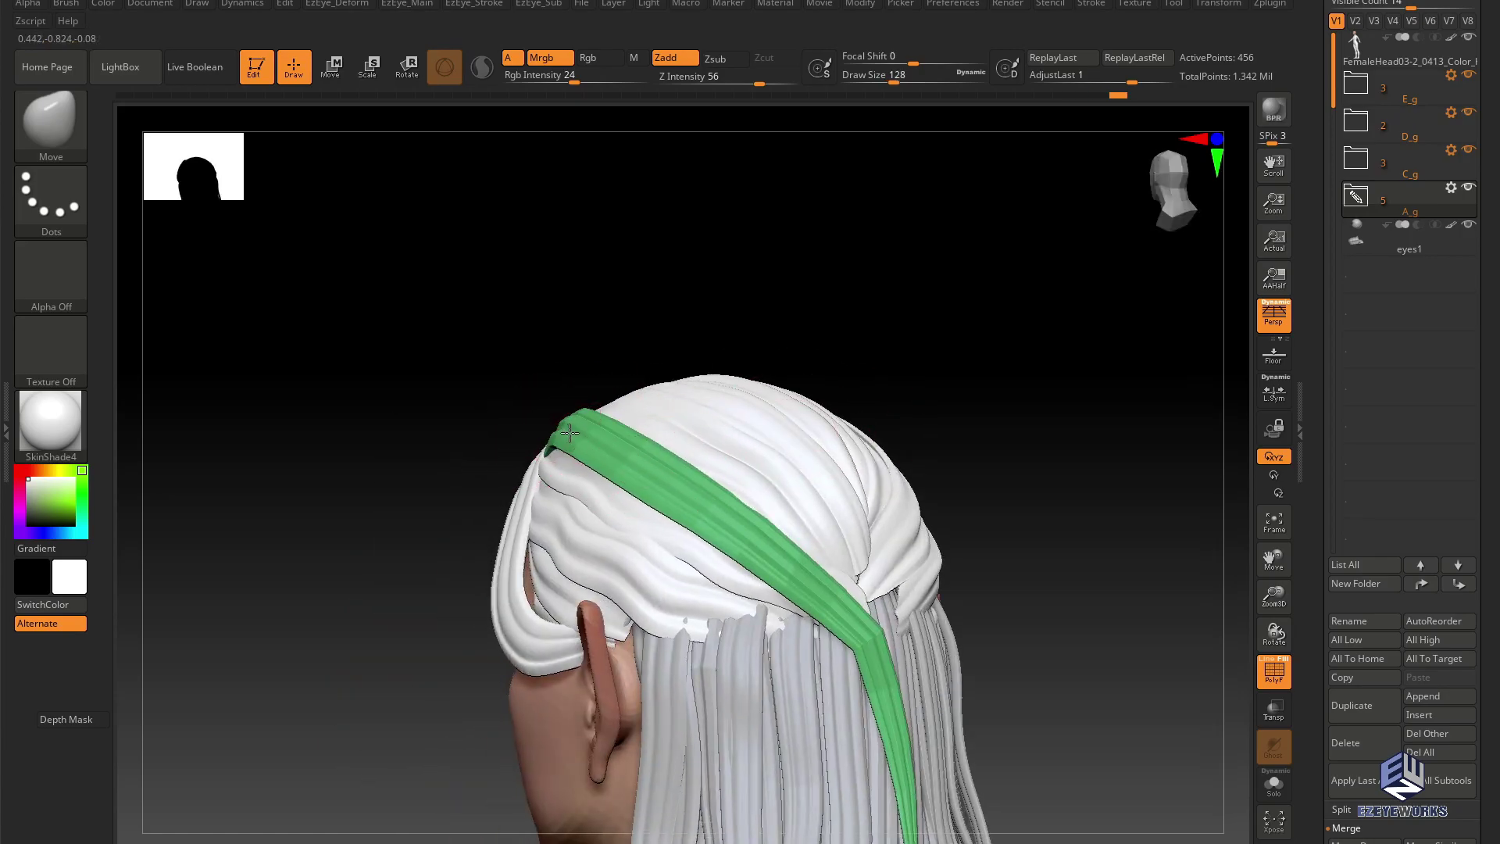
pyautogui.moveTo(534, 428); pyautogui.dragTo(570, 423)
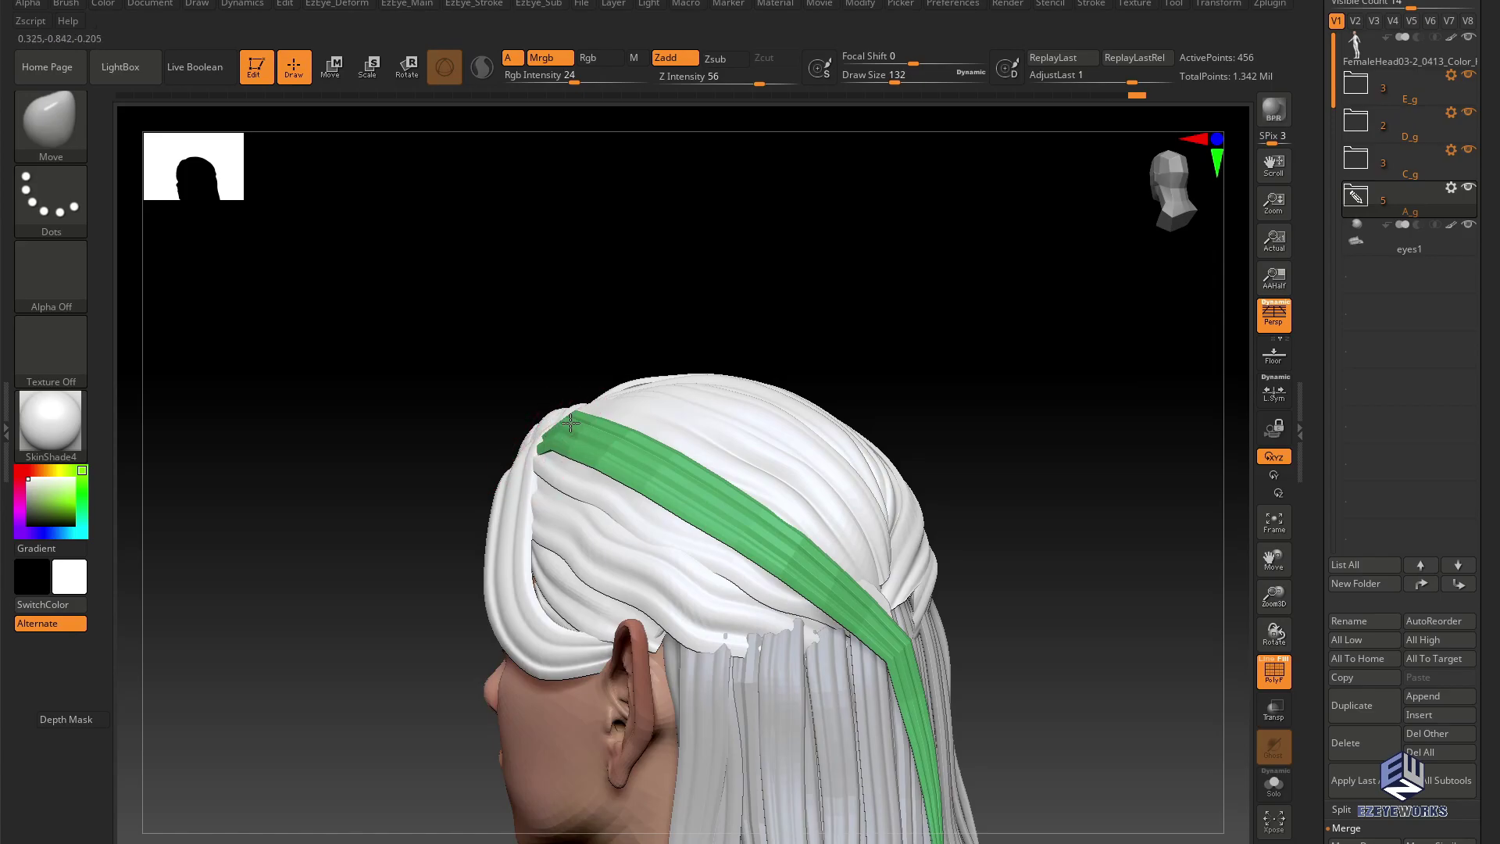
pyautogui.moveTo(463, 396)
pyautogui.mouseDown()
pyautogui.moveTo(552, 401)
pyautogui.moveTo(479, 400)
pyautogui.mouseUp()
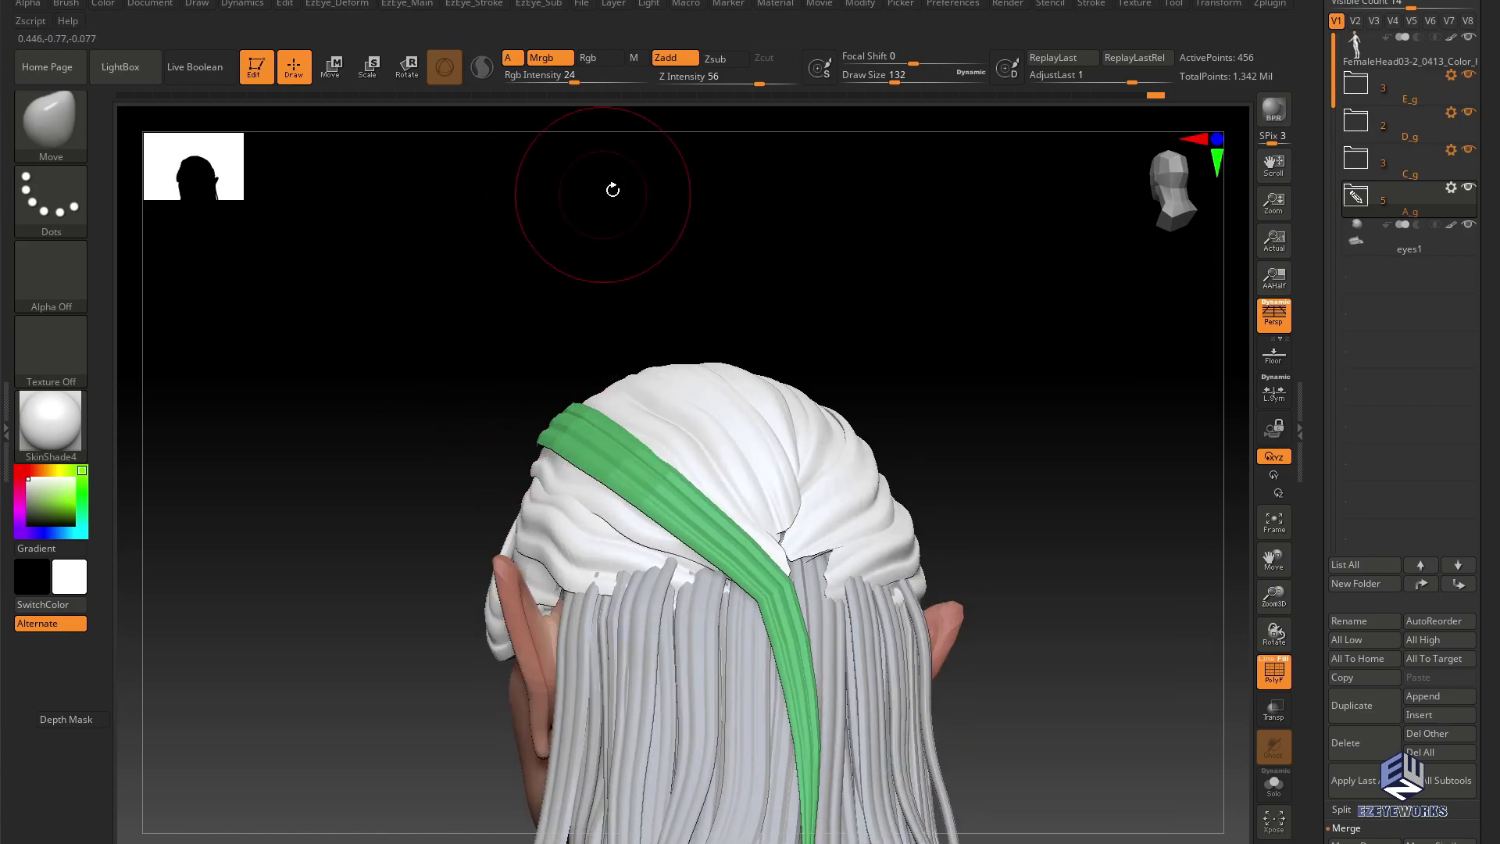
# - Pull the strand's bend at the back of the head toward the central gathering point with the Move brush at draw size 132
pyautogui.keyDown('alt'); pyautogui.moveTo(1018, 552); pyautogui.dragTo(1008, 491); pyautogui.keyUp('alt')
pyautogui.keyDown('shift'); pyautogui.moveTo(1008, 490); pyautogui.dragTo(1004, 435); pyautogui.keyUp('shift')
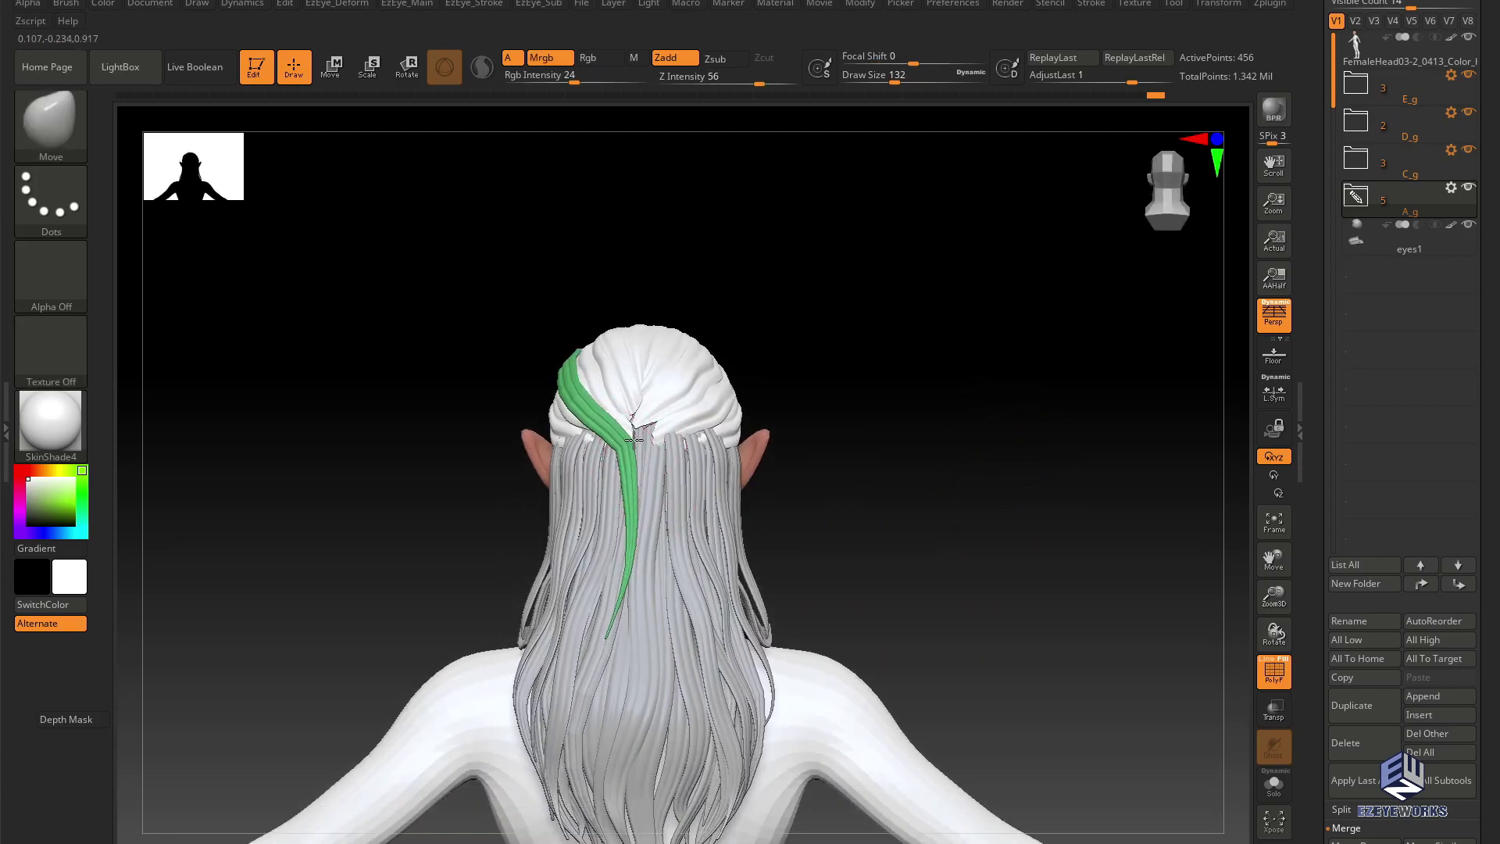
pyautogui.moveTo(641, 440); pyautogui.dragTo(635, 423)
pyautogui.moveTo(639, 477); pyautogui.dragTo(621, 485)
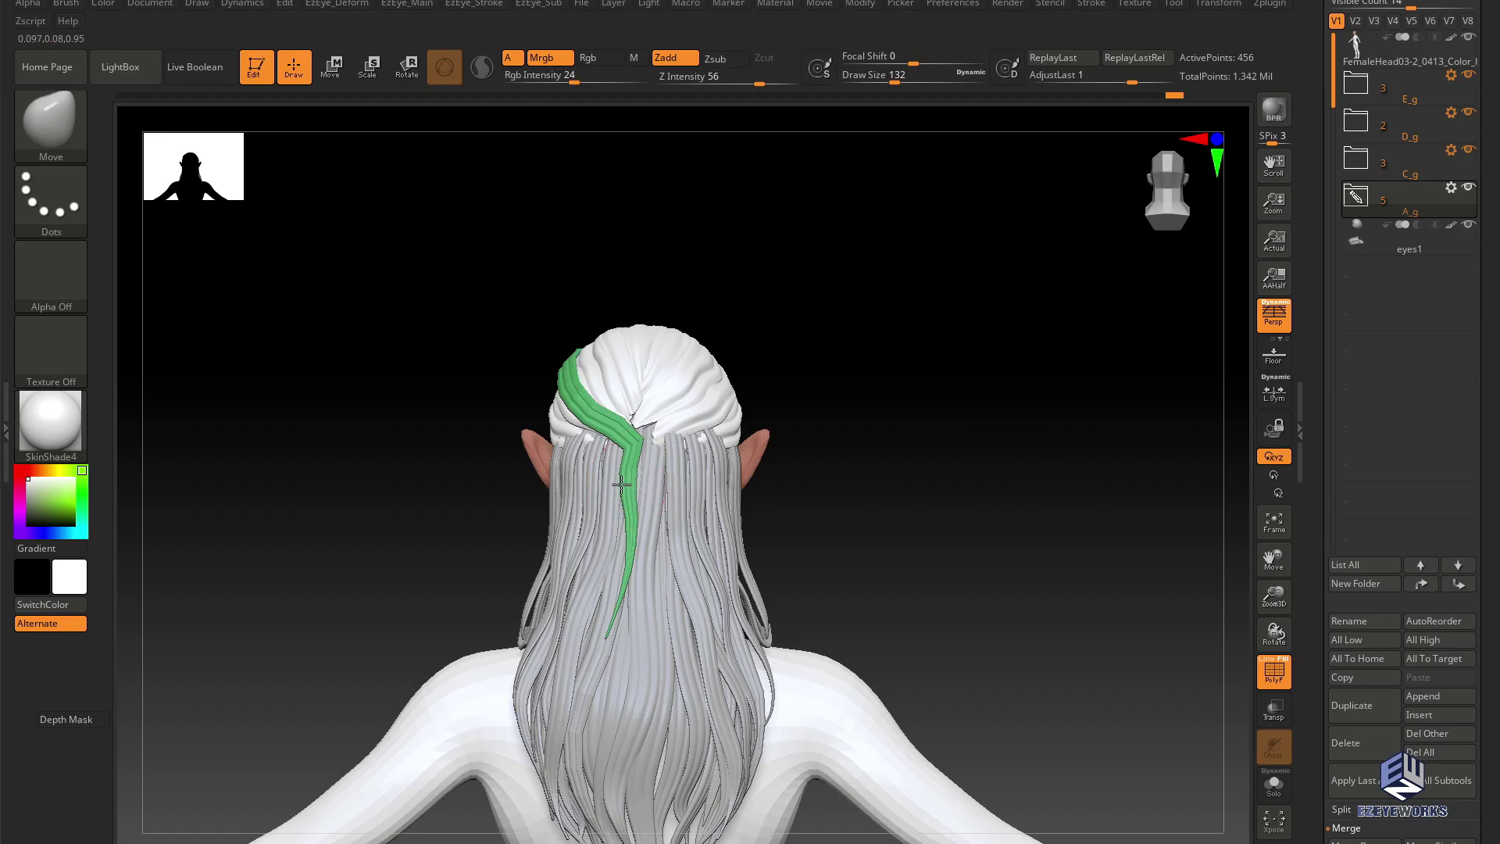
pyautogui.moveTo(408, 511); pyautogui.dragTo(423, 513)
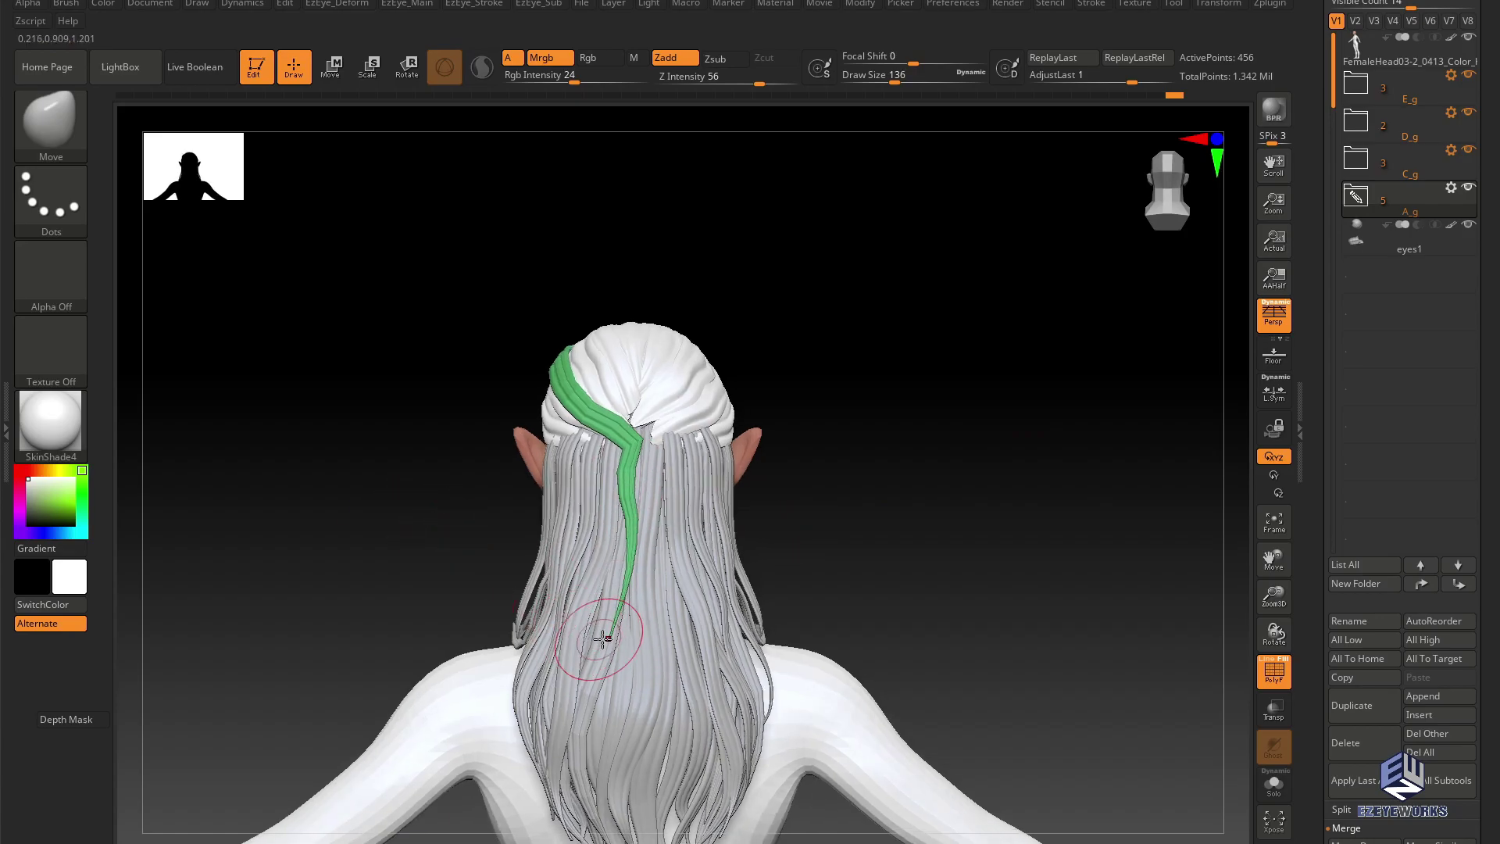
# - Bend the strand's lower half into a wave with the Move brush at about draw size 152
pyautogui.press(']')
pyautogui.moveTo(612, 637); pyautogui.dragTo(621, 696)
pyautogui.hotkey('ctrl', 'z')
pyautogui.press('[')
pyautogui.moveTo(639, 603)
pyautogui.mouseDown()
pyautogui.moveTo(655, 616)
pyautogui.moveTo(604, 601)
pyautogui.moveTo(653, 600)
pyautogui.moveTo(645, 560)
pyautogui.mouseUp()
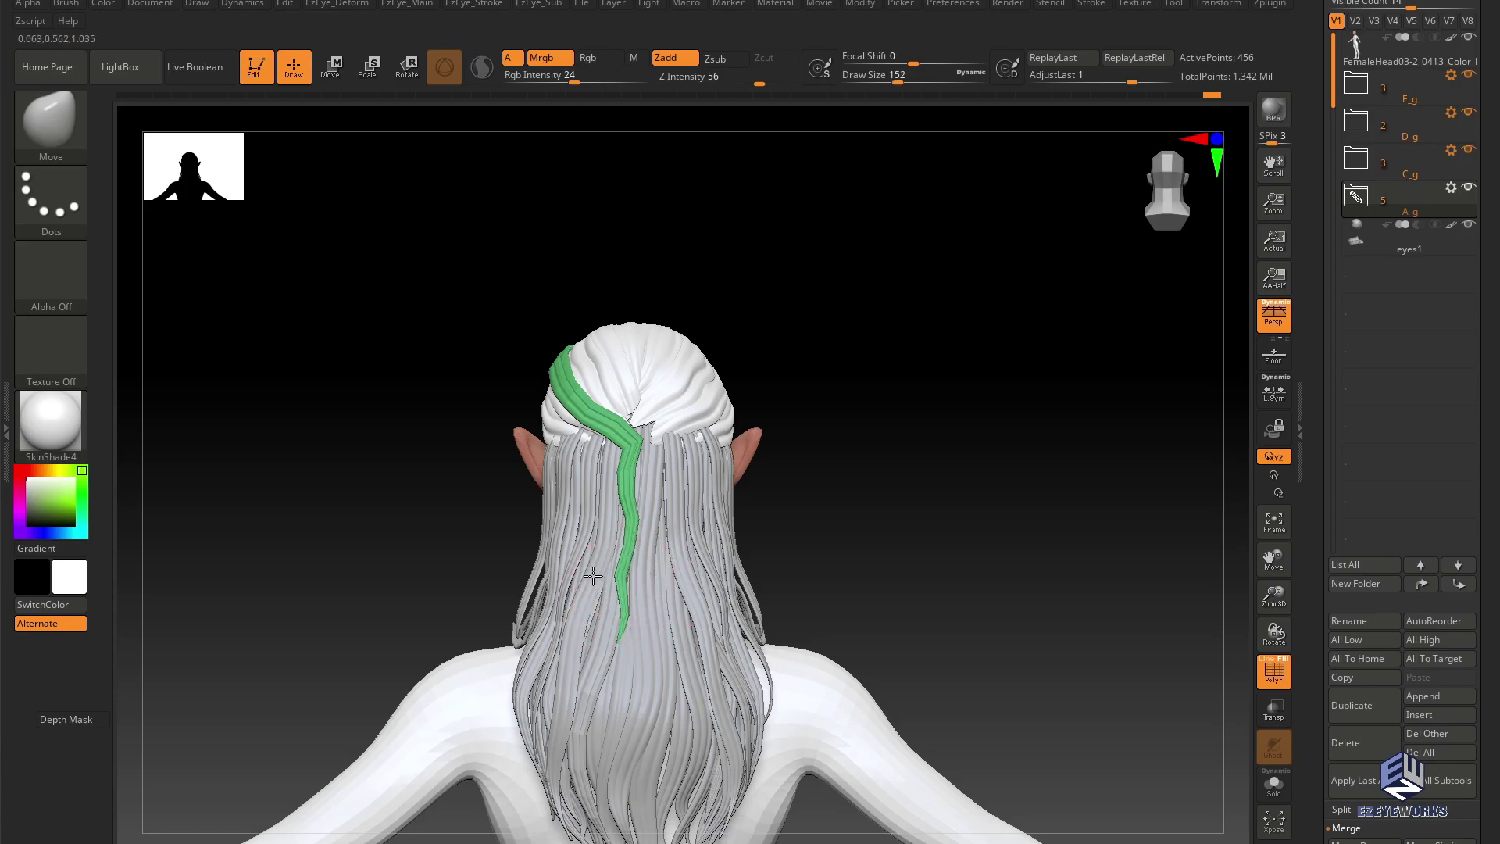
pyautogui.moveTo(626, 544); pyautogui.dragTo(636, 550)
pyautogui.press('[')
pyautogui.moveTo(617, 600); pyautogui.dragTo(613, 607)
# - Lengthen and reposition the strand's tip over the back hair with the Move brush at draw sizes 164 and 144
pyautogui.moveTo(461, 614)
pyautogui.mouseDown()
pyautogui.moveTo(614, 625)
pyautogui.moveTo(636, 642)
pyautogui.mouseUp()
pyautogui.press(']')
pyautogui.moveTo(797, 625); pyautogui.dragTo(649, 637)
pyautogui.press('[')
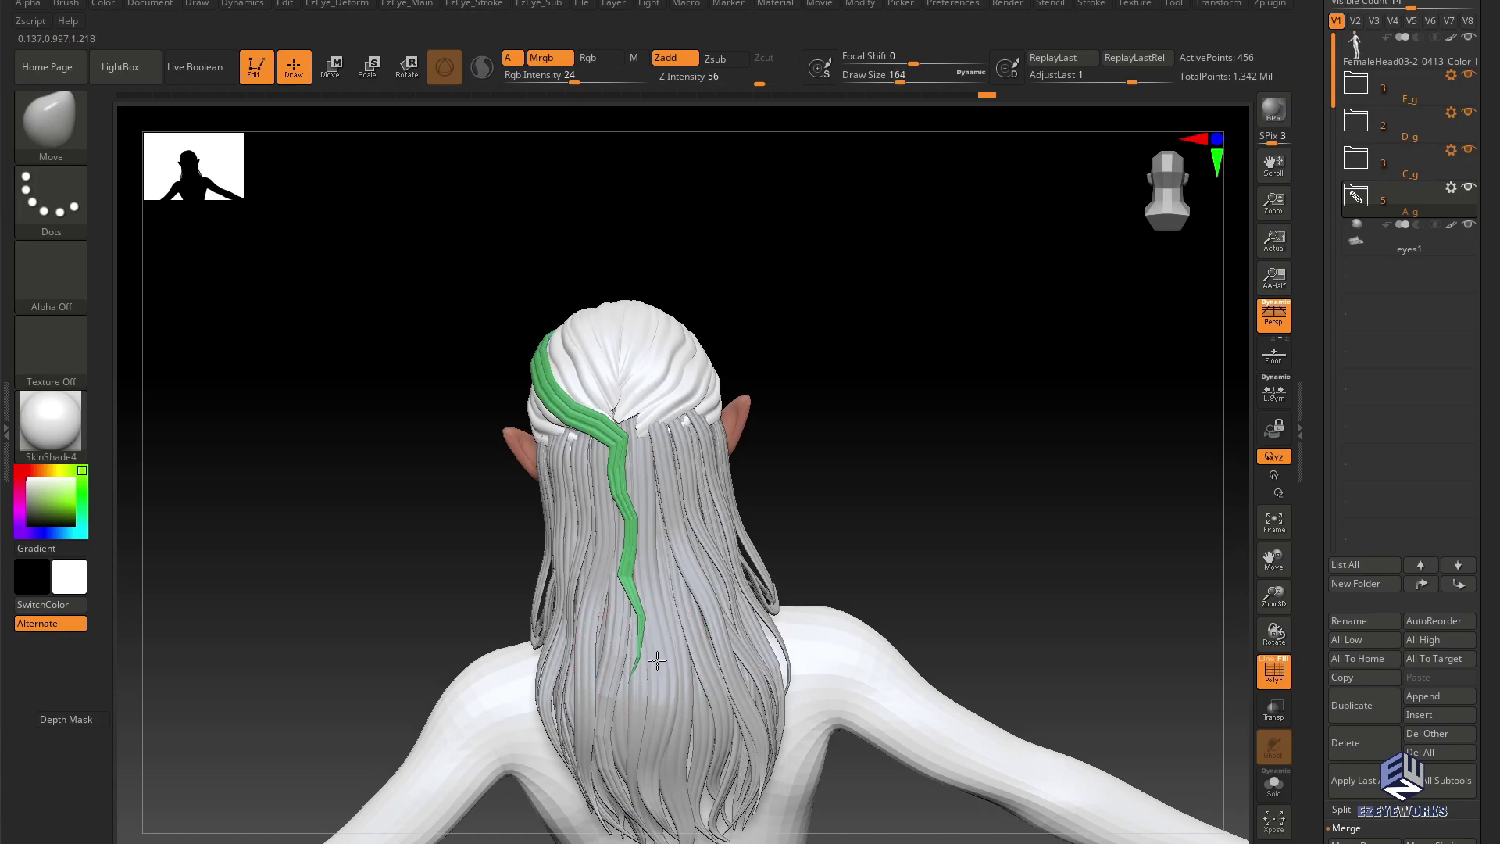
pyautogui.moveTo(629, 647); pyautogui.dragTo(606, 639)
pyautogui.press('[')
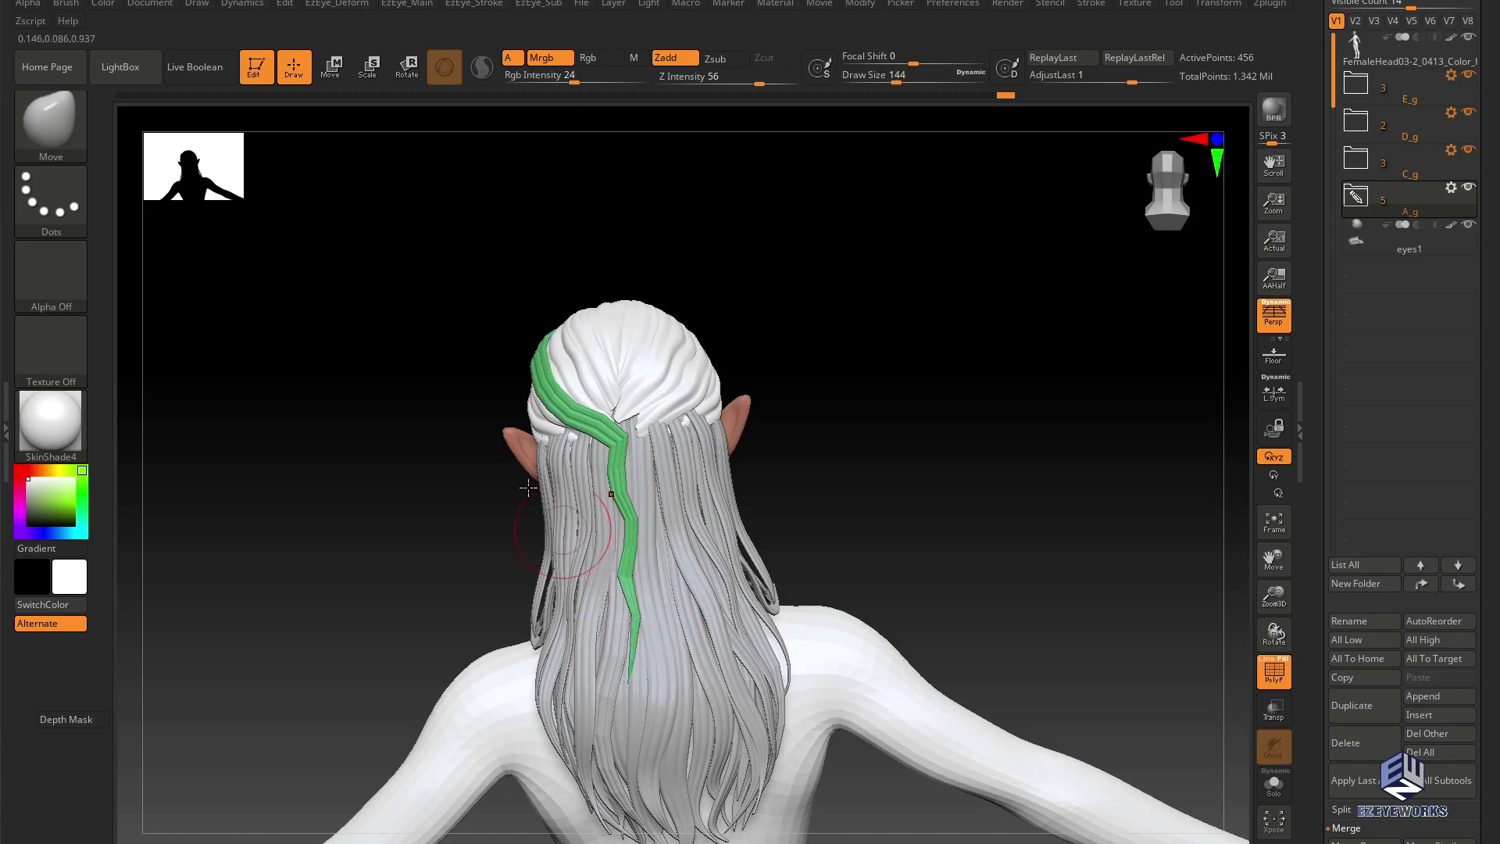
pyautogui.moveTo(501, 468); pyautogui.dragTo(488, 444)
pyautogui.moveTo(929, 510); pyautogui.dragTo(899, 517)
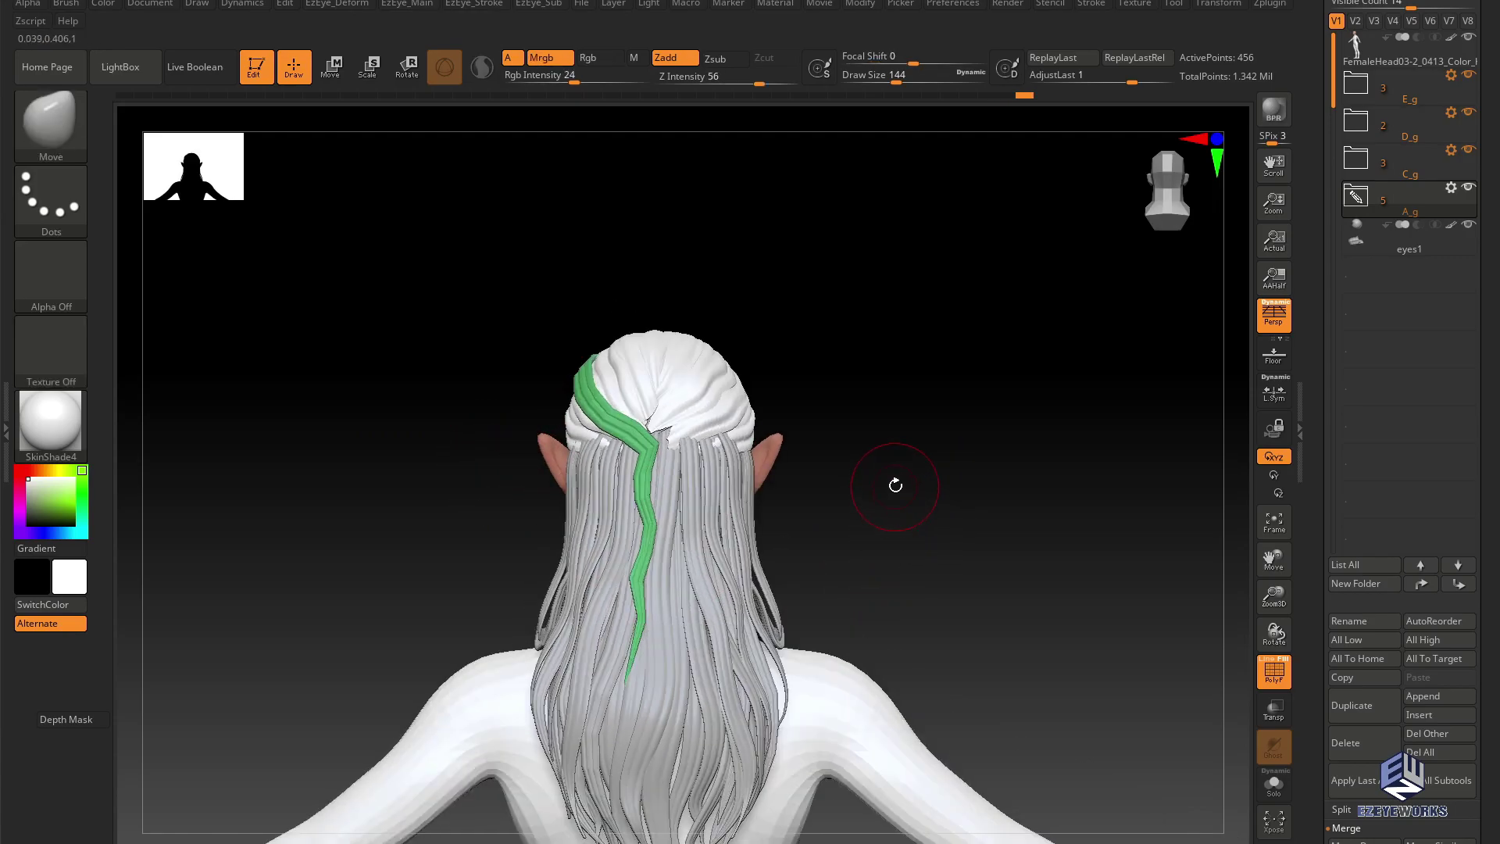
# - Thicken the strand by applying an Inflate deformation of 1
pyautogui.press('2')
pyautogui.click(893, 663)
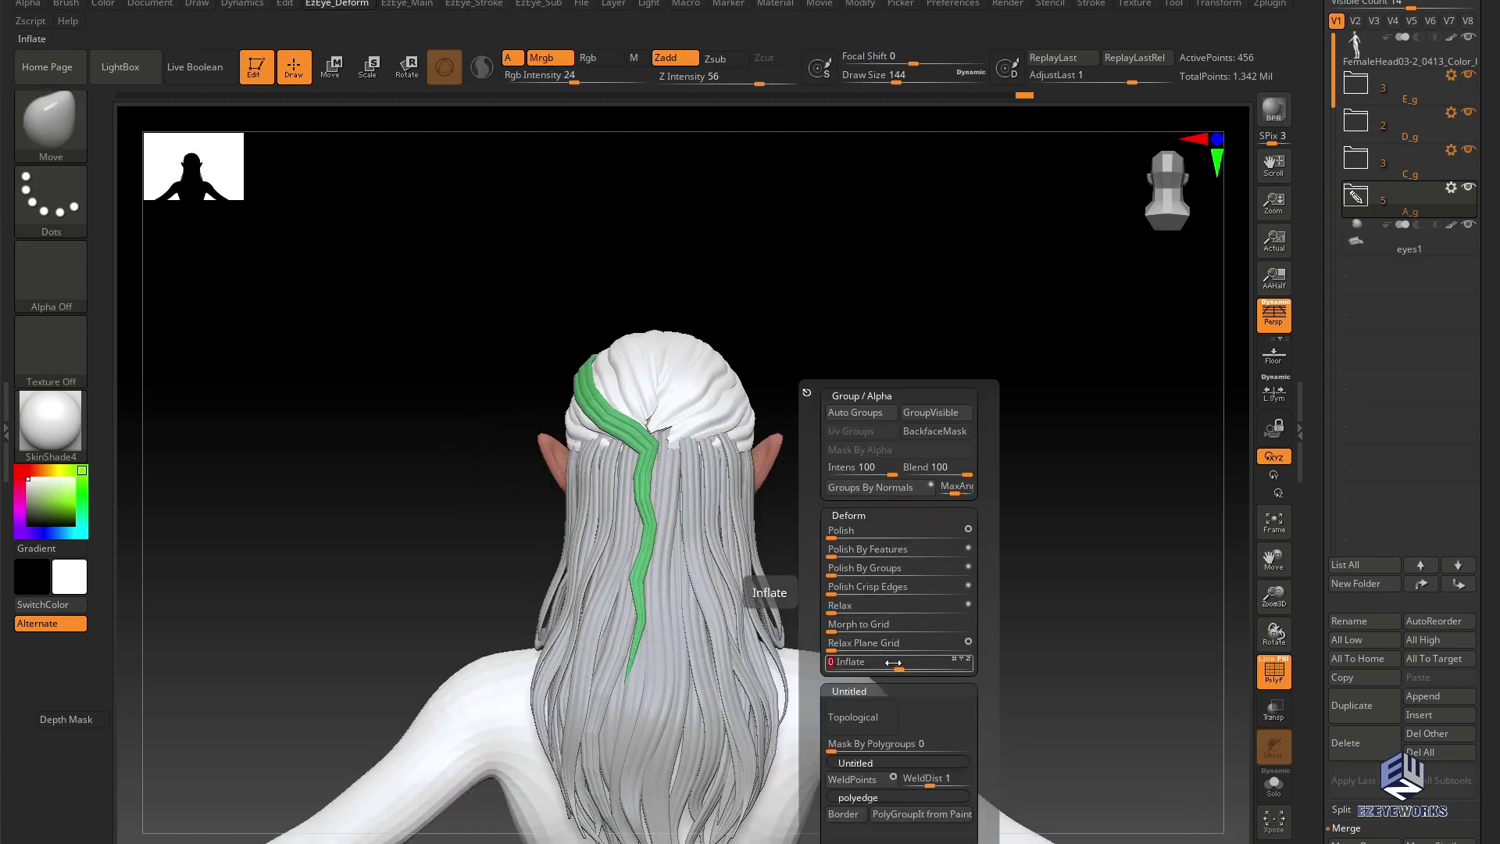
pyautogui.write('1')
pyautogui.press('Return')
pyautogui.moveTo(371, 386); pyautogui.dragTo(375, 457)
# - Duplicate the strand subtool and mirror the copy to the right side of the head
pyautogui.press('3')
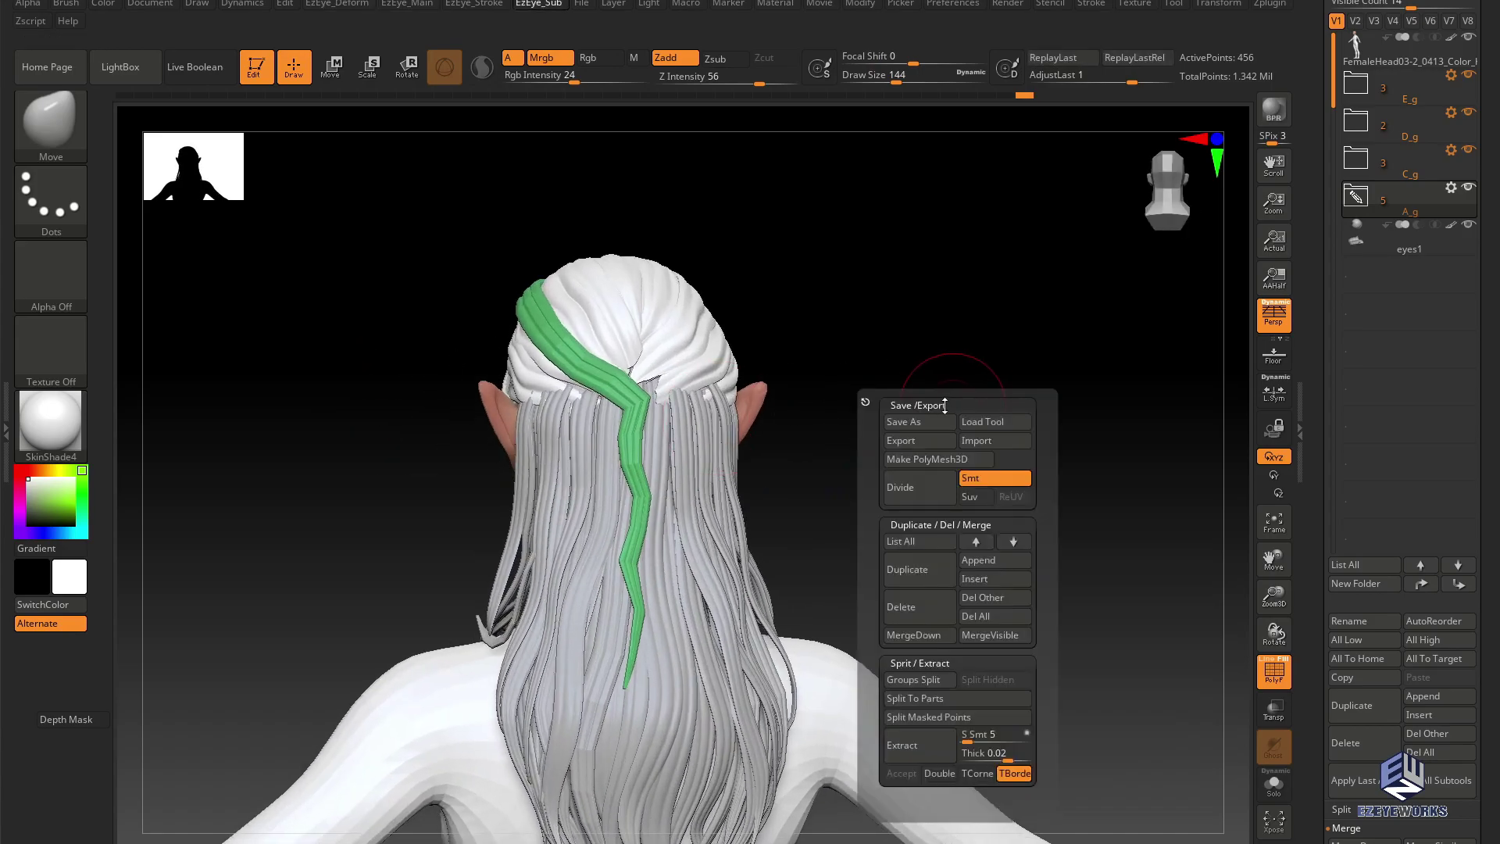
pyautogui.click(902, 577)
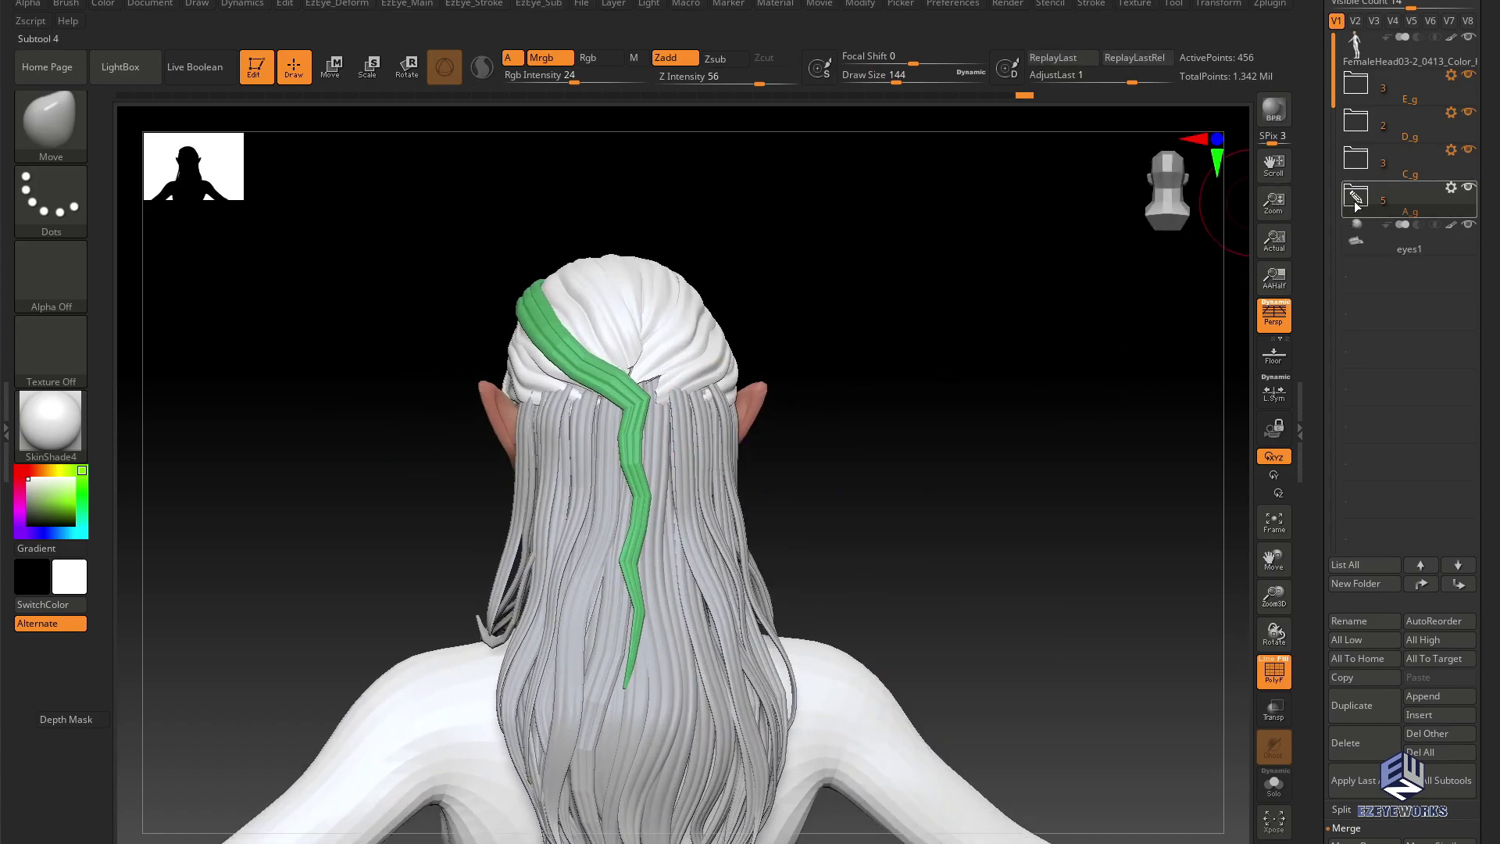
pyautogui.press('3')
pyautogui.click(912, 527)
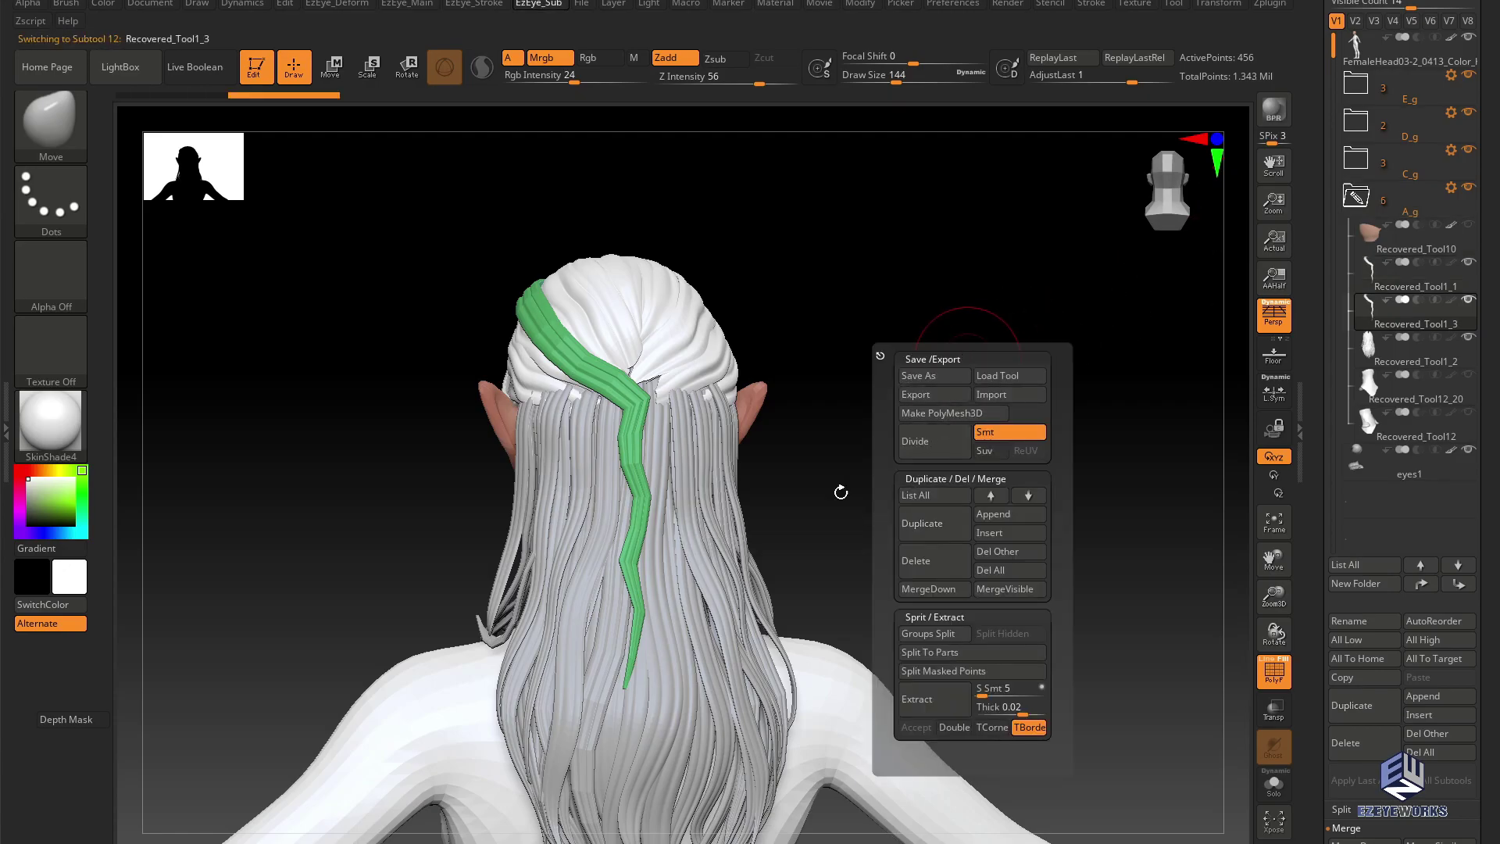
pyautogui.press('2')
pyautogui.click(804, 547)
pyautogui.moveTo(937, 342)
pyautogui.mouseDown()
pyautogui.moveTo(822, 310)
pyautogui.moveTo(922, 318)
pyautogui.moveTo(919, 375)
pyautogui.moveTo(999, 361)
pyautogui.moveTo(863, 444)
pyautogui.moveTo(837, 519)
pyautogui.mouseUp()
# - Make the original left strand the active subtool and subdivide it once
pyautogui.keyDown('alt'); pyautogui.click(521, 318); pyautogui.keyUp('alt')
pyautogui.moveTo(899, 420); pyautogui.dragTo(677, 480)
pyautogui.moveTo(561, 485); pyautogui.dragTo(516, 489)
pyautogui.hotkey('ctrl', 'd')
# - Reshape the lower tip of the left strand over the back hair with the Move brush at about draw size 132
pyautogui.moveTo(881, 422); pyautogui.dragTo(749, 518)
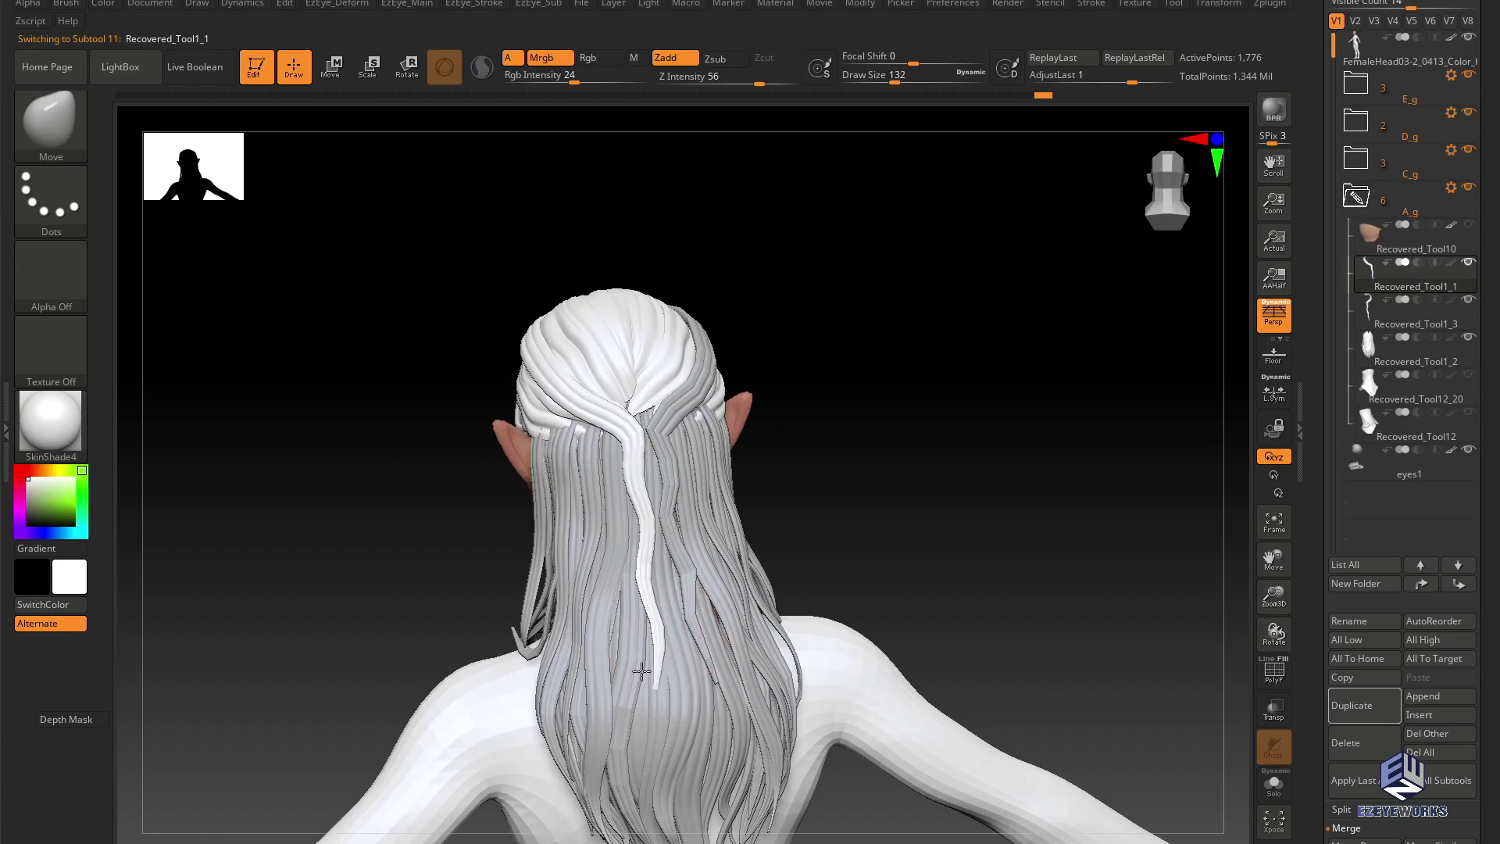
pyautogui.moveTo(582, 661)
pyautogui.mouseDown()
pyautogui.moveTo(617, 648)
pyautogui.moveTo(640, 674)
pyautogui.mouseUp()
pyautogui.moveTo(646, 613); pyautogui.dragTo(648, 621)
pyautogui.moveTo(688, 640); pyautogui.dragTo(762, 637)
# - Thicken the left strand with the Inflat brush at draw size 144 and Z Intensity 10
pyautogui.press('b')
pyautogui.press('i')
pyautogui.press('n')
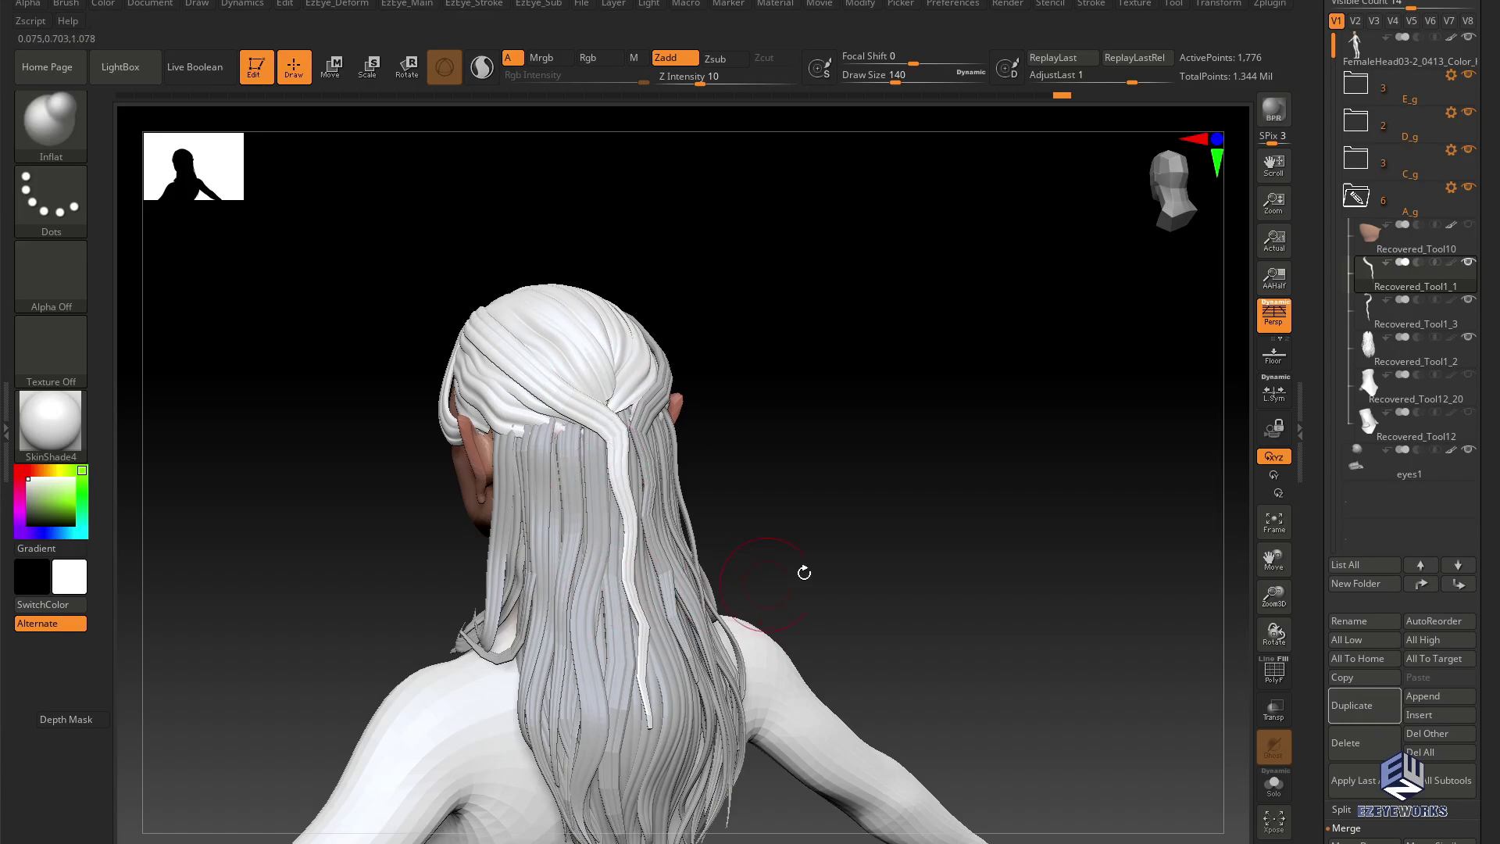
pyautogui.keyDown('shift'); pyautogui.moveTo(804, 573); pyautogui.dragTo(825, 573); pyautogui.keyUp('shift')
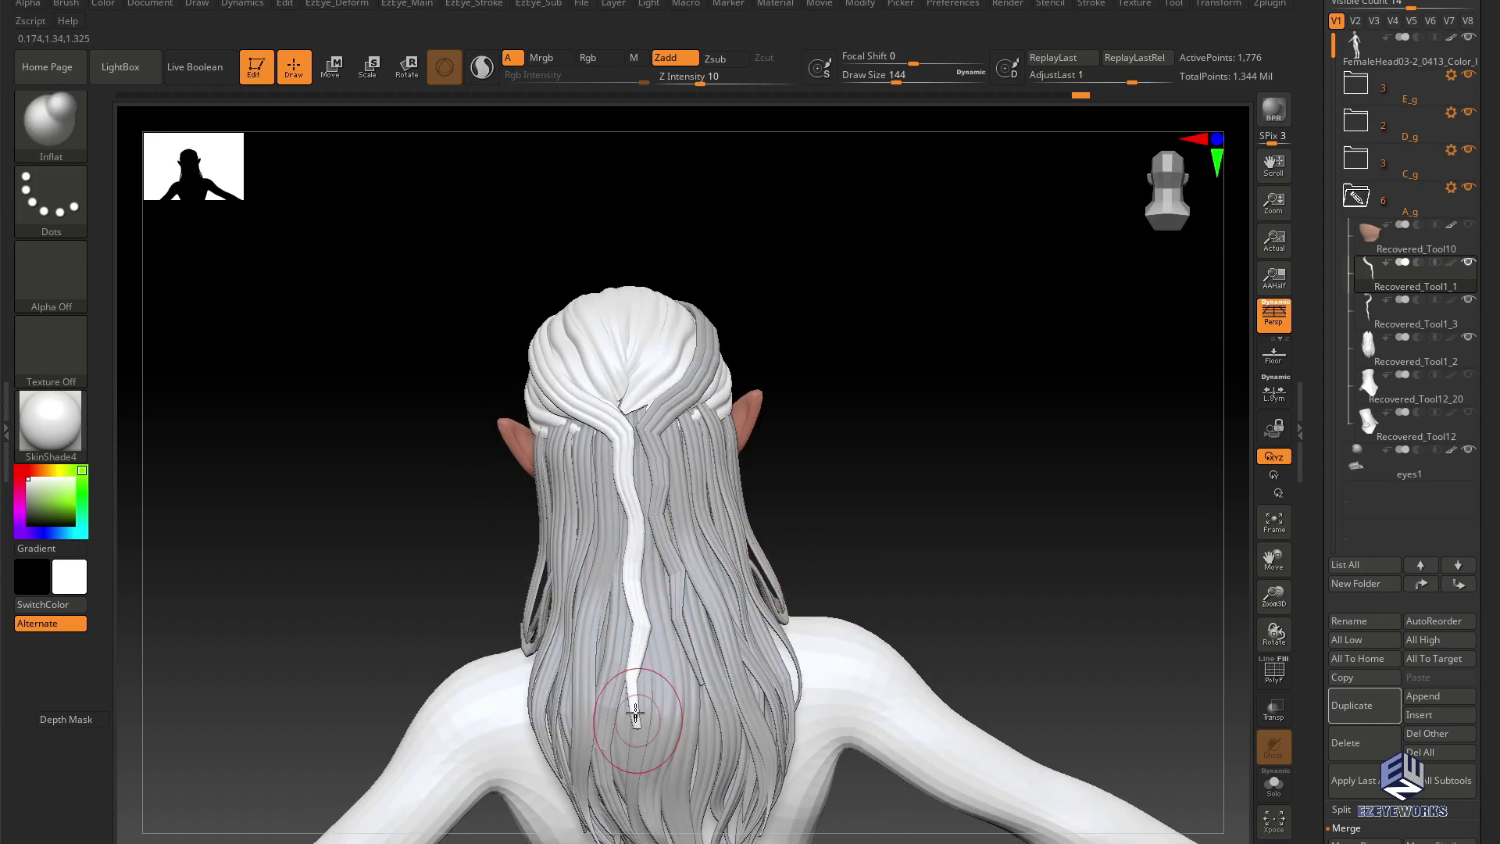
pyautogui.moveTo(619, 434); pyautogui.dragTo(597, 404)
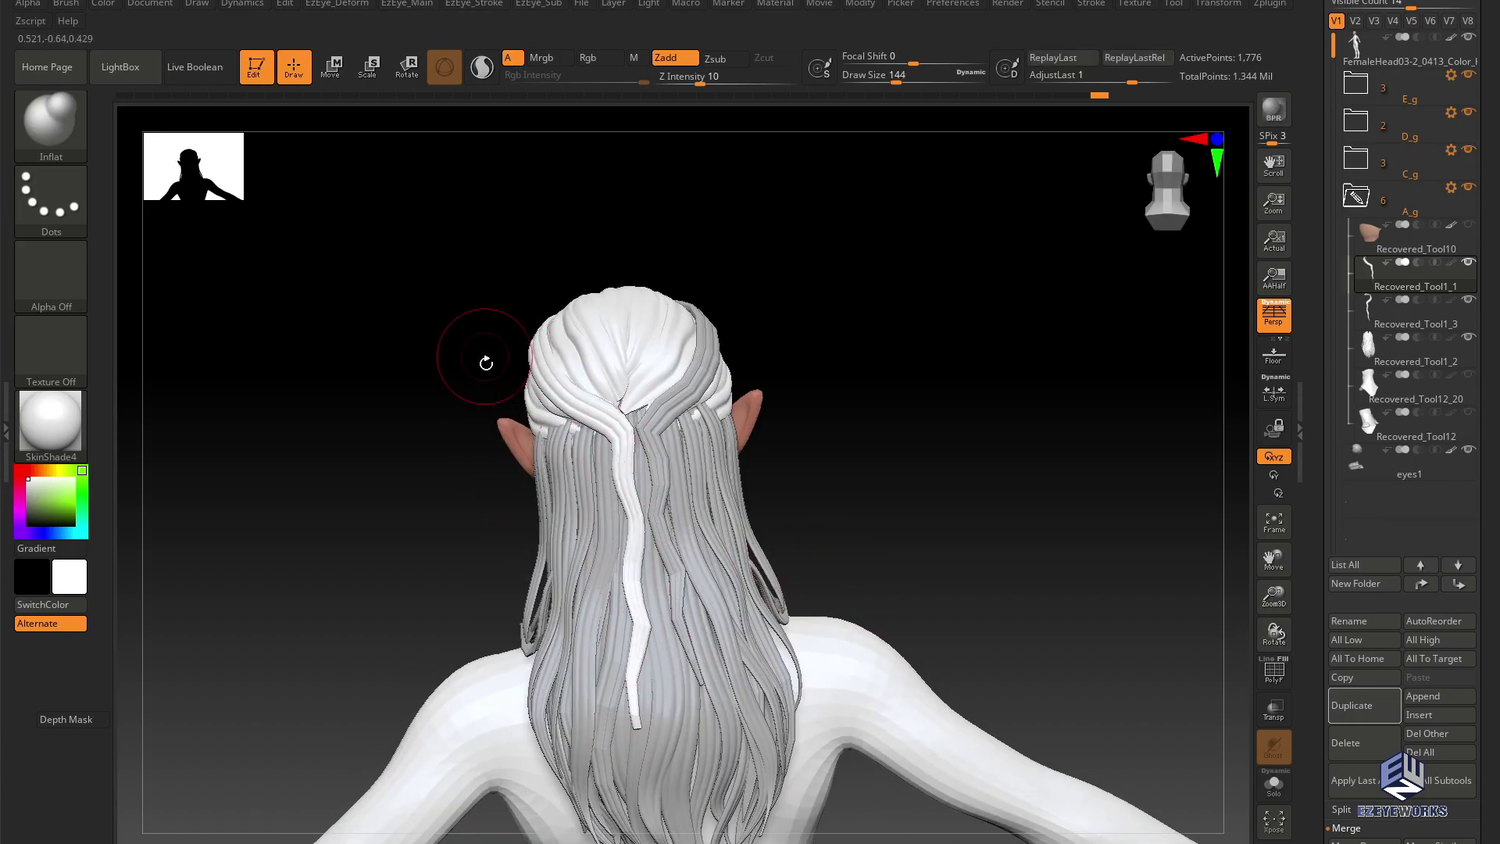
pyautogui.moveTo(485, 363); pyautogui.dragTo(476, 356)
# - Refit the left strand where it crosses the back of the head with the Move brush at draw size 120
pyautogui.press('b')
pyautogui.press('s')
pyautogui.press('h')
pyautogui.press('Return')
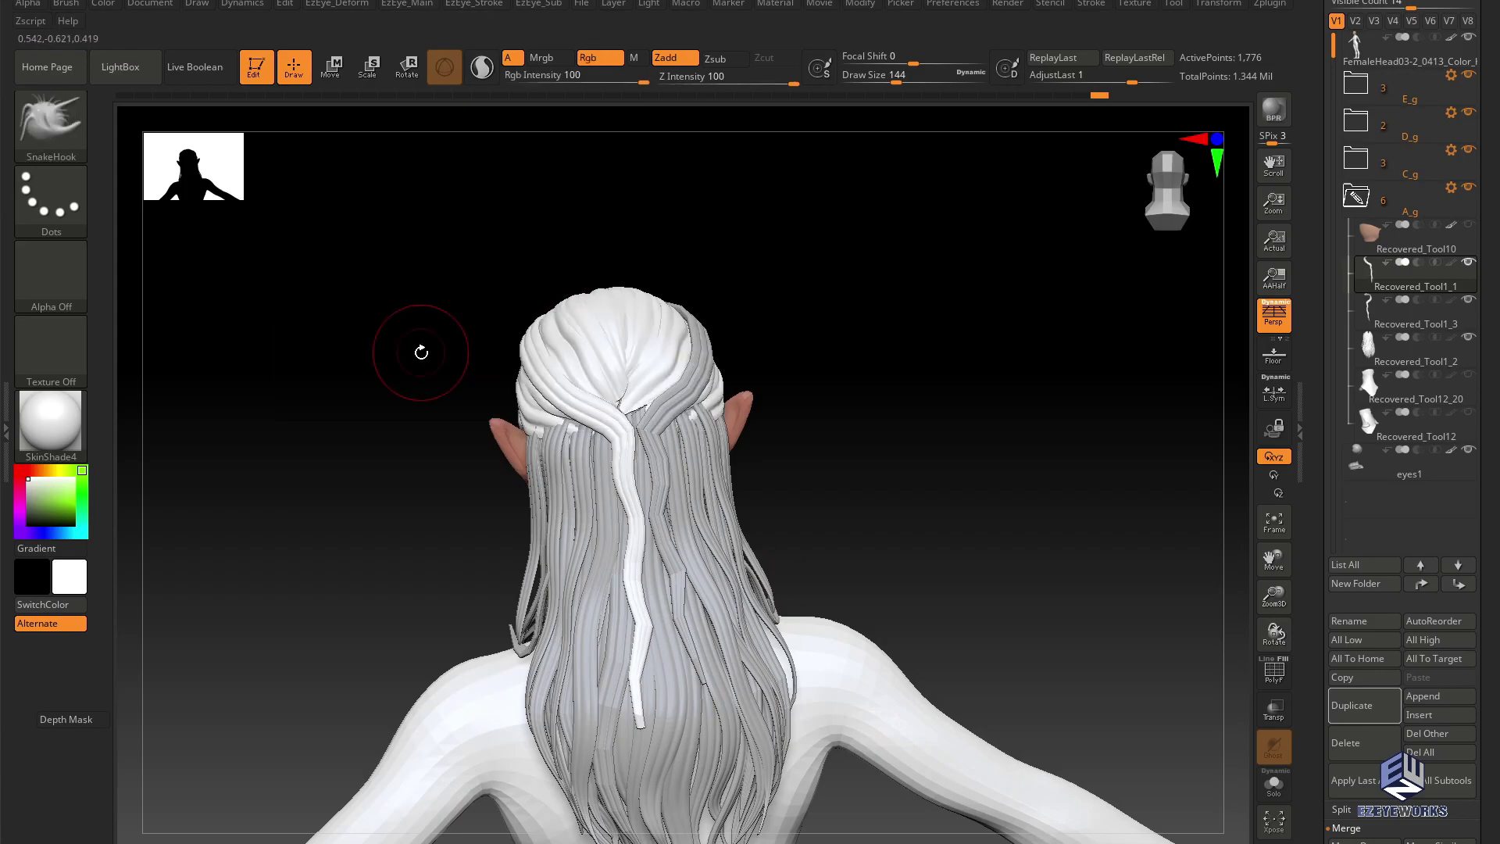
pyautogui.press('b')
pyautogui.press('m')
pyautogui.press('v')
pyautogui.moveTo(443, 404); pyautogui.dragTo(435, 435)
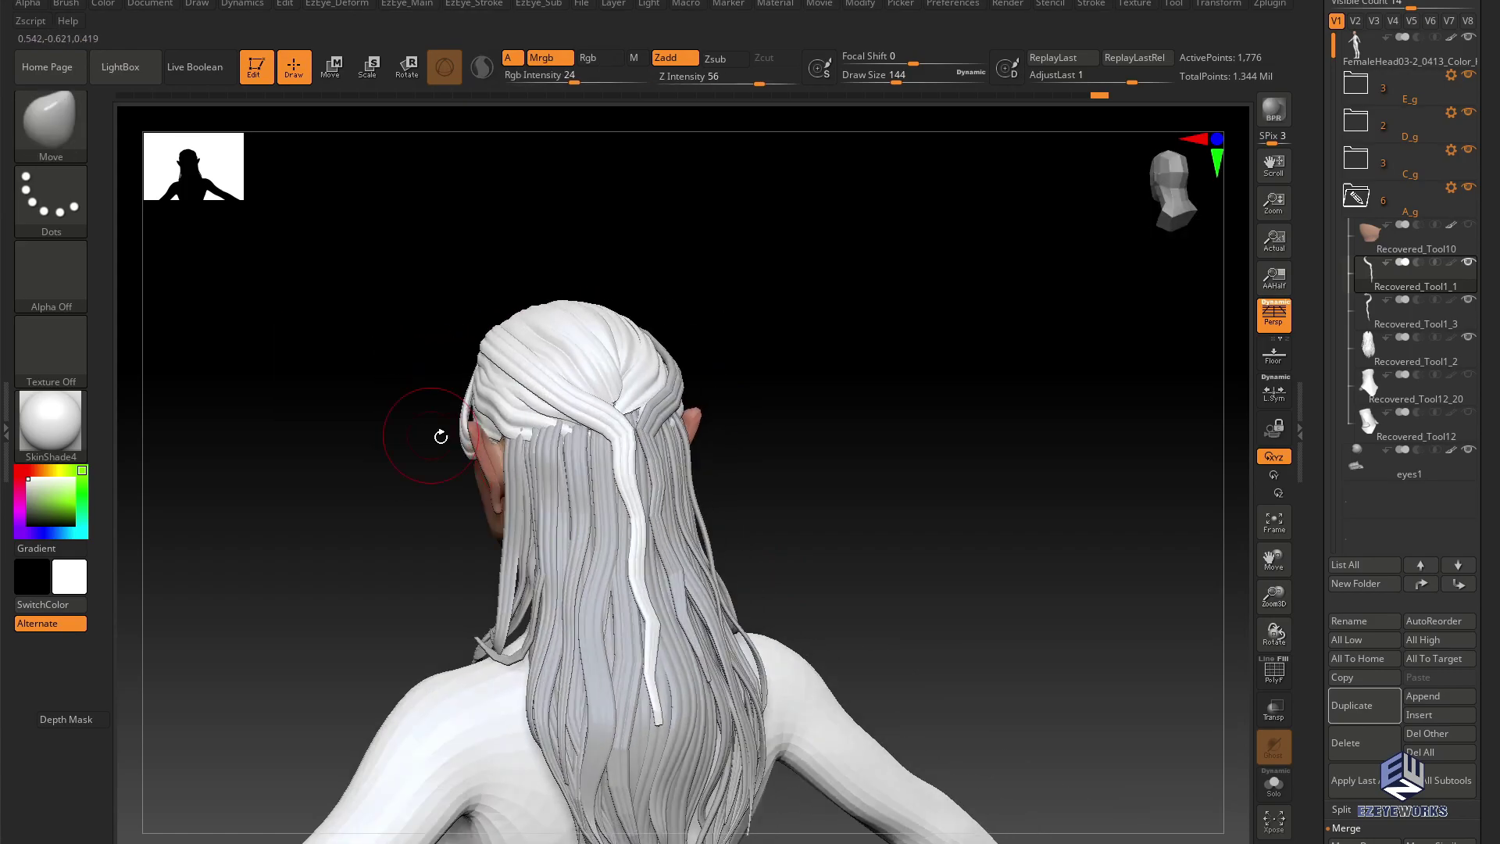
pyautogui.moveTo(612, 440); pyautogui.dragTo(542, 419)
pyautogui.press('[')
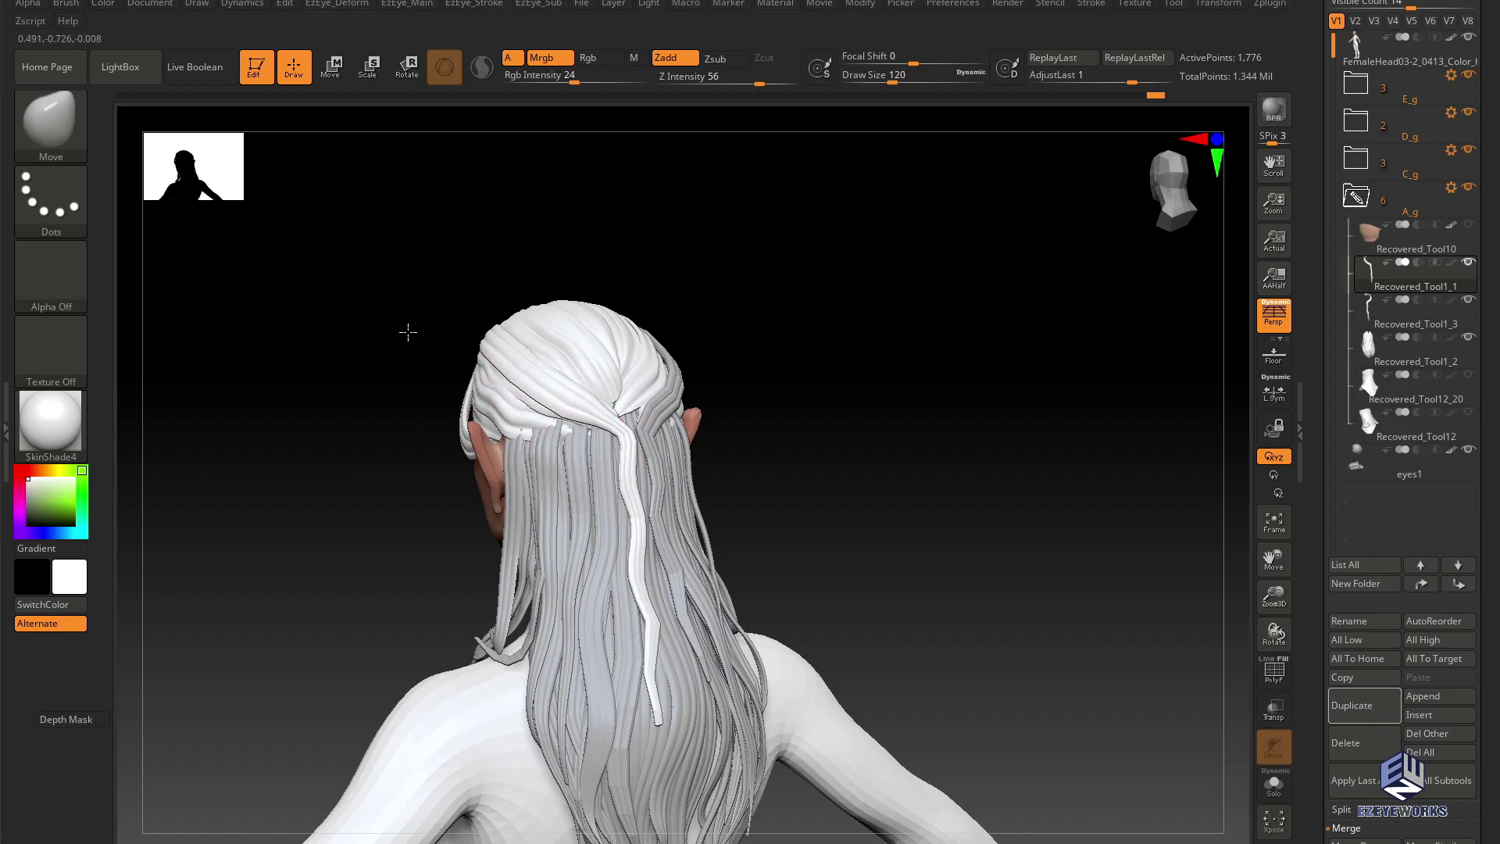
pyautogui.moveTo(415, 328); pyautogui.dragTo(447, 328)
pyautogui.moveTo(552, 373); pyautogui.dragTo(545, 368)
pyautogui.moveTo(410, 306)
pyautogui.mouseDown()
pyautogui.moveTo(442, 308)
pyautogui.moveTo(519, 363)
pyautogui.mouseUp()
# - Form stronger waves along the hanging part of the left strand with the Move brush at about draw size 112
pyautogui.press(']')
pyautogui.moveTo(633, 478)
pyautogui.mouseDown()
pyautogui.moveTo(700, 475)
pyautogui.moveTo(597, 482)
pyautogui.moveTo(616, 489)
pyautogui.mouseUp()
pyautogui.press('[')
pyautogui.press('[')
pyautogui.moveTo(646, 573); pyautogui.dragTo(621, 560)
pyautogui.press(']')
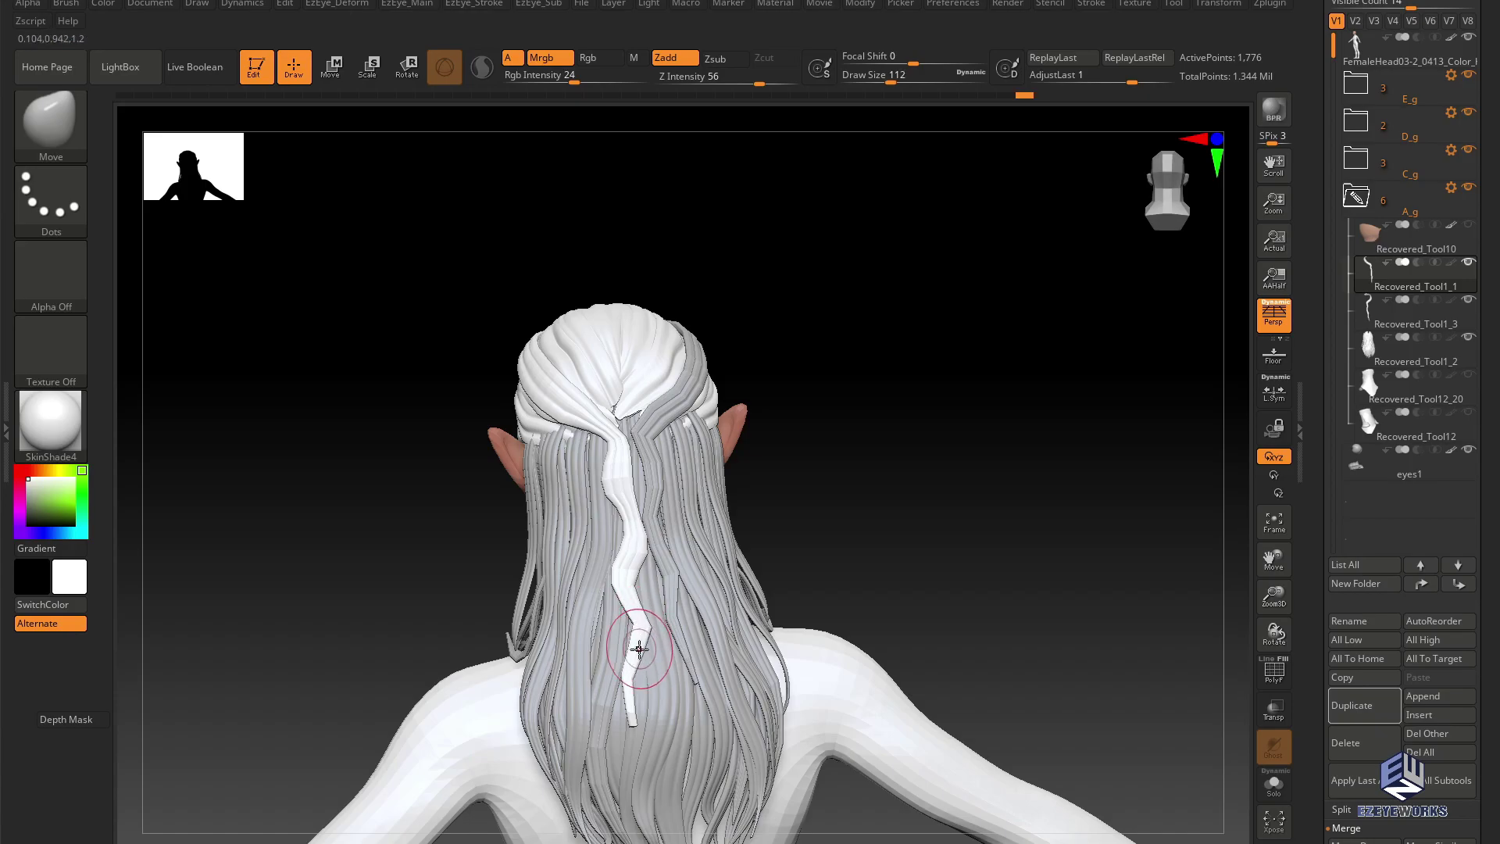
# - Subdivide the left strand again and pull its lower end into a tapered tip with the Move brush at draw size 128
pyautogui.hotkey('shift', 'f')
pyautogui.hotkey('shift', 'f')
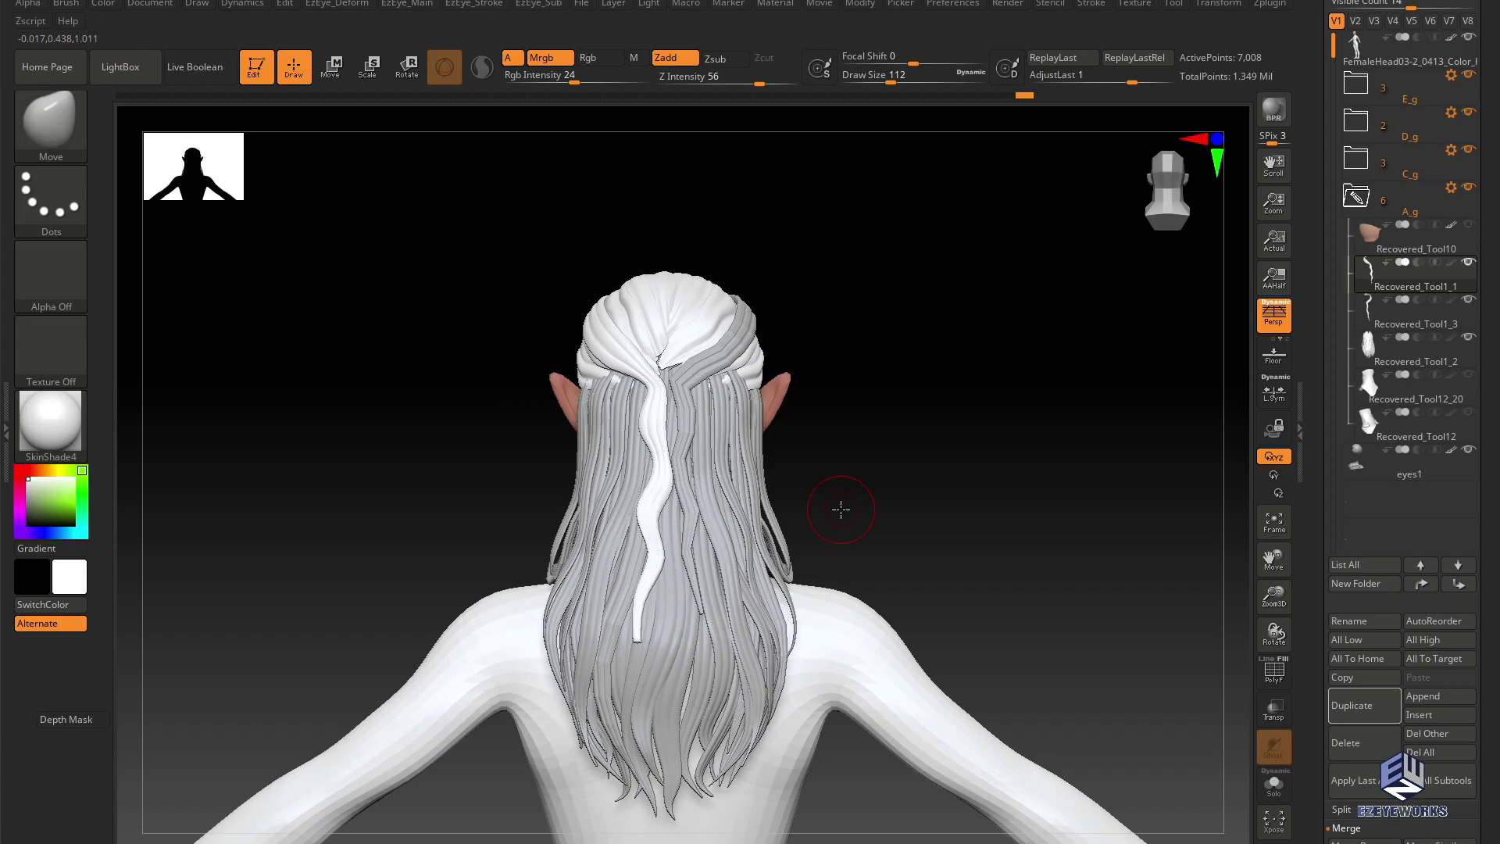
pyautogui.press(']')
pyautogui.moveTo(623, 660); pyautogui.dragTo(633, 675)
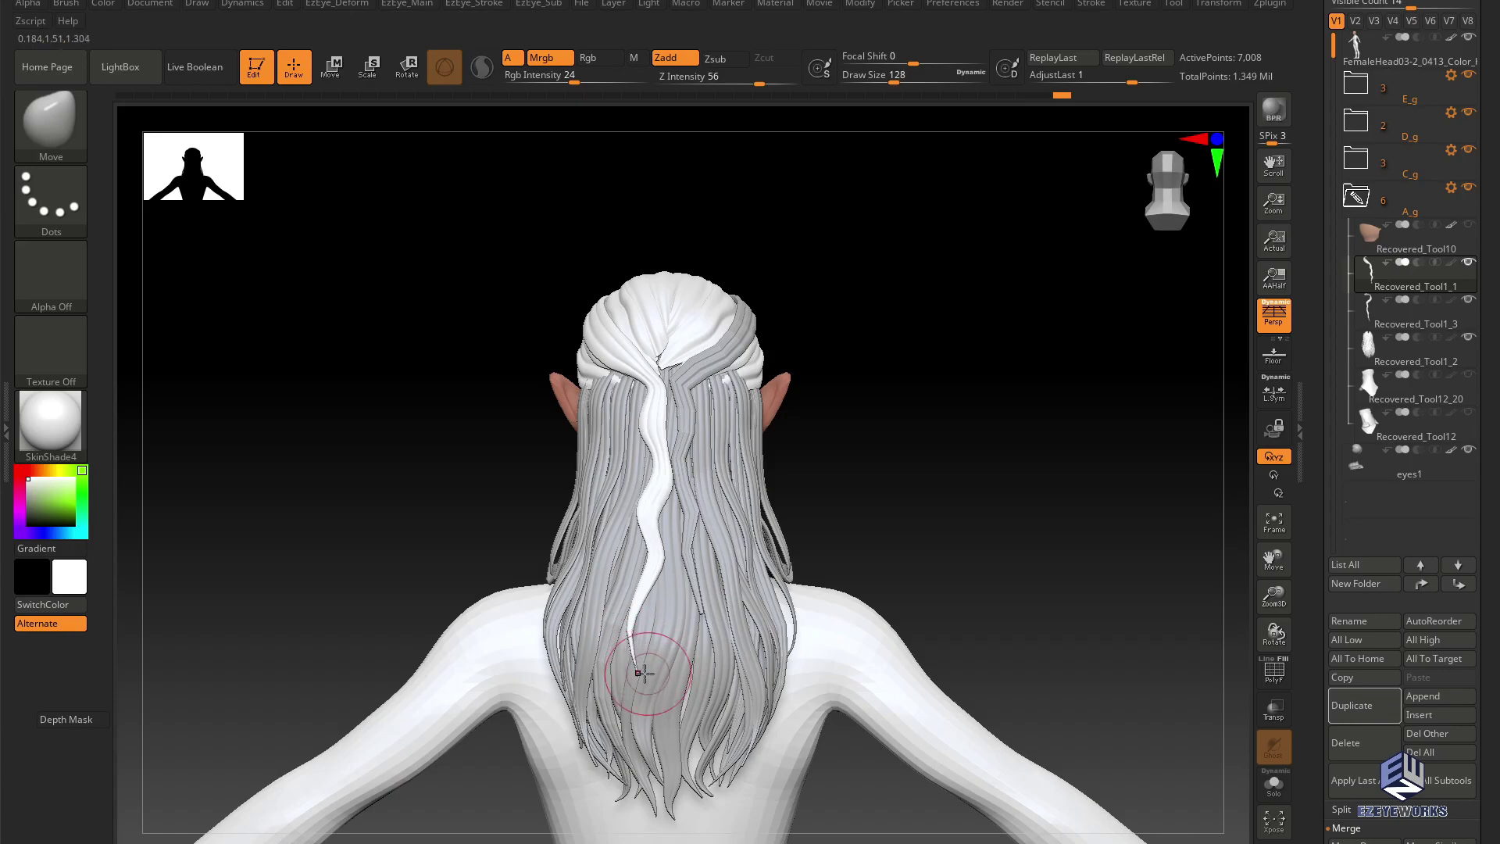
# - Nudge the wave in the lower half of the left strand with the Move brush at draw size 120
pyautogui.press('shift')
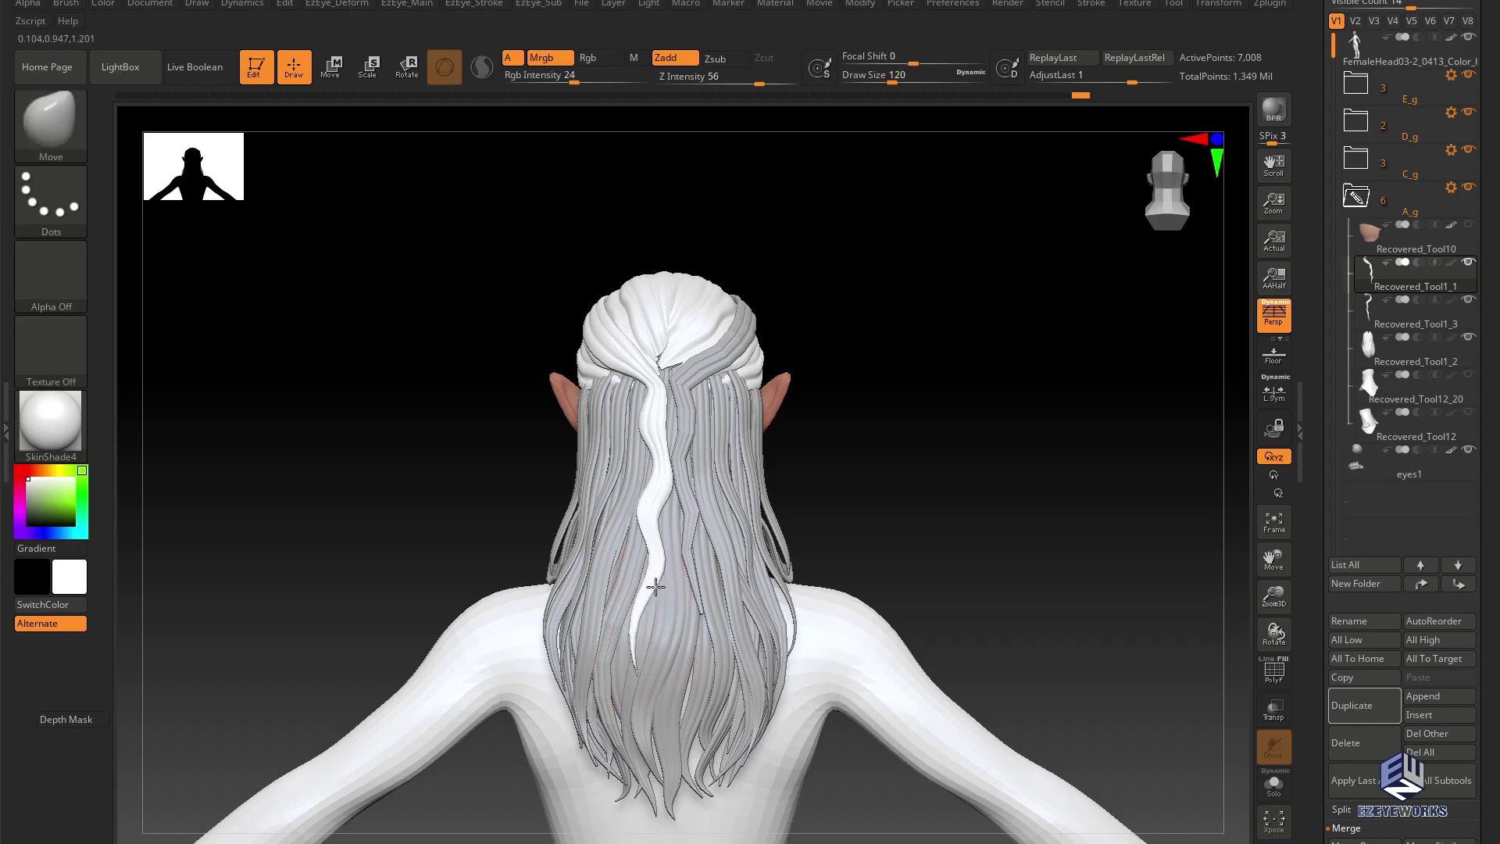
pyautogui.moveTo(646, 529); pyautogui.dragTo(641, 515)
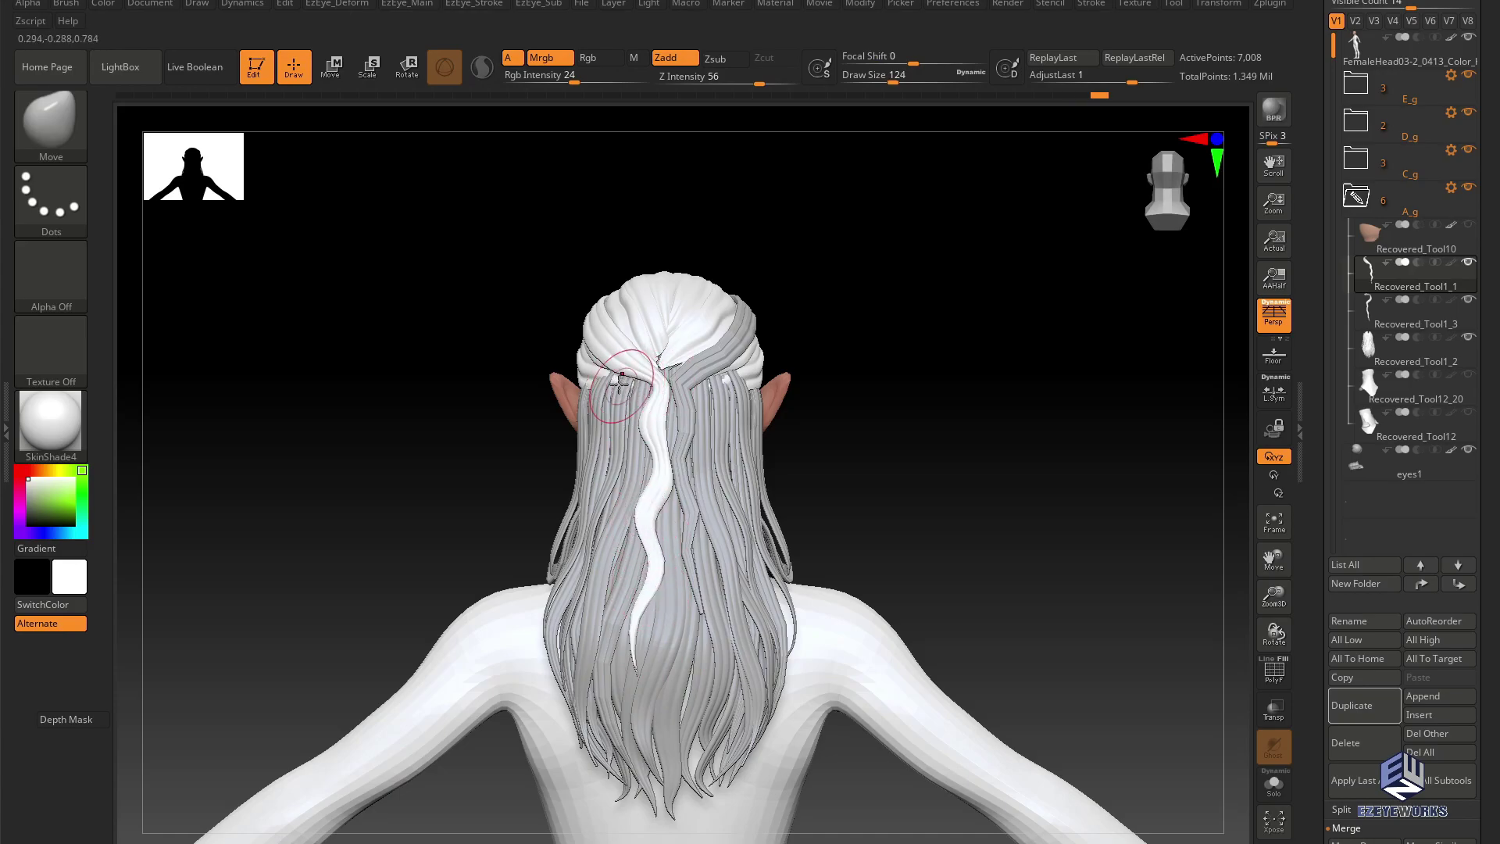
# - Refit the left strand over the side of the head at a lower subdivision level with the Move brush, and return to the highest level
pyautogui.moveTo(594, 378); pyautogui.dragTo(519, 320, button='right')
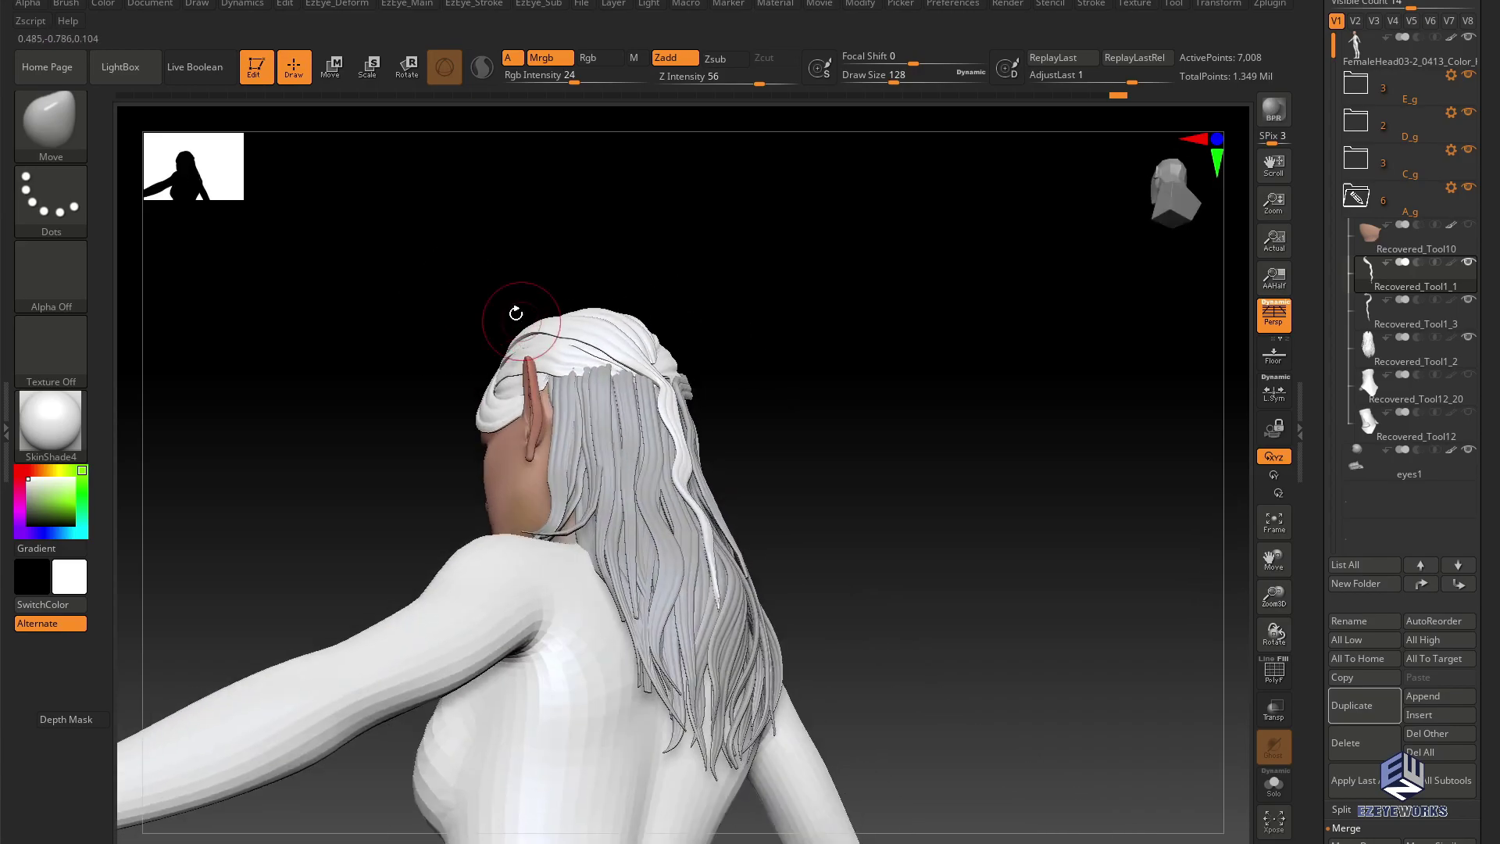
pyautogui.keyDown('alt'); pyautogui.moveTo(430, 307); pyautogui.dragTo(625, 400, button='right'); pyautogui.keyUp('alt')
pyautogui.hotkey('shift', 'd')
pyautogui.moveTo(519, 344); pyautogui.dragTo(602, 312, button='right')
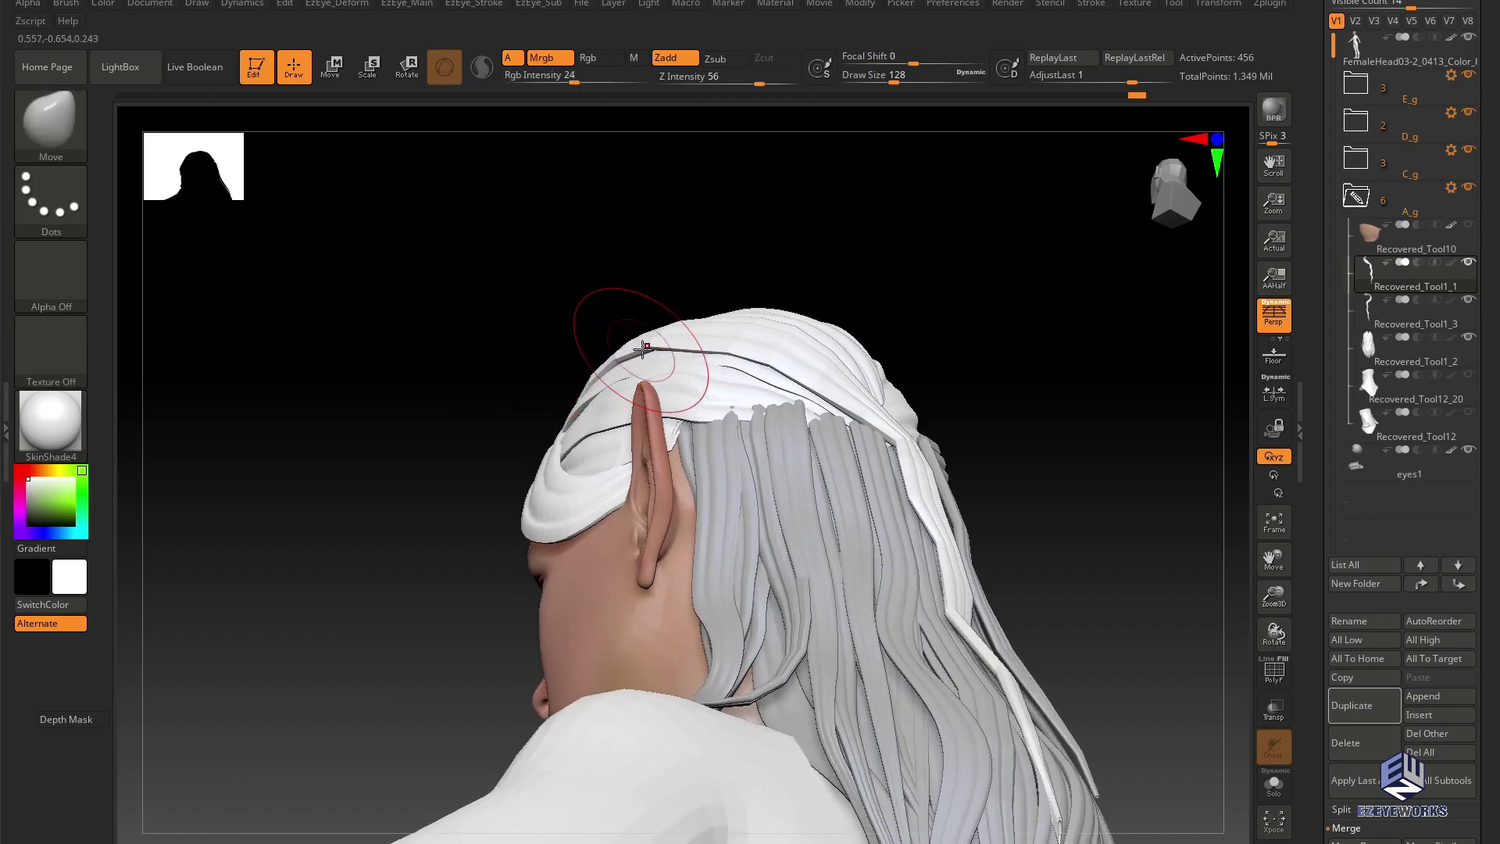
pyautogui.press('[')
pyautogui.press('[')
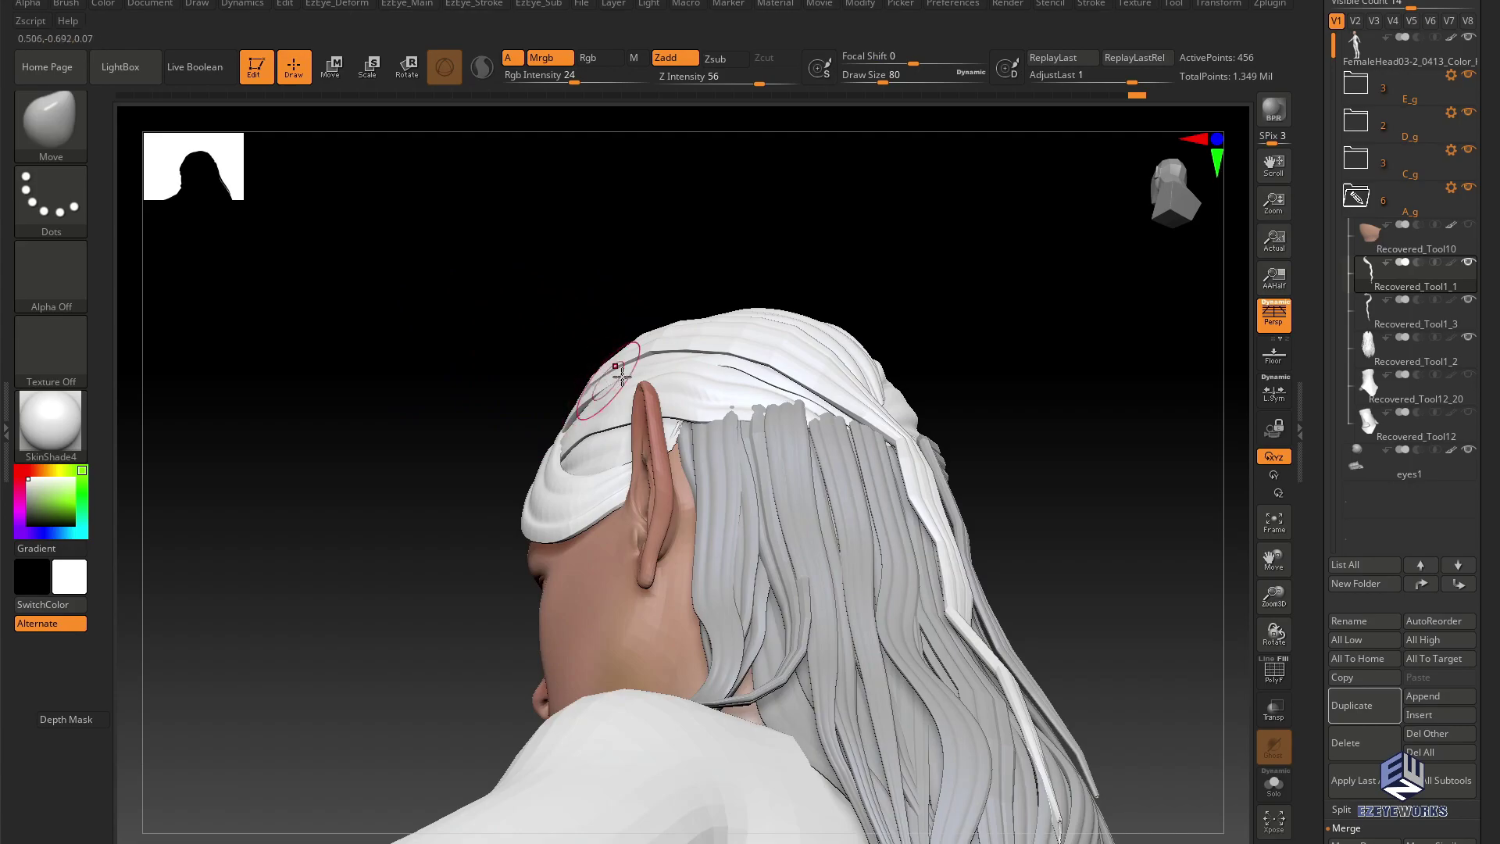
pyautogui.press(']')
pyautogui.moveTo(764, 368); pyautogui.dragTo(777, 409, button='right')
pyautogui.press(']')
pyautogui.moveTo(820, 412); pyautogui.dragTo(814, 421)
pyautogui.moveTo(869, 412); pyautogui.dragTo(837, 419, button='right')
pyautogui.press(']')
pyautogui.moveTo(839, 422); pyautogui.dragTo(822, 408)
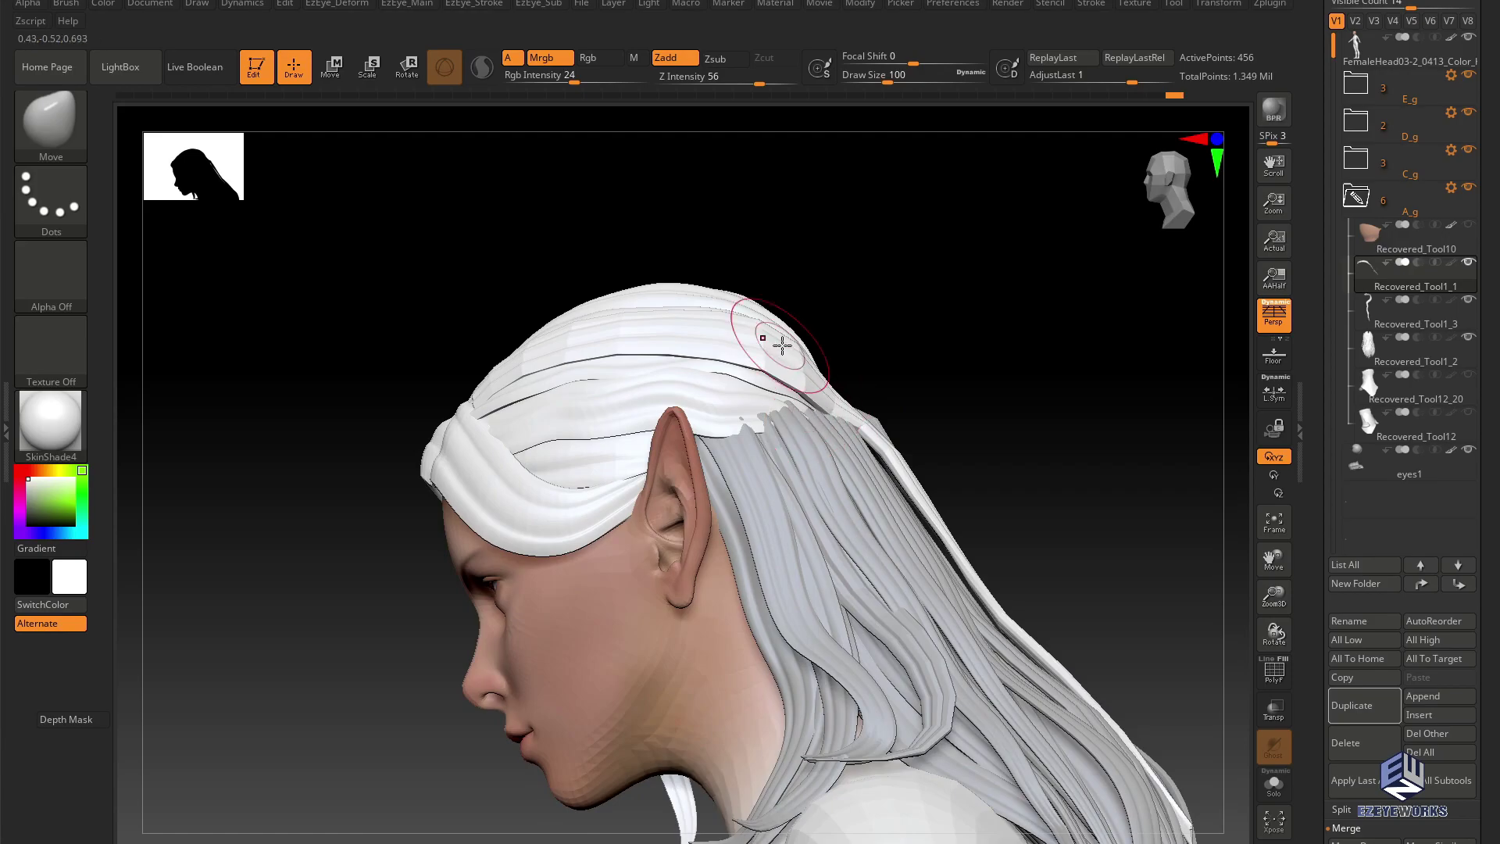
pyautogui.press('d')
pyautogui.press('d')
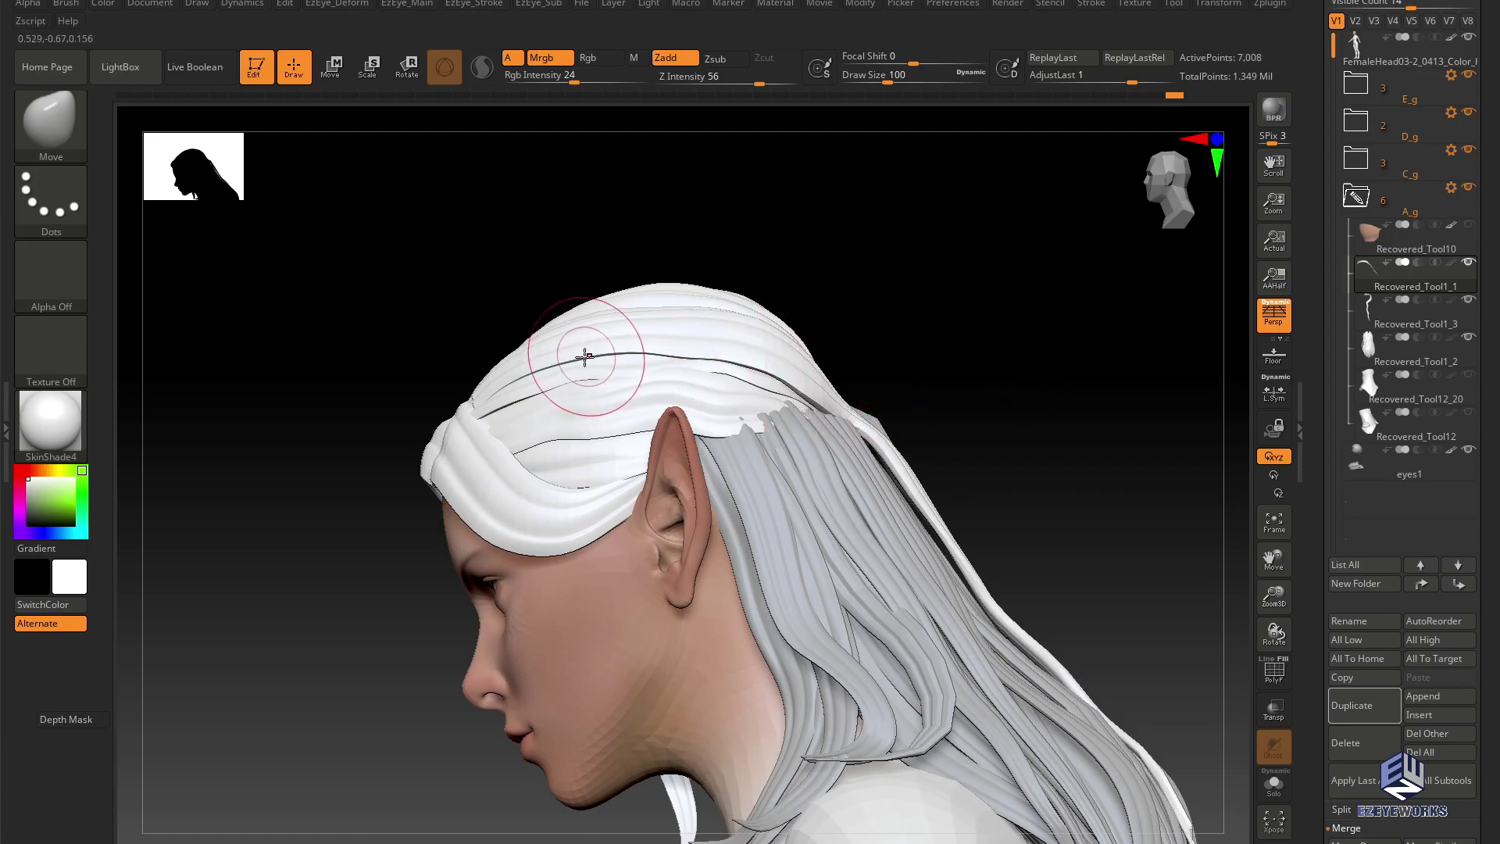
# - Adjust the profile of the left strand's upper hanging part with the Move brush, starting at draw size 136
pyautogui.moveTo(958, 414); pyautogui.dragTo(951, 445, button='right')
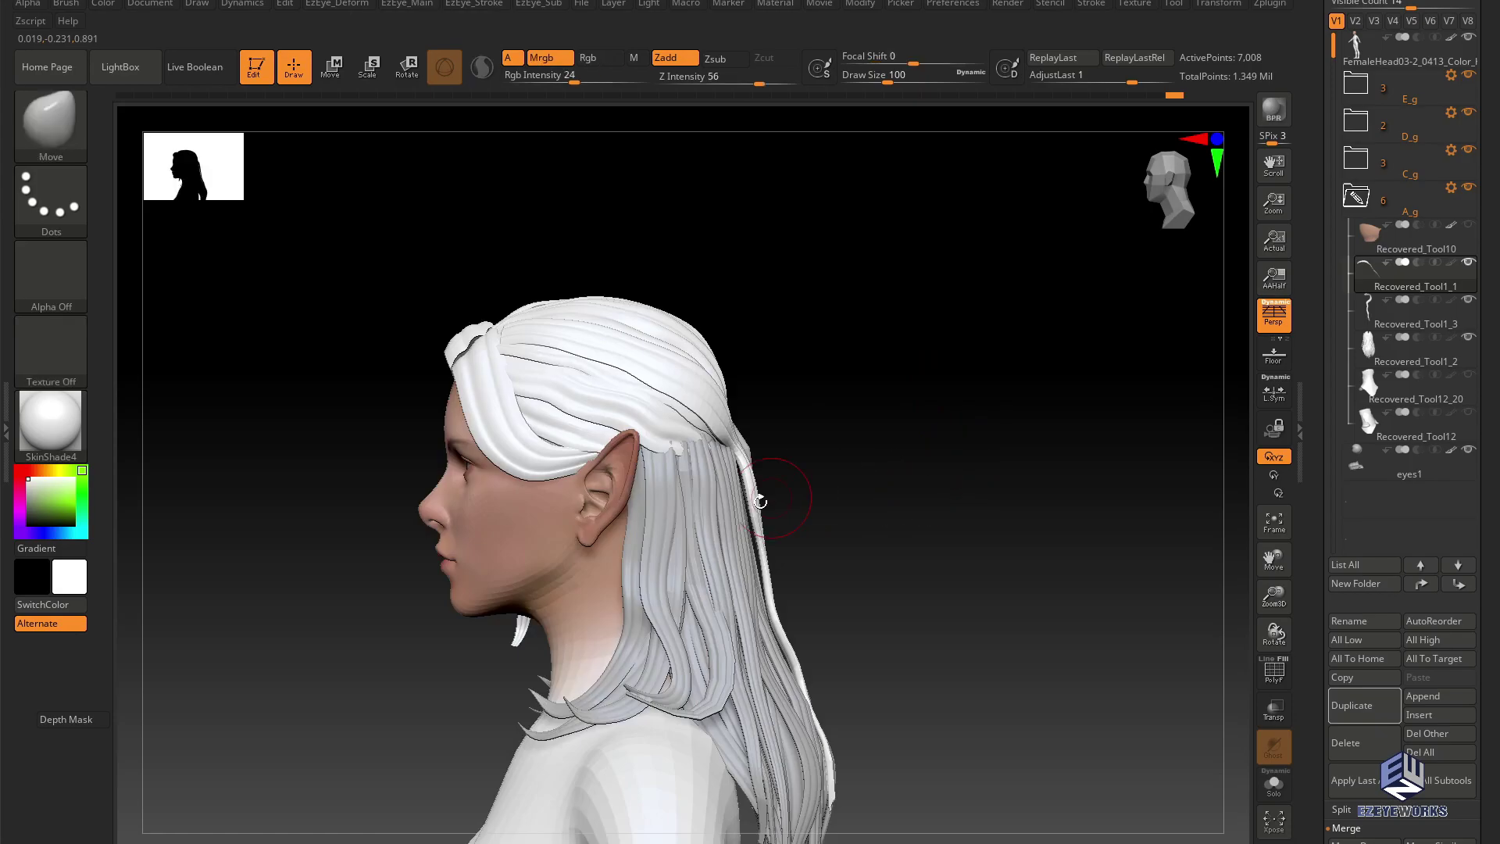
pyautogui.press('space')
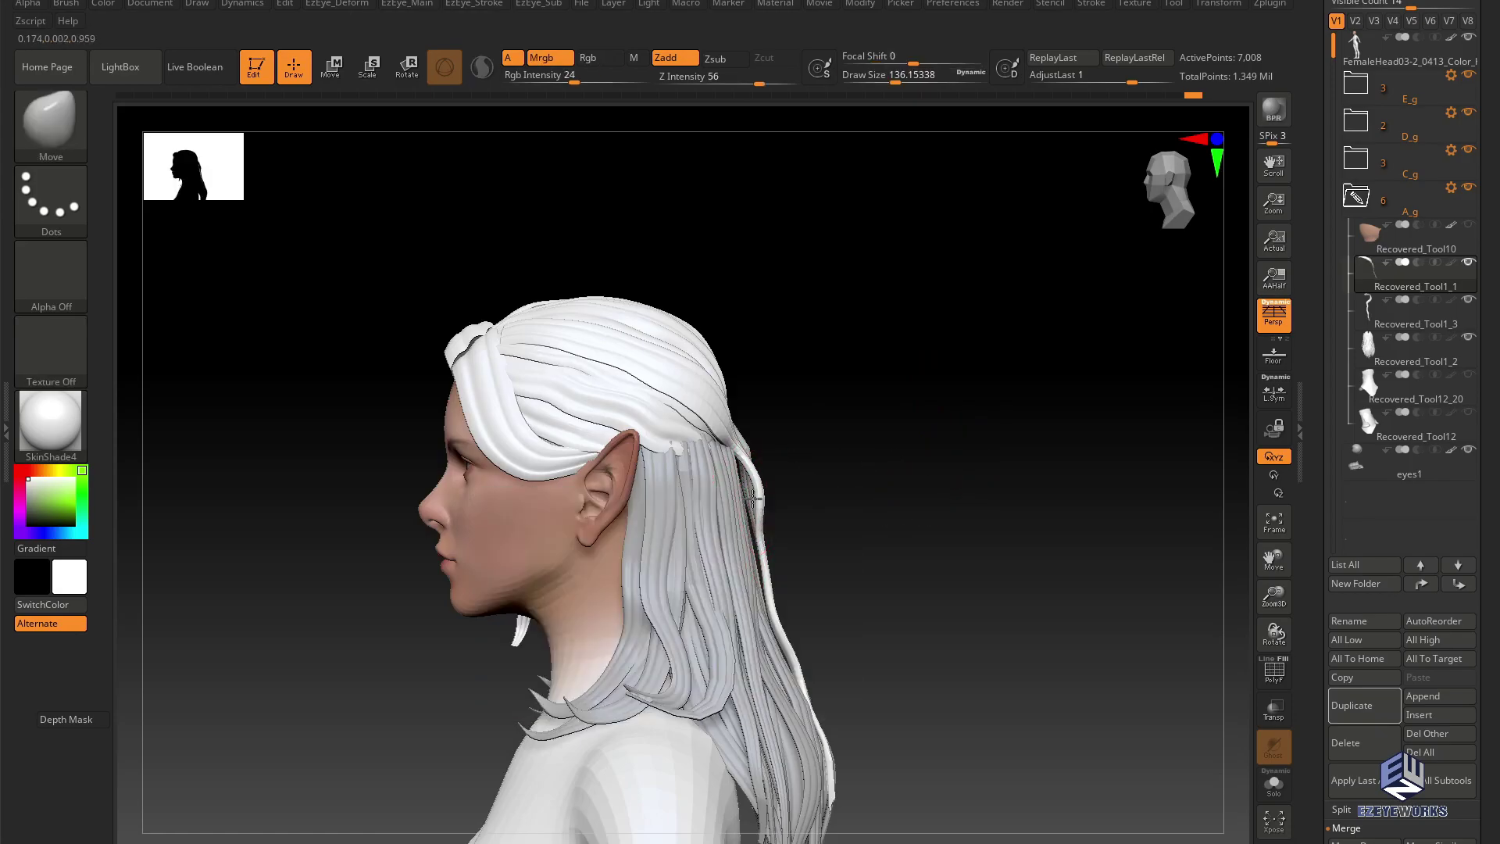
pyautogui.press('[')
pyautogui.moveTo(748, 540); pyautogui.dragTo(775, 568)
pyautogui.press('[')
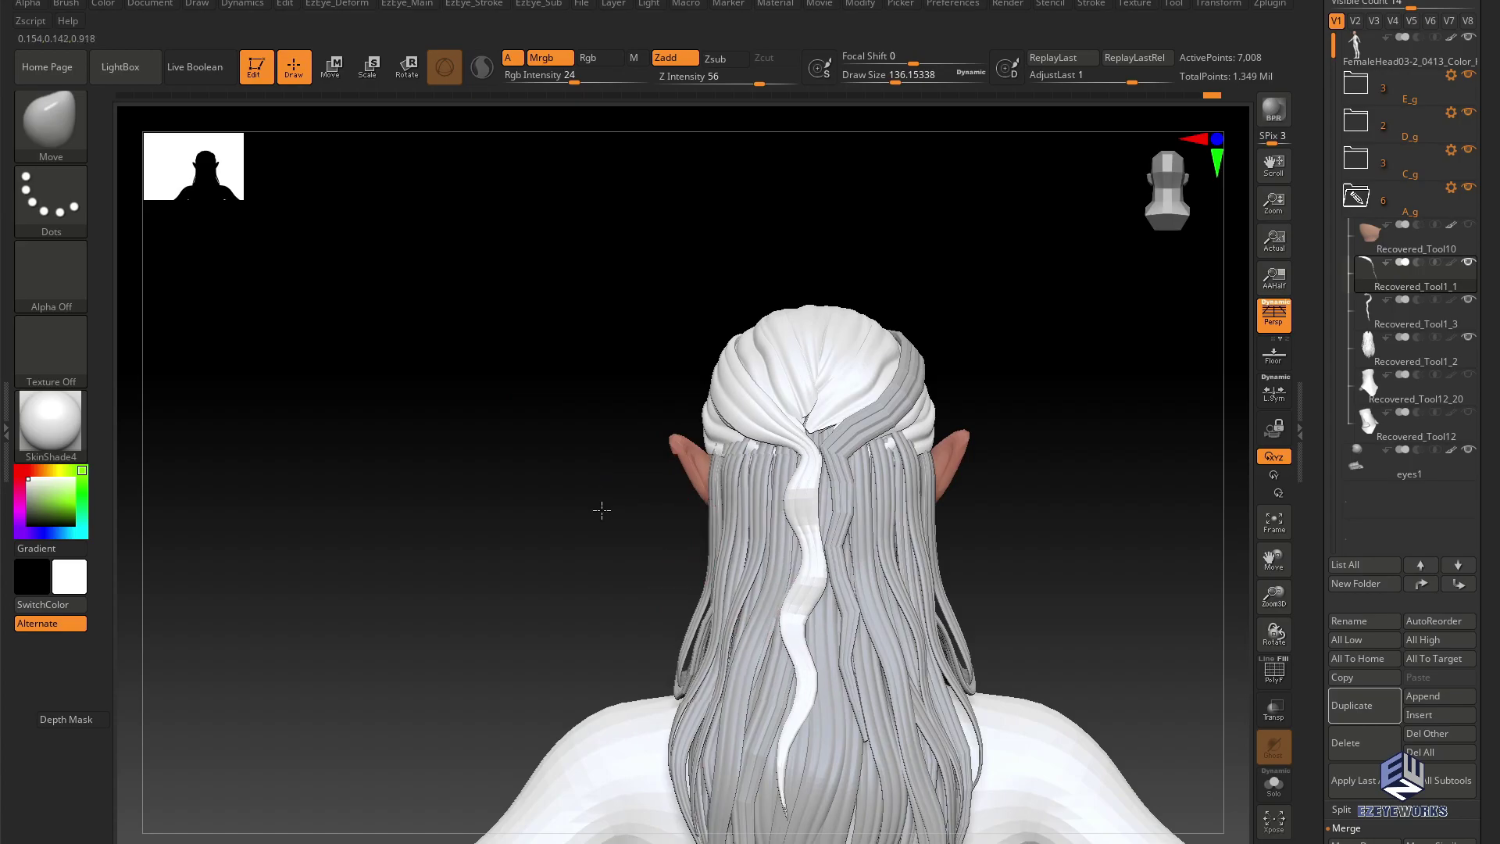
# - Select the right strand and bend the start of its hanging part from the back and side with the Move brush at draw size 136
pyautogui.moveTo(793, 250); pyautogui.dragTo(787, 198)
pyautogui.keyDown('shift'); pyautogui.moveTo(912, 285); pyautogui.dragTo(930, 295); pyautogui.keyUp('shift')
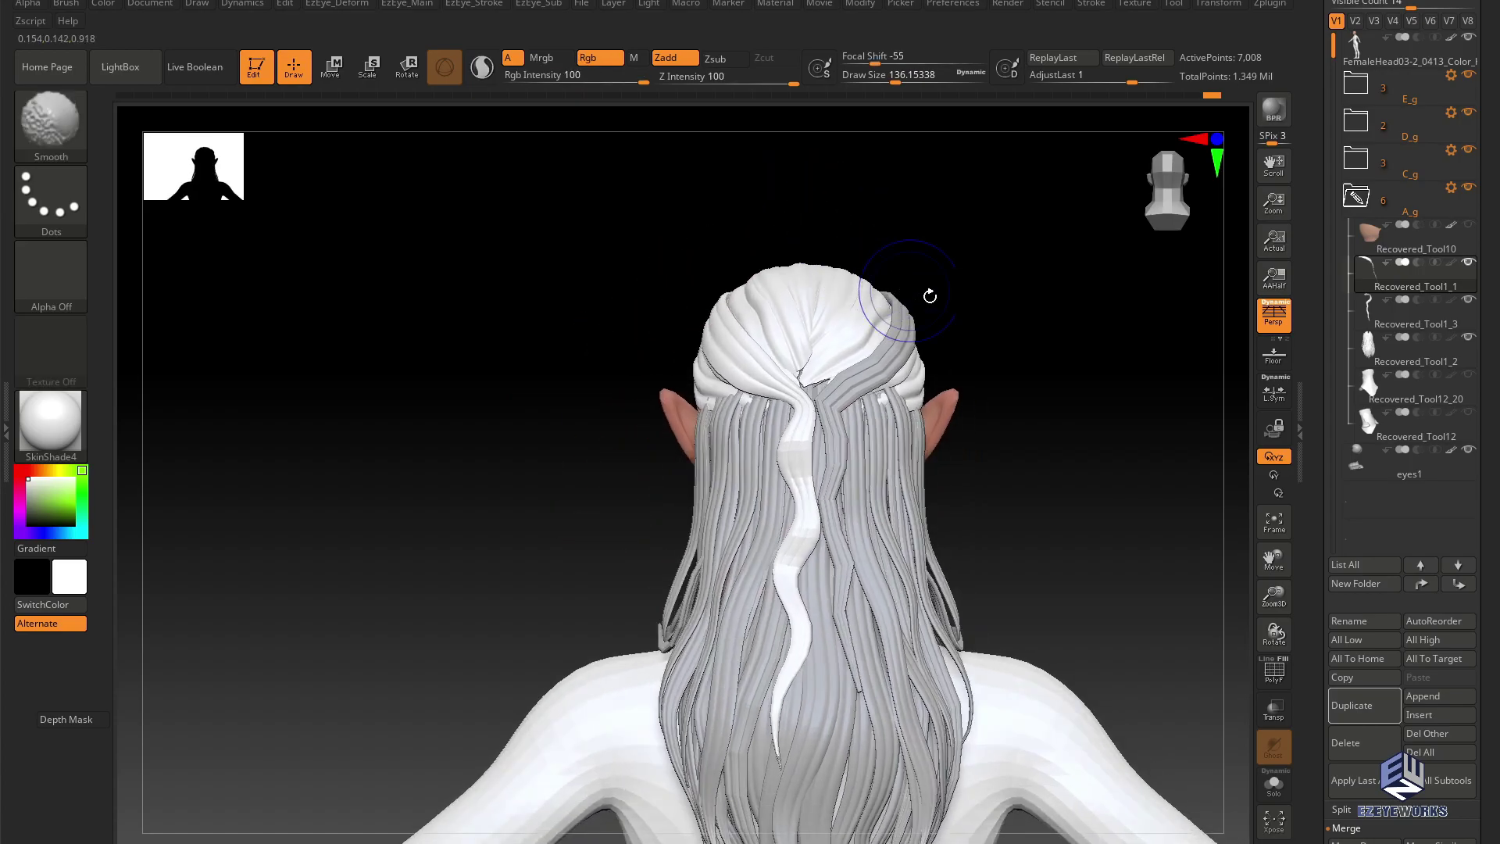
pyautogui.keyDown('alt'); pyautogui.moveTo(957, 356); pyautogui.dragTo(772, 378); pyautogui.keyUp('alt')
pyautogui.keyDown('alt'); pyautogui.click(710, 351); pyautogui.keyUp('alt')
pyautogui.press('space')
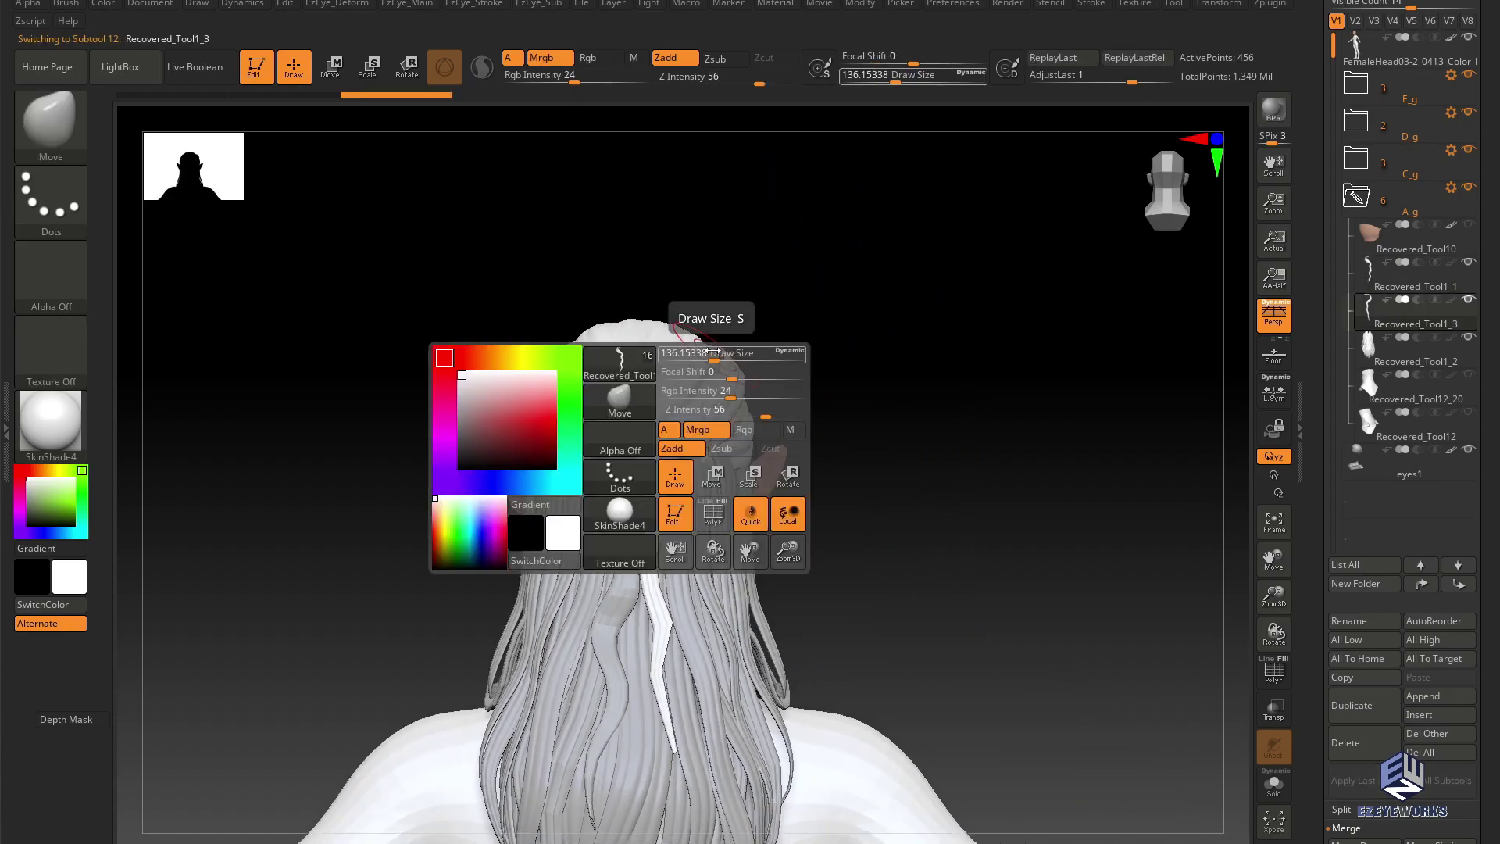
pyautogui.moveTo(781, 379); pyautogui.dragTo(749, 385)
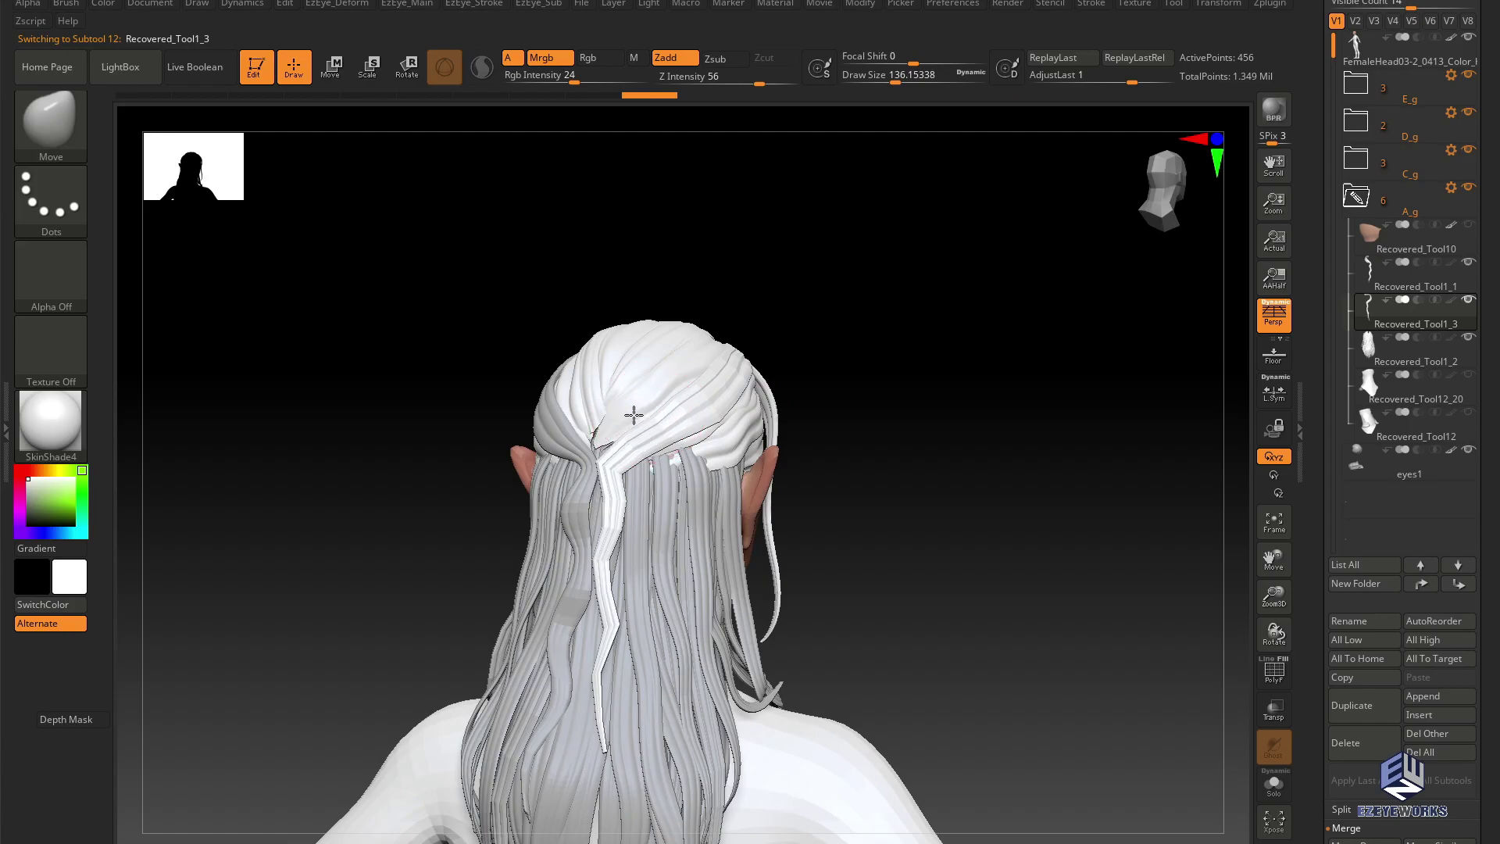
pyautogui.moveTo(414, 455); pyautogui.dragTo(500, 452)
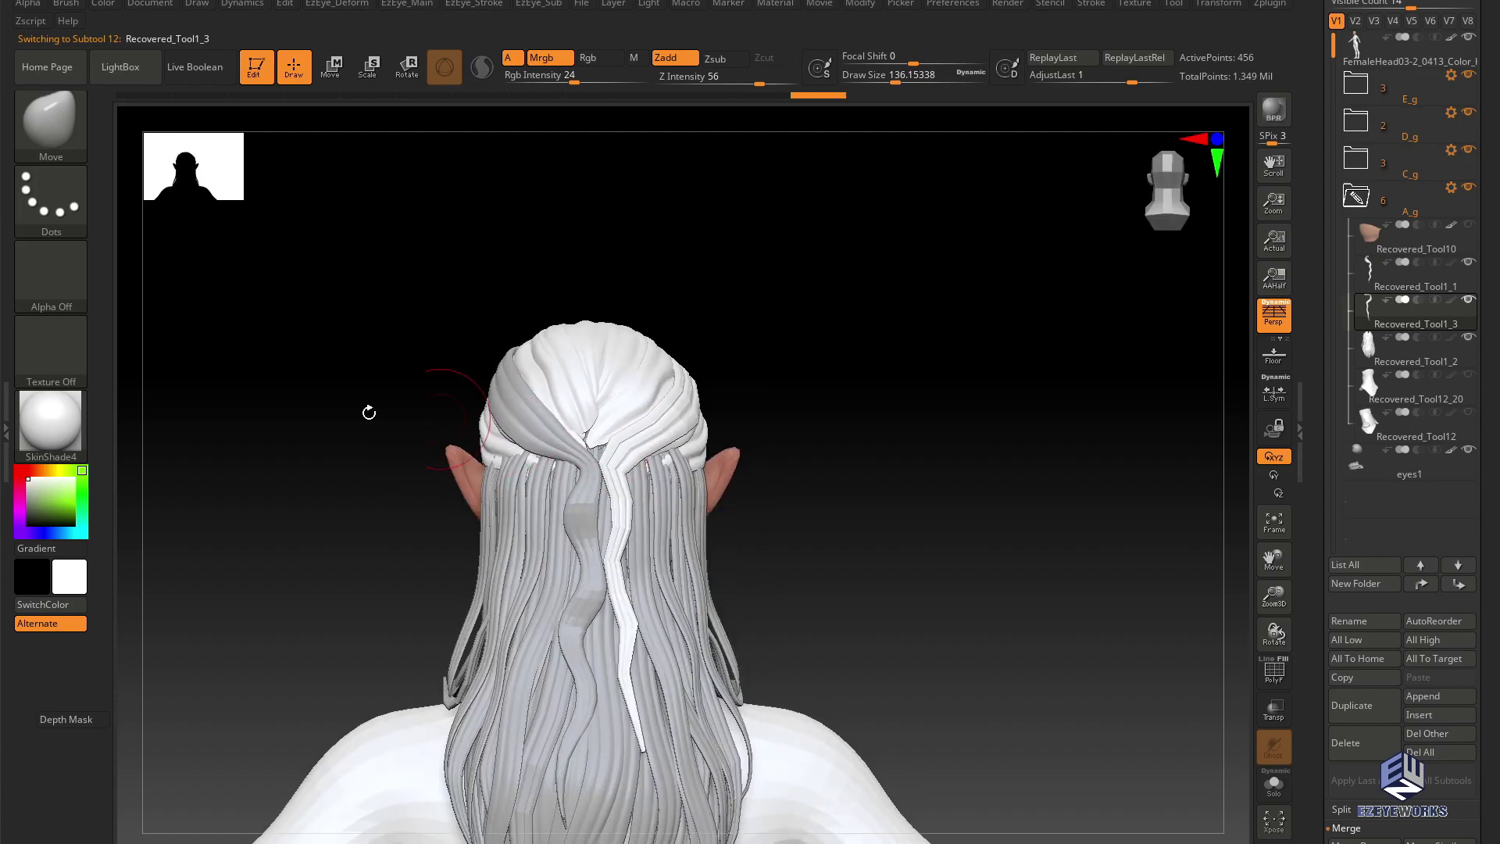
pyautogui.moveTo(369, 412); pyautogui.dragTo(509, 435)
pyautogui.moveTo(619, 473); pyautogui.dragTo(611, 465)
pyautogui.moveTo(738, 490); pyautogui.dragTo(524, 500)
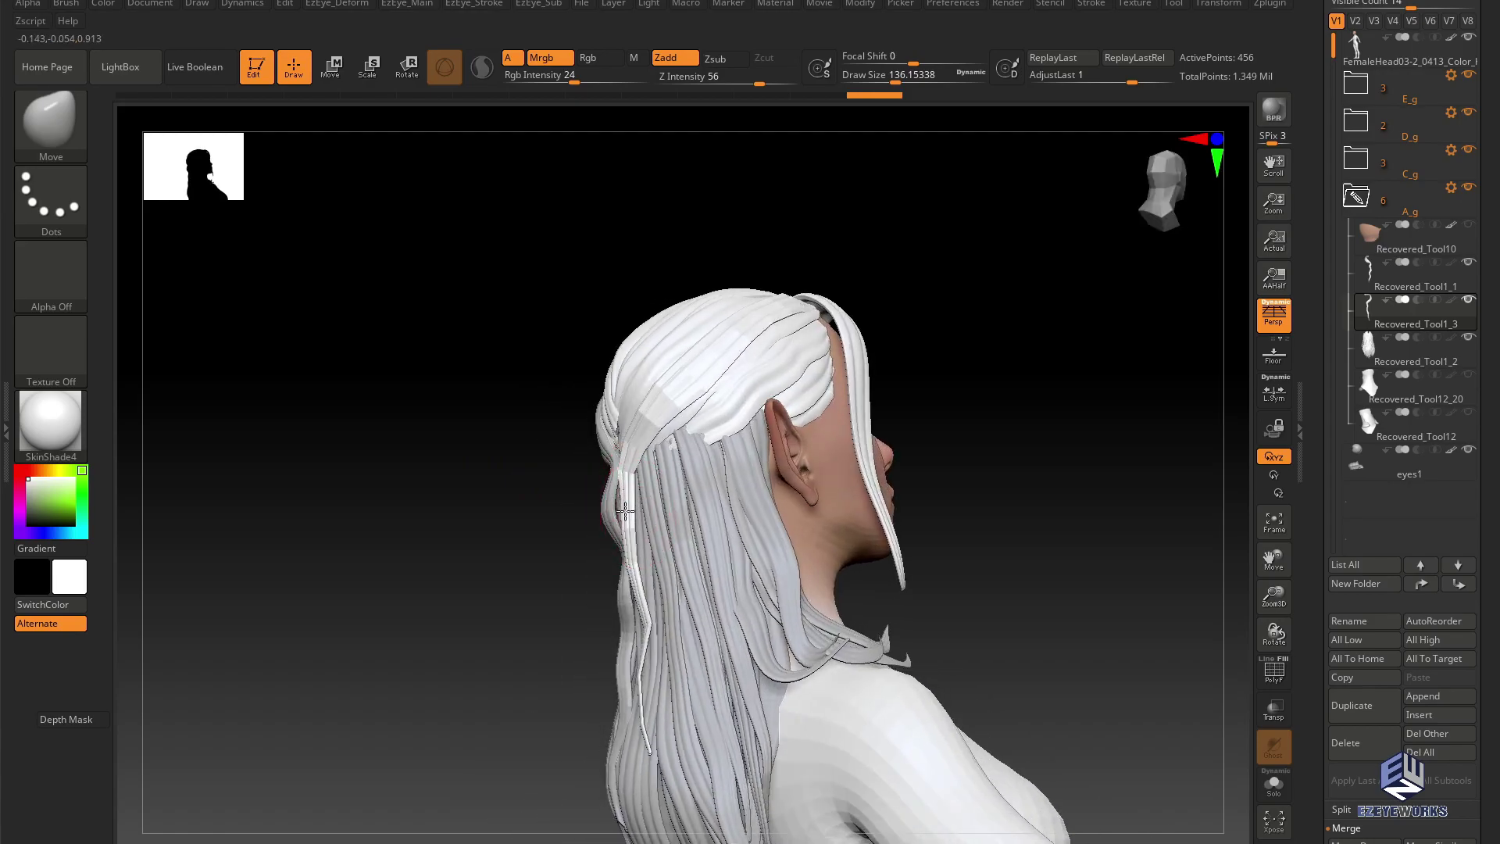
pyautogui.moveTo(620, 532); pyautogui.dragTo(616, 532)
pyautogui.moveTo(500, 525)
pyautogui.mouseDown()
pyautogui.moveTo(625, 519)
pyautogui.moveTo(605, 546)
pyautogui.mouseUp()
pyautogui.moveTo(616, 466)
pyautogui.mouseDown()
pyautogui.moveTo(600, 449)
pyautogui.moveTo(625, 440)
pyautogui.mouseUp()
# - Subdivide the right strand and curve its upper hanging part into waves with the Move brush at draw size 136
pyautogui.hotkey('ctrl', 'd')
pyautogui.moveTo(853, 401); pyautogui.dragTo(836, 502)
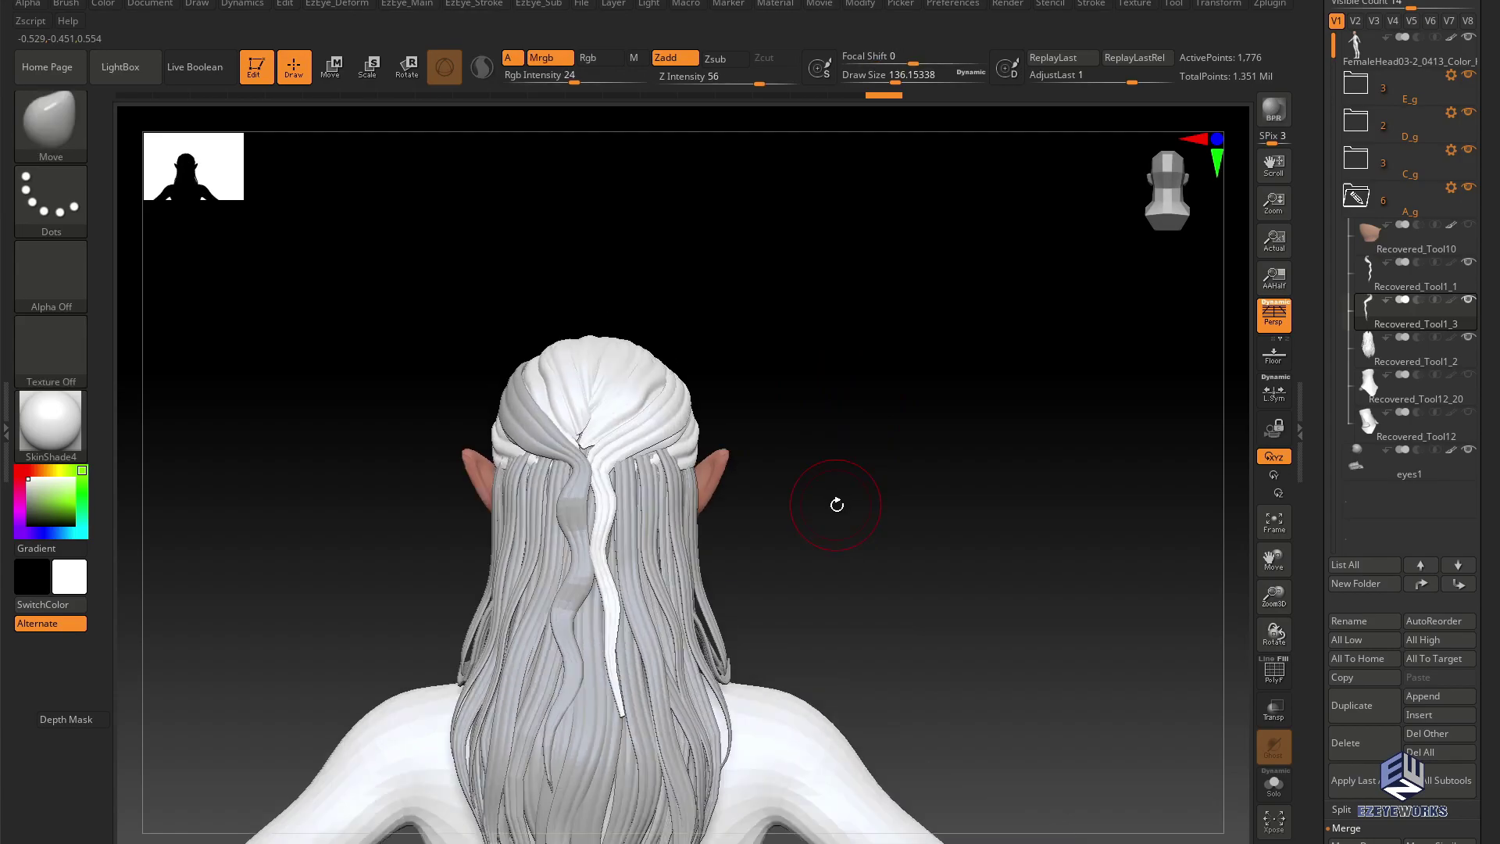
pyautogui.moveTo(580, 523); pyautogui.dragTo(575, 526)
pyautogui.moveTo(569, 539); pyautogui.dragTo(575, 536)
pyautogui.moveTo(813, 566); pyautogui.dragTo(686, 572)
pyautogui.moveTo(590, 549); pyautogui.dragTo(582, 545)
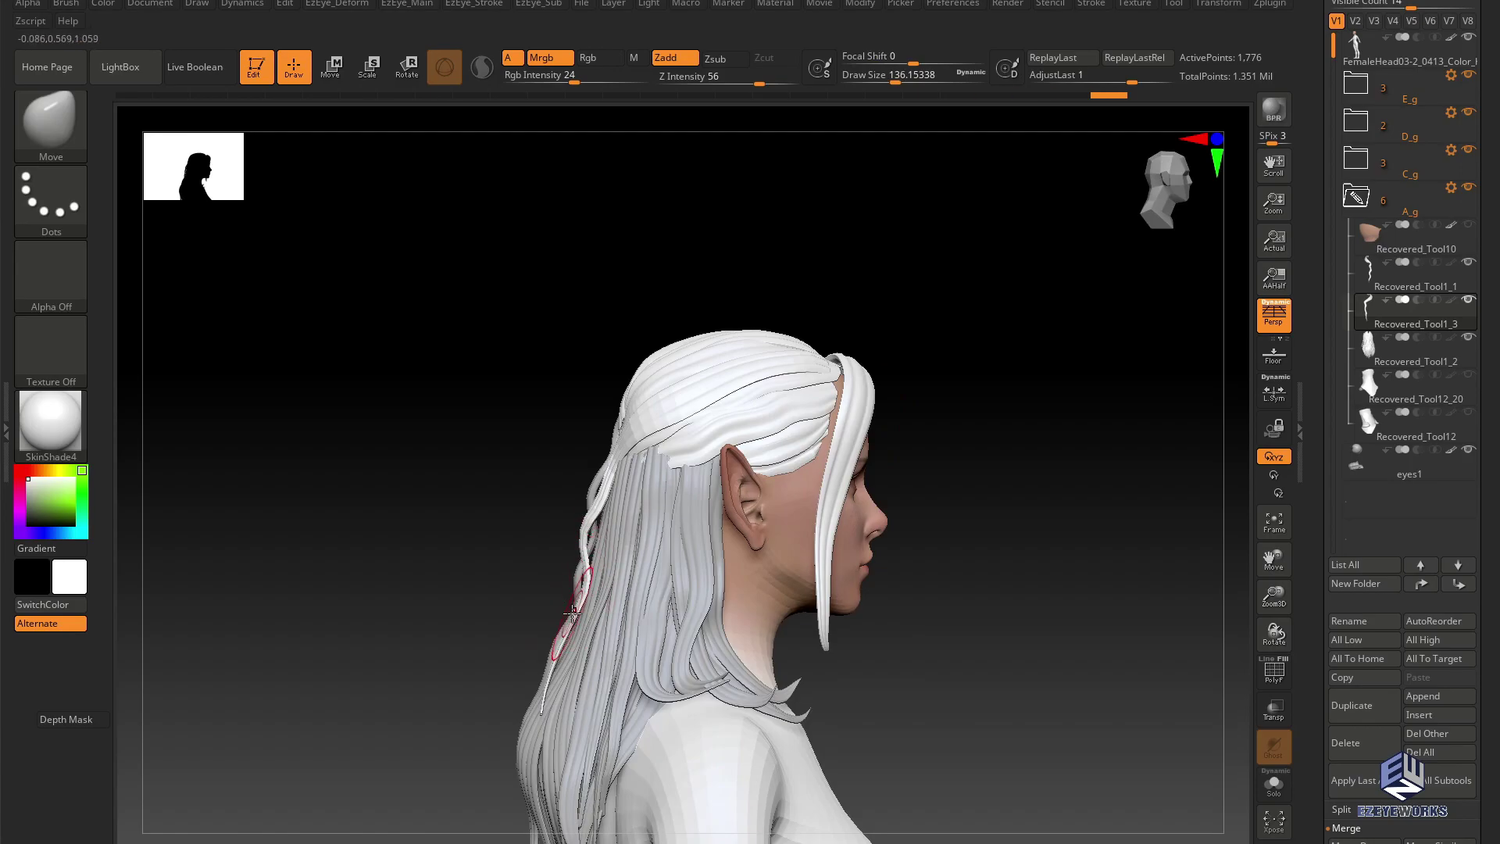
# - Extend the waves of the right strand downward and fit its lower end to the back hair with the Move brush
pyautogui.press(']')
pyautogui.moveTo(488, 608); pyautogui.dragTo(631, 616)
pyautogui.moveTo(581, 635)
pyautogui.mouseDown()
pyautogui.moveTo(539, 628)
pyautogui.moveTo(598, 706)
pyautogui.mouseUp()
pyautogui.press('[')
pyautogui.moveTo(592, 751); pyautogui.dragTo(601, 745)
pyautogui.moveTo(789, 616); pyautogui.dragTo(726, 611)
pyautogui.moveTo(907, 549)
pyautogui.keyDown('alt'); pyautogui.mouseDown()
pyautogui.moveTo(1005, 389)
pyautogui.moveTo(1003, 461)
pyautogui.mouseUp(); pyautogui.keyUp('alt')
# - Form stronger bends along the lower half of the right strand with the Move brush at draw size about 92 to 96
pyautogui.press('[')
pyautogui.press('[')
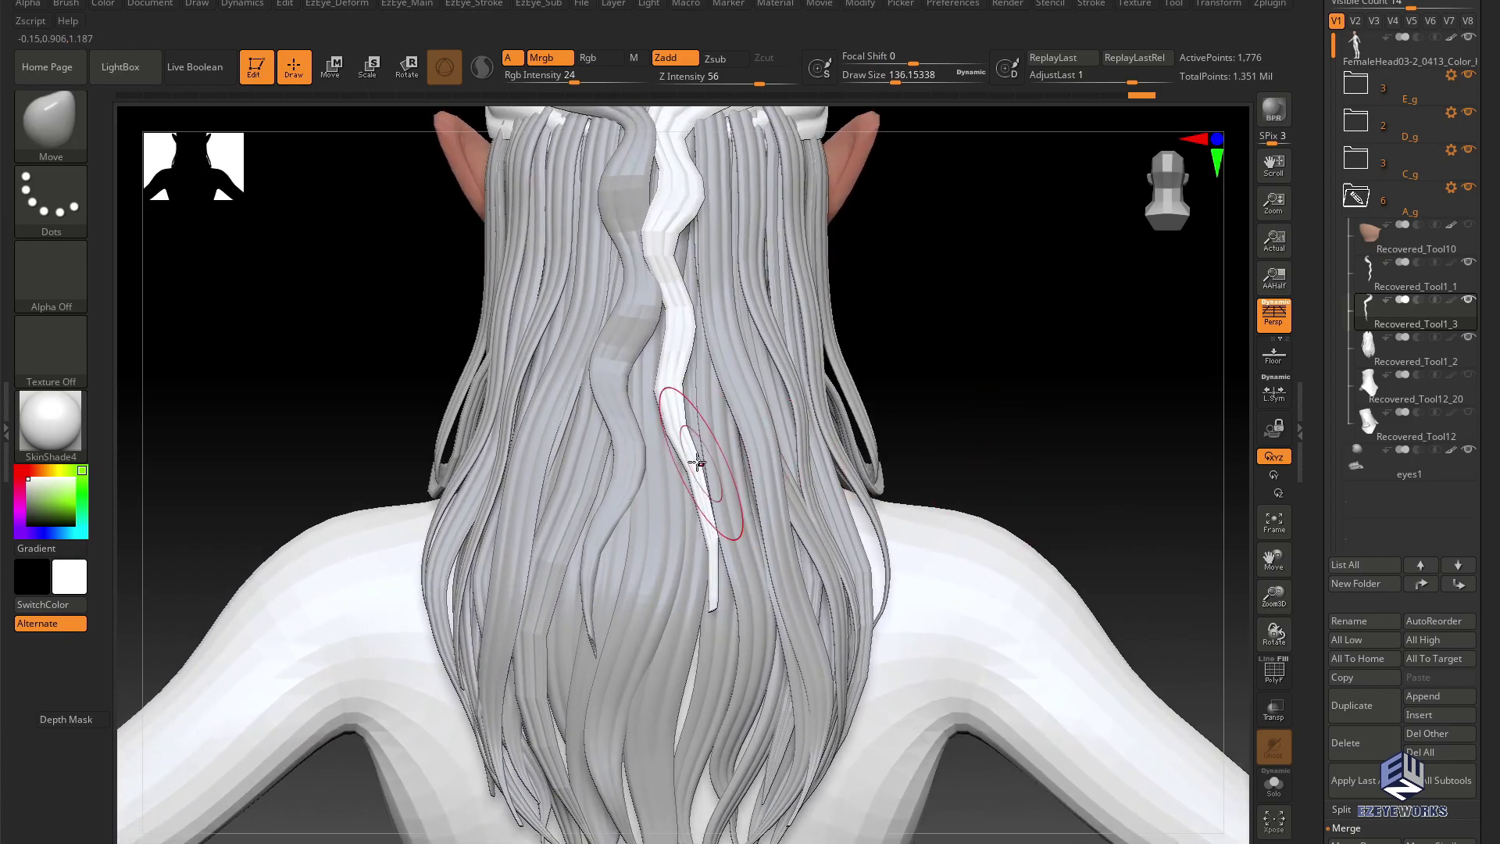
pyautogui.press('[')
pyautogui.press('[')
pyautogui.press('[')
pyautogui.press('[')
pyautogui.press('[')
pyautogui.press('[')
pyautogui.press('[')
pyautogui.press('[')
pyautogui.press('[')
pyautogui.press('[')
pyautogui.press('[')
pyautogui.moveTo(668, 439); pyautogui.dragTo(649, 453)
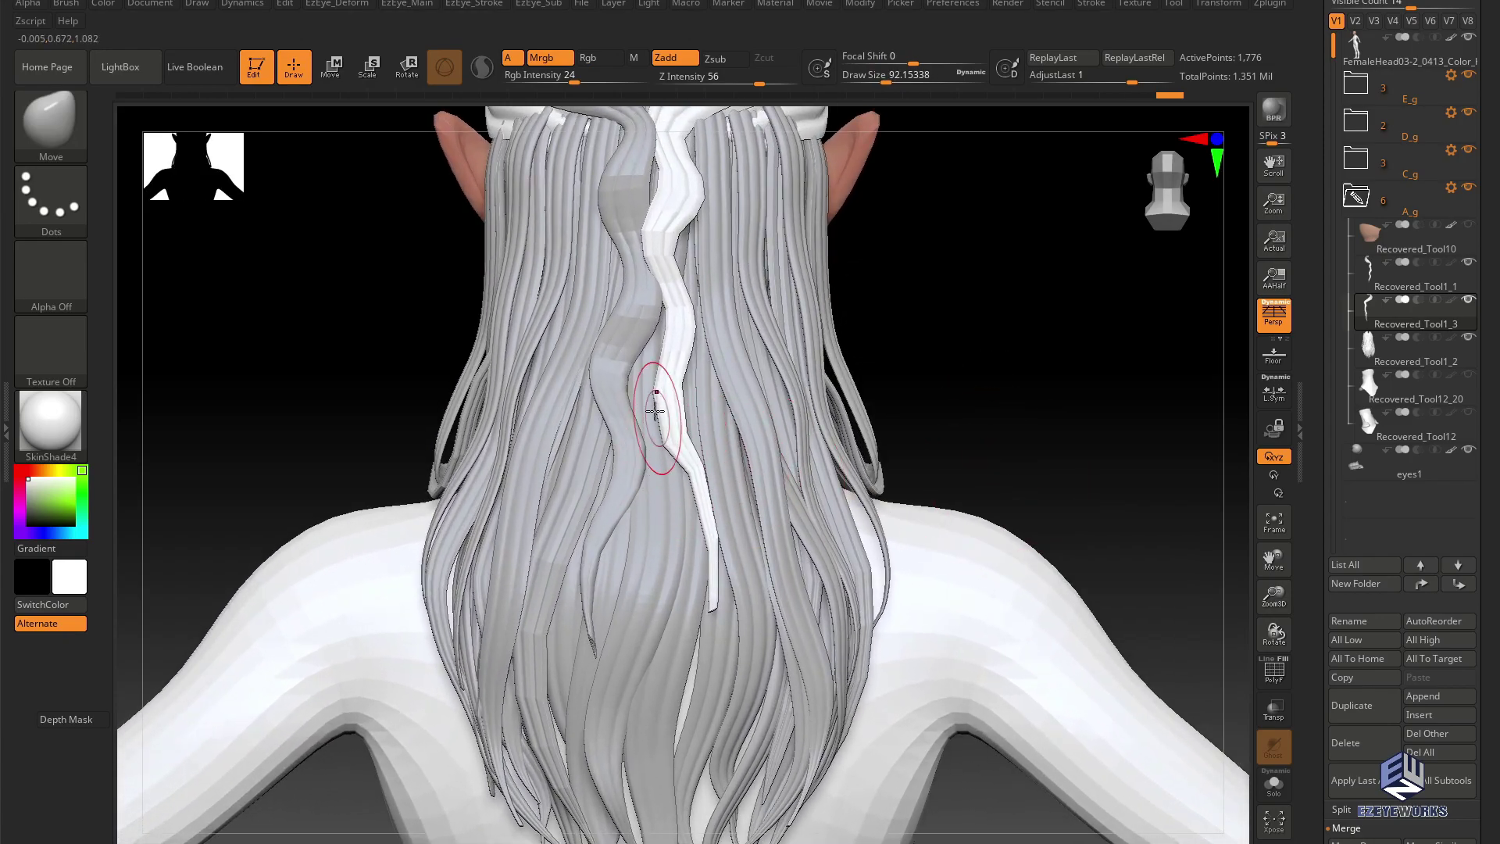
pyautogui.moveTo(675, 403); pyautogui.dragTo(661, 407)
pyautogui.press(']')
pyautogui.moveTo(666, 355); pyautogui.dragTo(693, 359)
pyautogui.moveTo(698, 505)
pyautogui.mouseDown()
pyautogui.moveTo(734, 507)
pyautogui.moveTo(706, 522)
pyautogui.moveTo(711, 539)
pyautogui.mouseUp()
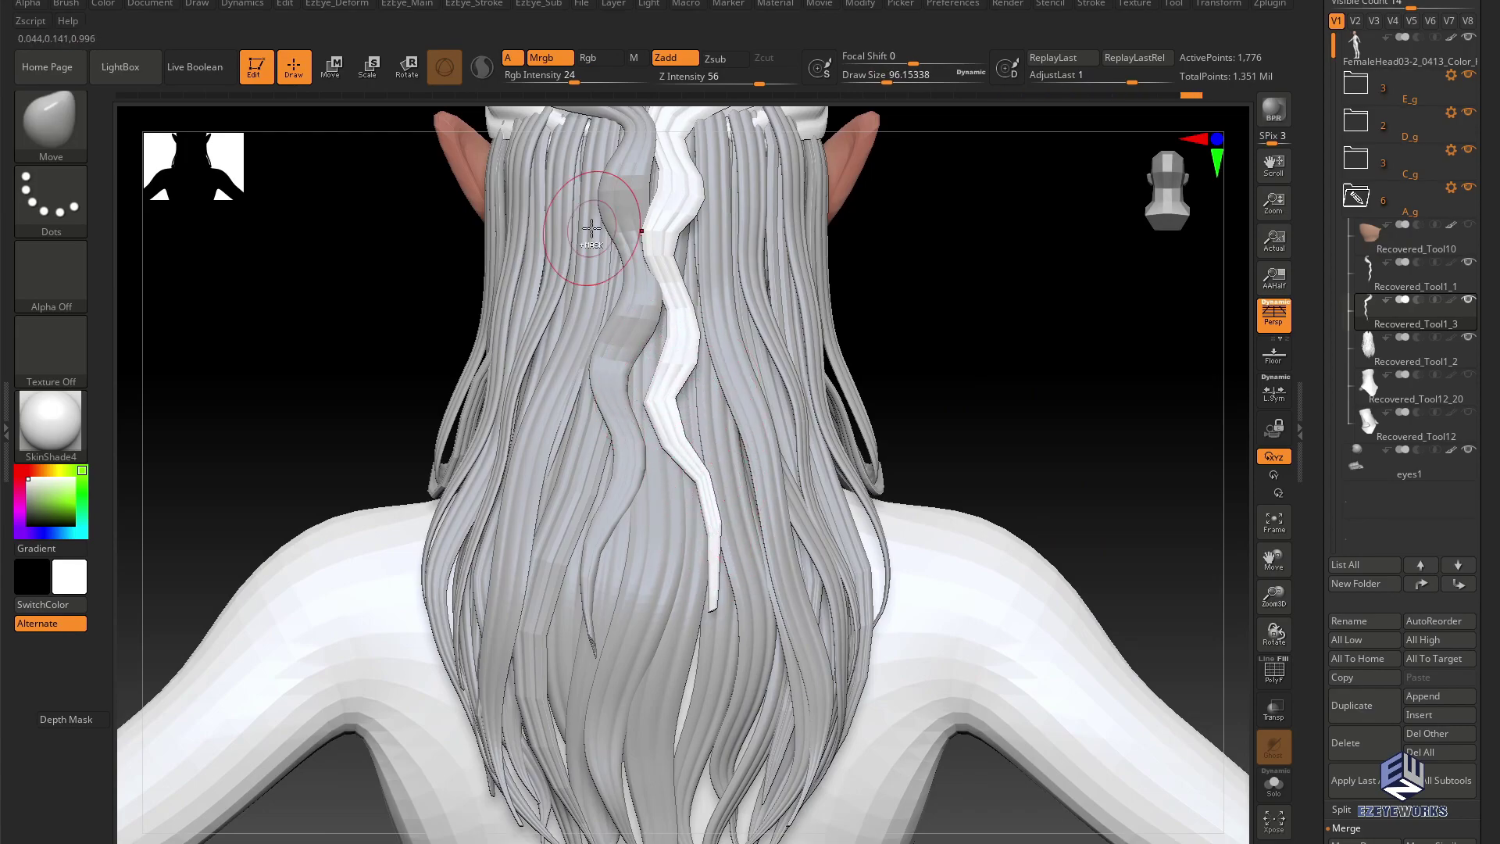
# - Subdivide the right strand again and pull its lower end inward into a tapered tip with a larger Move brush
pyautogui.press('f')
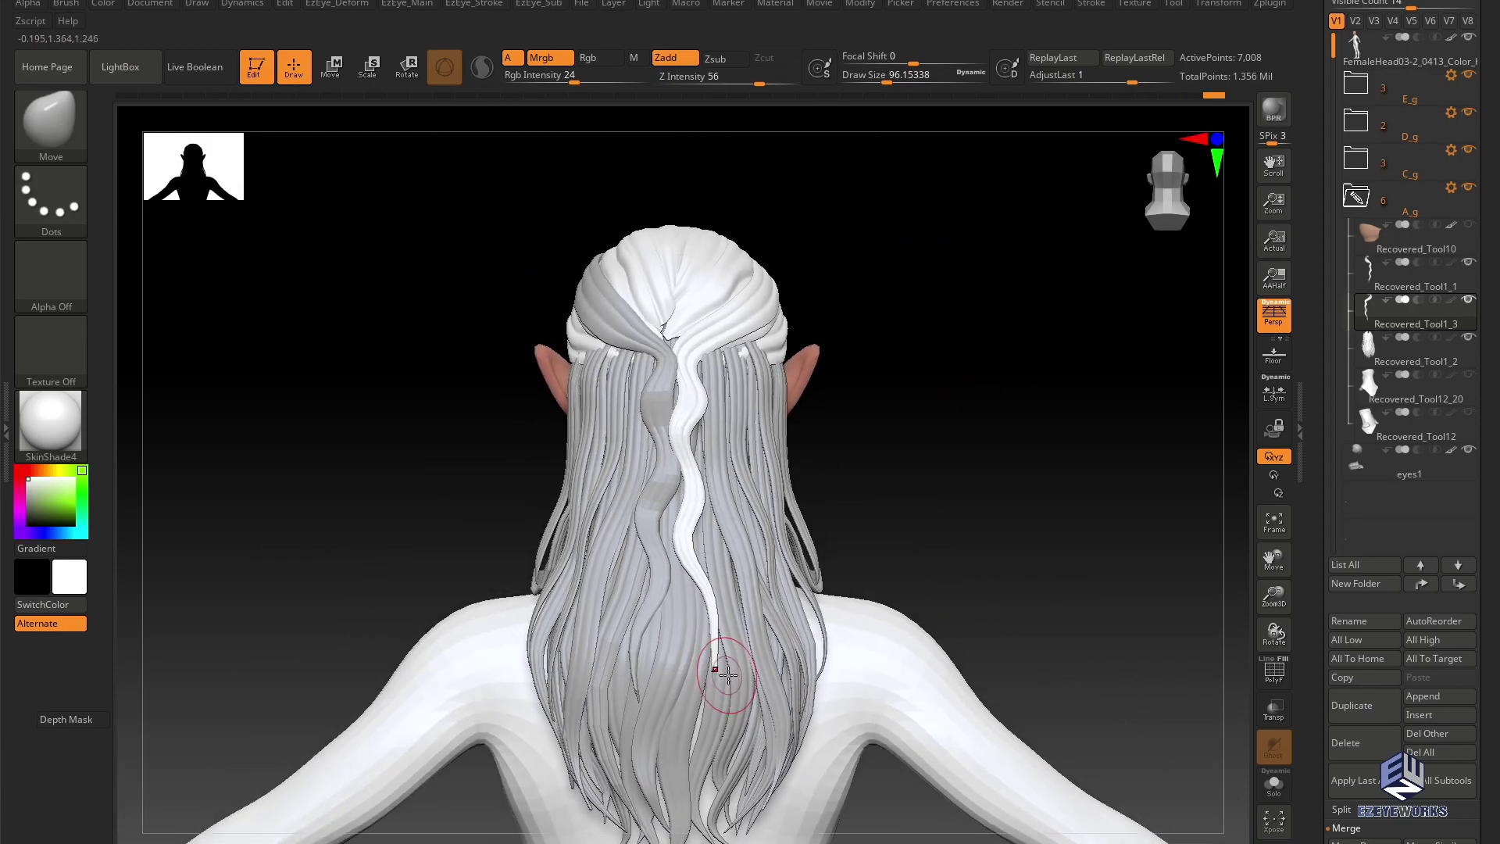
pyautogui.hotkey('ctrl', 'z')
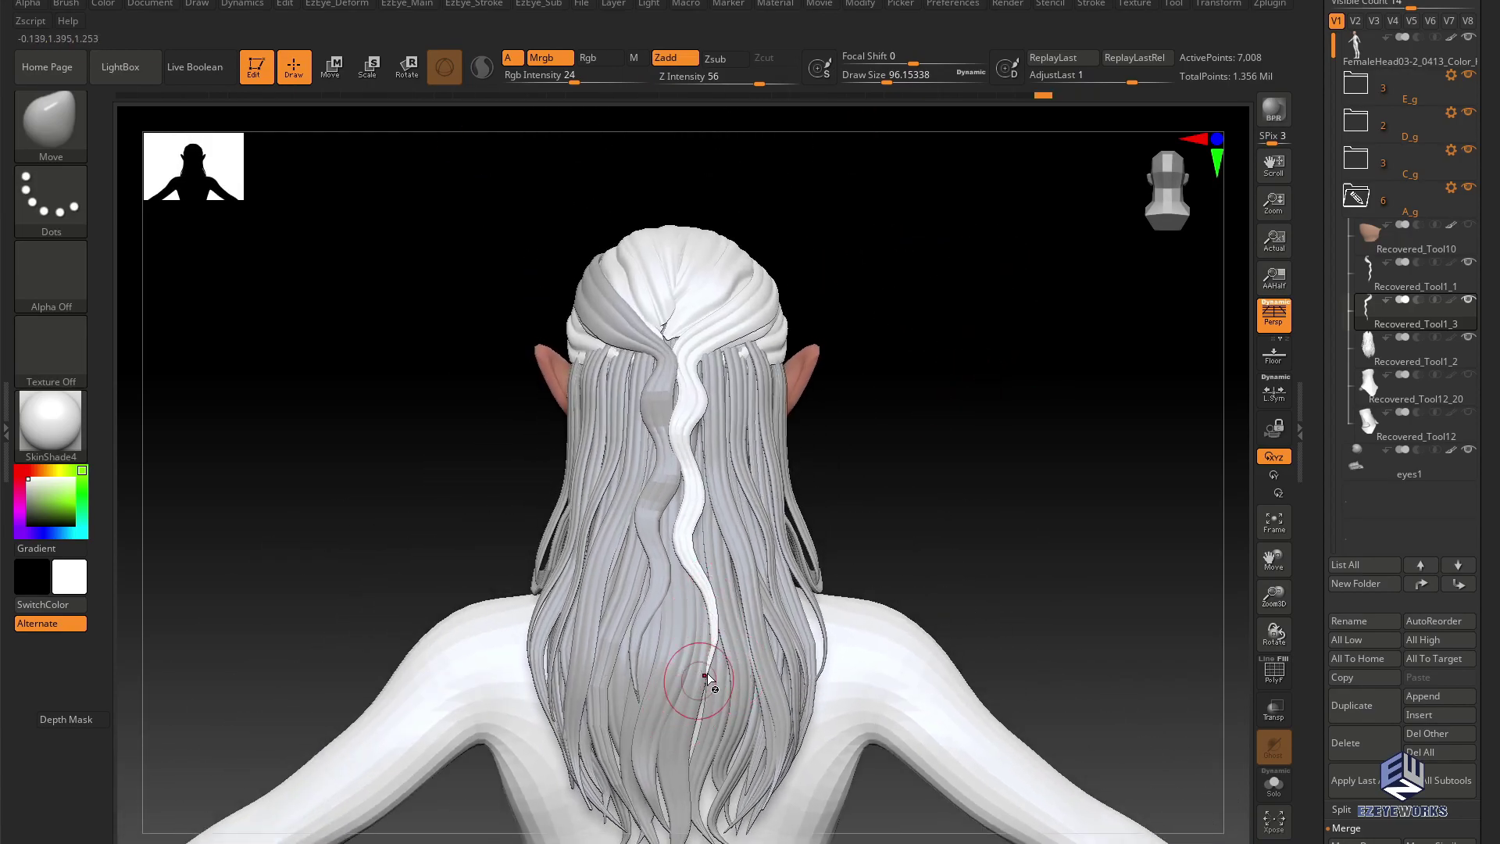
pyautogui.press(']')
pyautogui.press(']')
pyautogui.press(']')
pyautogui.press(']')
pyautogui.moveTo(708, 639)
pyautogui.mouseDown()
pyautogui.moveTo(683, 642)
pyautogui.moveTo(698, 645)
pyautogui.mouseUp()
pyautogui.moveTo(914, 551); pyautogui.dragTo(754, 576)
pyautogui.press(']')
pyautogui.moveTo(693, 637); pyautogui.dragTo(693, 668)
# - Refit the right strand where it crosses the back of the head with the Move brush at draw size about 140
pyautogui.moveTo(625, 531); pyautogui.dragTo(508, 518)
pyautogui.press('[')
pyautogui.moveTo(742, 511); pyautogui.dragTo(751, 500)
pyautogui.moveTo(781, 385); pyautogui.dragTo(767, 387)
pyautogui.moveTo(688, 383); pyautogui.dragTo(820, 374)
pyautogui.moveTo(756, 352); pyautogui.dragTo(837, 356)
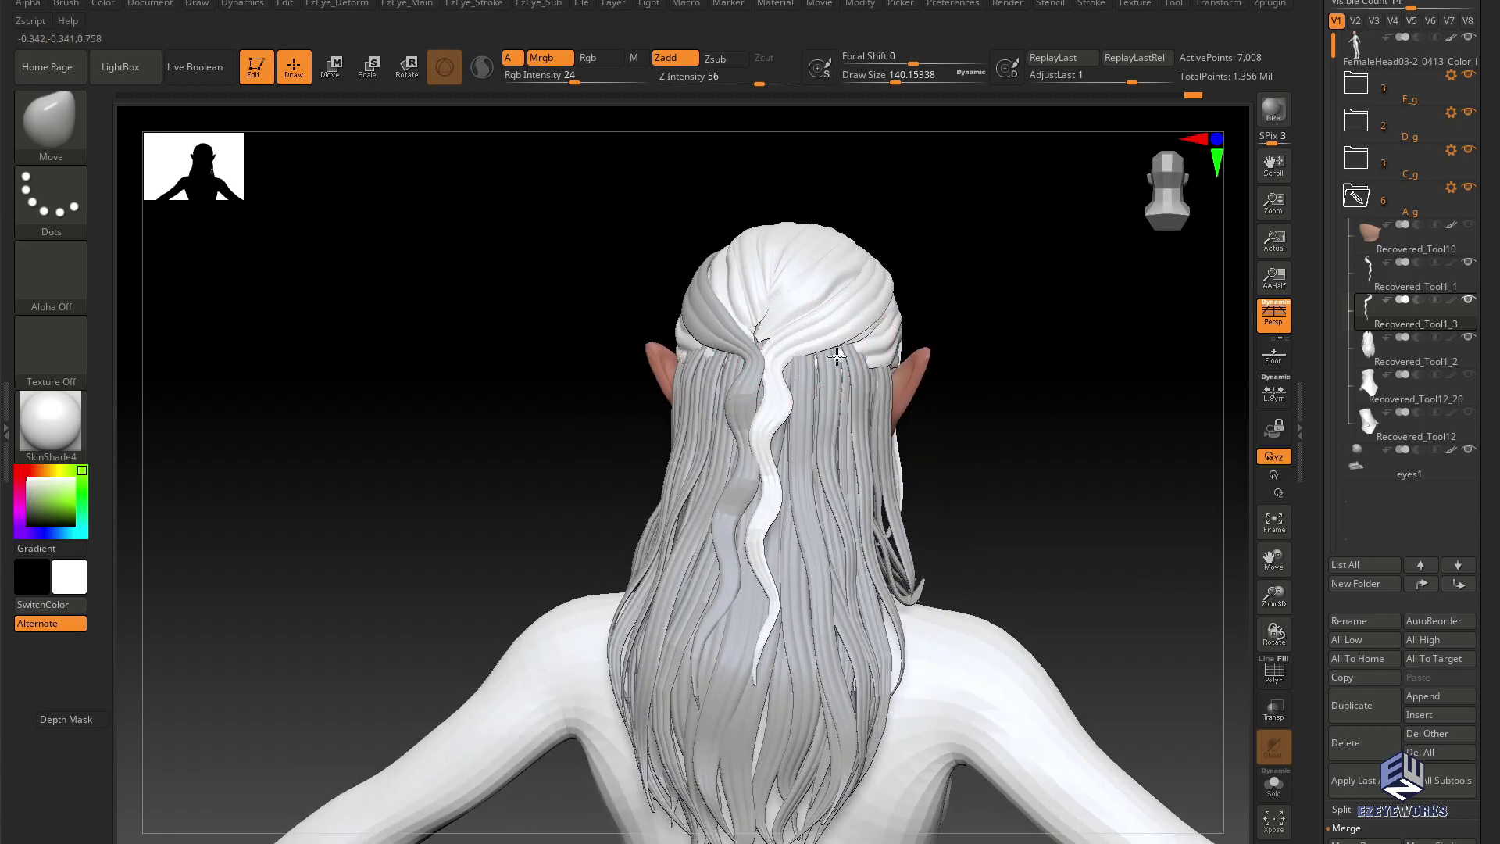
pyautogui.press(']')
pyautogui.moveTo(813, 329); pyautogui.dragTo(798, 344)
# - Settle the right strand's upper section onto the head hair above the ear with the Move brush at draw size about 100
pyautogui.moveTo(663, 281); pyautogui.dragTo(590, 283)
pyautogui.press('[')
pyautogui.moveTo(682, 321)
pyautogui.mouseDown()
pyautogui.moveTo(635, 319)
pyautogui.moveTo(814, 371)
pyautogui.mouseUp()
pyautogui.press('[')
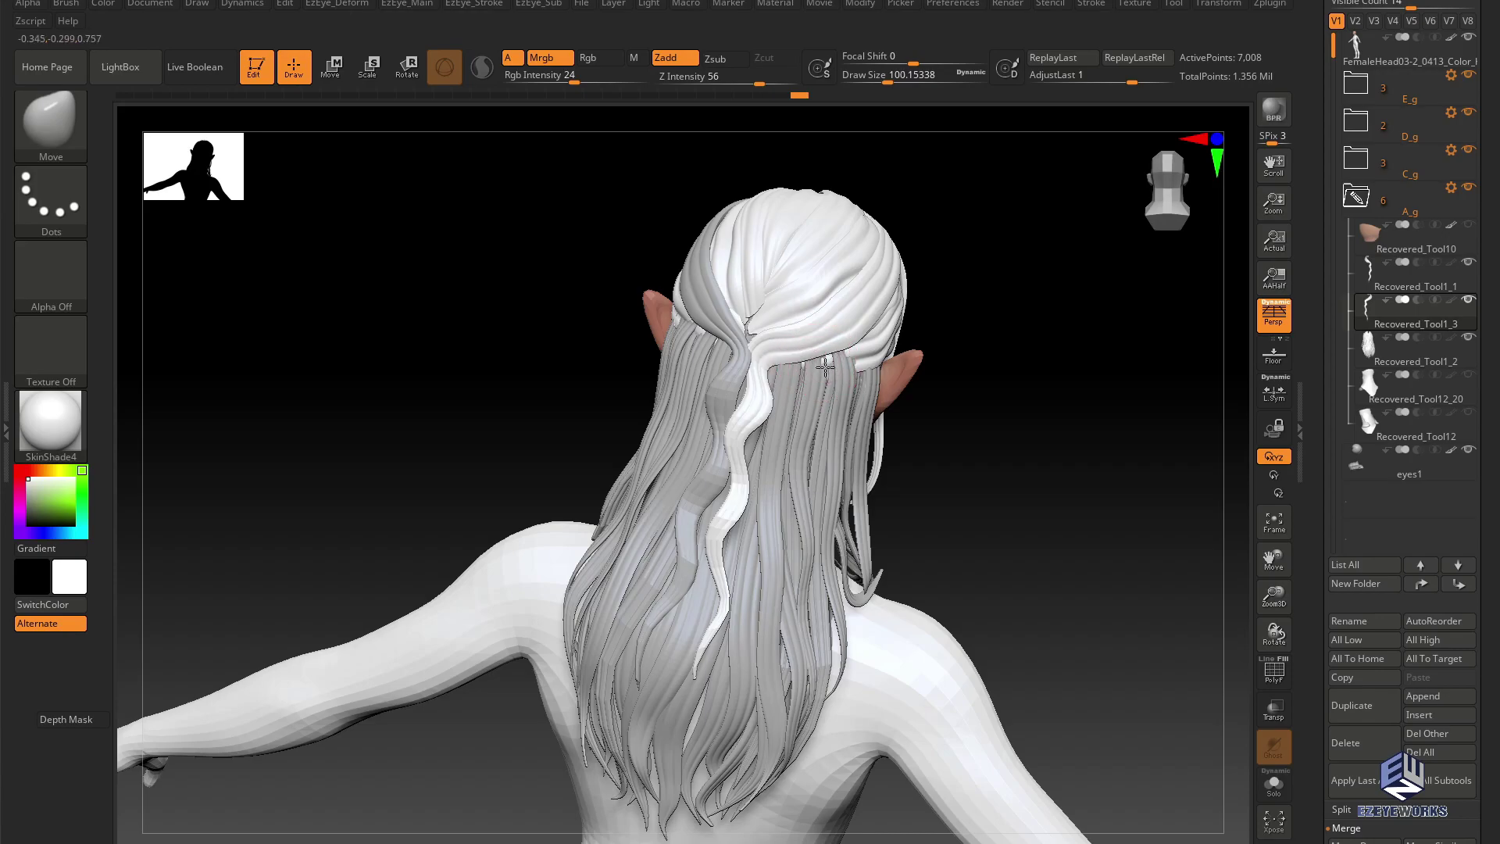
pyautogui.press(']')
pyautogui.moveTo(838, 294)
pyautogui.mouseDown()
pyautogui.moveTo(871, 288)
pyautogui.moveTo(835, 338)
pyautogui.mouseUp()
pyautogui.press(']')
pyautogui.press(']')
# - Select the hair mesh that covers the top of the head
pyautogui.moveTo(1026, 283); pyautogui.dragTo(993, 405)
pyautogui.hotkey('shift', 'f')
pyautogui.hotkey('shift', 'f')
pyautogui.keyDown('alt'); pyautogui.click(864, 555); pyautogui.keyUp('alt')
pyautogui.moveTo(1011, 479)
pyautogui.mouseDown()
pyautogui.moveTo(904, 432)
pyautogui.moveTo(797, 440)
pyautogui.moveTo(958, 463)
pyautogui.moveTo(992, 406)
pyautogui.moveTo(962, 448)
pyautogui.mouseUp()
pyautogui.keyDown('alt'); pyautogui.click(646, 388); pyautogui.keyUp('alt')
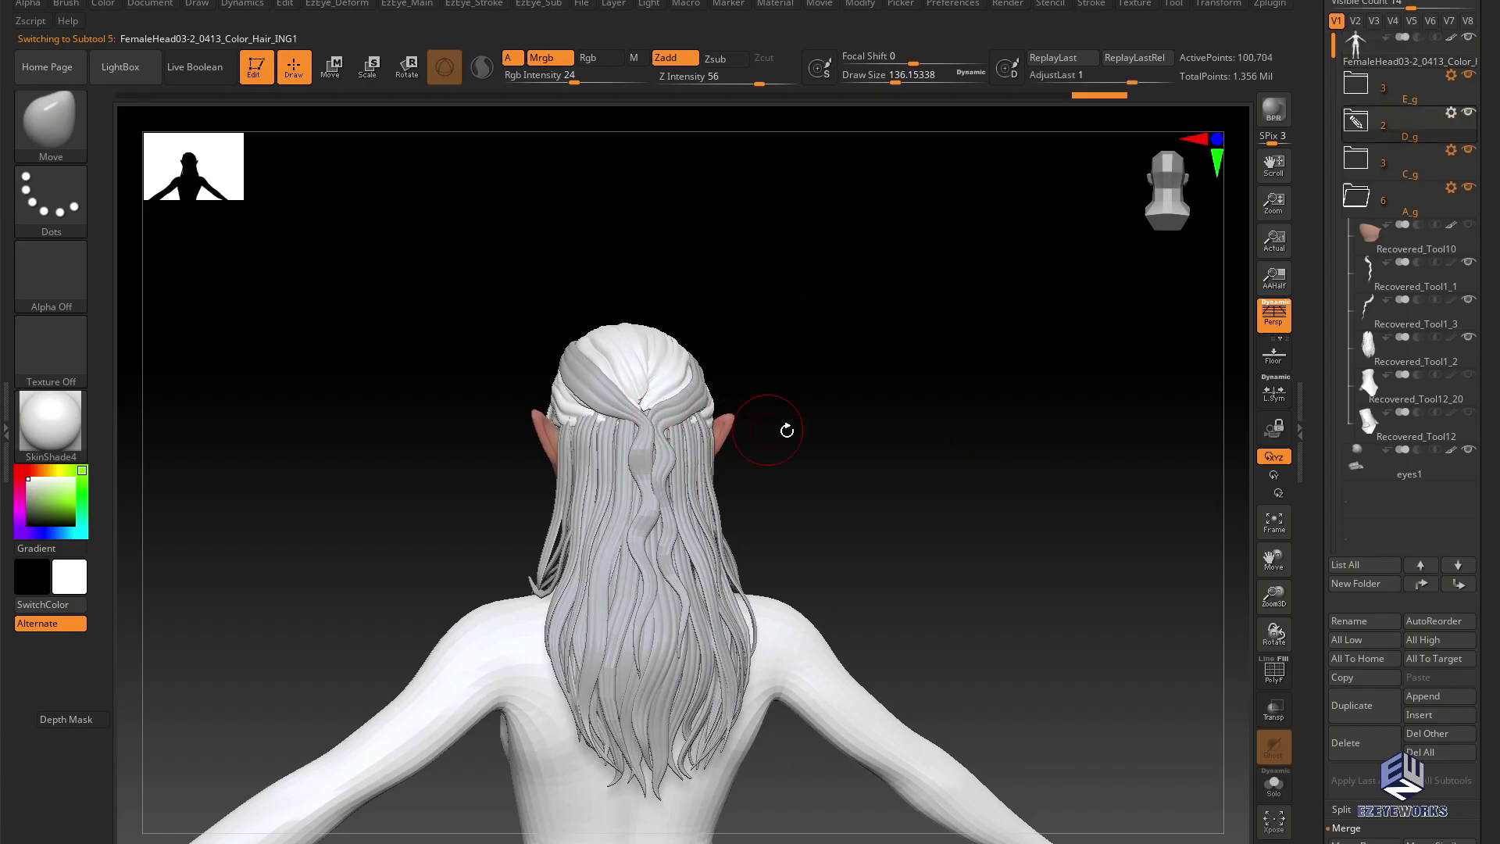
# - Isolate the orange centre lock by its polygroup and mask all the other locks of the head hair
pyautogui.hotkey('shift', 'f')
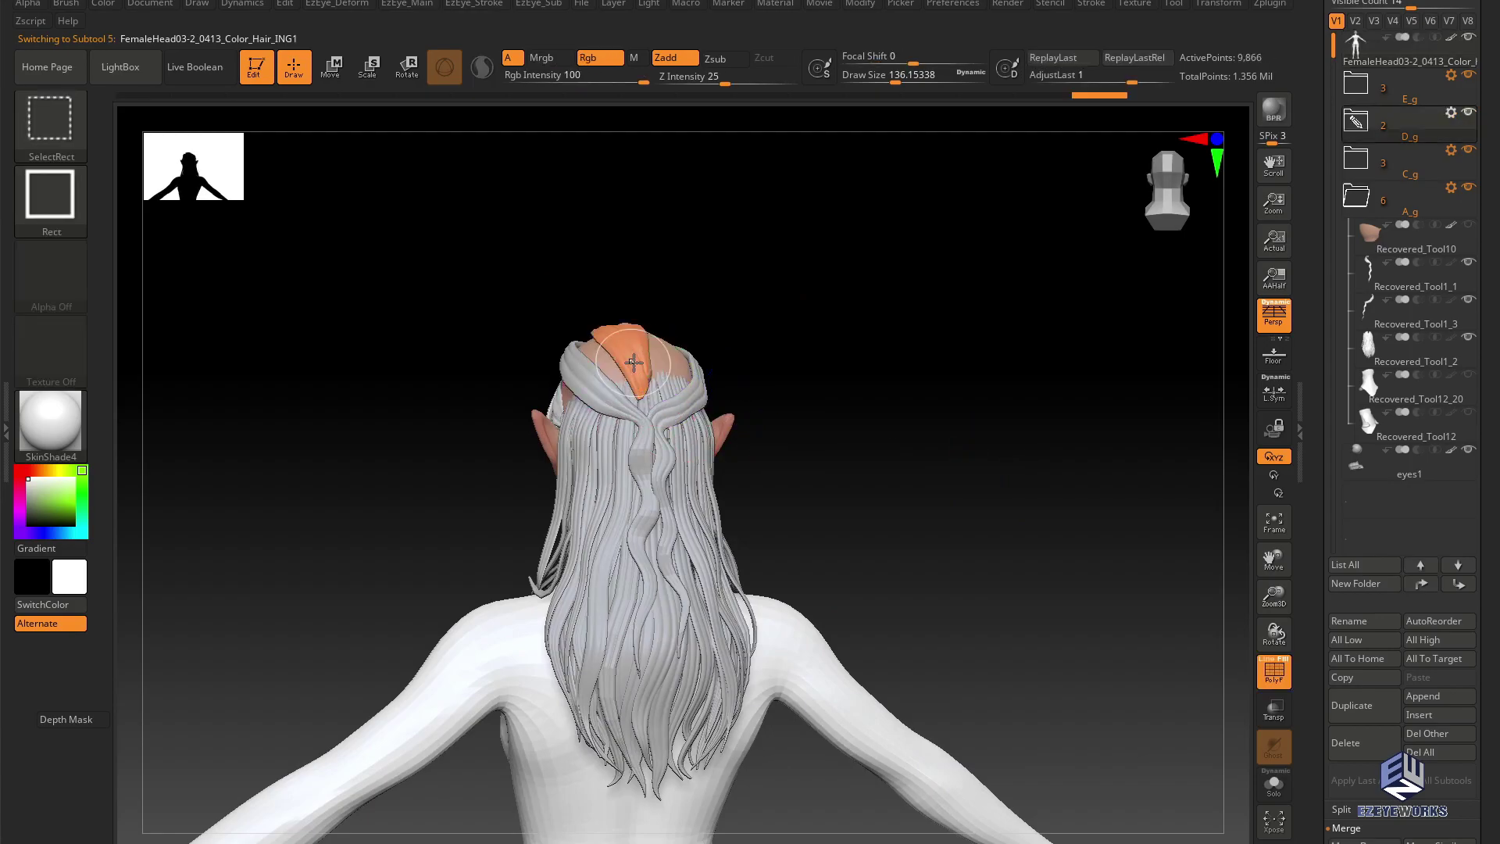
pyautogui.keyDown('ctrl'); pyautogui.click(810, 408); pyautogui.keyUp('ctrl')
pyautogui.keyDown('ctrl'); pyautogui.keyDown('shift'); pyautogui.click(830, 431); pyautogui.keyUp('shift'); pyautogui.keyUp('ctrl')
pyautogui.keyDown('ctrl'); pyautogui.click(836, 438); pyautogui.keyUp('ctrl')
pyautogui.keyDown('alt'); pyautogui.moveTo(834, 435); pyautogui.dragTo(847, 528); pyautogui.keyUp('alt')
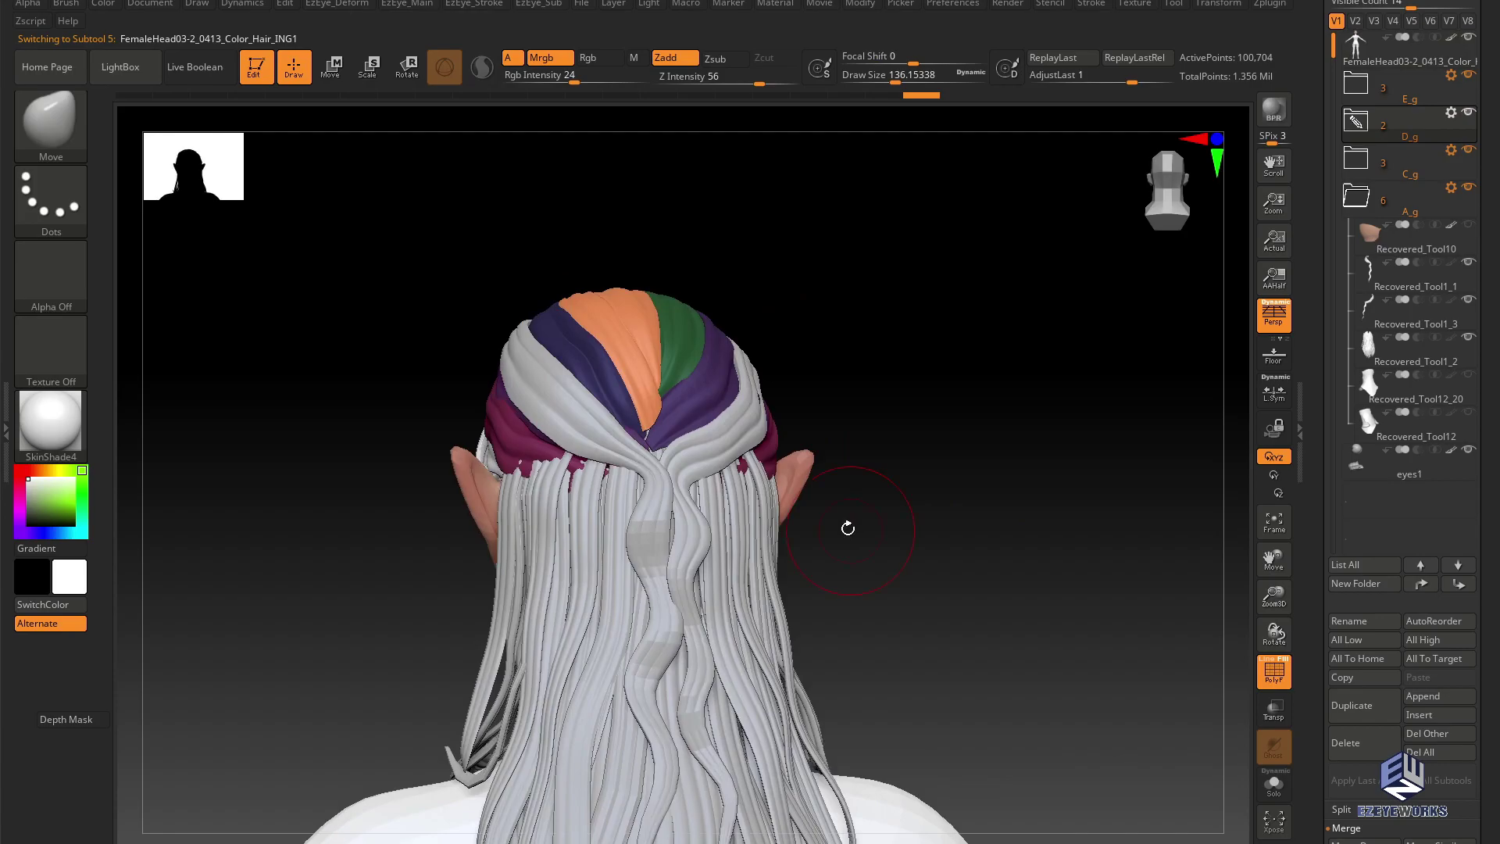
pyautogui.hotkey('shift', 'f')
# - Fit the lower end of the centre lock under the junction of the two strands with the Move brush at draw size 101, and clear the mask
pyautogui.moveTo(650, 461); pyautogui.dragTo(651, 464)
pyautogui.moveTo(832, 431); pyautogui.dragTo(902, 425)
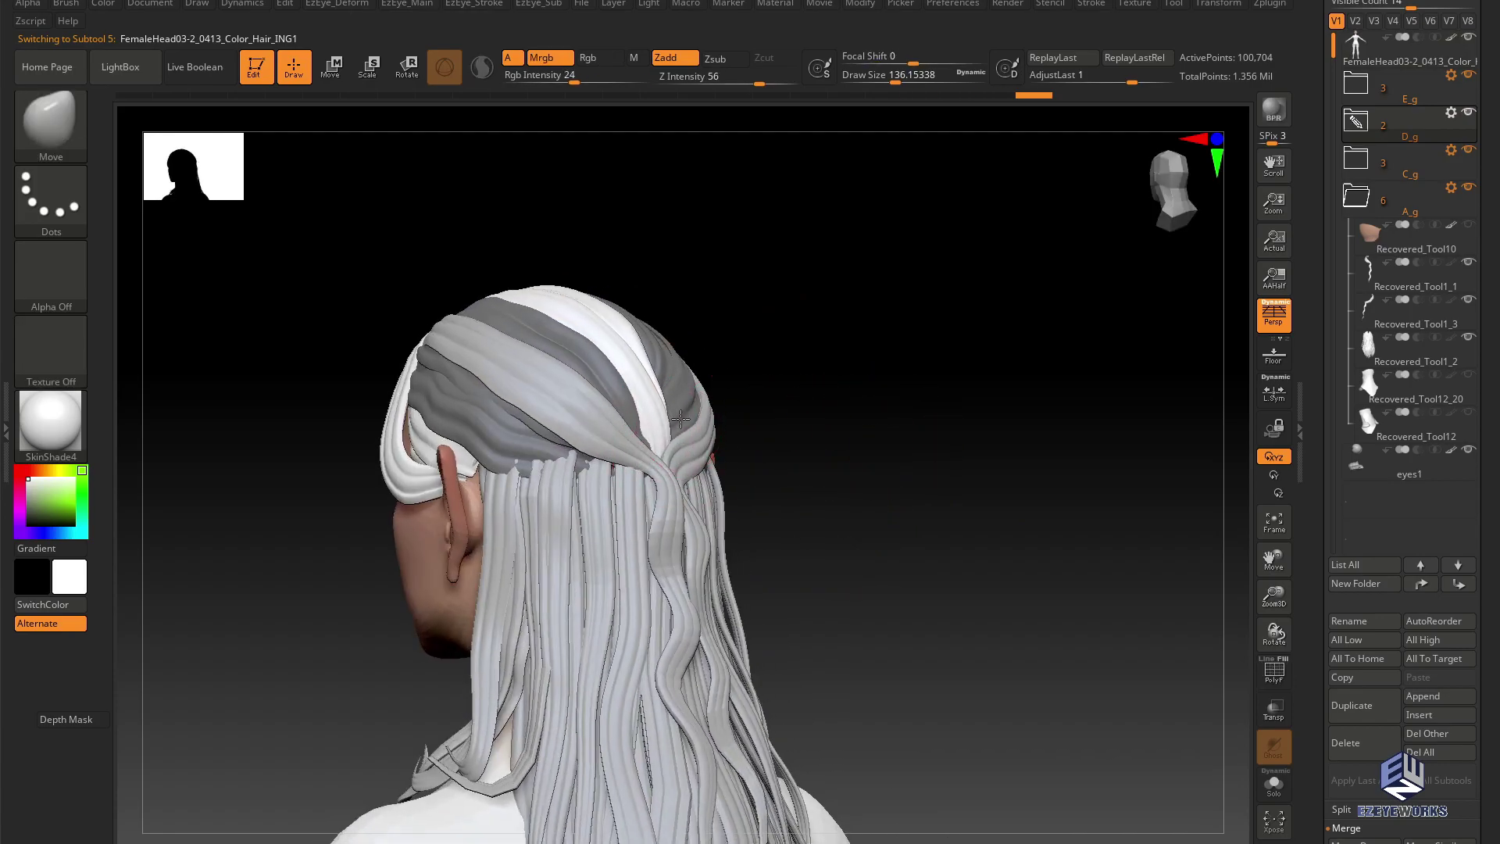
pyautogui.press('space')
pyautogui.moveTo(673, 378); pyautogui.dragTo(663, 378)
pyautogui.moveTo(765, 355); pyautogui.dragTo(684, 360)
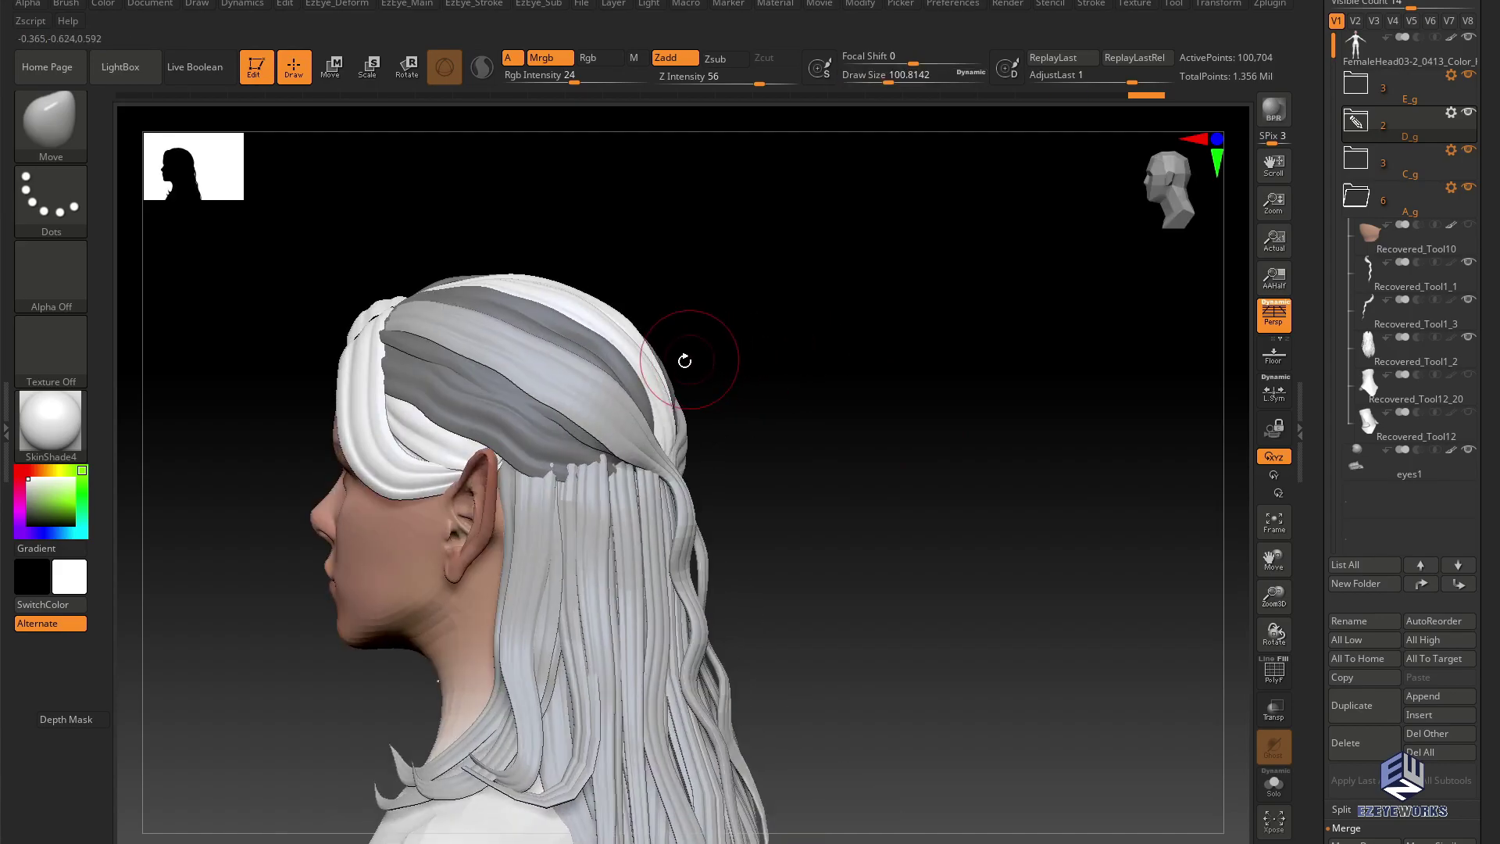
pyautogui.hotkey('ctrl', 'z')
pyautogui.moveTo(724, 457); pyautogui.dragTo(686, 463)
pyautogui.moveTo(695, 468); pyautogui.dragTo(680, 466)
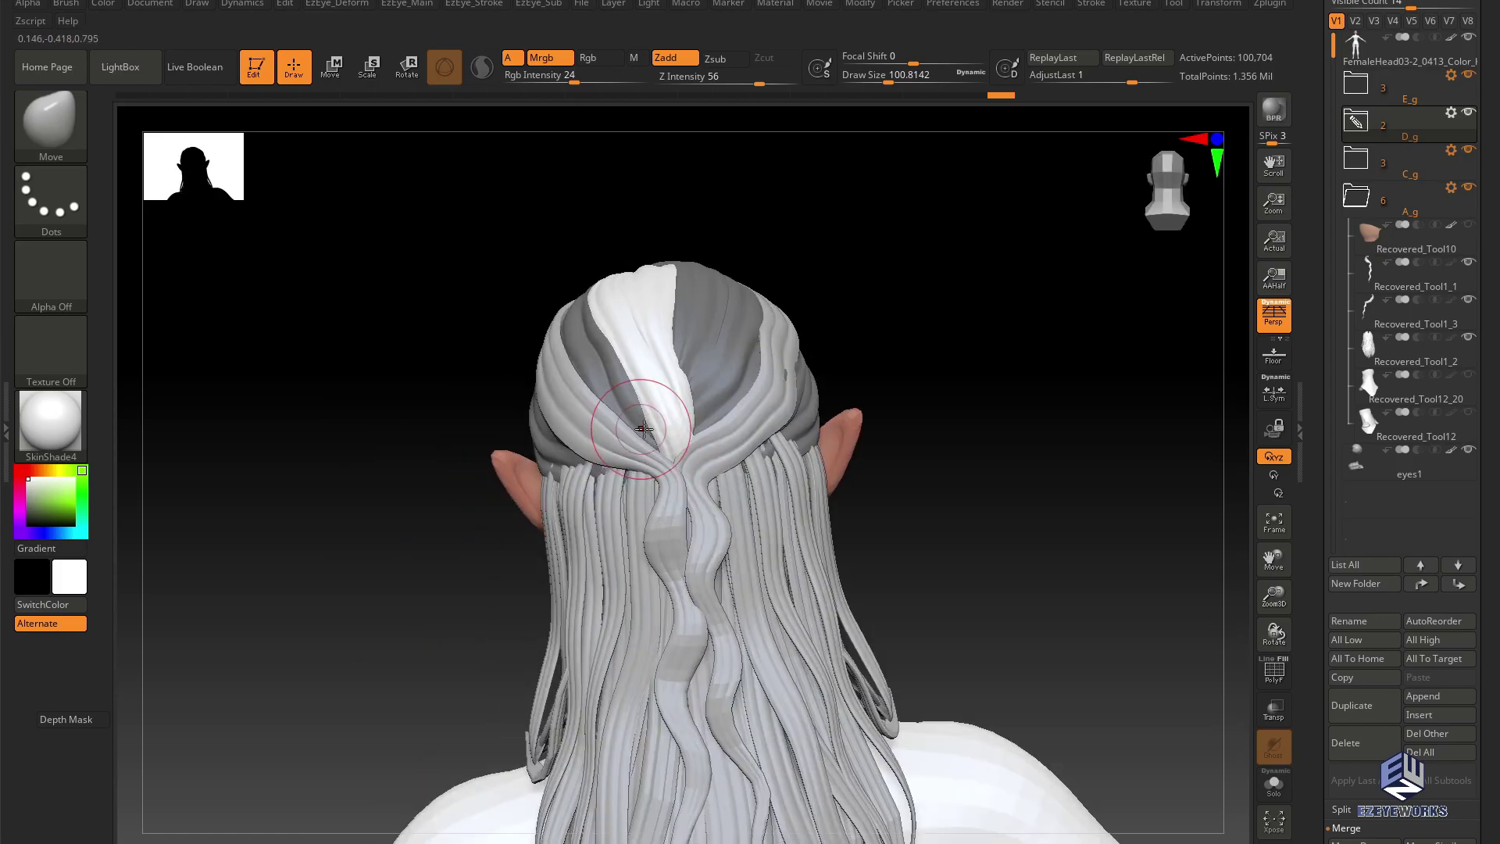
pyautogui.moveTo(894, 398); pyautogui.dragTo(822, 416)
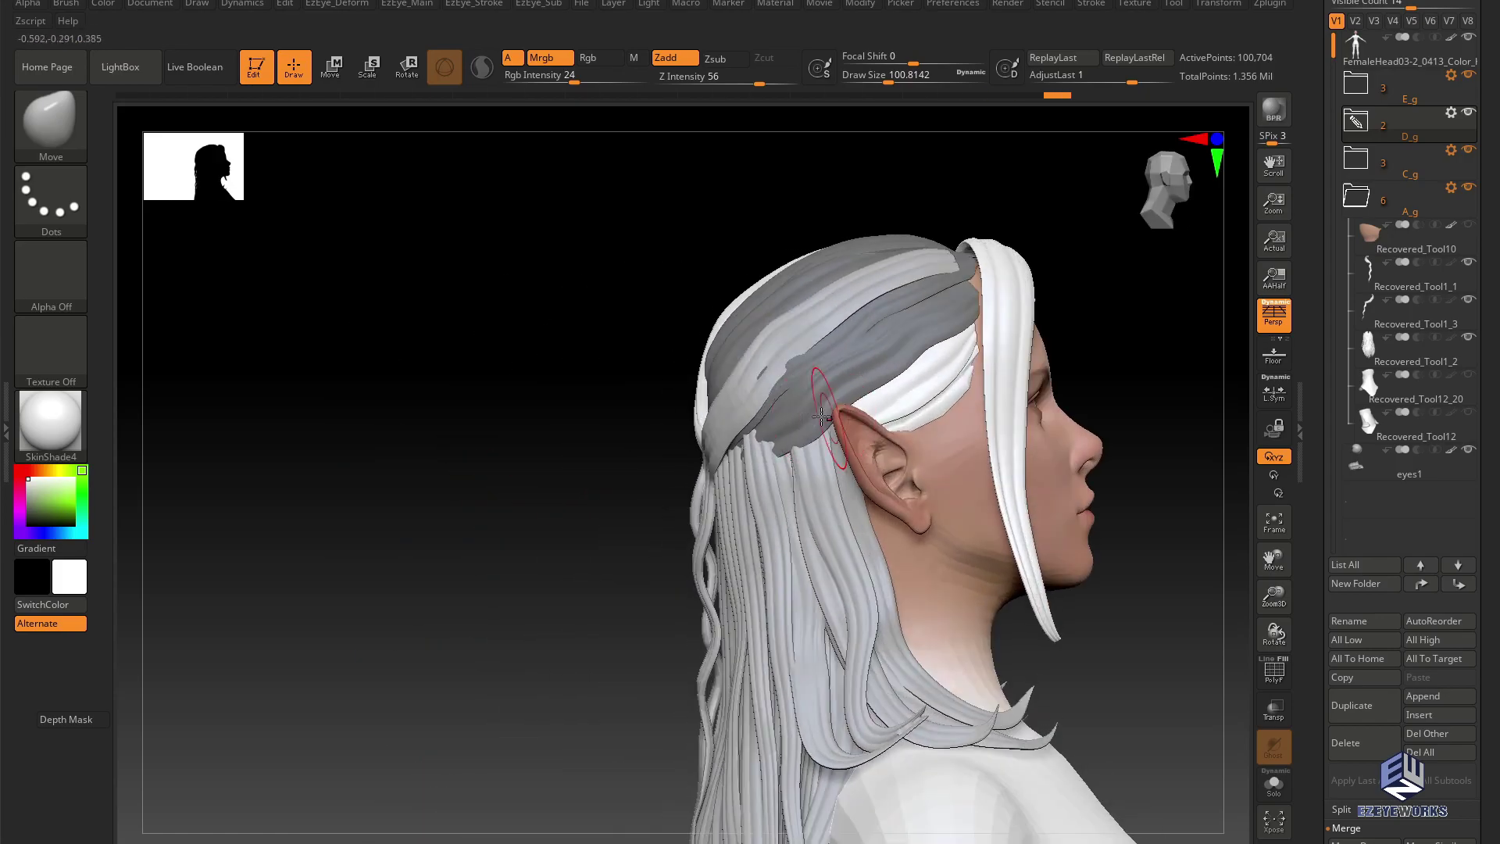
pyautogui.moveTo(651, 409); pyautogui.dragTo(711, 445)
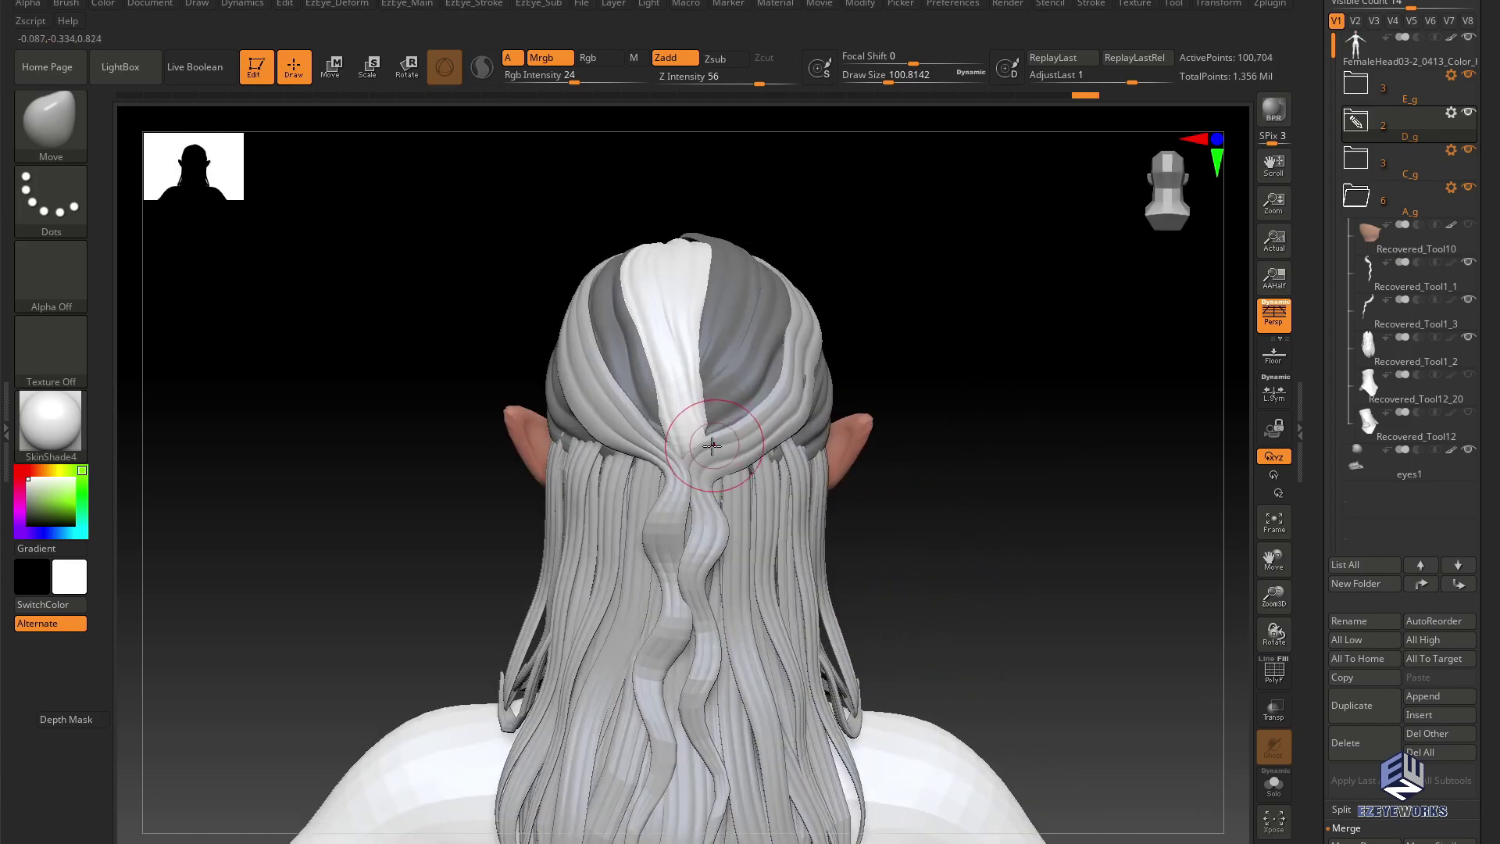
pyautogui.moveTo(988, 484); pyautogui.dragTo(931, 490)
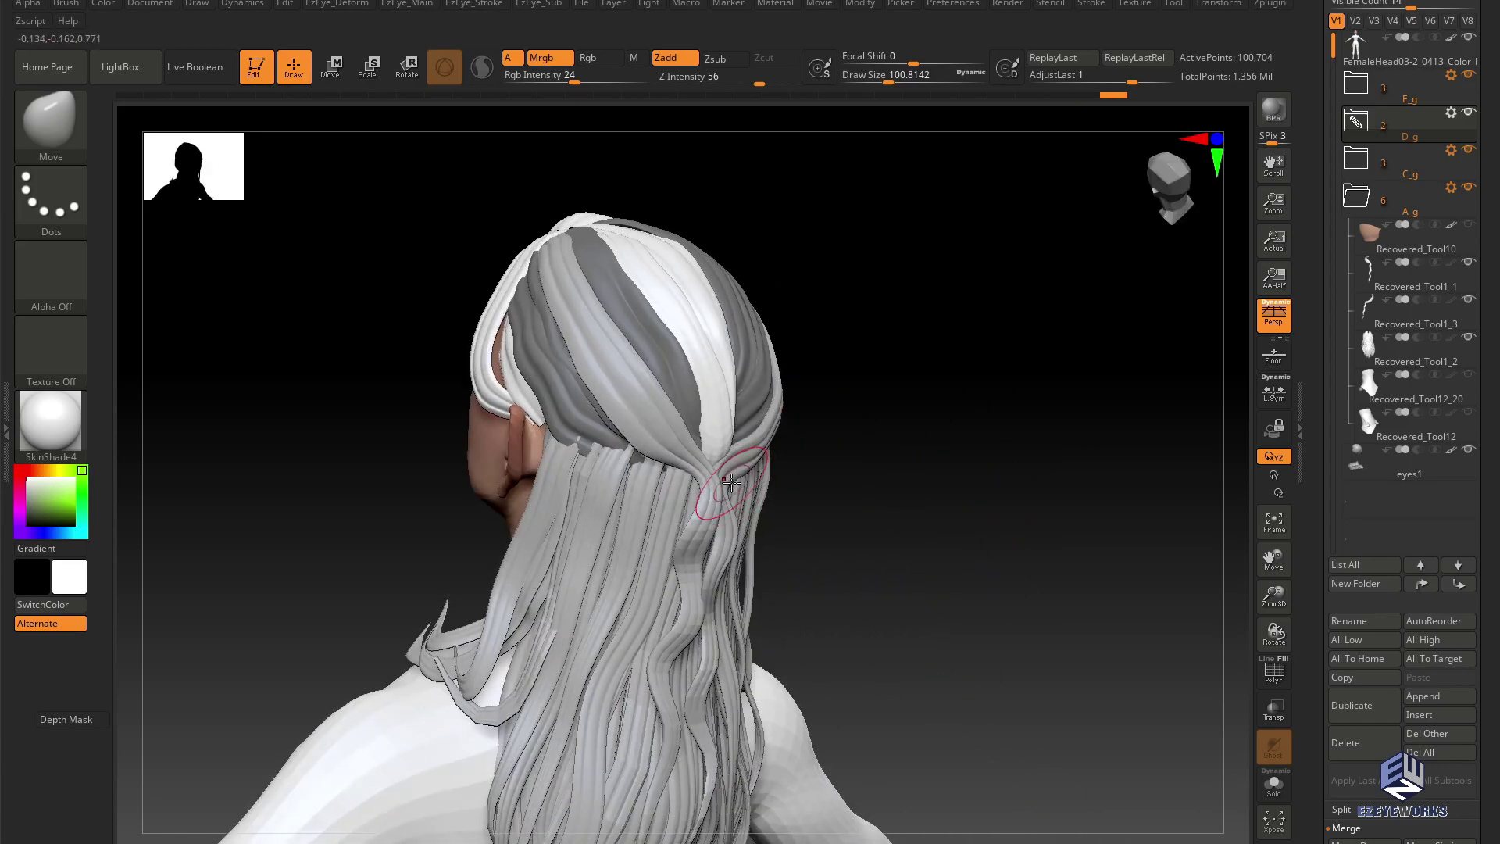
pyautogui.keyDown('ctrl'); pyautogui.moveTo(879, 506); pyautogui.dragTo(826, 486); pyautogui.keyUp('ctrl')
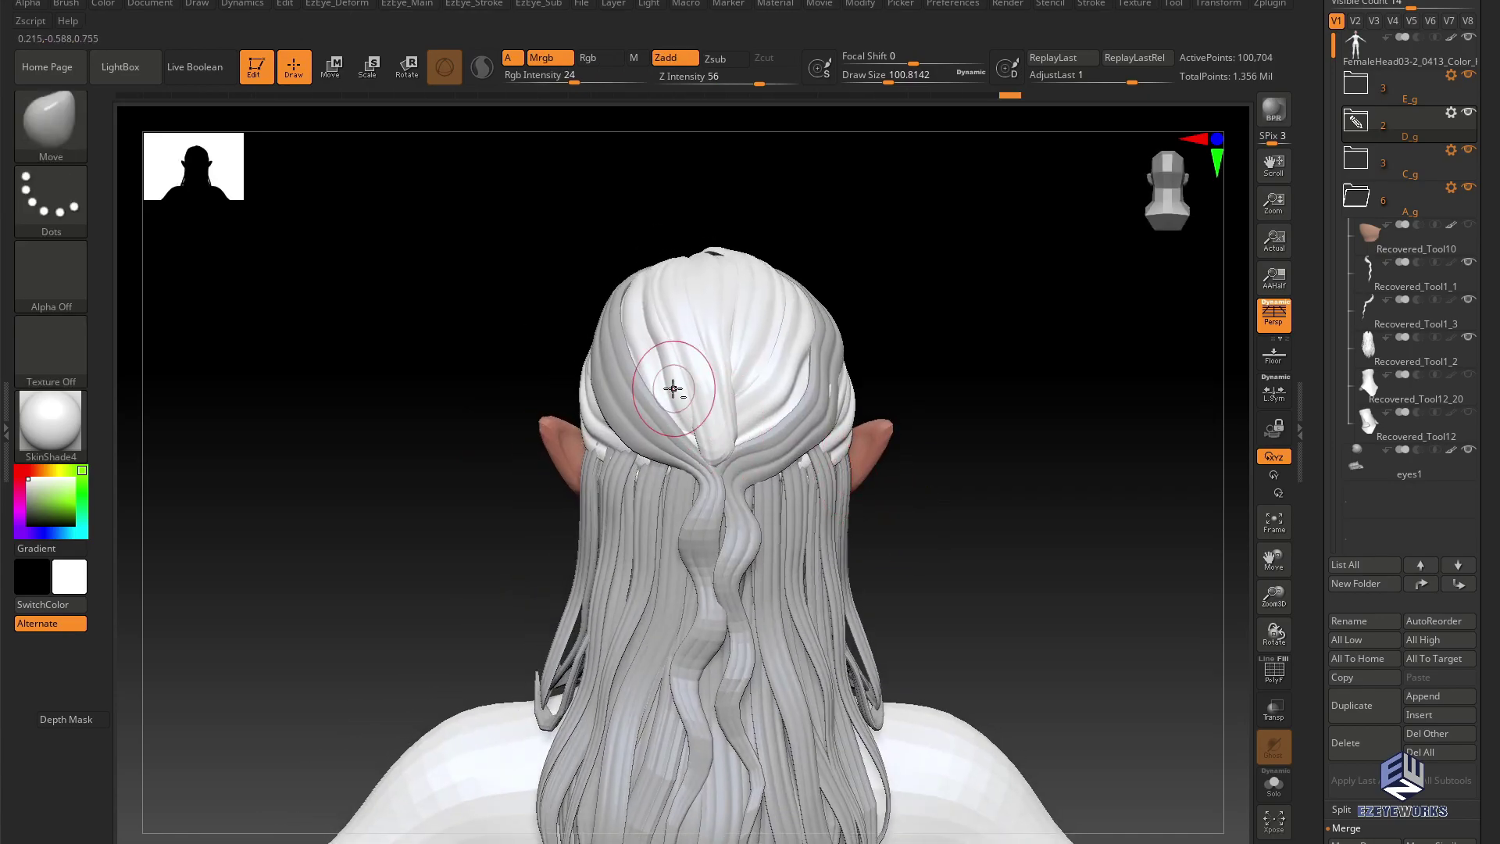
# - Isolate the lock immediately left of the centre lock by its polygroup and mask all the other head hair locks
pyautogui.keyDown('ctrl'); pyautogui.keyDown('shift'); pyautogui.click(661, 368); pyautogui.keyUp('shift'); pyautogui.keyUp('ctrl')
pyautogui.keyDown('ctrl'); pyautogui.click(996, 386); pyautogui.keyUp('ctrl')
pyautogui.keyDown('ctrl'); pyautogui.keyDown('shift'); pyautogui.click(1022, 414); pyautogui.keyUp('shift'); pyautogui.keyUp('ctrl')
pyautogui.keyDown('ctrl'); pyautogui.click(1031, 425); pyautogui.keyUp('ctrl')
# - Fit the unmasked lock against its neighbours with the Move brush at draw size about 145, and clear the mask
pyautogui.moveTo(1033, 425)
pyautogui.mouseDown()
pyautogui.moveTo(1014, 428)
pyautogui.moveTo(1000, 401)
pyautogui.mouseUp()
pyautogui.press('space')
pyautogui.moveTo(663, 341); pyautogui.dragTo(676, 339)
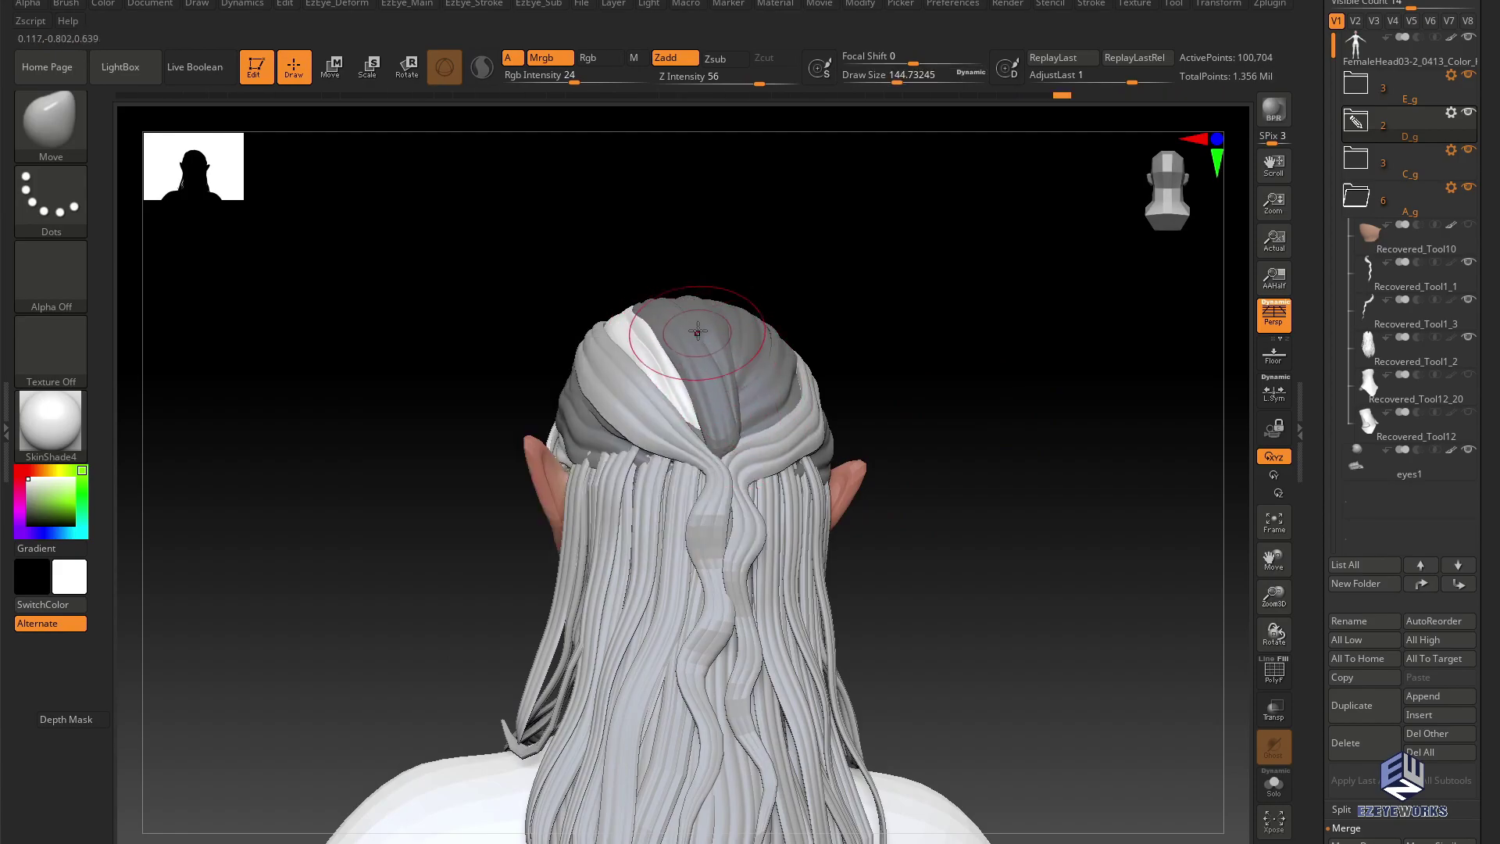
pyautogui.moveTo(702, 325); pyautogui.dragTo(648, 355, button='right')
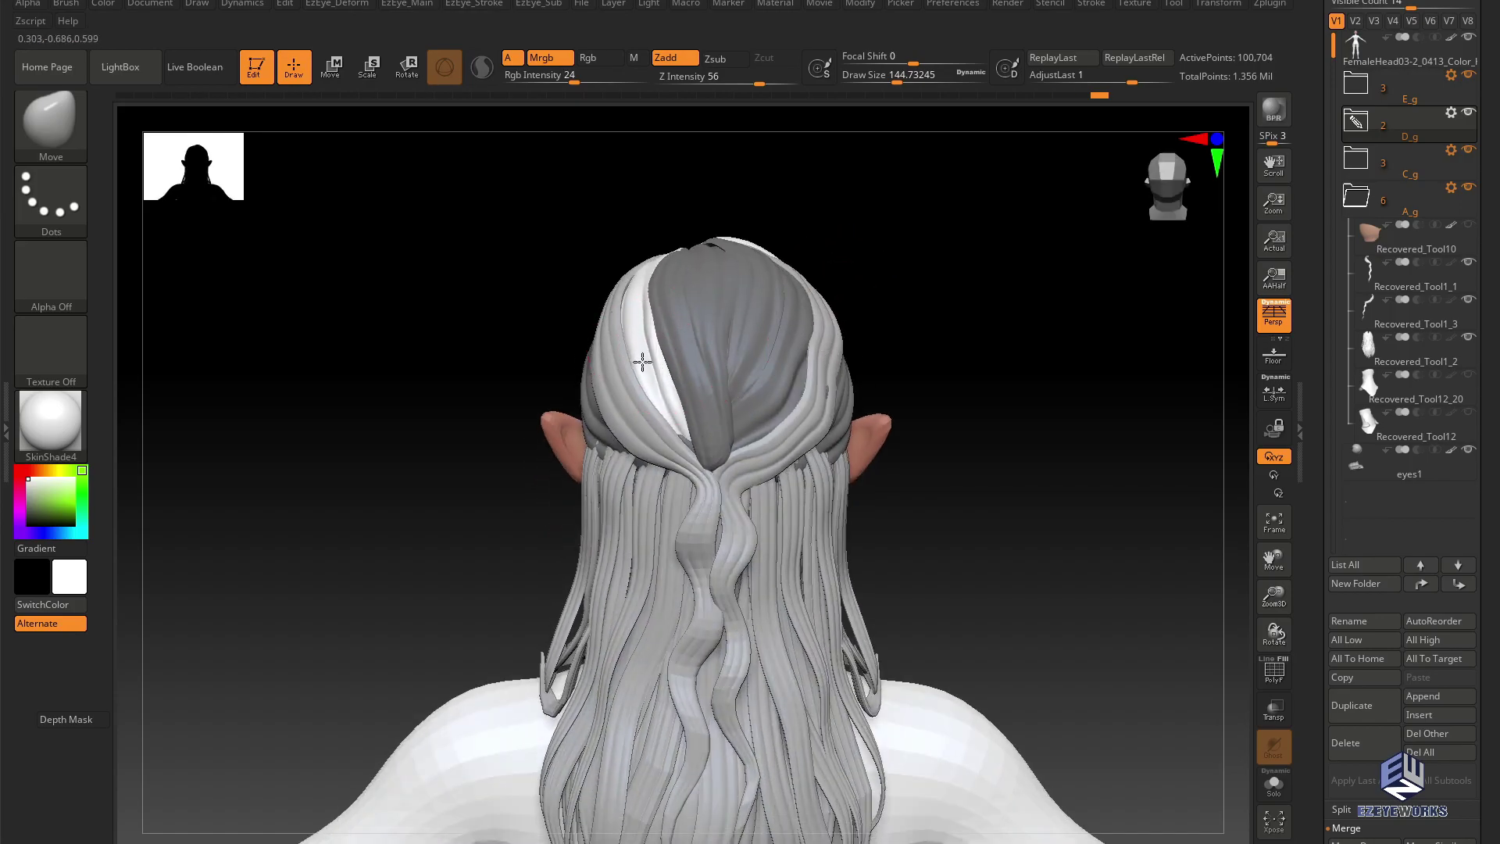
pyautogui.moveTo(562, 364)
pyautogui.mouseDown()
pyautogui.moveTo(670, 356)
pyautogui.moveTo(617, 340)
pyautogui.moveTo(600, 300)
pyautogui.mouseUp()
pyautogui.moveTo(983, 328)
pyautogui.keyDown('ctrl'); pyautogui.mouseDown()
pyautogui.moveTo(1005, 402)
pyautogui.moveTo(997, 437)
pyautogui.mouseUp(); pyautogui.keyUp('ctrl')
# - Make the body the active mesh and check the hairstyle from behind and from the side
pyautogui.keyDown('shift'); pyautogui.moveTo(997, 438); pyautogui.dragTo(994, 457); pyautogui.keyUp('shift')
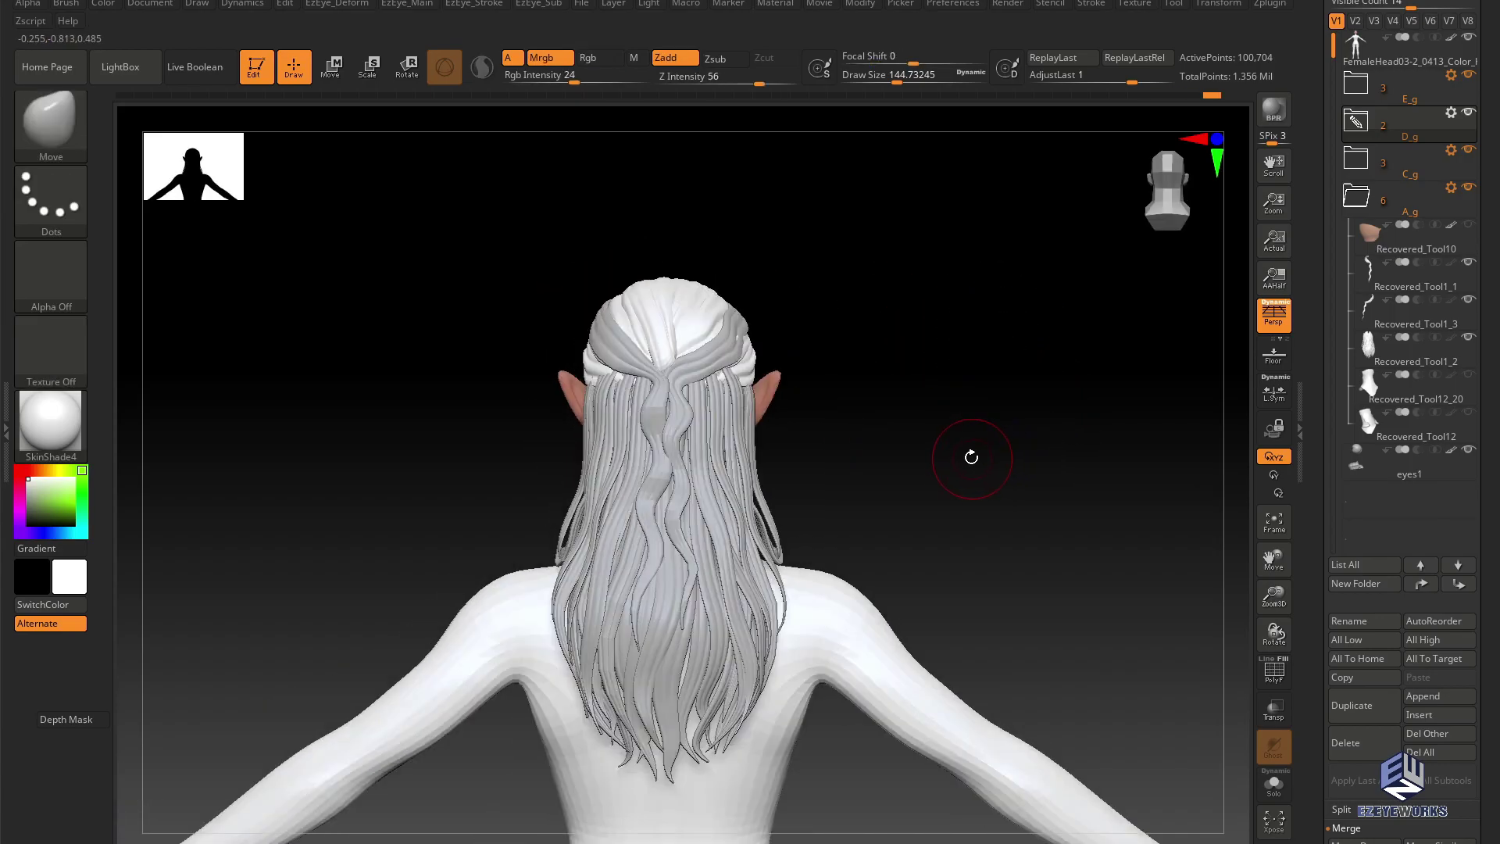
pyautogui.keyDown('alt'); pyautogui.click(771, 396); pyautogui.keyUp('alt')
pyautogui.keyDown('alt'); pyautogui.moveTo(962, 488); pyautogui.dragTo(958, 400); pyautogui.keyUp('alt')
pyautogui.moveTo(851, 576); pyautogui.dragTo(696, 445, button='right')
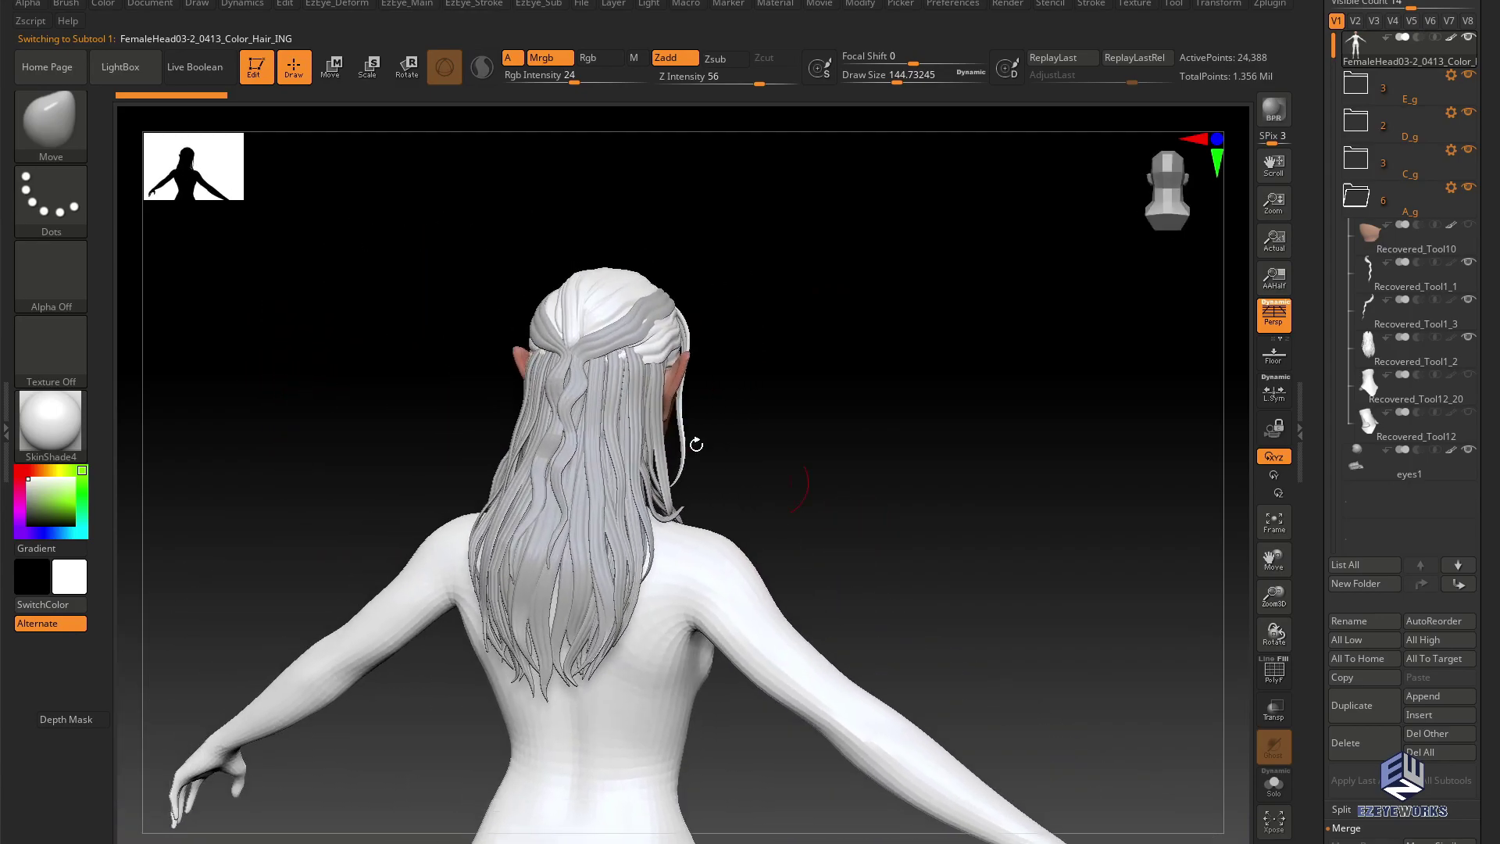
# - Duplicate the left wavy back strand and turn on the polyframe display to show its polygroup colour
pyautogui.keyDown('alt'); pyautogui.click(564, 357); pyautogui.keyUp('alt')
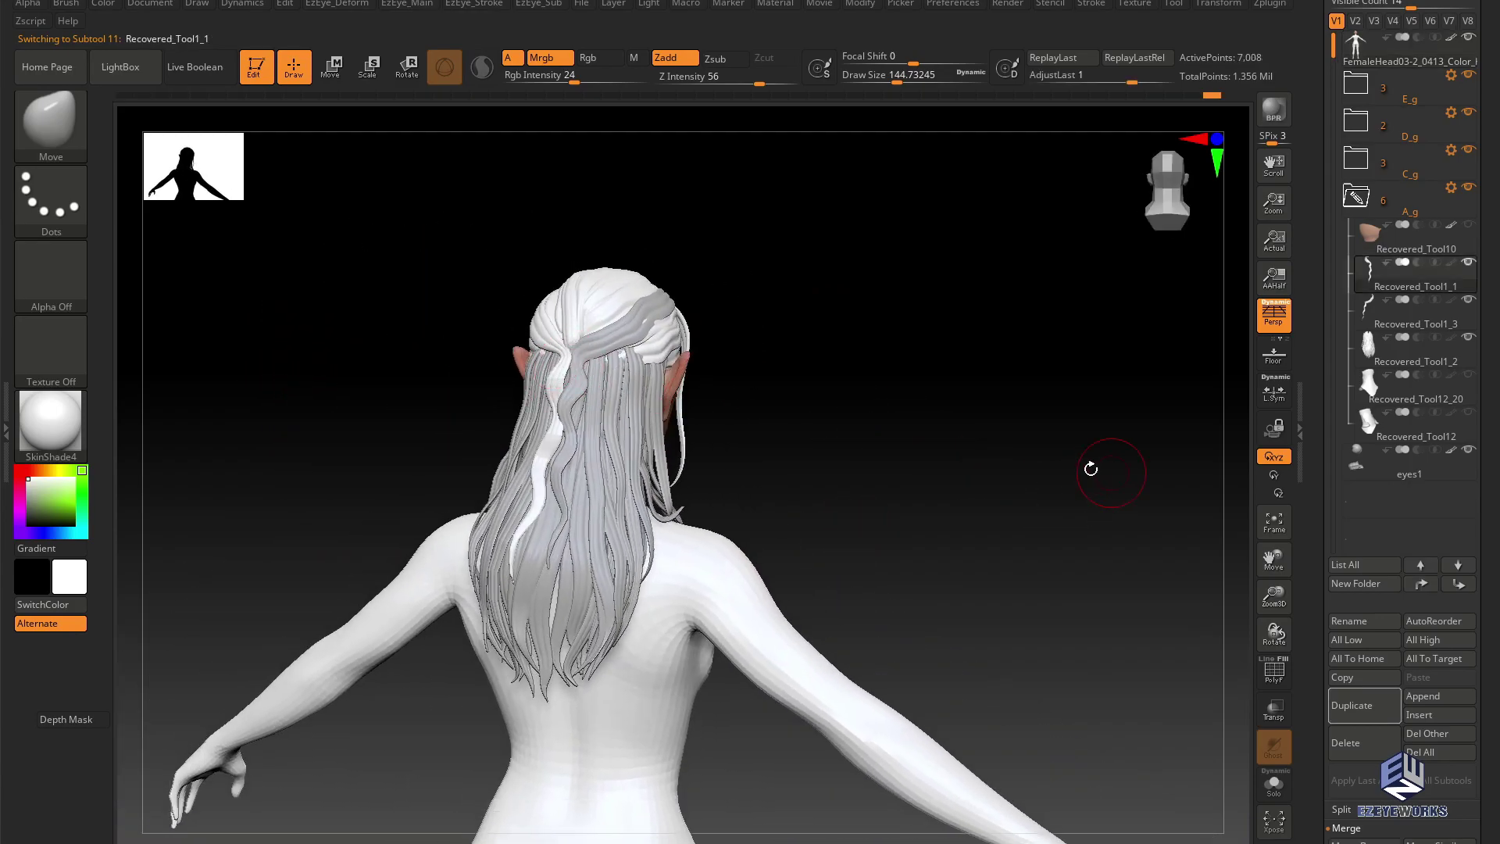
pyautogui.keyDown('shift'); pyautogui.moveTo(1091, 469); pyautogui.dragTo(1001, 449, button='right'); pyautogui.keyUp('shift')
pyautogui.press('3')
pyautogui.click(963, 615)
pyautogui.moveTo(837, 438)
pyautogui.keyDown('alt'); pyautogui.mouseDown(button='right')
pyautogui.moveTo(907, 466)
pyautogui.moveTo(927, 503)
pyautogui.moveTo(1000, 454)
pyautogui.mouseUp(button='right'); pyautogui.keyUp('alt')
pyautogui.hotkey('shift', 'f')
pyautogui.keyDown('alt'); pyautogui.moveTo(1000, 454); pyautogui.dragTo(938, 445, button='right'); pyautogui.keyUp('alt')
# - Raise the duplicated strand's upper section above the original on the side of the head with the Move brush at draw size 145 to 193
pyautogui.moveTo(579, 408); pyautogui.dragTo(587, 400)
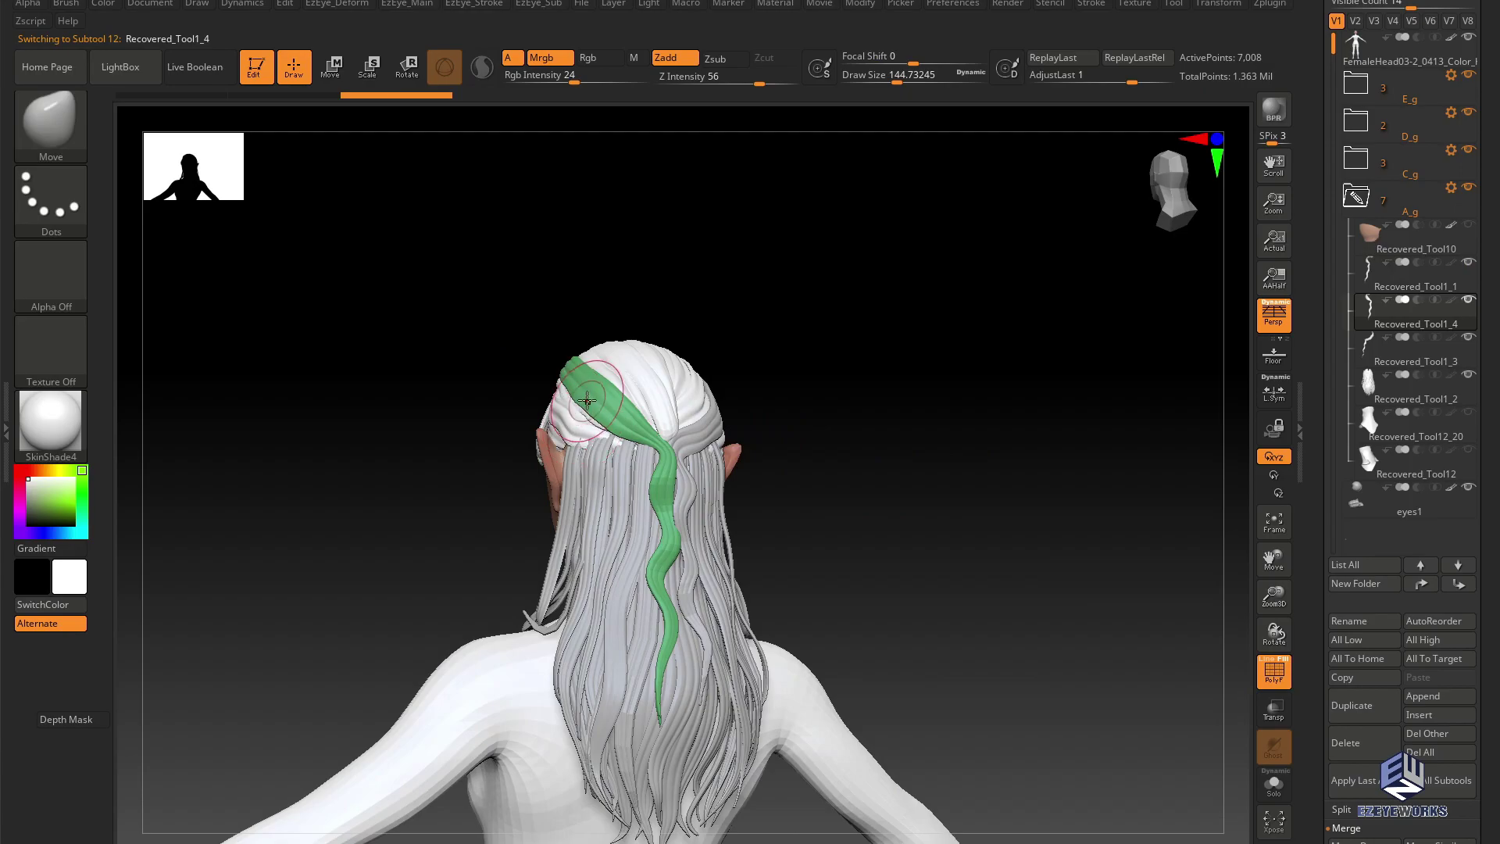
pyautogui.moveTo(660, 153); pyautogui.dragTo(536, 275, button='right')
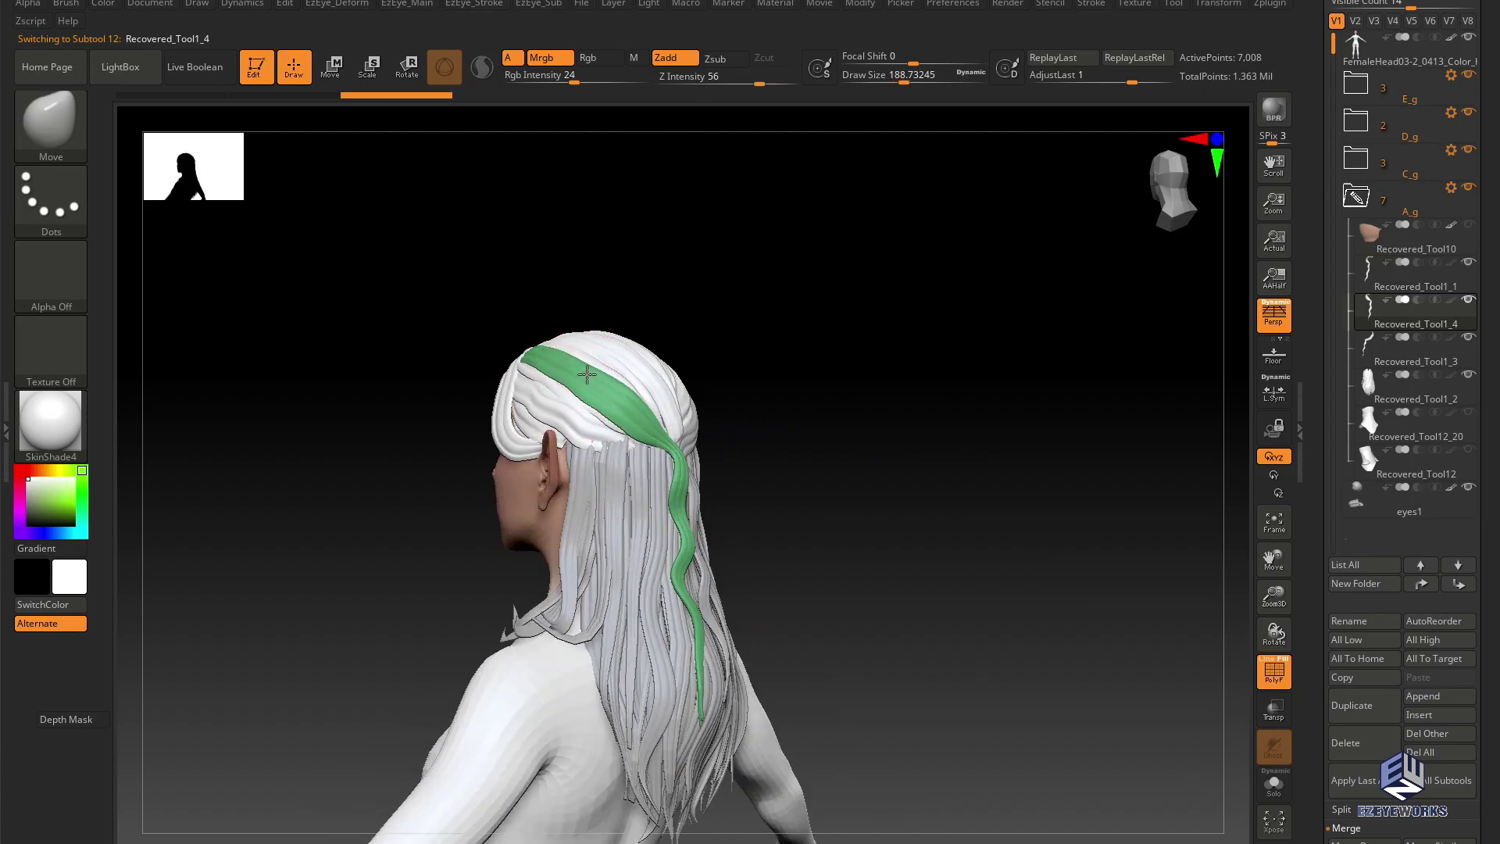
pyautogui.moveTo(593, 367); pyautogui.dragTo(564, 357, button='right')
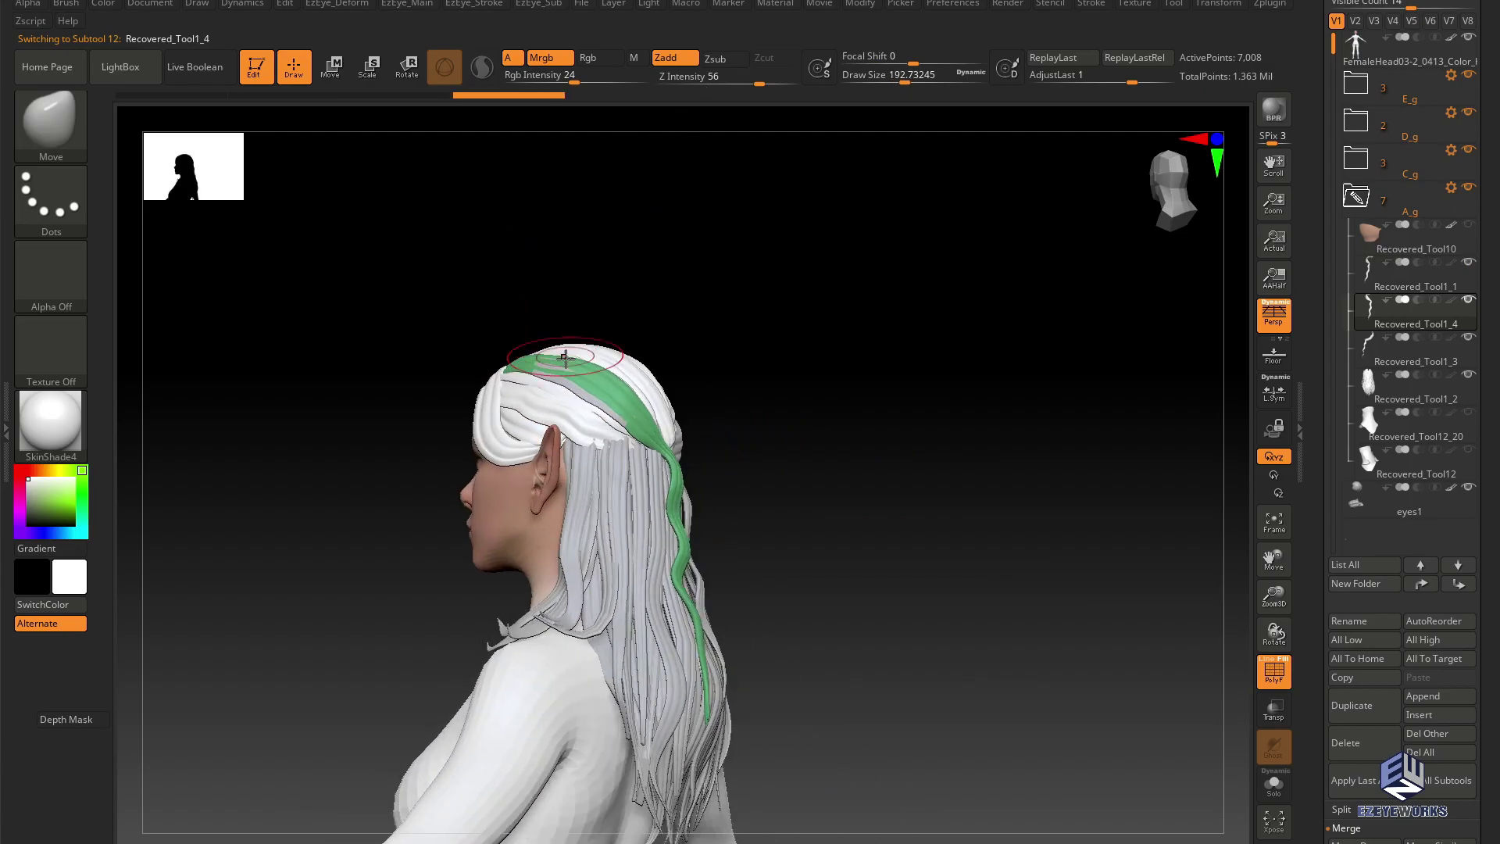
pyautogui.moveTo(553, 369); pyautogui.dragTo(625, 422)
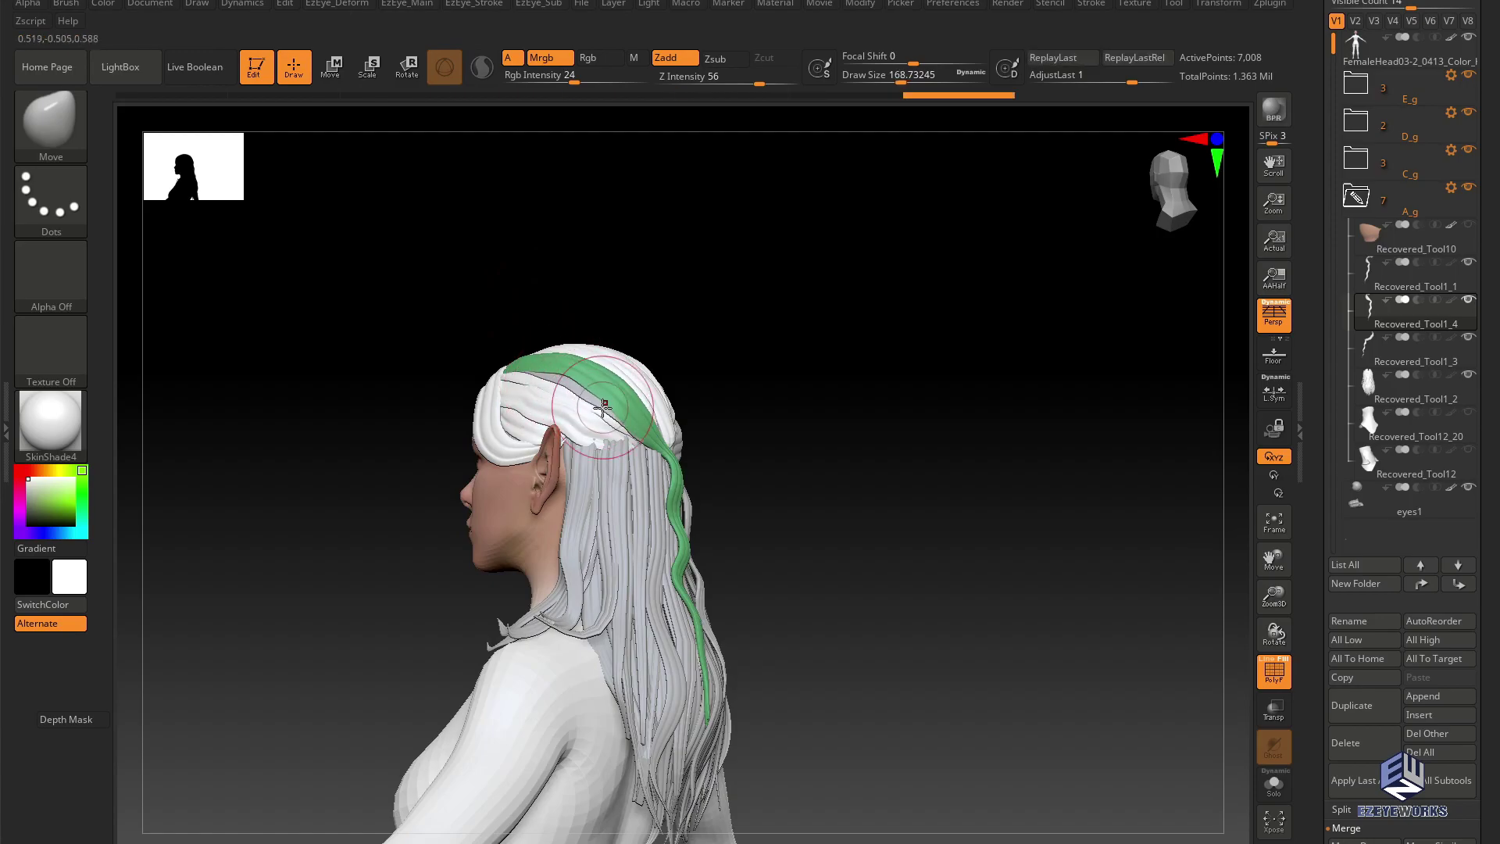
pyautogui.moveTo(753, 422); pyautogui.dragTo(639, 442)
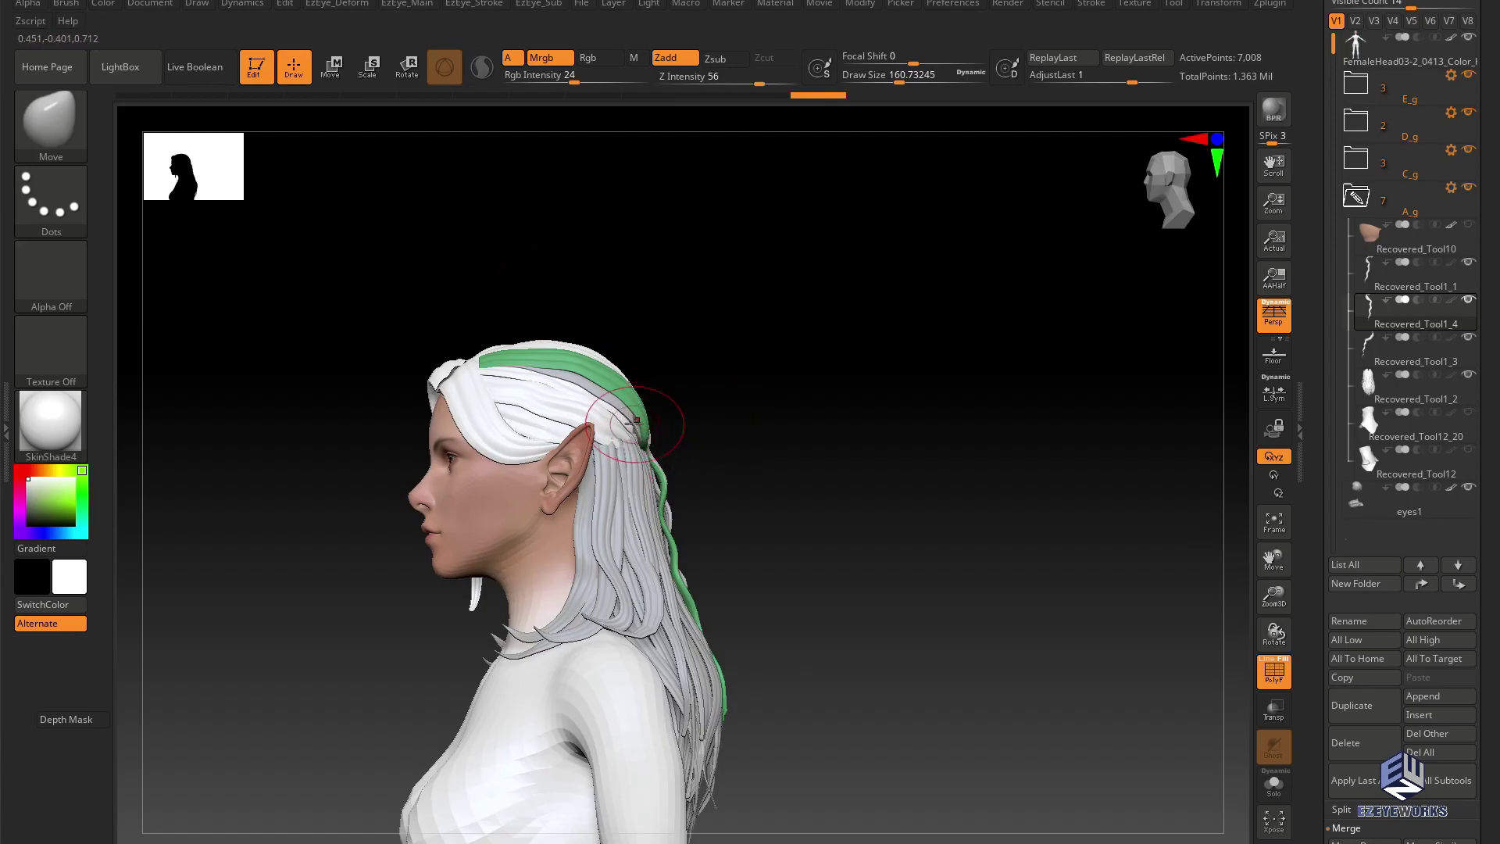
# - Shape the duplicated strand's front end toward the parting and bend its upper section into waves with the Move brush at draw size 129 to 141
pyautogui.moveTo(636, 439)
pyautogui.keyDown('shift'); pyautogui.mouseDown()
pyautogui.moveTo(769, 453)
pyautogui.moveTo(617, 477)
pyautogui.mouseUp(); pyautogui.keyUp('shift')
pyautogui.moveTo(412, 254); pyautogui.dragTo(434, 328)
pyautogui.press('[')
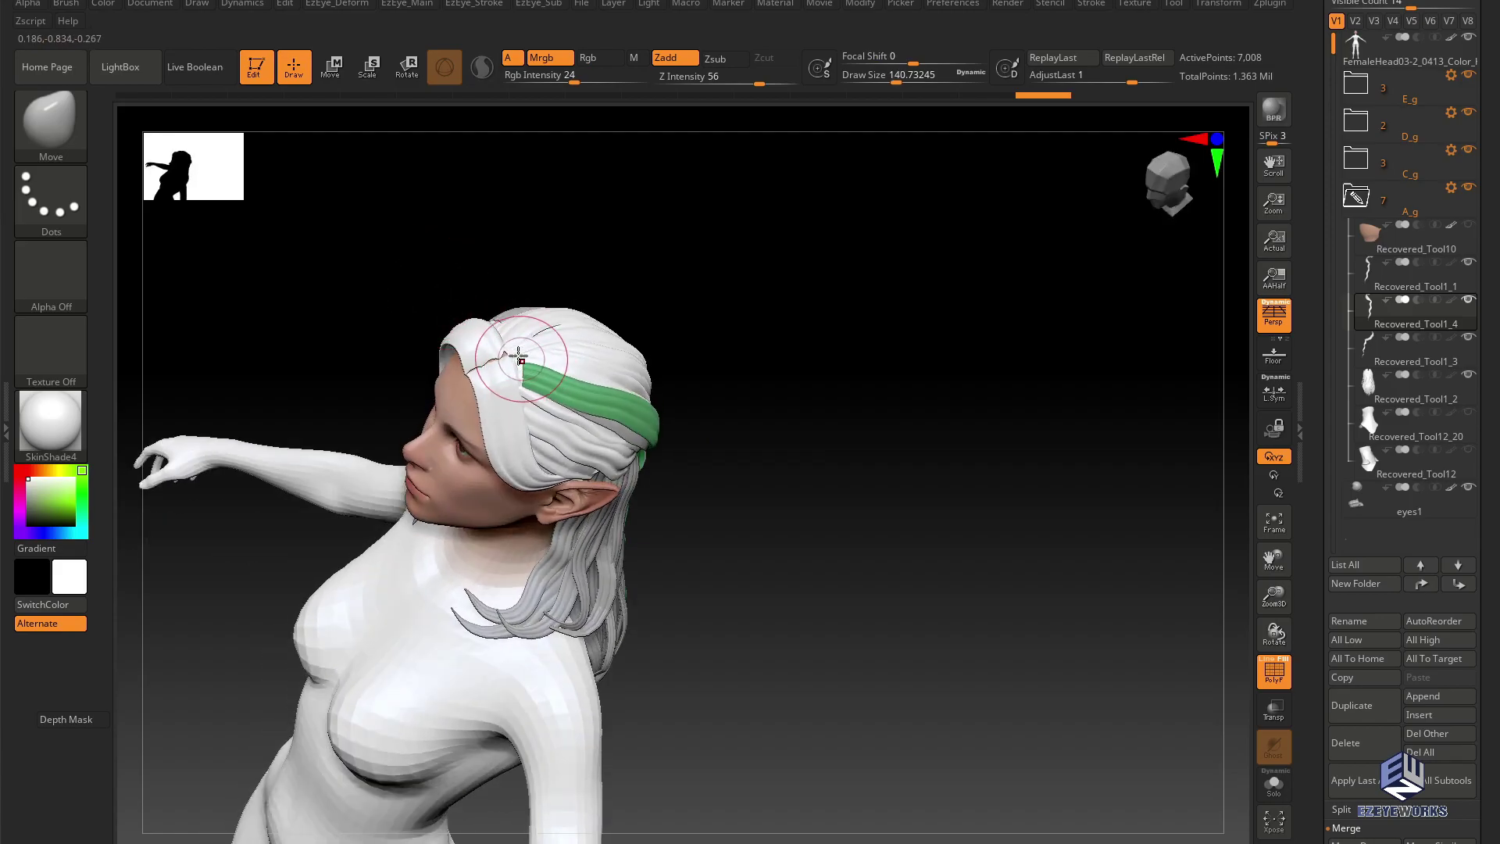
pyautogui.moveTo(417, 255)
pyautogui.mouseDown()
pyautogui.moveTo(545, 370)
pyautogui.moveTo(429, 279)
pyautogui.moveTo(446, 375)
pyautogui.mouseUp()
pyautogui.press(']')
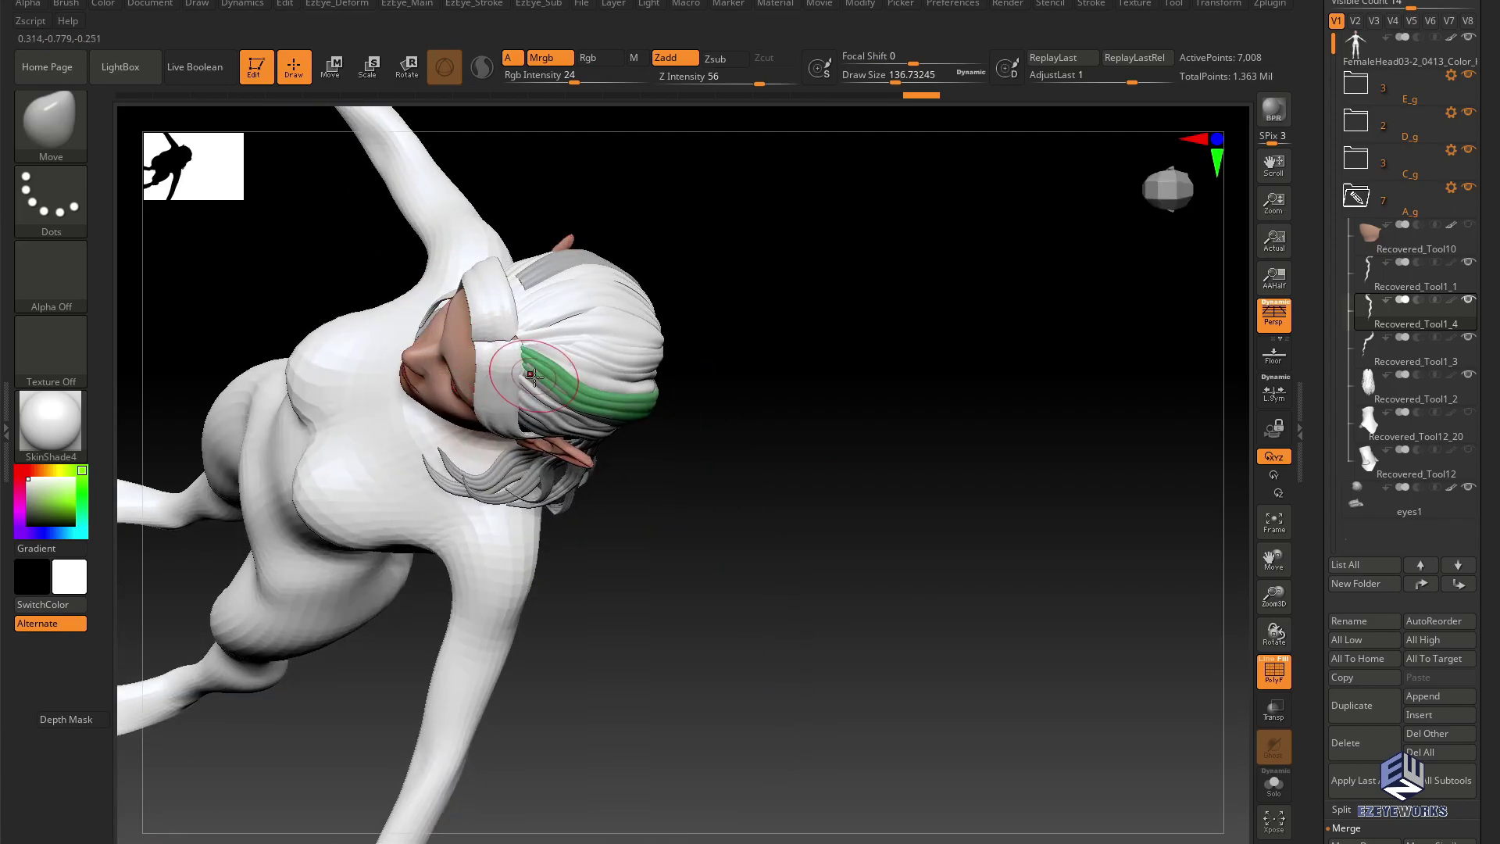
pyautogui.moveTo(636, 499); pyautogui.dragTo(606, 395)
pyautogui.moveTo(574, 407)
pyautogui.mouseDown()
pyautogui.moveTo(607, 395)
pyautogui.moveTo(689, 438)
pyautogui.mouseUp()
pyautogui.press('[')
pyautogui.moveTo(817, 426); pyautogui.dragTo(794, 272)
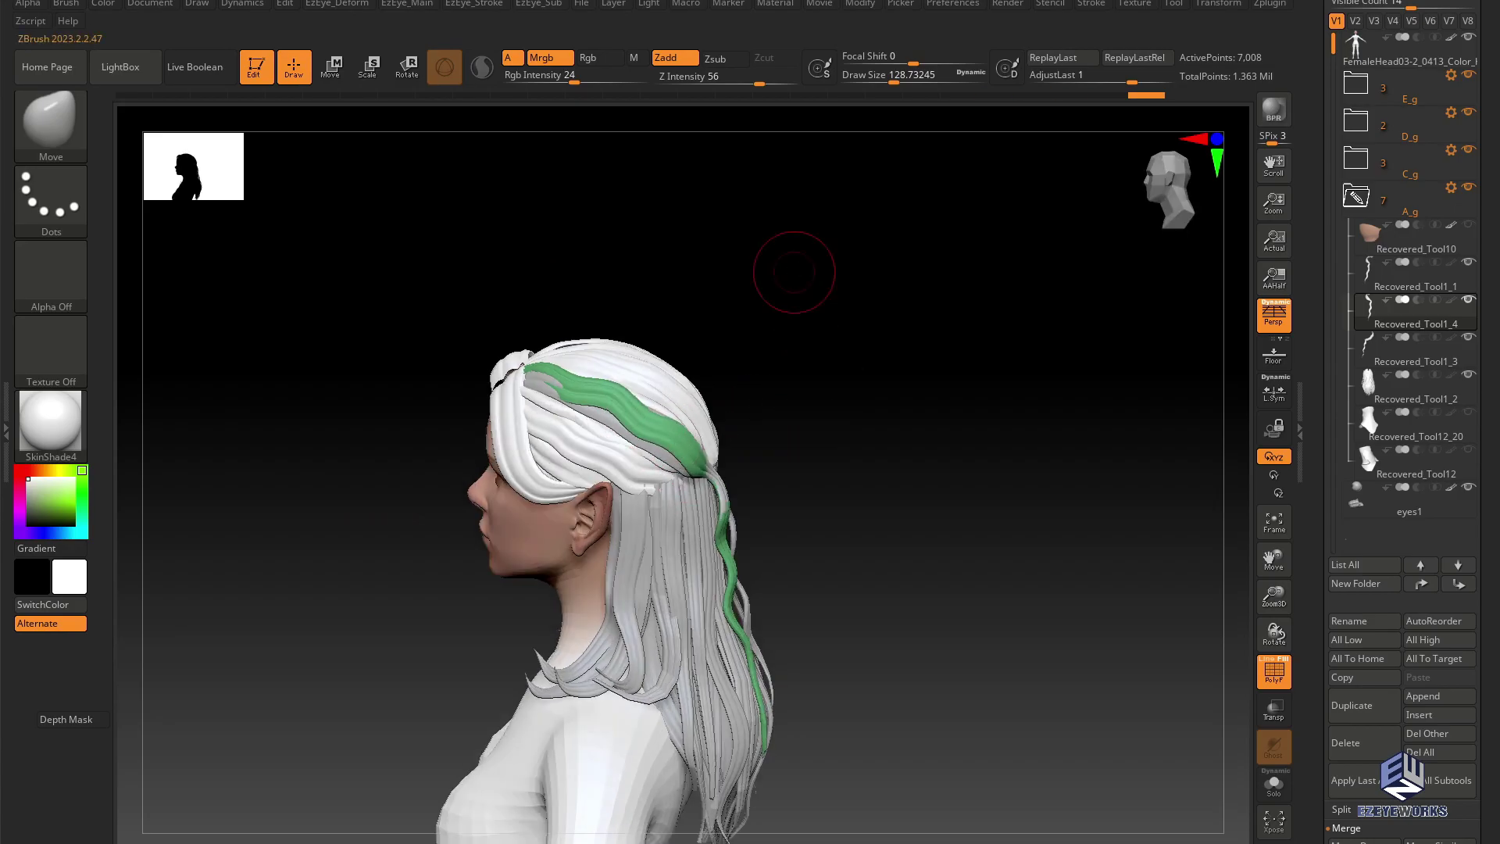
# - Assign a new polygroup to the original left strand and reshape its front end with the Move brush at draw size about 150
pyautogui.keyDown('alt'); pyautogui.click(547, 390); pyautogui.keyUp('alt')
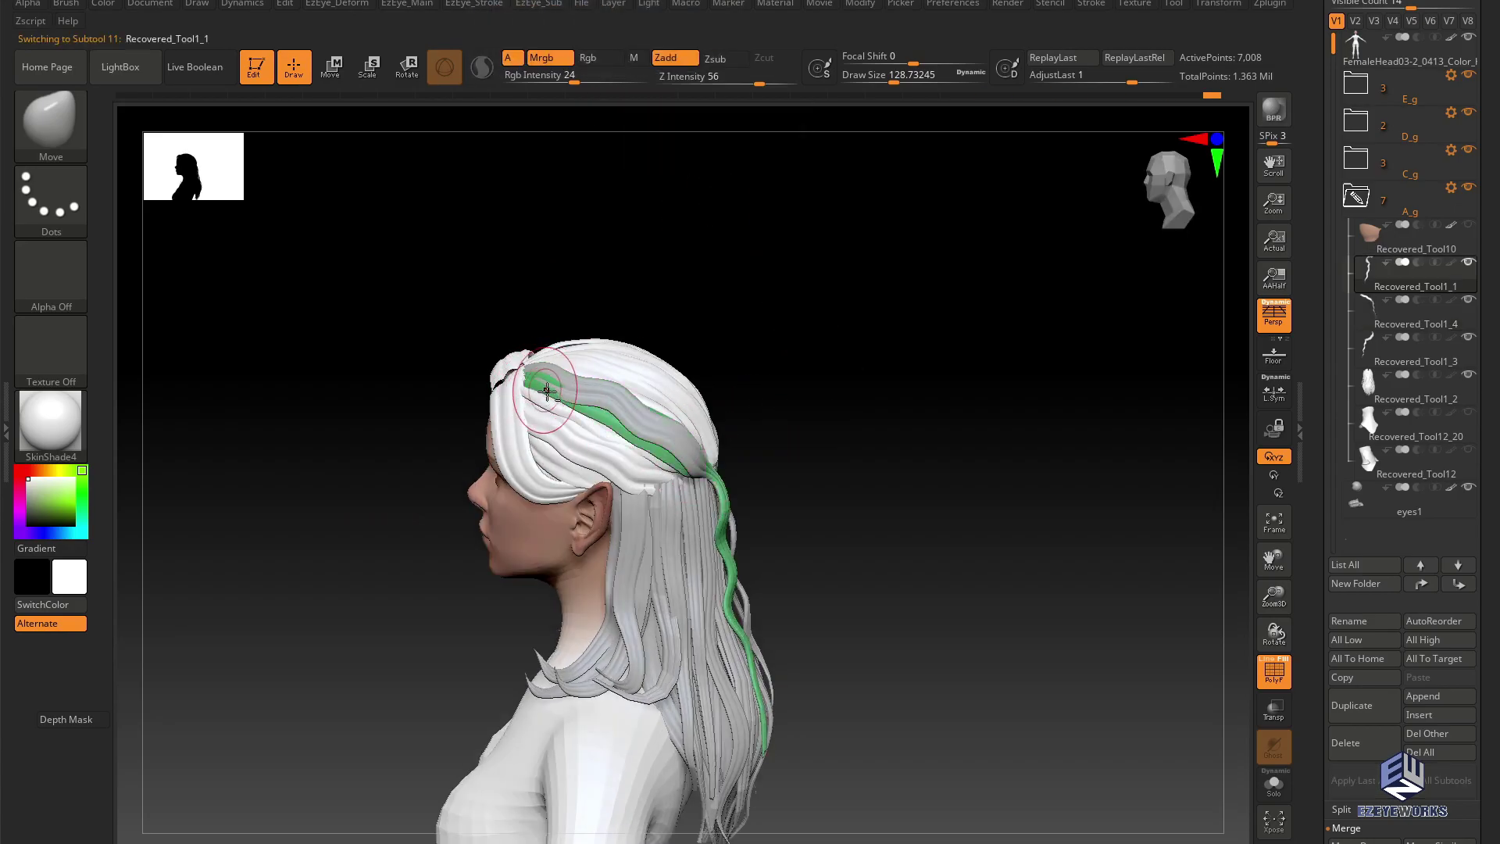
pyautogui.hotkey('ctrl', 'w')
pyautogui.moveTo(849, 367); pyautogui.dragTo(847, 338)
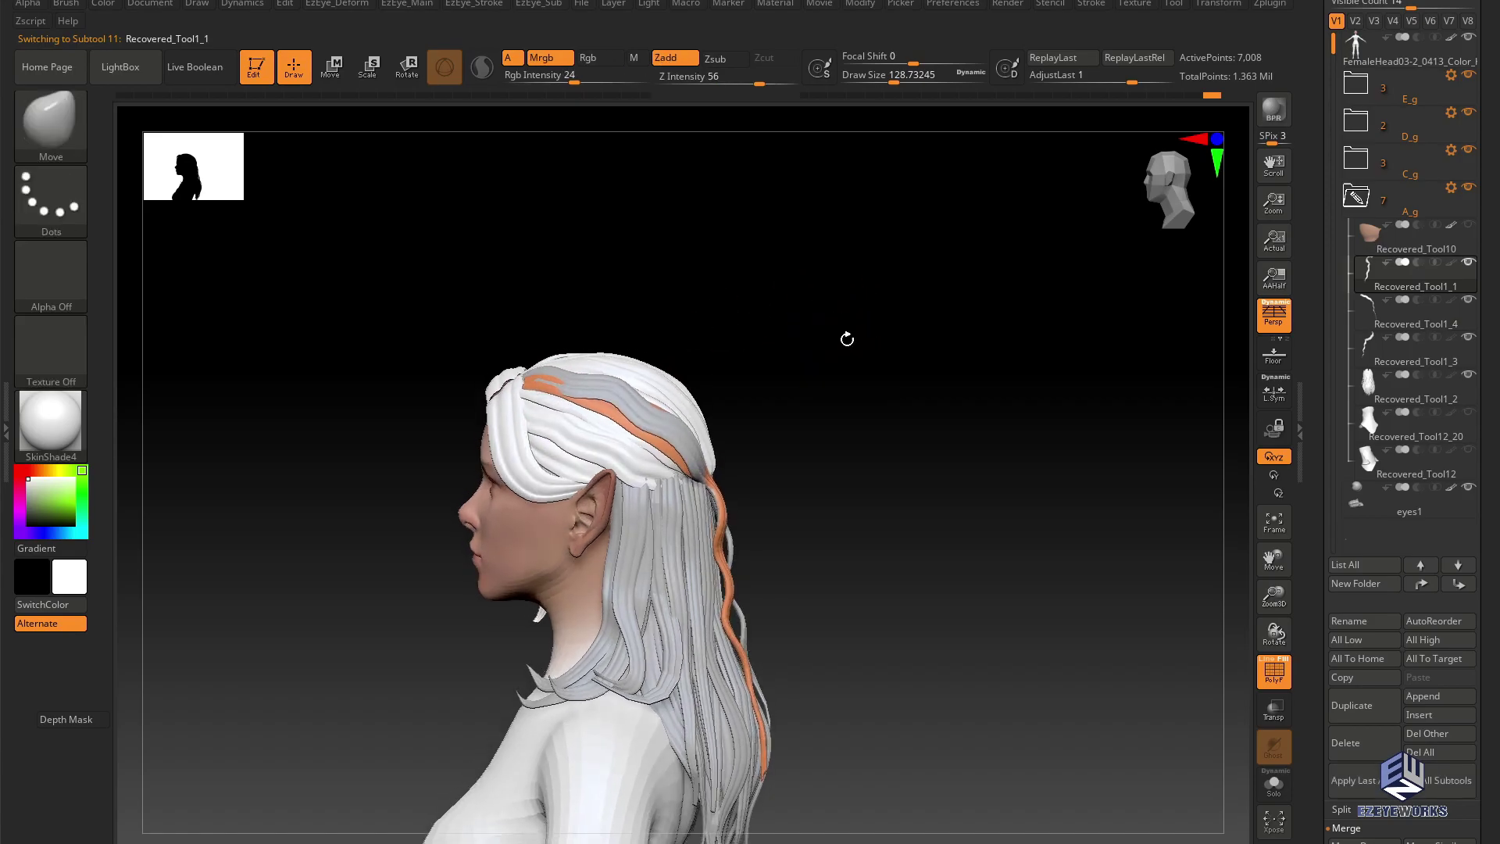
pyautogui.moveTo(754, 320)
pyautogui.mouseDown()
pyautogui.moveTo(378, 334)
pyautogui.moveTo(520, 392)
pyautogui.mouseUp()
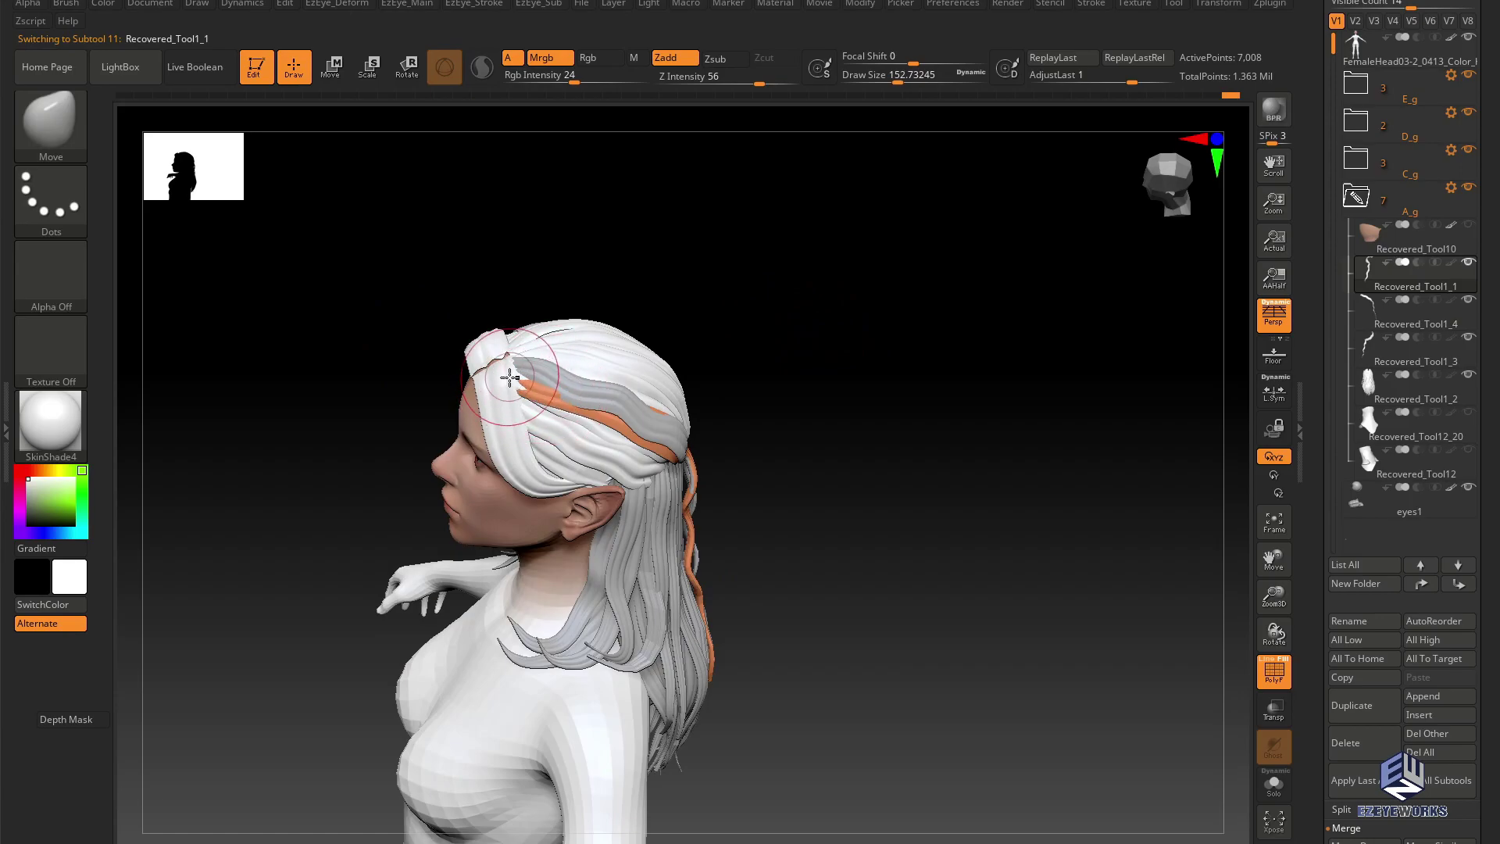
pyautogui.moveTo(410, 324); pyautogui.dragTo(513, 398)
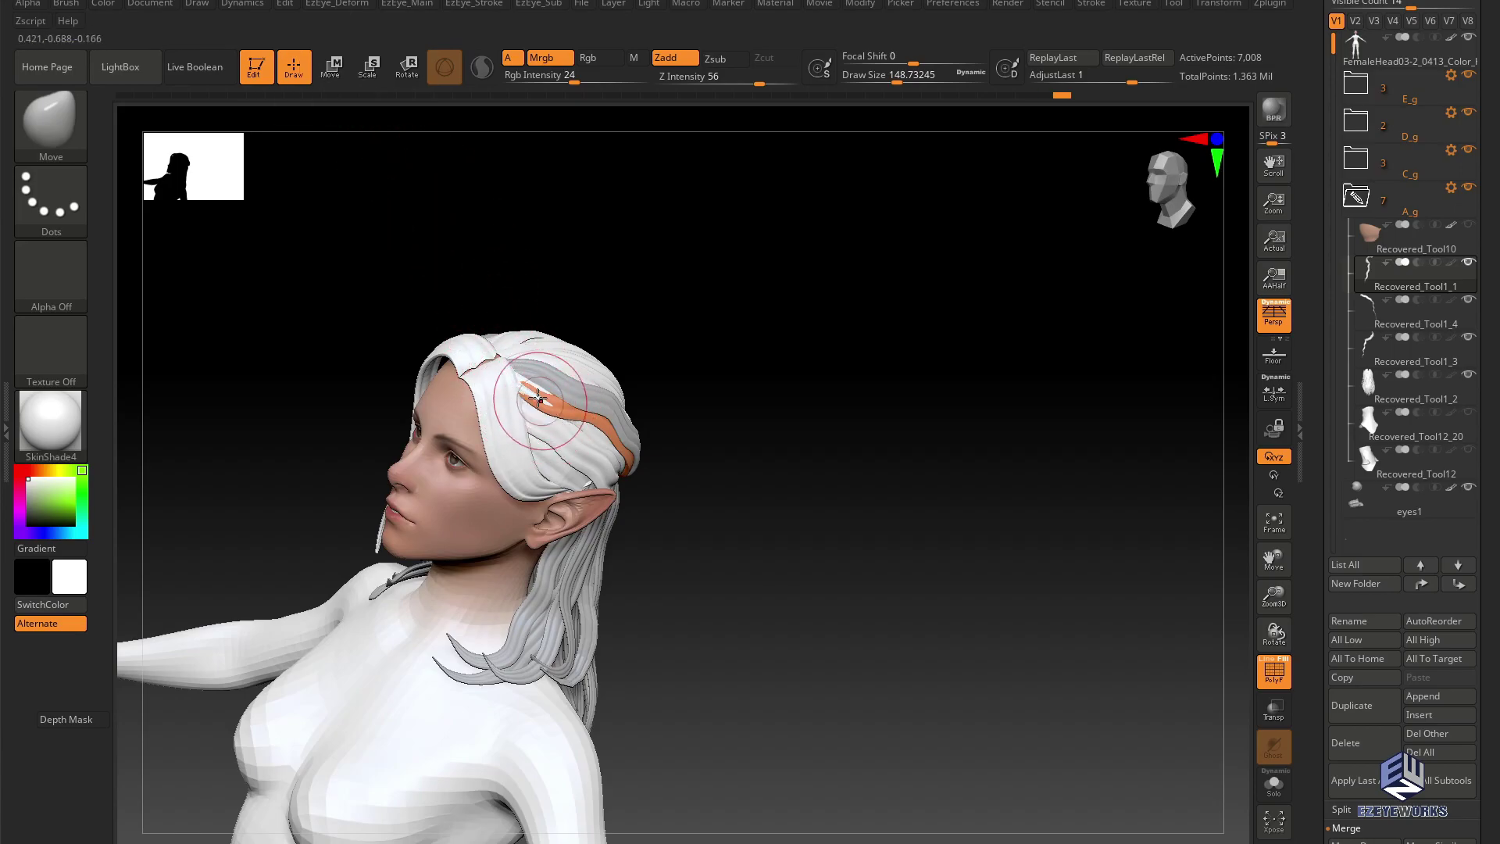
# - Select the head hair, isolate the violet lock below the left strands by its polygroup, and mask all its other locks
pyautogui.keyDown('alt'); pyautogui.click(530, 392); pyautogui.keyUp('alt')
pyautogui.moveTo(723, 408); pyautogui.dragTo(766, 443)
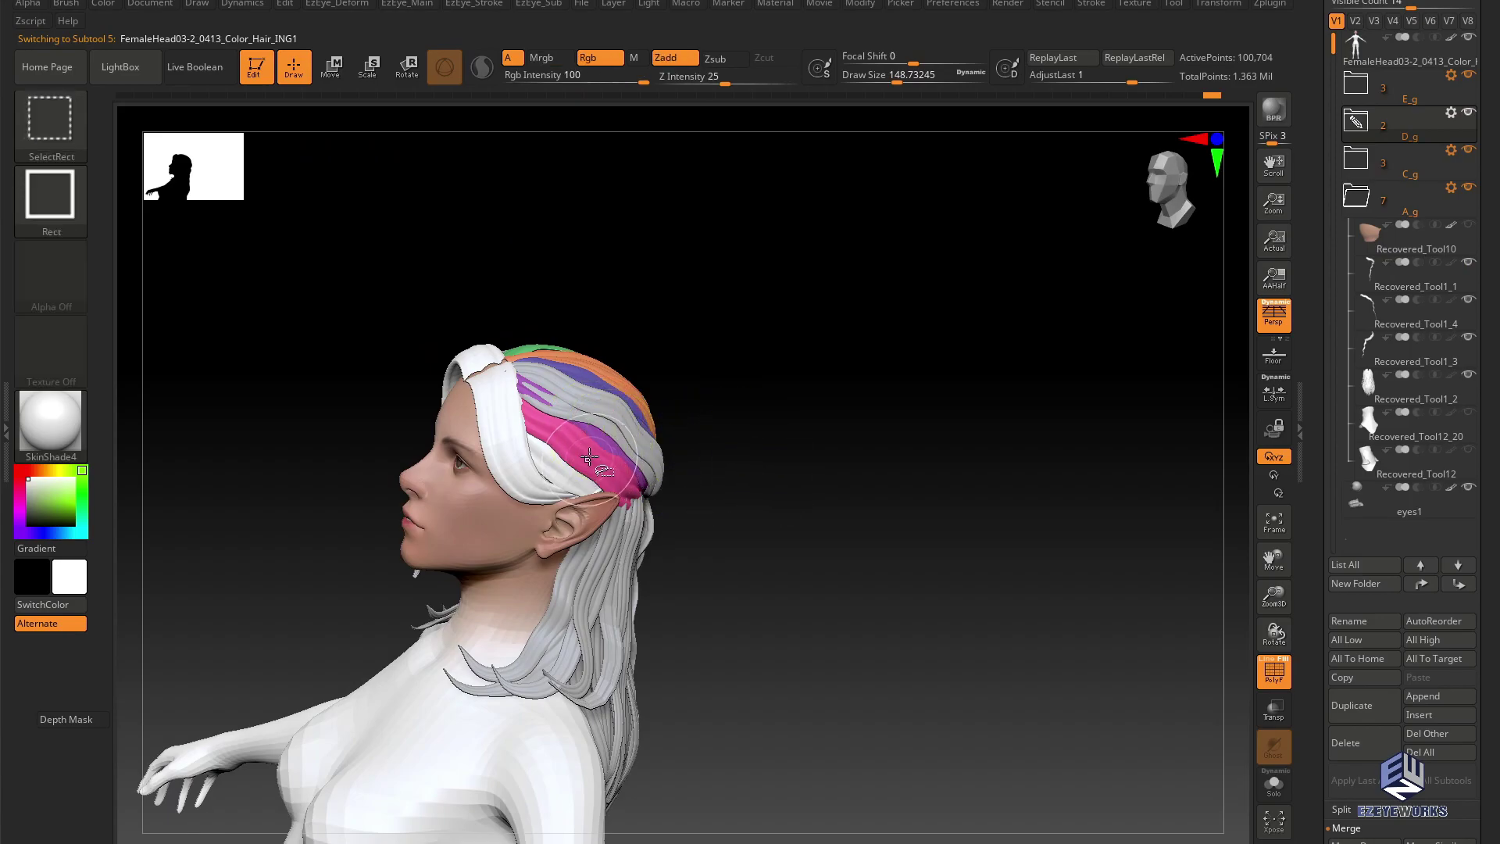
pyautogui.keyDown('ctrl'); pyautogui.keyDown('shift'); pyautogui.click(594, 435); pyautogui.keyUp('shift'); pyautogui.keyUp('ctrl')
pyautogui.keyDown('ctrl'); pyautogui.click(798, 442); pyautogui.keyUp('ctrl')
pyautogui.keyDown('ctrl'); pyautogui.keyDown('shift'); pyautogui.click(801, 442); pyautogui.keyUp('shift'); pyautogui.keyUp('ctrl')
pyautogui.keyDown('ctrl'); pyautogui.click(804, 440); pyautogui.keyUp('ctrl')
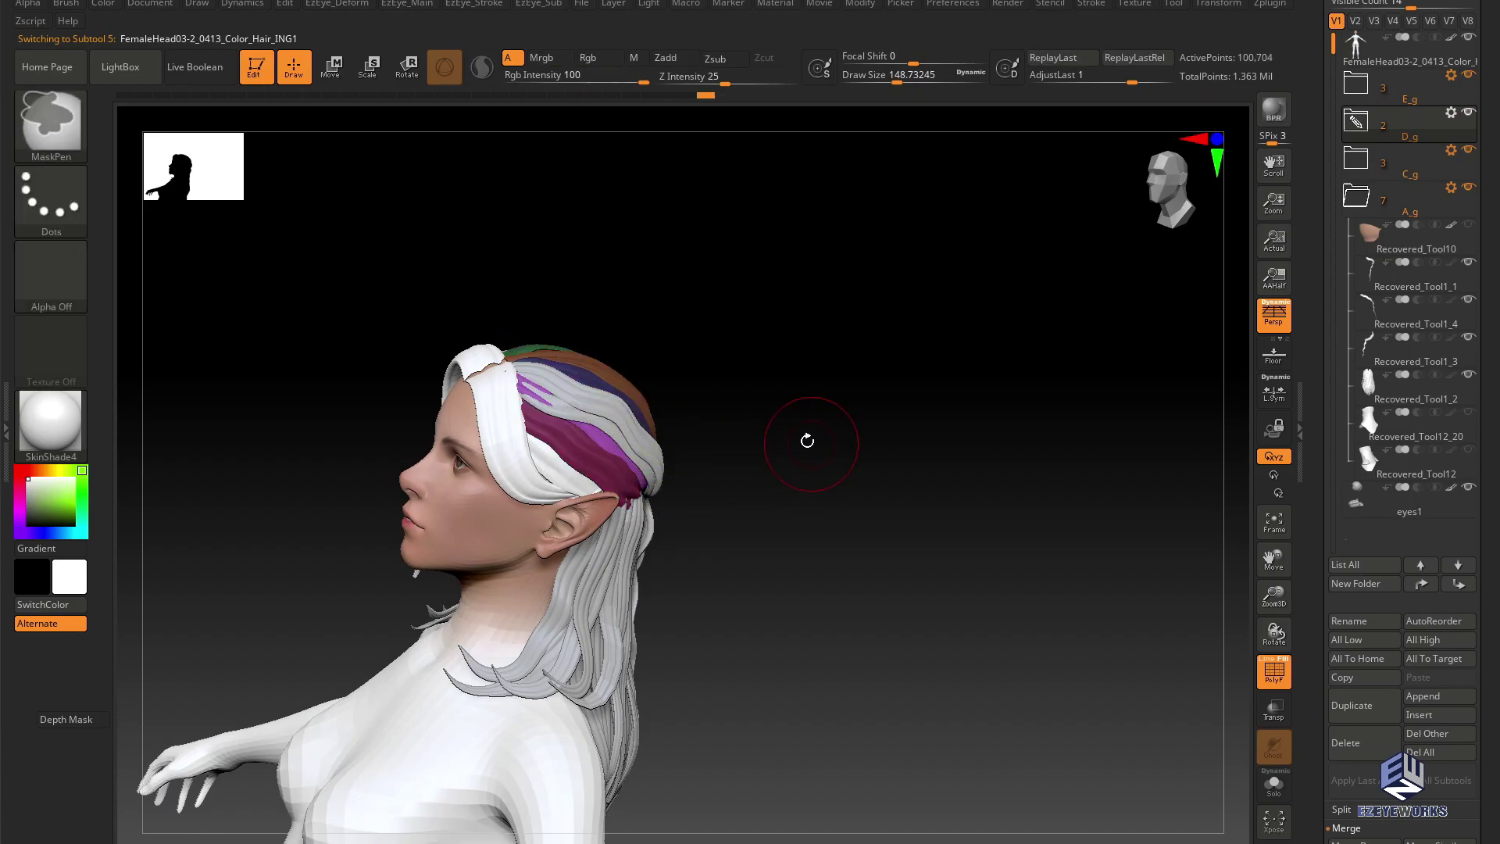
# - Tuck the violet lock's front end beneath the strands with the Move brush at draw size about 149, and clear the mask
pyautogui.moveTo(807, 428)
pyautogui.mouseDown()
pyautogui.moveTo(874, 449)
pyautogui.moveTo(840, 458)
pyautogui.moveTo(804, 539)
pyautogui.mouseUp()
pyautogui.moveTo(475, 381); pyautogui.dragTo(461, 418)
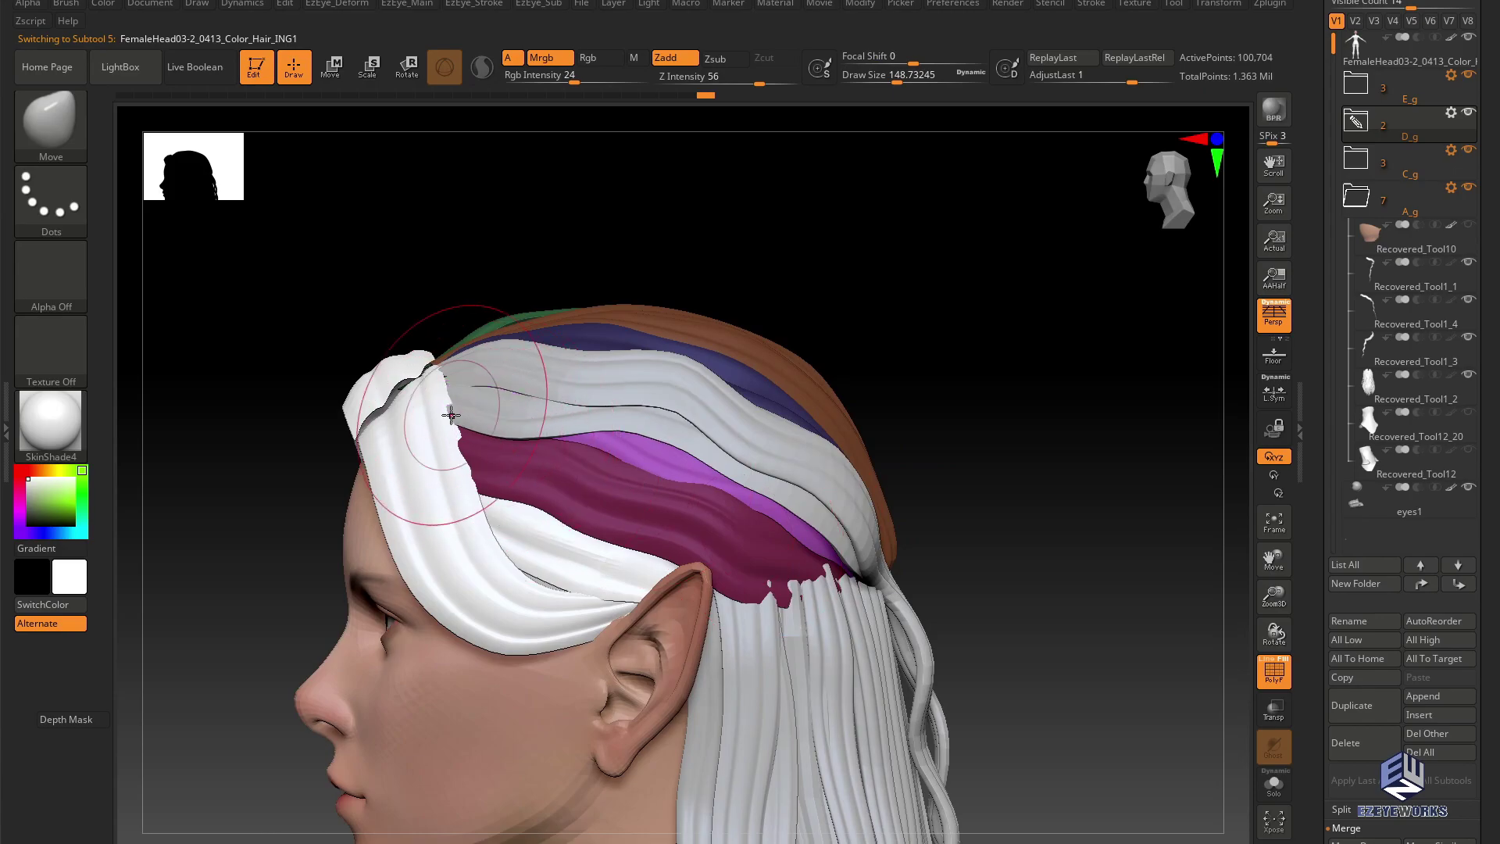
pyautogui.keyDown('alt'); pyautogui.moveTo(287, 461); pyautogui.dragTo(331, 345); pyautogui.keyUp('alt')
pyautogui.keyDown('ctrl'); pyautogui.moveTo(294, 435); pyautogui.dragTo(316, 461); pyautogui.keyUp('ctrl')
pyautogui.moveTo(891, 419); pyautogui.dragTo(719, 428)
# - Select the green duplicated strand, adjust its back portion with the Move brush, and subdivide its mesh once
pyautogui.keyDown('alt'); pyautogui.click(585, 452); pyautogui.keyUp('alt')
pyautogui.moveTo(704, 500); pyautogui.dragTo(734, 495)
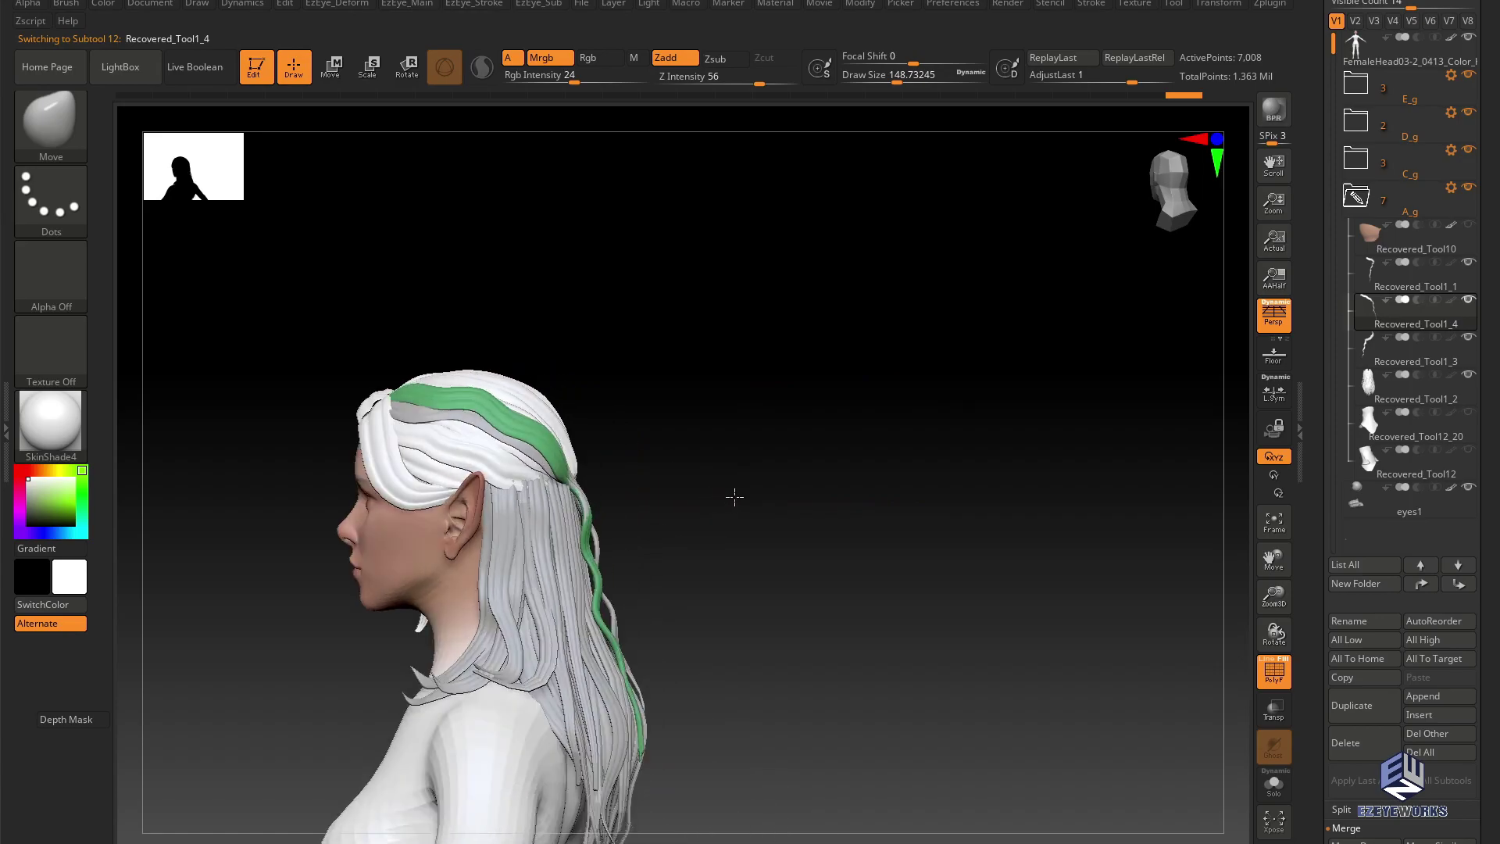
pyautogui.press('s')
pyautogui.moveTo(615, 512); pyautogui.dragTo(590, 517)
pyautogui.moveTo(655, 527)
pyautogui.keyDown('alt'); pyautogui.mouseDown()
pyautogui.moveTo(677, 556)
pyautogui.moveTo(653, 528)
pyautogui.moveTo(727, 514)
pyautogui.moveTo(606, 498)
pyautogui.mouseUp(); pyautogui.keyUp('alt')
pyautogui.hotkey('ctrl', 'd')
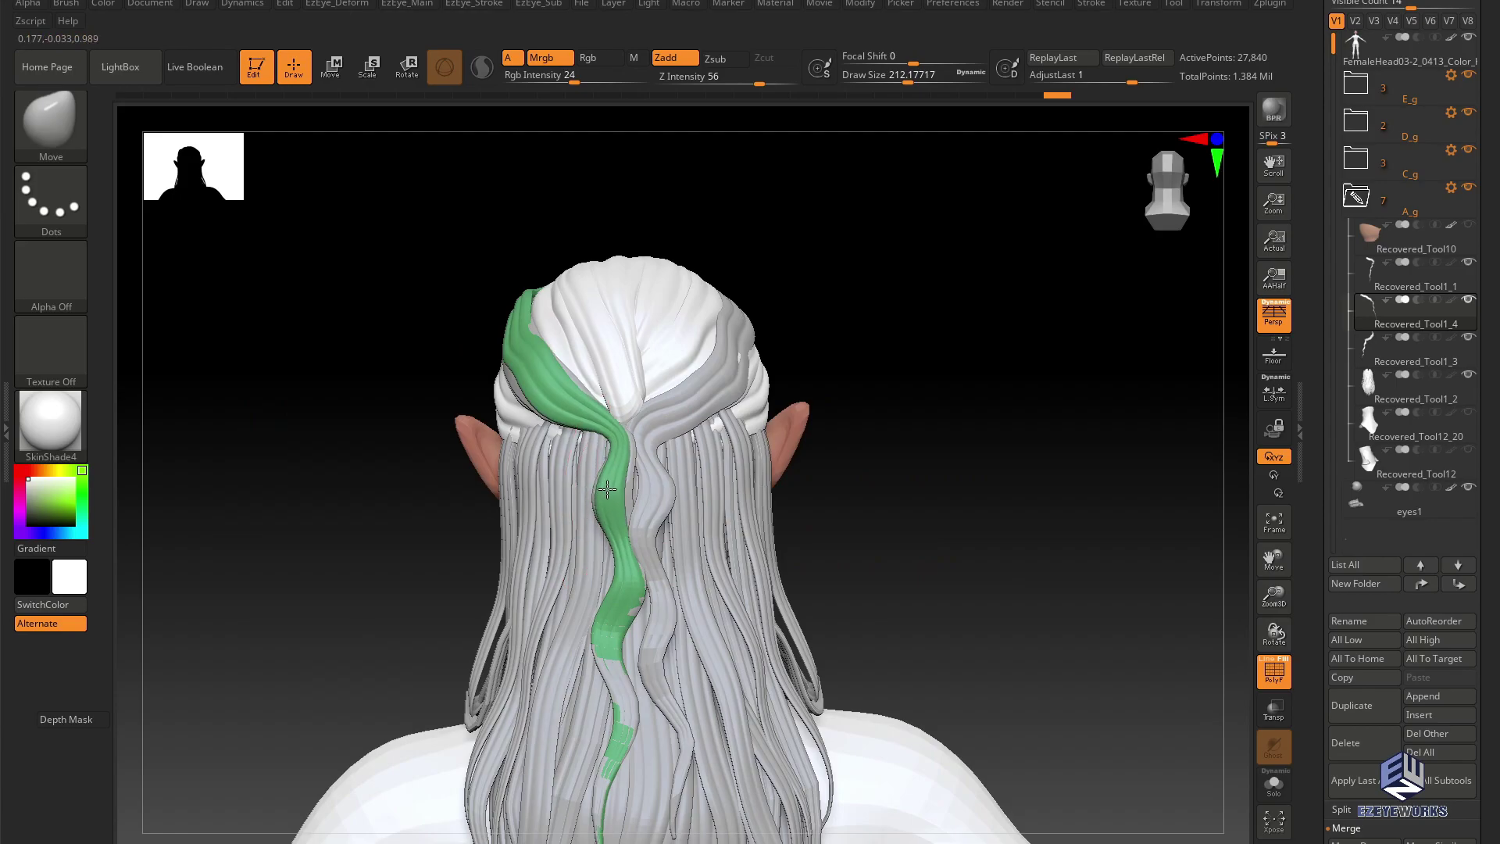
# - Lift the green strand's middle length out of the back hair and curve it into waves with the Move brush at draw size 124 to 305
pyautogui.moveTo(401, 492)
pyautogui.mouseDown()
pyautogui.moveTo(459, 468)
pyautogui.moveTo(573, 467)
pyautogui.moveTo(544, 436)
pyautogui.mouseUp()
pyautogui.press('space')
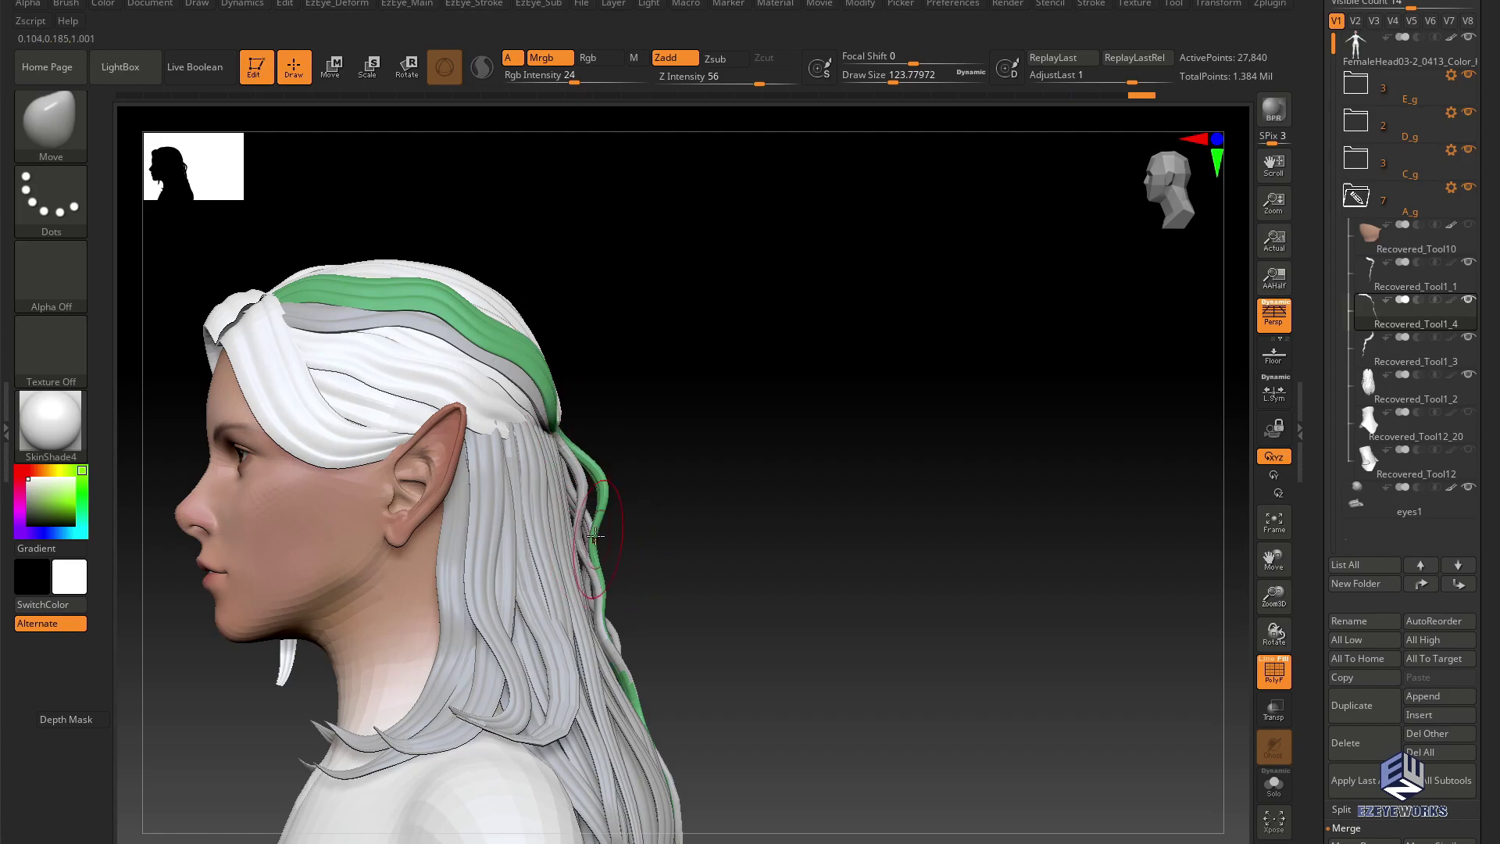
pyautogui.press('space')
pyautogui.moveTo(597, 582); pyautogui.dragTo(614, 592)
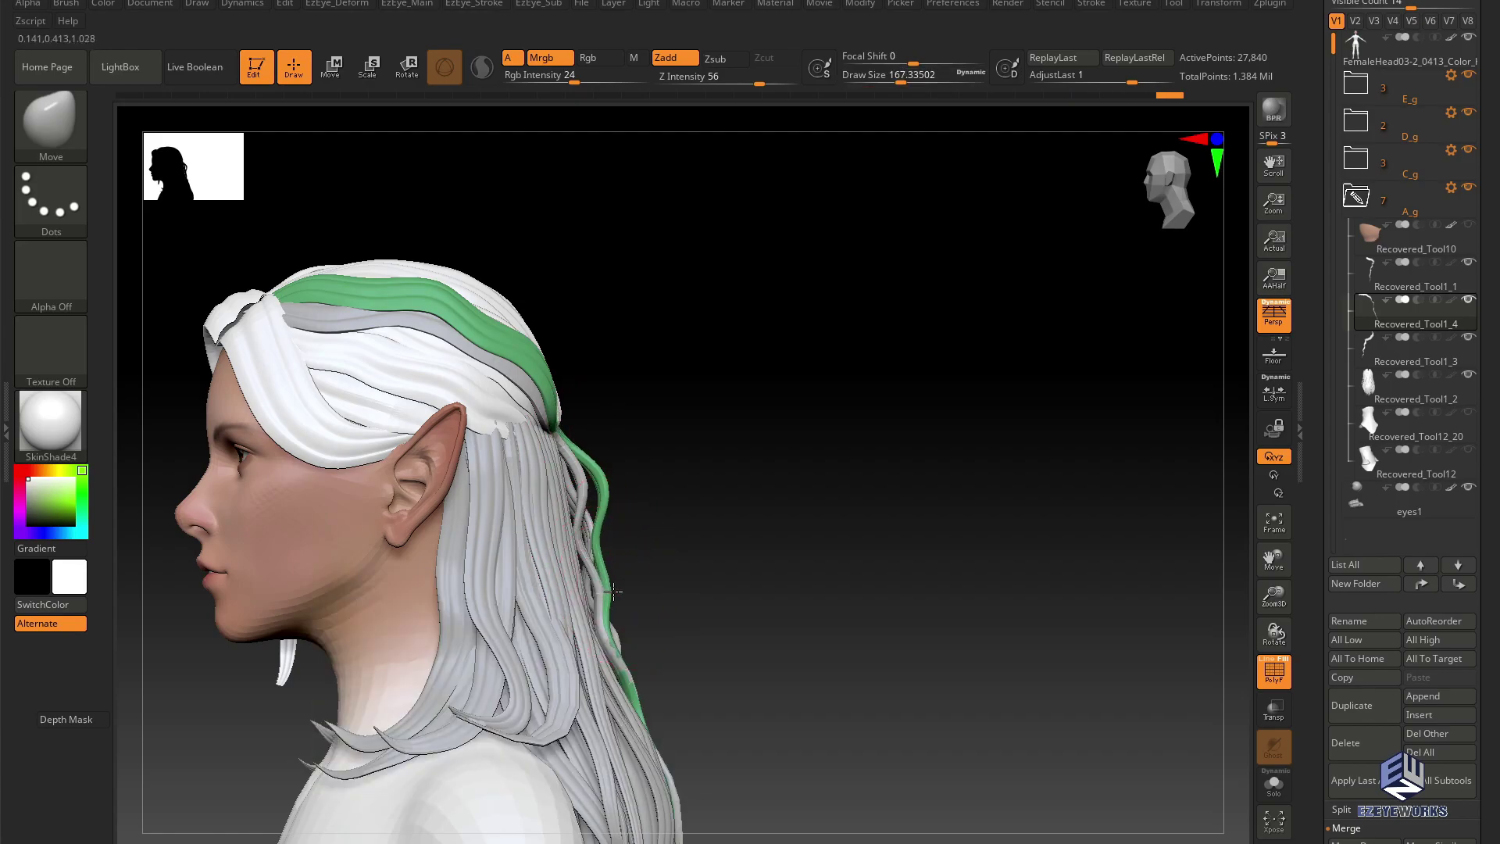
pyautogui.moveTo(732, 576)
pyautogui.mouseDown()
pyautogui.moveTo(720, 526)
pyautogui.moveTo(588, 548)
pyautogui.mouseUp()
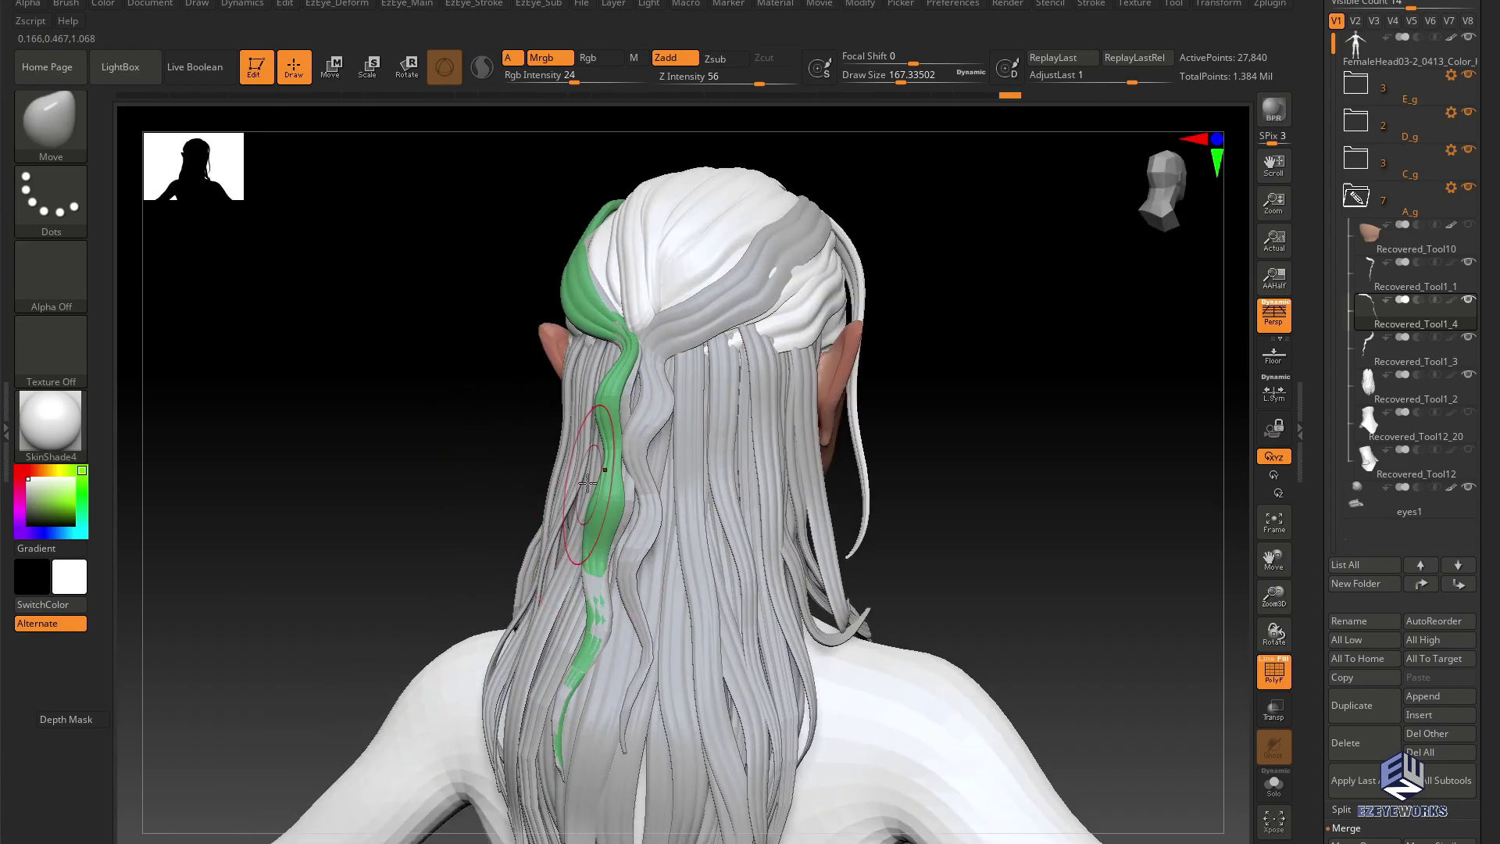
pyautogui.moveTo(526, 479); pyautogui.dragTo(592, 532)
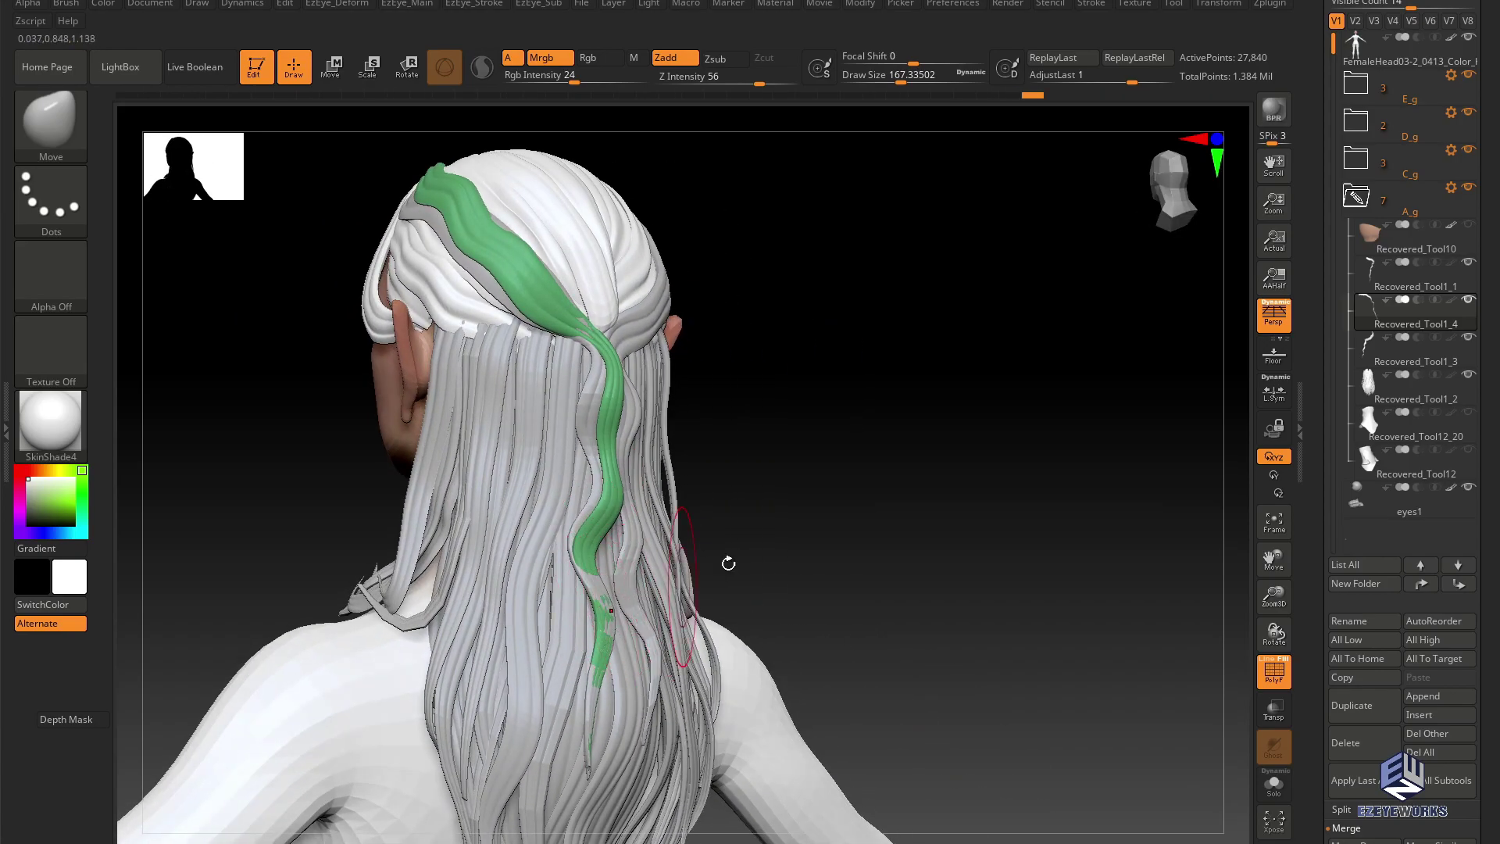
pyautogui.keyDown('shift'); pyautogui.moveTo(728, 563); pyautogui.dragTo(684, 561); pyautogui.keyUp('shift')
pyautogui.press('space')
pyautogui.moveTo(595, 615); pyautogui.dragTo(625, 625)
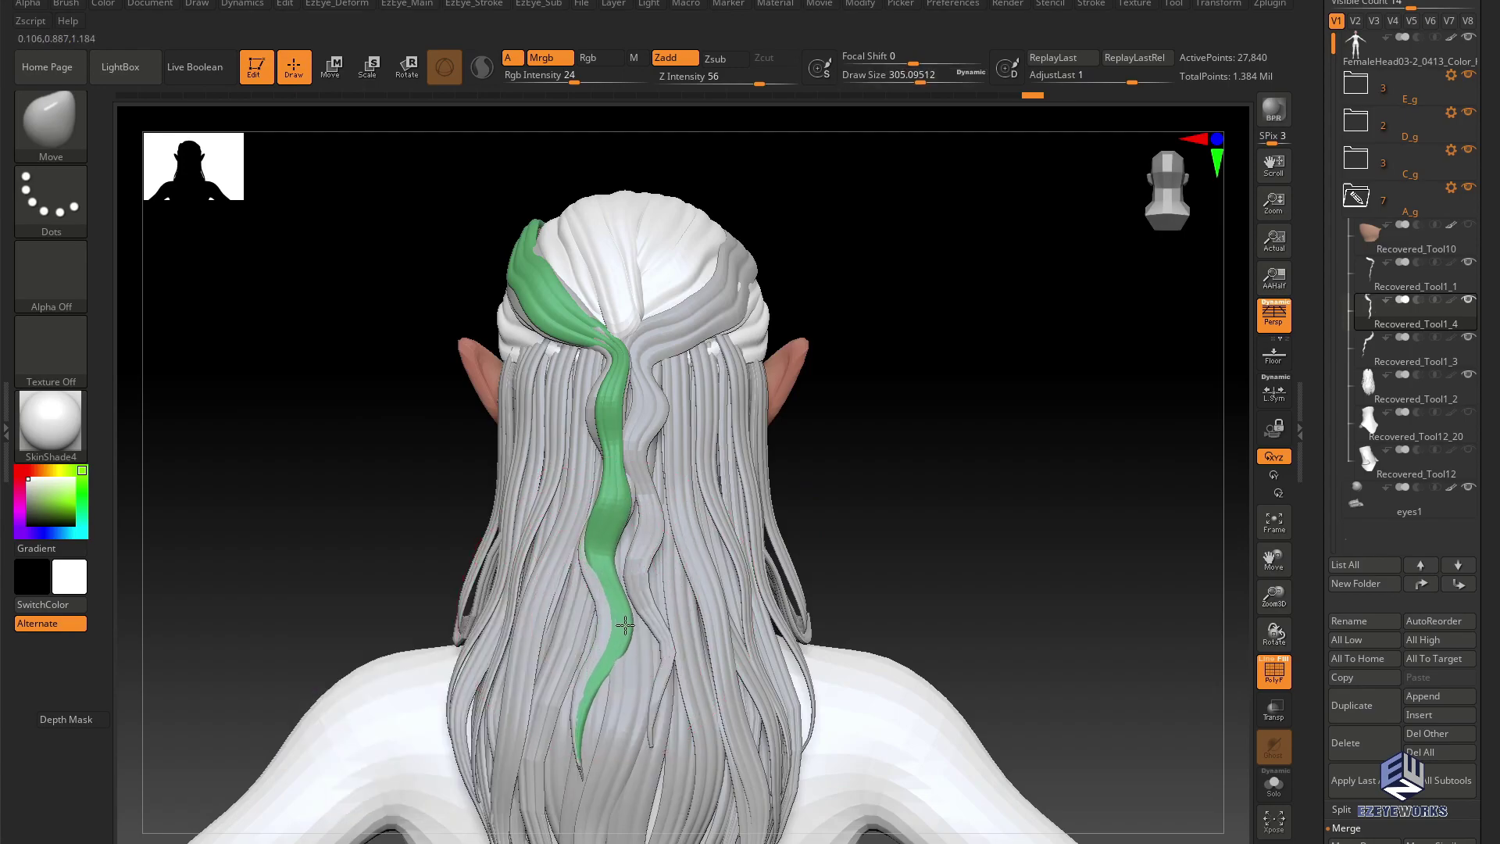
# - Shape the green strand's lower length and tip over the back hair with the Move brush, reducing the draw size from 305 to about 145
pyautogui.keyDown('alt'); pyautogui.moveTo(415, 559); pyautogui.dragTo(439, 384); pyautogui.keyUp('alt')
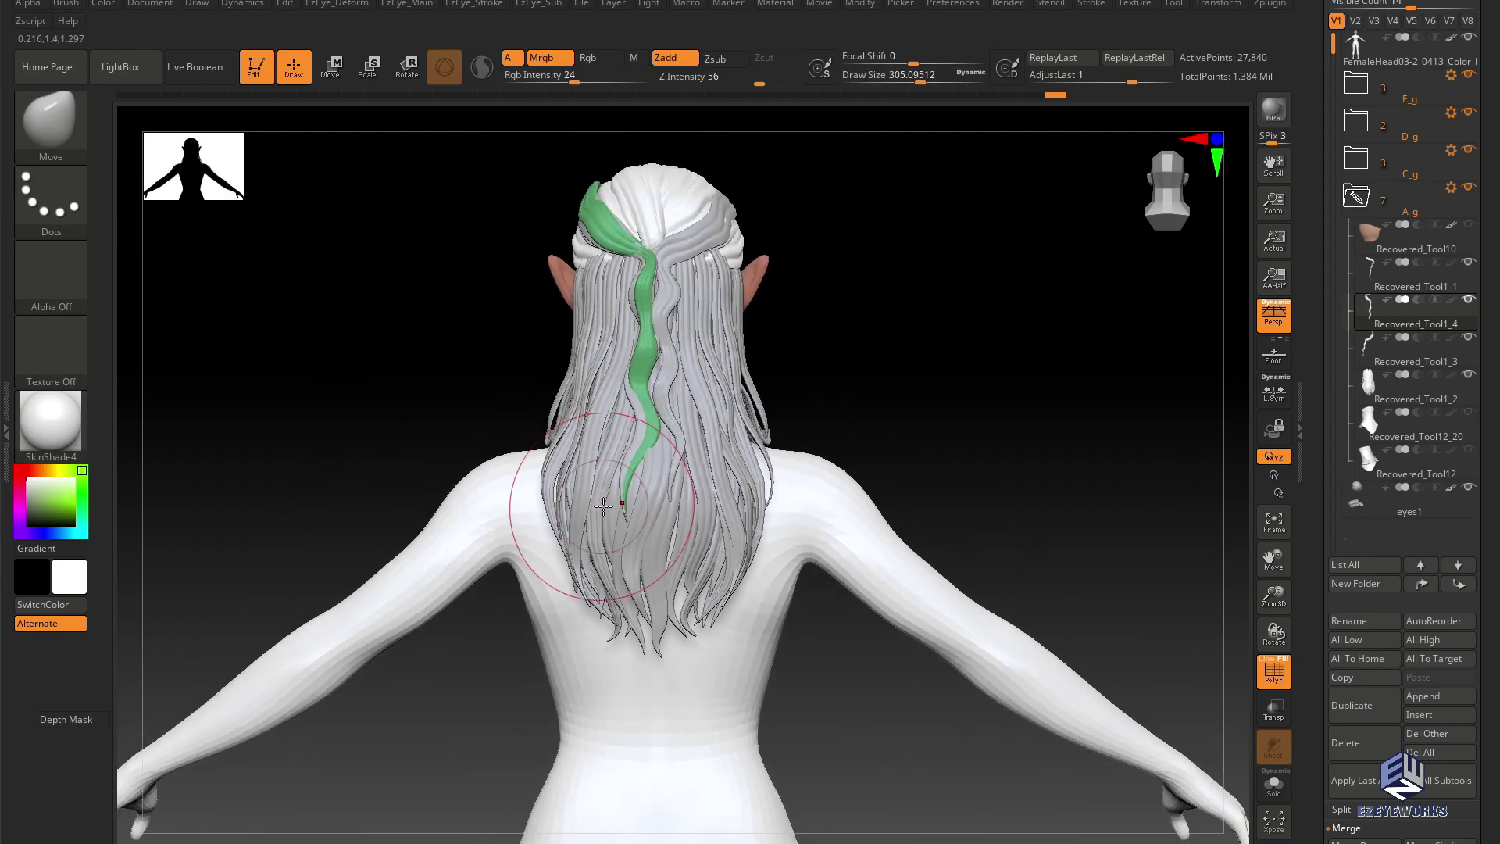
pyautogui.moveTo(622, 507); pyautogui.dragTo(618, 518)
pyautogui.moveTo(619, 519); pyautogui.dragTo(695, 501, button='right')
pyautogui.press('space')
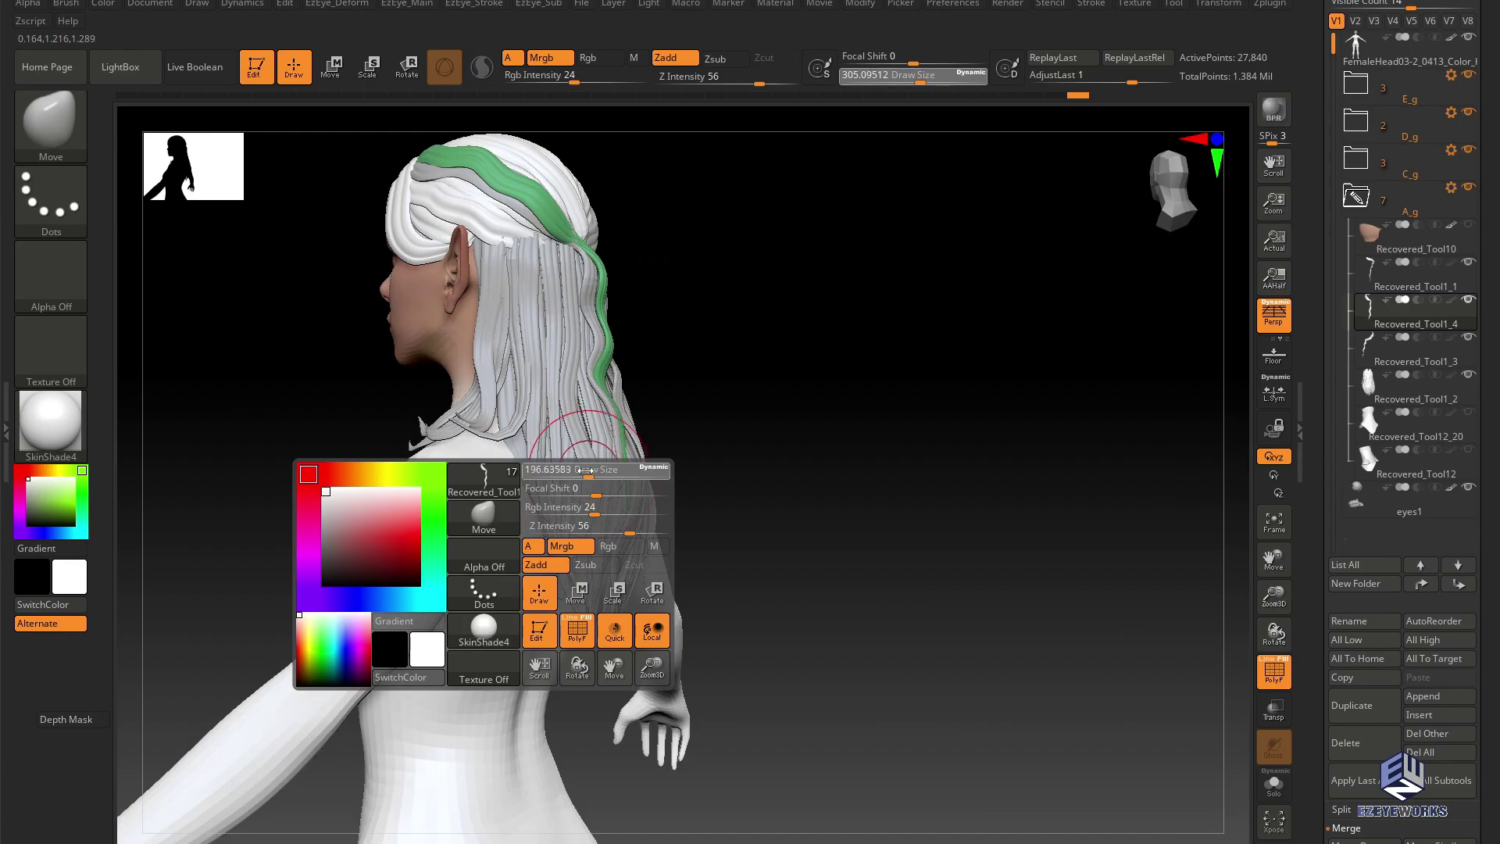
pyautogui.moveTo(598, 470)
pyautogui.mouseDown()
pyautogui.moveTo(582, 470)
pyautogui.moveTo(640, 472)
pyautogui.moveTo(624, 517)
pyautogui.mouseUp()
pyautogui.moveTo(623, 517); pyautogui.dragTo(488, 488, button='right')
pyautogui.press('space')
pyautogui.moveTo(641, 425); pyautogui.dragTo(629, 424)
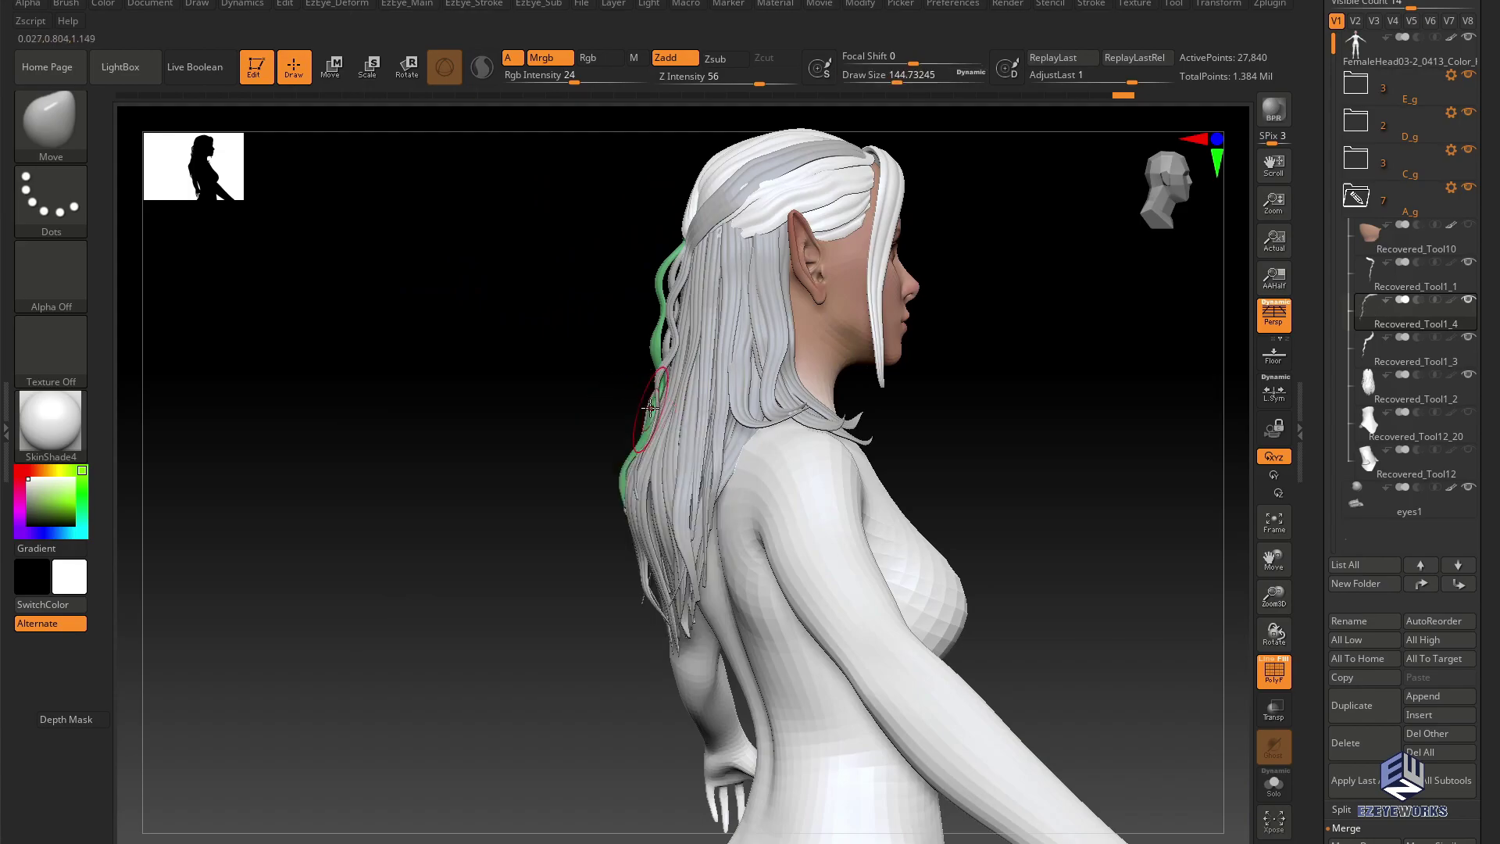
pyautogui.moveTo(638, 435); pyautogui.dragTo(607, 382, button='right')
pyautogui.moveTo(760, 372); pyautogui.dragTo(722, 398)
# - Turn off the polyframe display and make the body the active mesh to review the hairstyle from several sides
pyautogui.hotkey('shift', 'f')
pyautogui.keyDown('alt'); pyautogui.click(816, 478); pyautogui.keyUp('alt')
pyautogui.keyDown('alt'); pyautogui.moveTo(878, 422); pyautogui.dragTo(891, 525); pyautogui.keyUp('alt')
pyautogui.moveTo(891, 525); pyautogui.dragTo(954, 496, button='right')
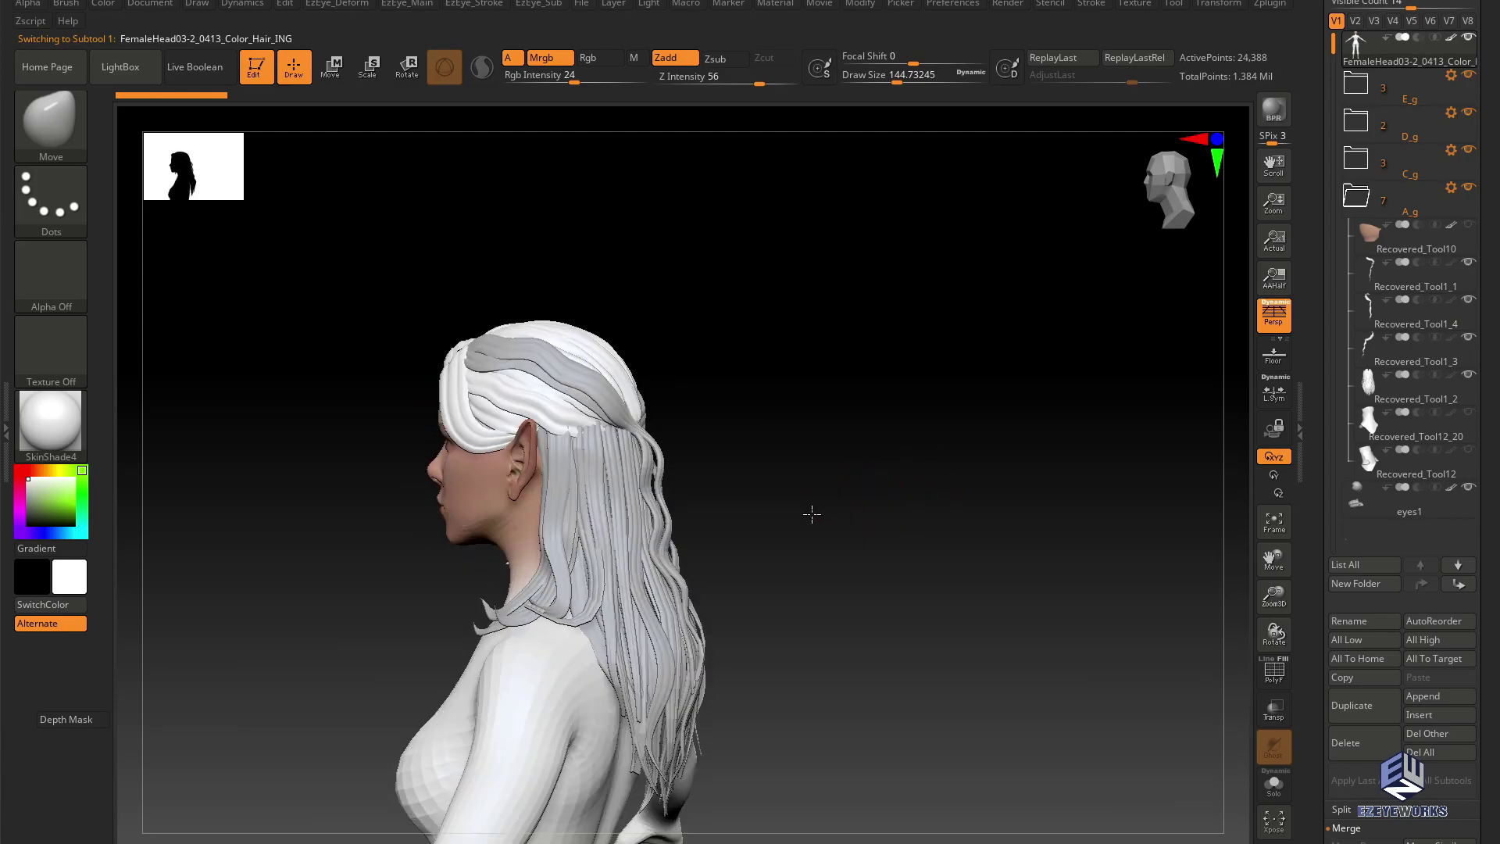
pyautogui.moveTo(810, 512); pyautogui.dragTo(646, 513, button='right')
# - Select the long back hair mesh, isolate the thin locks hanging beside the face by polygroup, and mask all its other locks
pyautogui.keyDown('alt'); pyautogui.click(573, 498); pyautogui.keyUp('alt')
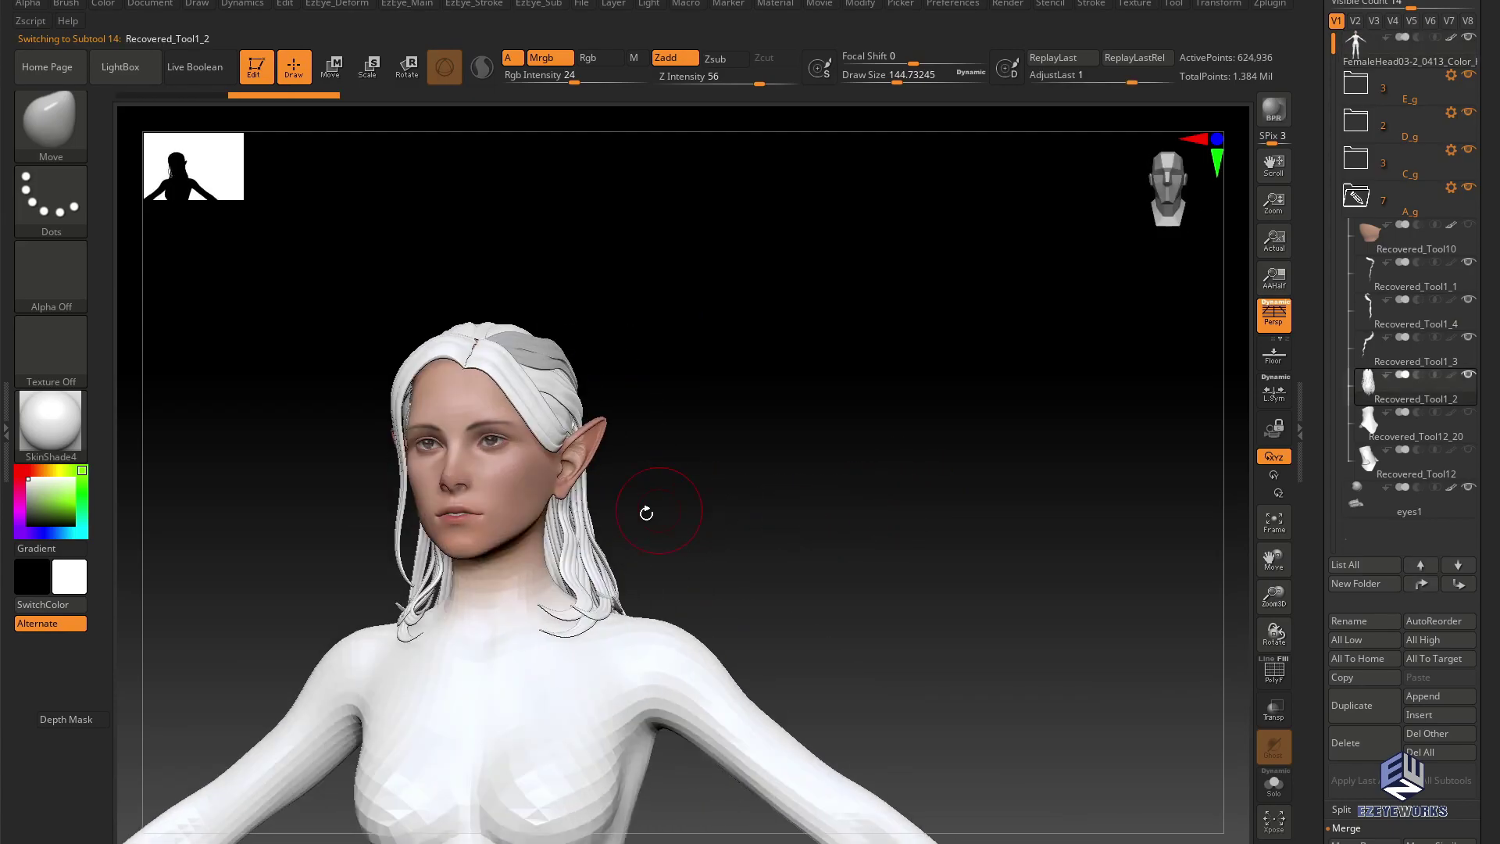
pyautogui.keyDown('shift'); pyautogui.moveTo(656, 516); pyautogui.dragTo(727, 520, button='right'); pyautogui.keyUp('shift')
pyautogui.keyDown('ctrl'); pyautogui.moveTo(726, 520); pyautogui.dragTo(801, 593, button='right'); pyautogui.keyUp('ctrl')
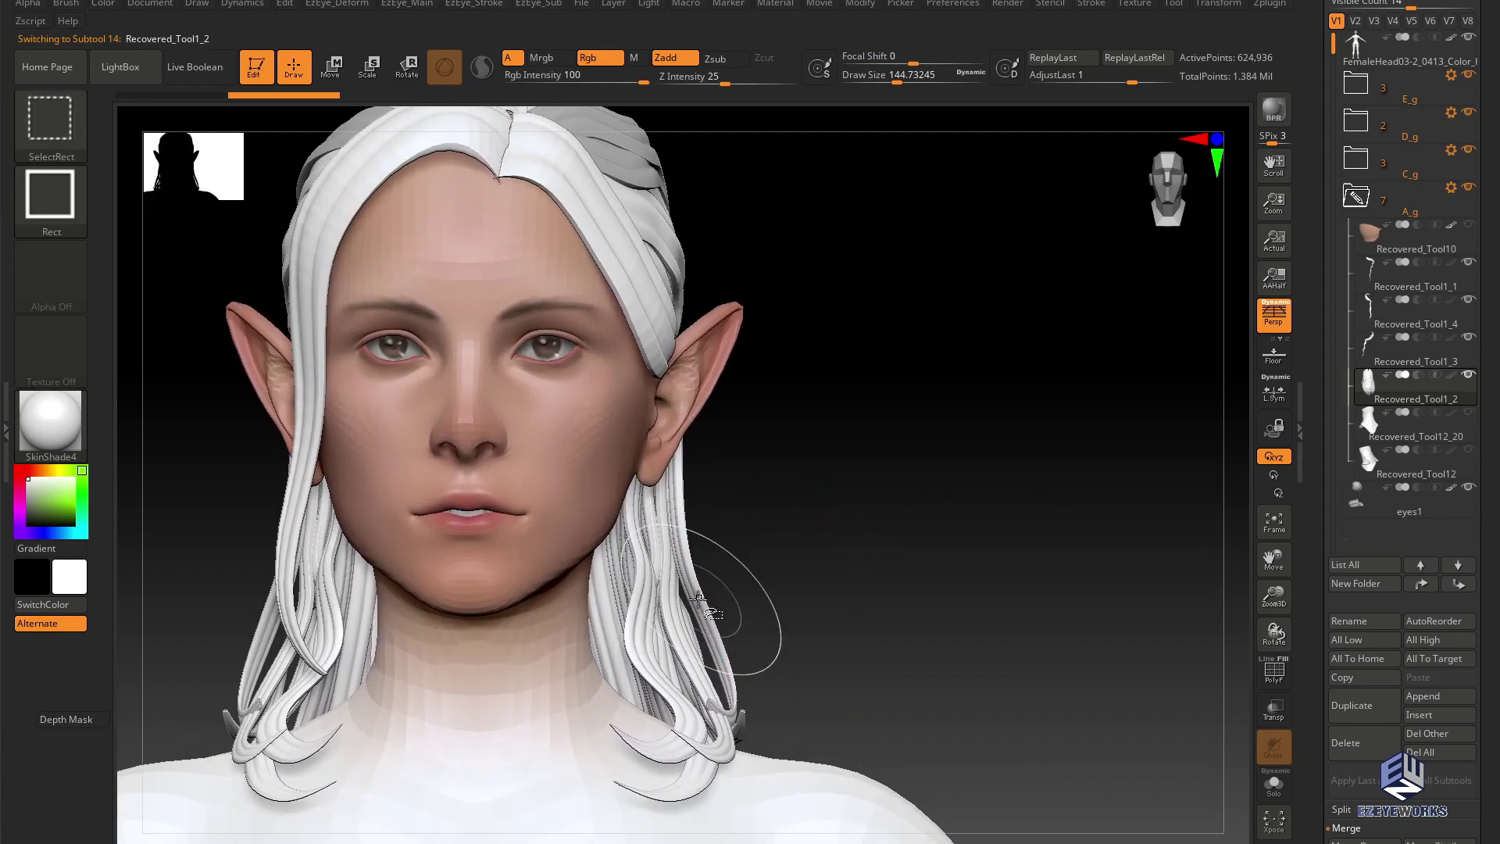
pyautogui.keyDown('ctrl'); pyautogui.keyDown('shift'); pyautogui.click(710, 613); pyautogui.keyUp('shift'); pyautogui.keyUp('ctrl')
pyautogui.keyDown('ctrl'); pyautogui.click(825, 603); pyautogui.keyUp('ctrl')
pyautogui.keyDown('ctrl'); pyautogui.click(826, 604); pyautogui.keyUp('ctrl')
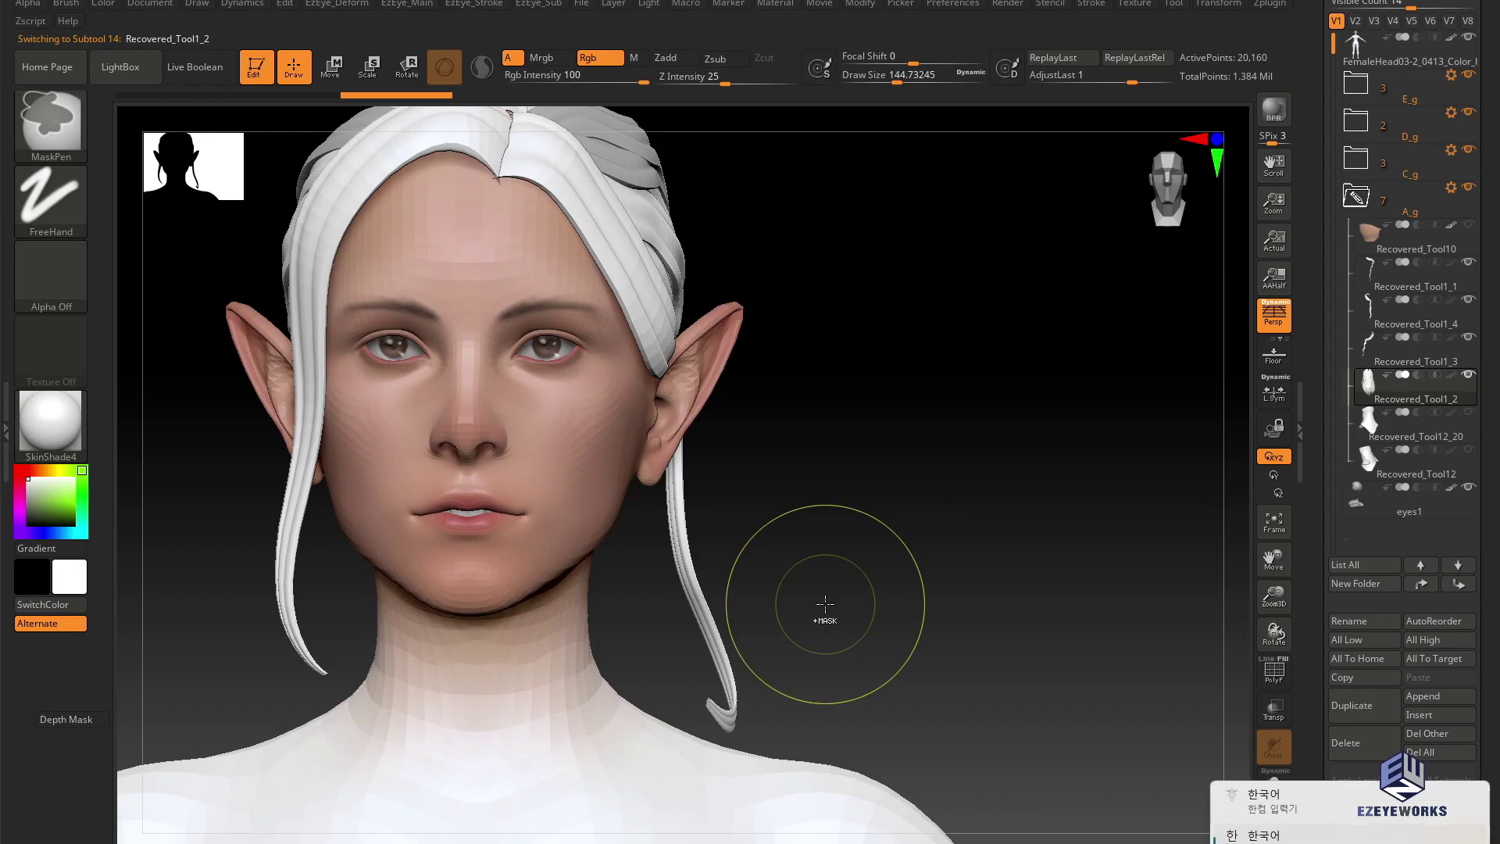
pyautogui.keyDown('ctrl'); pyautogui.keyDown('shift'); pyautogui.click(864, 594); pyautogui.keyUp('shift'); pyautogui.keyUp('ctrl')
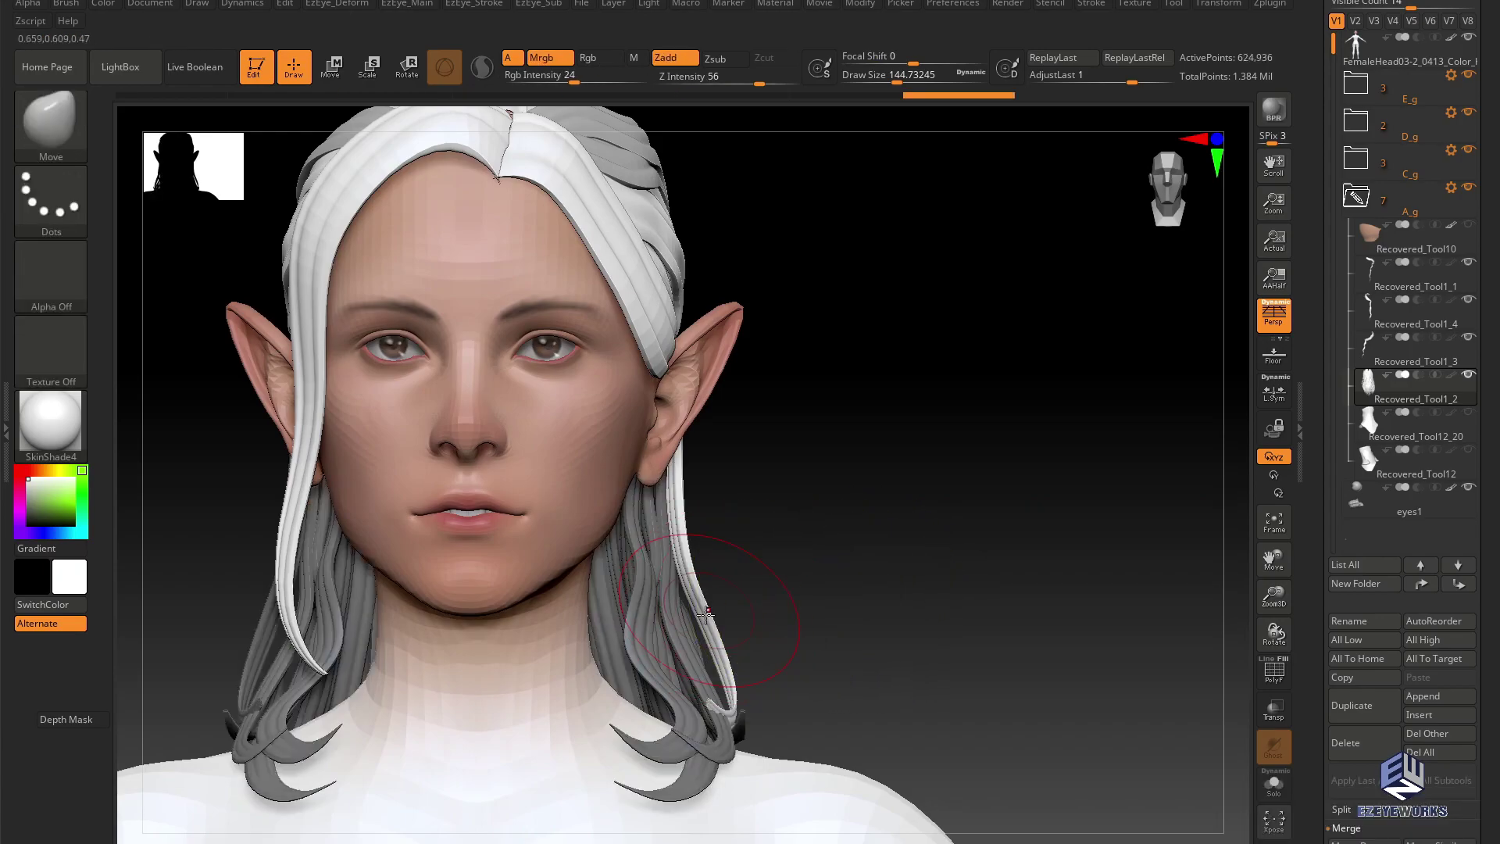
# - Bend the unmasked thin lock below the character's left ear into soft waves with the Move brush at draw size about 145
pyautogui.moveTo(694, 650); pyautogui.dragTo(701, 604)
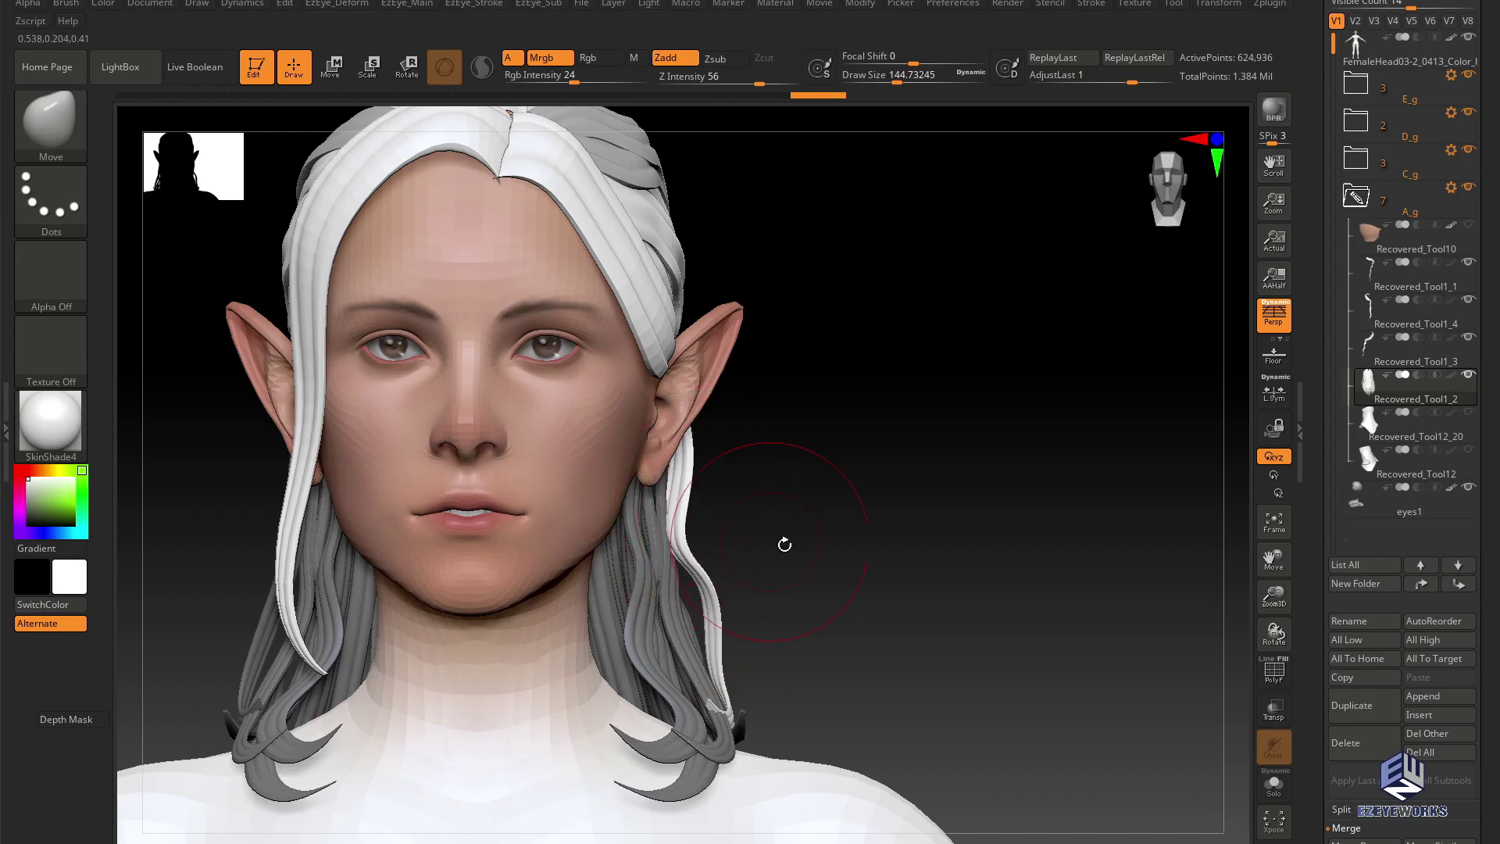
pyautogui.keyDown('alt'); pyautogui.moveTo(771, 539); pyautogui.dragTo(755, 484); pyautogui.keyUp('alt')
pyautogui.moveTo(783, 536); pyautogui.dragTo(670, 401)
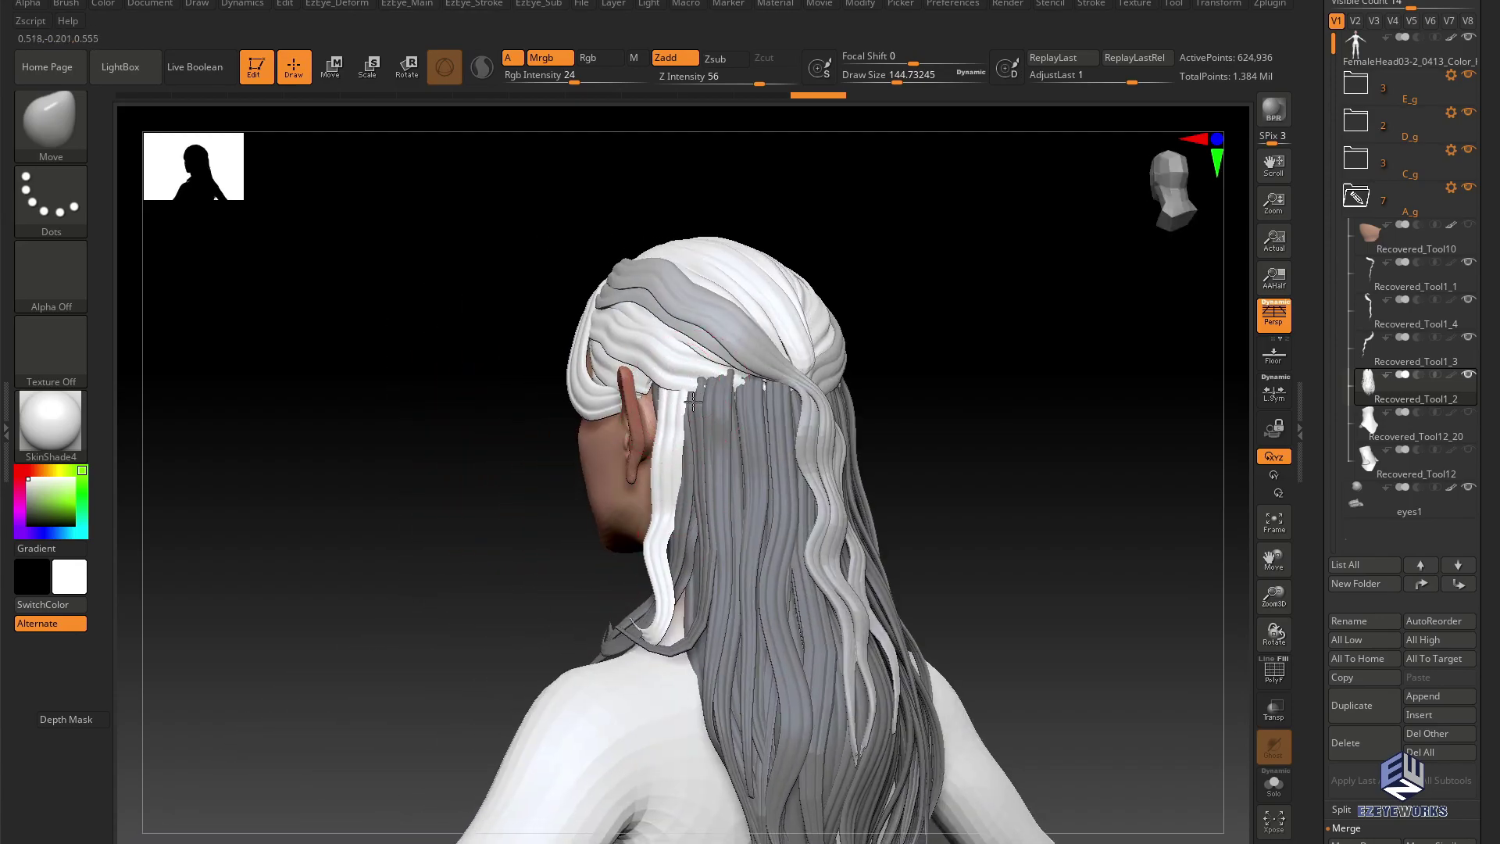
pyautogui.press('ctrl')
pyautogui.moveTo(471, 566)
pyautogui.keyDown('alt'); pyautogui.mouseDown()
pyautogui.moveTo(422, 479)
pyautogui.moveTo(382, 492)
pyautogui.moveTo(493, 483)
pyautogui.mouseUp(); pyautogui.keyUp('alt')
pyautogui.moveTo(983, 414); pyautogui.dragTo(871, 414)
# - Merge the wavy back strand subtools Recovered_Tool1_1, Recovered_Tool1_4 and Recovered_Tool1_3 into a single subtool
pyautogui.keyDown('alt'); pyautogui.click(782, 393); pyautogui.keyUp('alt')
pyautogui.moveTo(968, 386); pyautogui.dragTo(1133, 403)
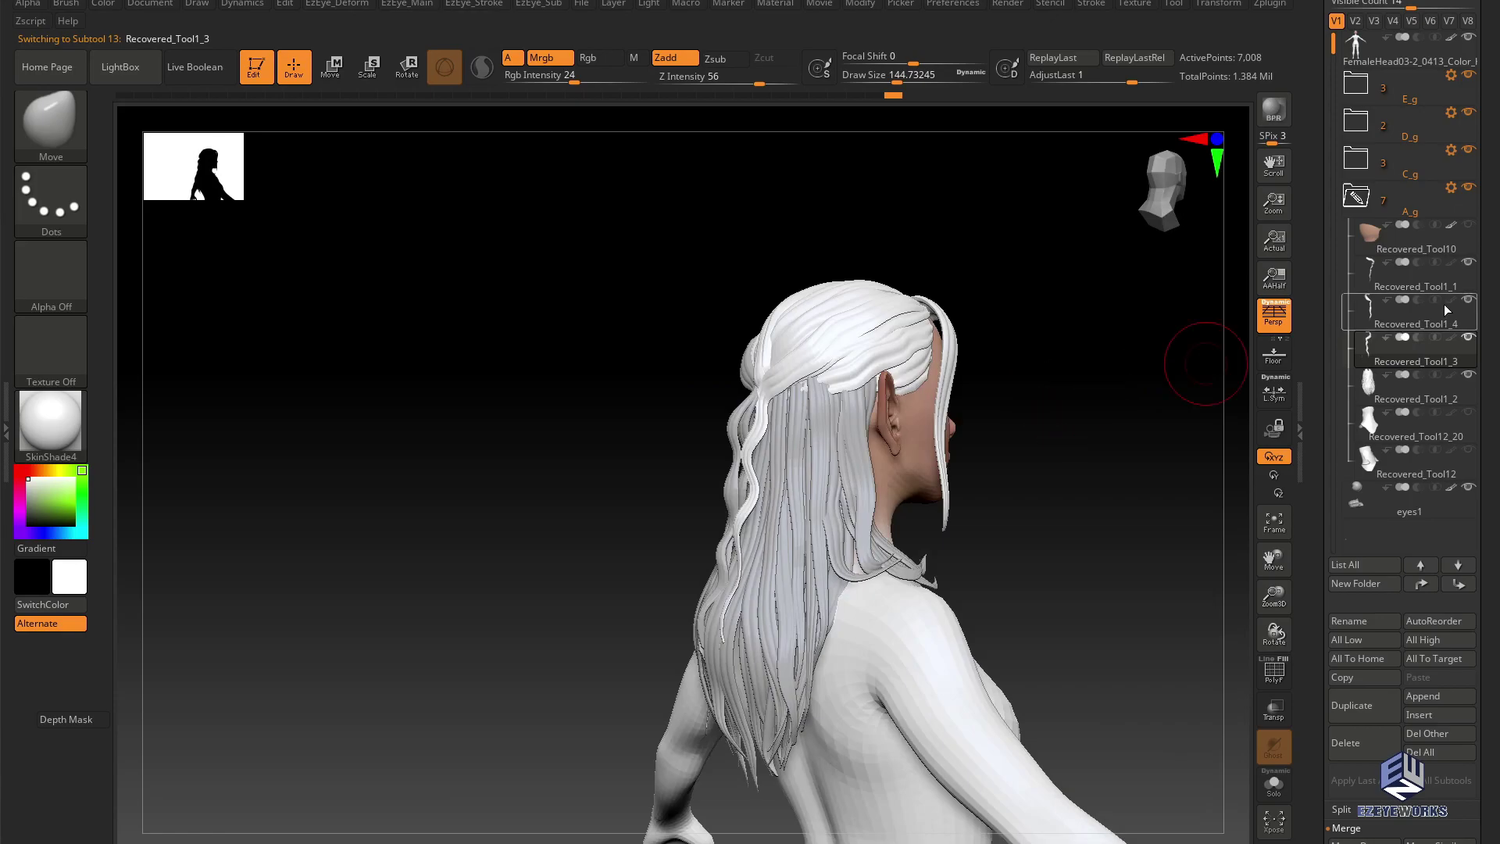
pyautogui.click(1403, 289)
pyautogui.press('4')
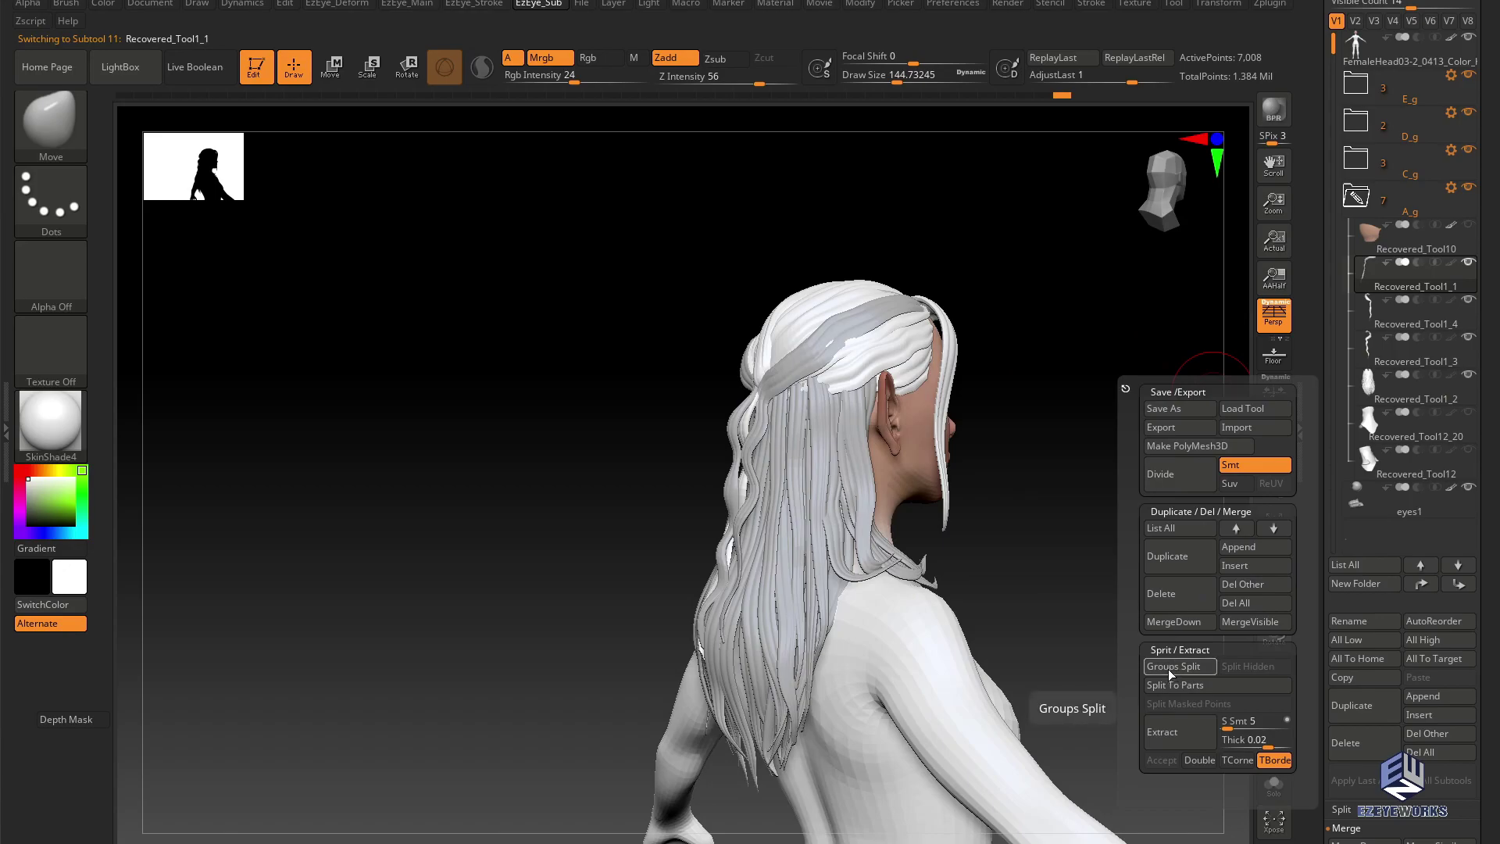
pyautogui.click(1164, 626)
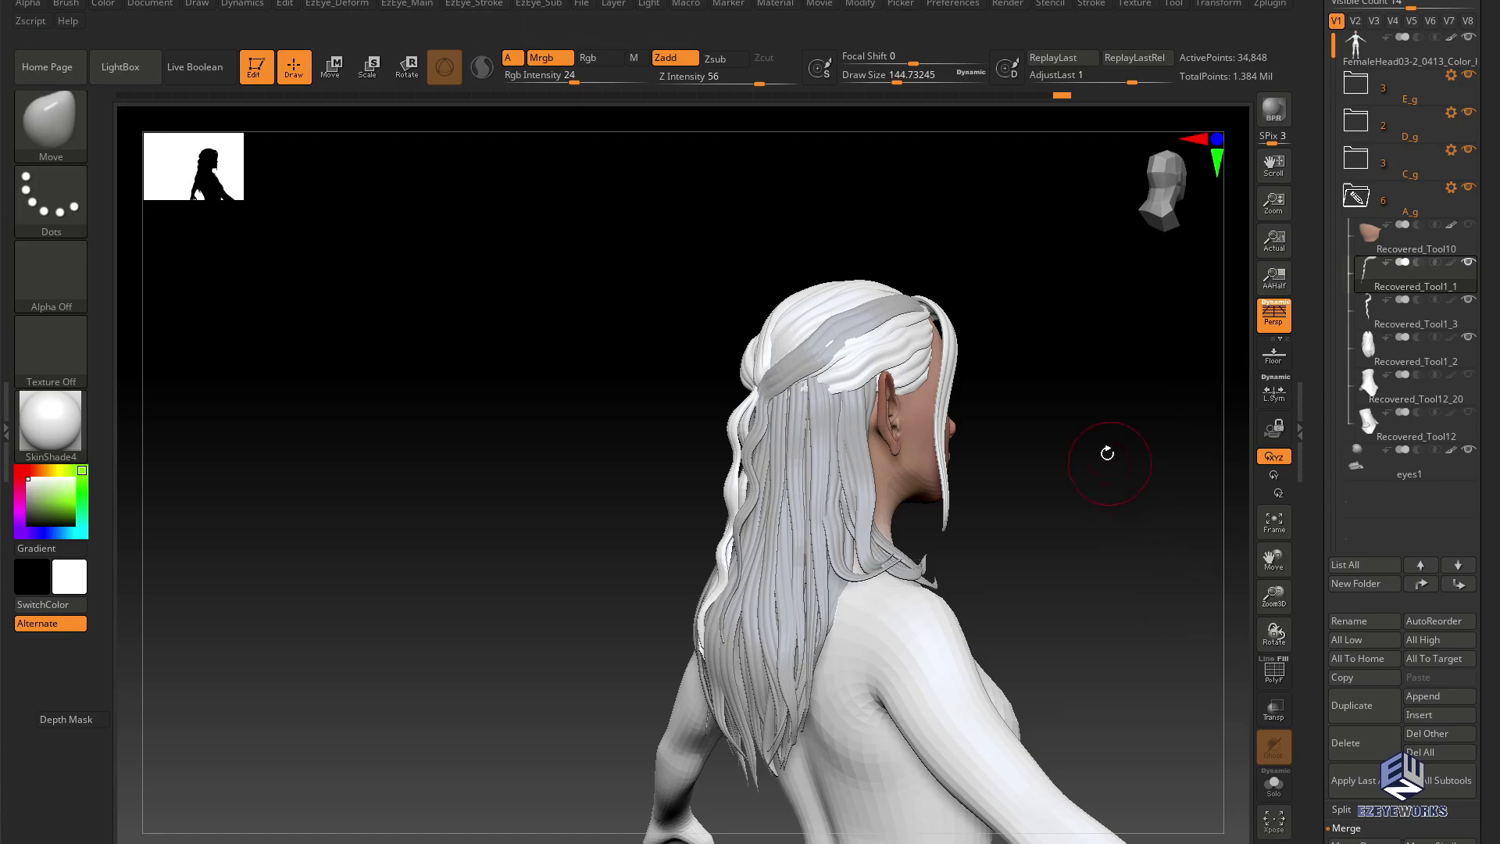
pyautogui.press('2')
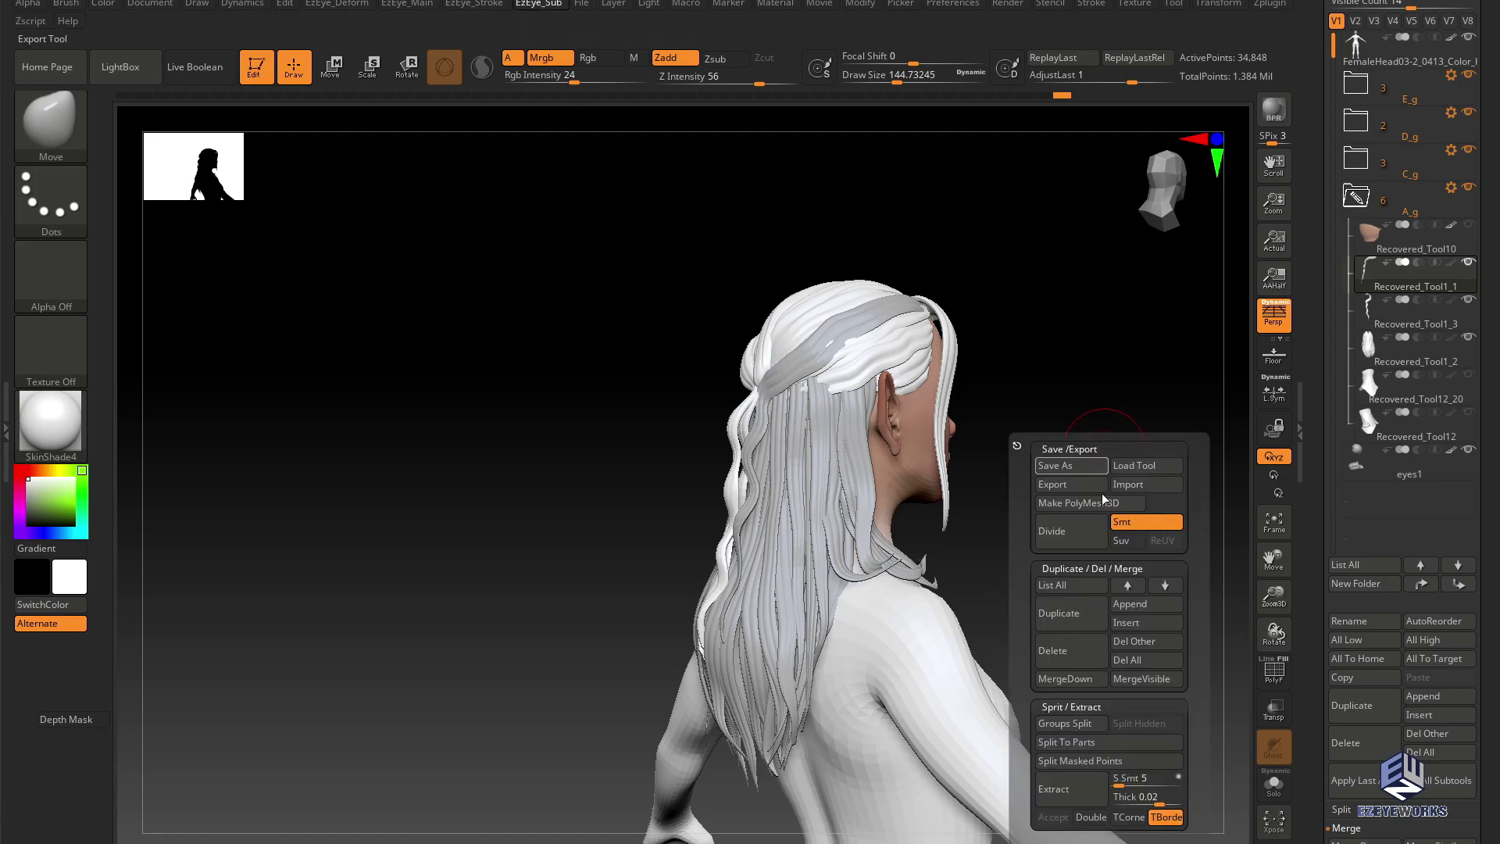
pyautogui.click(1080, 673)
# - Make the parted front hair mesh the active subtool and delete its lower subdivision levels
pyautogui.moveTo(992, 619)
pyautogui.mouseDown()
pyautogui.moveTo(1058, 492)
pyautogui.moveTo(962, 507)
pyautogui.moveTo(1014, 459)
pyautogui.moveTo(996, 641)
pyautogui.mouseUp()
pyautogui.keyDown('alt'); pyautogui.moveTo(1166, 352); pyautogui.dragTo(1047, 421); pyautogui.keyUp('alt')
pyautogui.keyDown('alt'); pyautogui.click(733, 348); pyautogui.keyUp('alt')
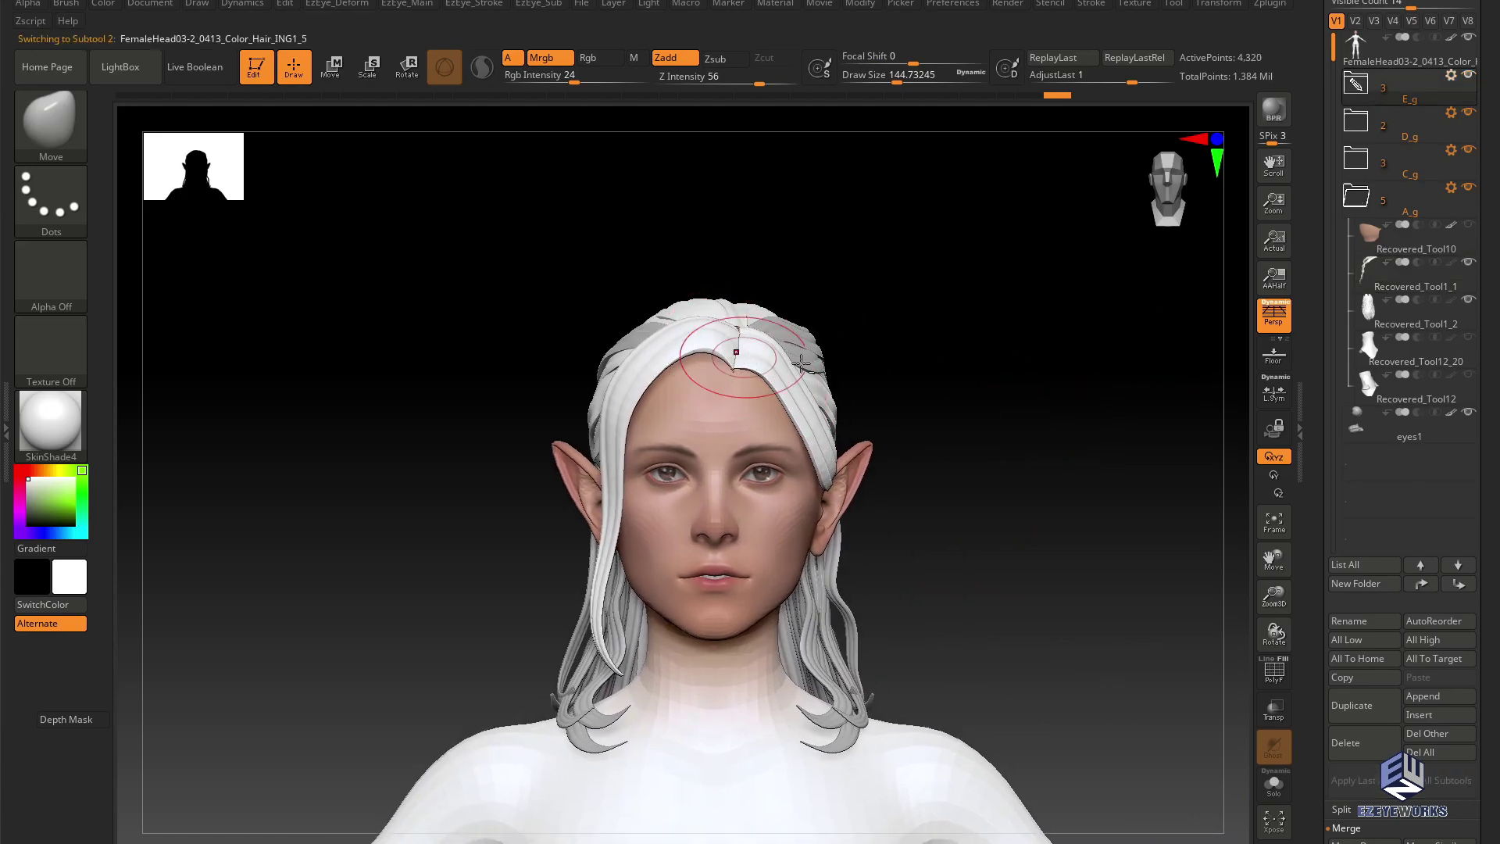
pyautogui.hotkey('shift', 'f')
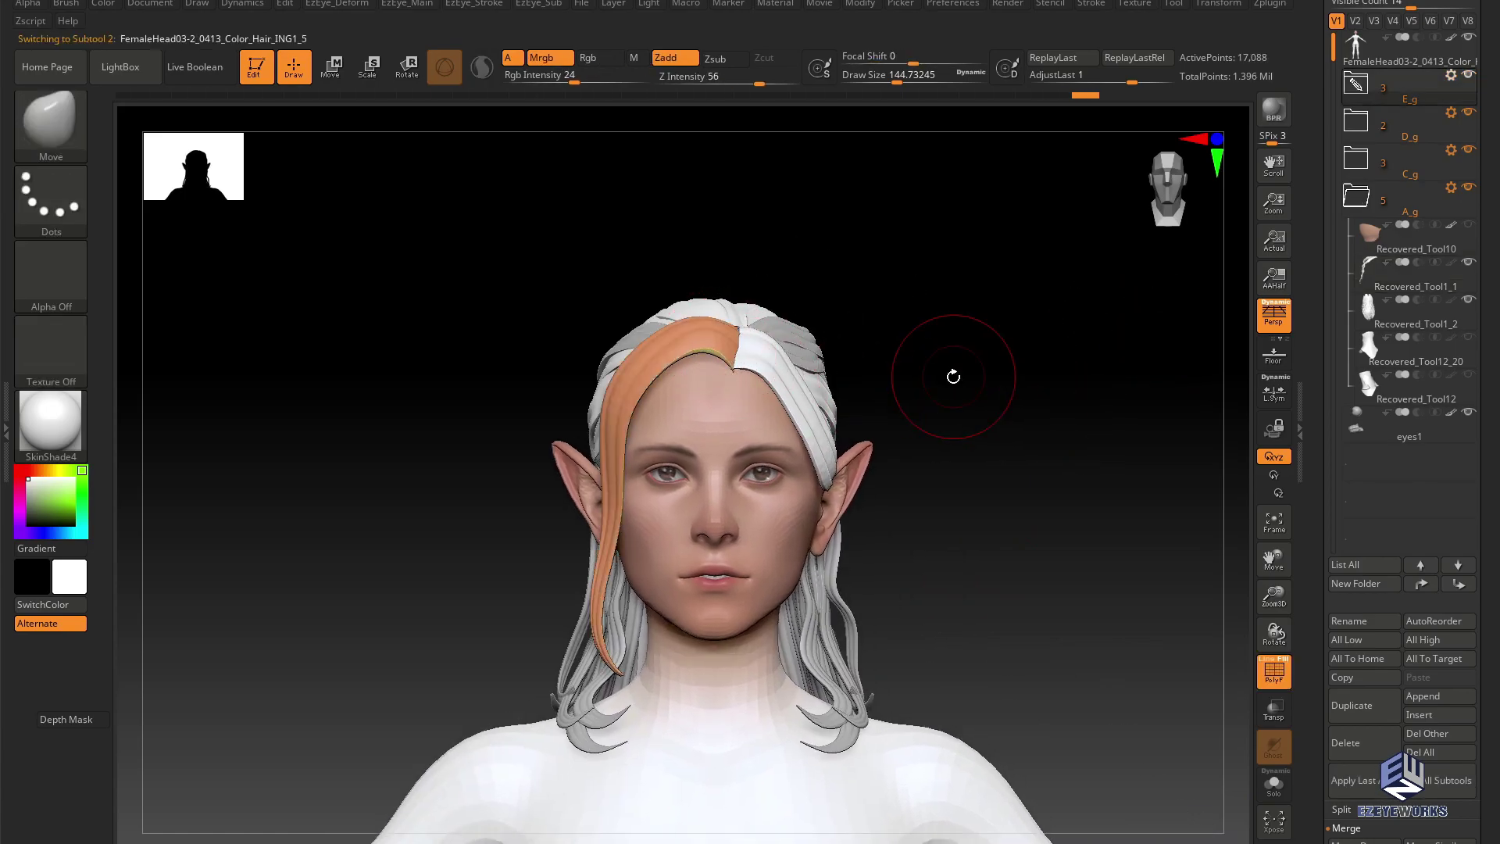
pyautogui.hotkey('shift', 'f')
pyautogui.keyDown('alt'); pyautogui.moveTo(963, 379); pyautogui.dragTo(985, 422); pyautogui.keyUp('alt')
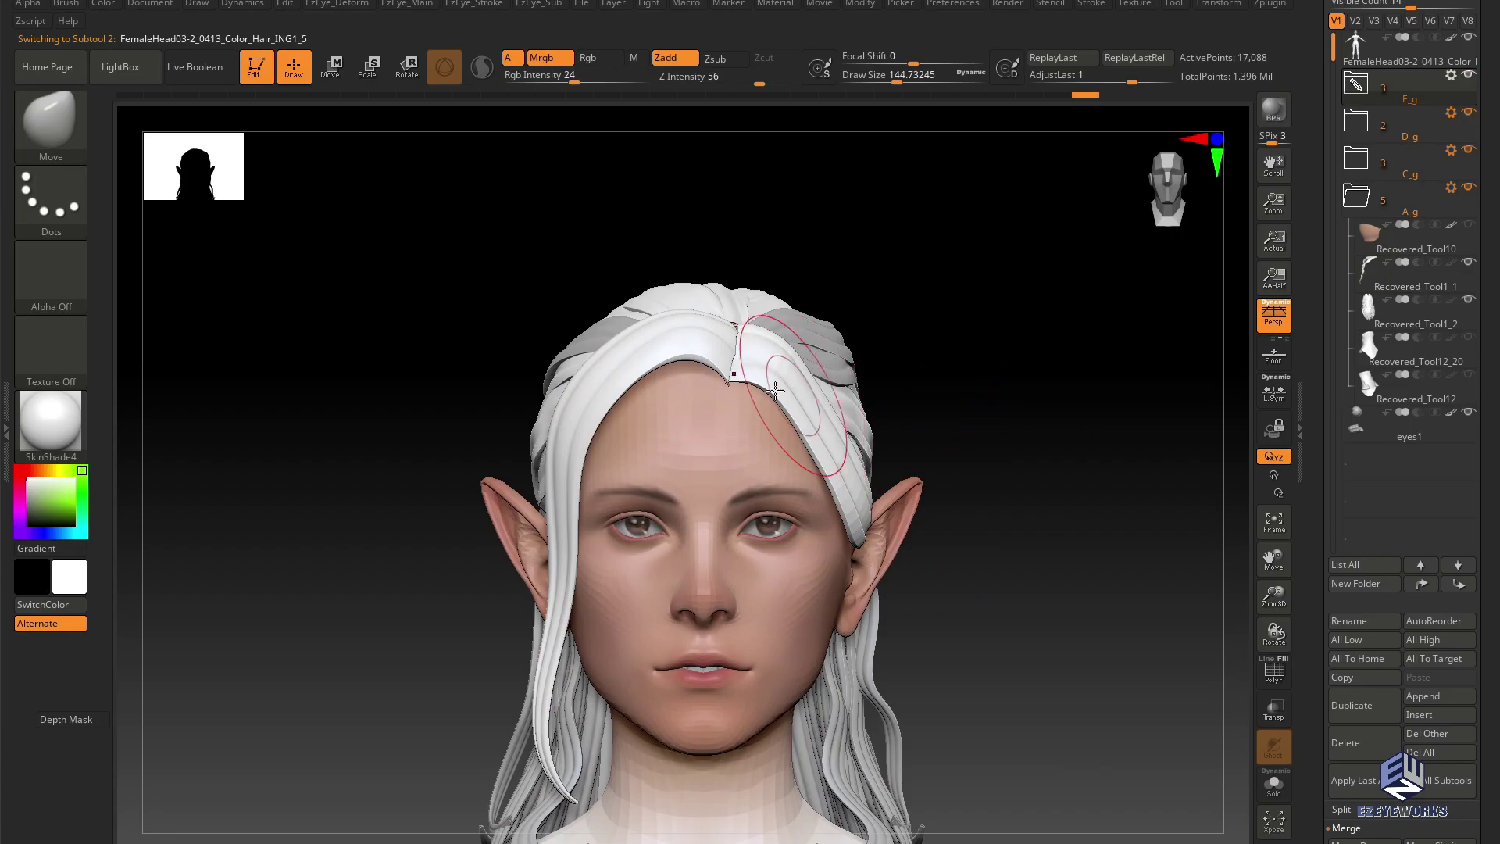
pyautogui.press('space')
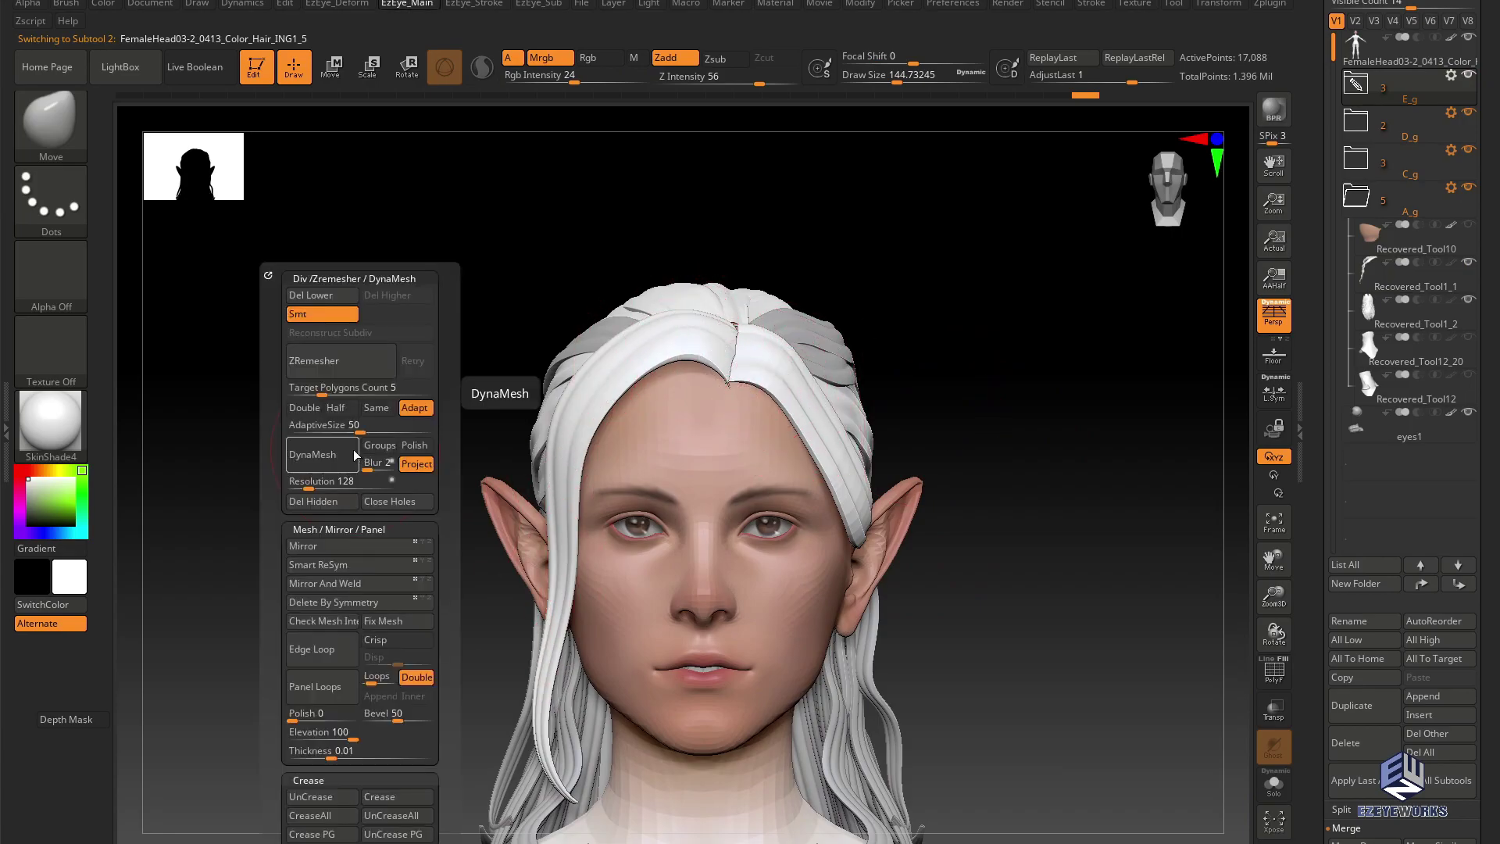
pyautogui.click(325, 297)
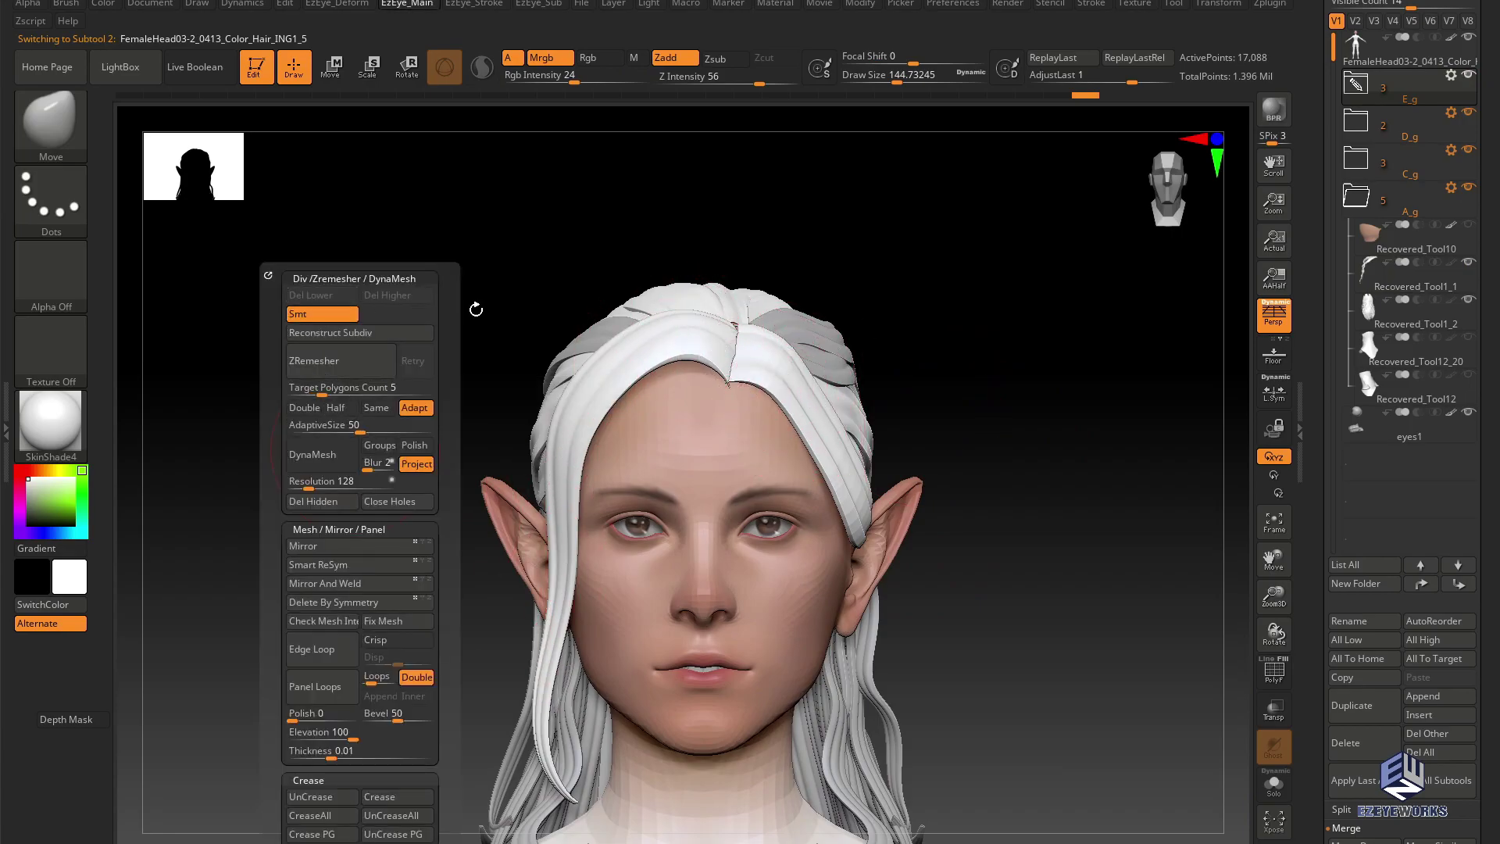
pyautogui.hotkey('shift', 'f')
pyautogui.hotkey('shift', 'f')
# - Draw a hair strand from the parting down the character's right front lock using the InsertMesh_2 brush at draw size 45
pyautogui.click(72, 143)
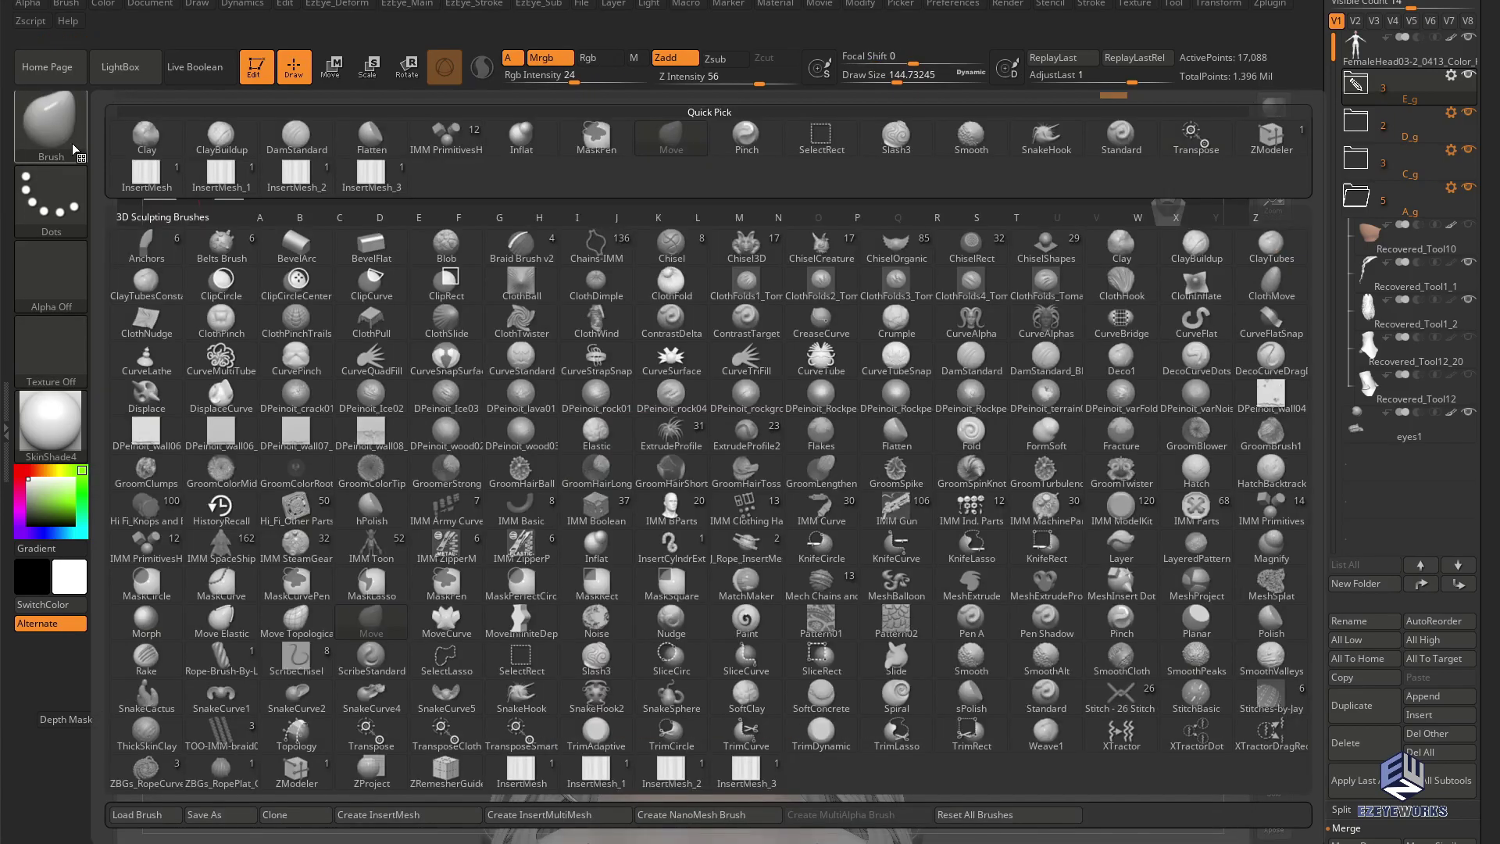
pyautogui.click(223, 172)
pyautogui.press('space')
pyautogui.moveTo(381, 360); pyautogui.dragTo(361, 361)
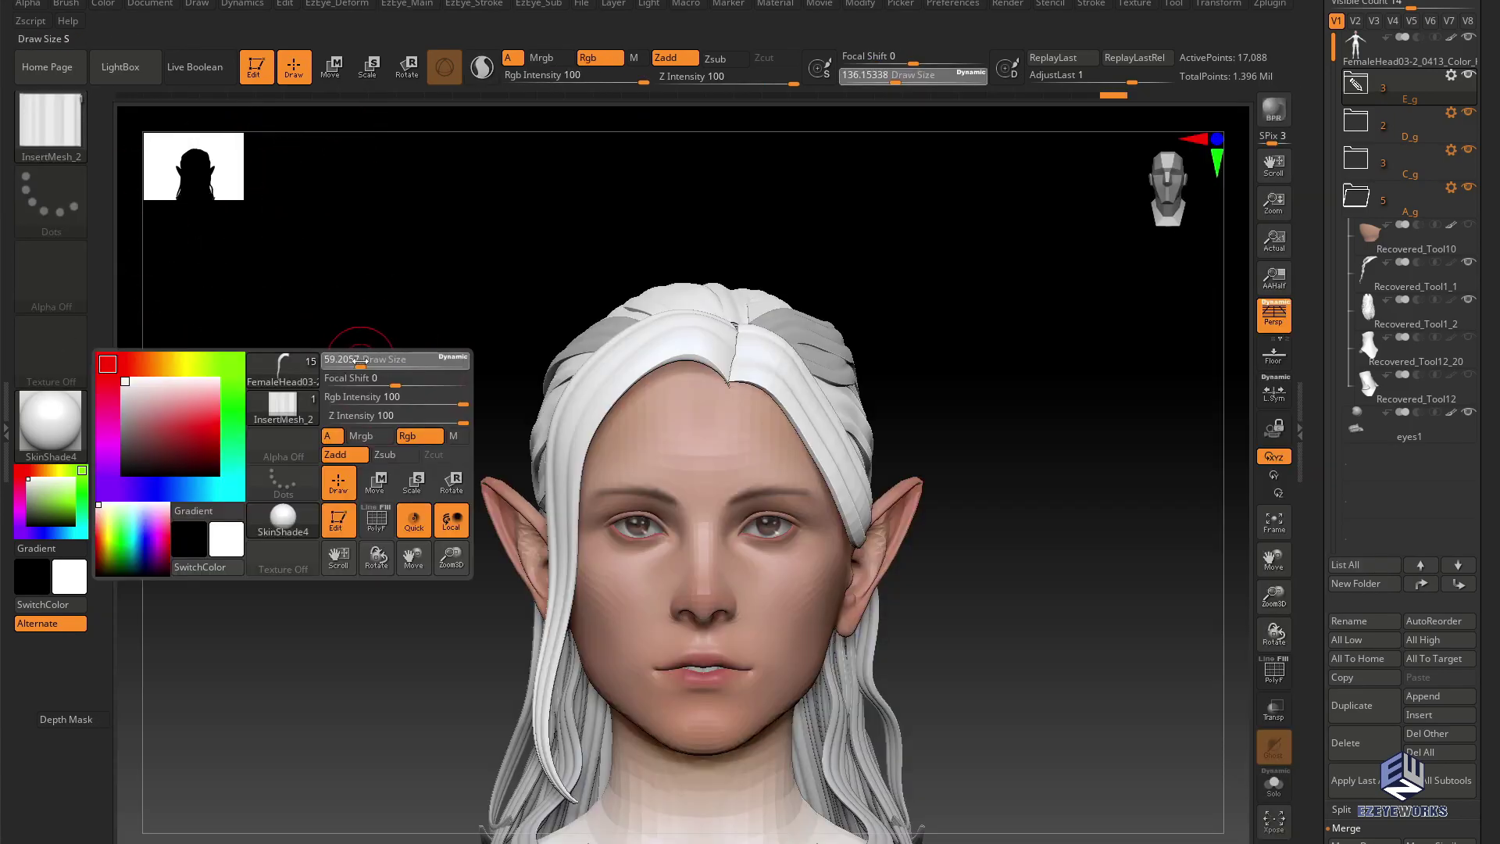
pyautogui.click(871, 76)
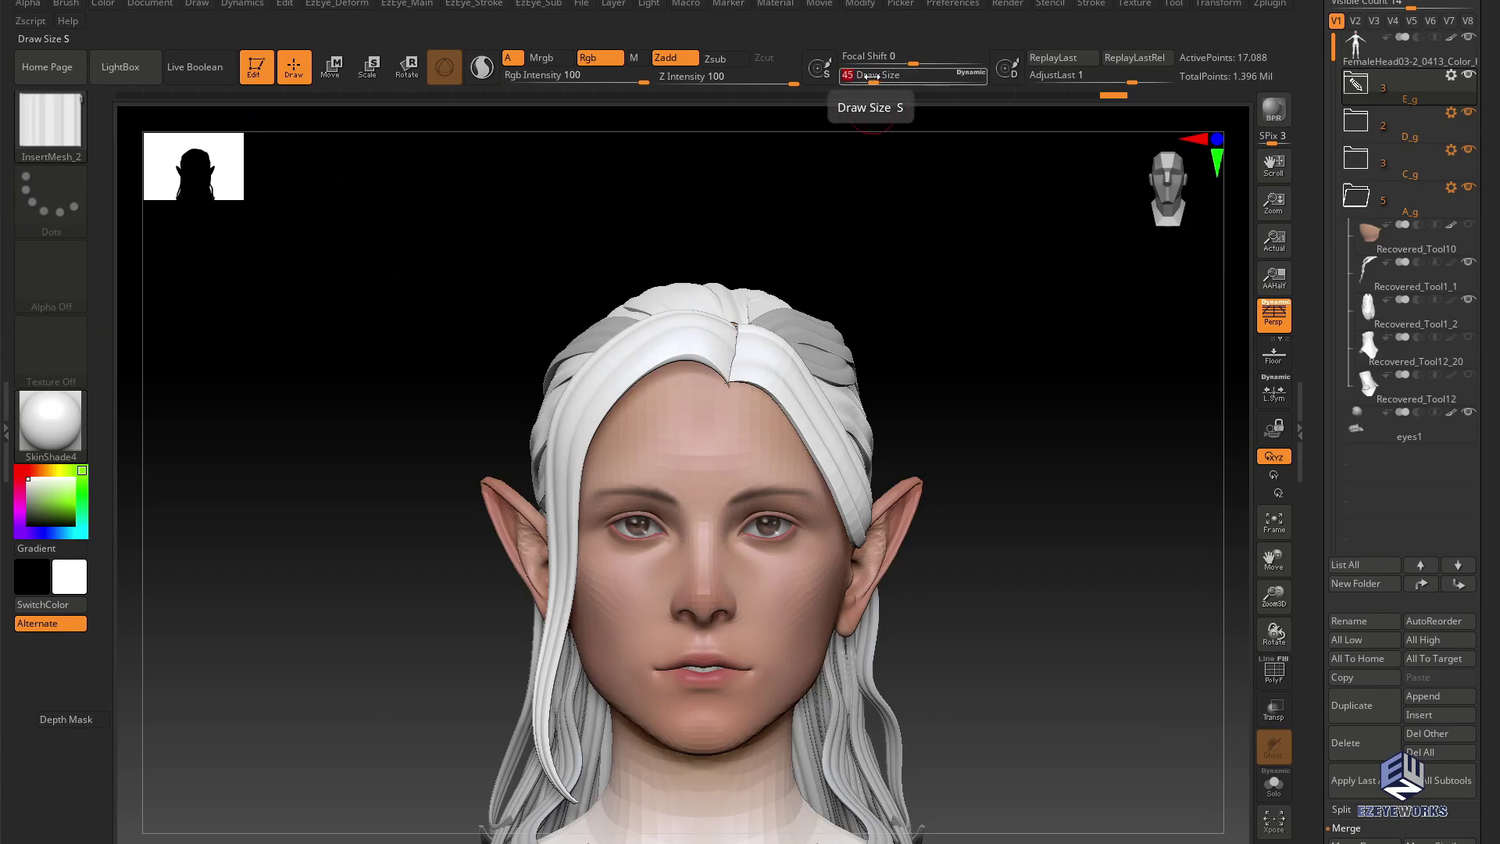
pyautogui.write('45')
pyautogui.press('Return')
pyautogui.moveTo(453, 302); pyautogui.dragTo(696, 302)
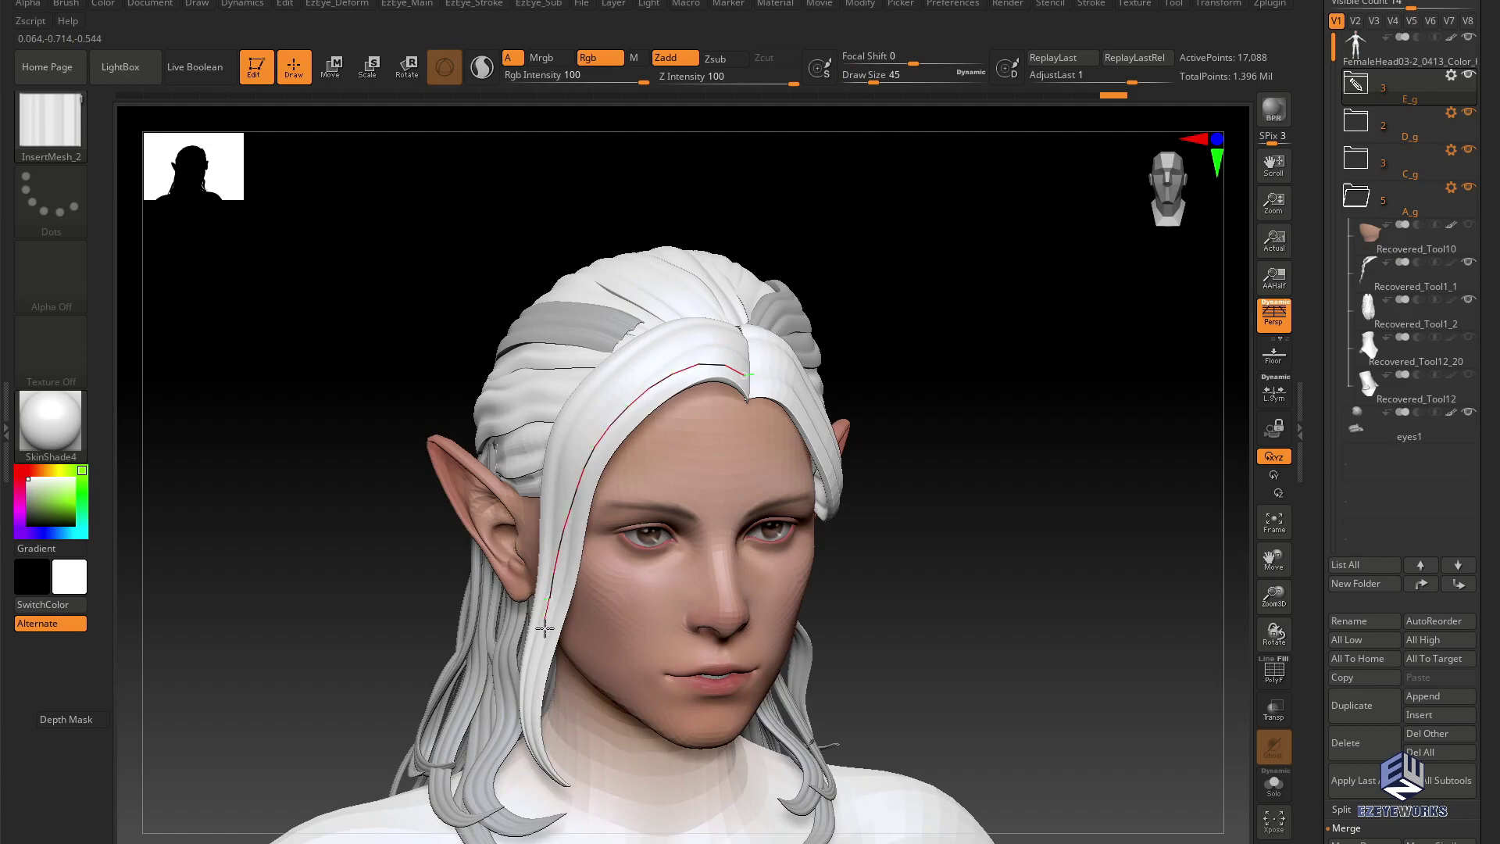
pyautogui.moveTo(544, 623); pyautogui.dragTo(542, 648)
pyautogui.moveTo(998, 533)
pyautogui.keyDown('shift'); pyautogui.mouseDown()
pyautogui.moveTo(1032, 496)
pyautogui.moveTo(983, 510)
pyautogui.mouseUp(); pyautogui.keyUp('shift')
# - Widen the newly drawn front strand by updating its curve at draw size 50 and 55
pyautogui.press('2')
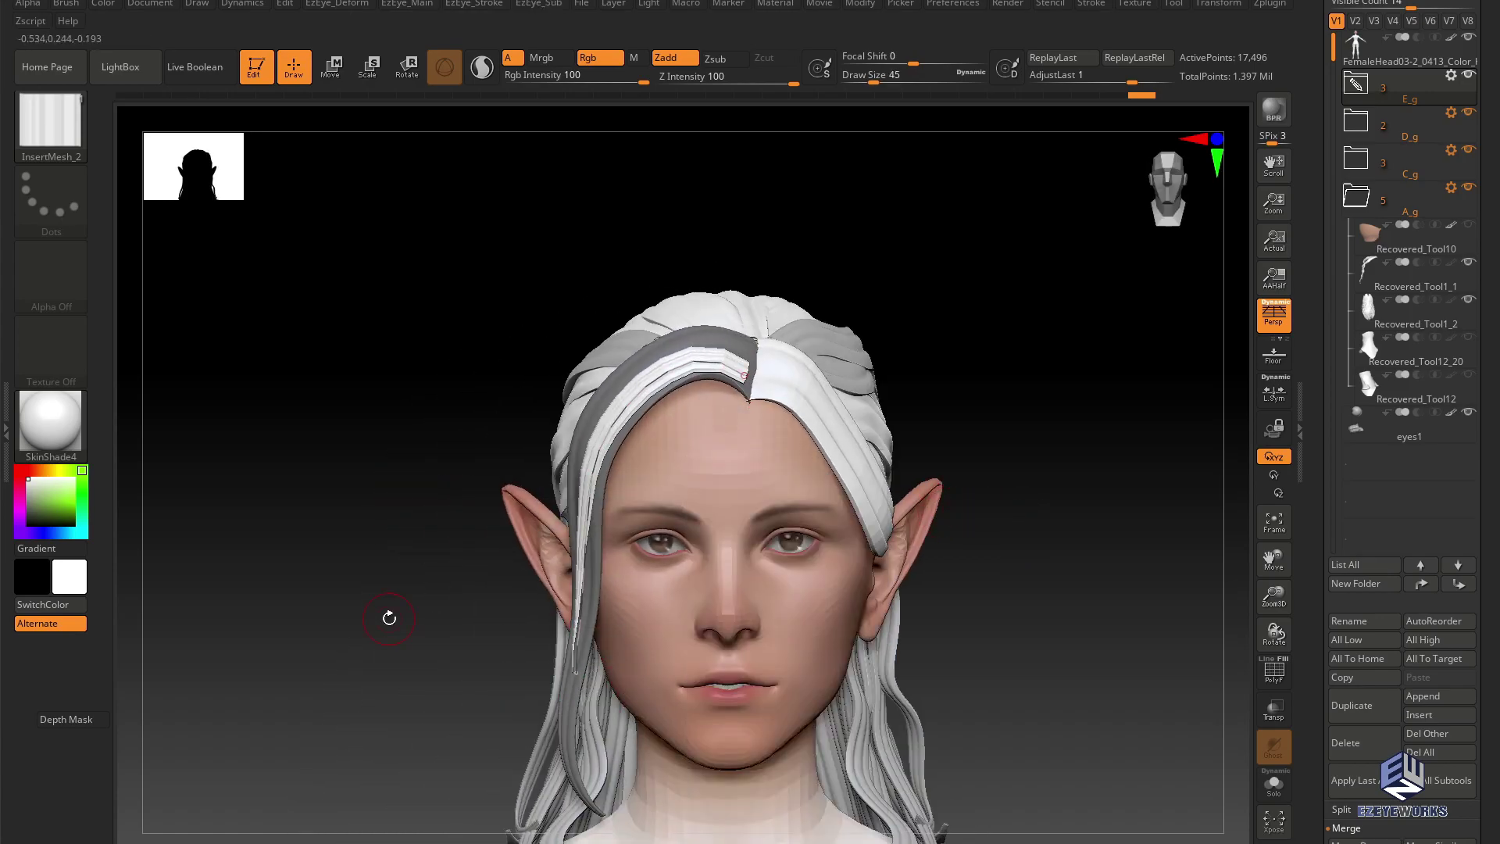
pyautogui.moveTo(388, 616); pyautogui.dragTo(850, 484)
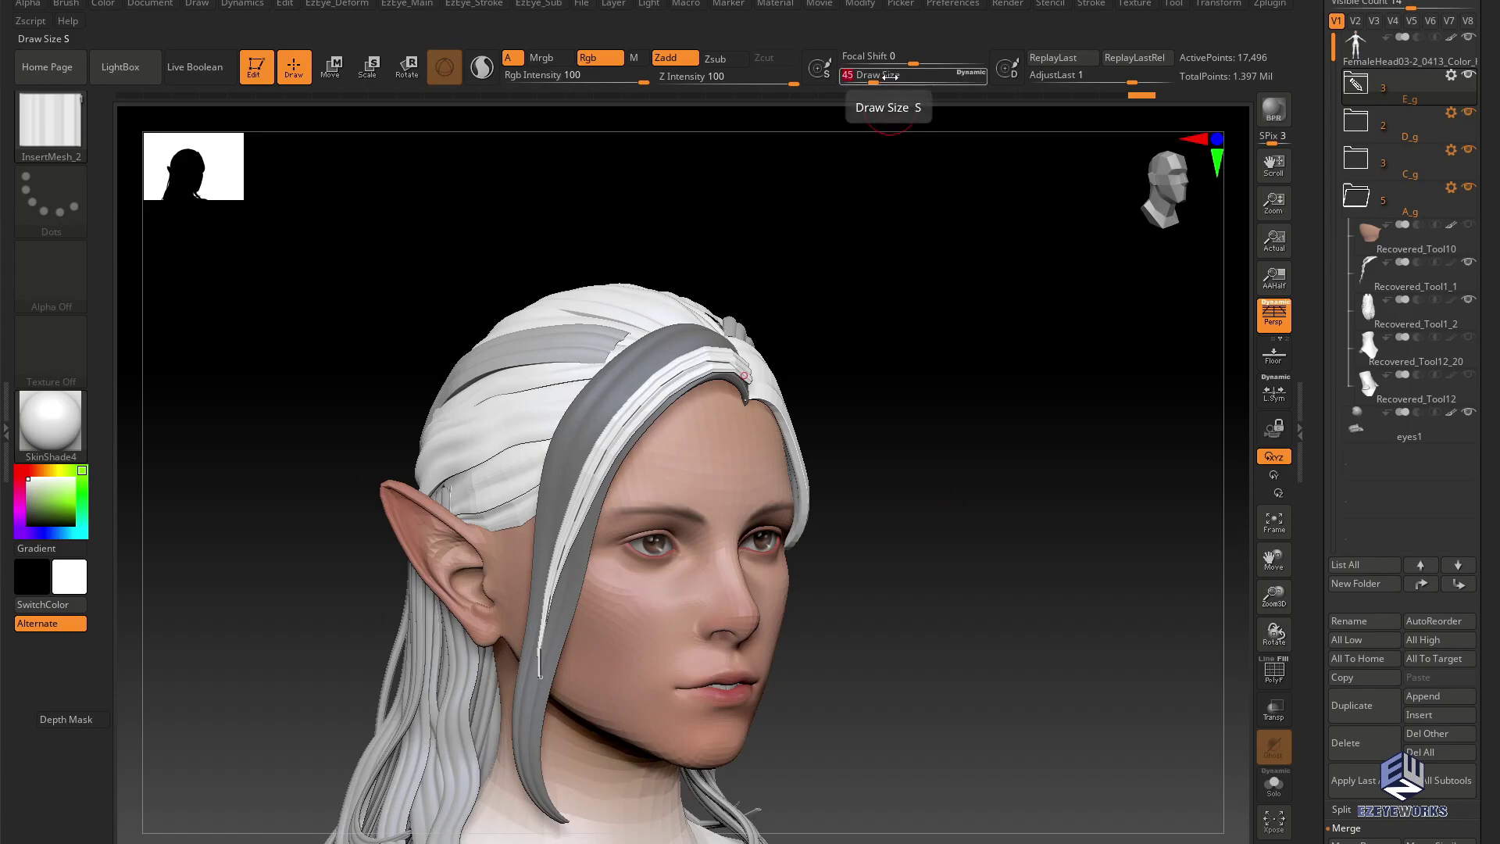
pyautogui.click(656, 387)
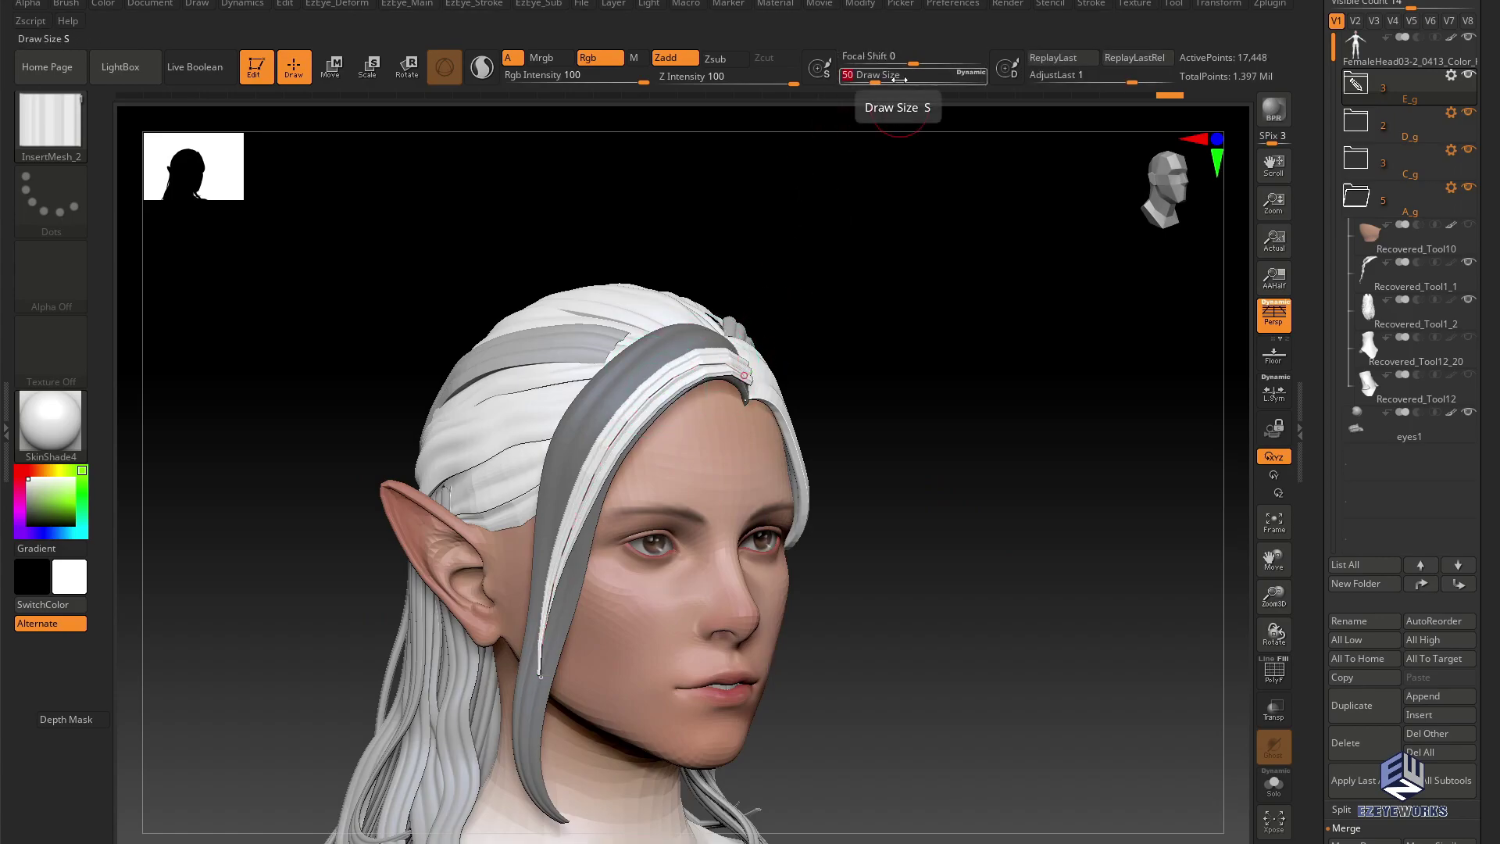
pyautogui.moveTo(899, 79); pyautogui.dragTo(911, 80)
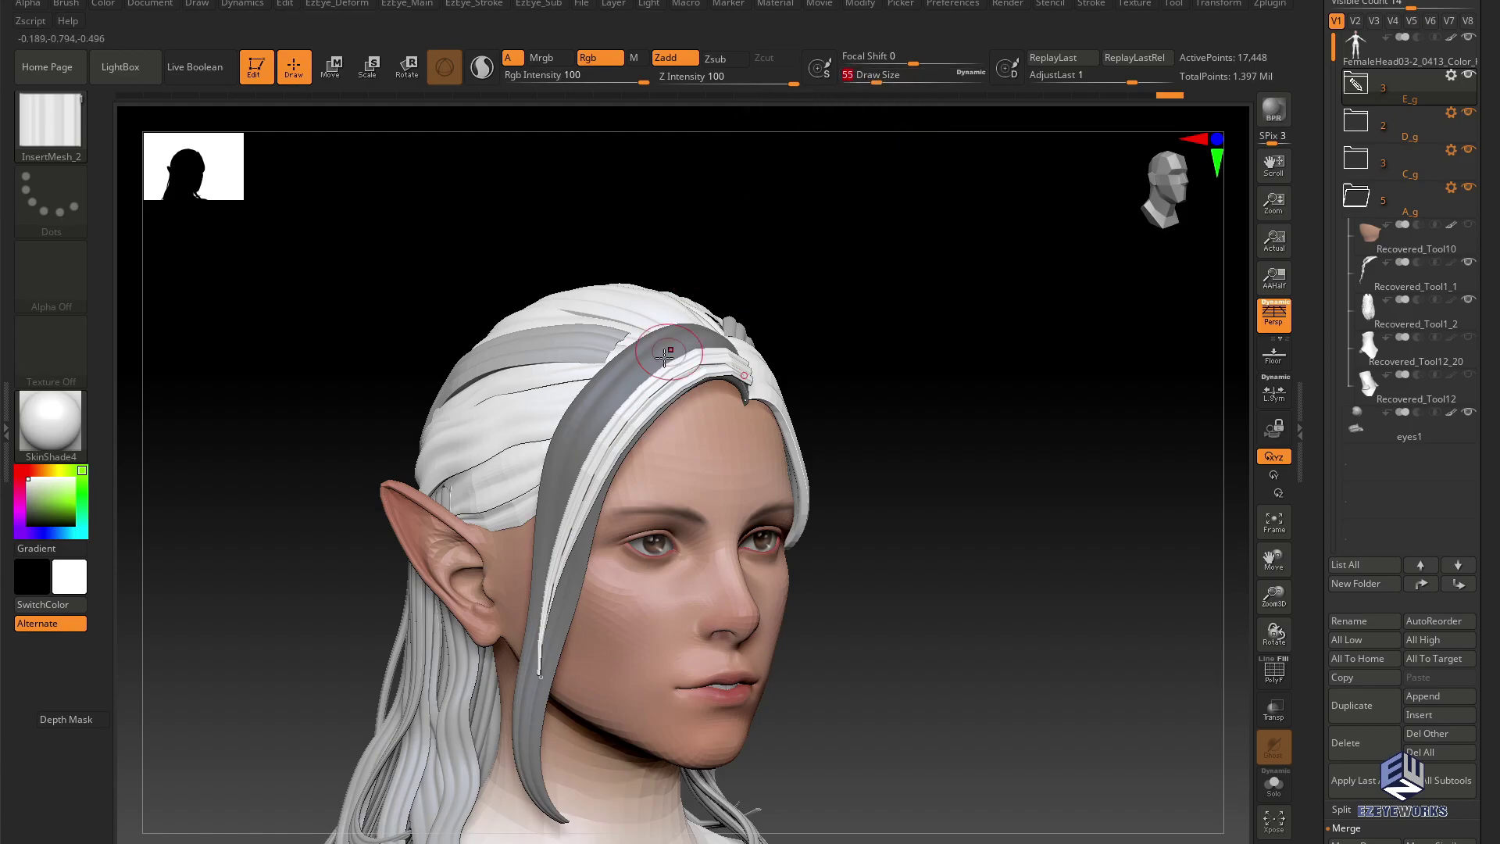
pyautogui.click(630, 406)
pyautogui.moveTo(1031, 381); pyautogui.dragTo(875, 369)
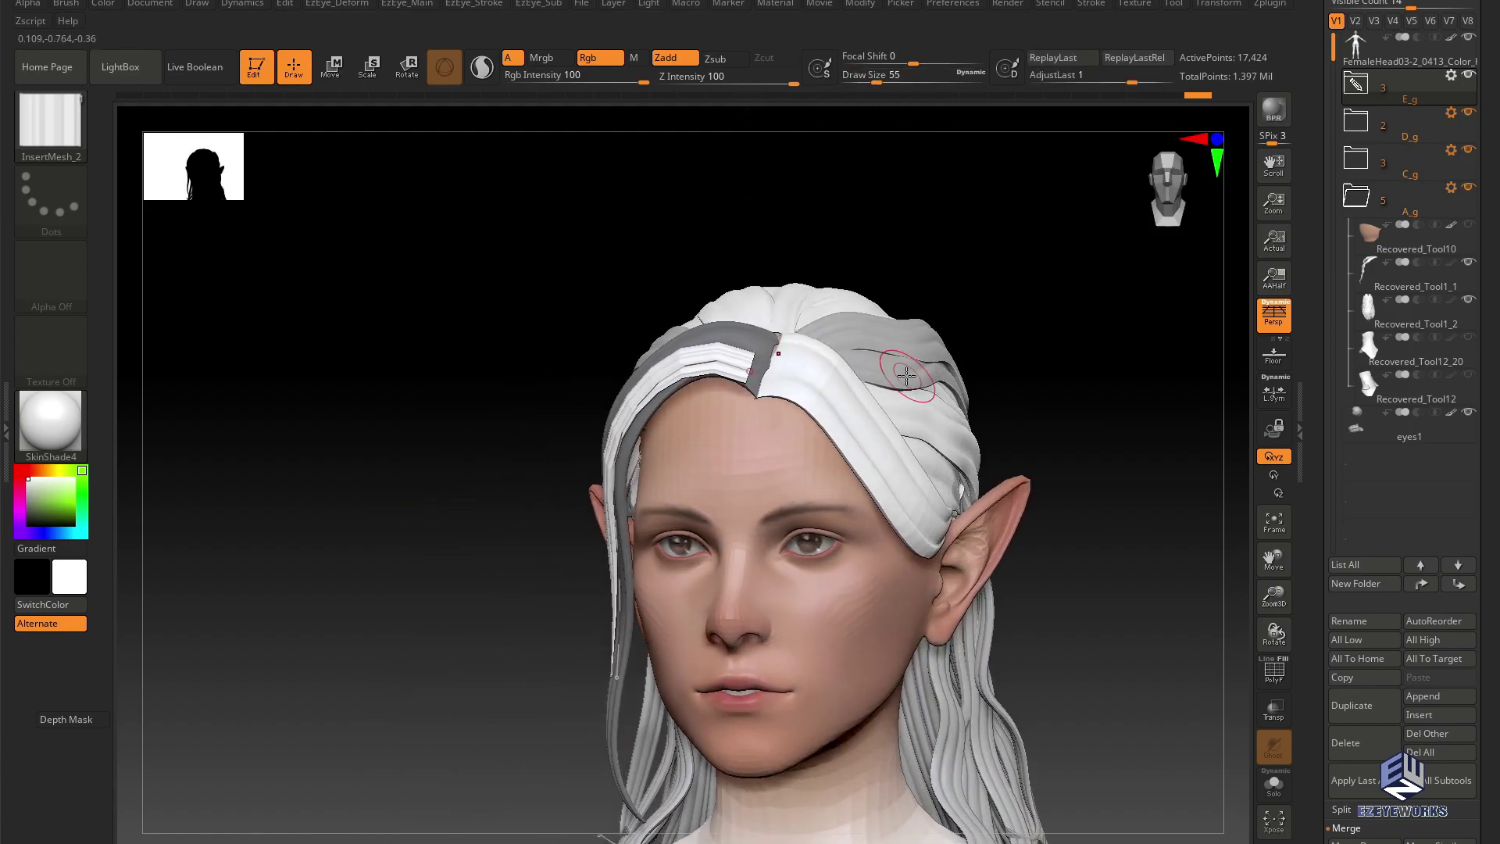
# - Split the masked front hair from the new strand into a separate subtool and show the strand's polyframe colour
pyautogui.press('3')
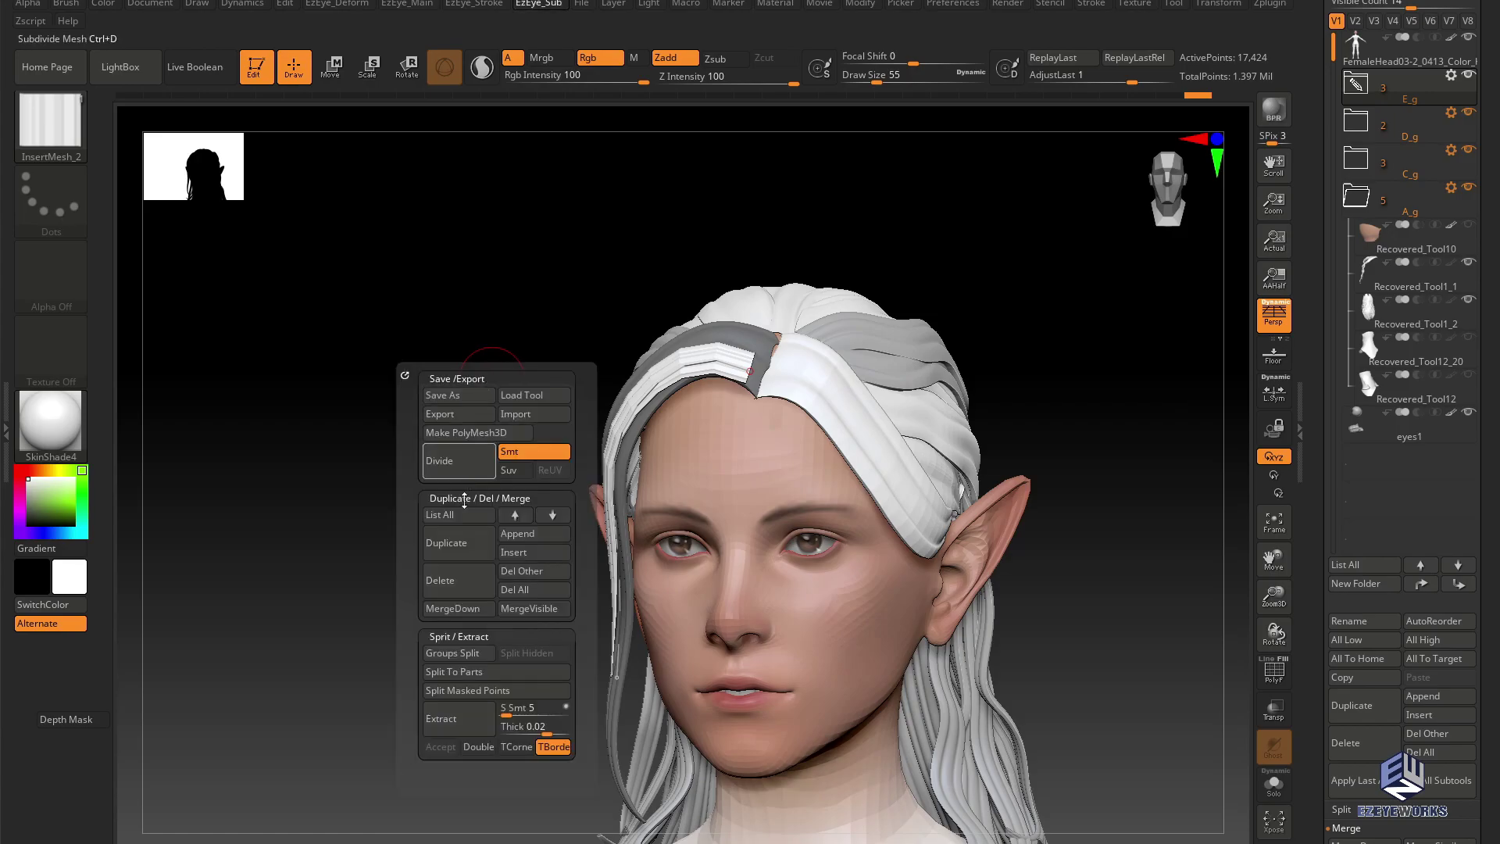
pyautogui.click(486, 691)
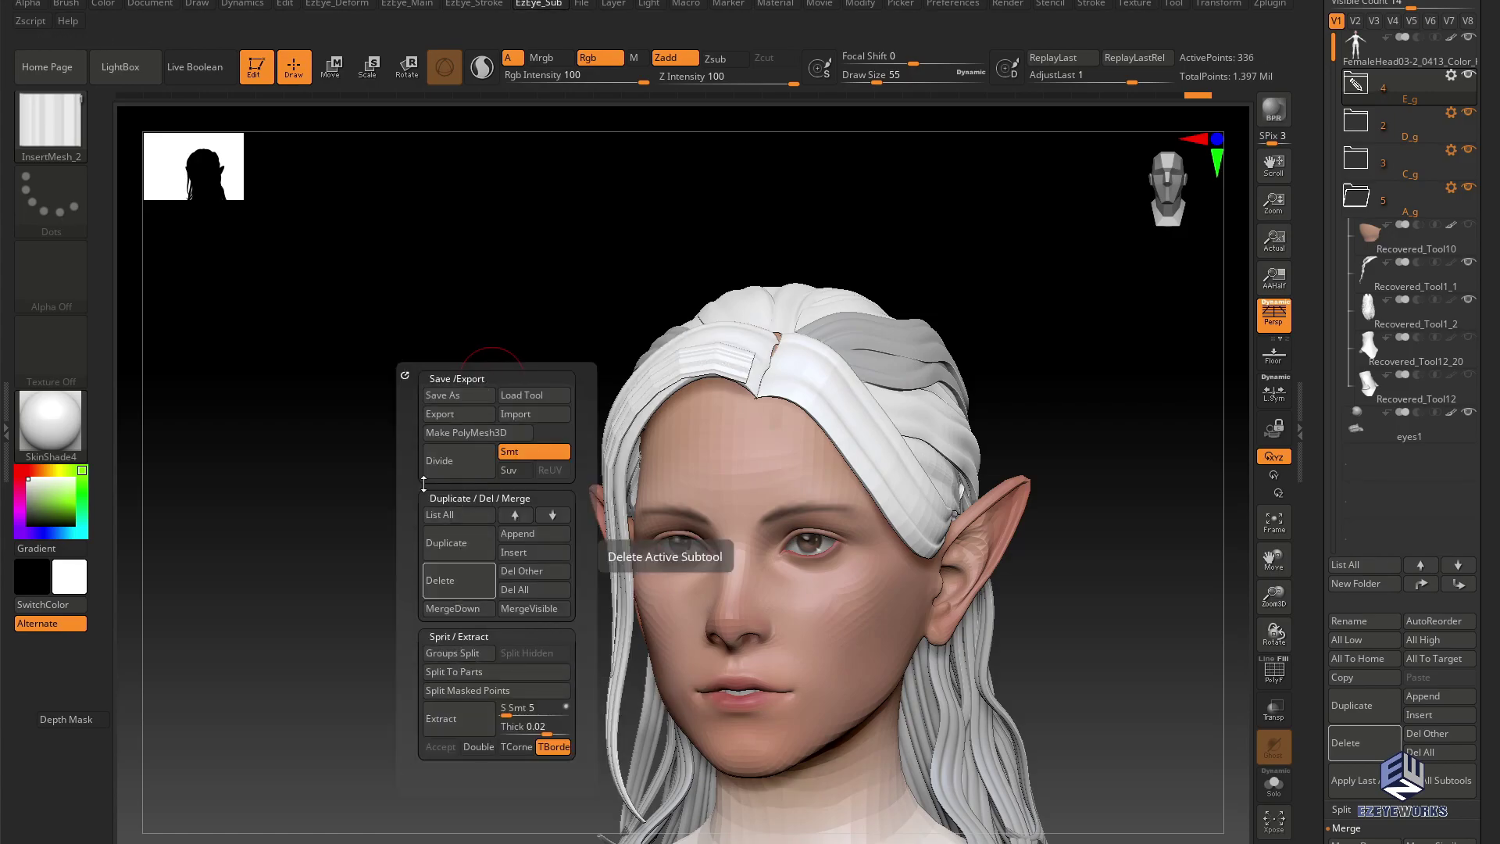
pyautogui.hotkey('shift', 'f')
pyautogui.moveTo(556, 348); pyautogui.dragTo(449, 348)
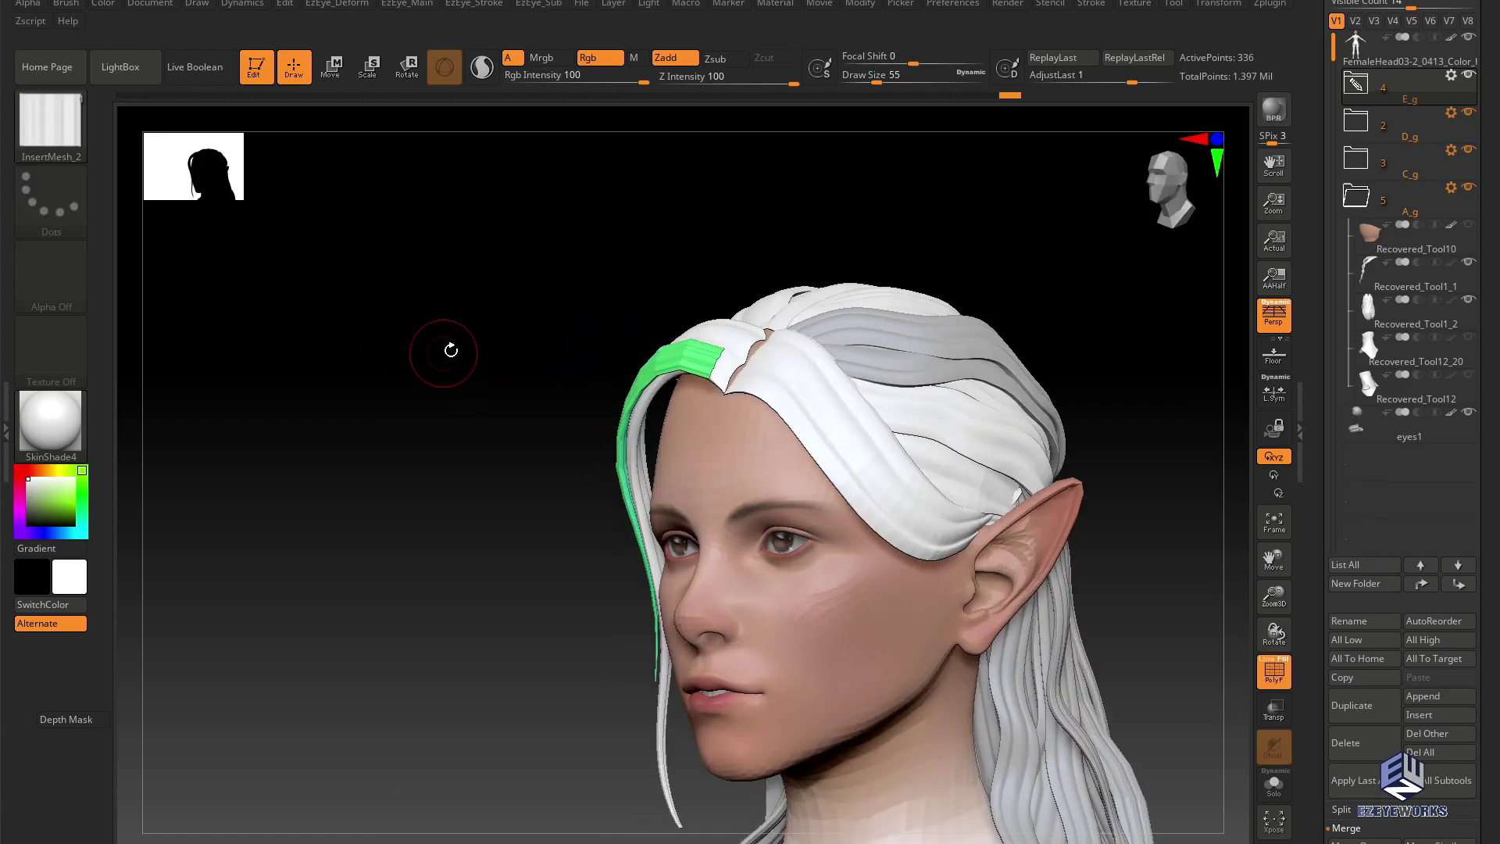
# - Pull the green strand's root end to the hair parting with the Move brush at draw size 71
pyautogui.press('b')
pyautogui.press('m')
pyautogui.press('v')
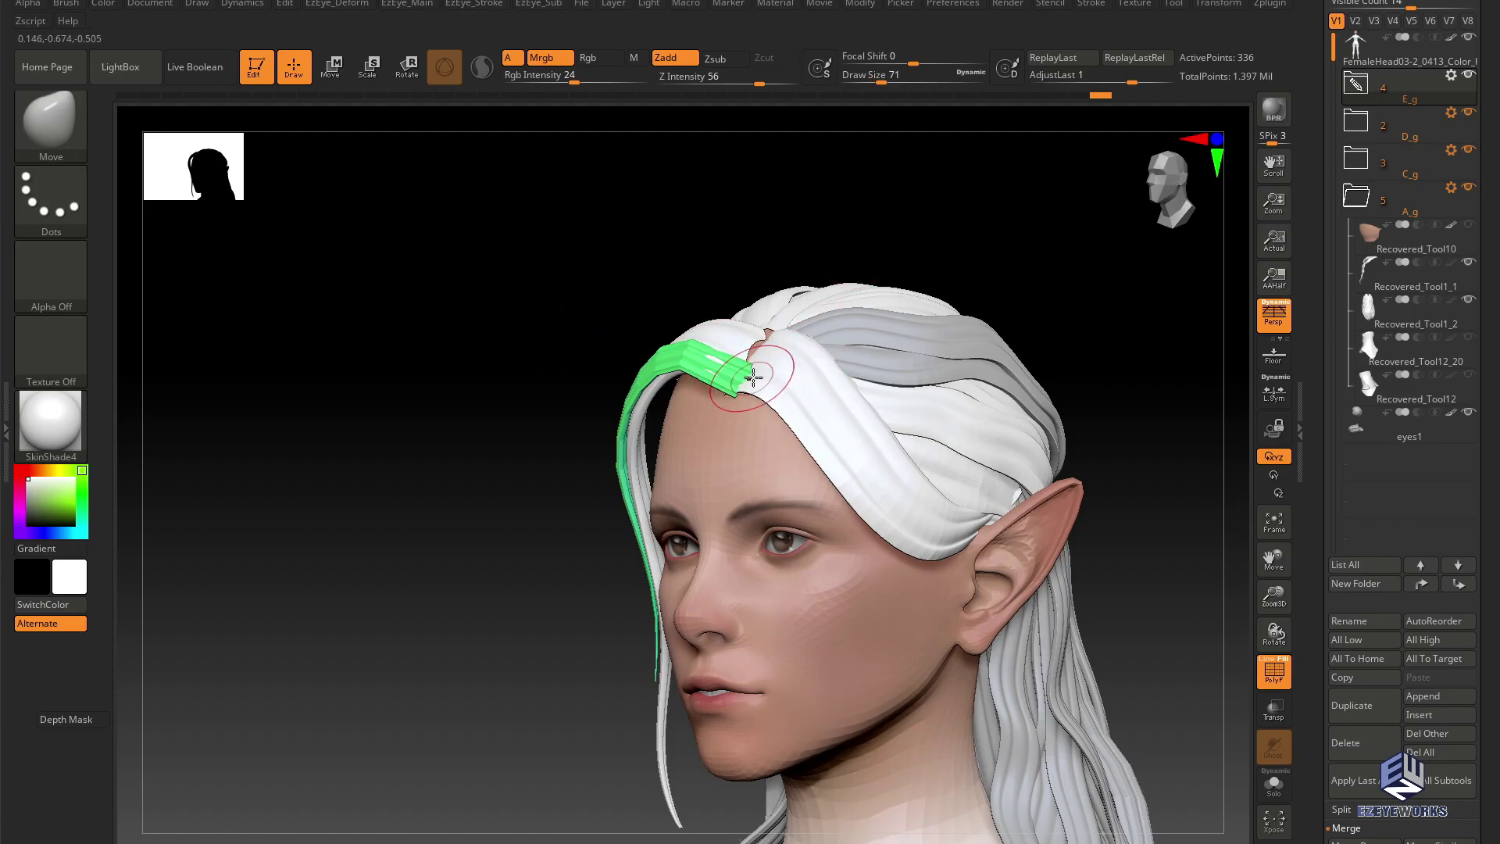
pyautogui.keyDown('shift'); pyautogui.moveTo(606, 338); pyautogui.dragTo(633, 324); pyautogui.keyUp('shift')
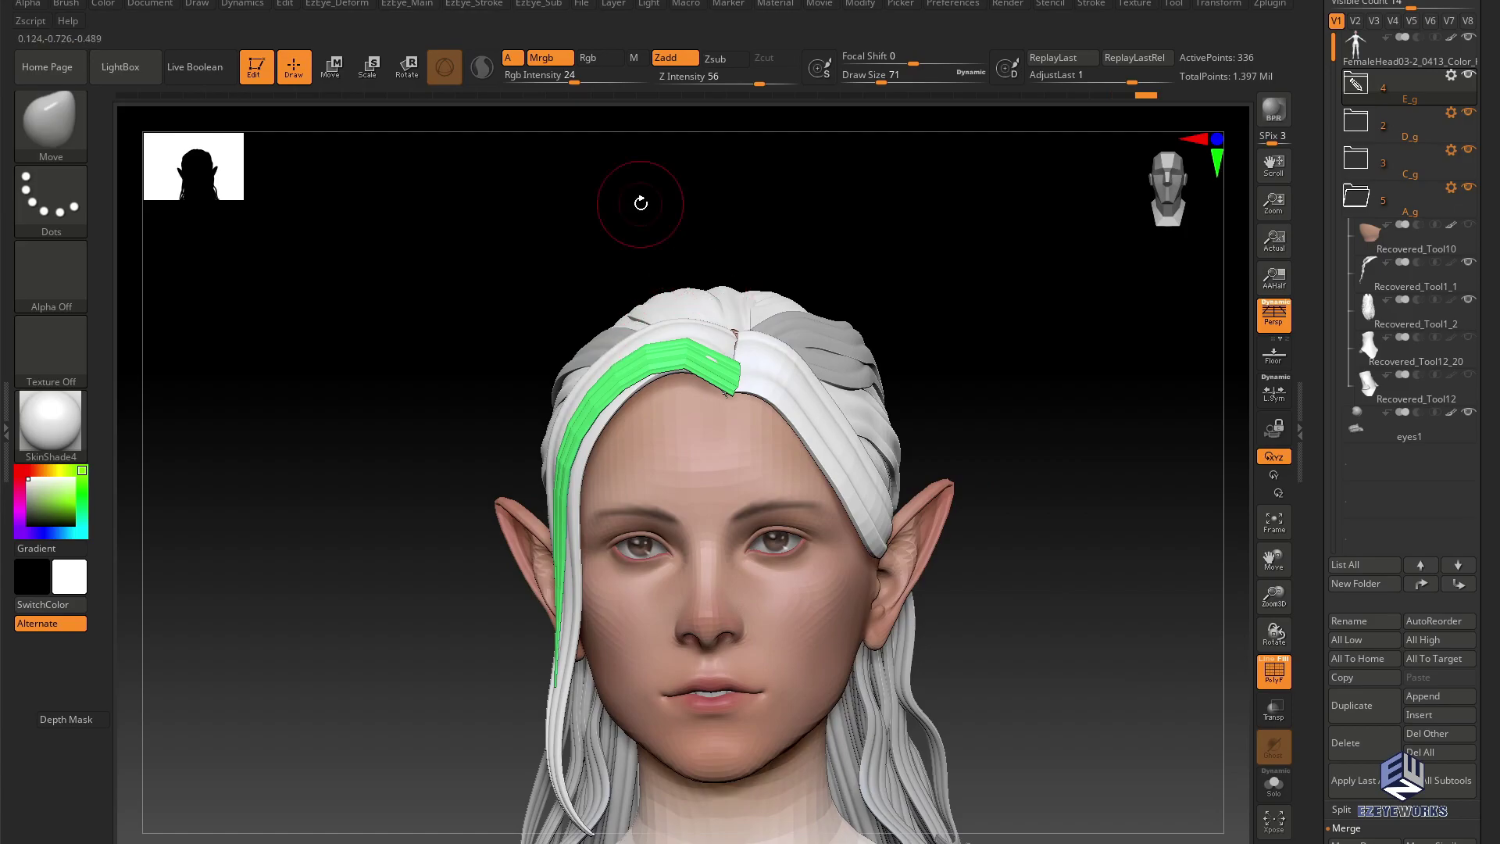
# - Insert an extra edge loop near the green strand's root with ZModeler, with the wireframe lines displayed
pyautogui.press('b')
pyautogui.press('z')
pyautogui.press('m')
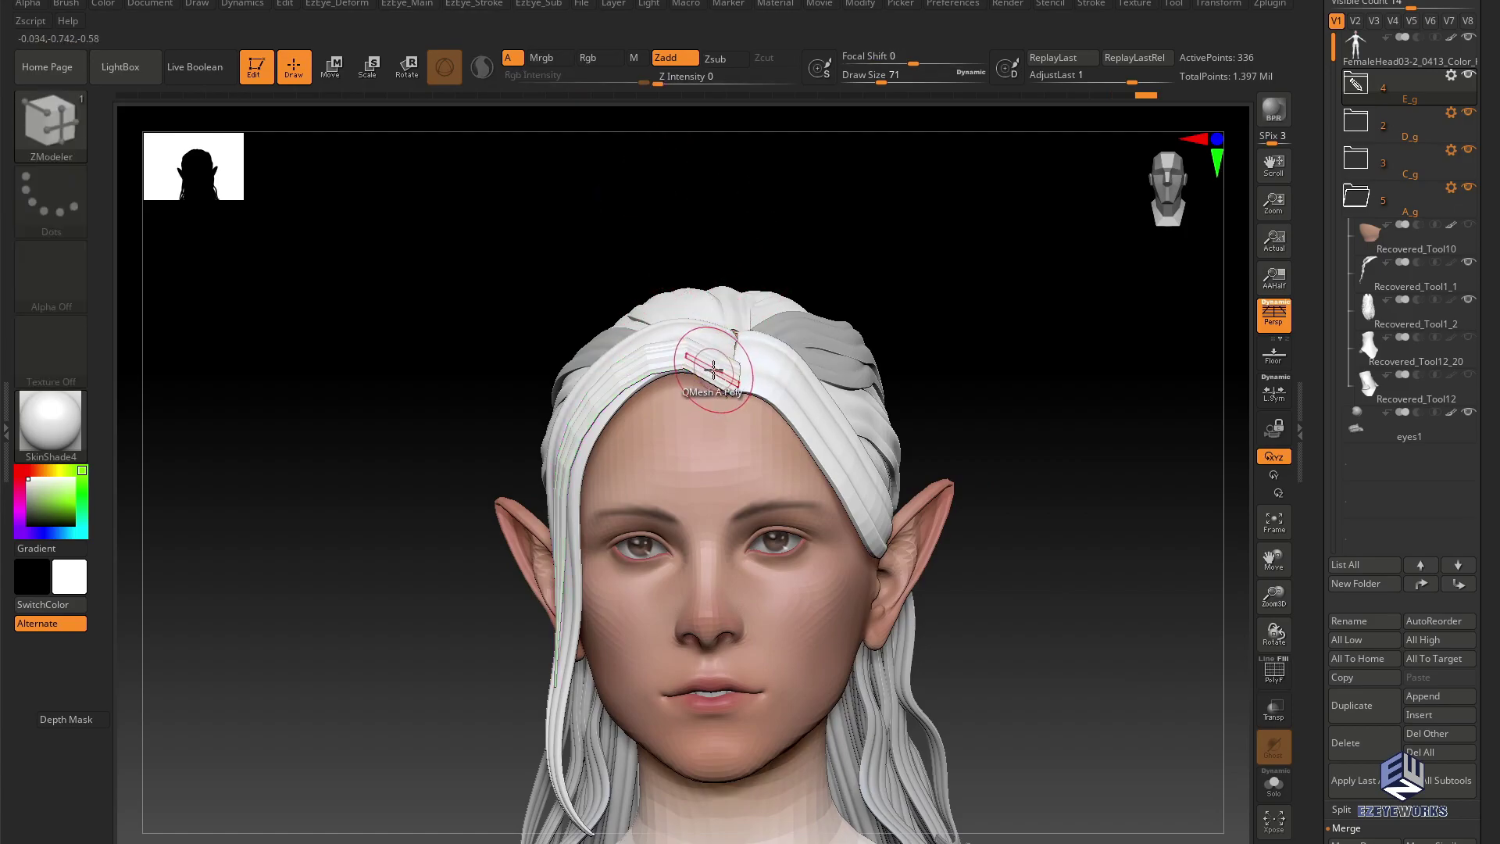
pyautogui.click(1268, 662)
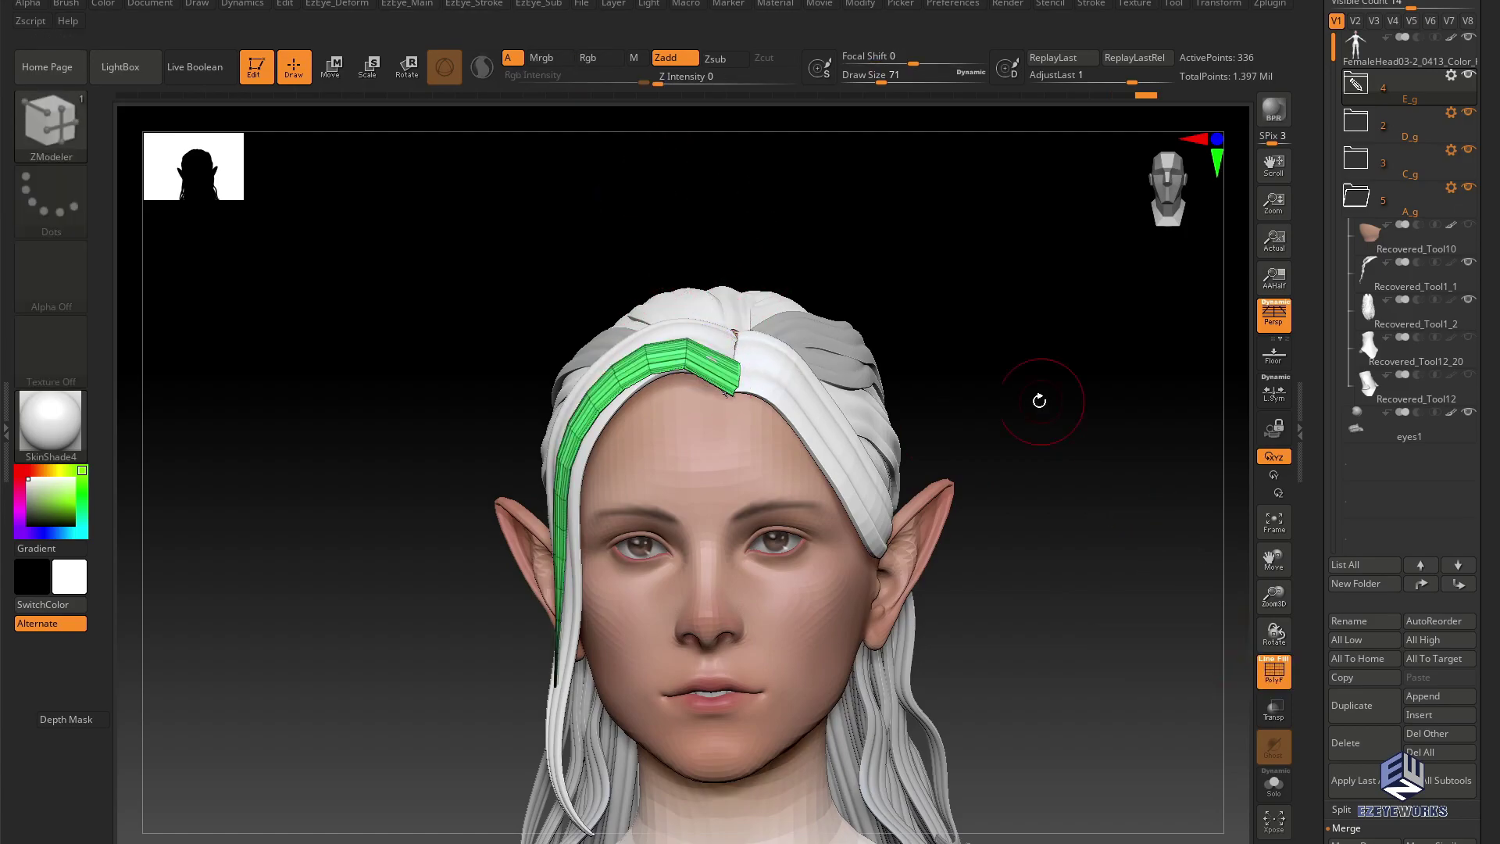
pyautogui.keyDown('alt'); pyautogui.moveTo(1039, 400); pyautogui.dragTo(1040, 469); pyautogui.keyUp('alt')
pyautogui.press('space')
pyautogui.click(693, 336)
# - Shape the green strand's root corners to follow the parting and hairline with the Move brush
pyautogui.press('b')
pyautogui.press('m')
pyautogui.press('v')
pyautogui.moveTo(692, 335); pyautogui.dragTo(703, 317)
pyautogui.moveTo(781, 345); pyautogui.dragTo(750, 344)
pyautogui.moveTo(752, 410); pyautogui.dragTo(724, 411)
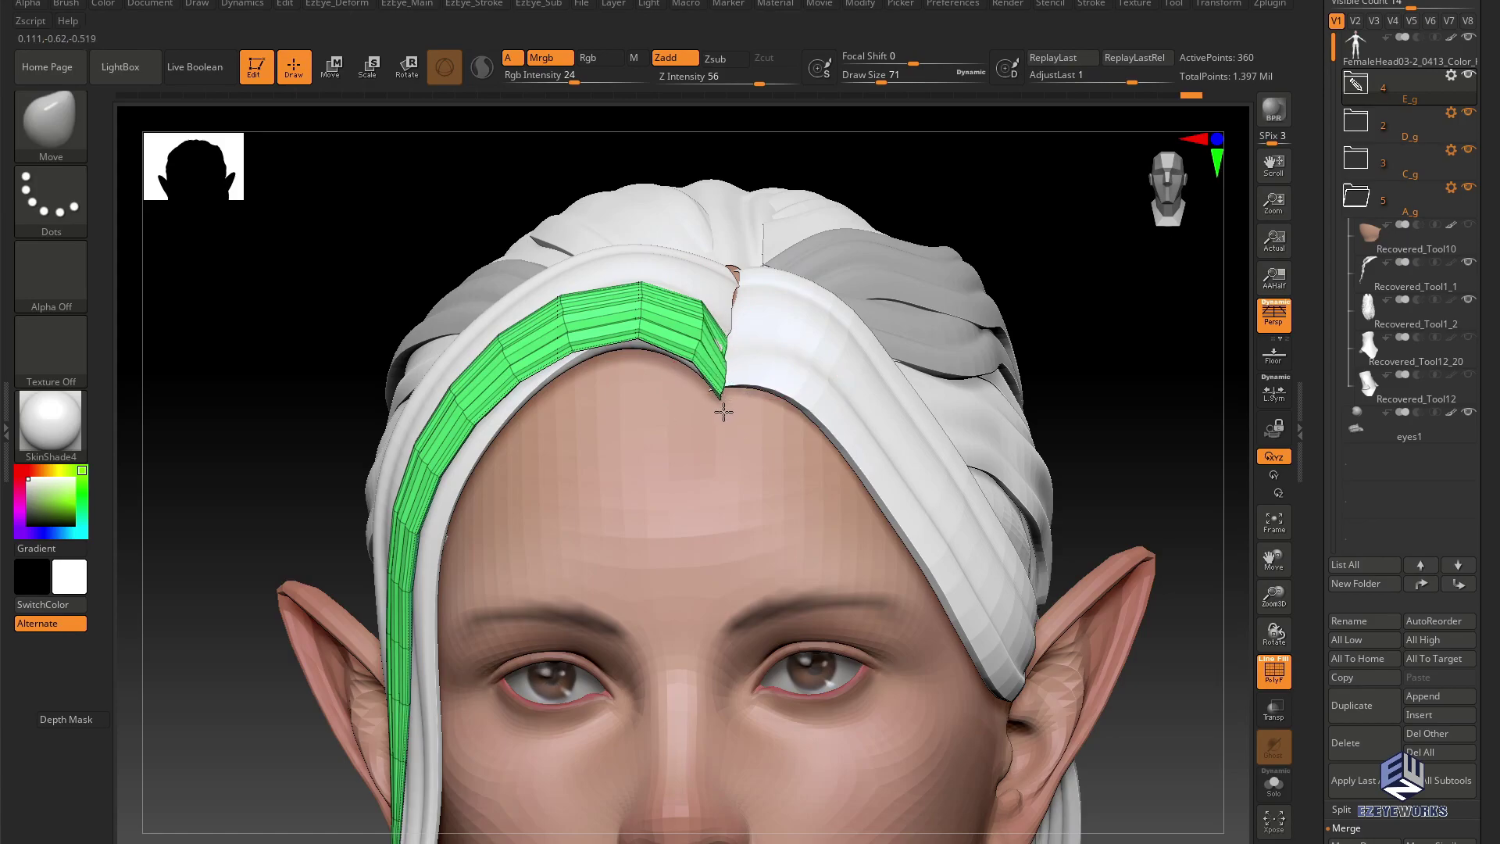
# - Pull the green strand's middle and lower length along the side of the face with the Move brush at draw size 127
pyautogui.keyDown('alt'); pyautogui.moveTo(241, 489); pyautogui.dragTo(485, 409); pyautogui.keyUp('alt')
pyautogui.moveTo(569, 368); pyautogui.dragTo(558, 372)
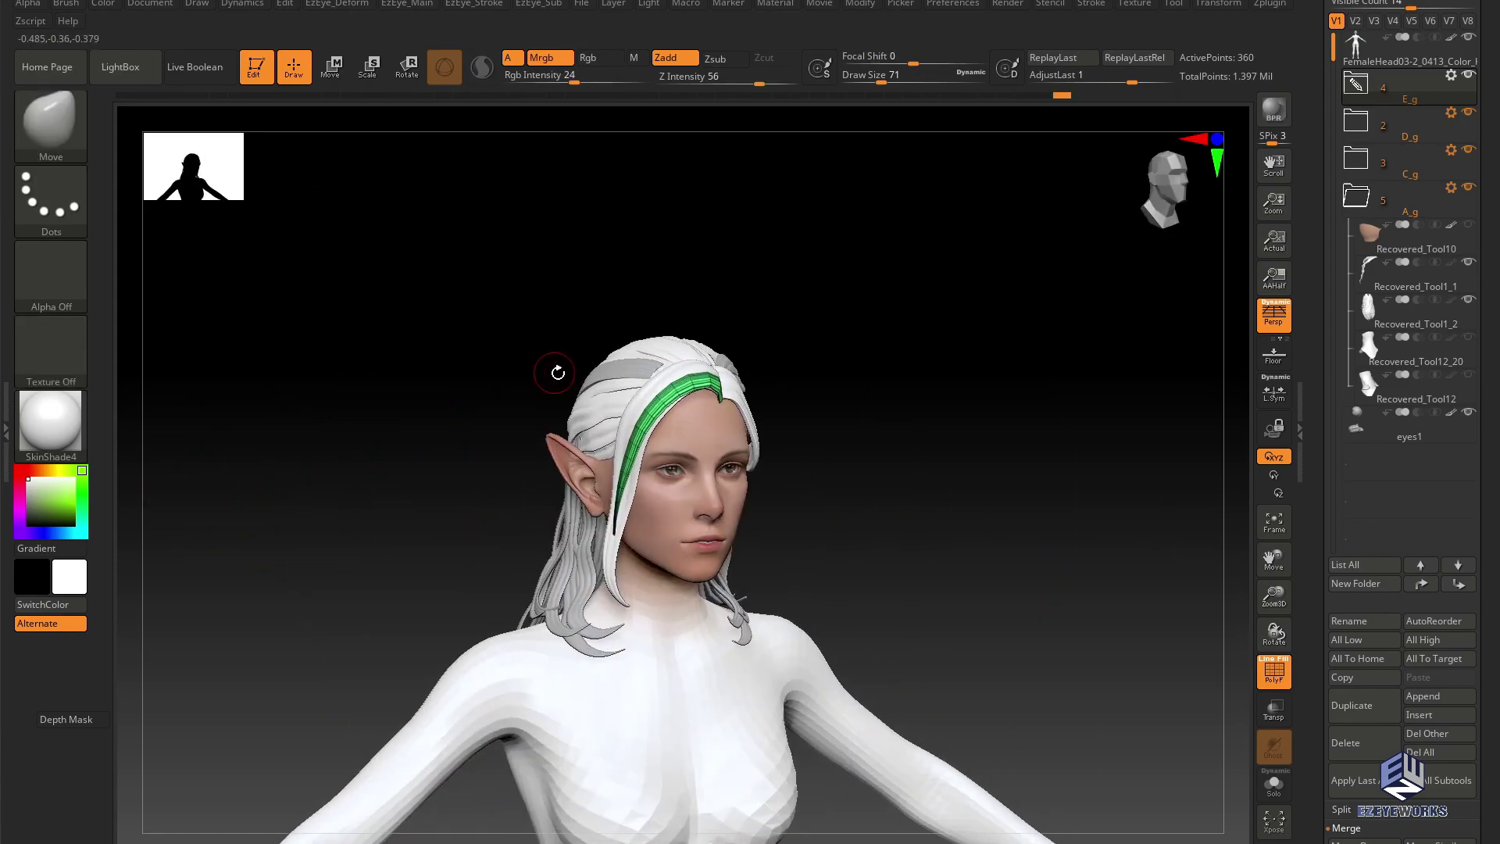
pyautogui.press(']')
pyautogui.press(']')
pyautogui.press(']')
pyautogui.press(']')
pyautogui.press(']')
pyautogui.press(']')
pyautogui.press(']')
pyautogui.press(']')
pyautogui.press(']')
pyautogui.press(']')
pyautogui.moveTo(657, 397)
pyautogui.mouseDown()
pyautogui.moveTo(619, 488)
pyautogui.moveTo(609, 584)
pyautogui.mouseUp()
pyautogui.moveTo(610, 564); pyautogui.dragTo(680, 558, button='right')
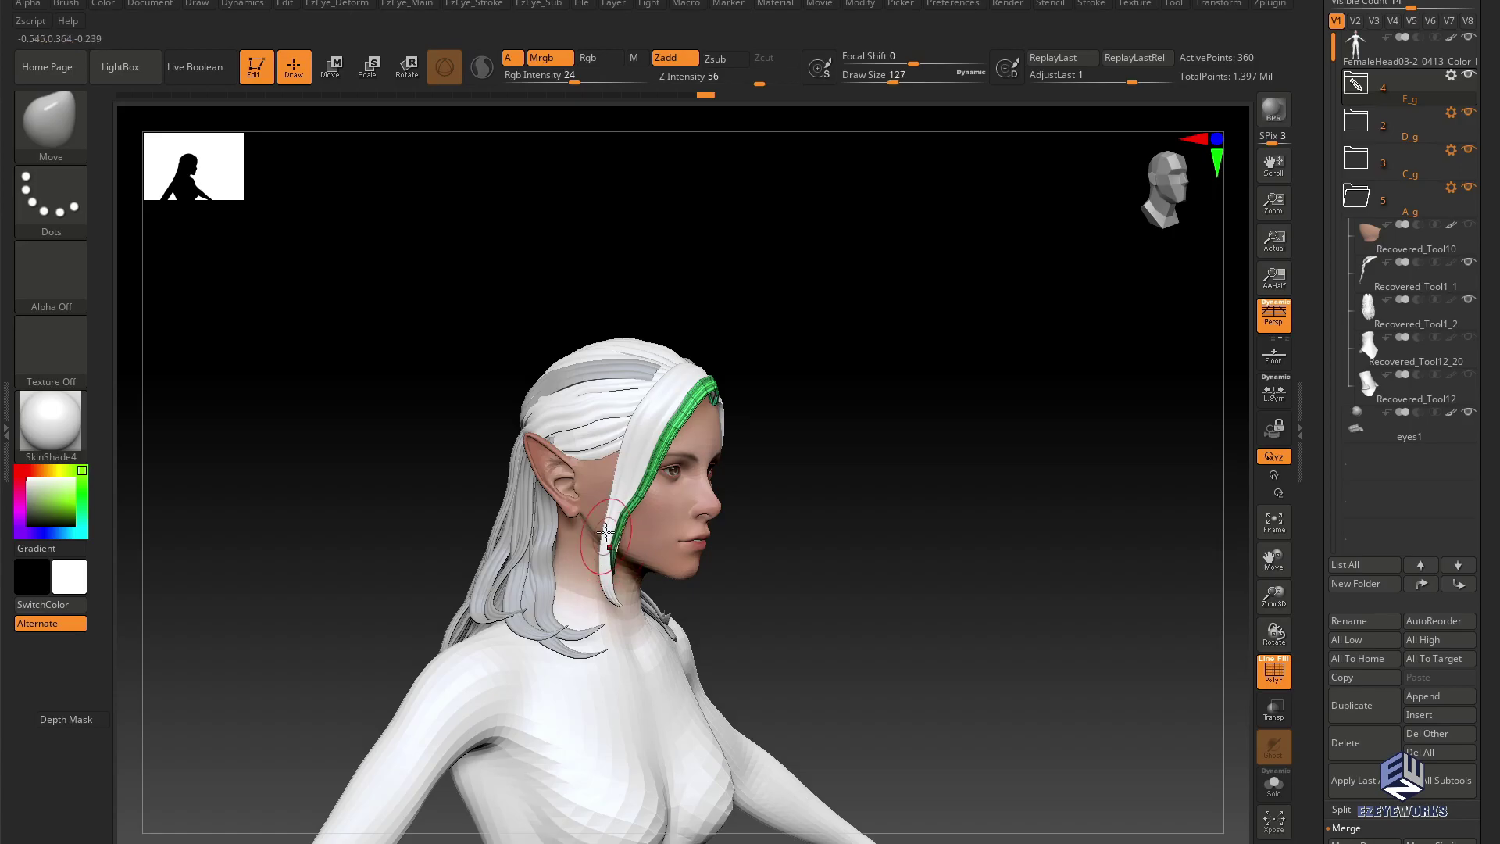
# - Curve the green strand's lower length across the right front lock with the Move brush at draw size 147, then switch to ZModeler
pyautogui.moveTo(824, 445); pyautogui.dragTo(883, 528)
pyautogui.moveTo(625, 378); pyautogui.dragTo(649, 358, button='right')
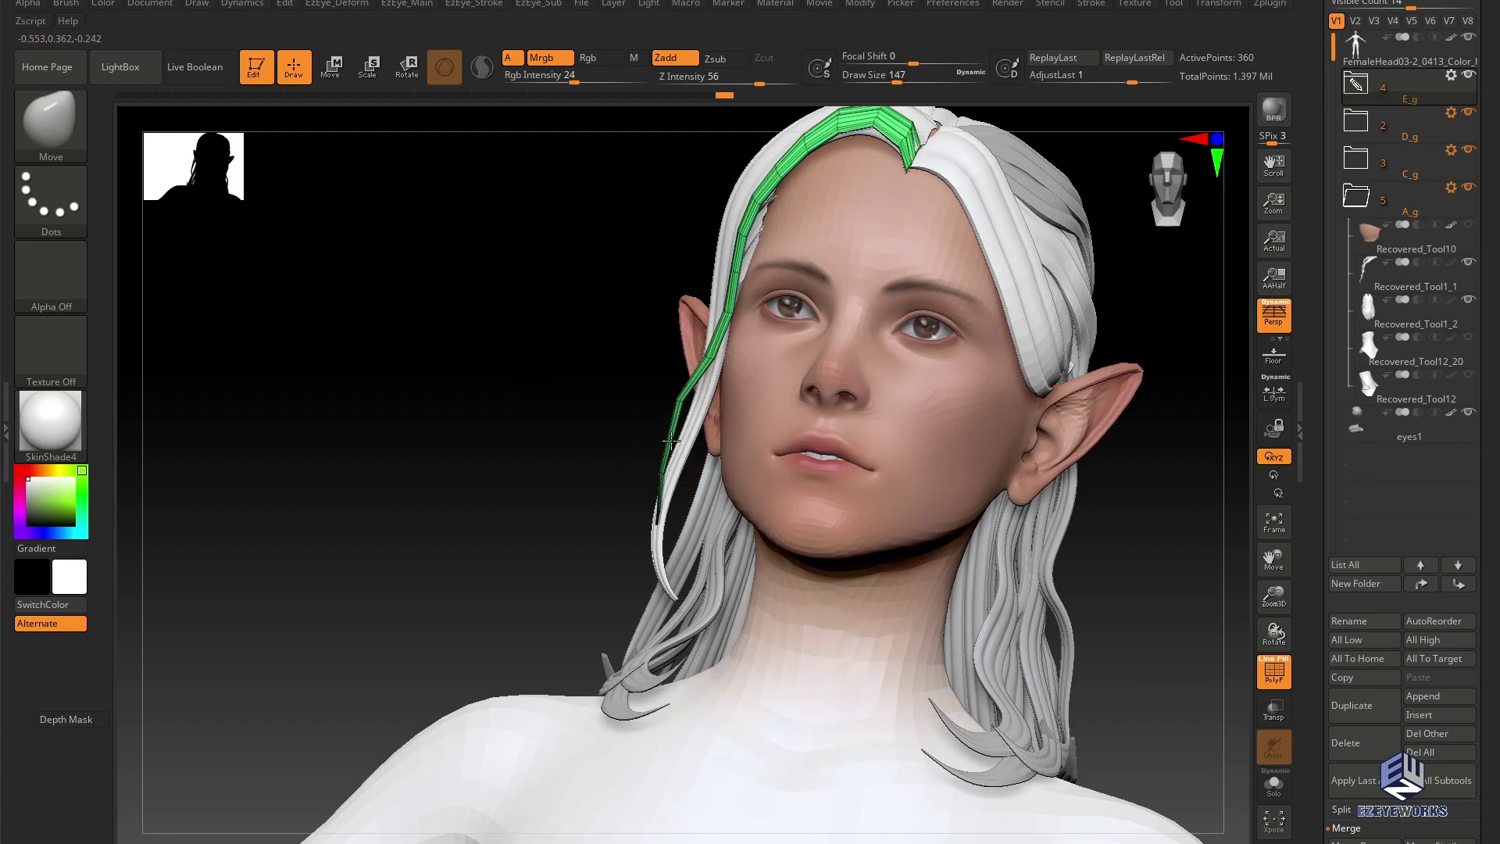
pyautogui.moveTo(352, 305)
pyautogui.mouseDown()
pyautogui.moveTo(496, 442)
pyautogui.moveTo(535, 424)
pyautogui.moveTo(573, 644)
pyautogui.mouseUp()
pyautogui.press('b')
pyautogui.press('z')
pyautogui.press('m')
pyautogui.press('space')
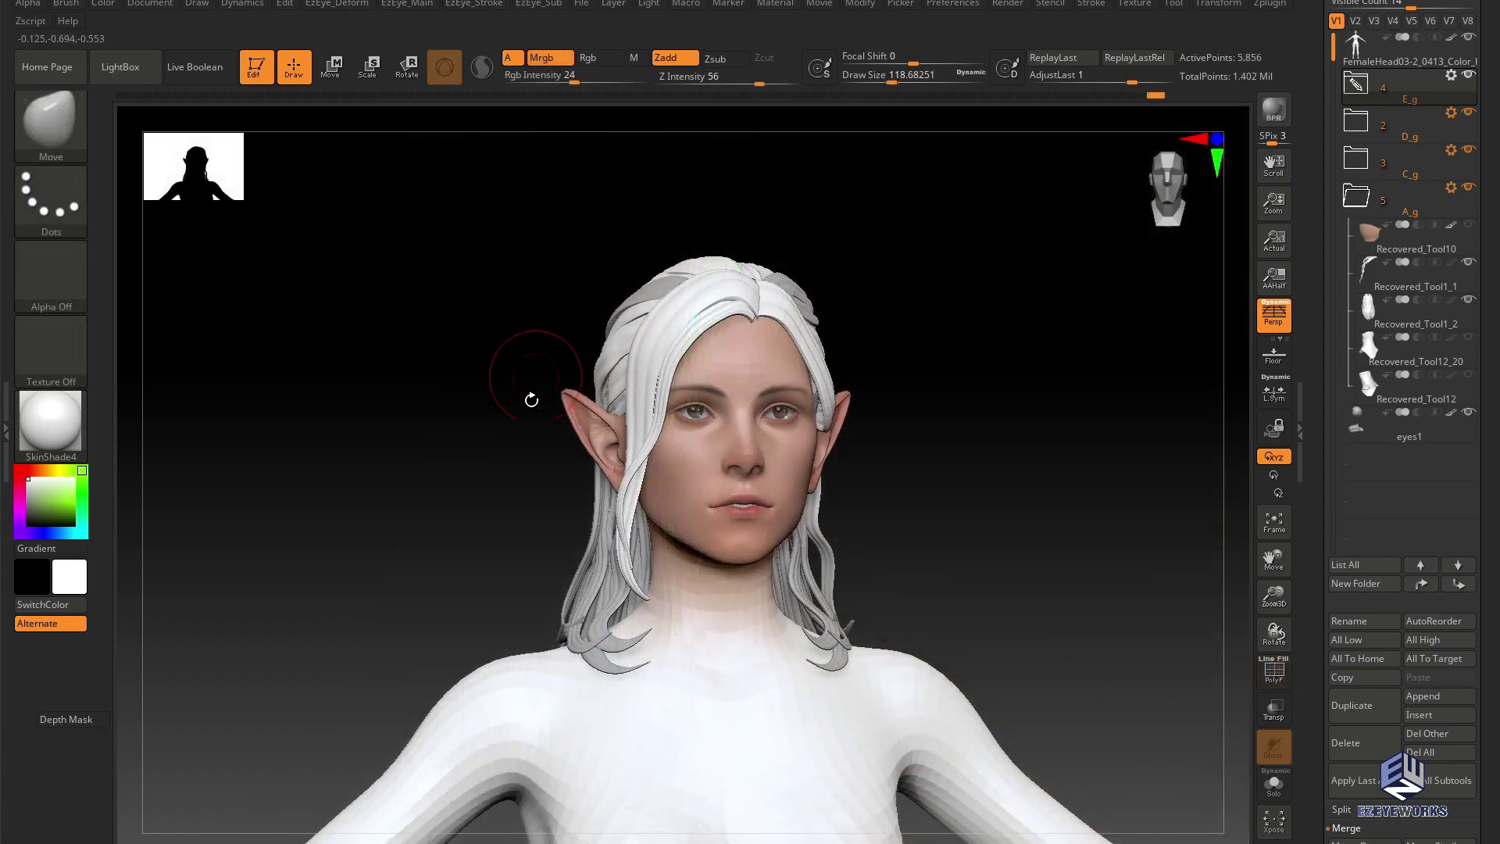
# - Draw a strand along the character's left front lock from parting to ear with the InsertMesh brush at draw size 65 and show polyframes
pyautogui.moveTo(531, 400); pyautogui.dragTo(456, 529)
pyautogui.moveTo(368, 476); pyautogui.dragTo(344, 502)
pyautogui.moveTo(1045, 509); pyautogui.dragTo(1031, 516)
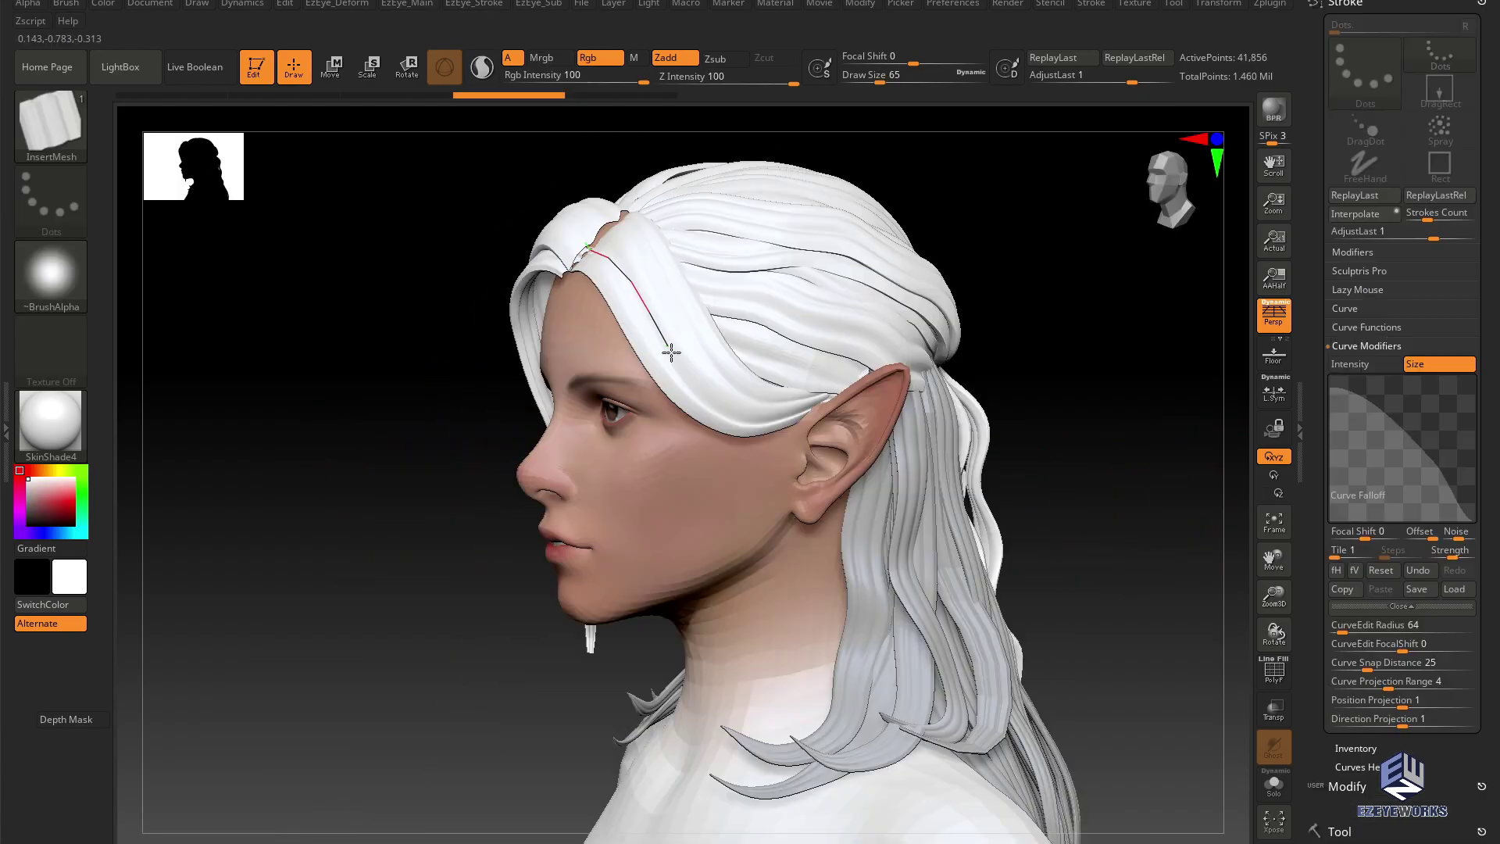
pyautogui.click(788, 423)
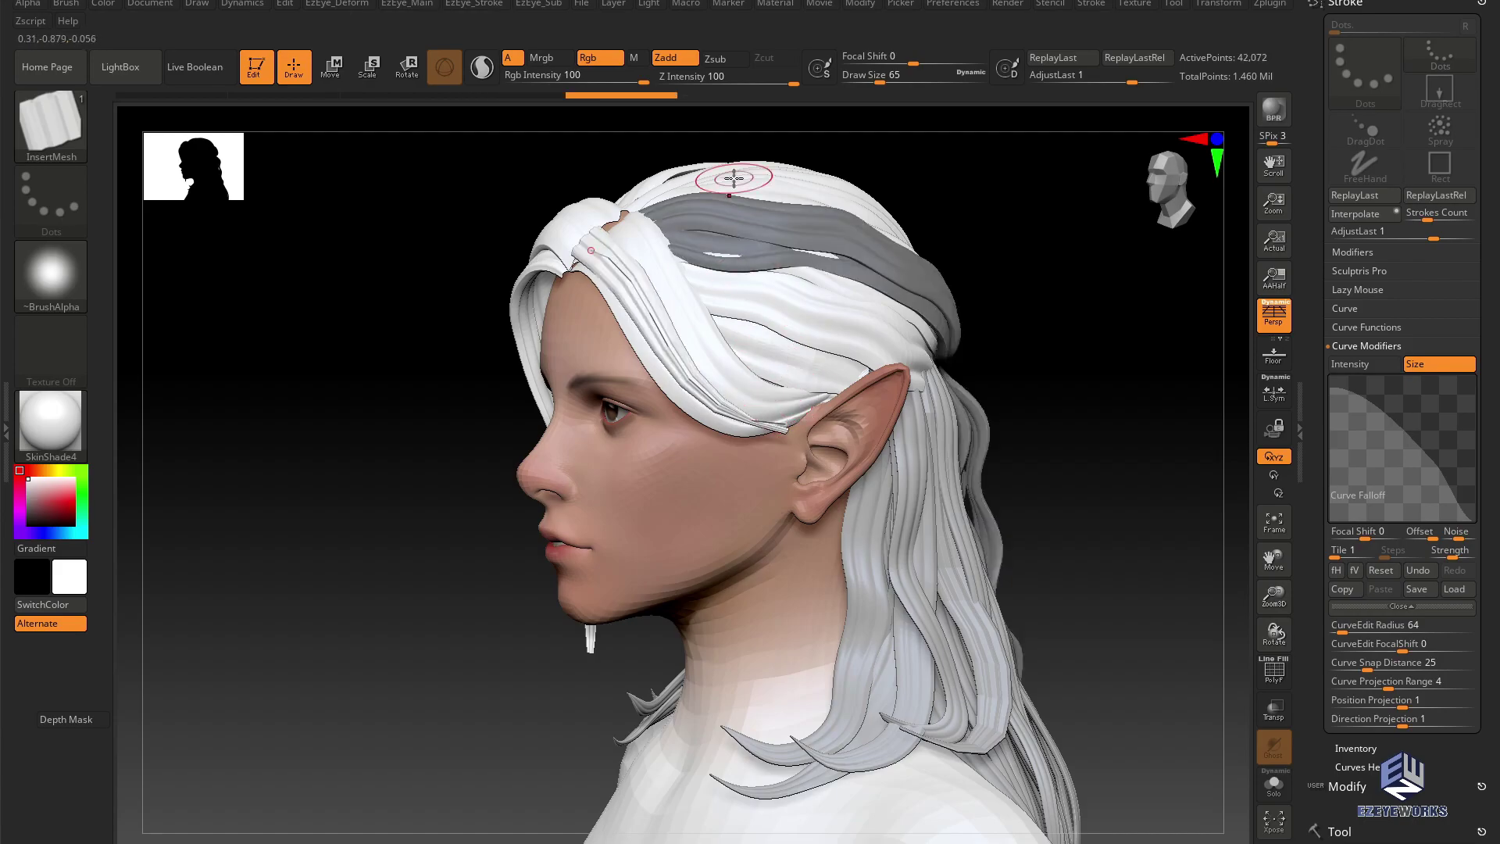
pyautogui.moveTo(482, 499)
pyautogui.mouseDown()
pyautogui.moveTo(457, 517)
pyautogui.moveTo(438, 509)
pyautogui.mouseUp()
pyautogui.hotkey('shift', 'f')
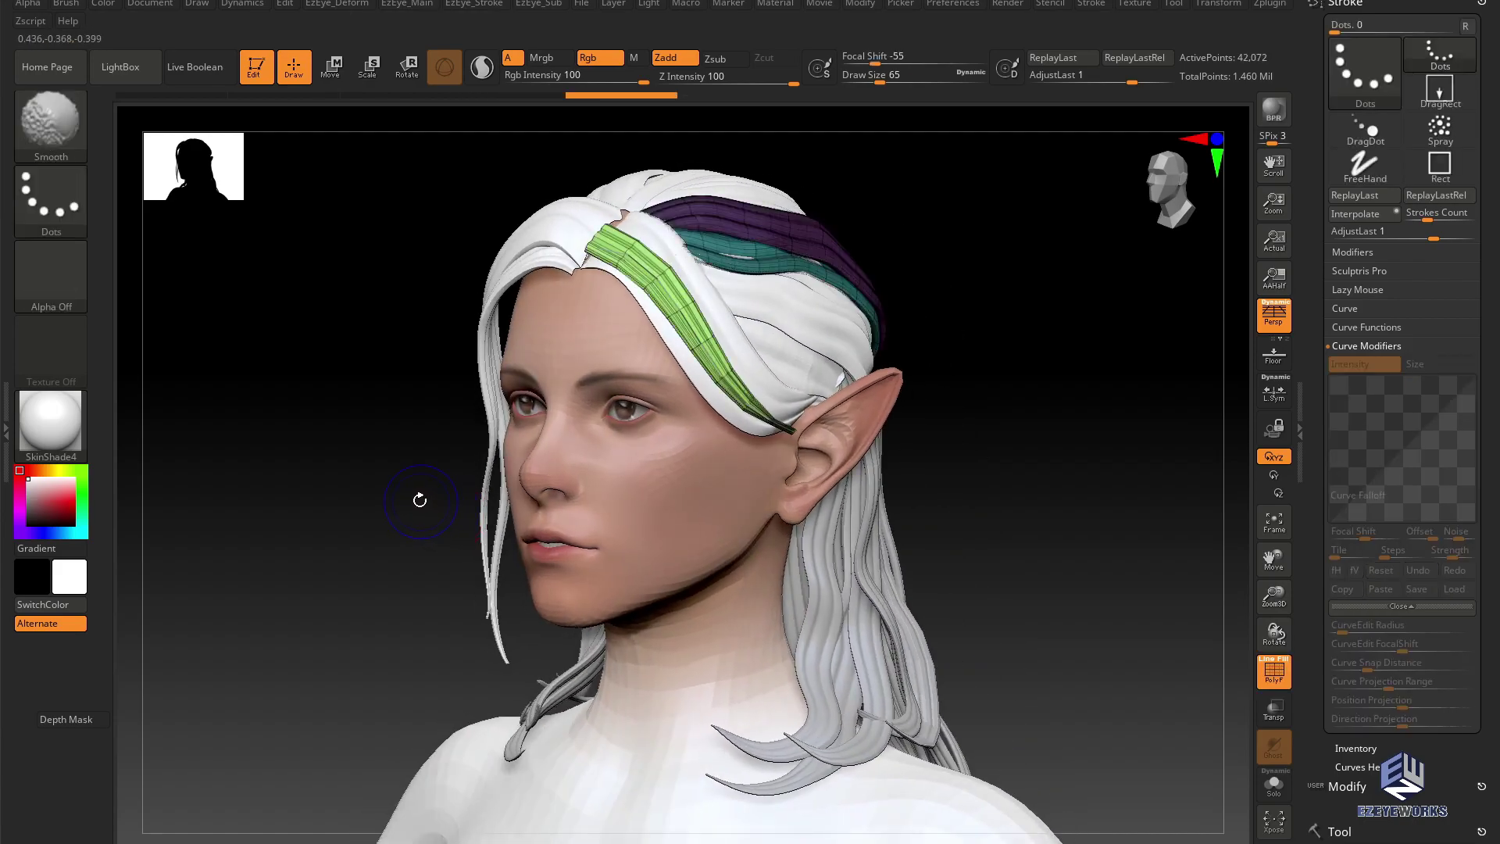
# - Split the masked points so the newly inserted green strand becomes its own subtool
pyautogui.hotkey('shift', 'f')
pyautogui.hotkey('shift', 'f')
pyautogui.press('2')
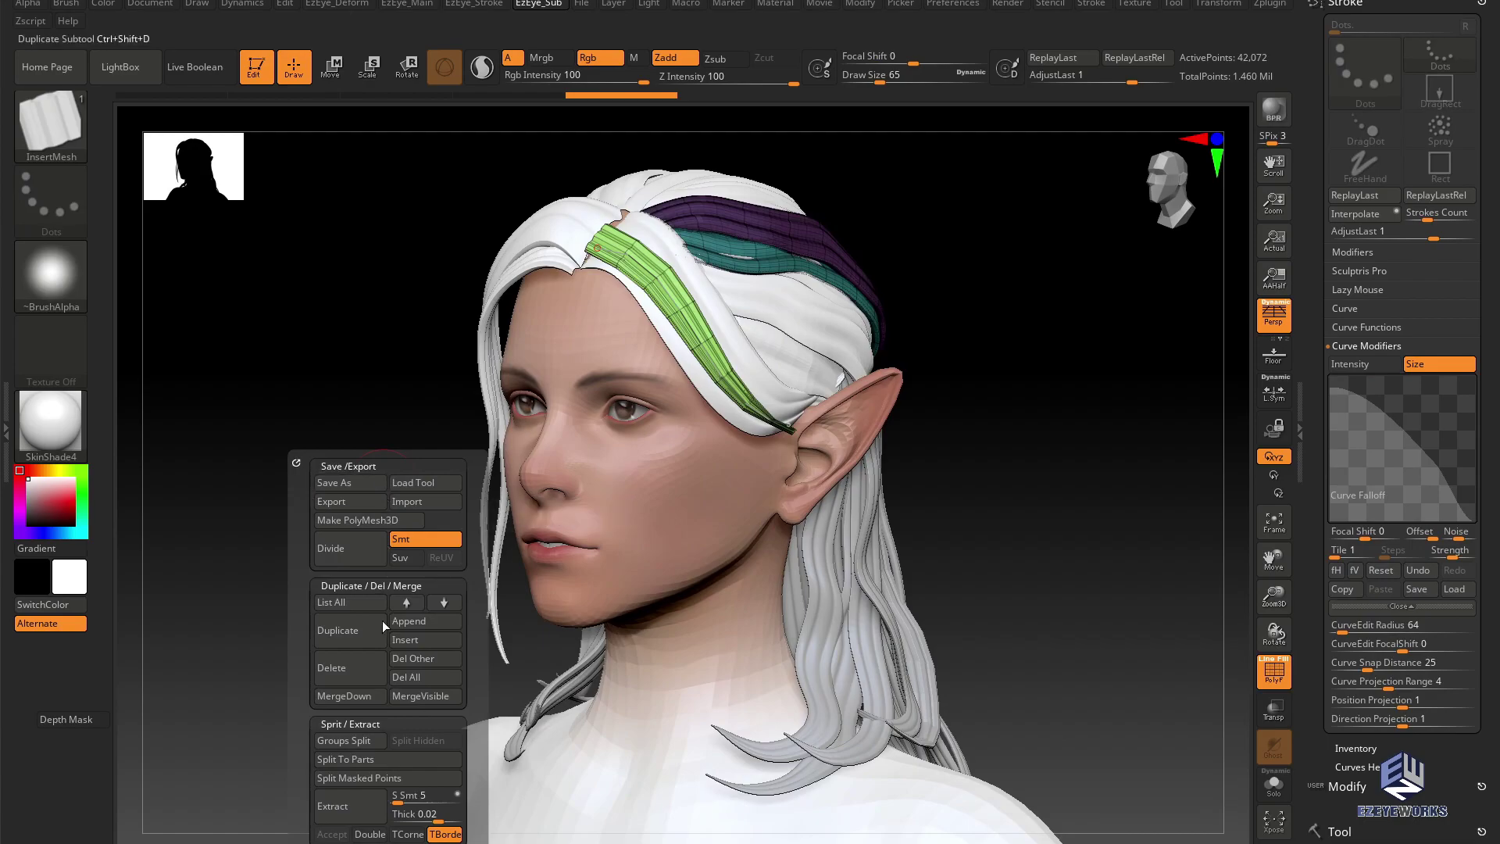
pyautogui.click(365, 778)
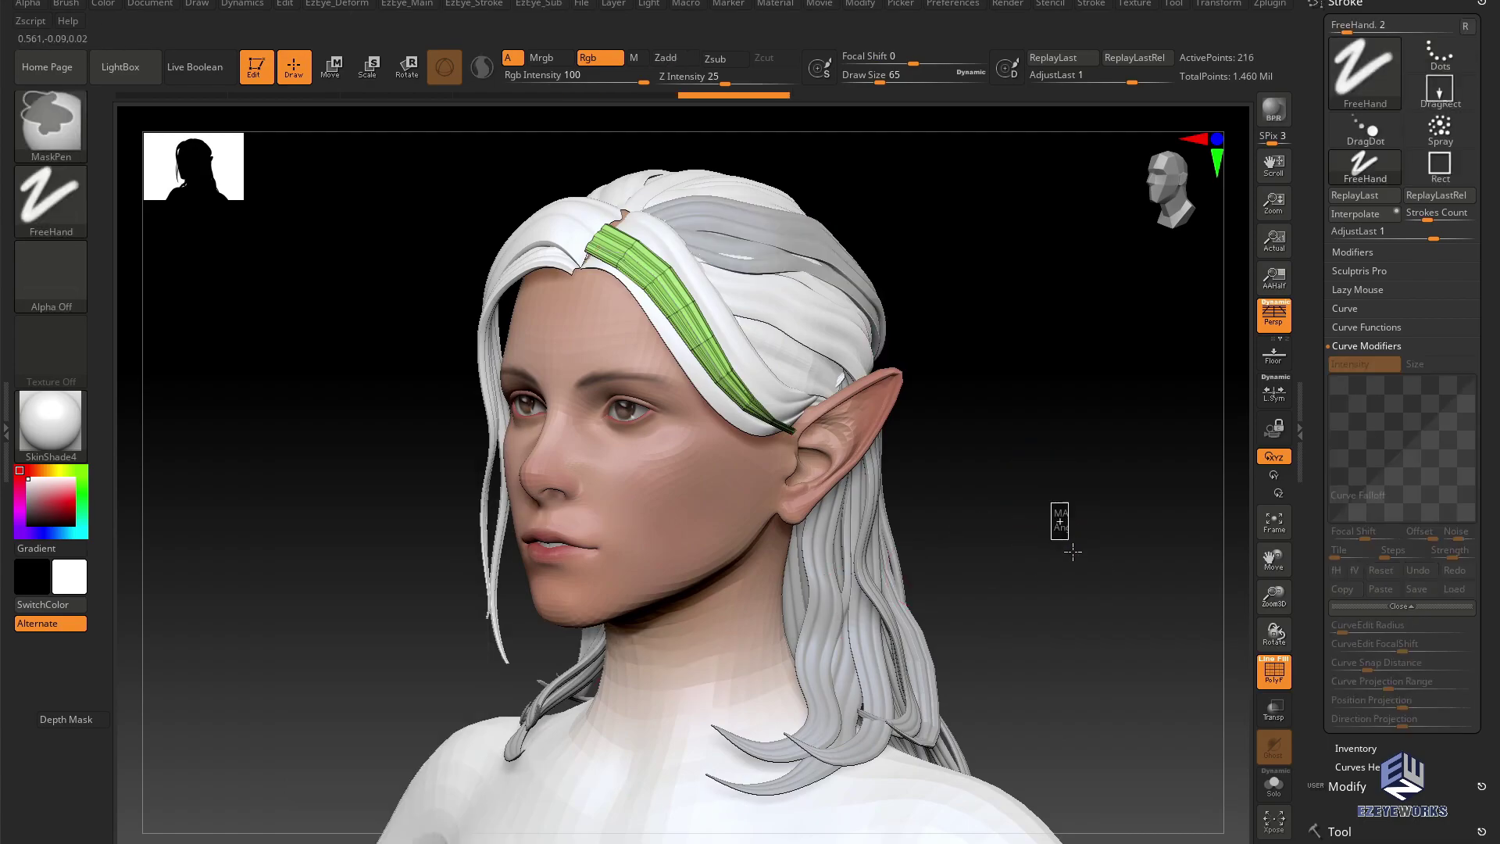
# - Fit the green strand's middle and lower length to the side of the forehead with the Move brush at draw size 113
pyautogui.moveTo(1007, 529)
pyautogui.mouseDown()
pyautogui.moveTo(885, 481)
pyautogui.moveTo(797, 478)
pyautogui.mouseUp()
pyautogui.hotkey('shift', 'f')
pyautogui.hotkey('shift', 'f')
pyautogui.hotkey('shift', 'f')
pyautogui.hotkey('shift', 'f')
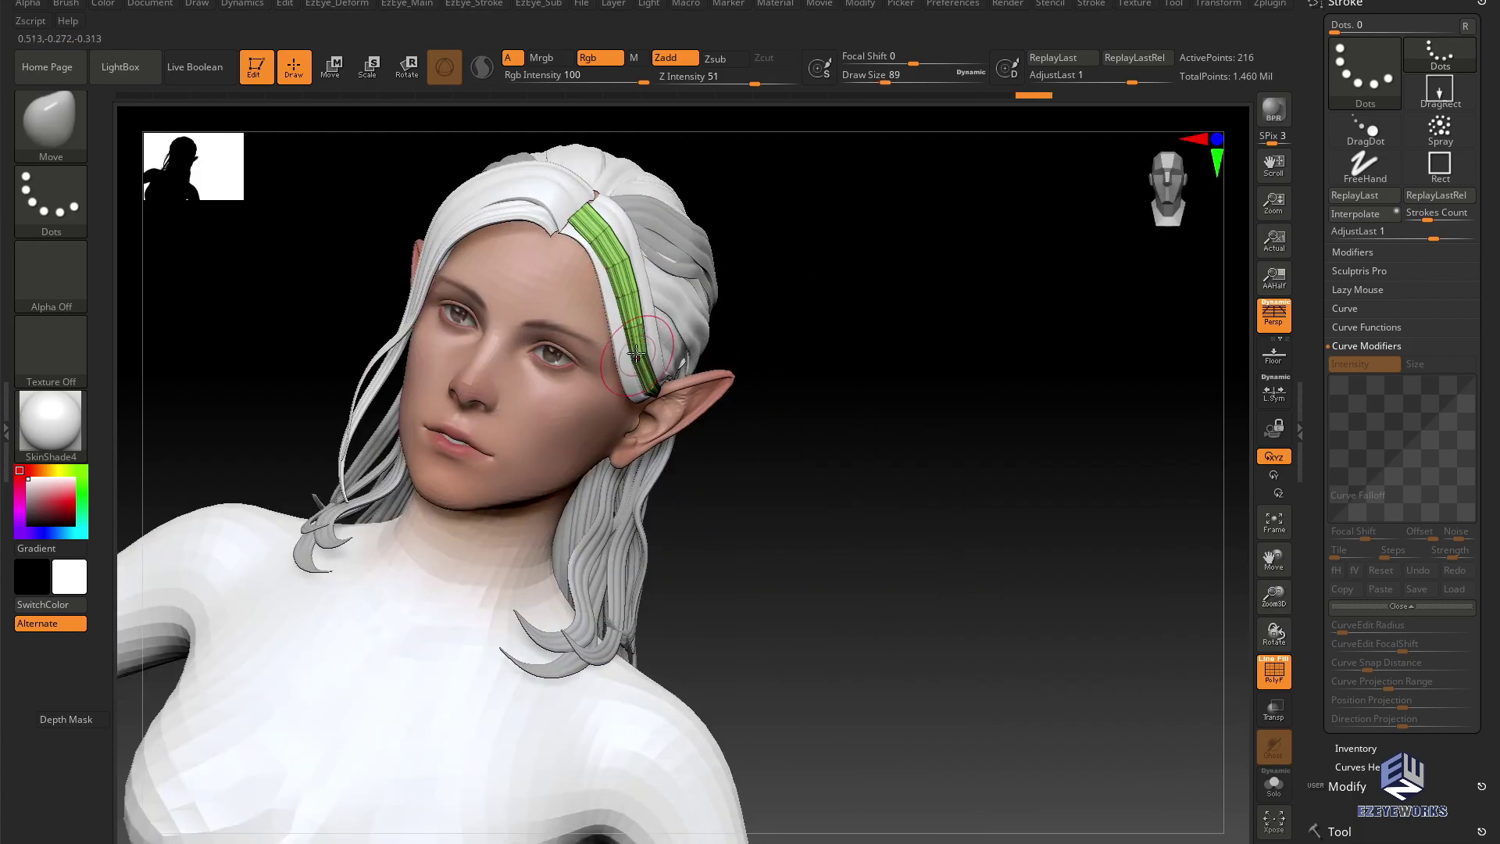
pyautogui.press(']')
pyautogui.moveTo(674, 381)
pyautogui.mouseDown()
pyautogui.moveTo(650, 407)
pyautogui.moveTo(672, 409)
pyautogui.moveTo(648, 380)
pyautogui.mouseUp()
pyautogui.moveTo(625, 325)
pyautogui.mouseDown()
pyautogui.moveTo(599, 246)
pyautogui.moveTo(617, 328)
pyautogui.mouseUp()
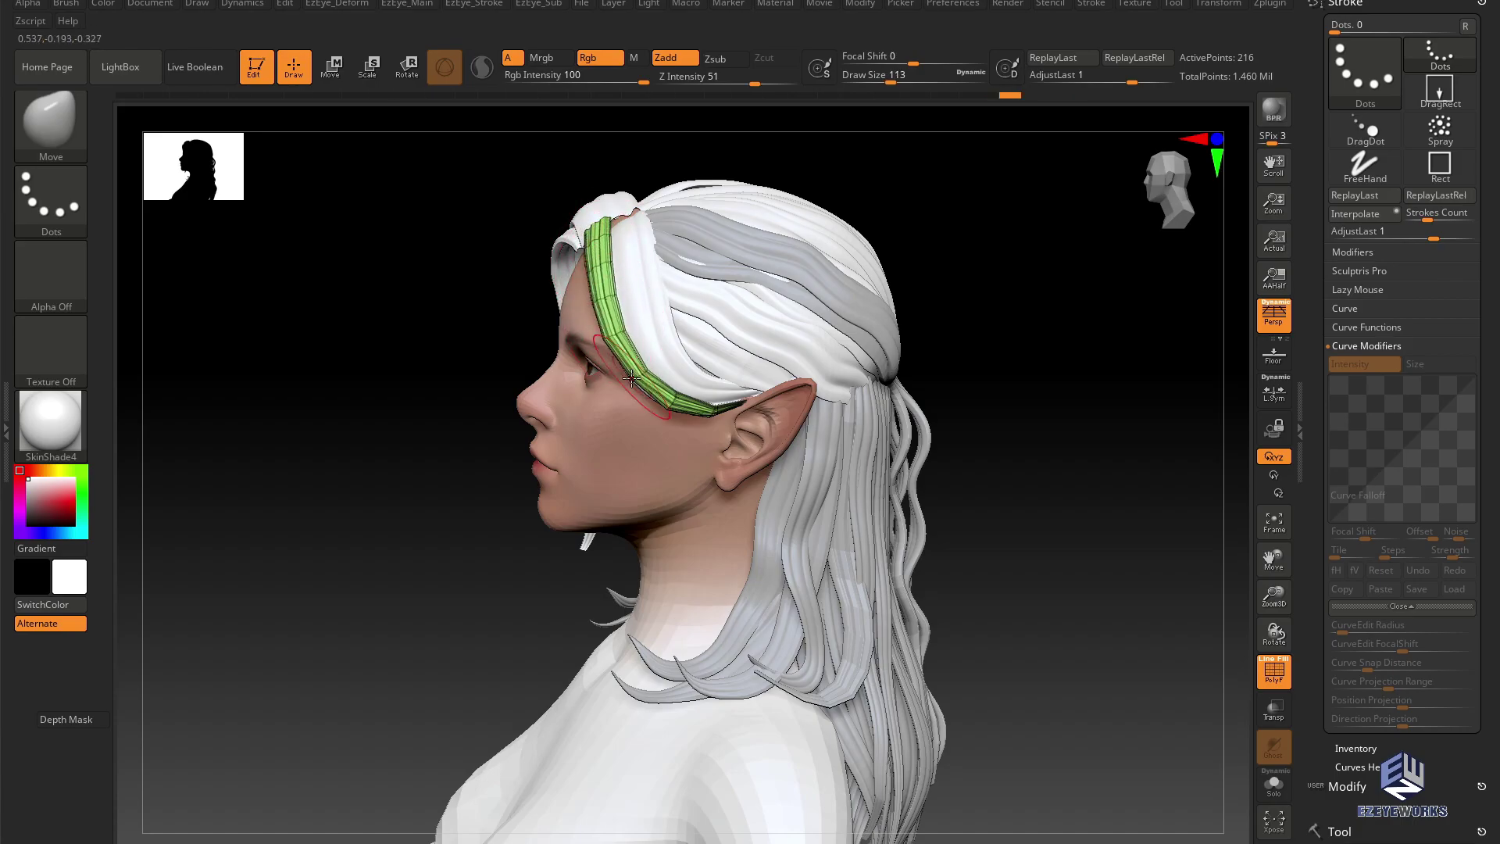
pyautogui.moveTo(492, 288); pyautogui.dragTo(618, 336)
pyautogui.moveTo(771, 467); pyautogui.dragTo(625, 410)
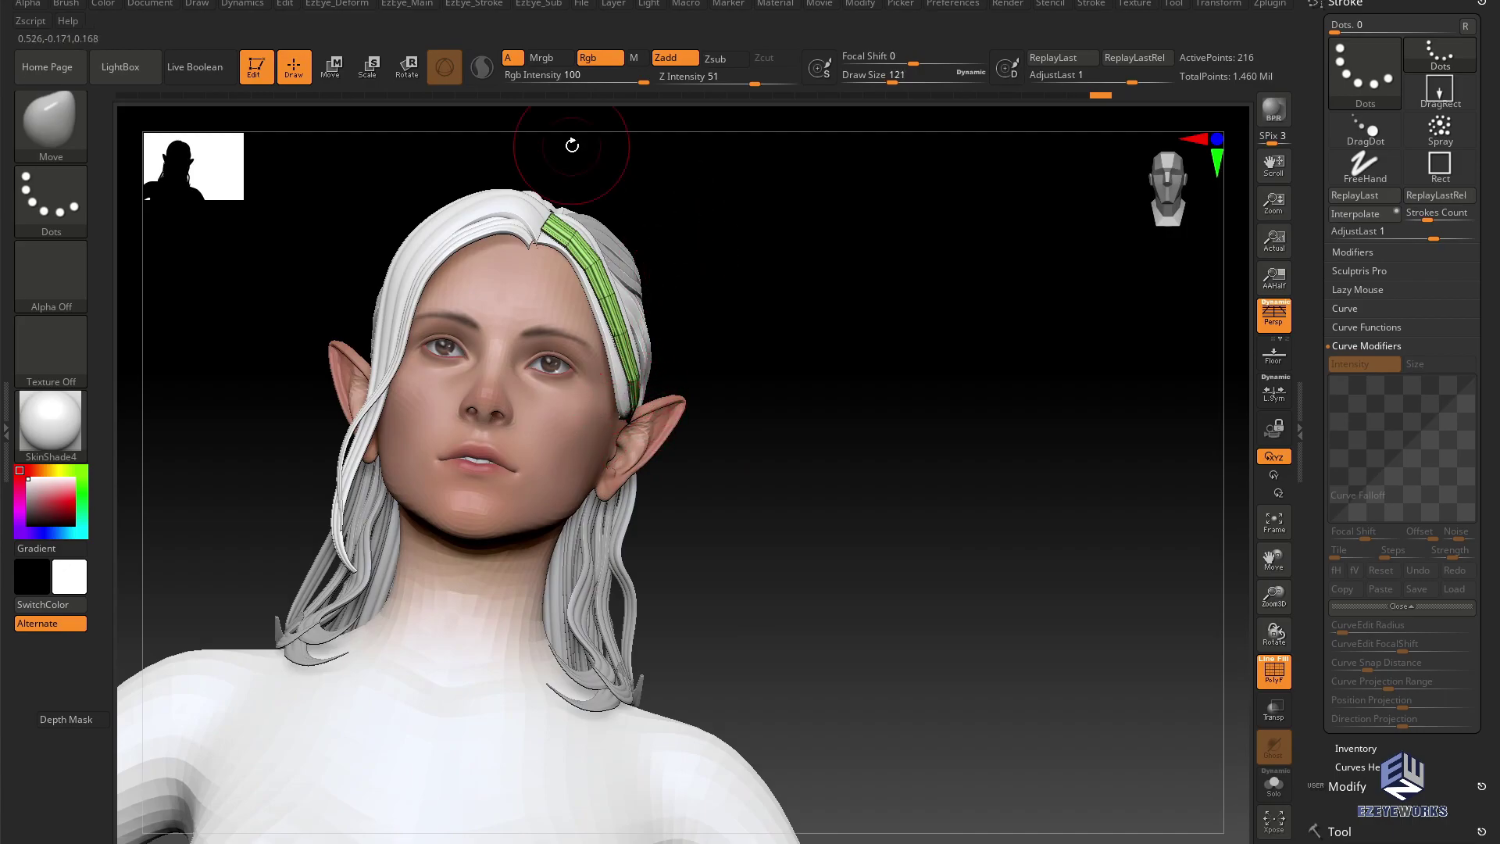
# - Subdivide the green strand once and pull its root toward the parting with the Move brush at draw size 121
pyautogui.hotkey('ctrl', 'd')
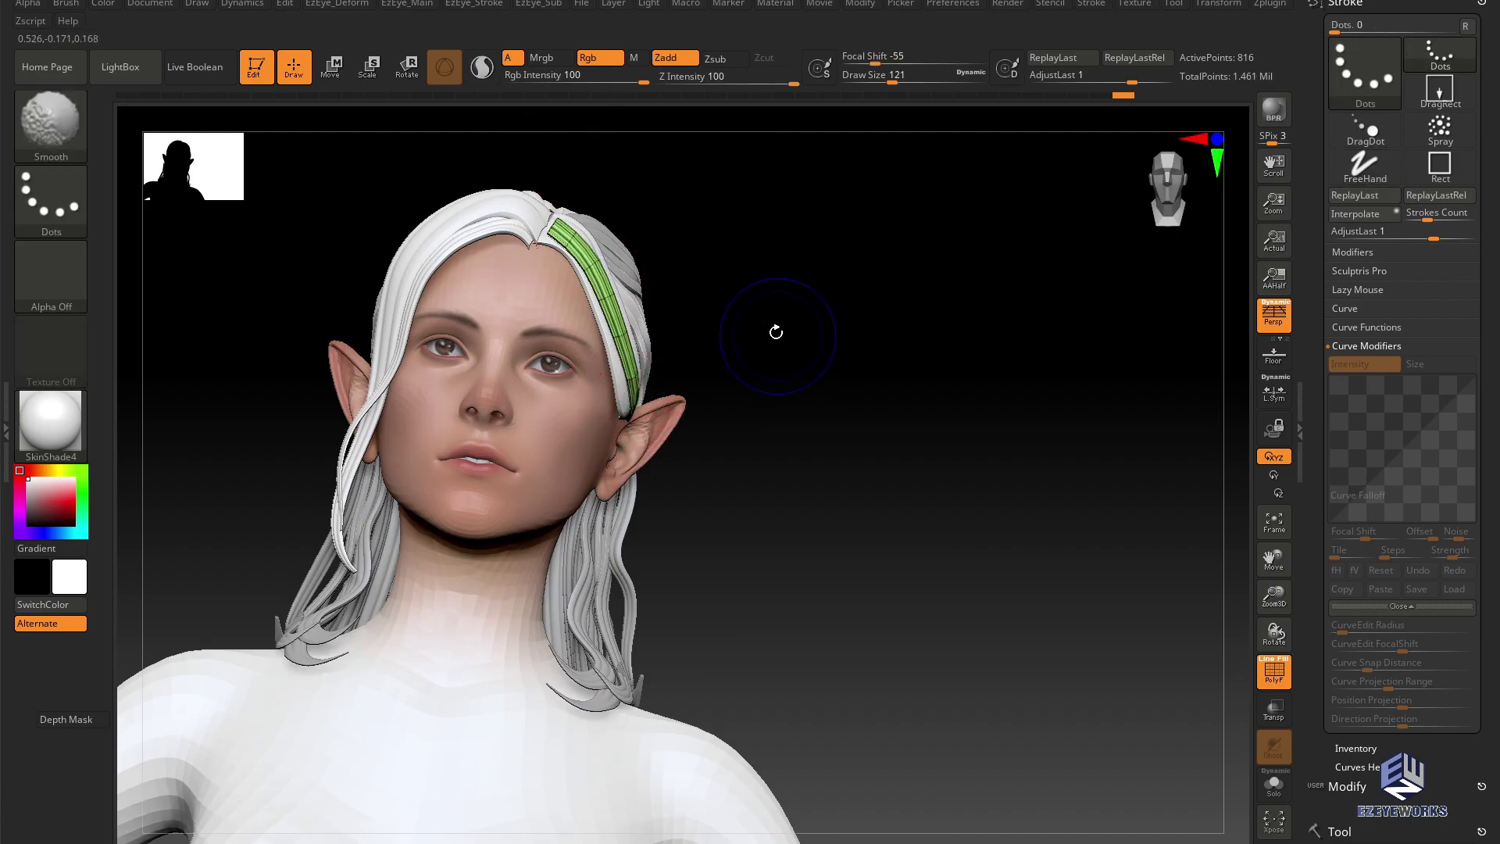
pyautogui.moveTo(541, 225); pyautogui.dragTo(547, 212)
pyautogui.moveTo(813, 290); pyautogui.dragTo(709, 292)
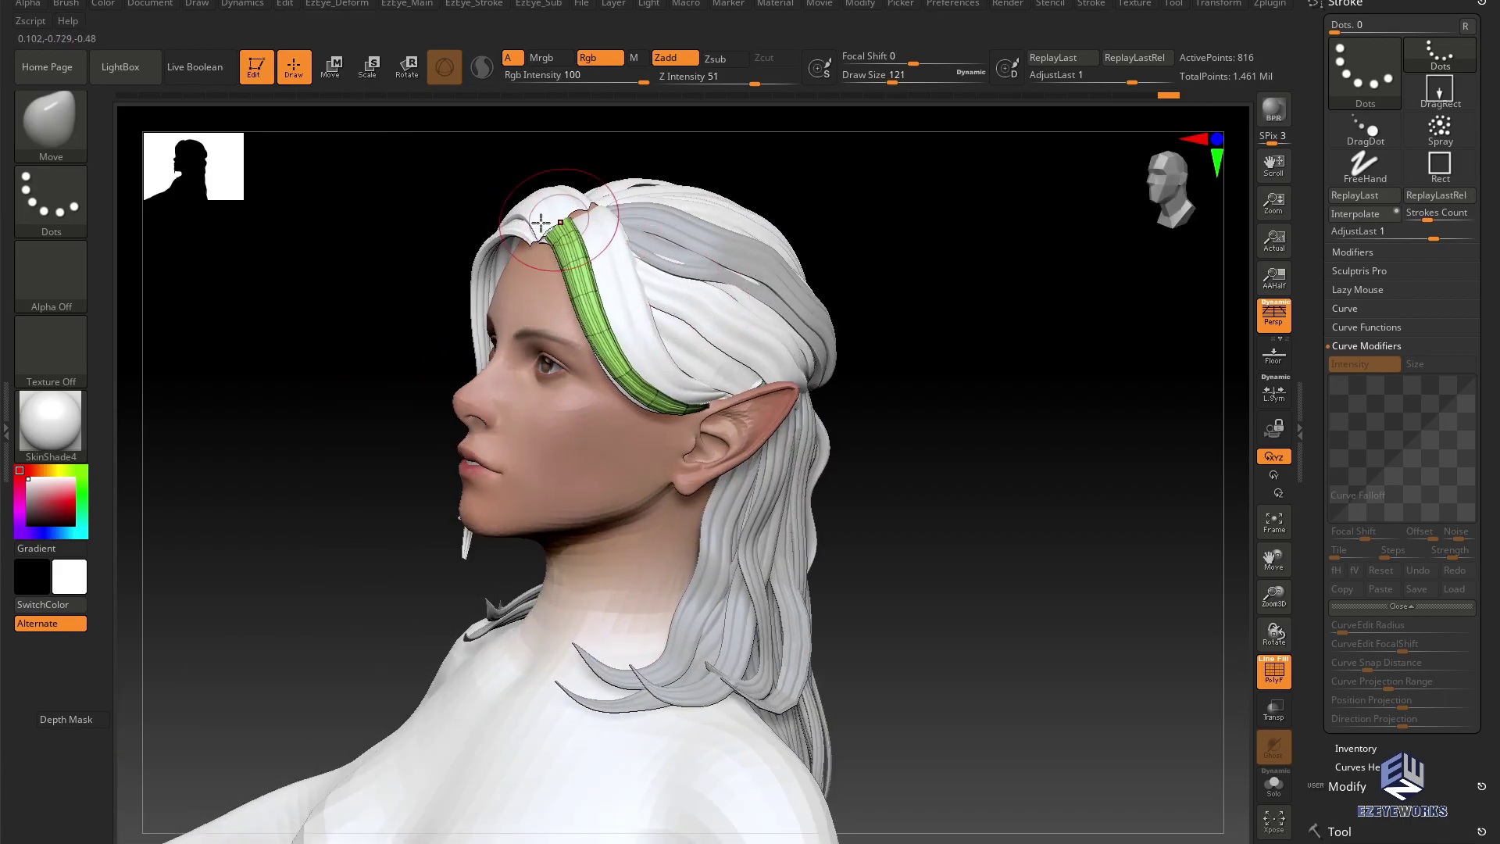
pyautogui.moveTo(407, 265); pyautogui.dragTo(517, 288)
pyautogui.moveTo(641, 235); pyautogui.dragTo(568, 215)
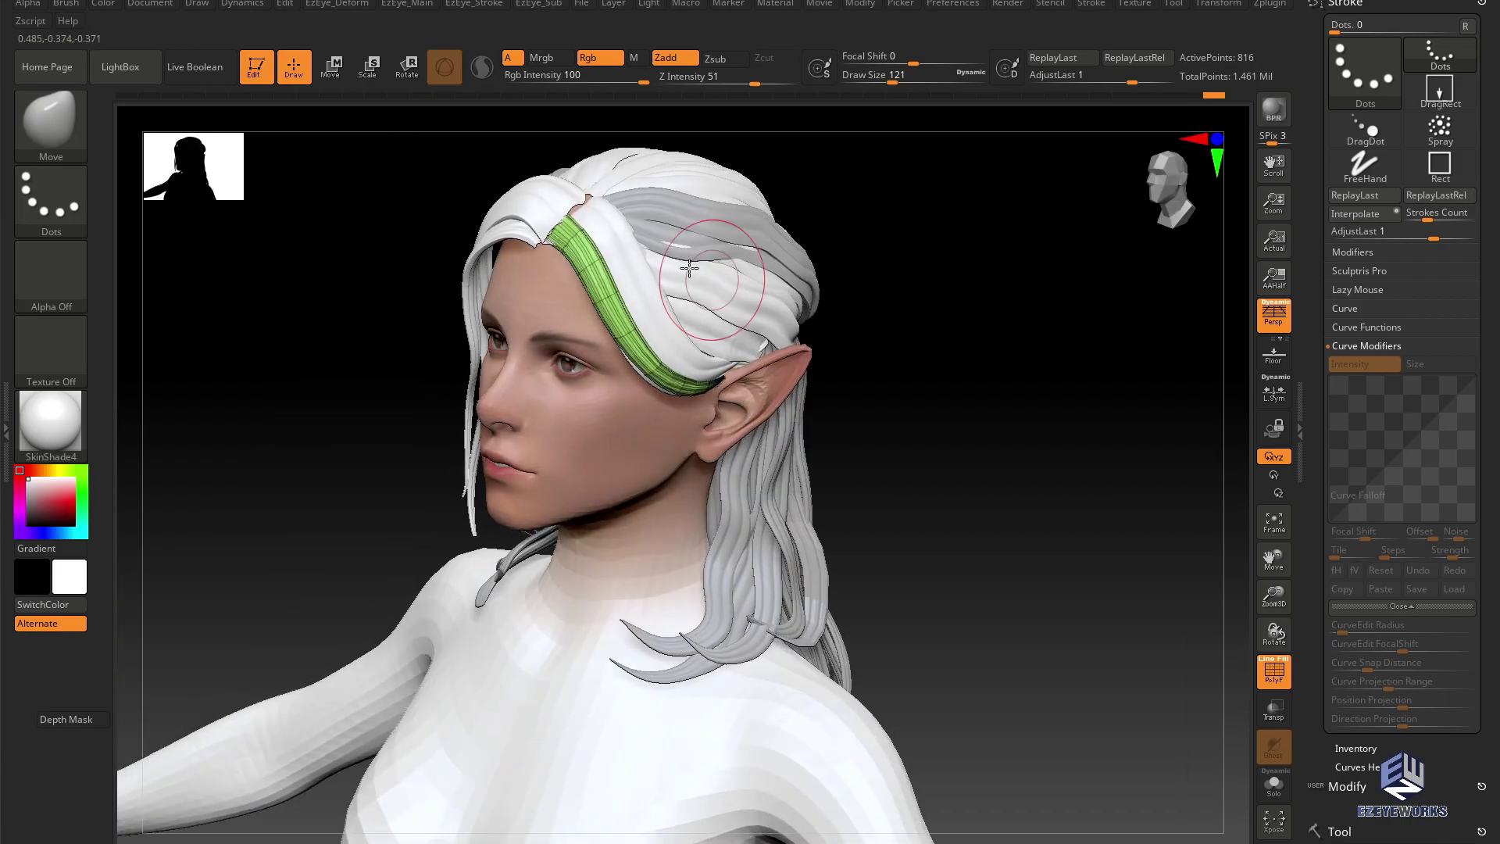
# - Reselect the green strand's subtool and subdivide it once more
pyautogui.keyDown('alt'); pyautogui.click(570, 205); pyautogui.keyUp('alt')
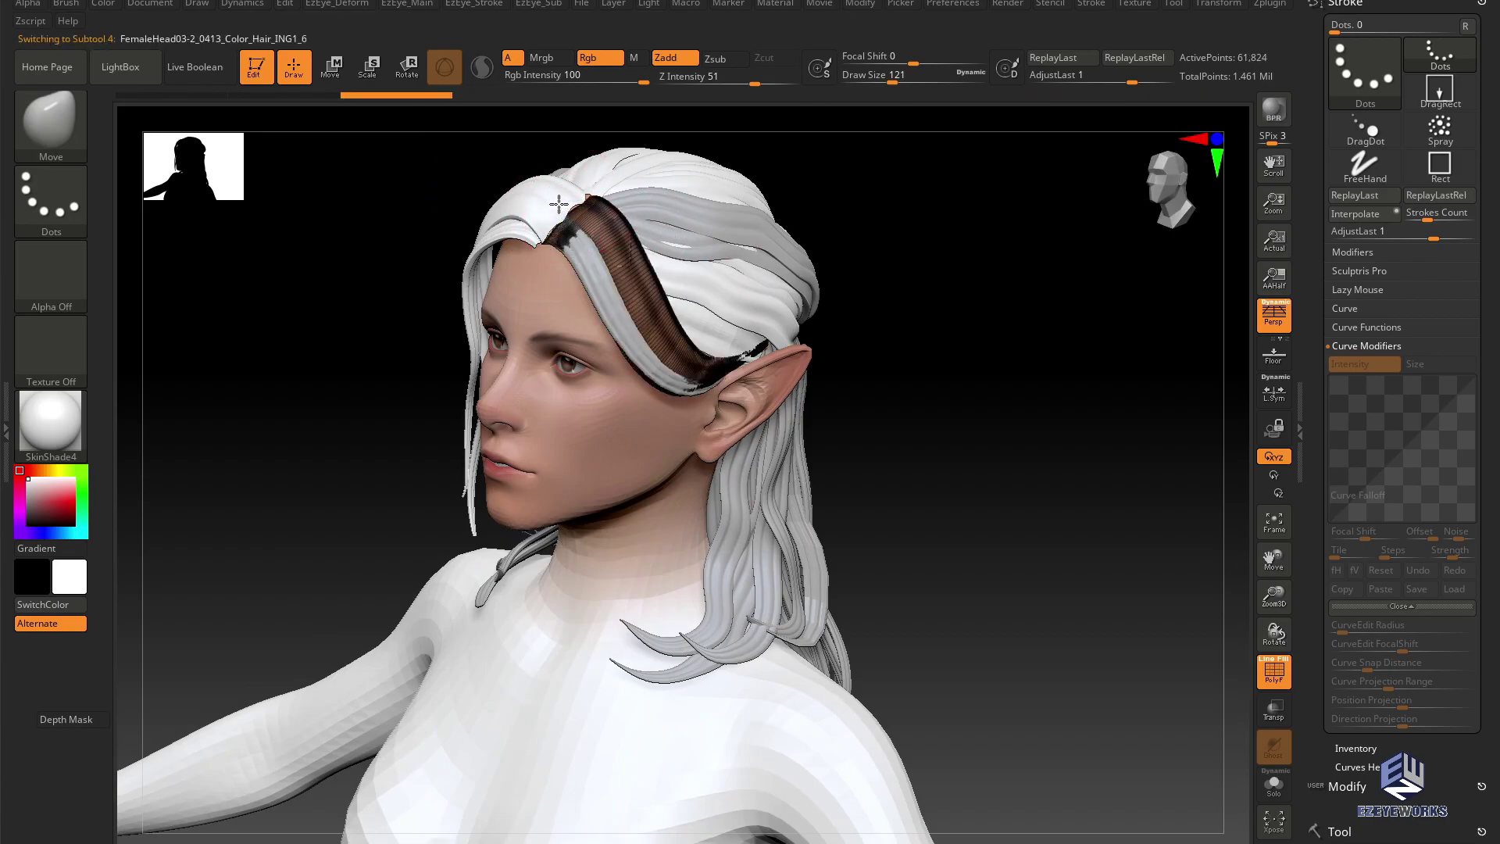
pyautogui.keyDown('alt'); pyautogui.click(569, 237); pyautogui.keyUp('alt')
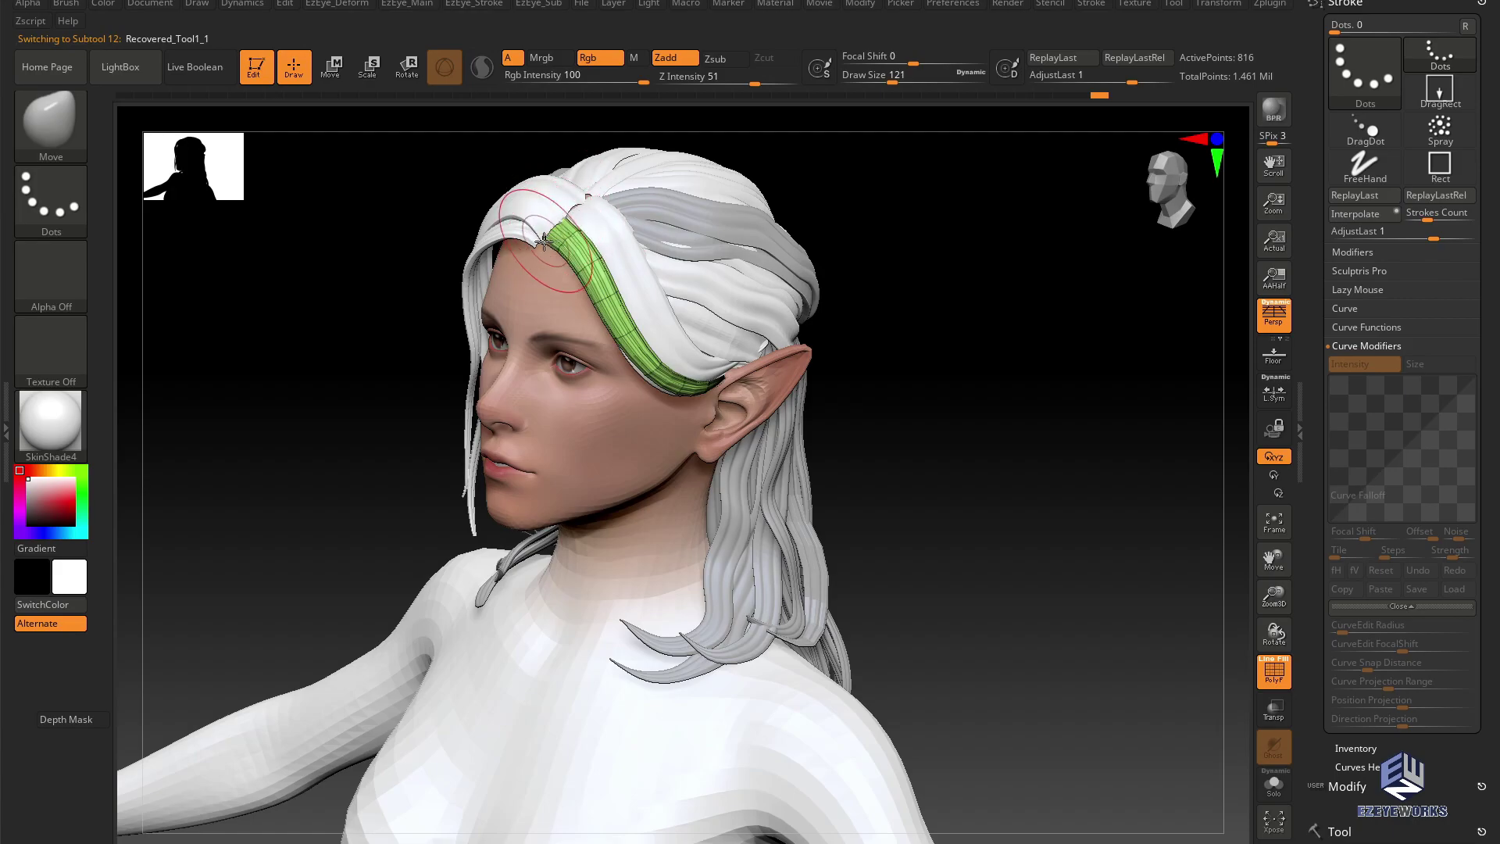
pyautogui.moveTo(324, 334); pyautogui.dragTo(518, 268)
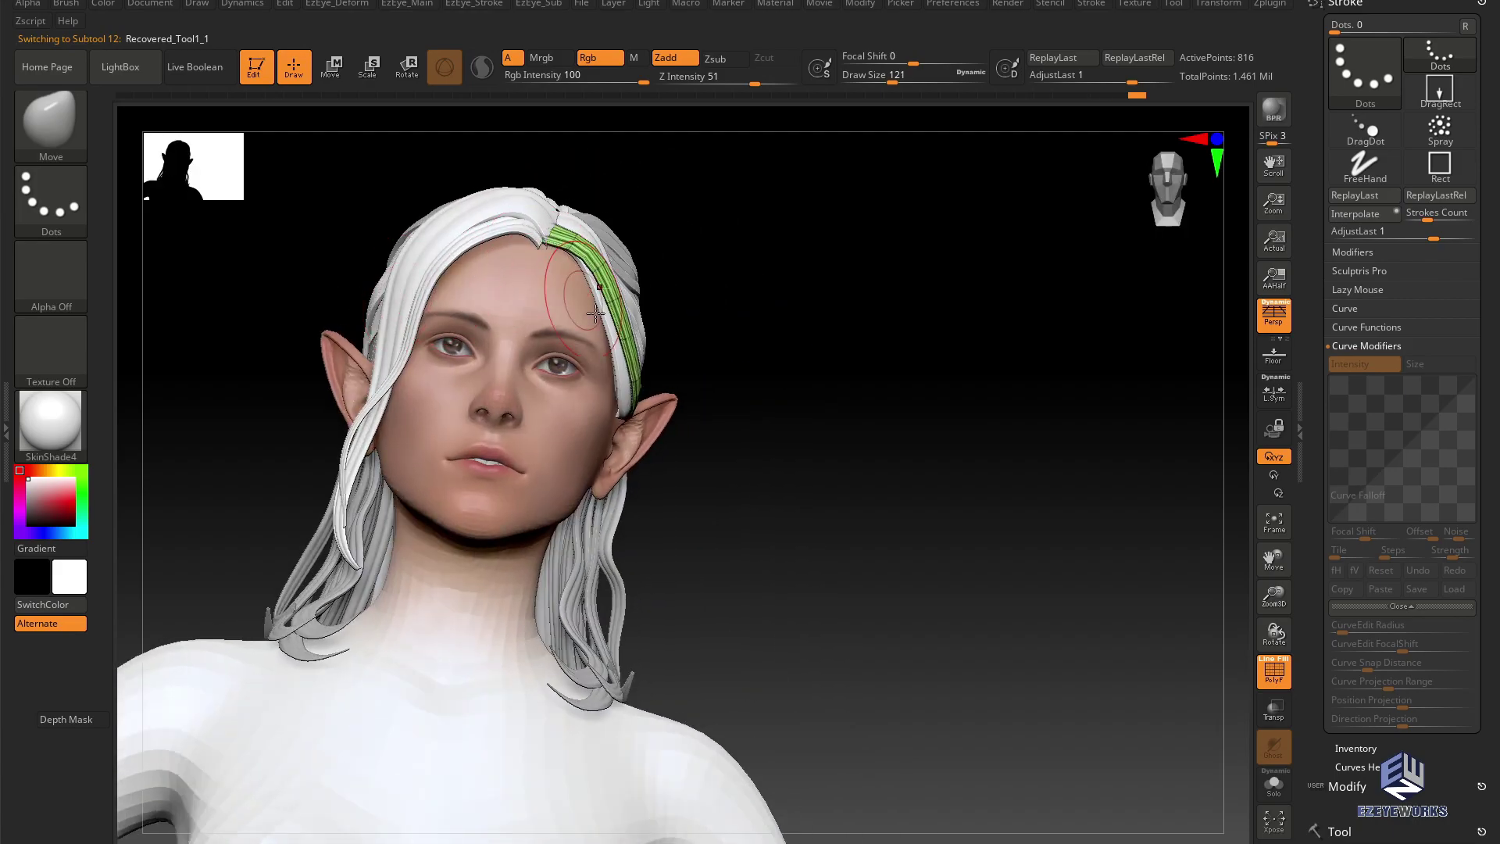
pyautogui.moveTo(803, 388); pyautogui.dragTo(869, 449)
pyautogui.hotkey('ctrl', 'd')
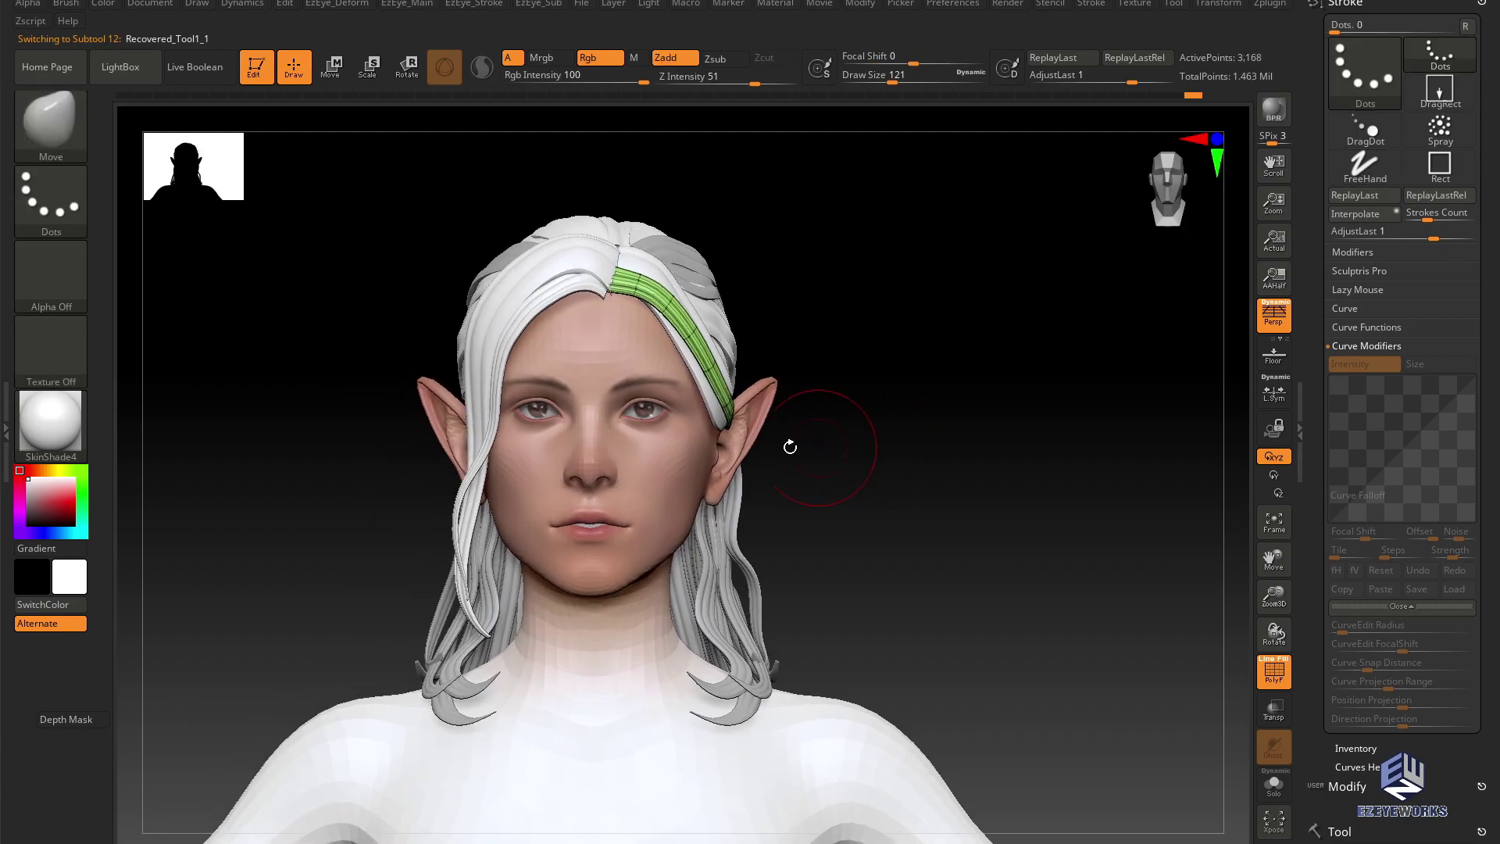
# - Adjust the character's left front lock near the temple with the Move brush at draw sizes of about 223 and 154
pyautogui.keyDown('alt'); pyautogui.click(706, 404); pyautogui.keyUp('alt')
pyautogui.press('space')
pyautogui.moveTo(708, 423); pyautogui.dragTo(723, 422)
pyautogui.moveTo(827, 462); pyautogui.dragTo(704, 461)
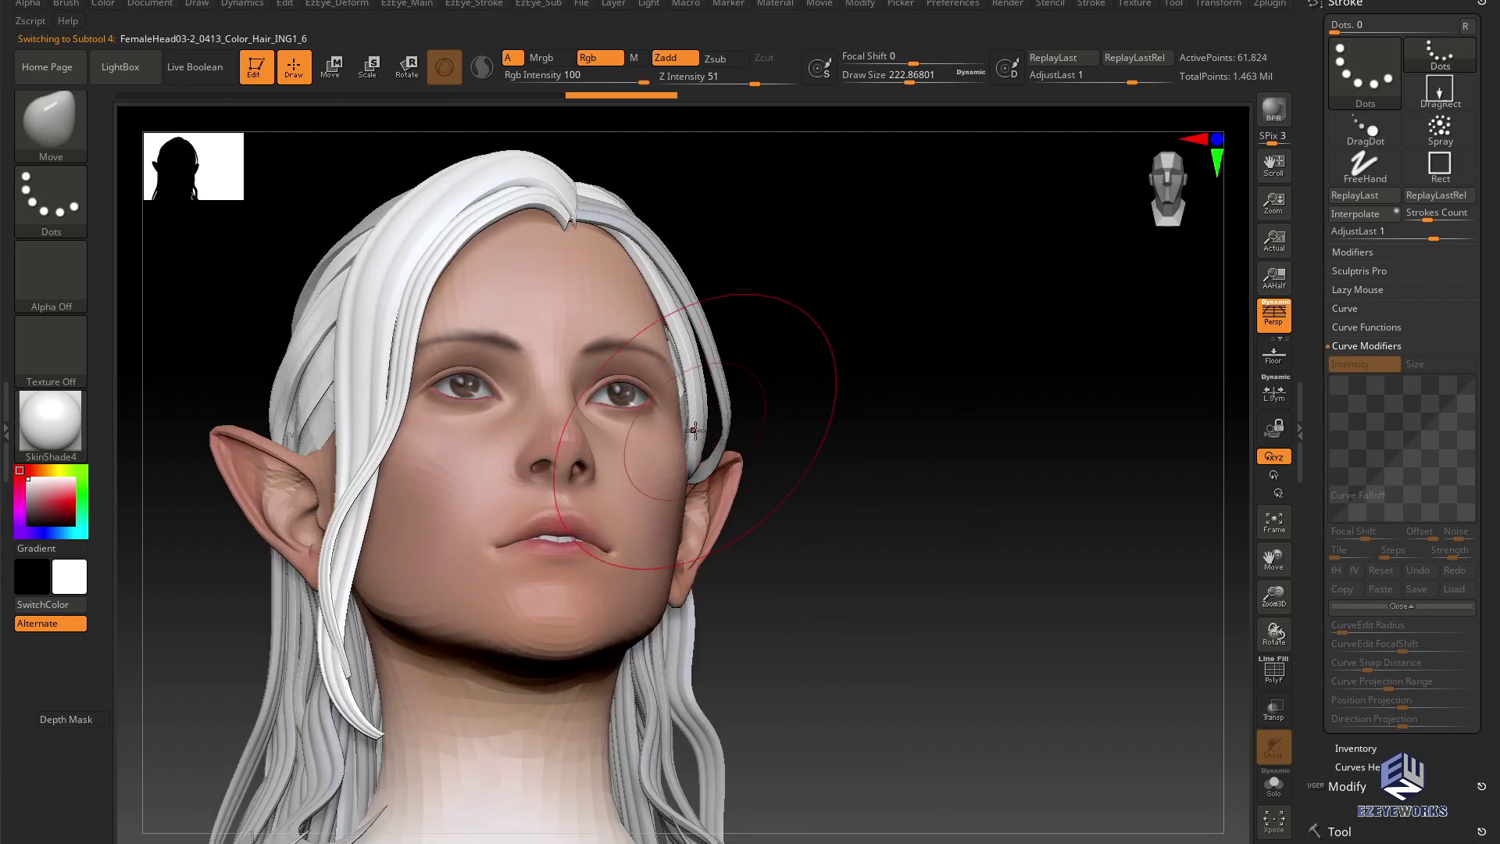
pyautogui.moveTo(847, 445); pyautogui.dragTo(820, 479)
pyautogui.press('space')
pyautogui.moveTo(698, 423); pyautogui.dragTo(682, 425)
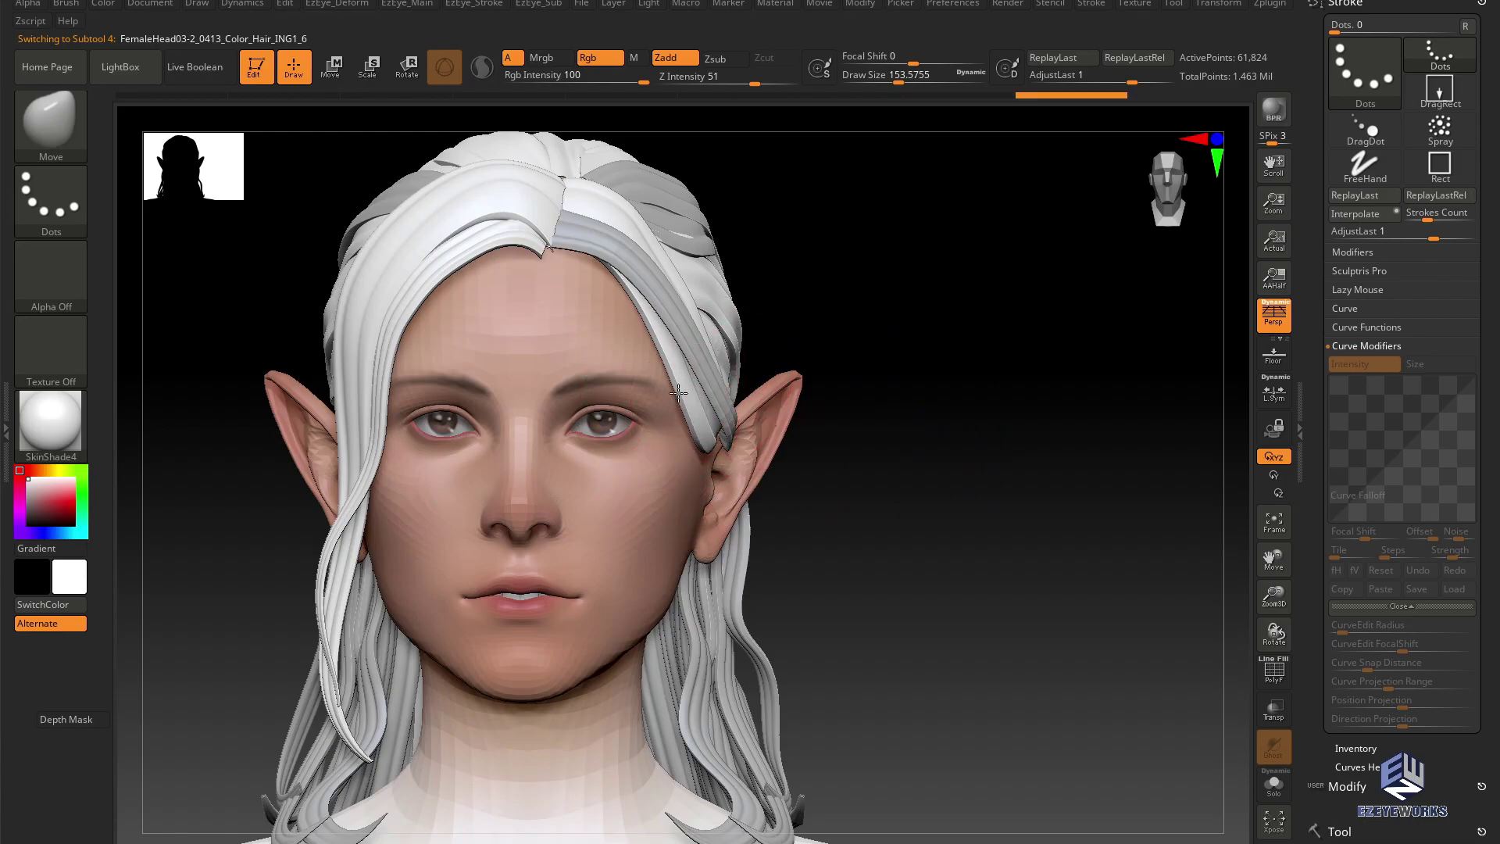
pyautogui.moveTo(820, 418); pyautogui.dragTo(692, 389)
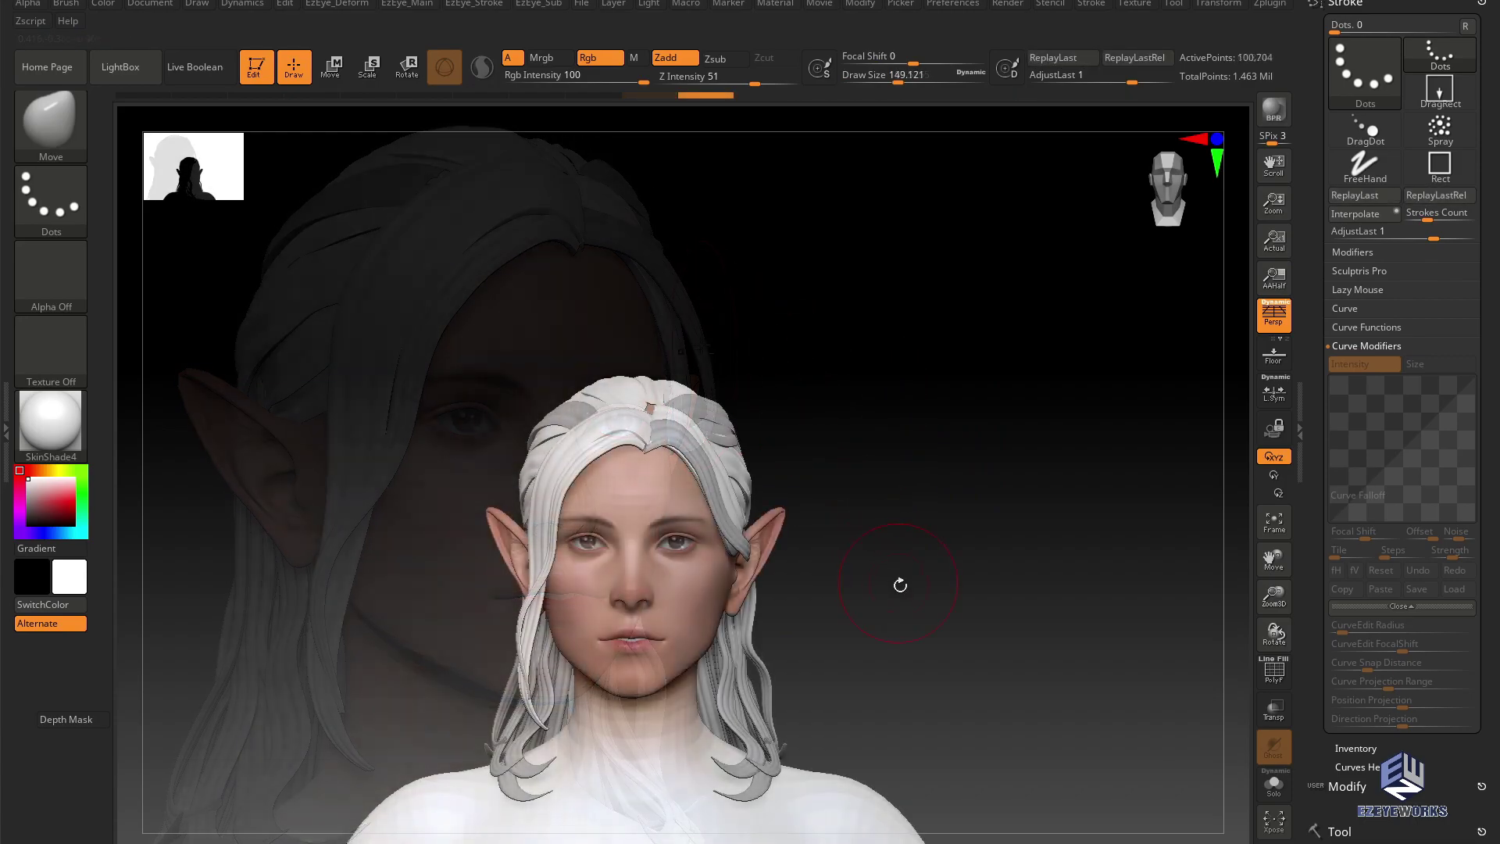
pyautogui.moveTo(898, 579); pyautogui.dragTo(900, 536)
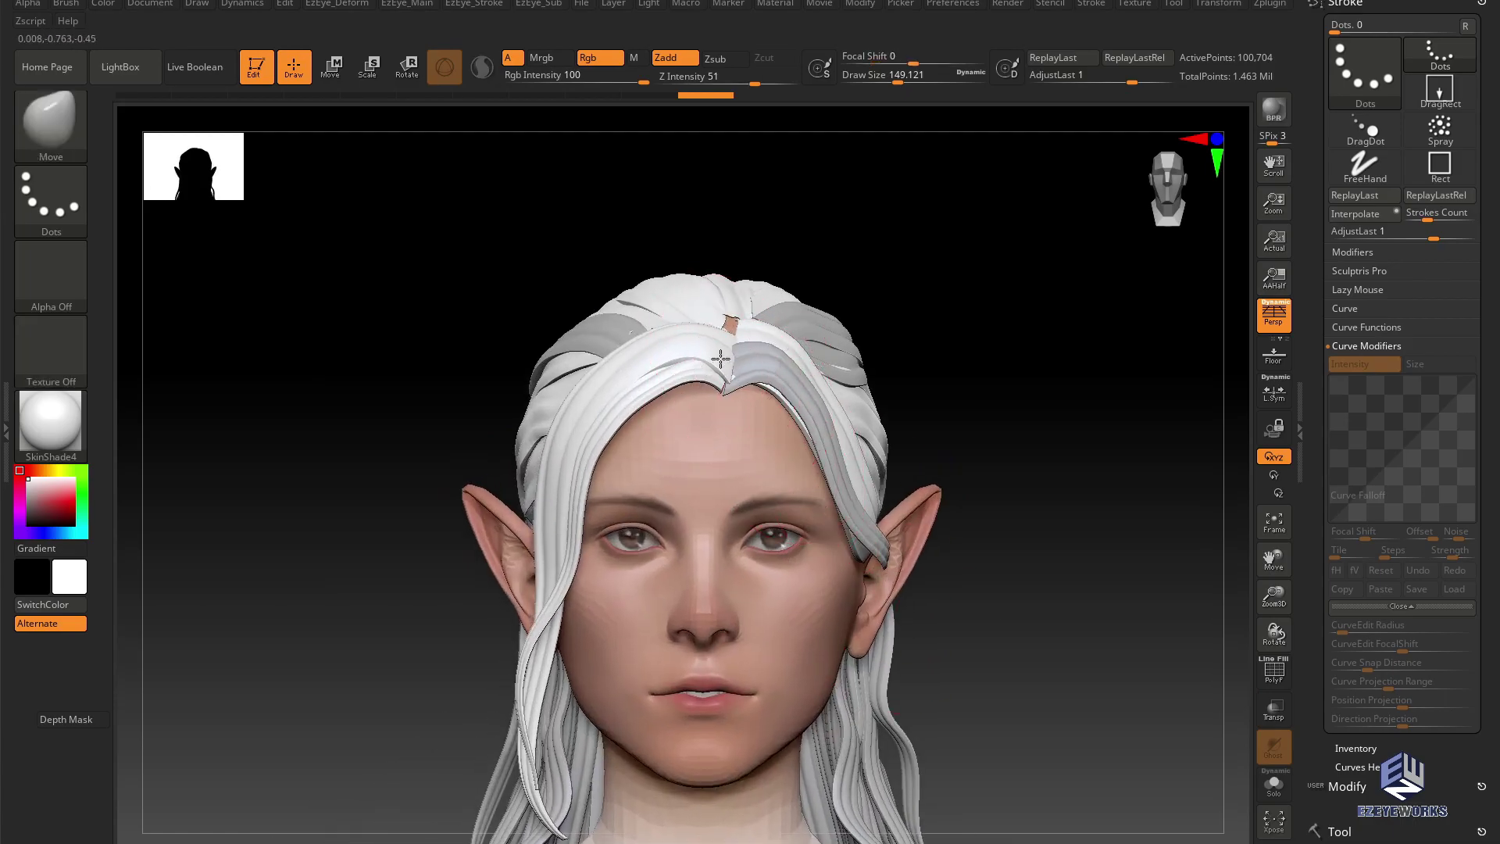
# - Insert a strand along the character's right front lock, split the masked points into a separate subtool, and show polyframes
pyautogui.keyDown('alt'); pyautogui.click(721, 359); pyautogui.keyUp('alt')
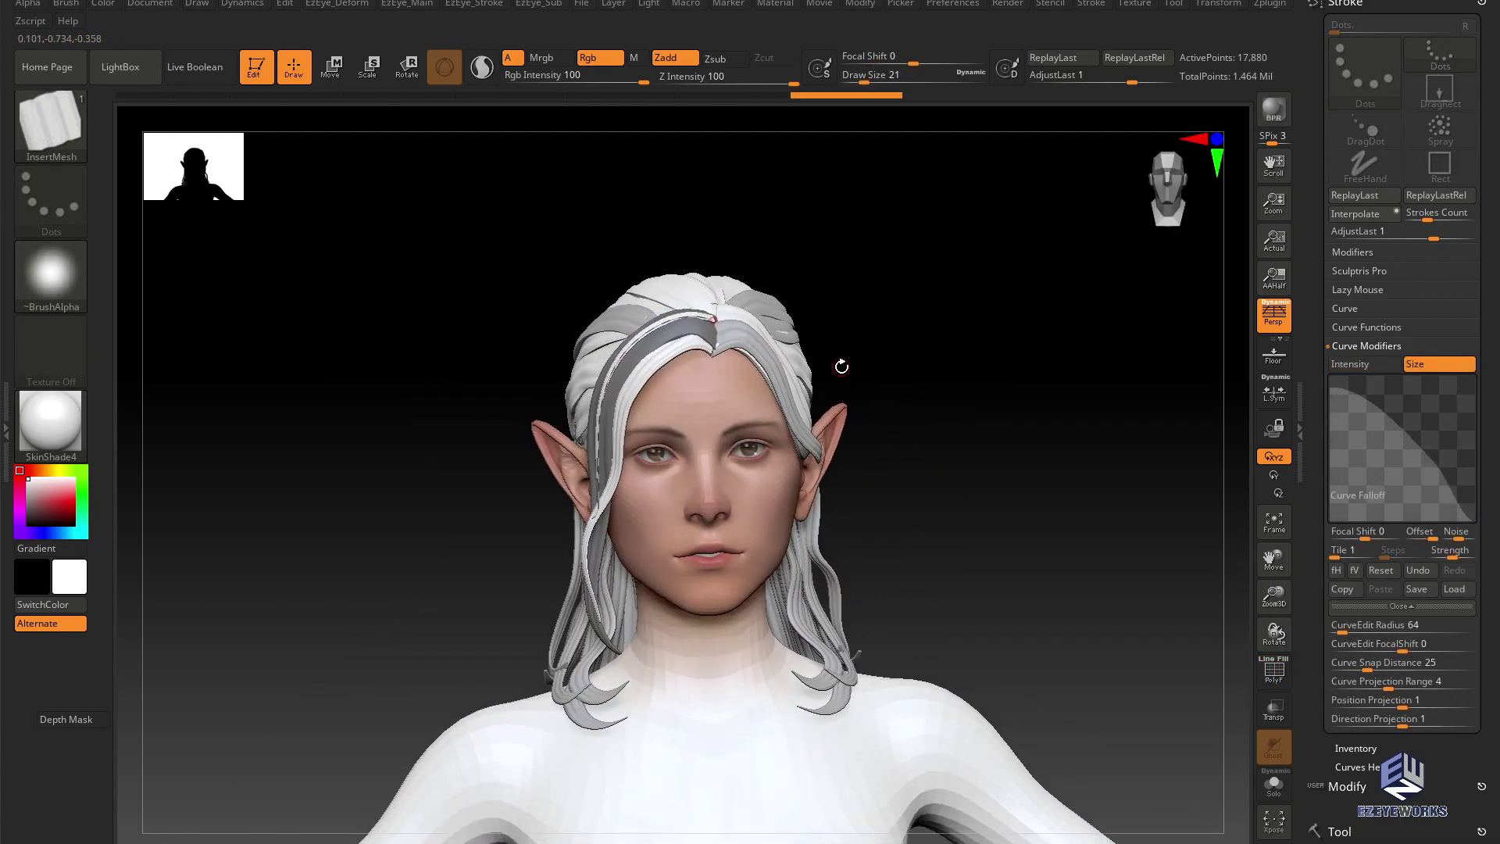
pyautogui.keyDown('alt'); pyautogui.moveTo(940, 364); pyautogui.dragTo(951, 443); pyautogui.keyUp('alt')
pyautogui.press('4')
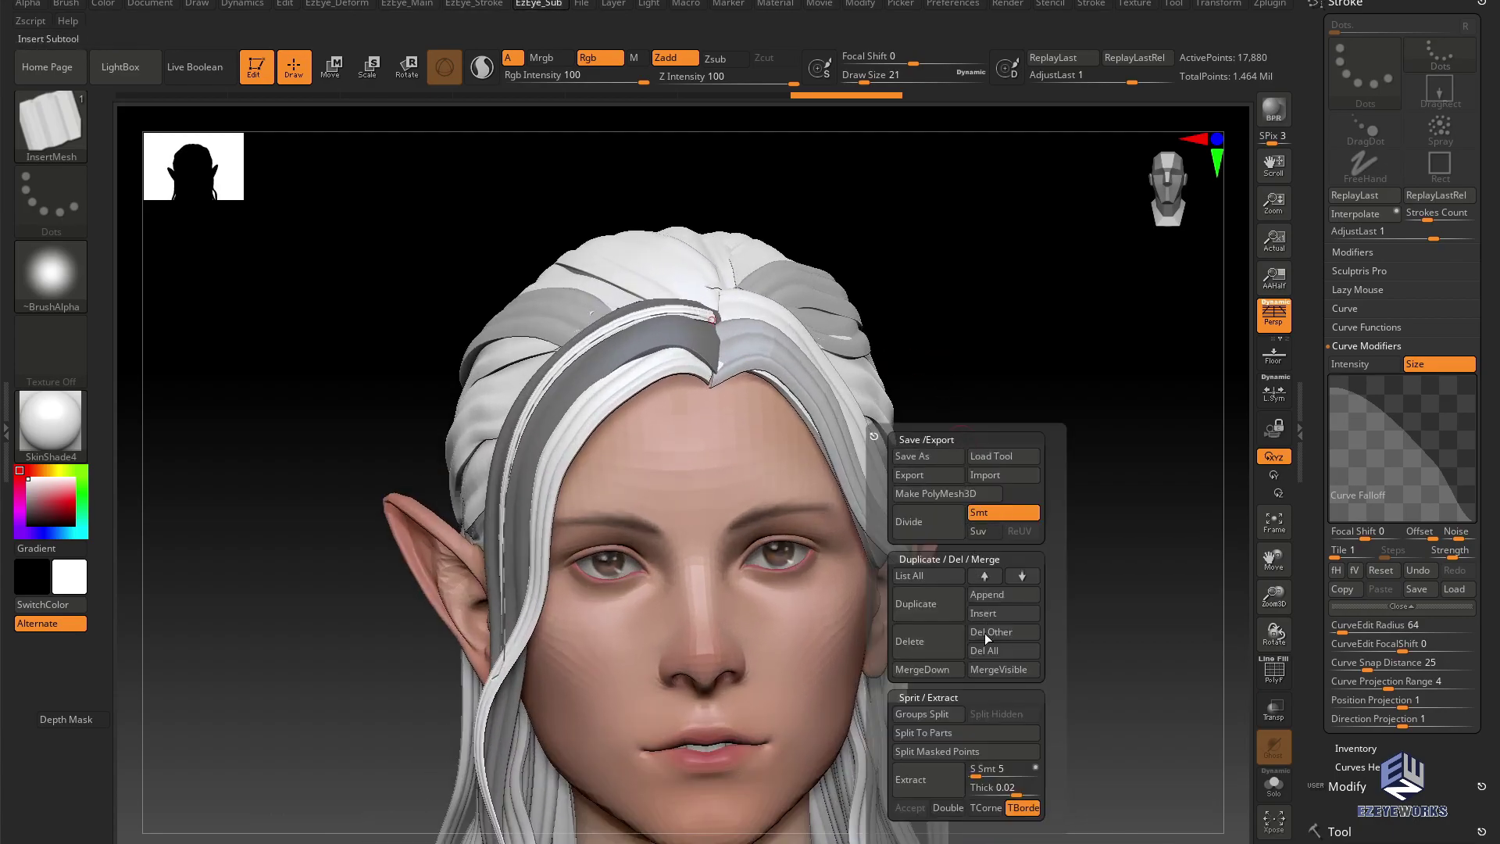
pyautogui.click(933, 748)
pyautogui.press('space')
pyautogui.click(675, 335)
pyautogui.hotkey('shift', 'f')
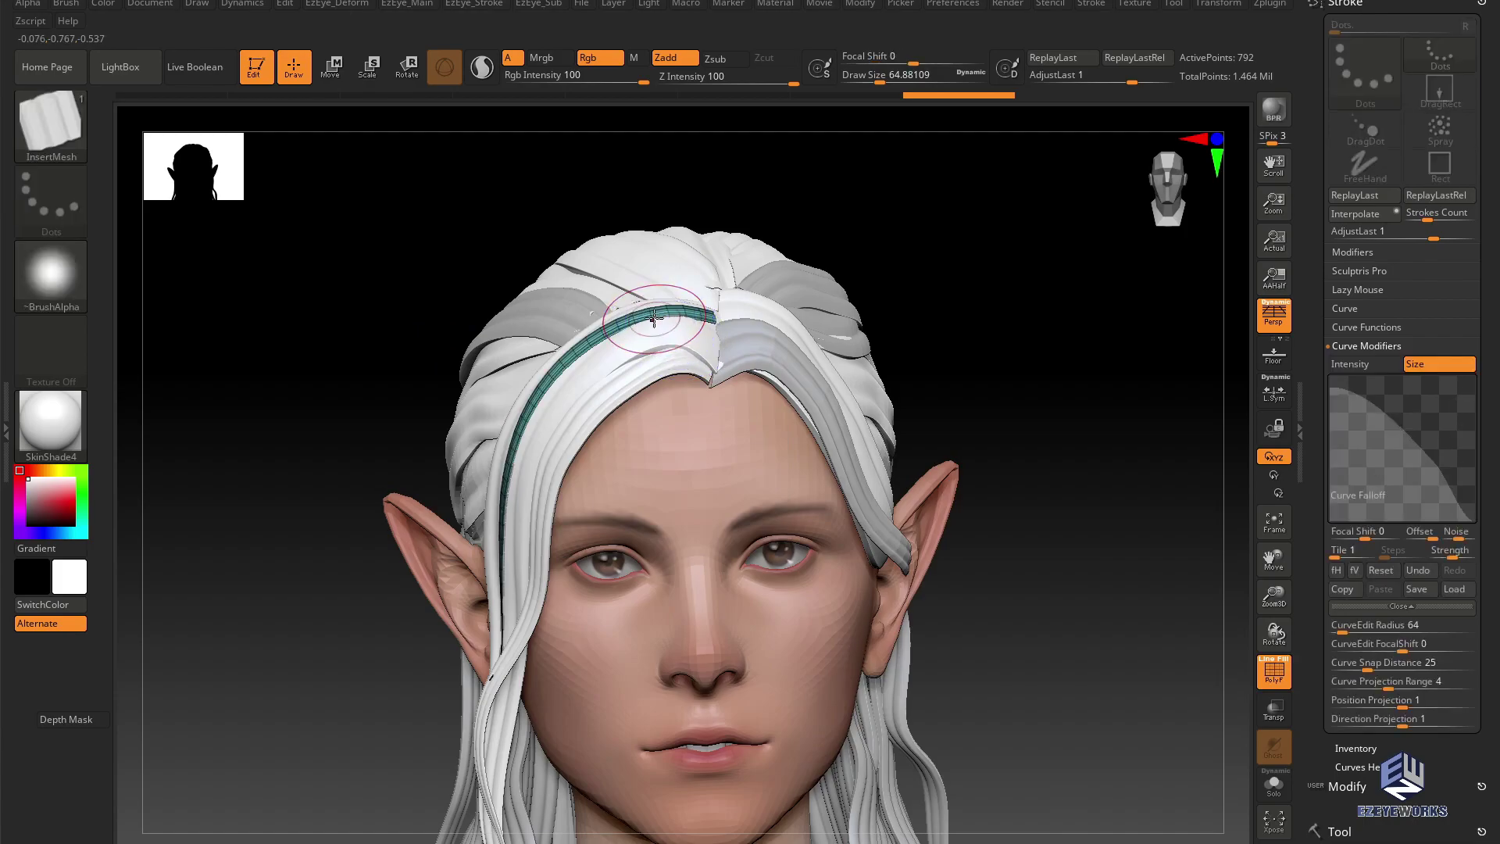
# - Shape the teal strand's root and upper arc to follow the parting with the Move brush, starting at draw size 129
pyautogui.moveTo(410, 213); pyautogui.dragTo(617, 302)
pyautogui.press(']')
pyautogui.press('b')
pyautogui.press('m')
pyautogui.press('v')
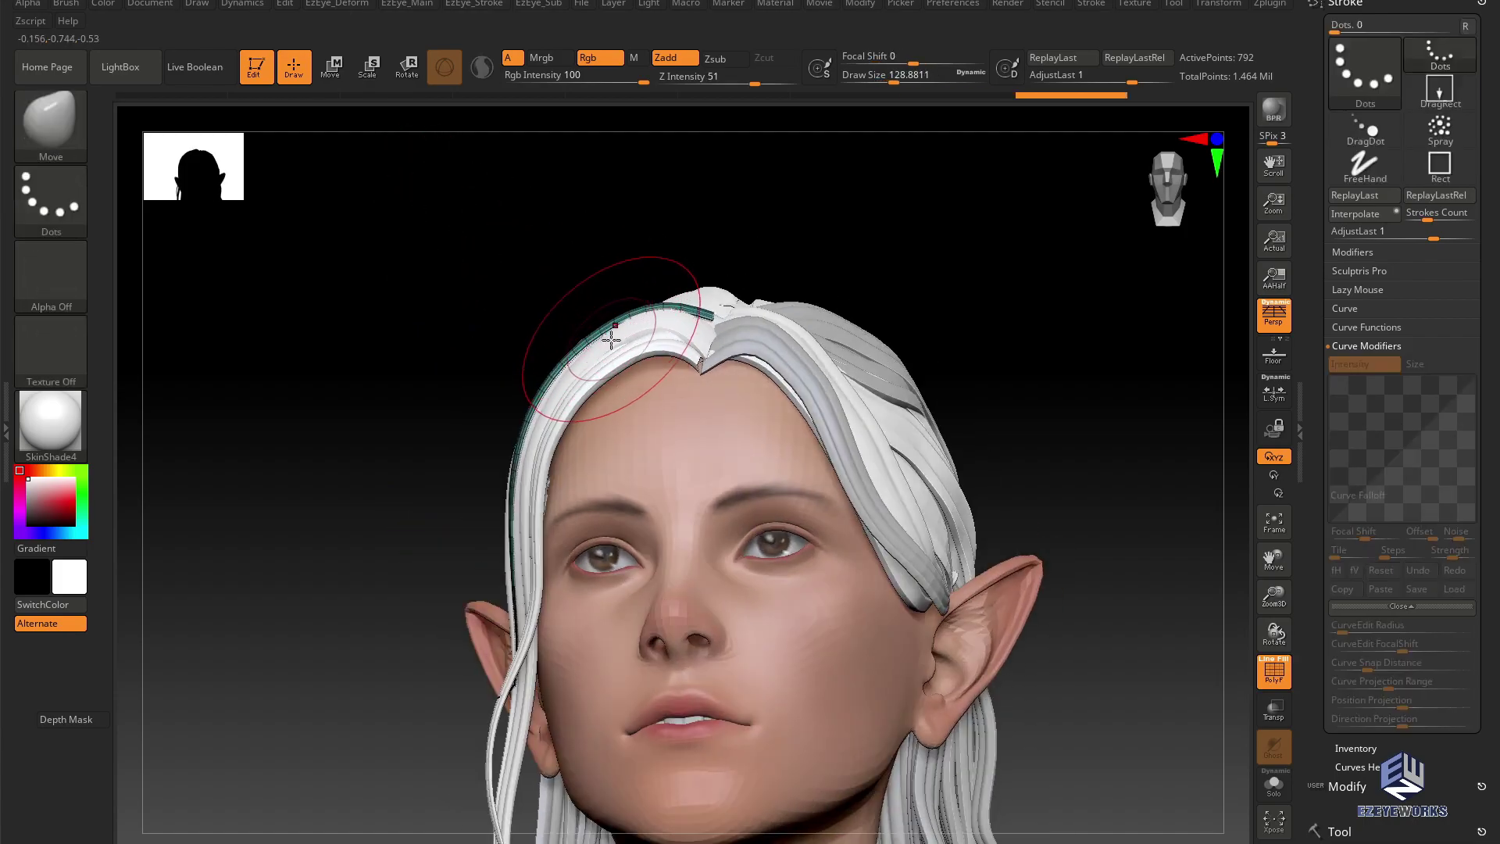
pyautogui.moveTo(598, 323); pyautogui.dragTo(587, 341)
pyautogui.press('[')
pyautogui.moveTo(742, 332); pyautogui.dragTo(734, 348)
pyautogui.moveTo(516, 238)
pyautogui.mouseDown()
pyautogui.moveTo(582, 289)
pyautogui.moveTo(586, 332)
pyautogui.mouseUp()
pyautogui.press('[')
pyautogui.moveTo(687, 305)
pyautogui.mouseDown()
pyautogui.moveTo(736, 340)
pyautogui.moveTo(712, 332)
pyautogui.mouseUp()
# - Curve the teal strand's upper side over the right front lock with the Move brush at draw sizes 105 and 117
pyautogui.press('[')
pyautogui.press('[')
pyautogui.moveTo(461, 280); pyautogui.dragTo(469, 233)
pyautogui.moveTo(537, 370); pyautogui.dragTo(546, 378)
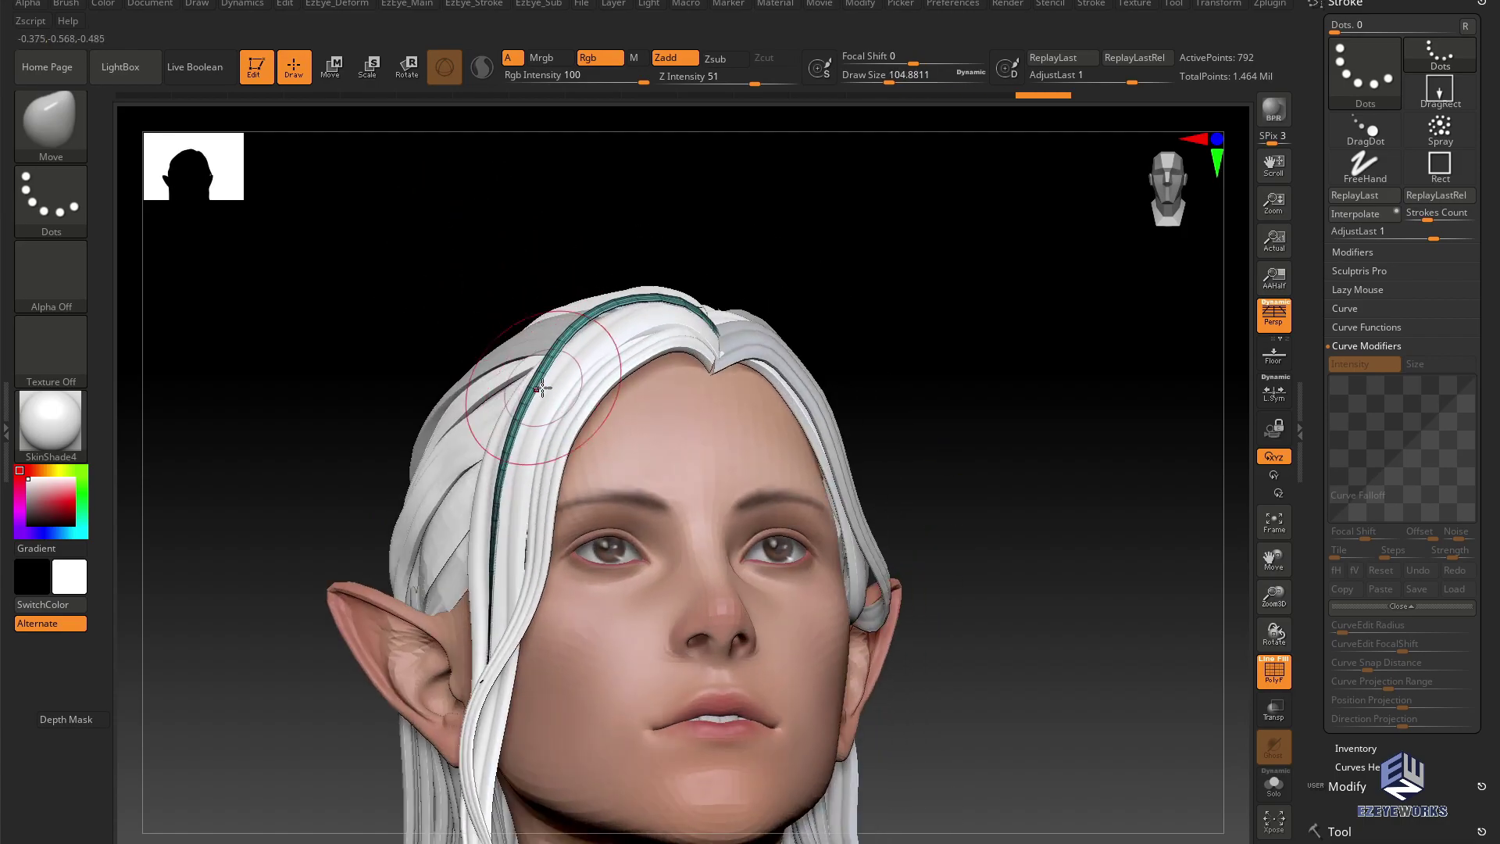
pyautogui.press(']')
pyautogui.moveTo(458, 342)
pyautogui.mouseDown()
pyautogui.moveTo(546, 341)
pyautogui.moveTo(552, 355)
pyautogui.mouseUp()
pyautogui.press(']')
pyautogui.press(']')
pyautogui.press(']')
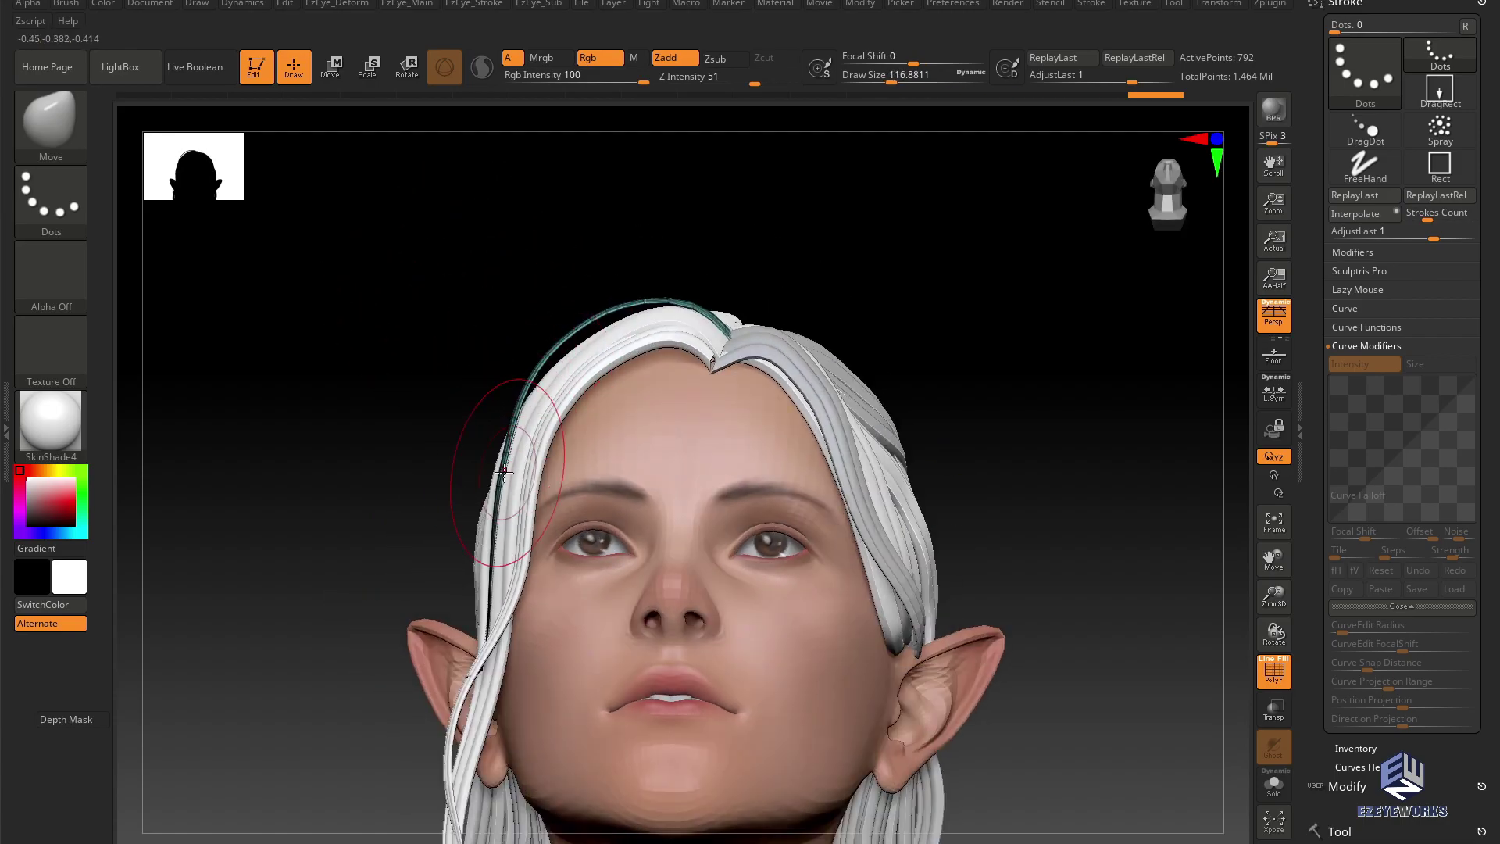
pyautogui.moveTo(511, 450); pyautogui.dragTo(504, 448)
pyautogui.moveTo(492, 531); pyautogui.dragTo(486, 535)
# - Bend the teal strand's lower end along the right front lock beside the cheek with the Move brush at draw size 93
pyautogui.moveTo(375, 506); pyautogui.dragTo(489, 546)
pyautogui.press('[')
pyautogui.press('[')
pyautogui.moveTo(519, 688)
pyautogui.mouseDown()
pyautogui.moveTo(523, 727)
pyautogui.moveTo(508, 734)
pyautogui.moveTo(503, 686)
pyautogui.mouseUp()
pyautogui.press('[')
pyautogui.press('[')
pyautogui.press('[')
pyautogui.press('[')
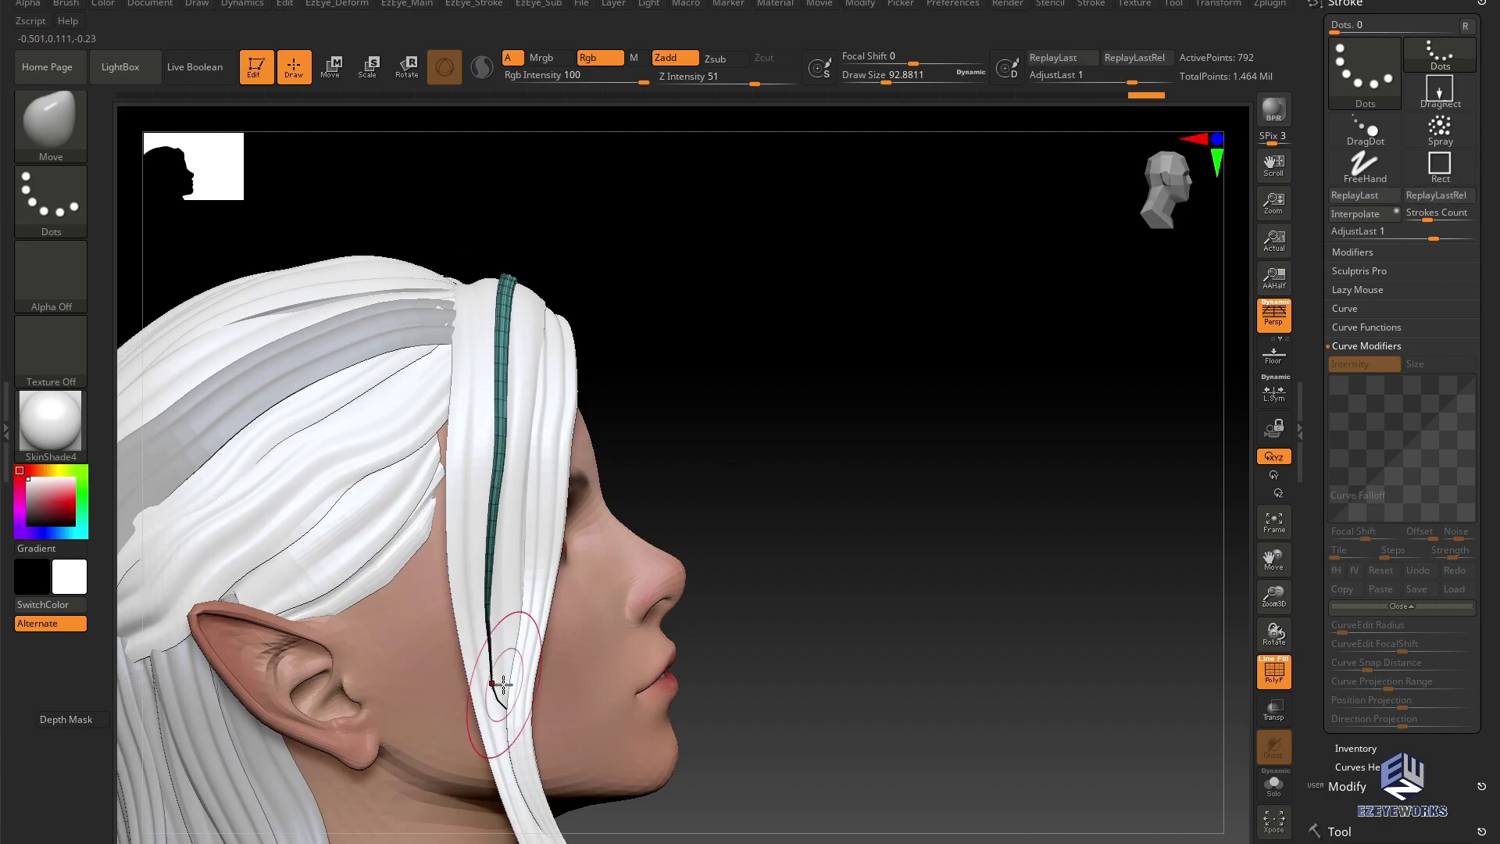
pyautogui.moveTo(489, 619)
pyautogui.mouseDown()
pyautogui.moveTo(473, 625)
pyautogui.moveTo(481, 703)
pyautogui.mouseUp()
pyautogui.press('[')
pyautogui.press('[')
pyautogui.moveTo(715, 699); pyautogui.dragTo(673, 647)
pyautogui.moveTo(1082, 582); pyautogui.dragTo(989, 568)
pyautogui.moveTo(969, 511); pyautogui.dragTo(944, 469)
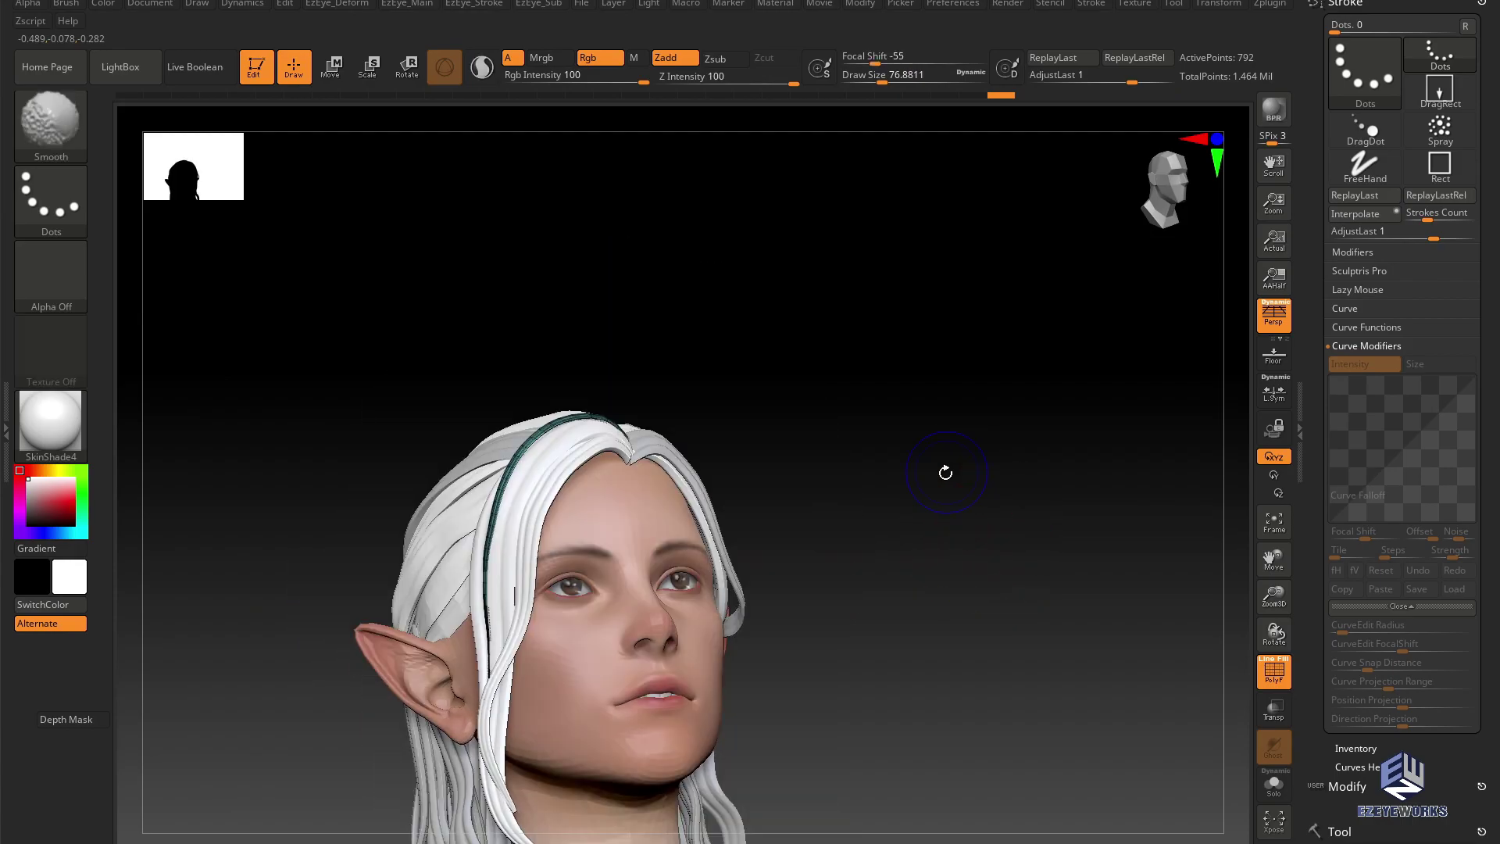
# - Insert a strand at draw size 55 behind the character's right front lock and split the masked points into a separate subtool
pyautogui.moveTo(917, 526)
pyautogui.mouseDown()
pyautogui.moveTo(887, 578)
pyautogui.moveTo(914, 602)
pyautogui.moveTo(898, 597)
pyautogui.mouseUp()
pyautogui.press('space')
pyautogui.moveTo(629, 435); pyautogui.dragTo(654, 431)
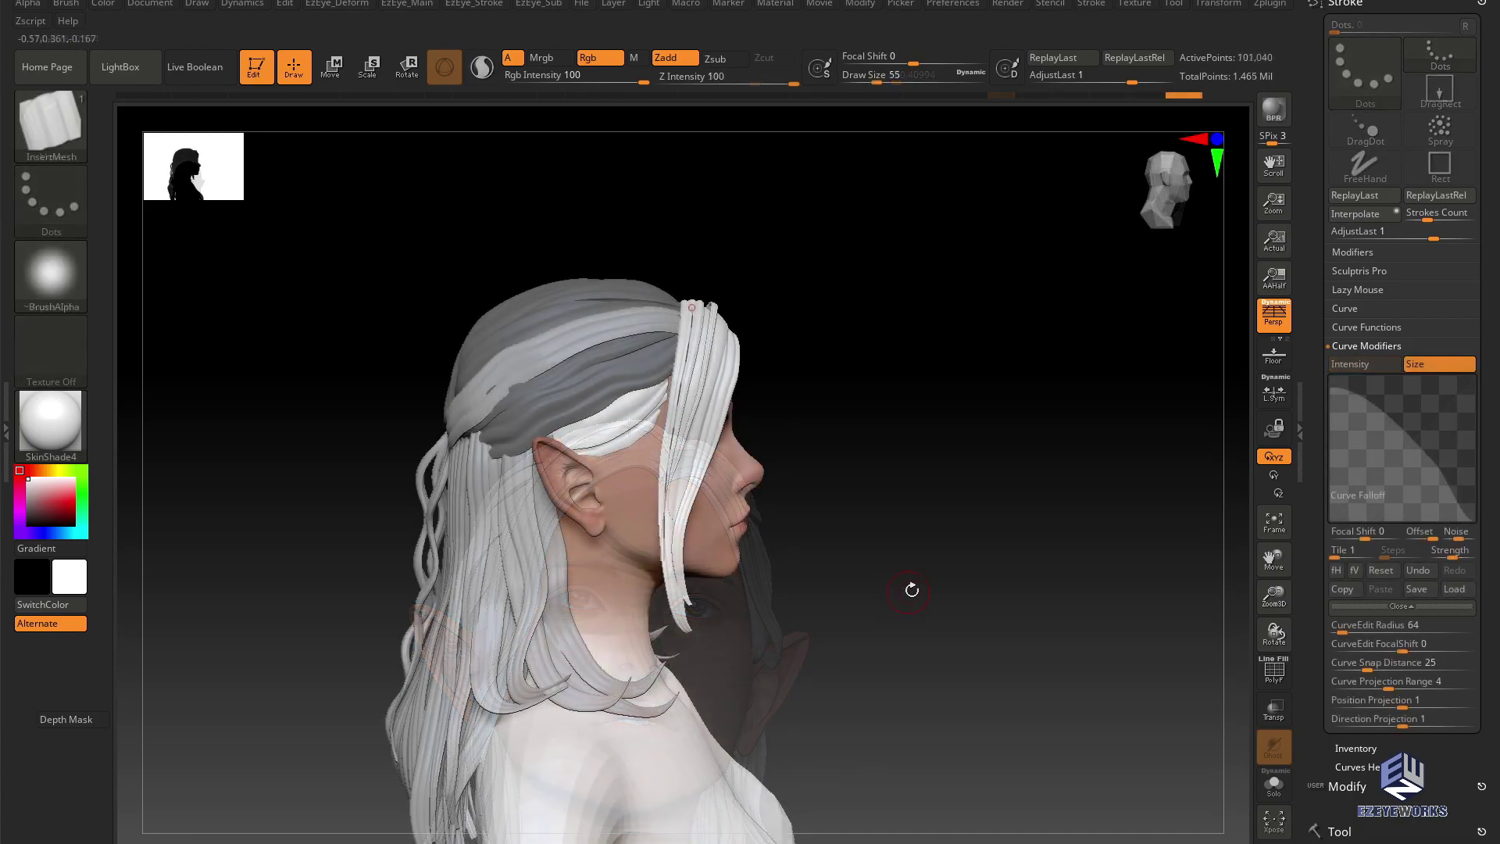
pyautogui.hotkey('shift', 'f')
pyautogui.press('n')
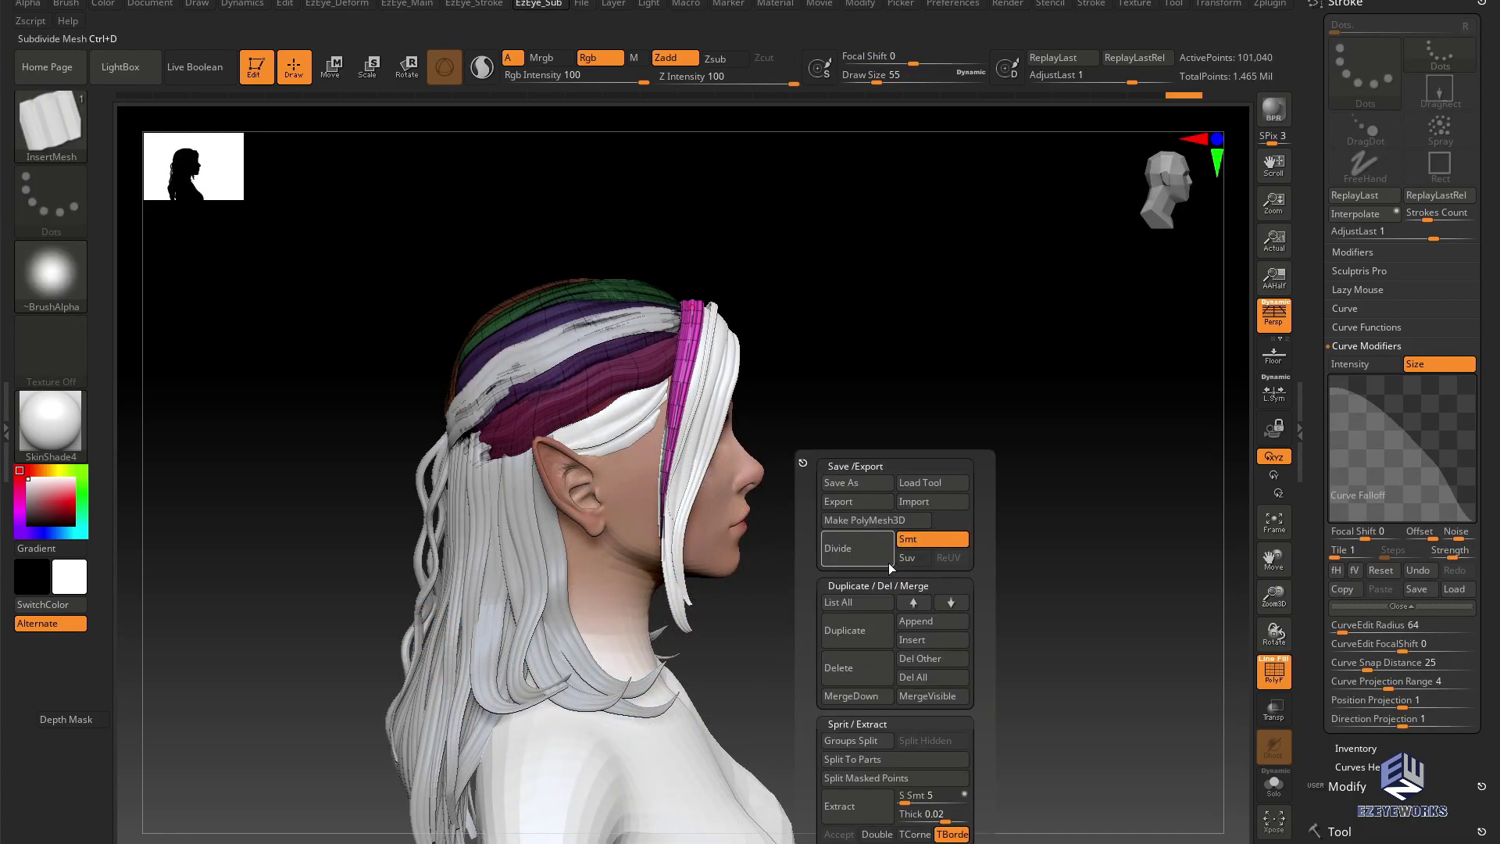
pyautogui.click(859, 781)
# - Bow the new strand out between the right front lock and the ear with the Move brush at draw size 262
pyautogui.press('b')
pyautogui.press('m')
pyautogui.press('v')
pyautogui.press('space')
pyautogui.moveTo(670, 451); pyautogui.dragTo(708, 451)
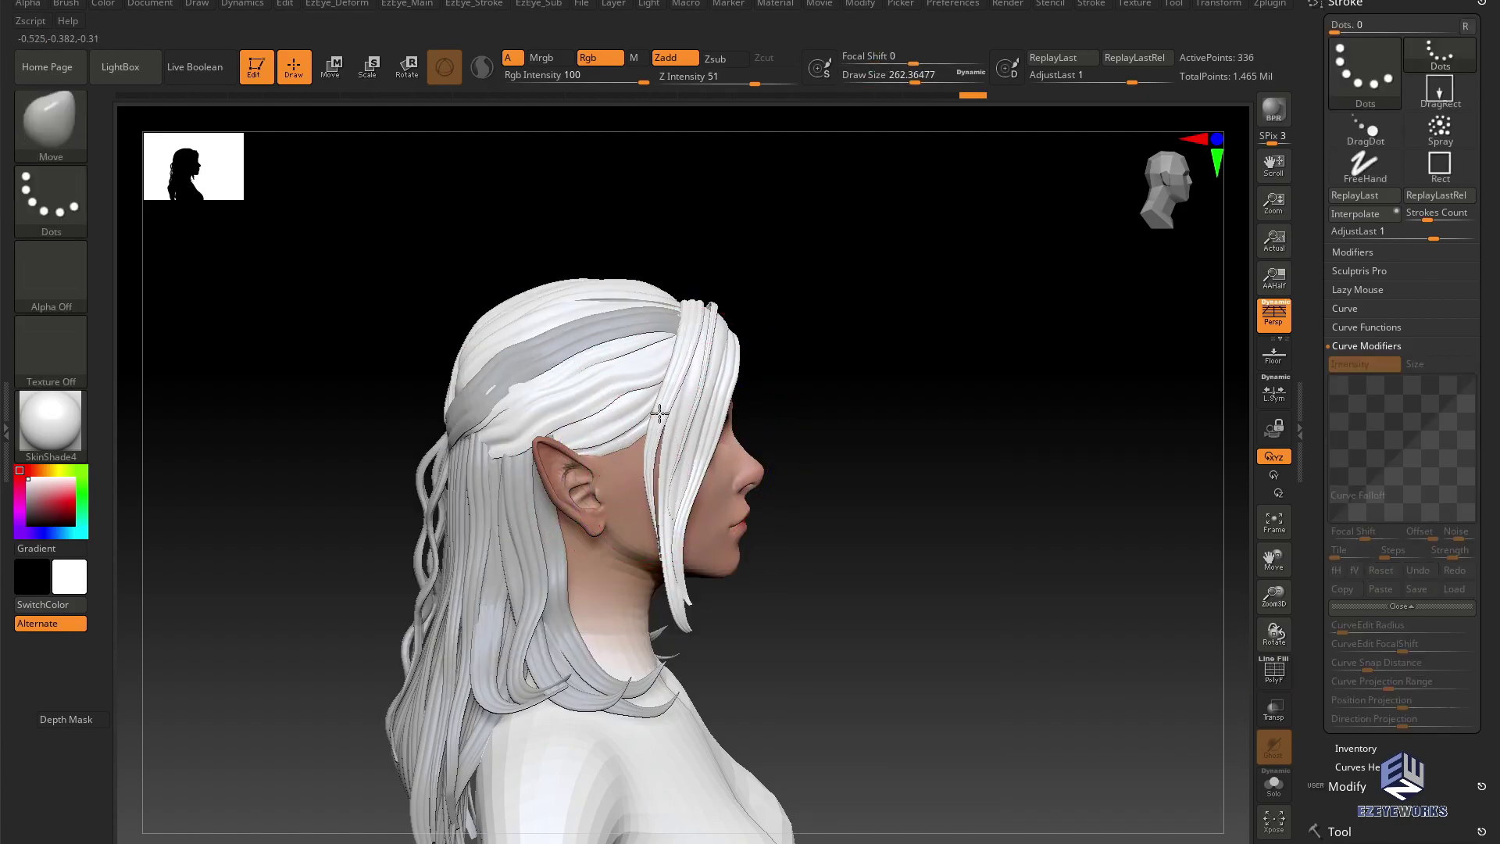
pyautogui.moveTo(646, 495); pyautogui.dragTo(643, 497)
pyautogui.moveTo(547, 516); pyautogui.dragTo(613, 383, button='right')
pyautogui.moveTo(671, 393); pyautogui.dragTo(627, 404)
pyautogui.press('space')
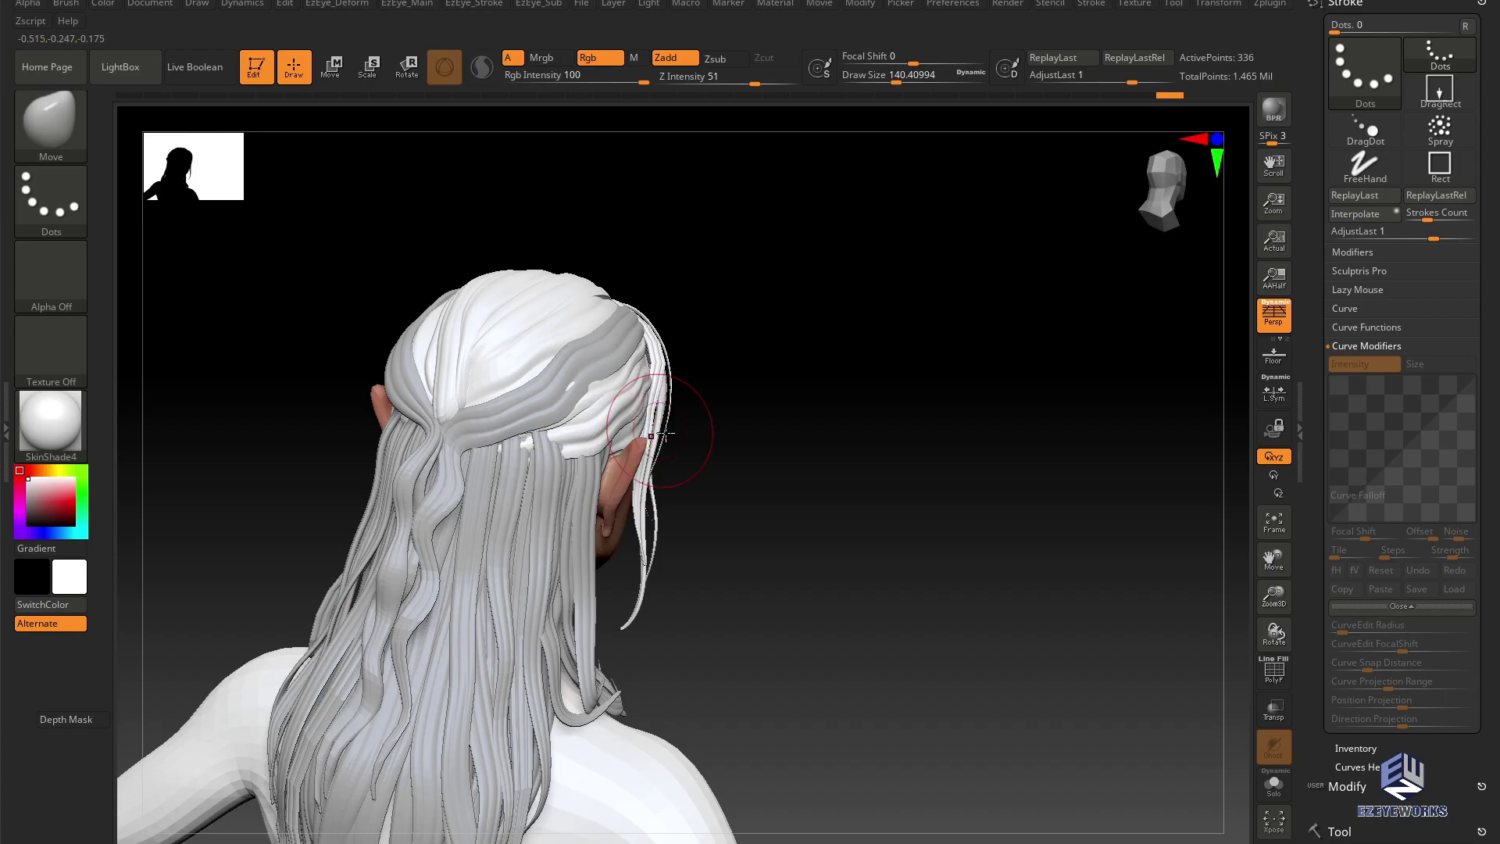
# - Subdivide the new right side strand twice and adjust its lower length with the Move brush at draw sizes 140 and 80
pyautogui.hotkey('ctrl', 'd')
pyautogui.hotkey('ctrl', 'd')
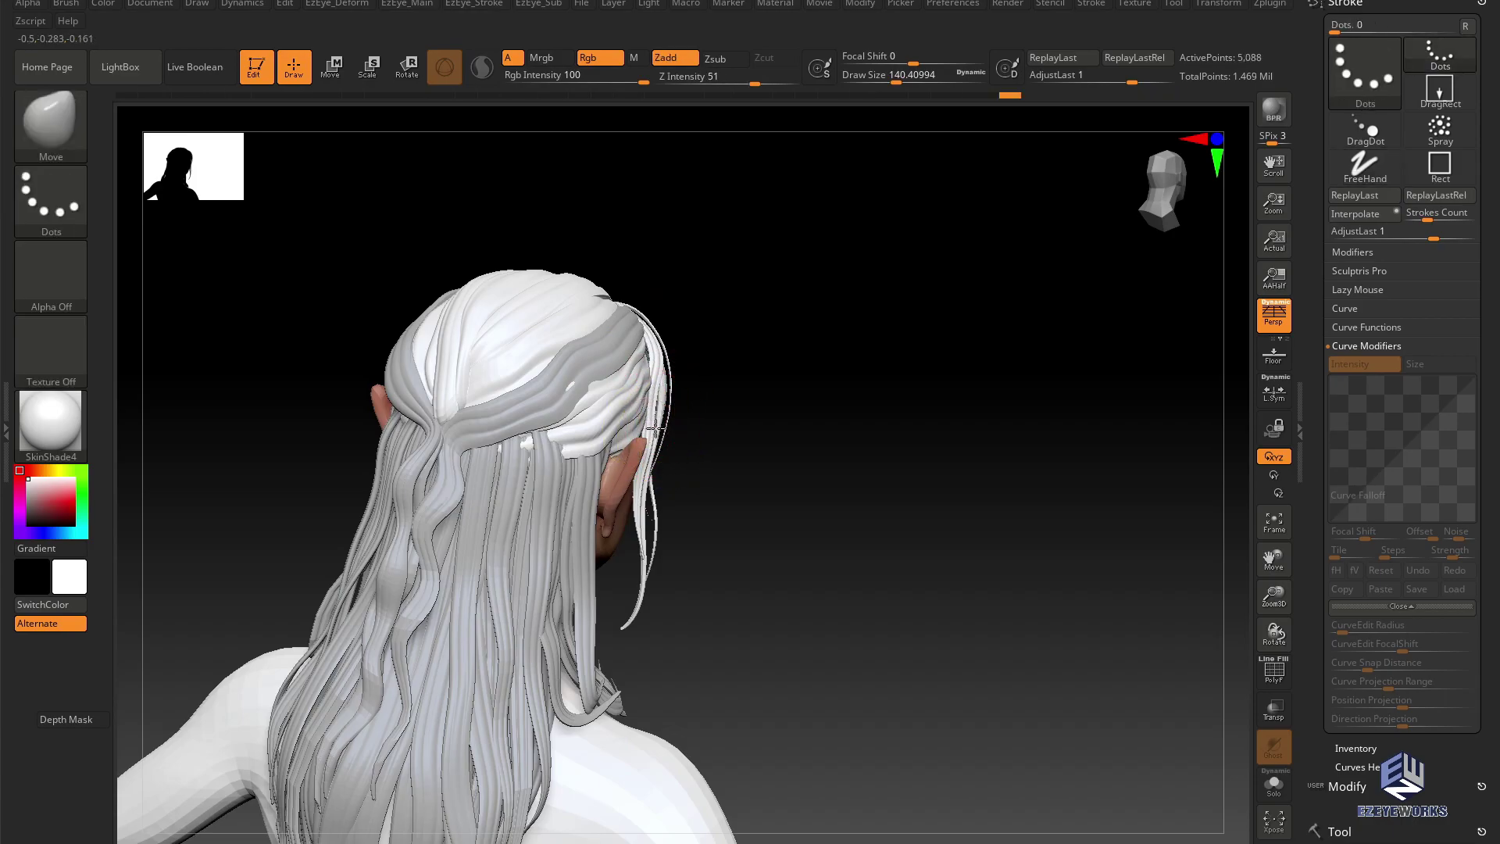
pyautogui.moveTo(763, 472); pyautogui.dragTo(643, 463, button='right')
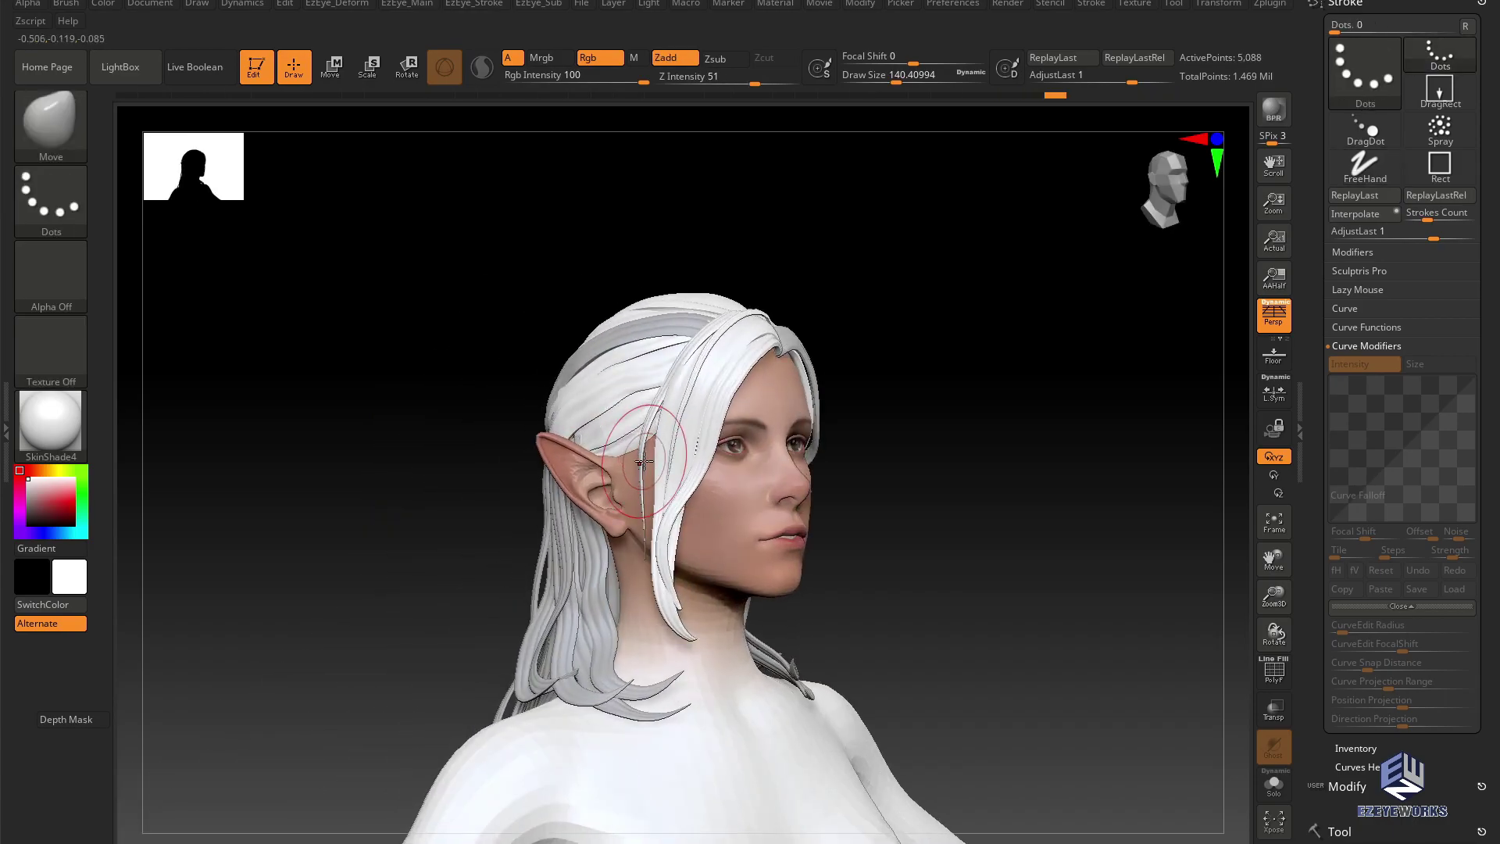
pyautogui.moveTo(500, 494); pyautogui.dragTo(629, 544, button='right')
pyautogui.press('space')
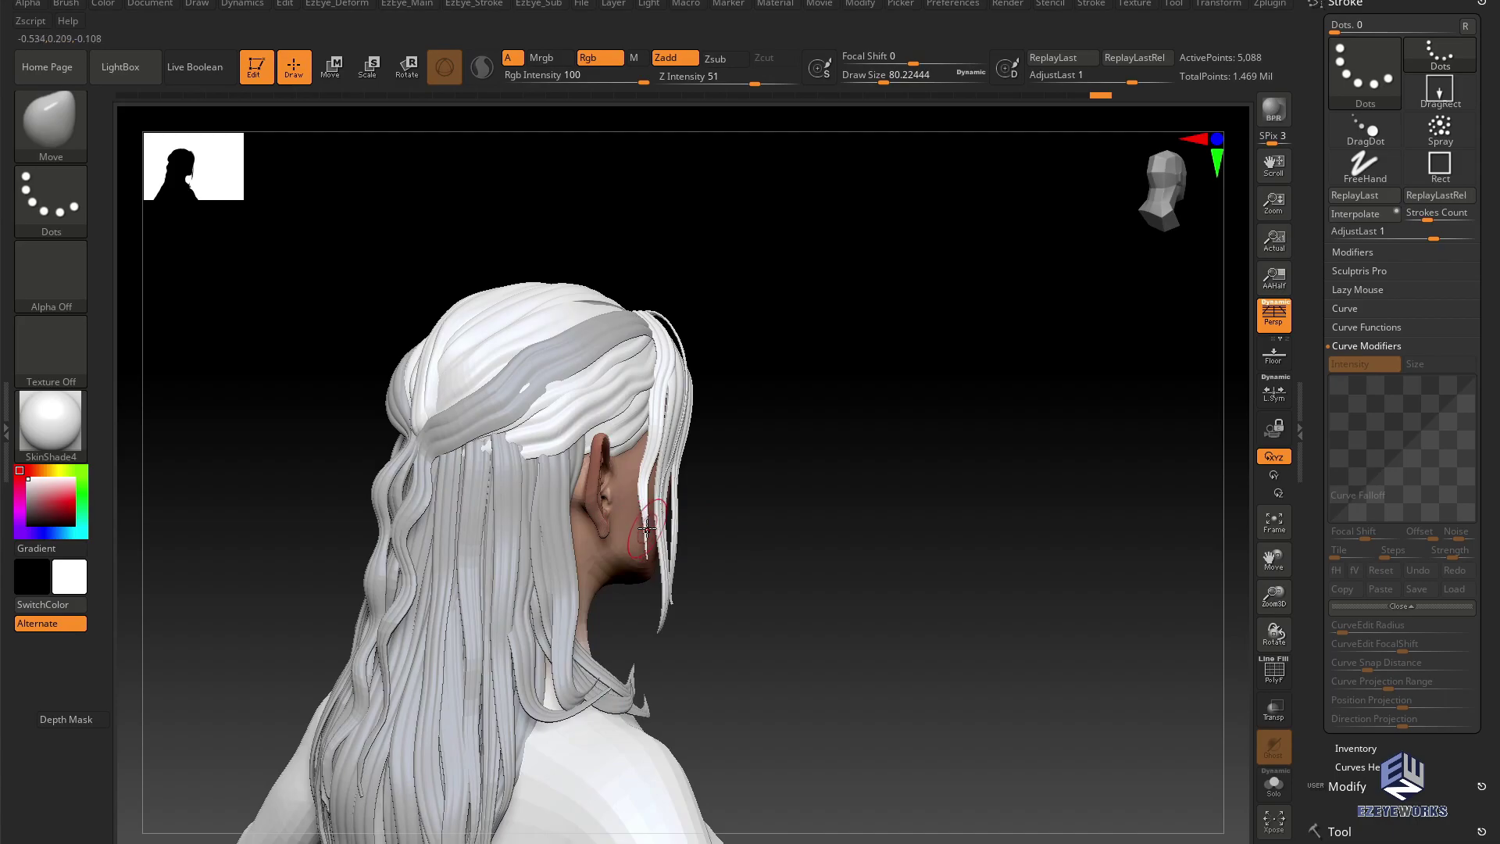
pyautogui.moveTo(829, 538); pyautogui.dragTo(825, 518, button='right')
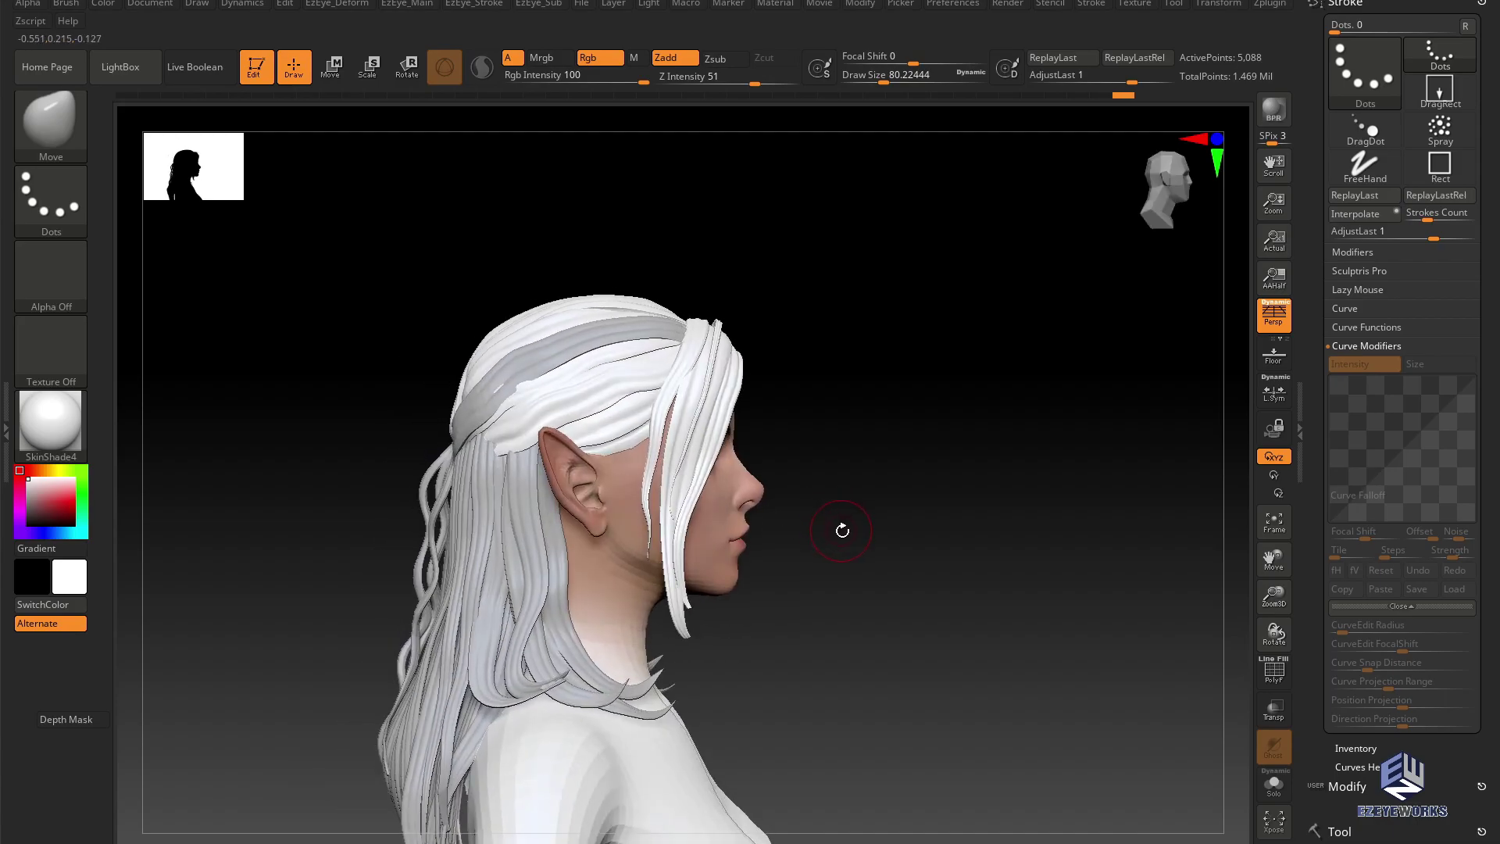
# - Inflate the new right side strand by 1
pyautogui.press('1')
pyautogui.click(849, 665)
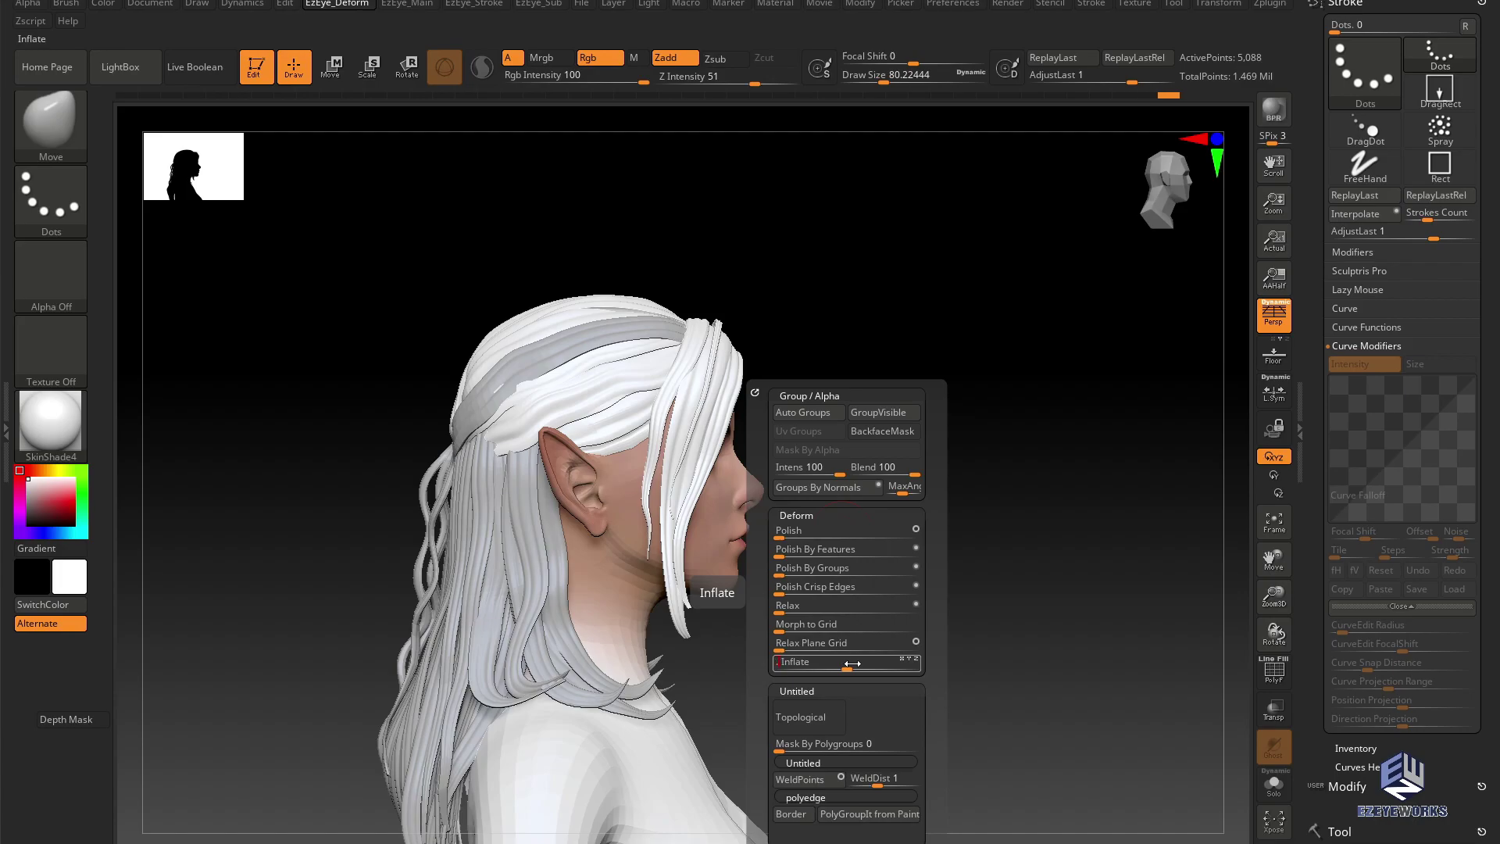
pyautogui.write('1')
pyautogui.press('Return')
# - Adjust the new right side strand between the front lock and the ear with the Move brush at draw size 172
pyautogui.moveTo(831, 664)
pyautogui.mouseDown(button='right')
pyautogui.moveTo(804, 659)
pyautogui.moveTo(896, 661)
pyautogui.moveTo(804, 619)
pyautogui.mouseUp(button='right')
pyautogui.press('space')
pyautogui.moveTo(662, 537); pyautogui.dragTo(685, 538)
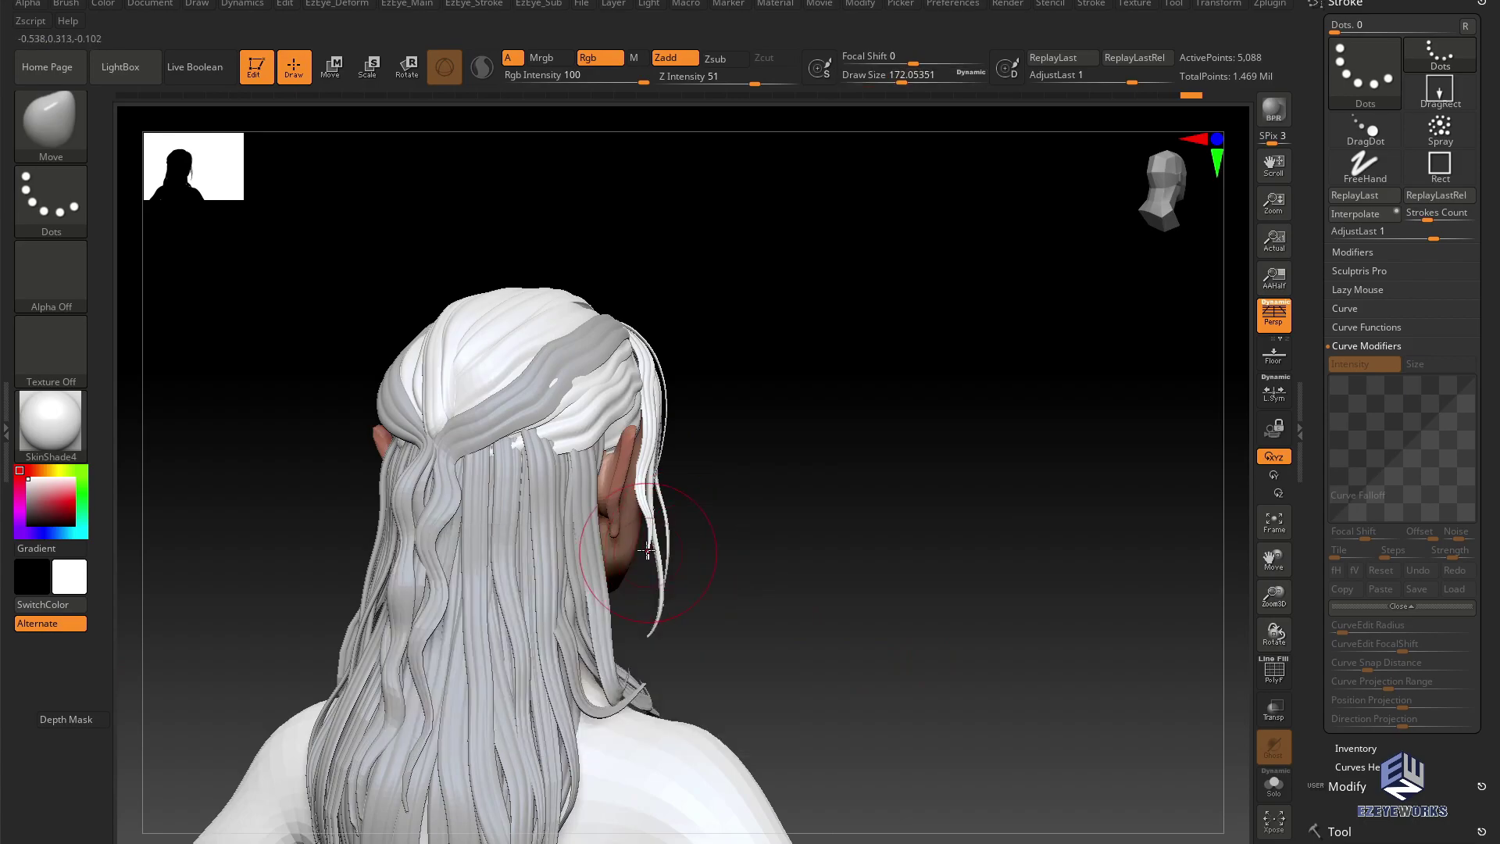
pyautogui.moveTo(756, 596); pyautogui.dragTo(672, 523, button='right')
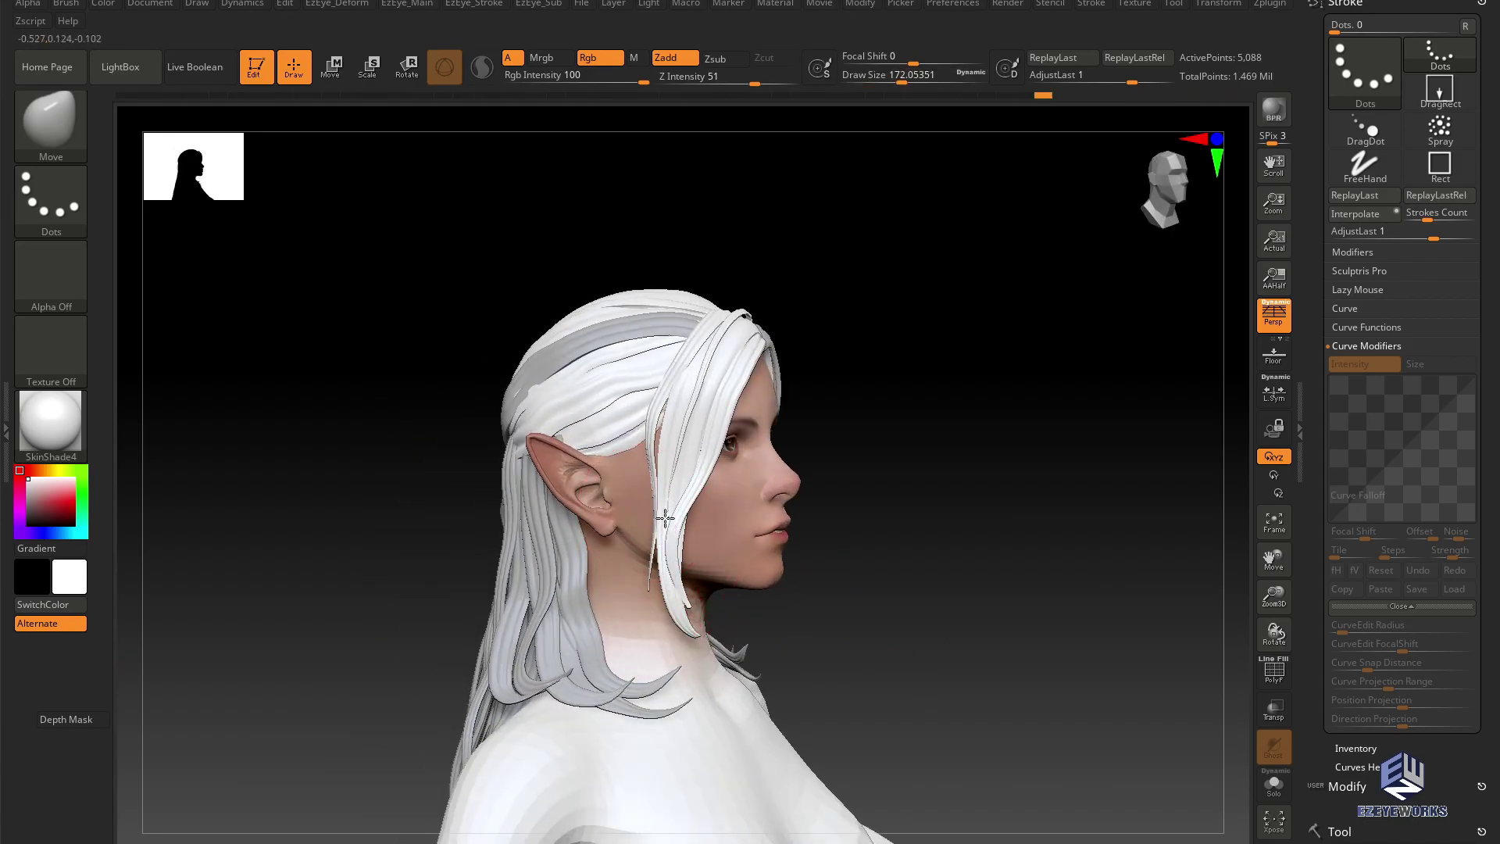
pyautogui.moveTo(664, 414); pyautogui.dragTo(679, 373)
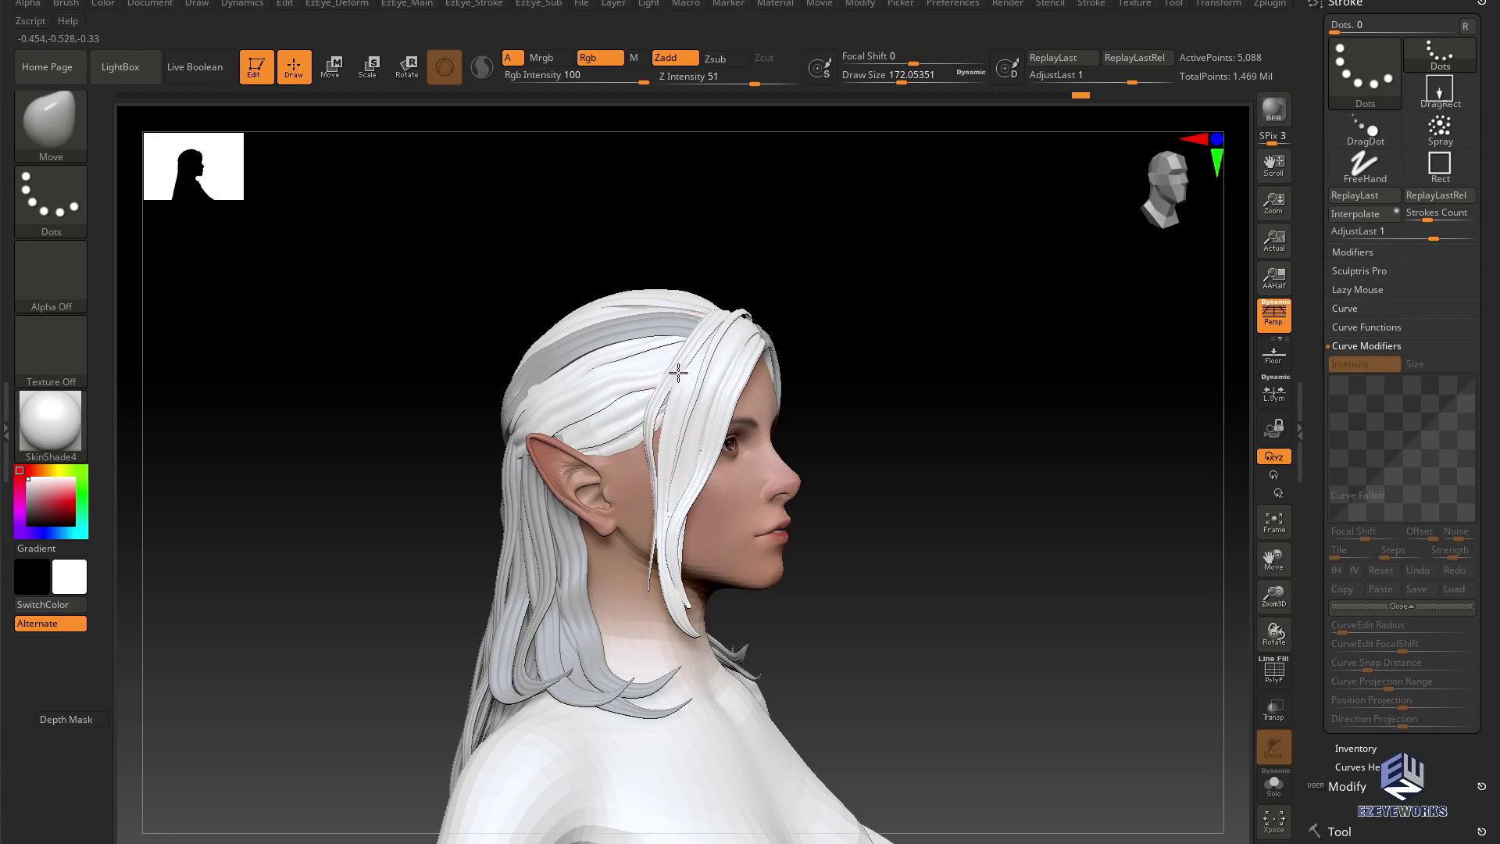
pyautogui.hotkey('shift', 'f')
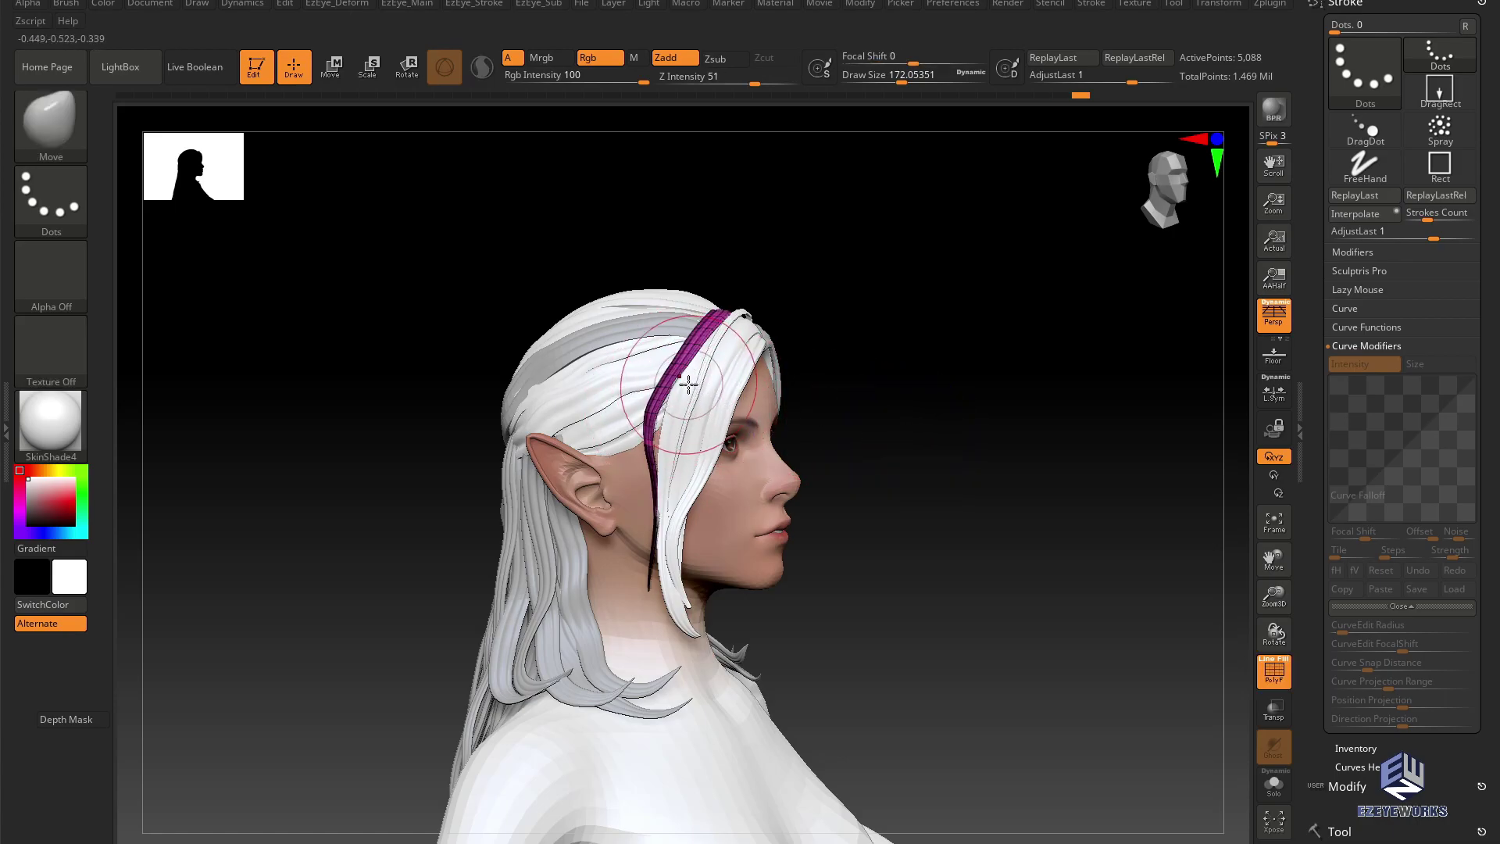
pyautogui.hotkey('shift', 'f')
pyautogui.moveTo(954, 495); pyautogui.dragTo(877, 419)
pyautogui.keyDown('alt'); pyautogui.click(680, 374); pyautogui.keyUp('alt')
pyautogui.moveTo(674, 379); pyautogui.dragTo(661, 386)
# - Select the swept-back right side strand and its attached back braids and subdivide the mesh twice
pyautogui.moveTo(367, 440)
pyautogui.mouseDown()
pyautogui.moveTo(415, 542)
pyautogui.moveTo(336, 534)
pyautogui.moveTo(415, 546)
pyautogui.moveTo(445, 508)
pyautogui.moveTo(447, 546)
pyautogui.moveTo(400, 532)
pyautogui.mouseUp()
pyautogui.keyDown('alt'); pyautogui.click(576, 335); pyautogui.keyUp('alt')
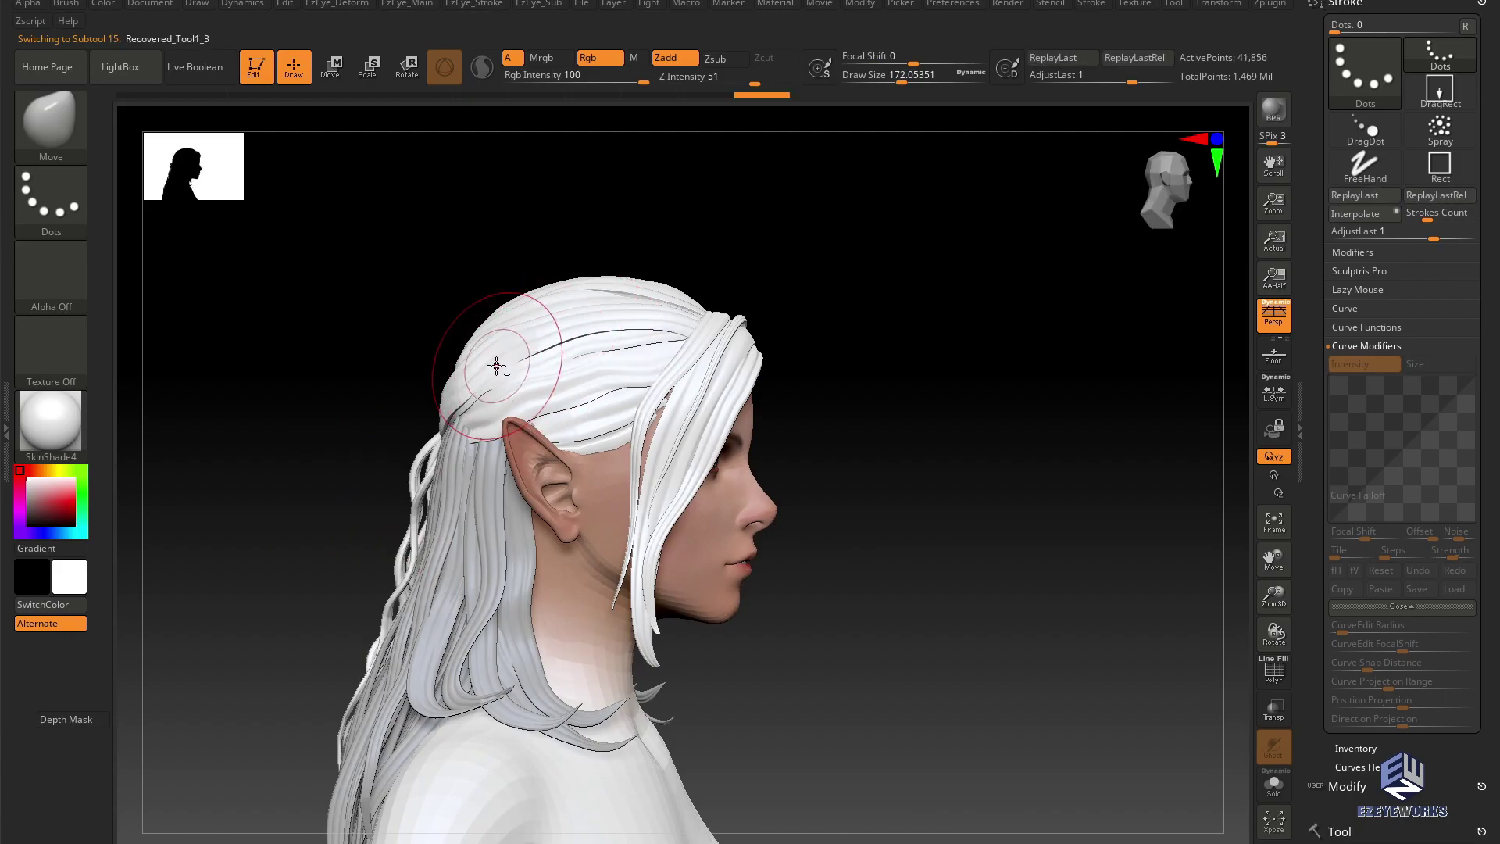
pyautogui.press('ctrl')
pyautogui.hotkey('shift', 'f')
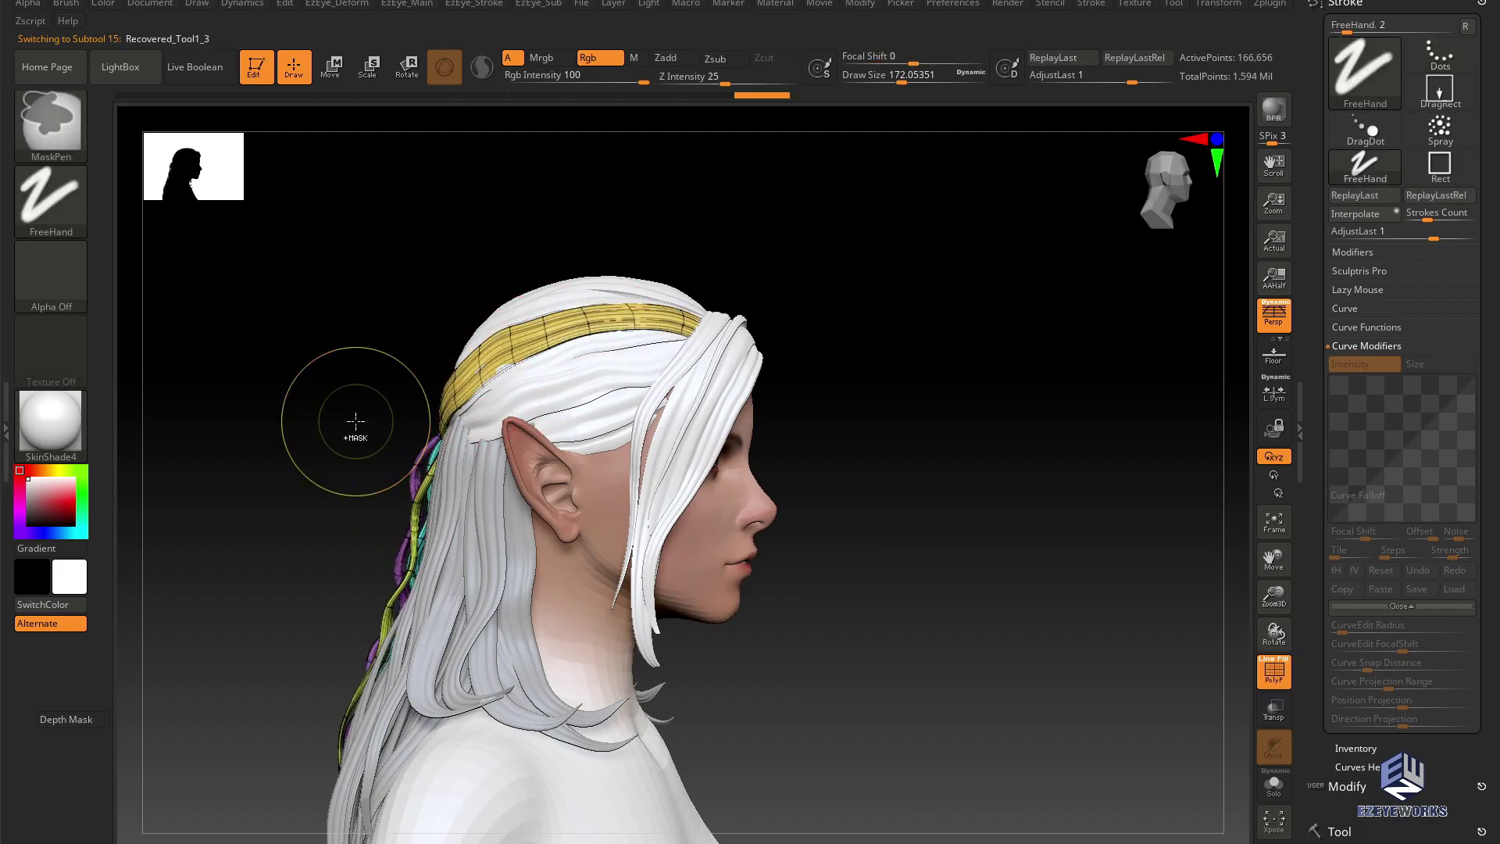
pyautogui.hotkey('shift', 'f')
pyautogui.hotkey('ctrl', 'd')
pyautogui.hotkey('ctrl', 'd')
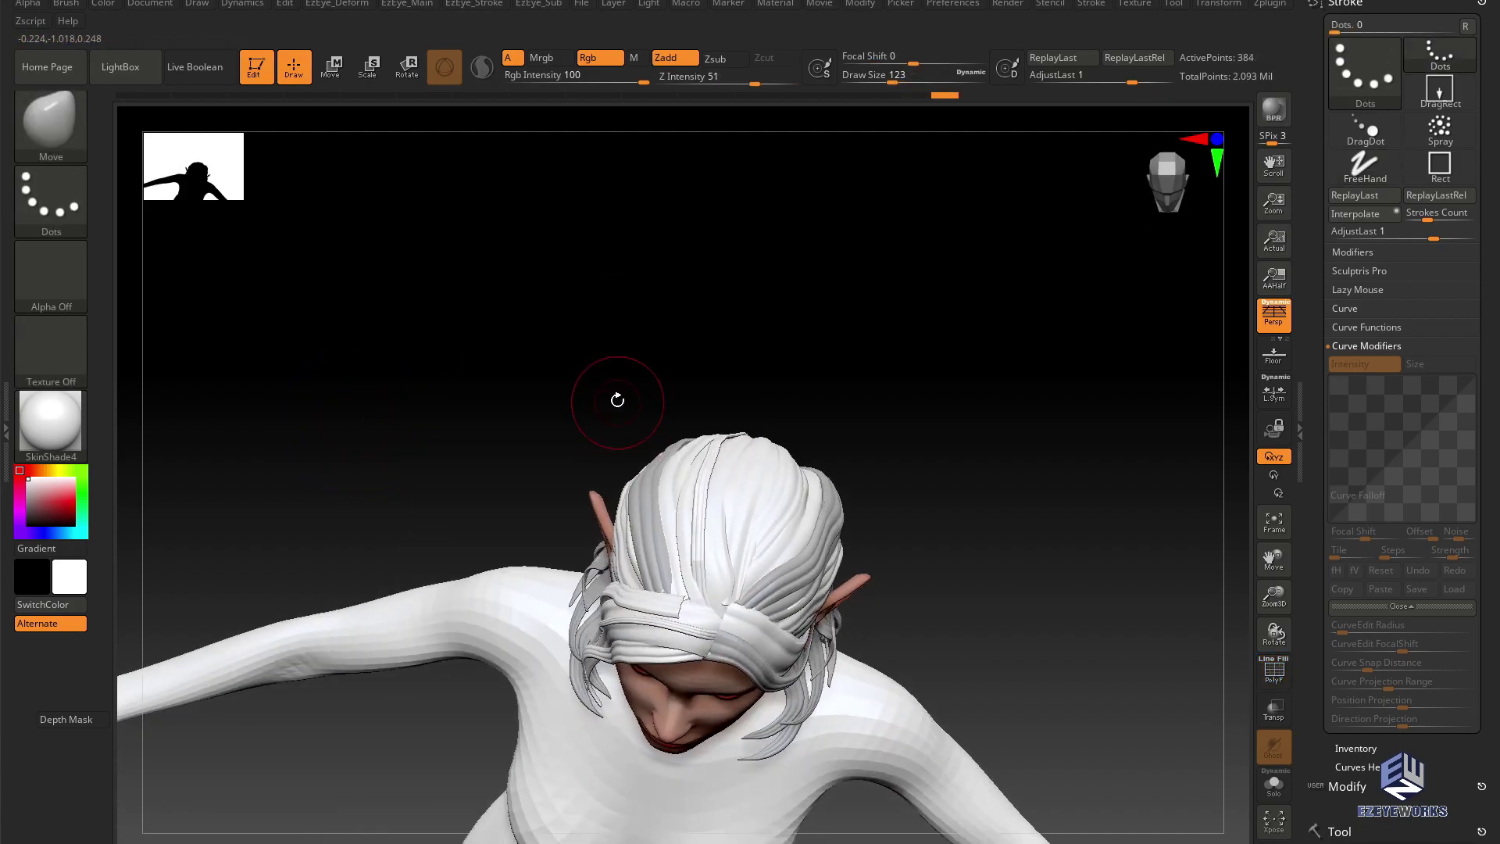
# - Subdivide the thin strand over the crown once and shape its arc with the Move brush at draw size 167
pyautogui.hotkey('ctrl', 'd')
pyautogui.moveTo(572, 389)
pyautogui.mouseDown()
pyautogui.moveTo(499, 315)
pyautogui.moveTo(546, 258)
pyautogui.moveTo(570, 358)
pyautogui.moveTo(655, 471)
pyautogui.moveTo(841, 487)
pyautogui.mouseUp()
pyautogui.press('space')
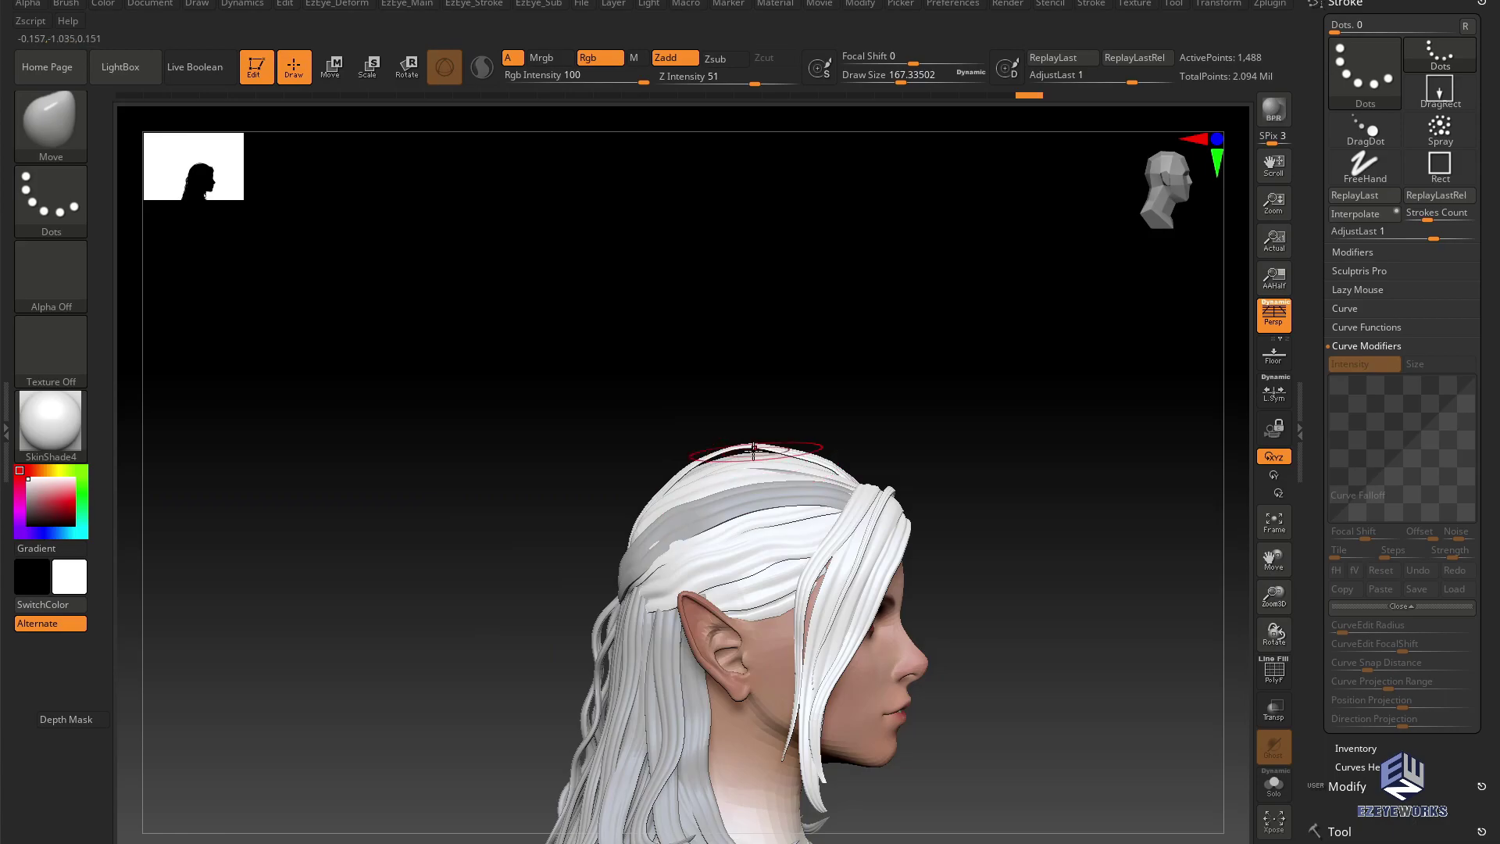
pyautogui.moveTo(765, 452)
pyautogui.mouseDown()
pyautogui.moveTo(890, 453)
pyautogui.moveTo(729, 497)
pyautogui.mouseUp()
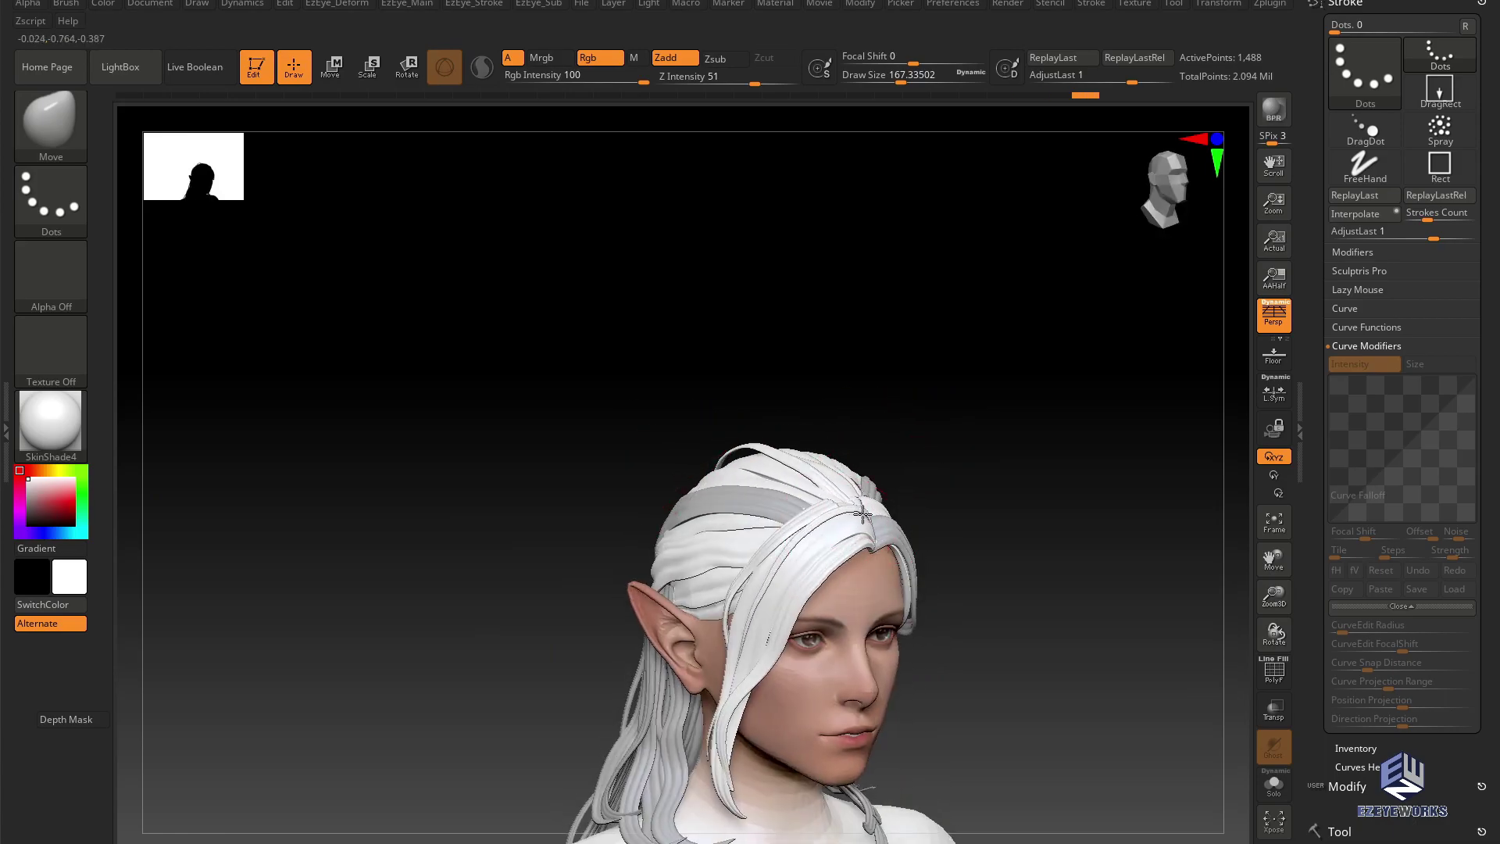
pyautogui.moveTo(863, 513); pyautogui.dragTo(859, 528)
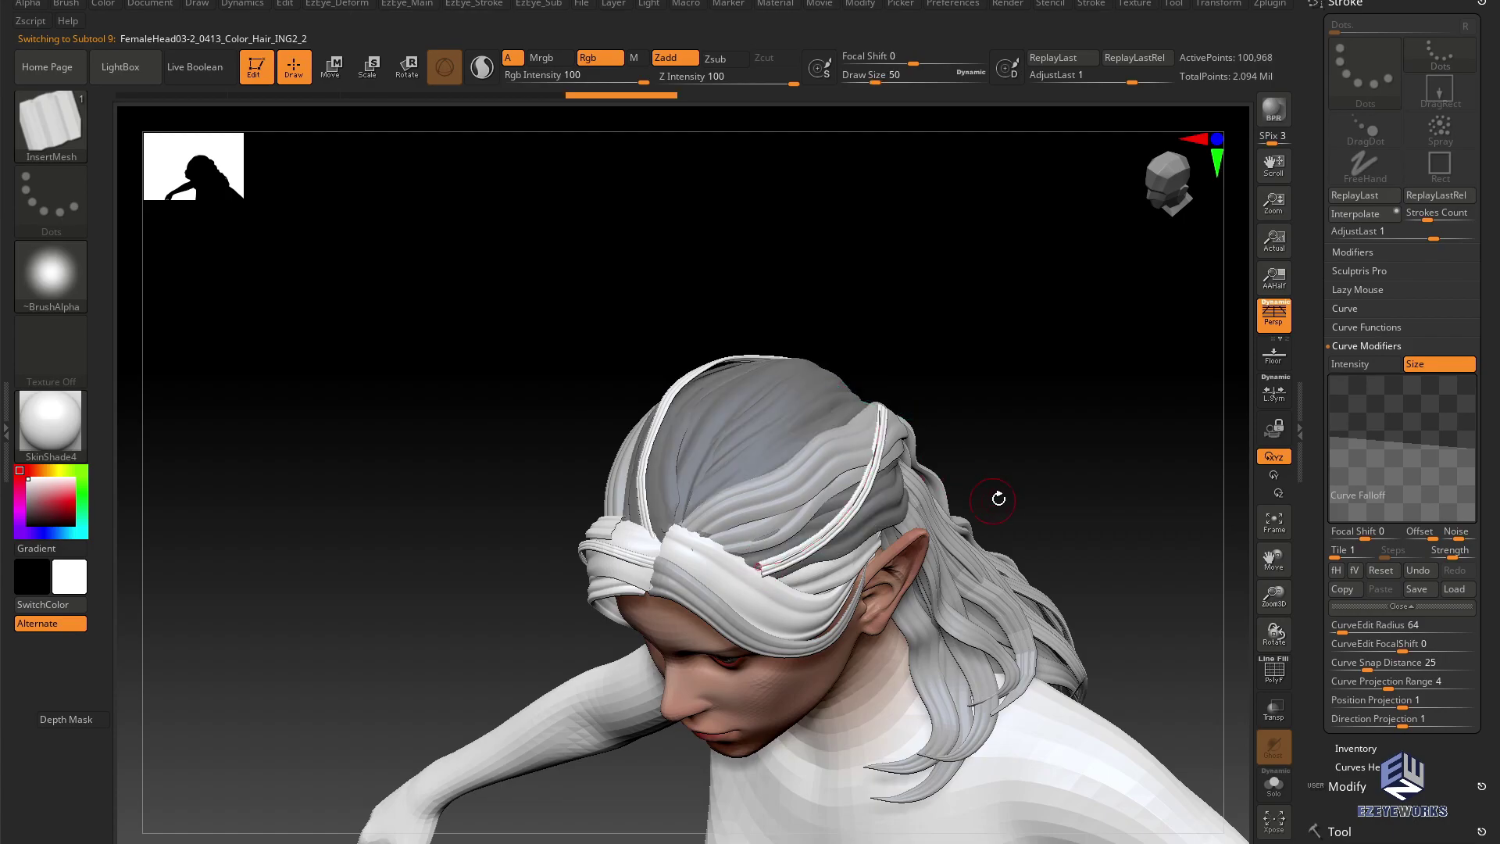
# - Split the masked points so the strand inserted over the character's left side hair becomes its own subtool
pyautogui.moveTo(996, 499); pyautogui.dragTo(992, 364)
pyautogui.moveTo(795, 305); pyautogui.dragTo(660, 338)
pyautogui.press('4')
pyautogui.click(625, 654)
# - Shape the new left side strand along the swept-back hair with the Move brush at draw sizes 172 and 184
pyautogui.moveTo(500, 469)
pyautogui.keyDown('alt'); pyautogui.mouseDown()
pyautogui.moveTo(479, 506)
pyautogui.moveTo(731, 546)
pyautogui.mouseUp(); pyautogui.keyUp('alt')
pyautogui.press('space')
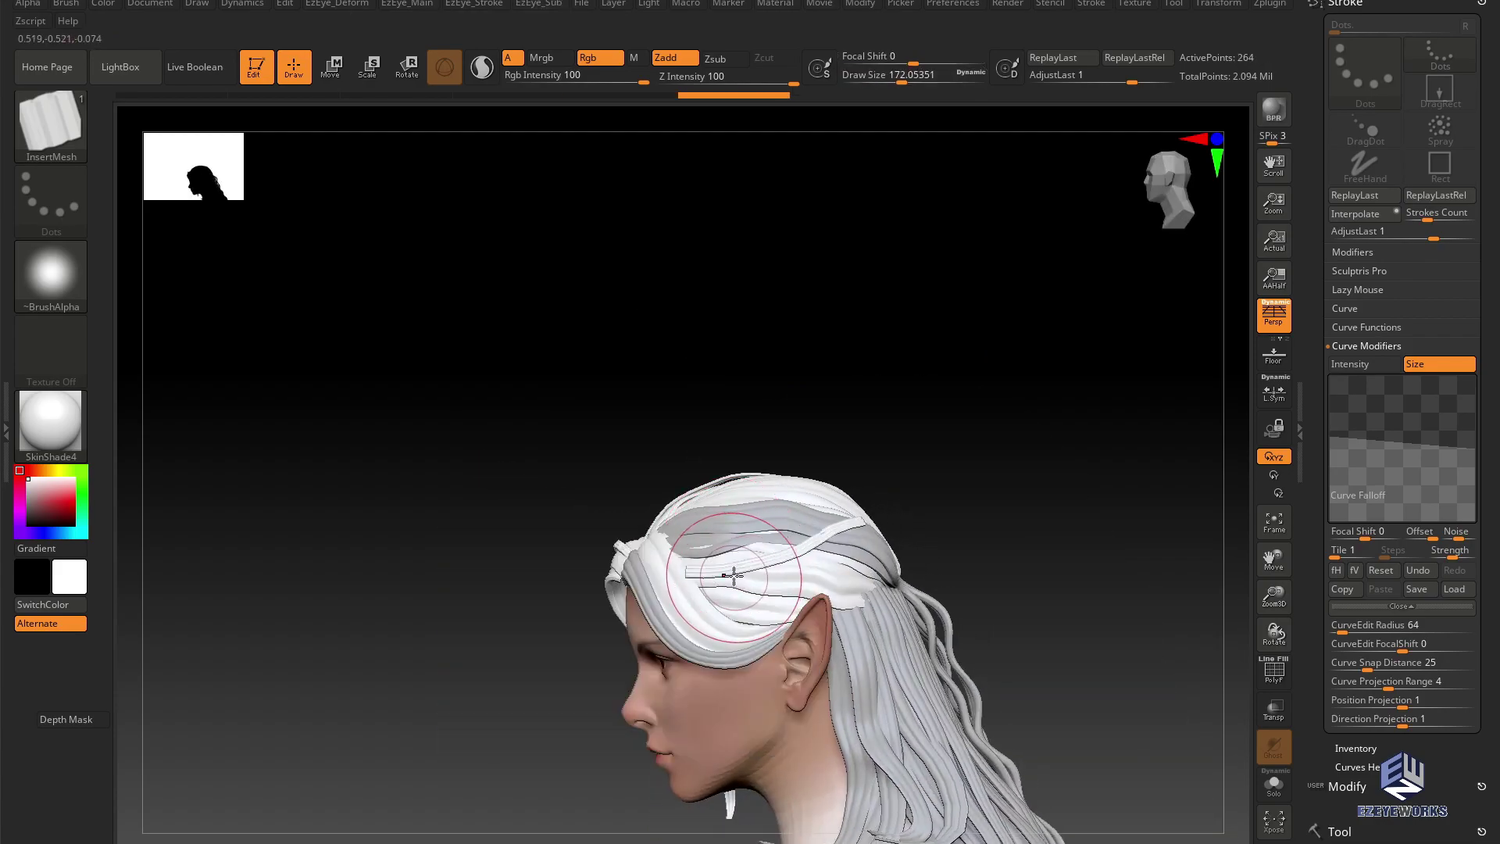
pyautogui.click(733, 559)
pyautogui.press('b')
pyautogui.press('m')
pyautogui.press('v')
pyautogui.moveTo(492, 381); pyautogui.dragTo(550, 438)
pyautogui.press(']')
pyautogui.moveTo(676, 601); pyautogui.dragTo(635, 546)
pyautogui.moveTo(539, 457); pyautogui.dragTo(617, 543)
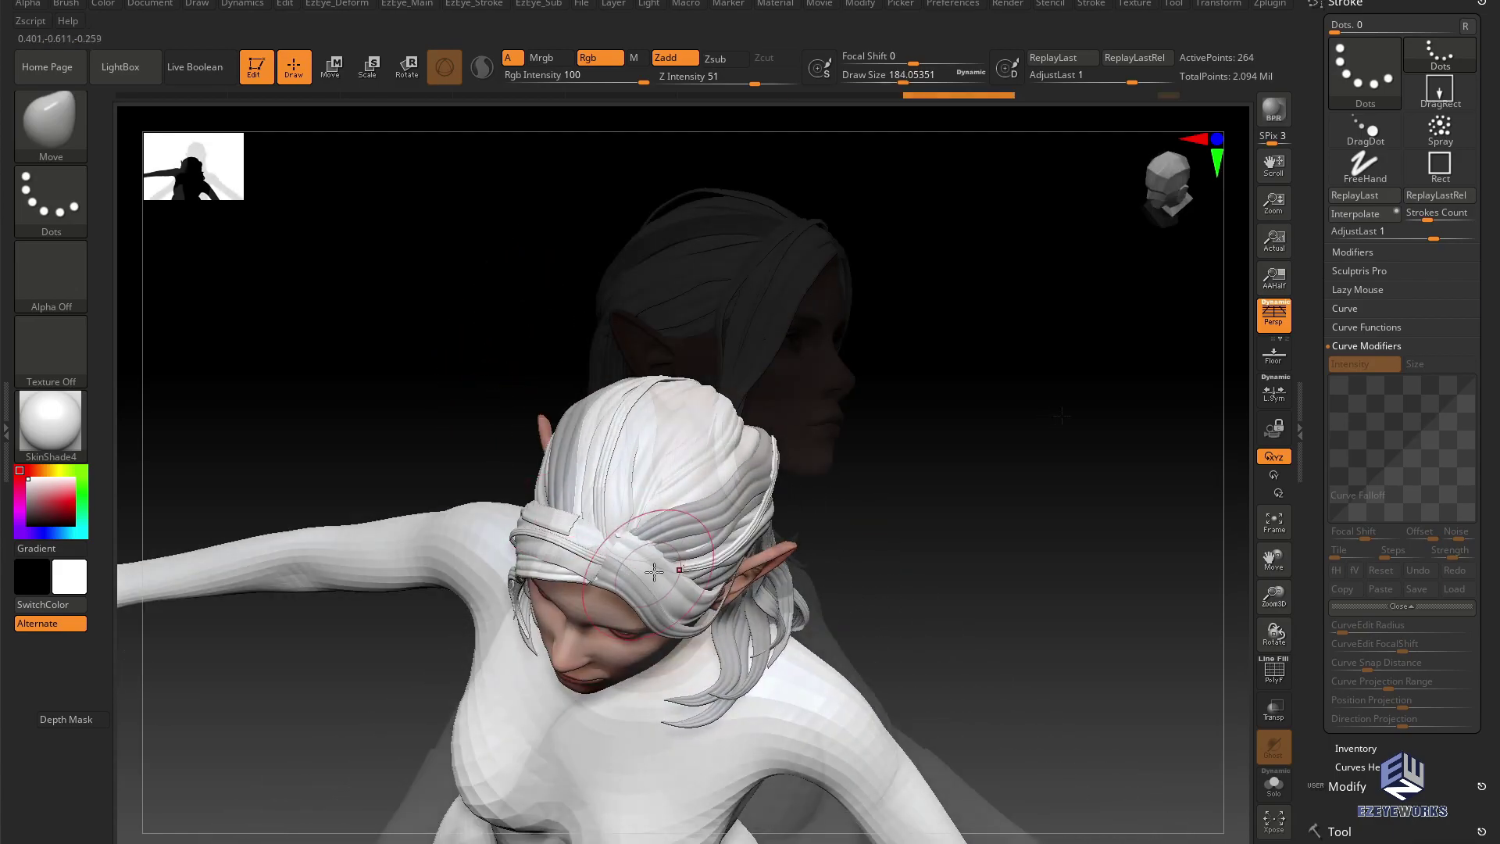
pyautogui.moveTo(617, 543); pyautogui.dragTo(638, 560)
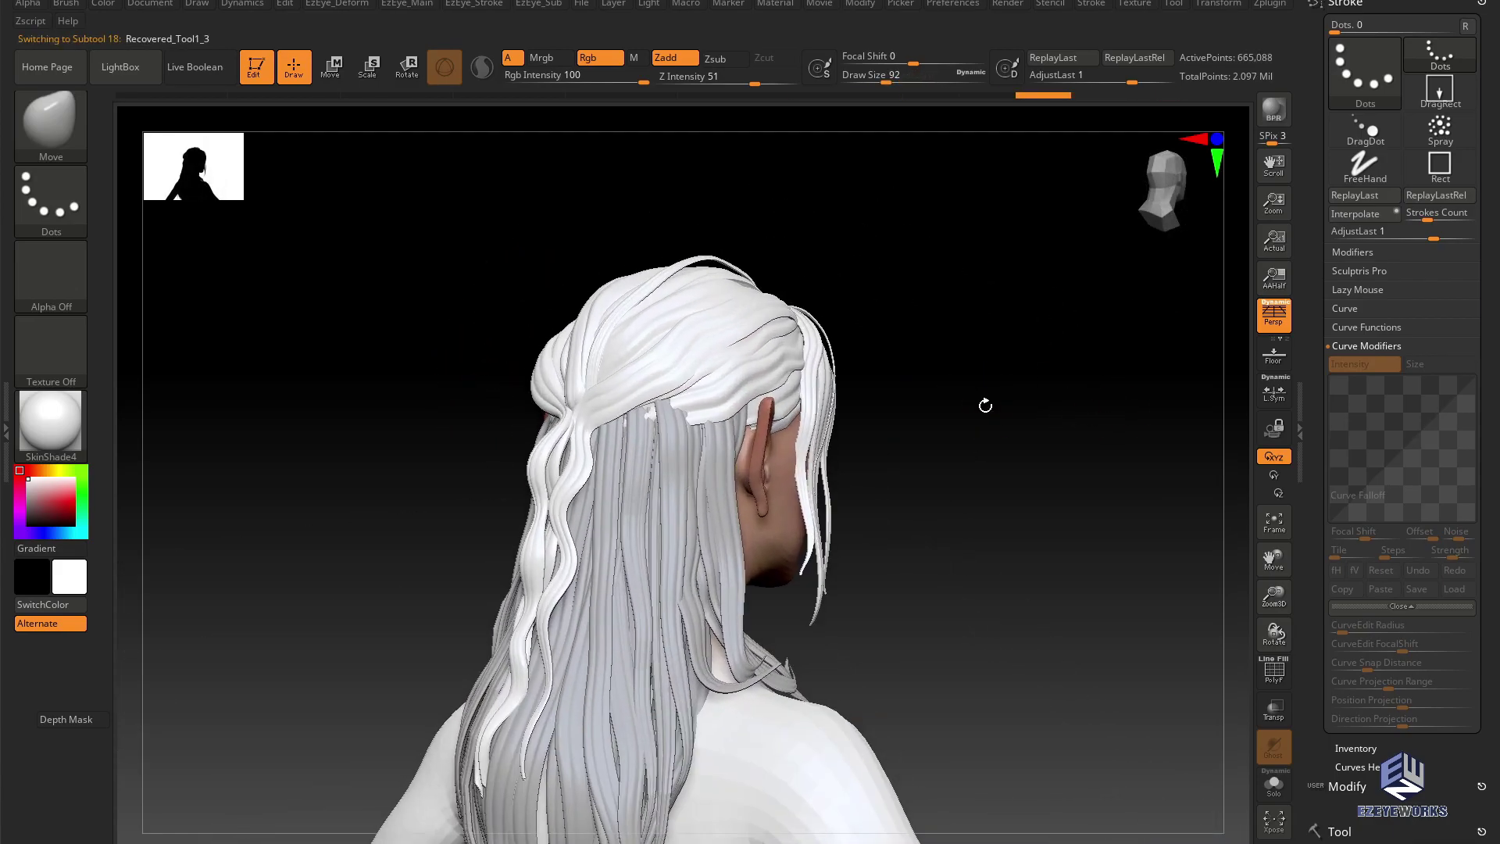
# - Insert a strand with the InsertMesh brush along the swept-back right side hair, from the front parting toward the braid
pyautogui.hotkey('shift', 'f')
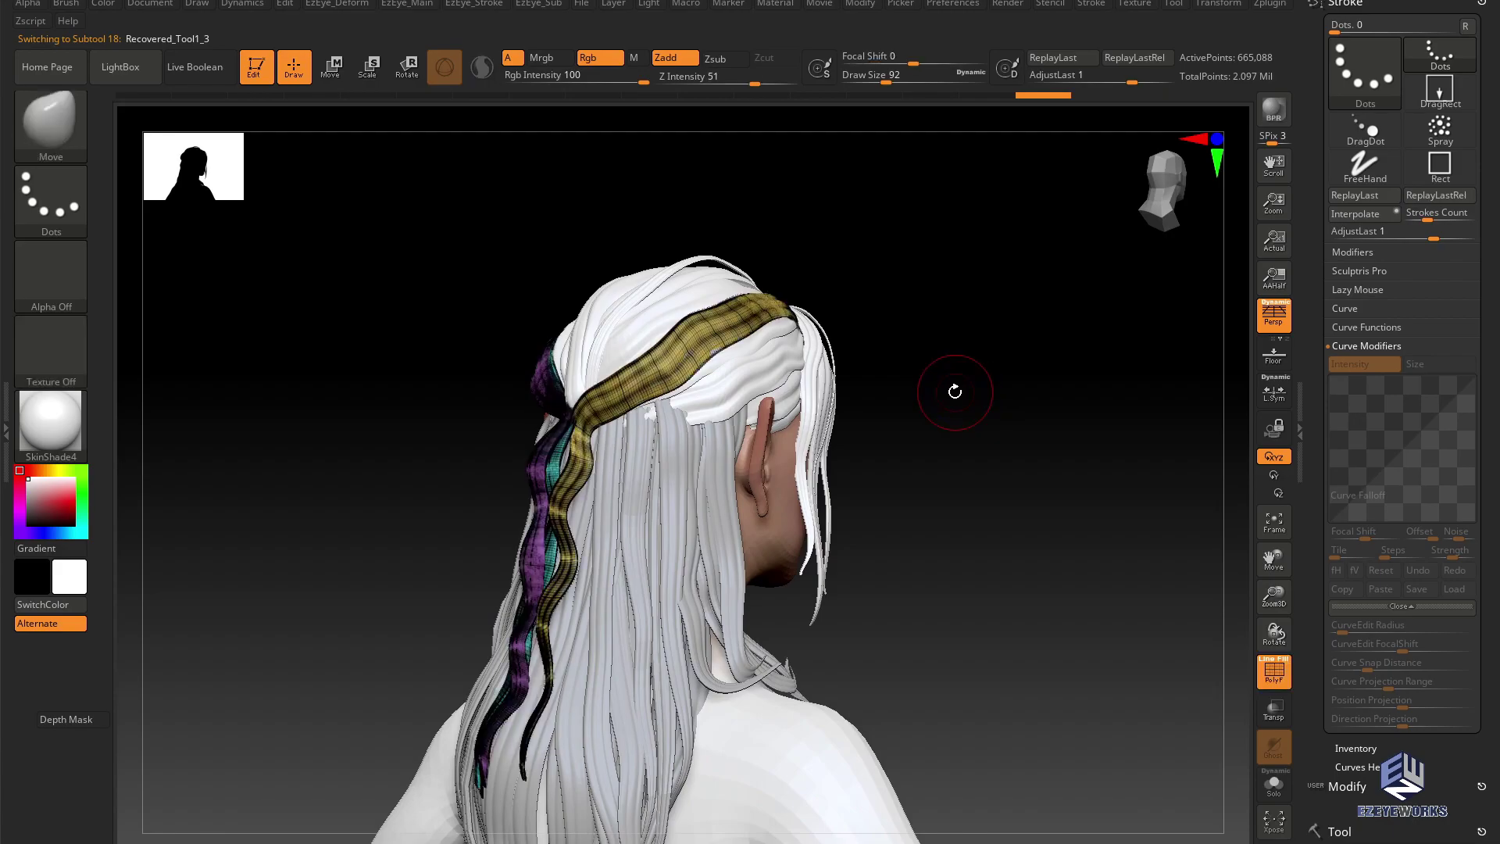
pyautogui.press('space')
pyautogui.click(927, 301)
pyautogui.hotkey('shift', 'f')
pyautogui.hotkey('shift', 'f')
pyautogui.hotkey('shift', 'f')
pyautogui.click(84, 131)
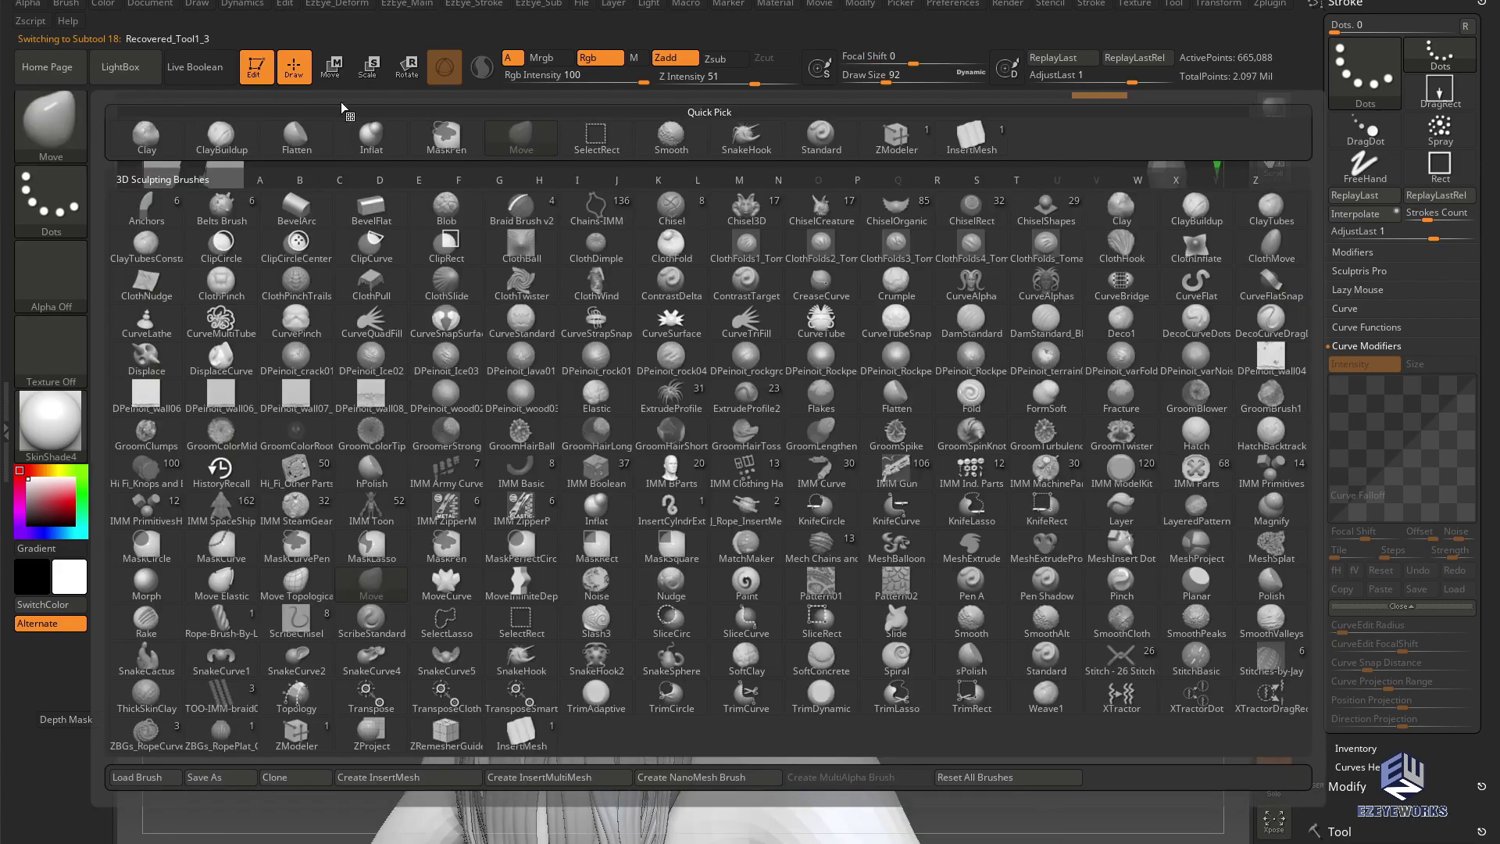
pyautogui.click(954, 150)
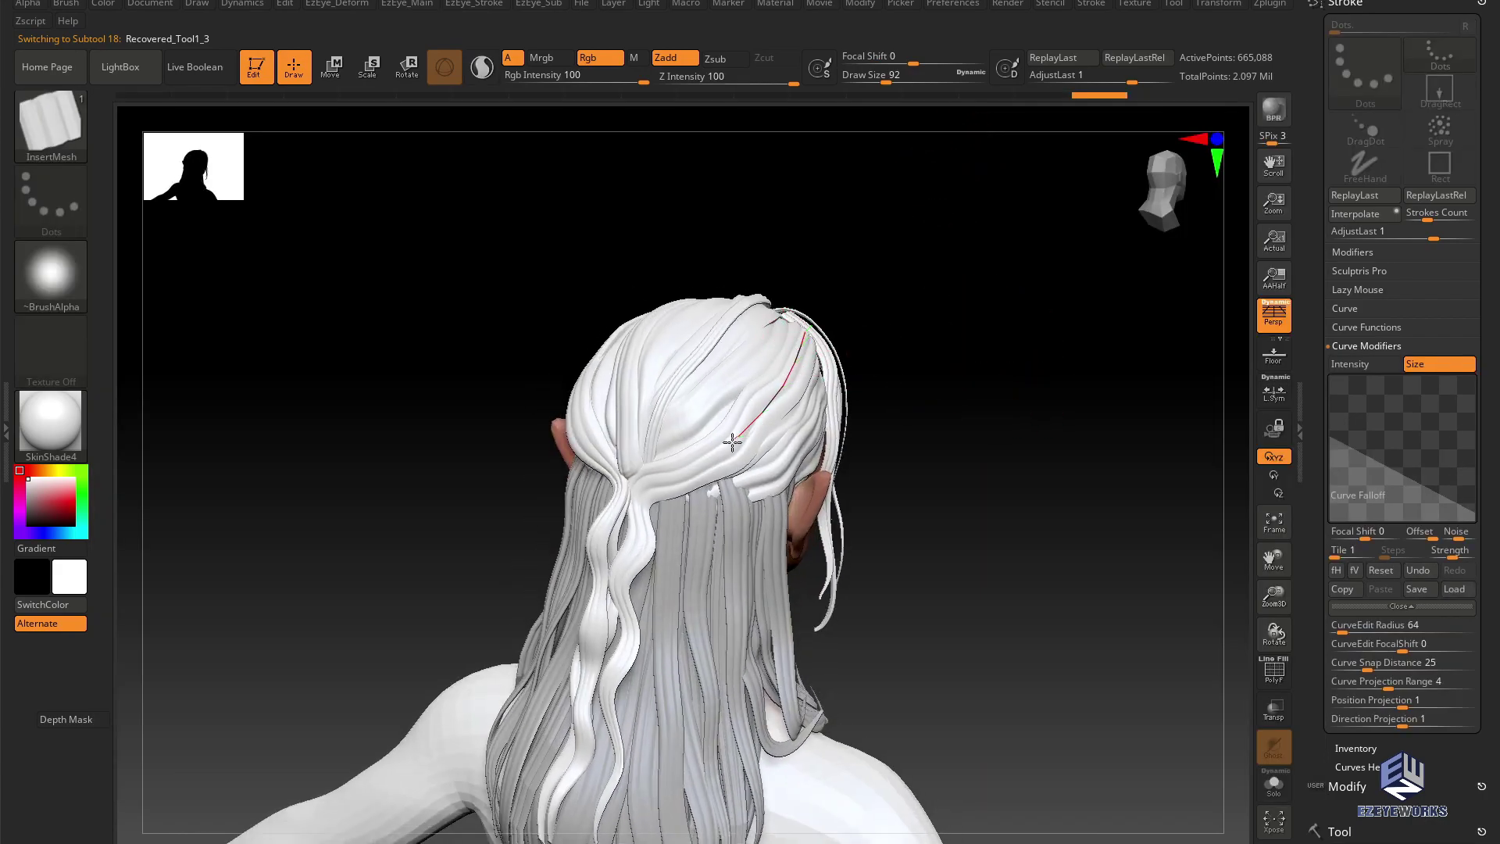
pyautogui.moveTo(646, 498); pyautogui.dragTo(647, 500)
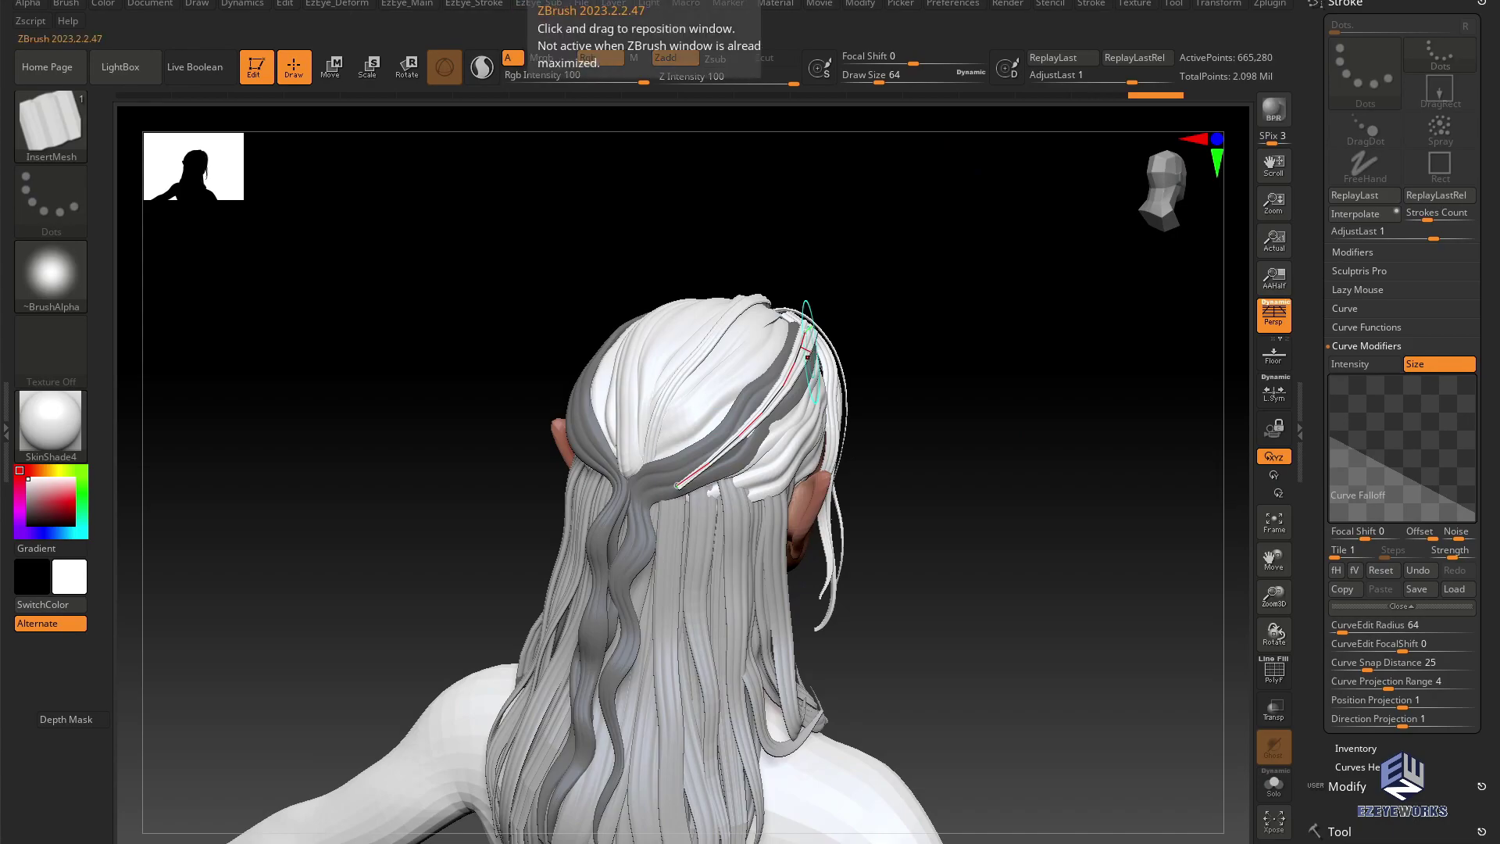
# - Try different draw sizes on the inserted right side strand's curve to adjust its width
pyautogui.moveTo(927, 268)
pyautogui.mouseDown()
pyautogui.moveTo(866, 243)
pyautogui.moveTo(824, 301)
pyautogui.mouseUp()
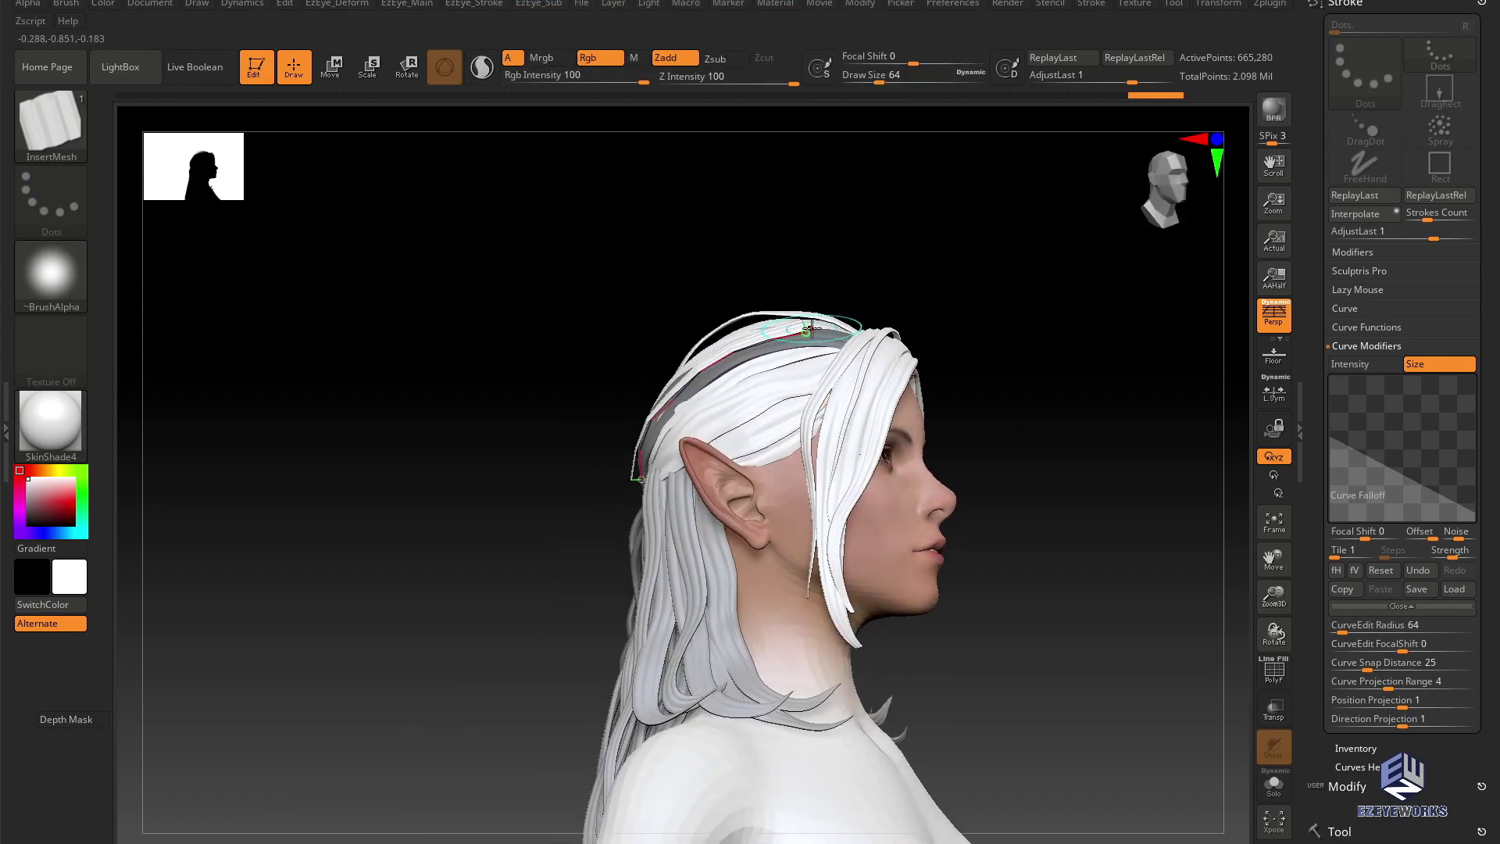
pyautogui.press(']')
pyautogui.press(']')
pyautogui.click(810, 330)
pyautogui.moveTo(566, 338); pyautogui.dragTo(641, 383)
pyautogui.press('[')
pyautogui.press('[')
pyautogui.moveTo(686, 464)
pyautogui.mouseDown()
pyautogui.moveTo(666, 475)
pyautogui.moveTo(680, 461)
pyautogui.mouseUp()
# - Extend the inserted strand's front end toward the front lock at draw size 92 and split the masked points into a separate subtool
pyautogui.moveTo(1008, 407); pyautogui.dragTo(836, 375)
pyautogui.moveTo(836, 324); pyautogui.dragTo(871, 325)
pyautogui.moveTo(625, 313); pyautogui.dragTo(723, 371)
pyautogui.moveTo(838, 319); pyautogui.dragTo(877, 336)
pyautogui.press('3')
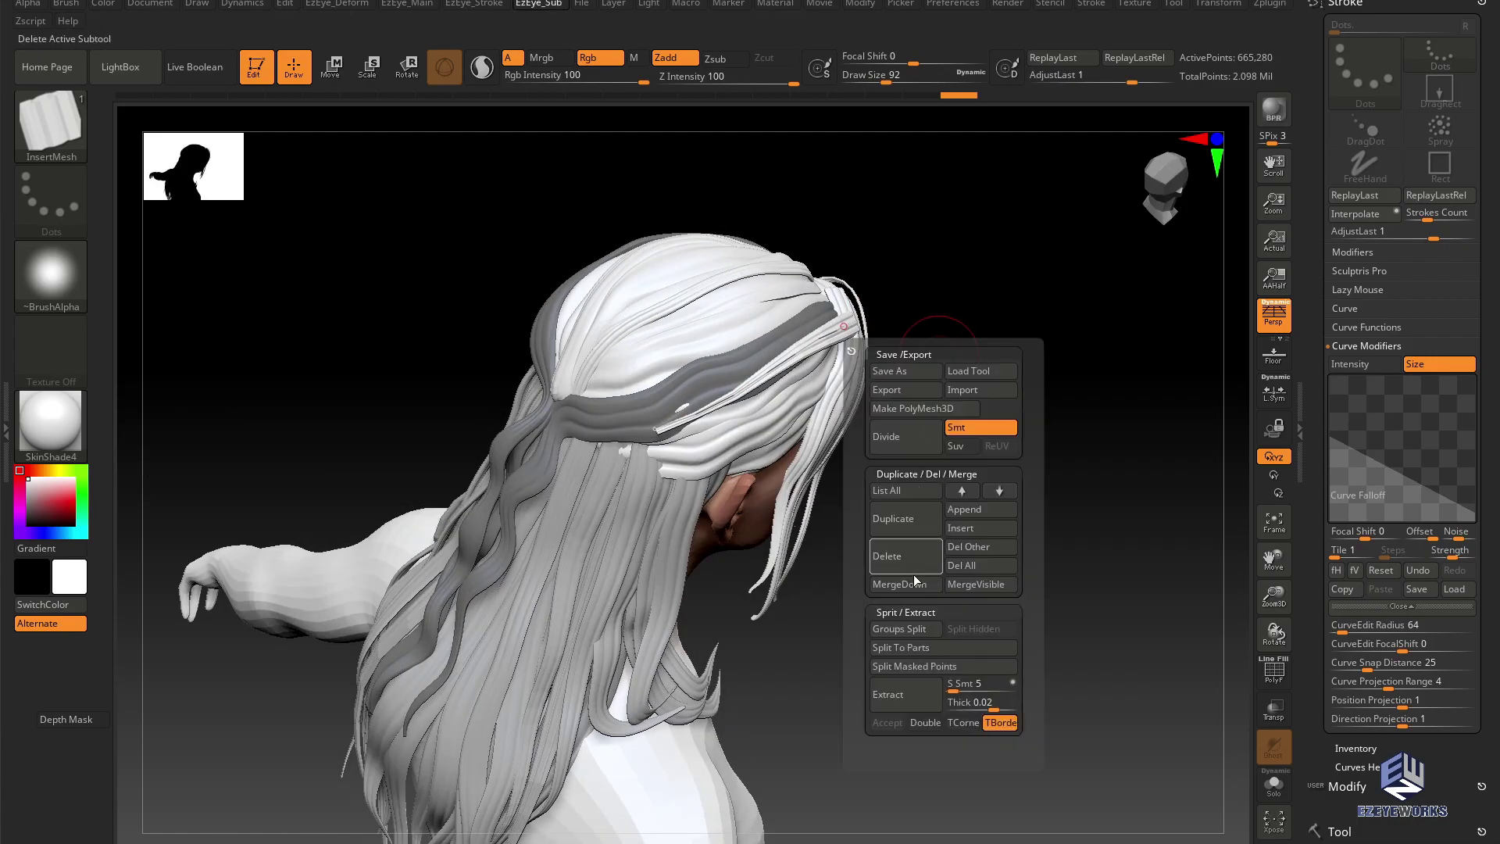
pyautogui.click(924, 667)
# - Fit the split-off right side strand to the surrounding hair with the Move brush at draw size 140
pyautogui.press('b')
pyautogui.press('m')
pyautogui.press('v')
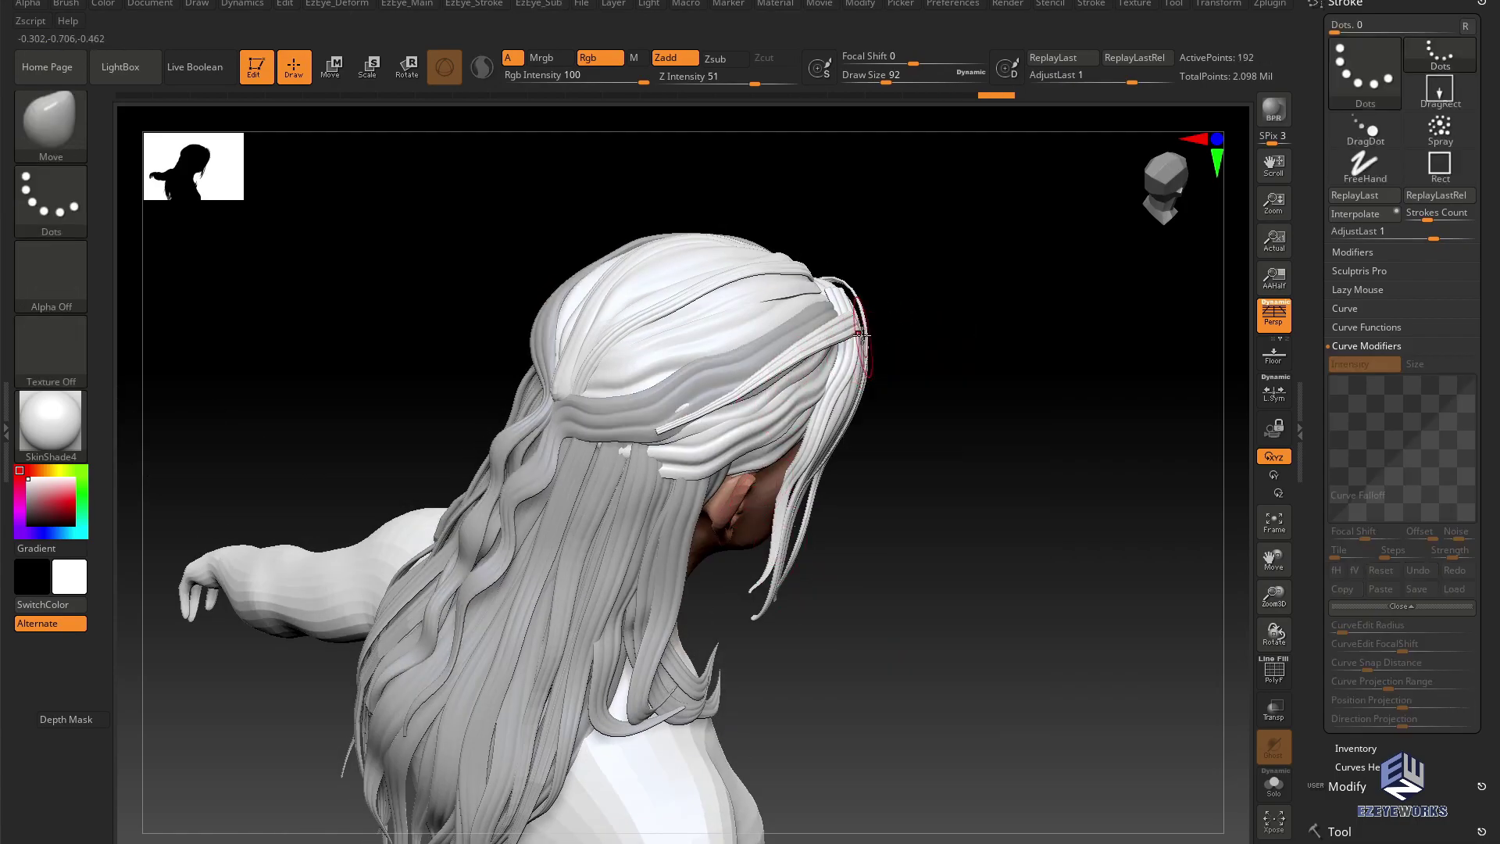
pyautogui.press('space')
pyautogui.moveTo(845, 334); pyautogui.dragTo(935, 360)
pyautogui.hotkey('shift', 'f')
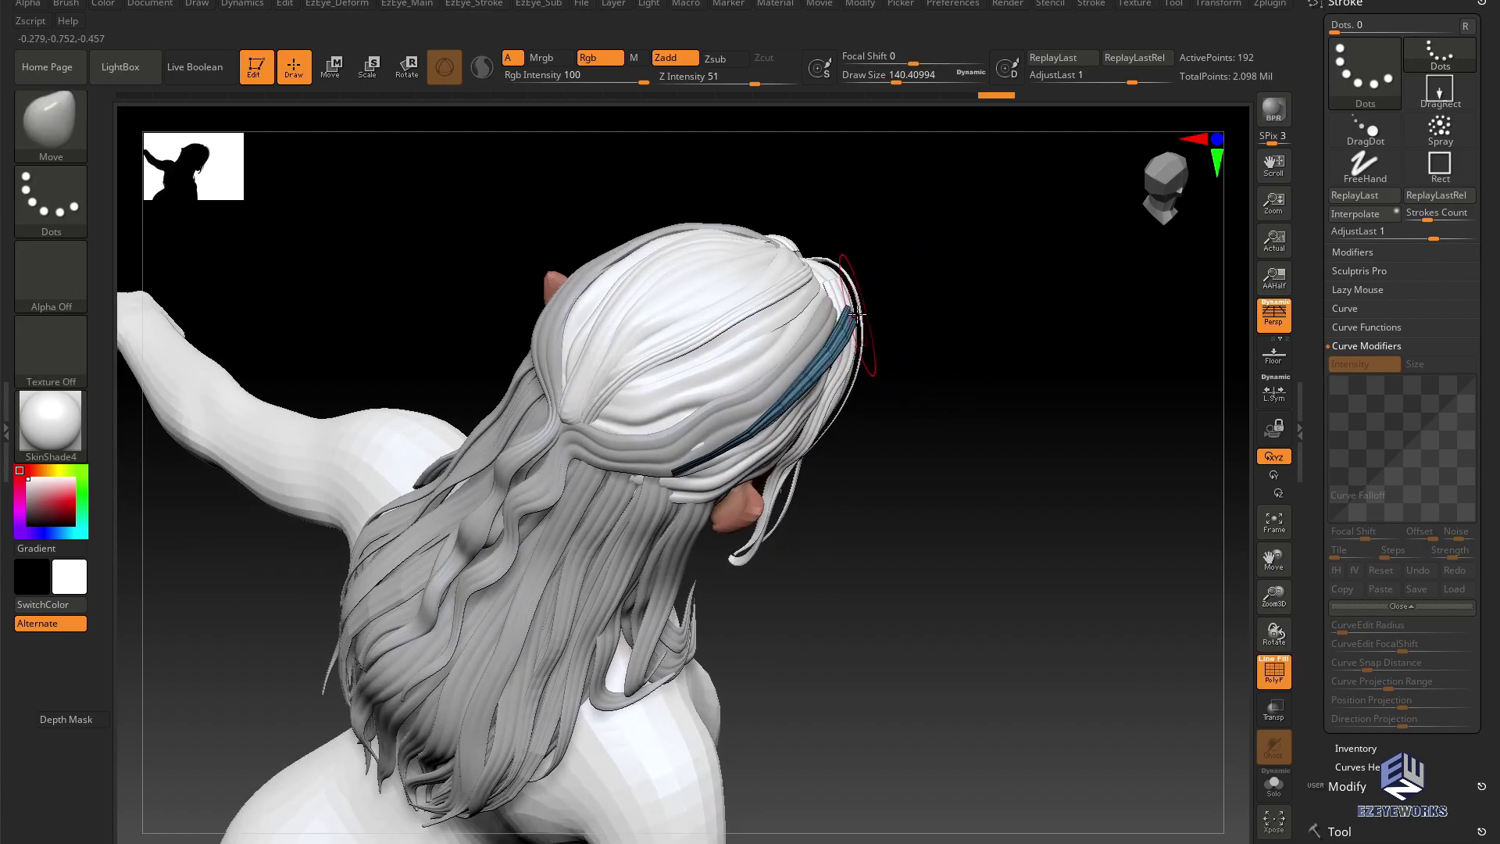
pyautogui.moveTo(838, 303); pyautogui.dragTo(845, 300)
pyautogui.moveTo(949, 381); pyautogui.dragTo(867, 332)
pyautogui.moveTo(651, 379); pyautogui.dragTo(645, 371)
pyautogui.moveTo(480, 430)
pyautogui.mouseDown()
pyautogui.moveTo(594, 434)
pyautogui.moveTo(621, 408)
pyautogui.mouseUp()
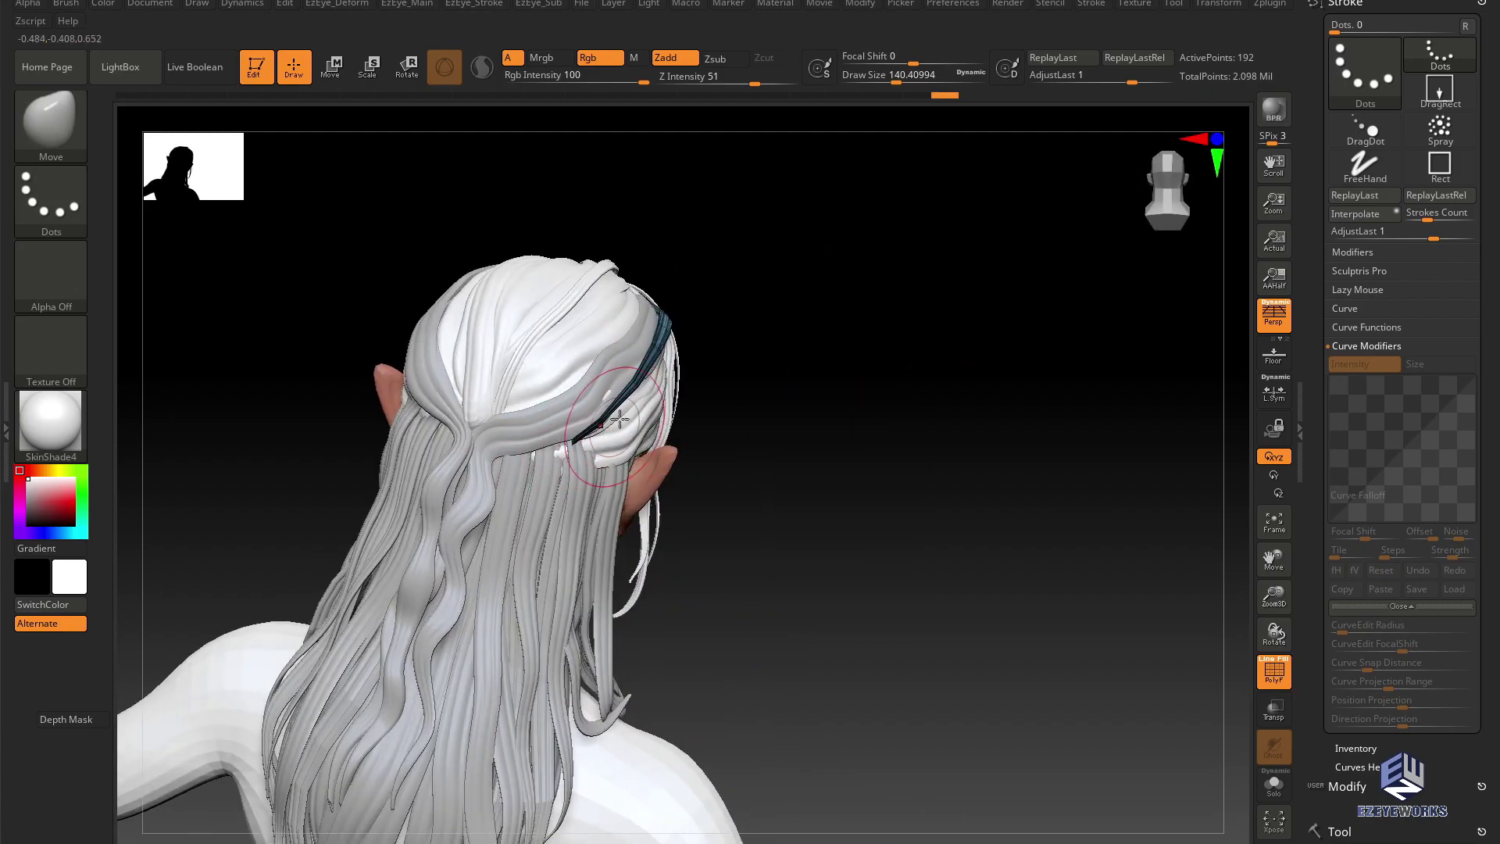
pyautogui.moveTo(662, 336); pyautogui.dragTo(669, 333)
pyautogui.hotkey('shift', 'f')
# - Subdivide the split-off right side strand once and refine its shape with the Move brush at draw sizes 148 and 108
pyautogui.moveTo(854, 378); pyautogui.dragTo(754, 358)
pyautogui.keyDown('alt'); pyautogui.click(757, 347); pyautogui.keyUp('alt')
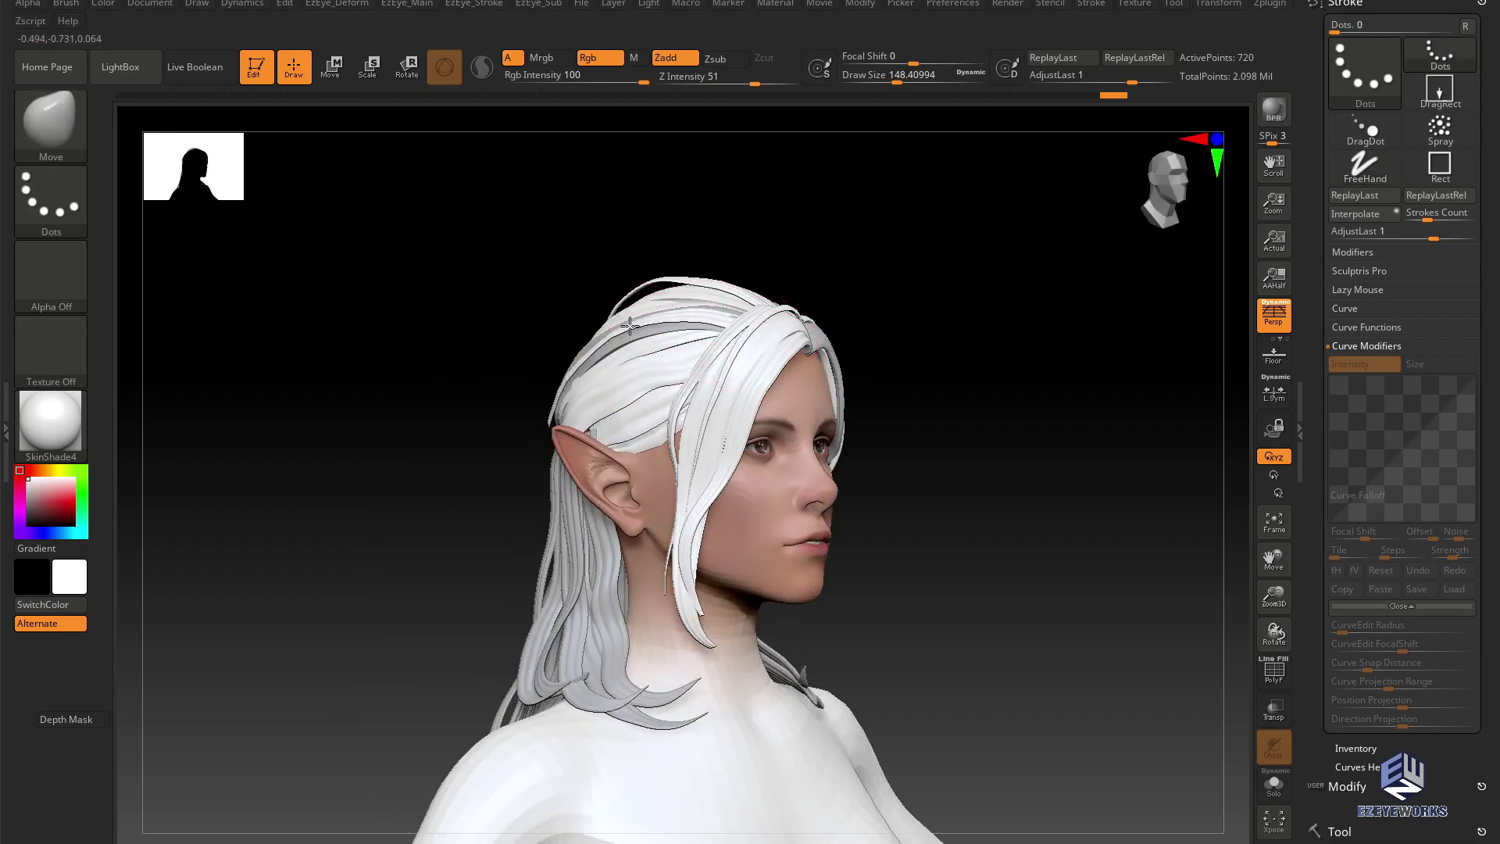
pyautogui.moveTo(504, 358)
pyautogui.mouseDown()
pyautogui.moveTo(578, 397)
pyautogui.moveTo(392, 335)
pyautogui.moveTo(584, 442)
pyautogui.mouseUp()
pyautogui.moveTo(704, 466); pyautogui.dragTo(562, 441)
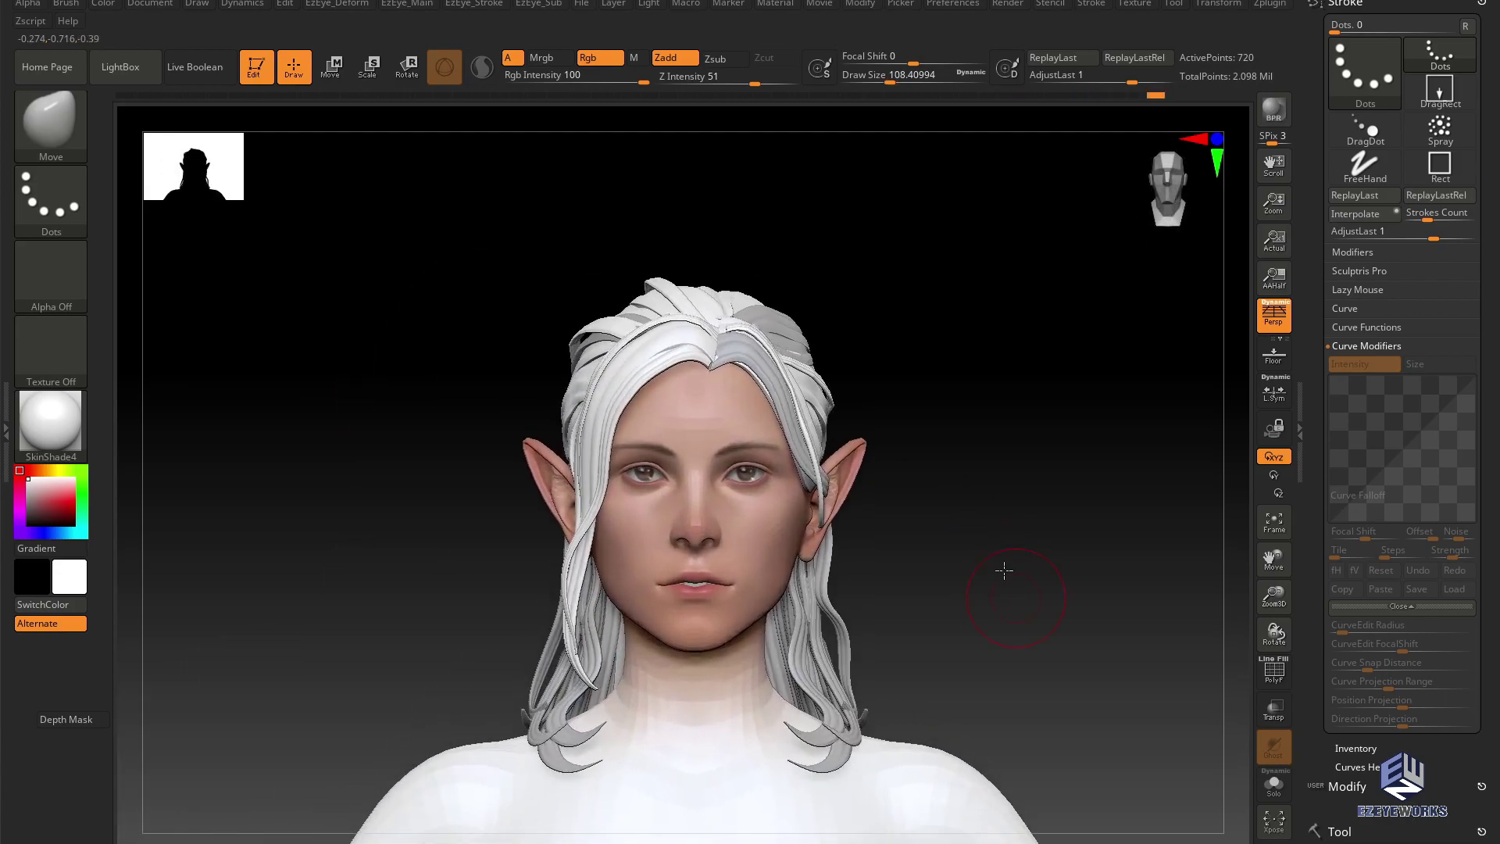
pyautogui.moveTo(983, 526); pyautogui.dragTo(971, 526)
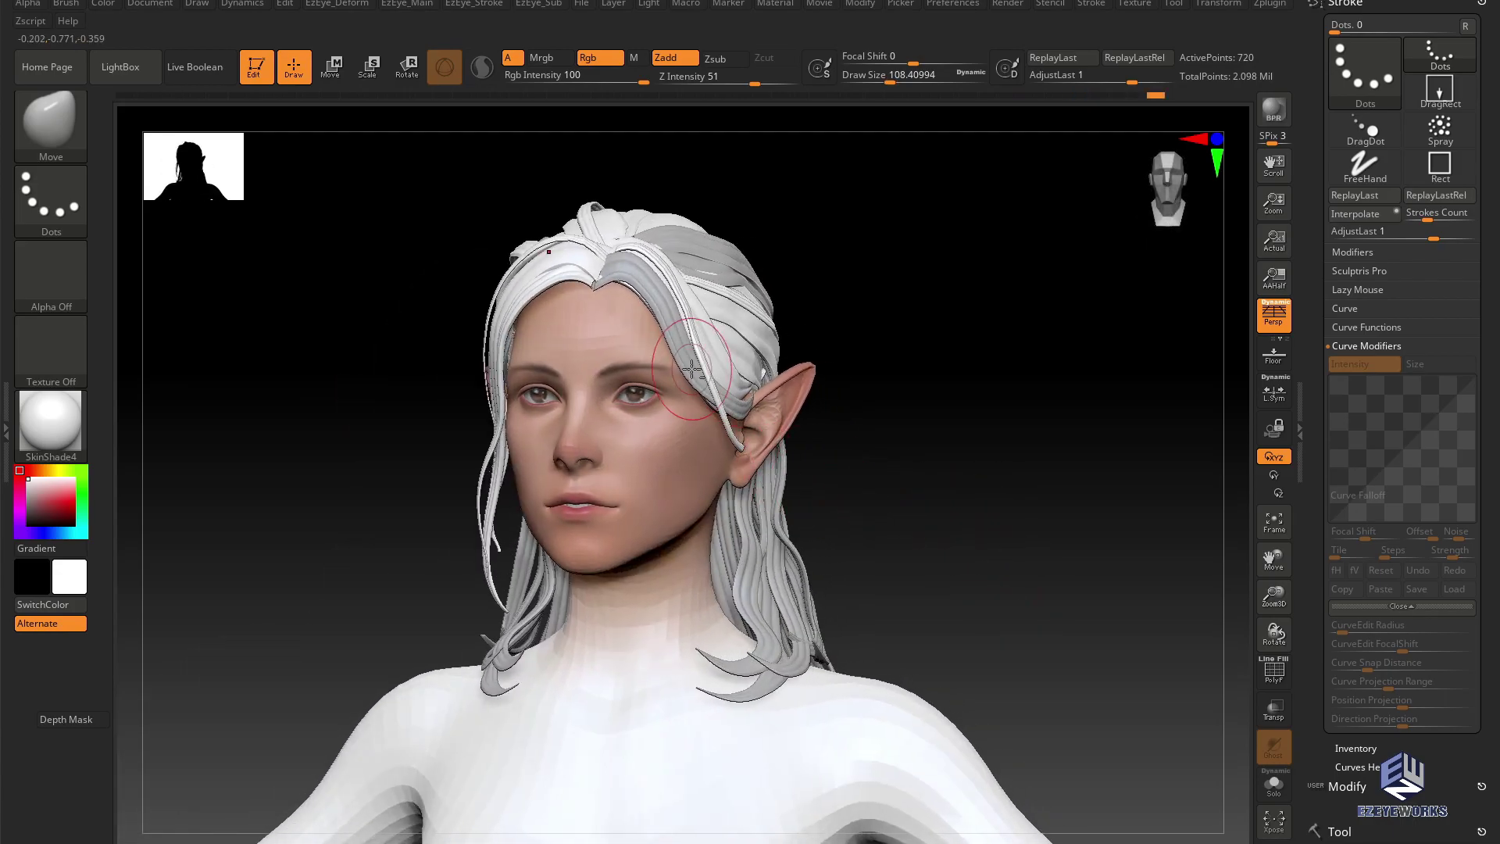
pyautogui.moveTo(965, 509); pyautogui.dragTo(1010, 460)
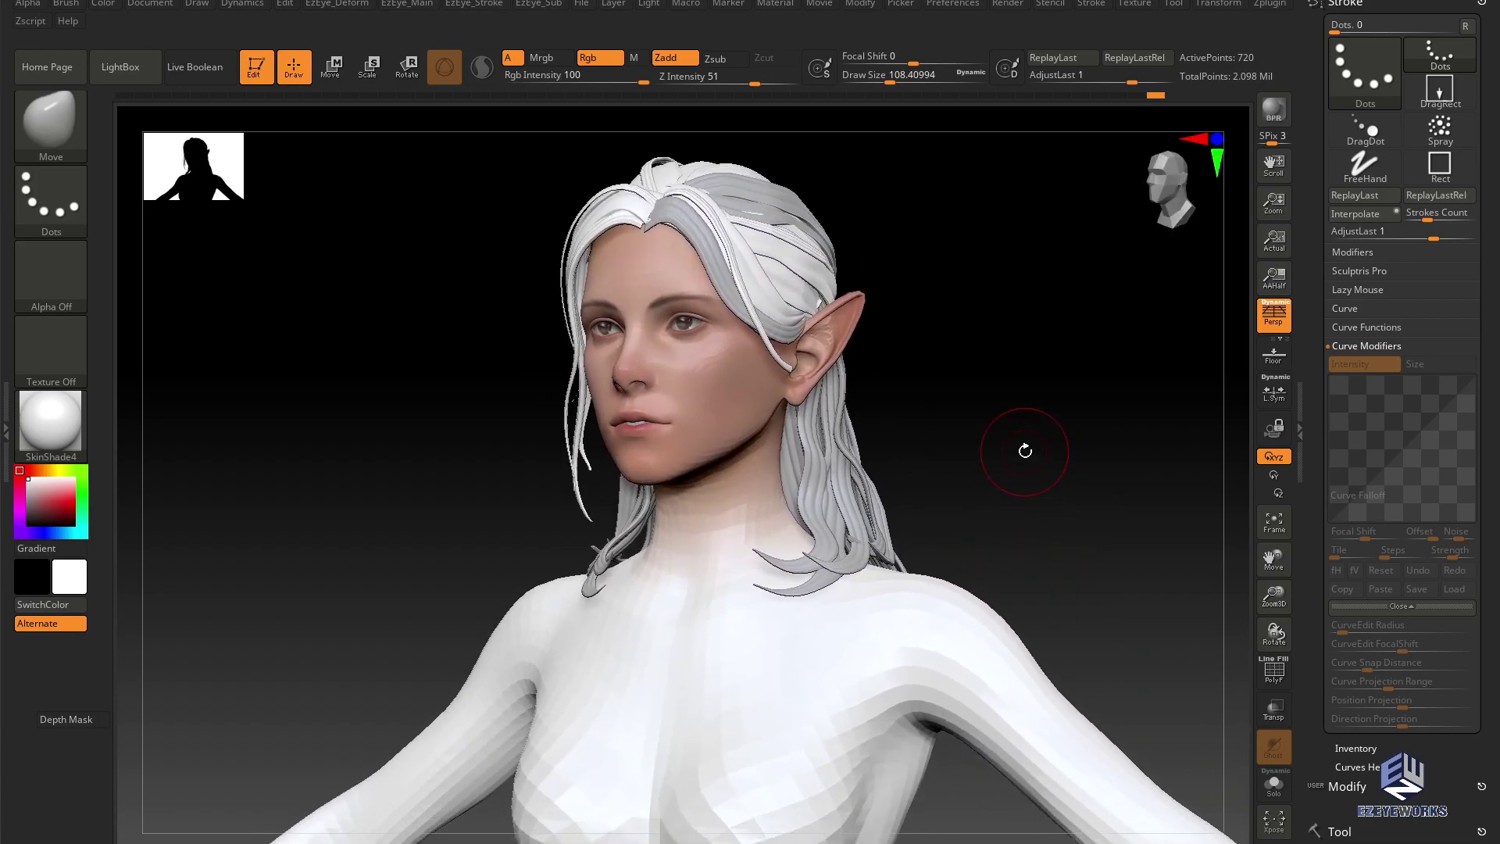
pyautogui.moveTo(1046, 437); pyautogui.dragTo(992, 439)
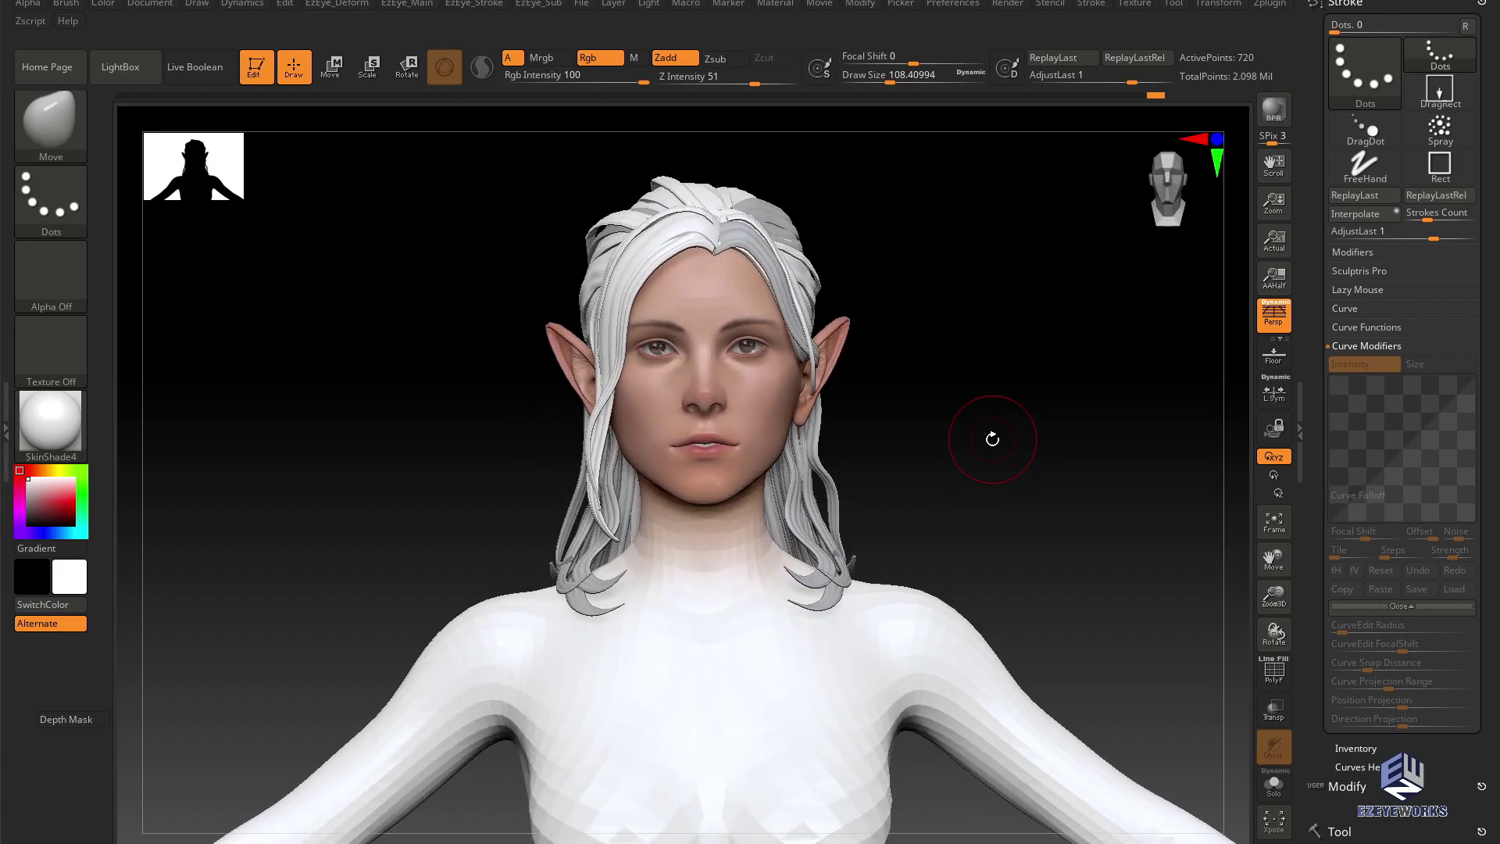